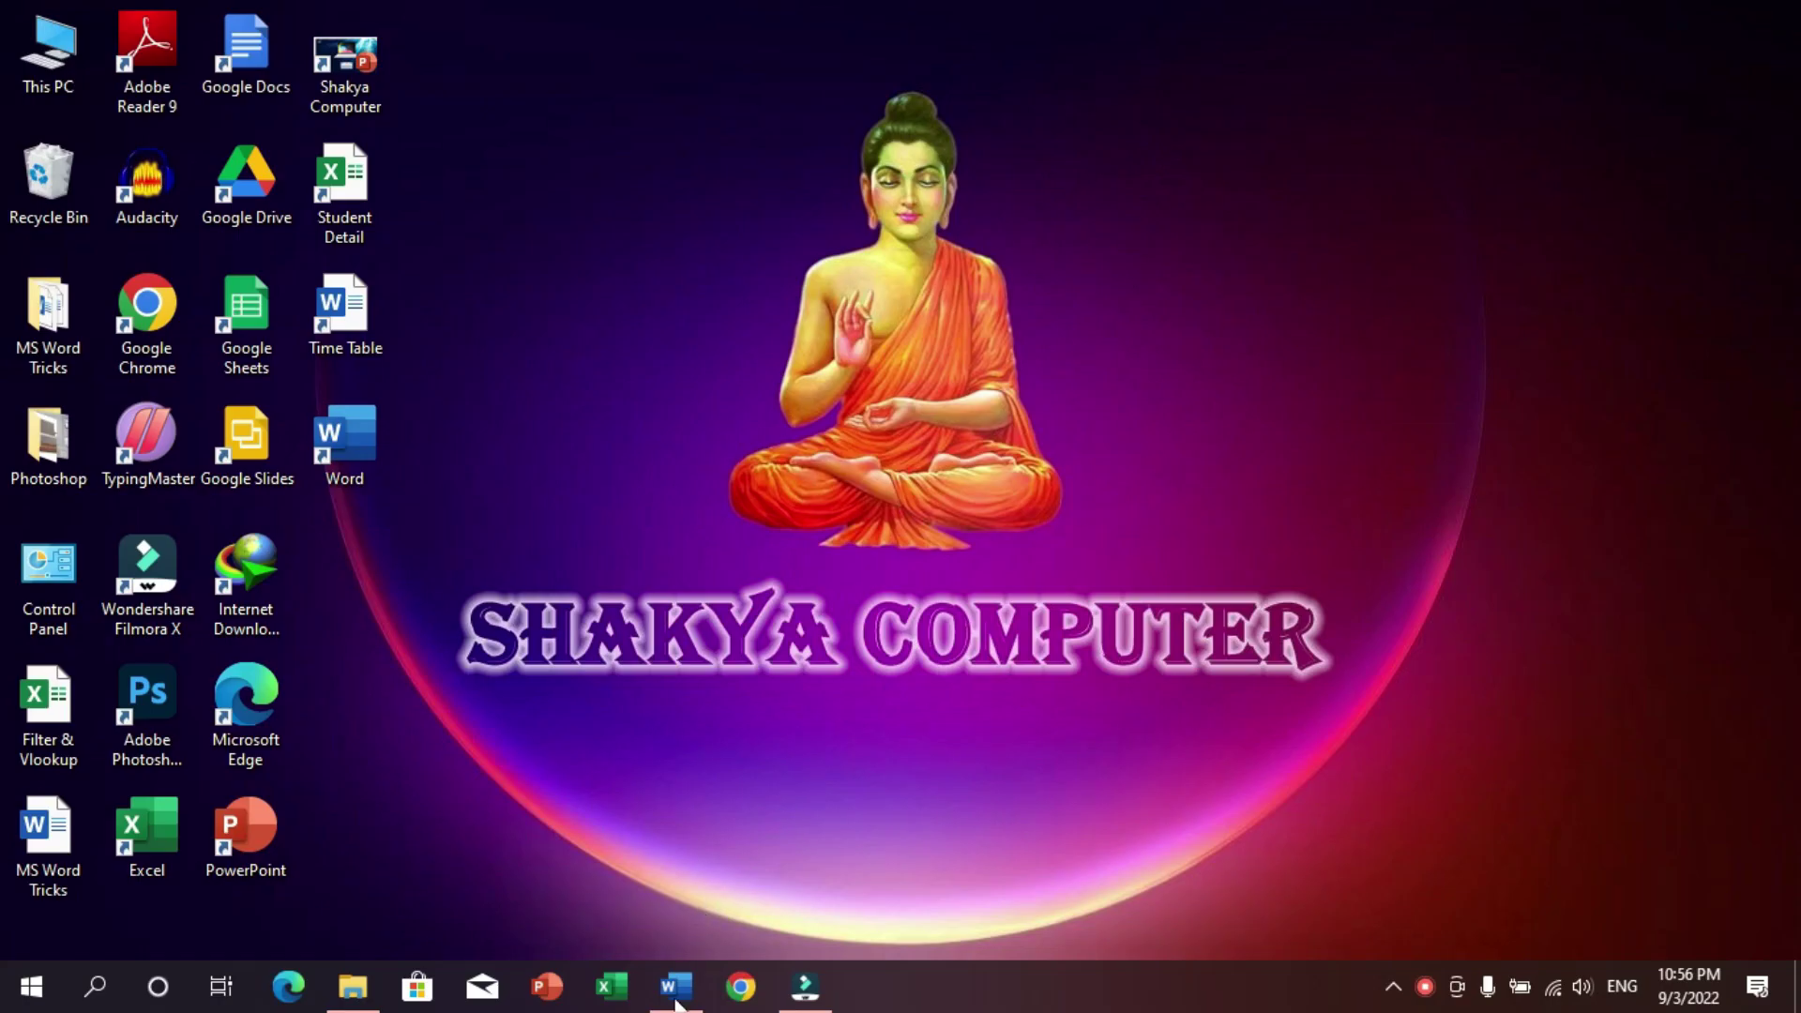
- Bring up the '1. Hindi, English' quiz document from the Word taskbar icon
{"action": "left_click", "coordinate": [676, 987]}
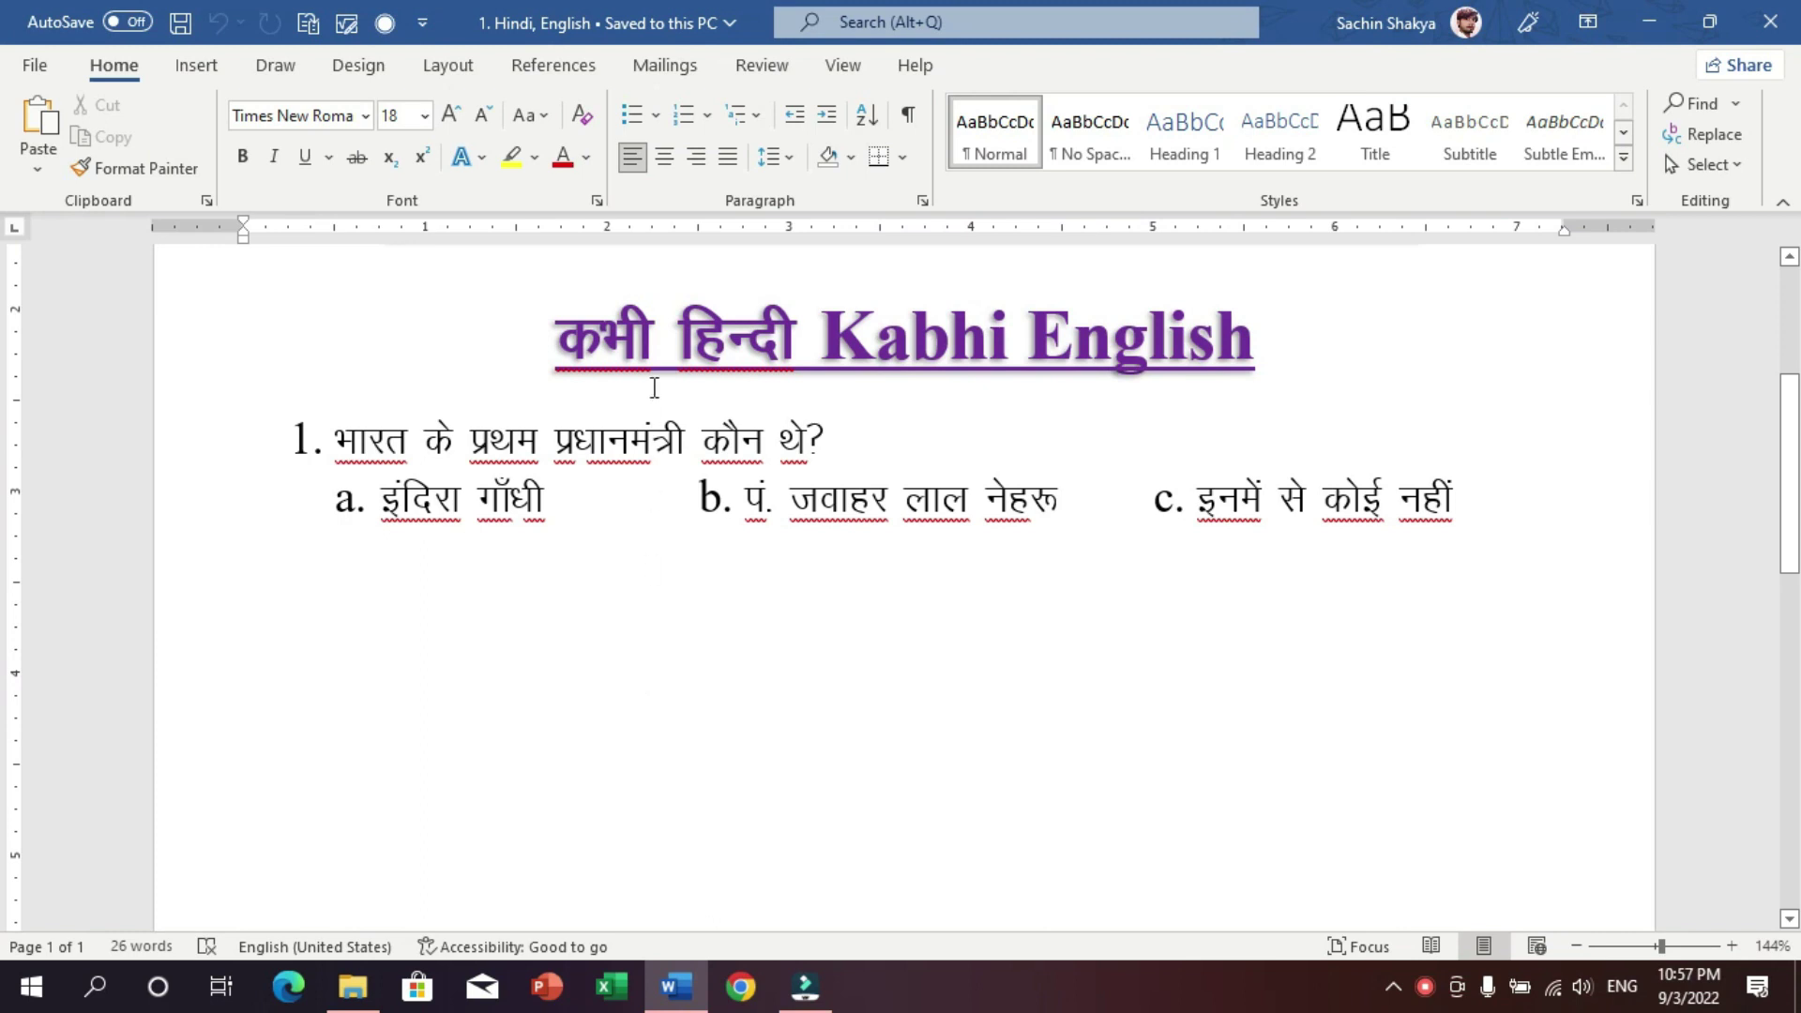
{"action": "left_click", "coordinate": [693, 339]}
{"action": "left_click", "coordinate": [1076, 356]}
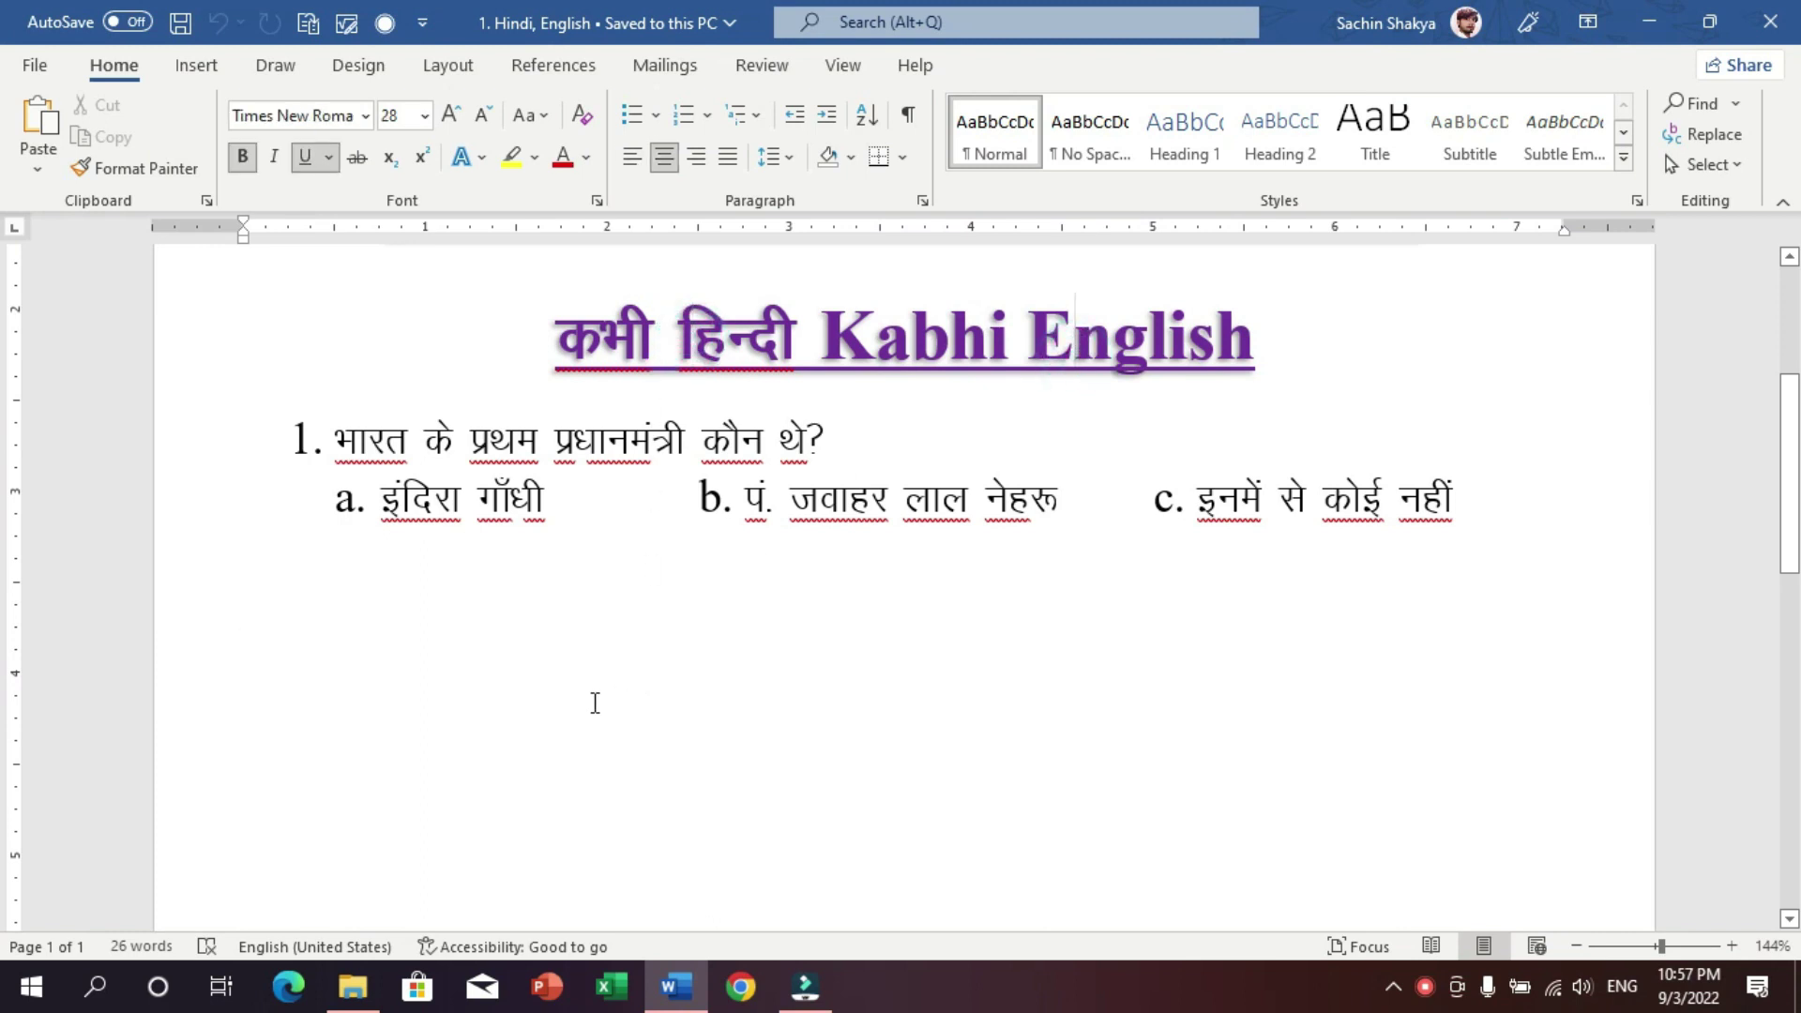
{"action": "left_click", "coordinate": [556, 750]}
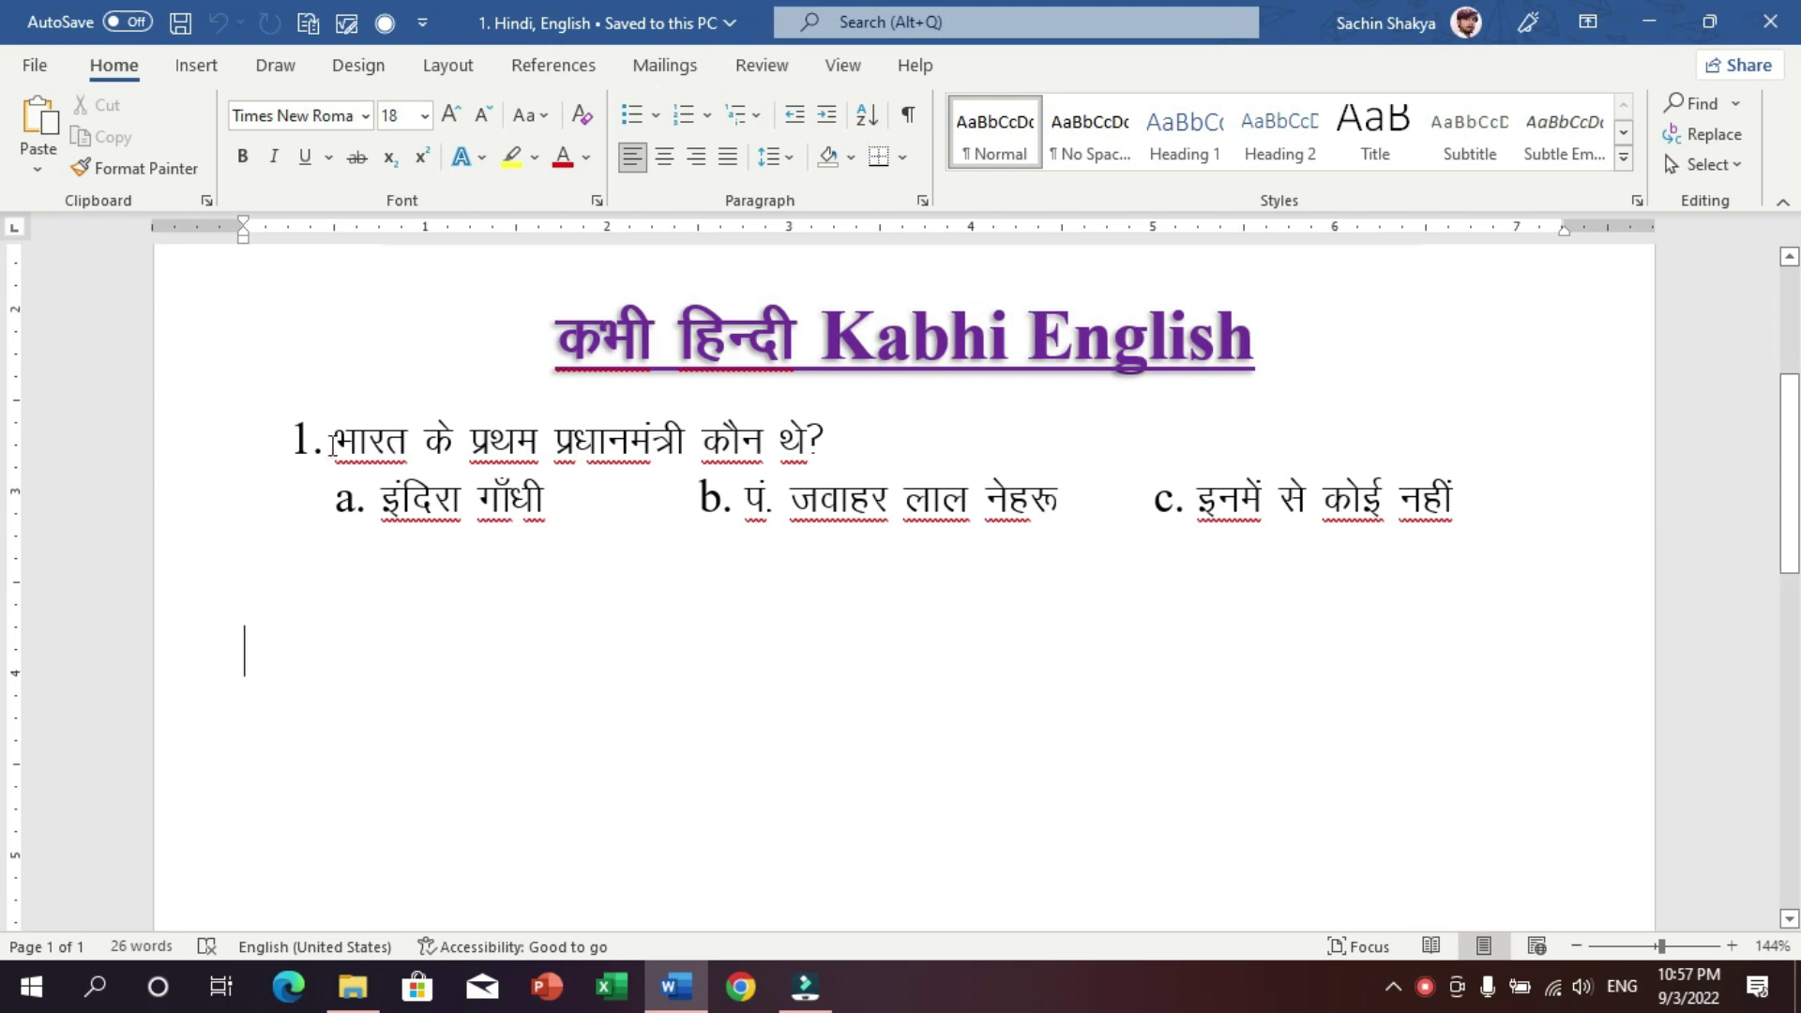
{"action": "left_click_drag", "start_coordinate": [335, 439], "coordinate": [732, 460]}
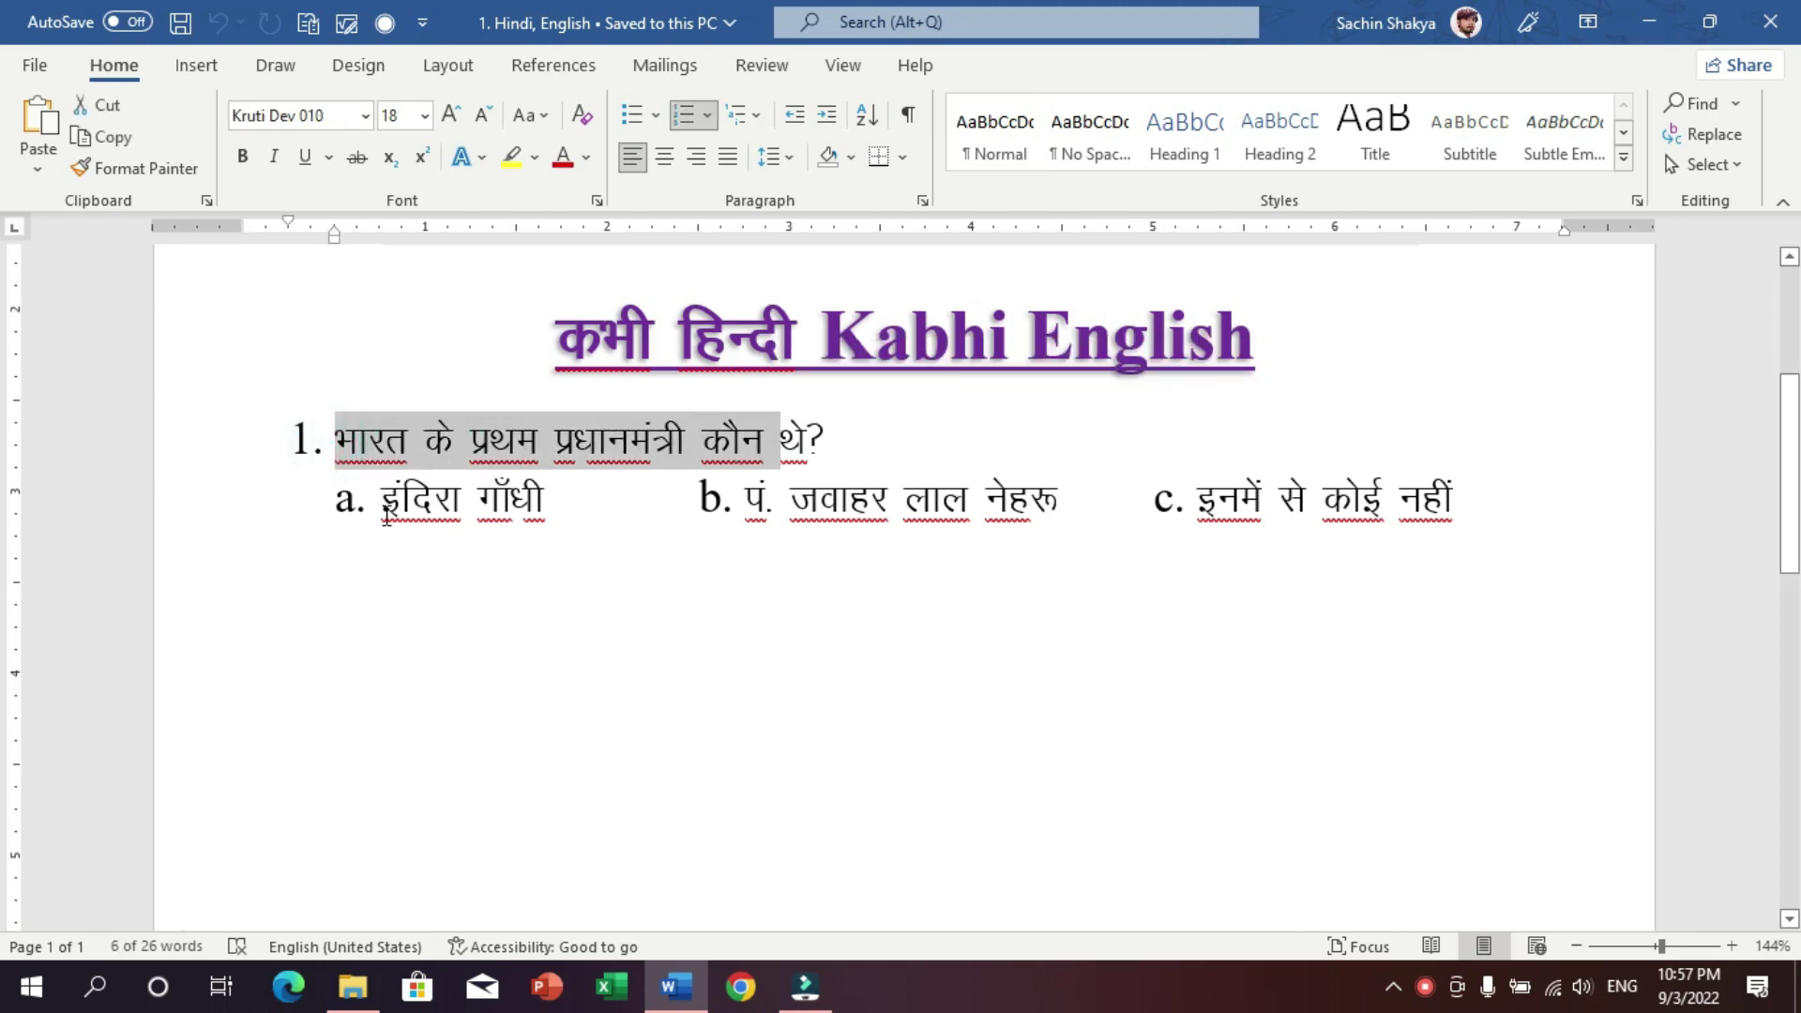
{"action": "left_click", "coordinate": [356, 507]}
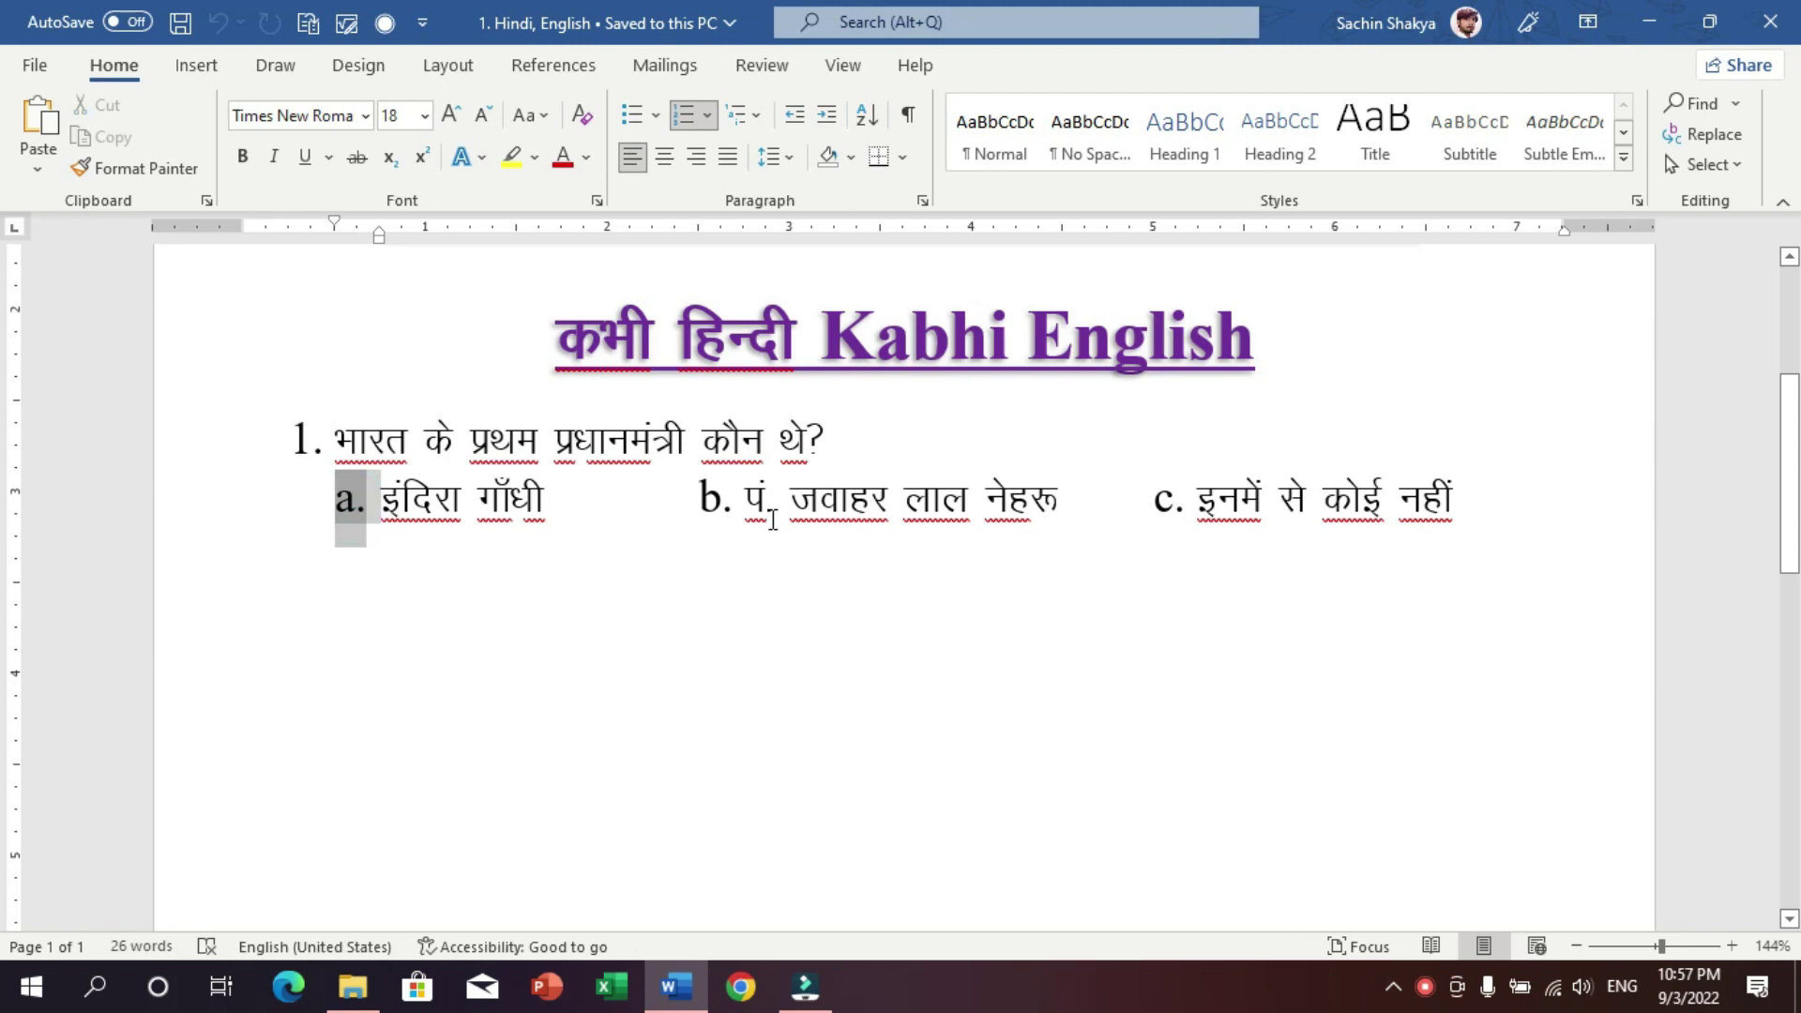
{"action": "left_click", "coordinate": [711, 505]}
{"action": "left_click", "coordinate": [868, 509]}
{"action": "left_click", "coordinate": [1178, 502]}
{"action": "left_click", "coordinate": [1297, 513]}
{"action": "left_click", "coordinate": [696, 719]}
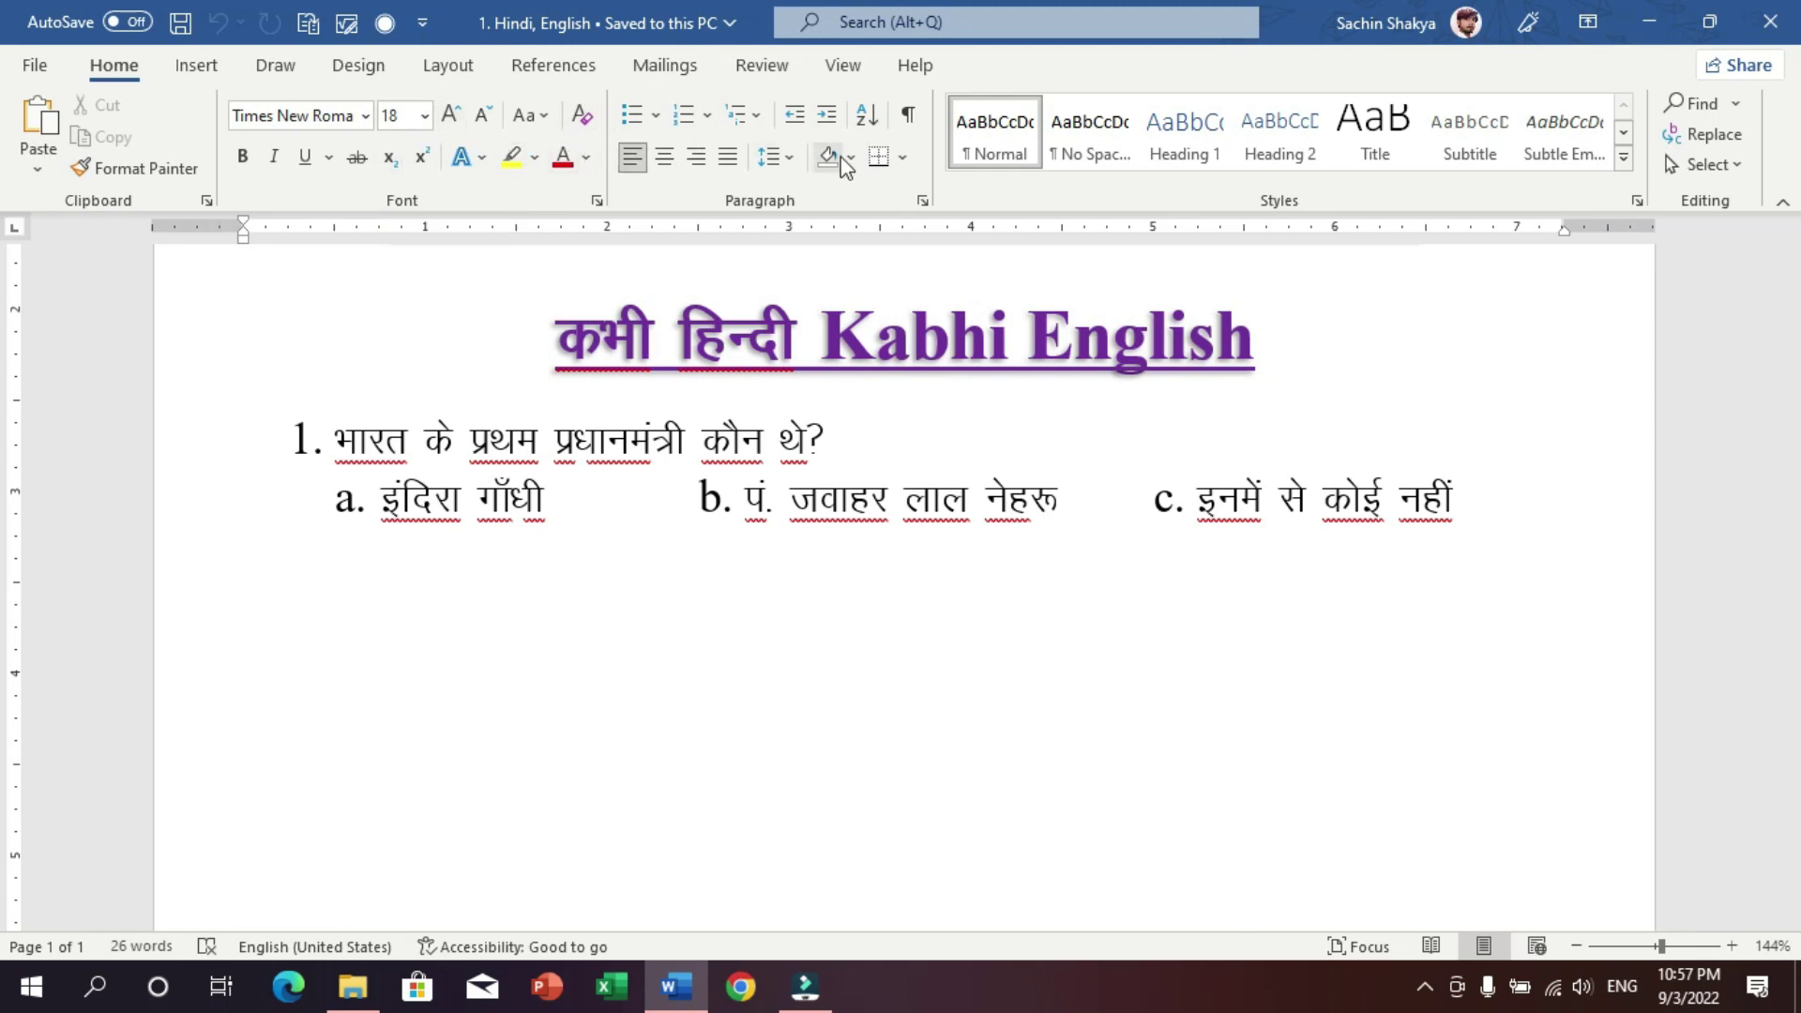
- Open the Customize Keyboard dialog from the ribbon's Customize the Ribbon settings
{"action": "right_click", "coordinate": [631, 148]}
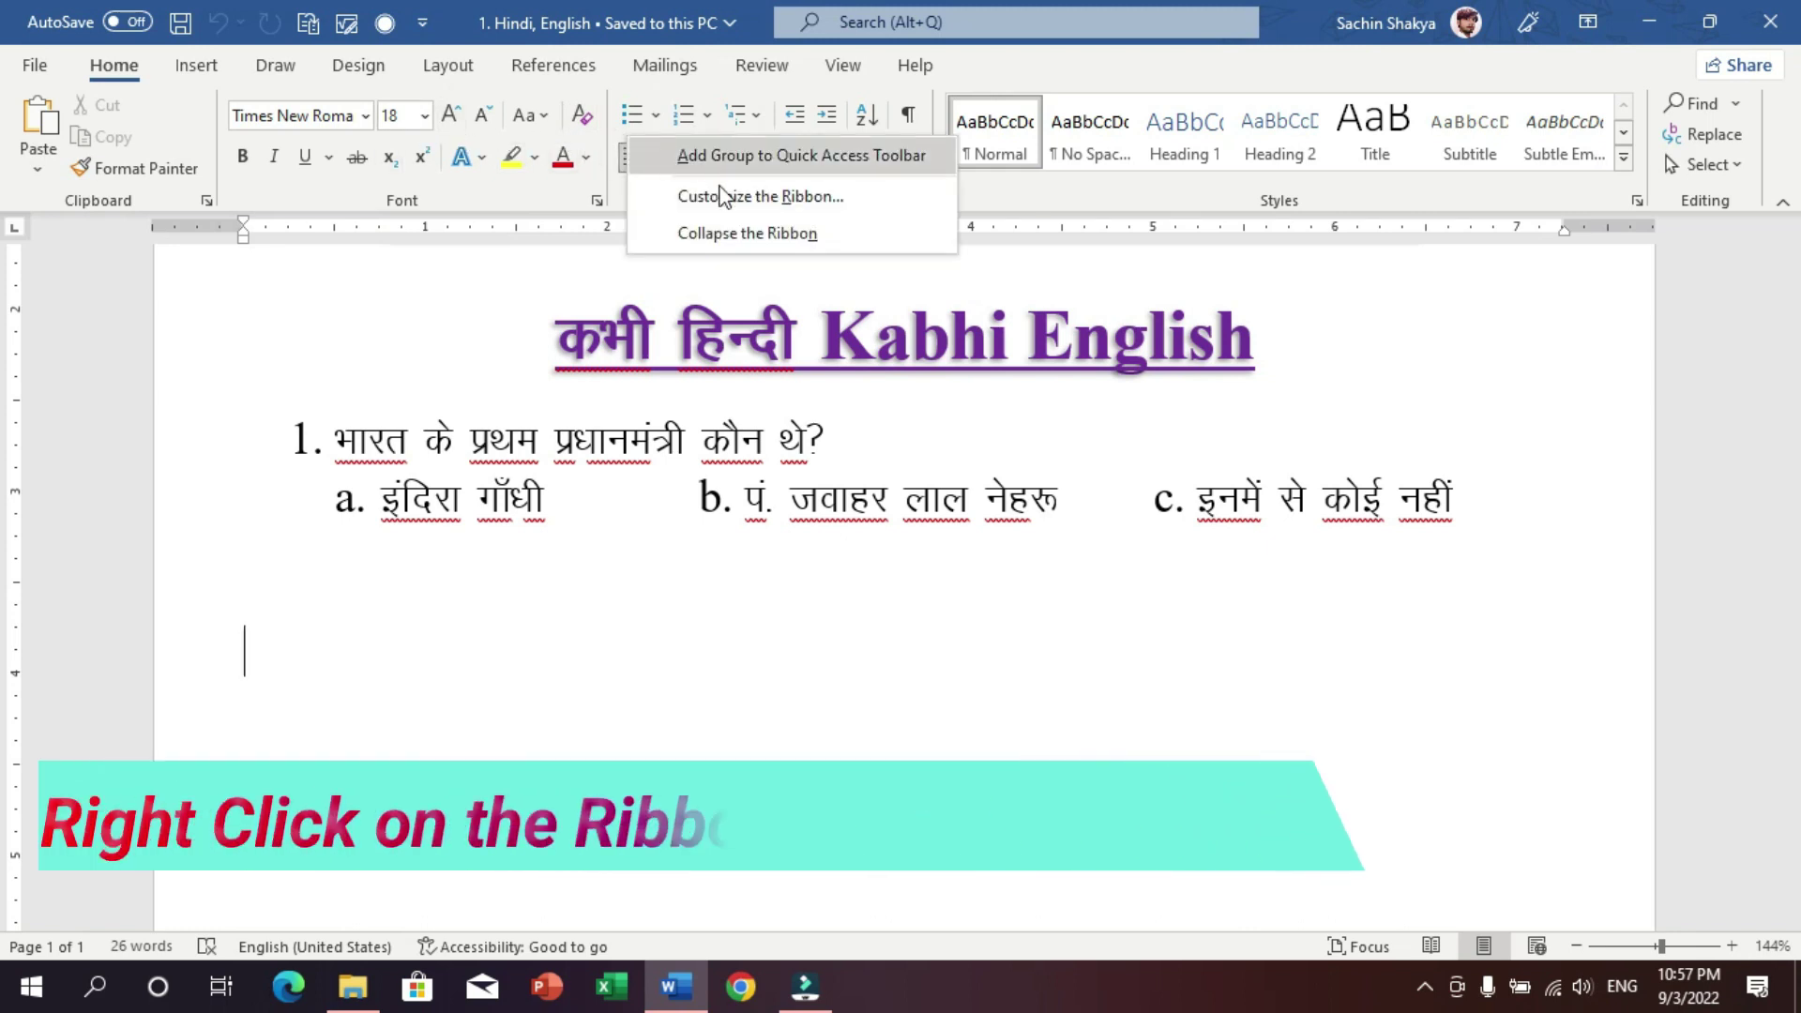
{"action": "left_click", "coordinate": [823, 206]}
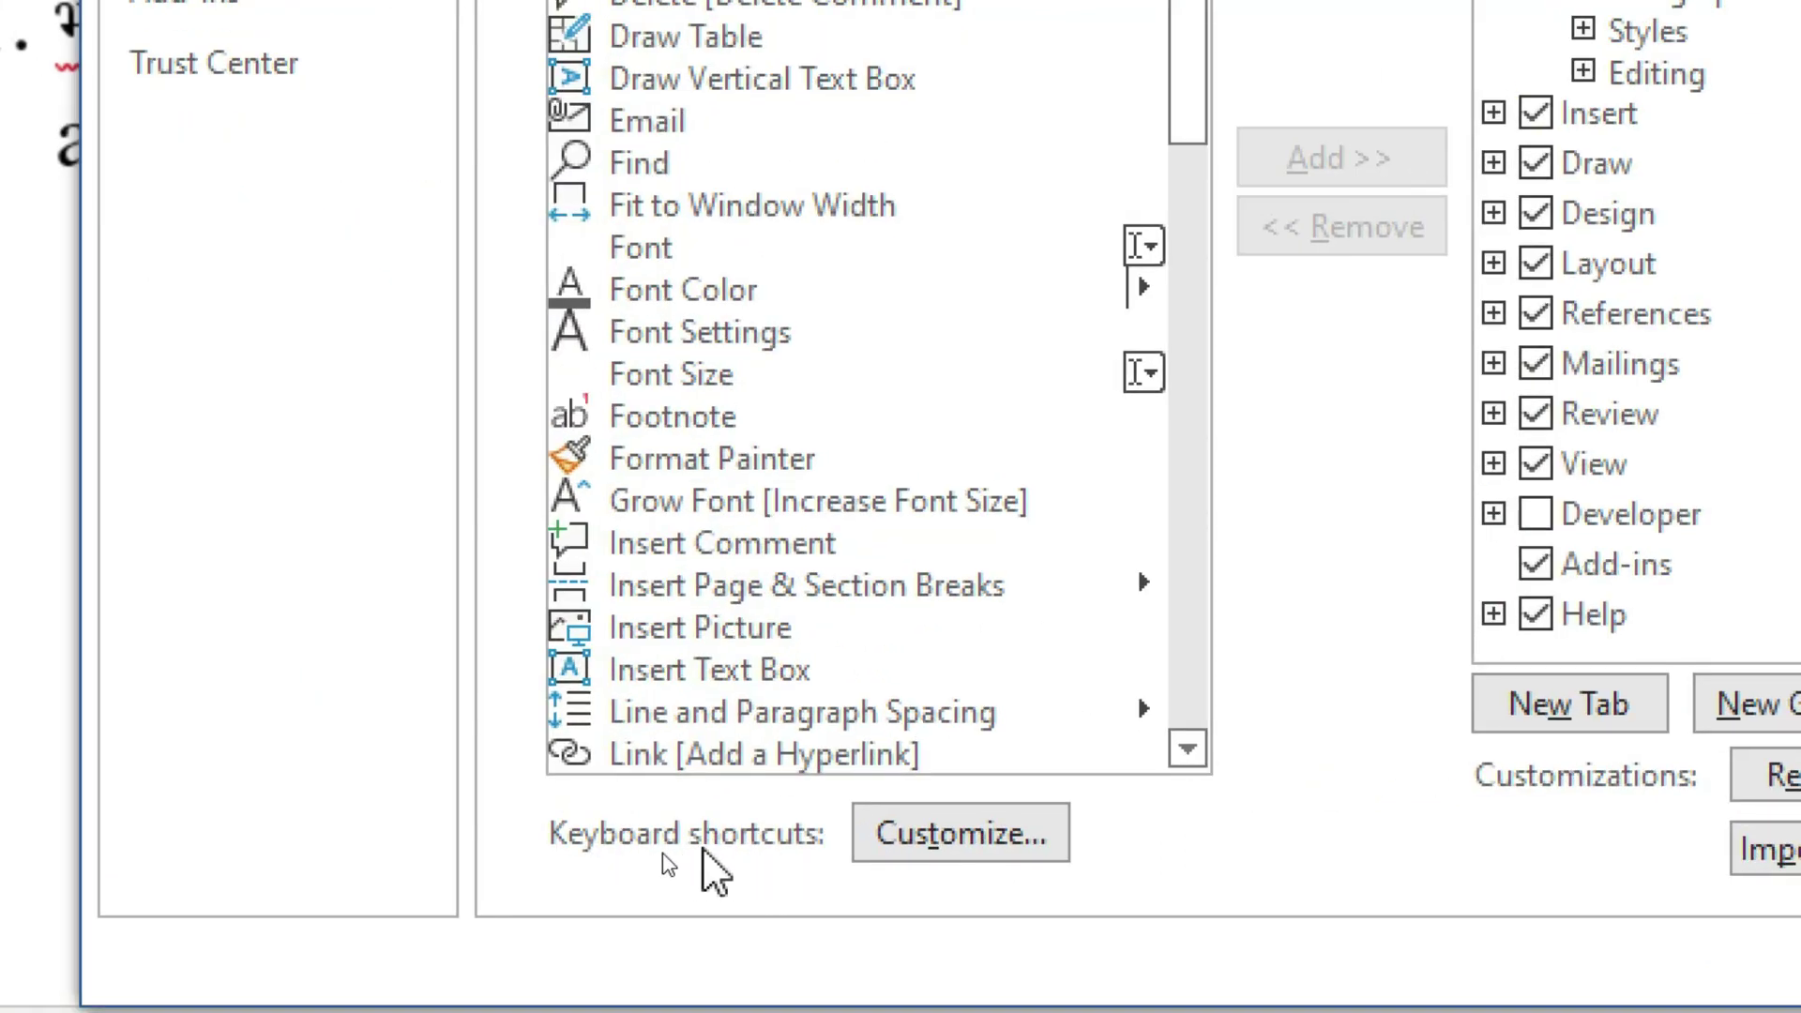
{"action": "left_click", "coordinate": [990, 855]}
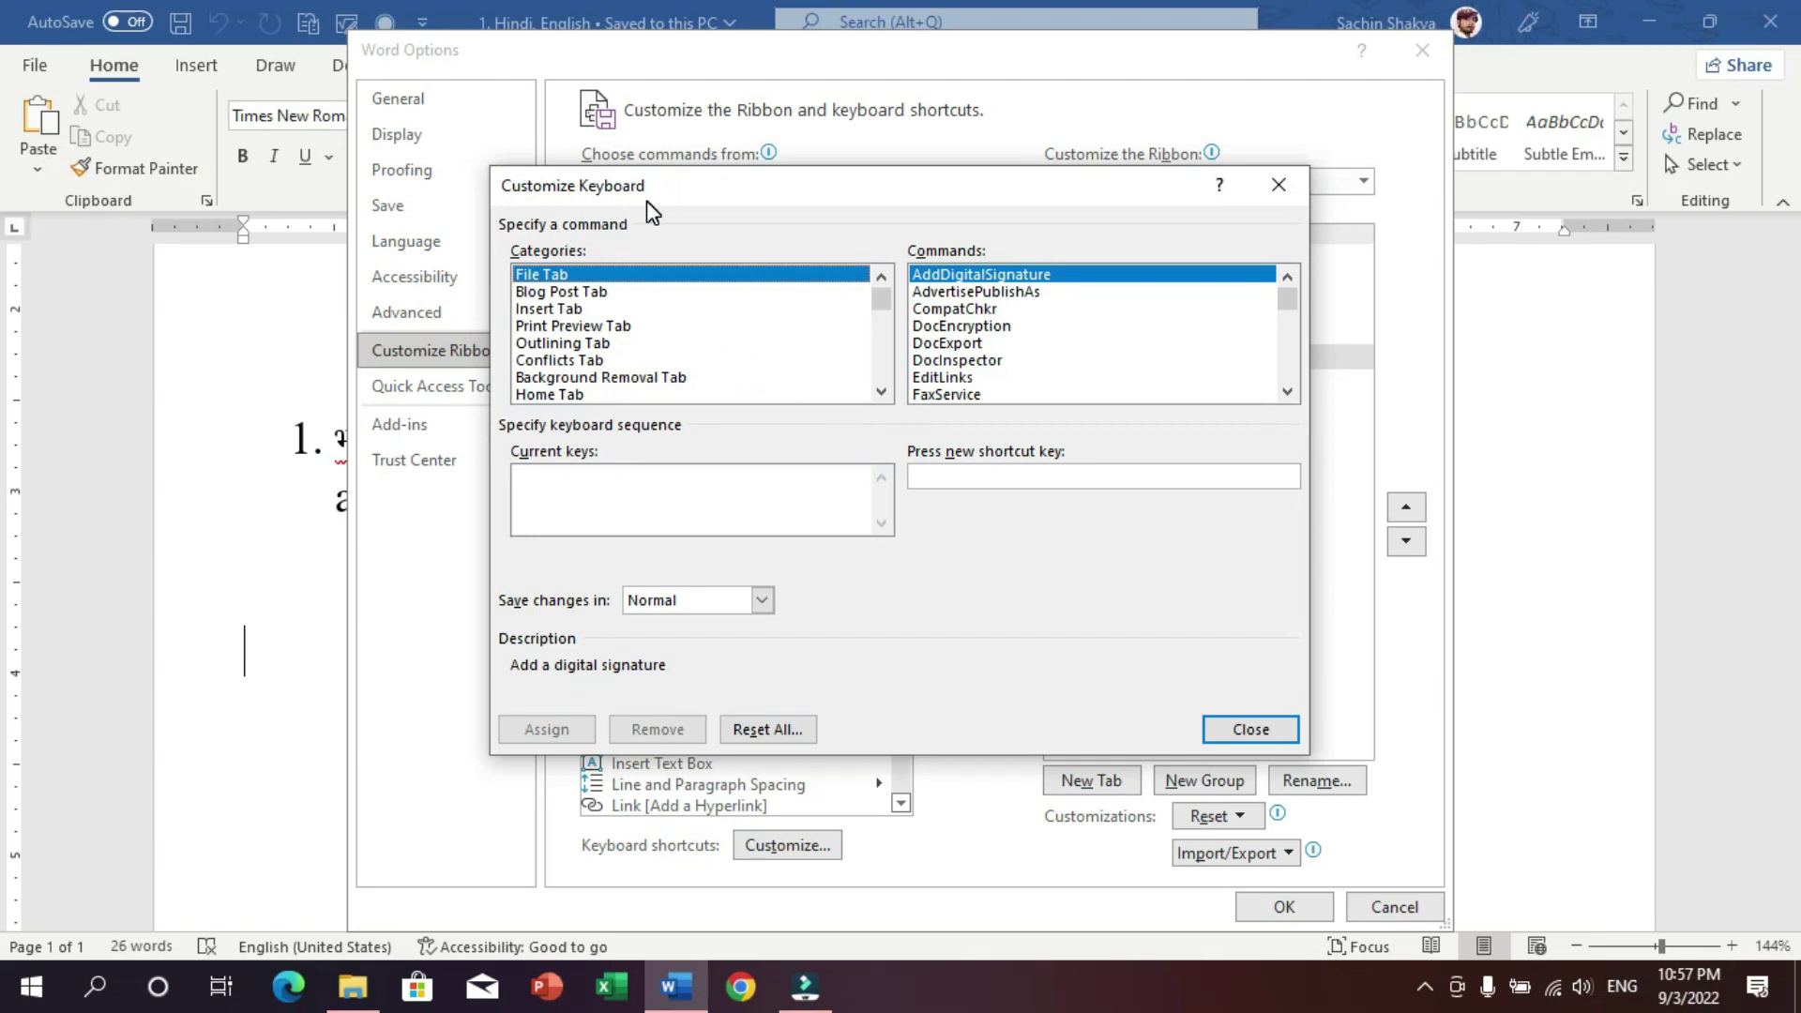
- Pick Kruti Dev 010 under the Fonts category and focus the new shortcut key field
{"action": "left_click", "coordinate": [622, 359]}
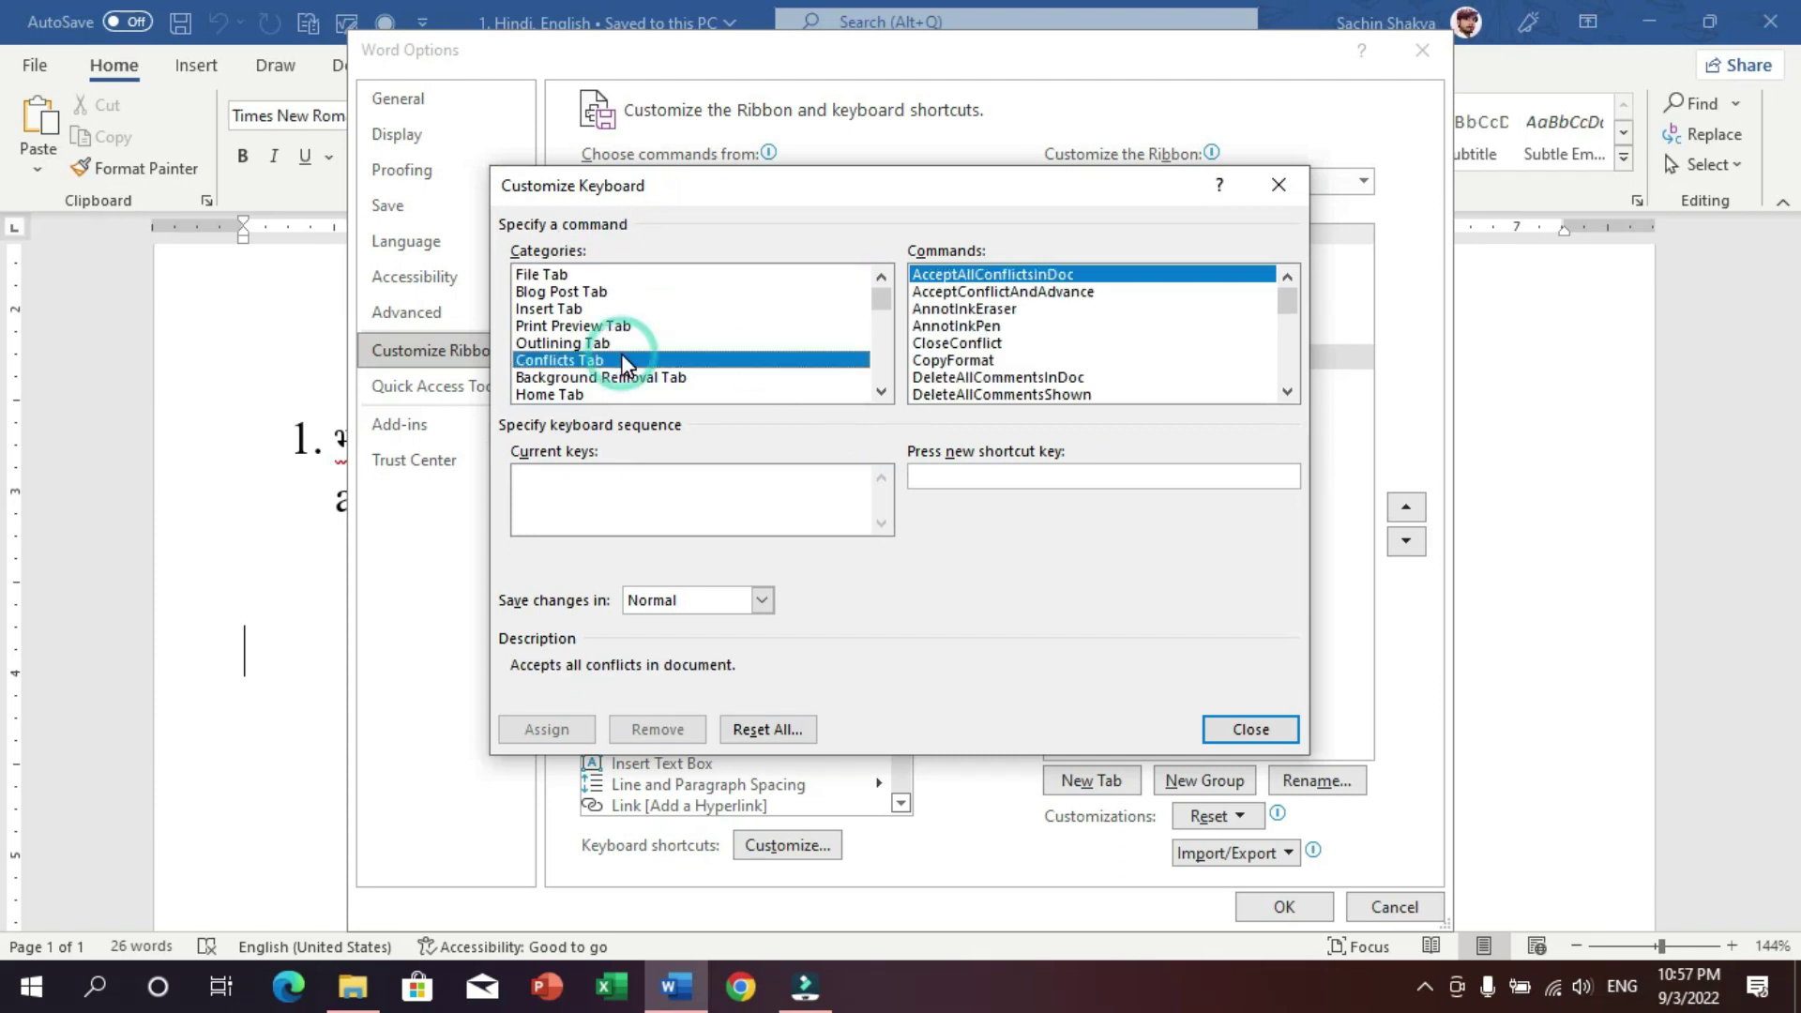
{"action": "key", "text": "f"}
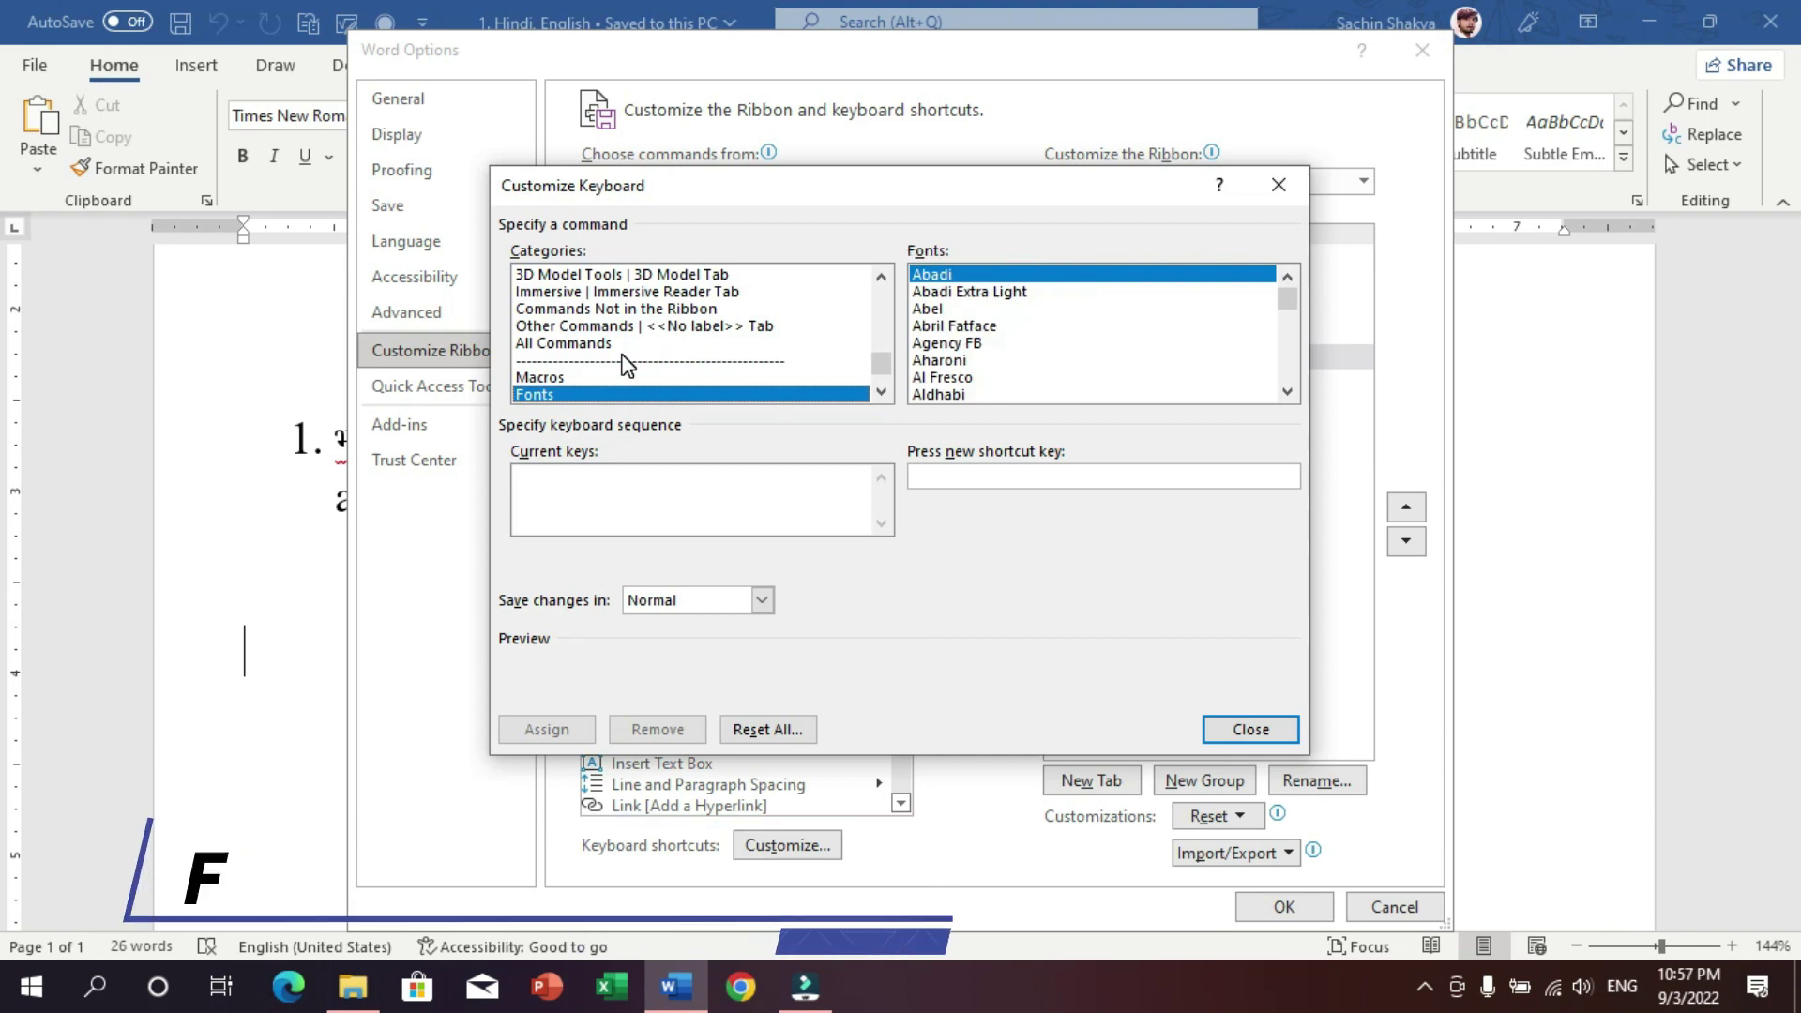
{"action": "left_click", "coordinate": [562, 396]}
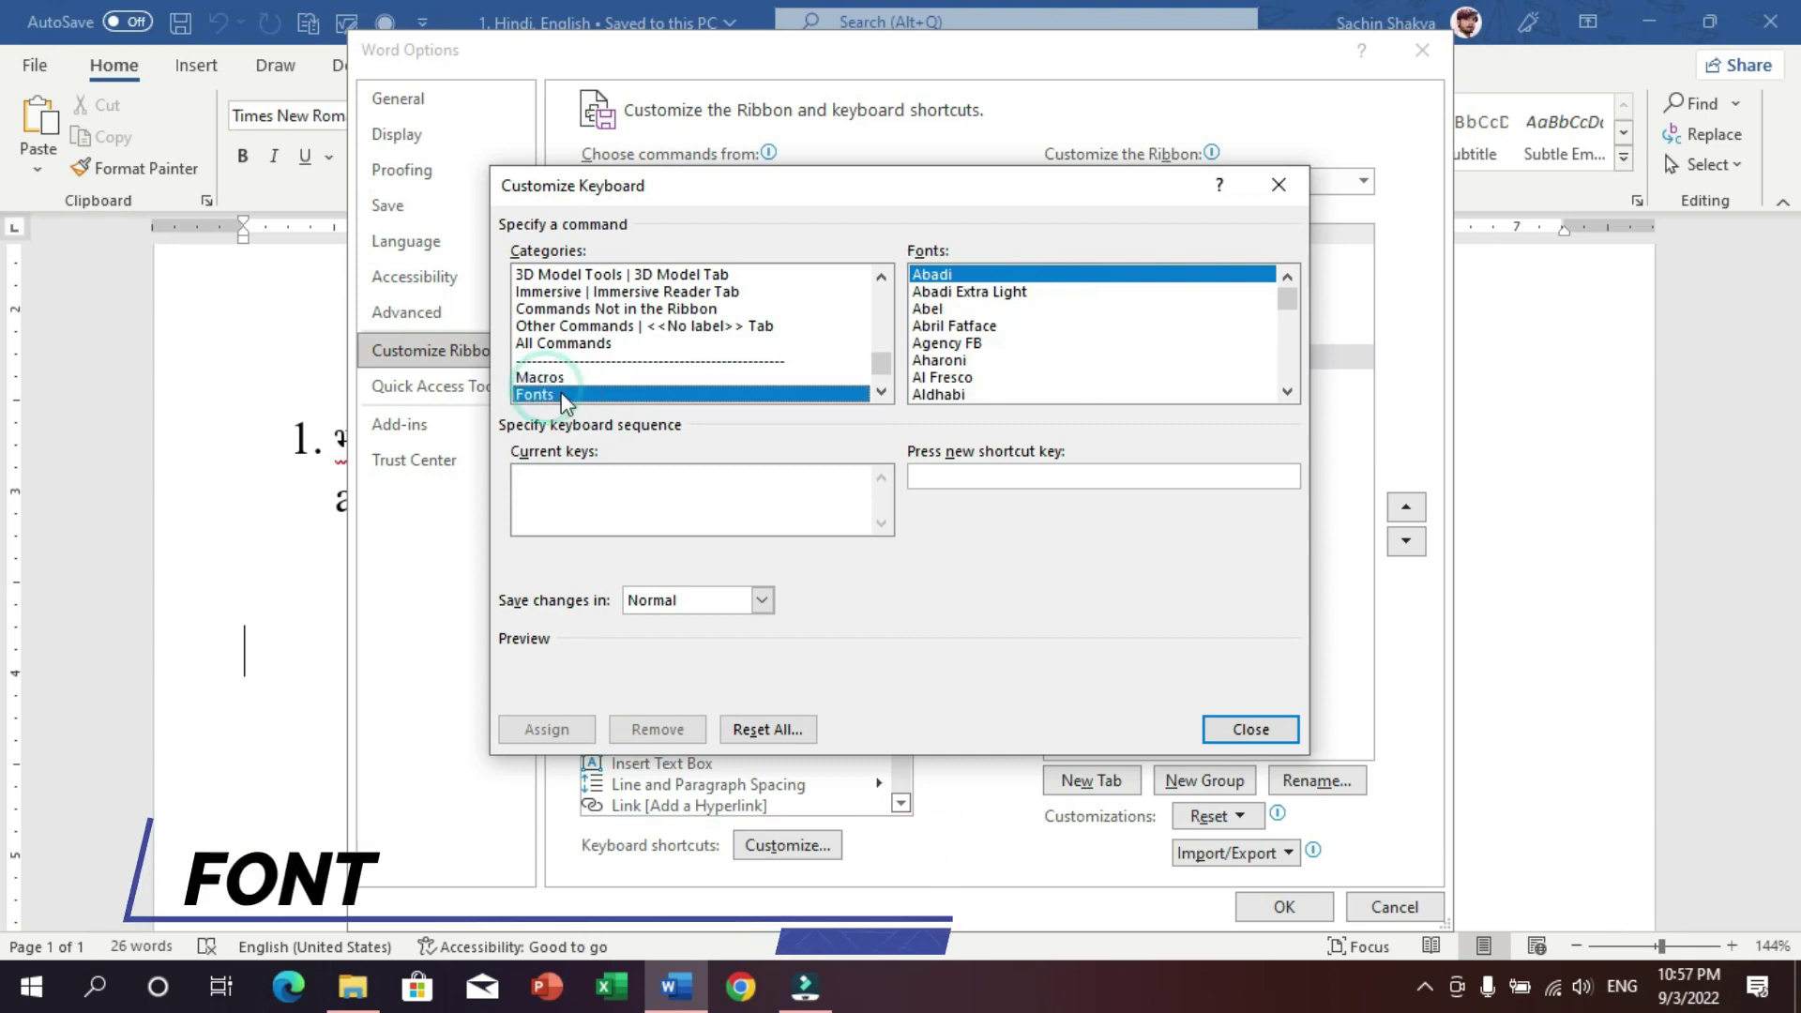
{"action": "left_click", "coordinate": [1055, 378]}
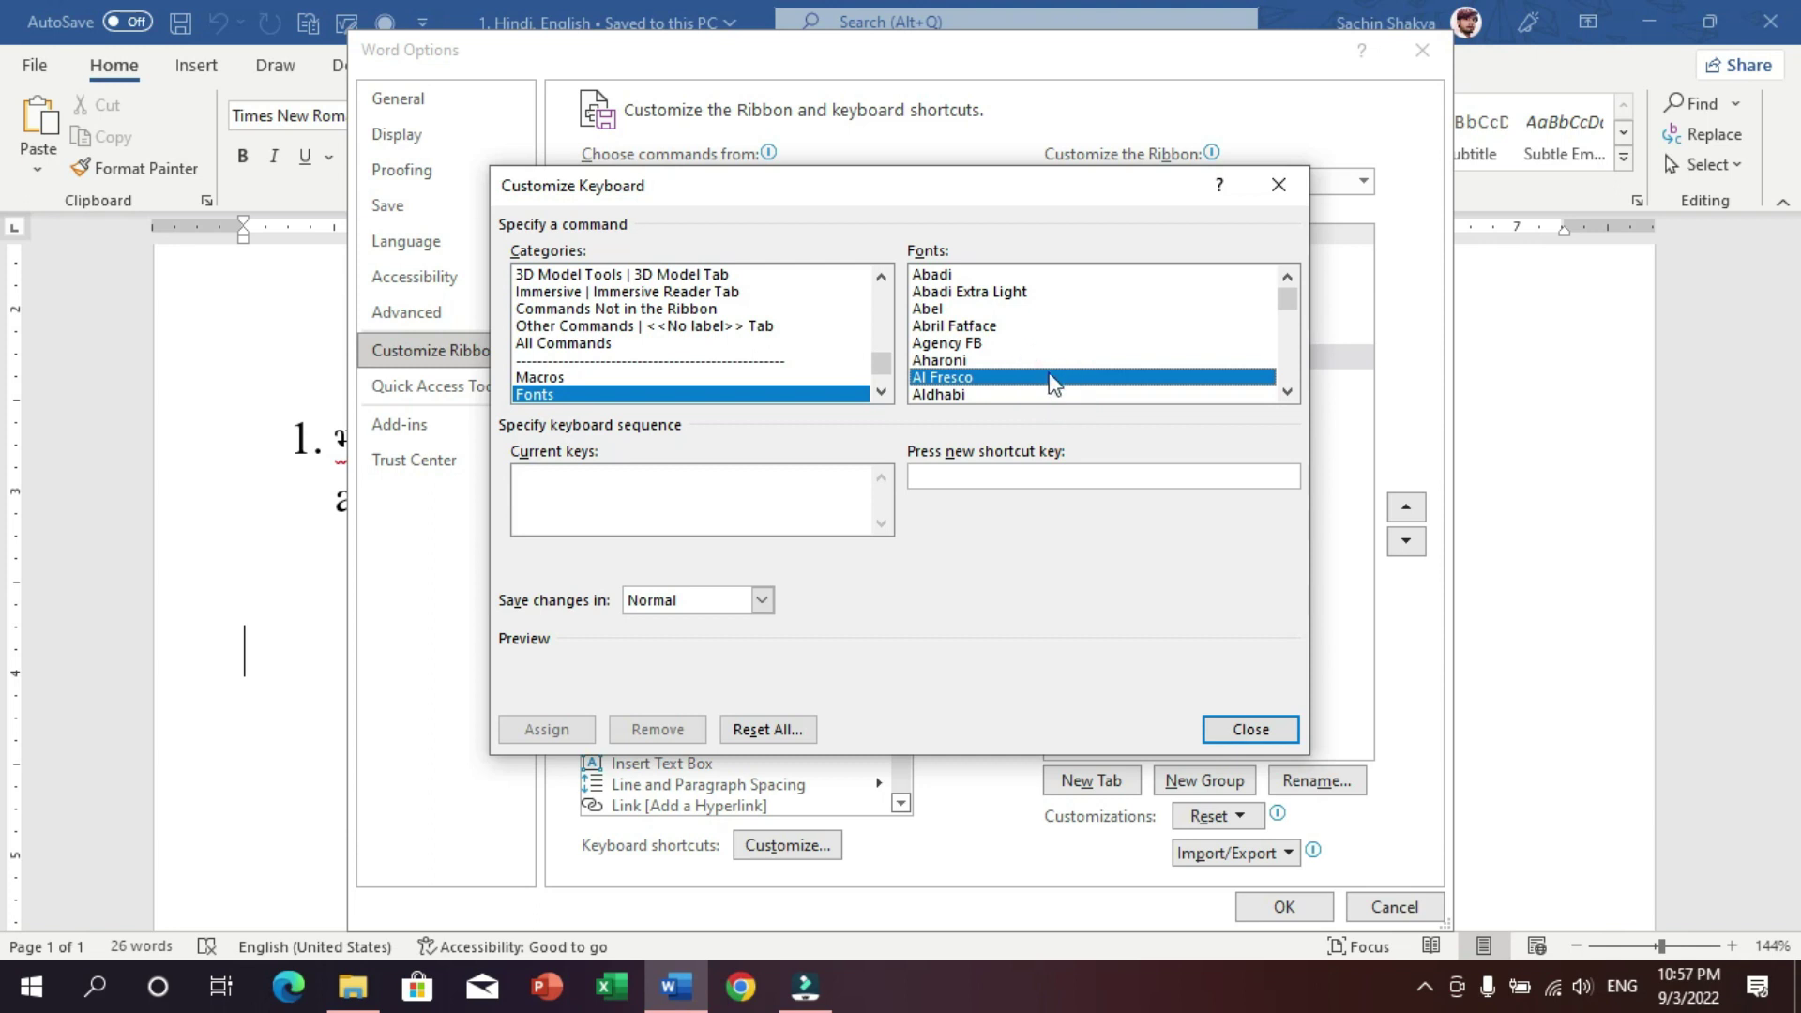
{"action": "left_click", "coordinate": [1035, 353]}
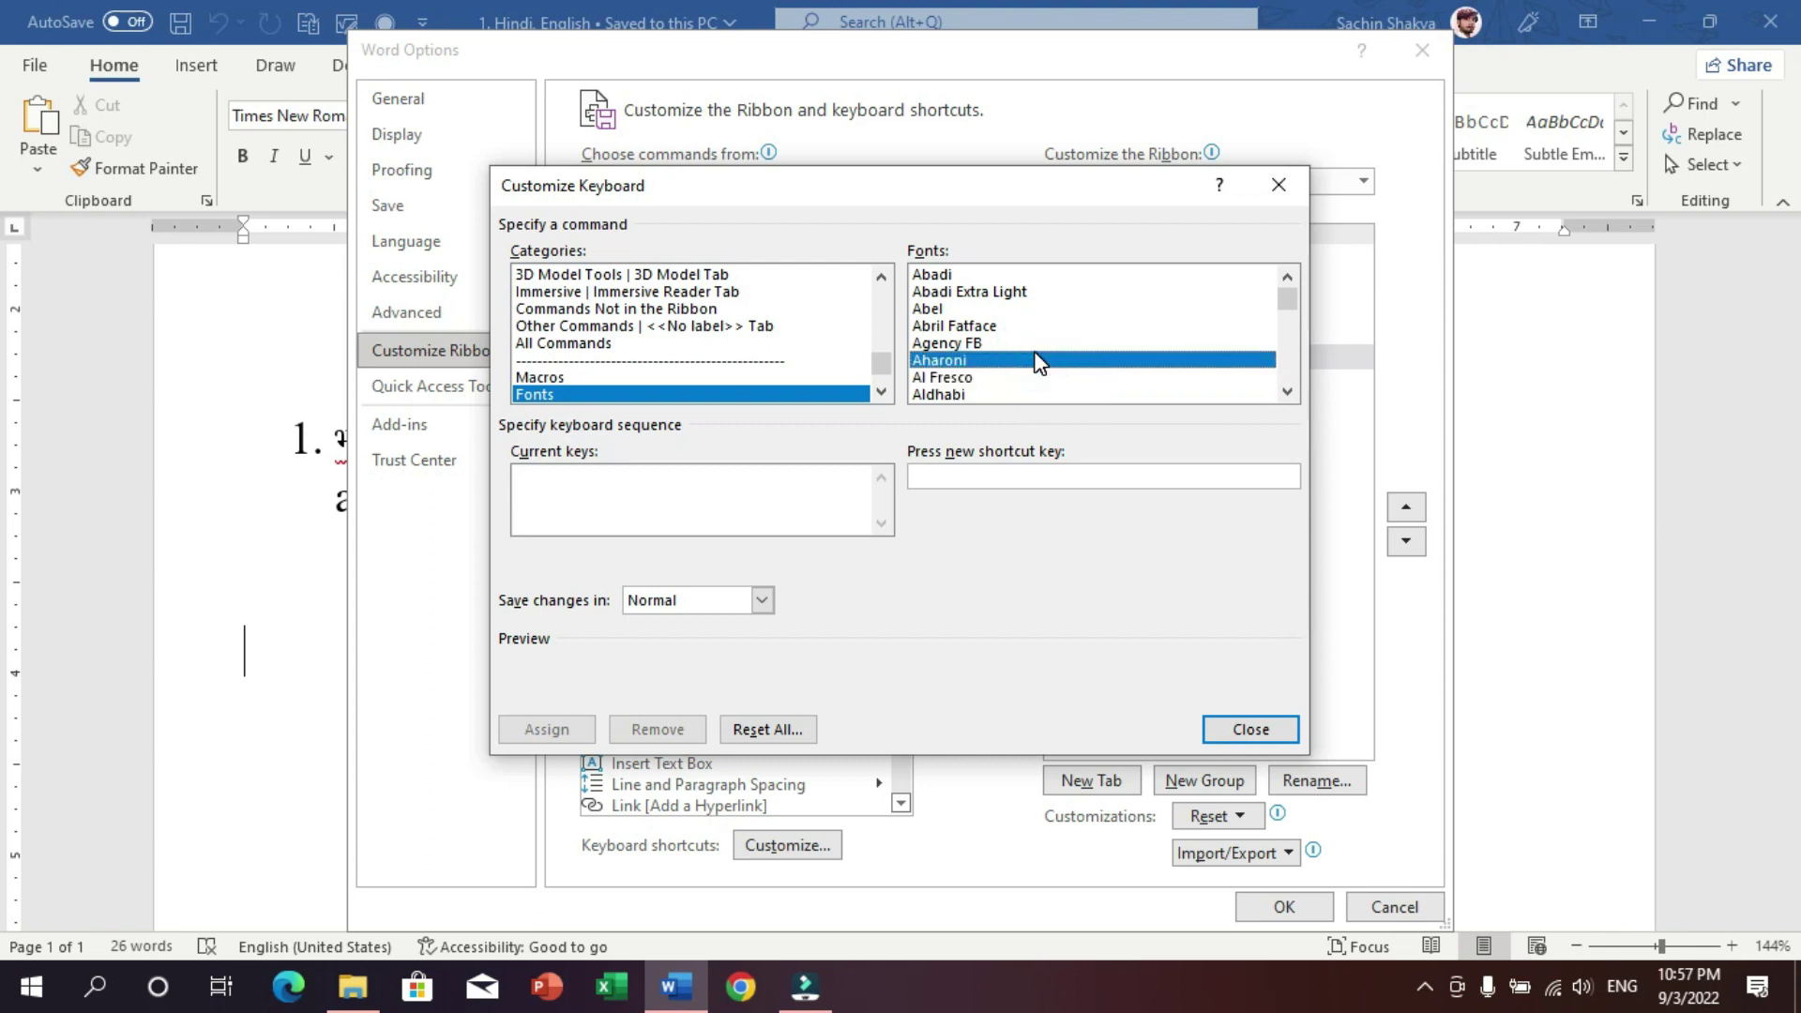
{"action": "type", "text": "kruti"}
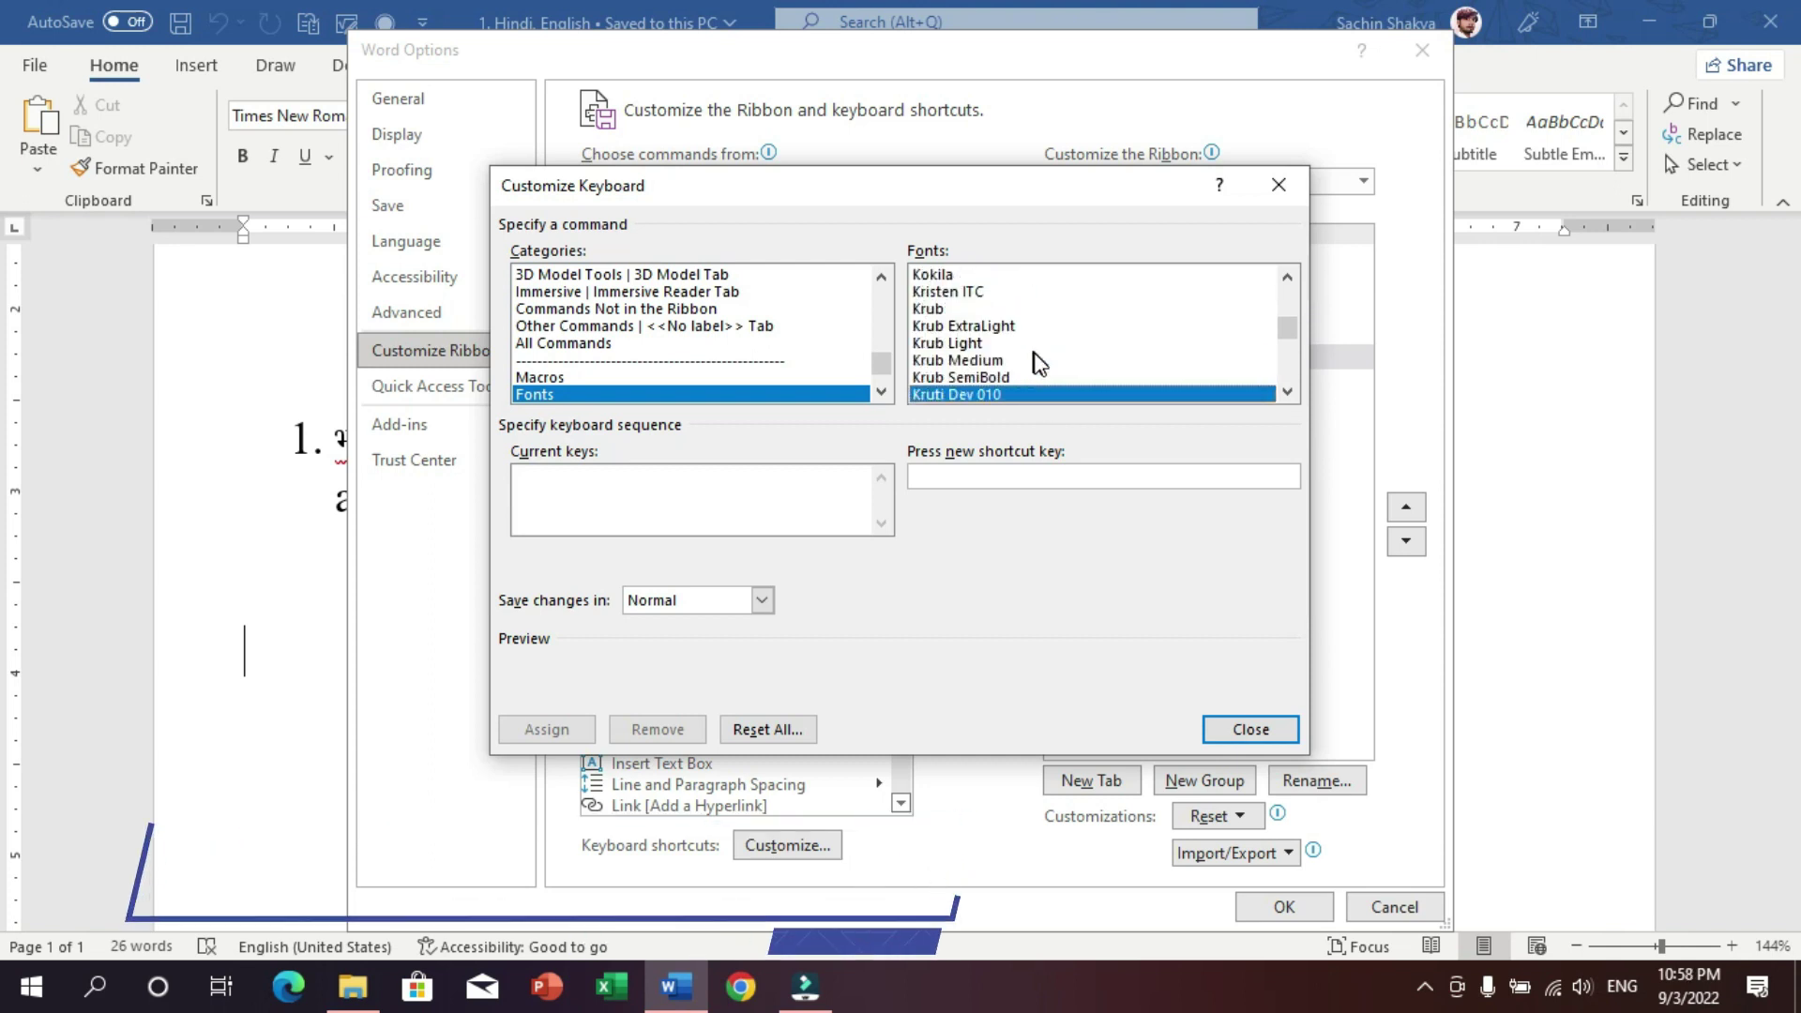
{"action": "left_click", "coordinate": [1287, 392]}
{"action": "left_click", "coordinate": [1000, 377]}
{"action": "left_click", "coordinate": [981, 482]}
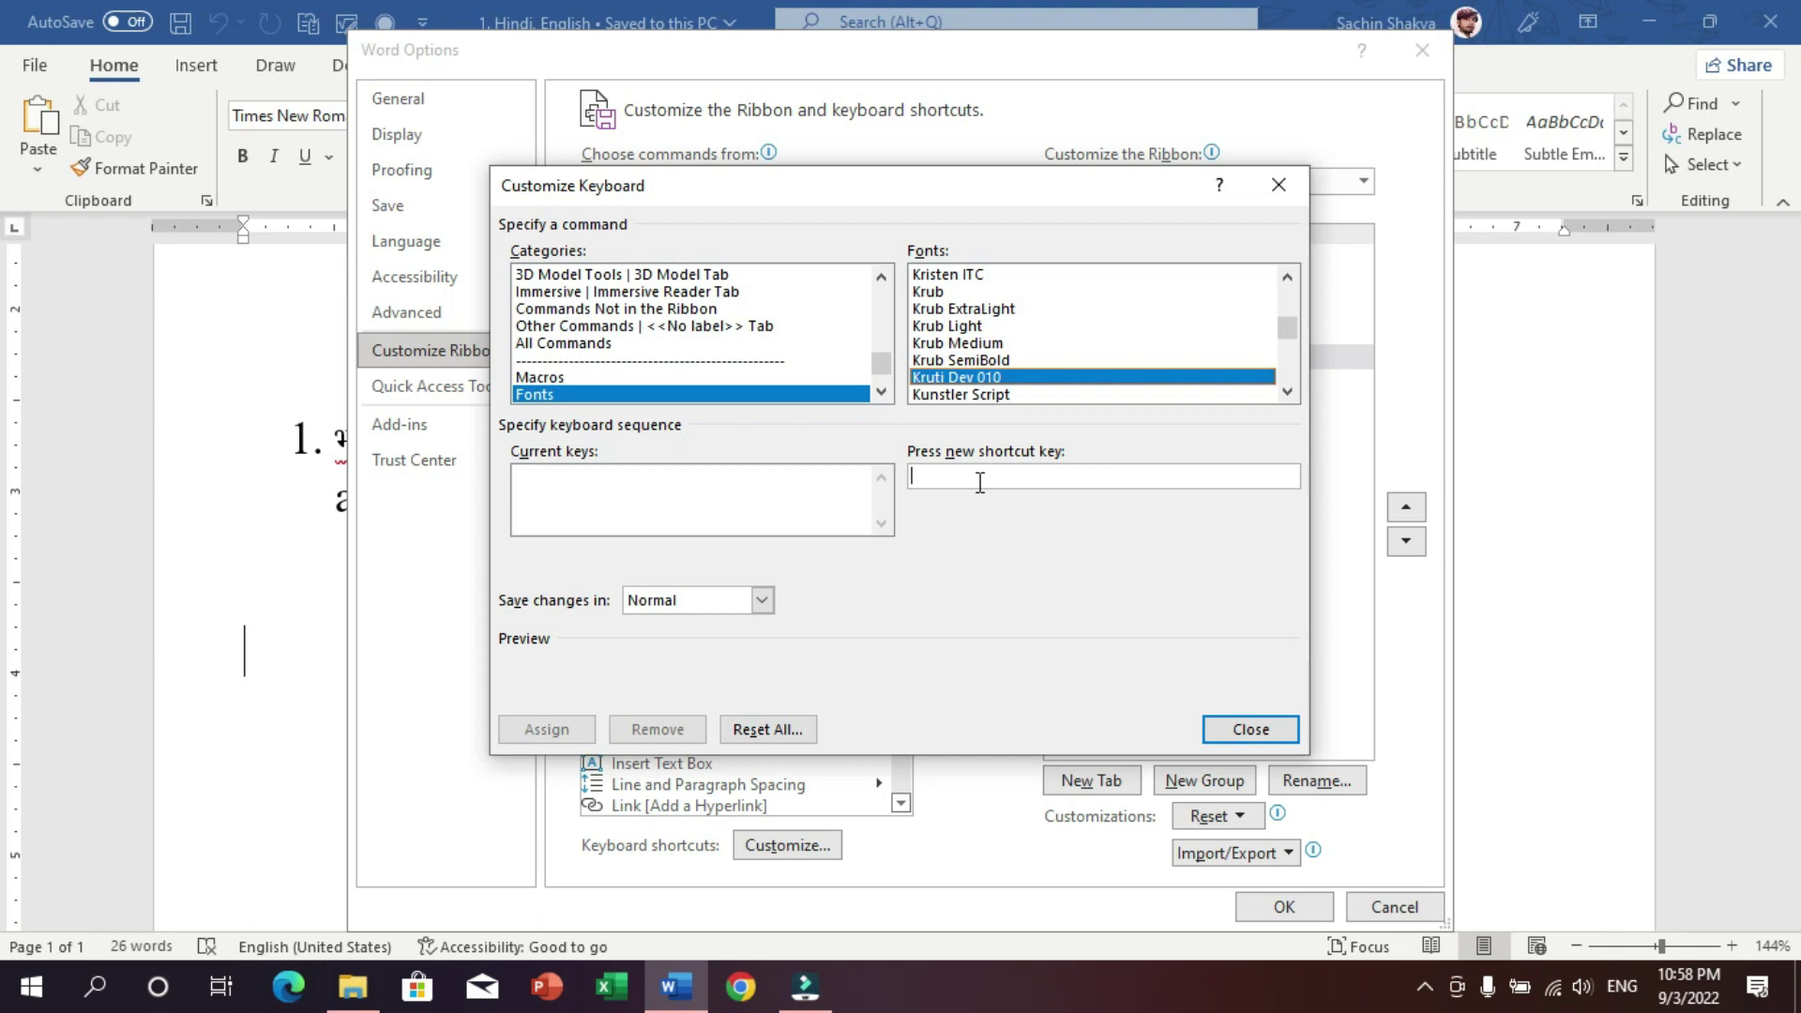
- Assign Ctrl+Num 1 to Kruti Dev 010 after finding Ctrl+K already taken
{"action": "key", "text": "ctrl+k"}
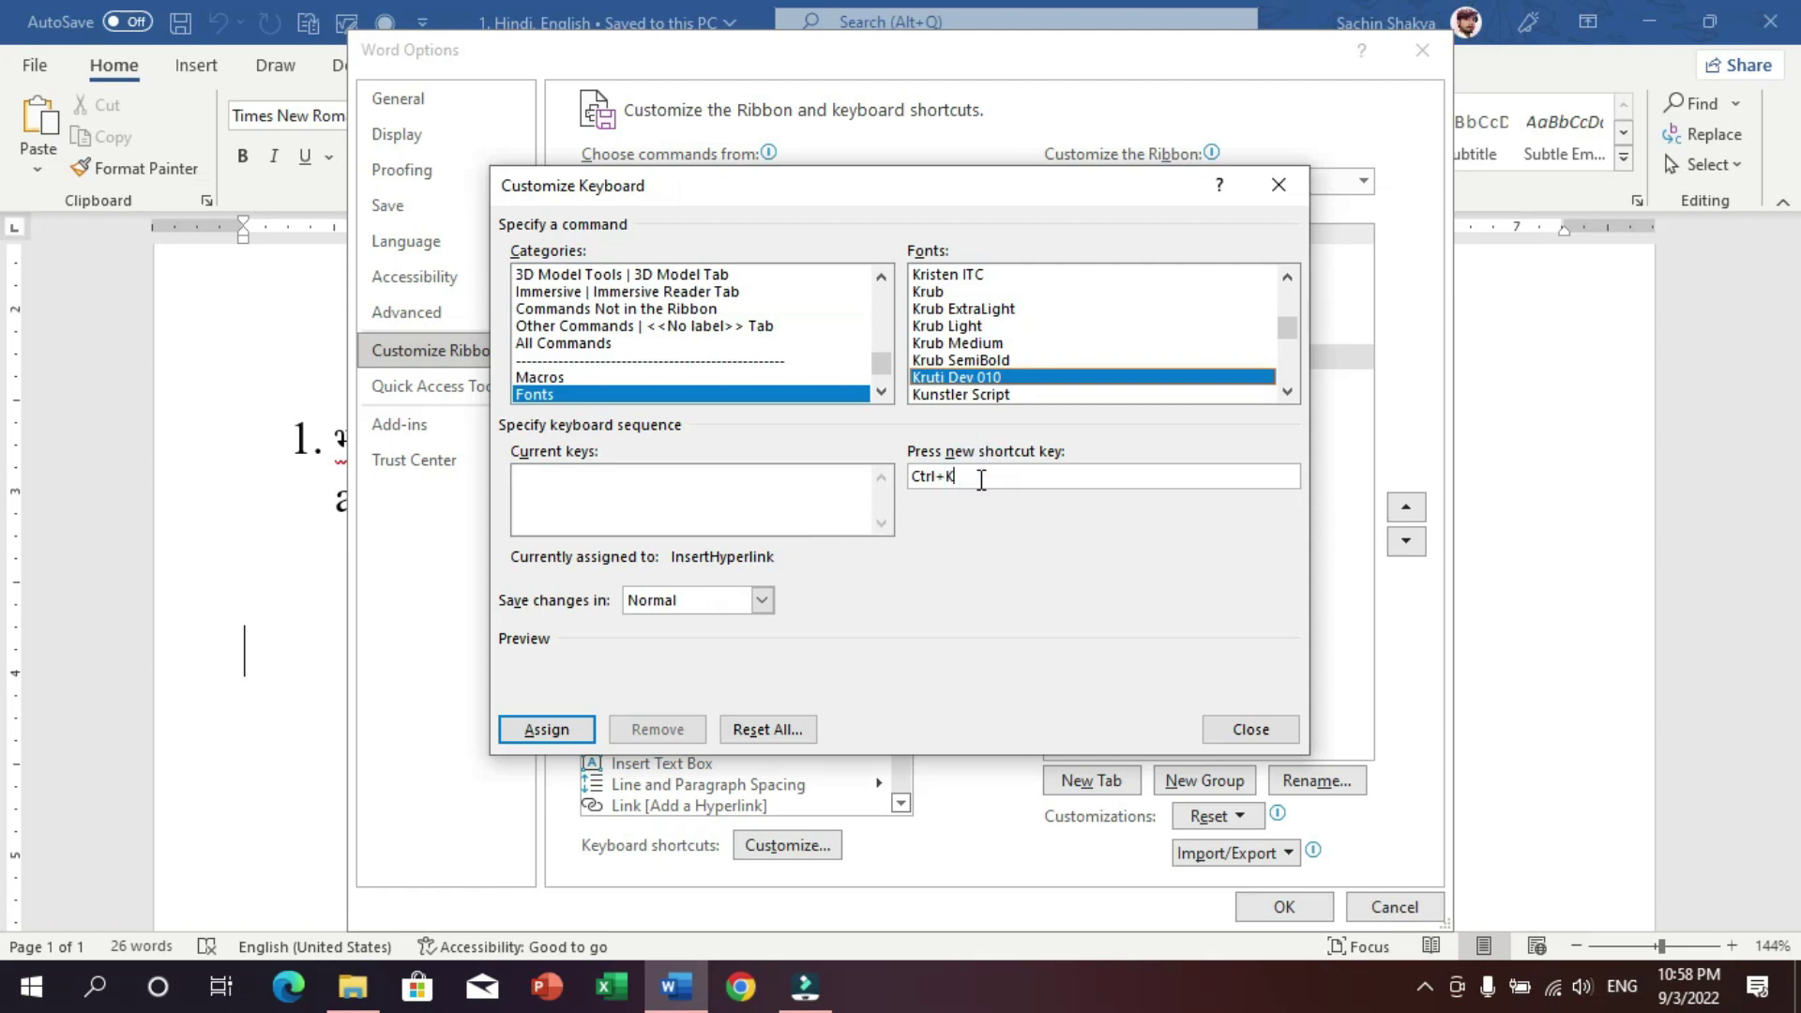
{"action": "key", "text": "BackSpace"}
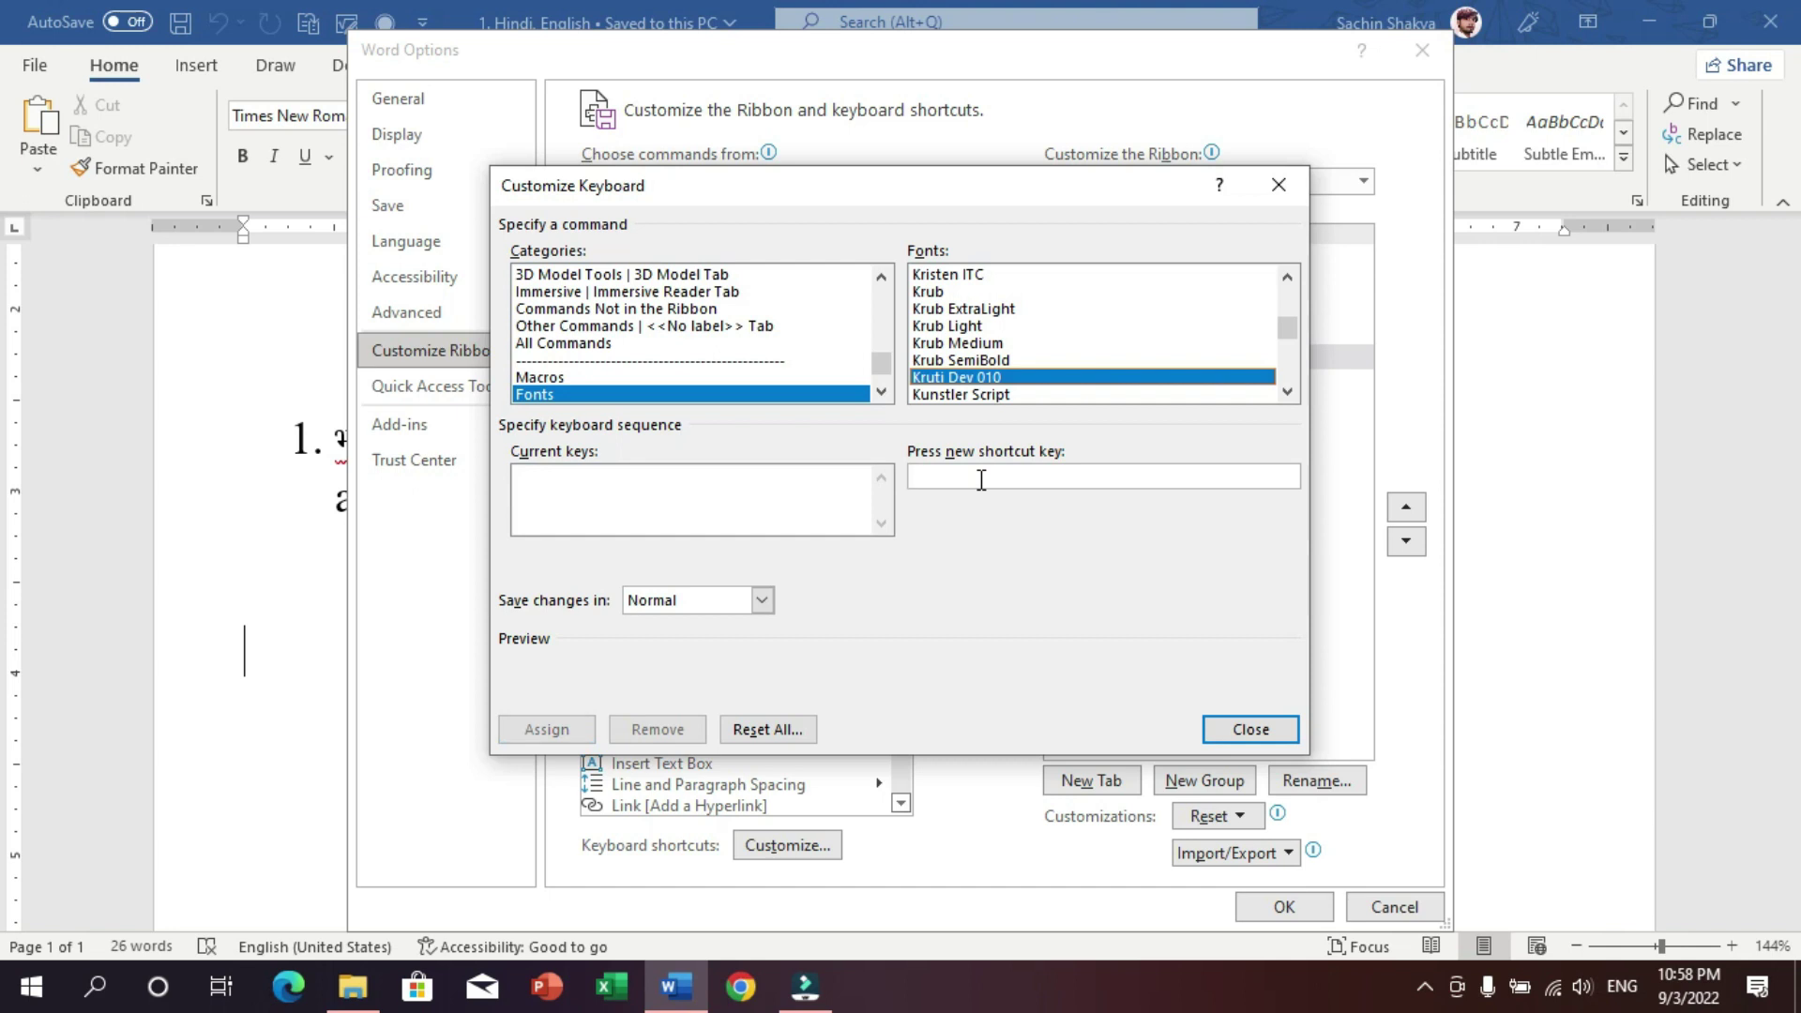
{"action": "key", "text": "ctrl+KP_1"}
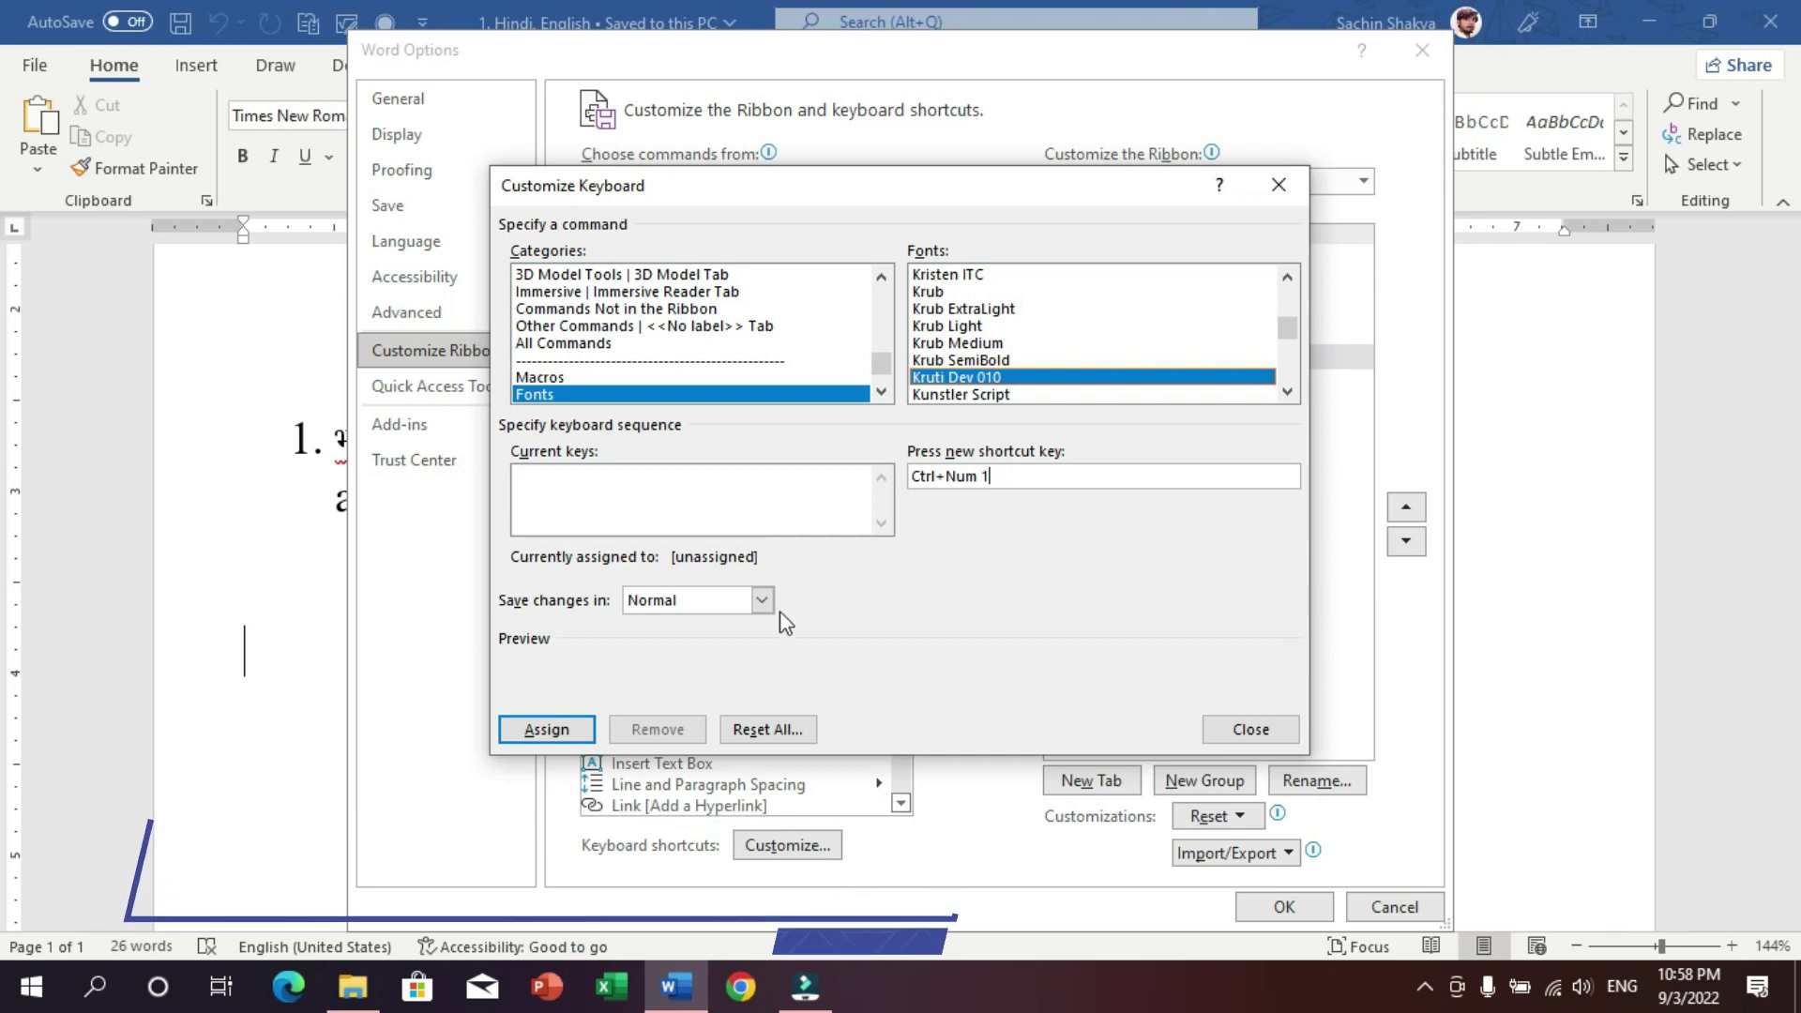
{"action": "left_click", "coordinate": [572, 730]}
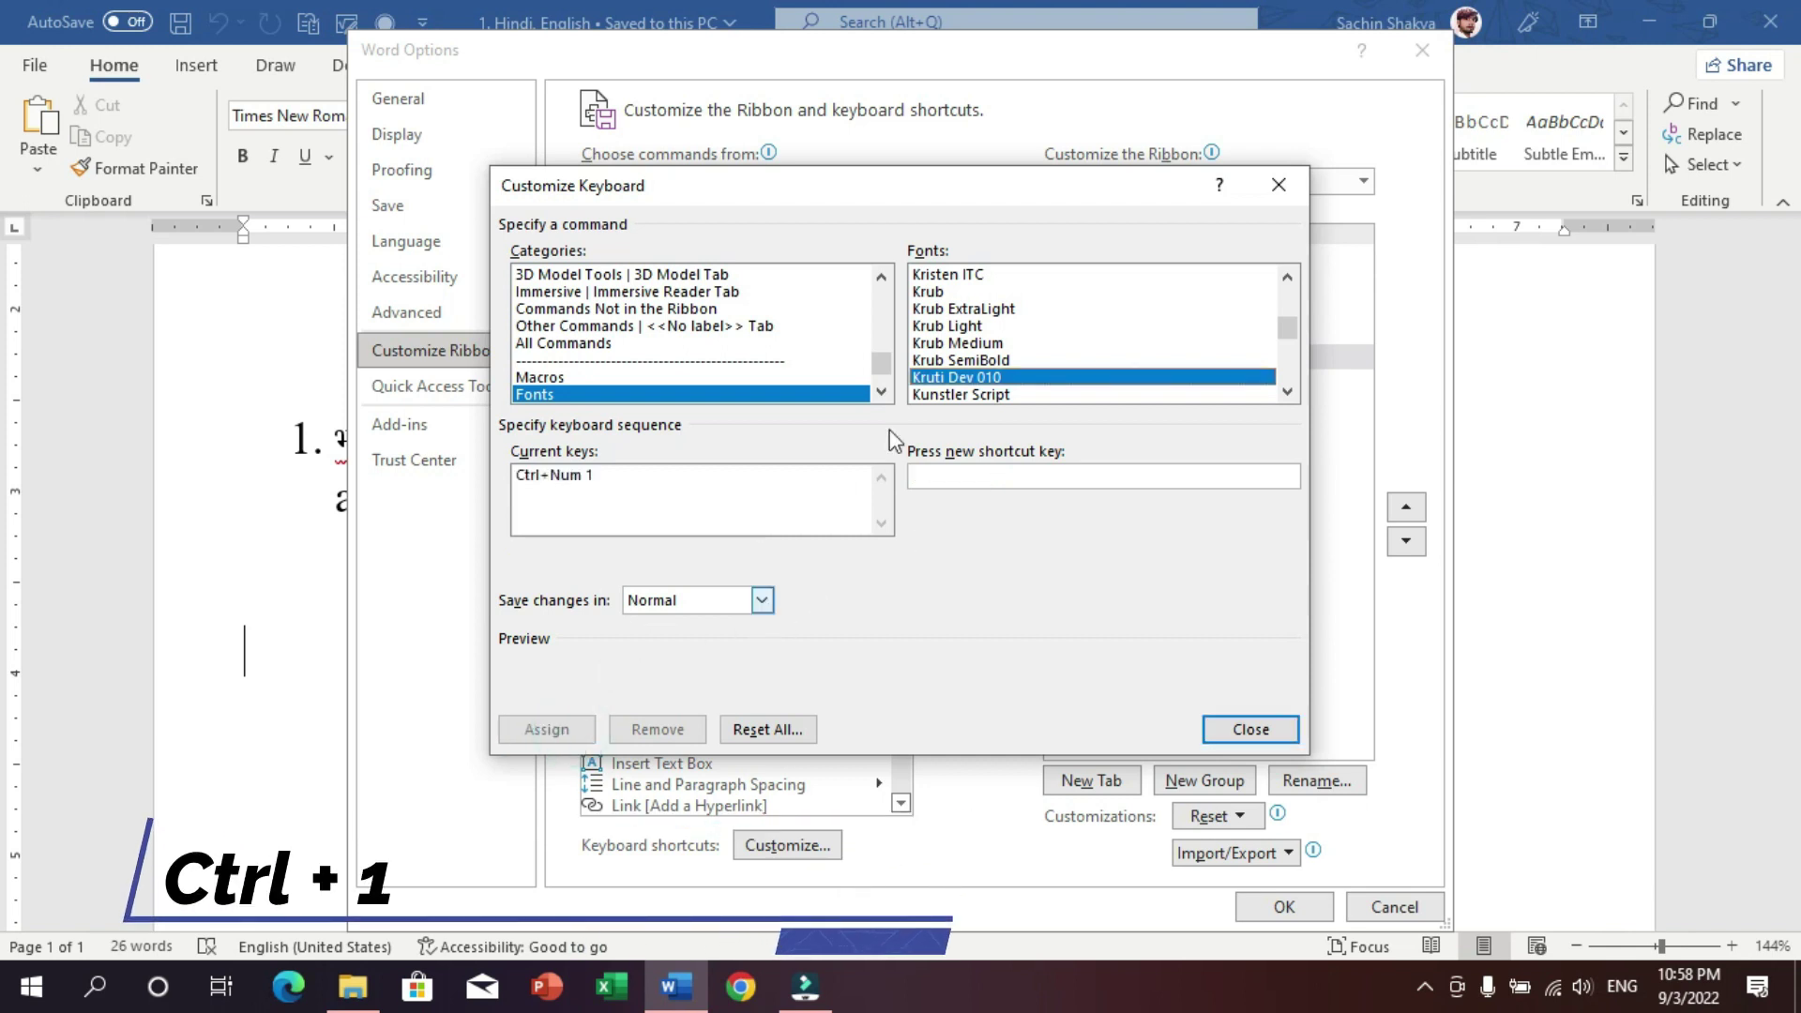
- Assign Ctrl+Num 2 to Times New Roman, then close Customize Keyboard and Word Options
{"action": "left_click", "coordinate": [992, 344]}
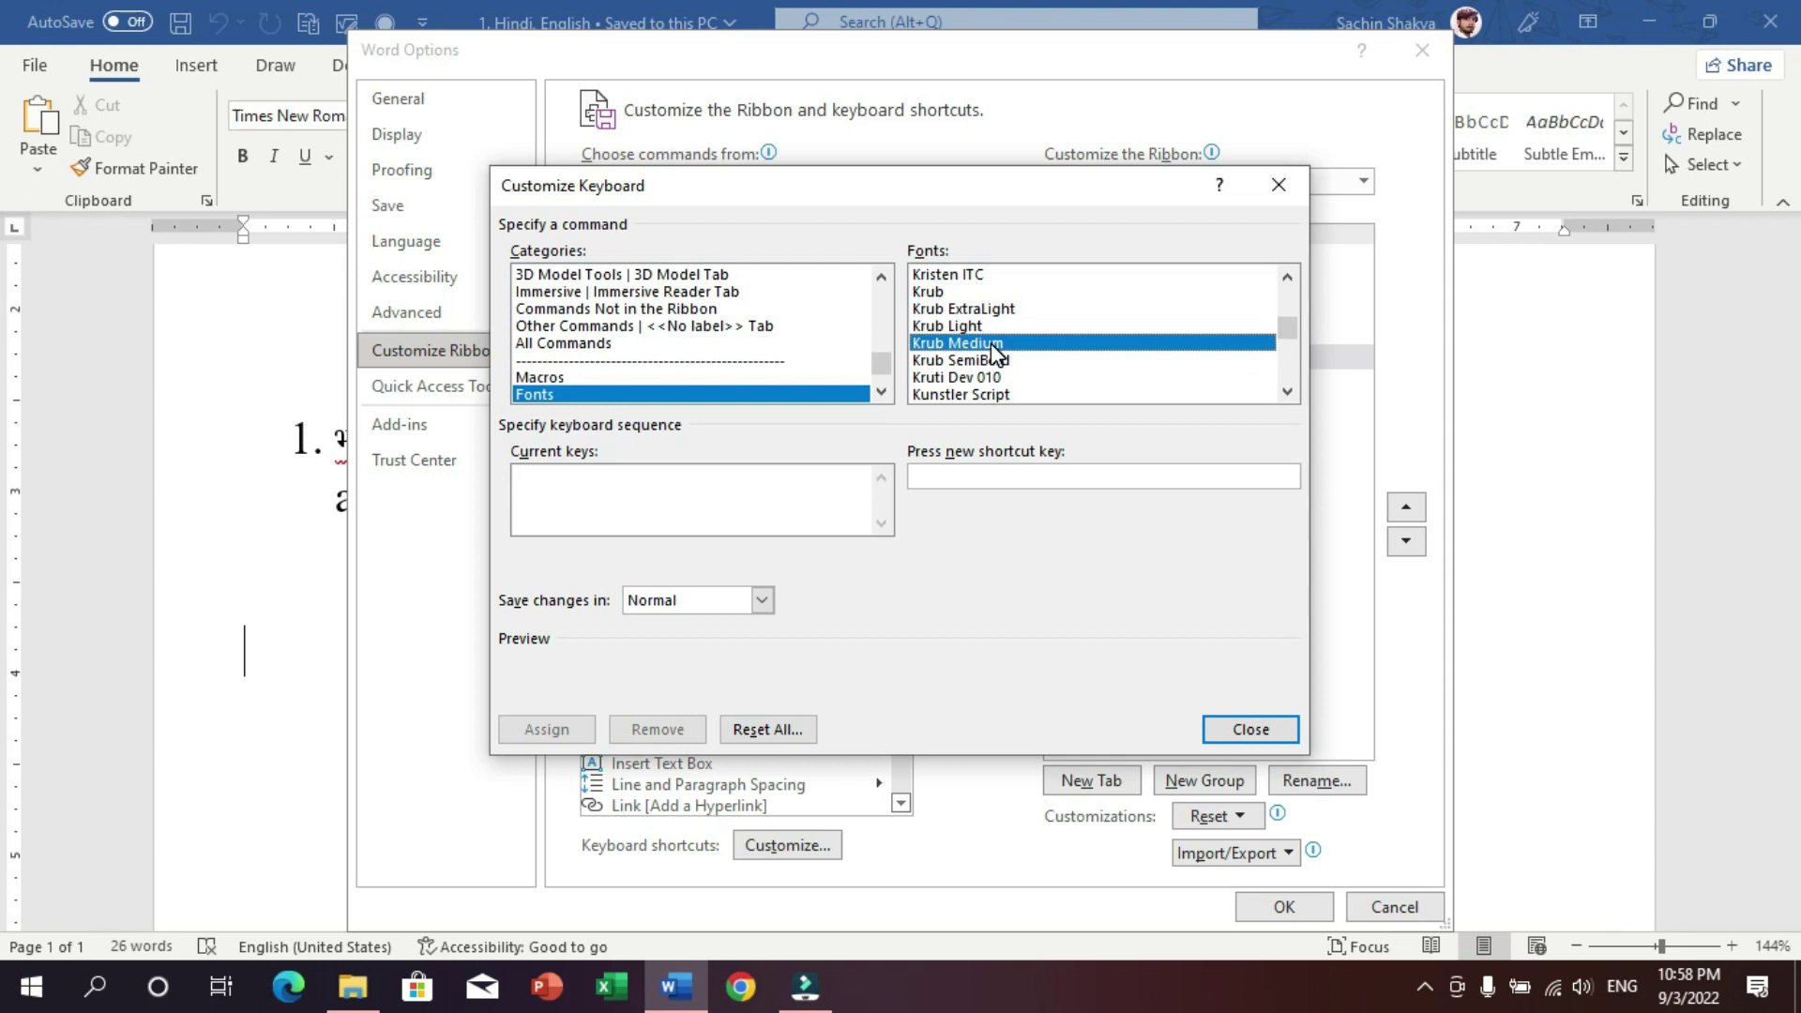
{"action": "type", "text": "times"}
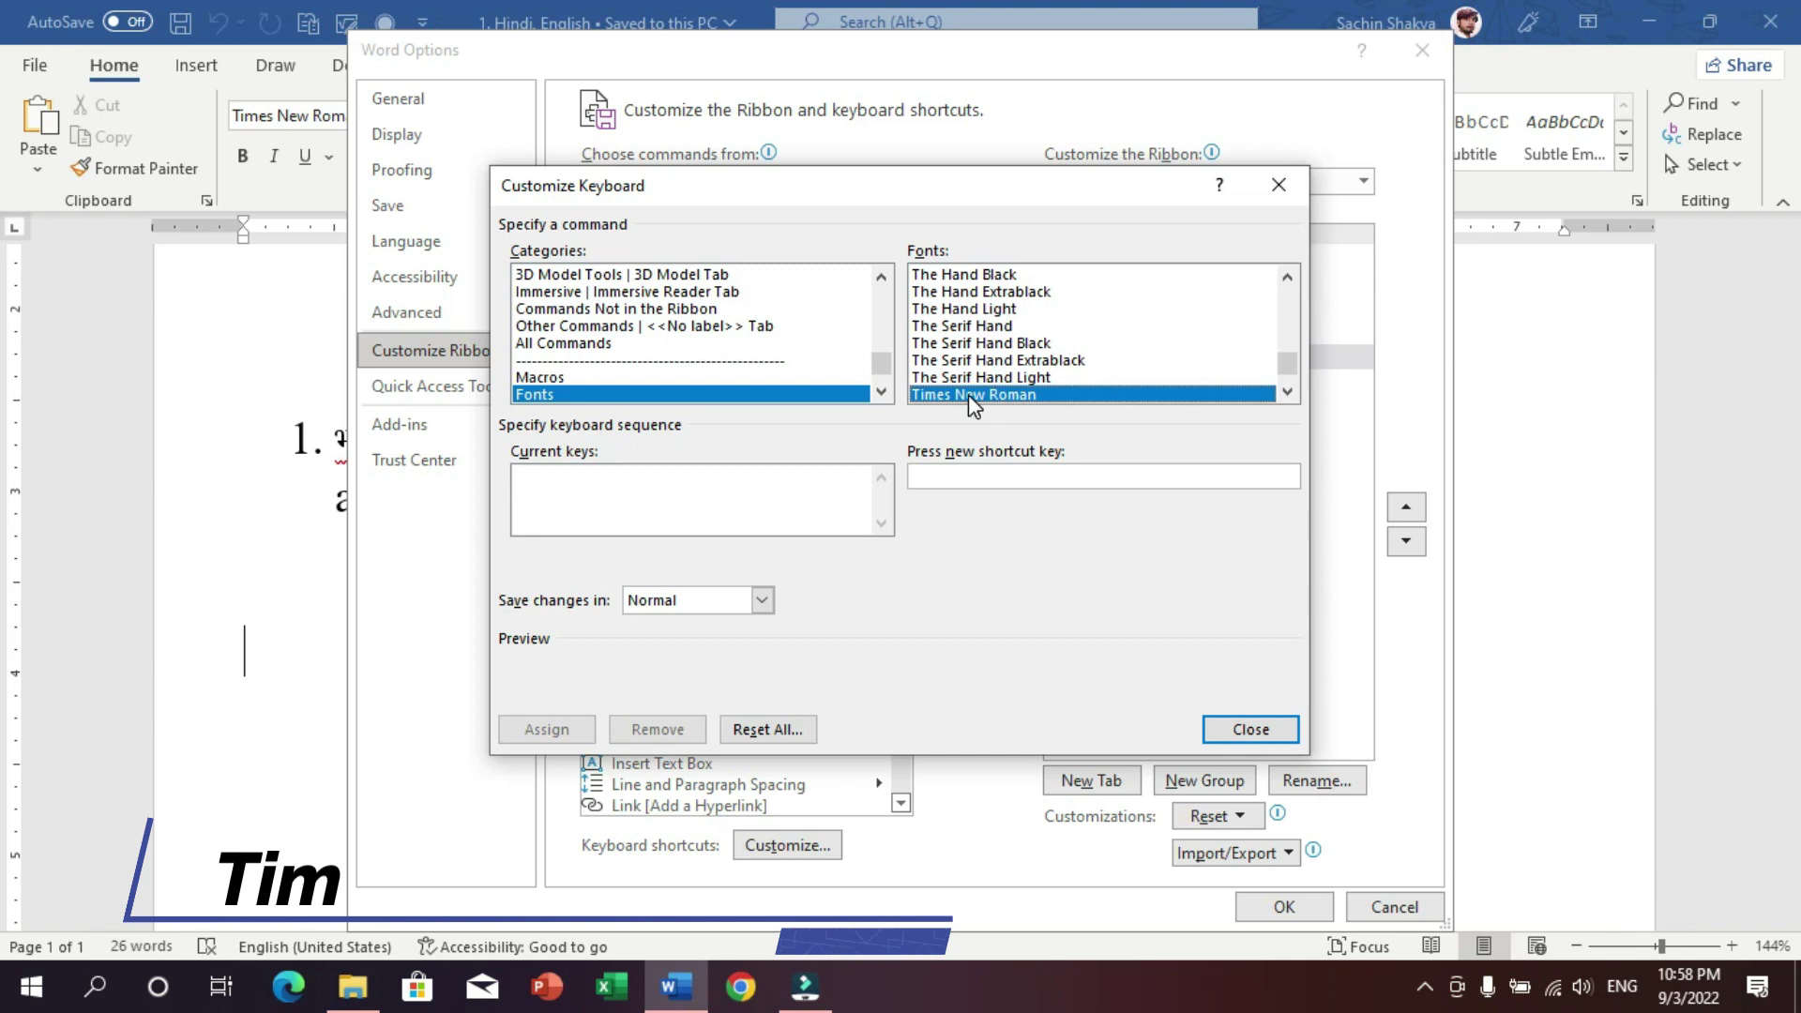
{"action": "left_click", "coordinate": [971, 479]}
{"action": "key", "text": "ctrl+KP_2"}
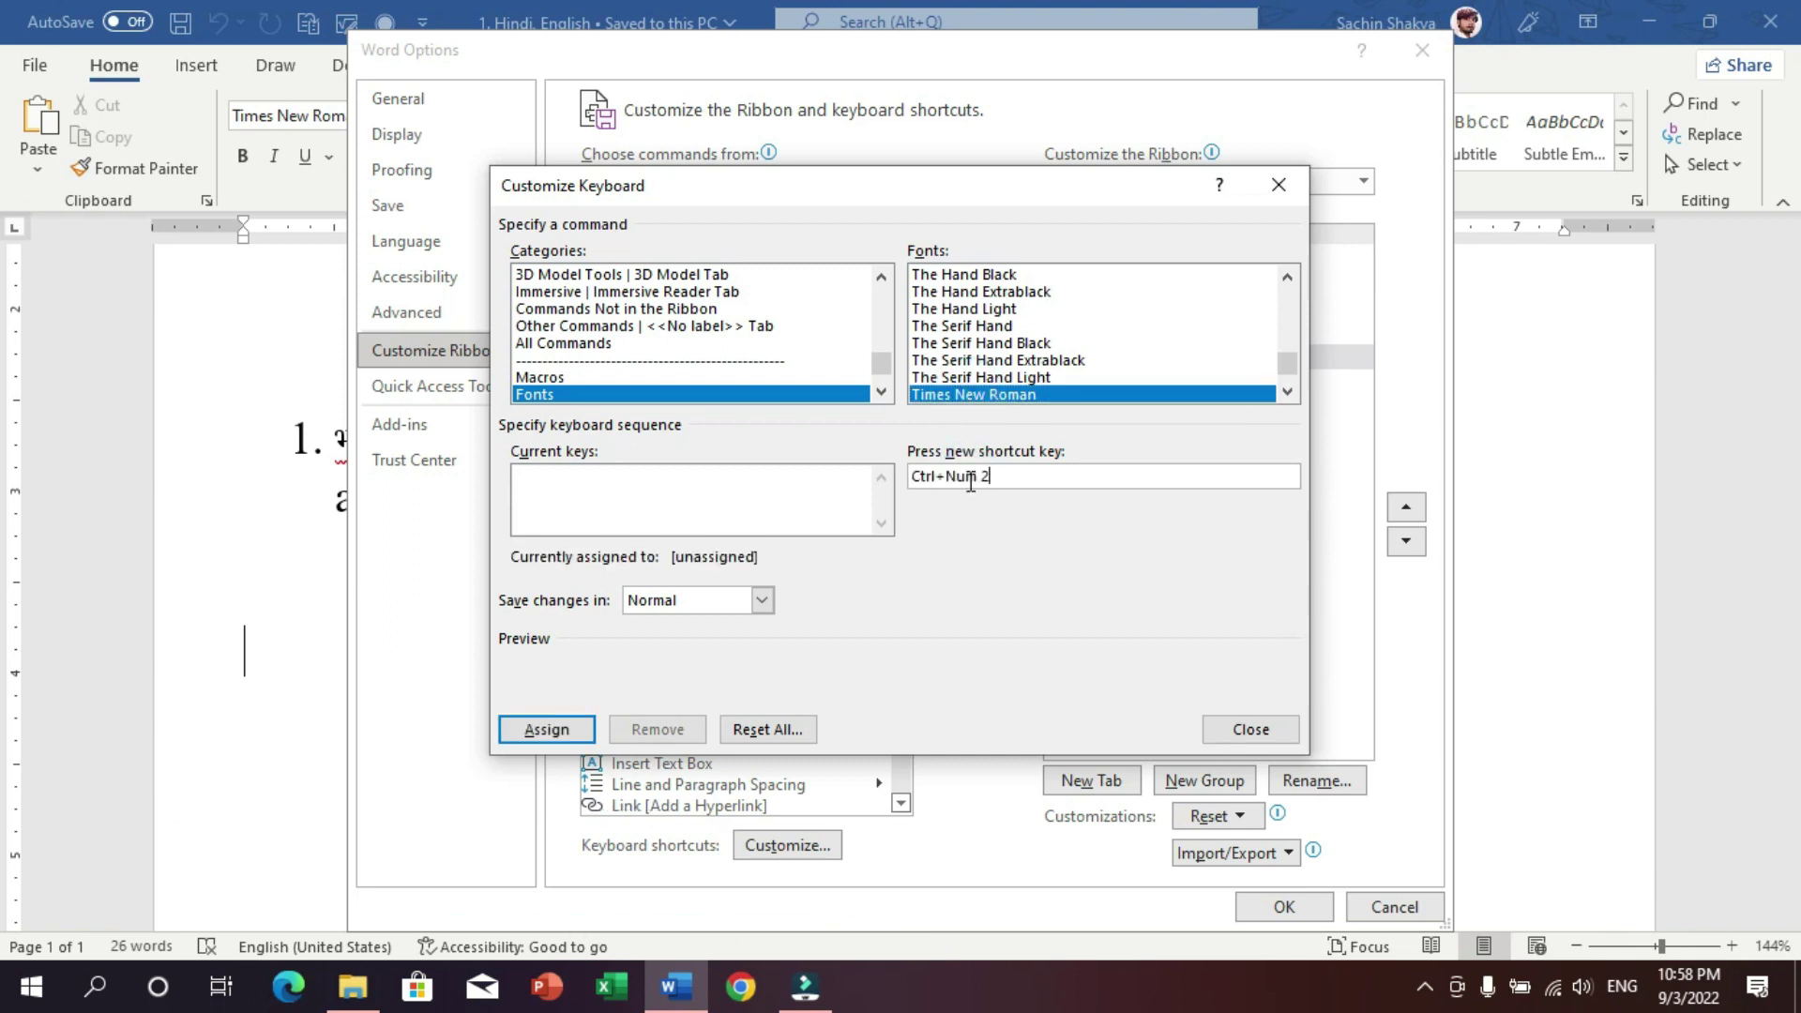
{"action": "left_click", "coordinate": [549, 729]}
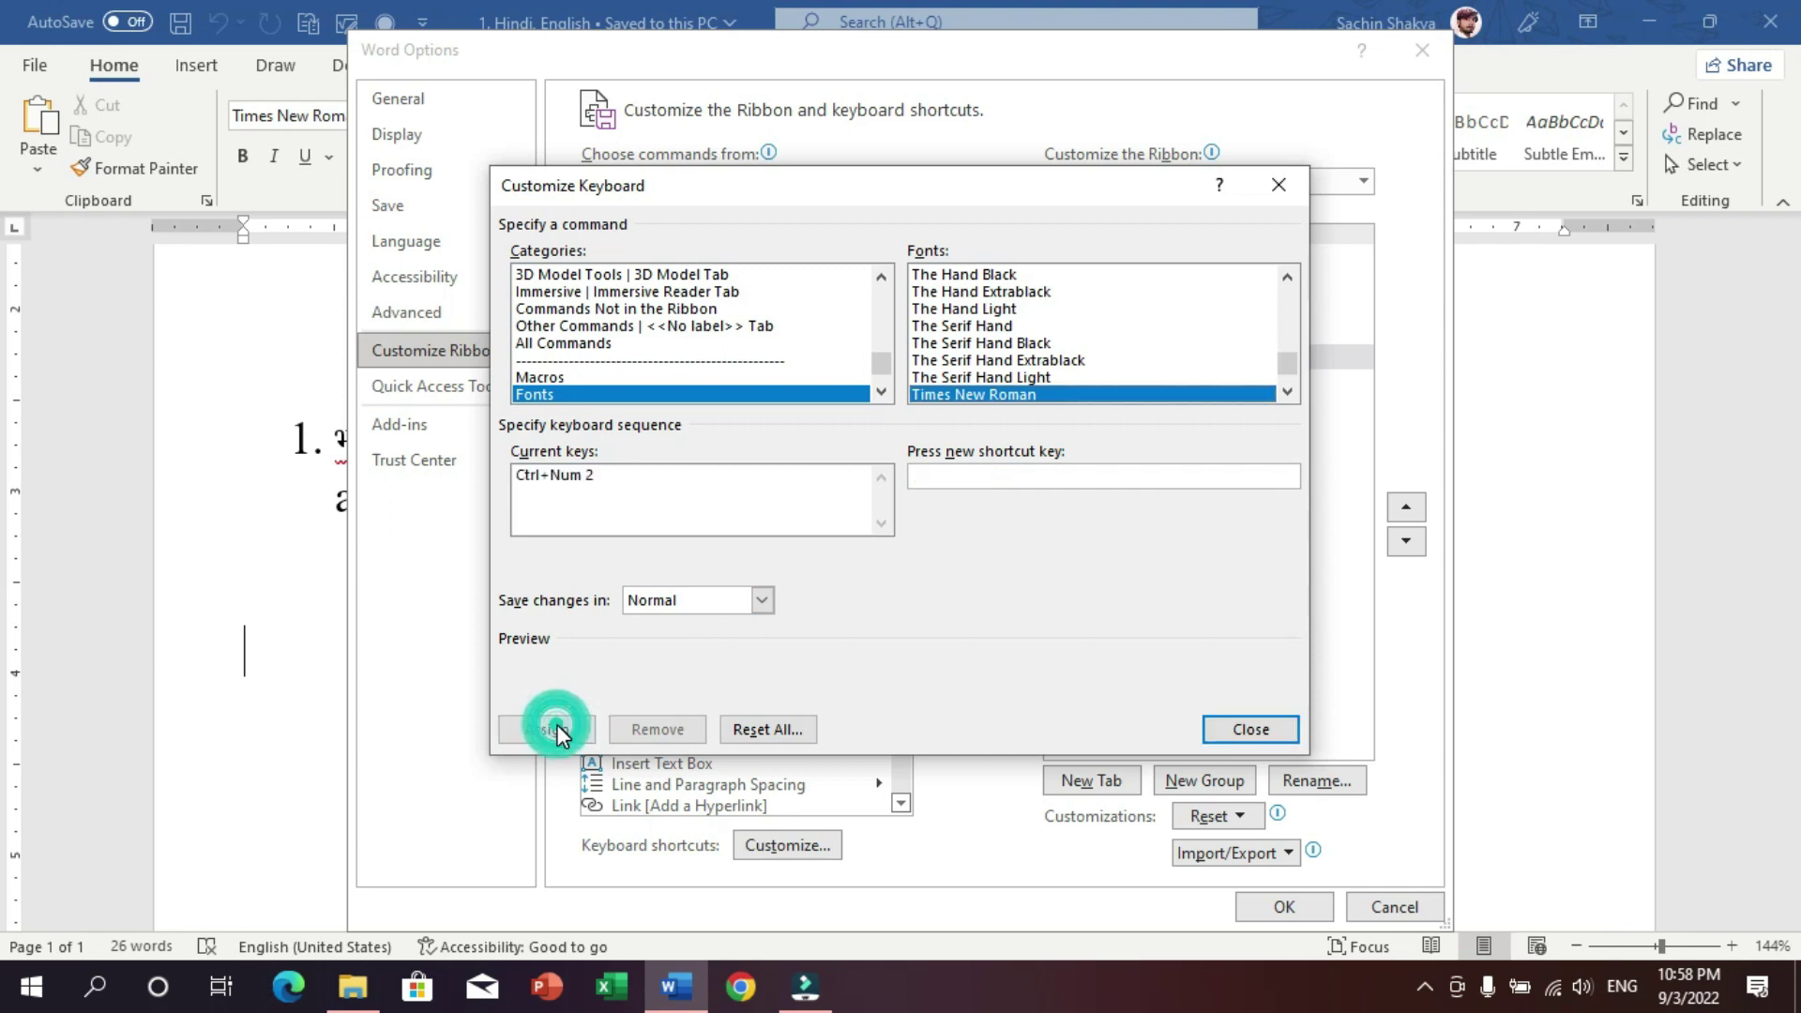
{"action": "left_click", "coordinate": [1224, 731]}
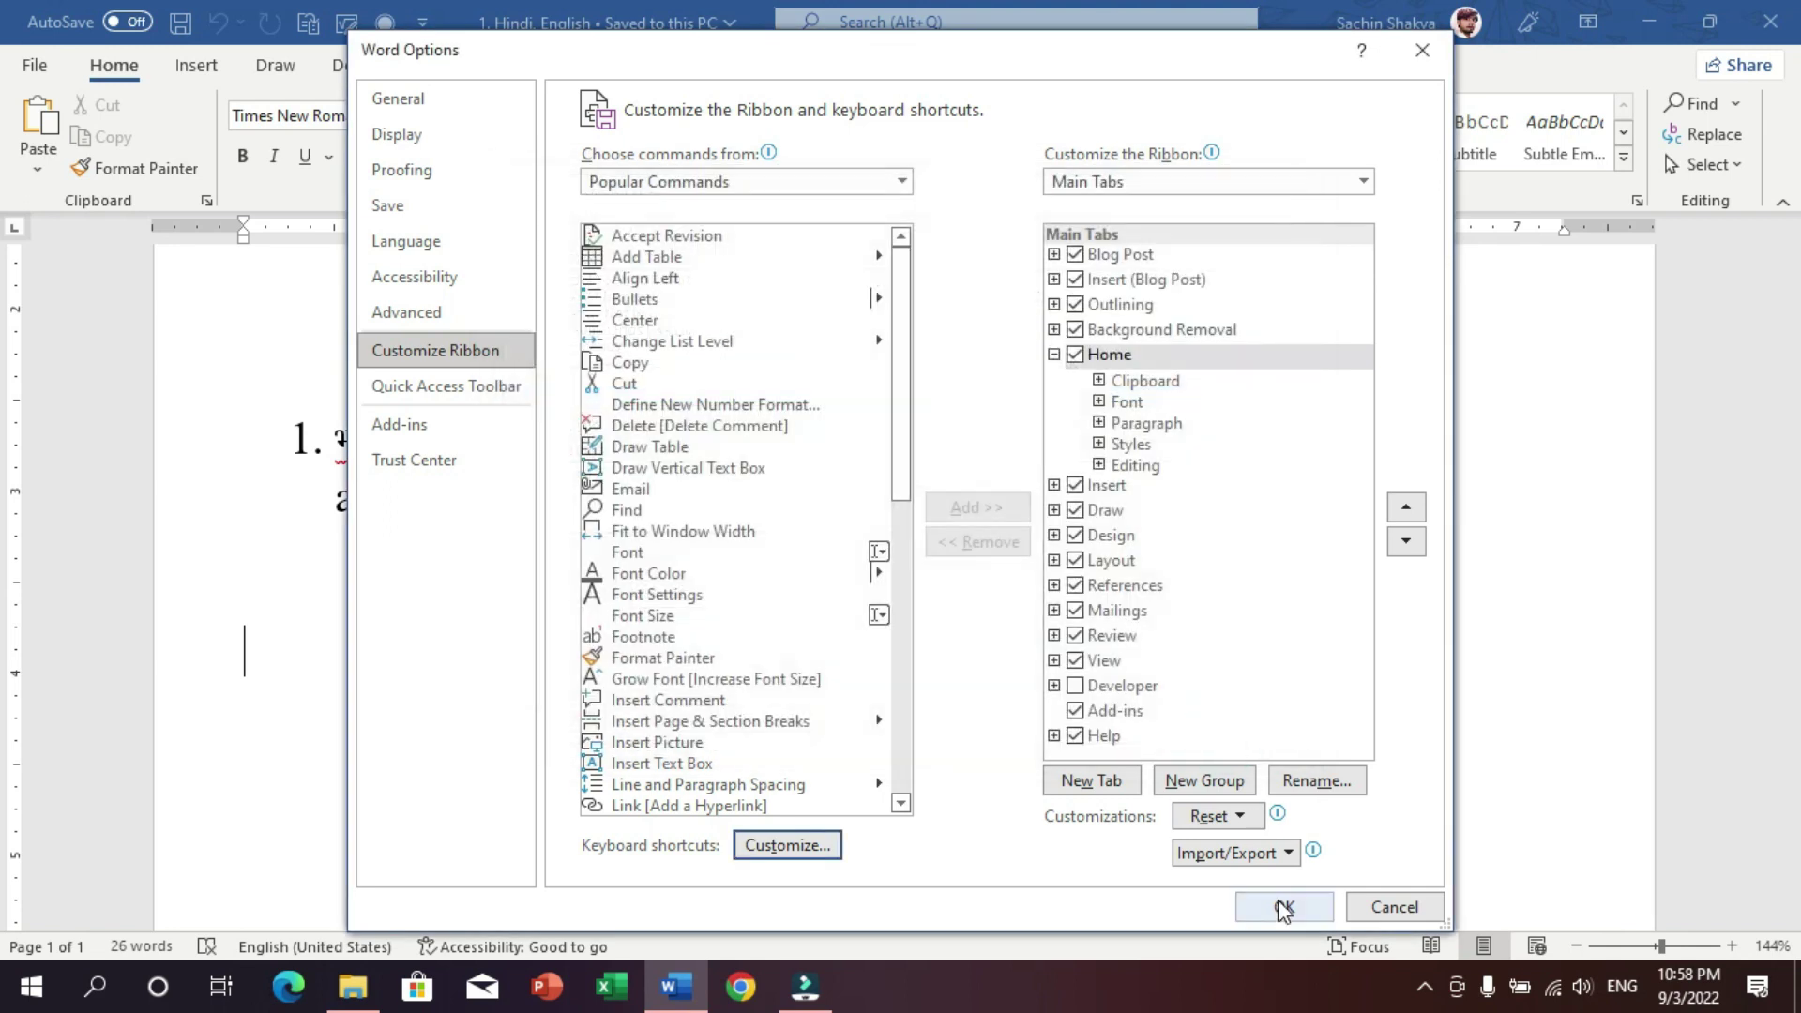
{"action": "left_click", "coordinate": [1280, 903]}
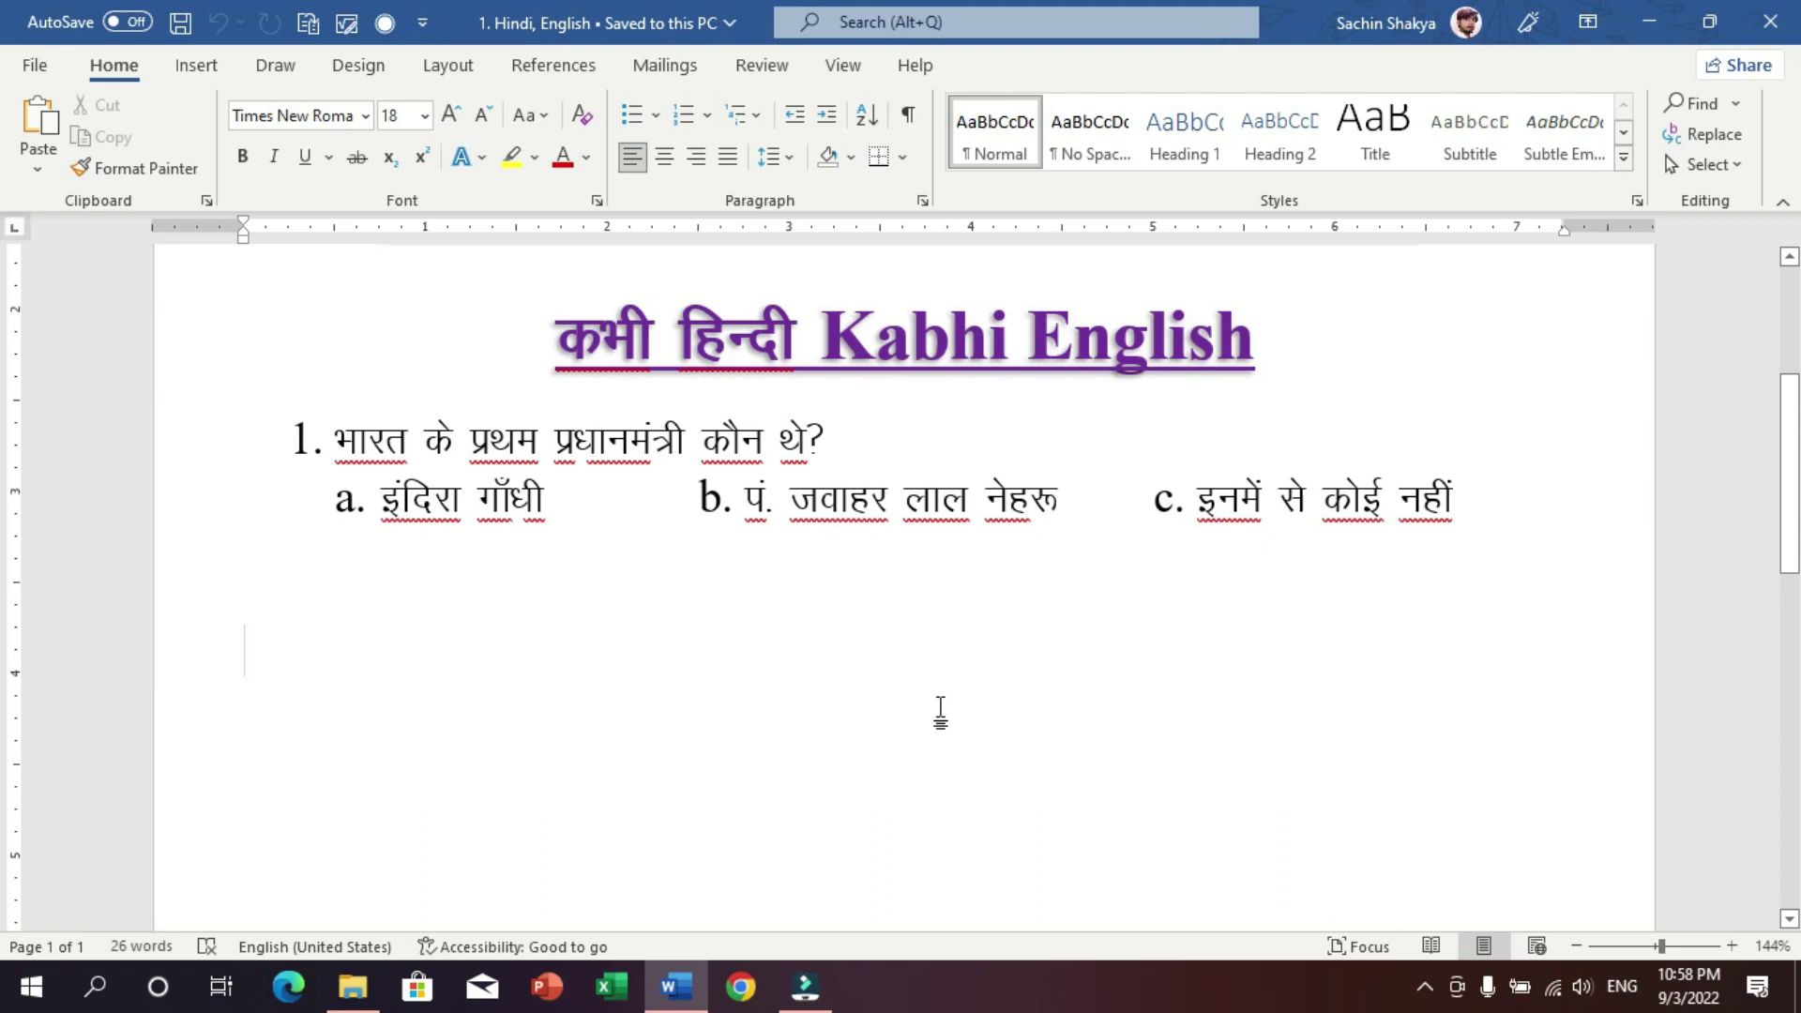
- Type a test line alternating Kruti Dev 010 and Times New Roman using Ctrl+Num 2 and Ctrl+Num 1
{"action": "key", "text": "ctrl+KP_2"}
{"action": "type", "text": "dlkfgldg"}
{"action": "key", "text": "ctrl+KP_1"}
{"action": "type", "text": "jglkdj"}
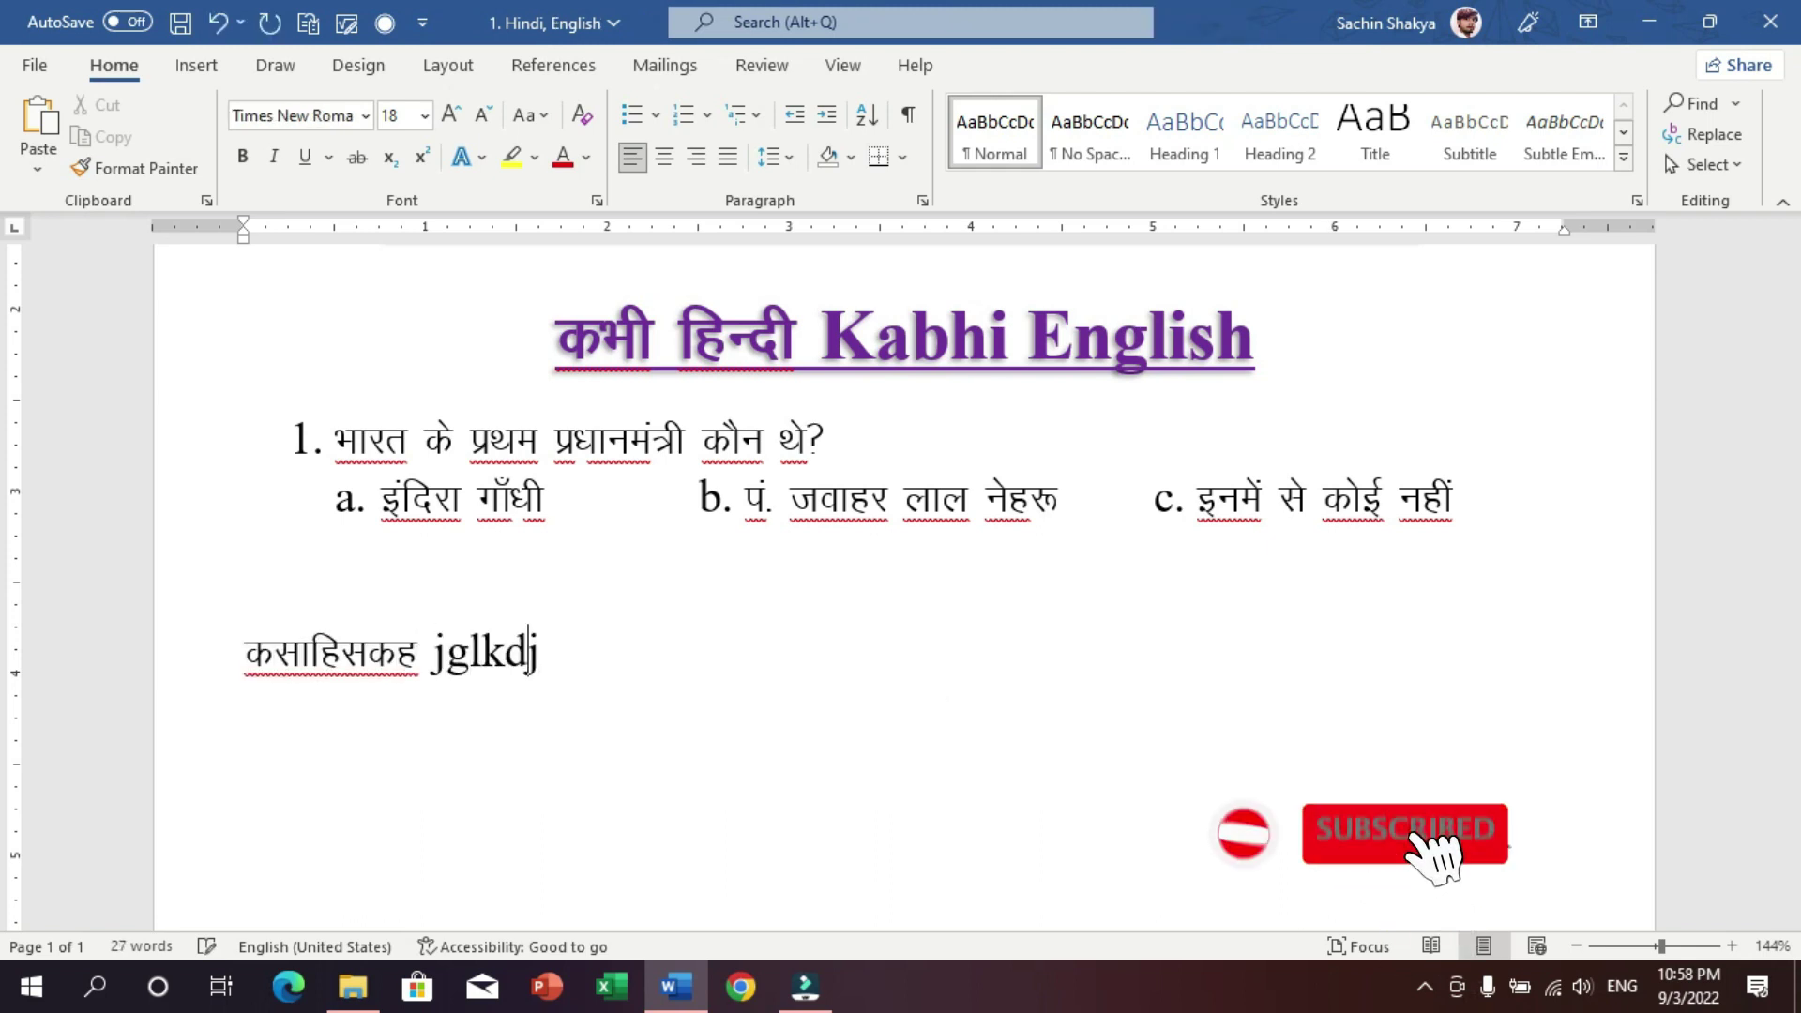
{"action": "type", "text": "g"}
{"action": "key", "text": "ctrl+KP_2"}
{"action": "type", "text": "lsflksdjf"}
{"action": "key", "text": "ctrl+KP_1"}
{"action": "type", "text": "sdlfjlksjdf"}
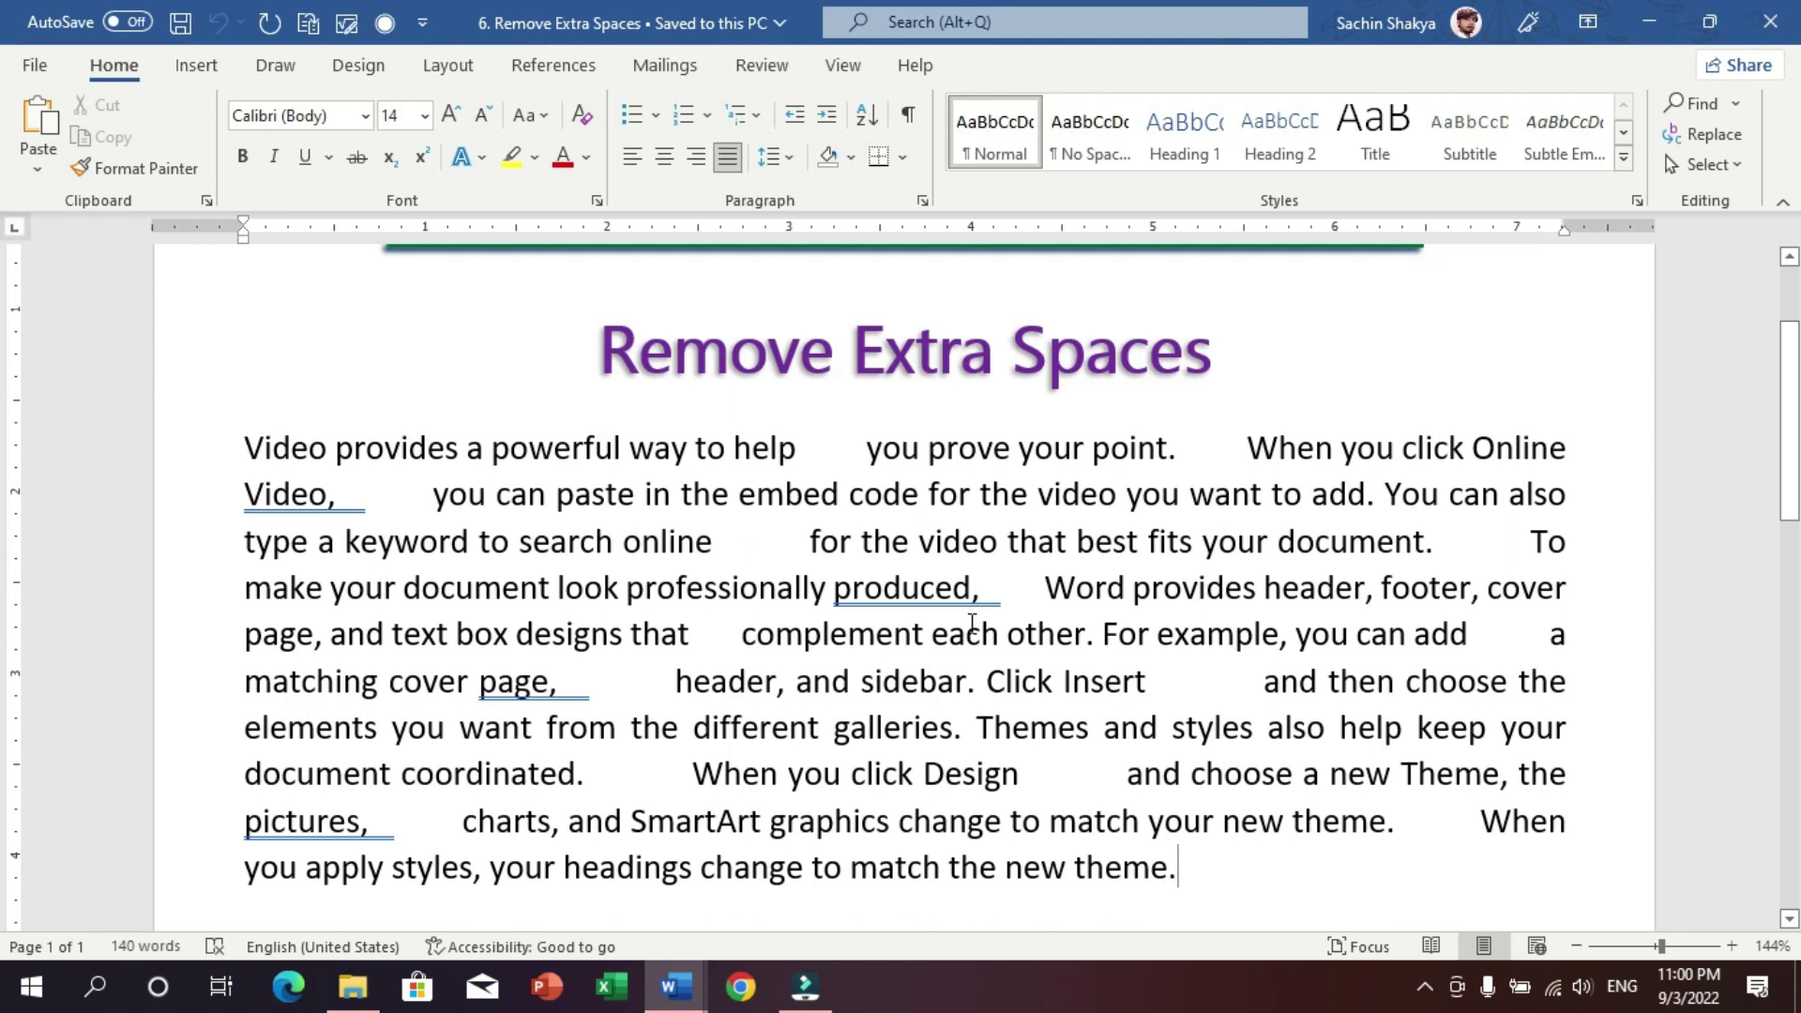
- Select sample runs of extra spaces after 'point.' and 'help' to inspect them
{"action": "left_click", "coordinate": [1179, 453]}
{"action": "left_click_drag", "start_coordinate": [1237, 448], "coordinate": [1177, 451]}
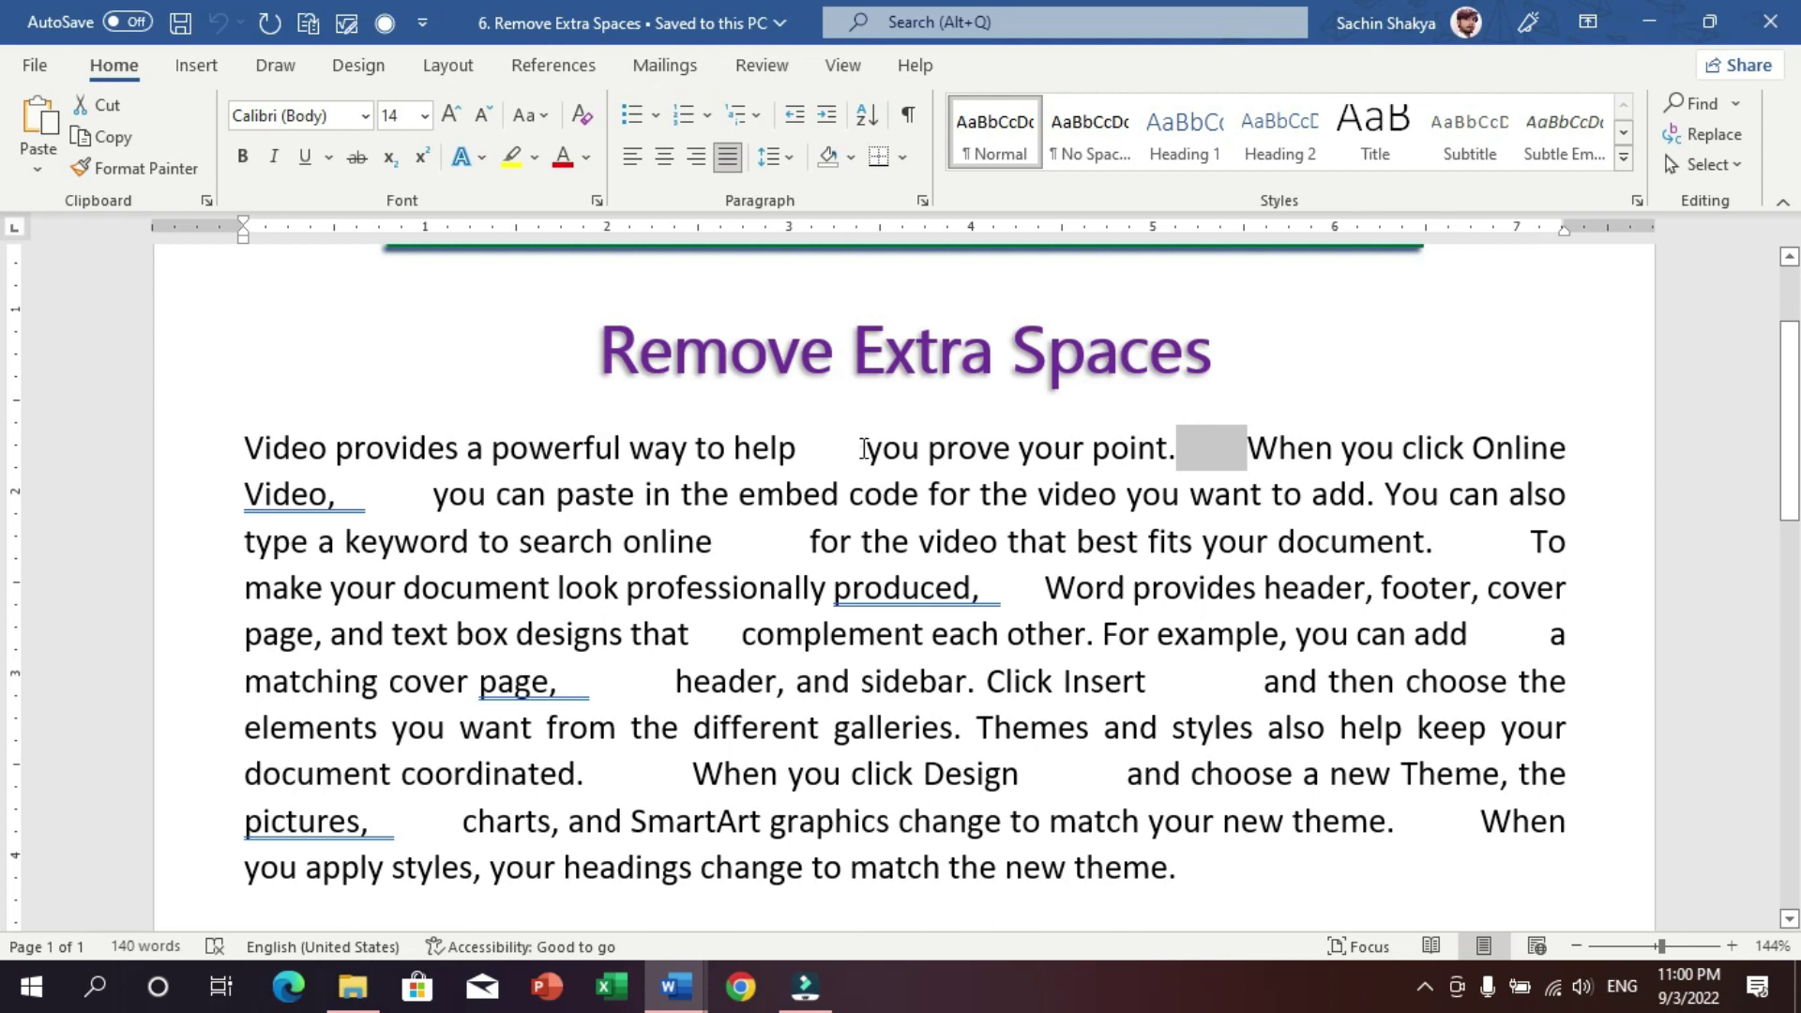
{"action": "left_click_drag", "start_coordinate": [864, 448], "coordinate": [798, 450]}
{"action": "left_click", "coordinate": [987, 584]}
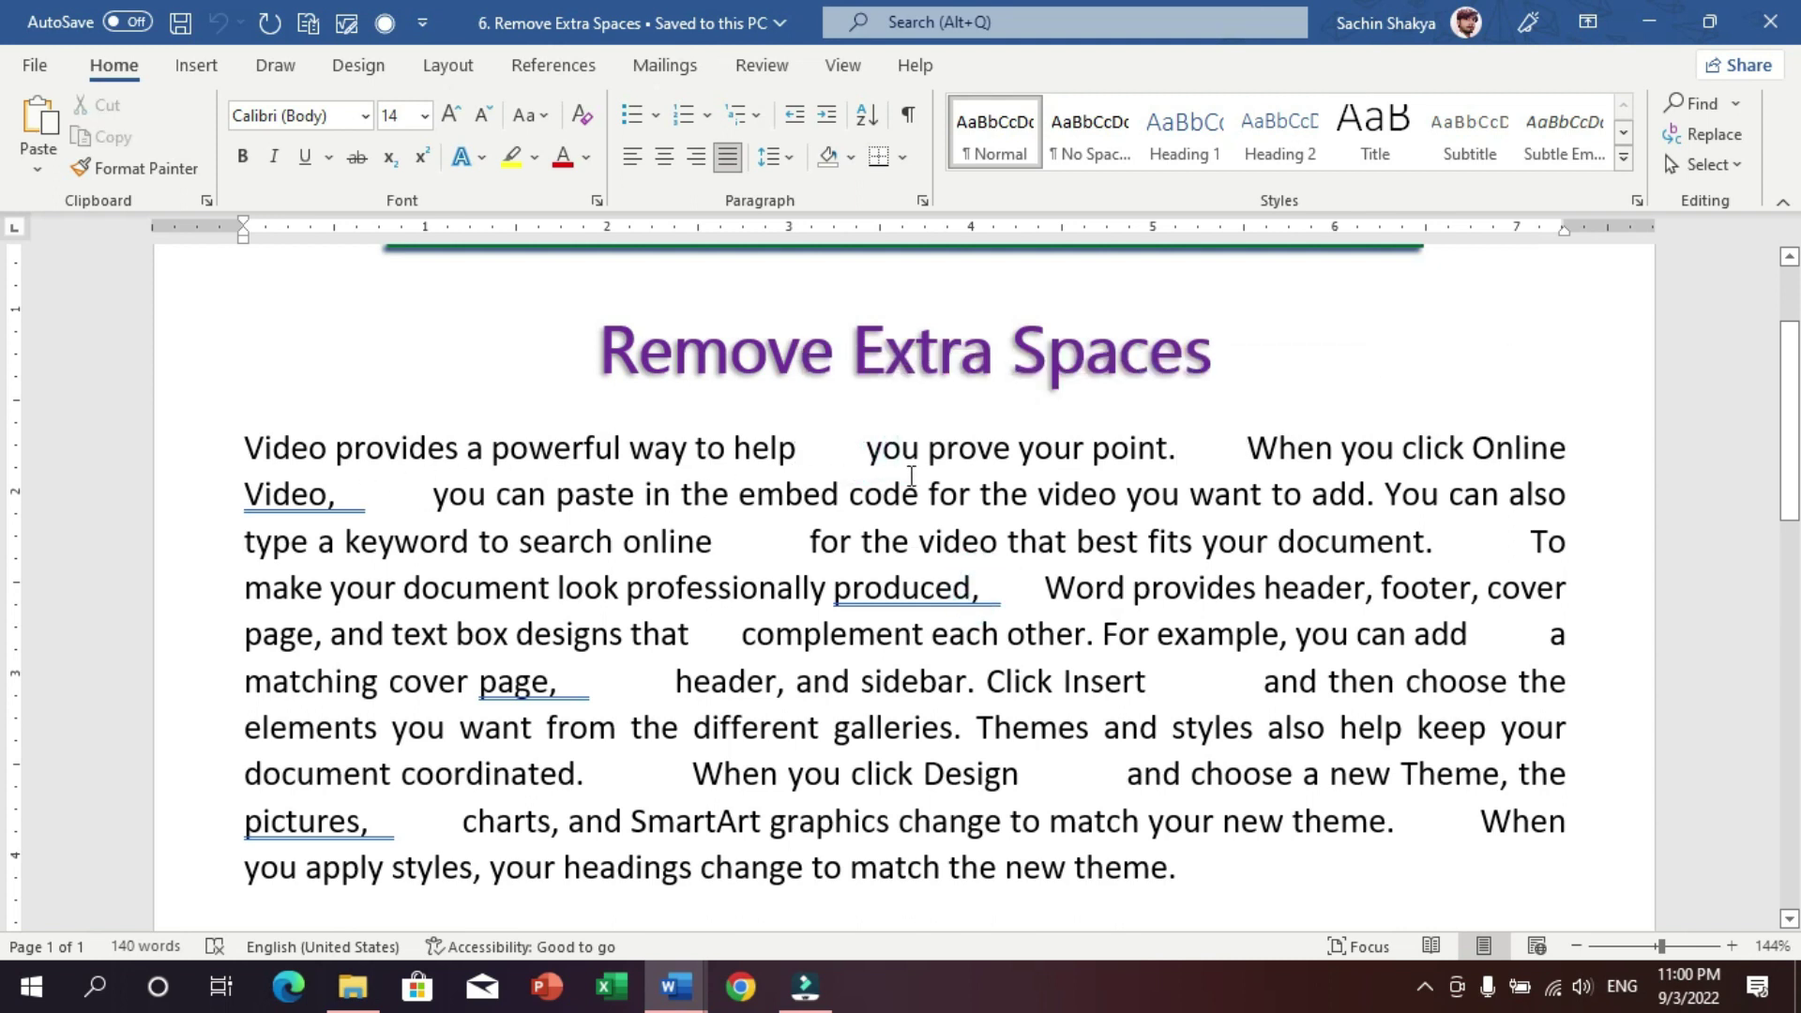
- Select the paragraph from 'look' to the end and open Find and Replace with Ctrl+H
{"action": "scroll", "coordinate": [1186, 691], "scroll_direction": "down", "scroll_amount": 1}
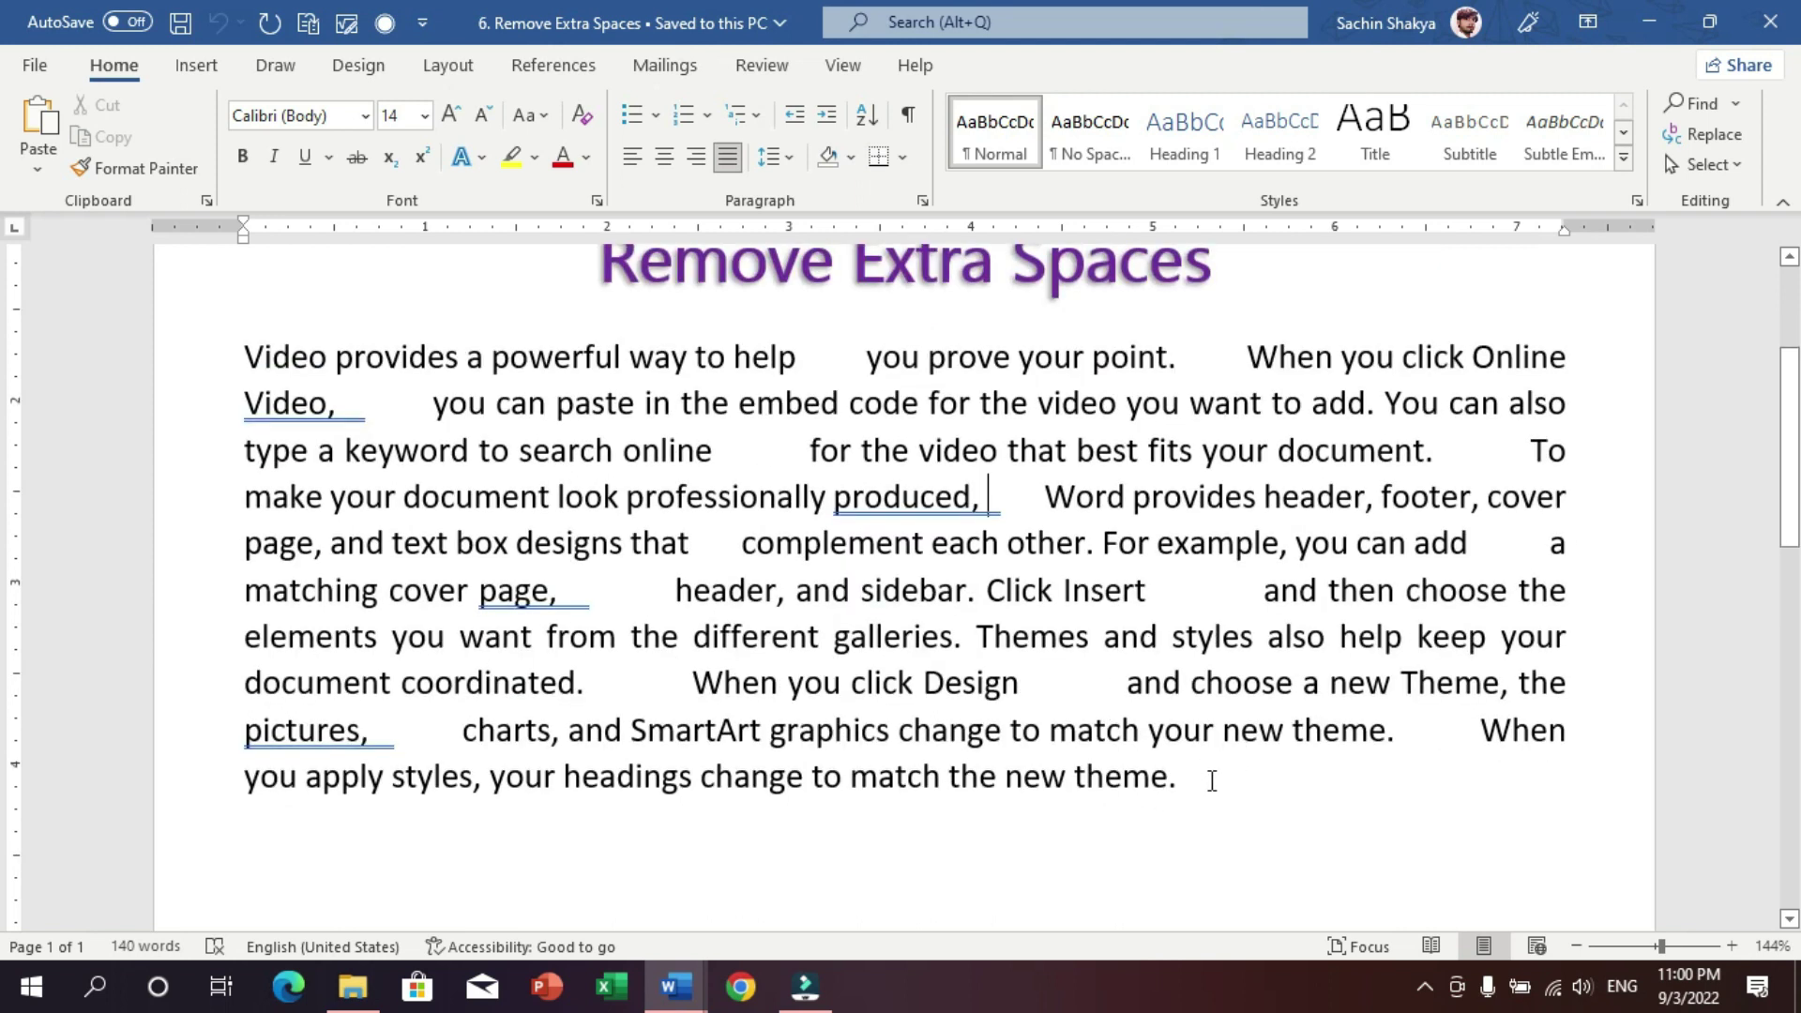
{"action": "left_click_drag", "start_coordinate": [1209, 781], "coordinate": [245, 356]}
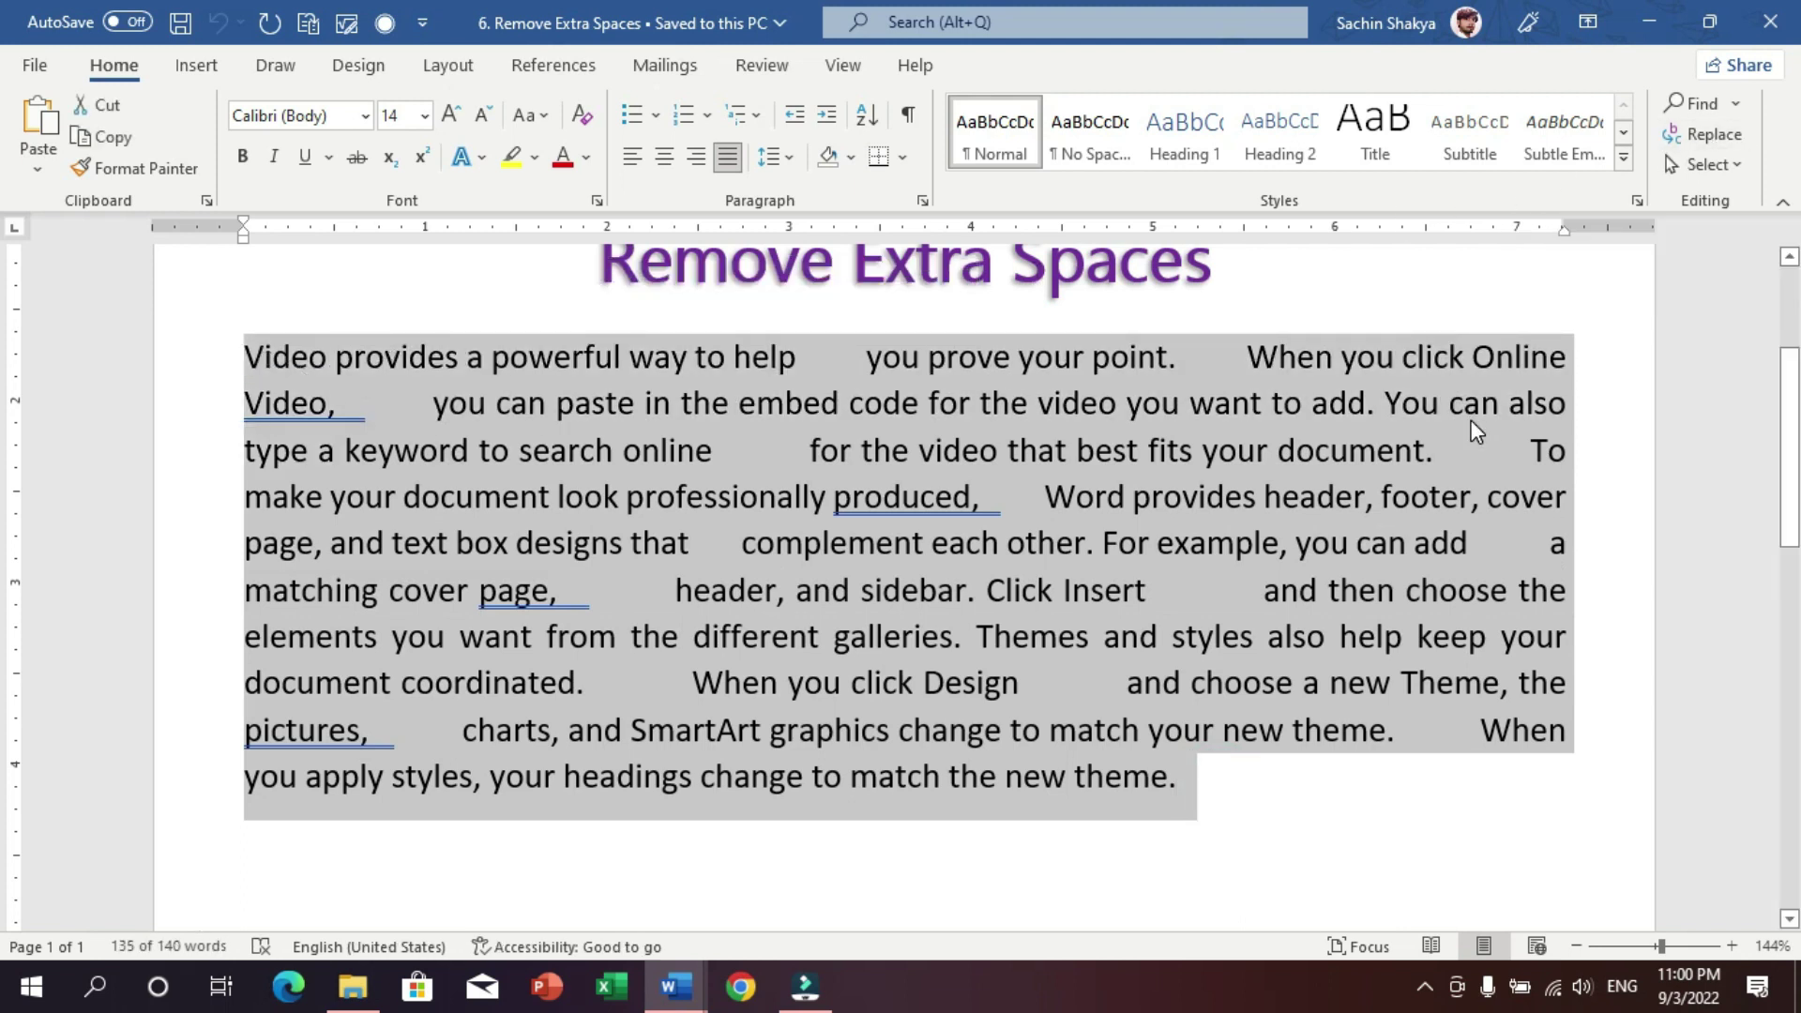
{"action": "key", "text": "ctrl+h"}
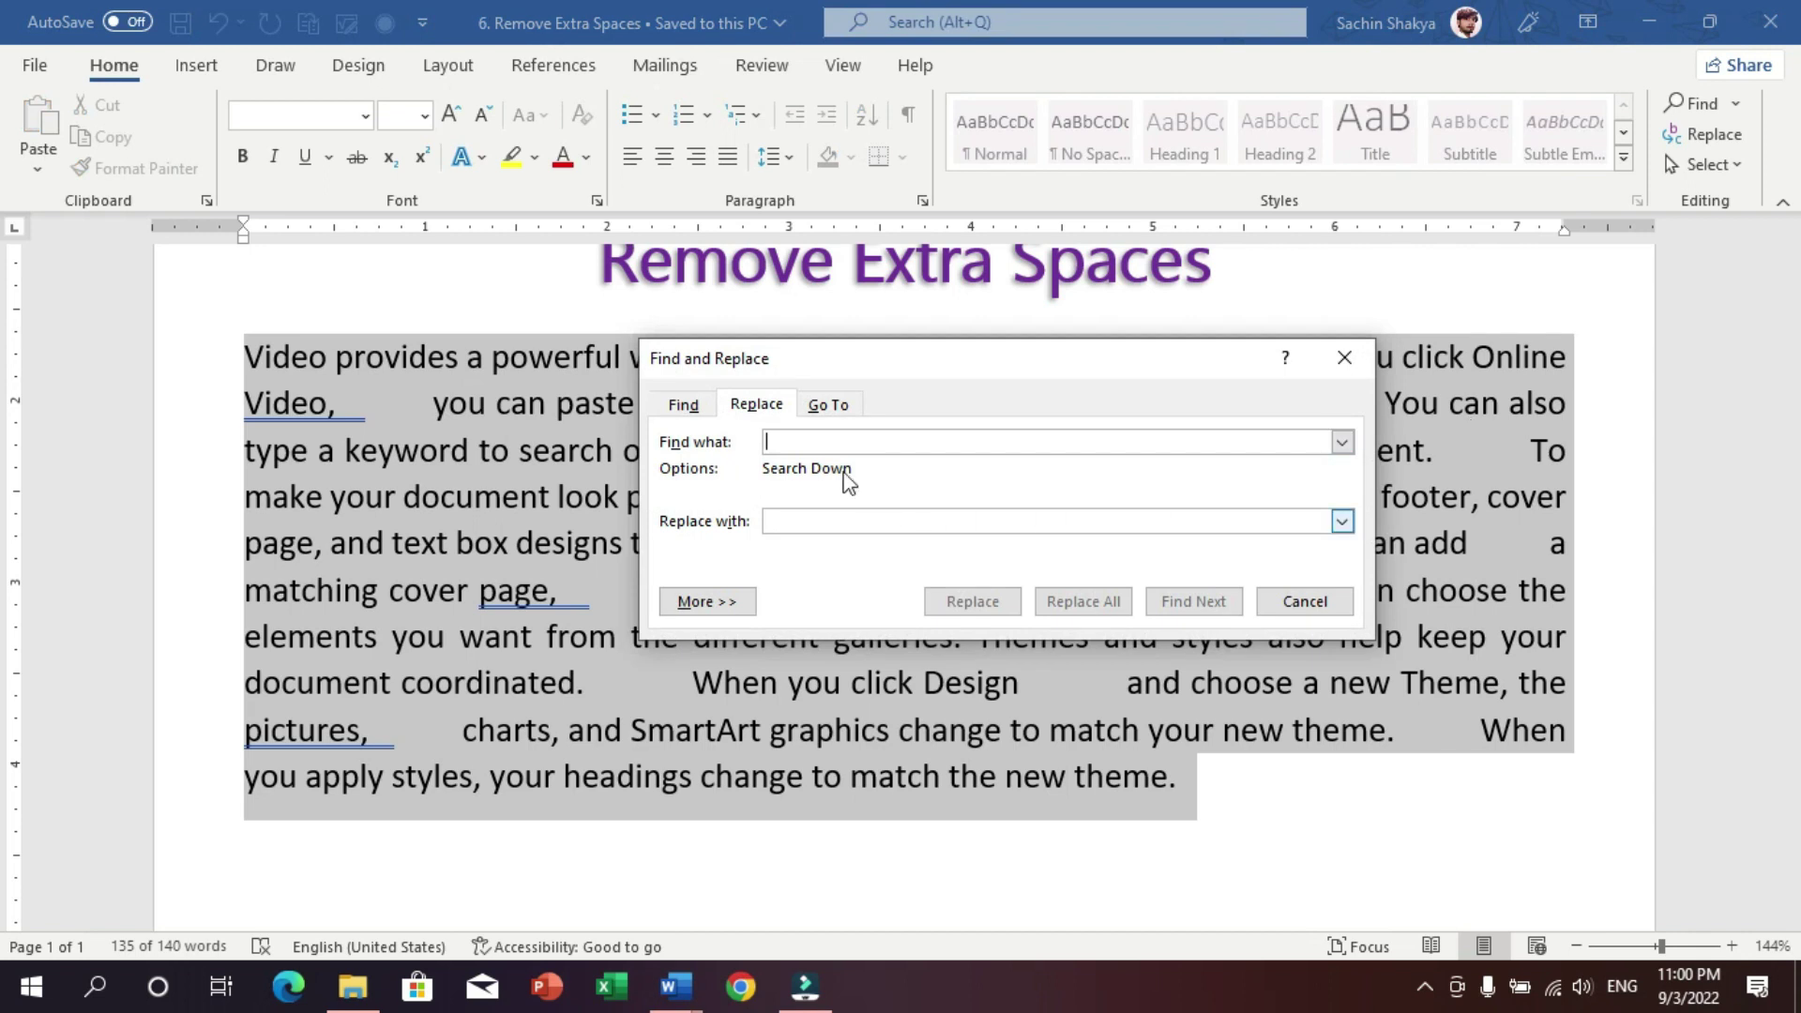
- Replace every ^w white-space run with a single space, making 134 replacements
{"action": "left_click", "coordinate": [722, 605]}
{"action": "left_click_drag", "start_coordinate": [869, 349], "coordinate": [835, 279]}
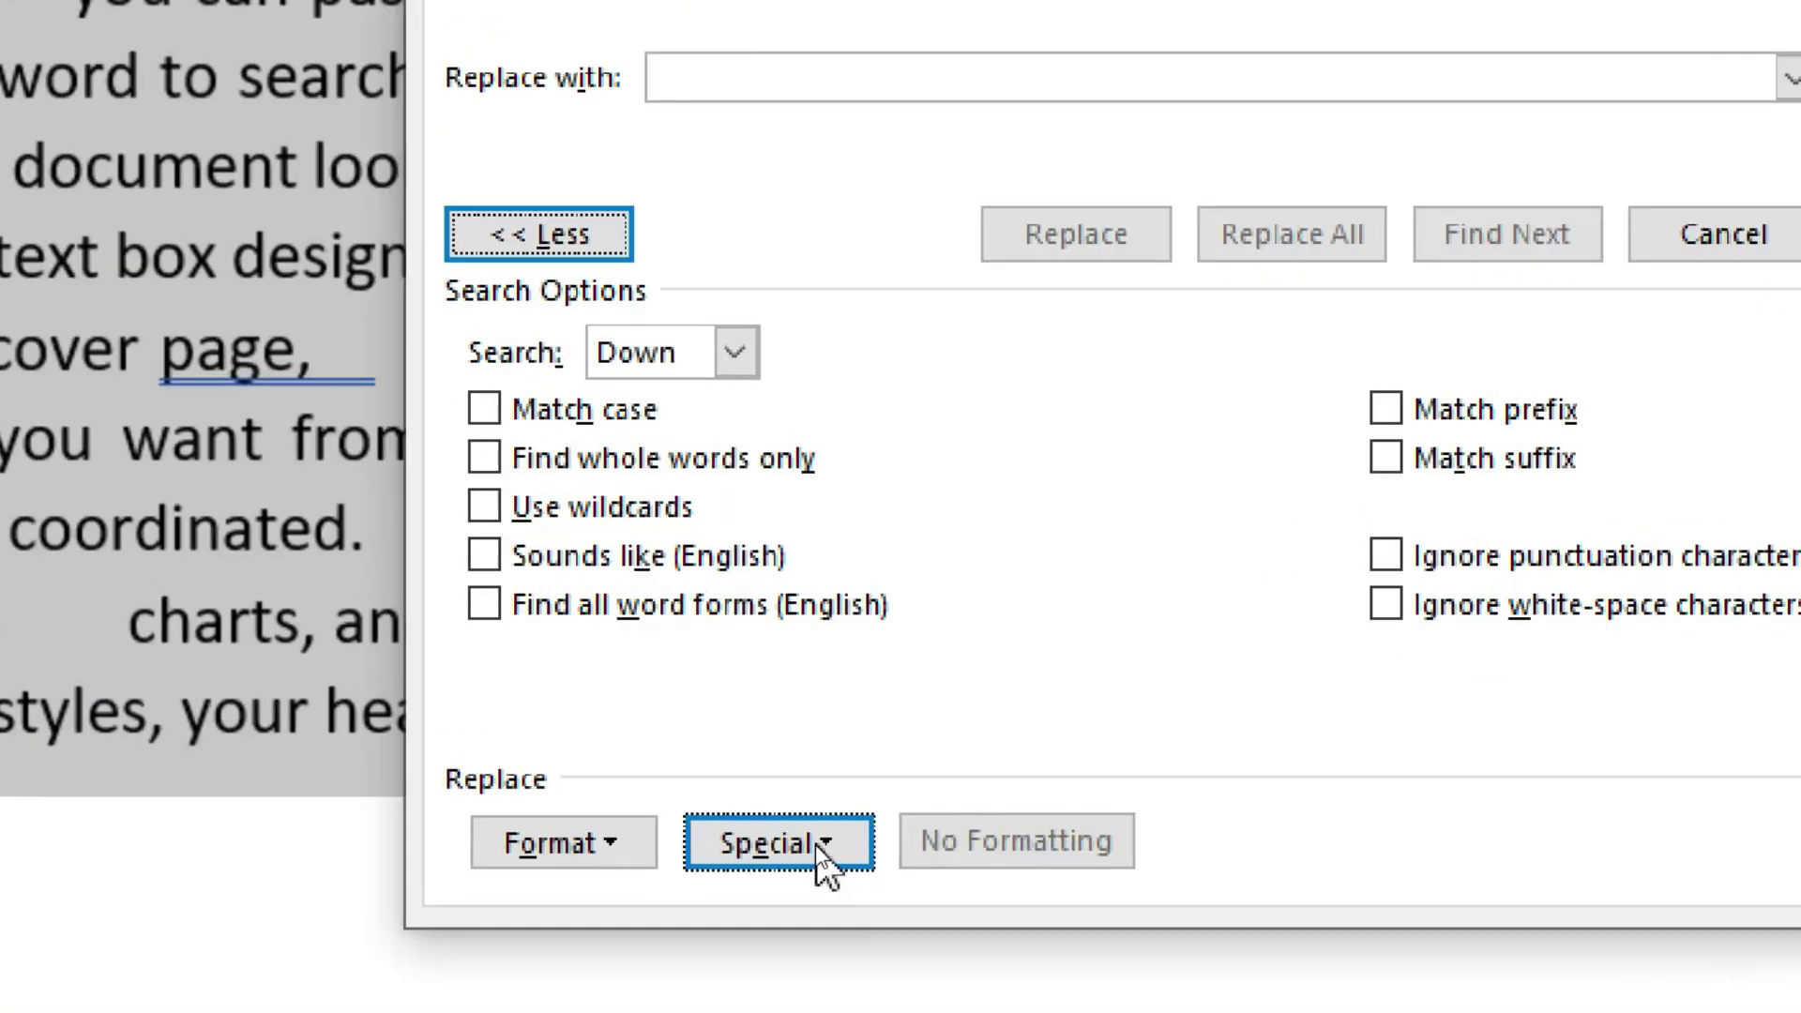
{"action": "left_click", "coordinate": [815, 845]}
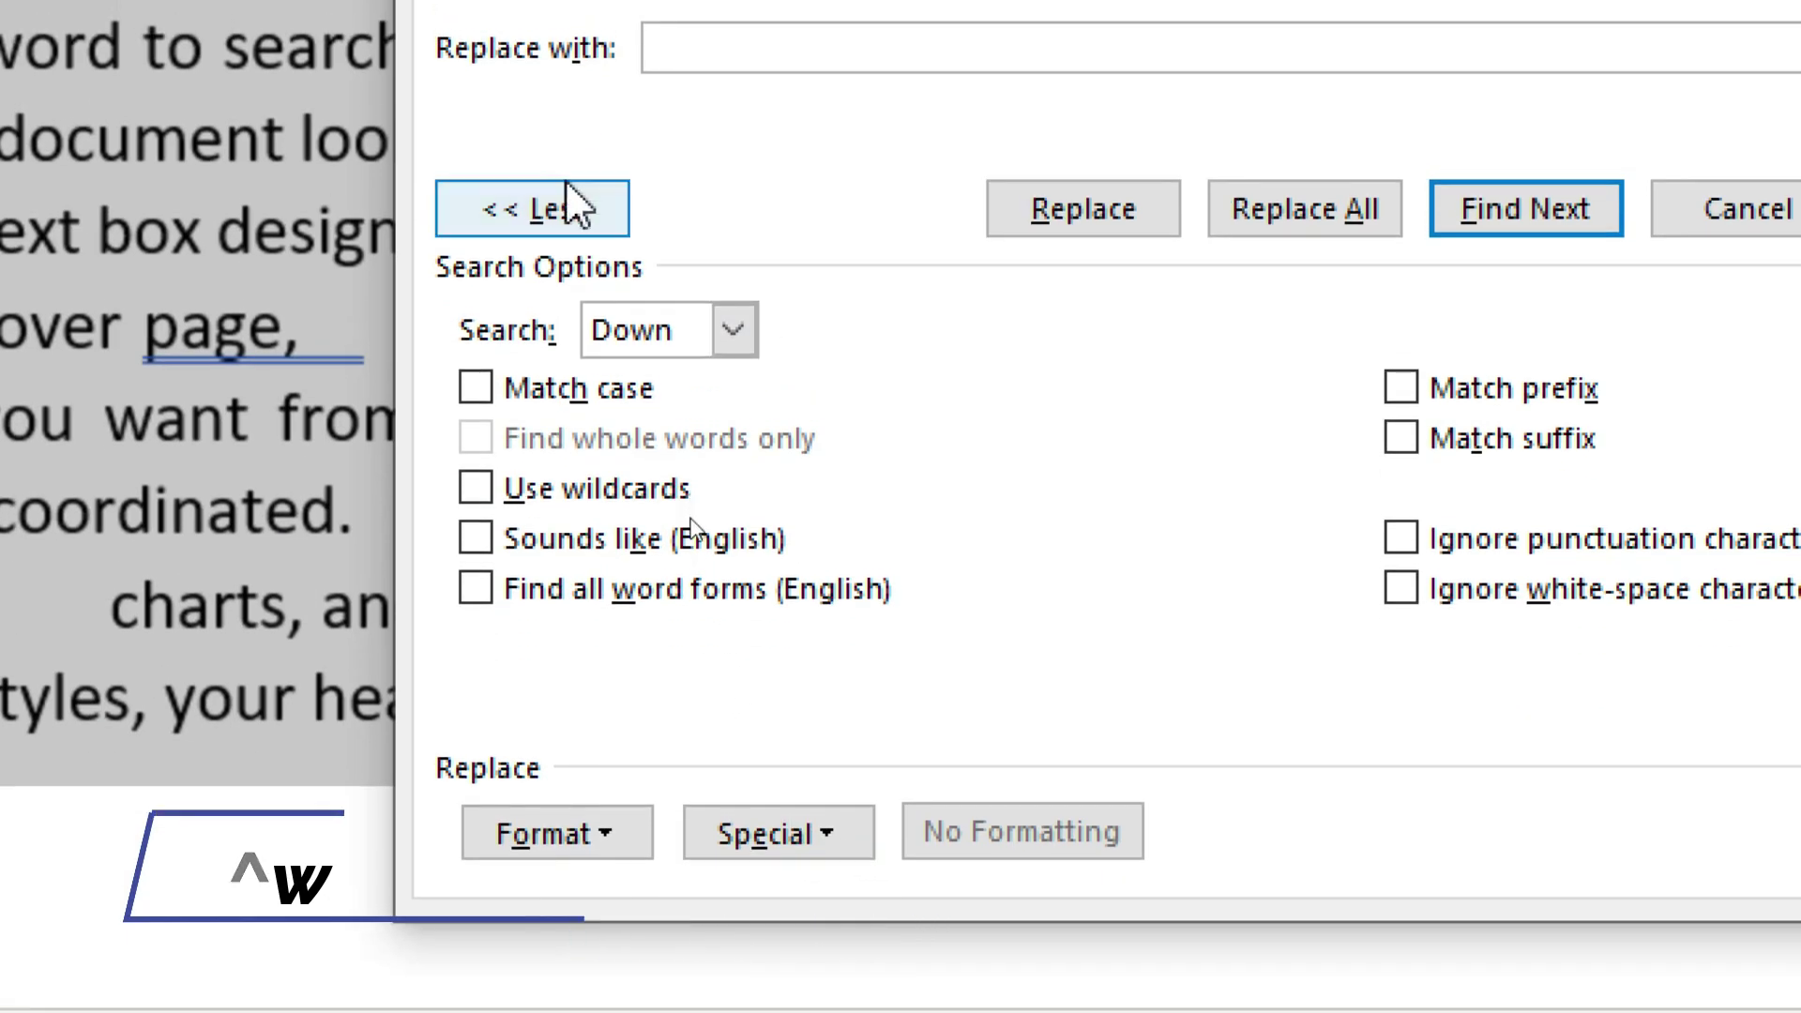
{"action": "left_click", "coordinate": [566, 190]}
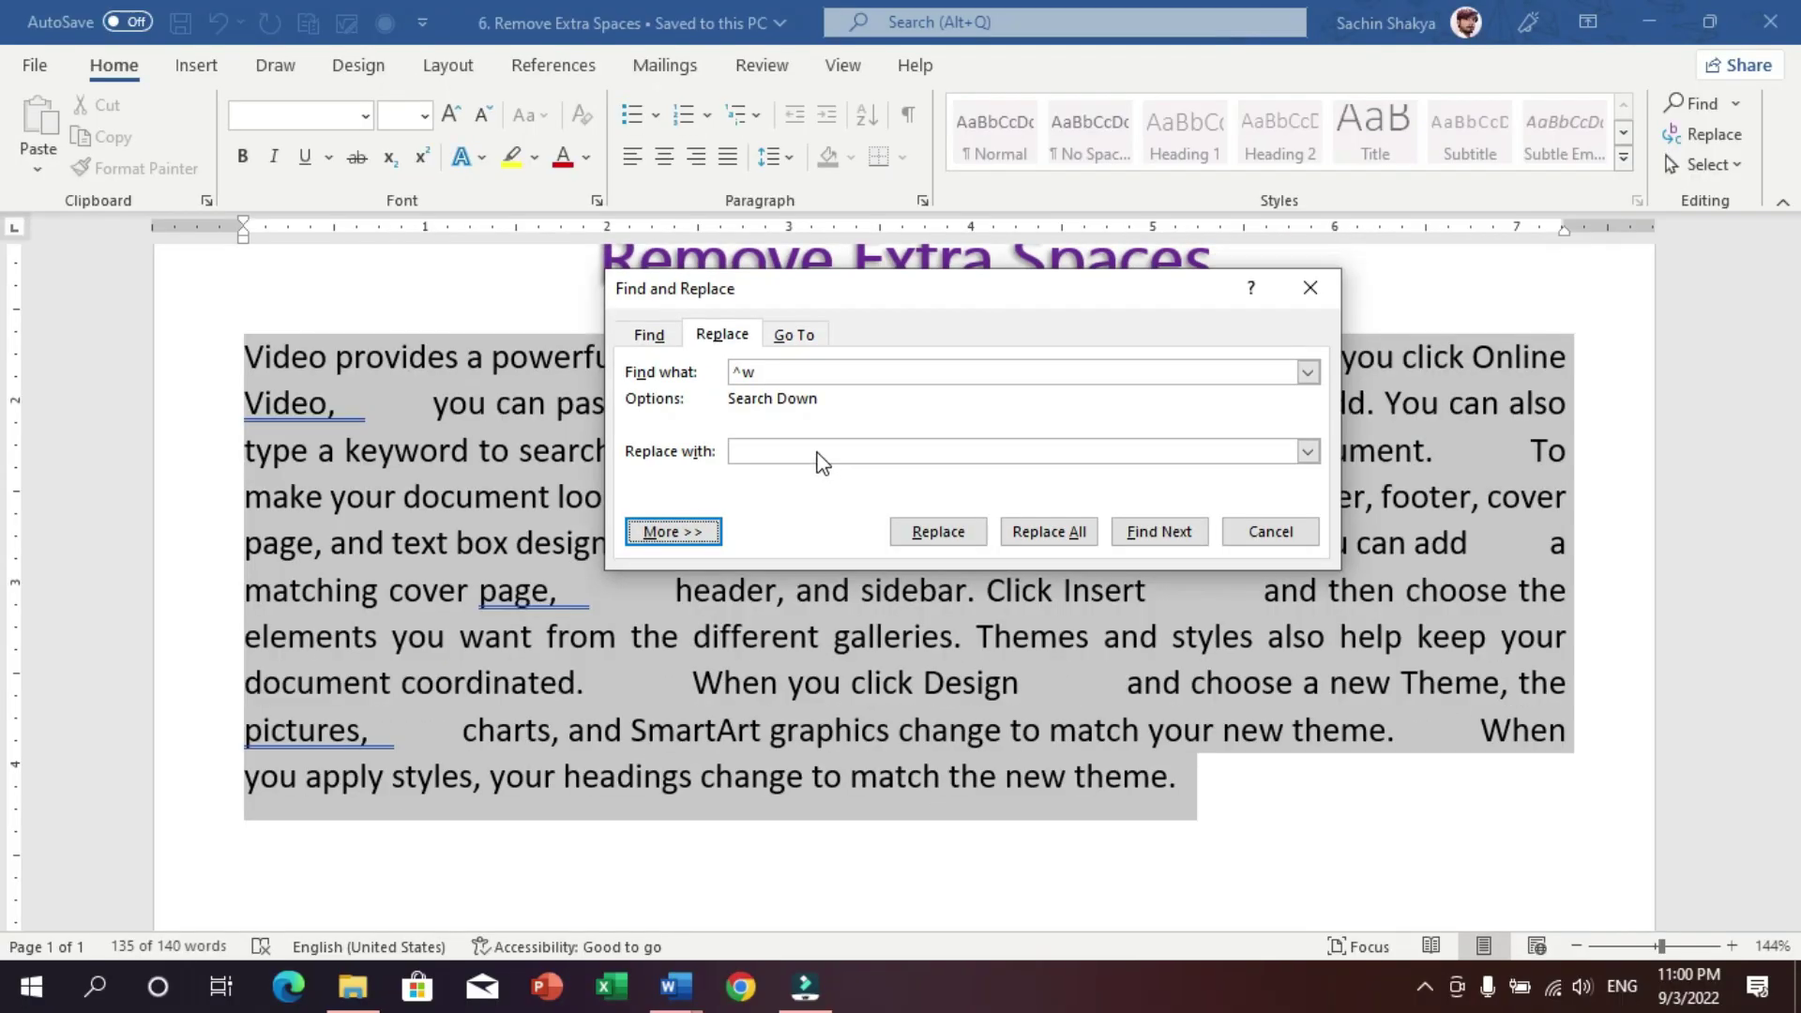
{"action": "left_click", "coordinate": [818, 455]}
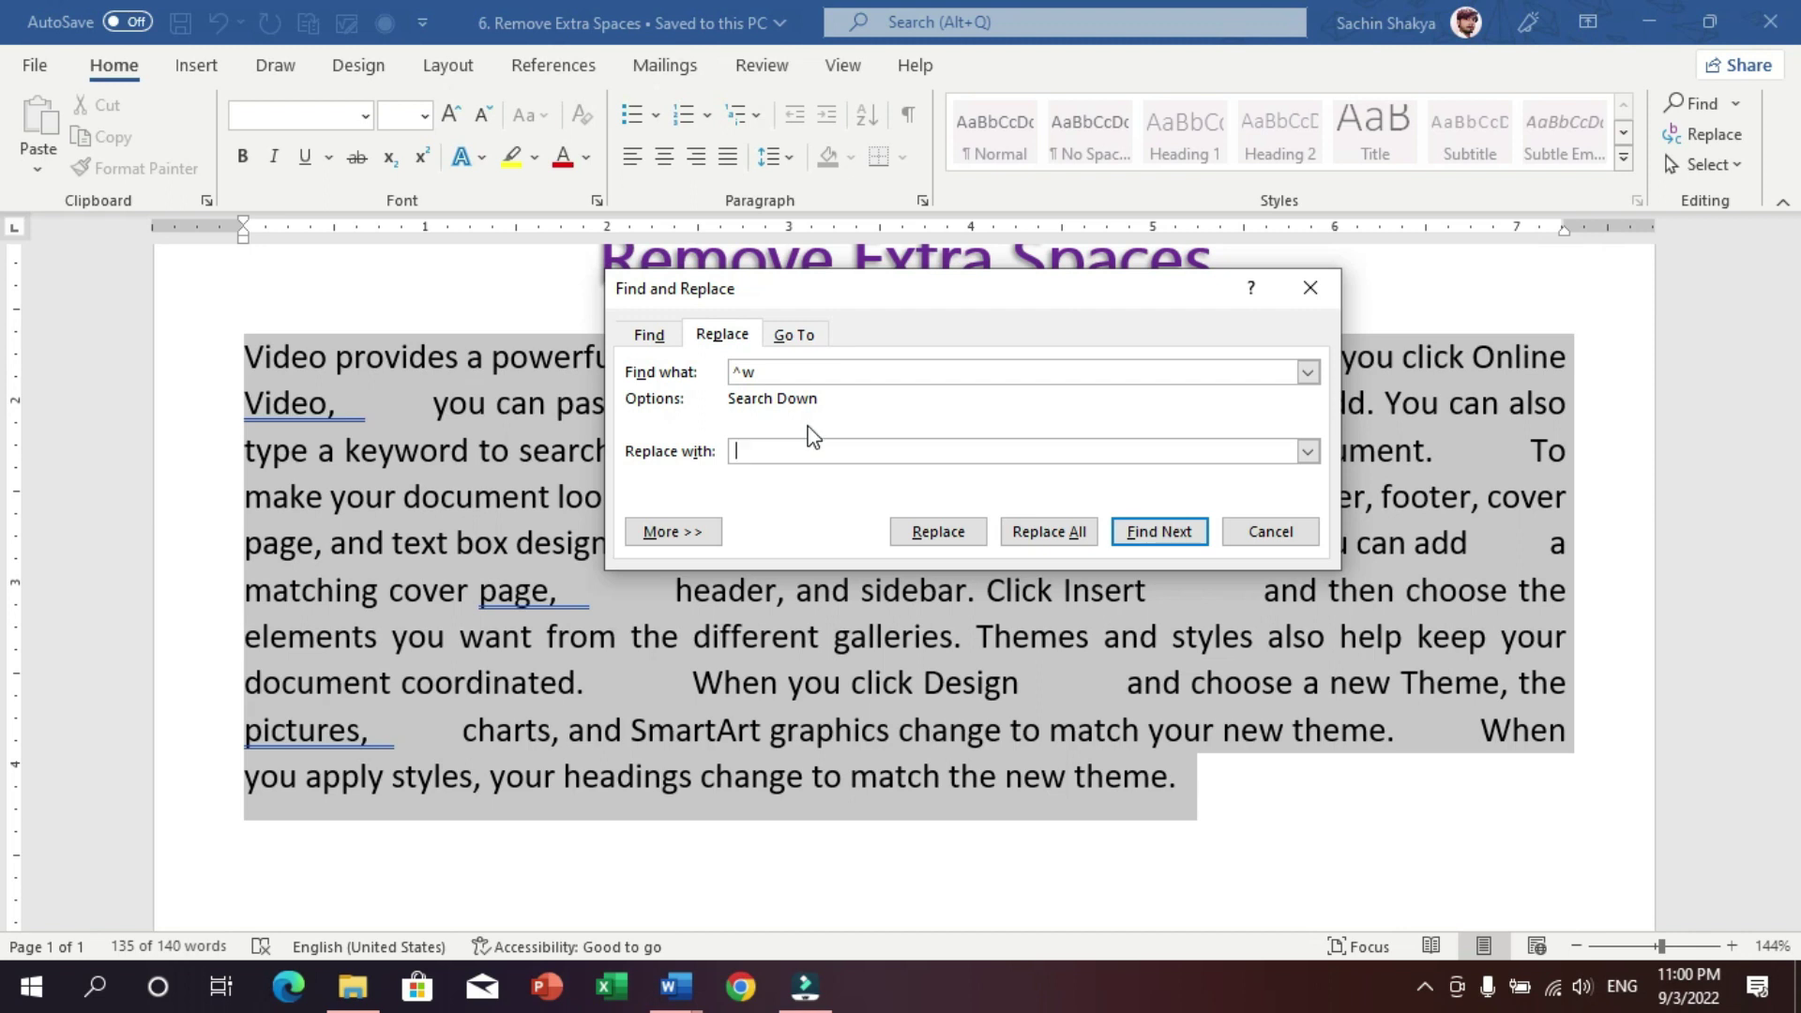
{"action": "left_click", "coordinate": [1052, 533]}
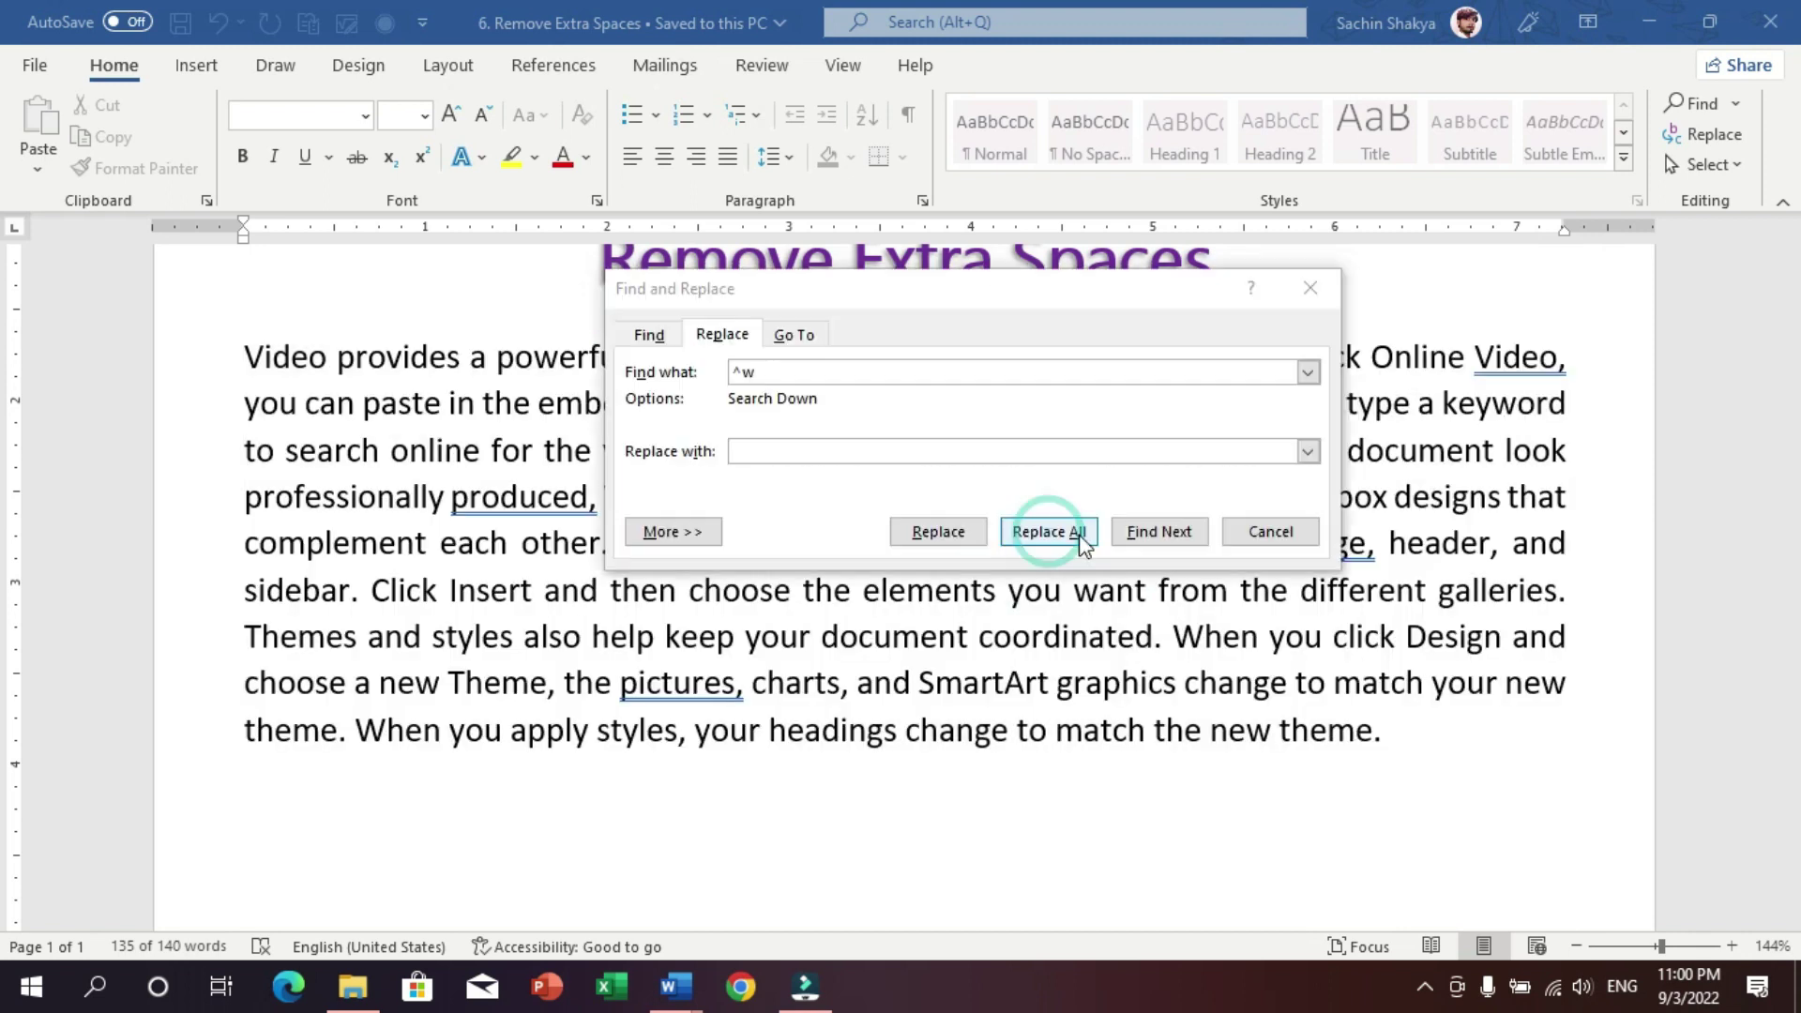
{"action": "left_click", "coordinate": [965, 574]}
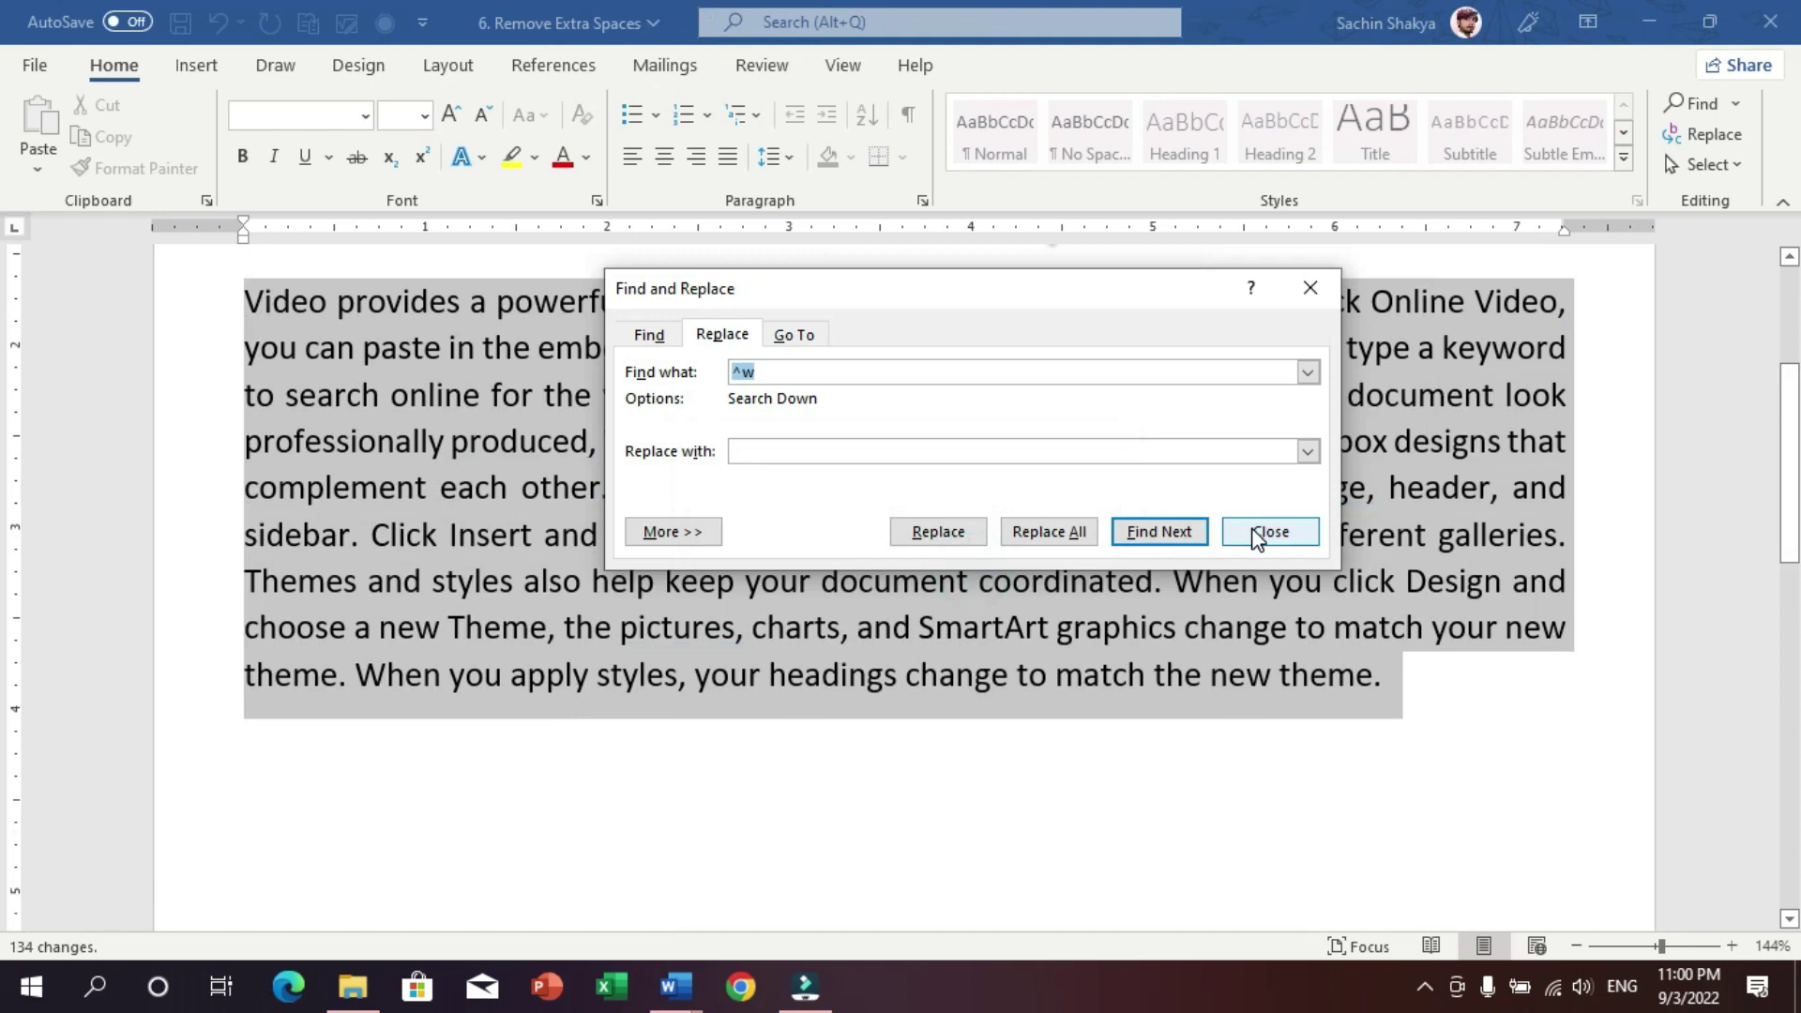
{"action": "left_click", "coordinate": [1272, 531]}
- Deselect the cleaned-up text and add a new line after the paragraph
{"action": "left_click", "coordinate": [1460, 684]}
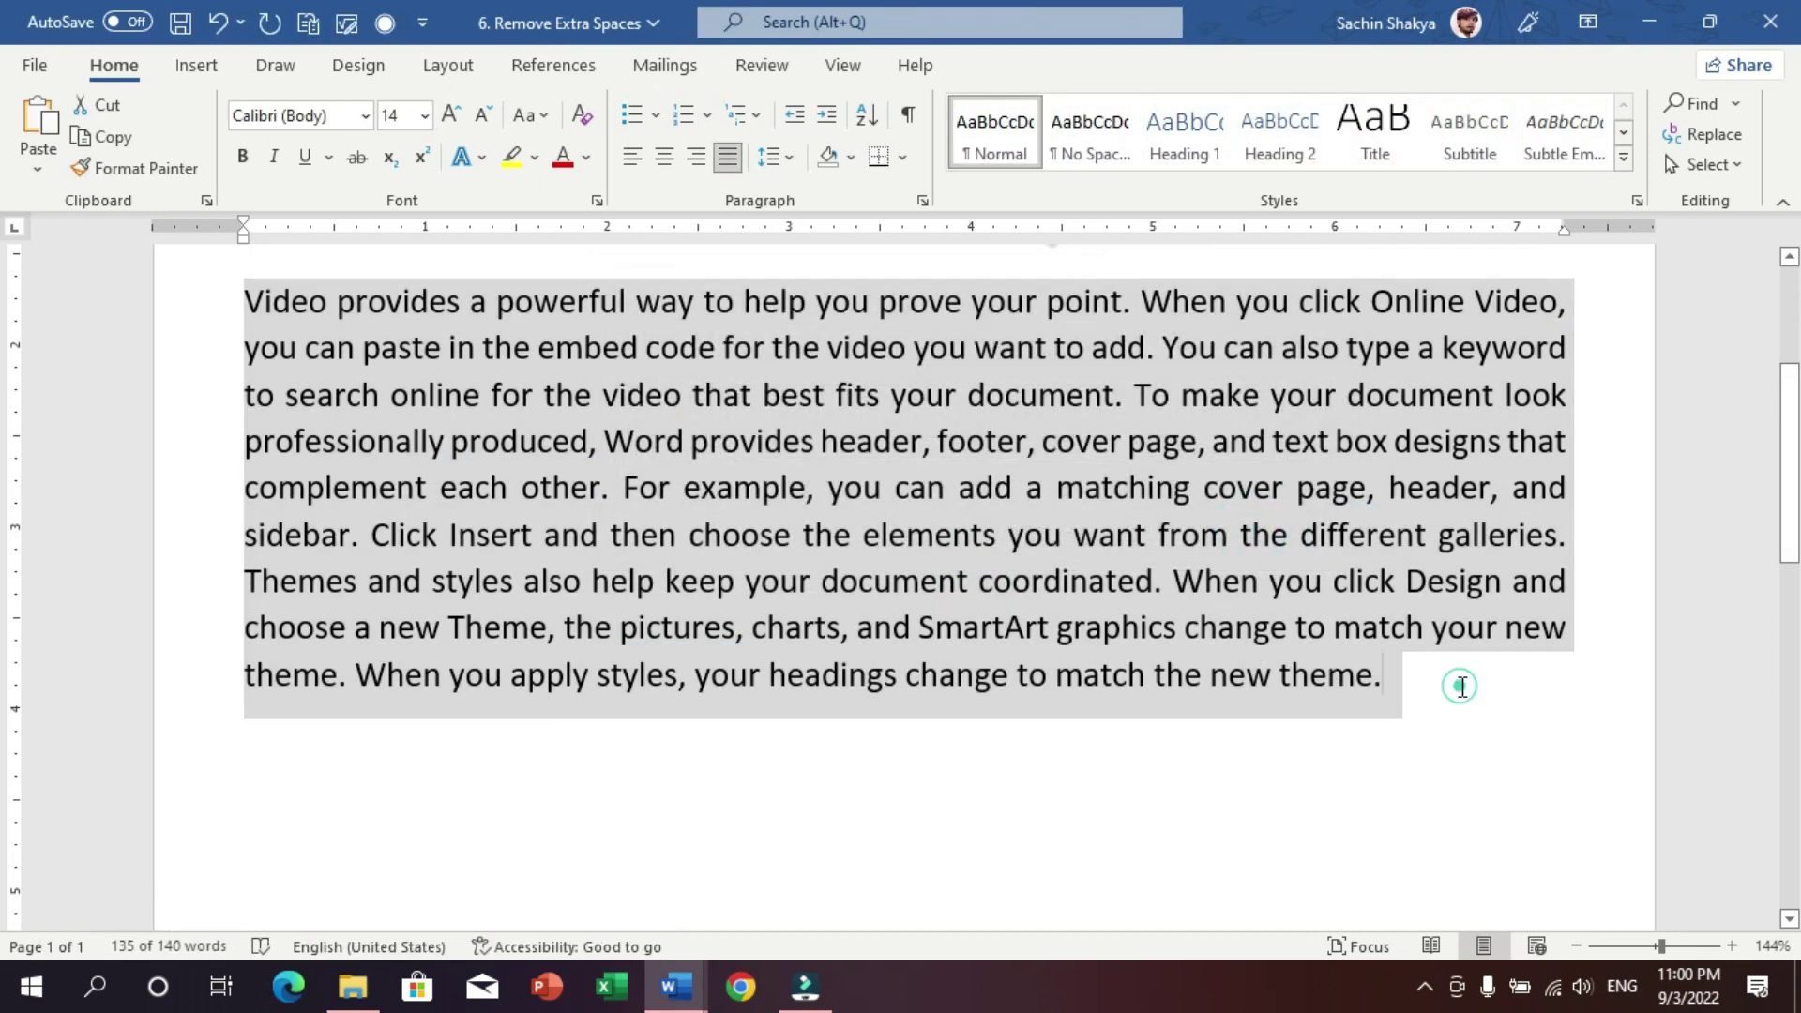
{"action": "scroll", "coordinate": [1463, 688], "scroll_direction": "up", "scroll_amount": 1}
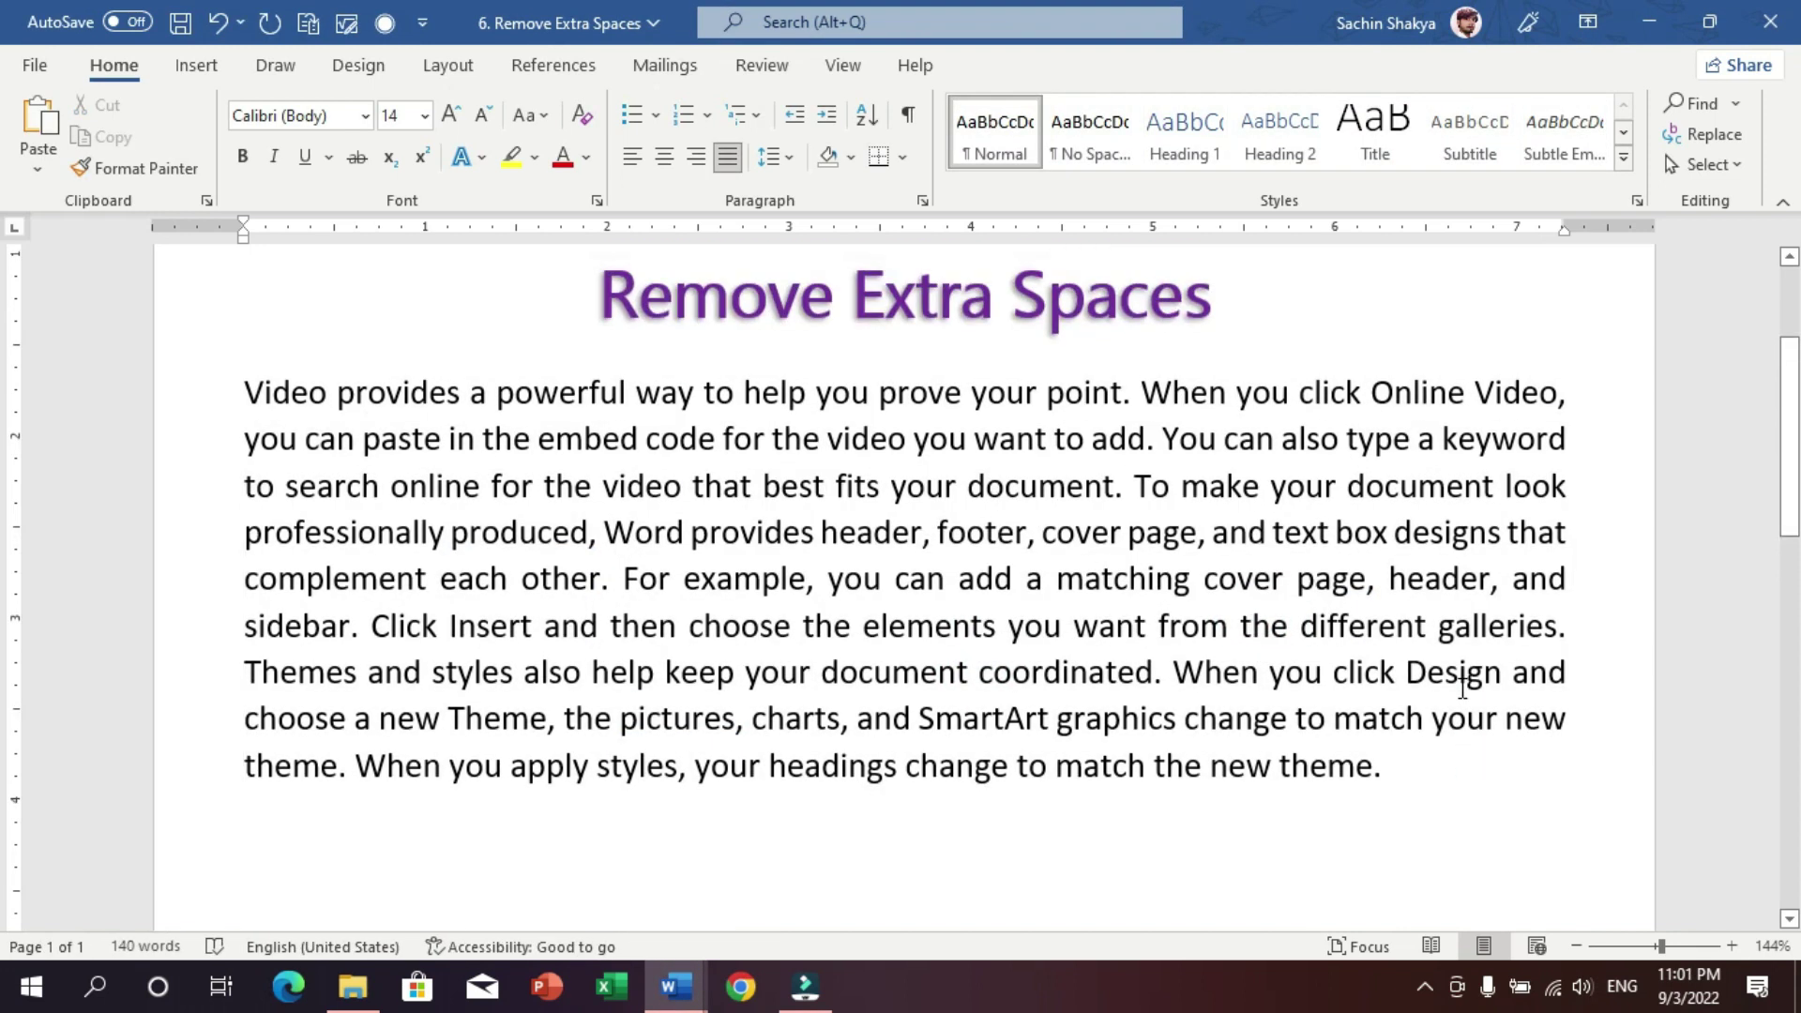
{"action": "key", "text": "Return"}
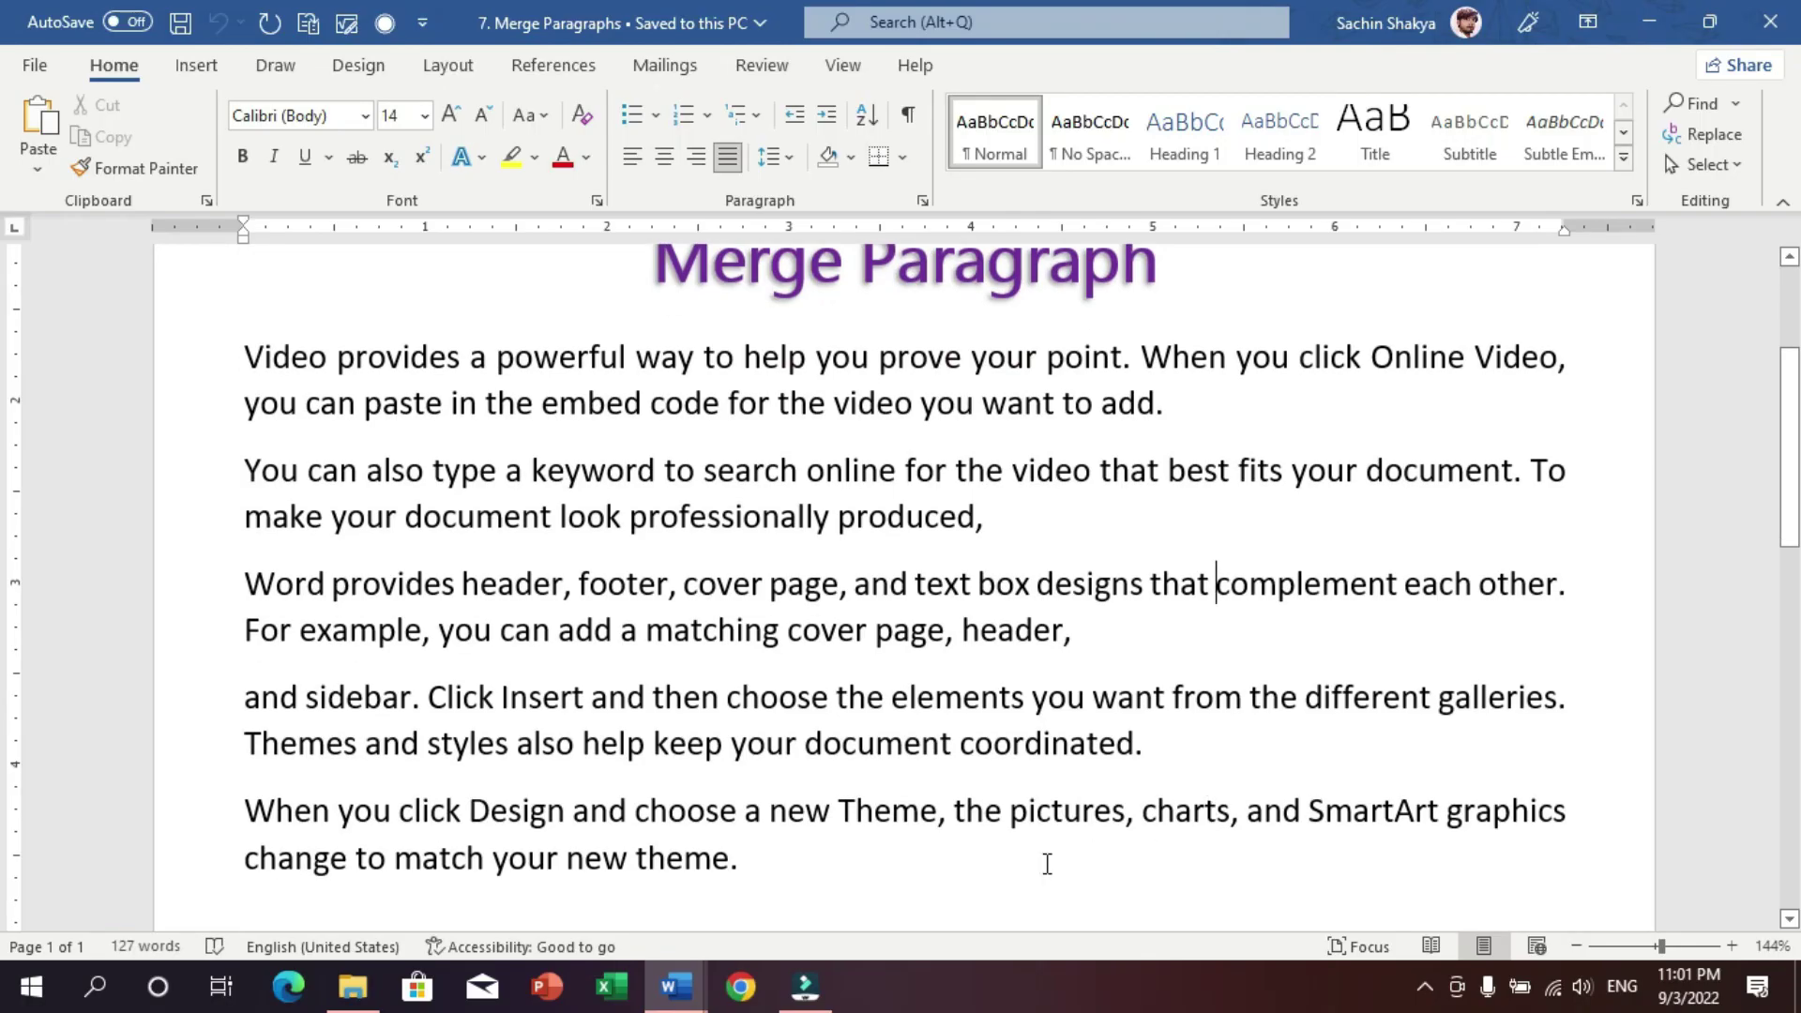
- Place the cursor after 'theme.' and clear an accidental text selection
{"action": "left_click", "coordinate": [979, 889]}
{"action": "scroll", "coordinate": [980, 889], "scroll_direction": "up", "scroll_amount": 1}
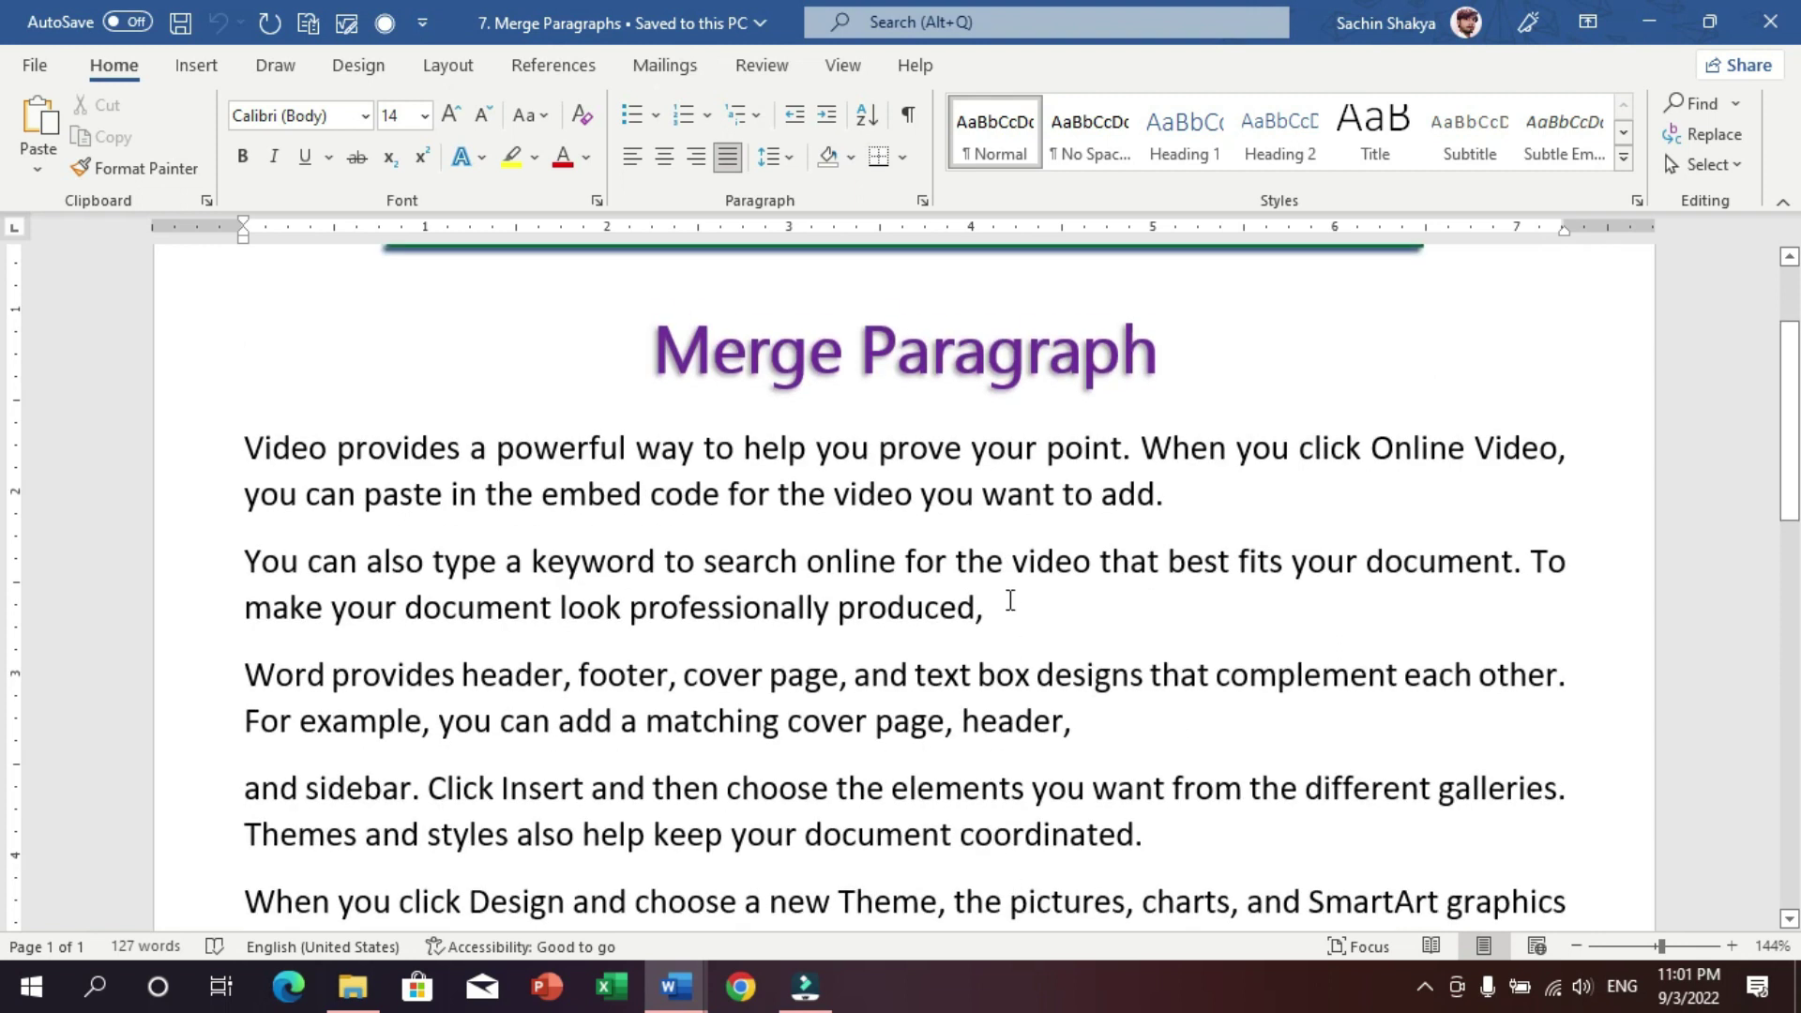
{"action": "left_click_drag", "start_coordinate": [557, 459], "coordinate": [905, 494]}
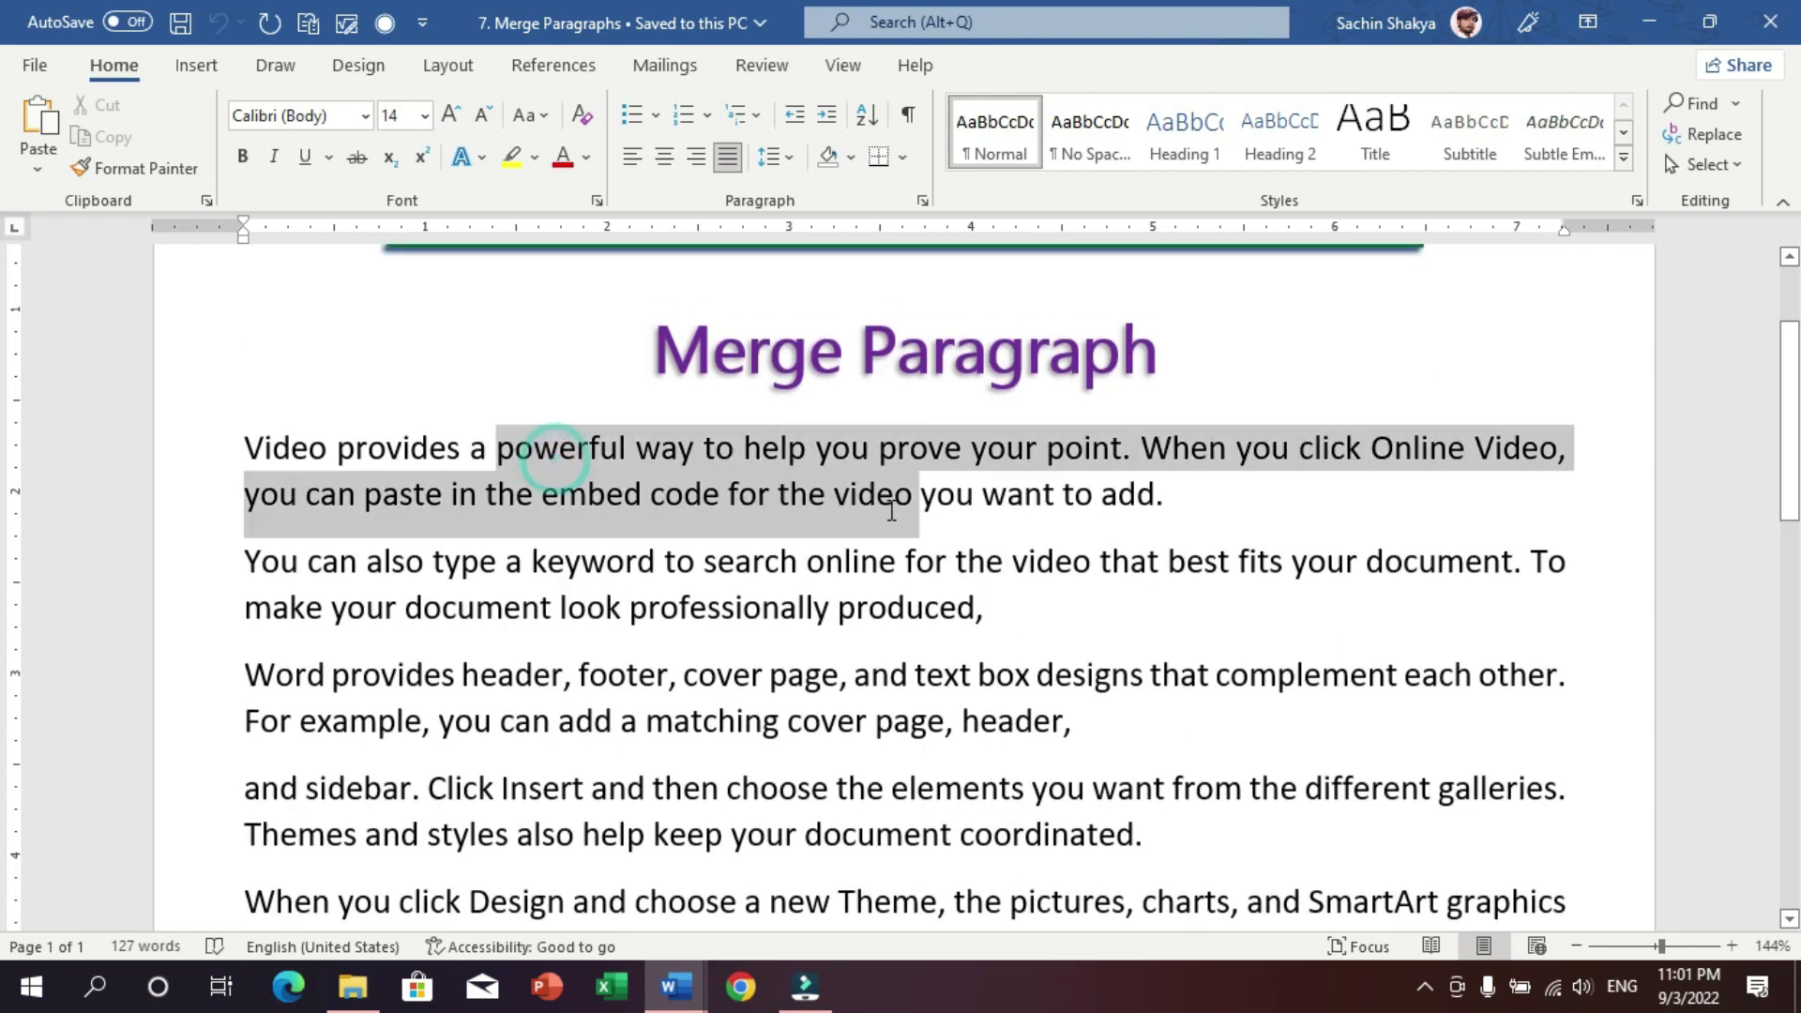
{"action": "left_click_drag", "start_coordinate": [532, 561], "coordinate": [833, 609]}
{"action": "scroll", "coordinate": [833, 629], "scroll_direction": "down", "scroll_amount": 1}
{"action": "scroll", "coordinate": [932, 582], "scroll_direction": "down", "scroll_amount": 1}
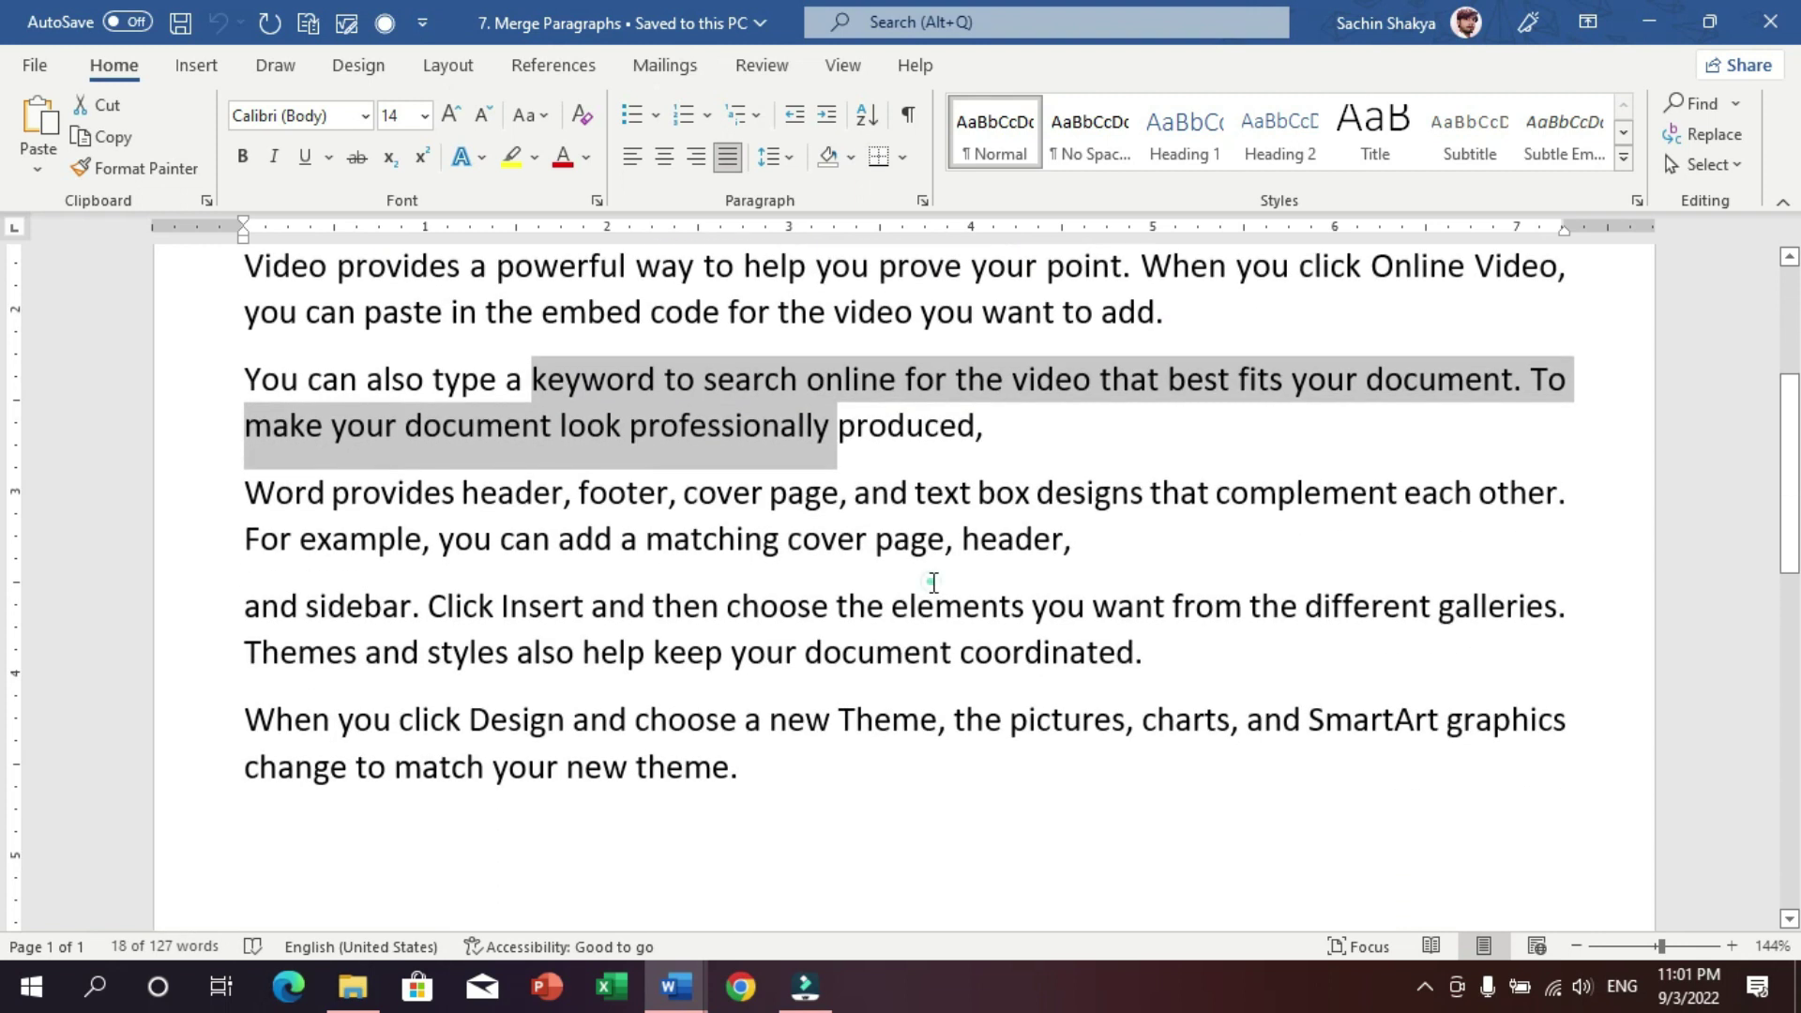
{"action": "left_click", "coordinate": [932, 610]}
{"action": "scroll", "coordinate": [933, 611], "scroll_direction": "up", "scroll_amount": 1}
{"action": "scroll", "coordinate": [1116, 459], "scroll_direction": "up", "scroll_amount": 1}
- Start new paragraphs before 'When you click Online Video' and before 'for the video'
{"action": "left_click", "coordinate": [1141, 448]}
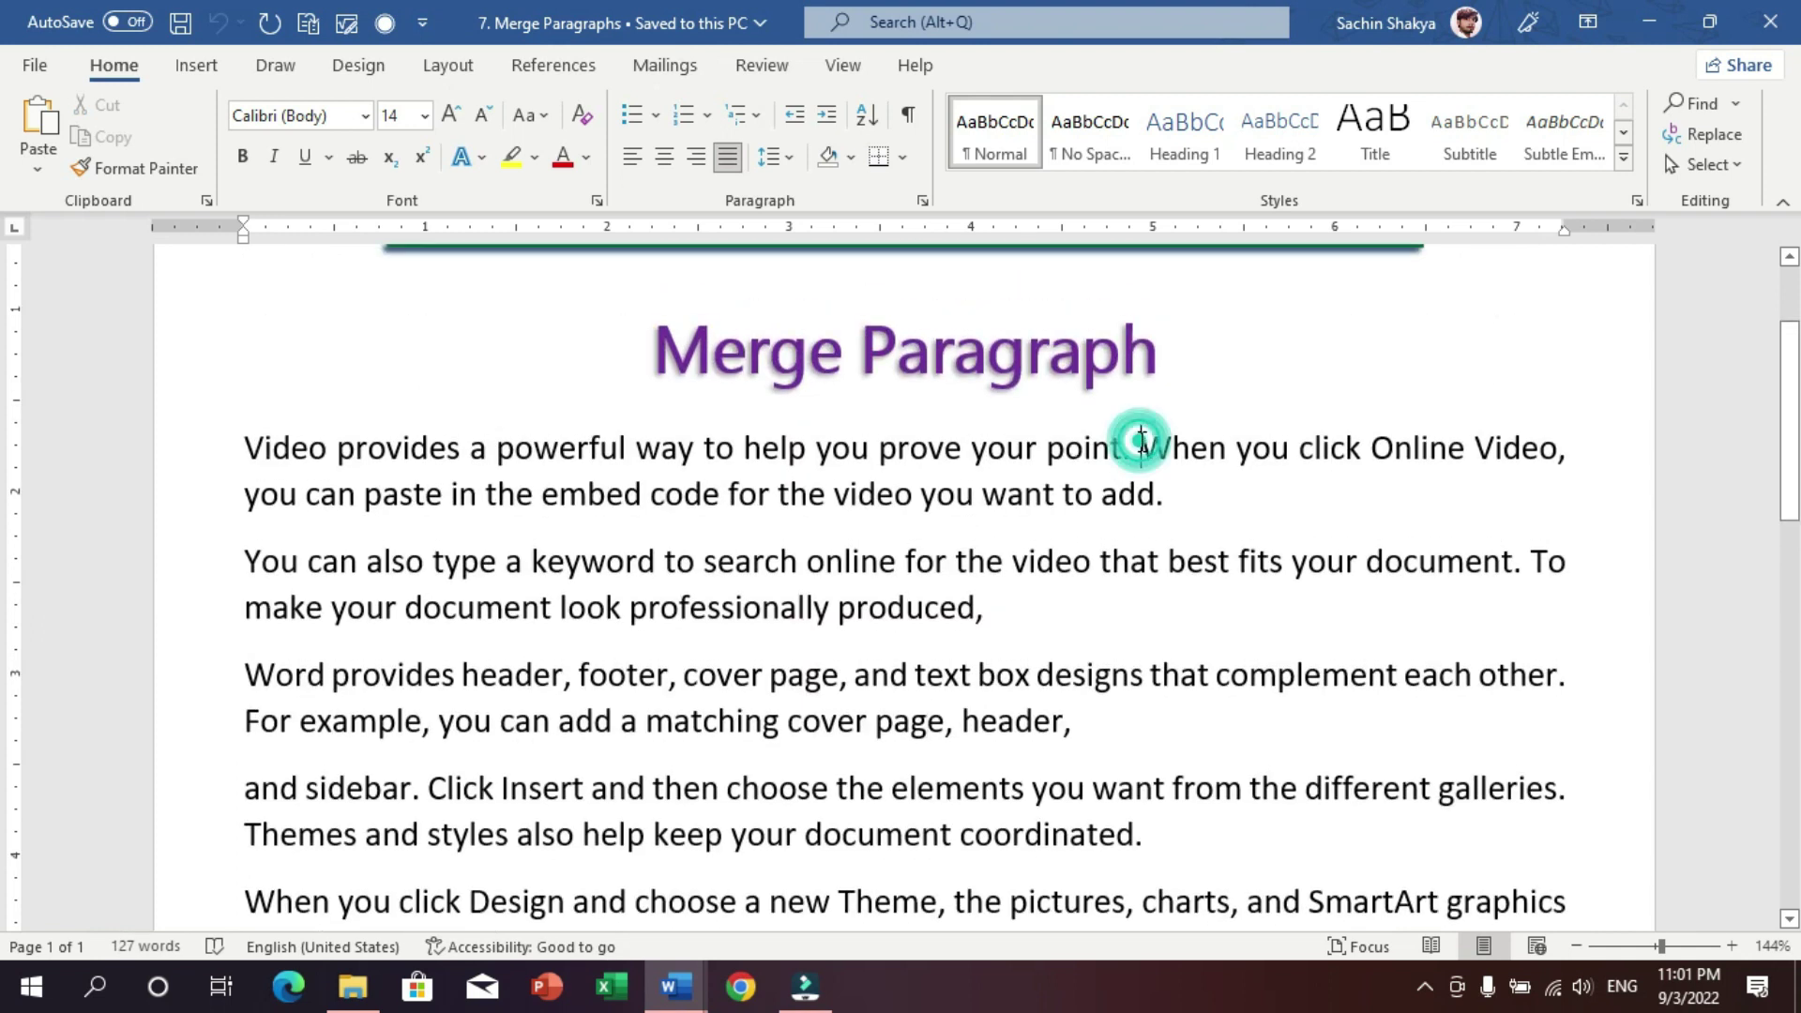
{"action": "key", "text": "Return"}
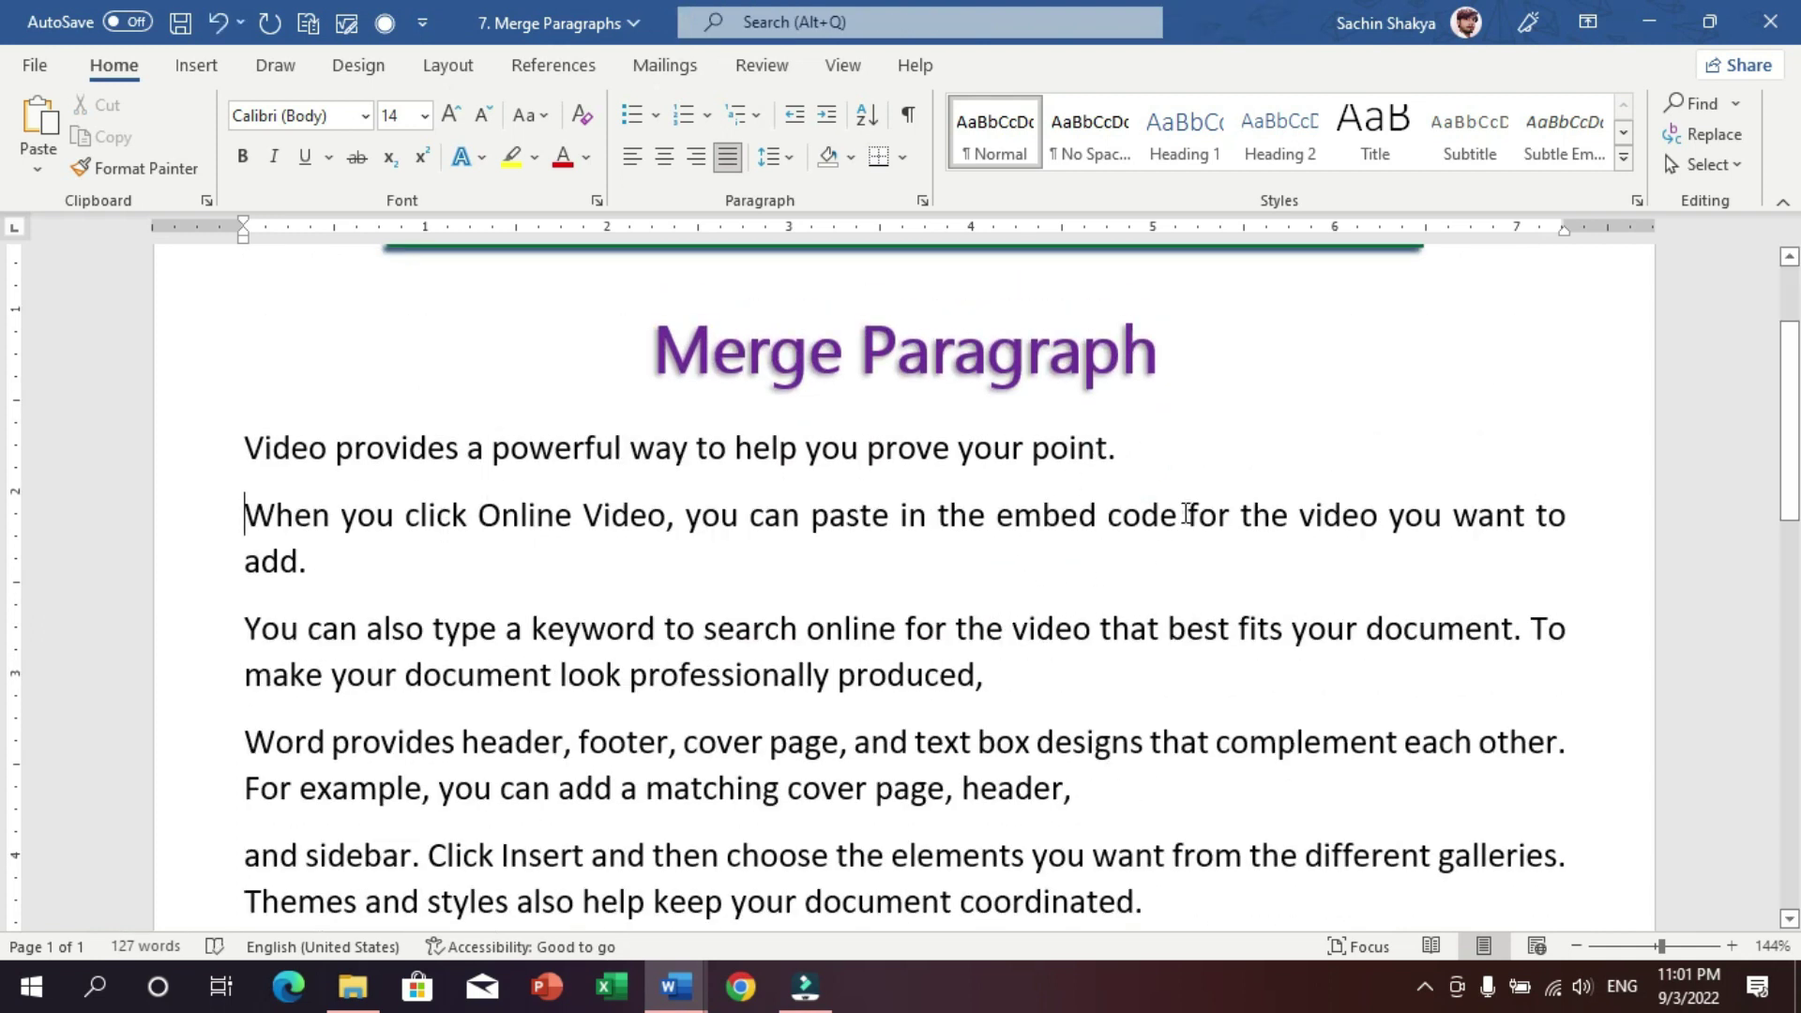
{"action": "left_click", "coordinate": [1187, 515]}
{"action": "key", "text": "Return"}
- Select the body paragraphs from the end of the text back to the top
{"action": "scroll", "coordinate": [1045, 619], "scroll_direction": "down", "scroll_amount": 1}
{"action": "scroll", "coordinate": [1055, 616], "scroll_direction": "down", "scroll_amount": 1}
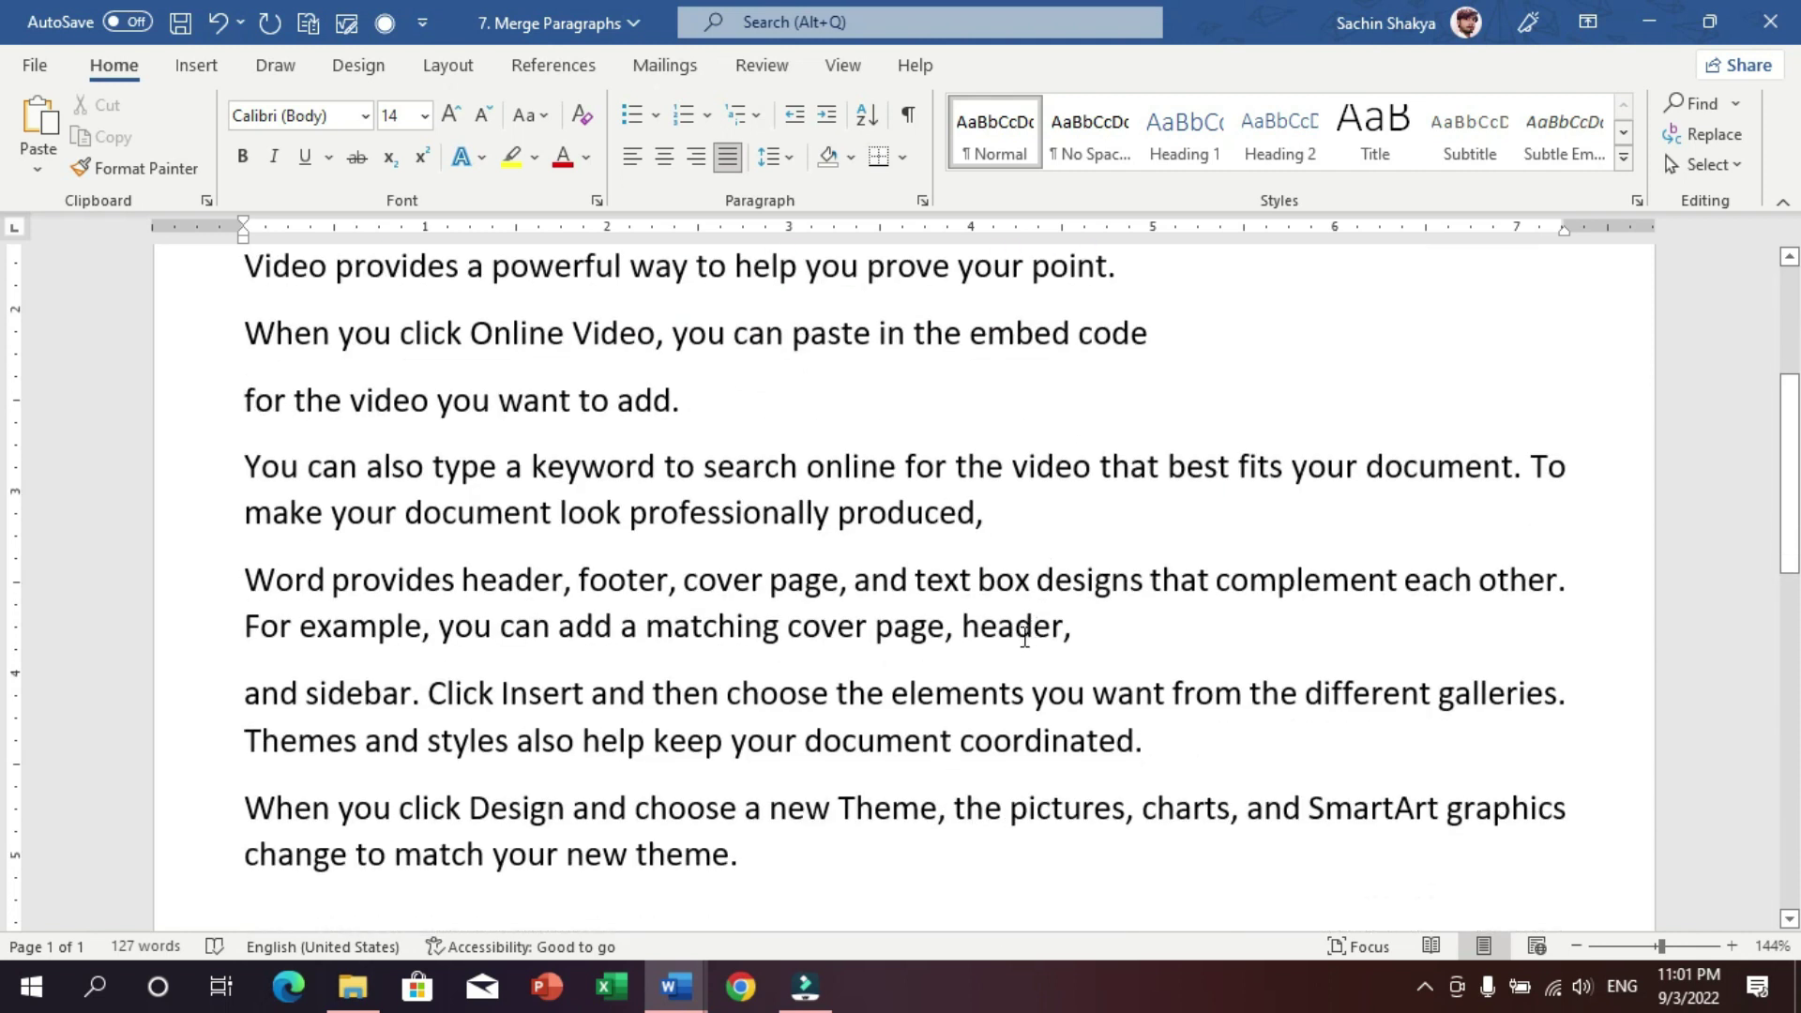
{"action": "left_click", "coordinate": [758, 783]}
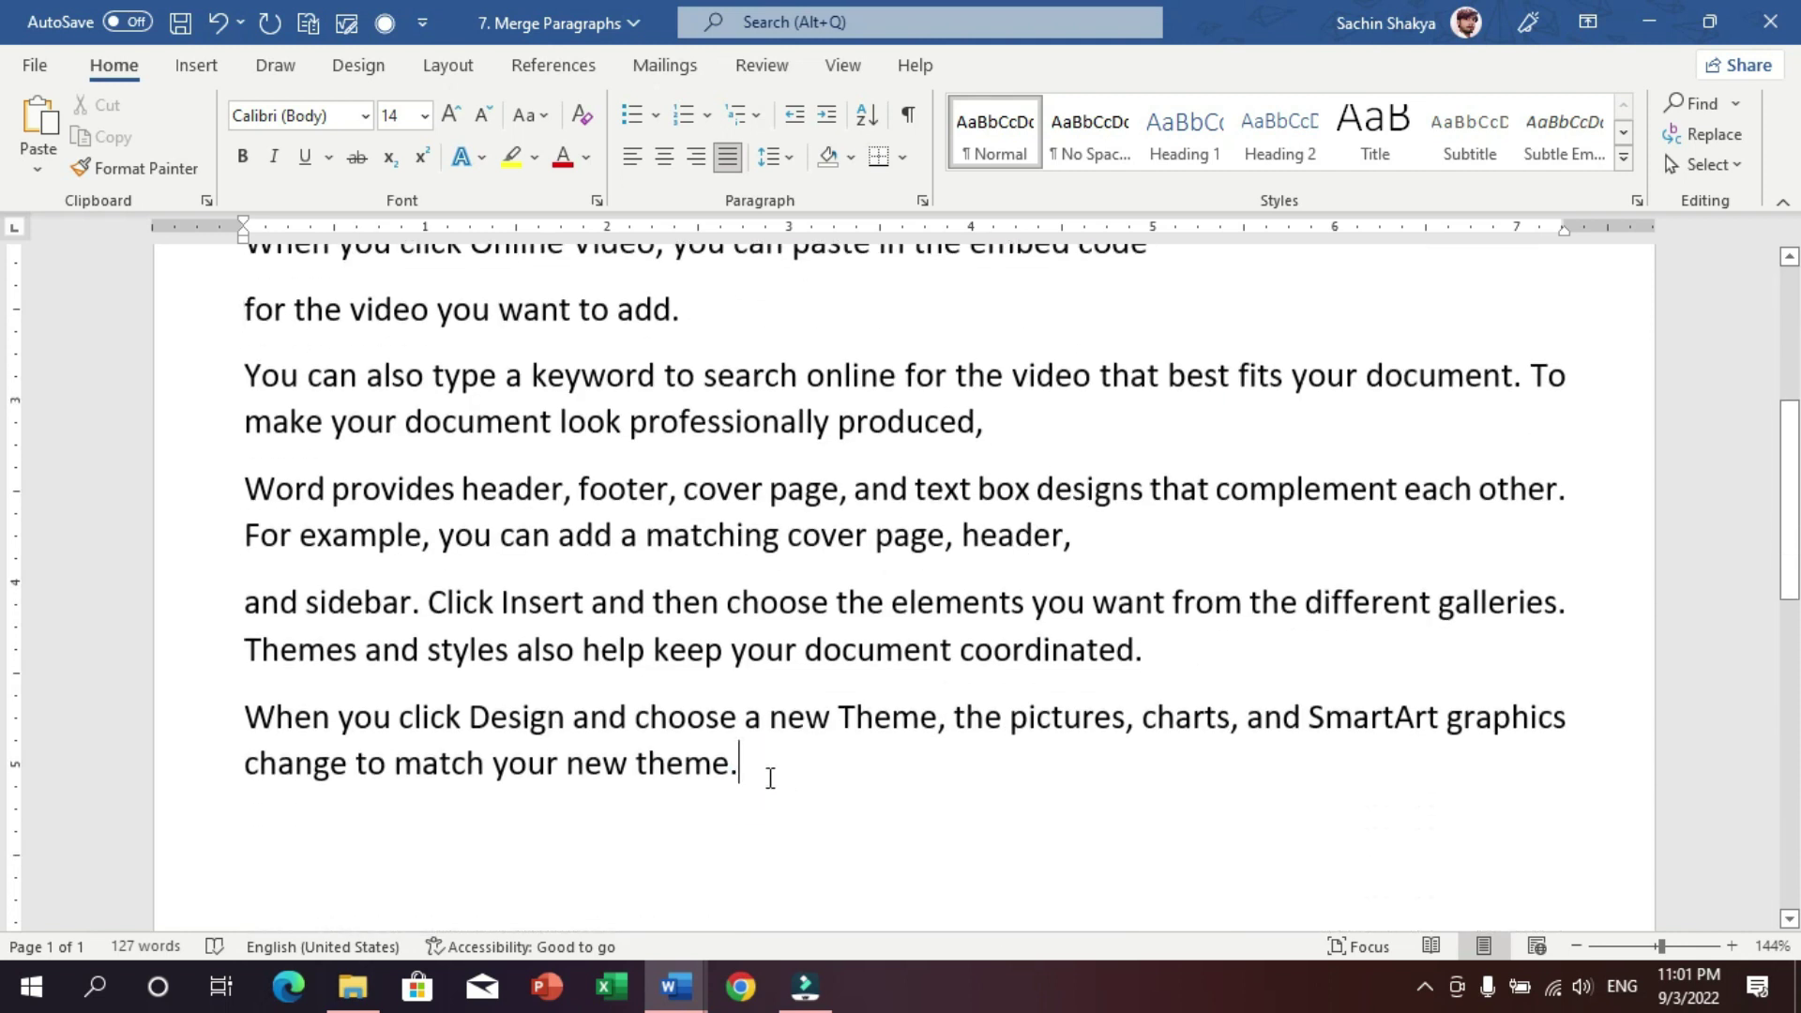
{"action": "scroll", "coordinate": [793, 635], "scroll_direction": "up", "scroll_amount": 2}
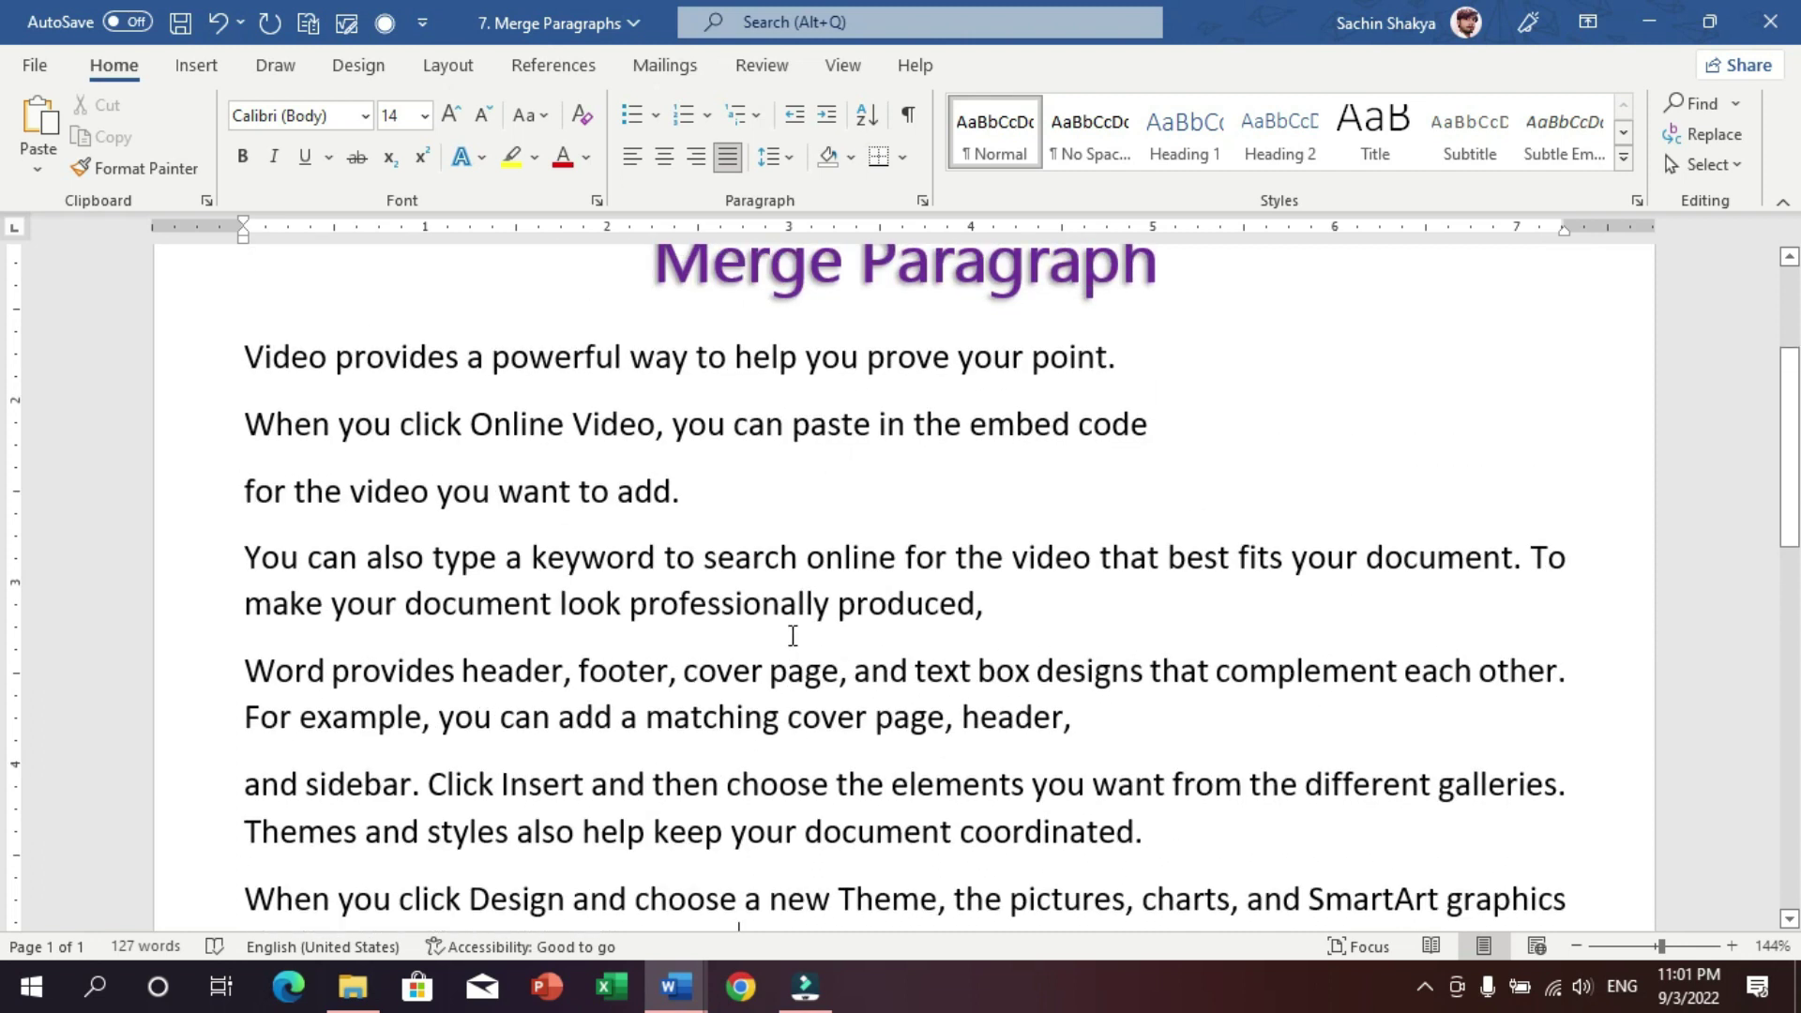
{"action": "scroll", "coordinate": [792, 635], "scroll_direction": "down", "scroll_amount": 2}
{"action": "mouse_move", "coordinate": [760, 768]}
{"action": "left_mouse_down"}
{"action": "mouse_move", "coordinate": [489, 415]}
{"action": "mouse_move", "coordinate": [246, 410]}
{"action": "left_mouse_up"}
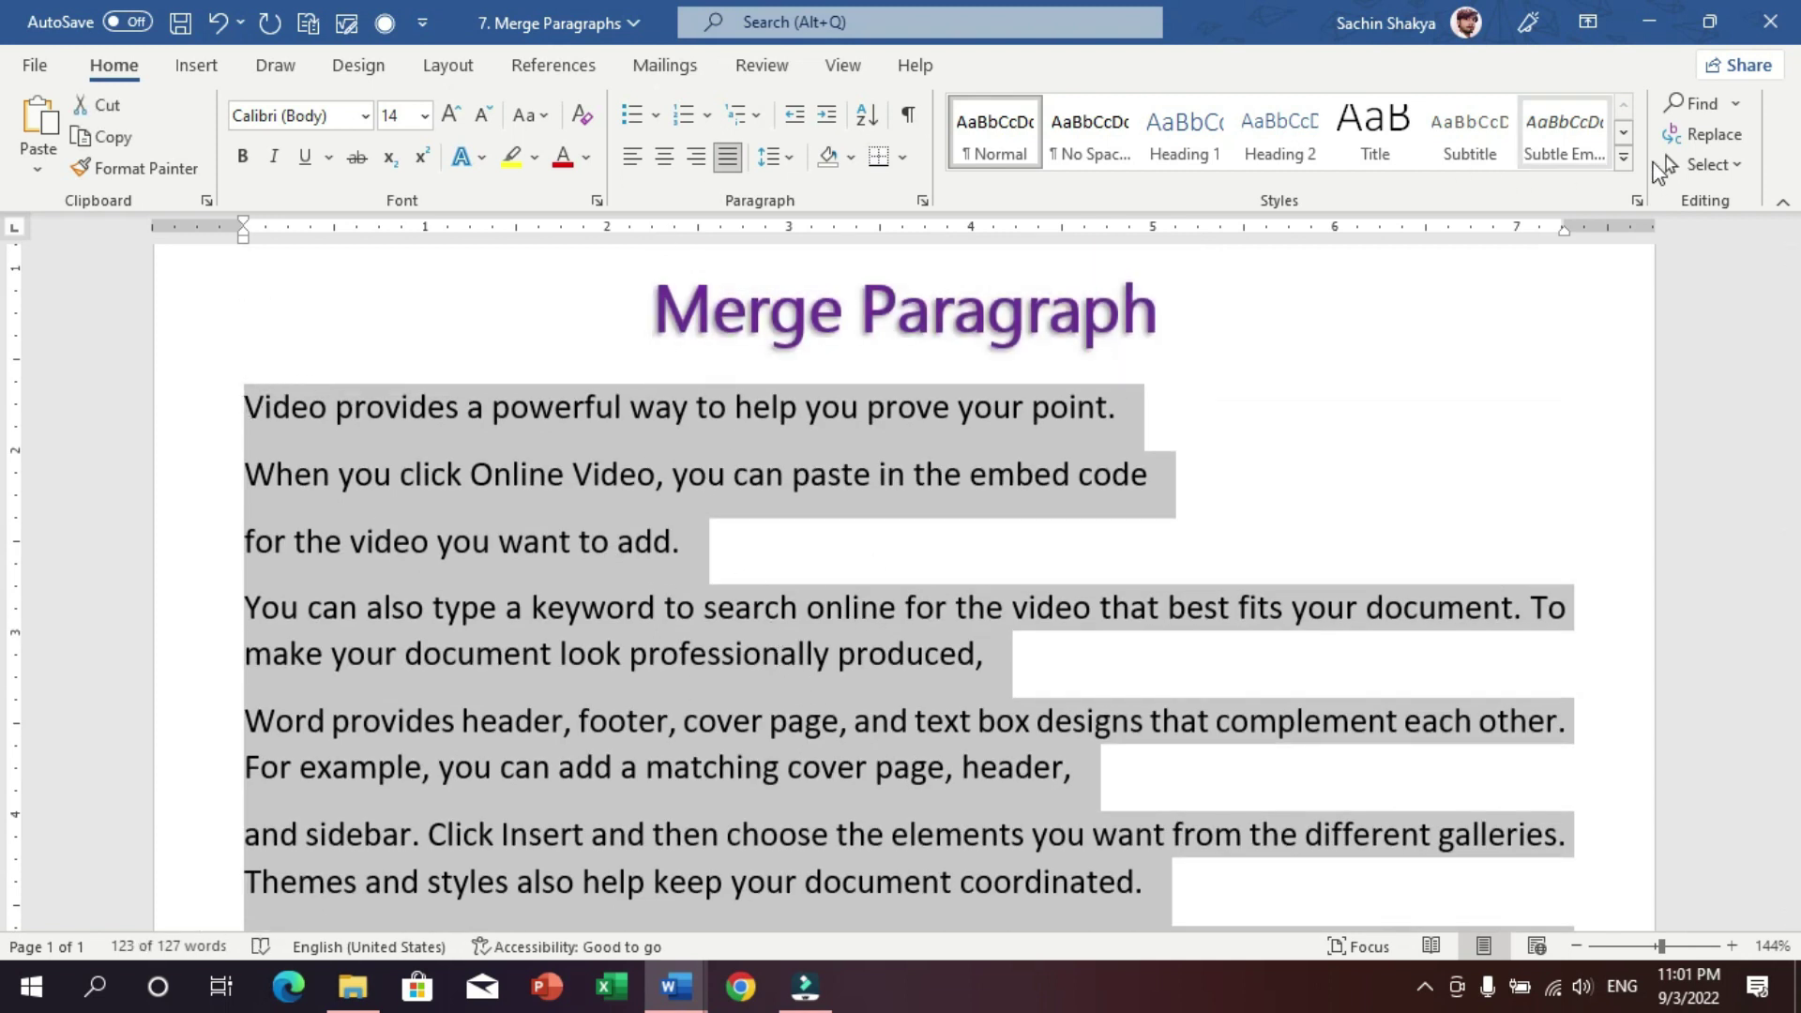
- Replace every paragraph mark (^p) in the selection with nothing, declining to search the rest
{"action": "left_click", "coordinate": [1713, 134]}
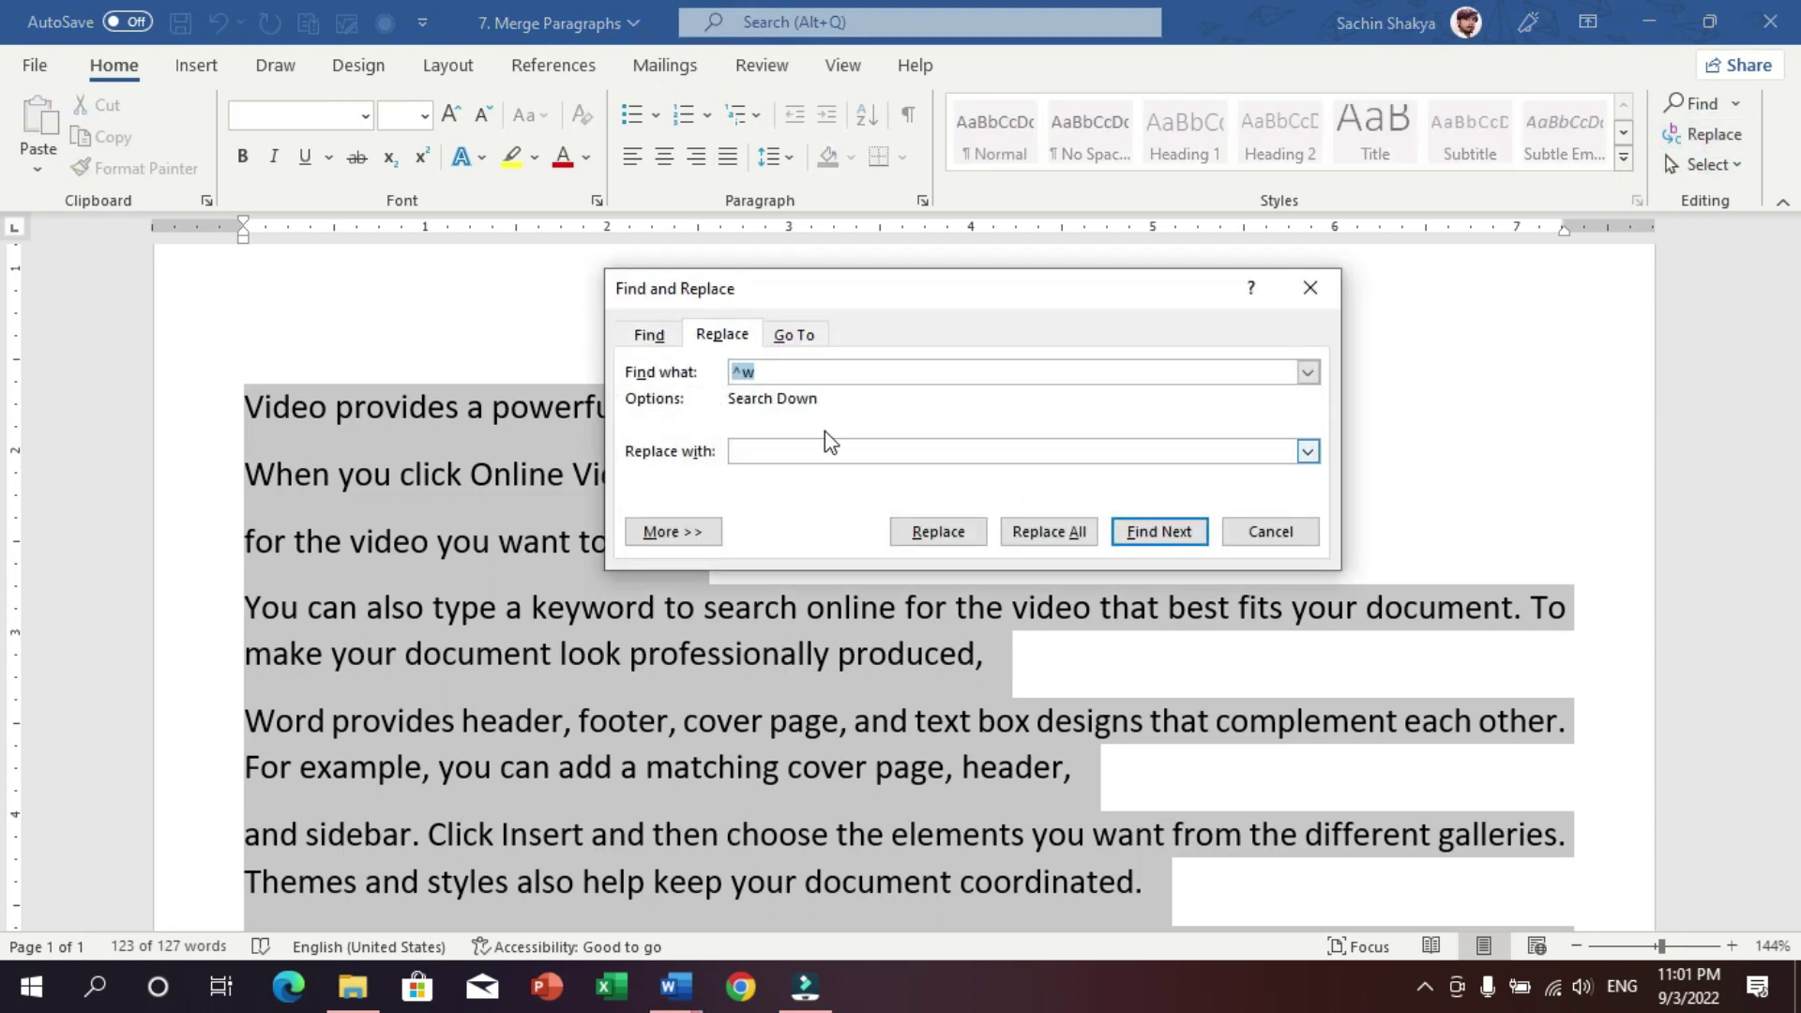
{"action": "key", "text": "BackSpace"}
{"action": "left_click", "coordinate": [711, 531]}
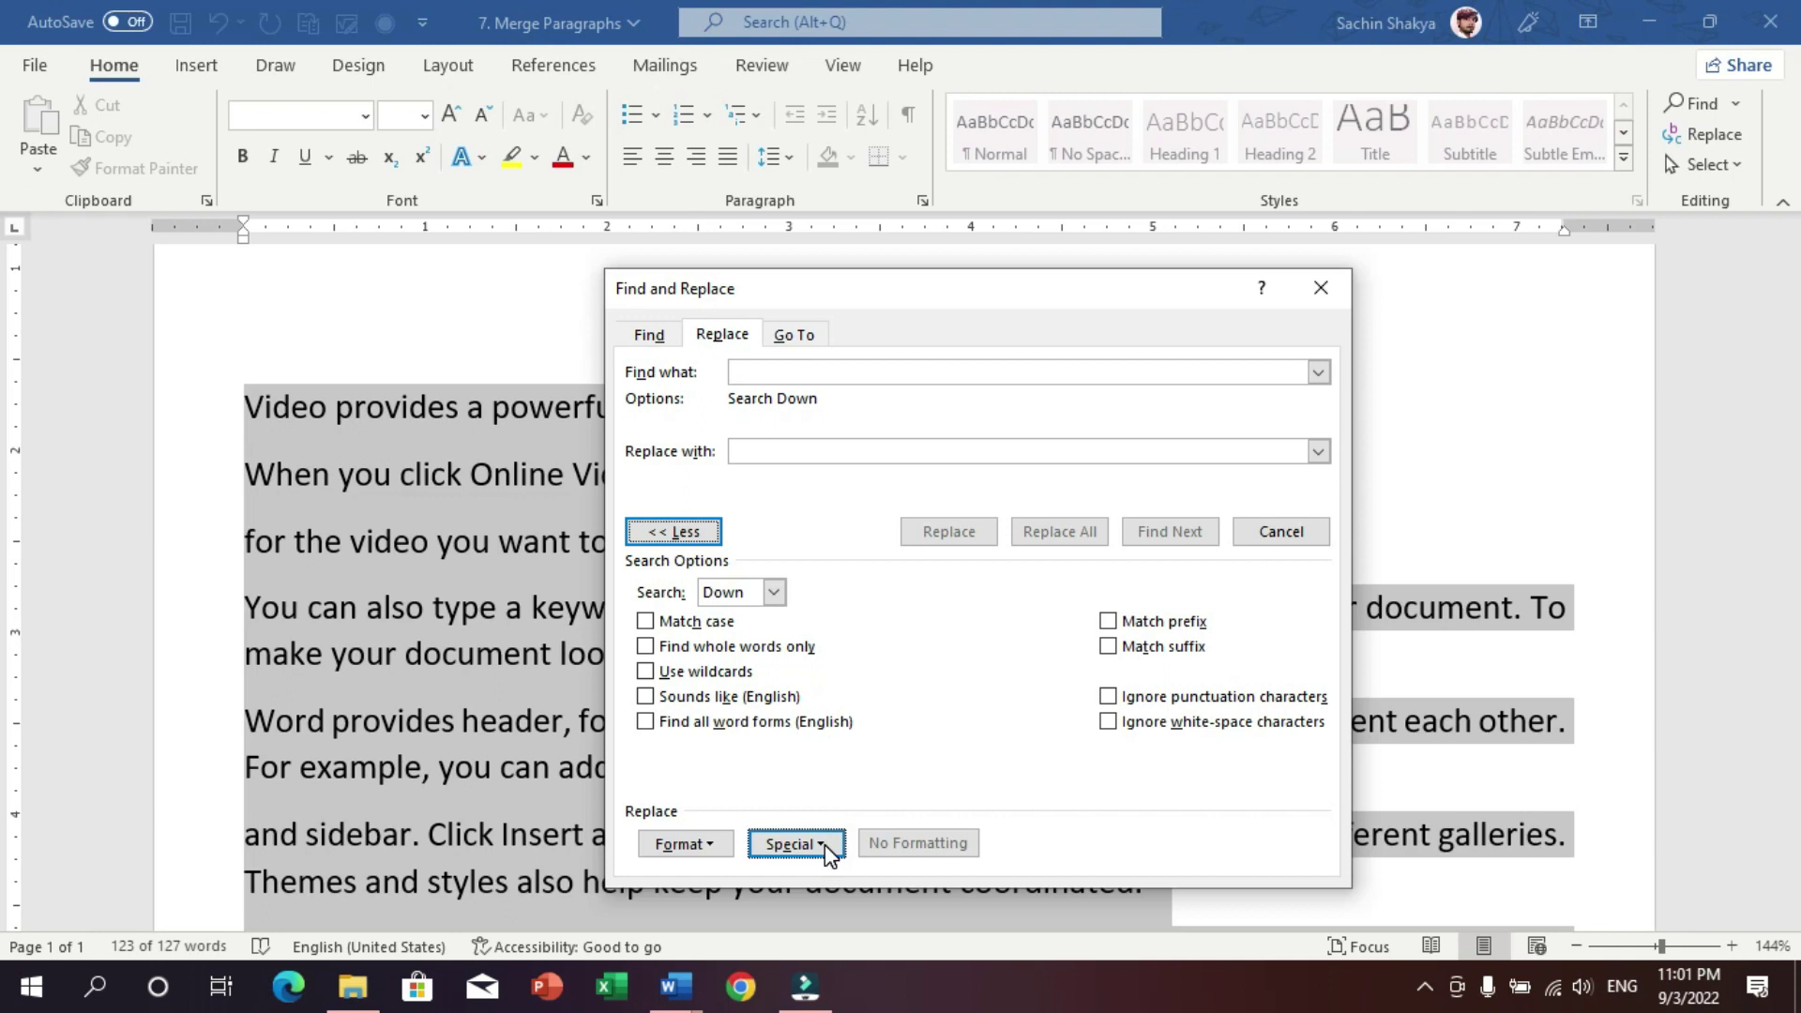
{"action": "left_click", "coordinate": [827, 849]}
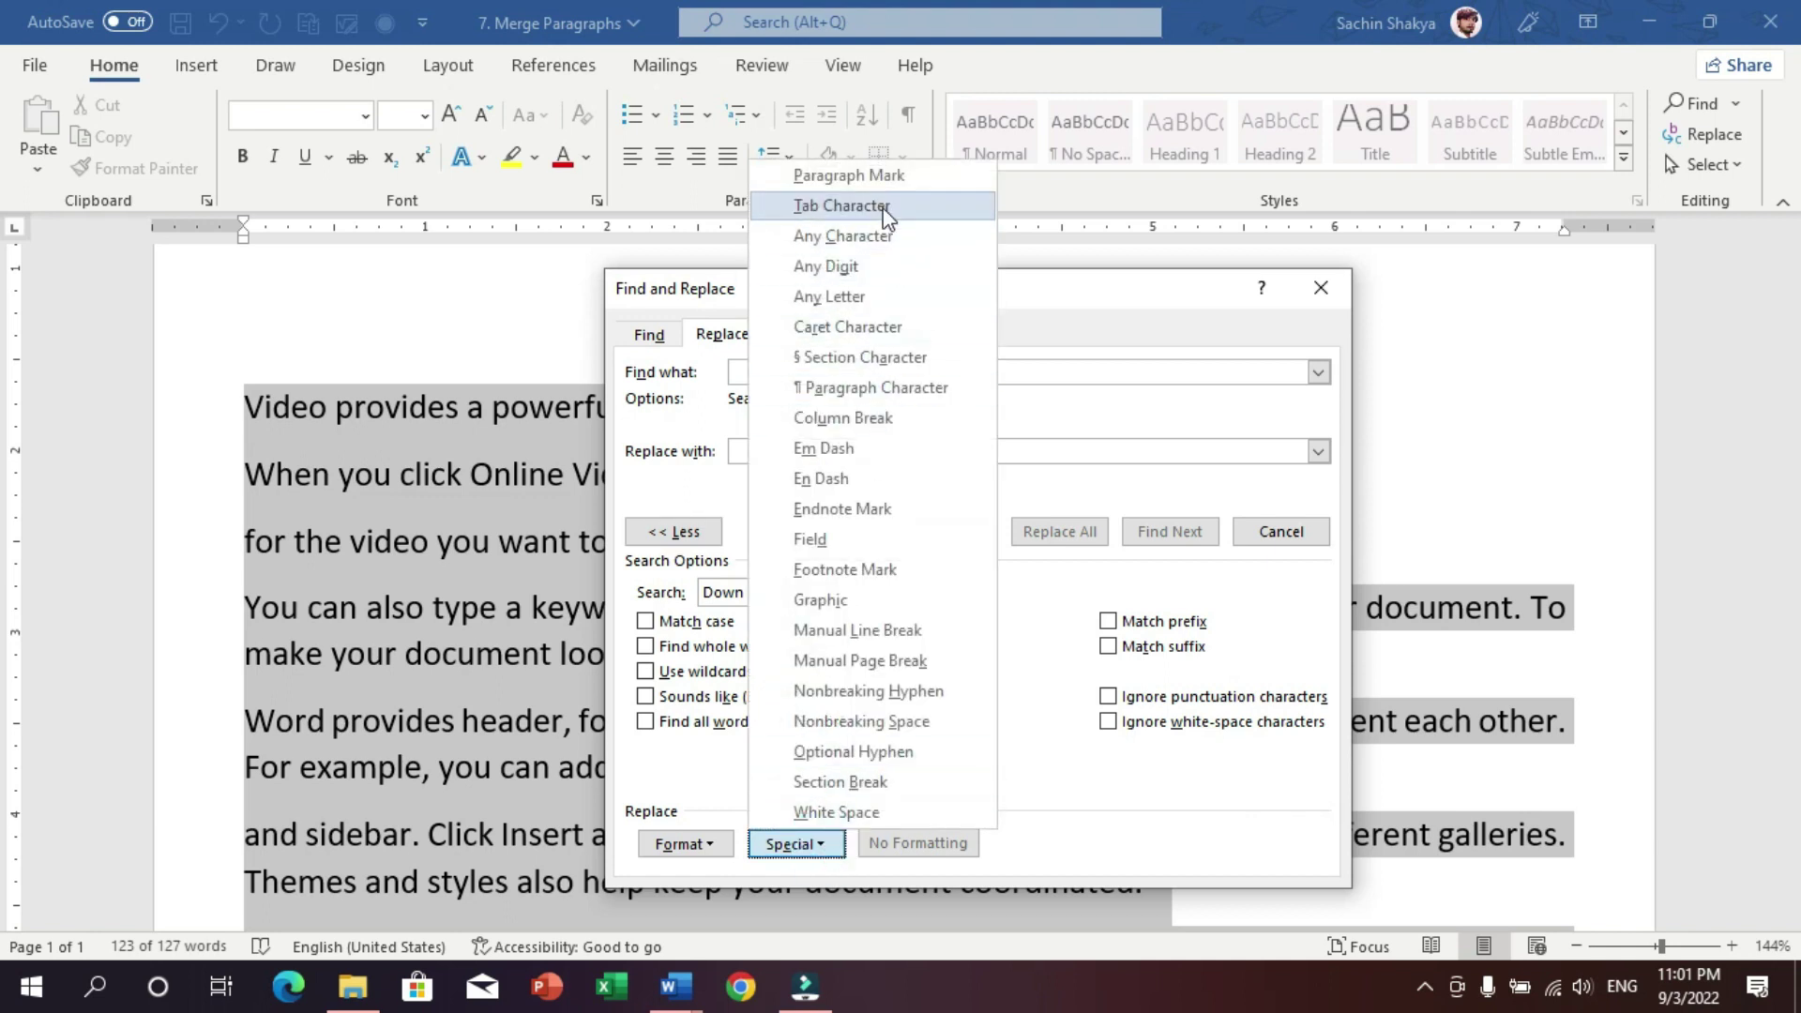
{"action": "left_click", "coordinate": [797, 843]}
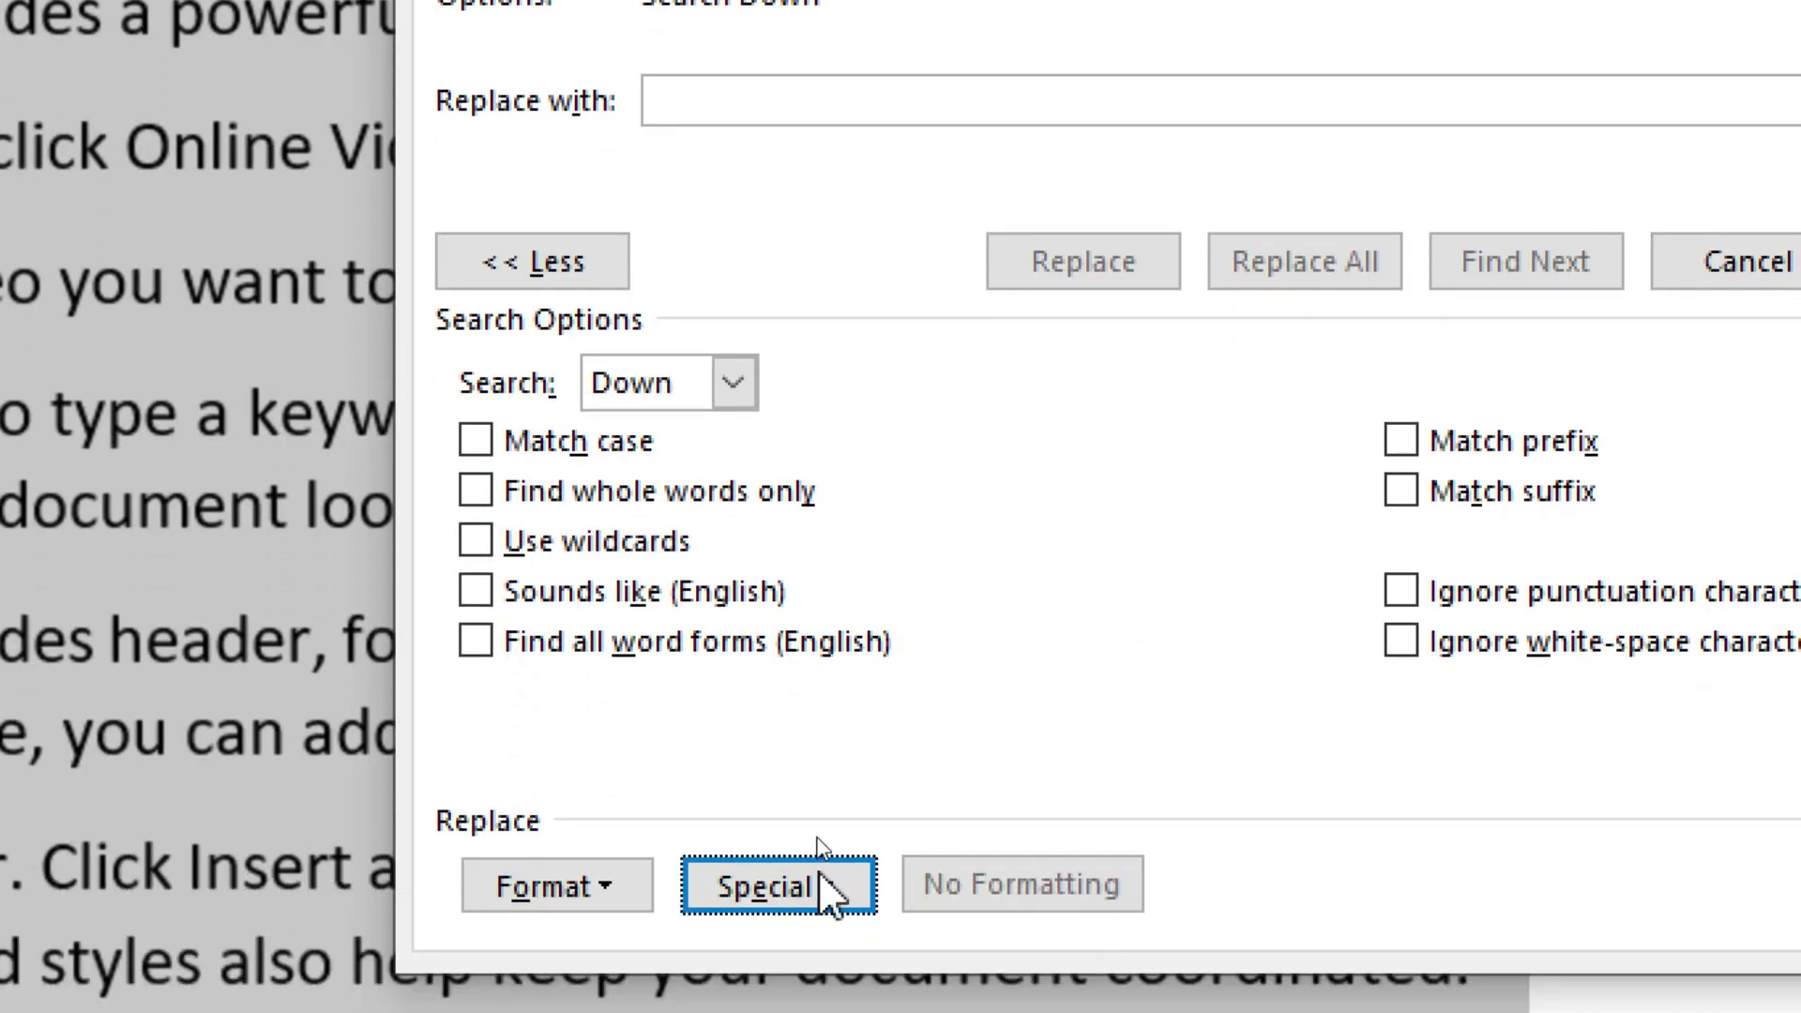
{"action": "left_click", "coordinate": [822, 967]}
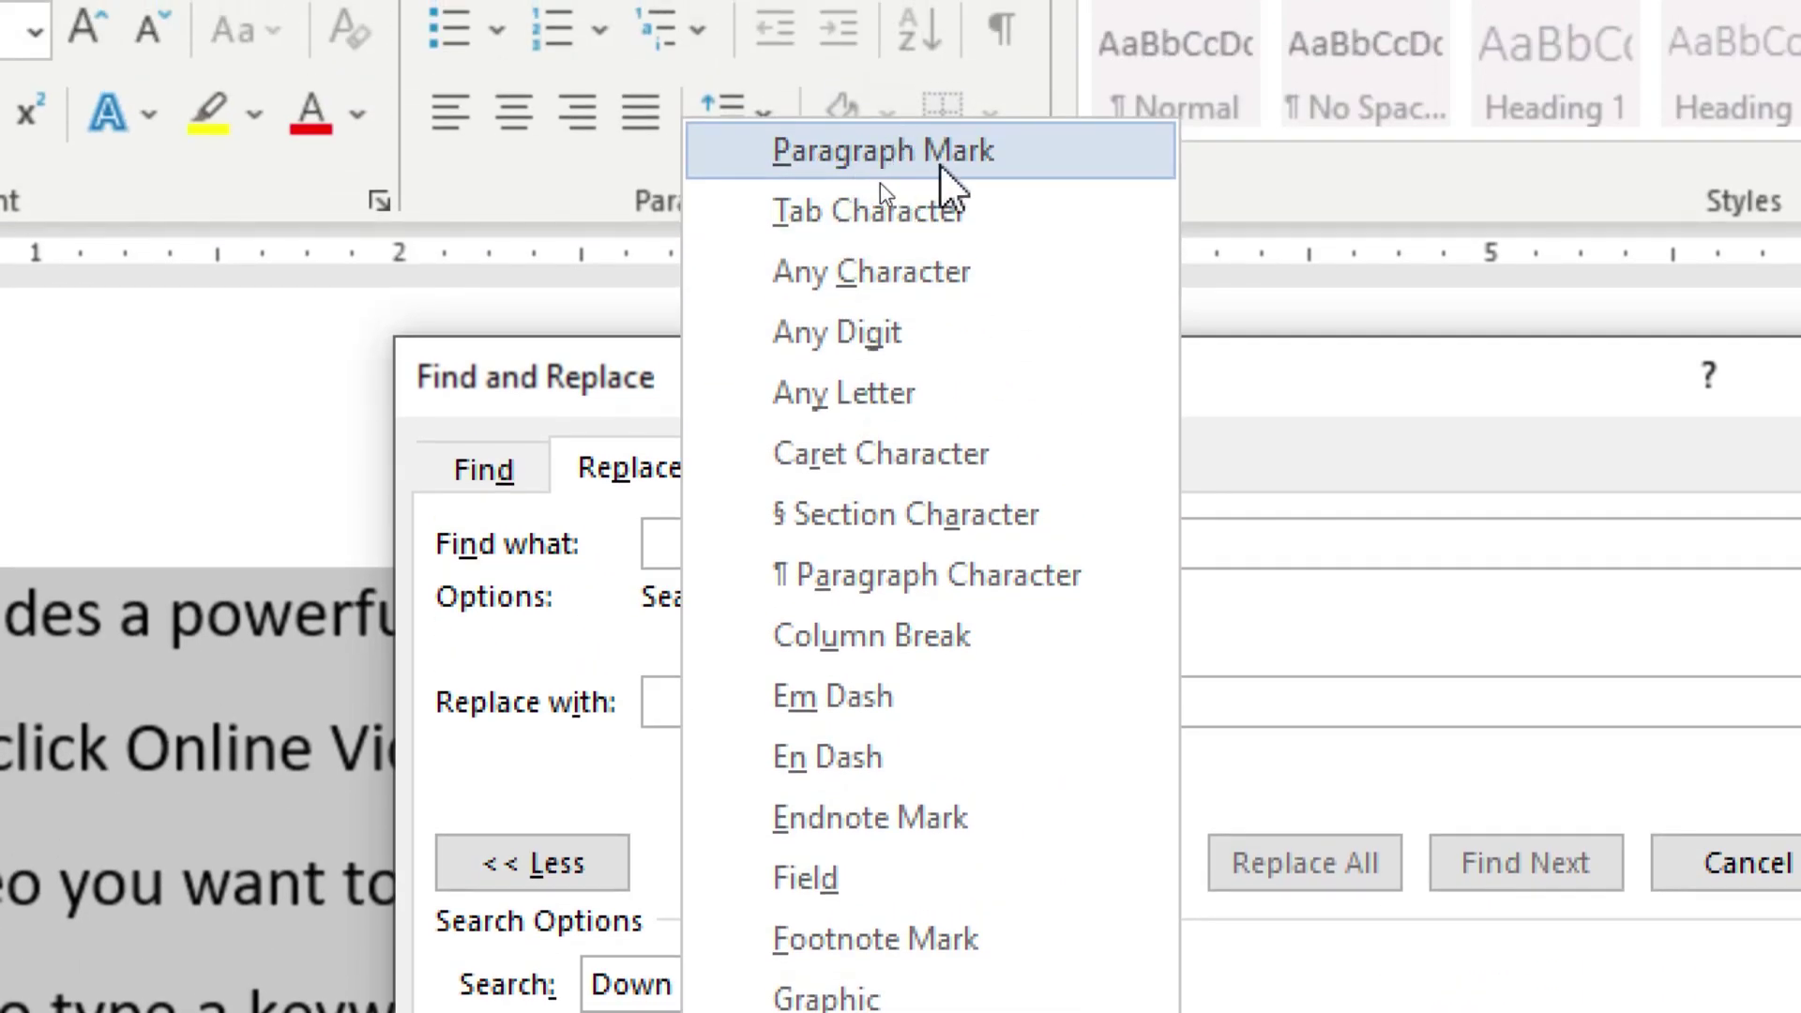
{"action": "left_click", "coordinate": [940, 165]}
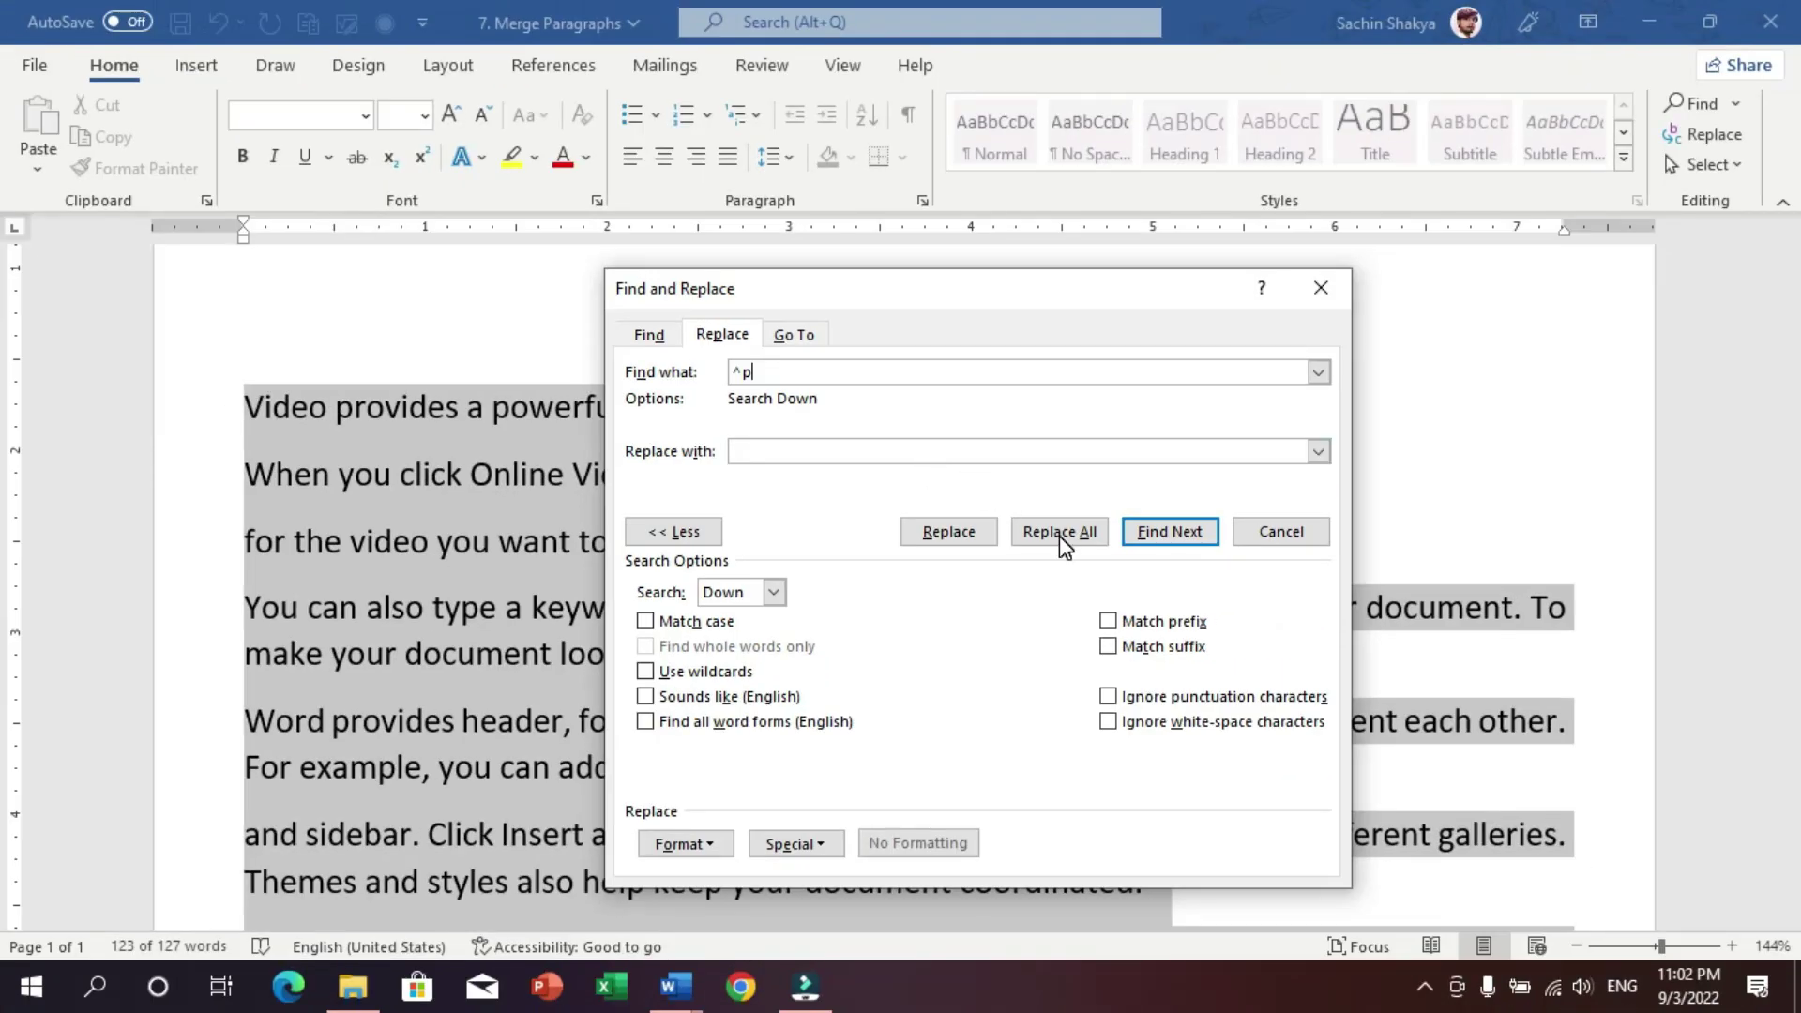
{"action": "left_click", "coordinate": [1063, 532]}
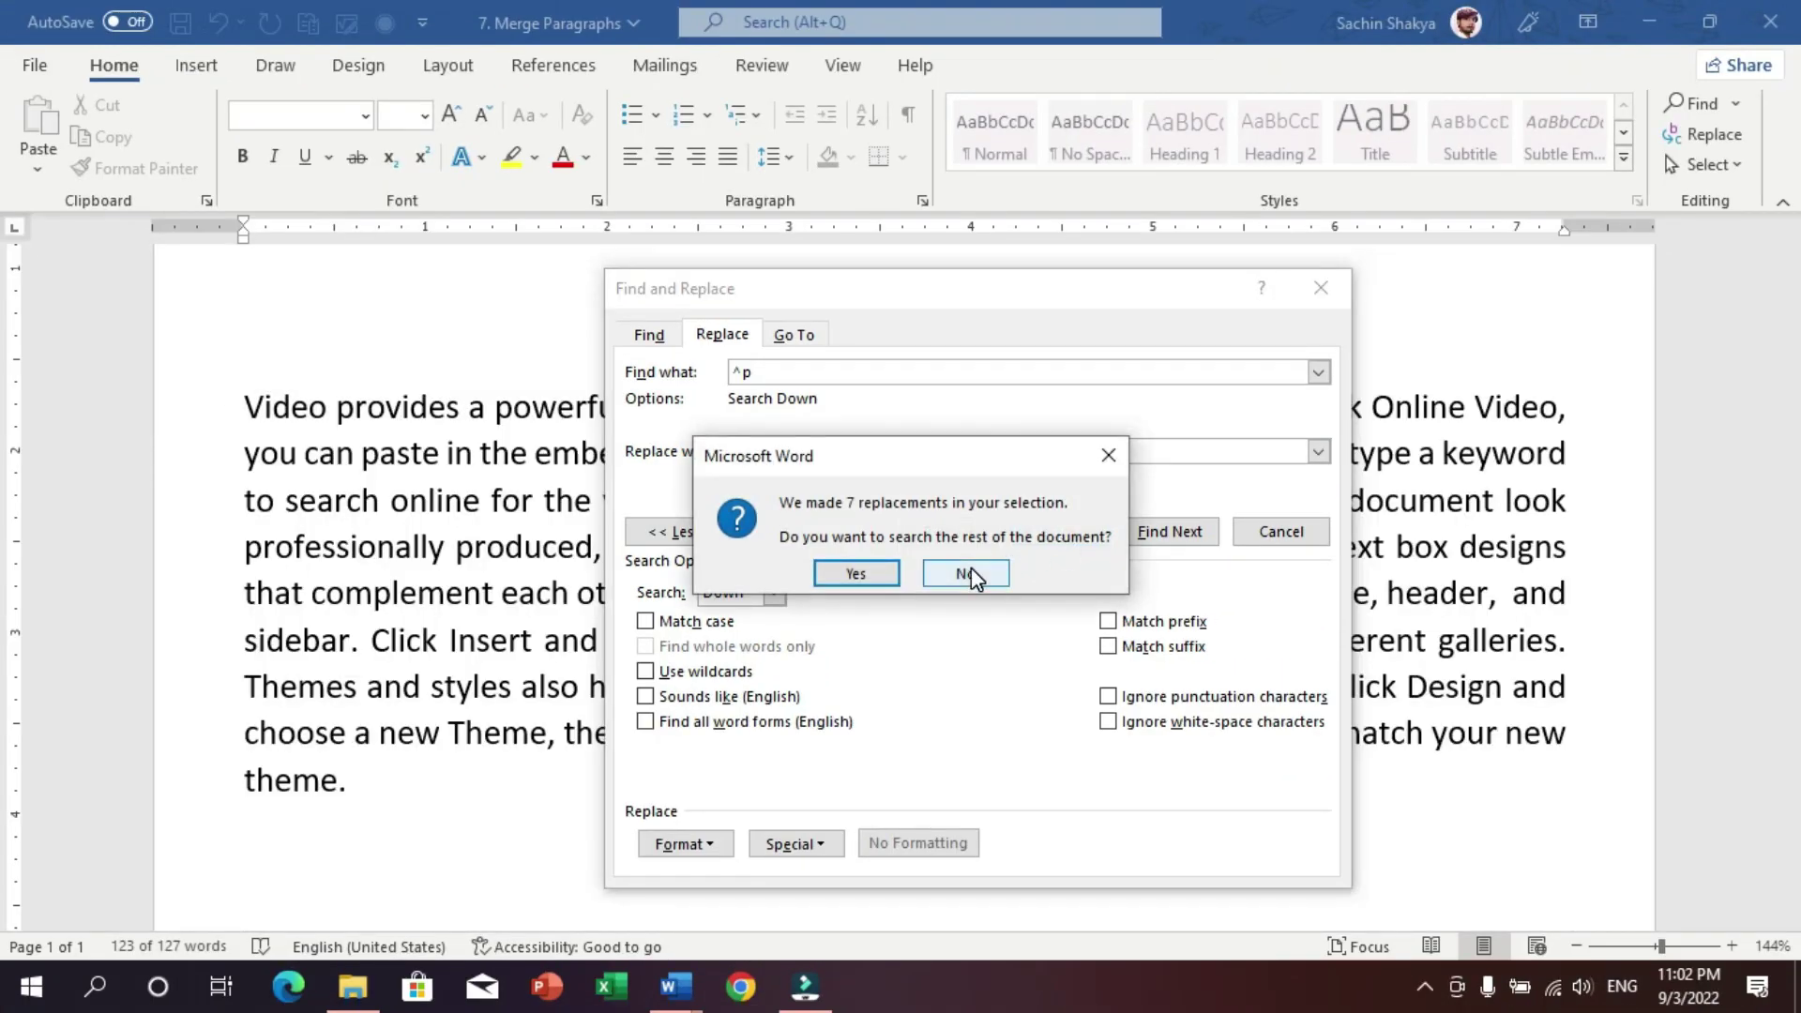
{"action": "left_click", "coordinate": [966, 574]}
{"action": "left_click", "coordinate": [1321, 288]}
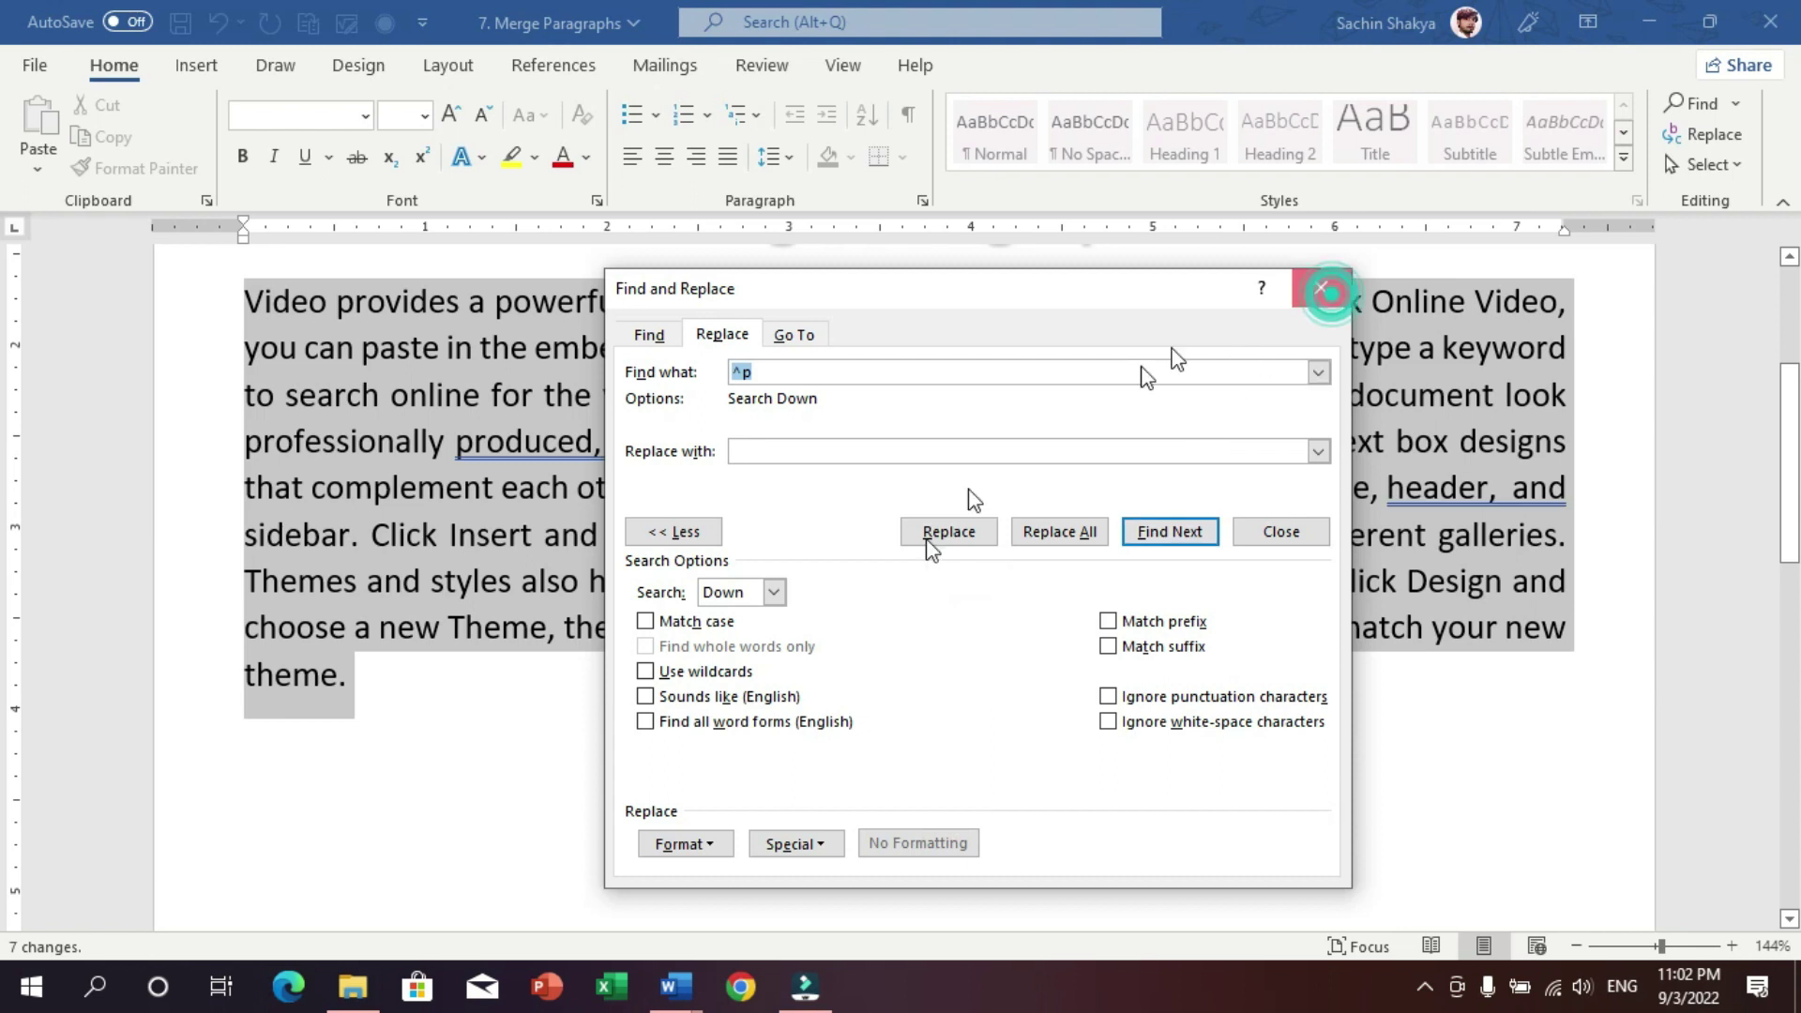
- Deselect the merged paragraph and place the insertion point after 'theme.'
{"action": "left_click", "coordinate": [853, 746]}
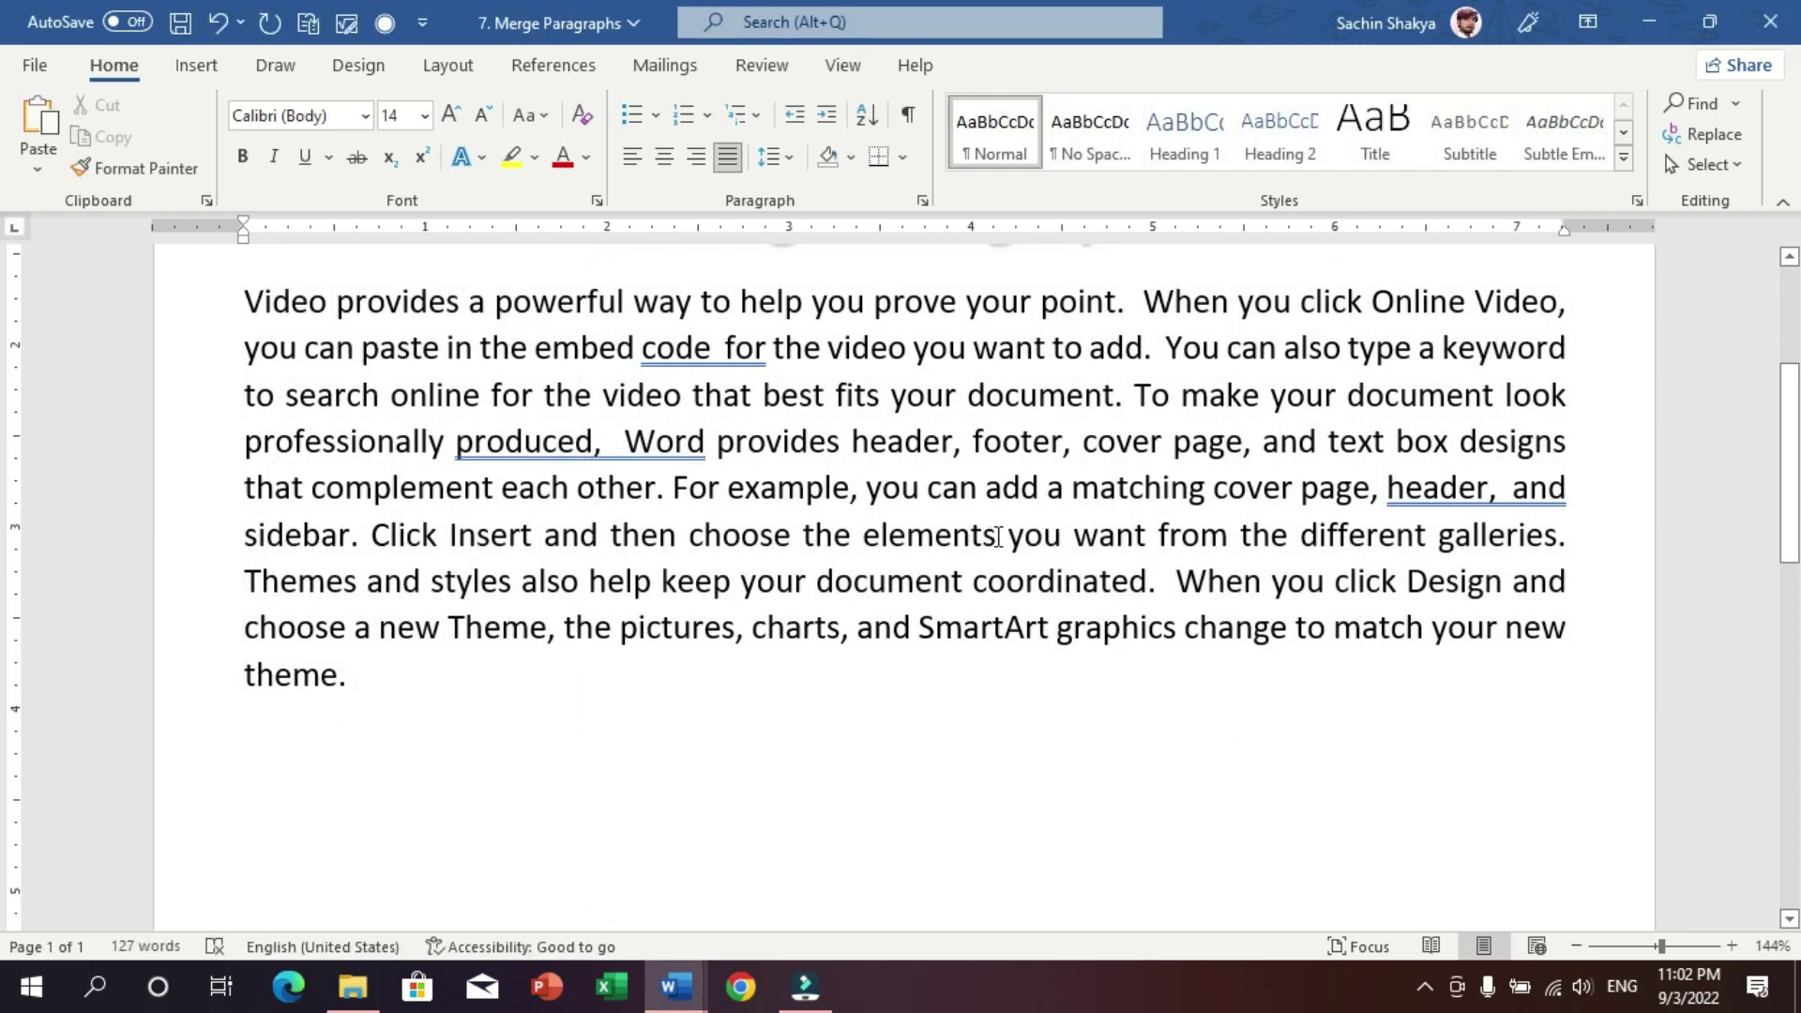
{"action": "scroll", "coordinate": [987, 536], "scroll_direction": "up", "scroll_amount": 1}
{"action": "left_click", "coordinate": [983, 508]}
{"action": "left_click", "coordinate": [802, 861]}
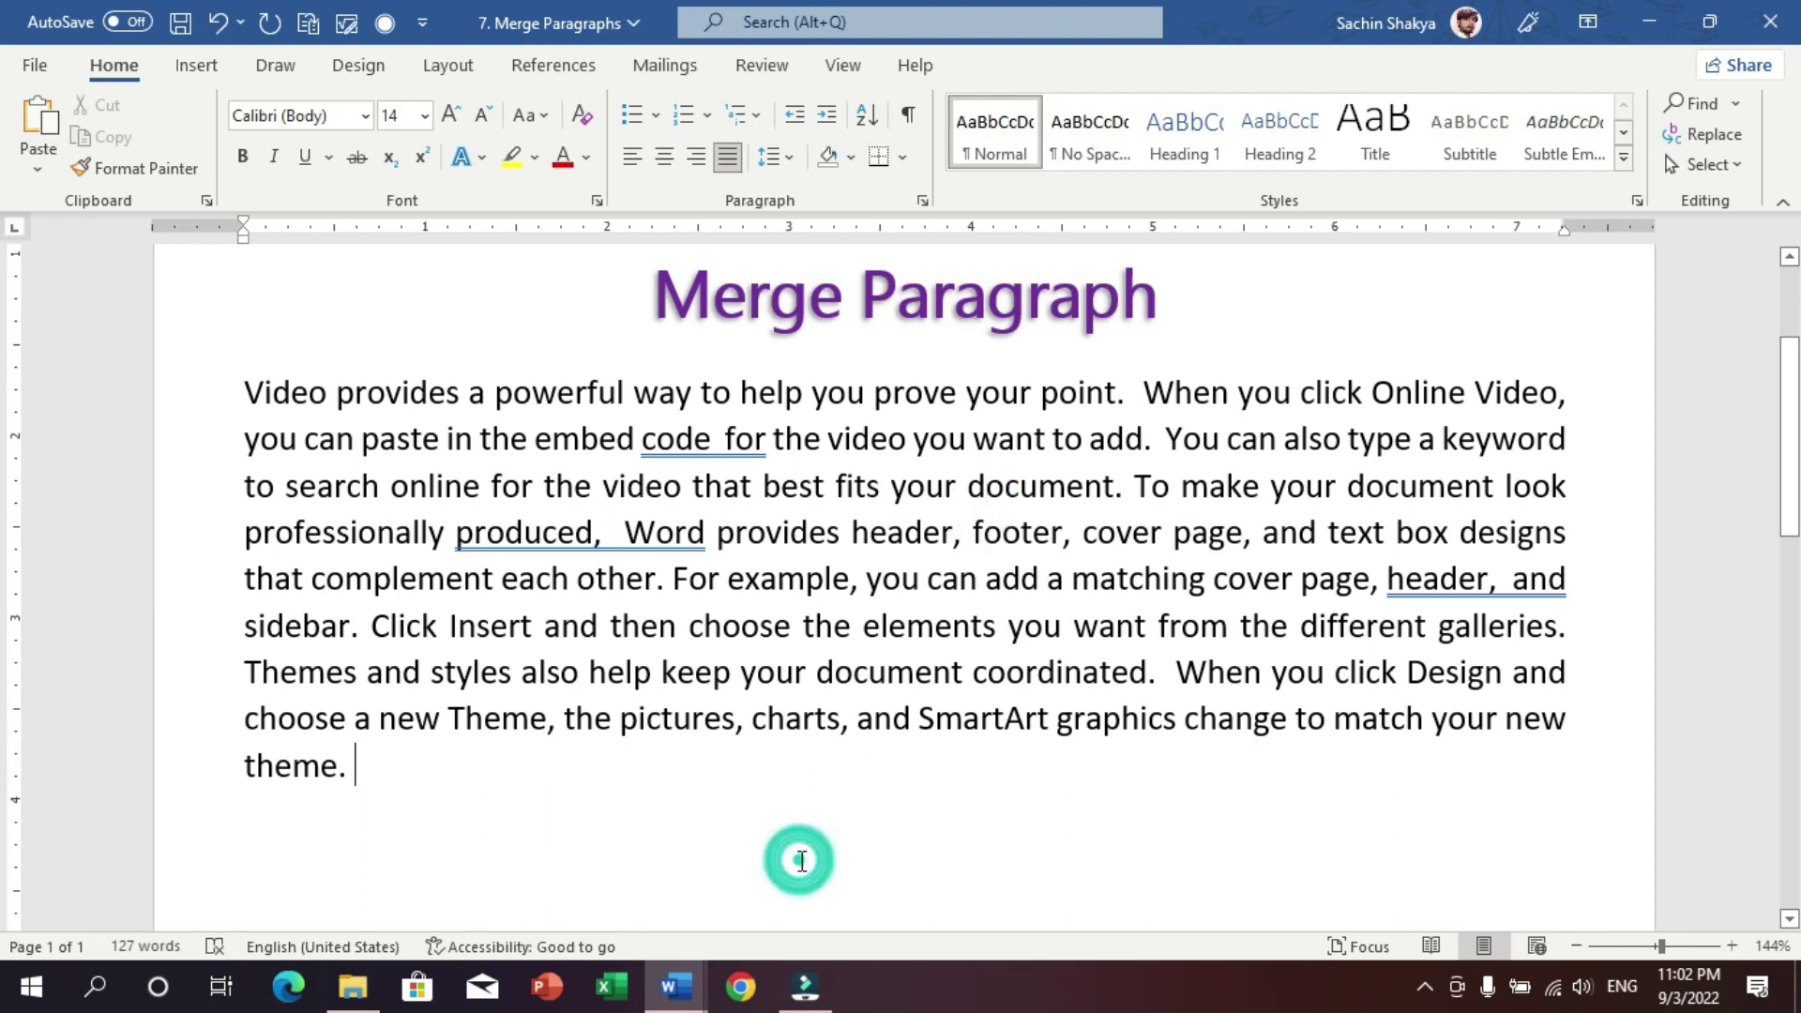
- On a new line add ₹ signs, making the third by converting code 20b9 with Alt+X
{"action": "key", "text": "Return"}
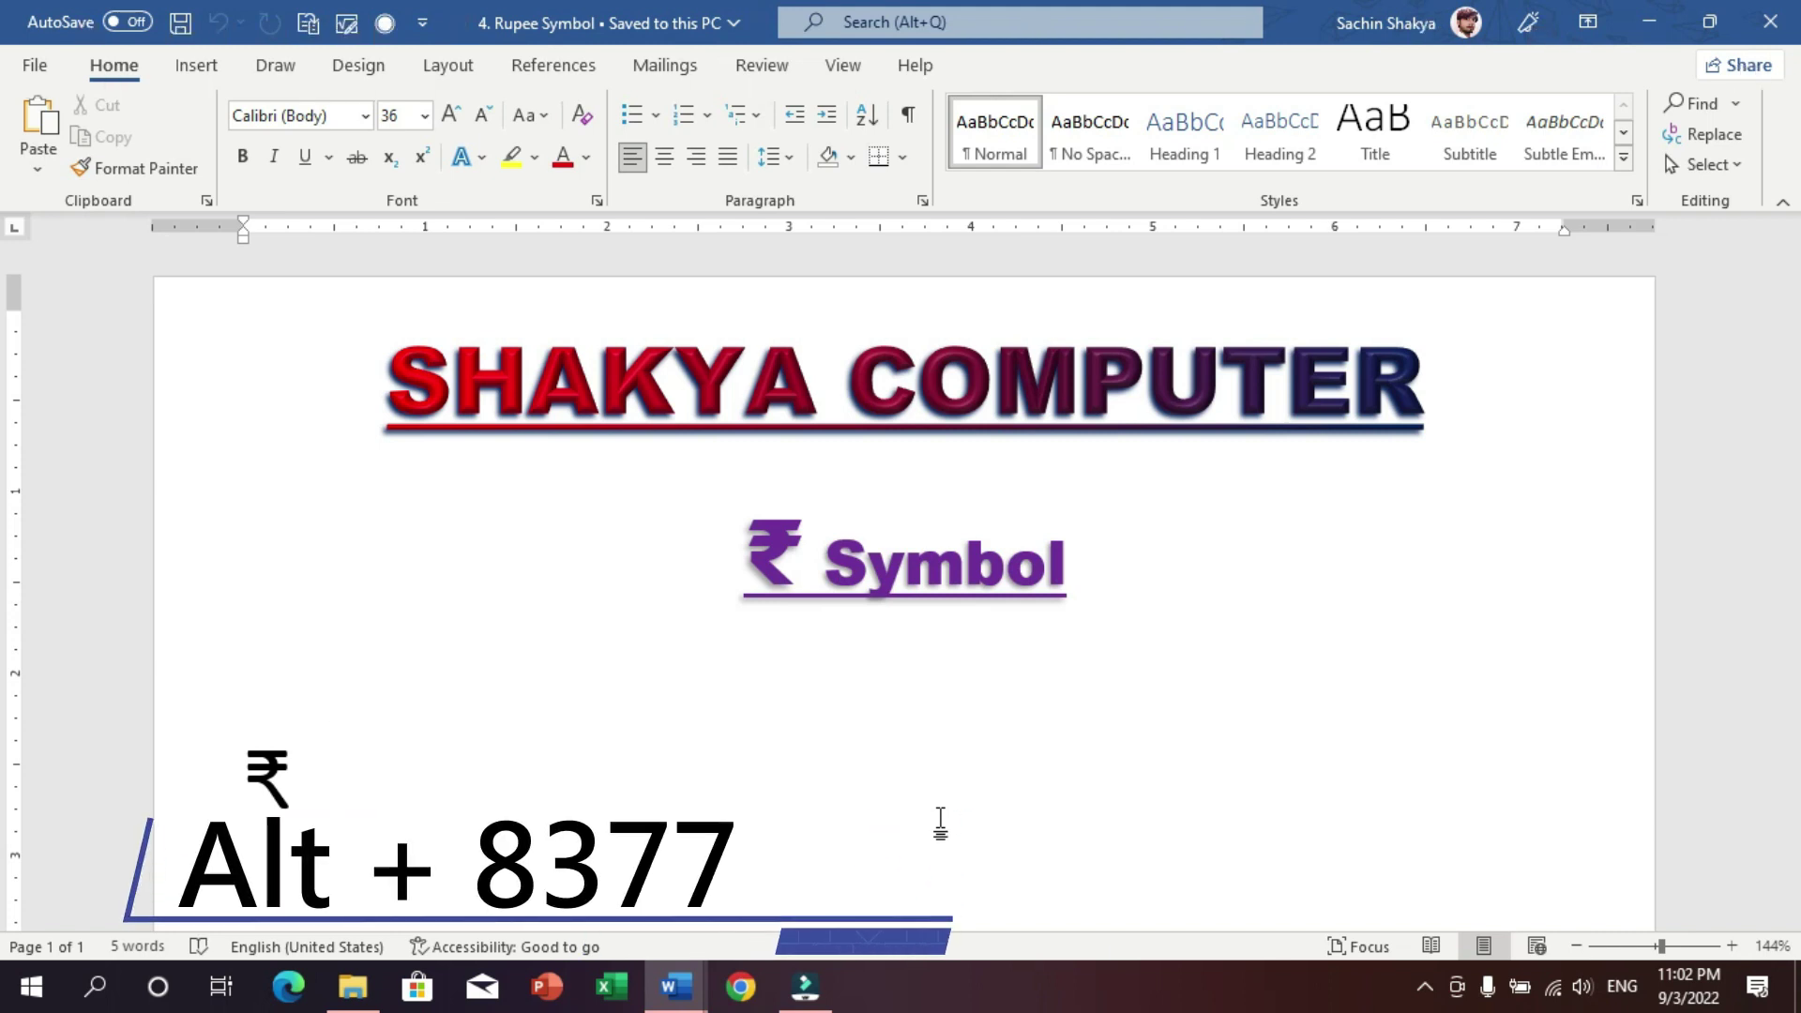
{"action": "type", "text": "₹"}
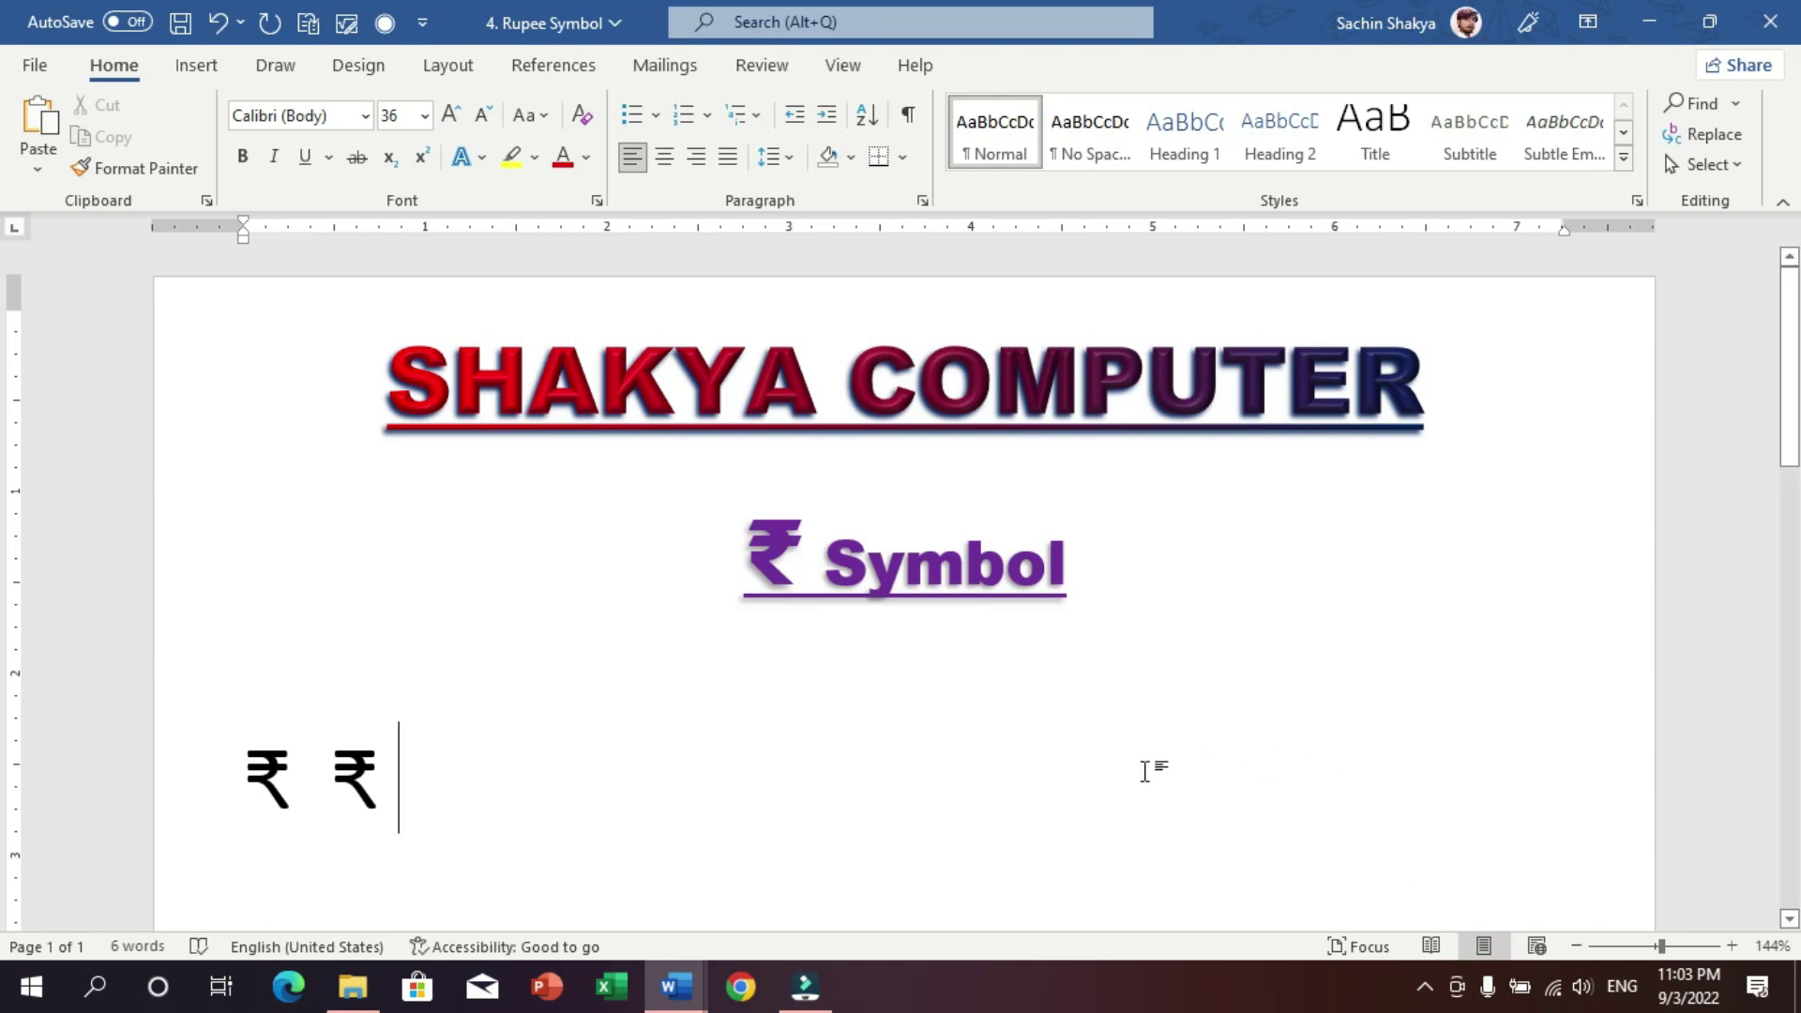
{"action": "type", "text": "20b9"}
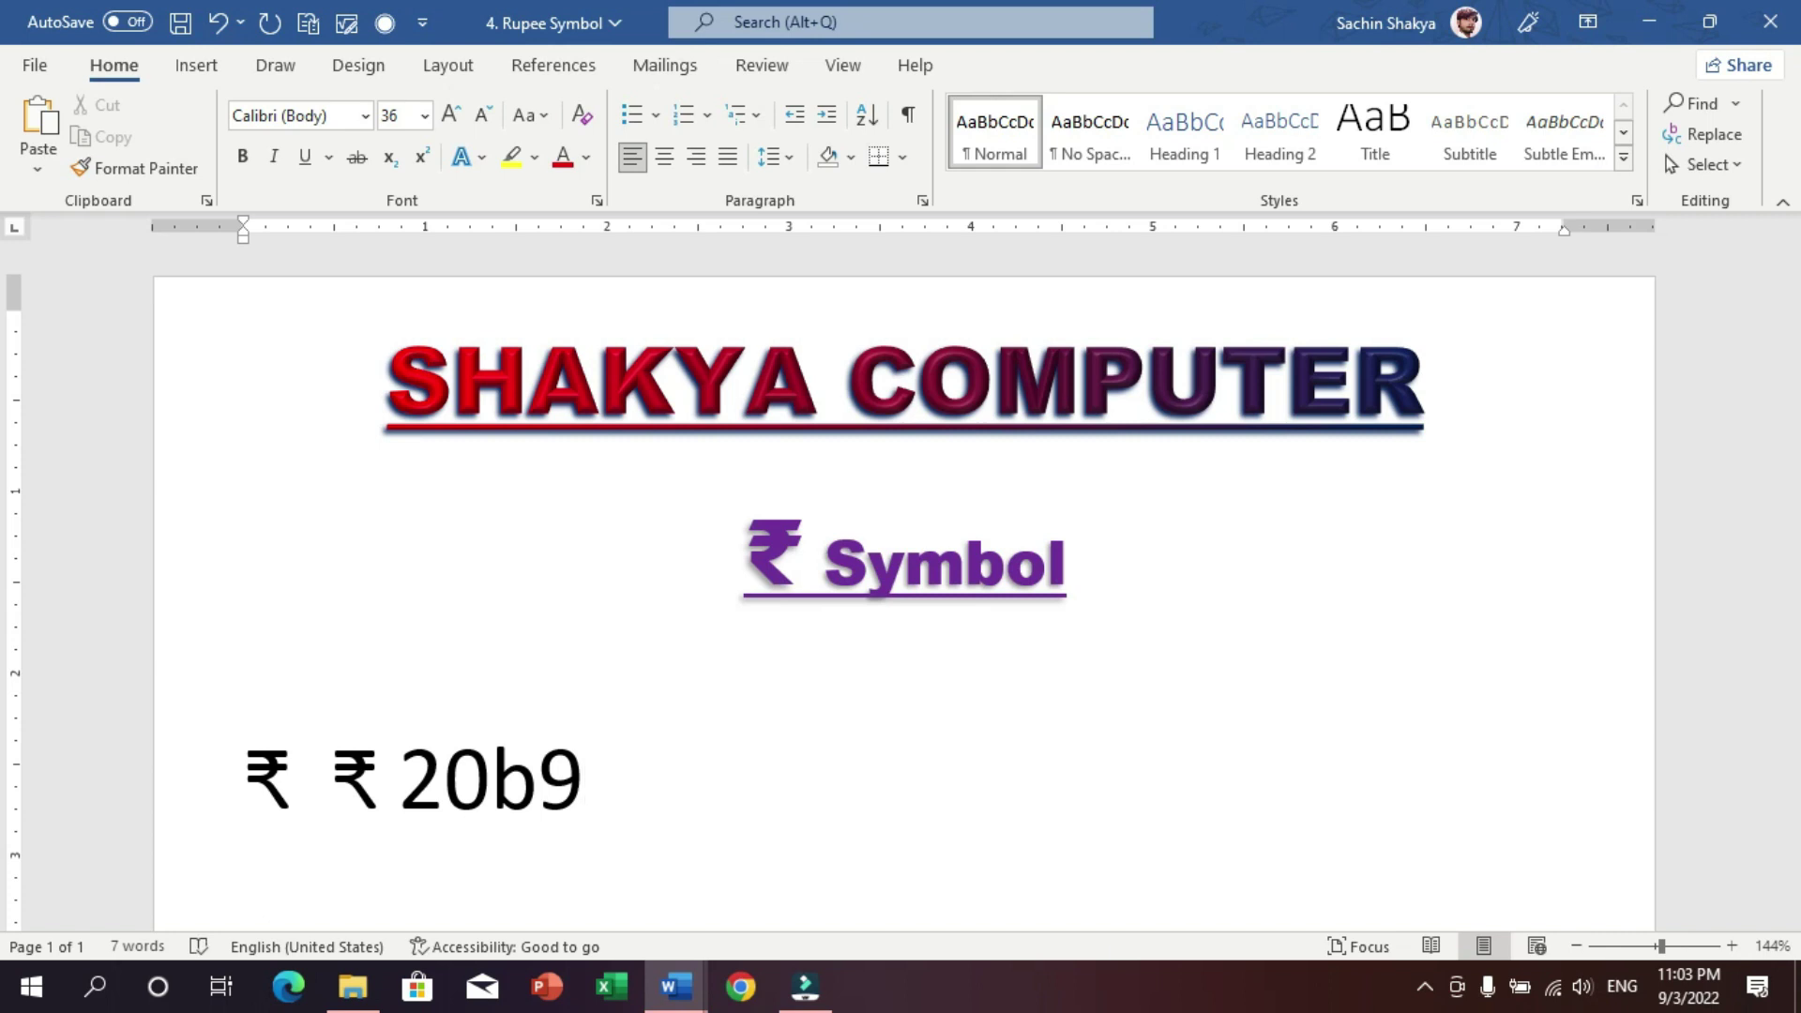
{"action": "key", "text": "alt+x"}
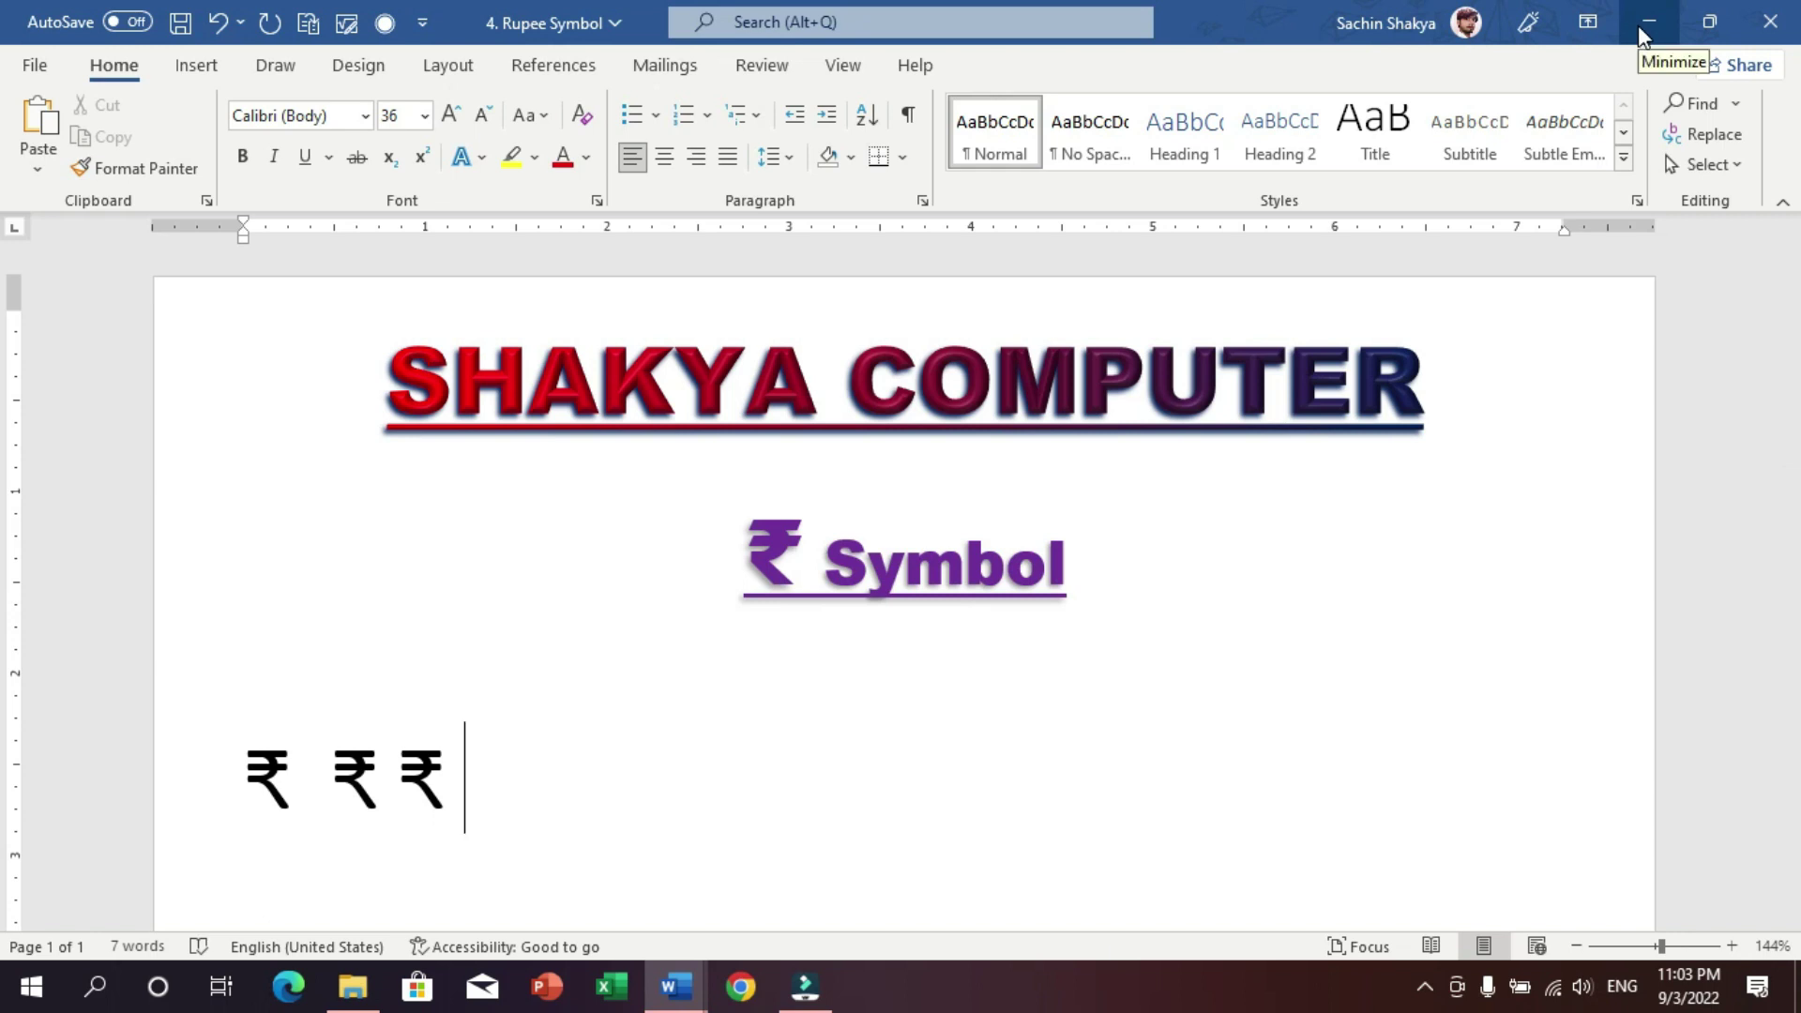
- Minimise both Word windows and File Explorer, then search Windows for 'setting'
{"action": "left_click", "coordinate": [991, 852]}
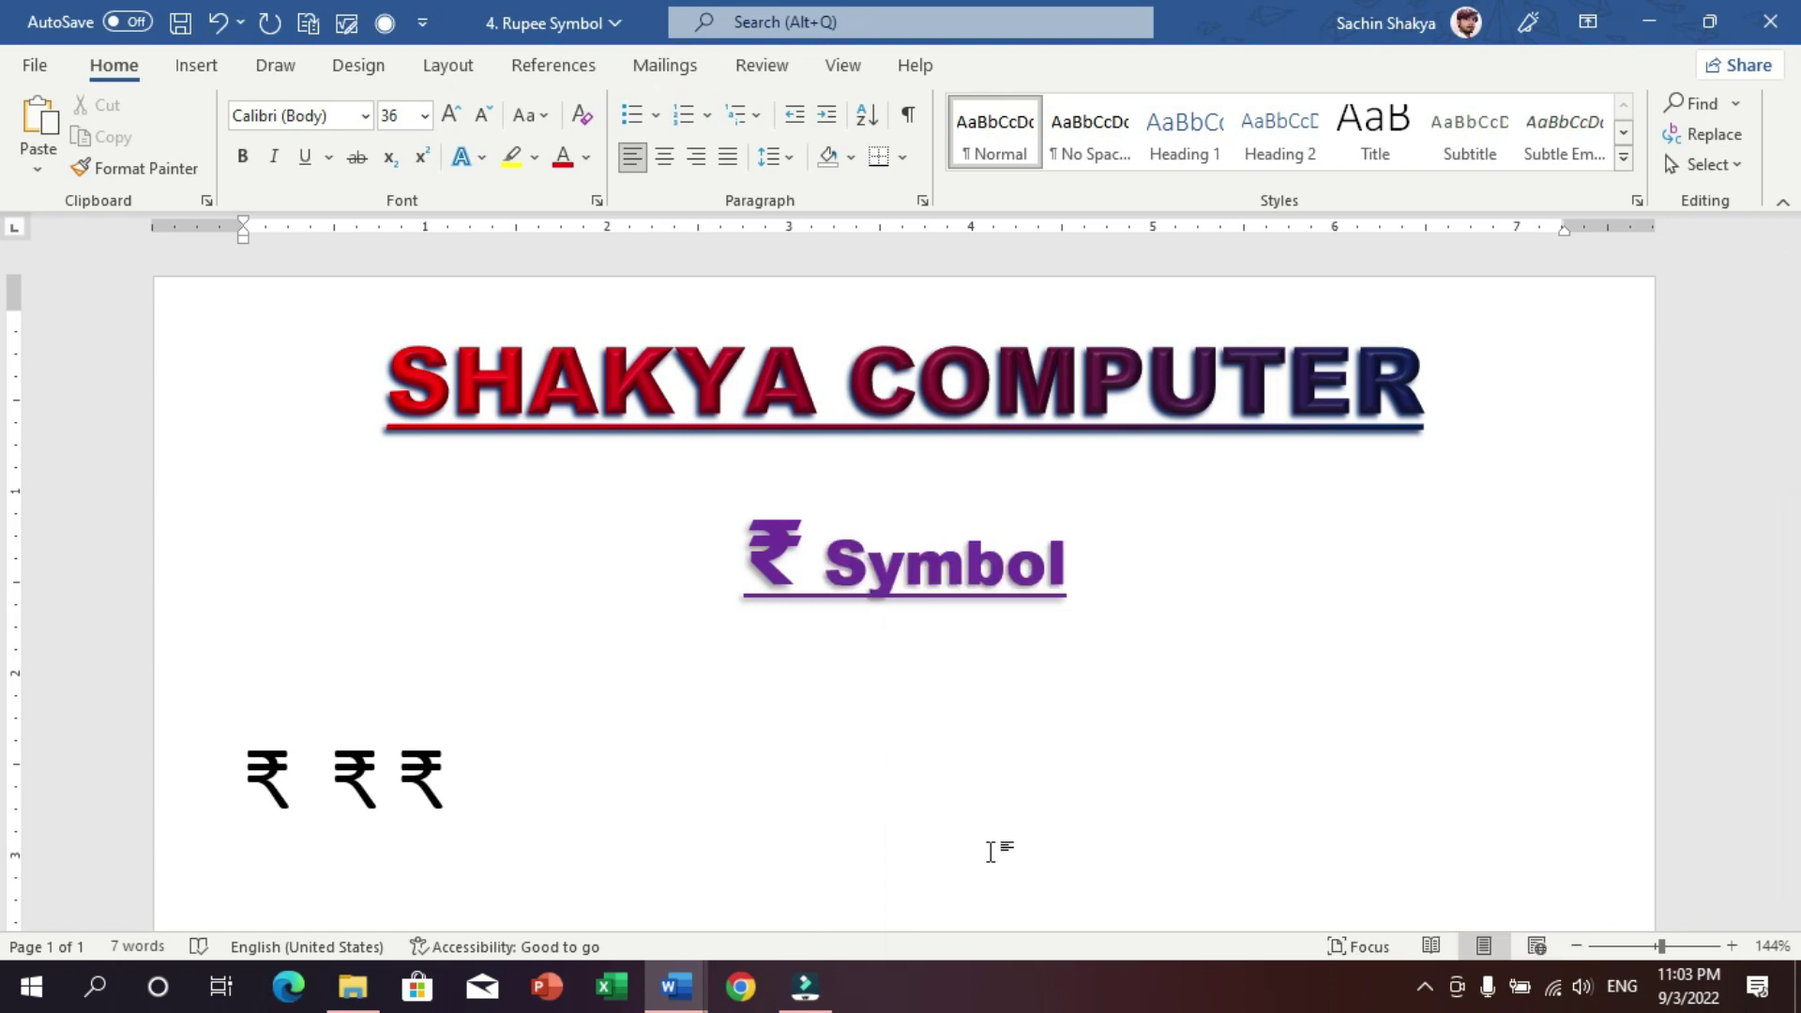
{"action": "left_click", "coordinate": [1647, 31]}
{"action": "left_click", "coordinate": [1647, 26]}
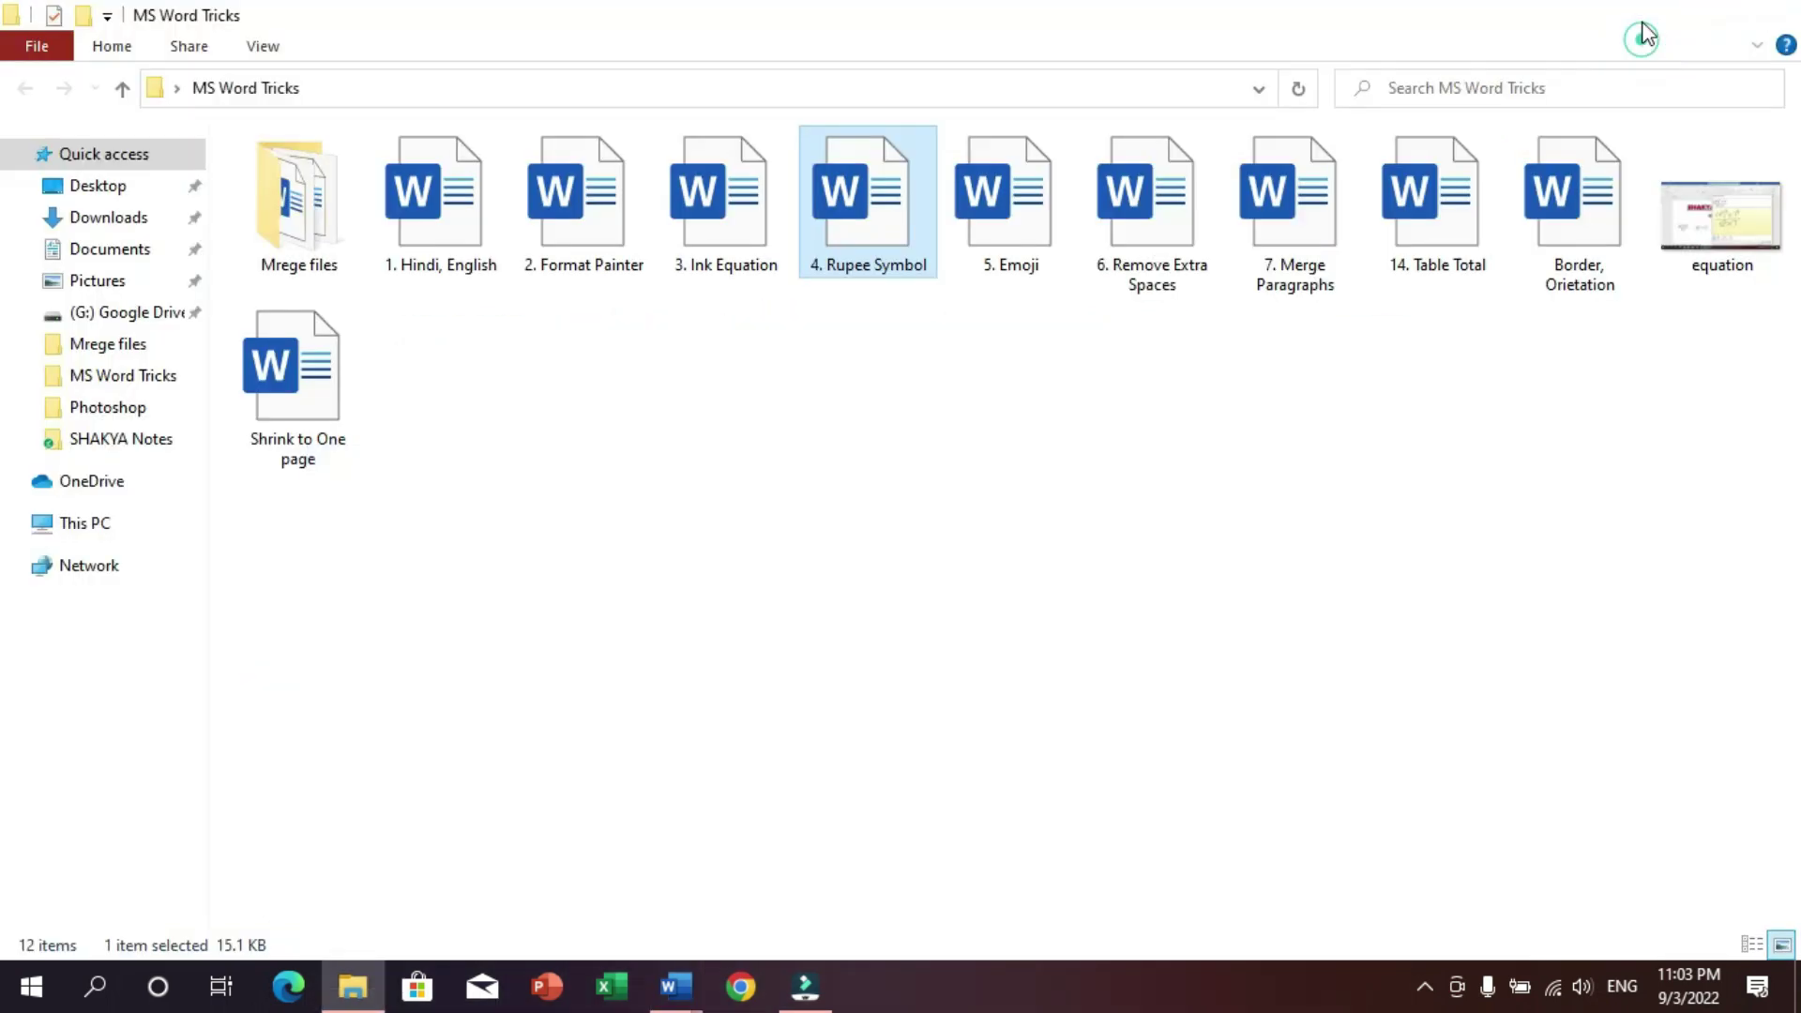
{"action": "left_click", "coordinate": [1651, 11]}
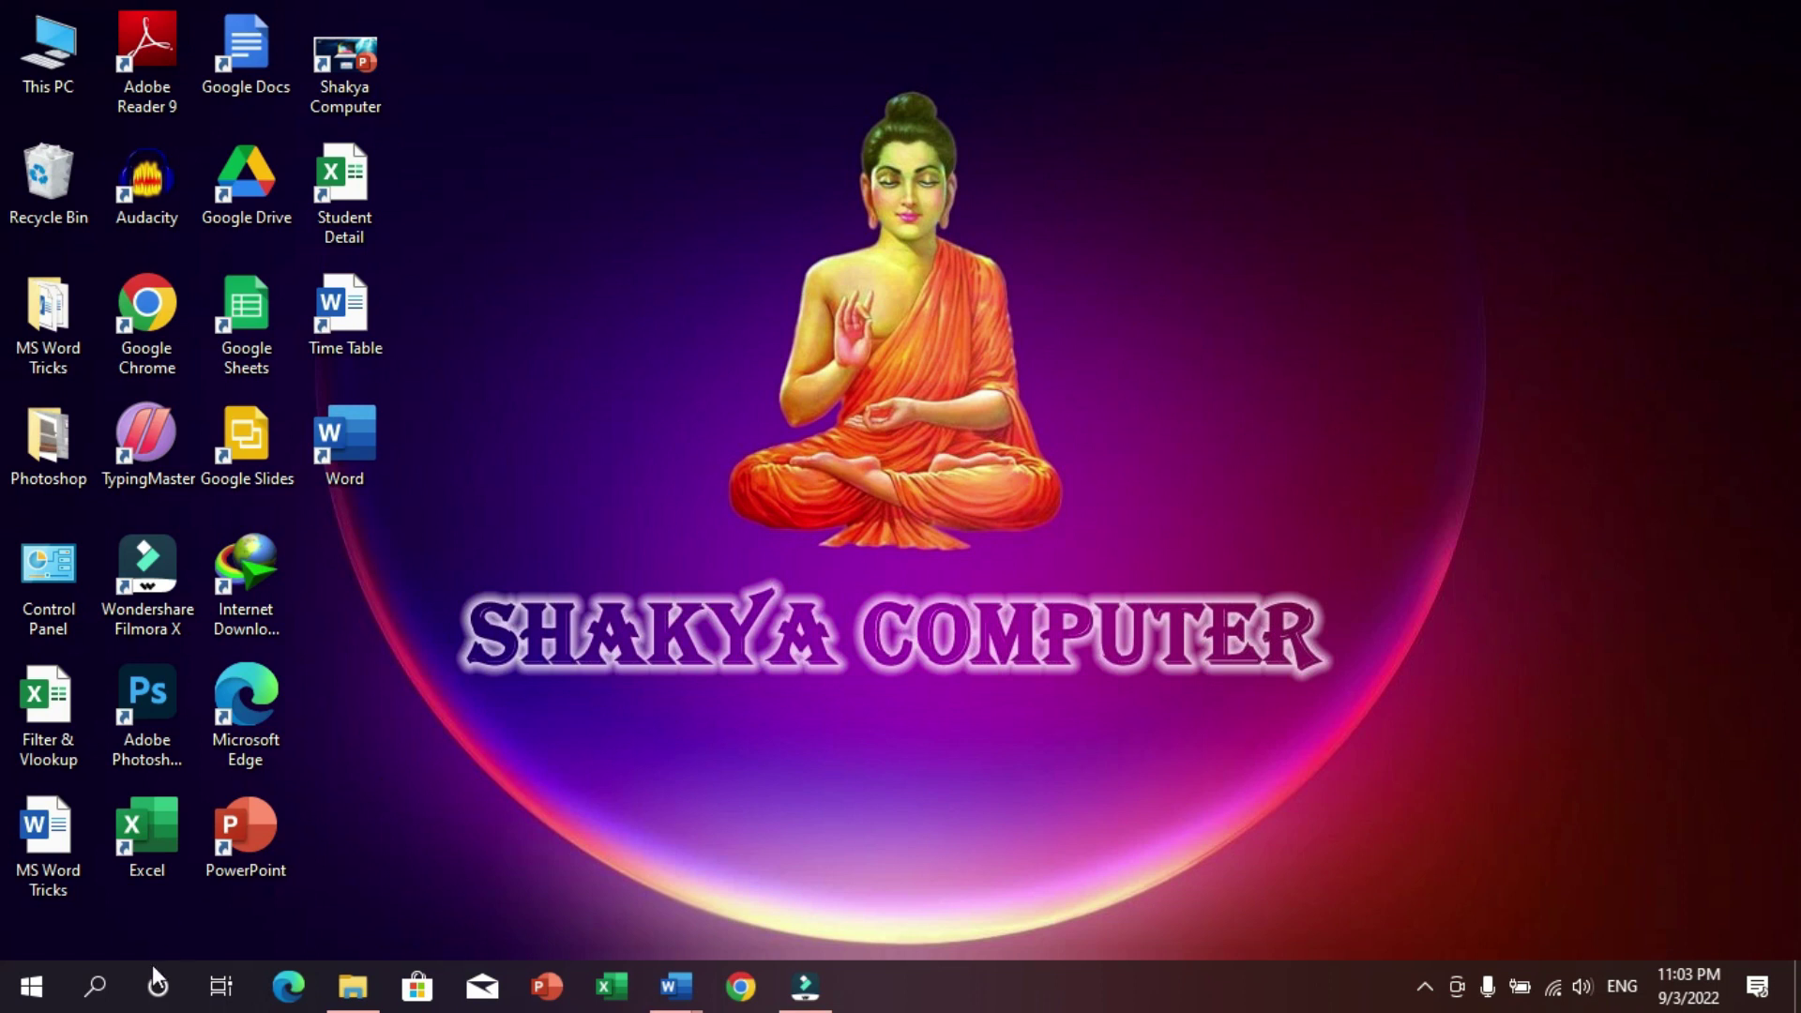
{"action": "key", "text": "super+s"}
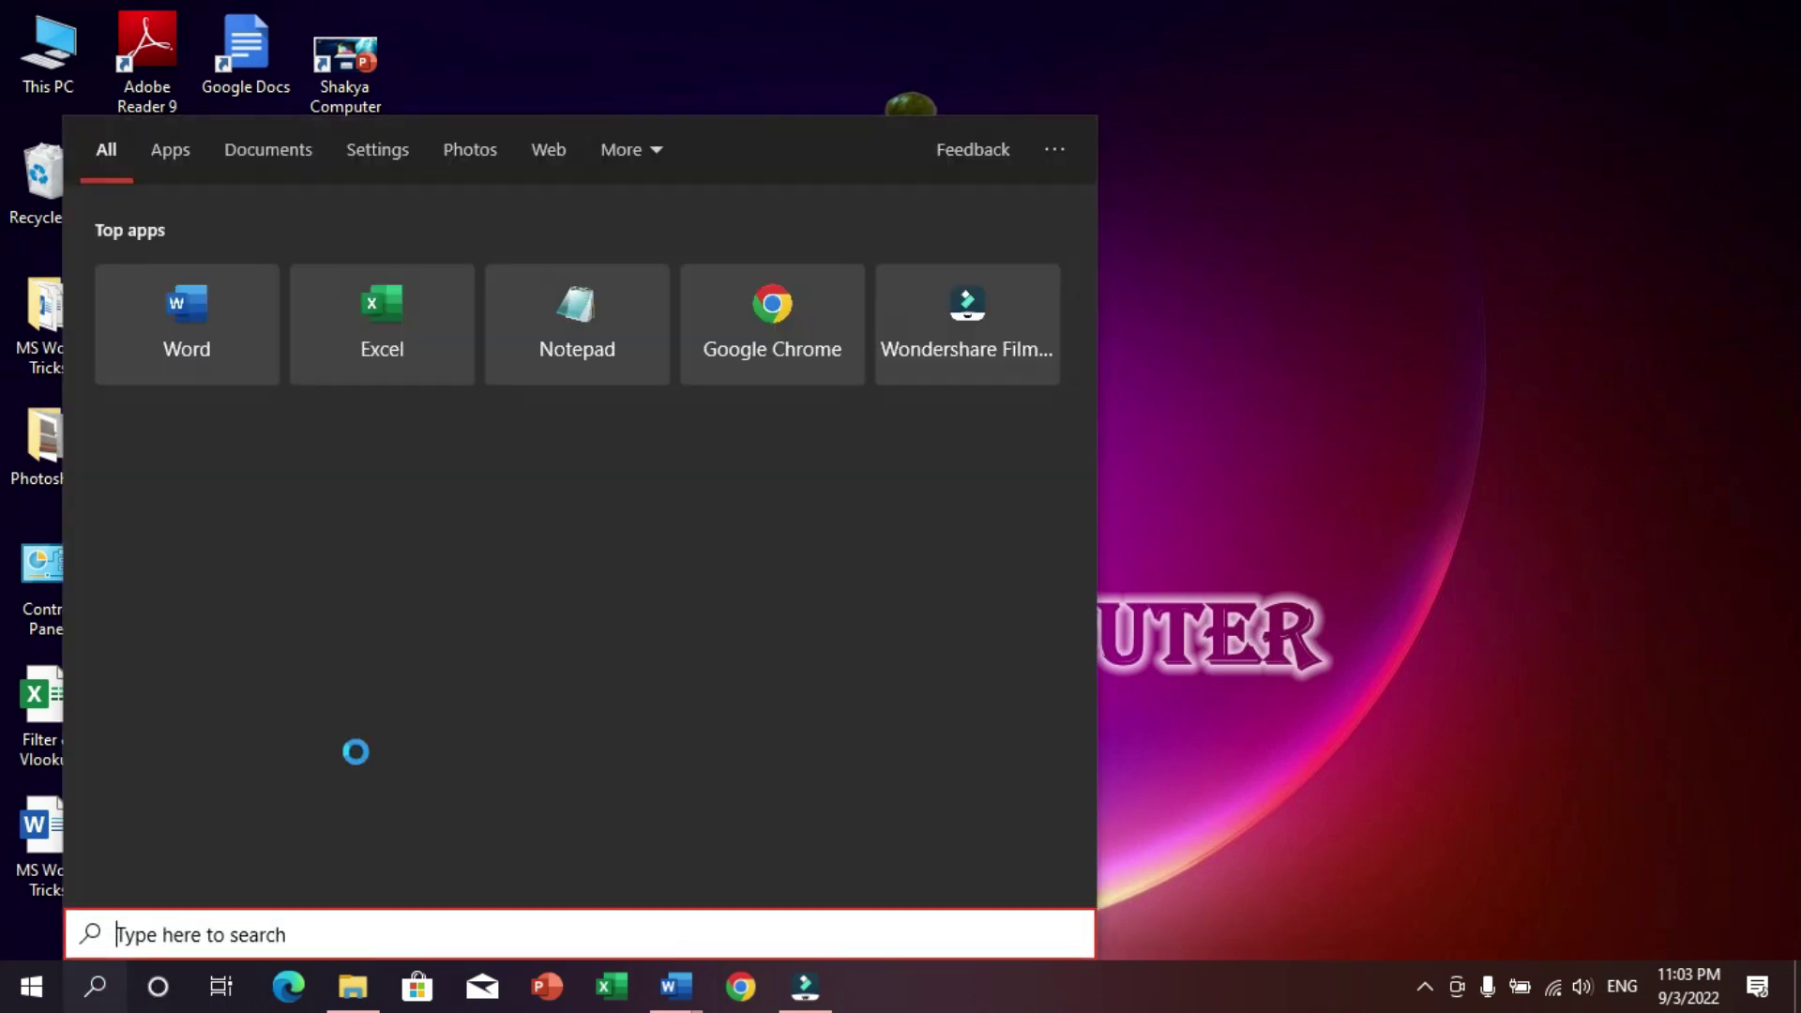
{"action": "type", "text": "setting"}
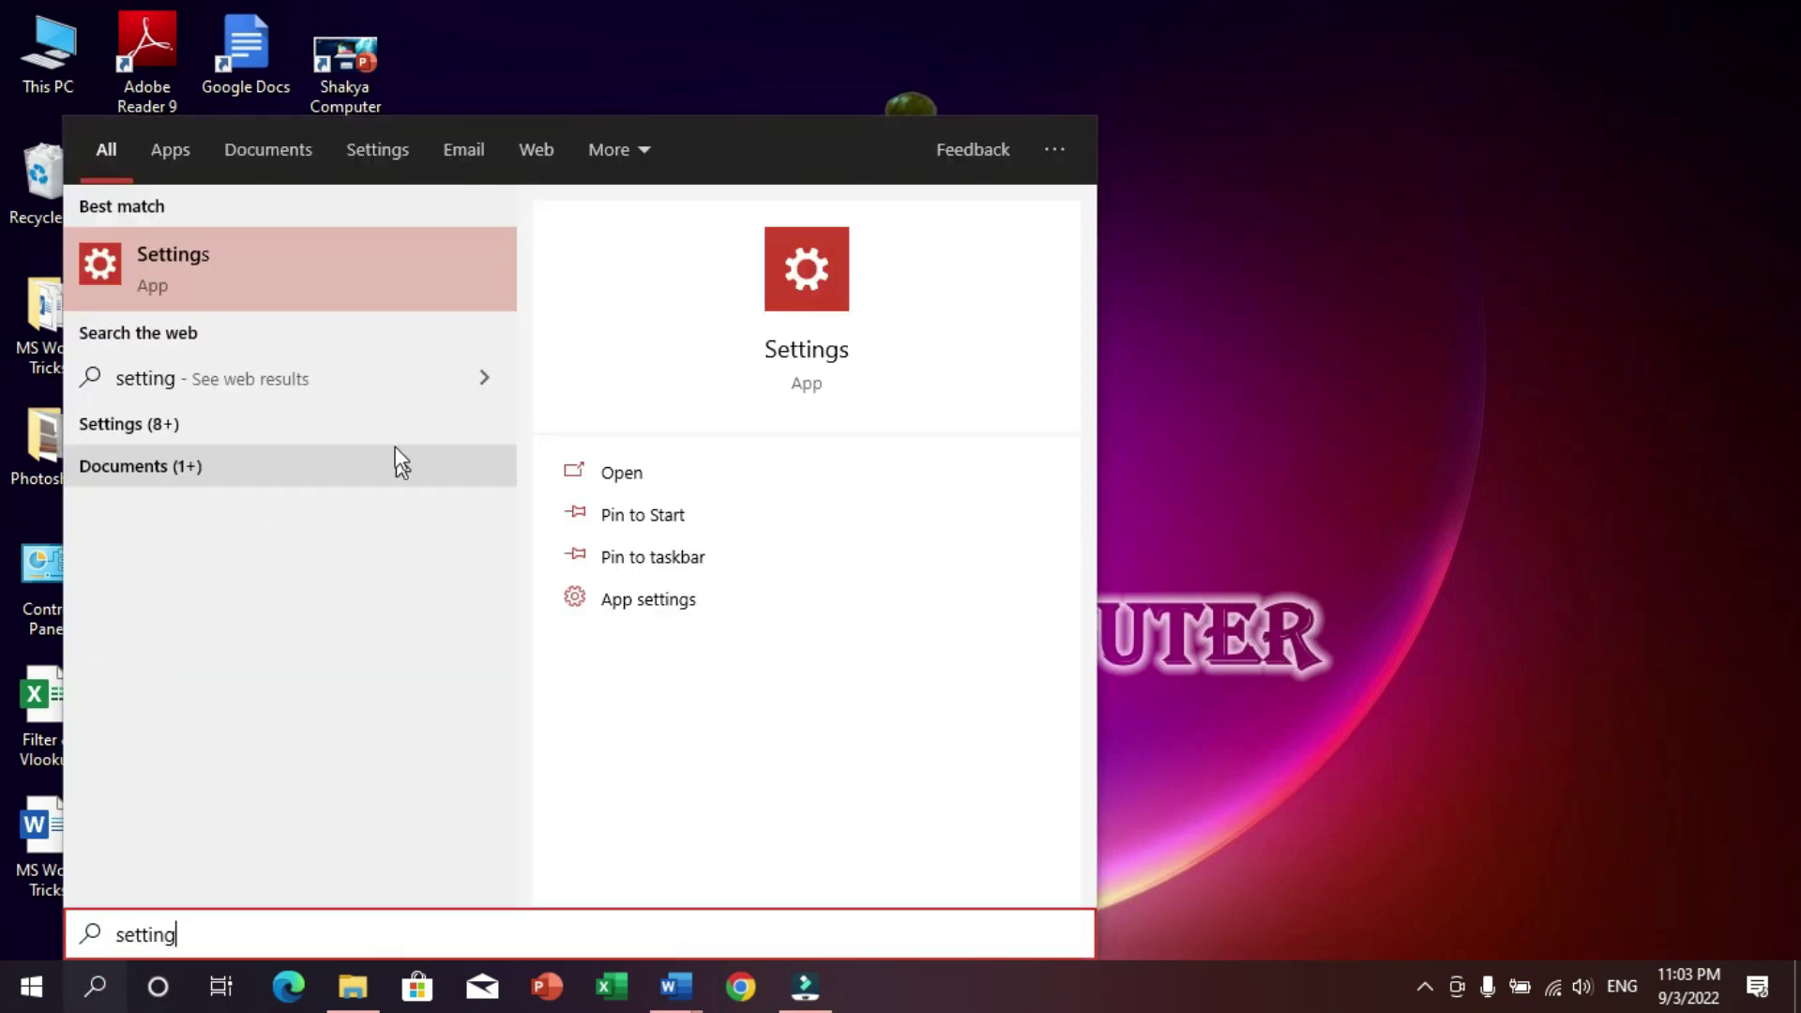
- In Settings > Time & Language > Language, remove English (India) from preferred languages
{"action": "left_click", "coordinate": [295, 304]}
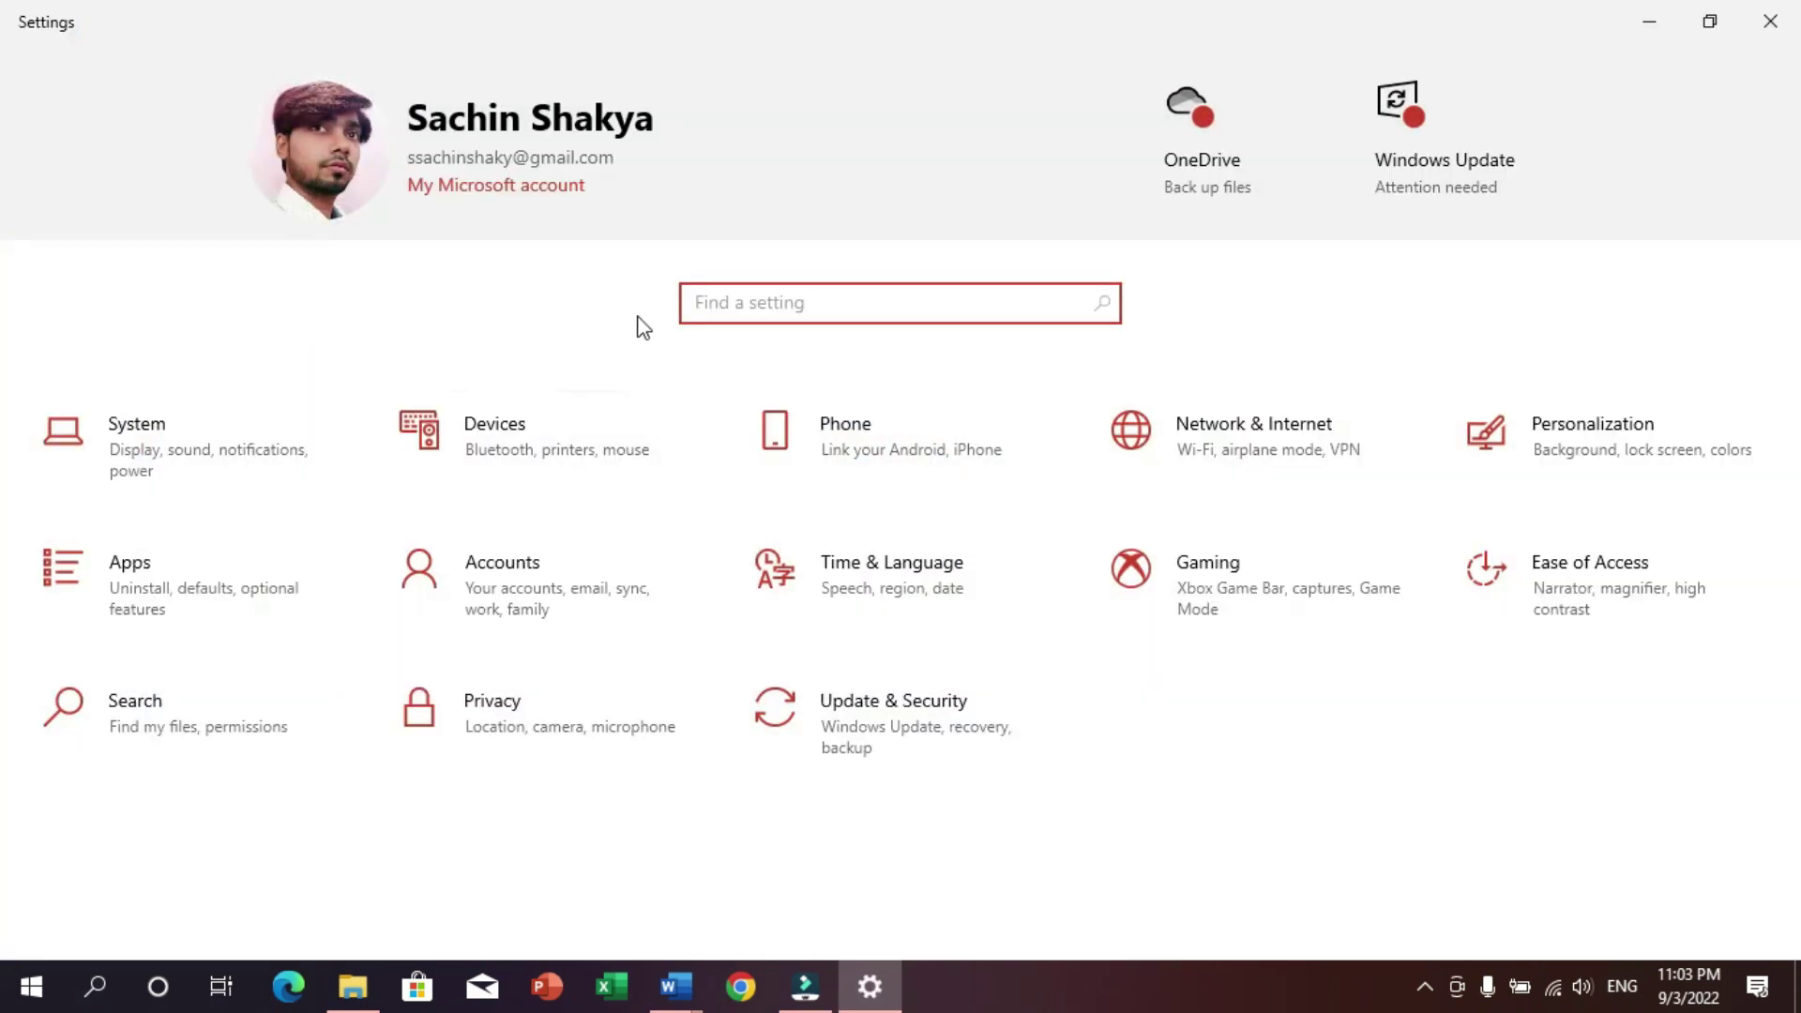
{"action": "left_click", "coordinate": [894, 585]}
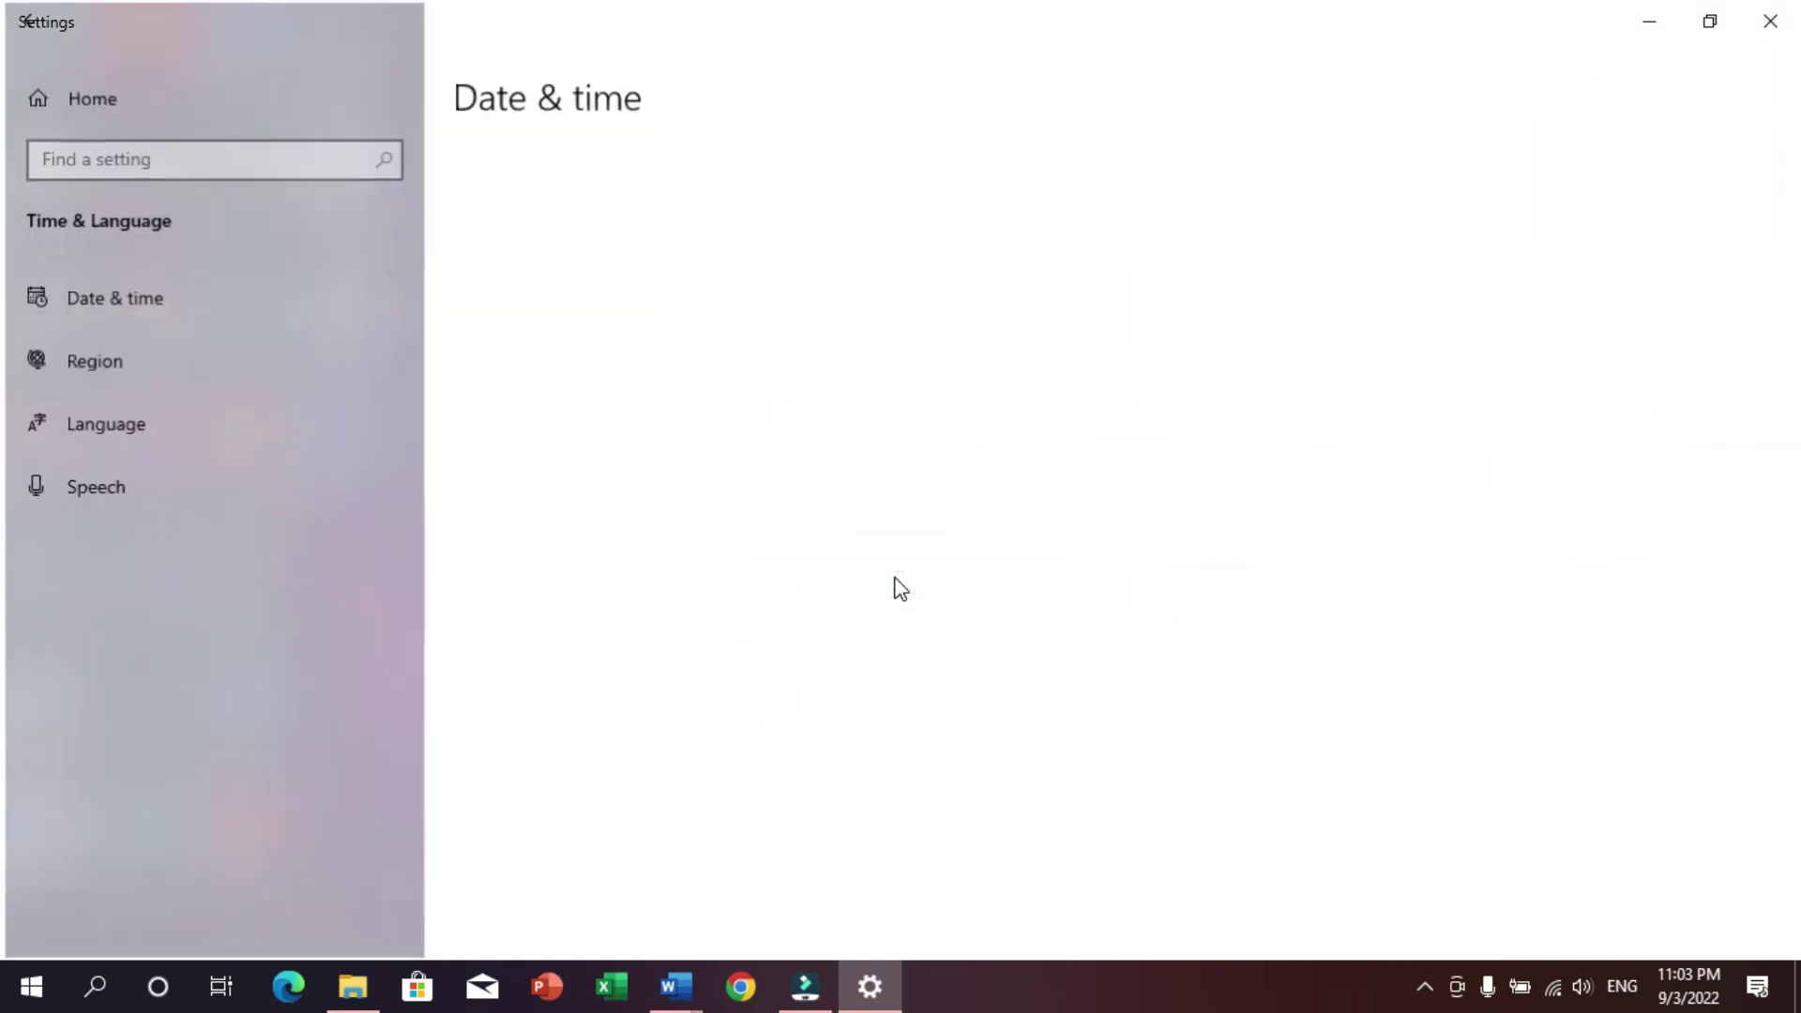
{"action": "left_click", "coordinate": [138, 427]}
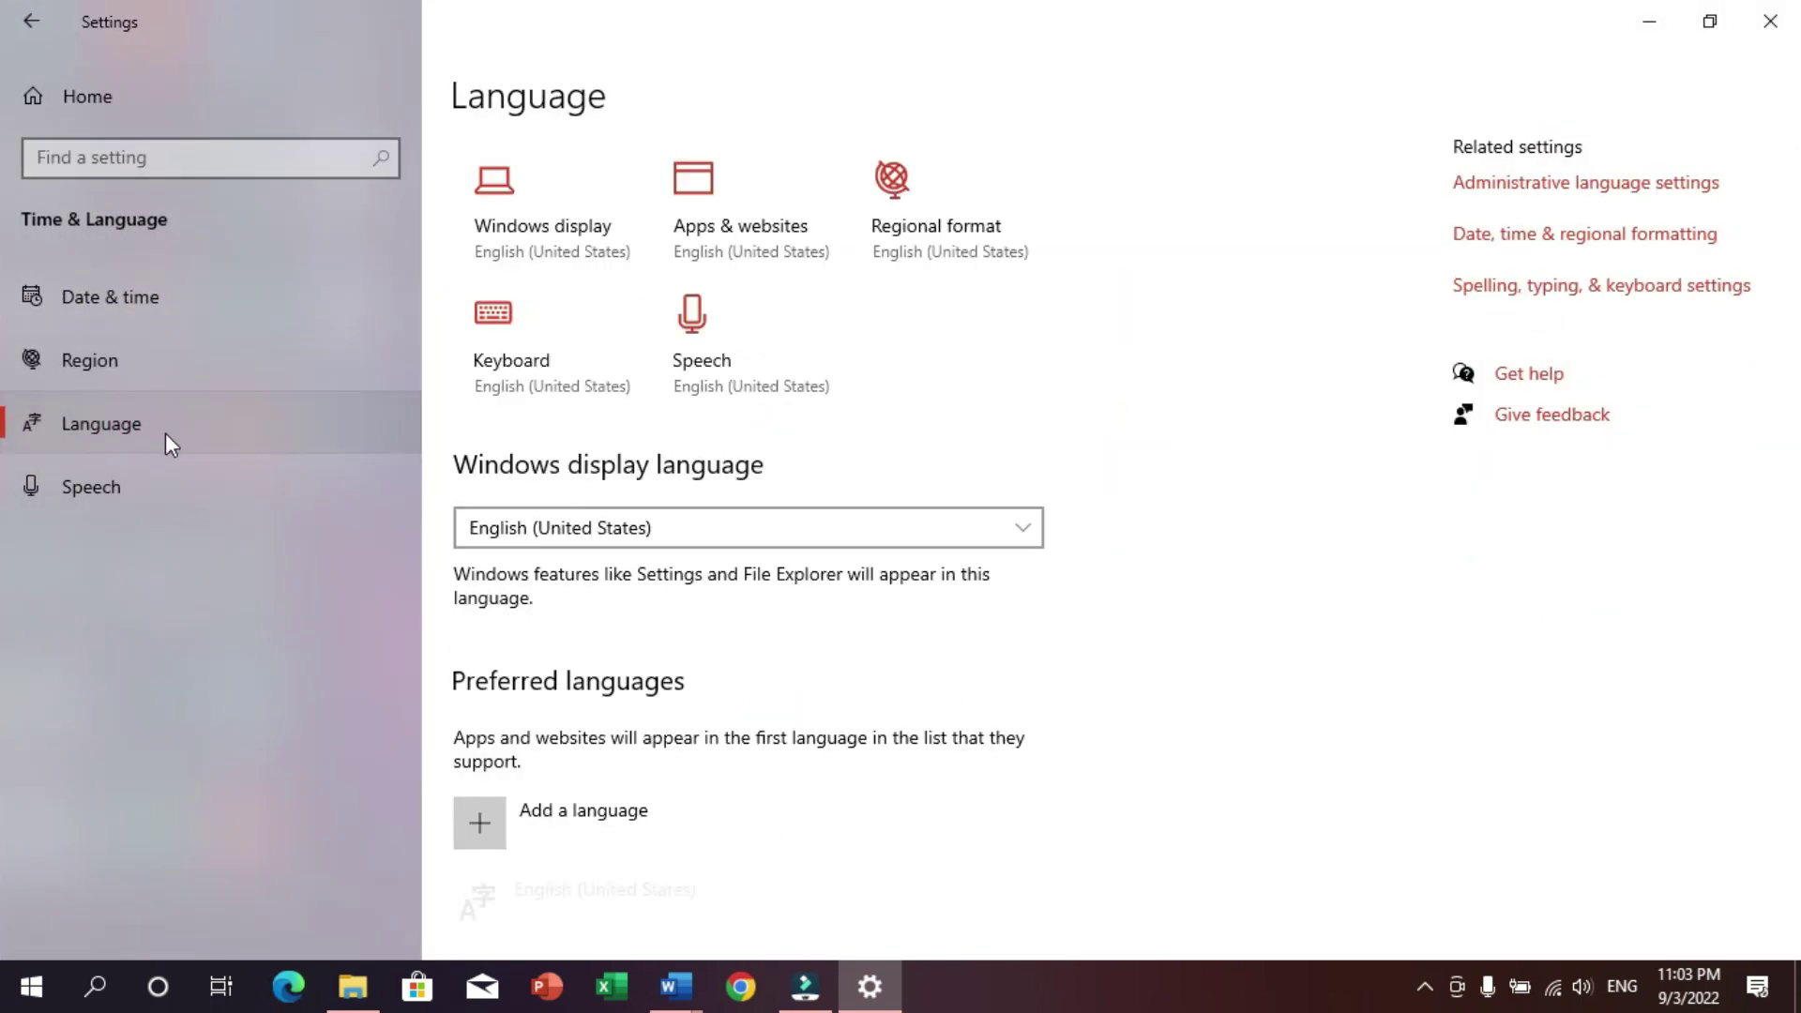
{"action": "scroll", "coordinate": [659, 471], "scroll_direction": "down", "scroll_amount": 2}
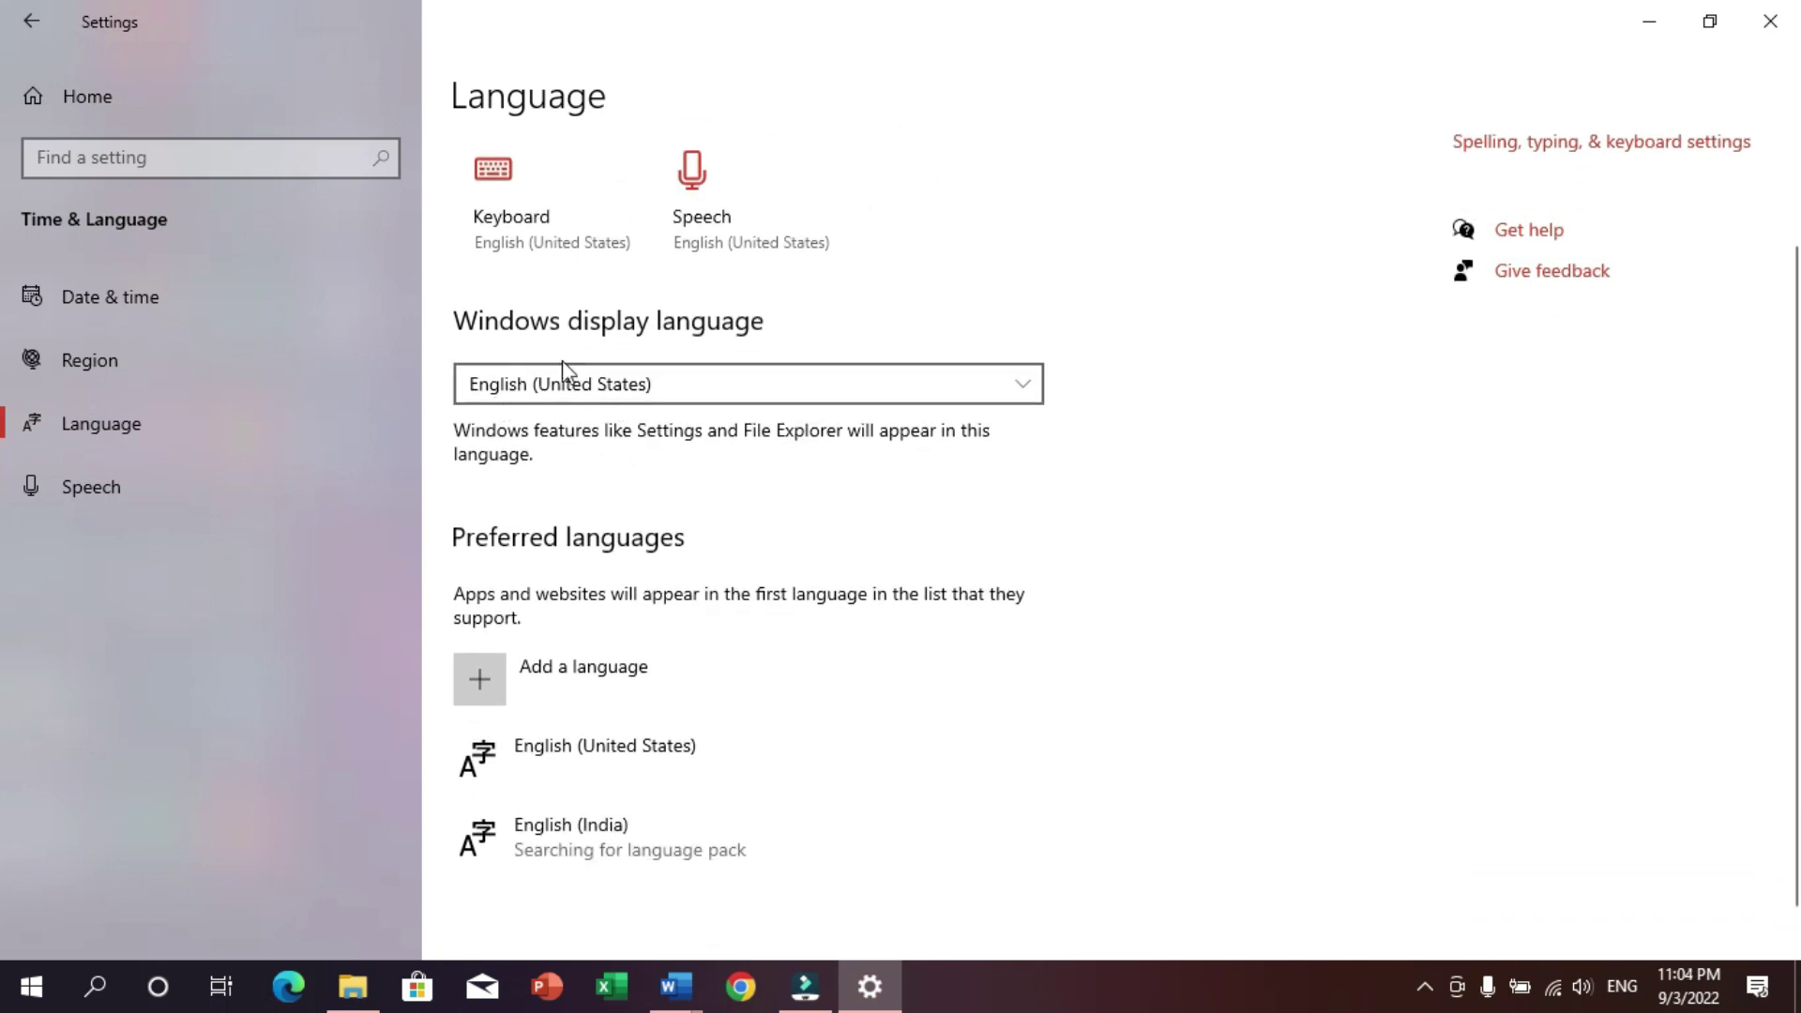
{"action": "scroll", "coordinate": [596, 563], "scroll_direction": "down", "scroll_amount": 1}
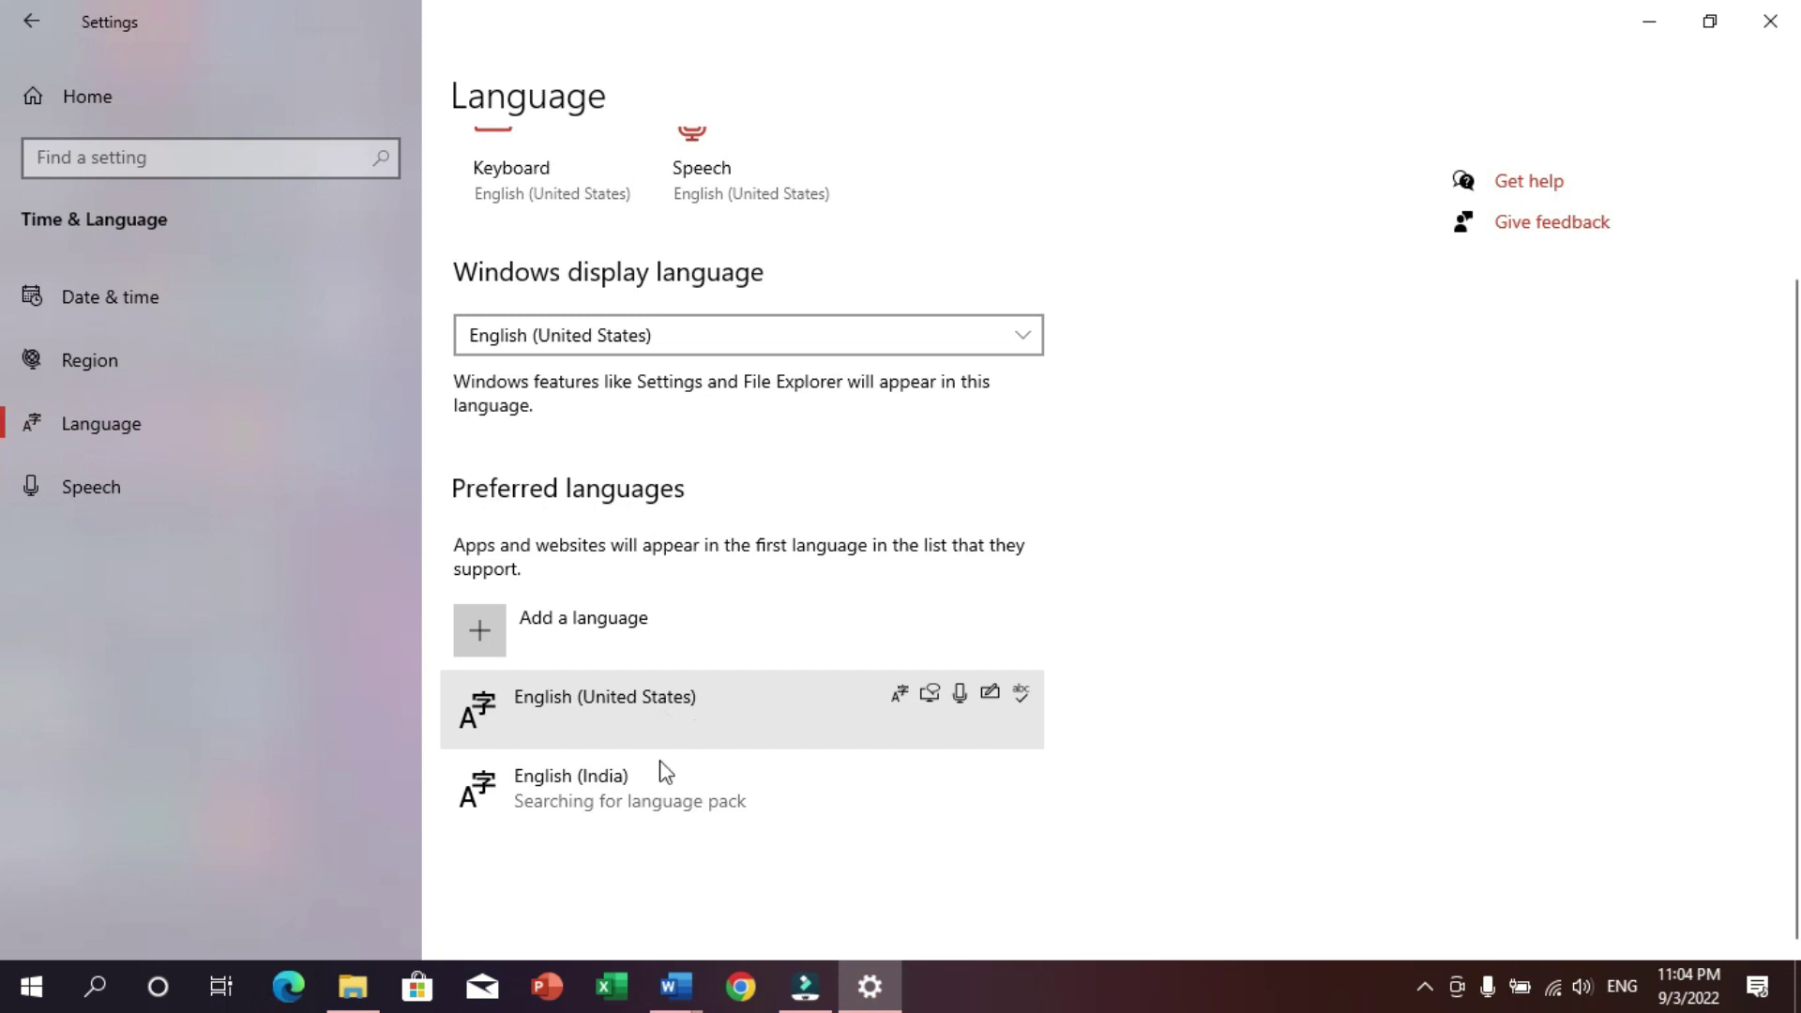
{"action": "left_click", "coordinate": [715, 779]}
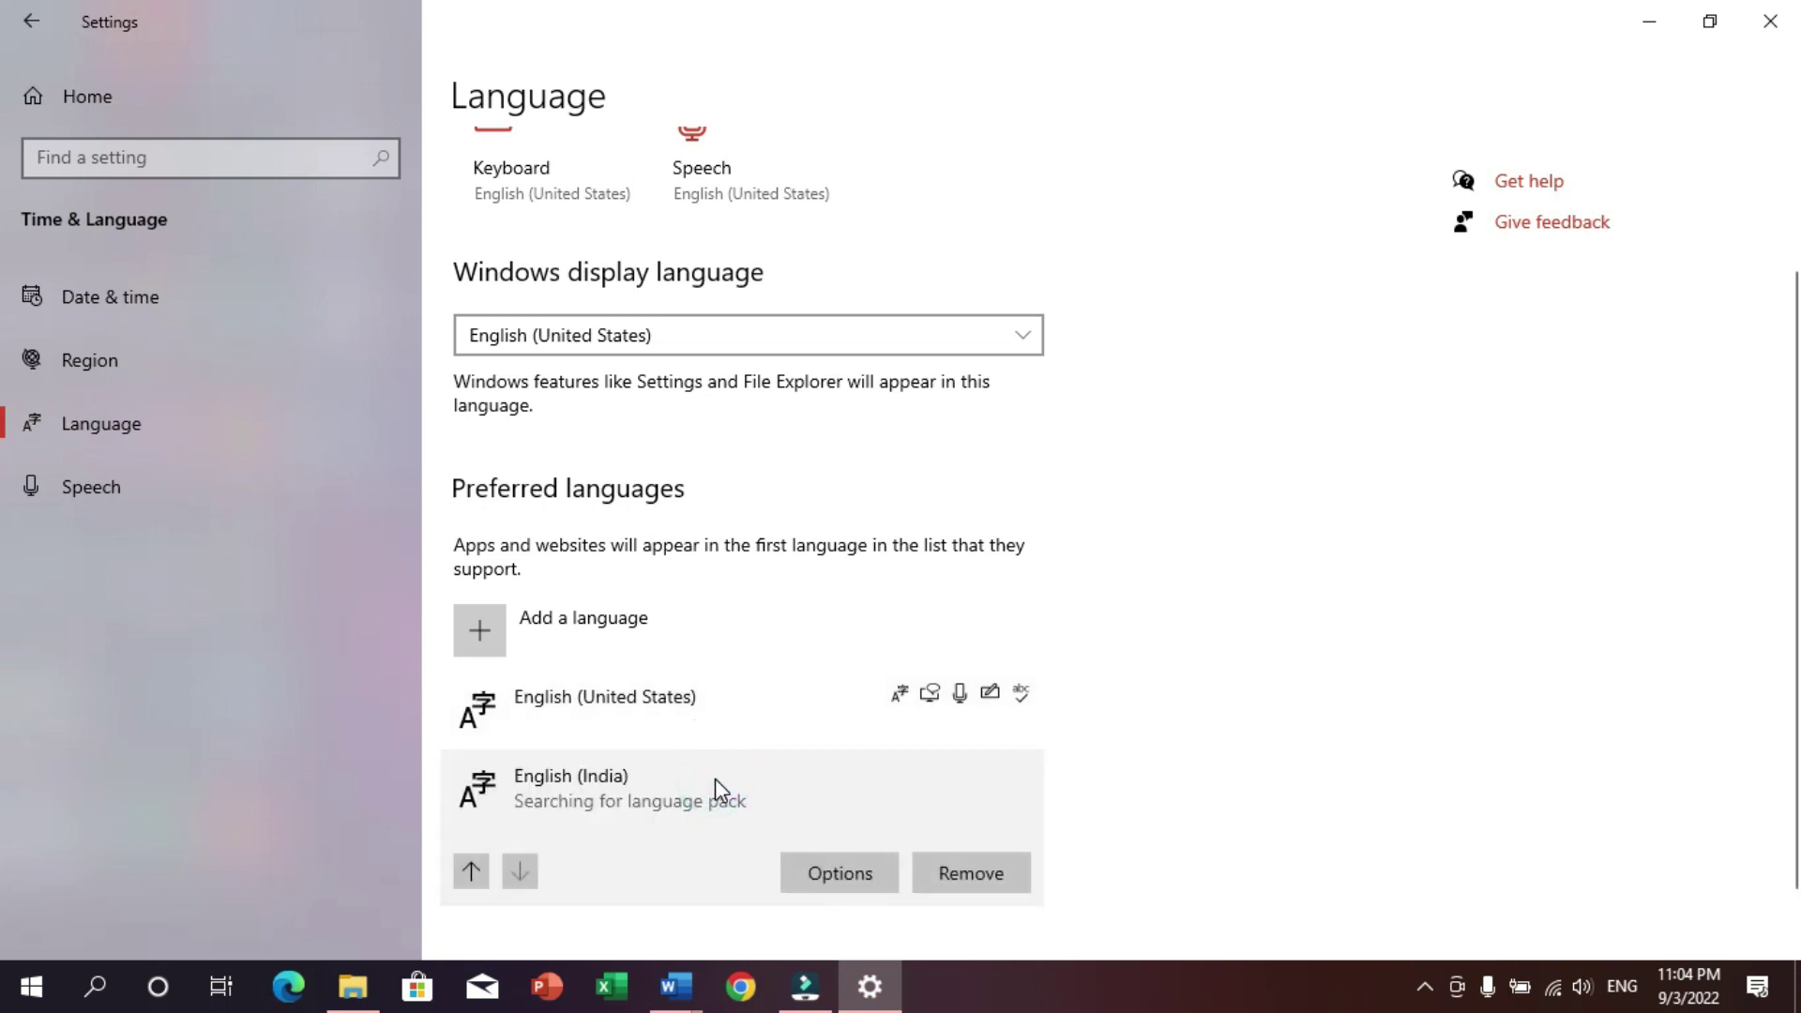
{"action": "left_click", "coordinate": [959, 850]}
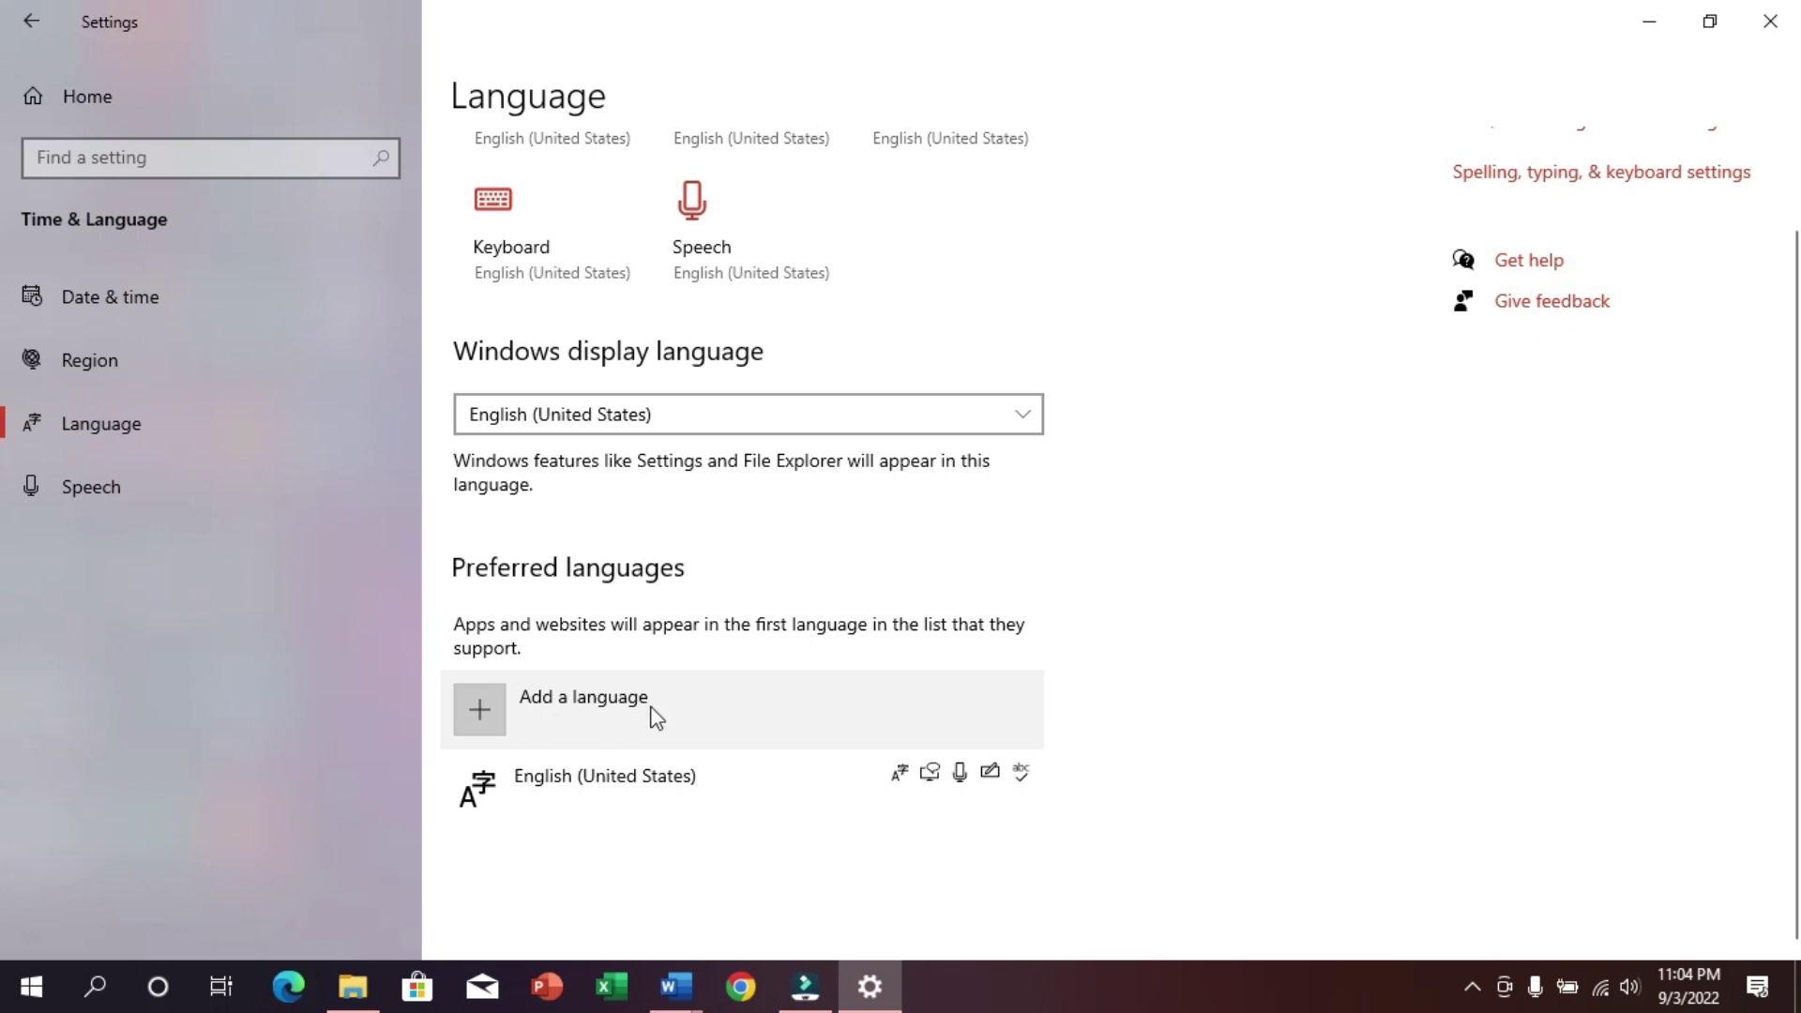
- Add and install English (India) as a preferred language, found by searching 'En'
{"action": "left_click", "coordinate": [527, 711]}
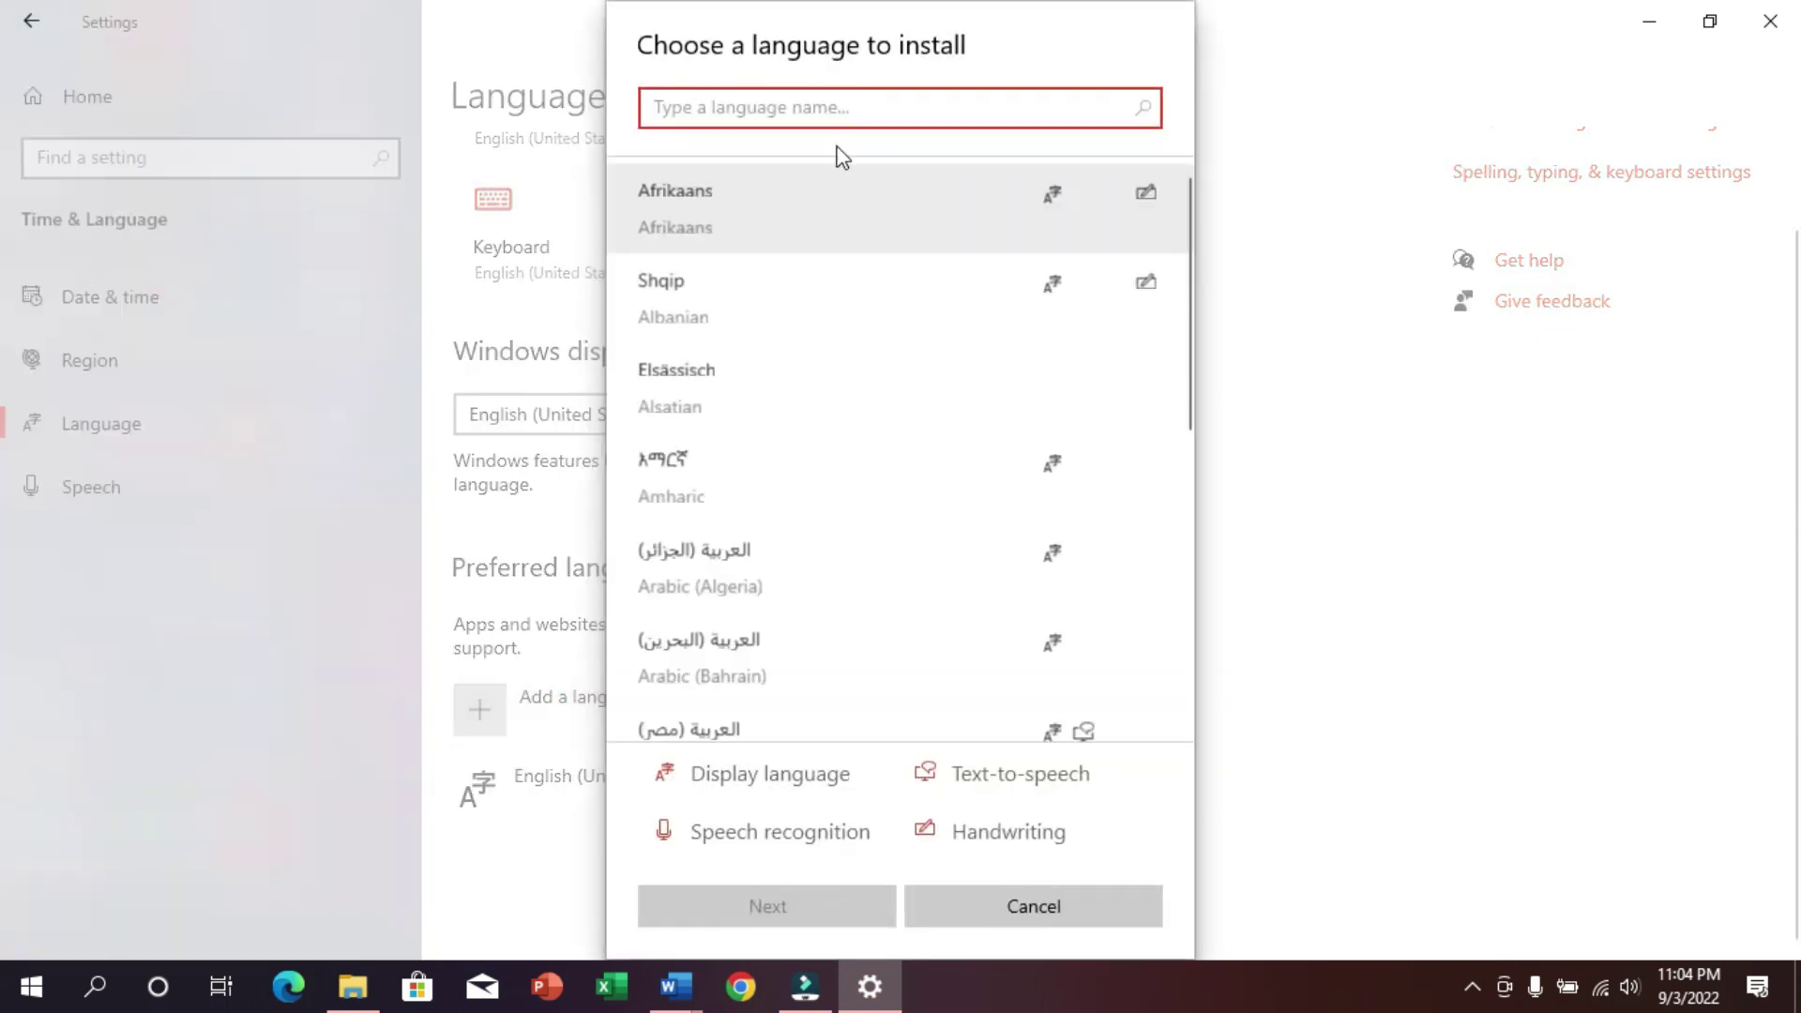
{"action": "left_click", "coordinate": [816, 114]}
{"action": "type", "text": "English"}
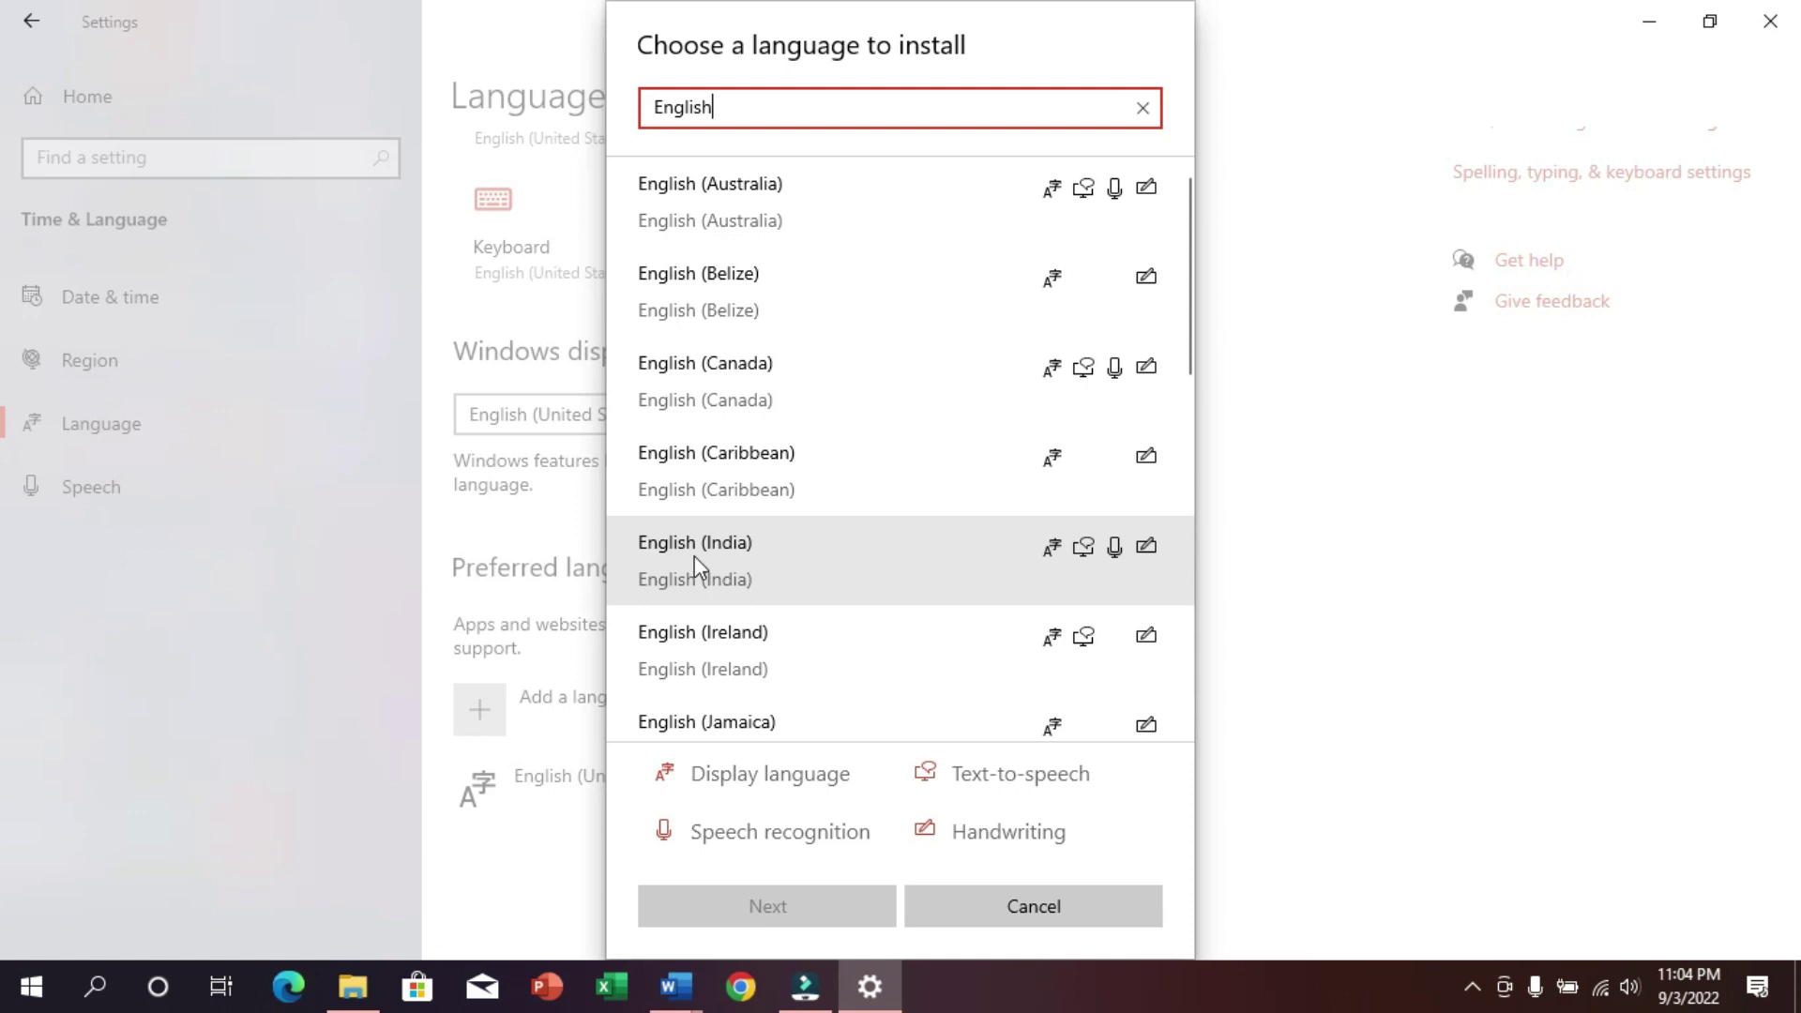
{"action": "left_click", "coordinate": [699, 558]}
{"action": "left_click", "coordinate": [773, 907]}
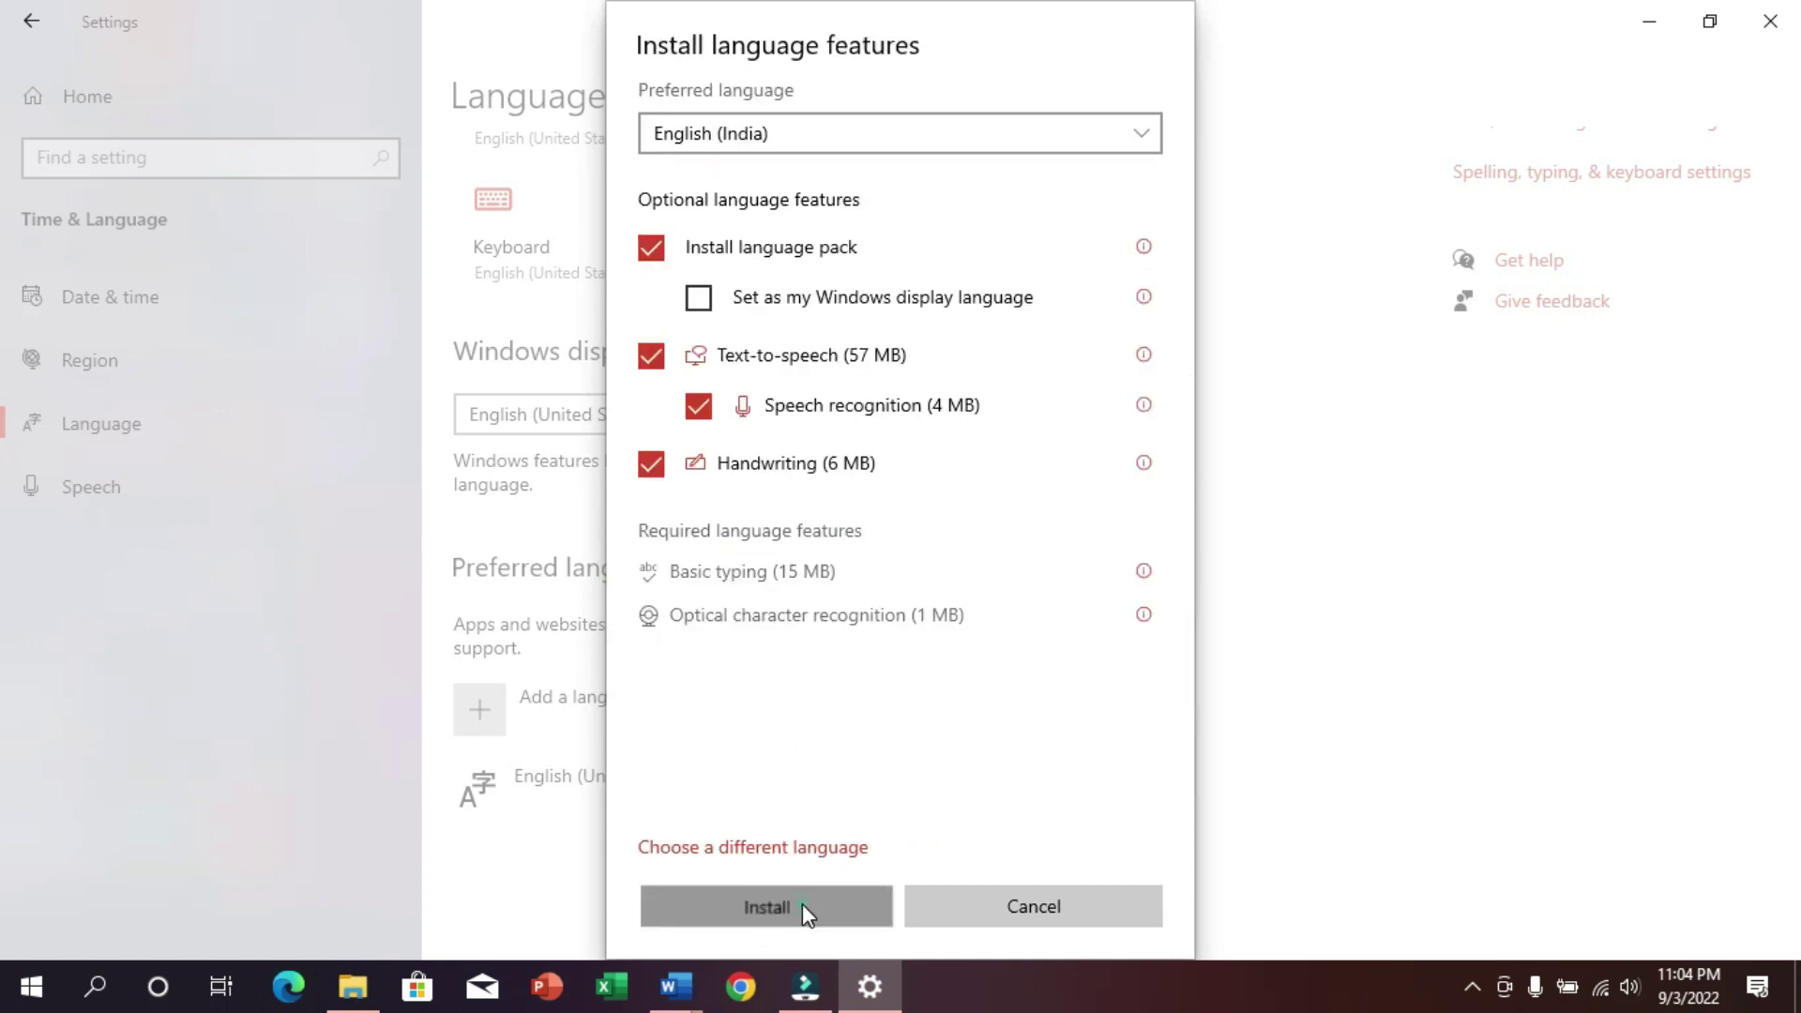
{"action": "left_click", "coordinate": [802, 907]}
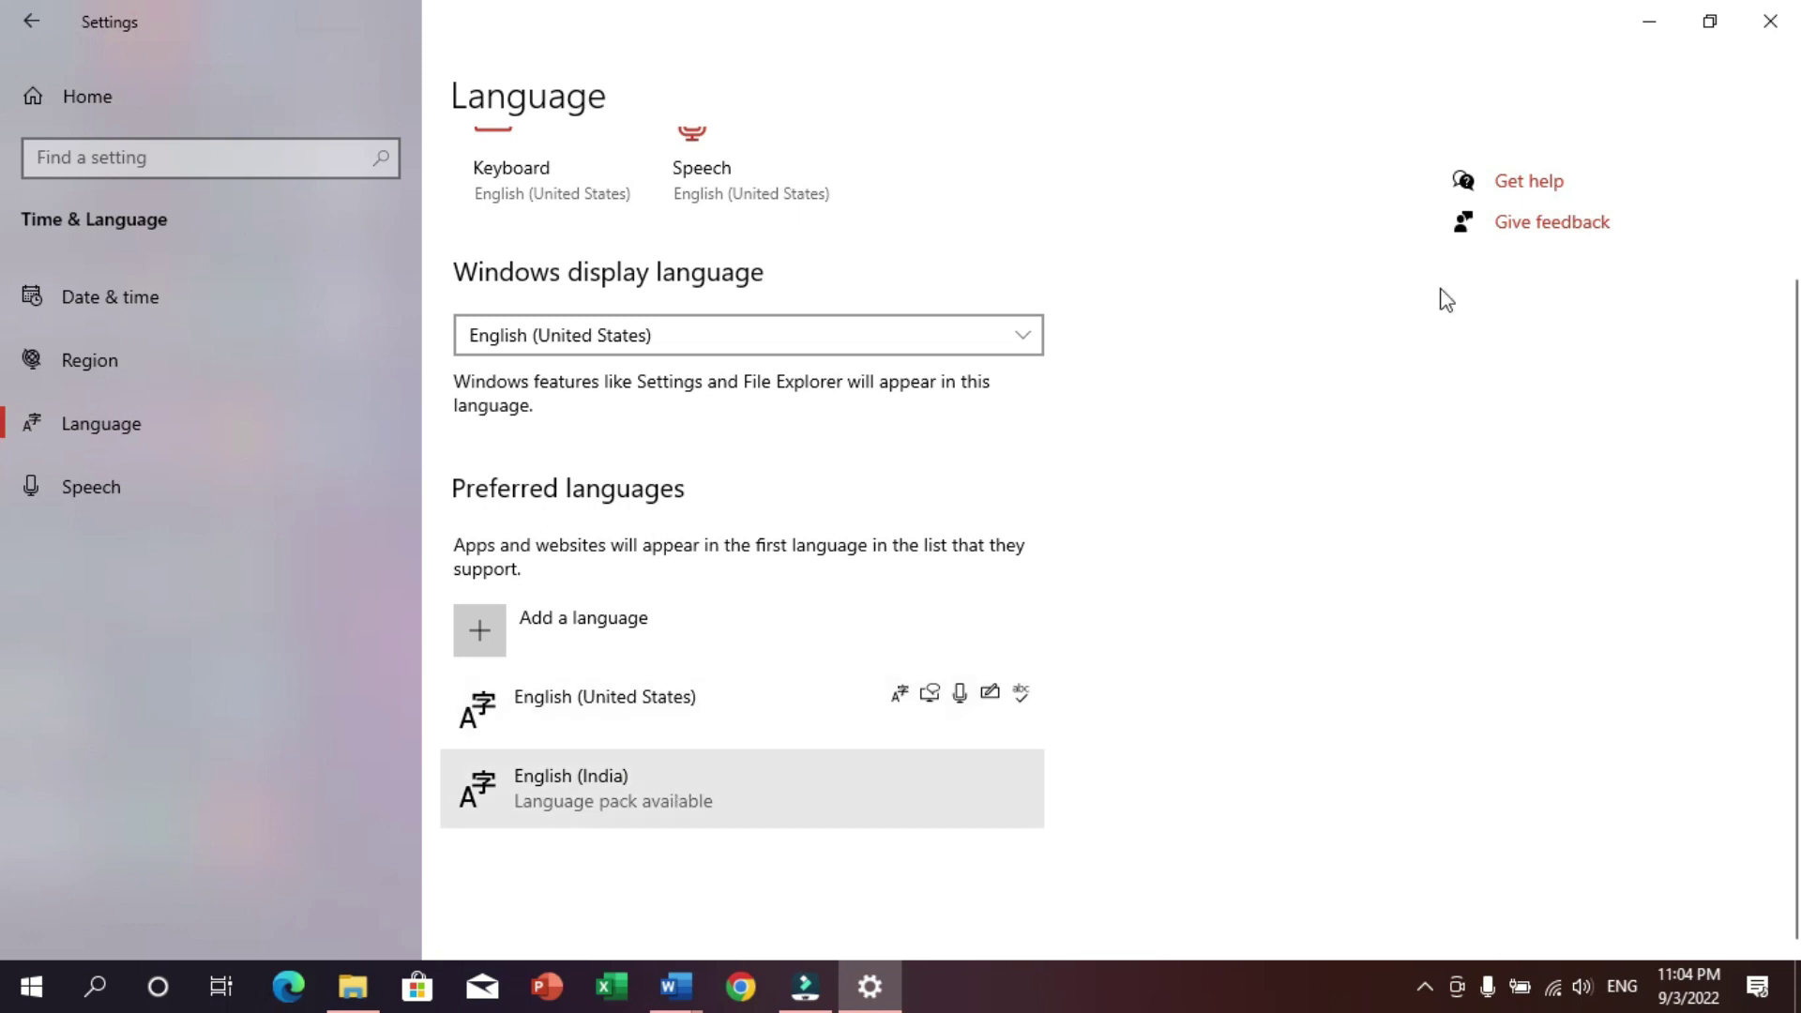
- Close Settings, check the input language list, and return to the Rupee Symbol document
{"action": "left_click", "coordinate": [1770, 20]}
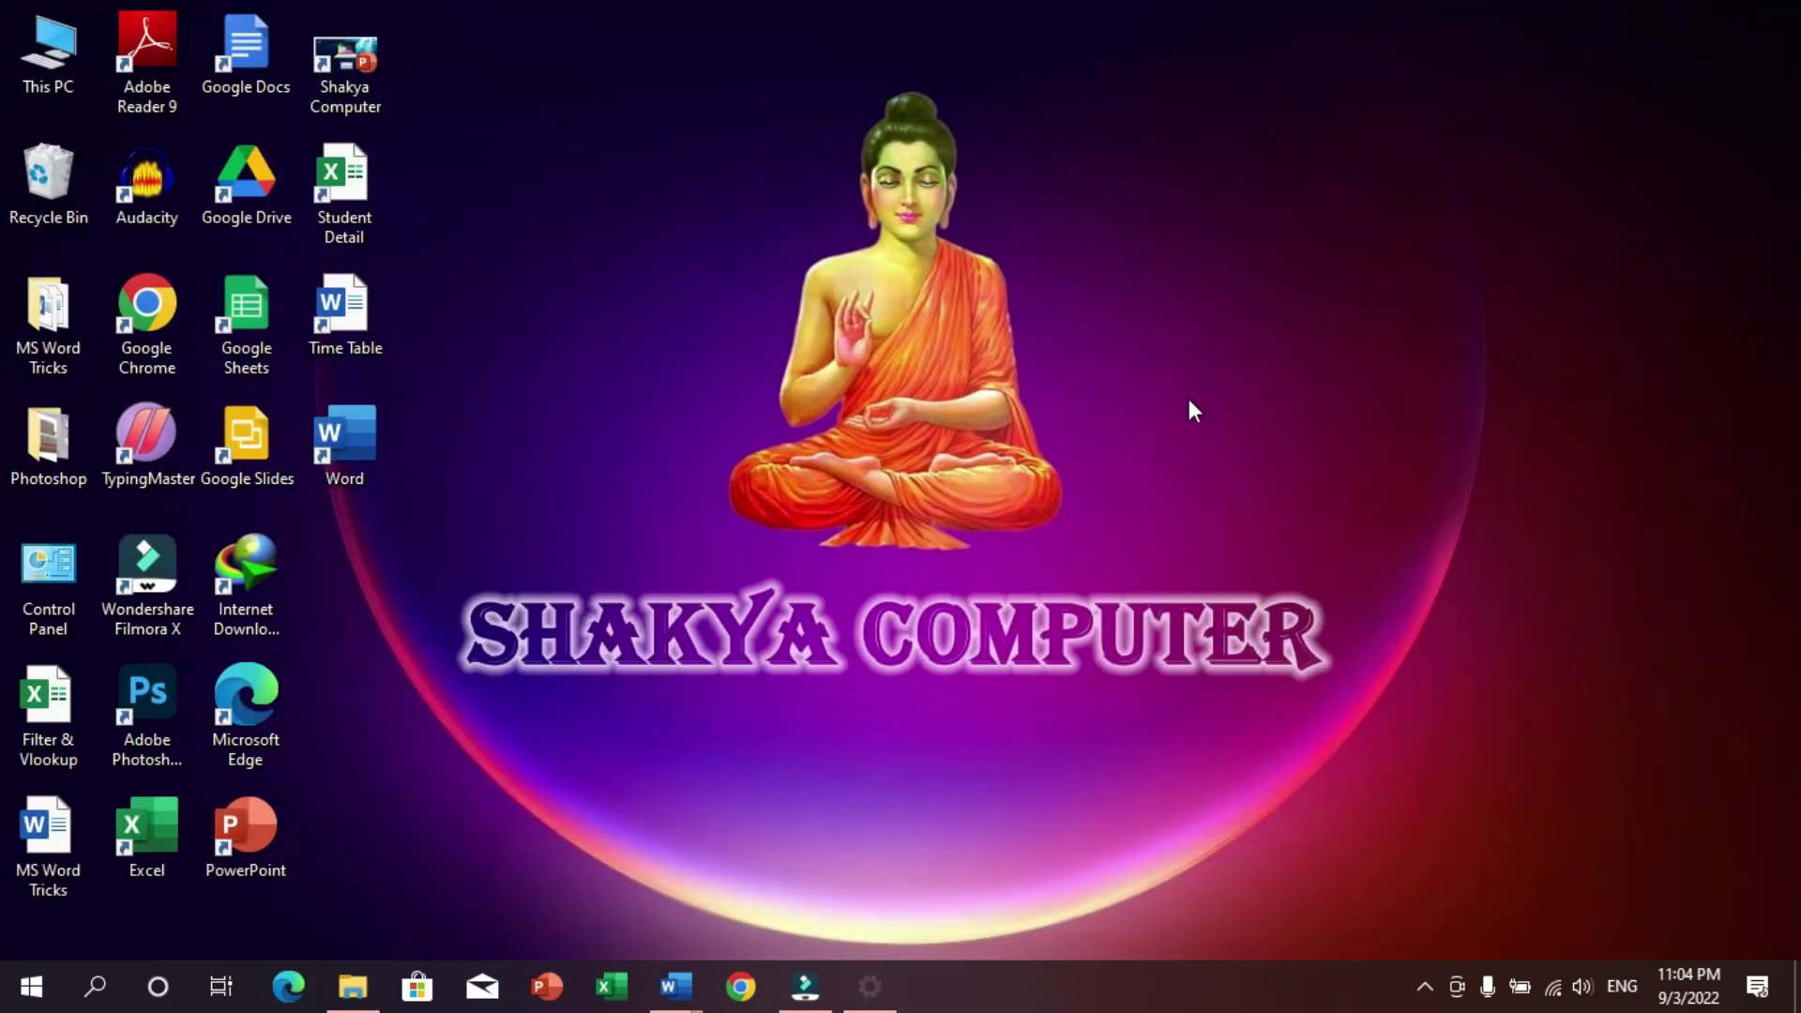
{"action": "left_click", "coordinate": [1623, 986]}
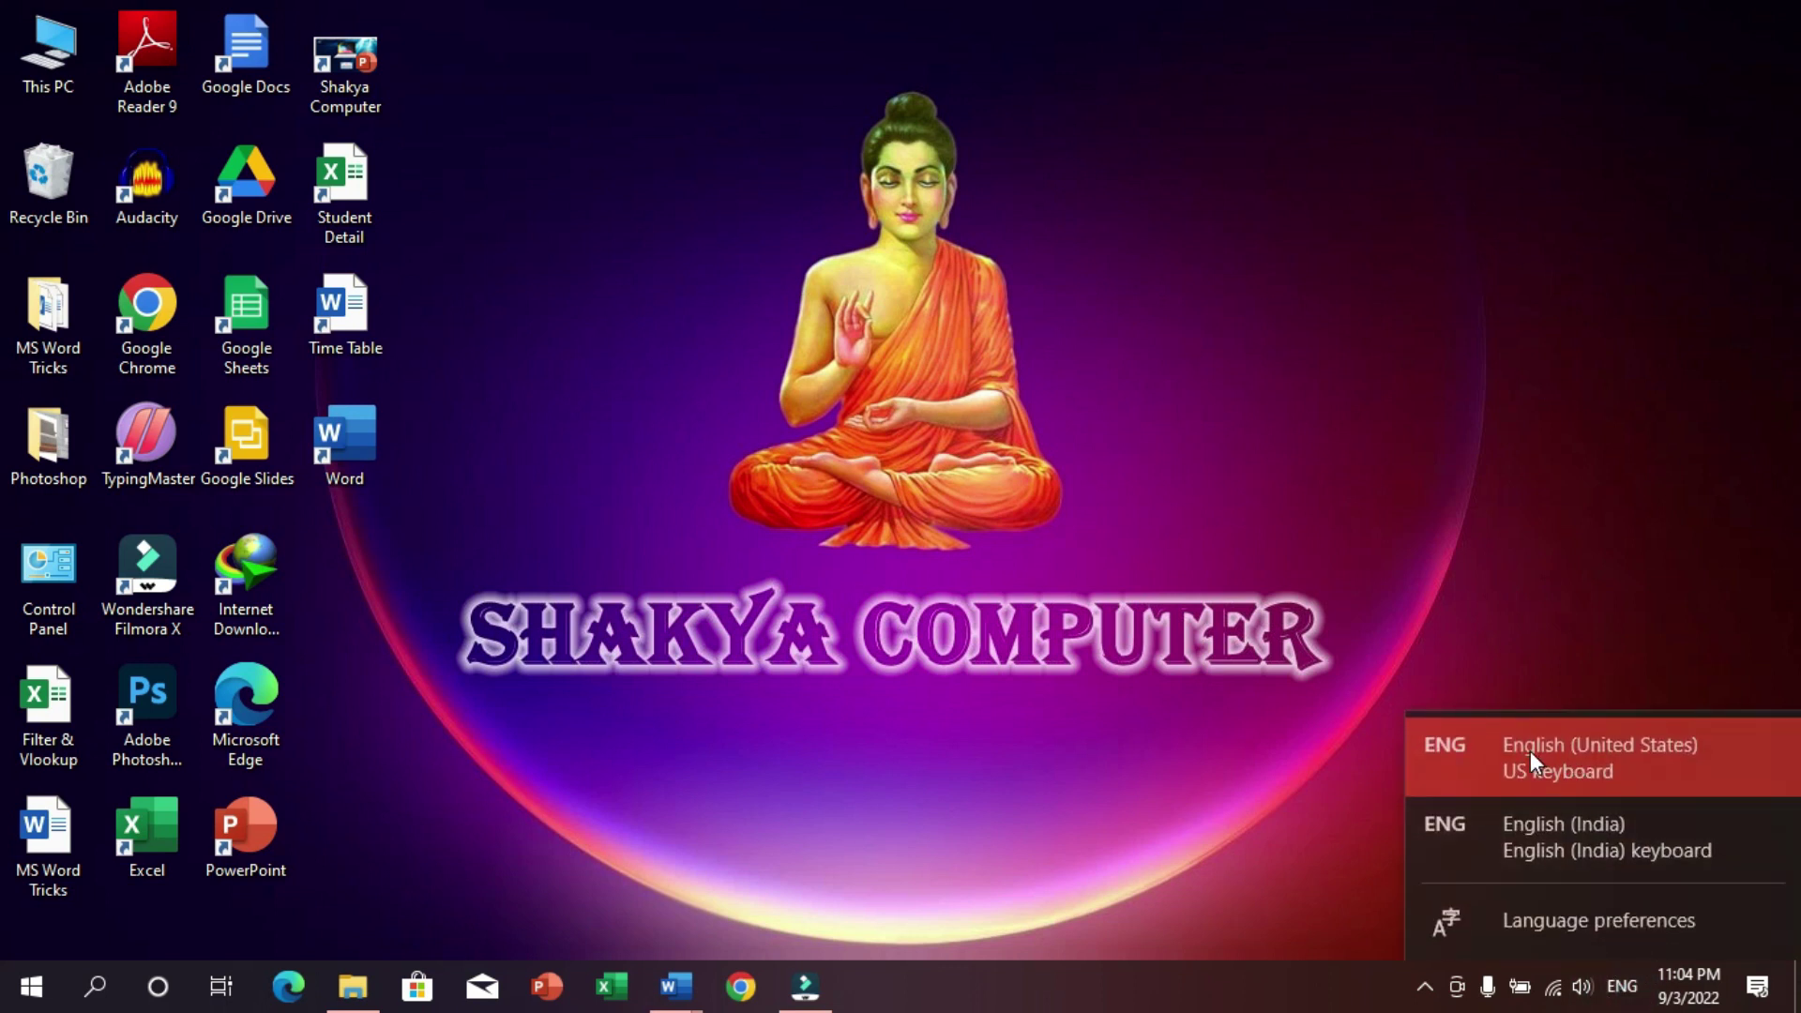
{"action": "left_click", "coordinate": [1648, 830]}
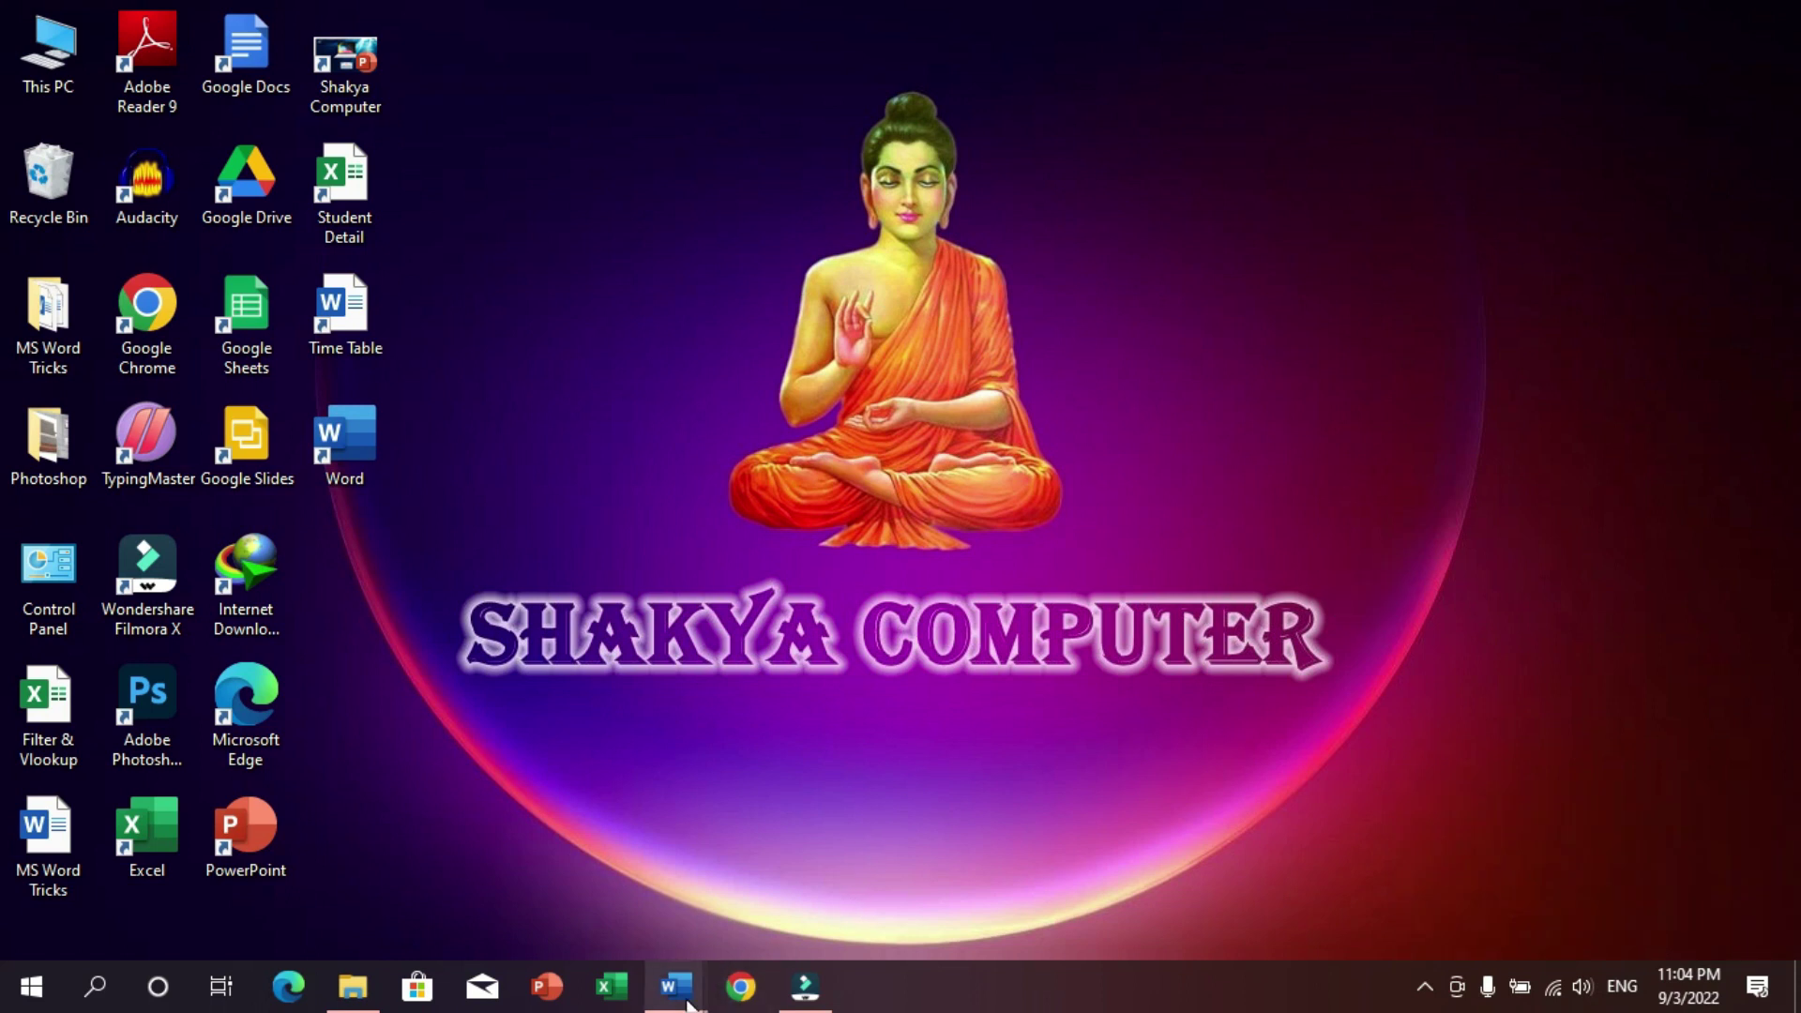
{"action": "mouse_move", "coordinate": [676, 987]}
{"action": "left_click", "coordinate": [1107, 858]}
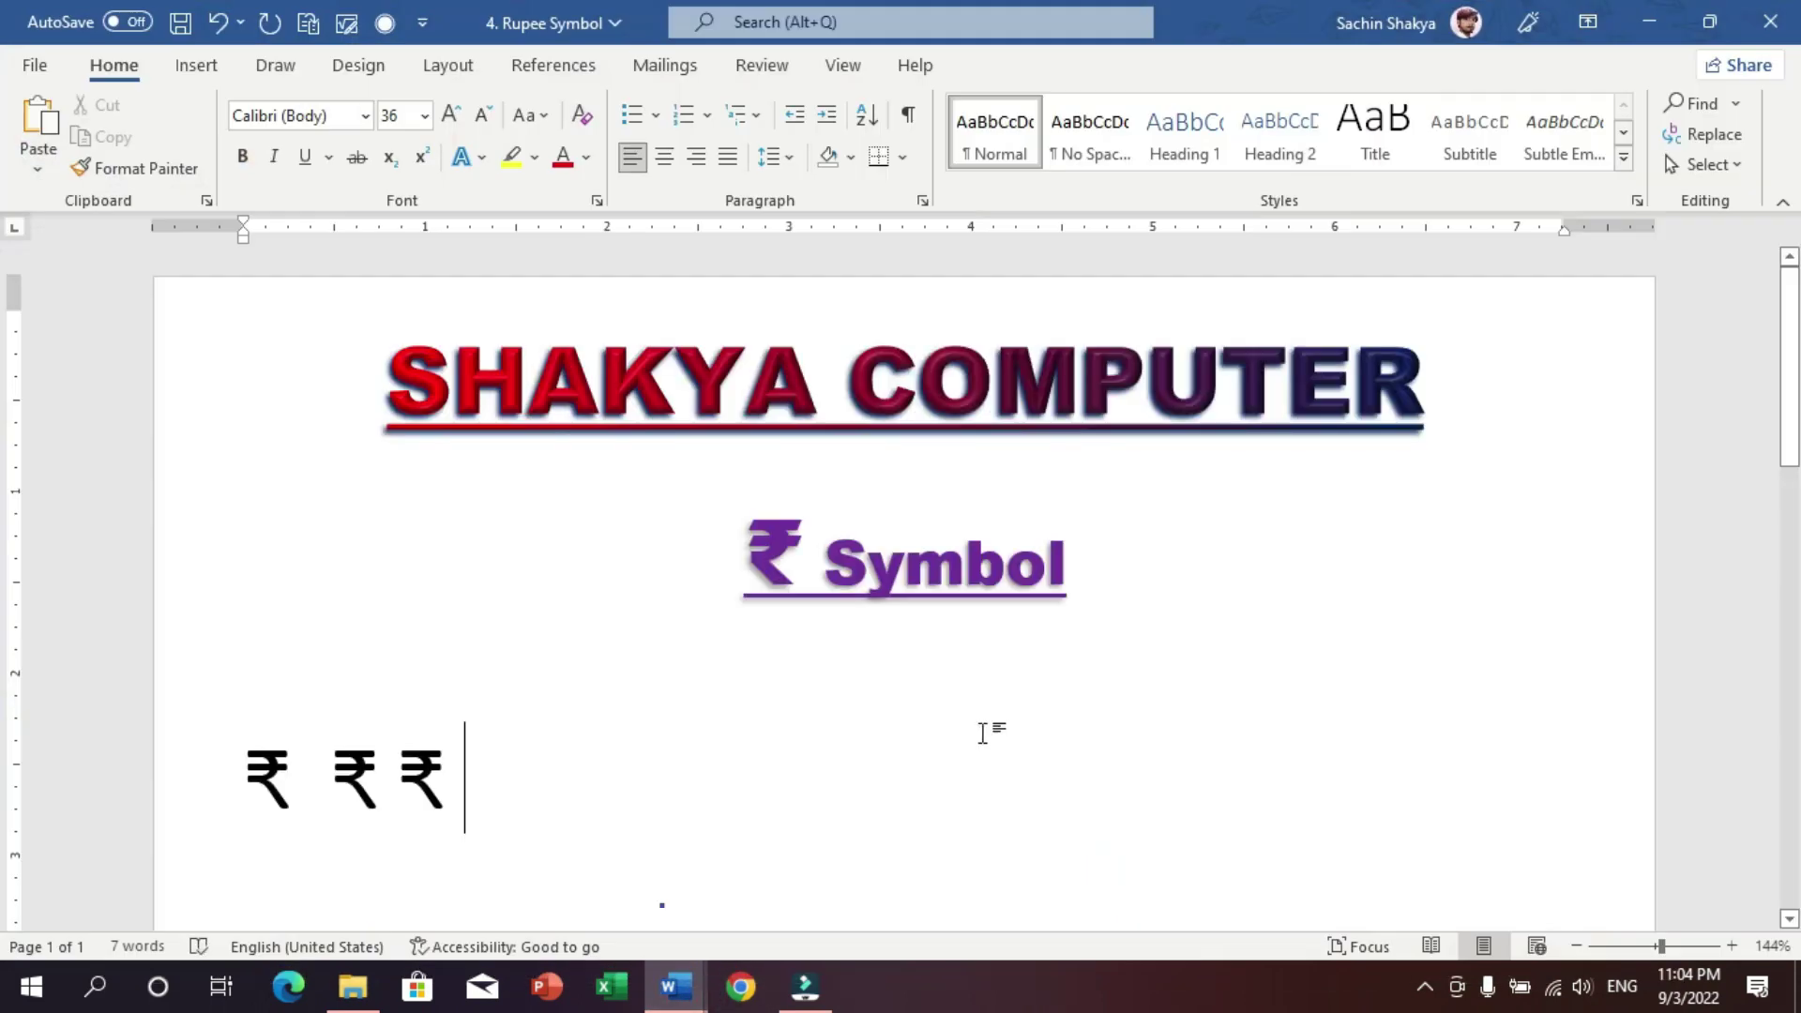
- Switch the keyboard to English (India) with Alt+Shift and insert a fourth ₹ with Ctrl+Alt+4
{"action": "key", "text": "alt+shift"}
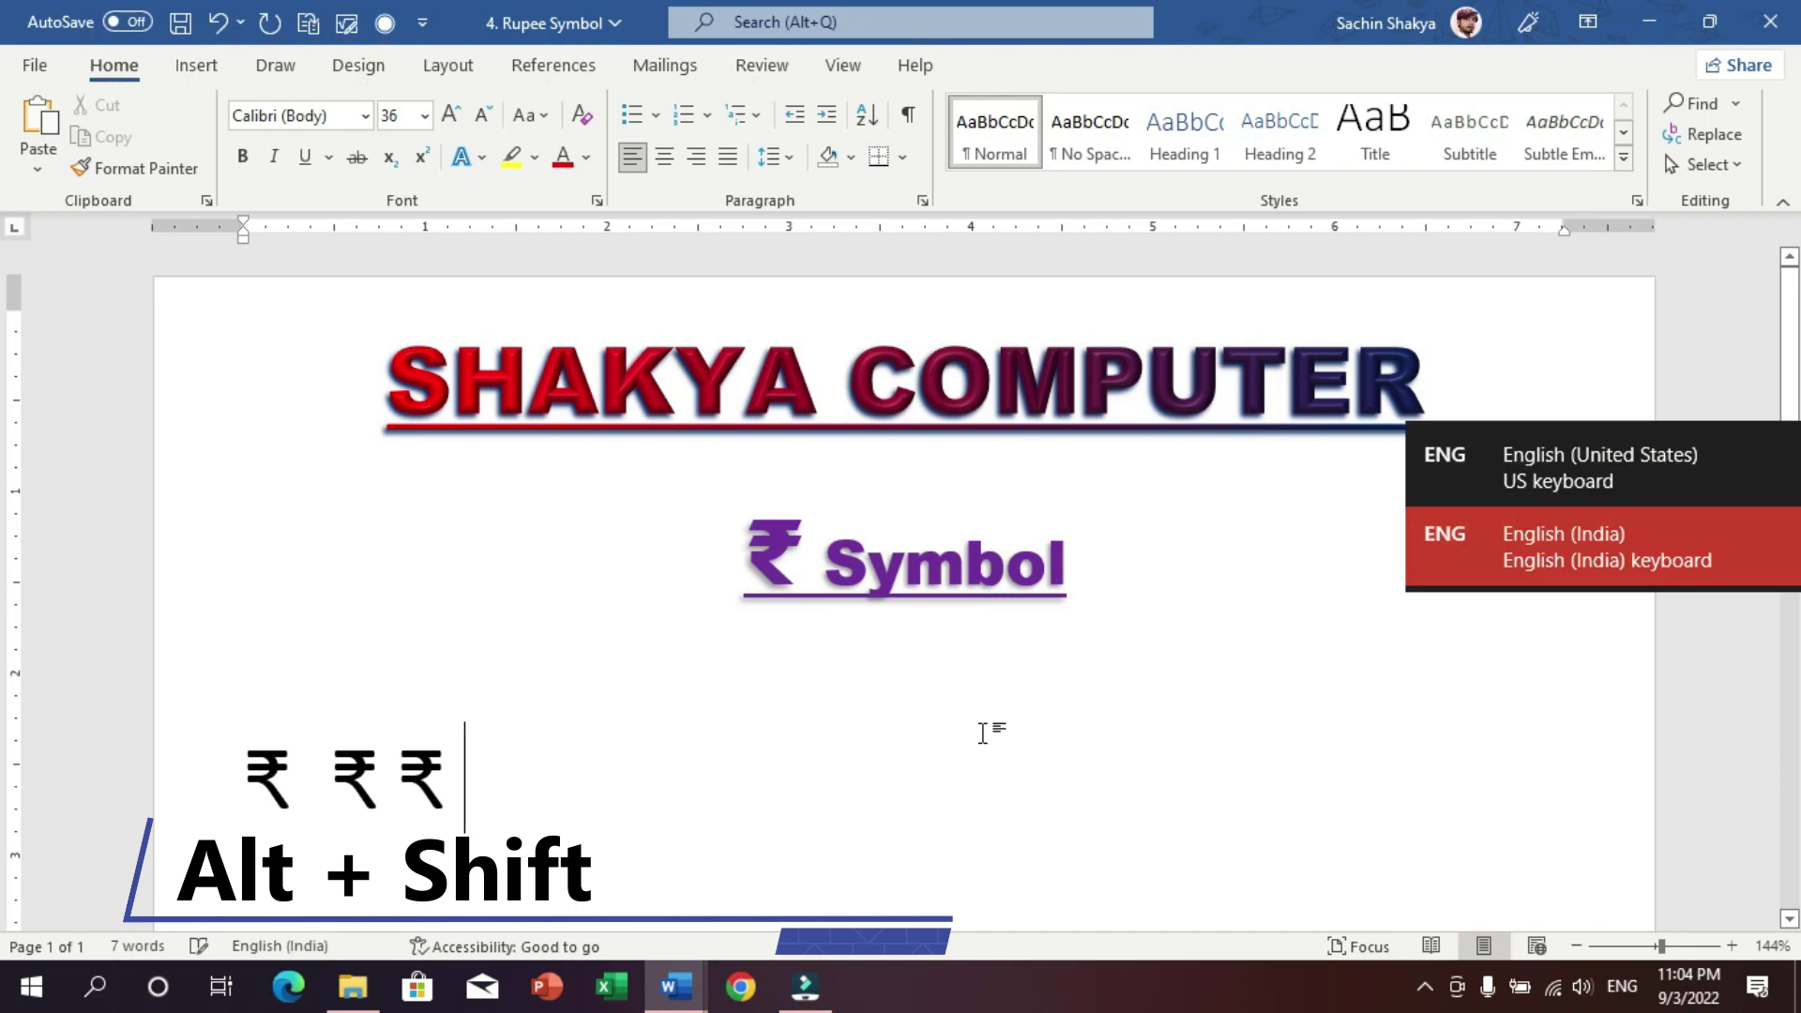
{"action": "key", "text": "alt+shift"}
{"action": "key", "text": "alt+shift"}
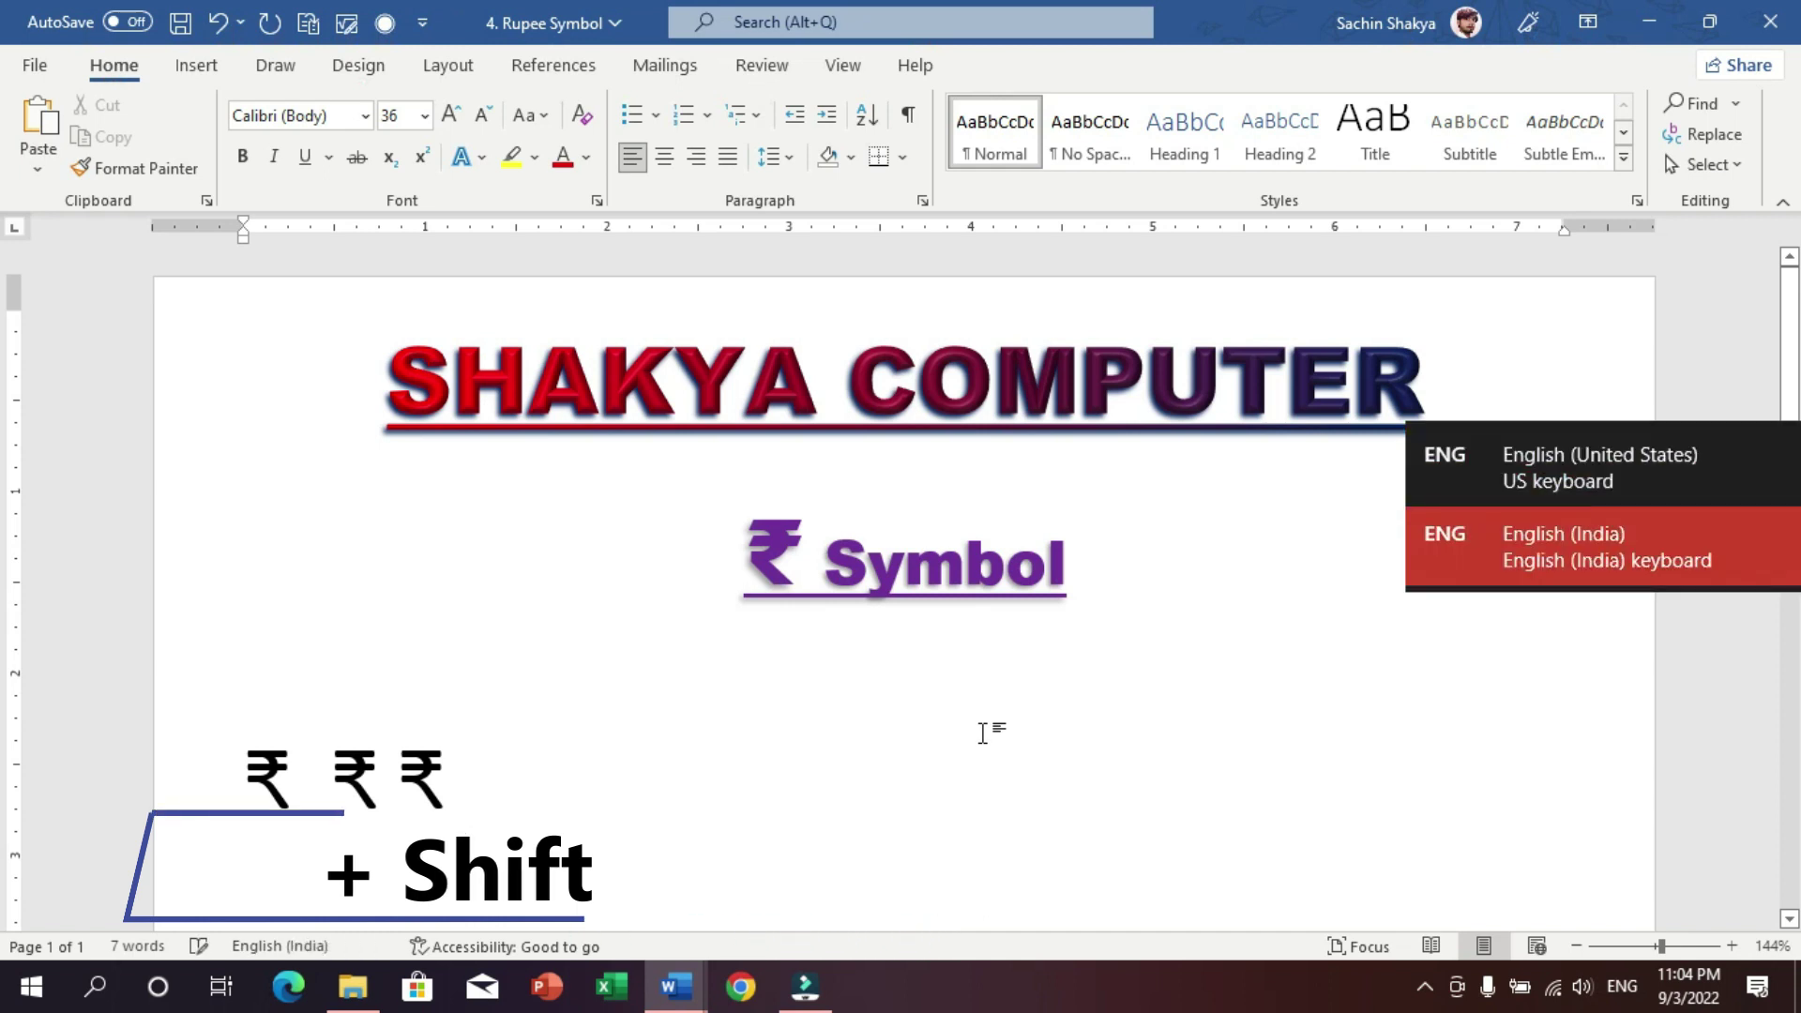
{"action": "key", "text": "alt+shift"}
{"action": "key", "text": "alt+shift"}
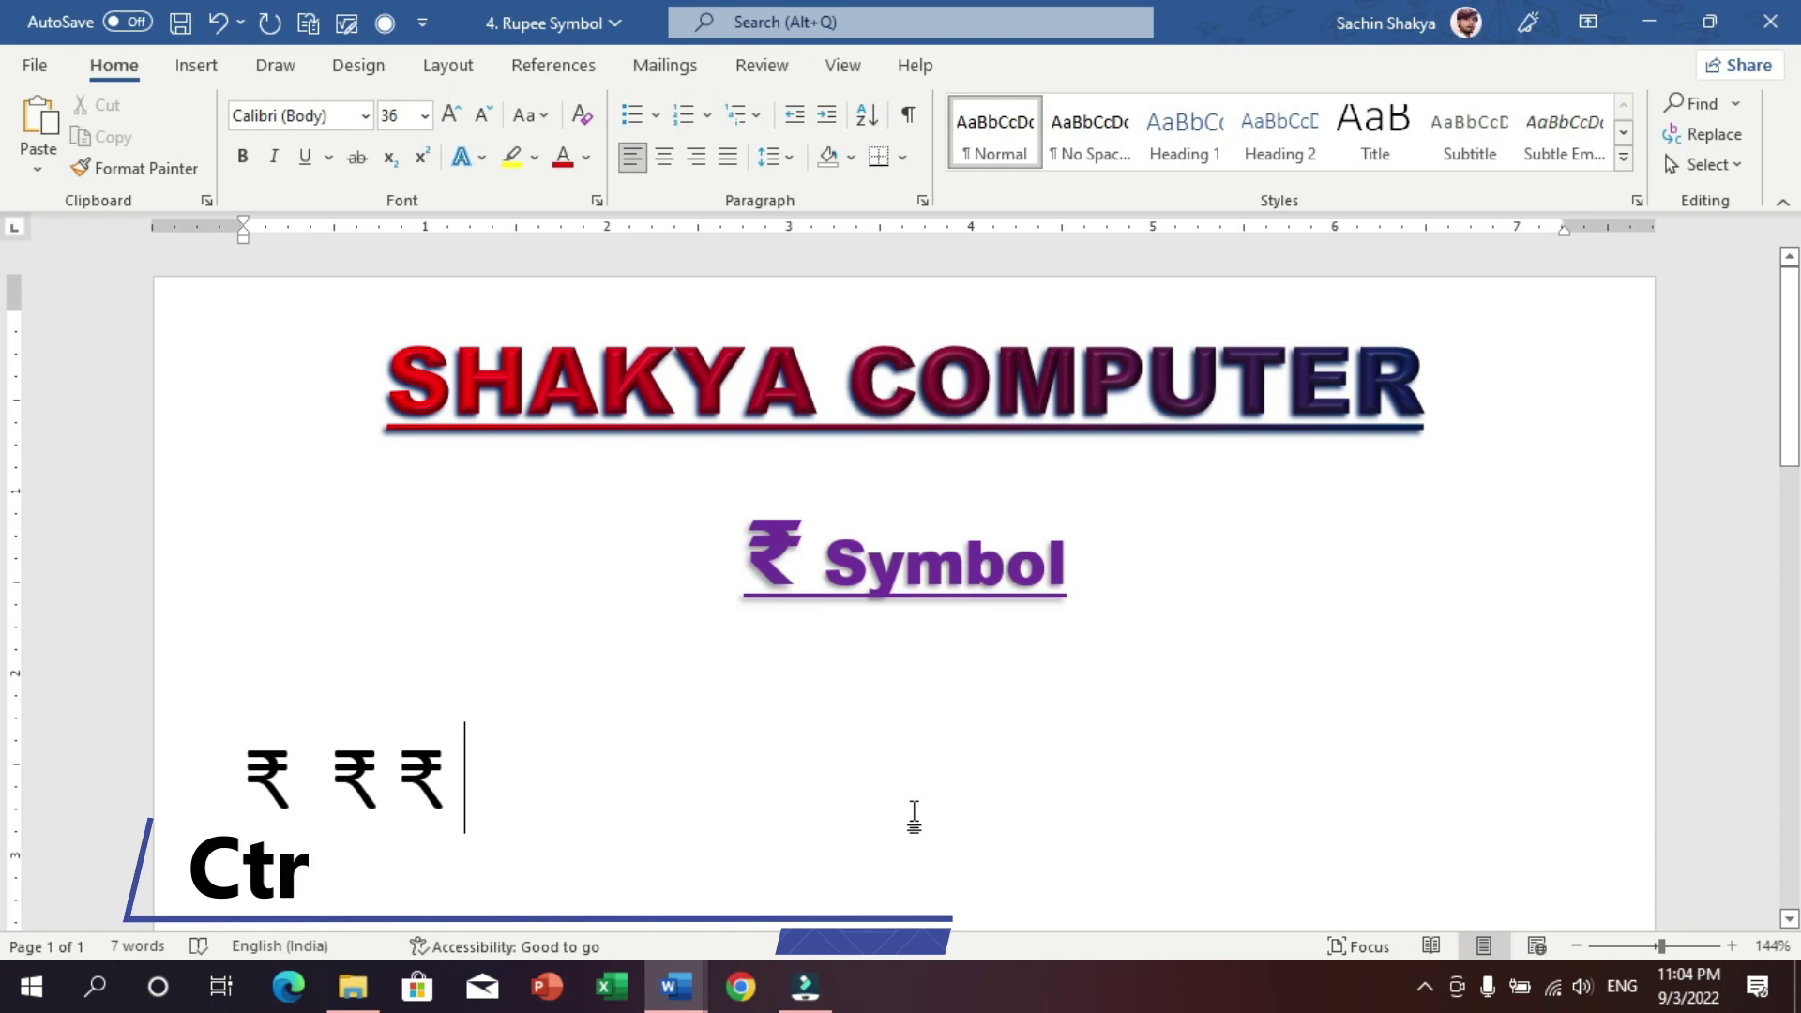
{"action": "key", "text": "ctrl+alt+4"}
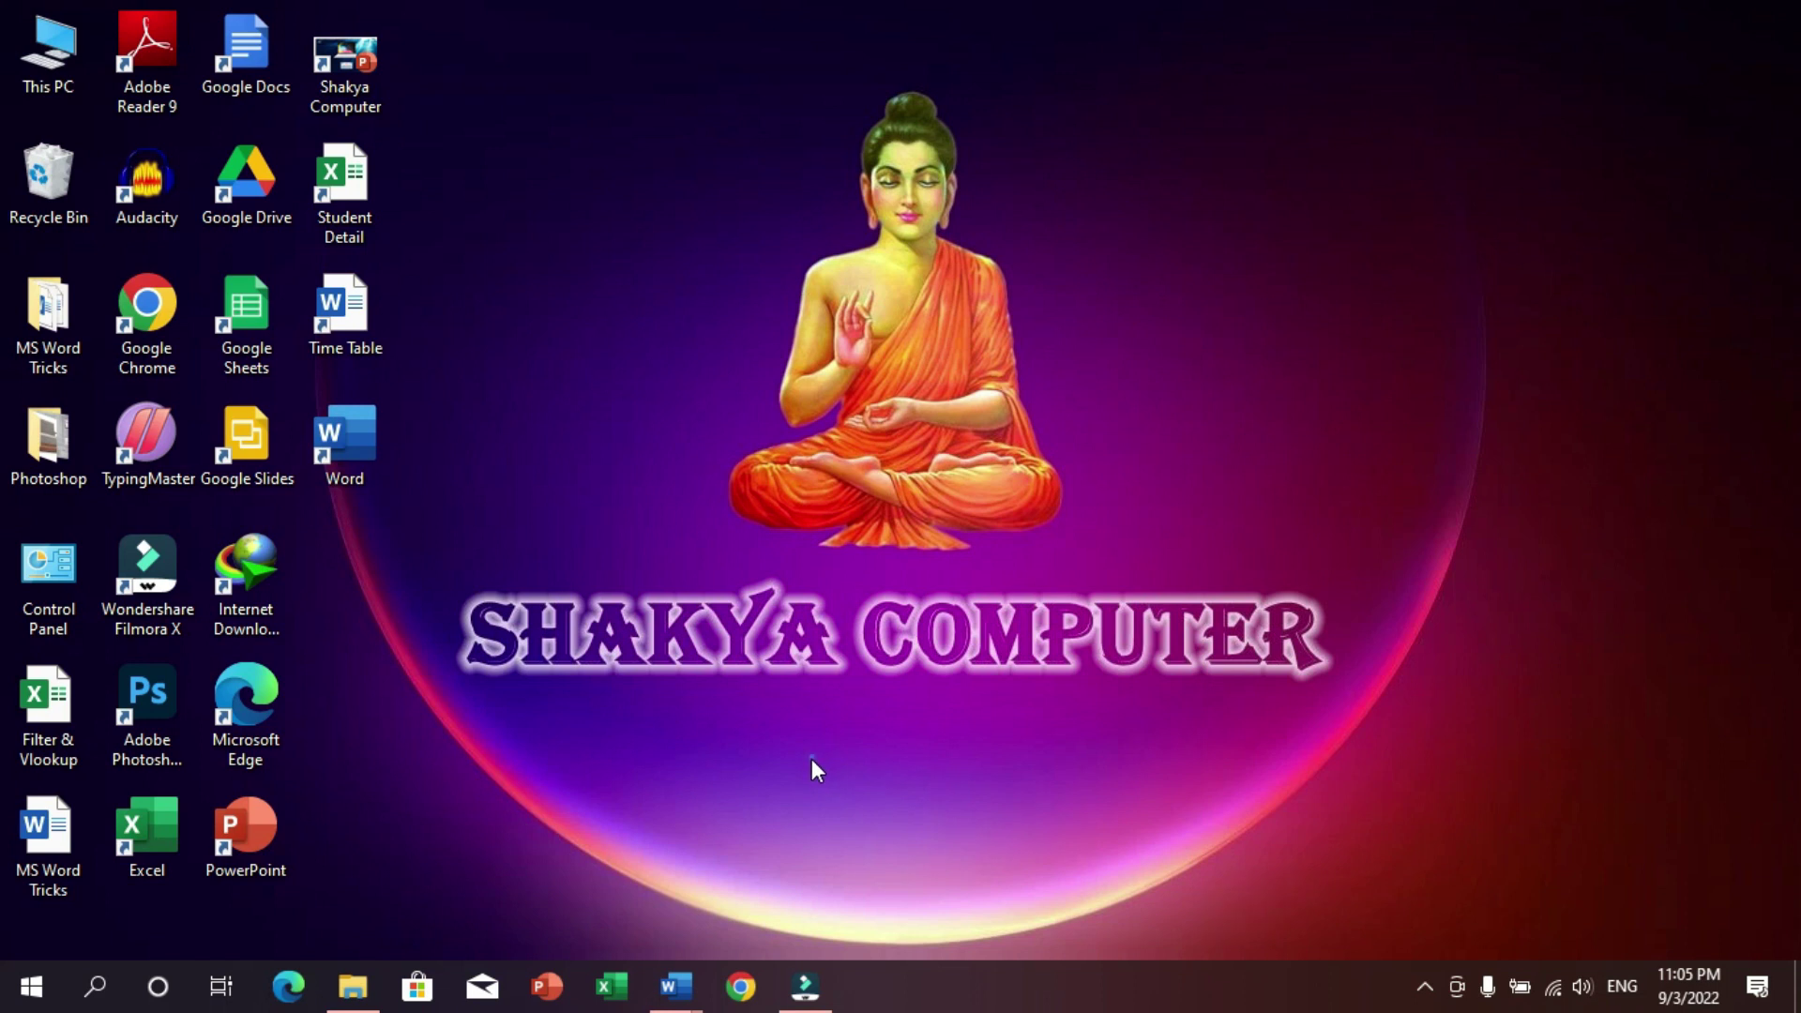
- Launch Word, create a blank document, and type 'Password Protected File' as its first line
{"action": "double_click", "coordinate": [356, 439]}
{"action": "left_click", "coordinate": [563, 419]}
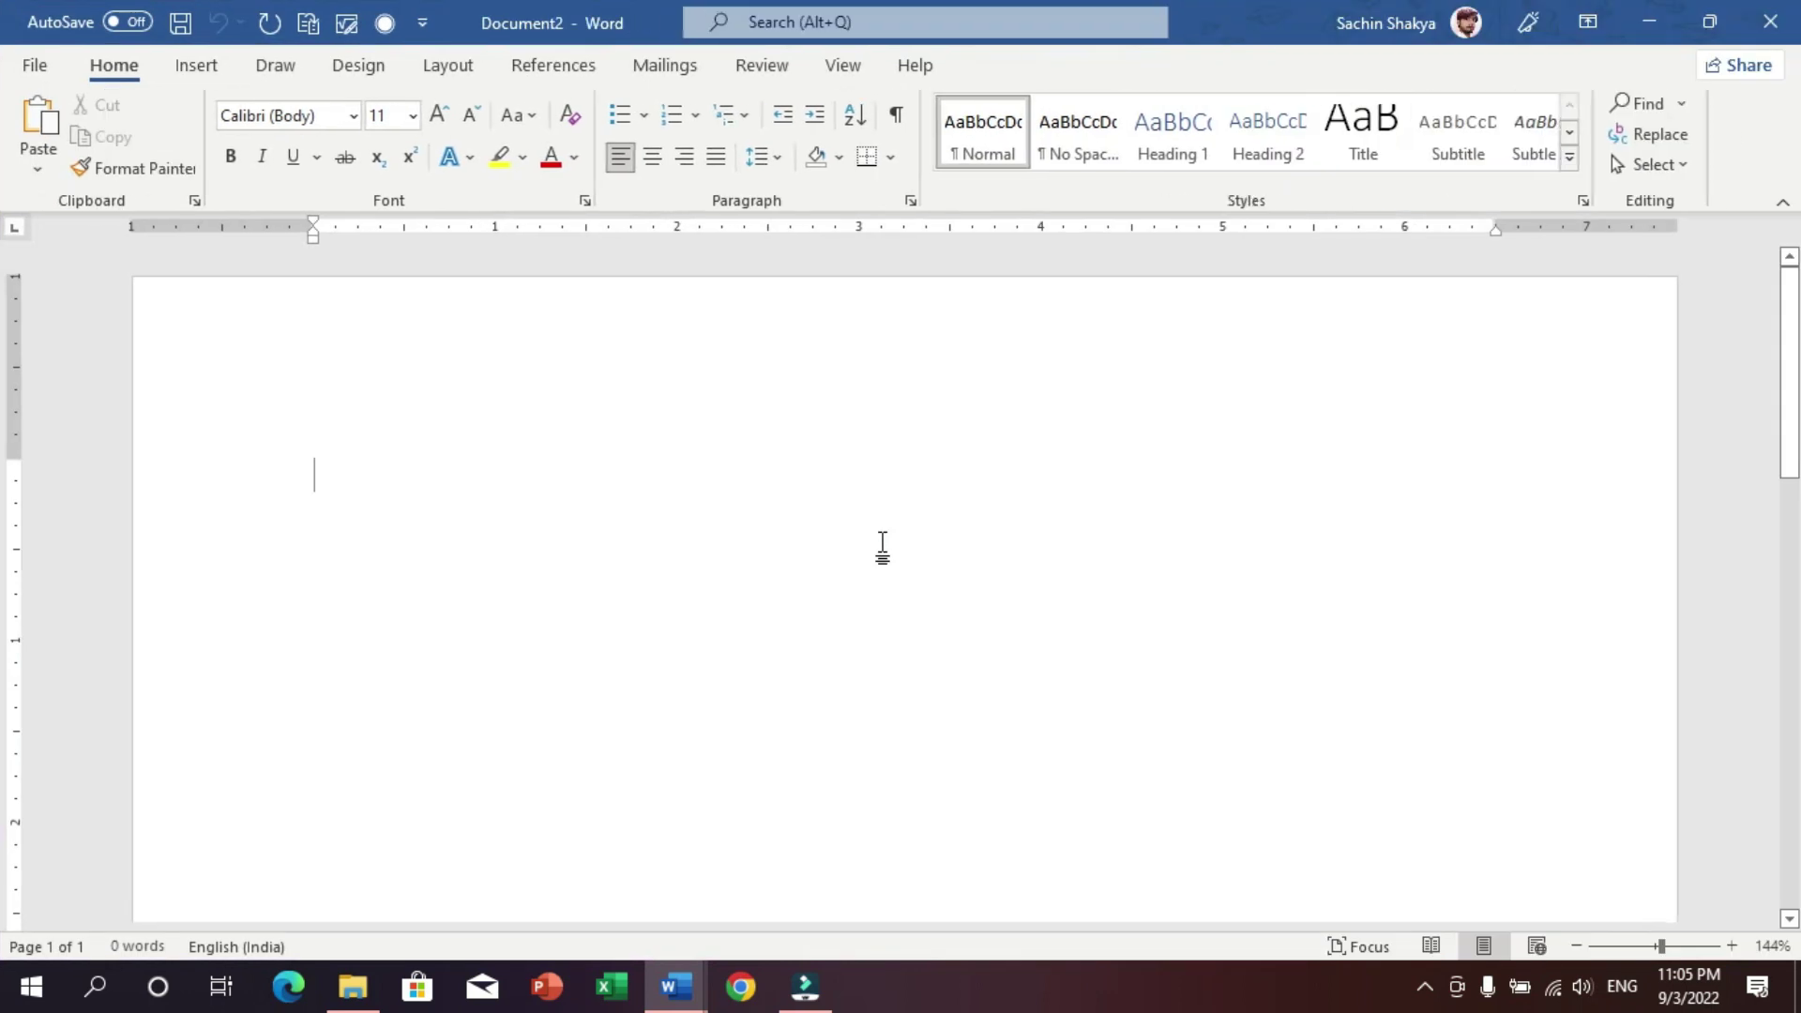
{"action": "left_click", "coordinate": [882, 542]}
{"action": "type", "text": "Password "}
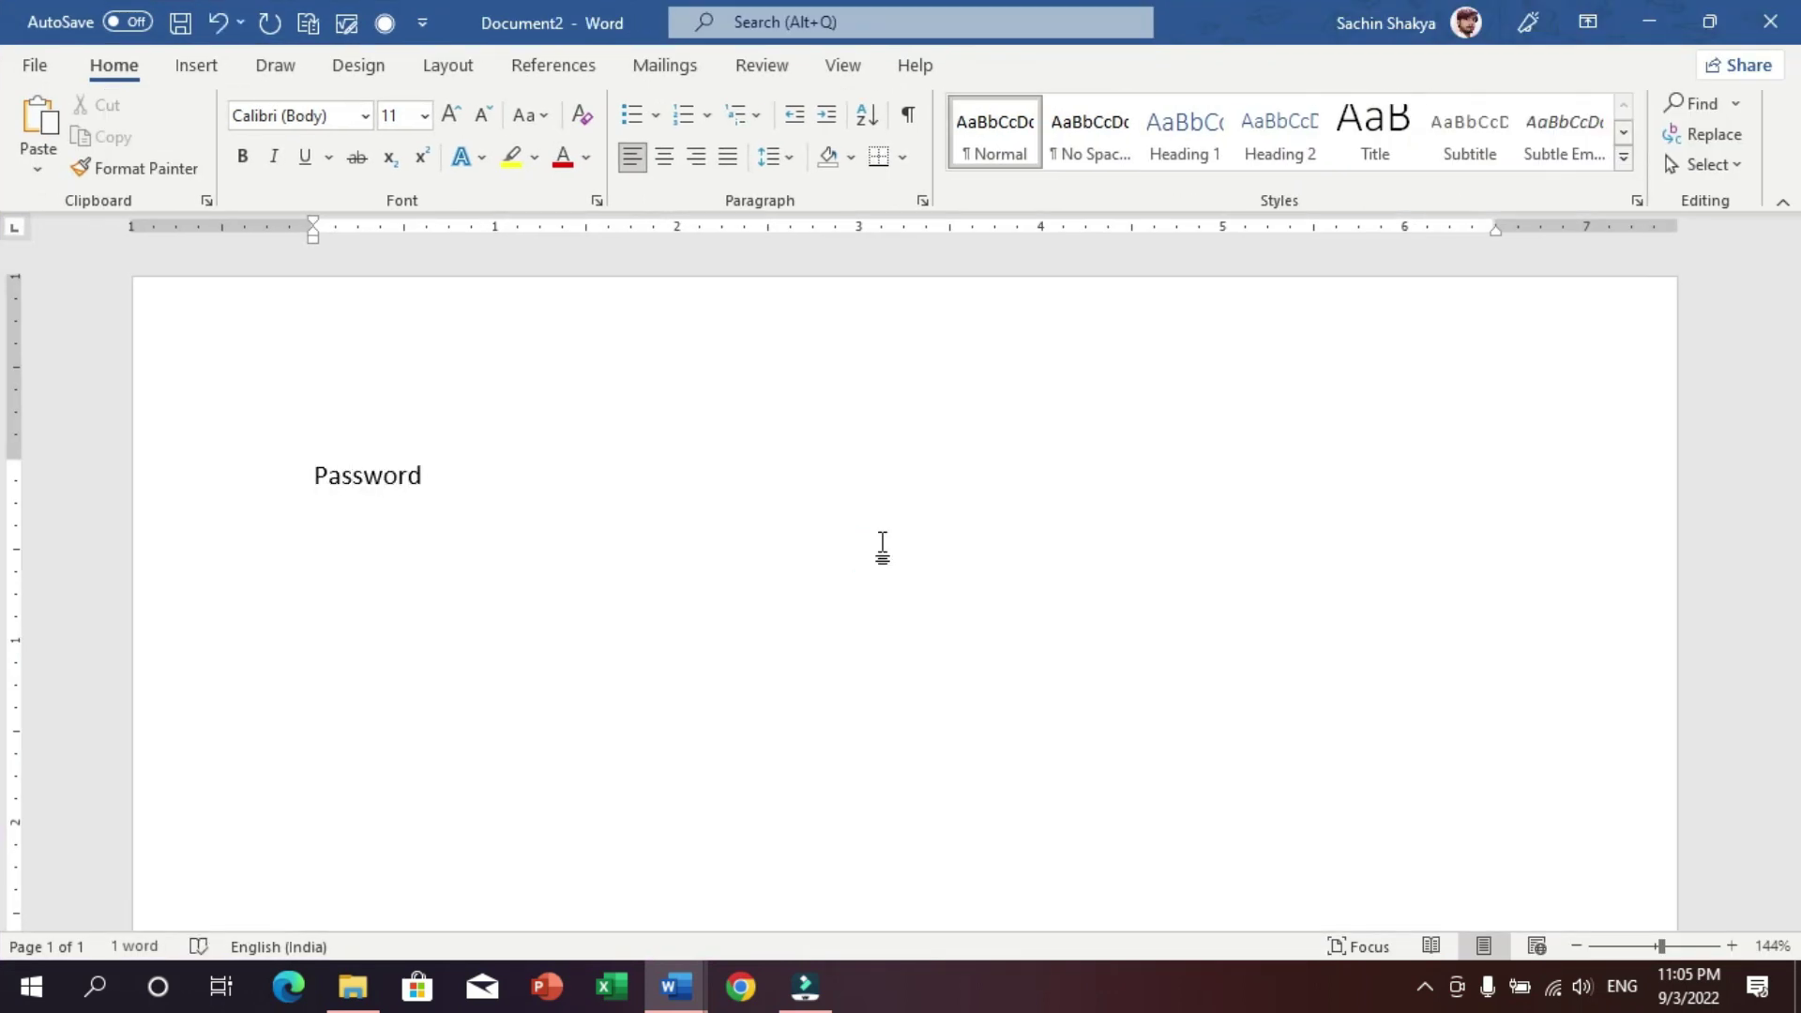
{"action": "type", "text": "Protected File"}
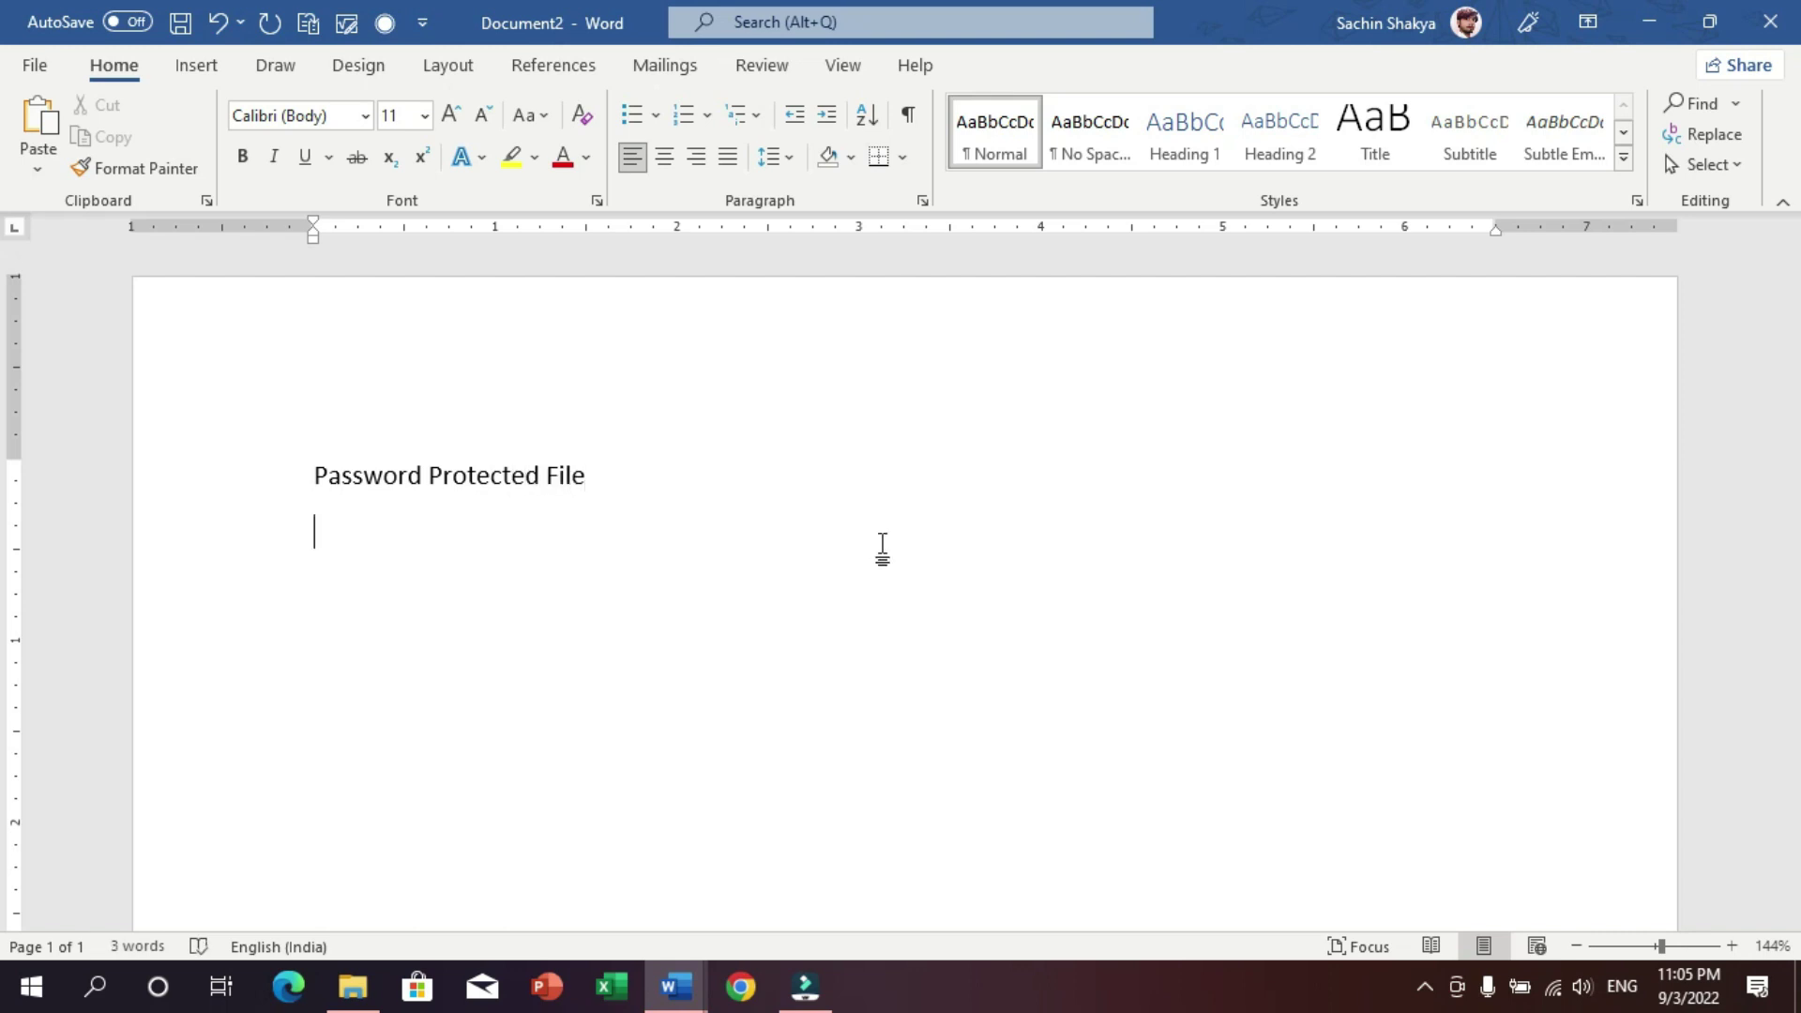
{"action": "left_click", "coordinate": [818, 605]}
- Open the Restrict Editing pane via File > Info > Protect Document, then via the Review tab
{"action": "left_click", "coordinate": [53, 73]}
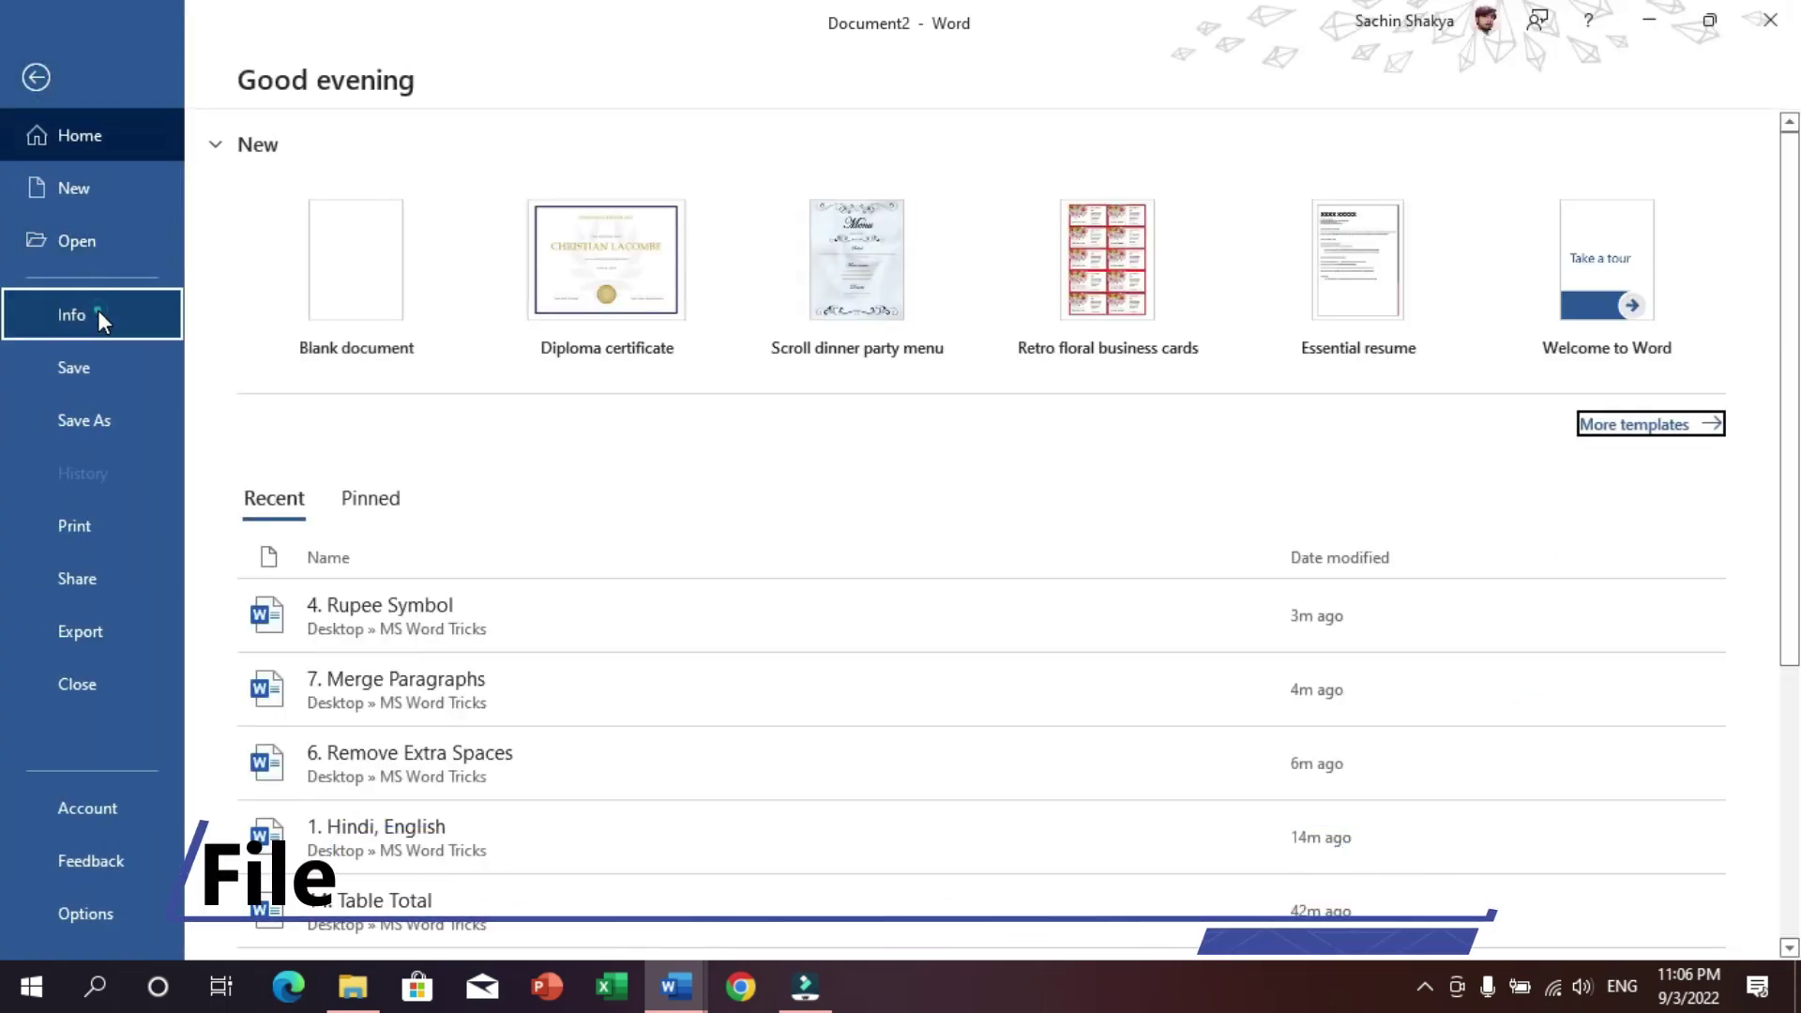
{"action": "left_click", "coordinate": [99, 315]}
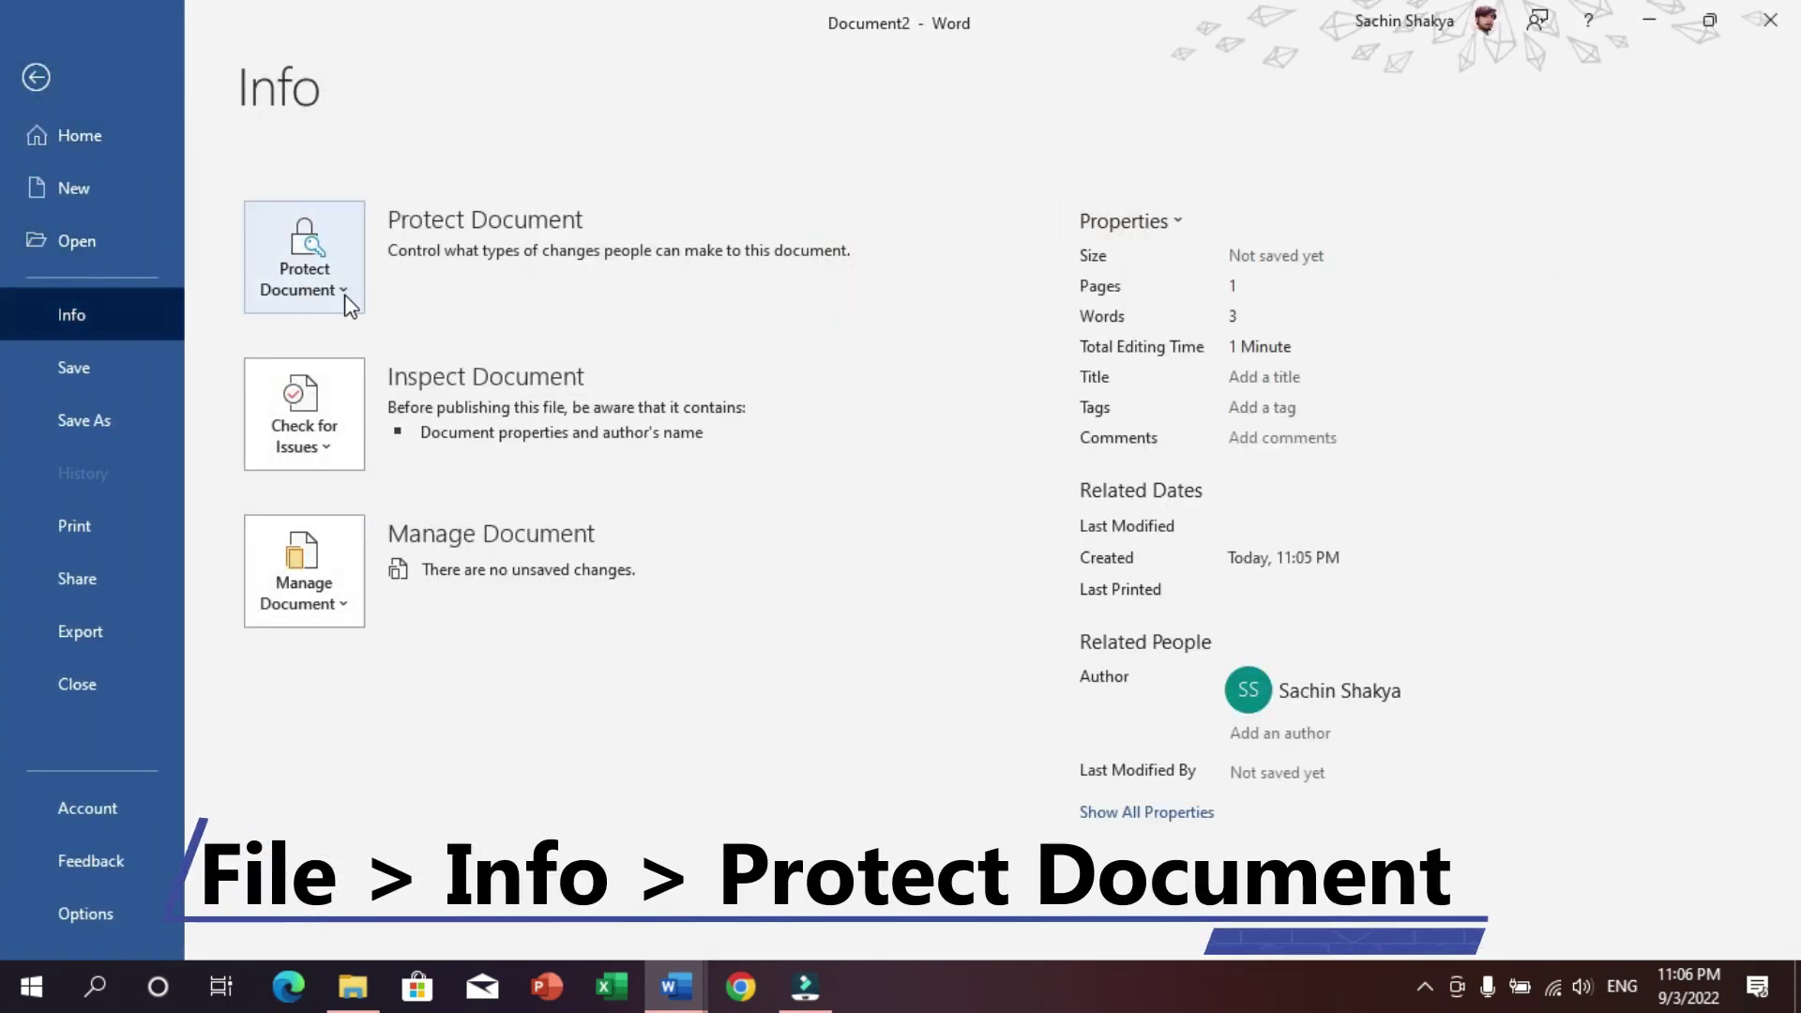
{"action": "left_click", "coordinate": [343, 292]}
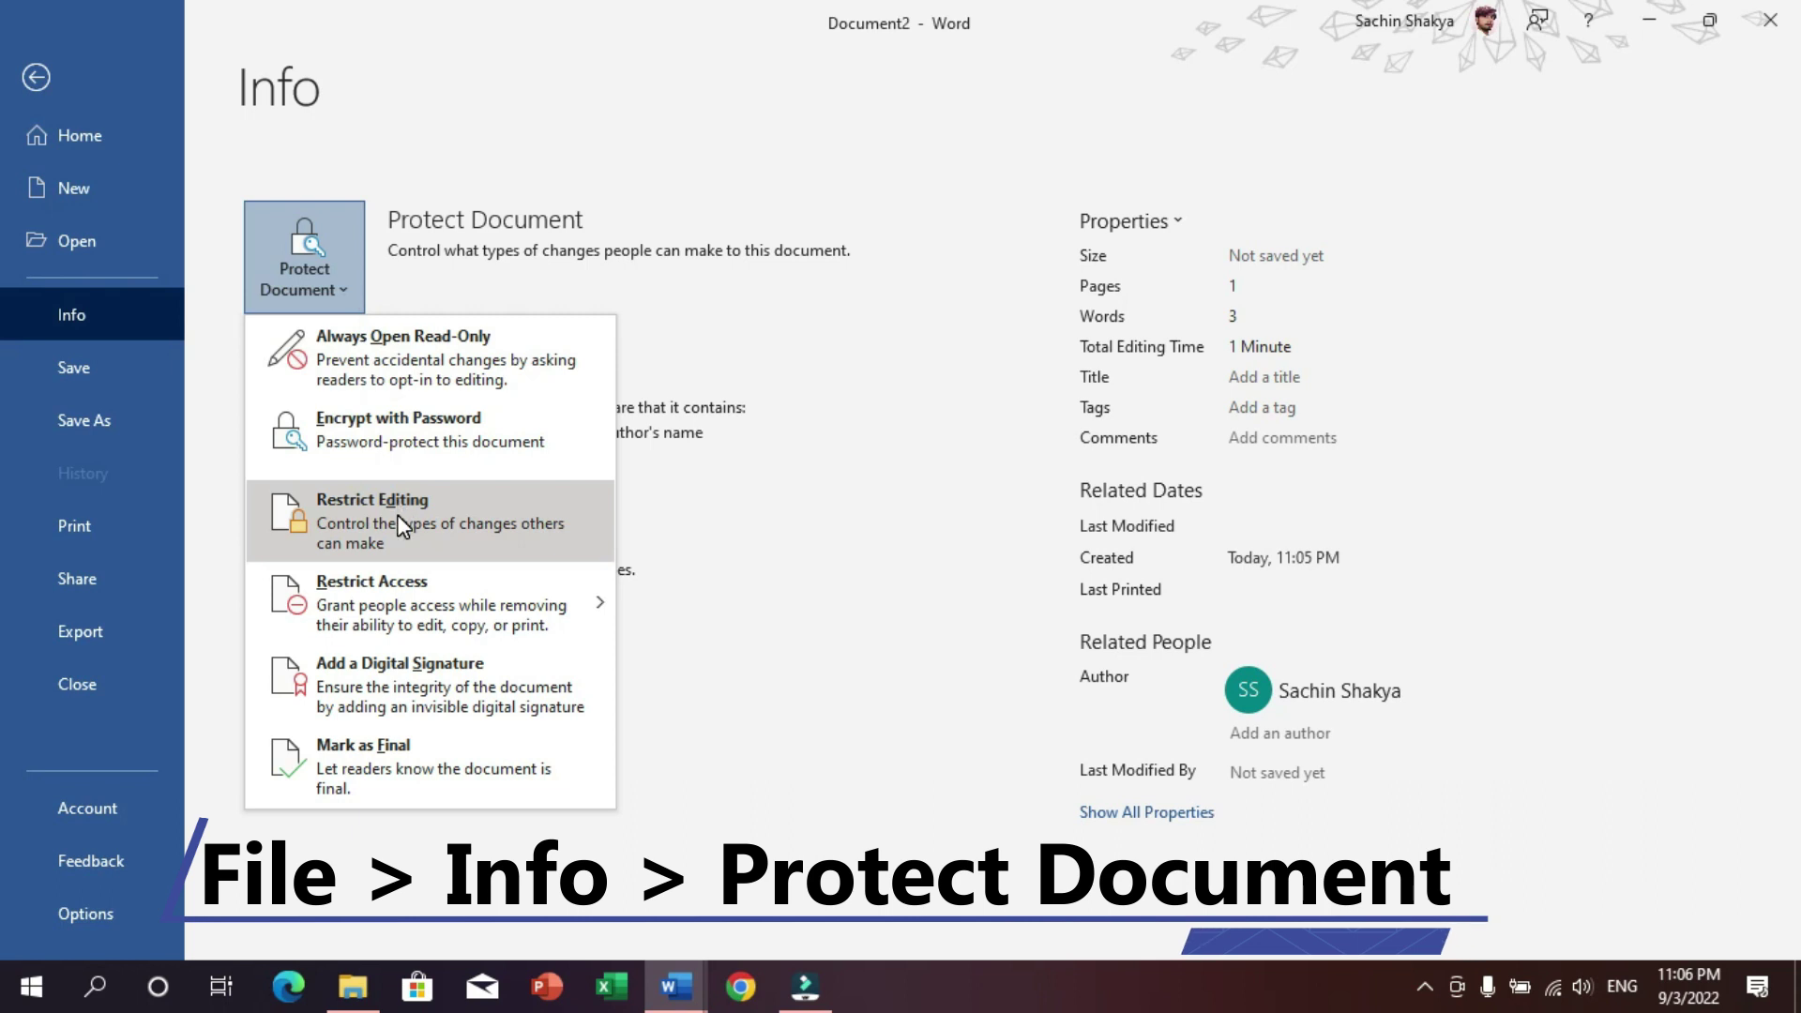
{"action": "key", "text": "Escape"}
{"action": "left_click", "coordinate": [314, 141]}
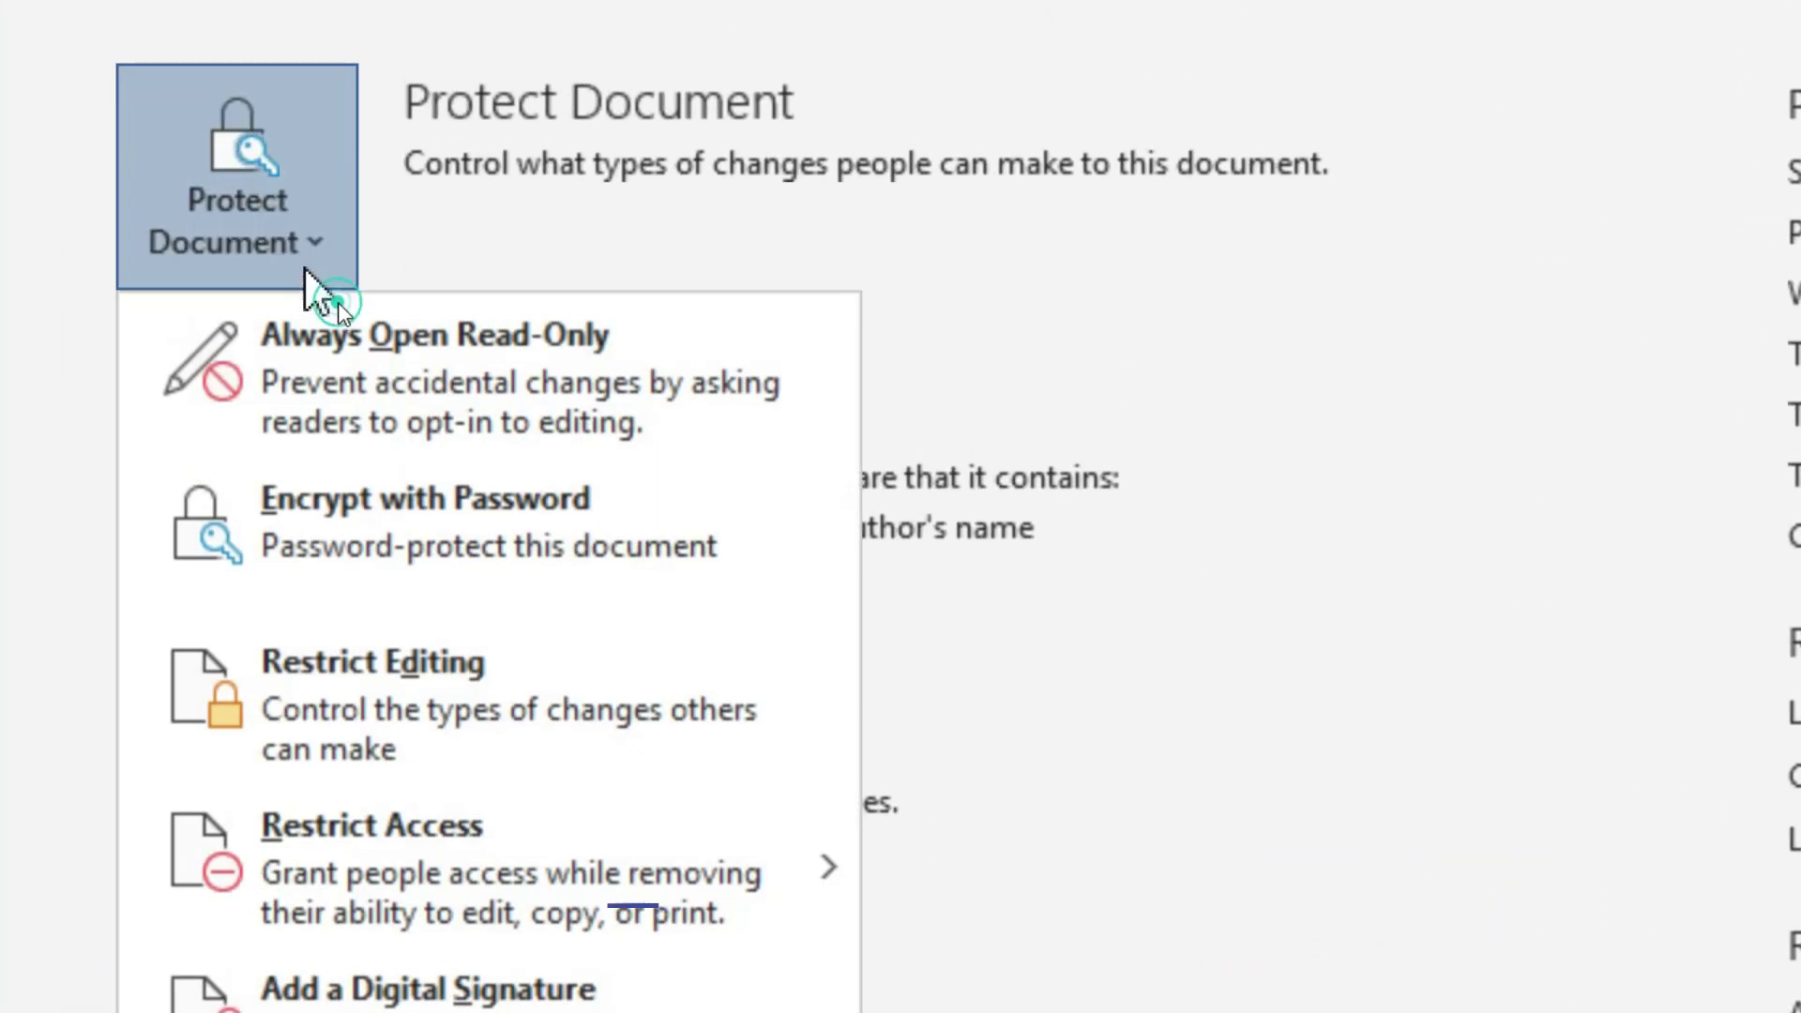
{"action": "key", "text": "Escape"}
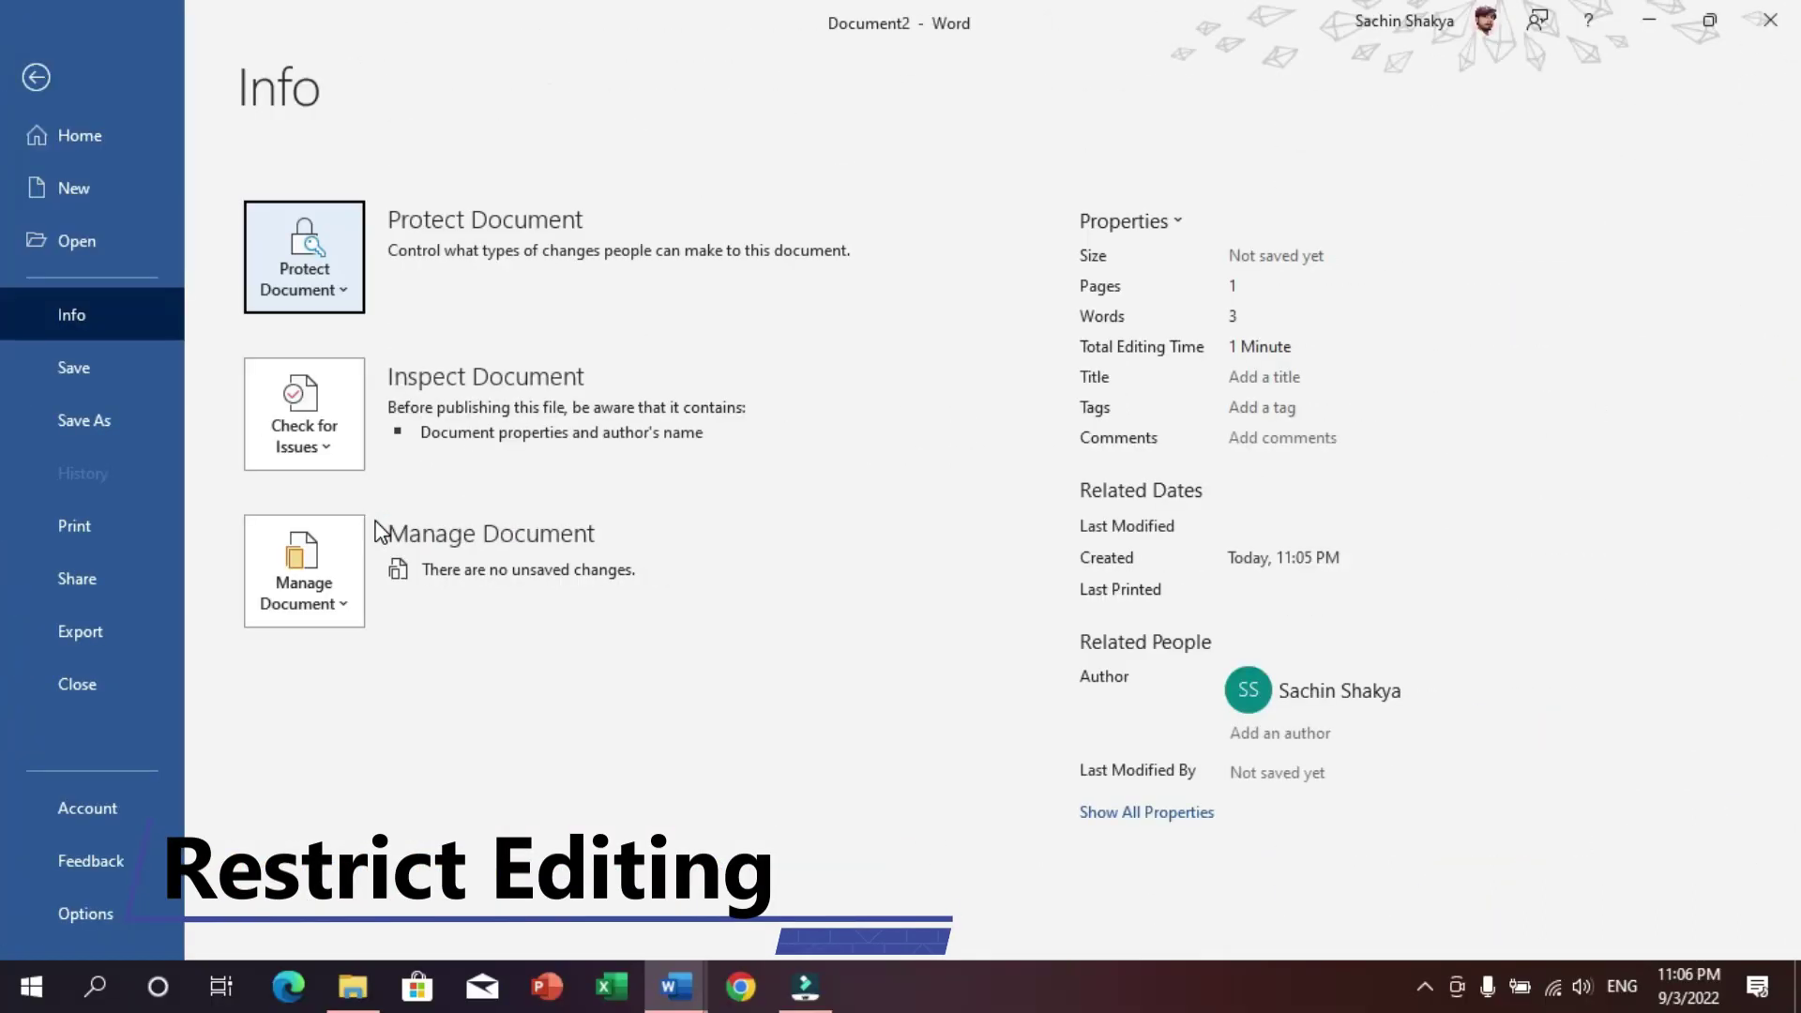
{"action": "left_click", "coordinate": [336, 297]}
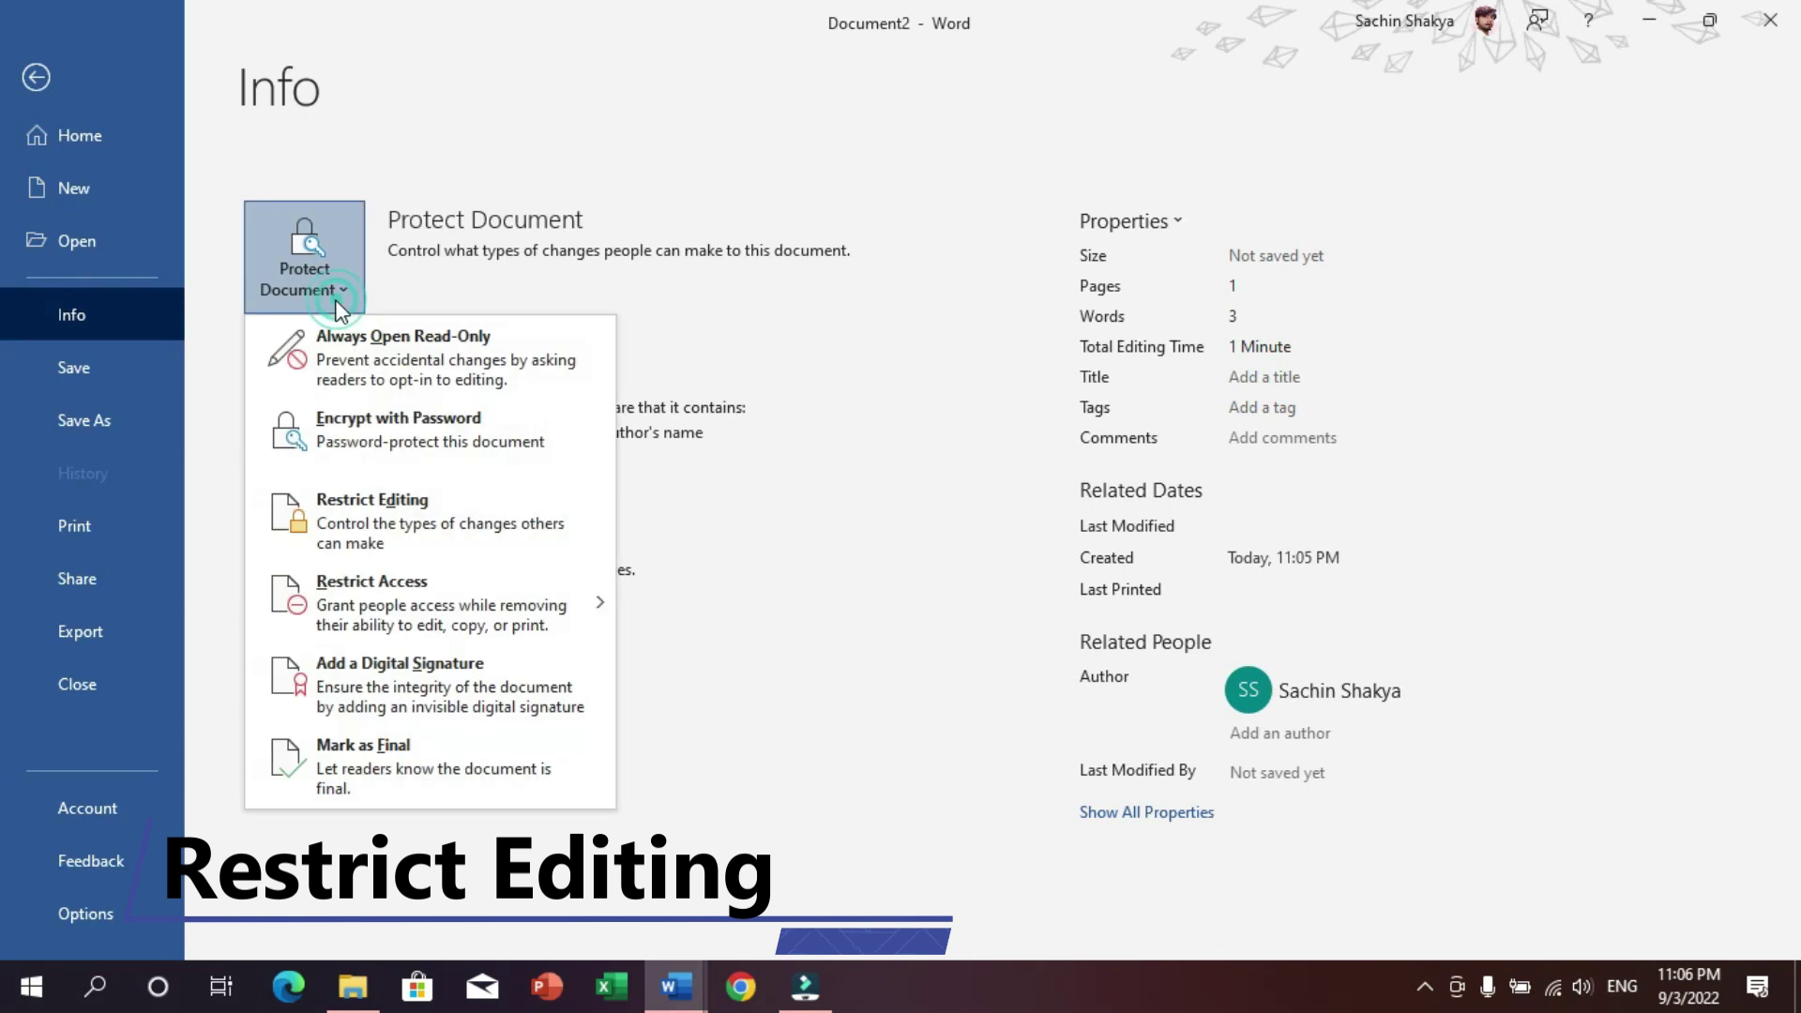
{"action": "left_click", "coordinate": [373, 509]}
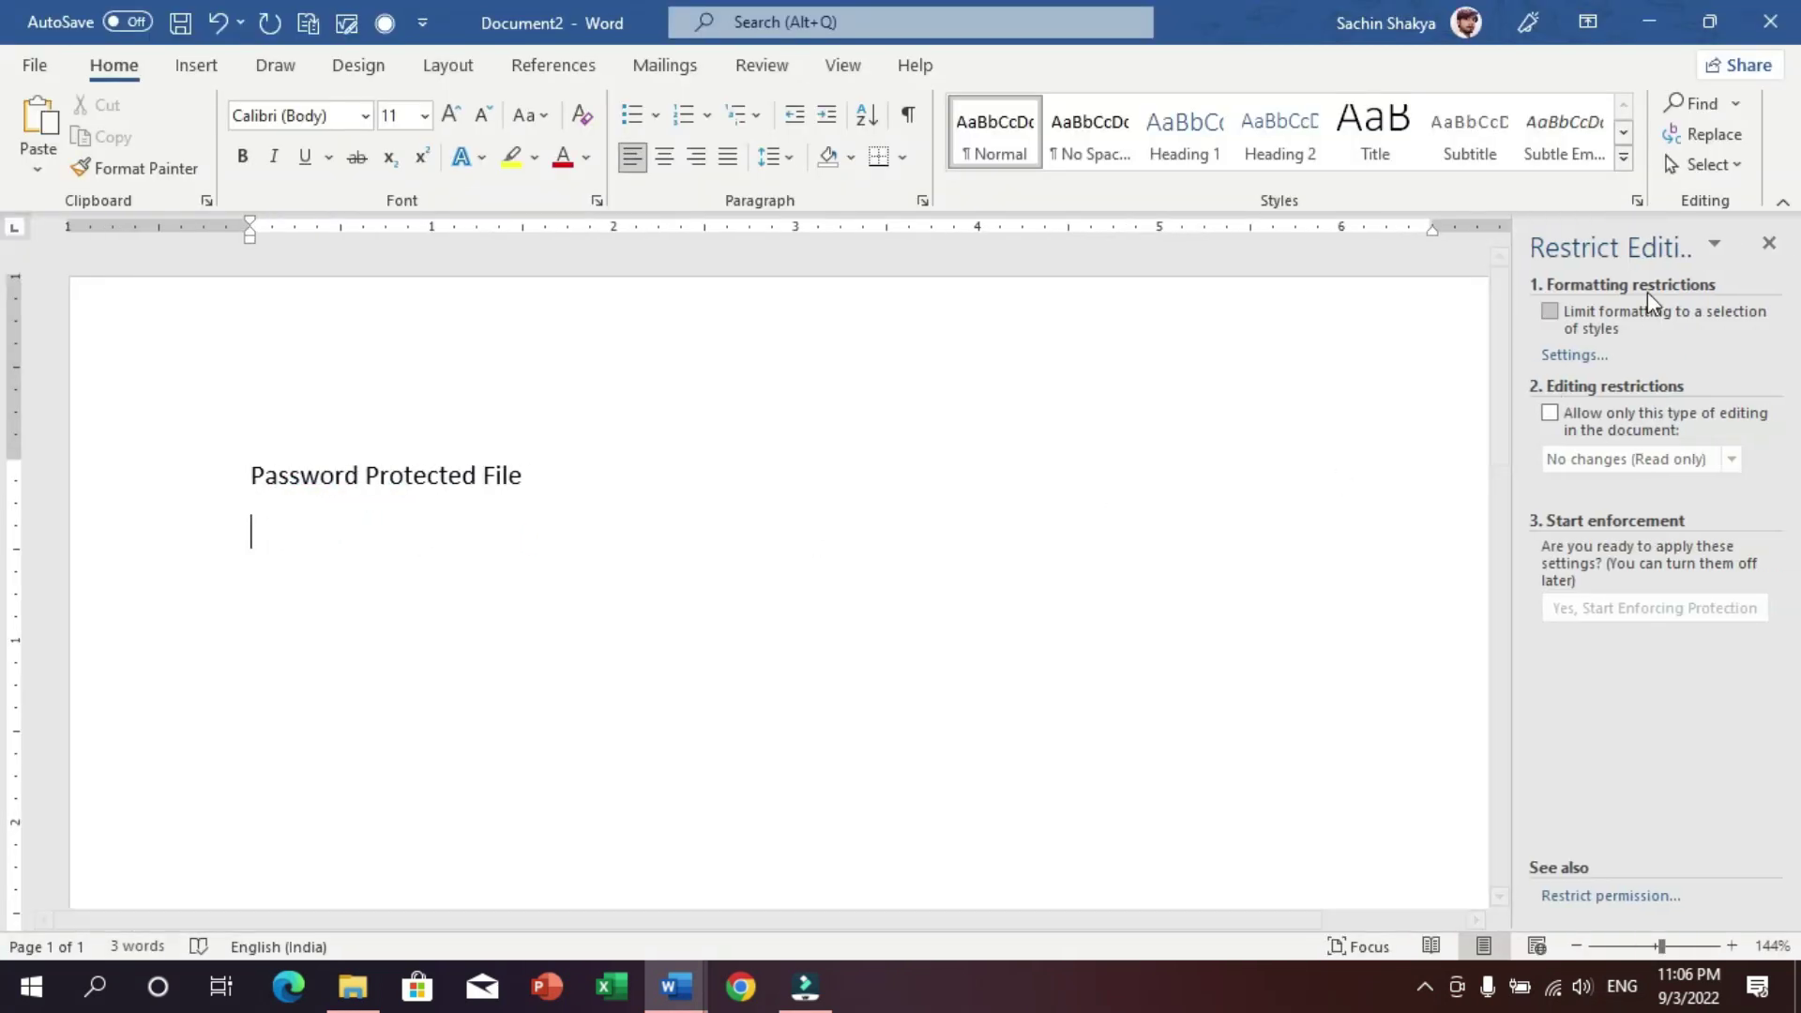
{"action": "left_click", "coordinate": [1770, 244]}
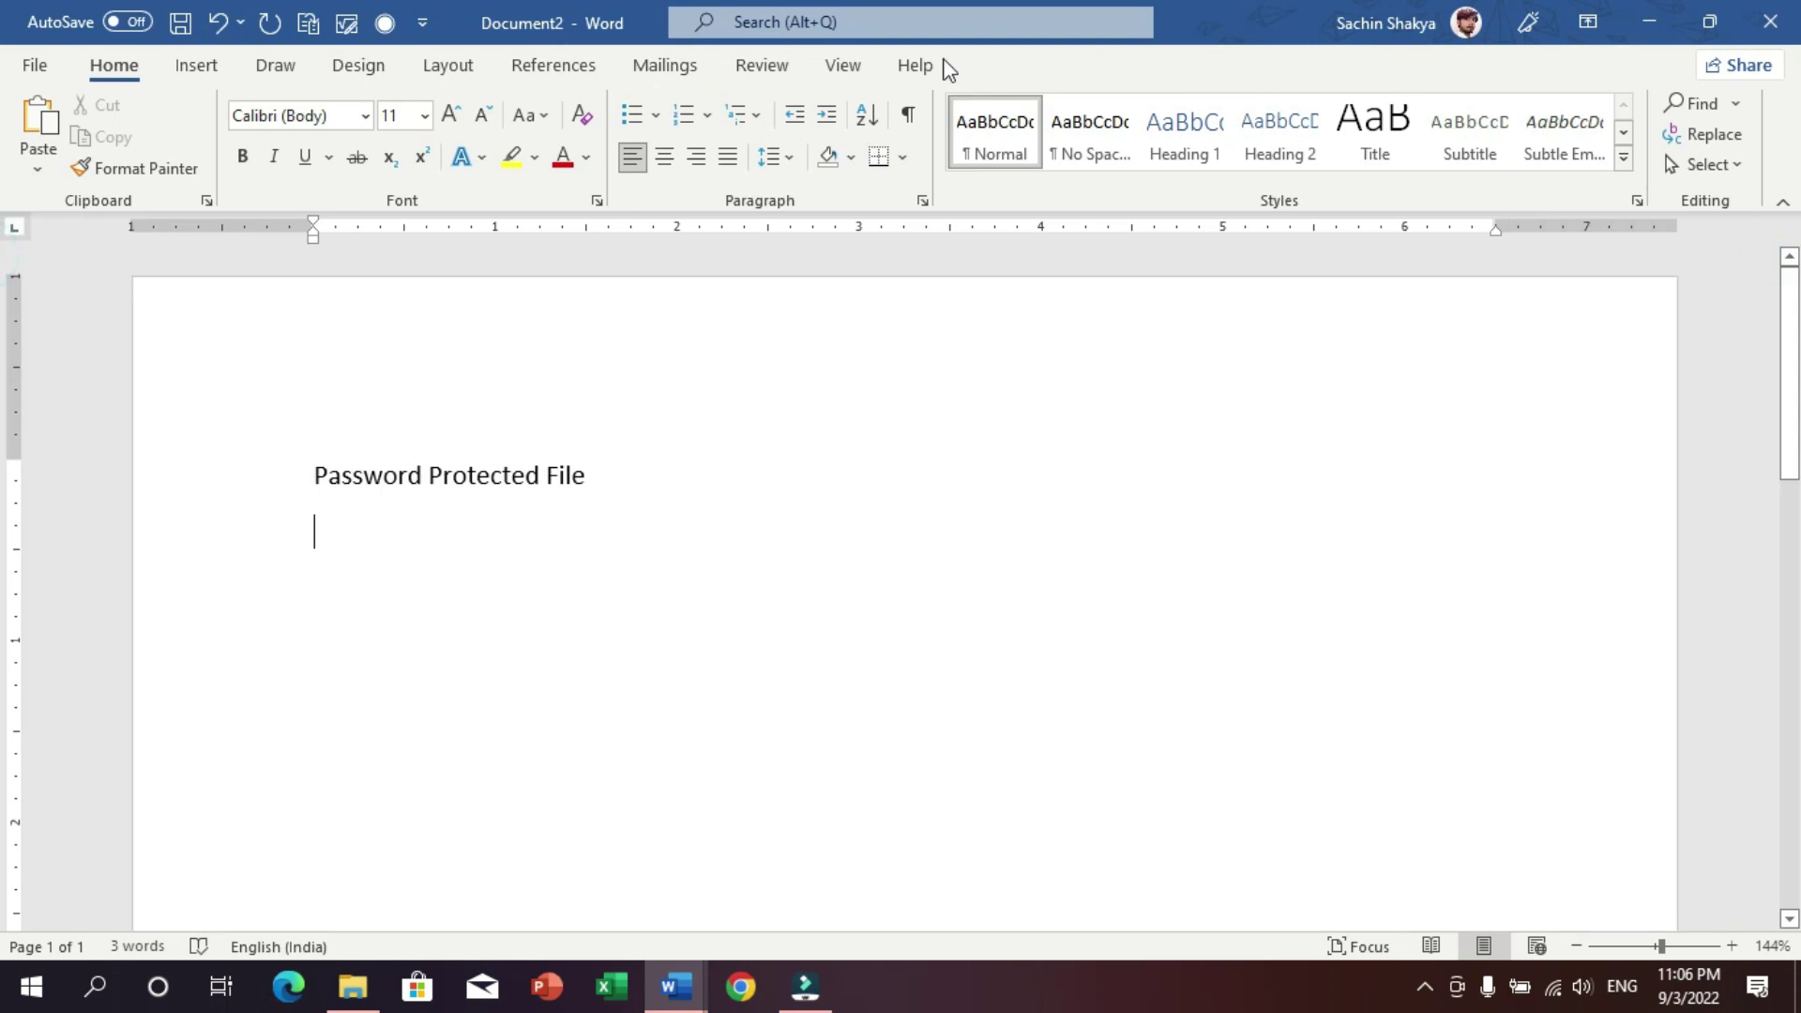
{"action": "left_click", "coordinate": [774, 68]}
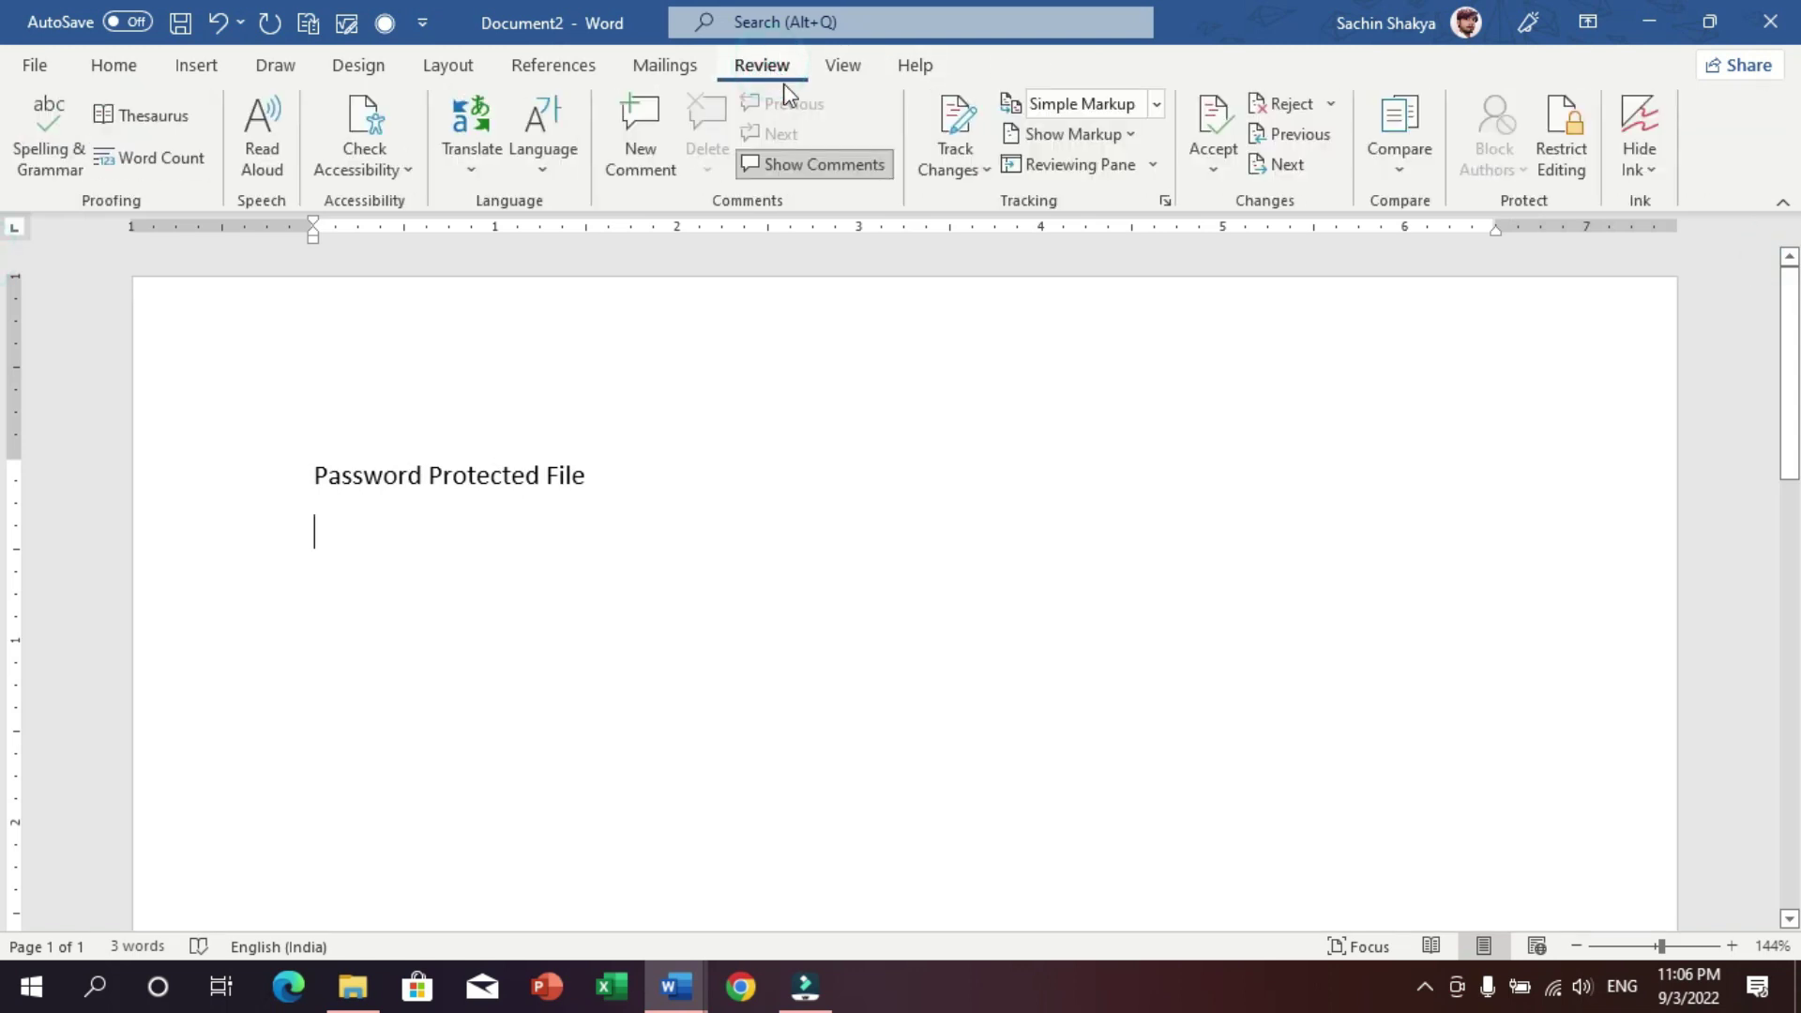
{"action": "left_click", "coordinate": [1576, 172]}
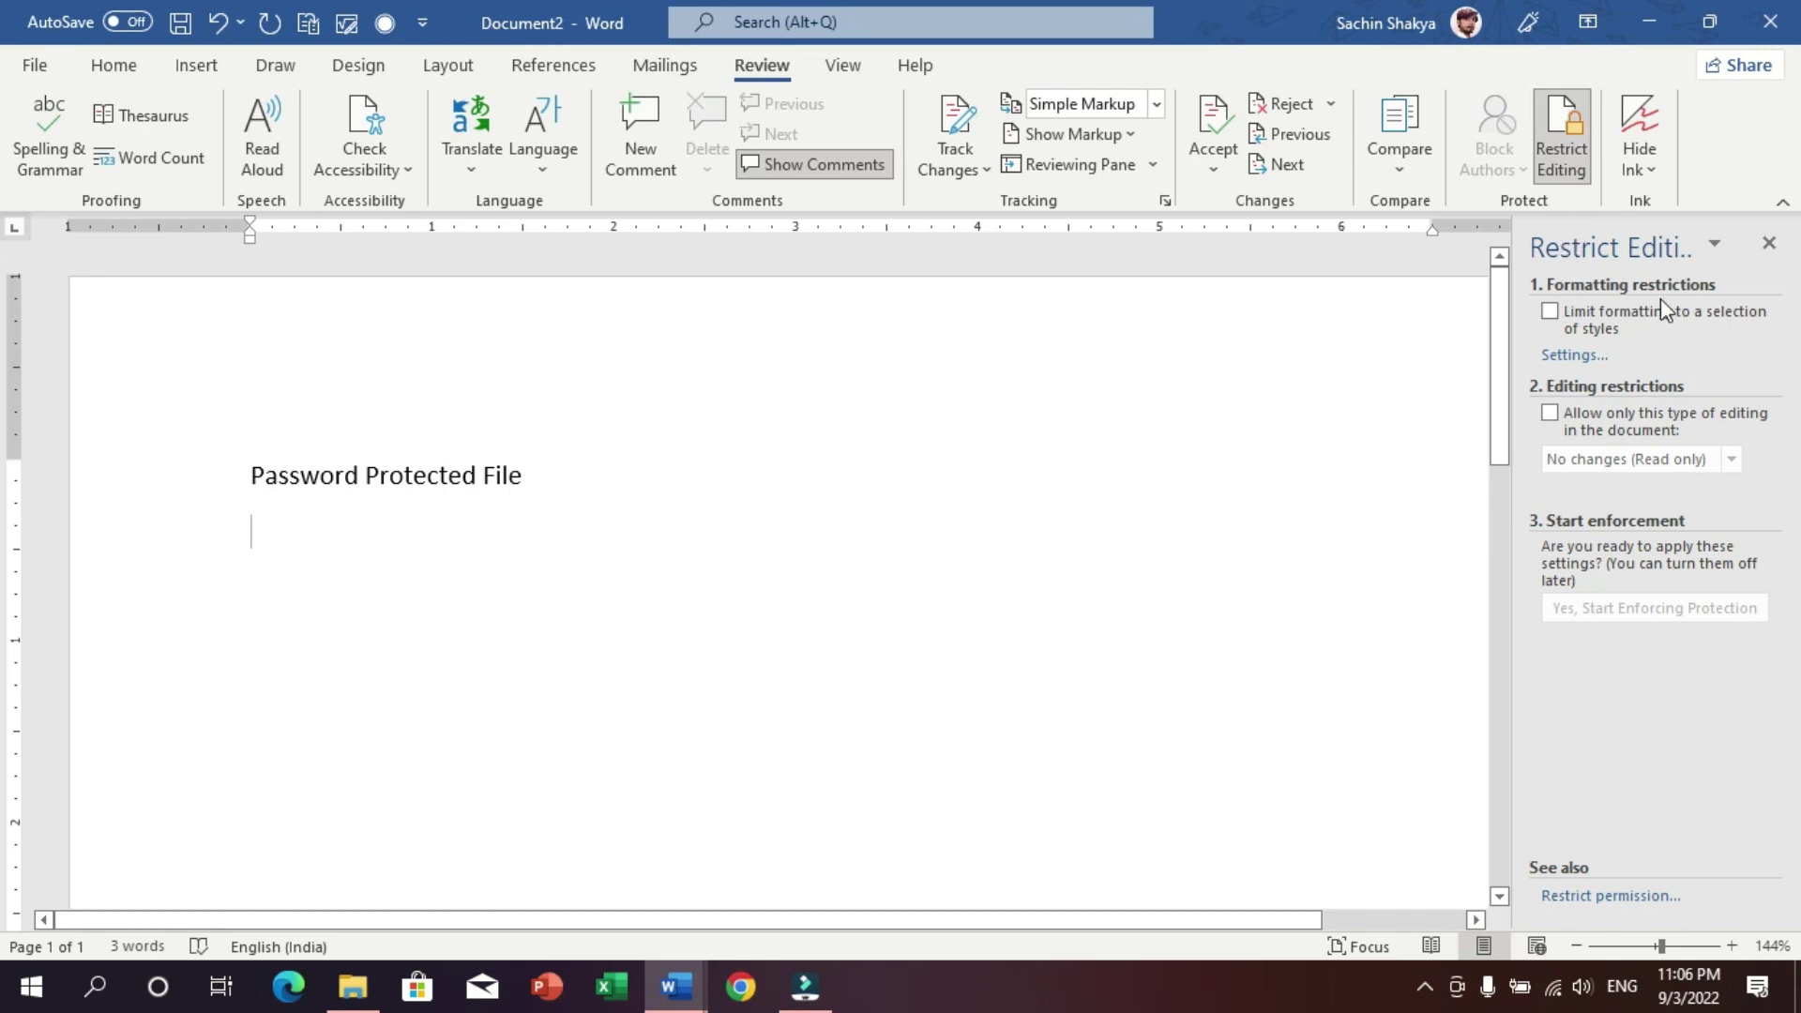
- Limit formatting, allow only No changes (Read only), enforce it with a password, and press Ctrl+S
{"action": "left_click", "coordinate": [1550, 312]}
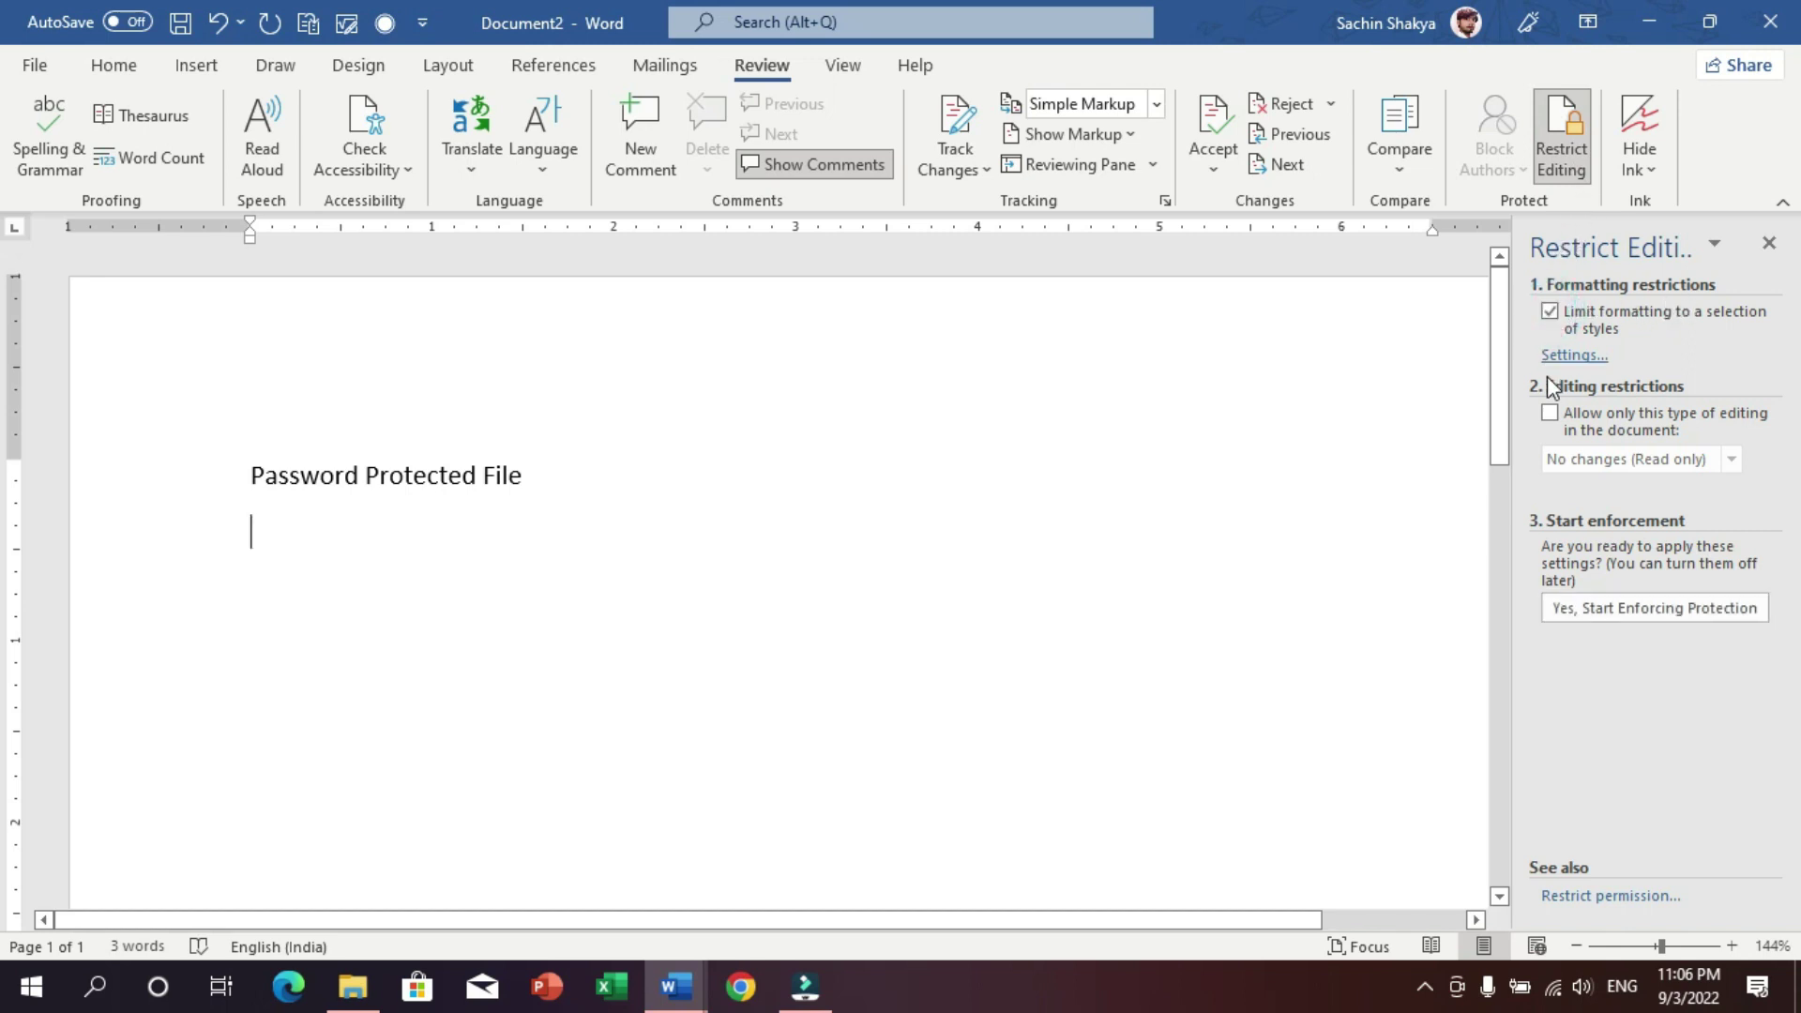
{"action": "left_click", "coordinate": [1549, 414]}
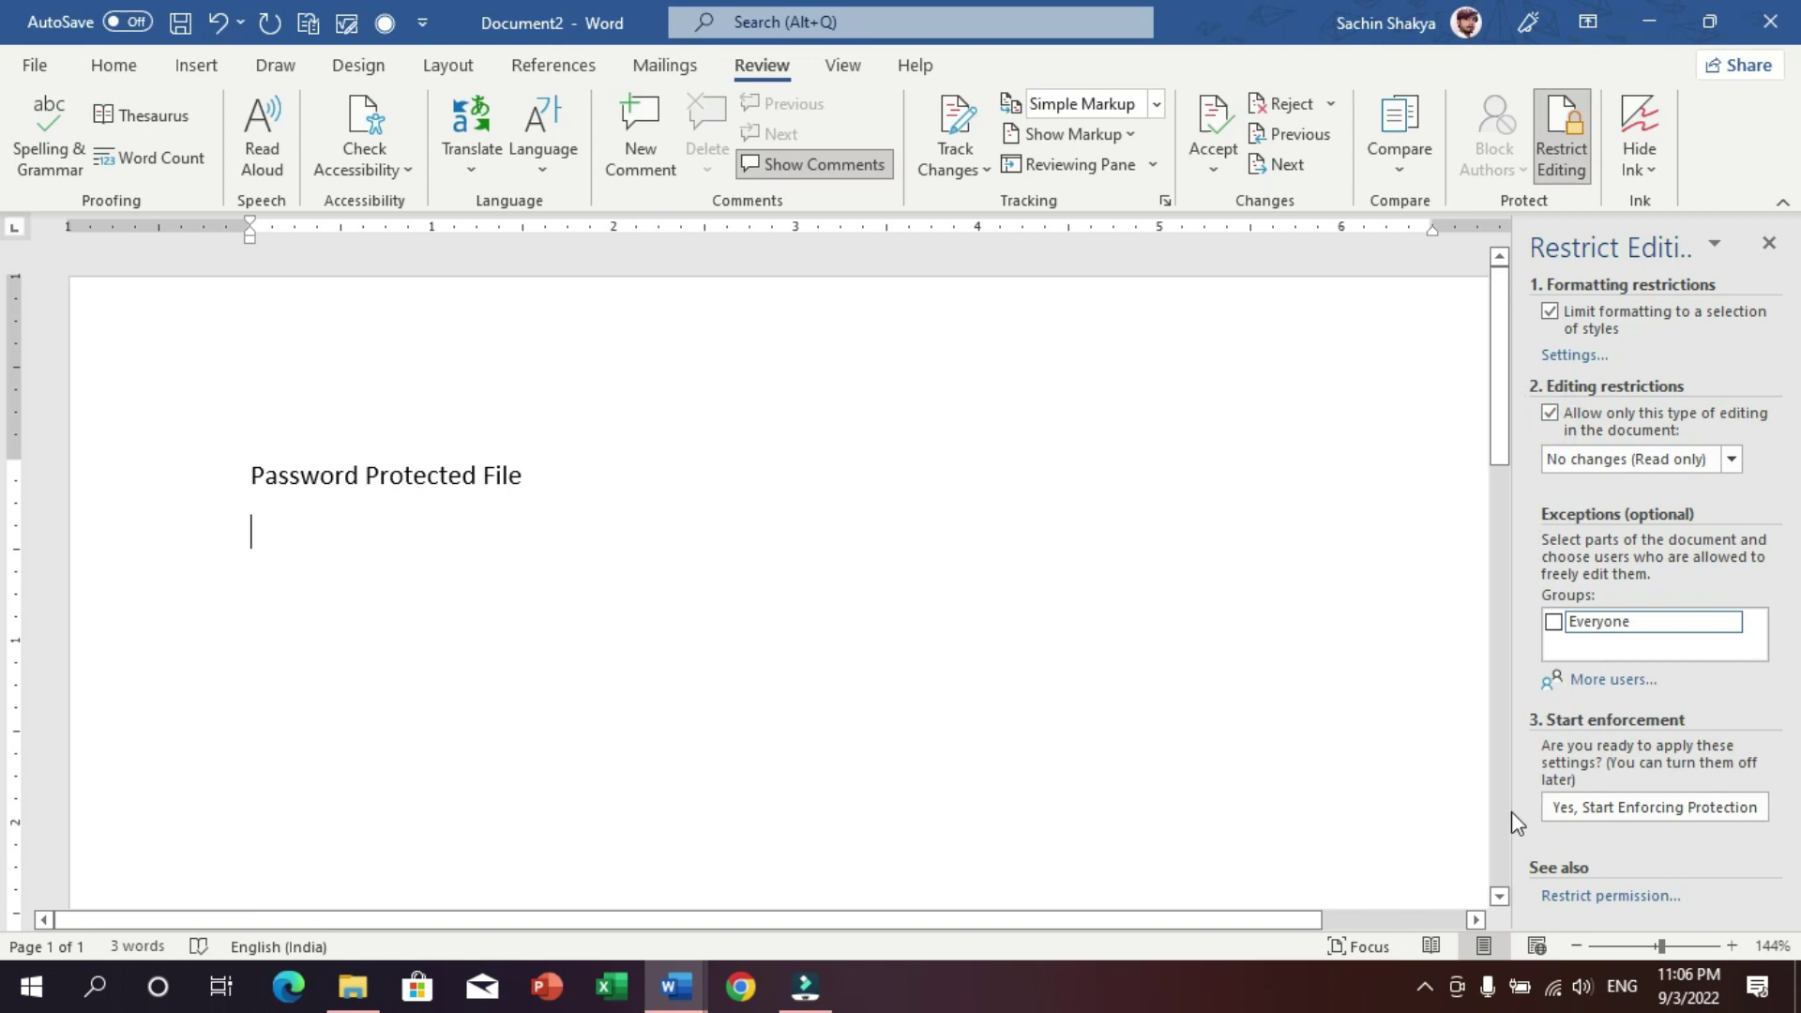
{"action": "left_click", "coordinate": [1670, 812]}
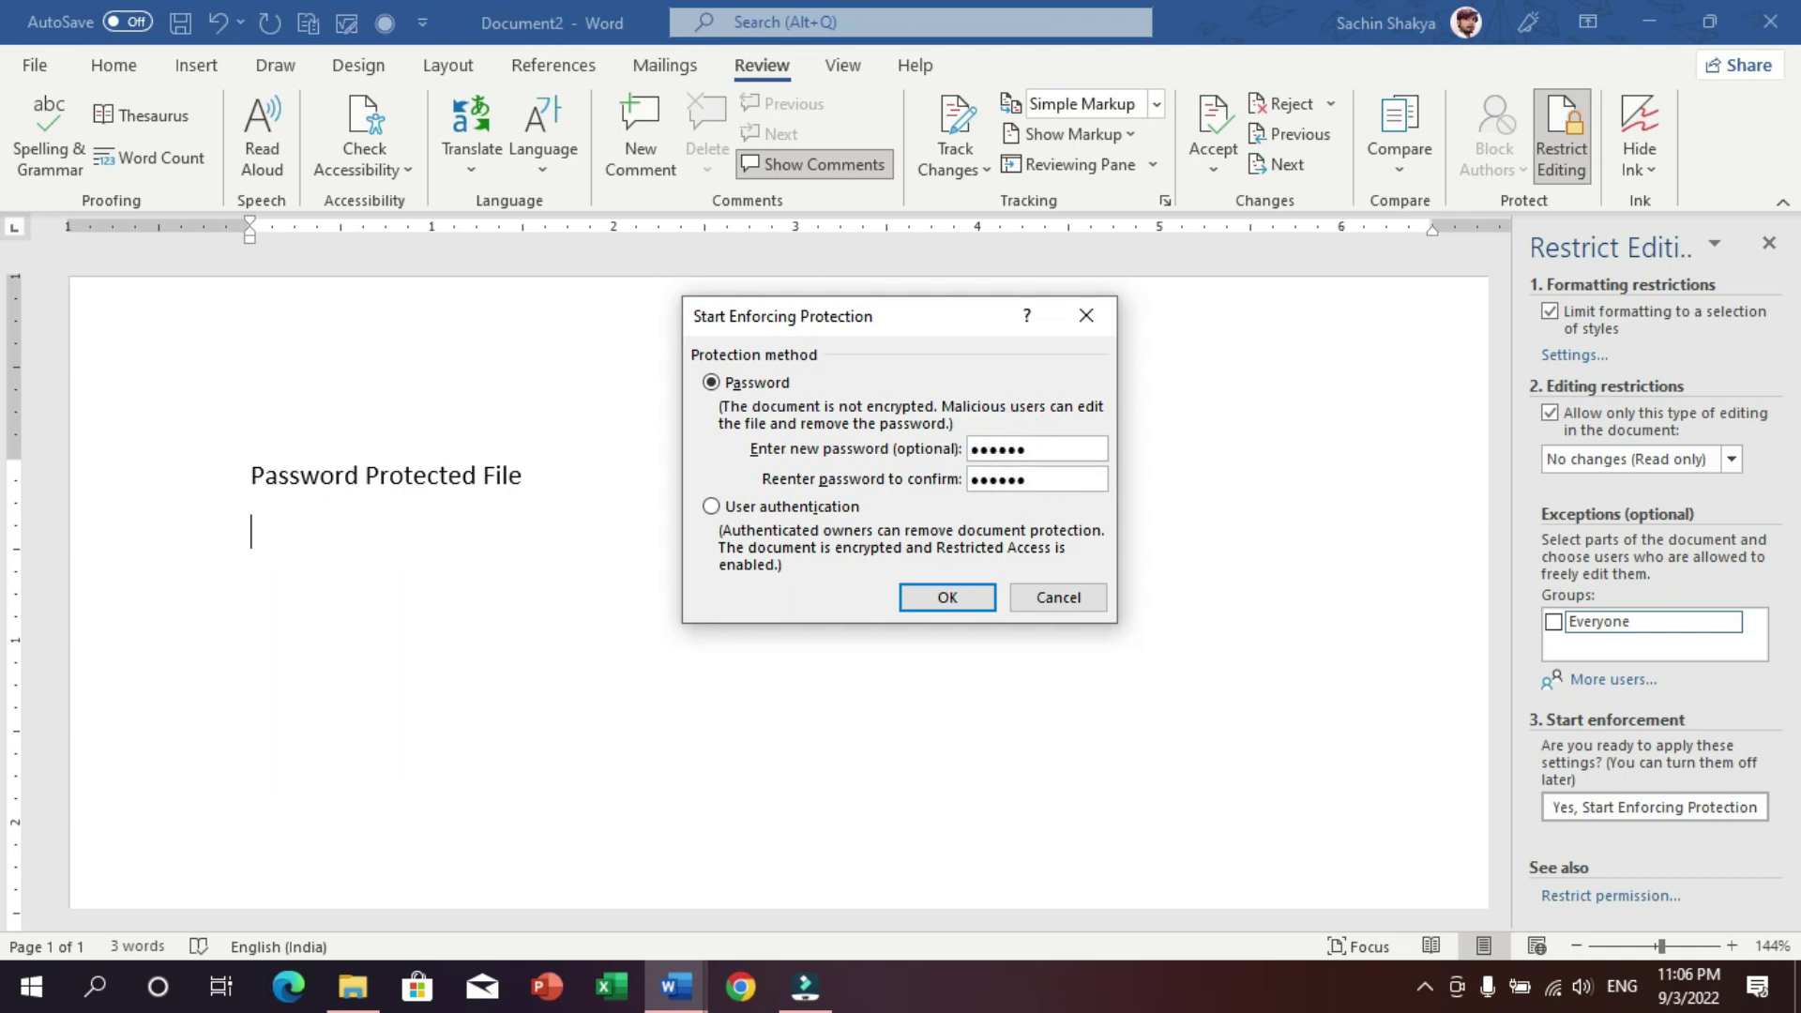
{"action": "left_click", "coordinate": [950, 598]}
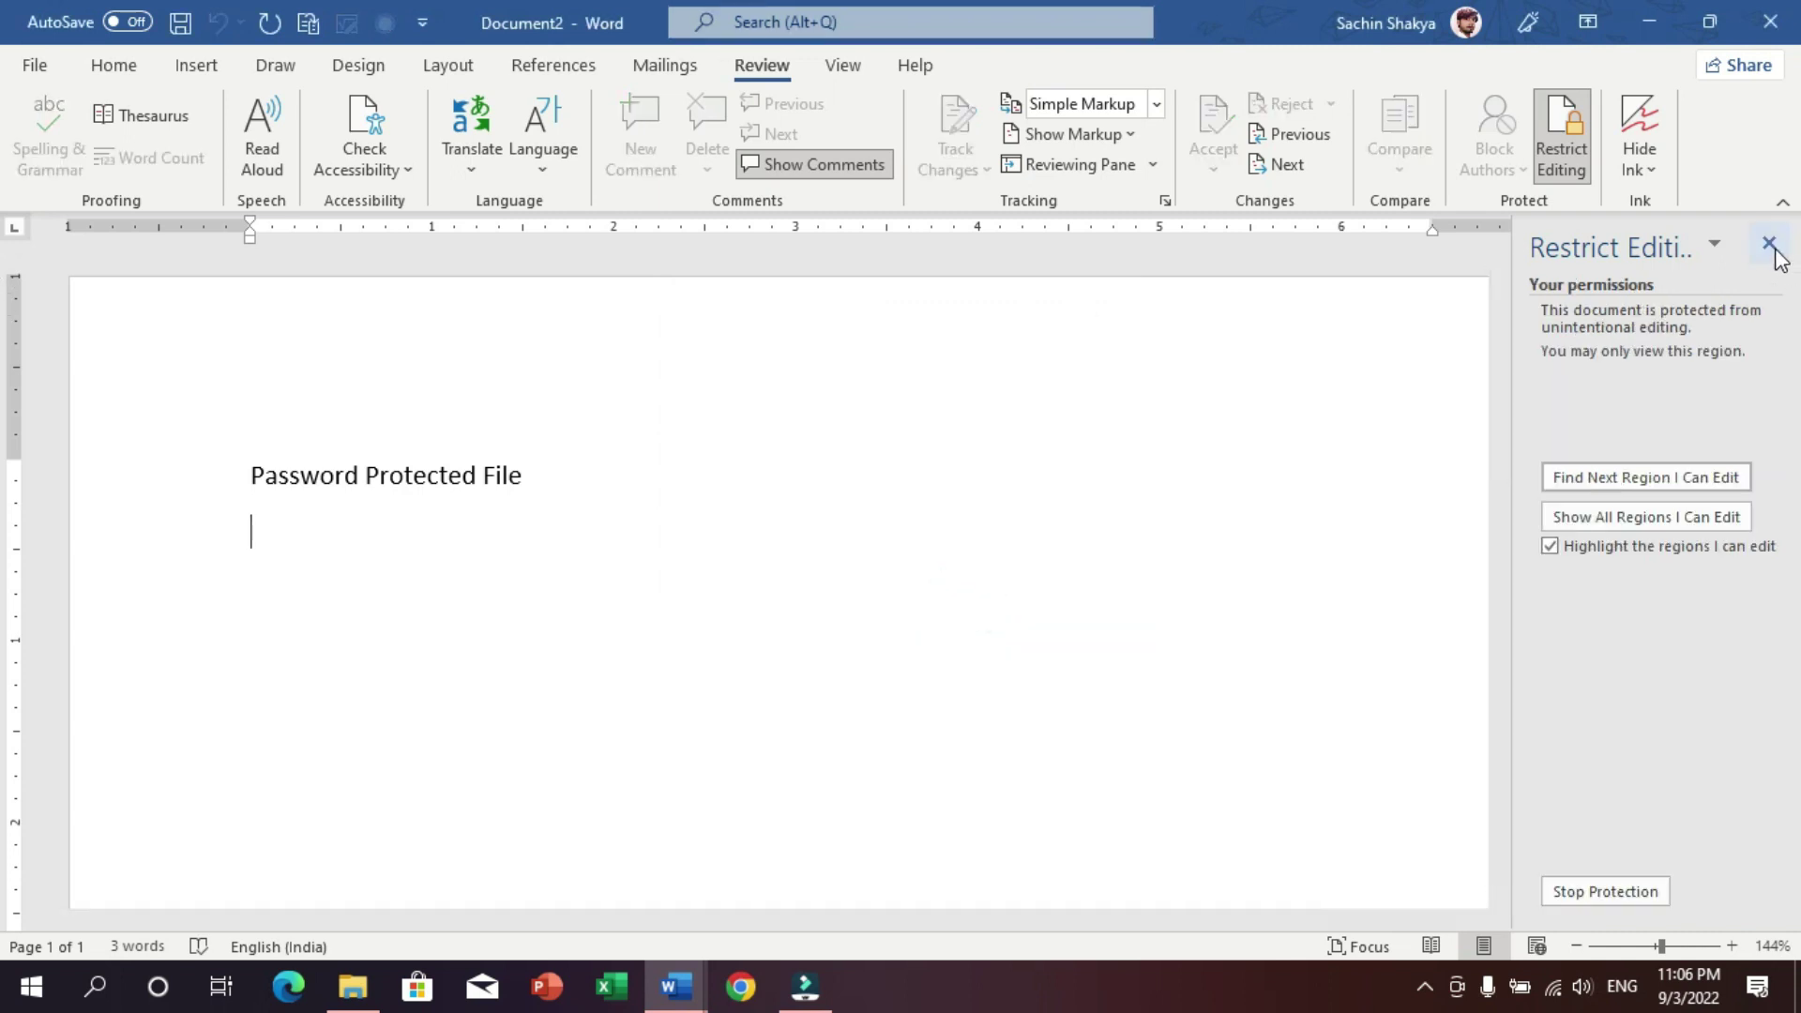
{"action": "left_click", "coordinate": [1772, 248]}
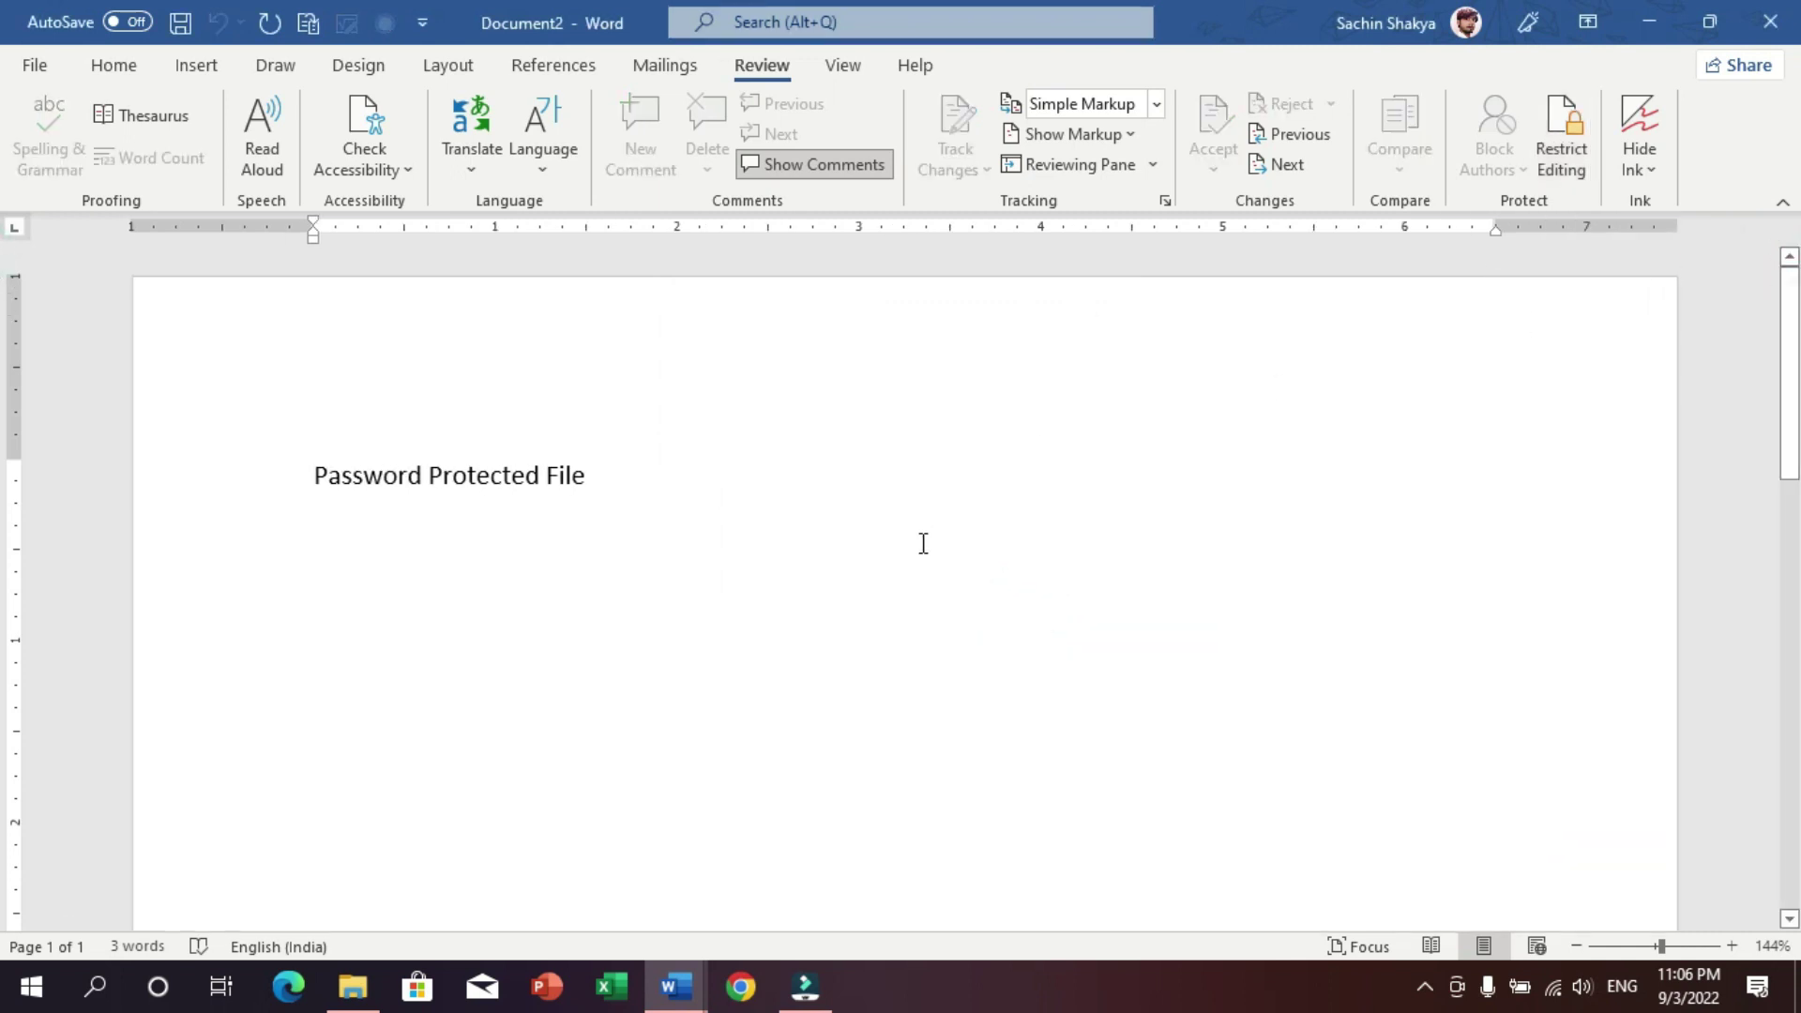
{"action": "left_click", "coordinate": [589, 583]}
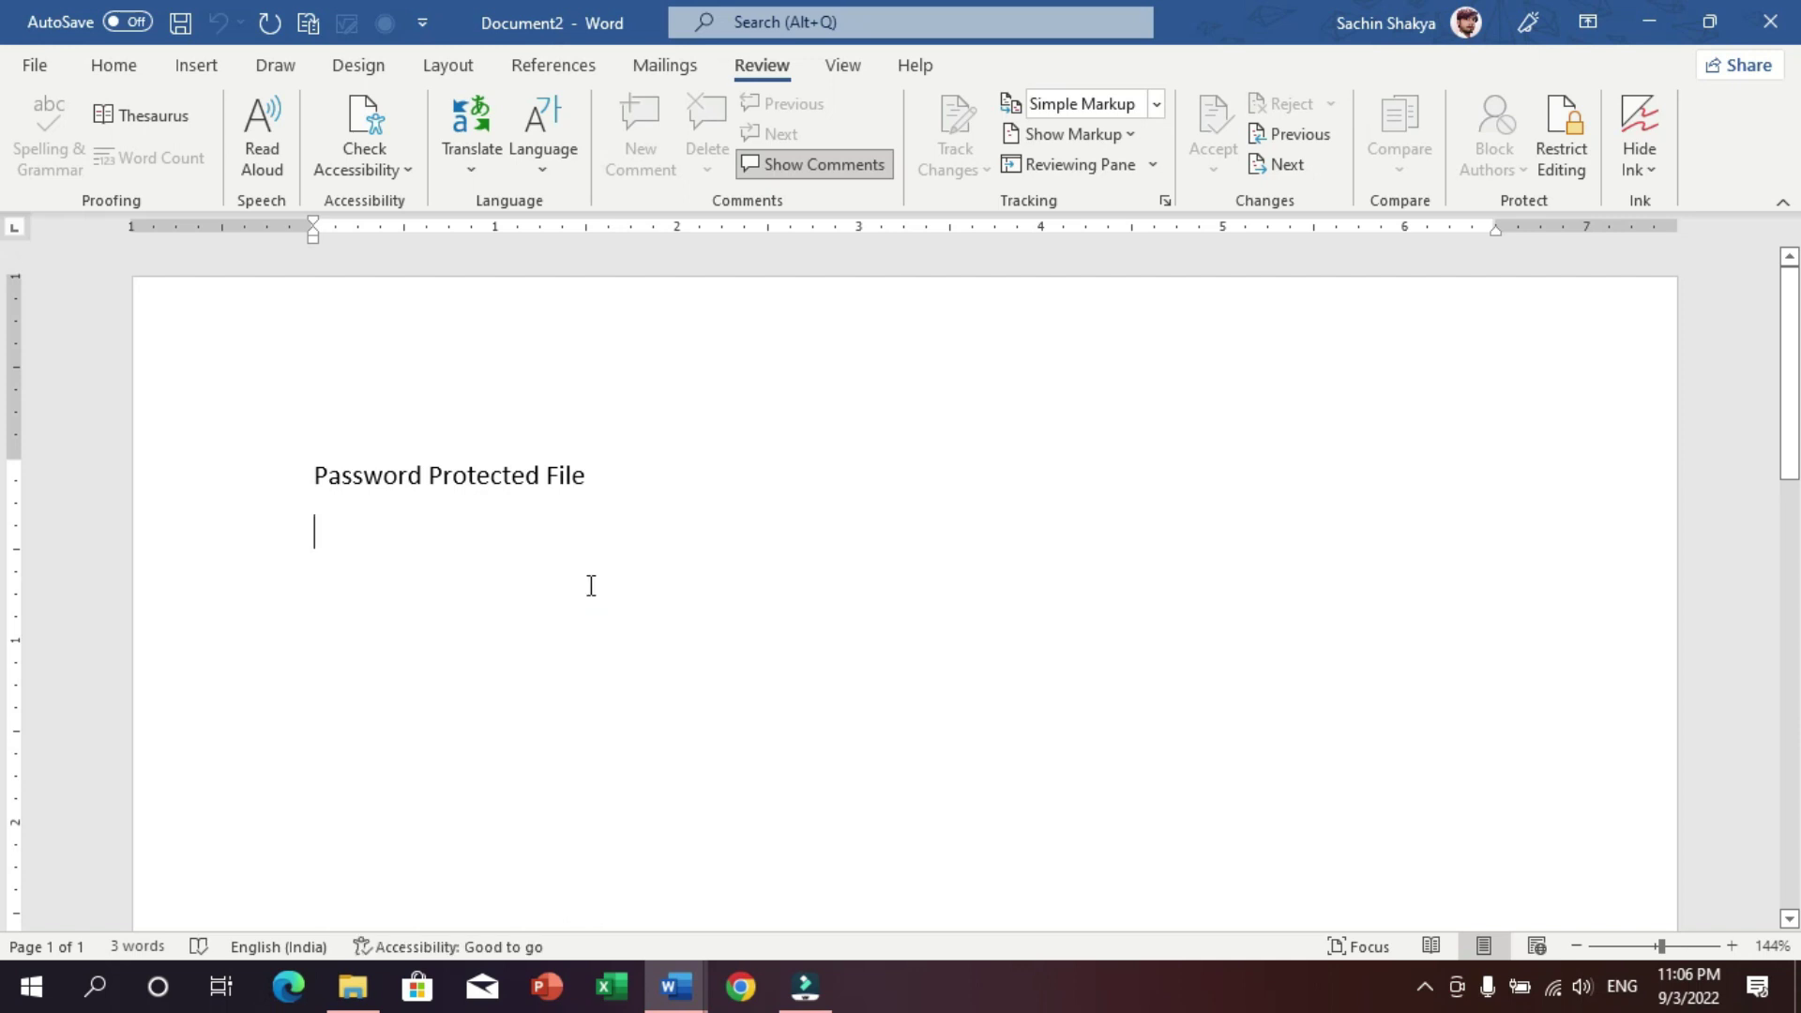
{"action": "key", "text": "ctrl+s"}
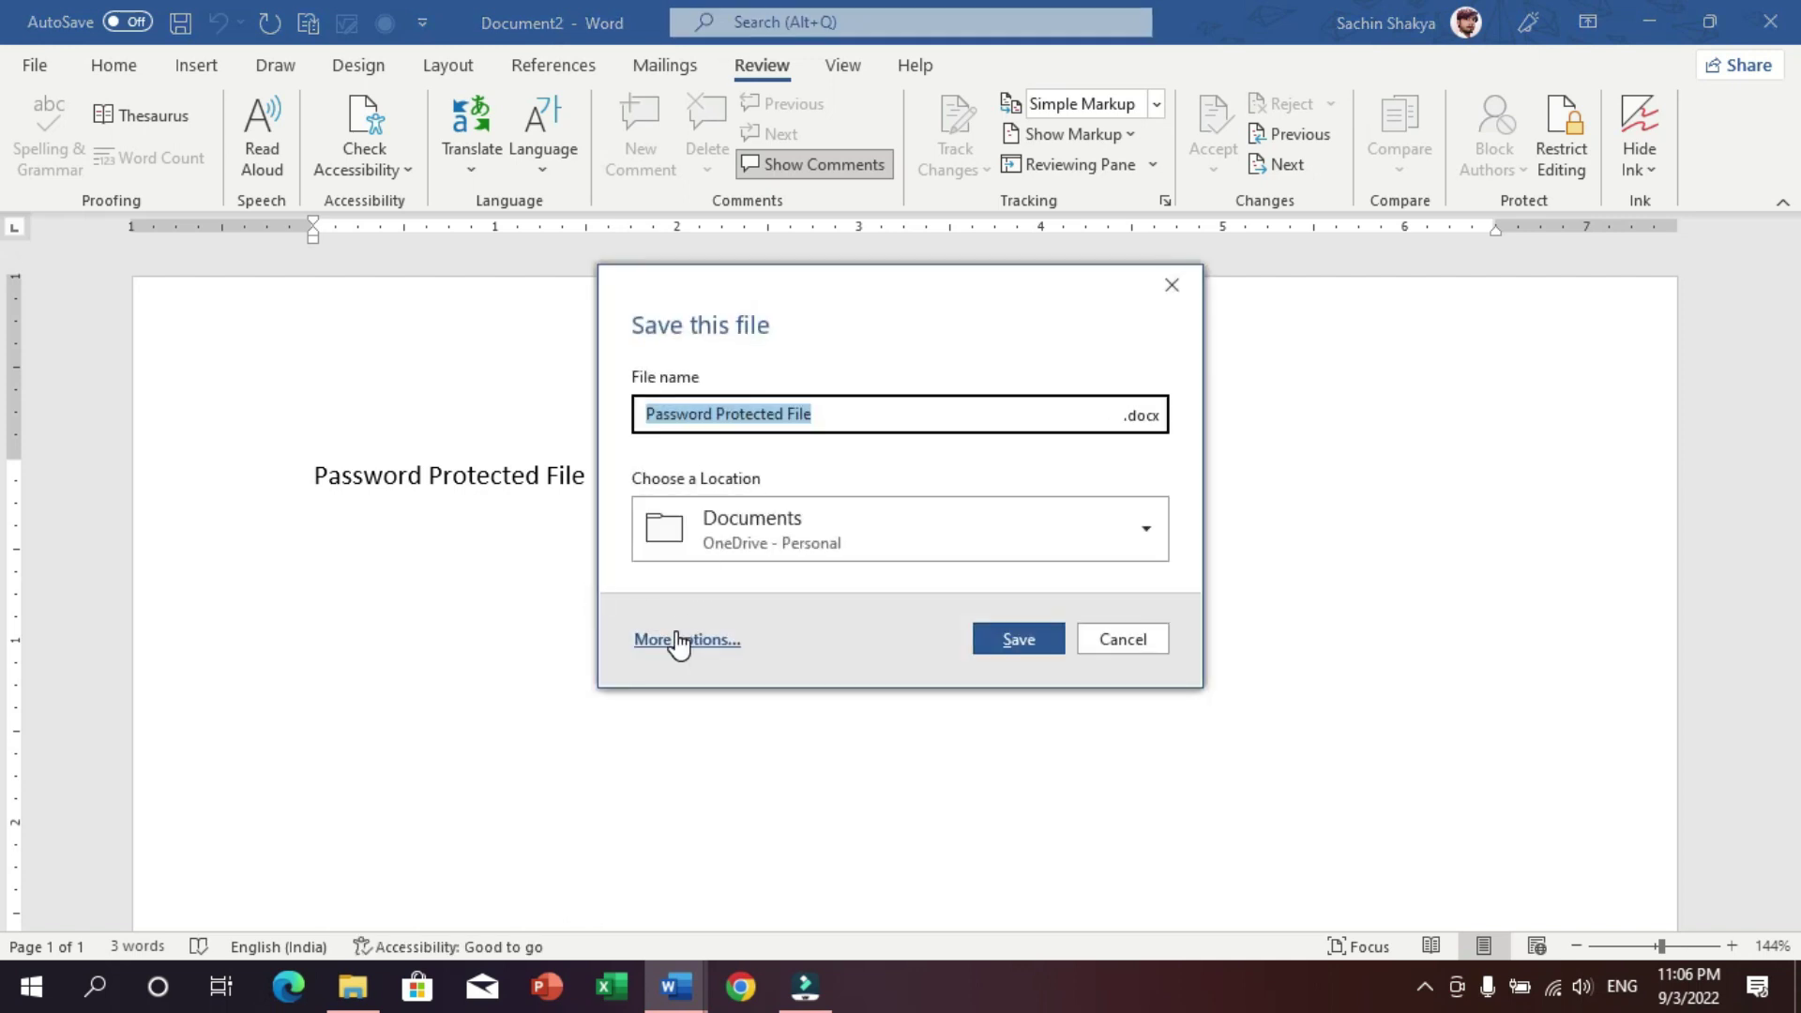
- Save the document to the Desktop under the name 'Password Protected File'
{"action": "left_click", "coordinate": [677, 633]}
{"action": "left_click", "coordinate": [348, 520]}
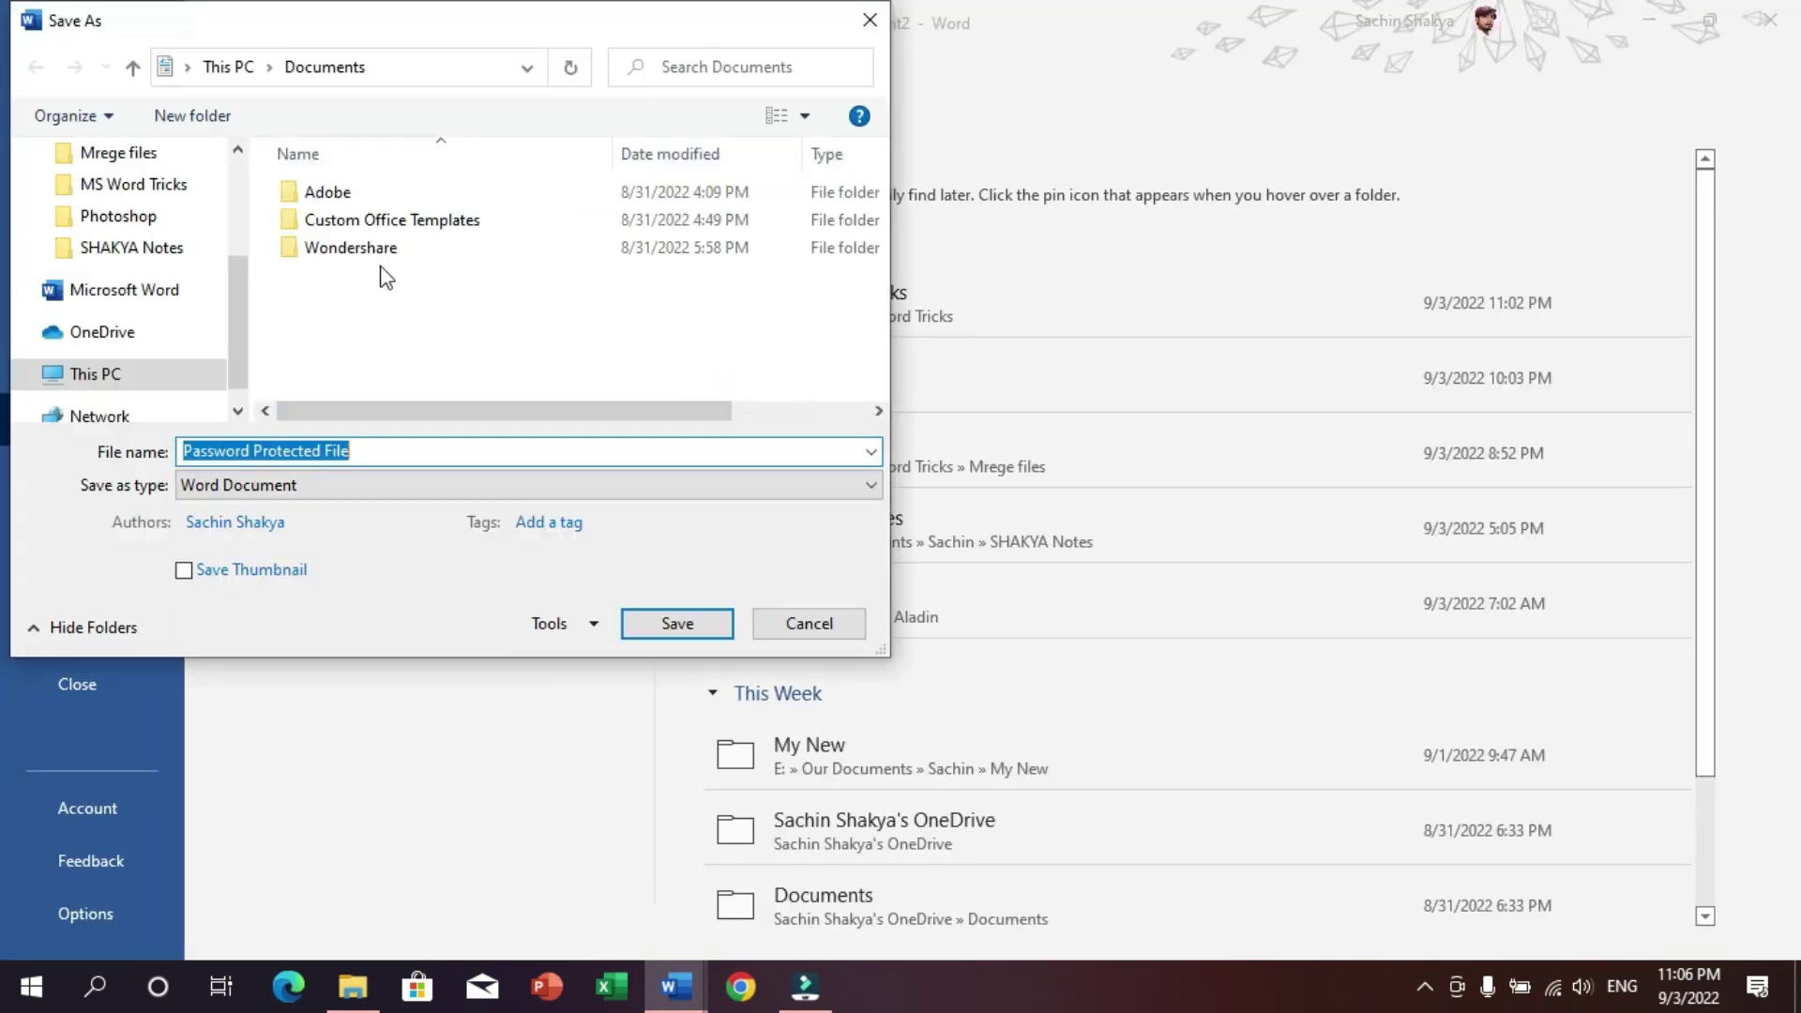
{"action": "scroll", "coordinate": [227, 325], "scroll_direction": "up", "scroll_amount": 5}
{"action": "left_click", "coordinate": [108, 205]}
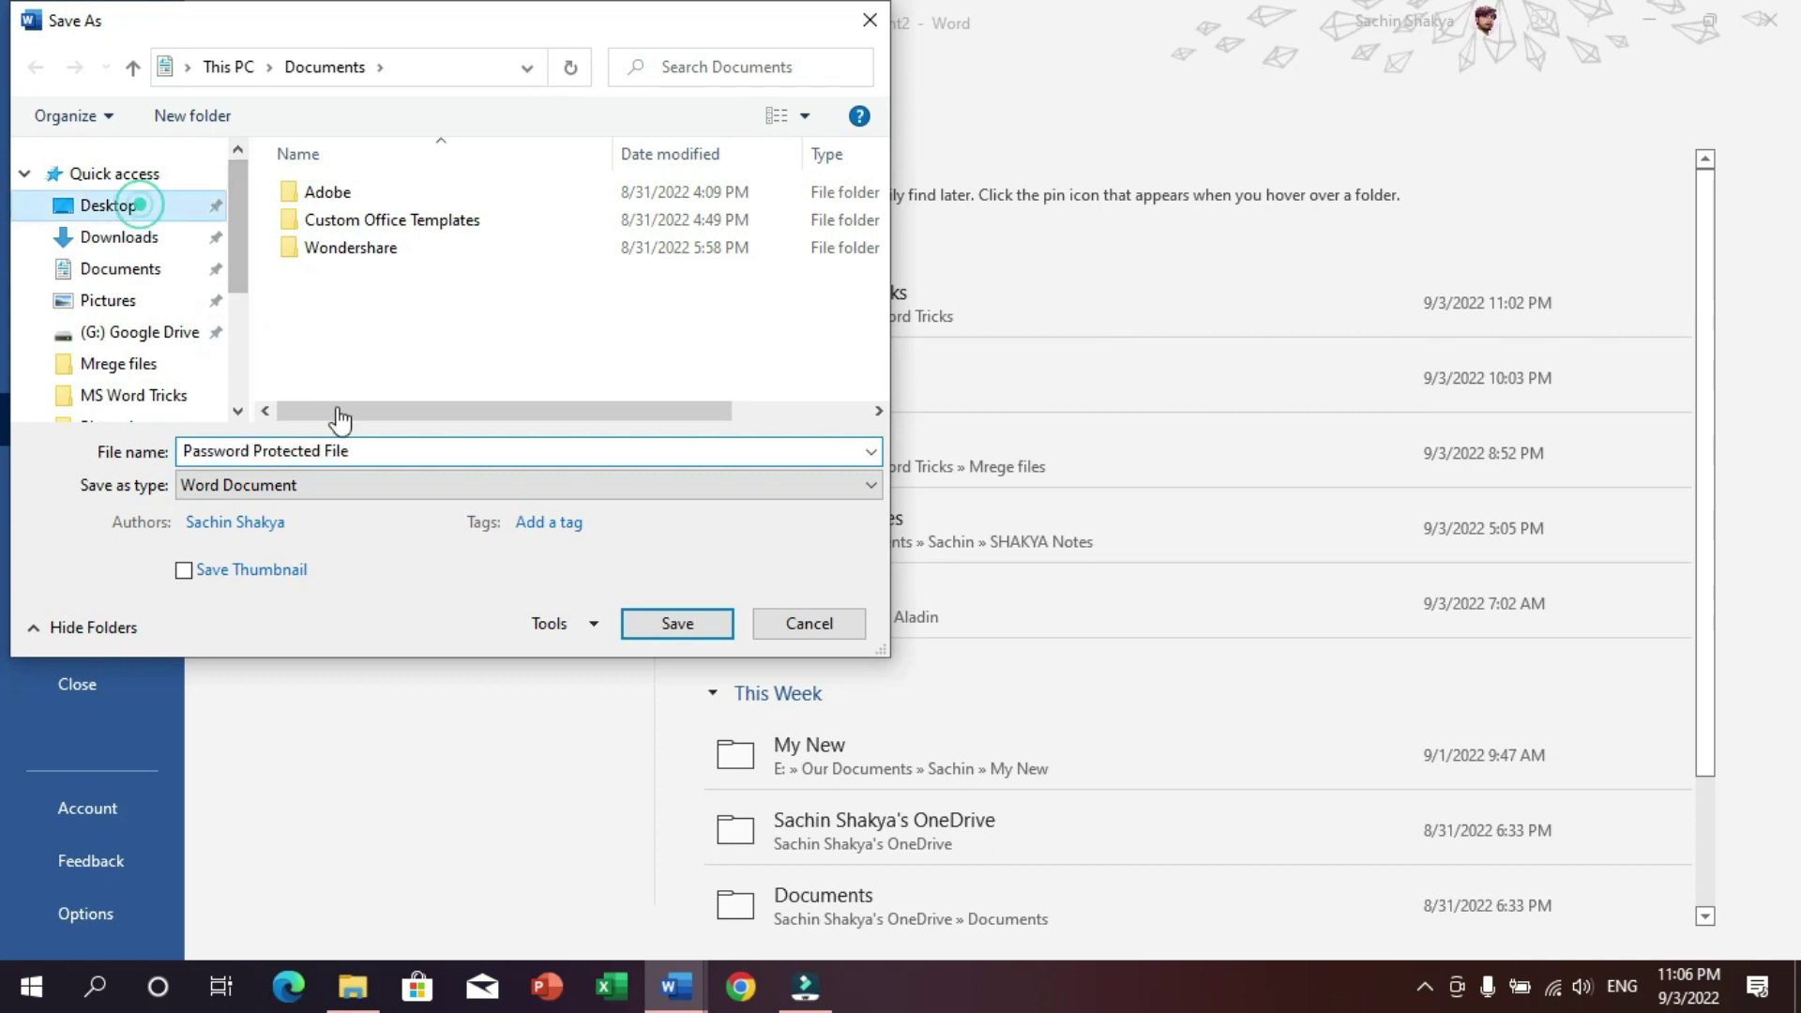
{"action": "left_click", "coordinate": [392, 447]}
{"action": "left_click", "coordinate": [432, 460]}
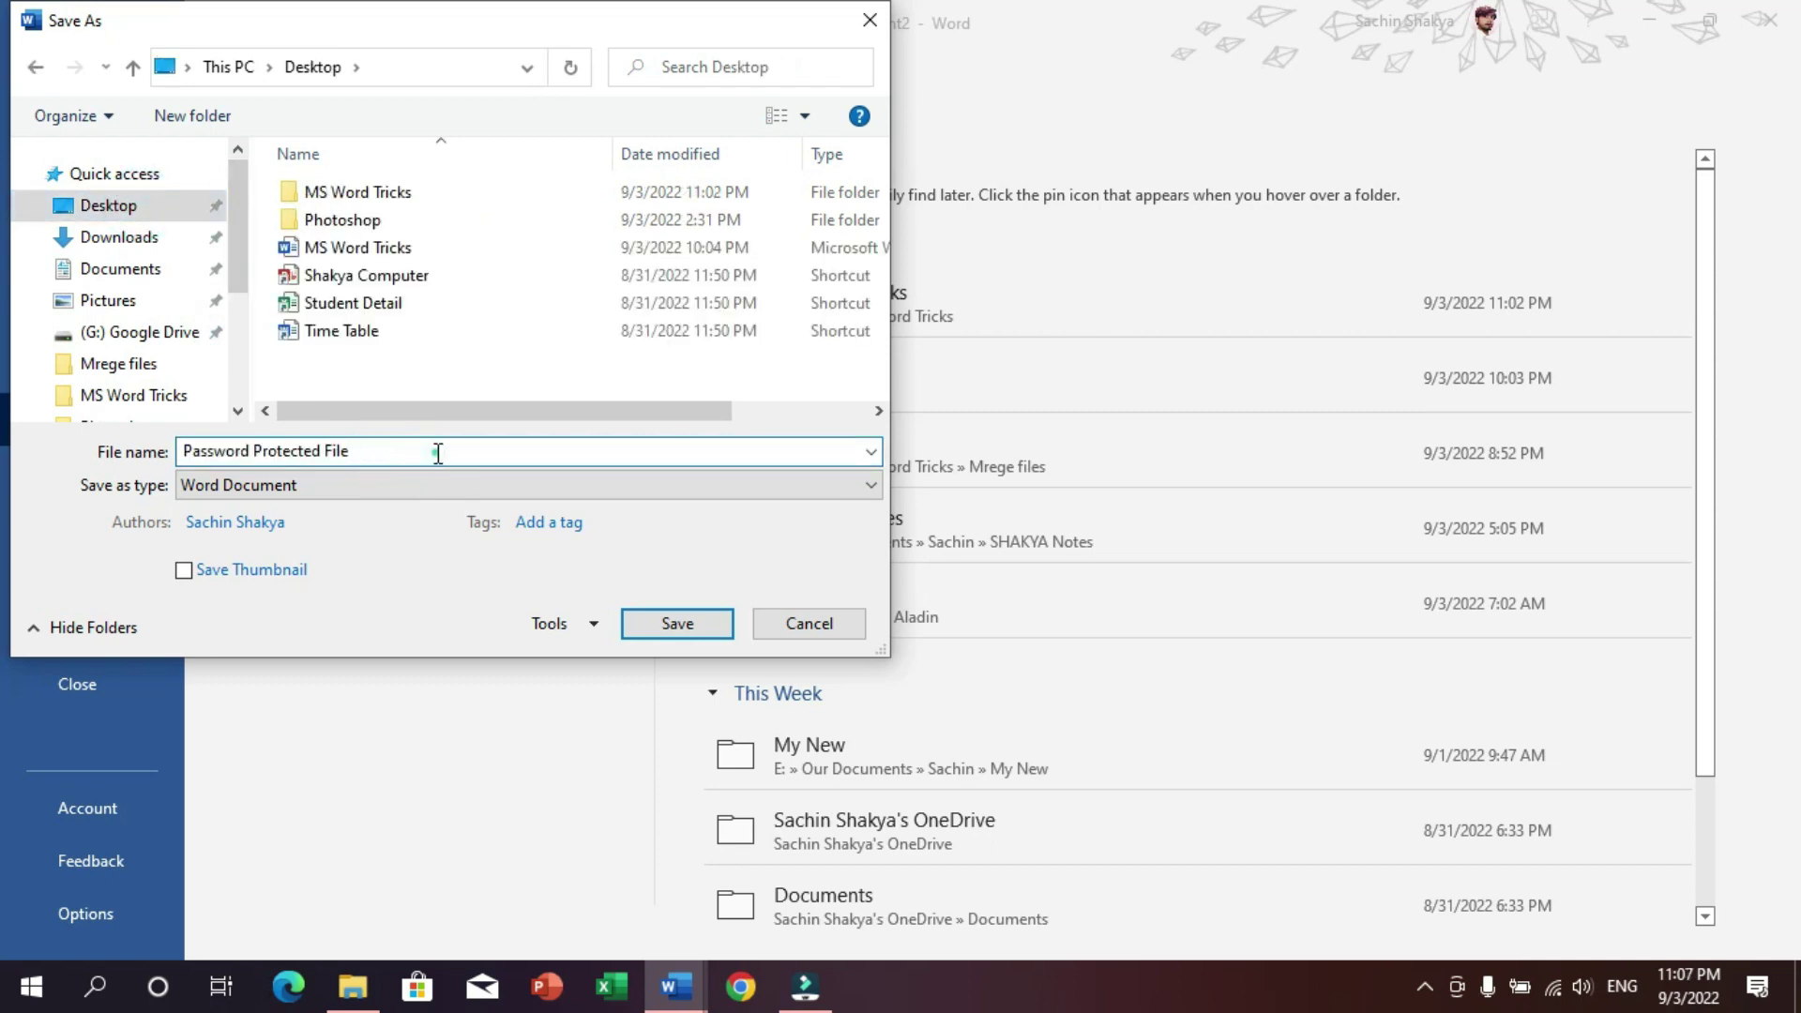
{"action": "left_click", "coordinate": [684, 623]}
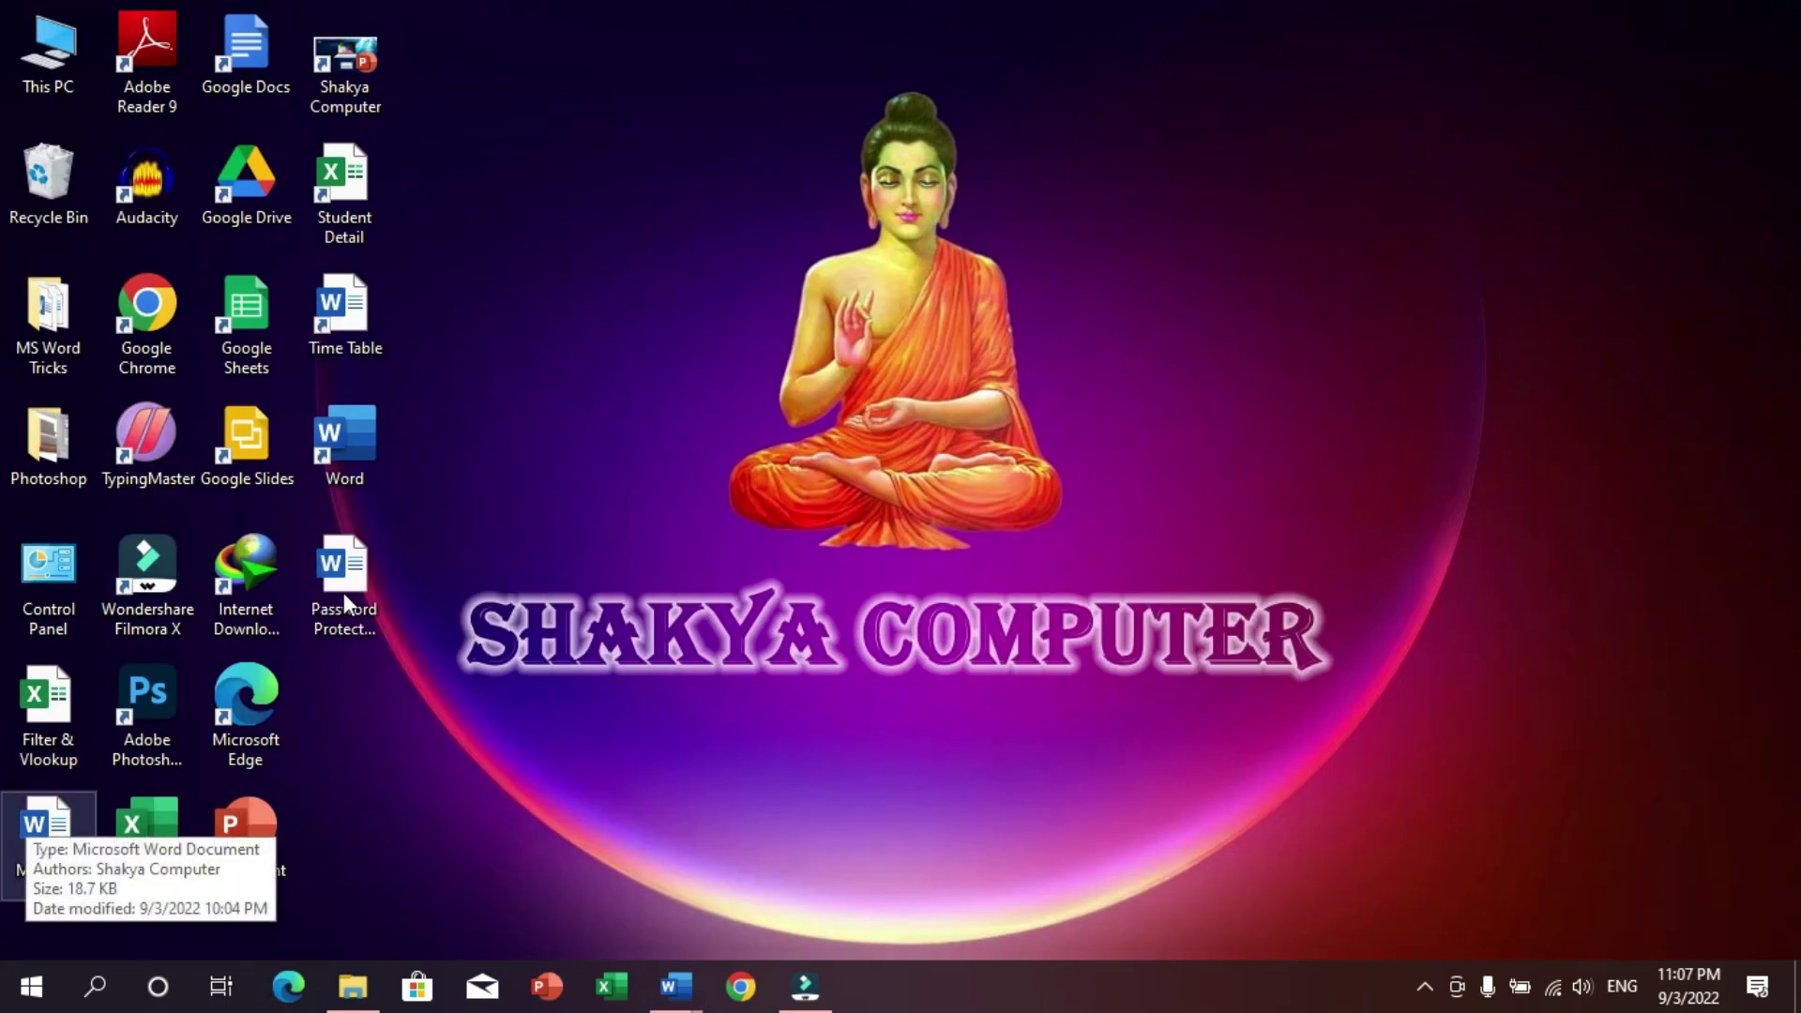
- Reopen Password Protected File from the desktop and try selecting its title text
{"action": "double_click", "coordinate": [341, 601]}
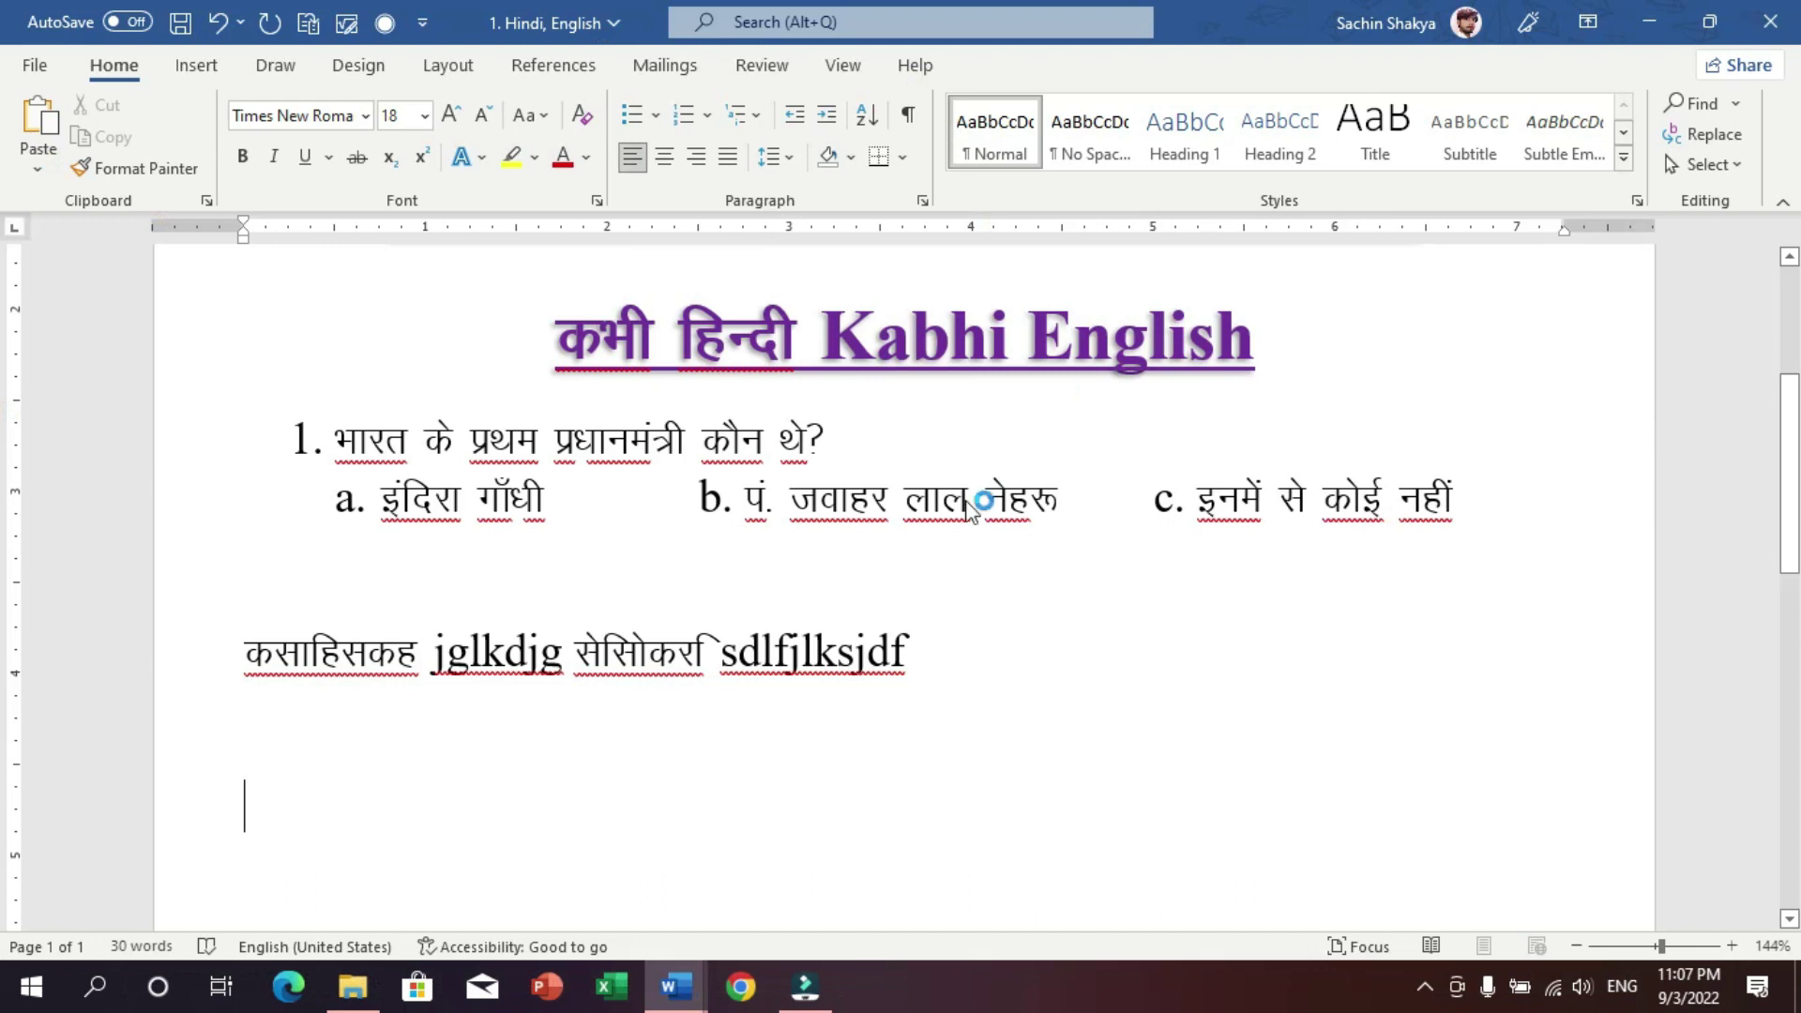
{"action": "mouse_move", "coordinate": [688, 494]}
{"action": "left_mouse_down"}
{"action": "mouse_move", "coordinate": [432, 483]}
{"action": "mouse_move", "coordinate": [619, 507]}
{"action": "left_mouse_up"}
{"action": "left_click", "coordinate": [610, 494]}
{"action": "left_click_drag", "start_coordinate": [374, 478], "coordinate": [668, 503]}
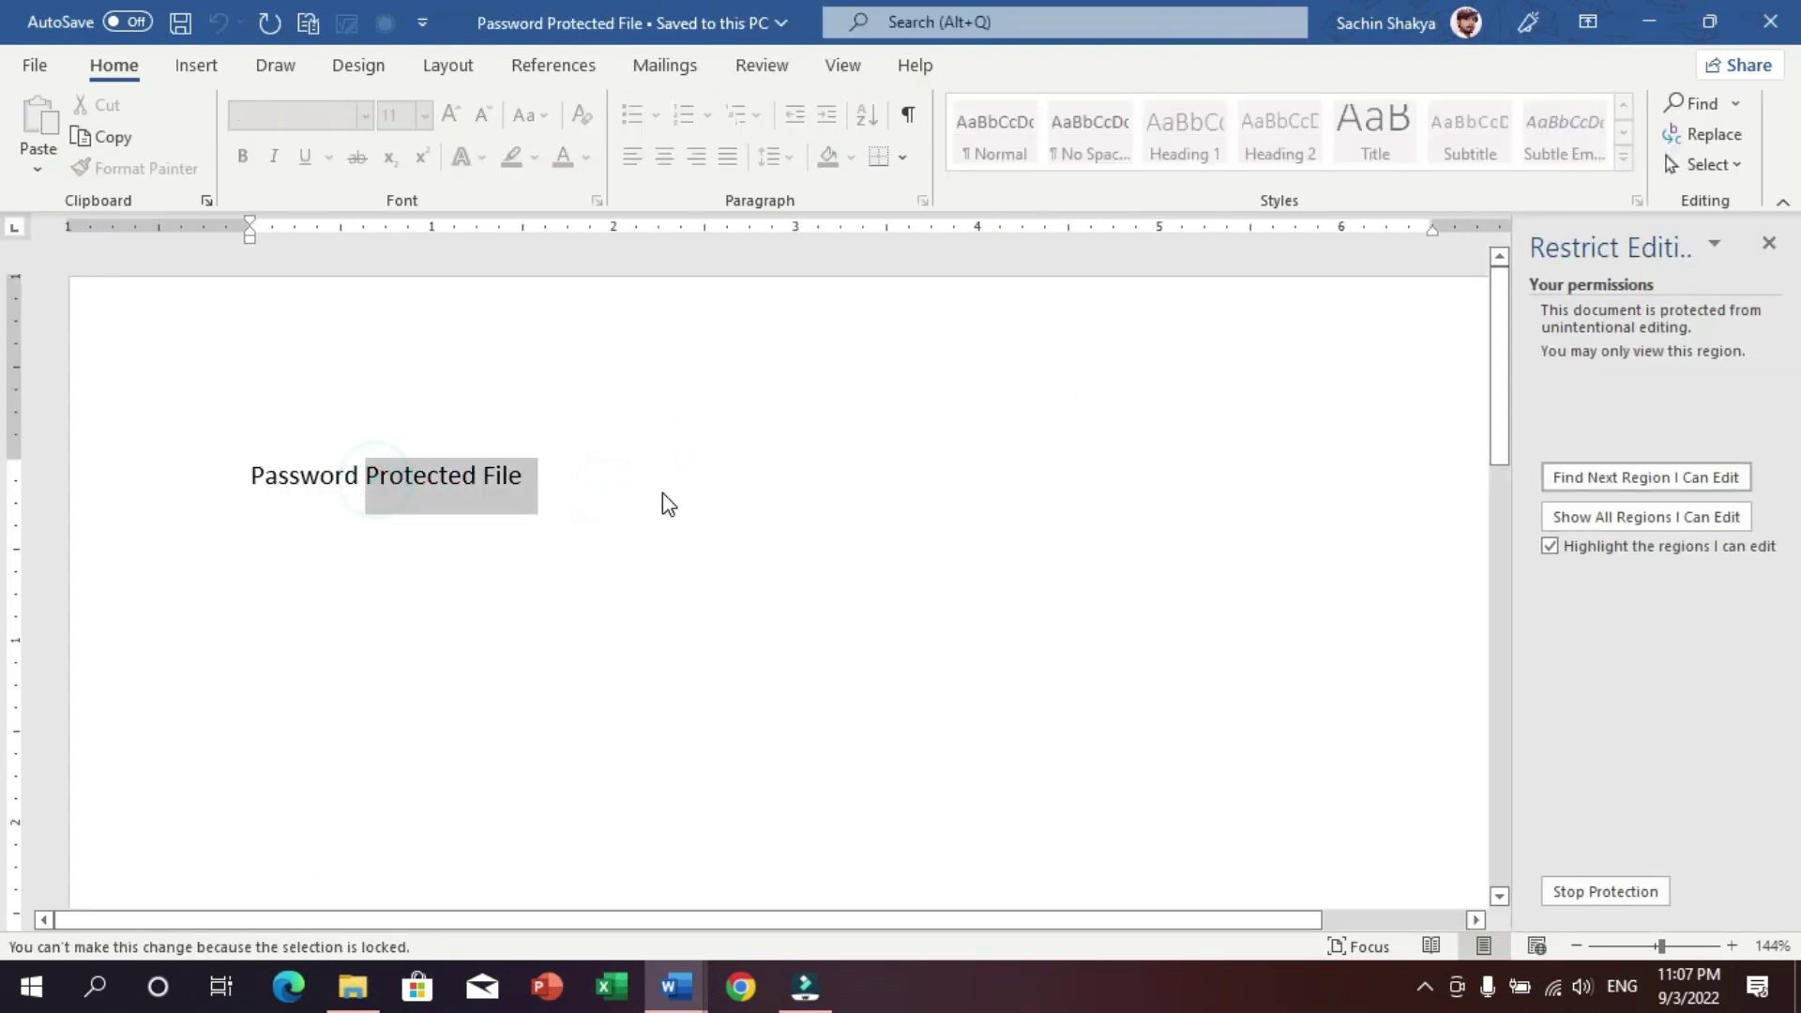
{"action": "left_click", "coordinate": [667, 497]}
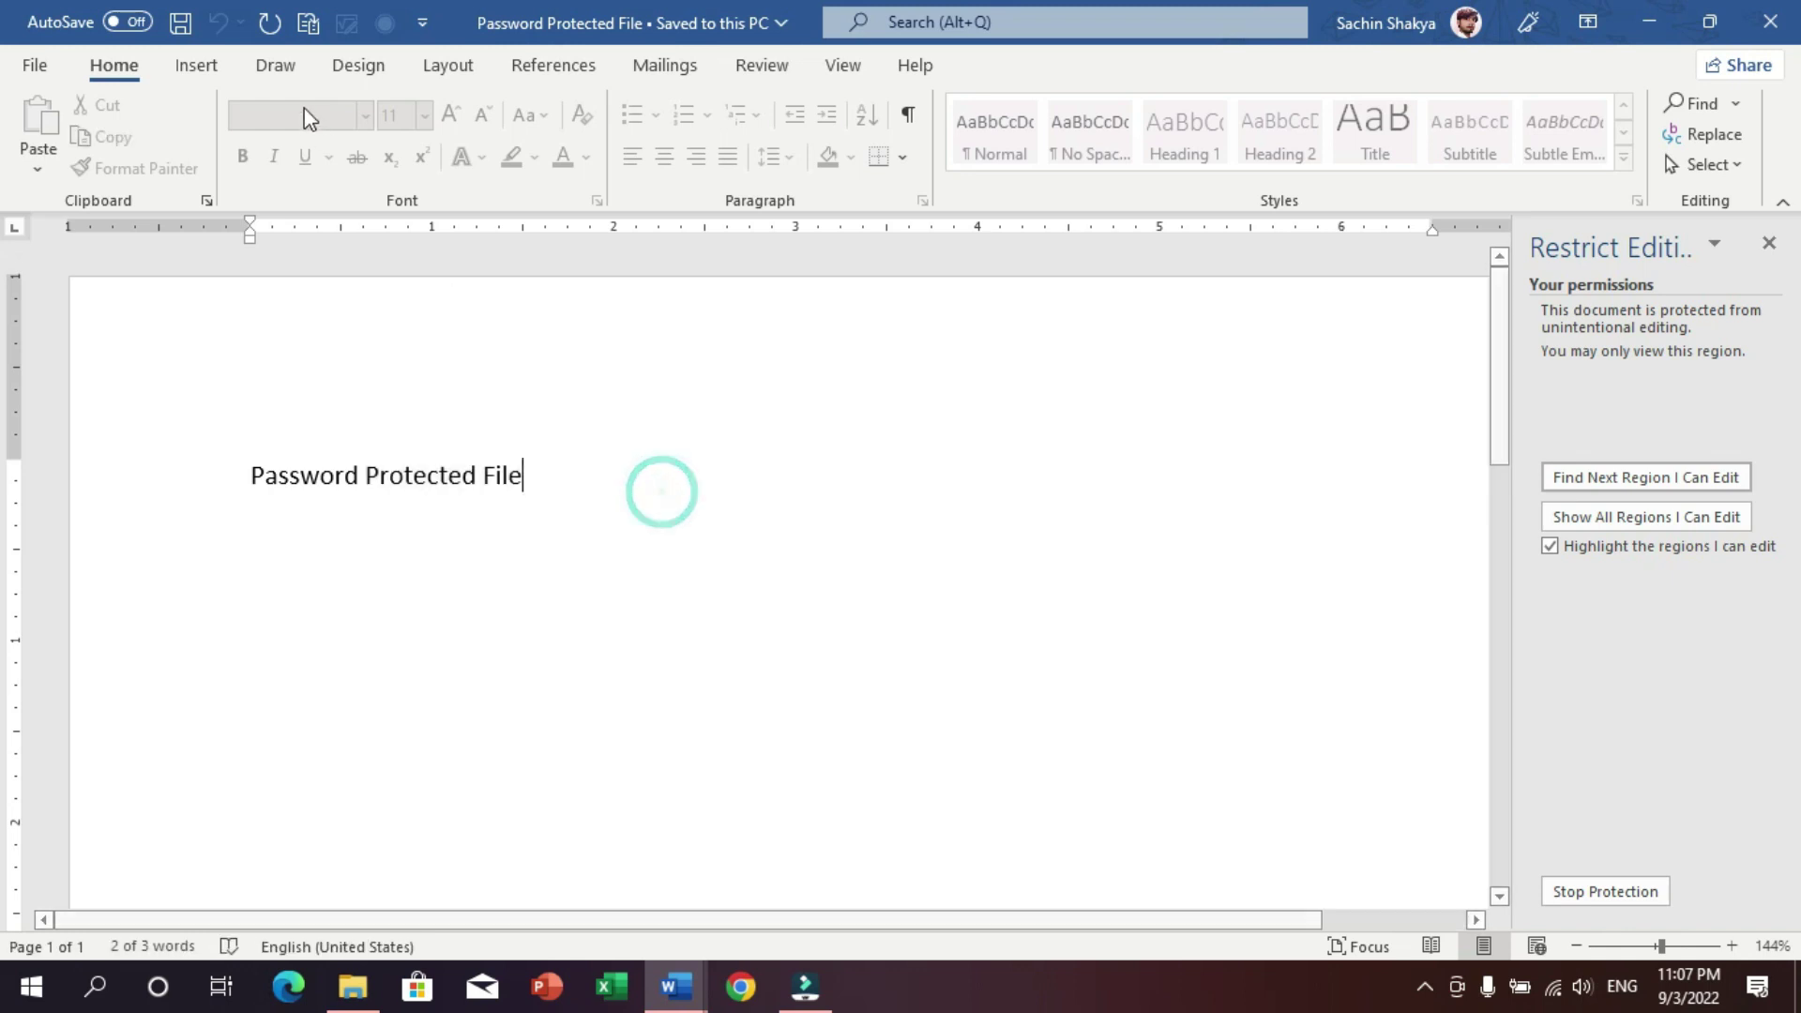
- Try inserting content and editing the title, then close the Restrict Editing pane
{"action": "left_click", "coordinate": [199, 67]}
{"action": "left_click", "coordinate": [390, 150]}
{"action": "left_click", "coordinate": [636, 543]}
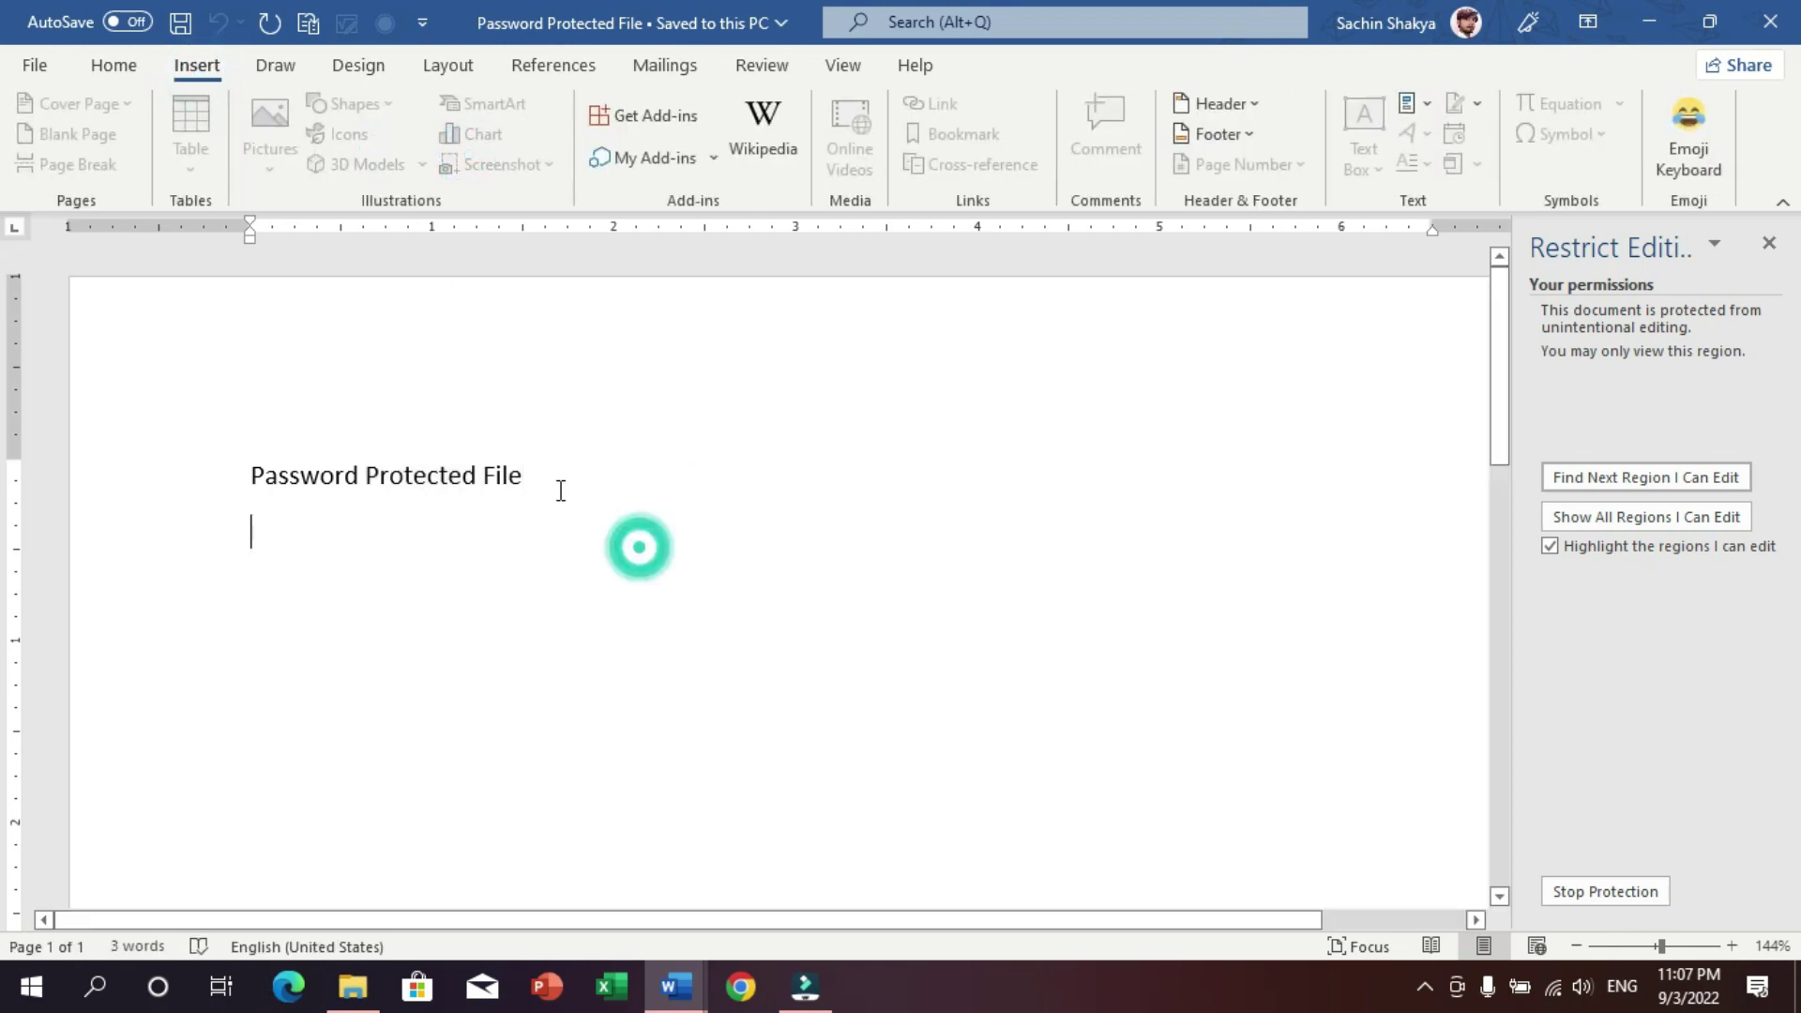
{"action": "left_click_drag", "start_coordinate": [559, 488], "coordinate": [368, 474]}
{"action": "left_click", "coordinate": [771, 561]}
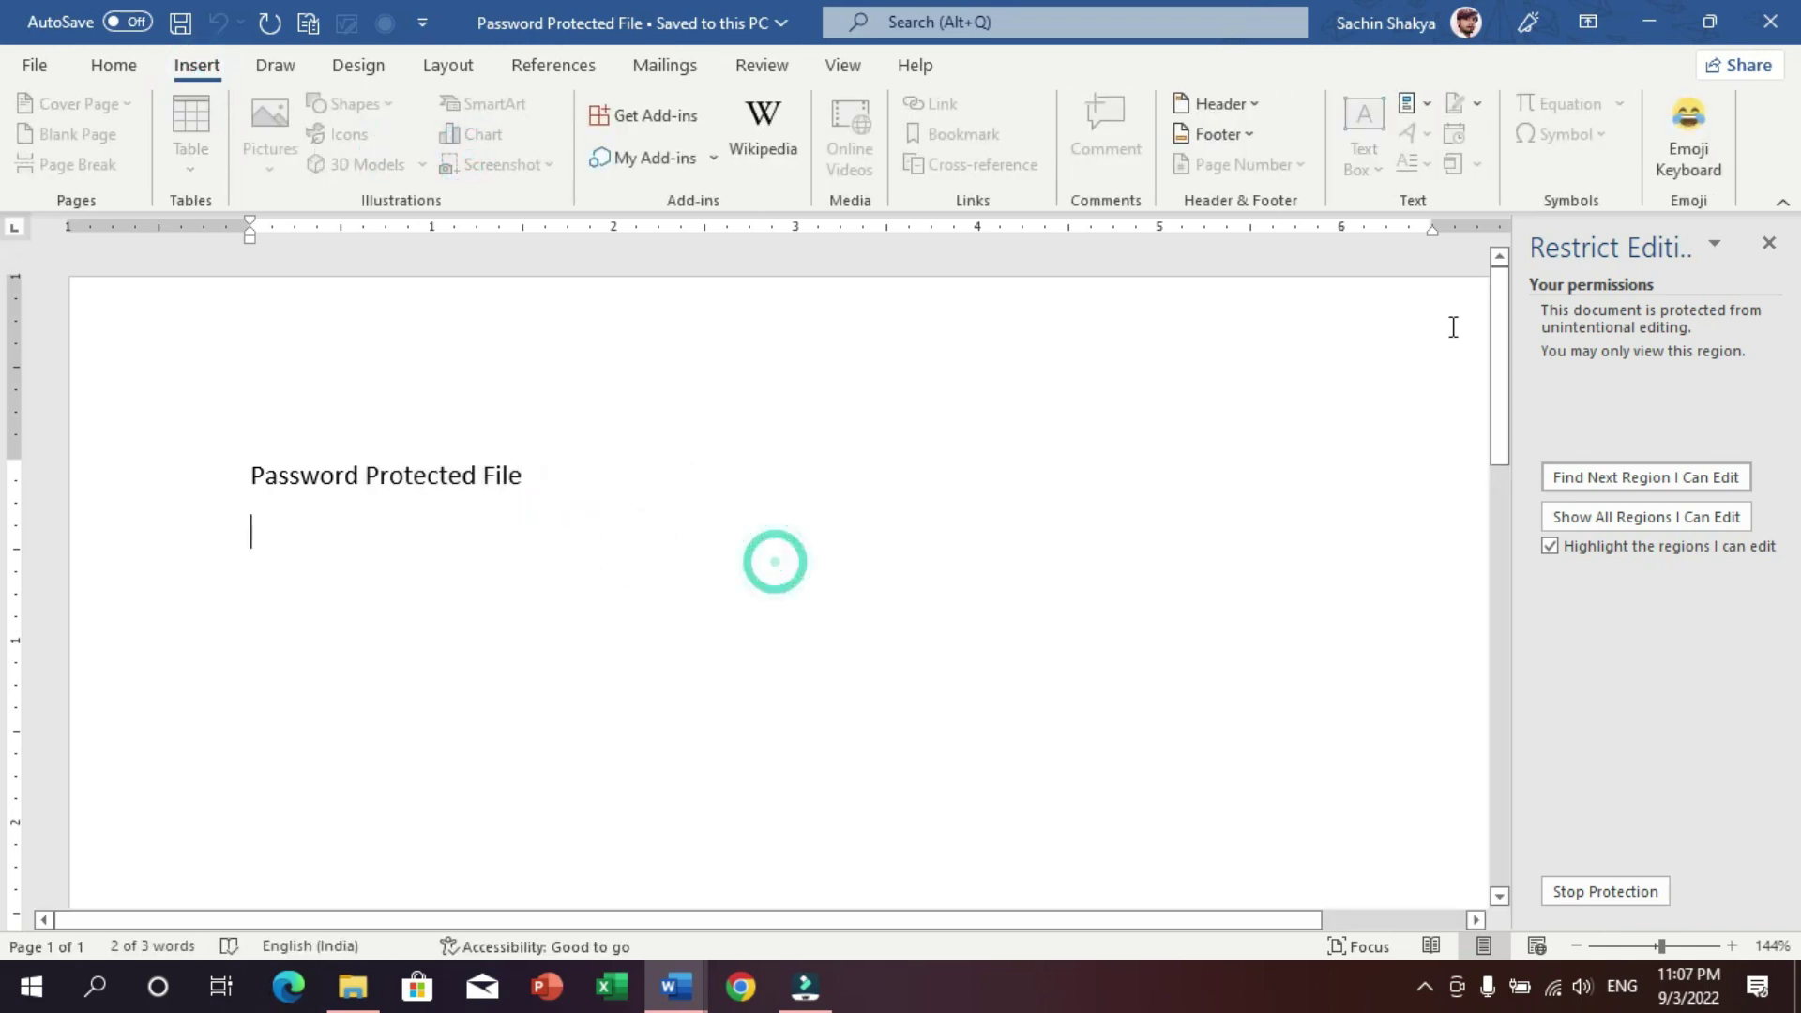
{"action": "left_click", "coordinate": [1769, 248]}
{"action": "left_click", "coordinate": [741, 536]}
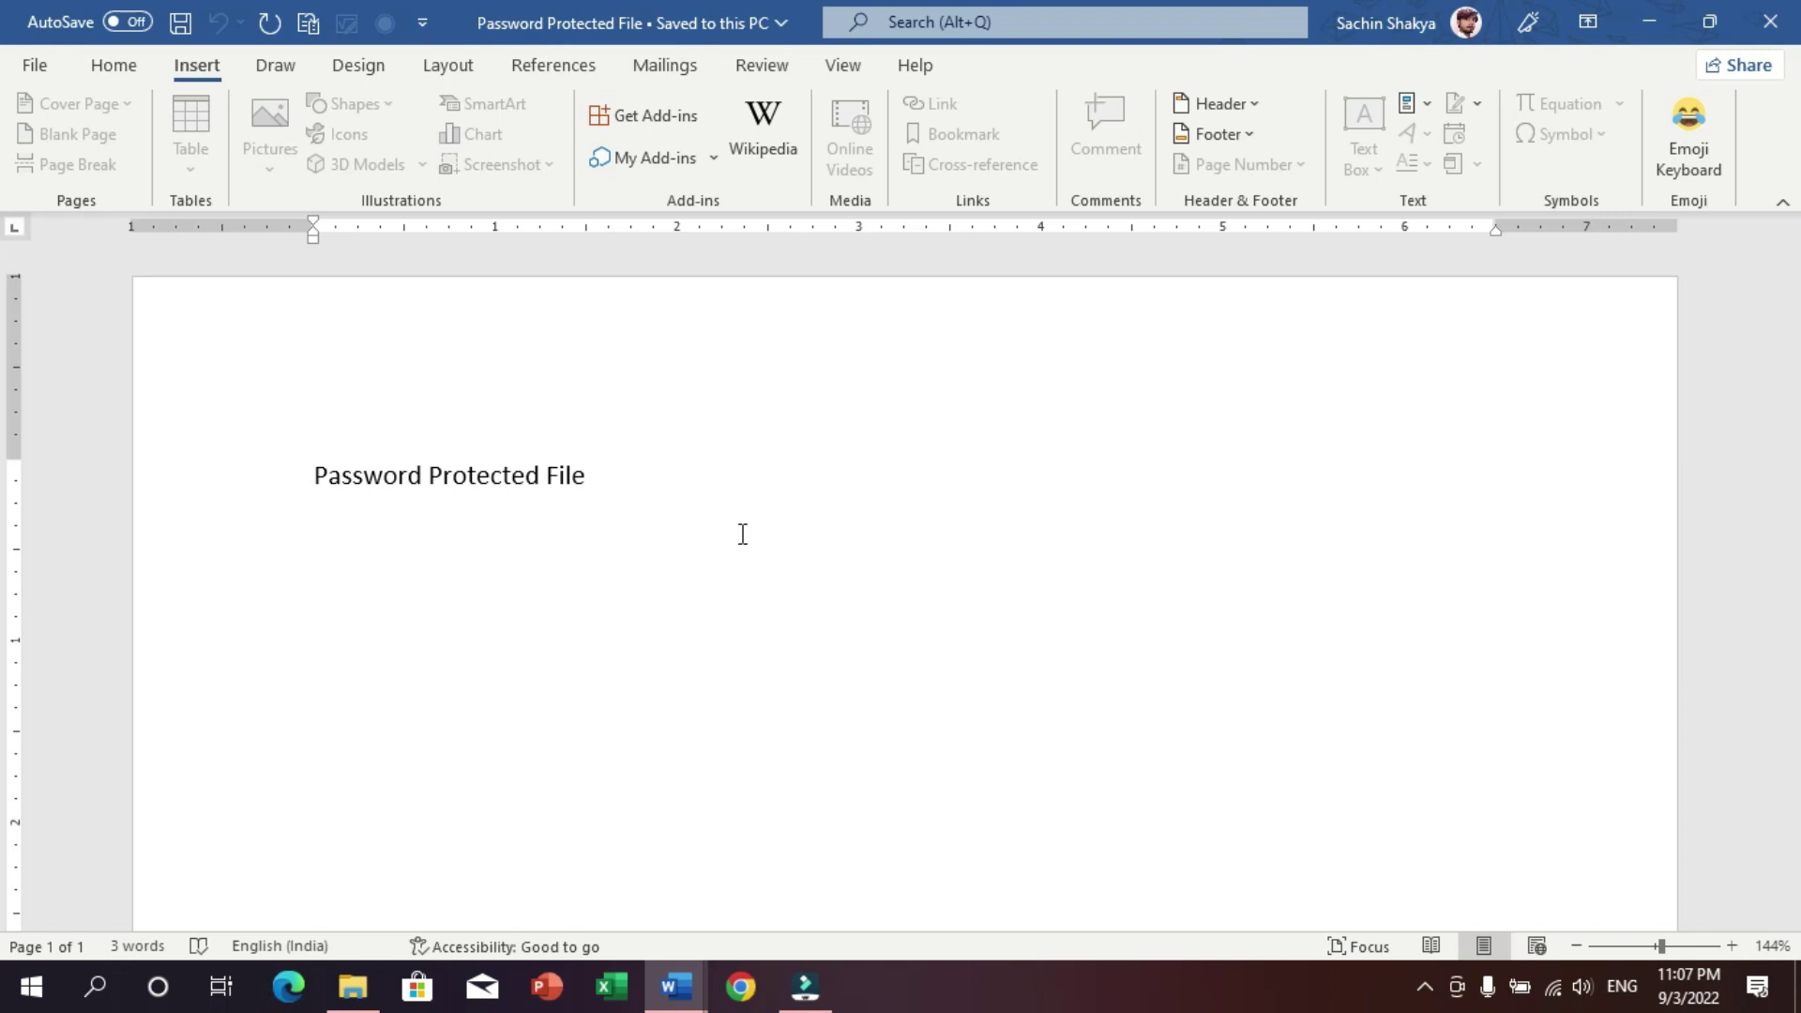
- Stop the document protection from the Restrict Editing pane by entering the password
{"action": "left_click", "coordinate": [763, 66]}
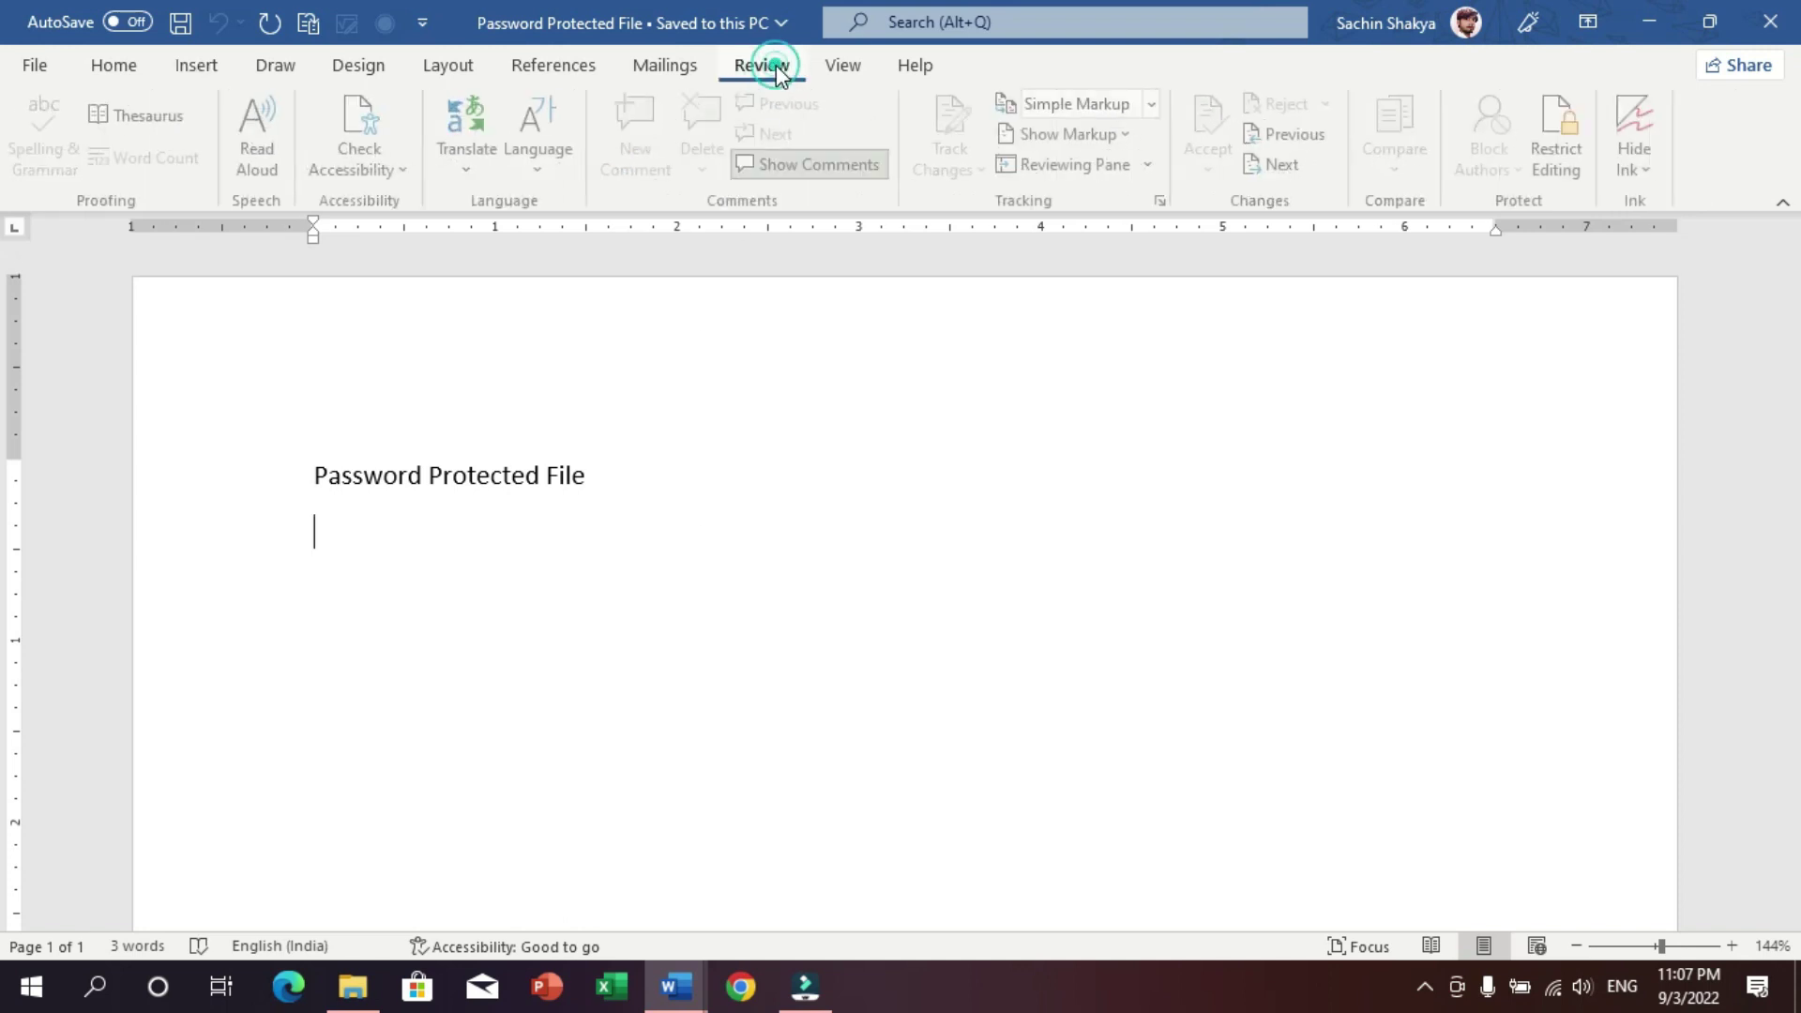
{"action": "left_click", "coordinate": [1565, 143]}
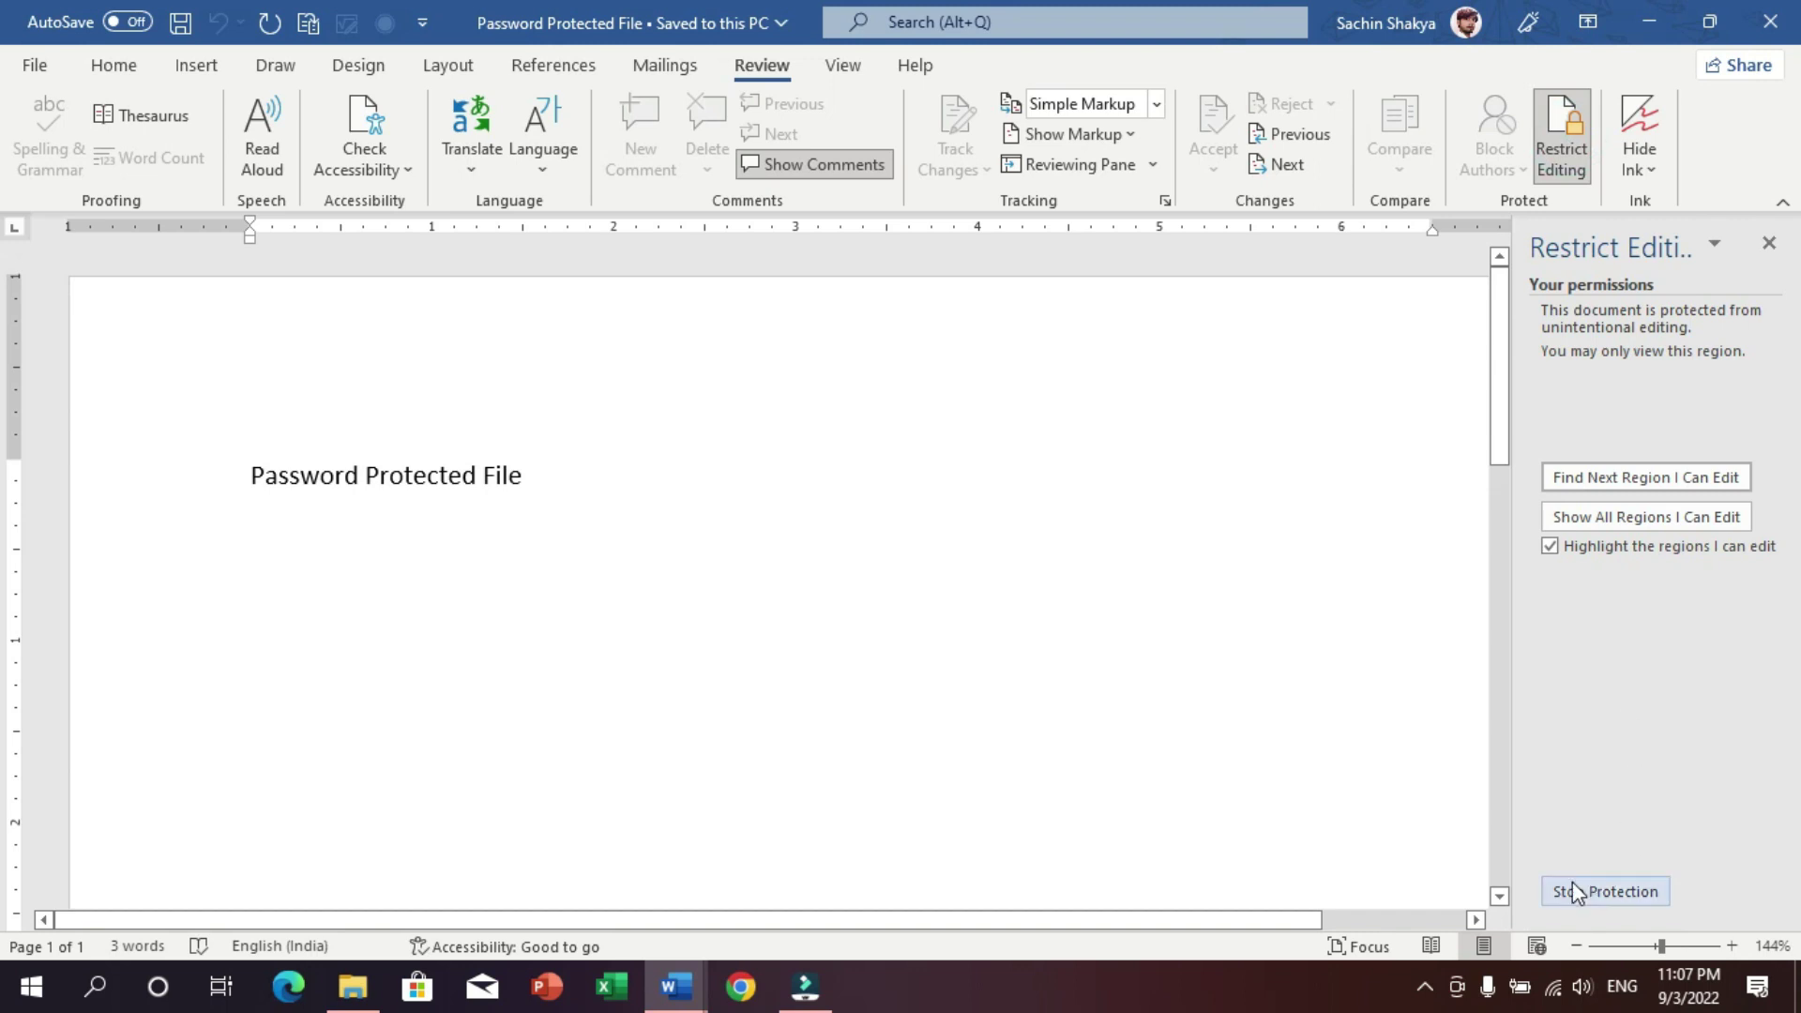
{"action": "left_click", "coordinate": [1615, 896]}
{"action": "type", "text": "1"}
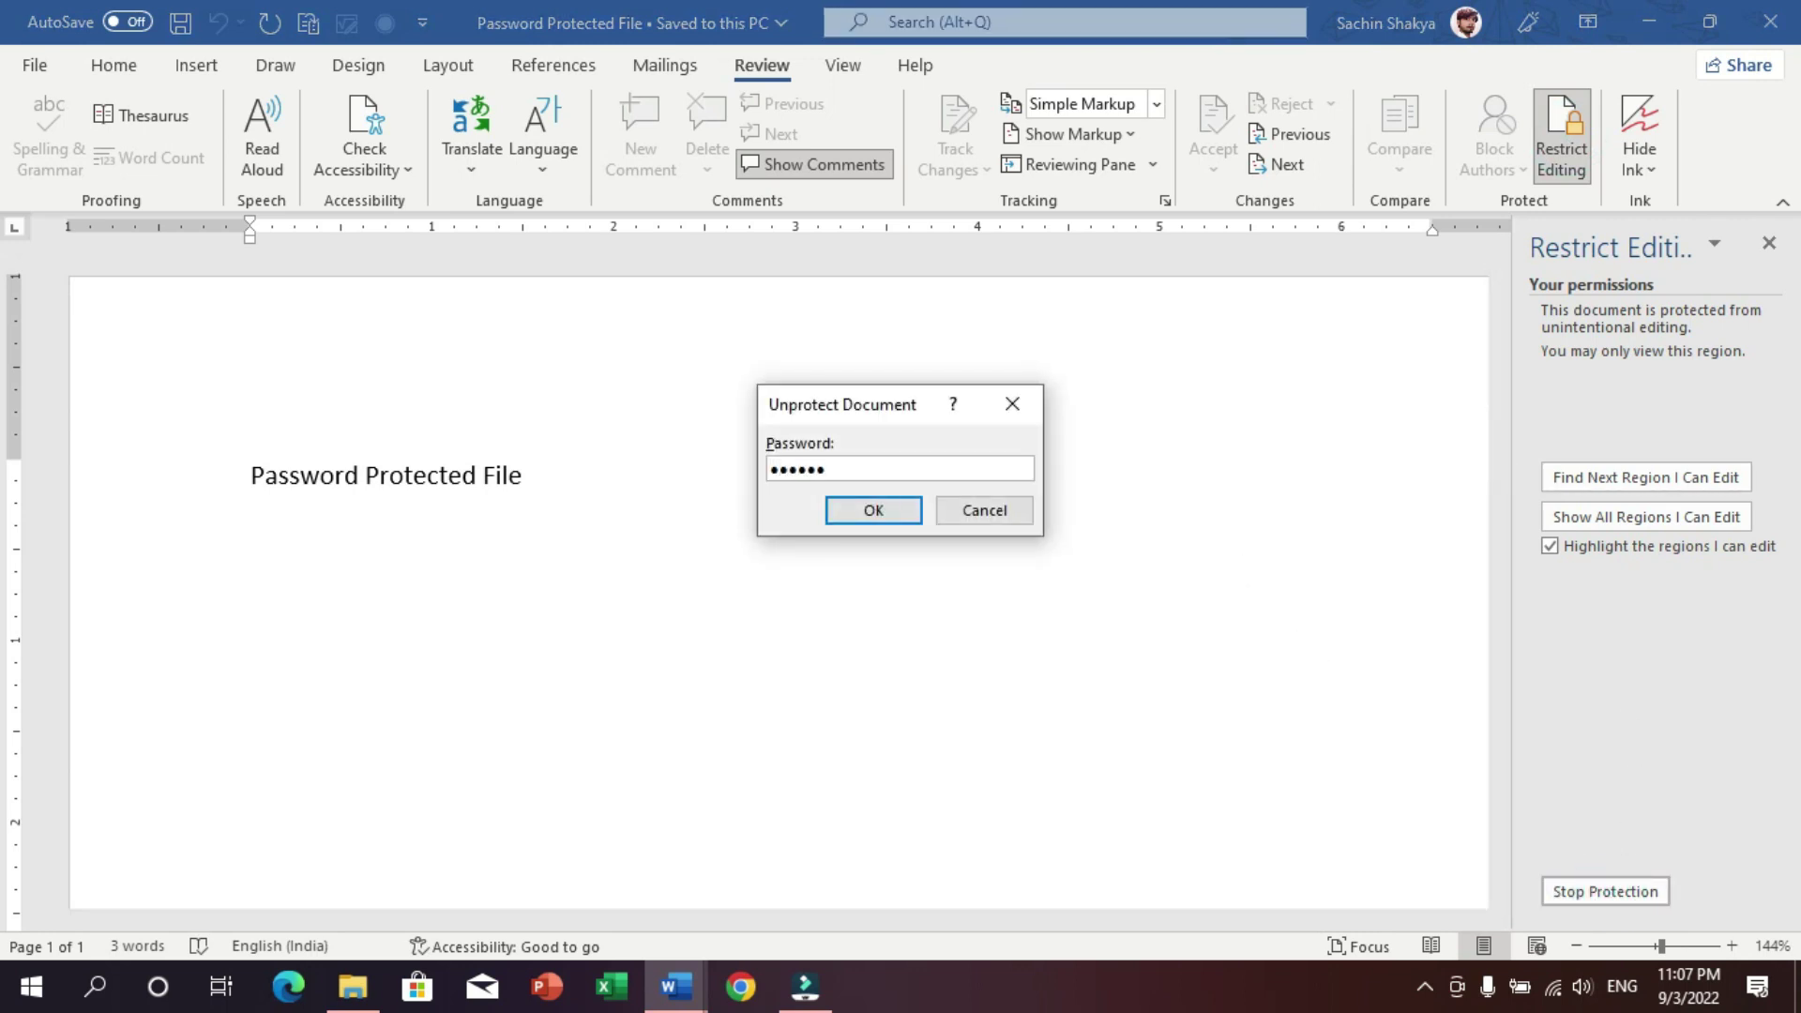
{"action": "left_click", "coordinate": [873, 510]}
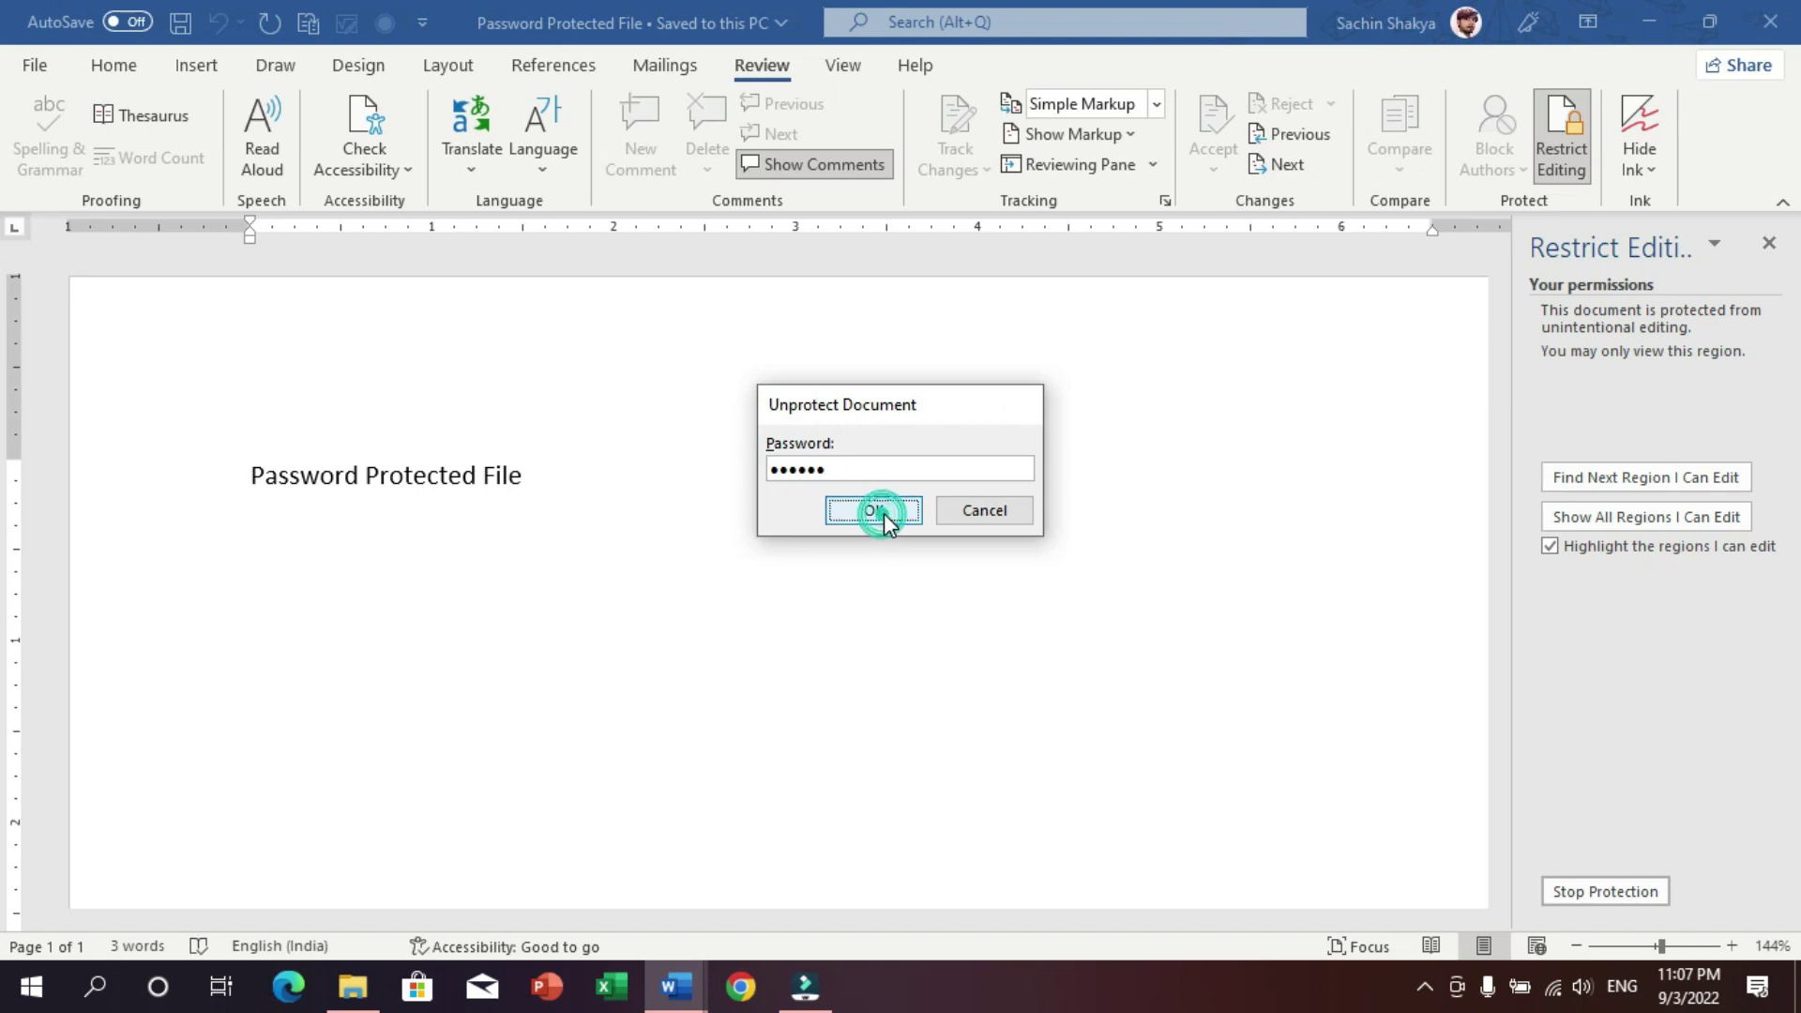
- Type test text 'sdfsdfsdf', delete it to confirm editing works, and save the document
{"action": "left_click", "coordinate": [1771, 244]}
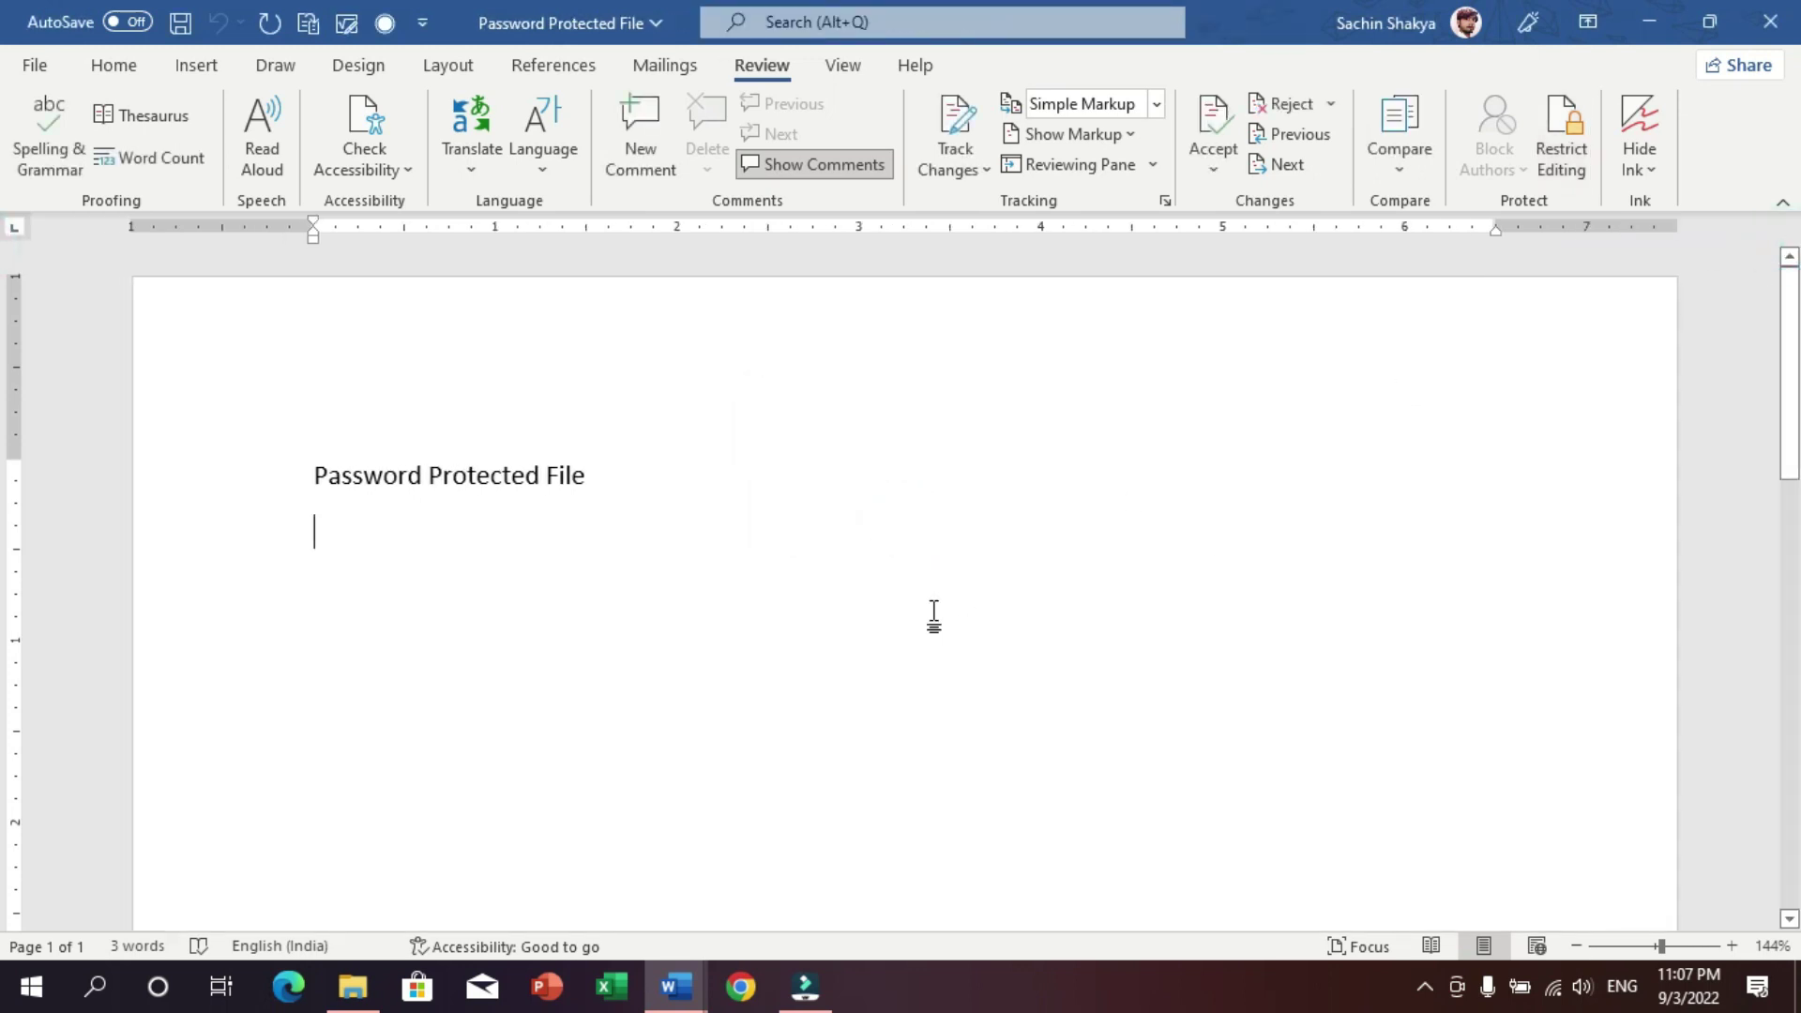
{"action": "type", "text": "sdfsdfsdf"}
{"action": "double_click", "coordinate": [562, 564]}
{"action": "key", "text": "BackSpace"}
{"action": "key", "text": "BackSpace"}
{"action": "key", "text": "Return"}
{"action": "key", "text": "ctrl+s"}
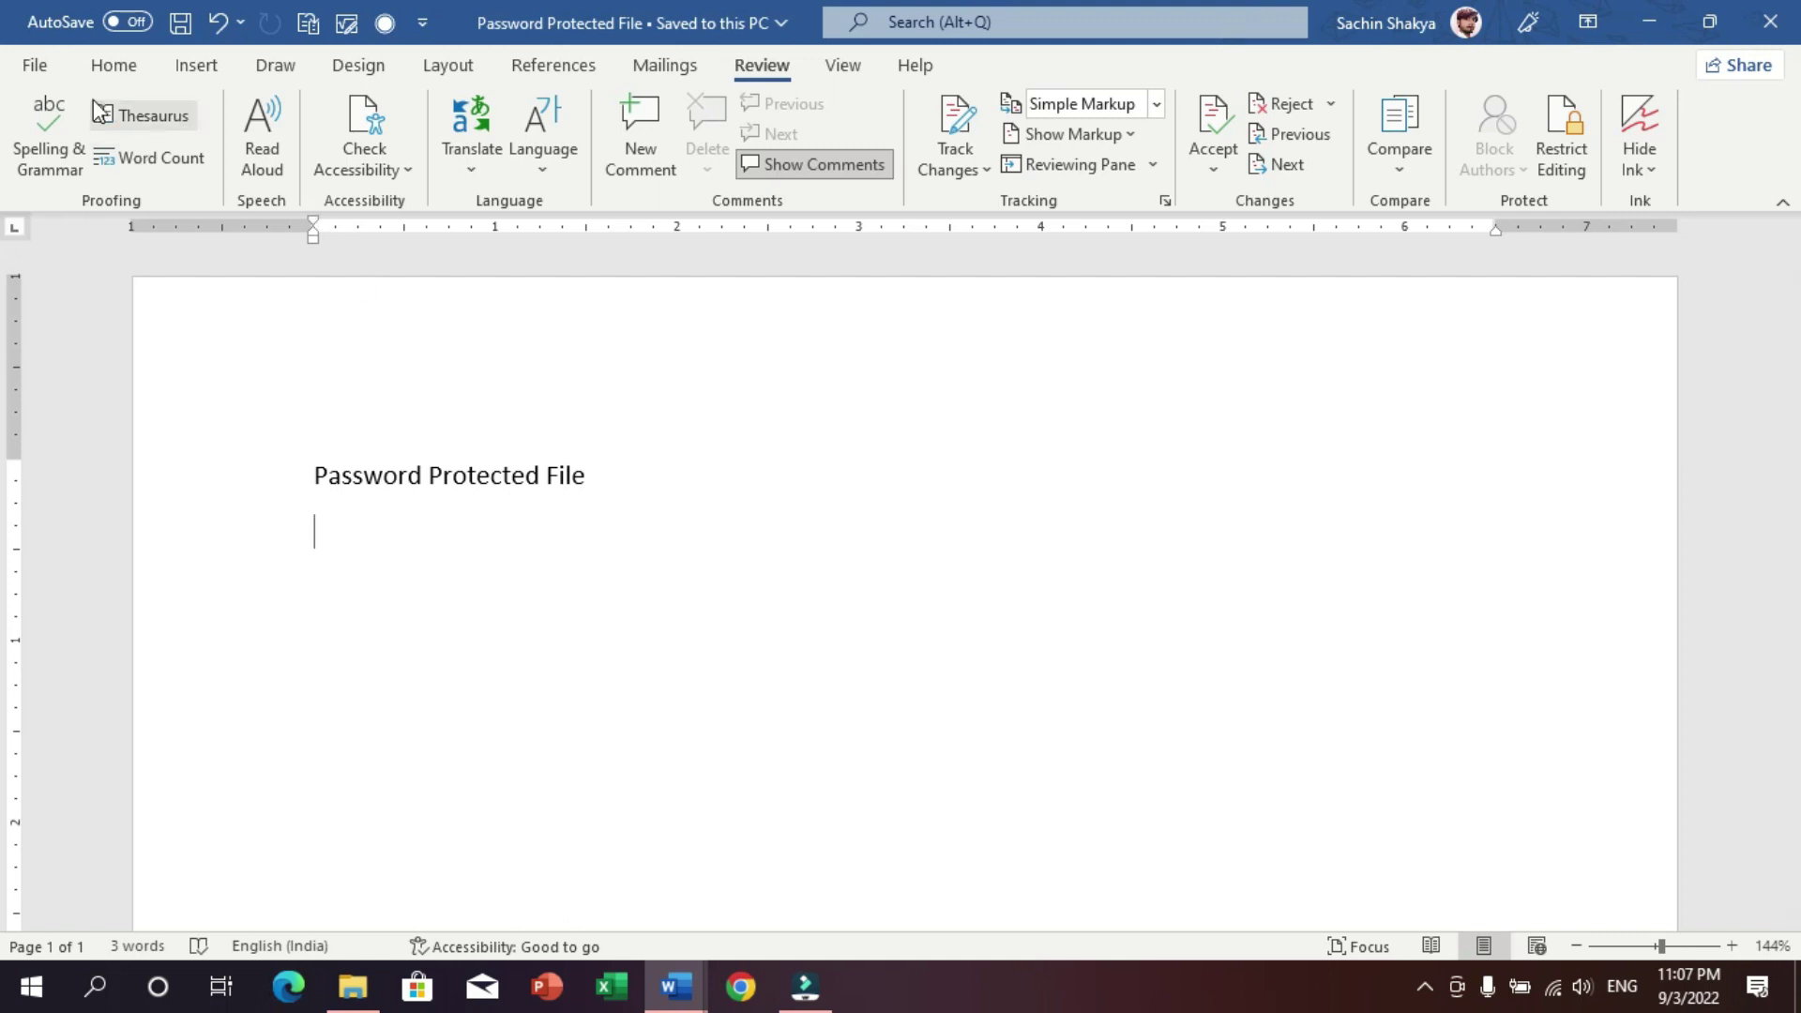
- Encrypt Password Protected File with an open password via Protect Document, confirm it, and save
{"action": "left_click", "coordinate": [42, 67]}
{"action": "left_click", "coordinate": [106, 311]}
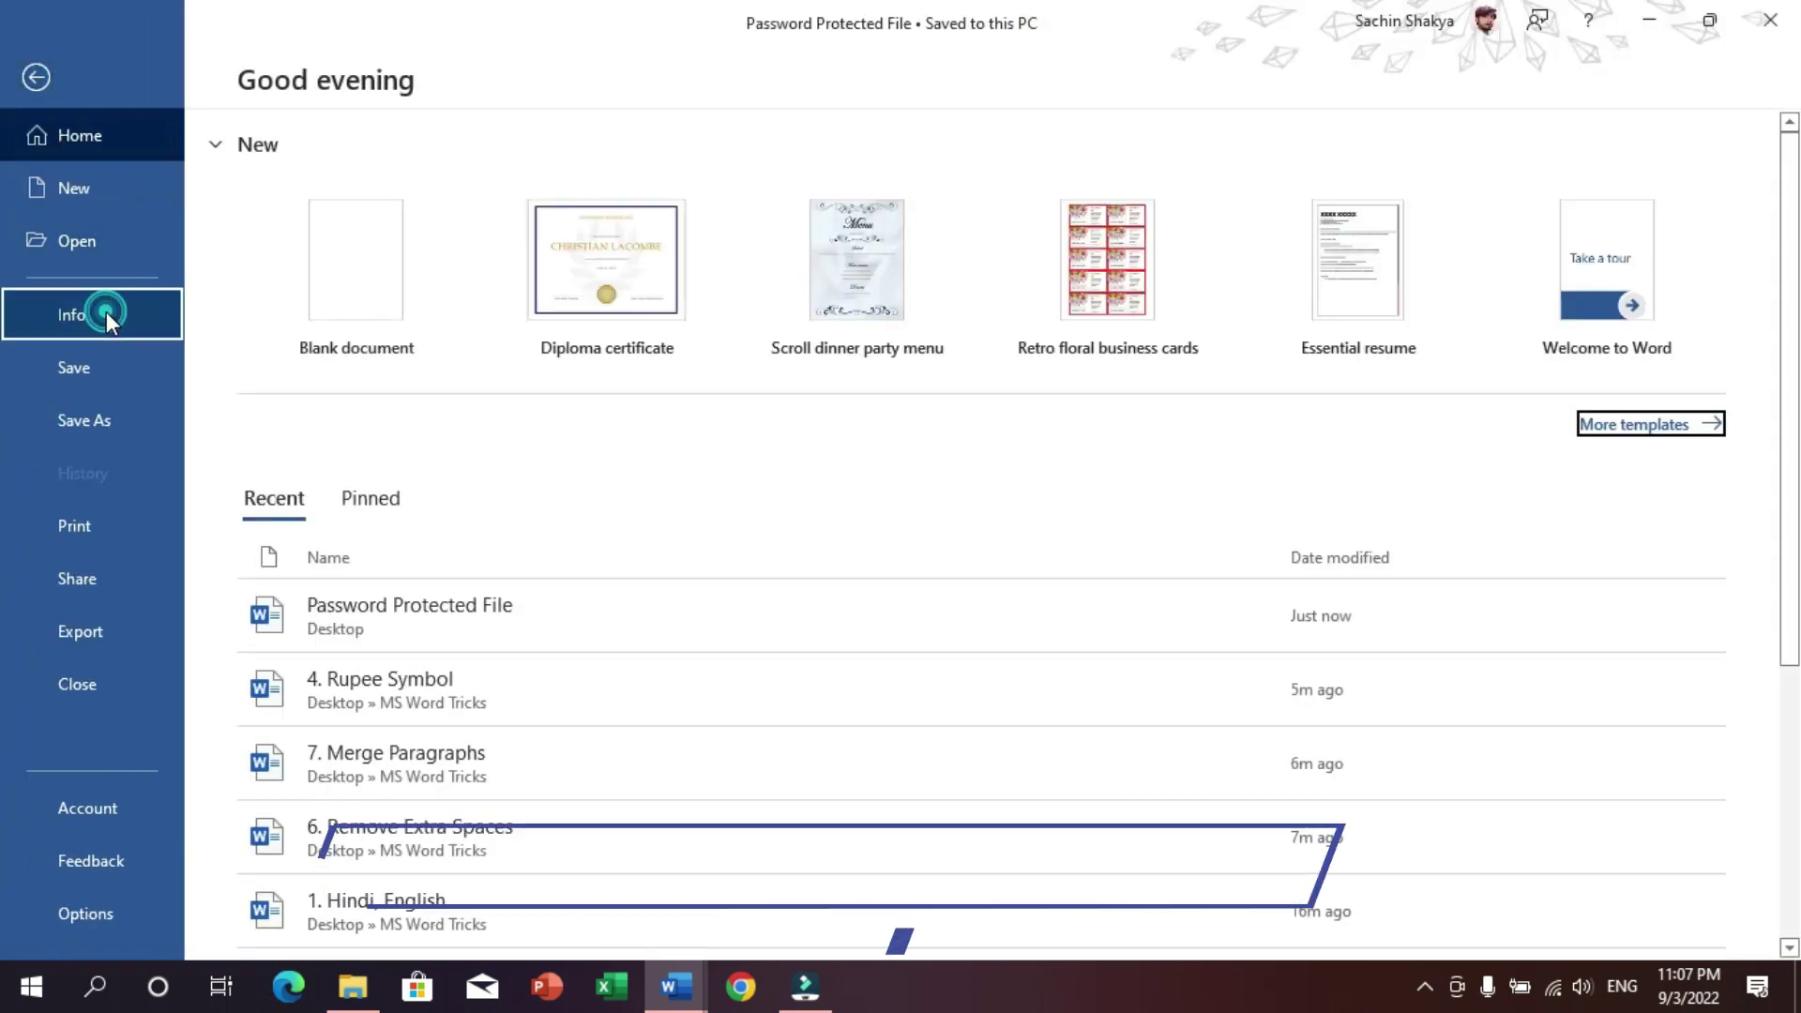
{"action": "left_click", "coordinate": [347, 392]}
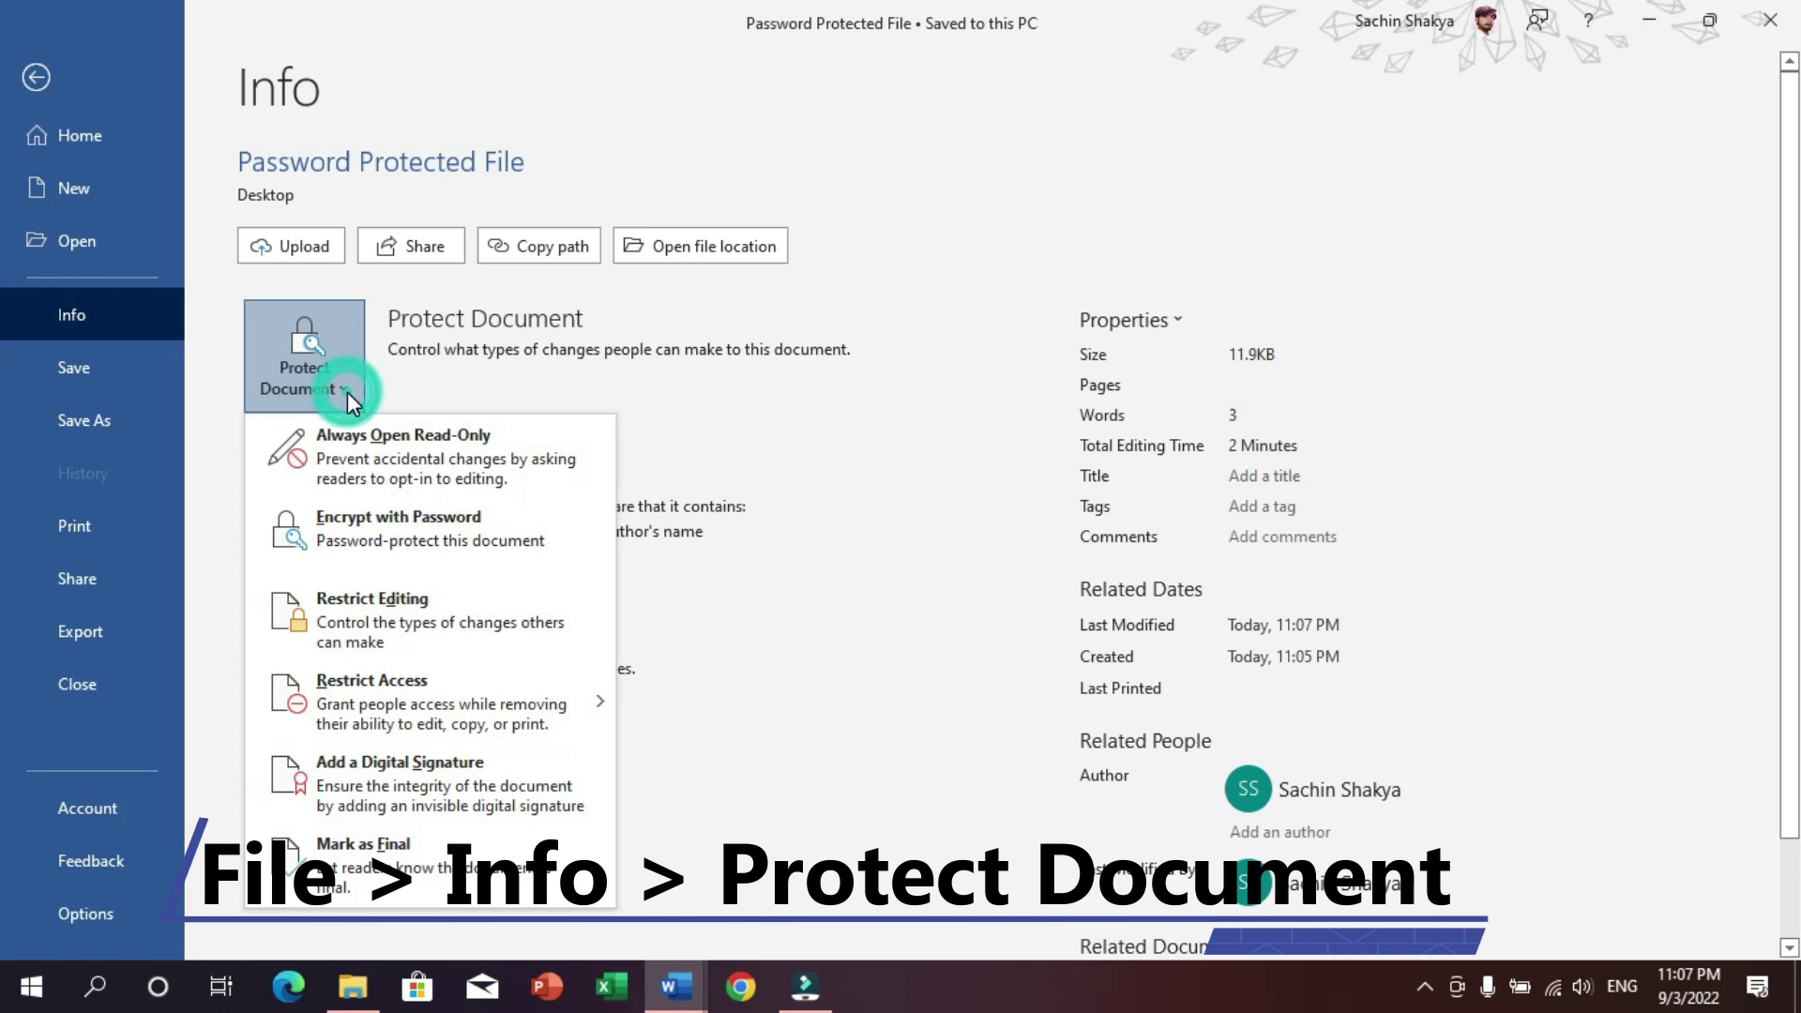
{"action": "left_click", "coordinate": [353, 532]}
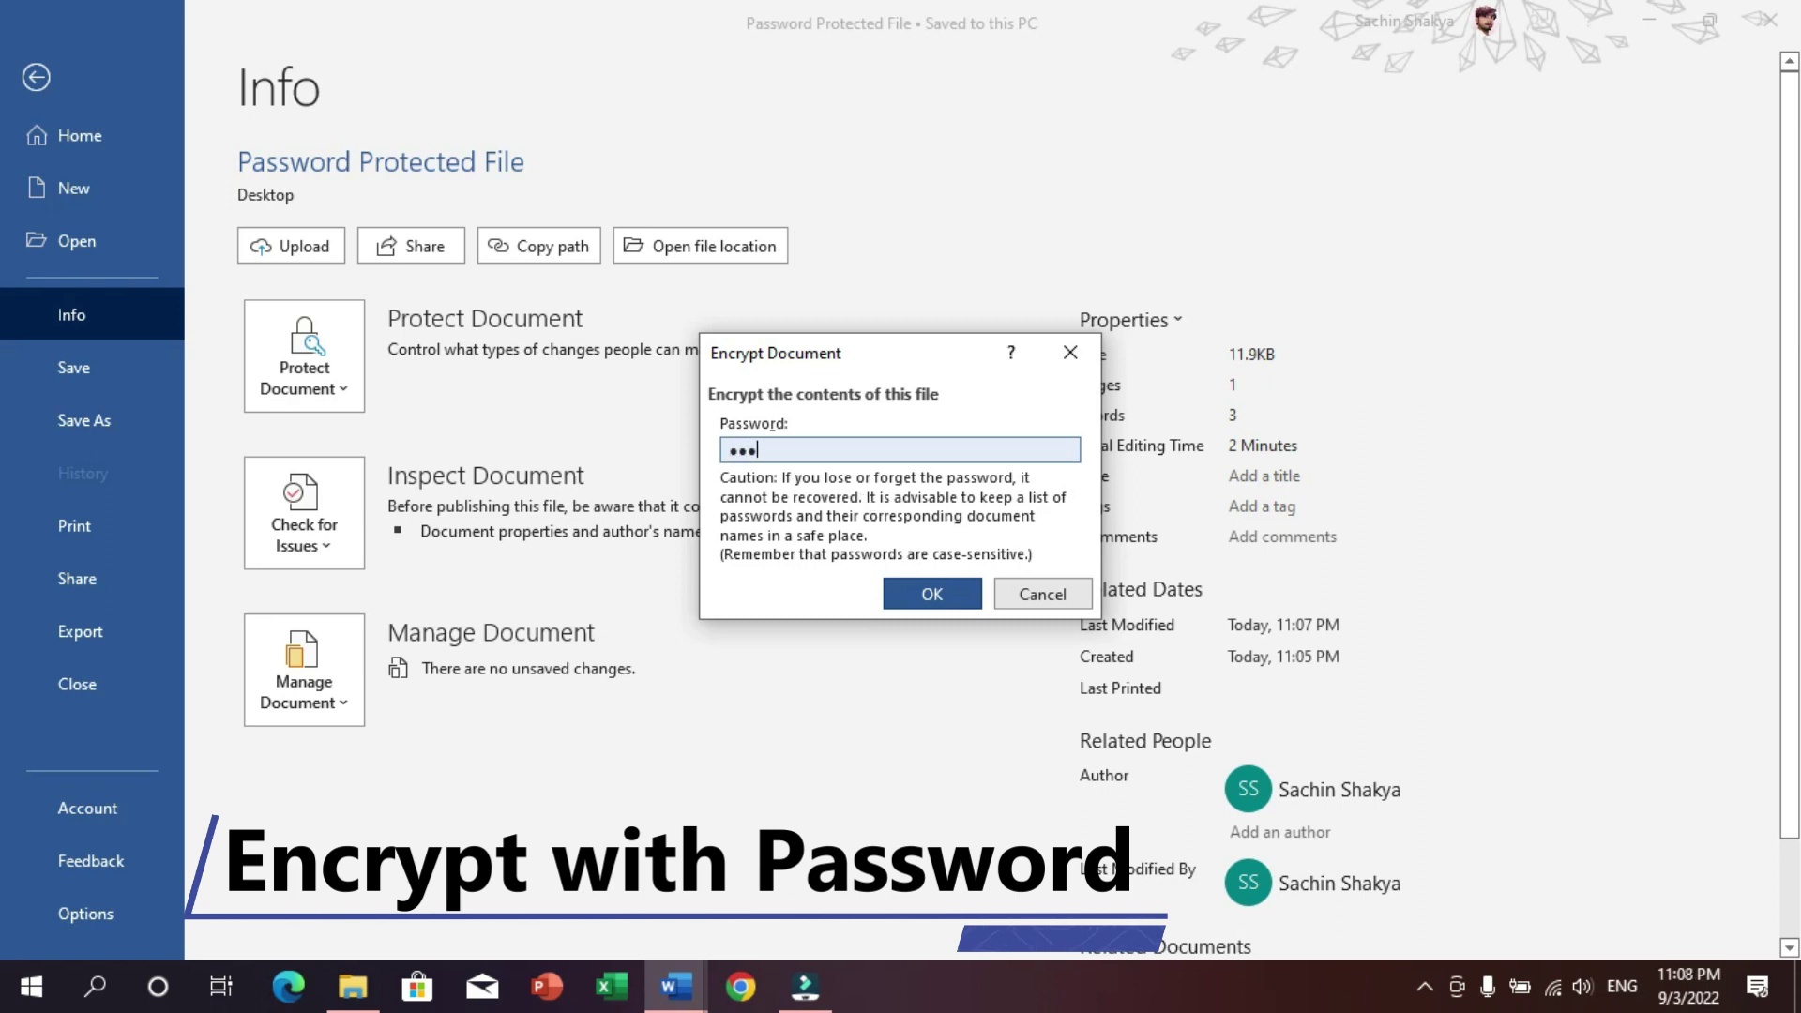
{"action": "key", "text": "Return"}
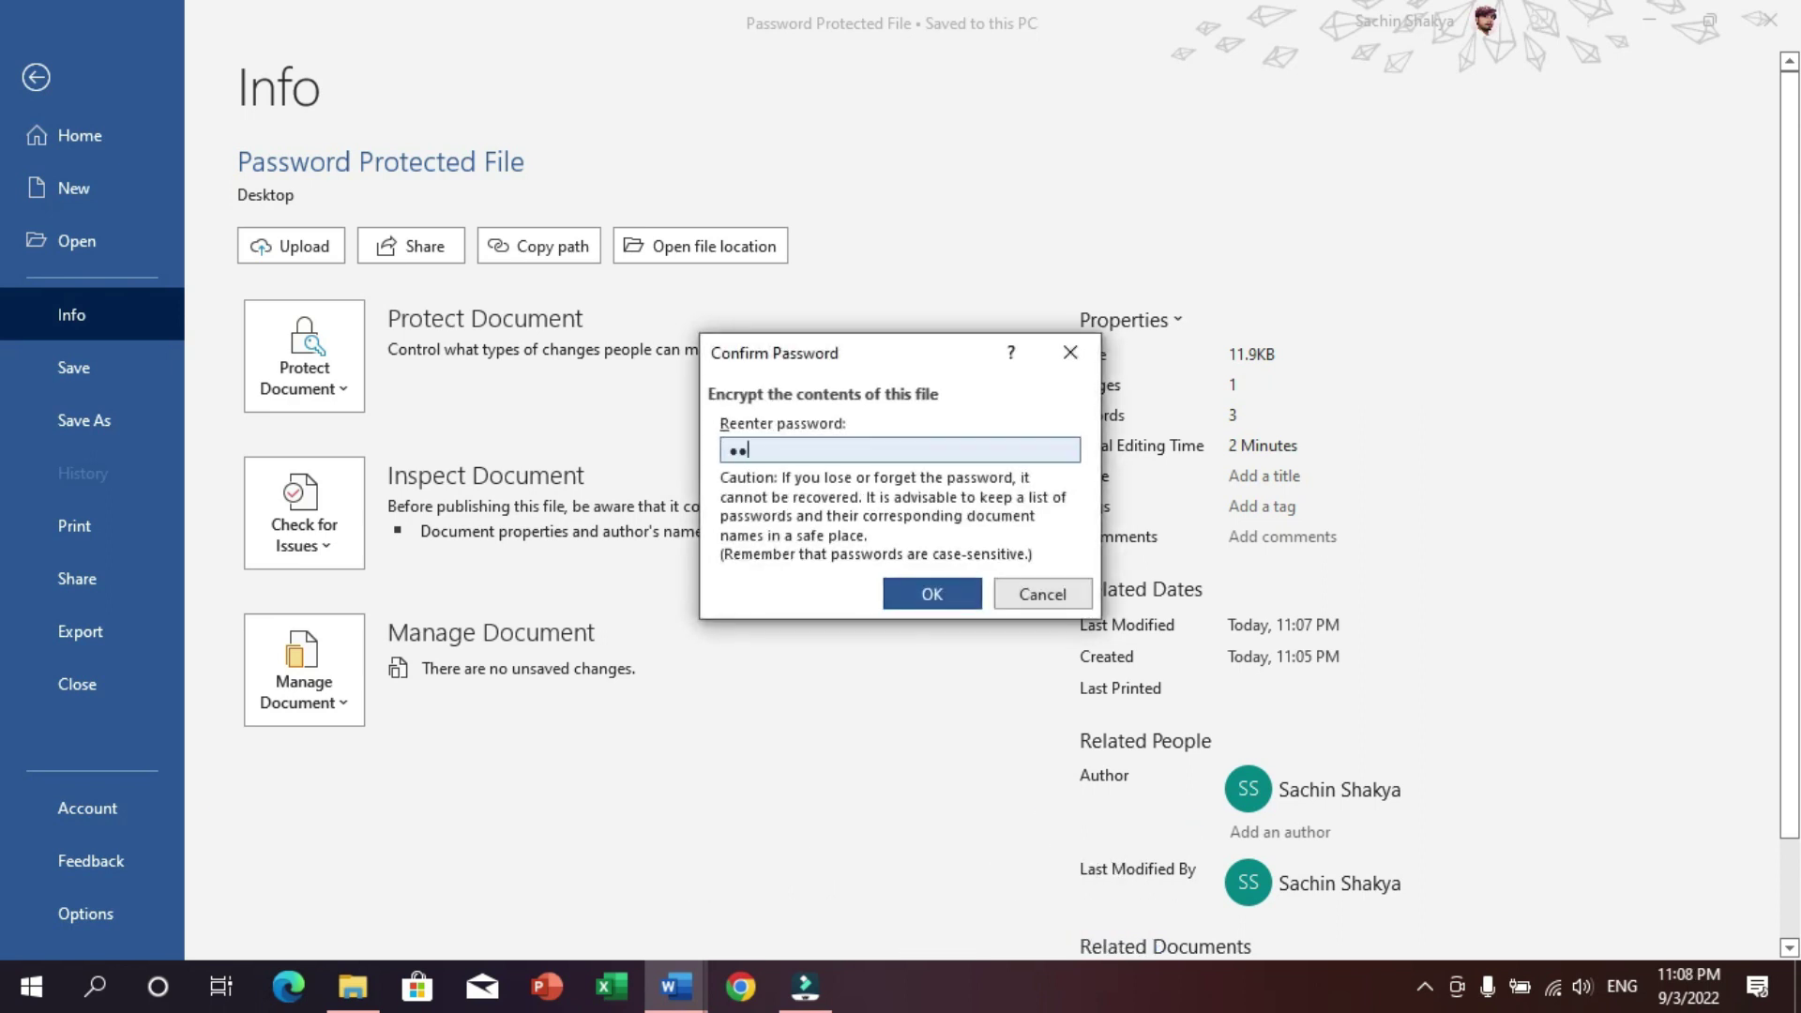
{"action": "key", "text": "Return"}
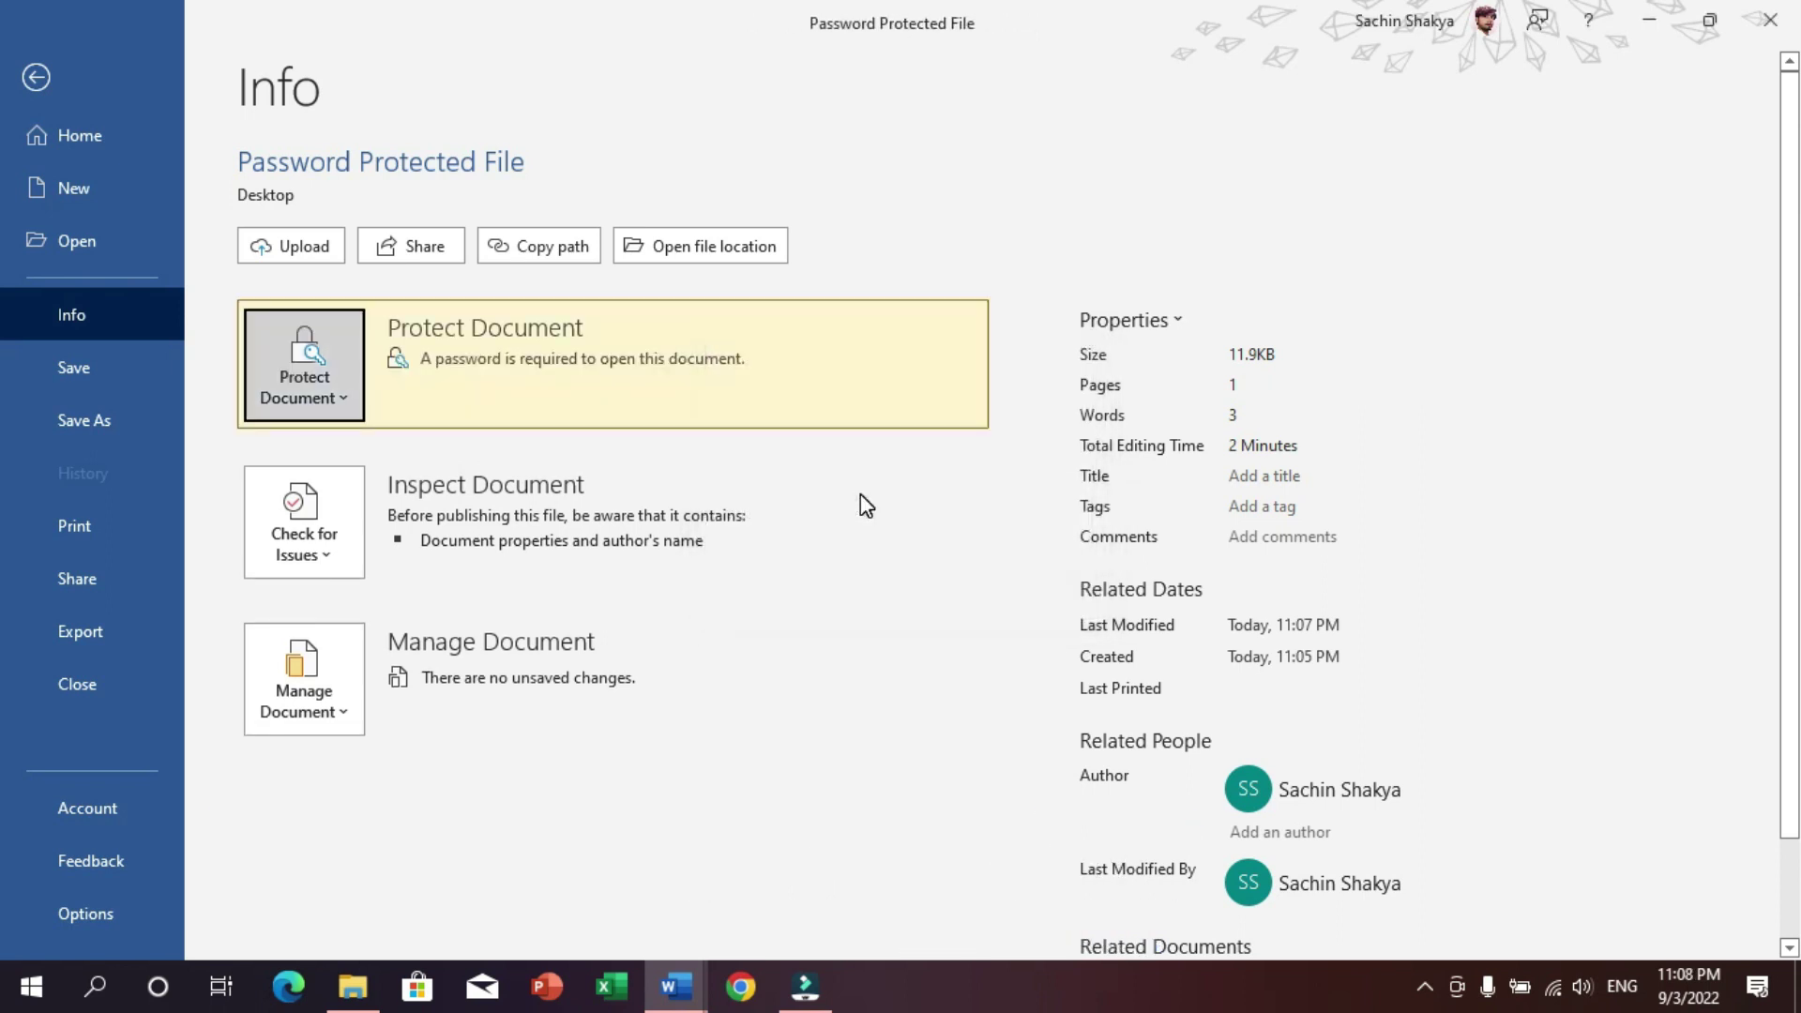
{"action": "left_click", "coordinate": [104, 365]}
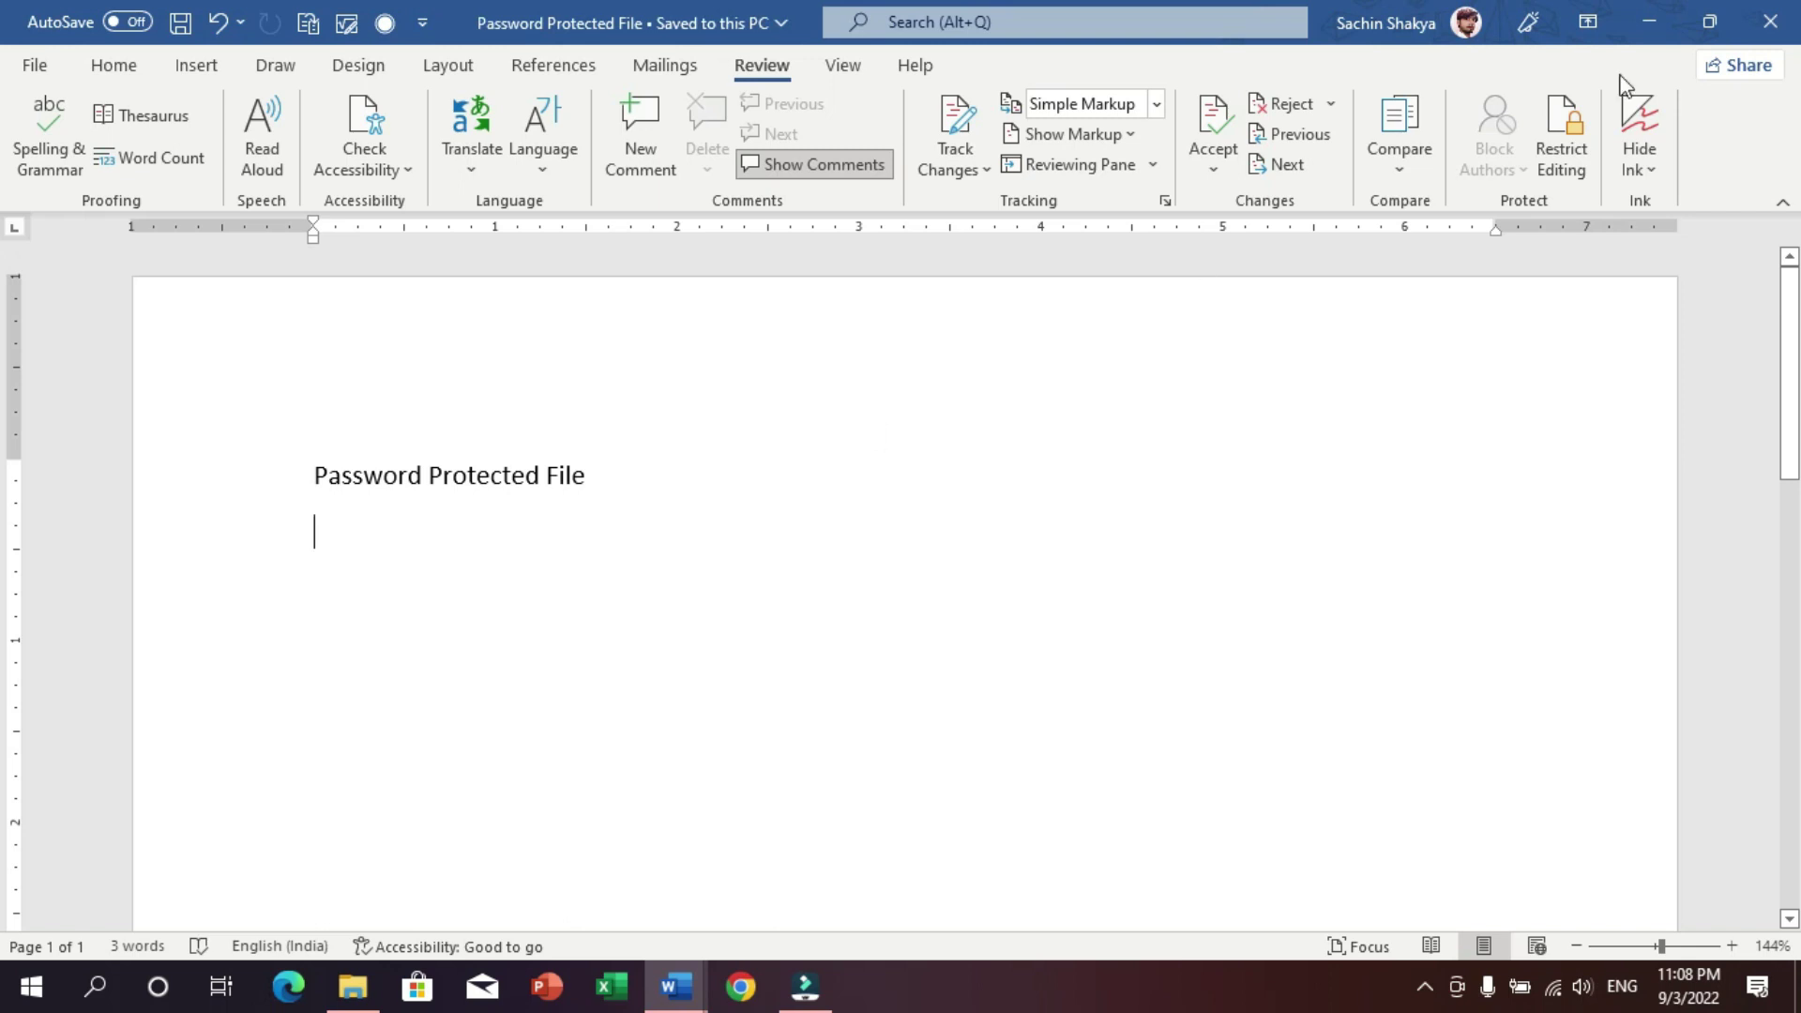
- Close Password Protected File and the other Word windows without saving
{"action": "left_click", "coordinate": [1770, 21]}
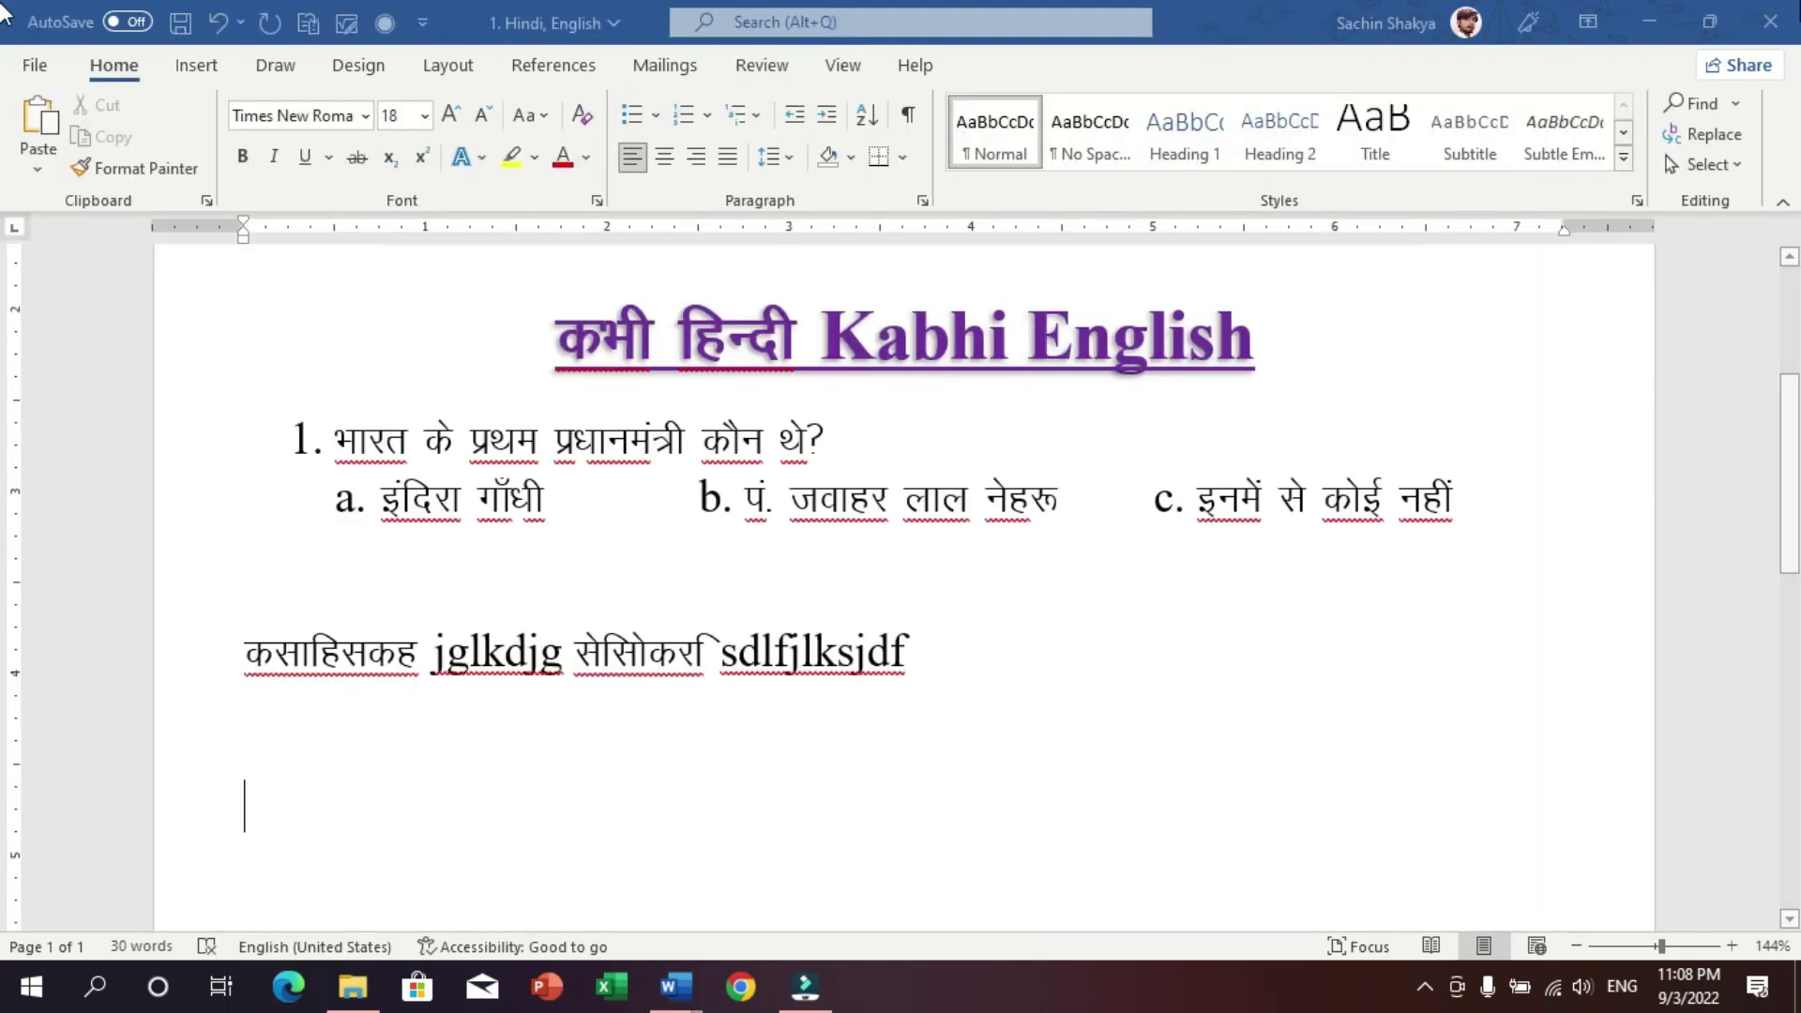
{"action": "left_click", "coordinate": [1771, 21]}
{"action": "left_click", "coordinate": [915, 541]}
- Reopen Password Protected File from the desktop, entering its open password
{"action": "double_click", "coordinate": [342, 577]}
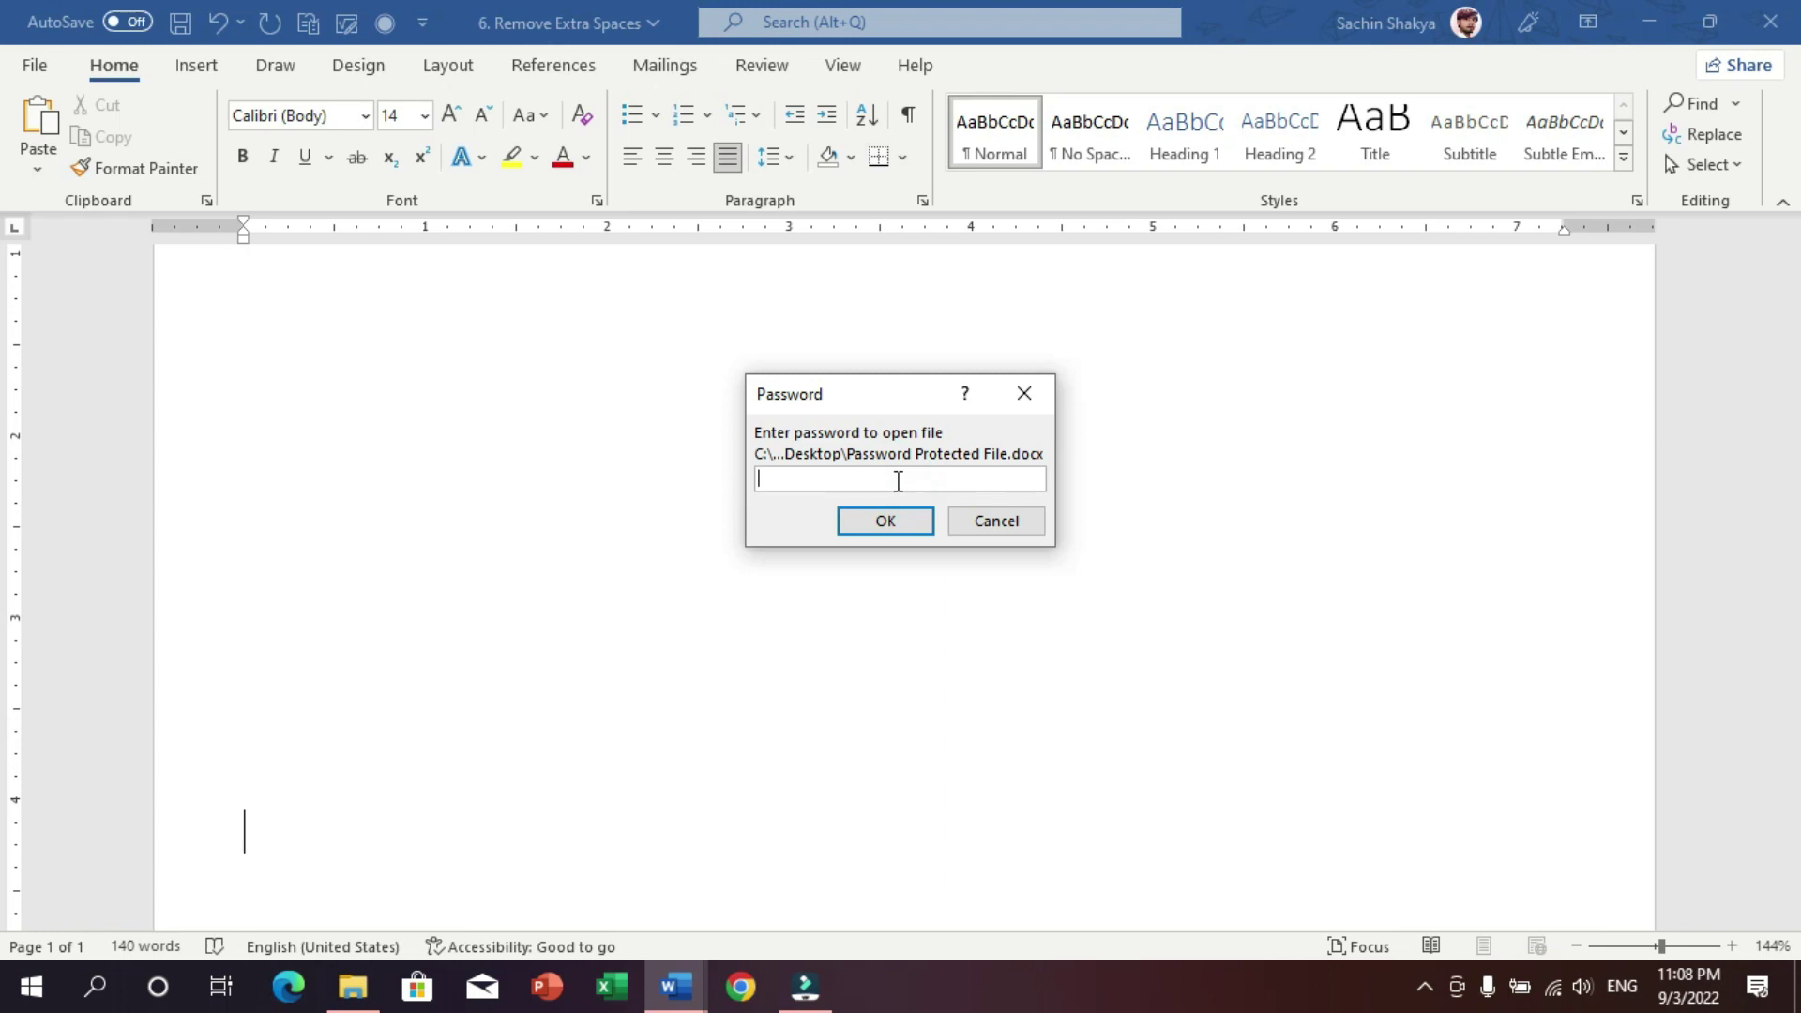
{"action": "key", "text": "Return"}
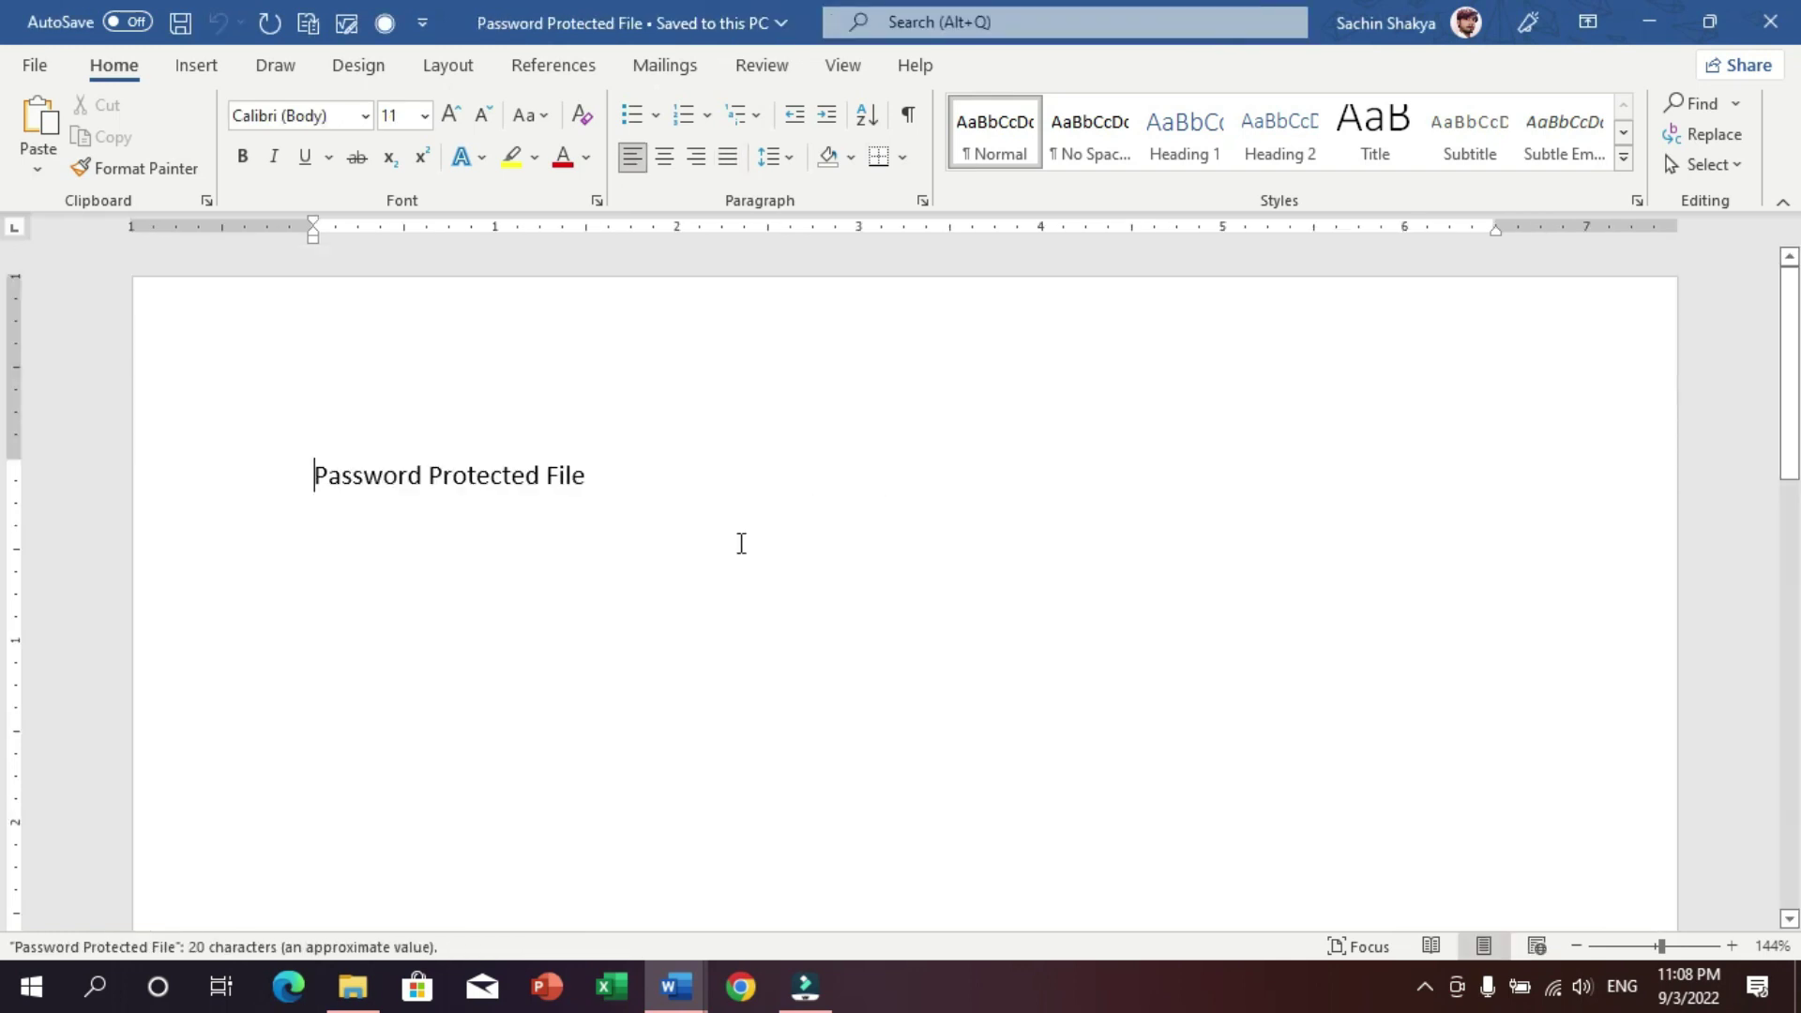
{"action": "left_click", "coordinate": [741, 544]}
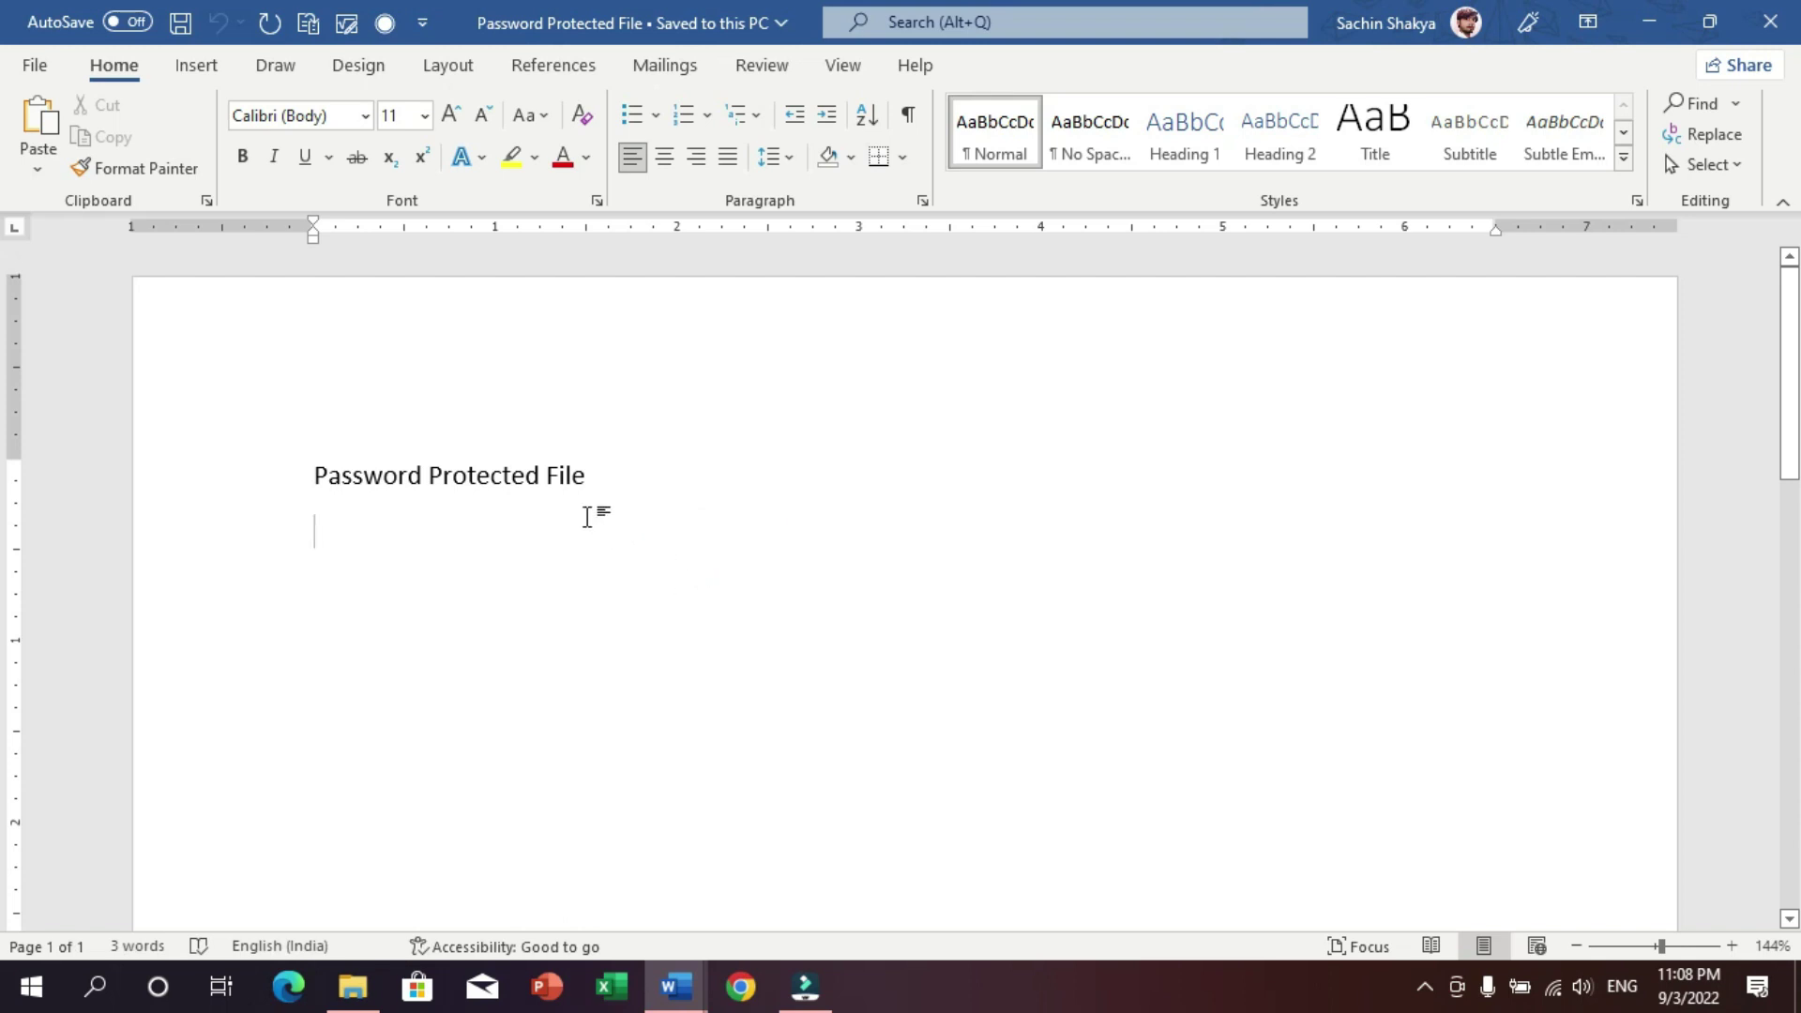
- Clear the encryption password in Protect Document > Encrypt with Password and save the file
{"action": "left_click", "coordinate": [35, 65]}
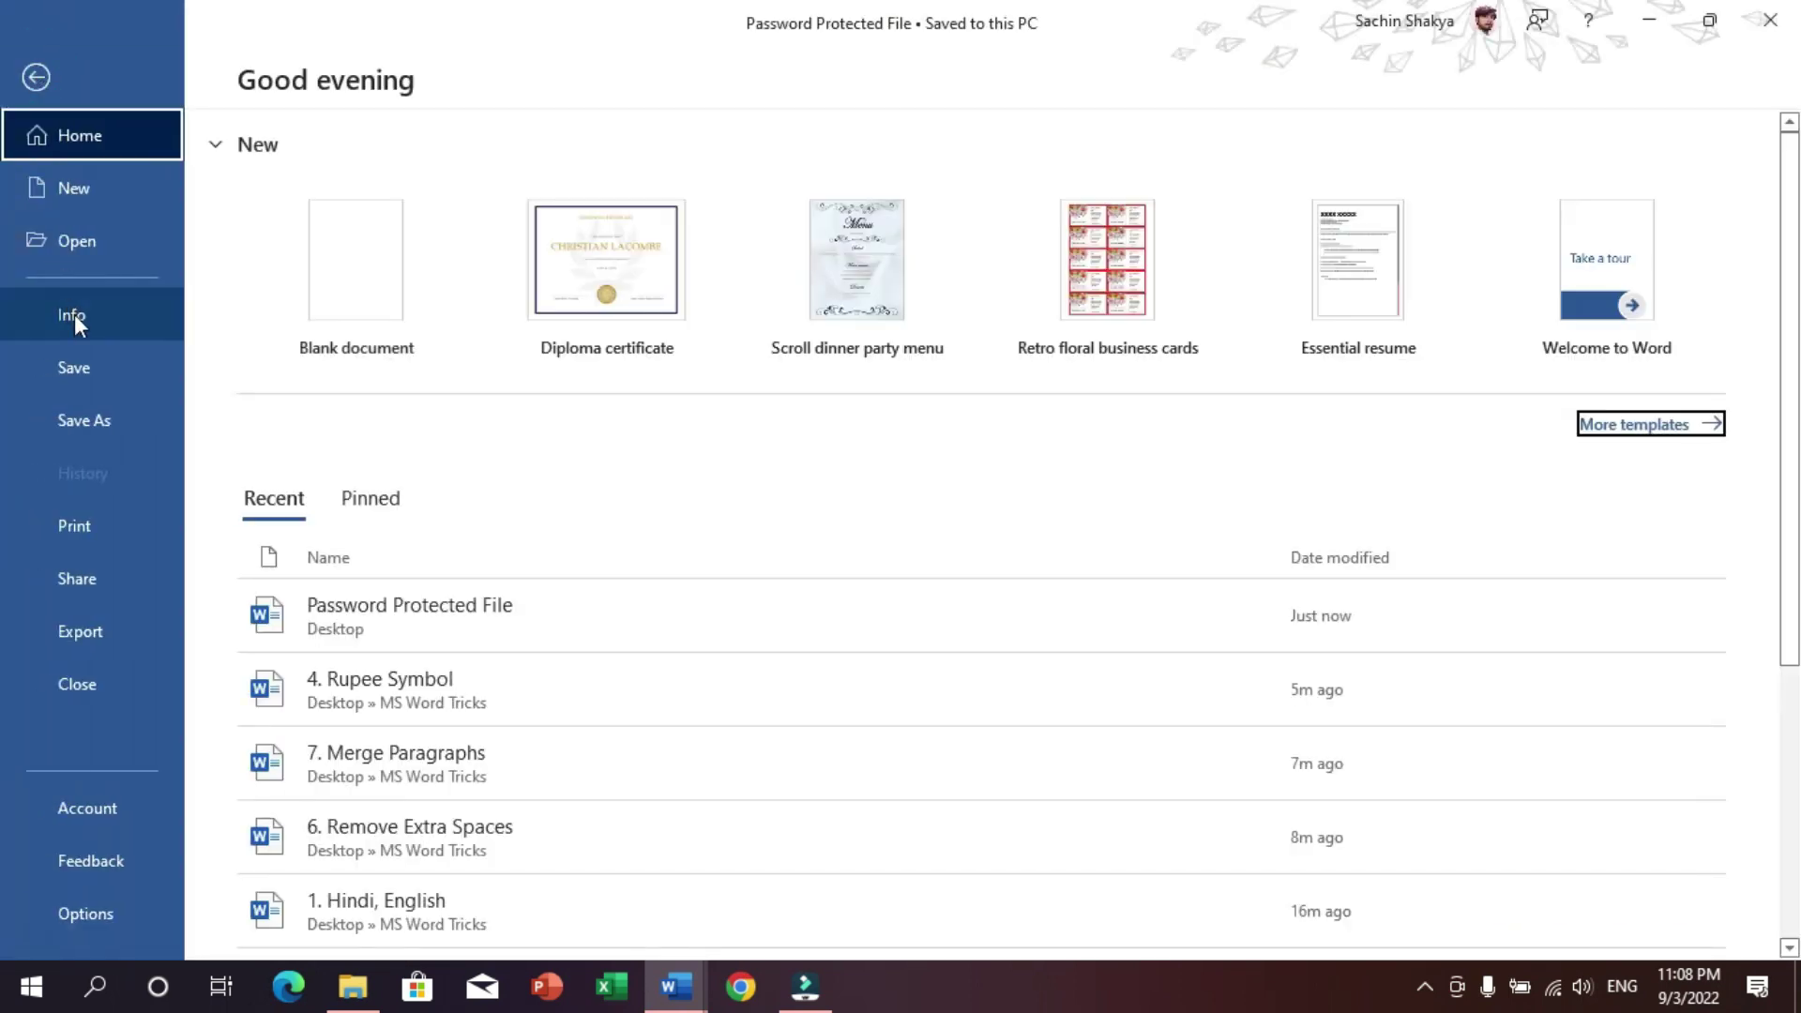
{"action": "left_click", "coordinate": [77, 317]}
{"action": "left_click", "coordinate": [307, 394]}
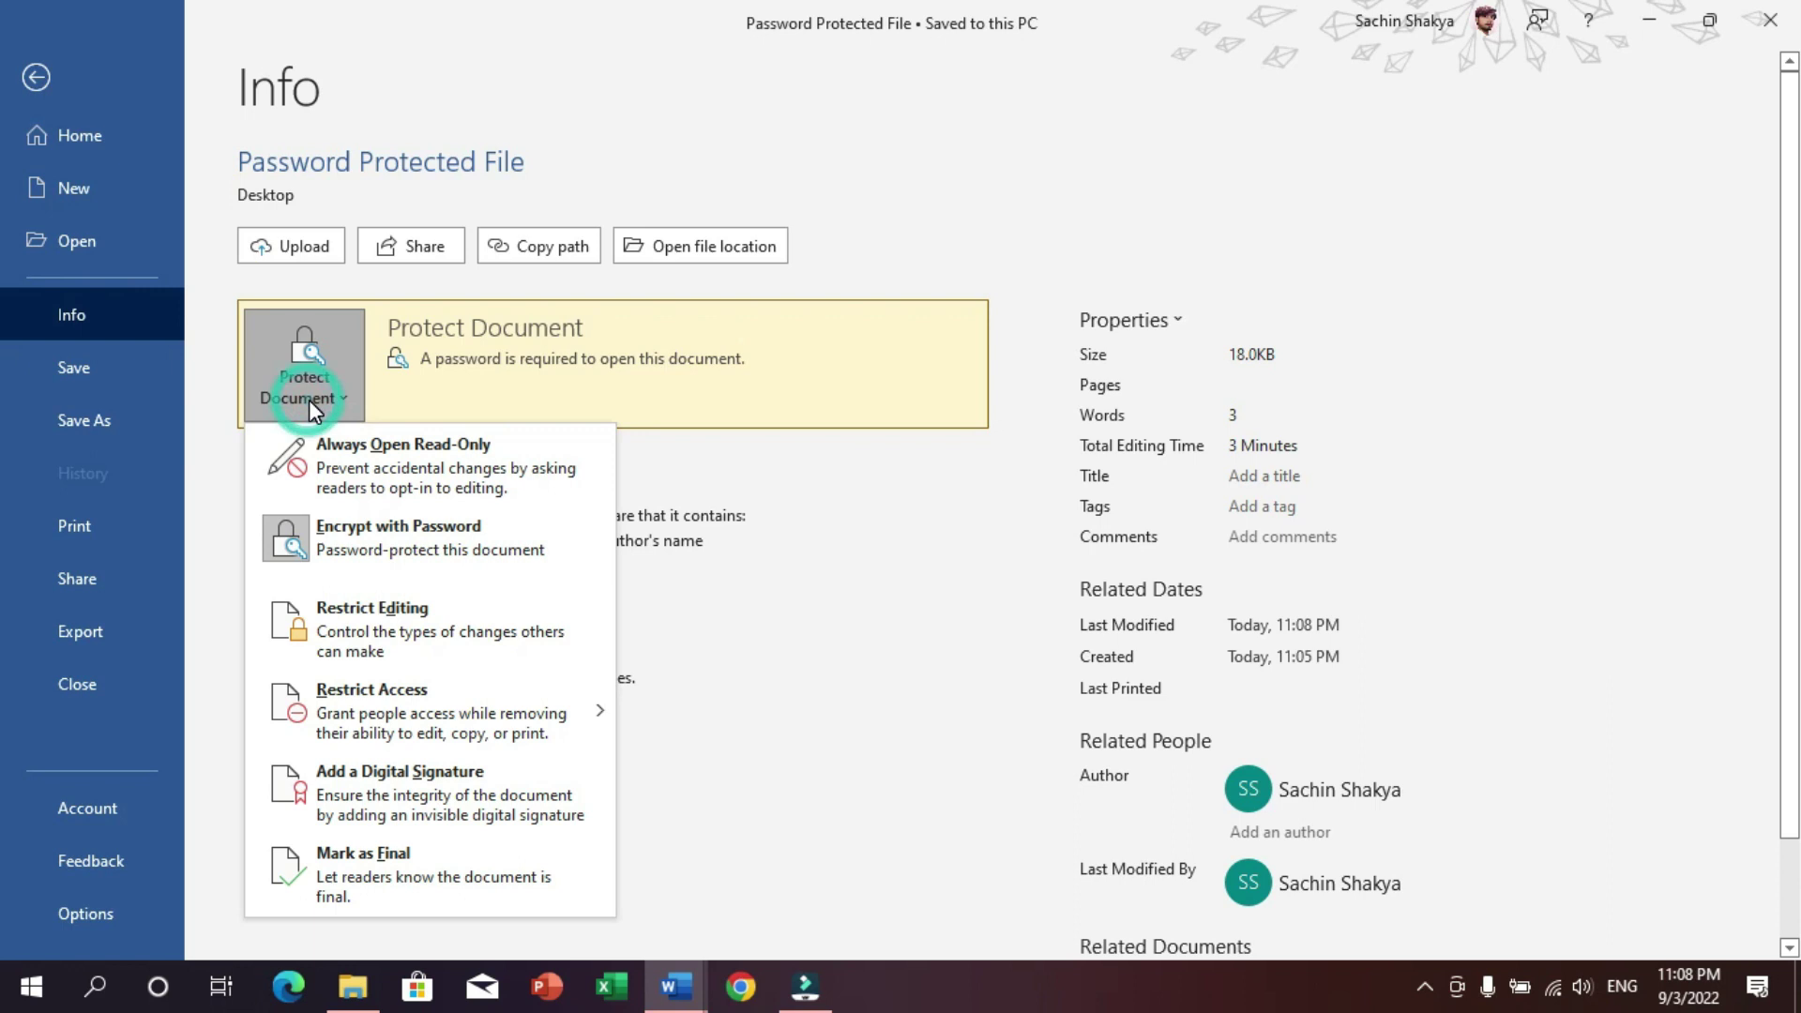
{"action": "left_click", "coordinate": [341, 538]}
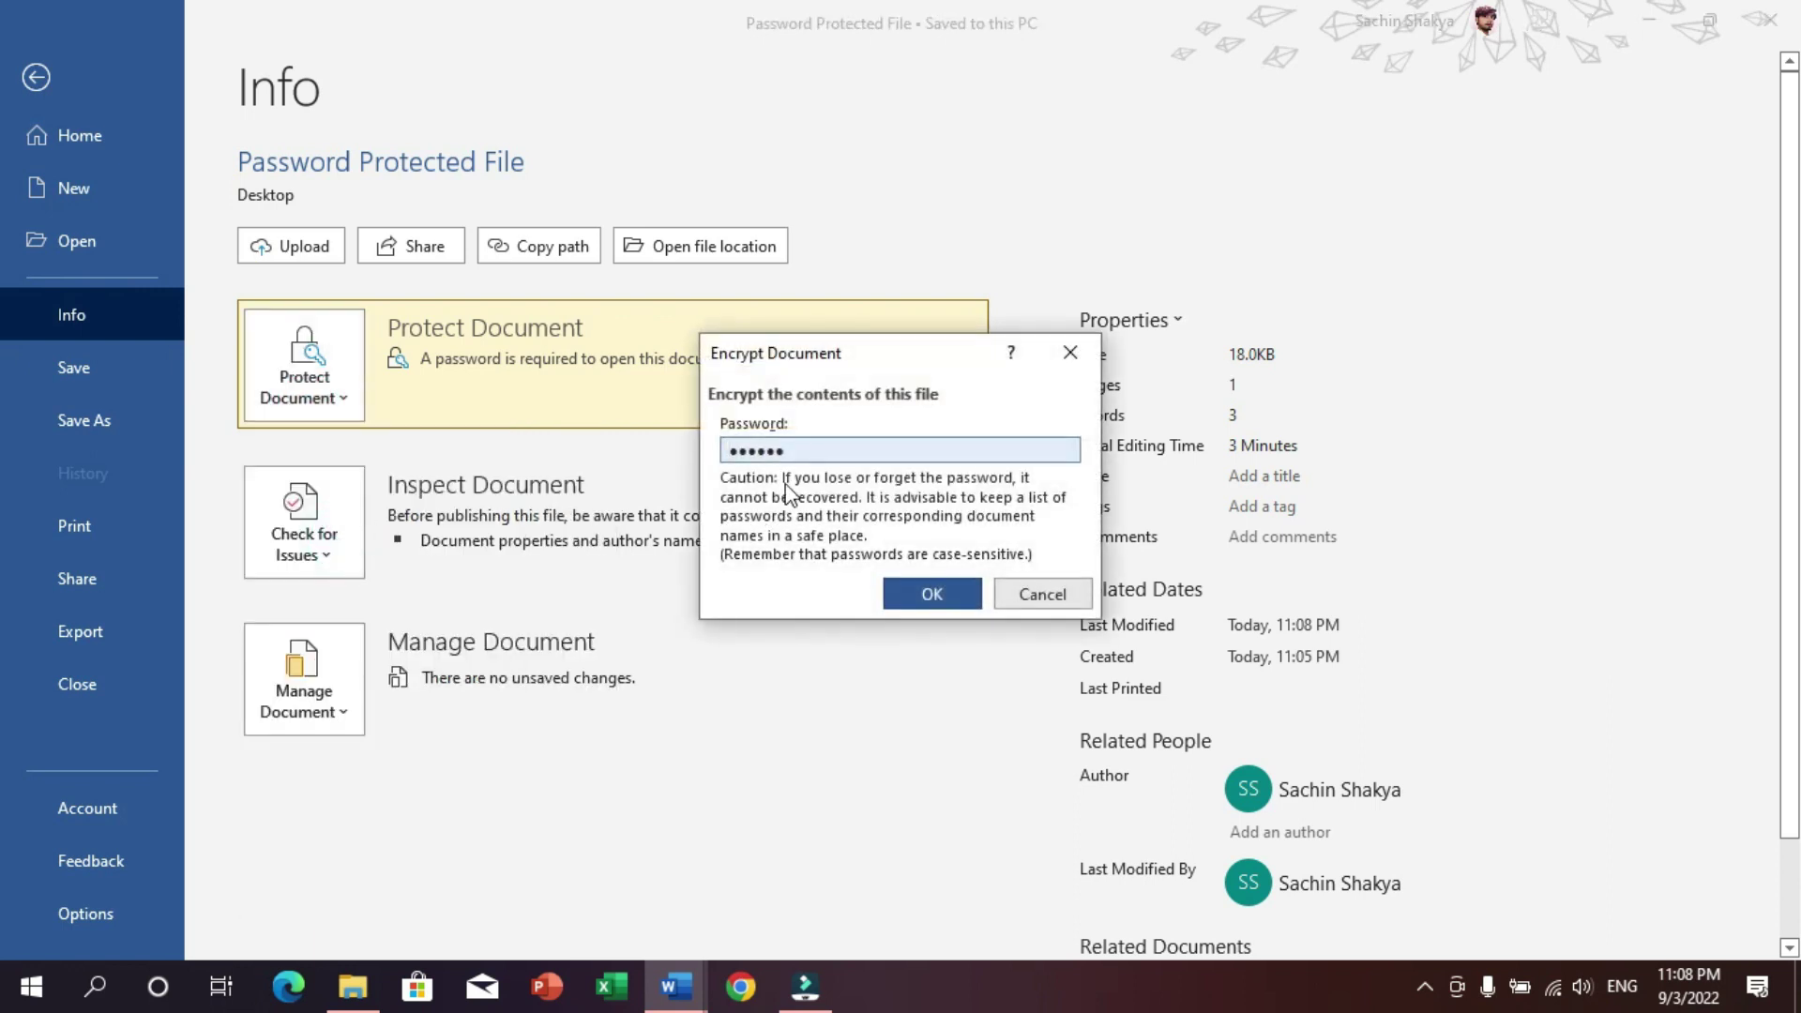
{"action": "double_click", "coordinate": [809, 451]}
{"action": "key", "text": "BackSpace"}
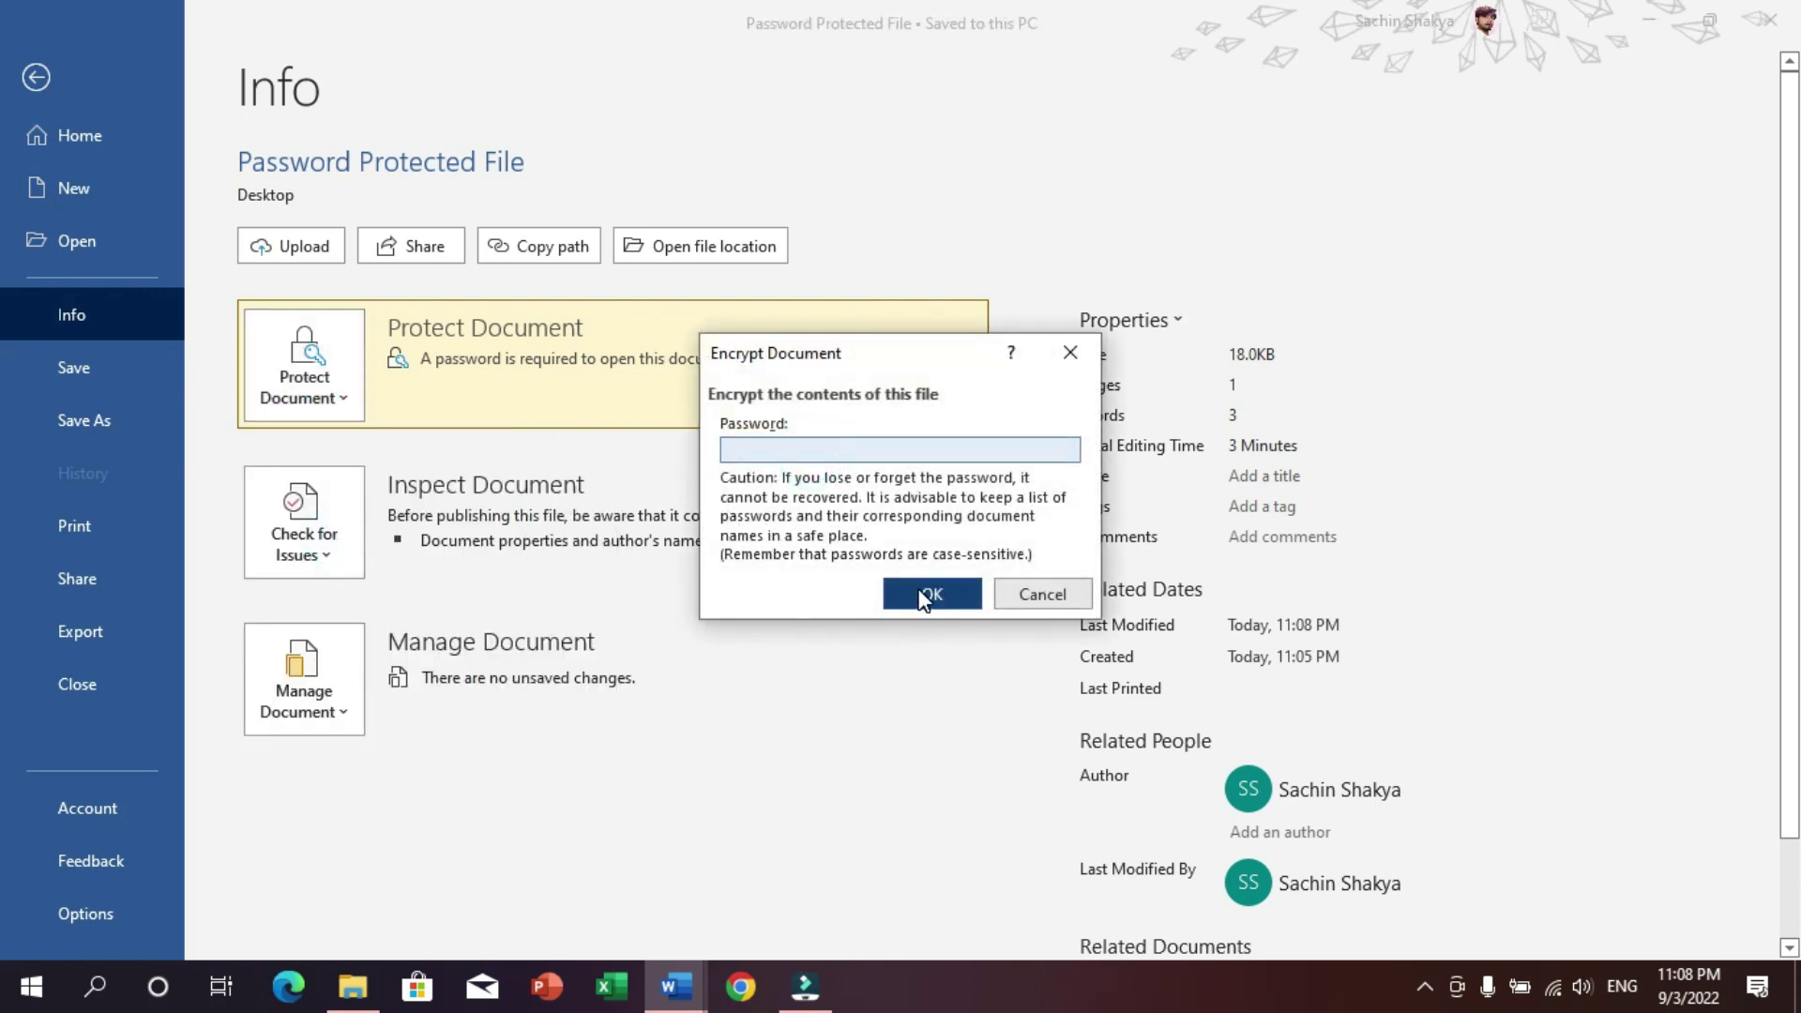
{"action": "left_click", "coordinate": [903, 590]}
{"action": "left_click", "coordinate": [115, 368]}
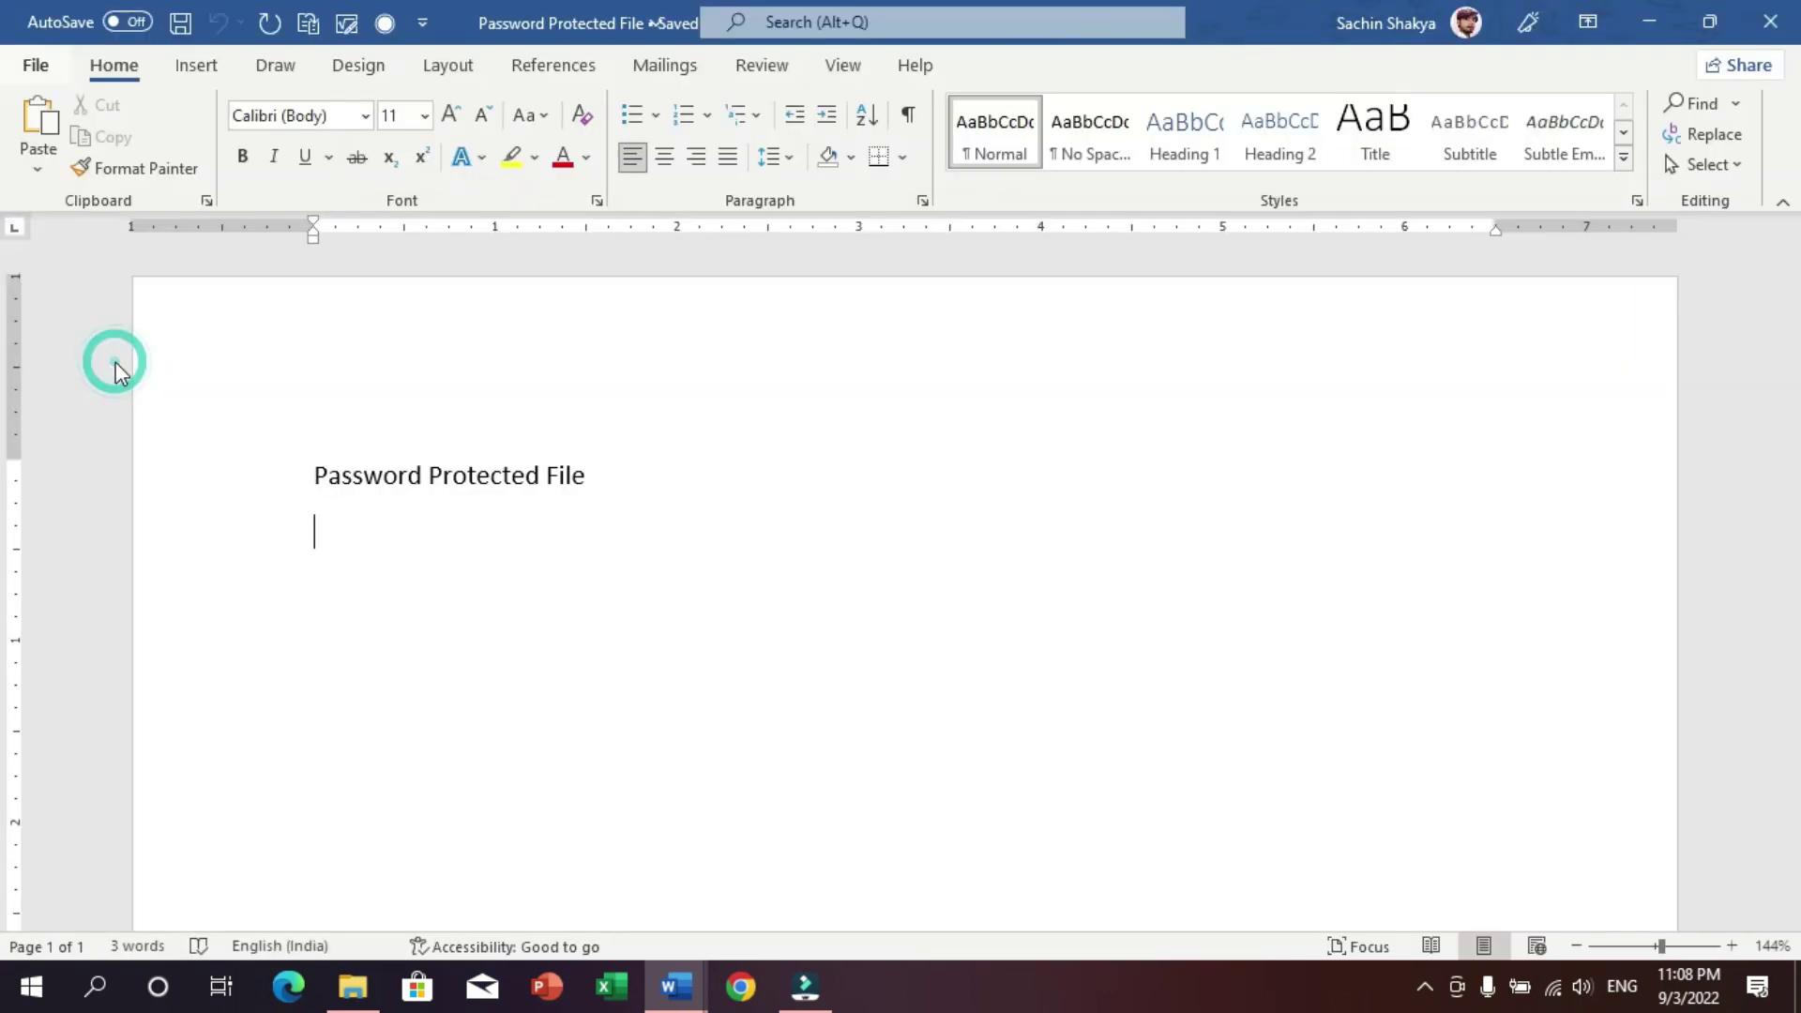
- Close all Word windows without saving, then reopen Password Protected File with no password prompt
{"action": "left_click", "coordinate": [1771, 20]}
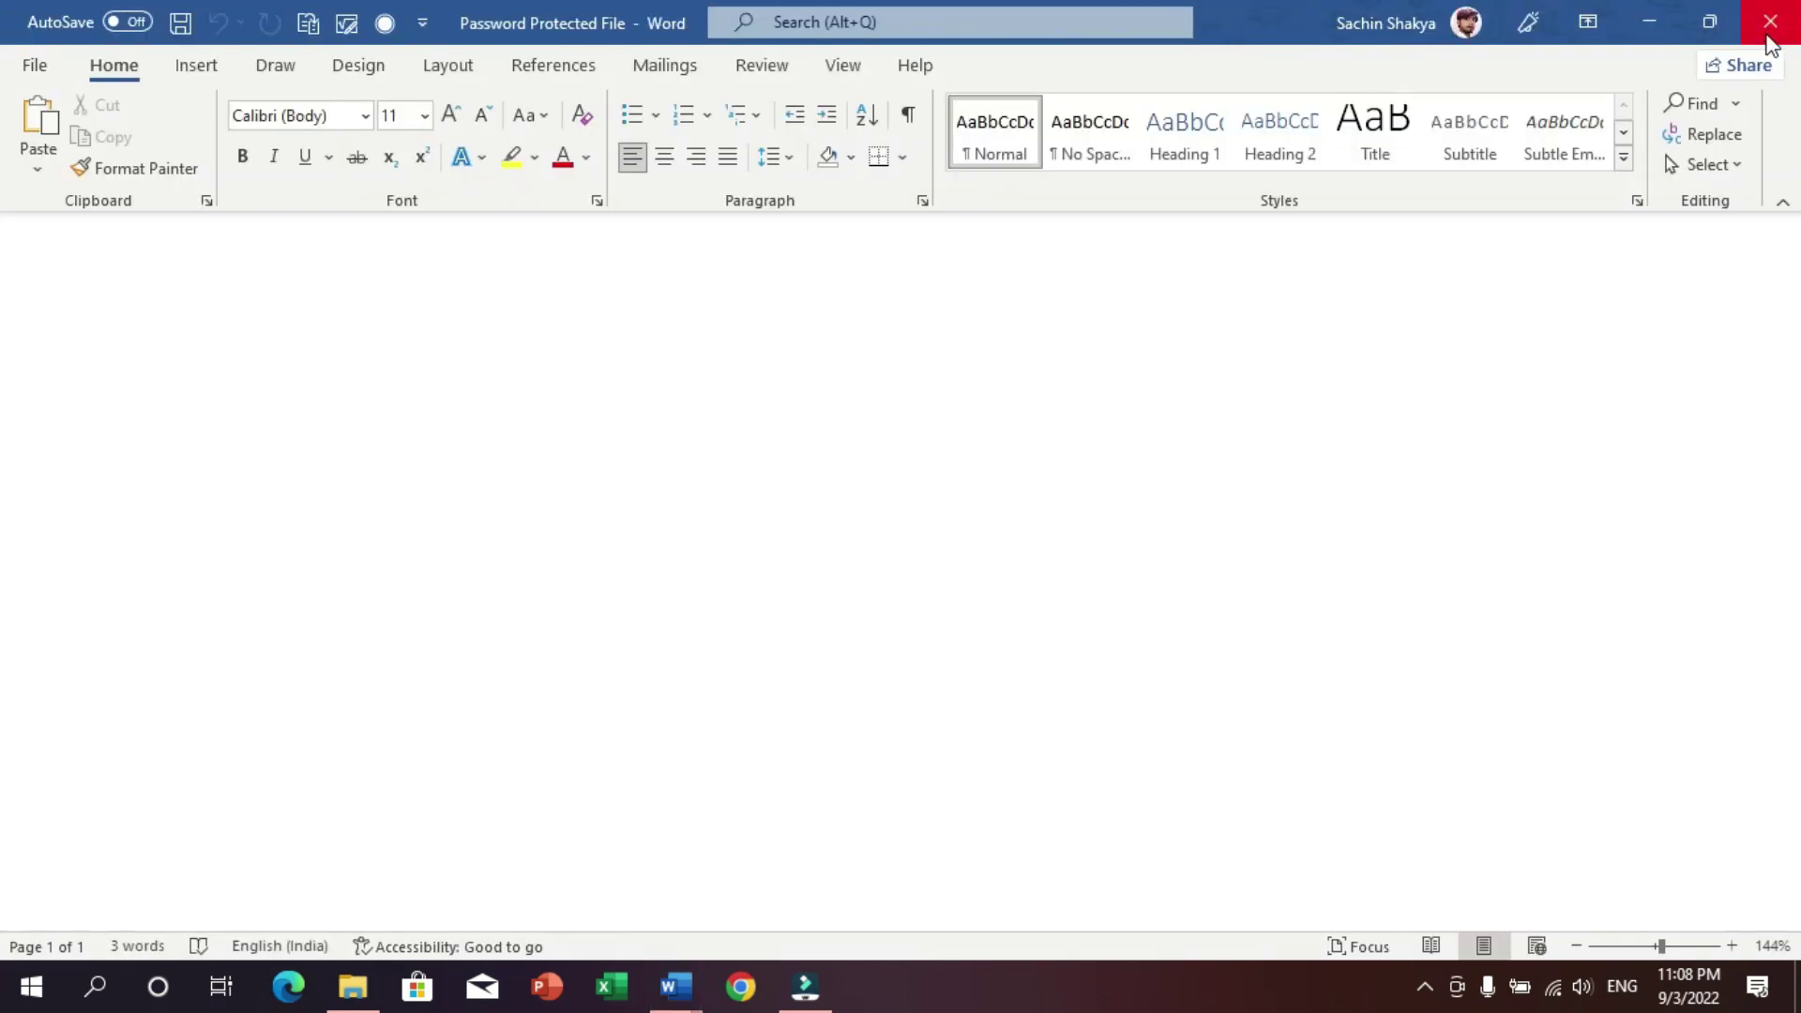
{"action": "left_click", "coordinate": [1771, 21]}
{"action": "left_click", "coordinate": [927, 545]}
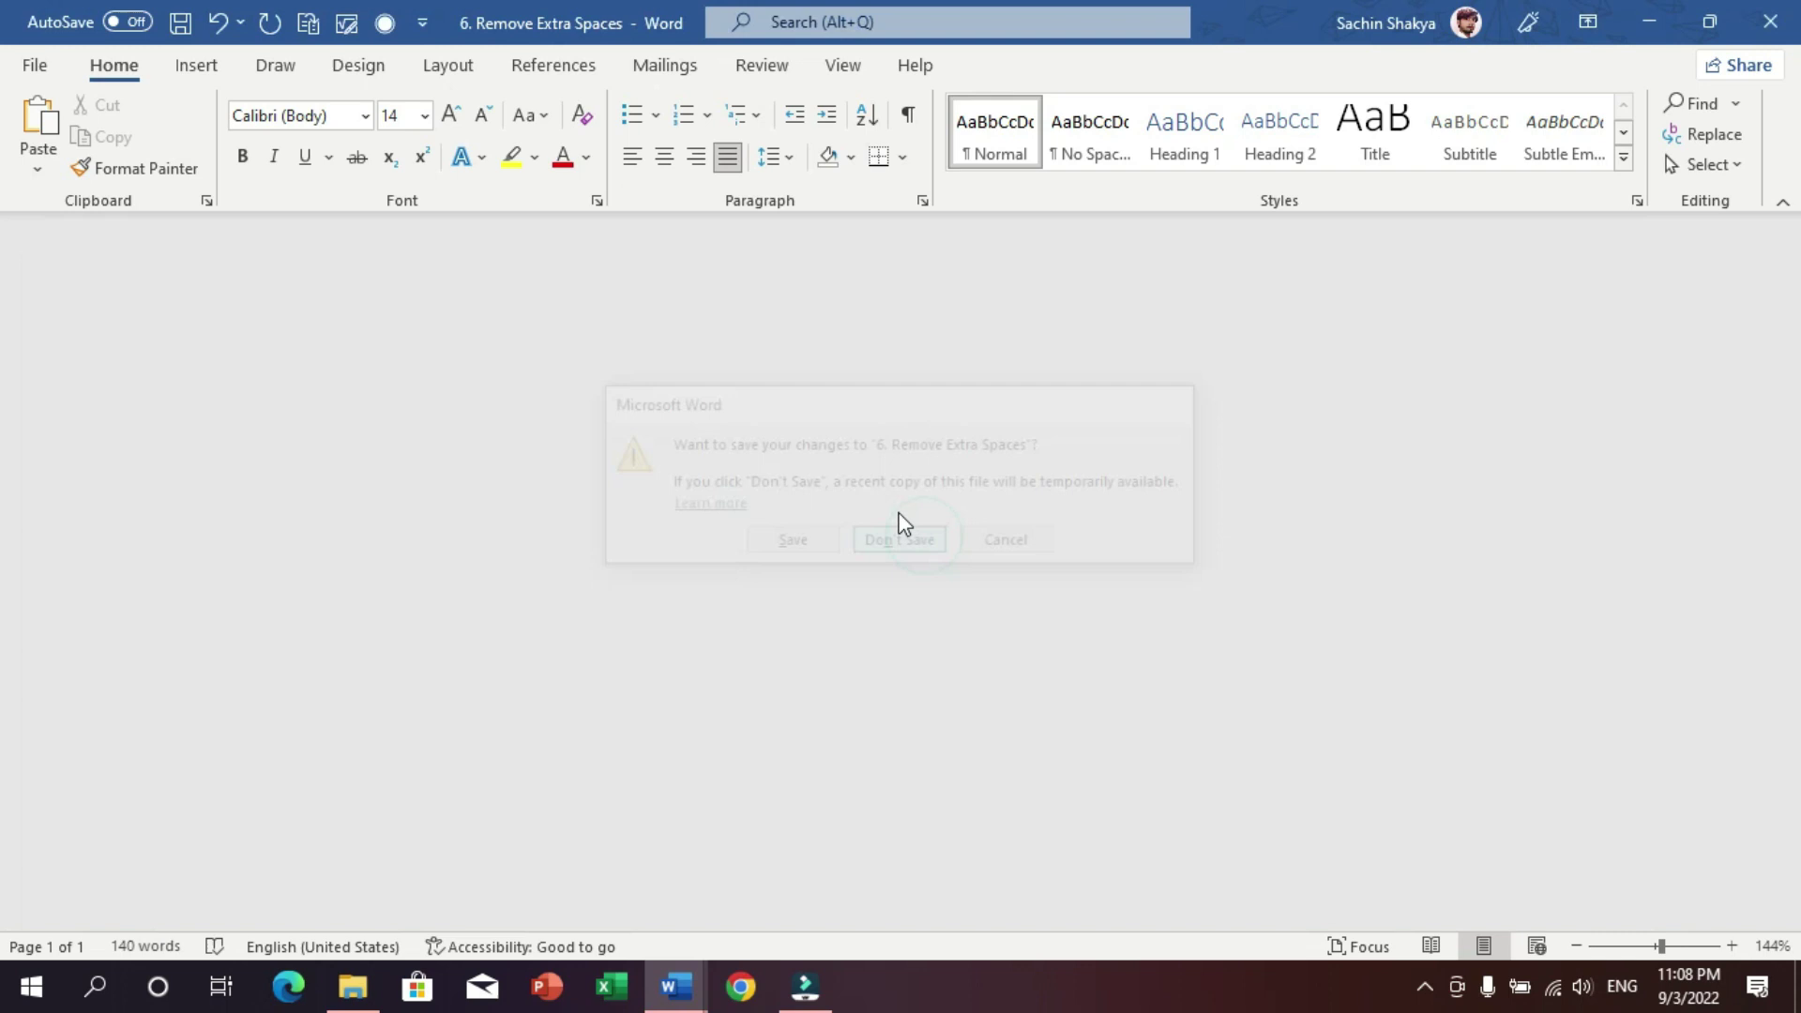
{"action": "double_click", "coordinate": [344, 713]}
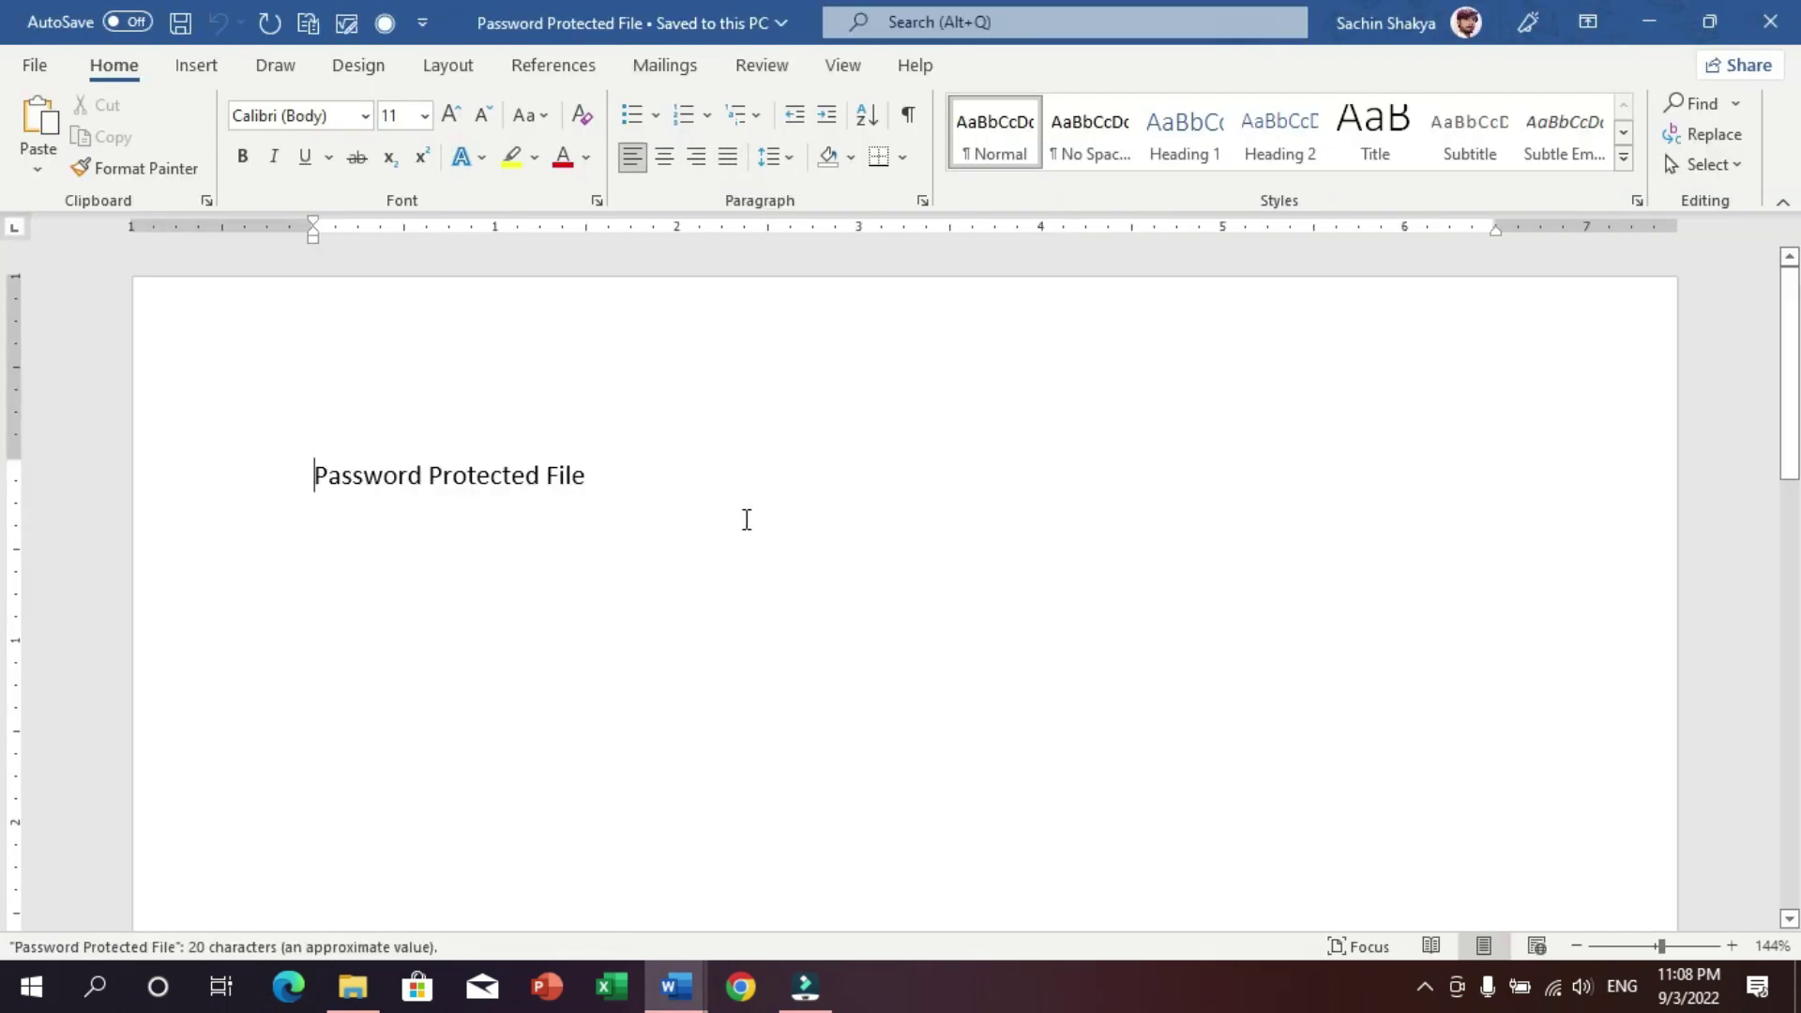
{"action": "left_click", "coordinate": [742, 510]}
- Close Password Protected File and the Merge Paragraphs document, discarding changes
{"action": "left_click", "coordinate": [1771, 22]}
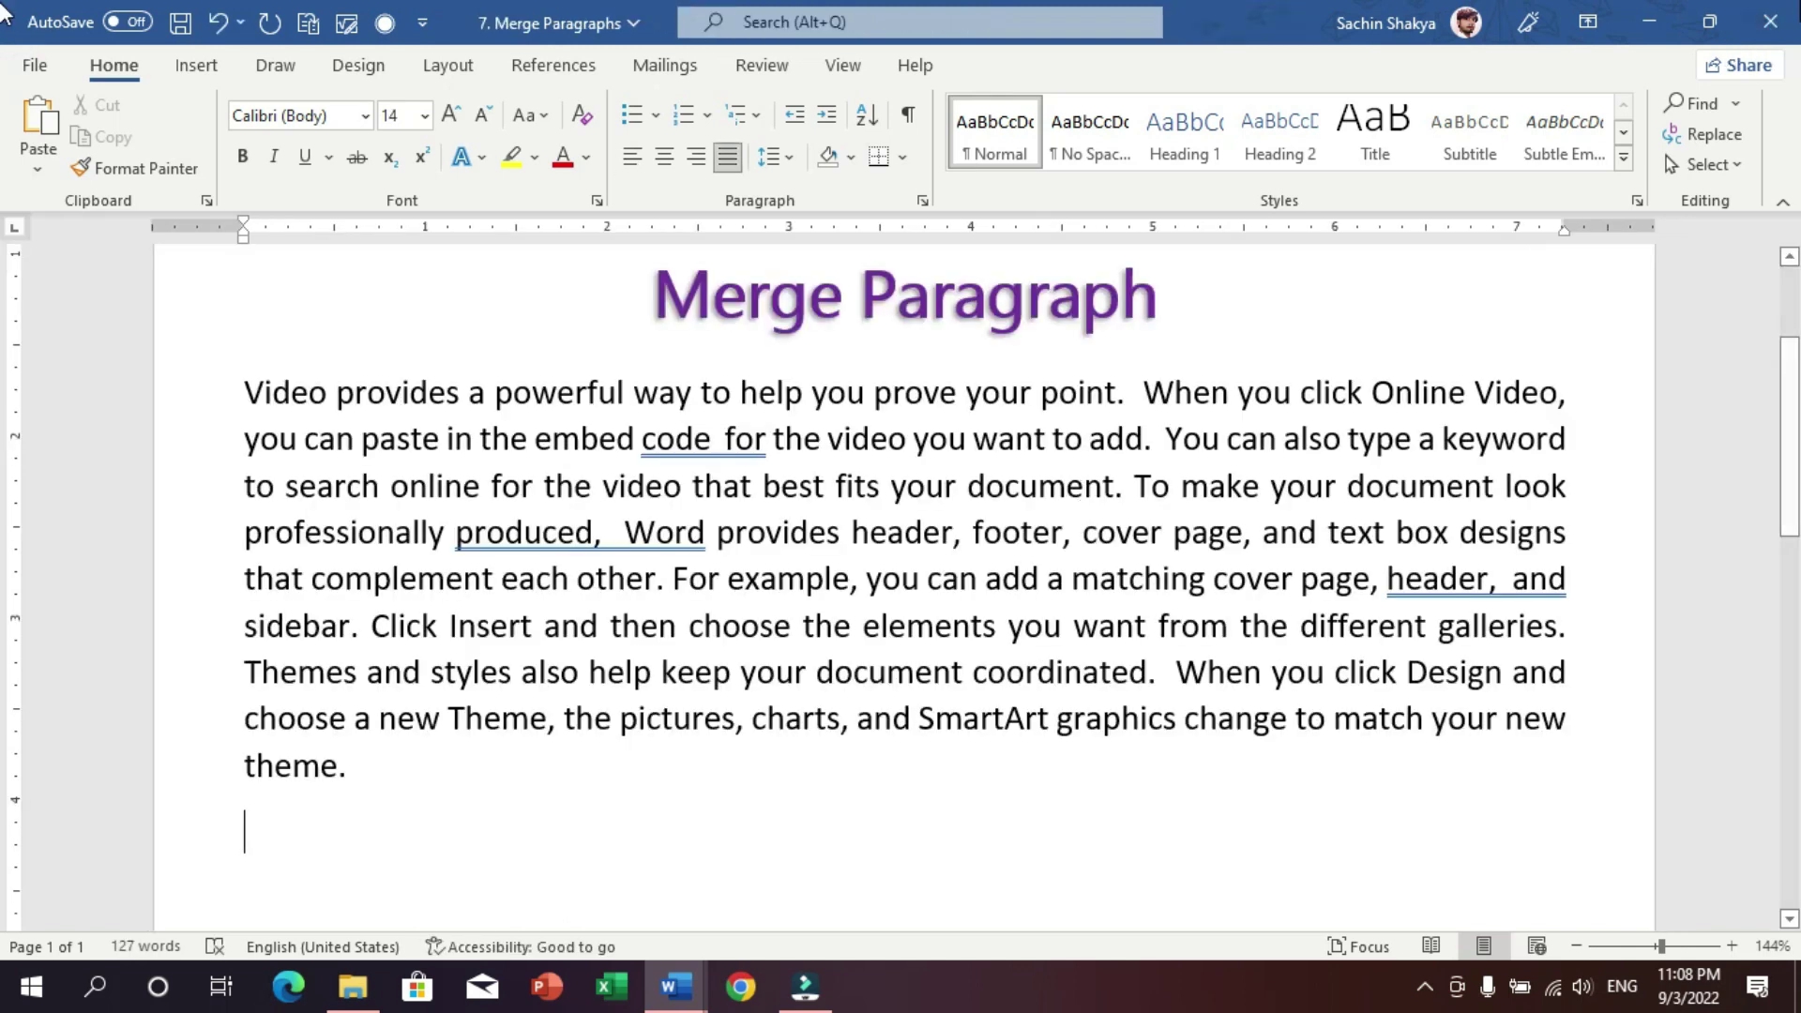
{"action": "left_click", "coordinate": [1770, 21]}
{"action": "left_click", "coordinate": [916, 546]}
{"action": "left_click", "coordinate": [1248, 467]}
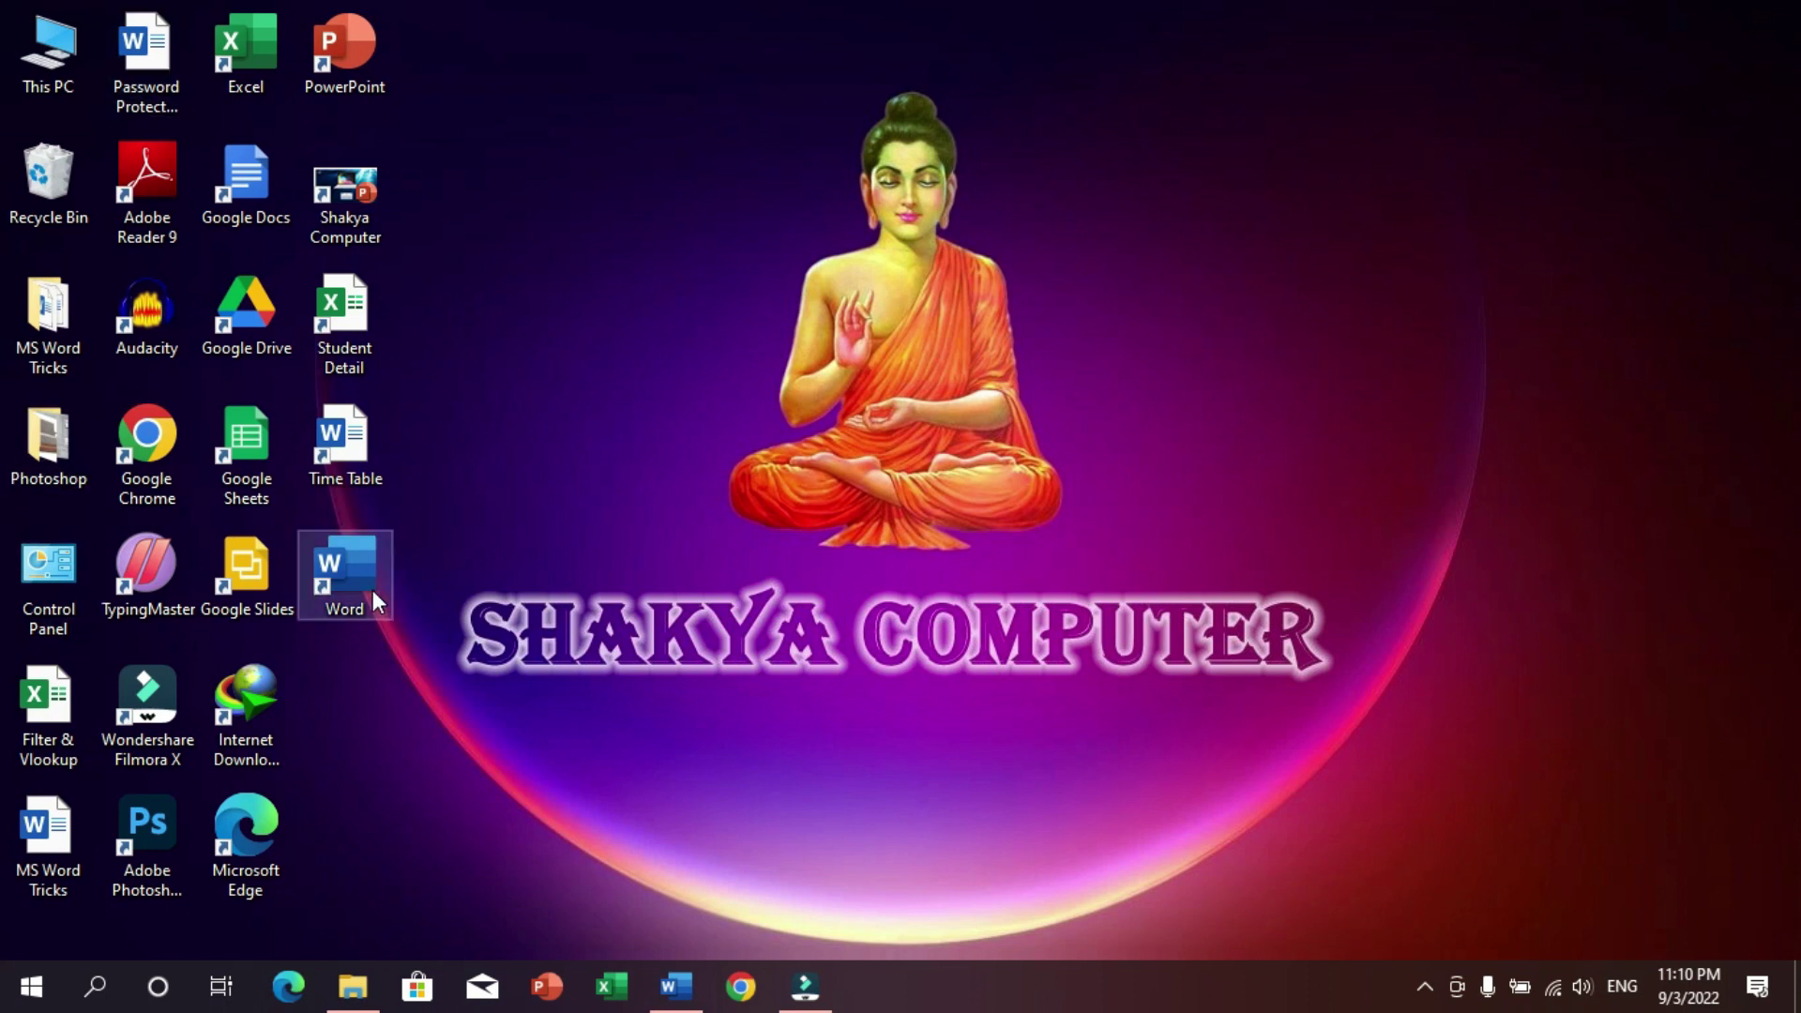
{"action": "mouse_move", "coordinate": [673, 987]}
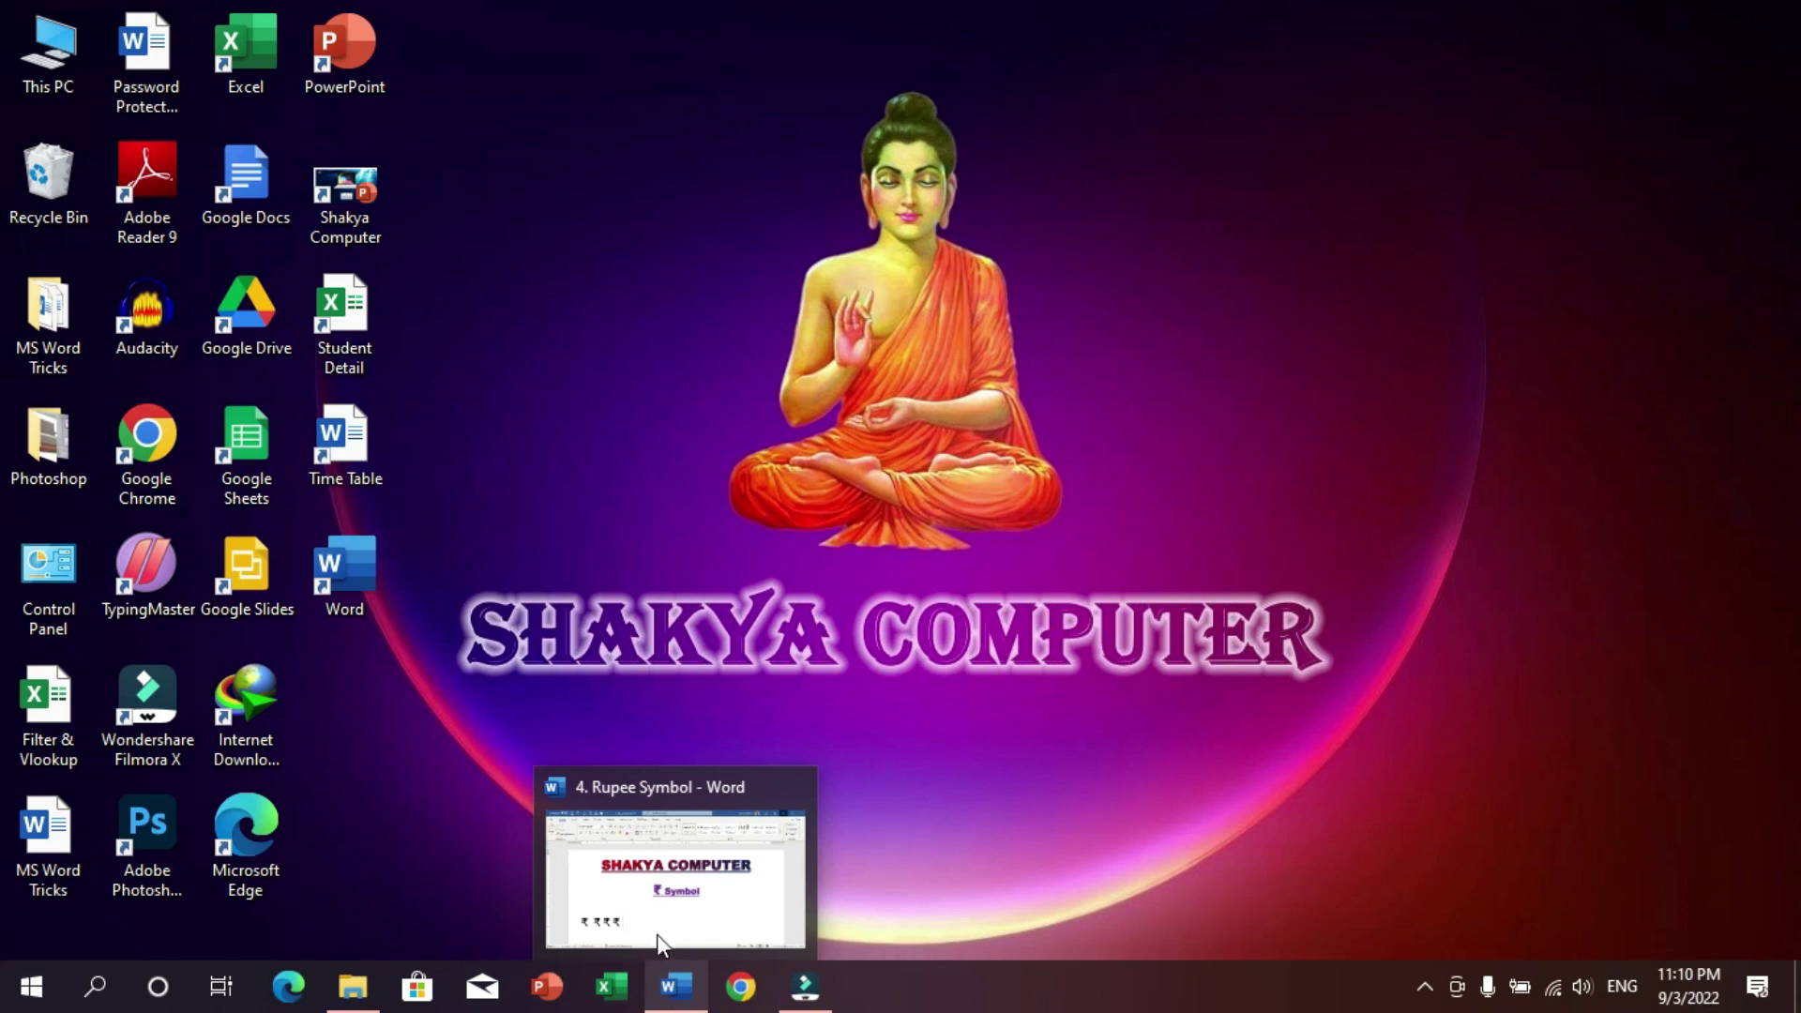
- Assign Ctrl+Alt+W as the Word desktop shortcut's launch key in its Properties
{"action": "left_click", "coordinate": [644, 480]}
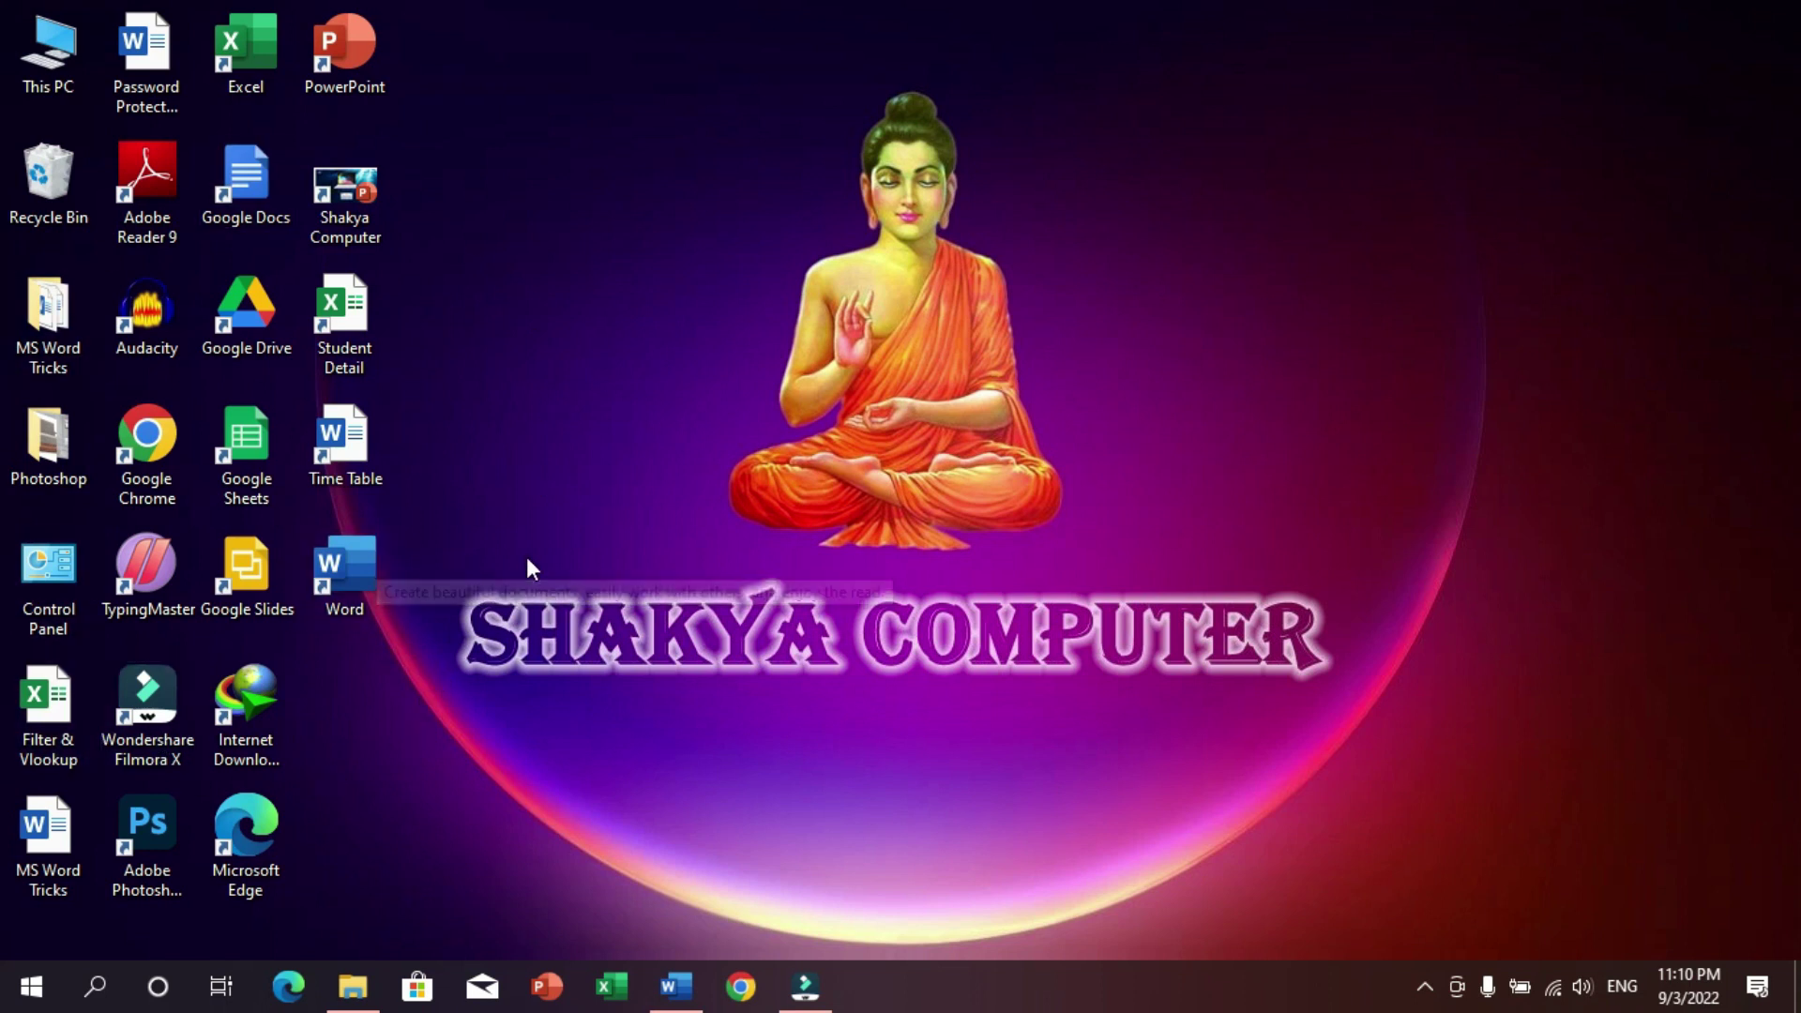
{"action": "right_click", "coordinate": [351, 576]}
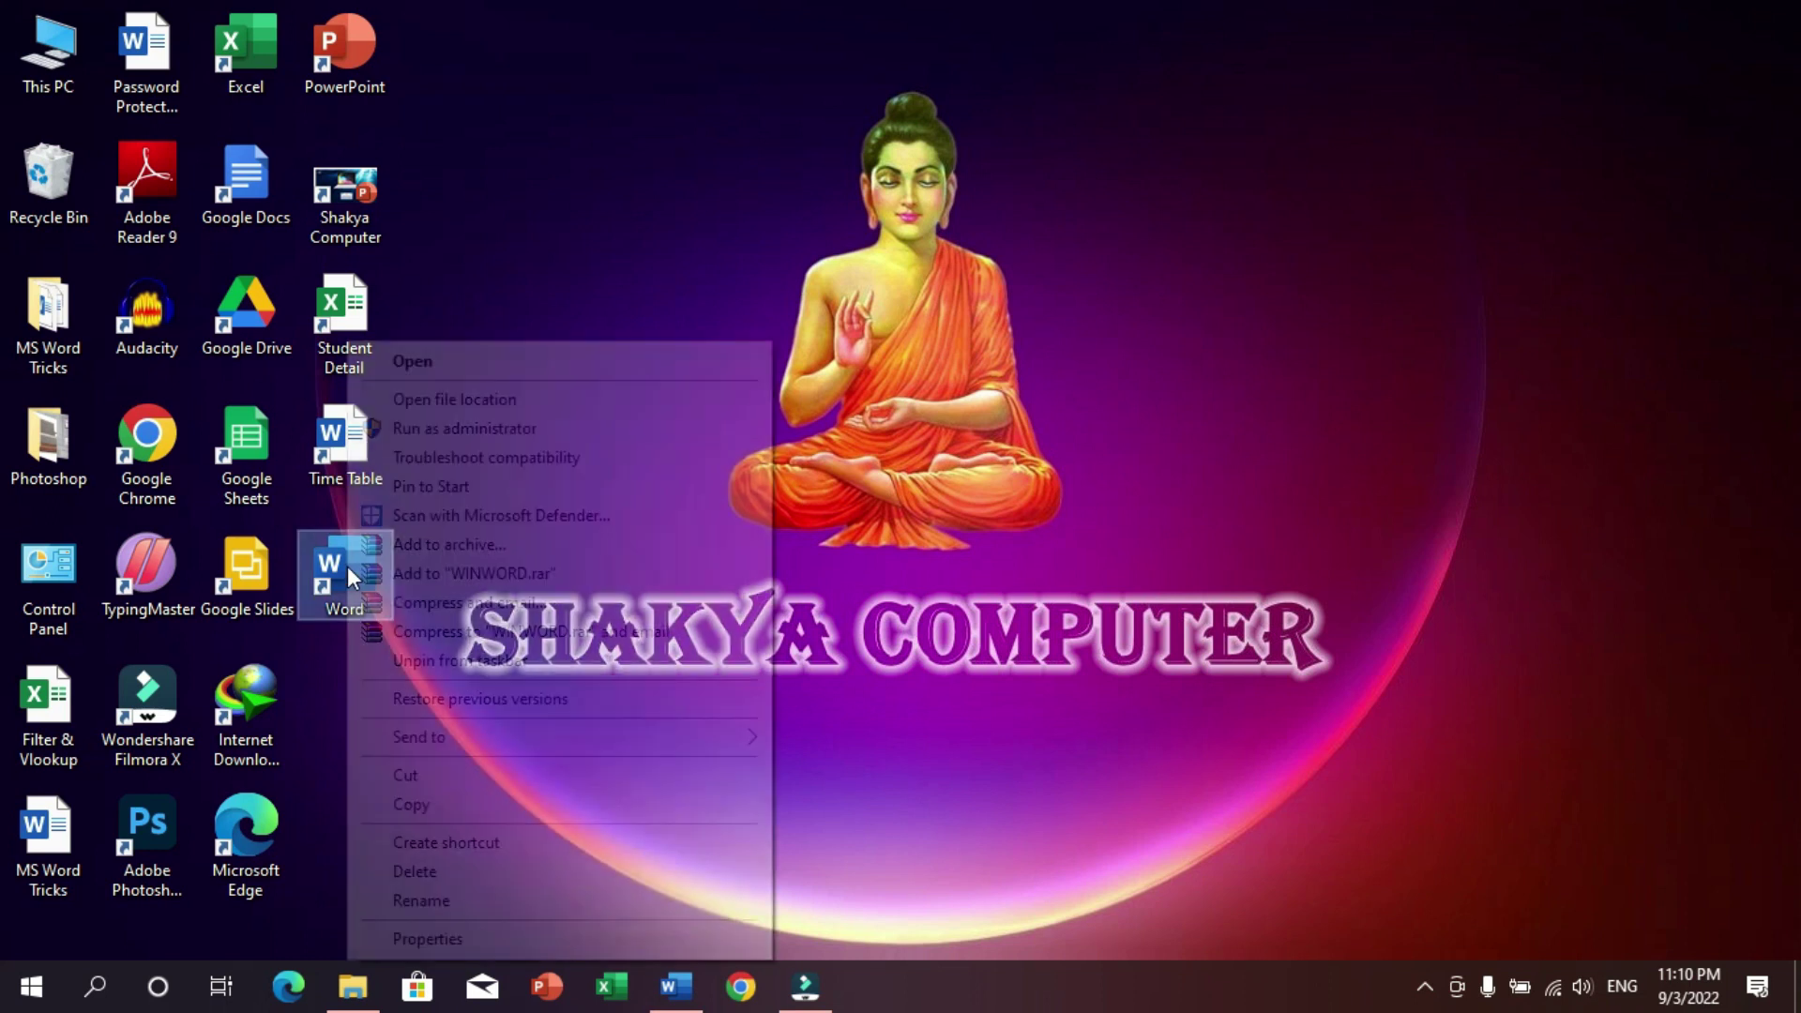
{"action": "left_click", "coordinate": [447, 942]}
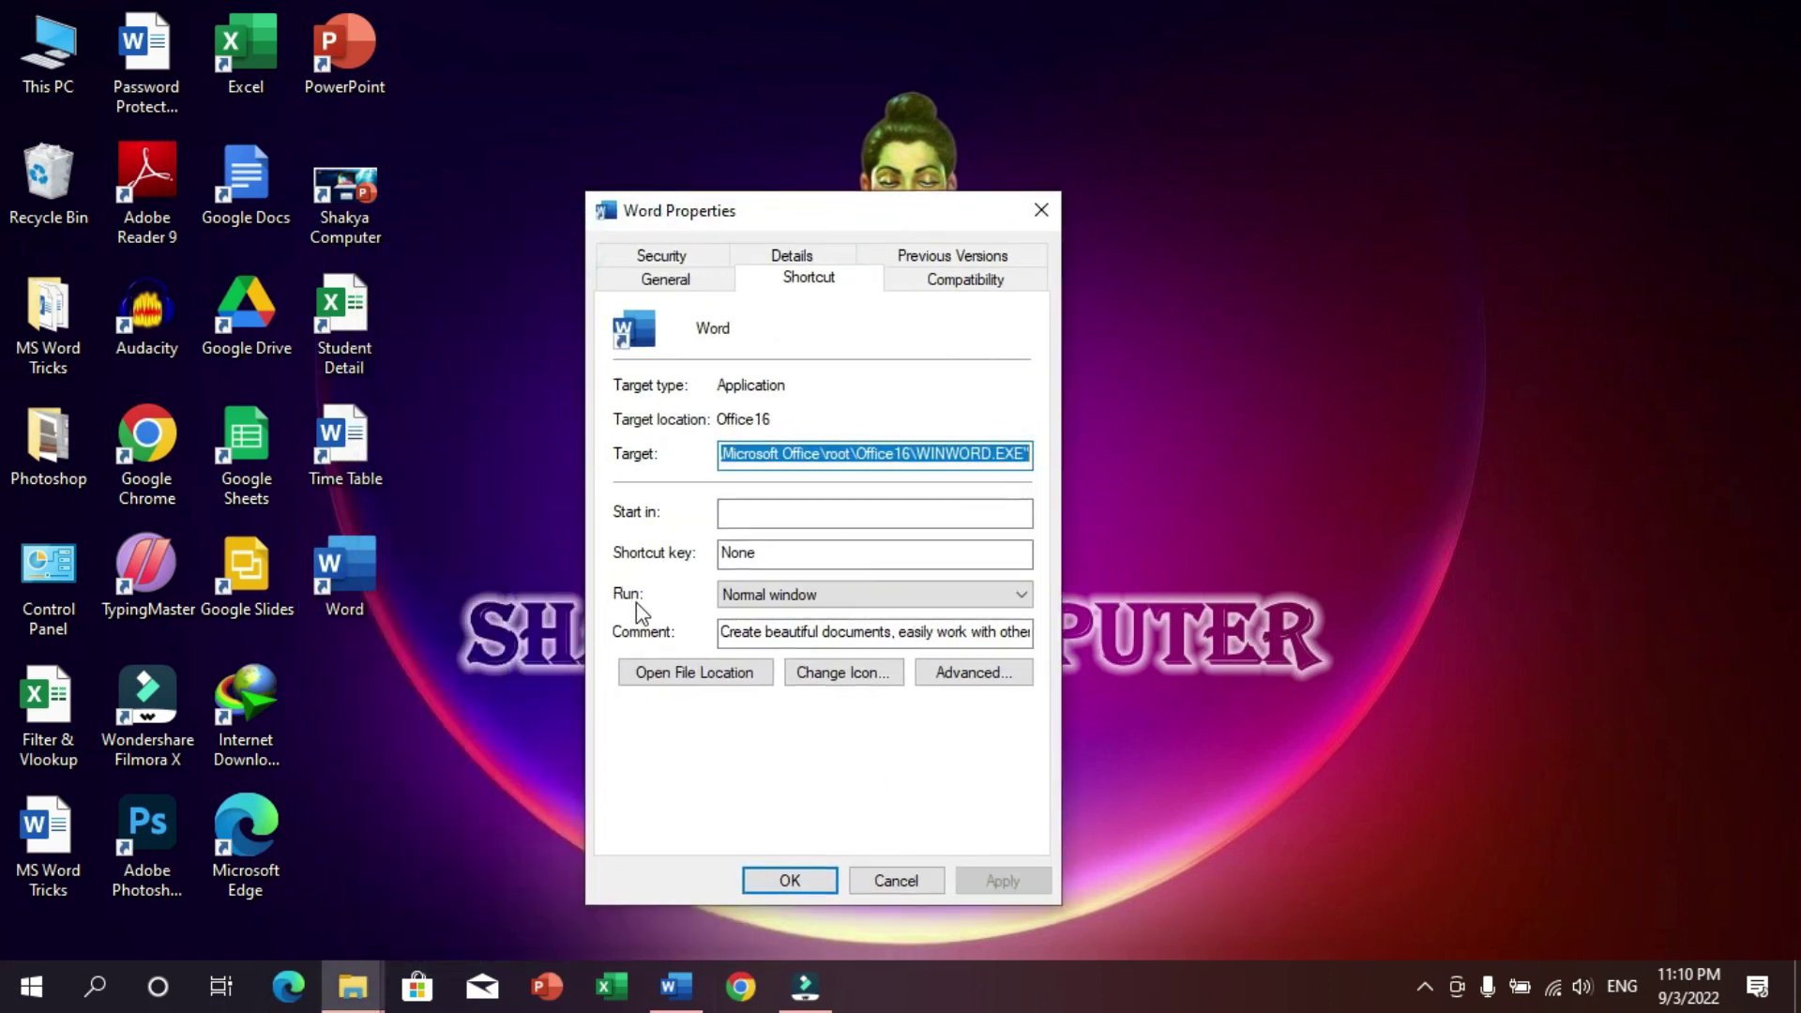
{"action": "left_click", "coordinate": [764, 555]}
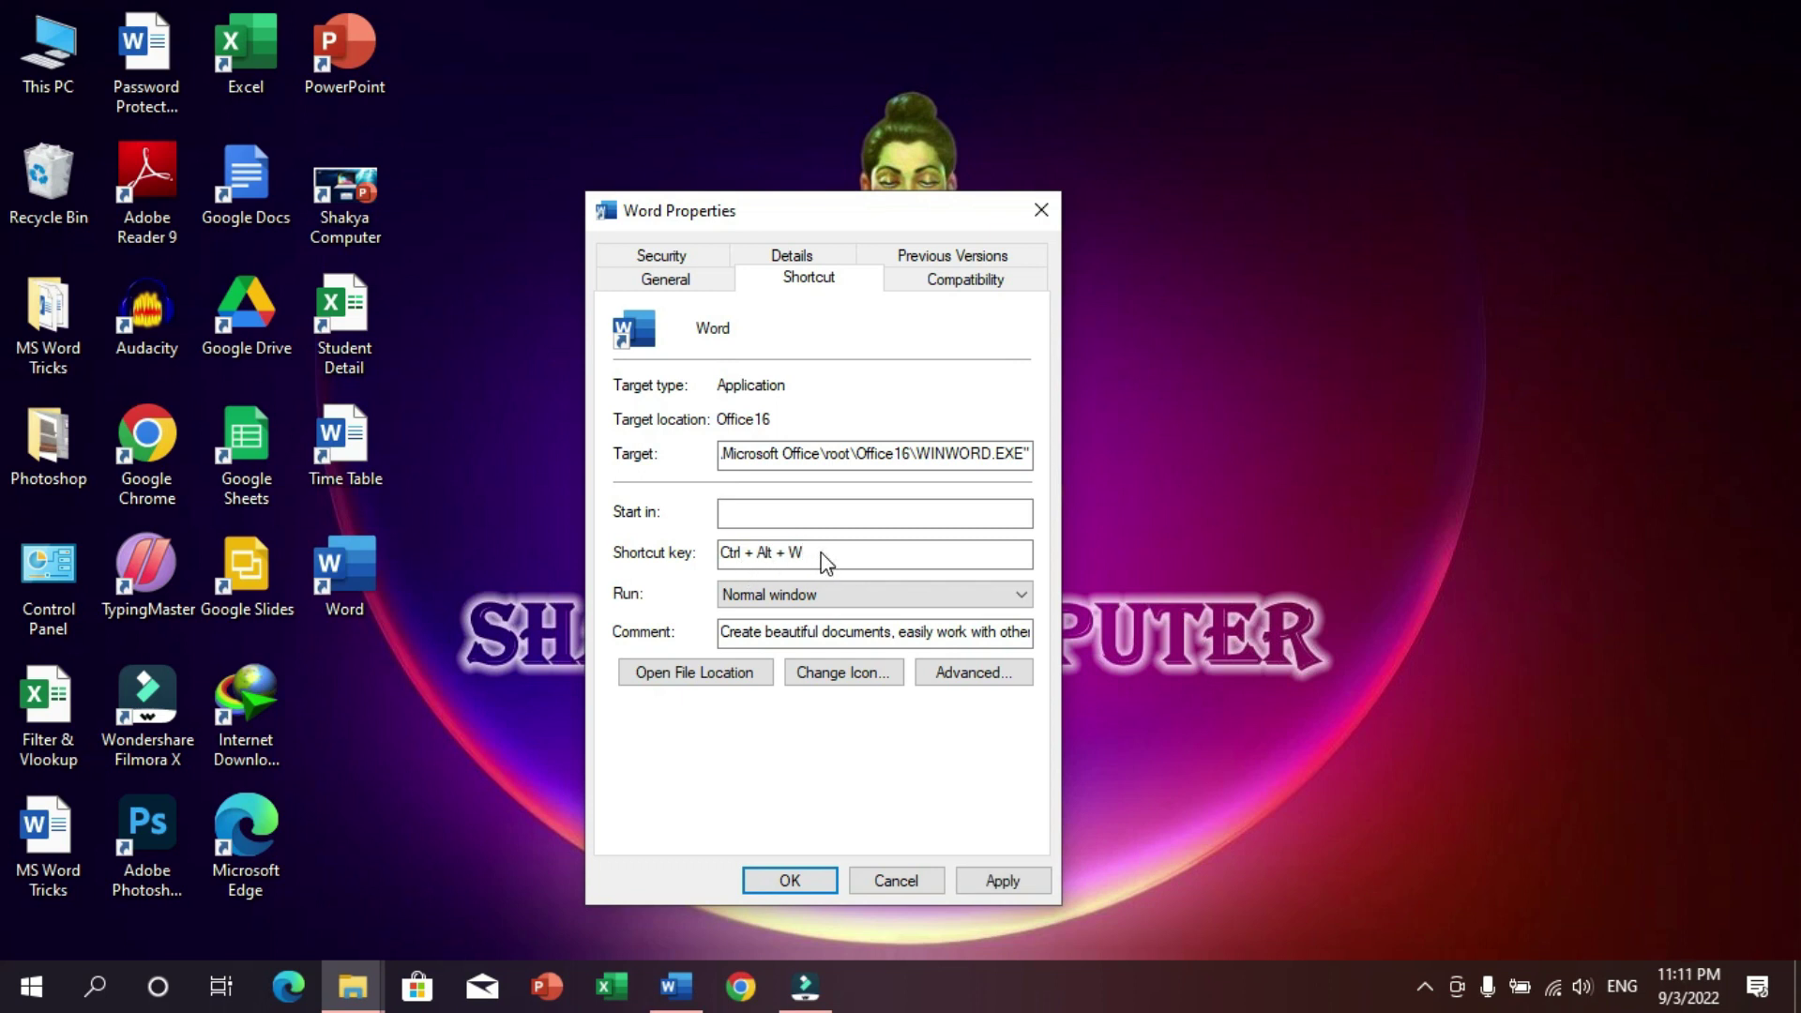
{"action": "left_click", "coordinate": [1004, 887]}
{"action": "left_click", "coordinate": [786, 877]}
- Assign Ctrl+Alt+X as the Excel desktop shortcut's launch key
{"action": "right_click", "coordinate": [250, 31]}
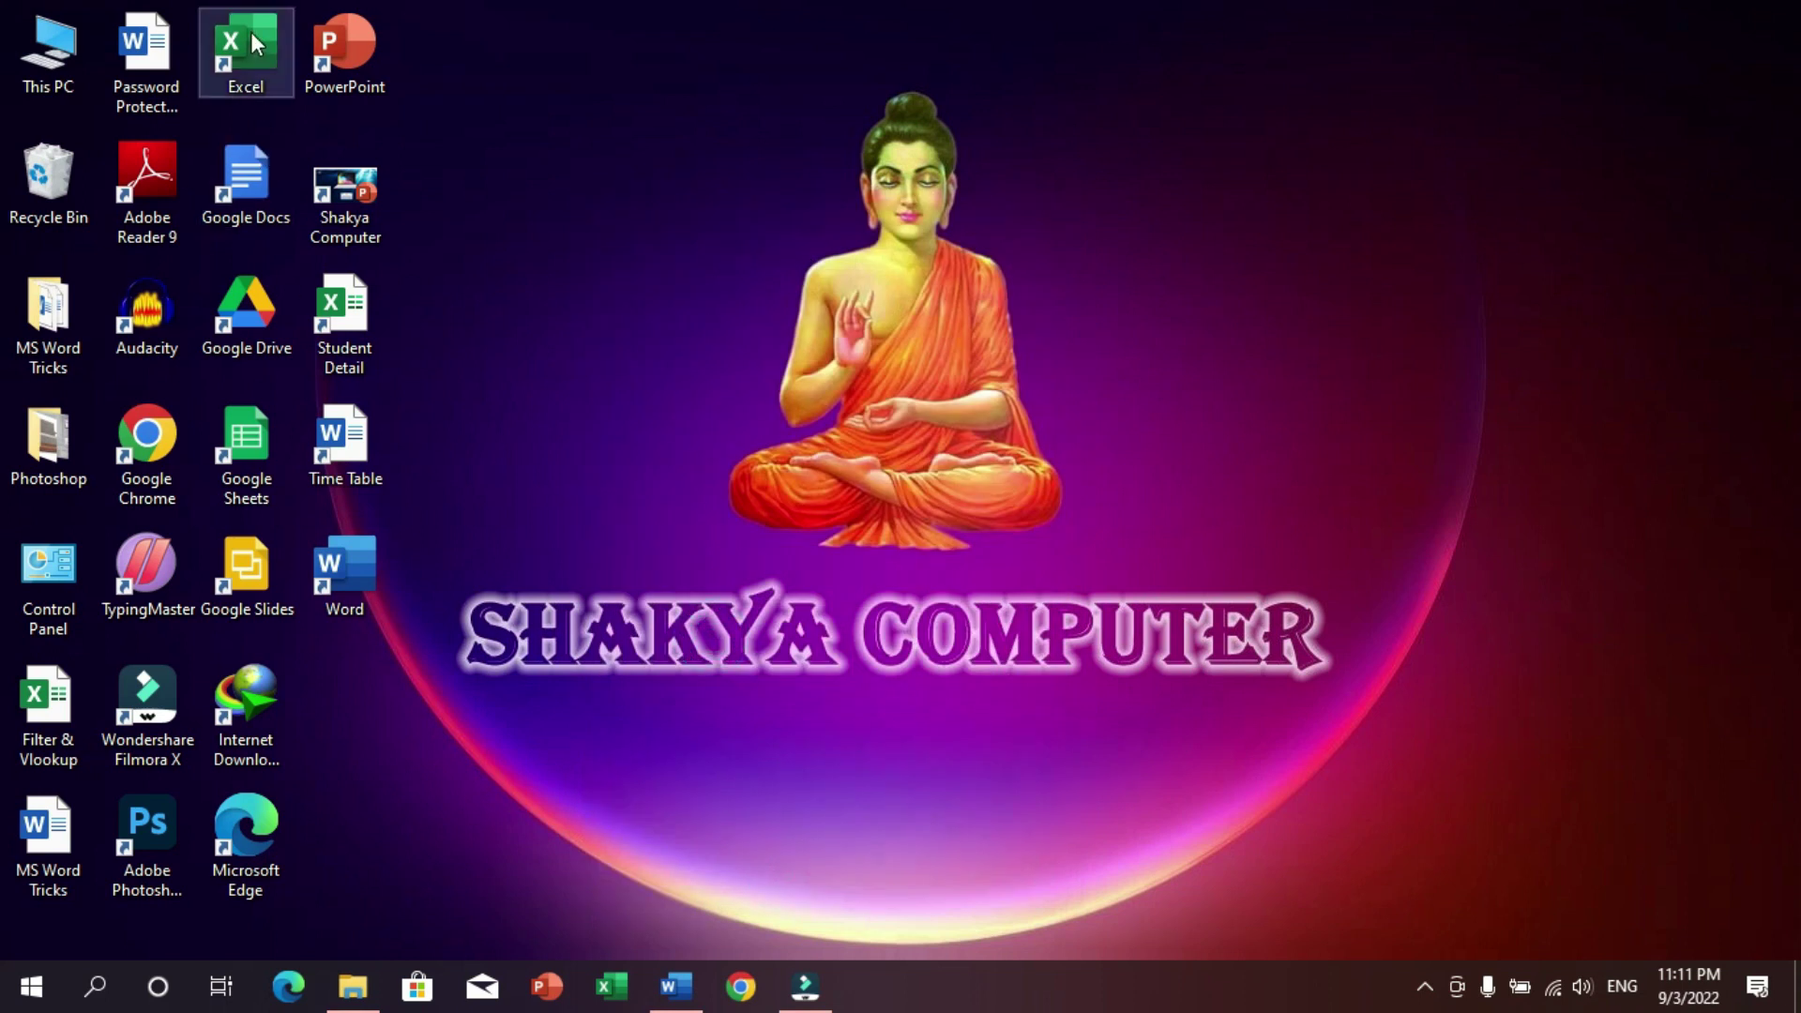
{"action": "left_click", "coordinate": [401, 629]}
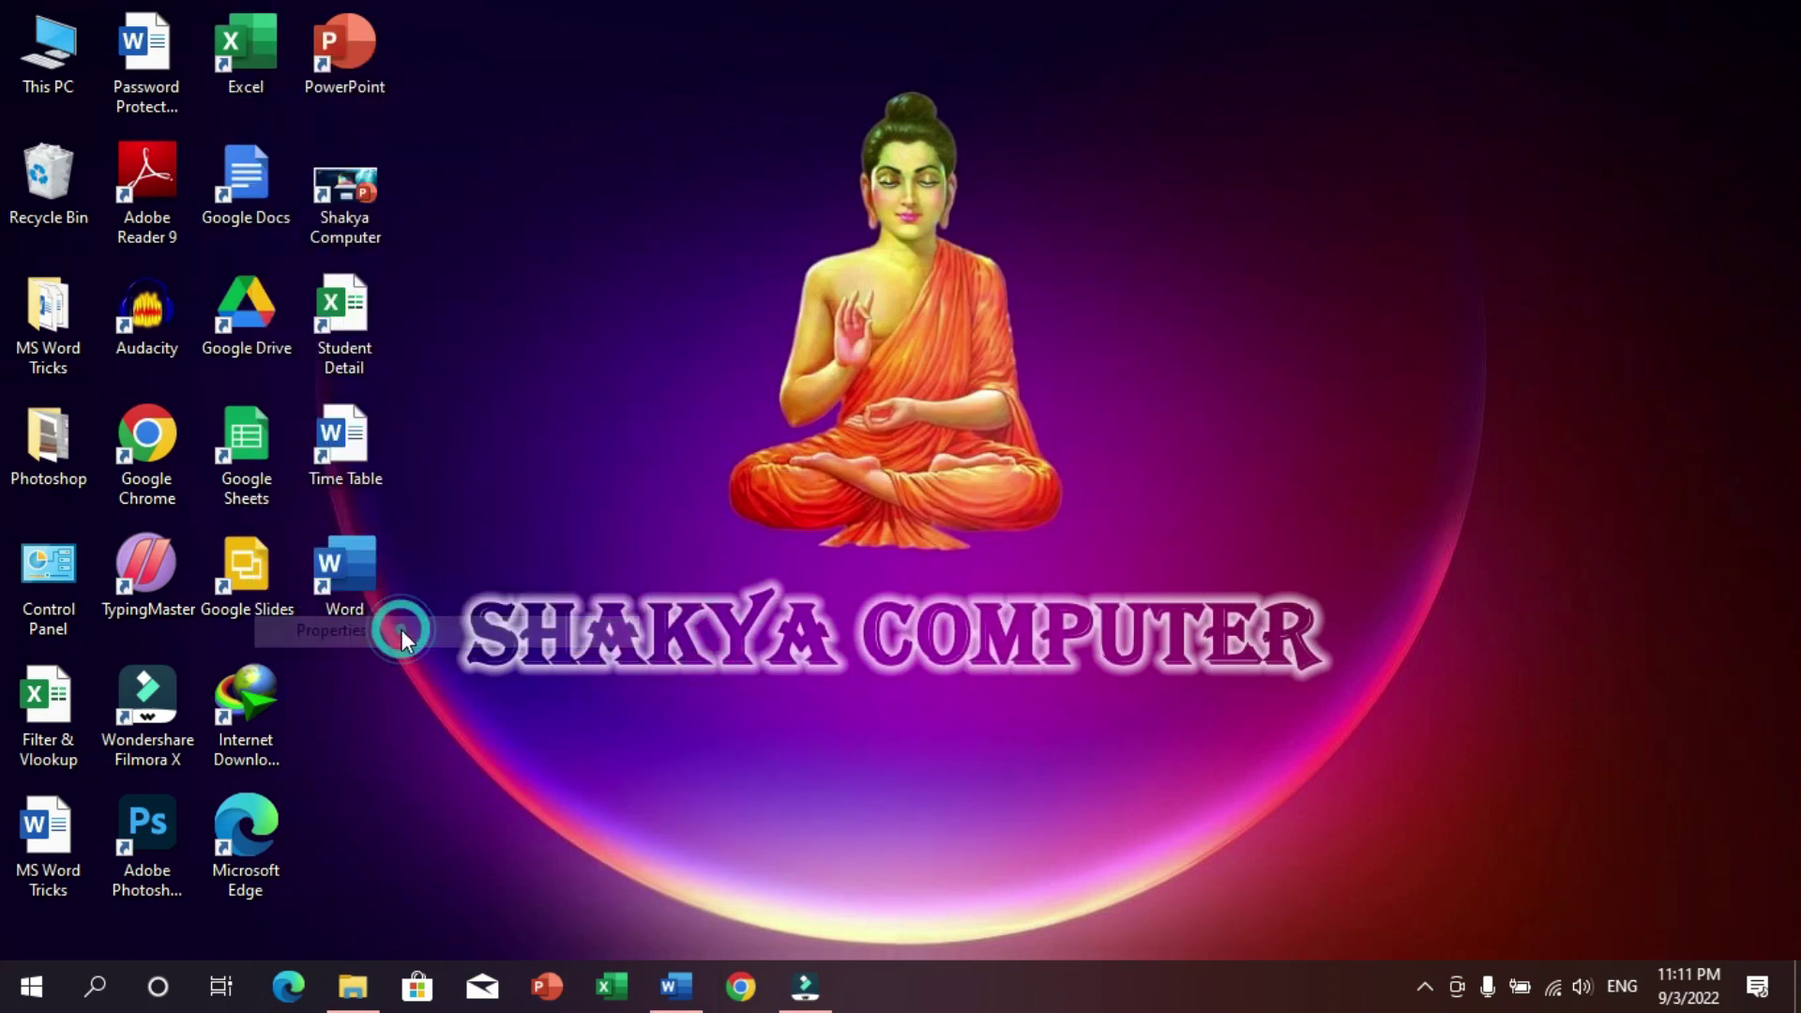
{"action": "left_click", "coordinate": [478, 395]}
{"action": "key", "text": "ctrl+alt+x"}
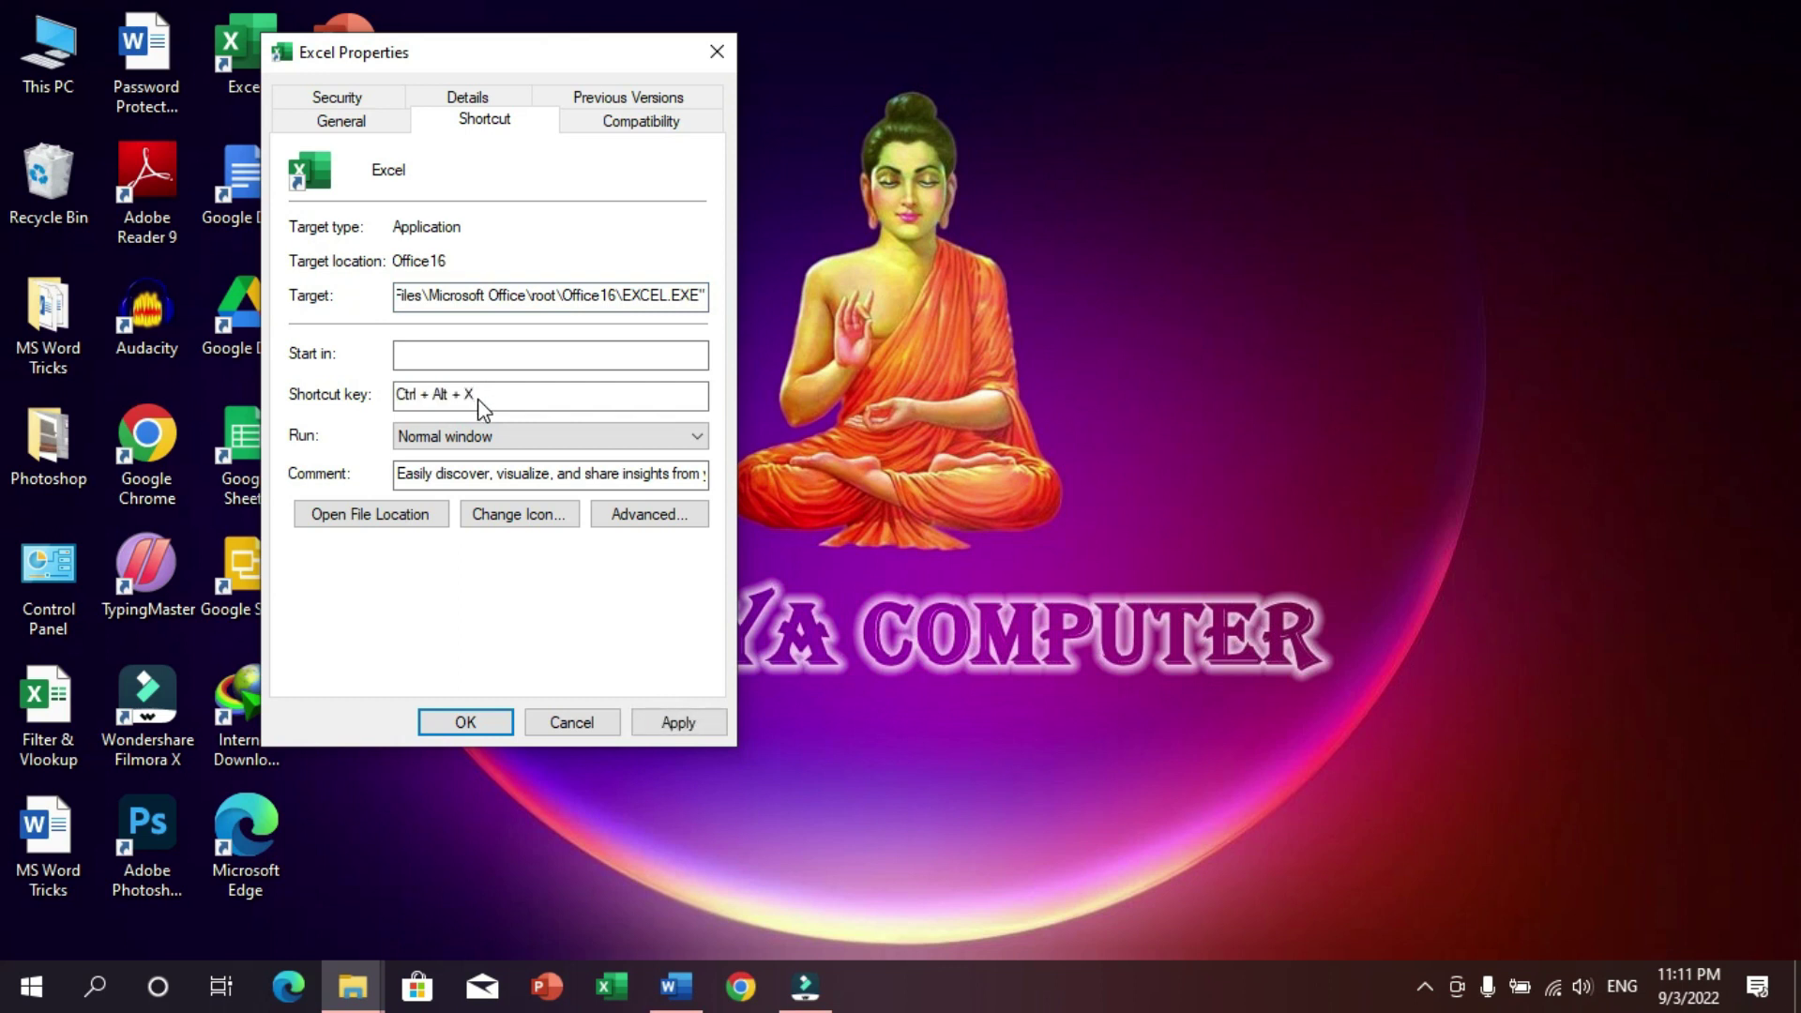
{"action": "left_click", "coordinate": [487, 722]}
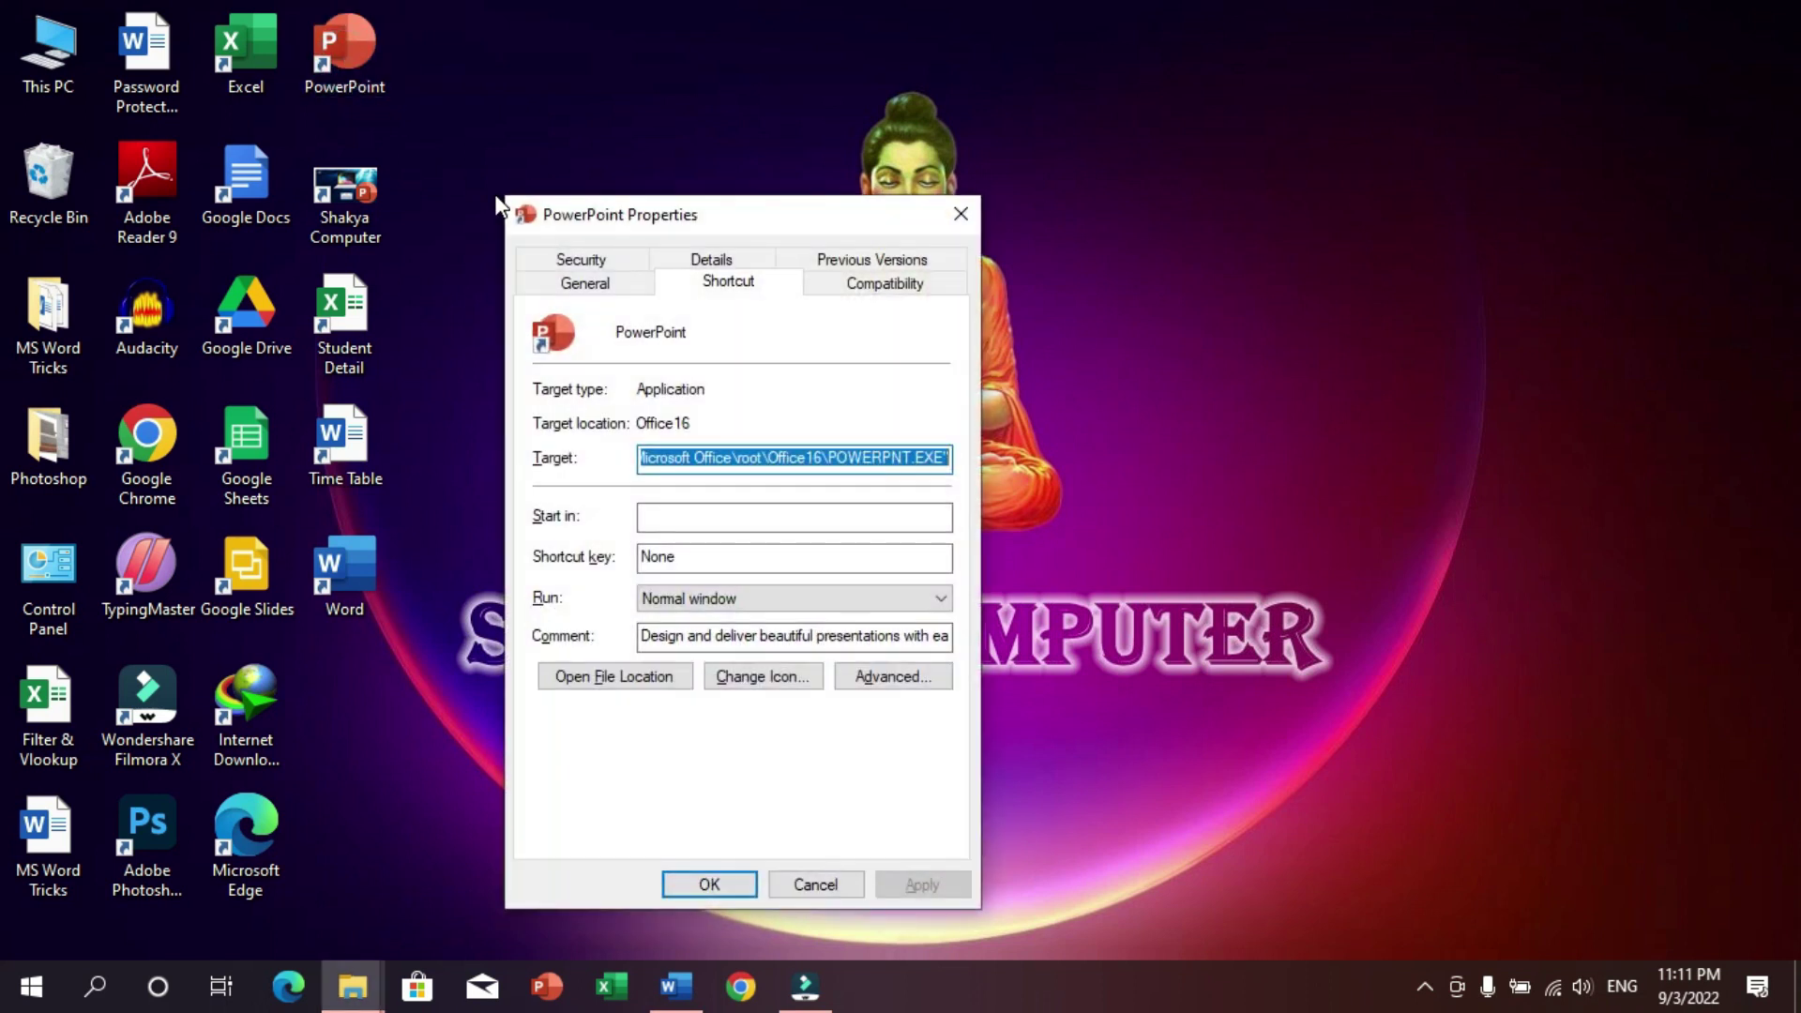
- Assign Ctrl+Alt+P to the PowerPoint shortcut and refresh the desktop
{"action": "left_click", "coordinate": [723, 565]}
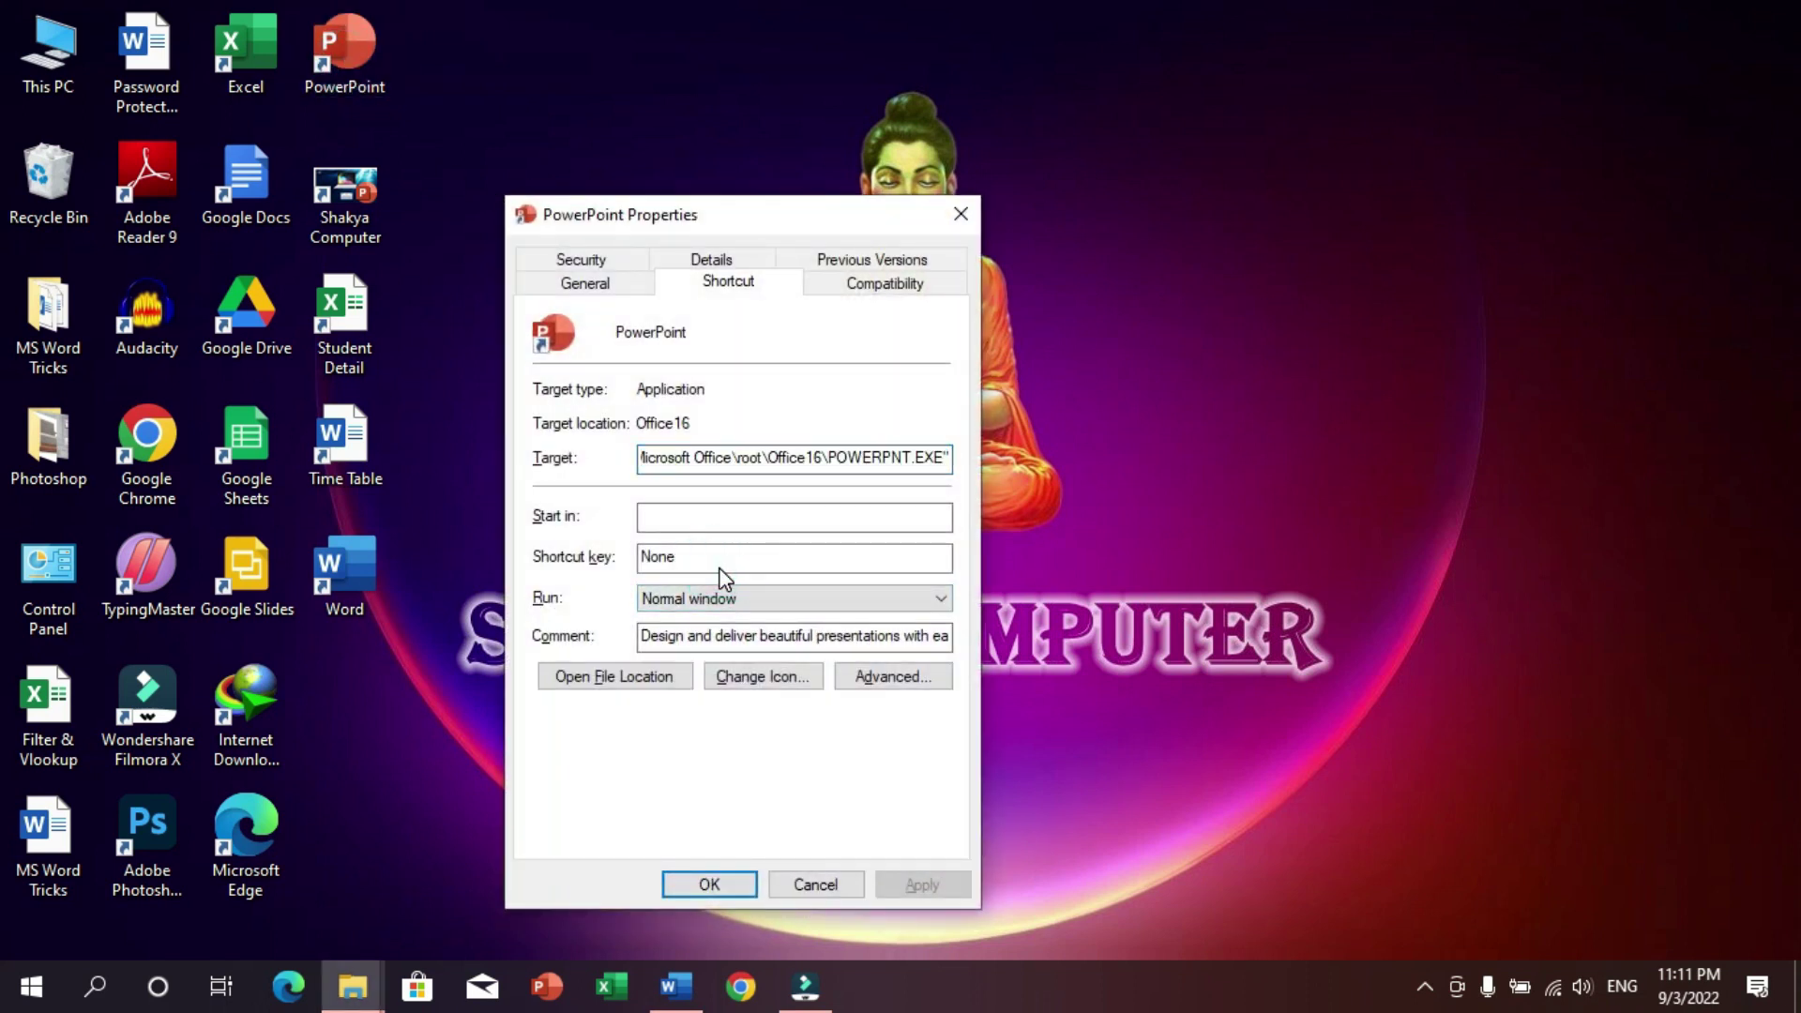
{"action": "key", "text": "ctrl+alt+p"}
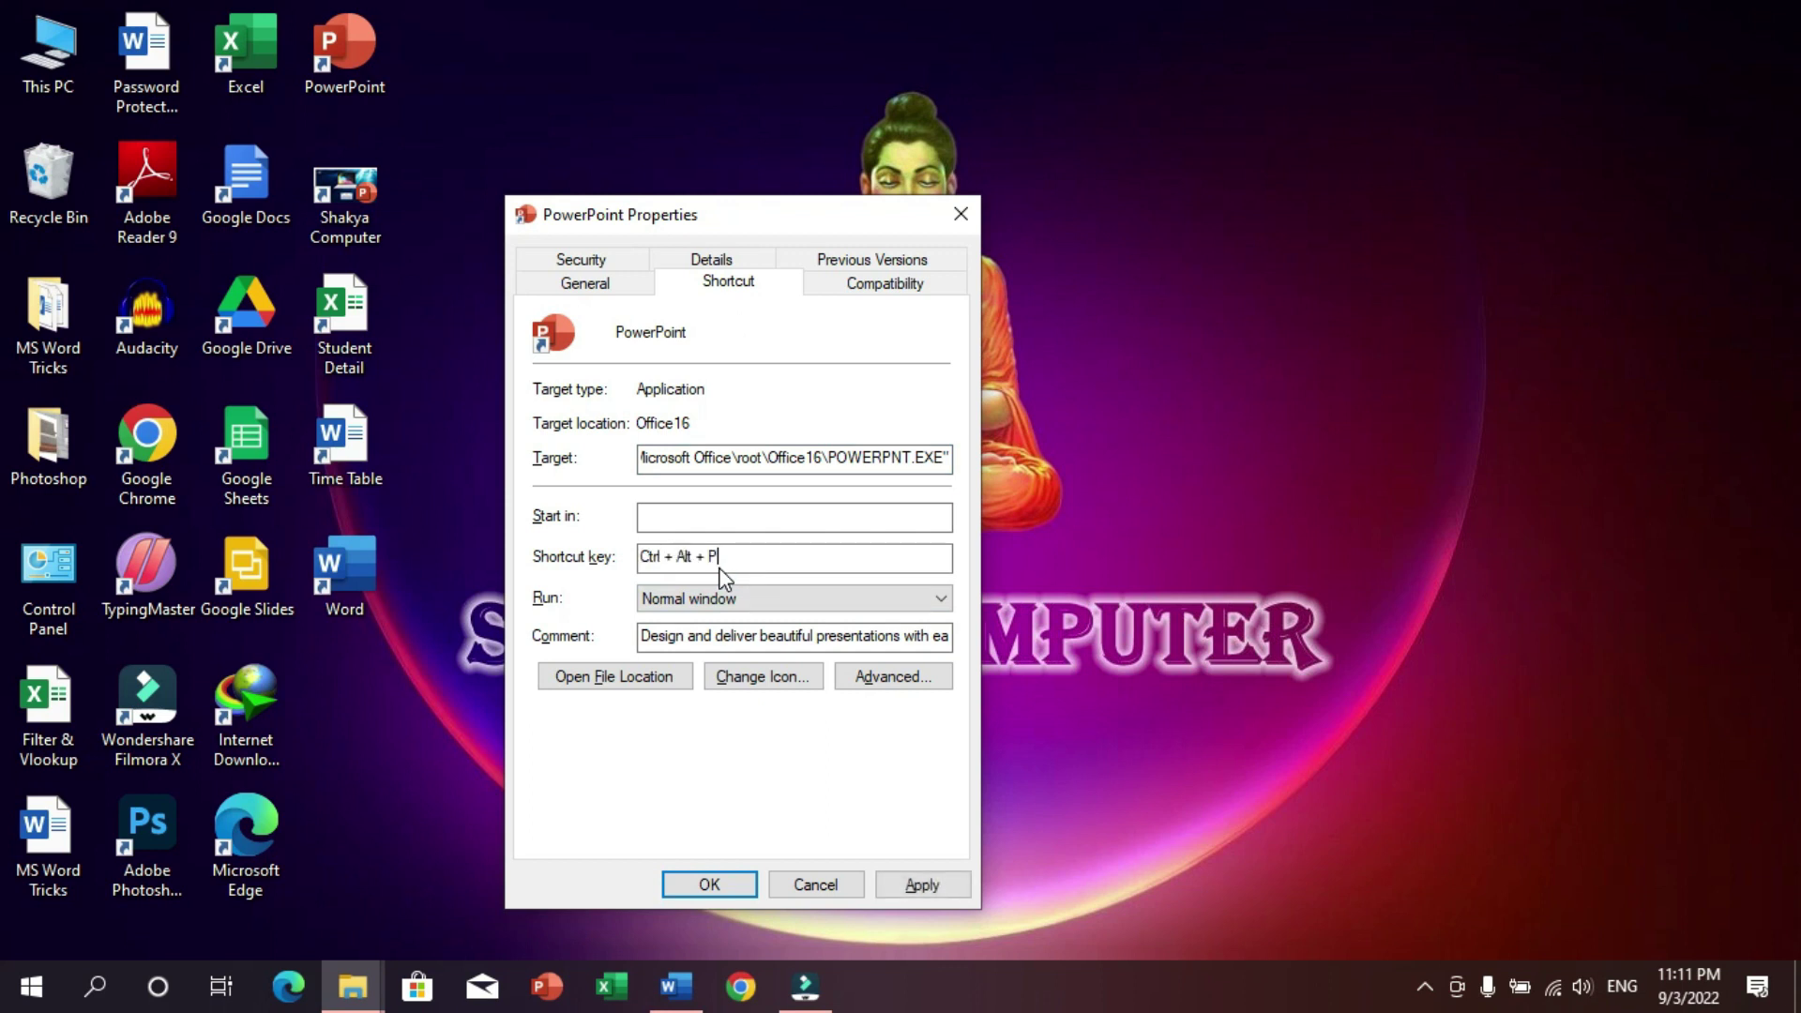
{"action": "left_click", "coordinate": [705, 882]}
{"action": "right_click", "coordinate": [731, 349]}
{"action": "left_click", "coordinate": [792, 430]}
{"action": "left_click", "coordinate": [716, 465]}
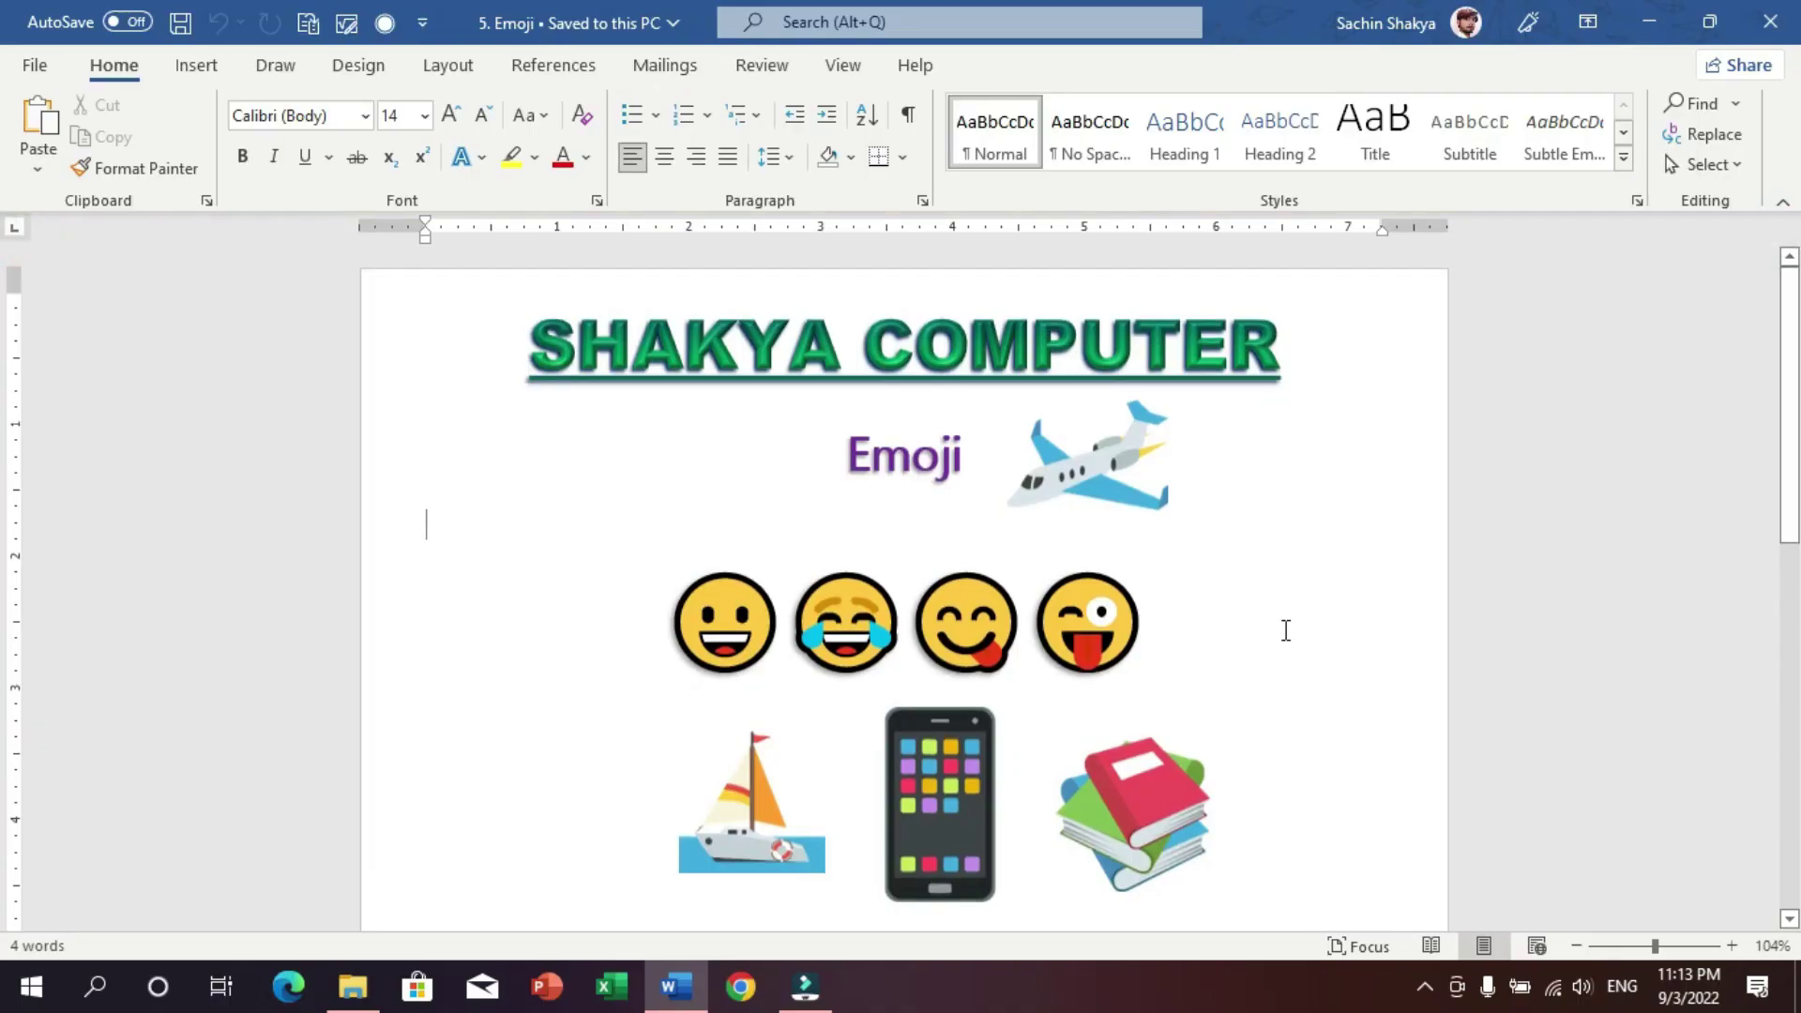
- Select the first three emojis and the books, phone and sailboat pictures in the emoji sample
{"action": "left_click", "coordinate": [1283, 629]}
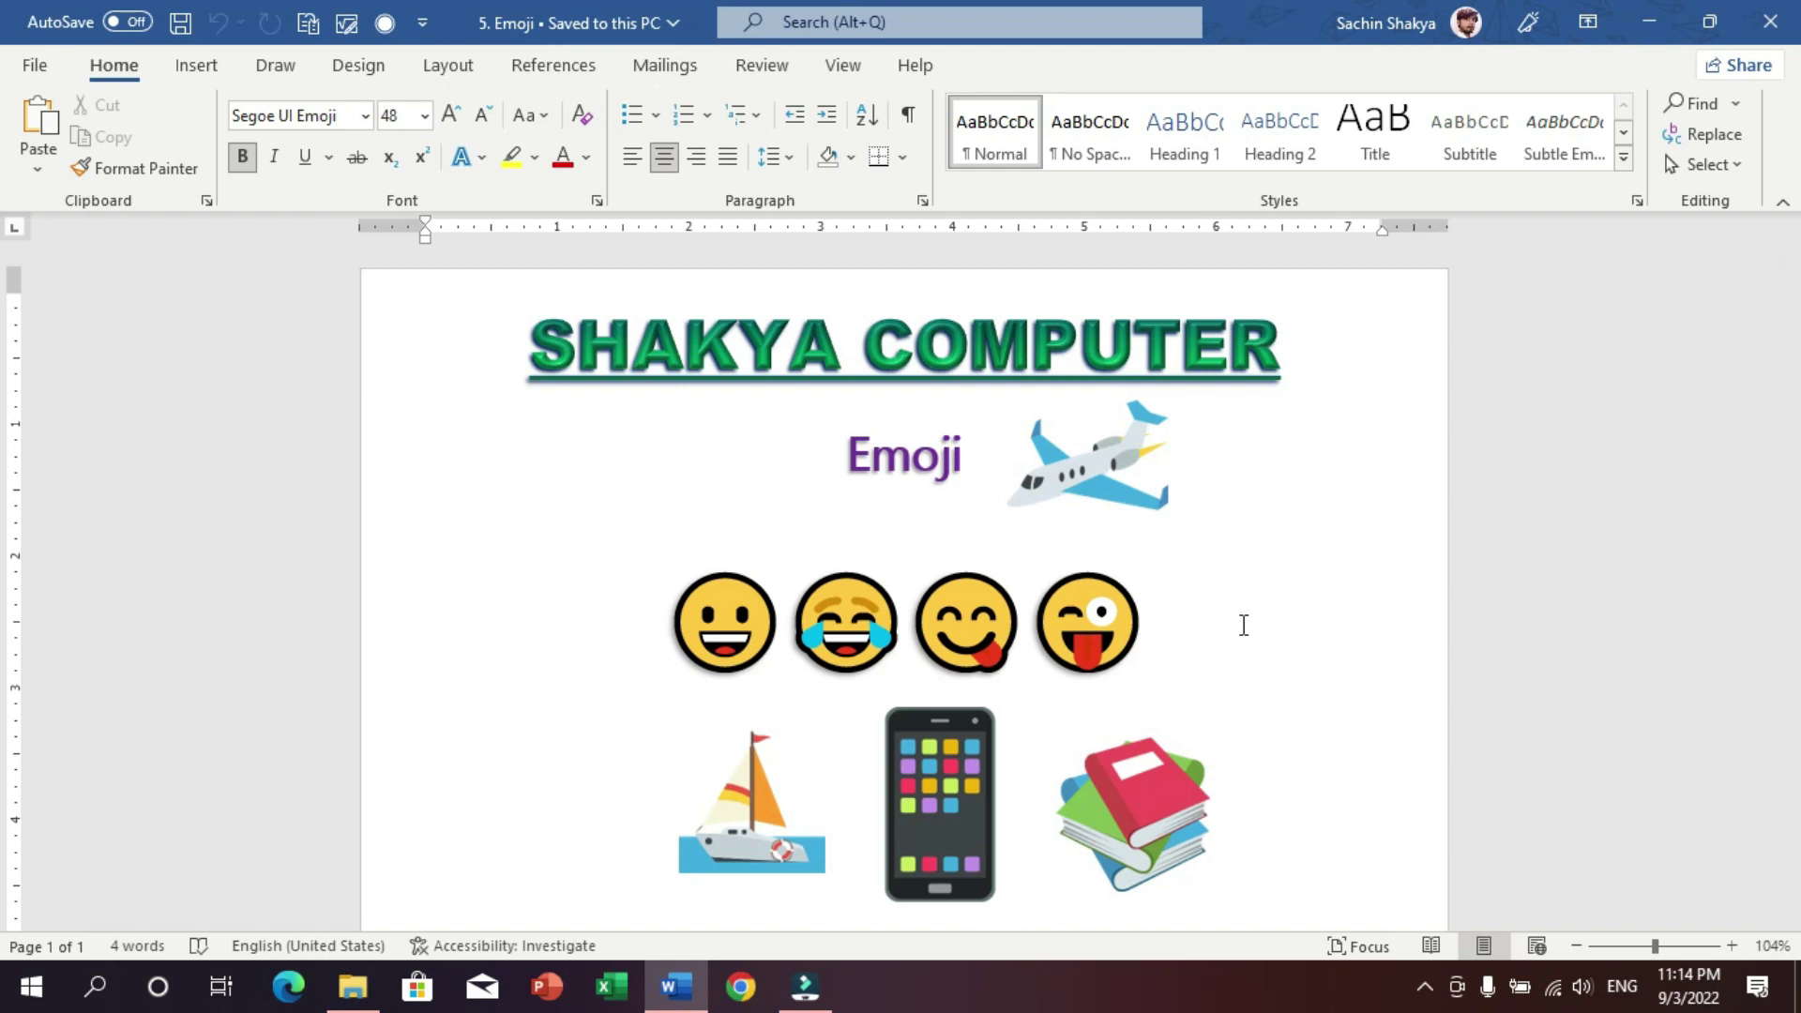
{"action": "left_click_drag", "start_coordinate": [1024, 618], "coordinate": [868, 634]}
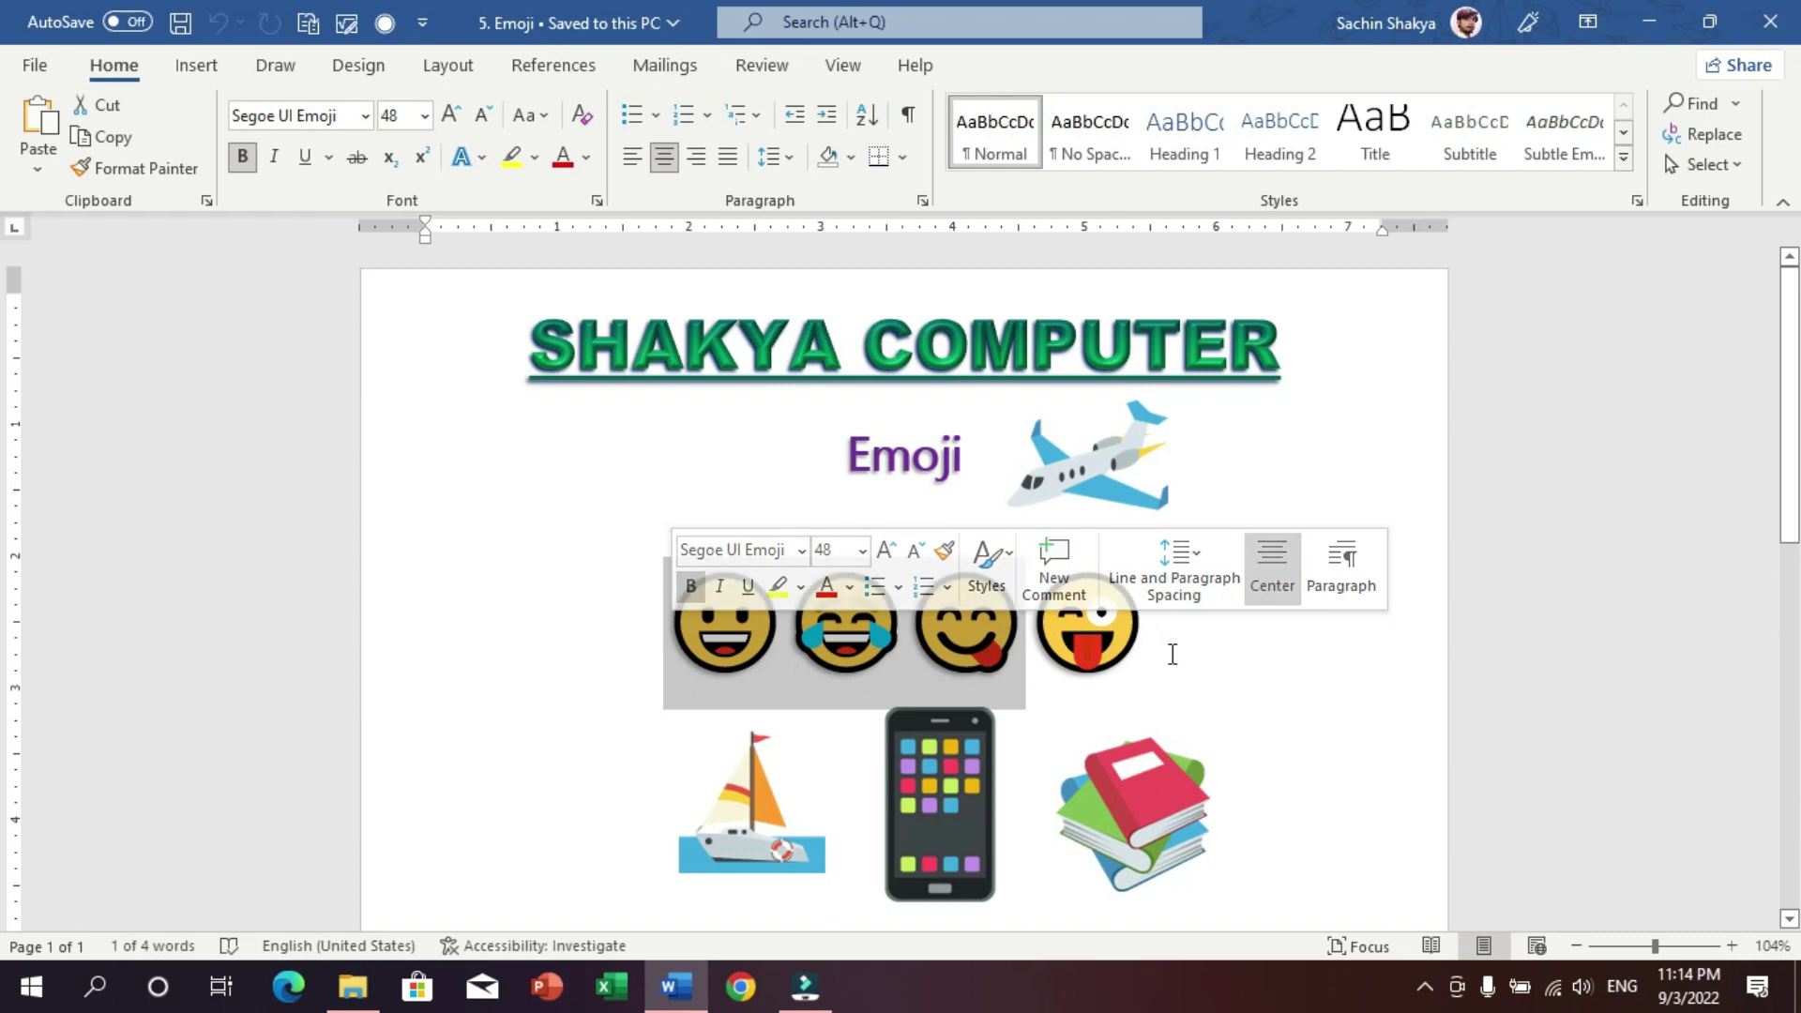
{"action": "left_click", "coordinate": [1166, 644]}
{"action": "left_click", "coordinate": [1107, 816]}
{"action": "left_click", "coordinate": [967, 774]}
{"action": "left_click", "coordinate": [730, 785]}
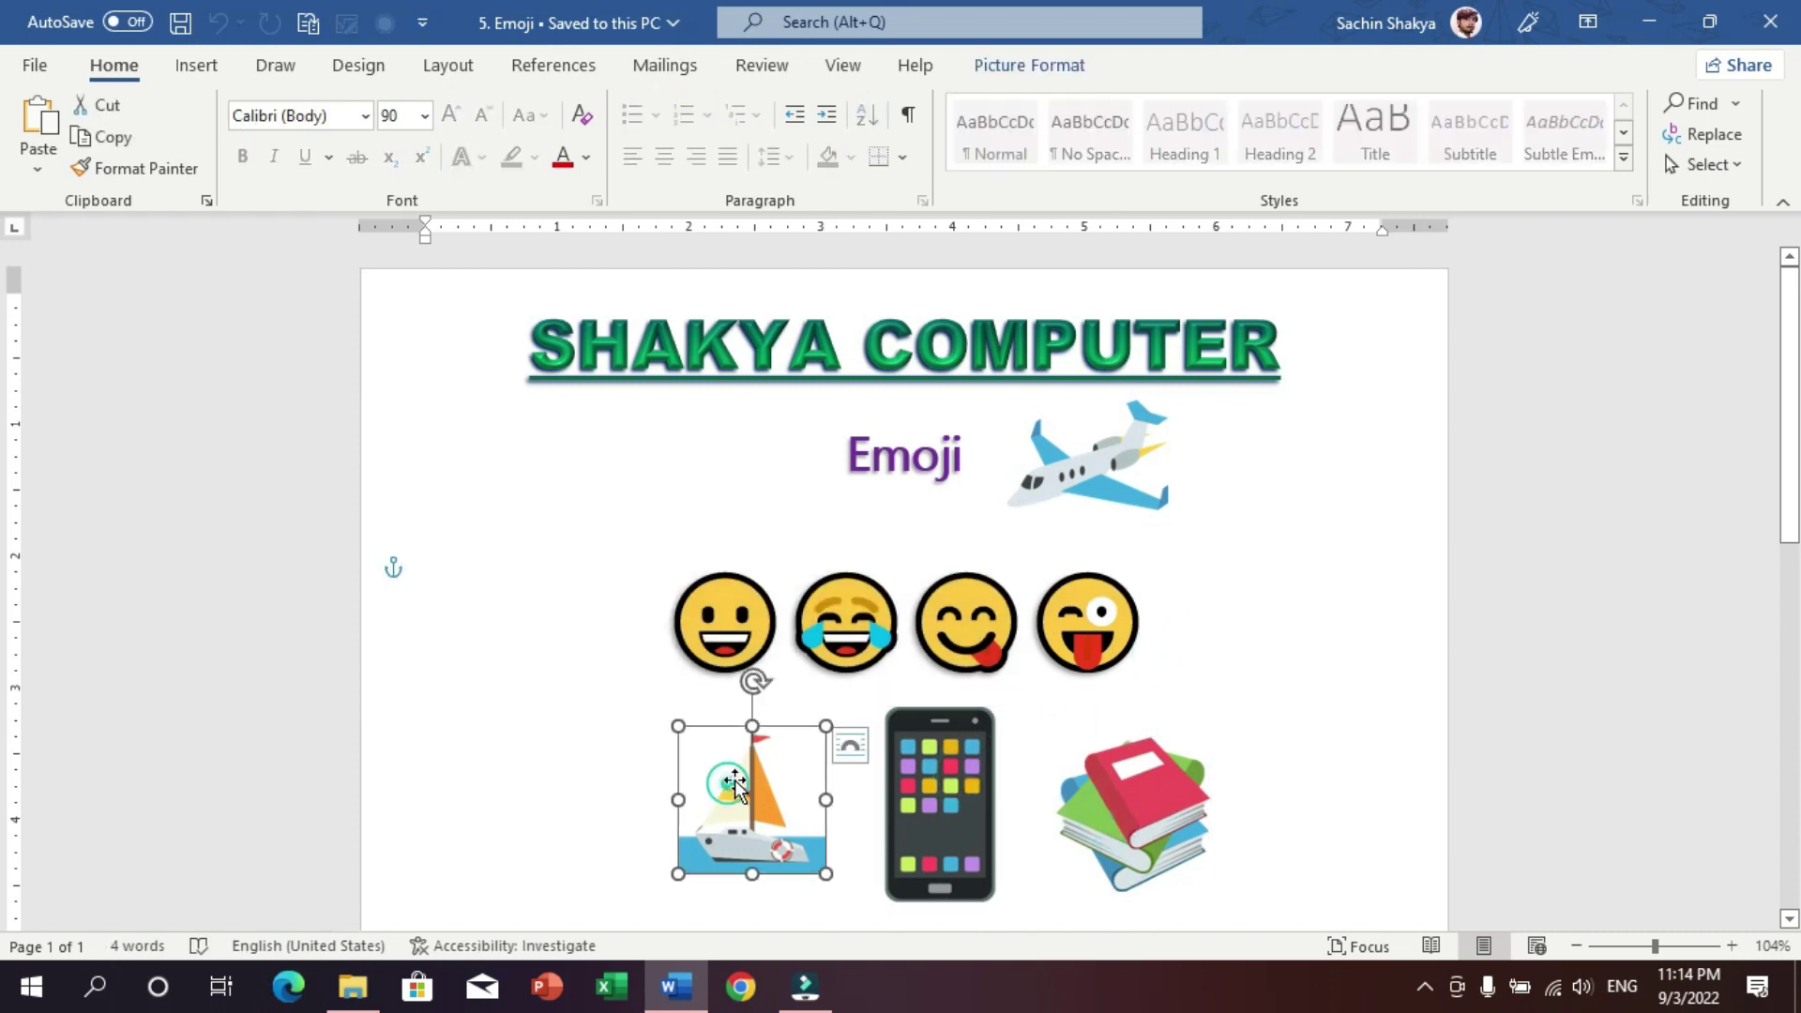
{"action": "left_click", "coordinate": [1272, 636]}
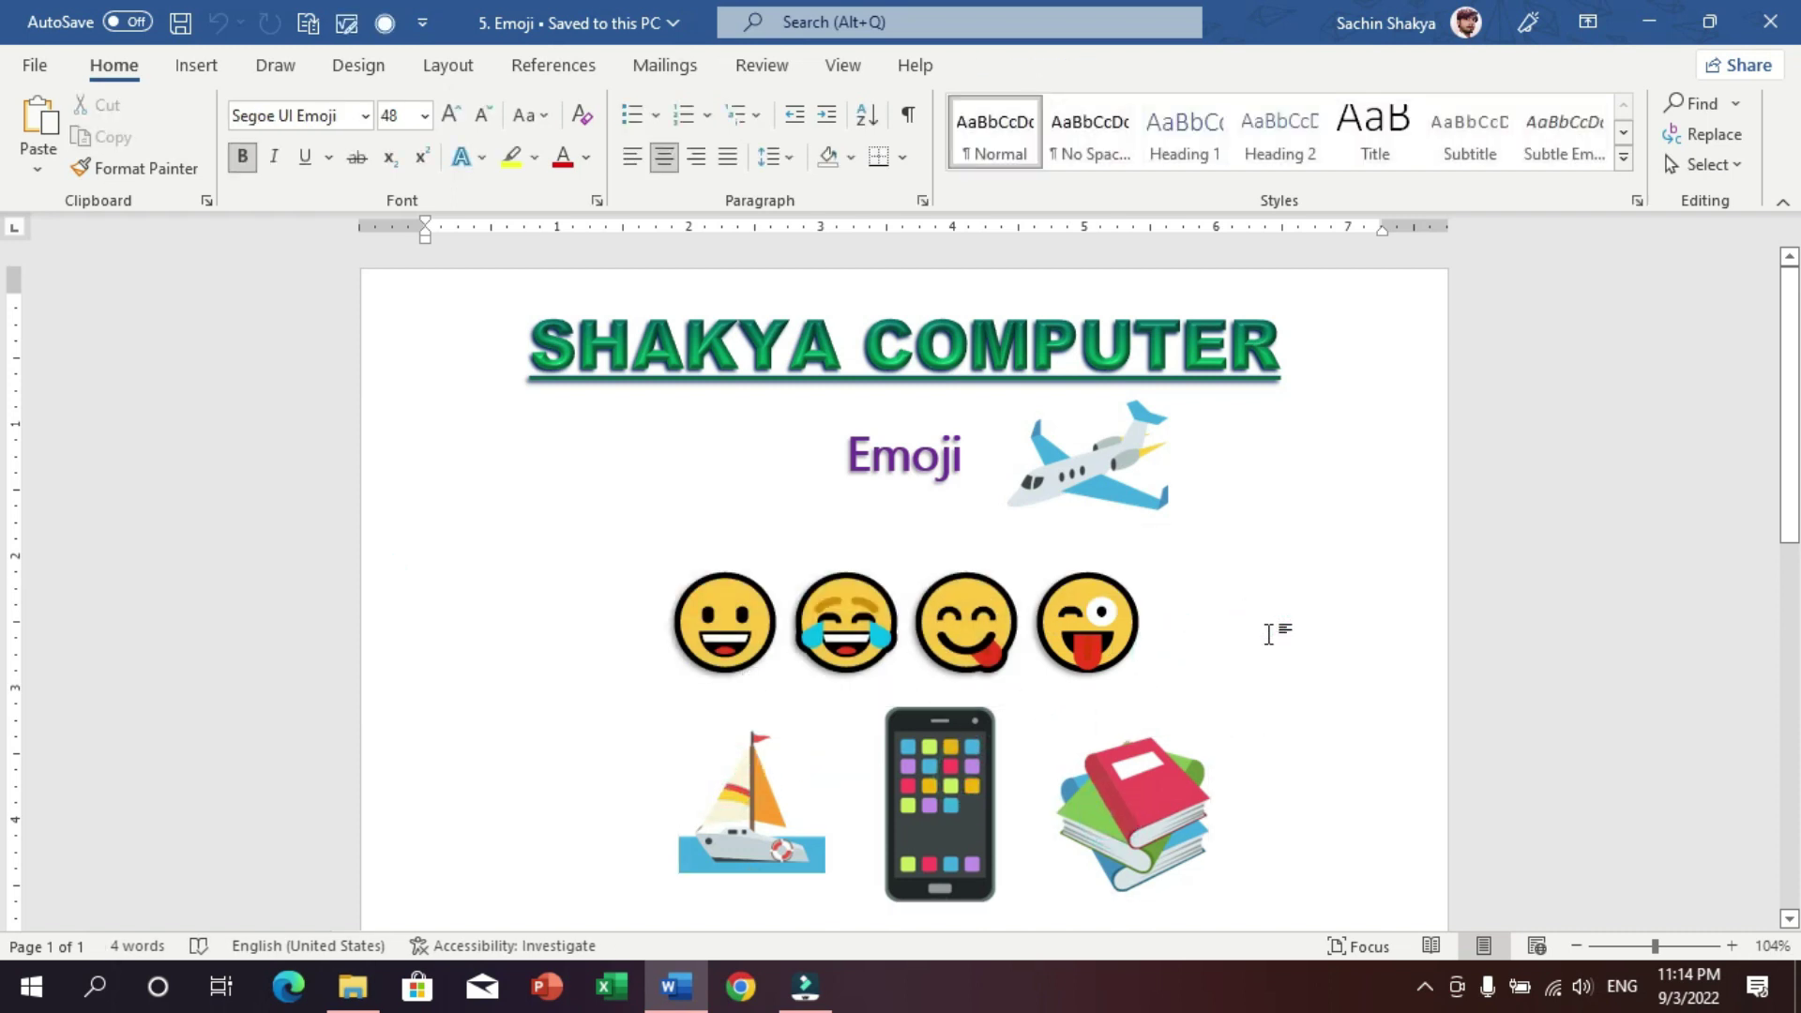
- Scroll down the emoji sample and create a new blank document
{"action": "scroll", "coordinate": [1290, 708], "scroll_direction": "down", "scroll_amount": 2}
{"action": "scroll", "coordinate": [1290, 709], "scroll_direction": "down", "scroll_amount": 2}
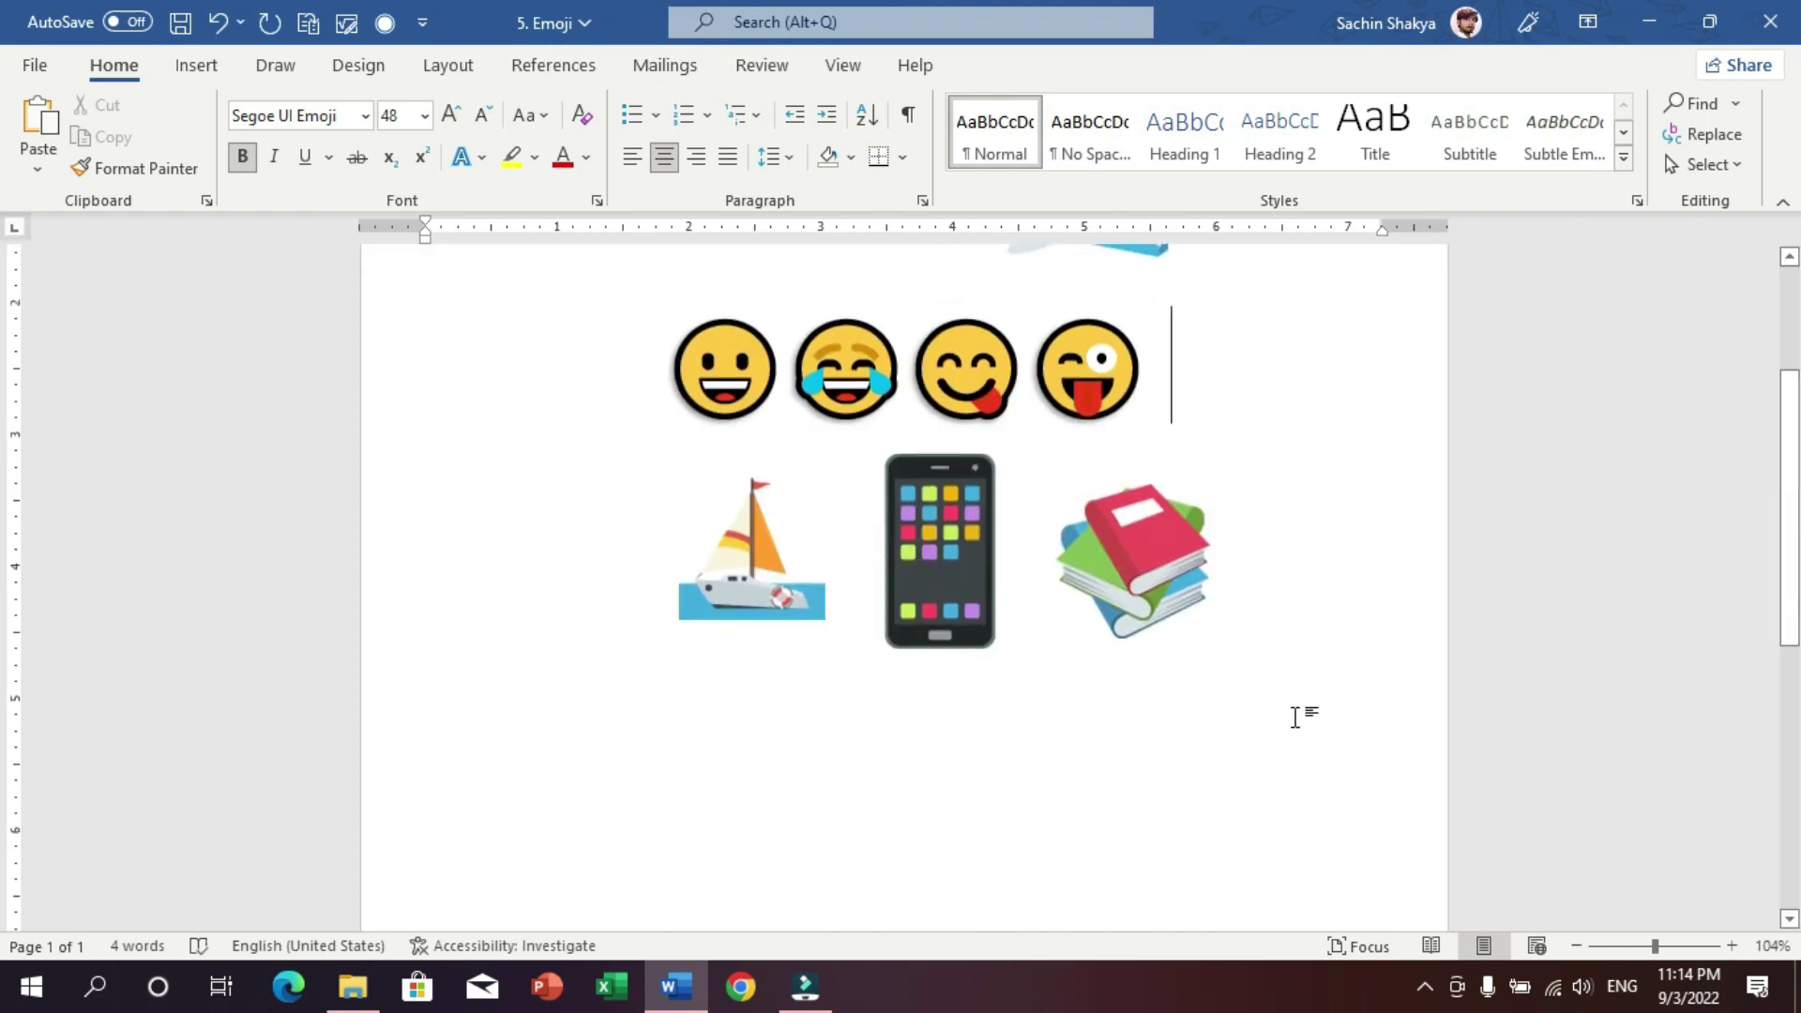
{"action": "key", "text": "Return"}
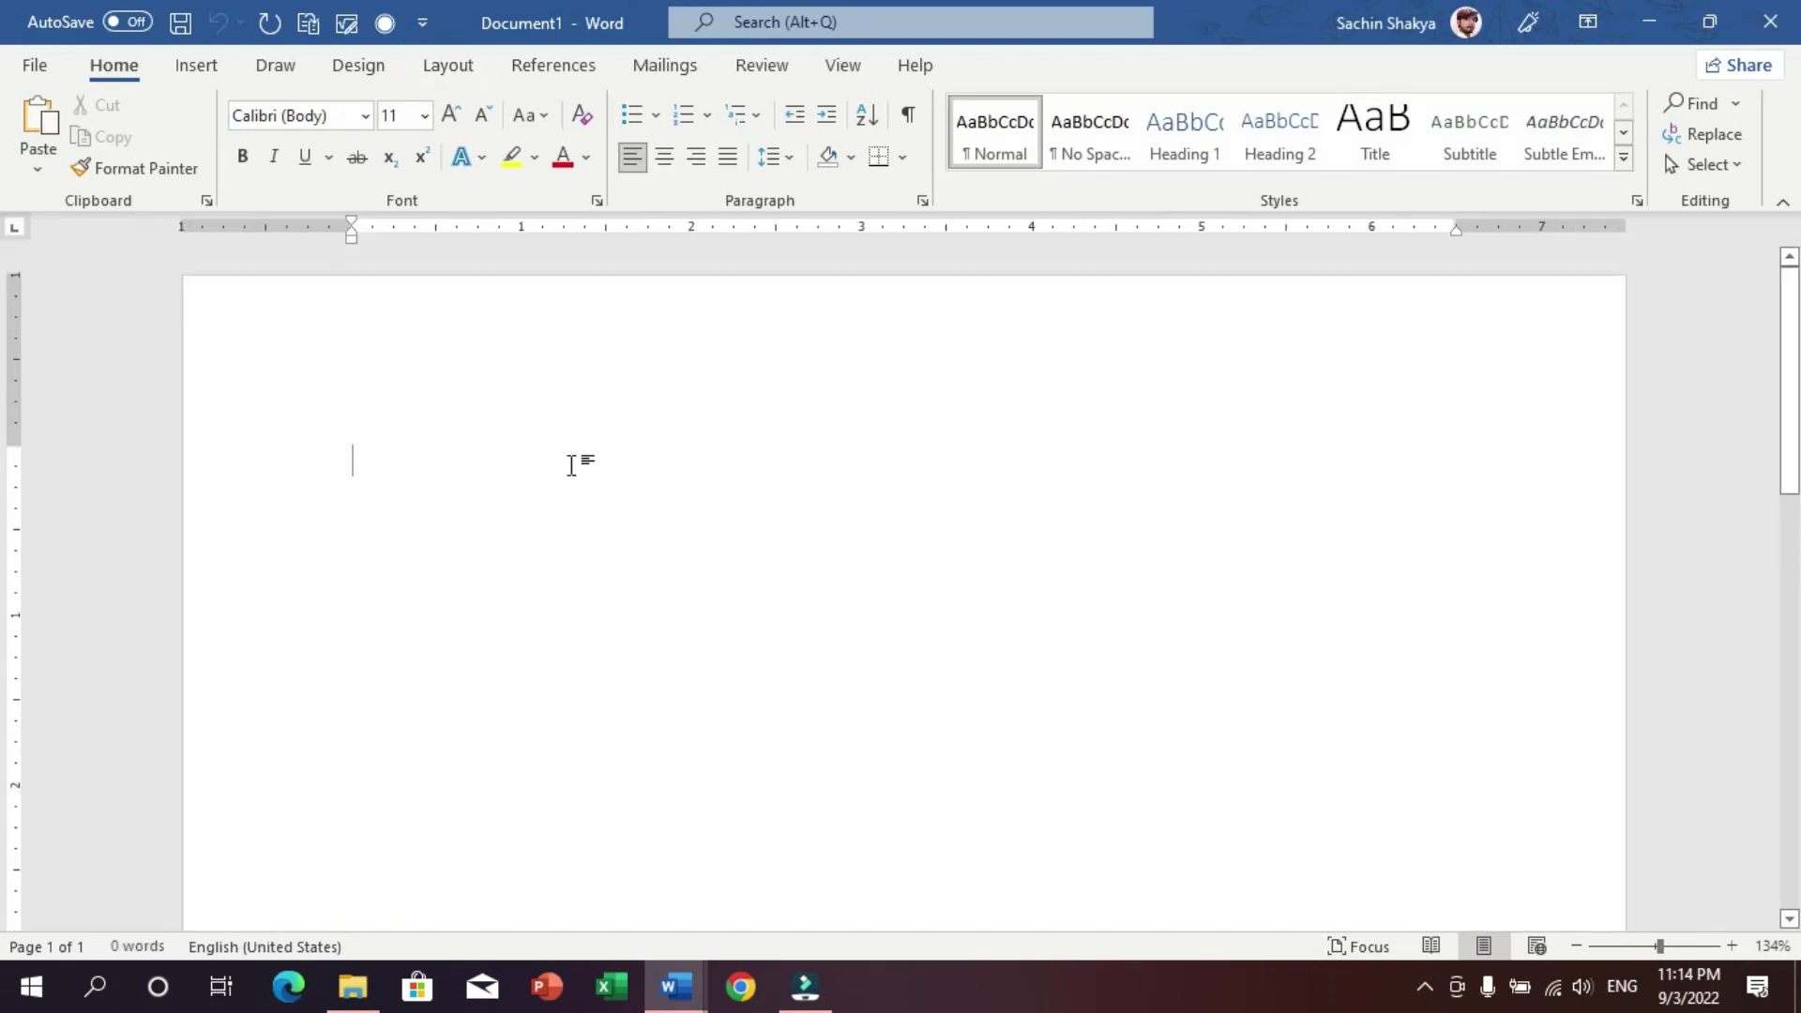
- Search the Office Add-ins store for 'Emoji' and add the Emoji Keyboard add-in
{"action": "left_click", "coordinate": [192, 66]}
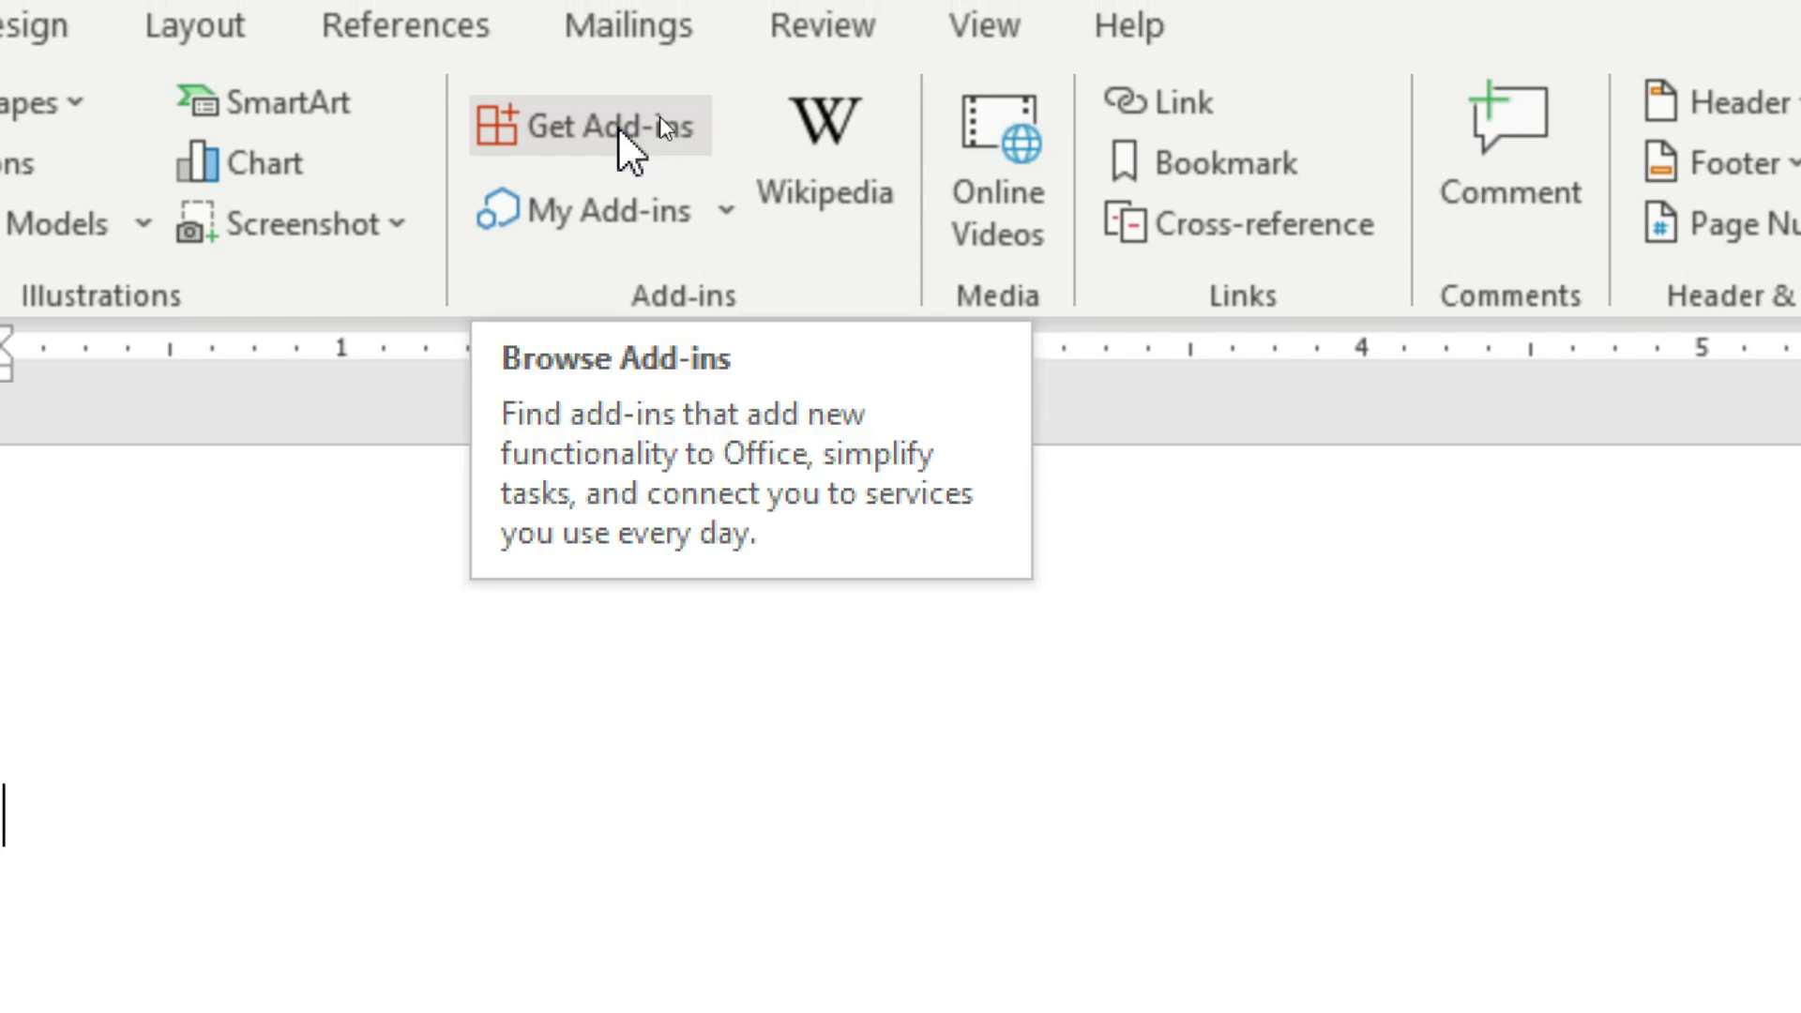
{"action": "left_click", "coordinate": [661, 118]}
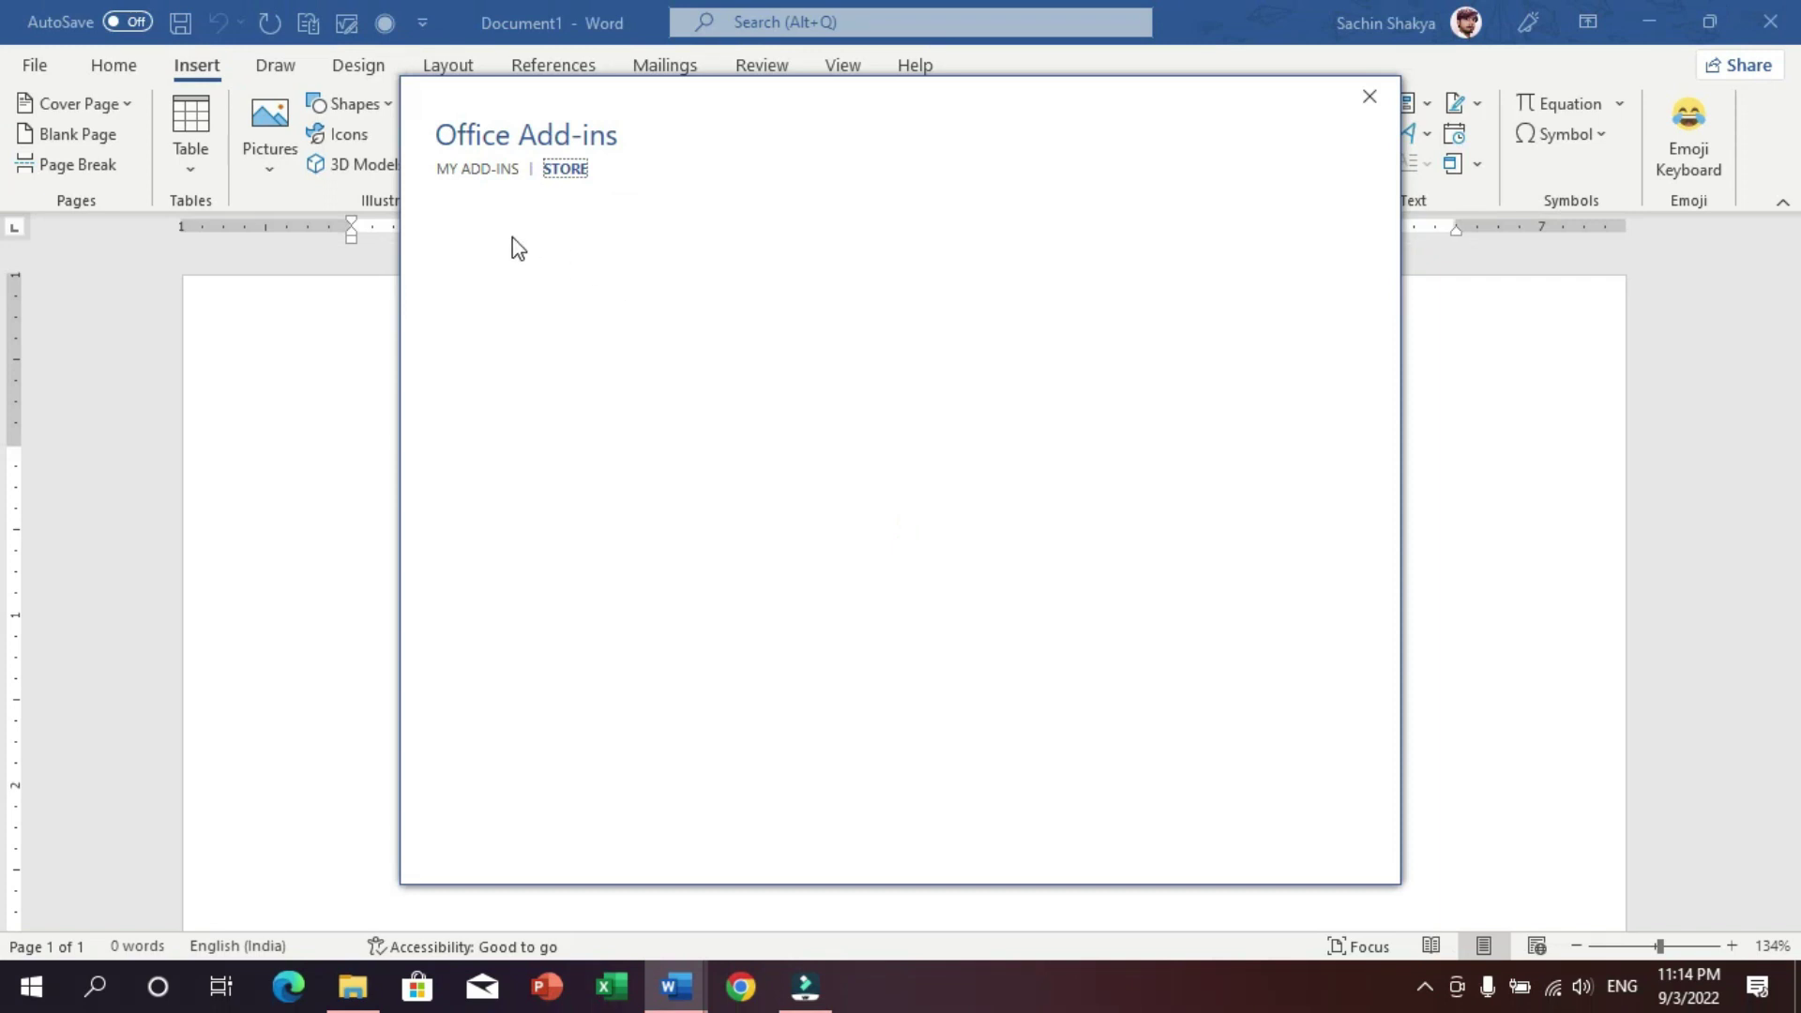
{"action": "left_click", "coordinate": [526, 268]}
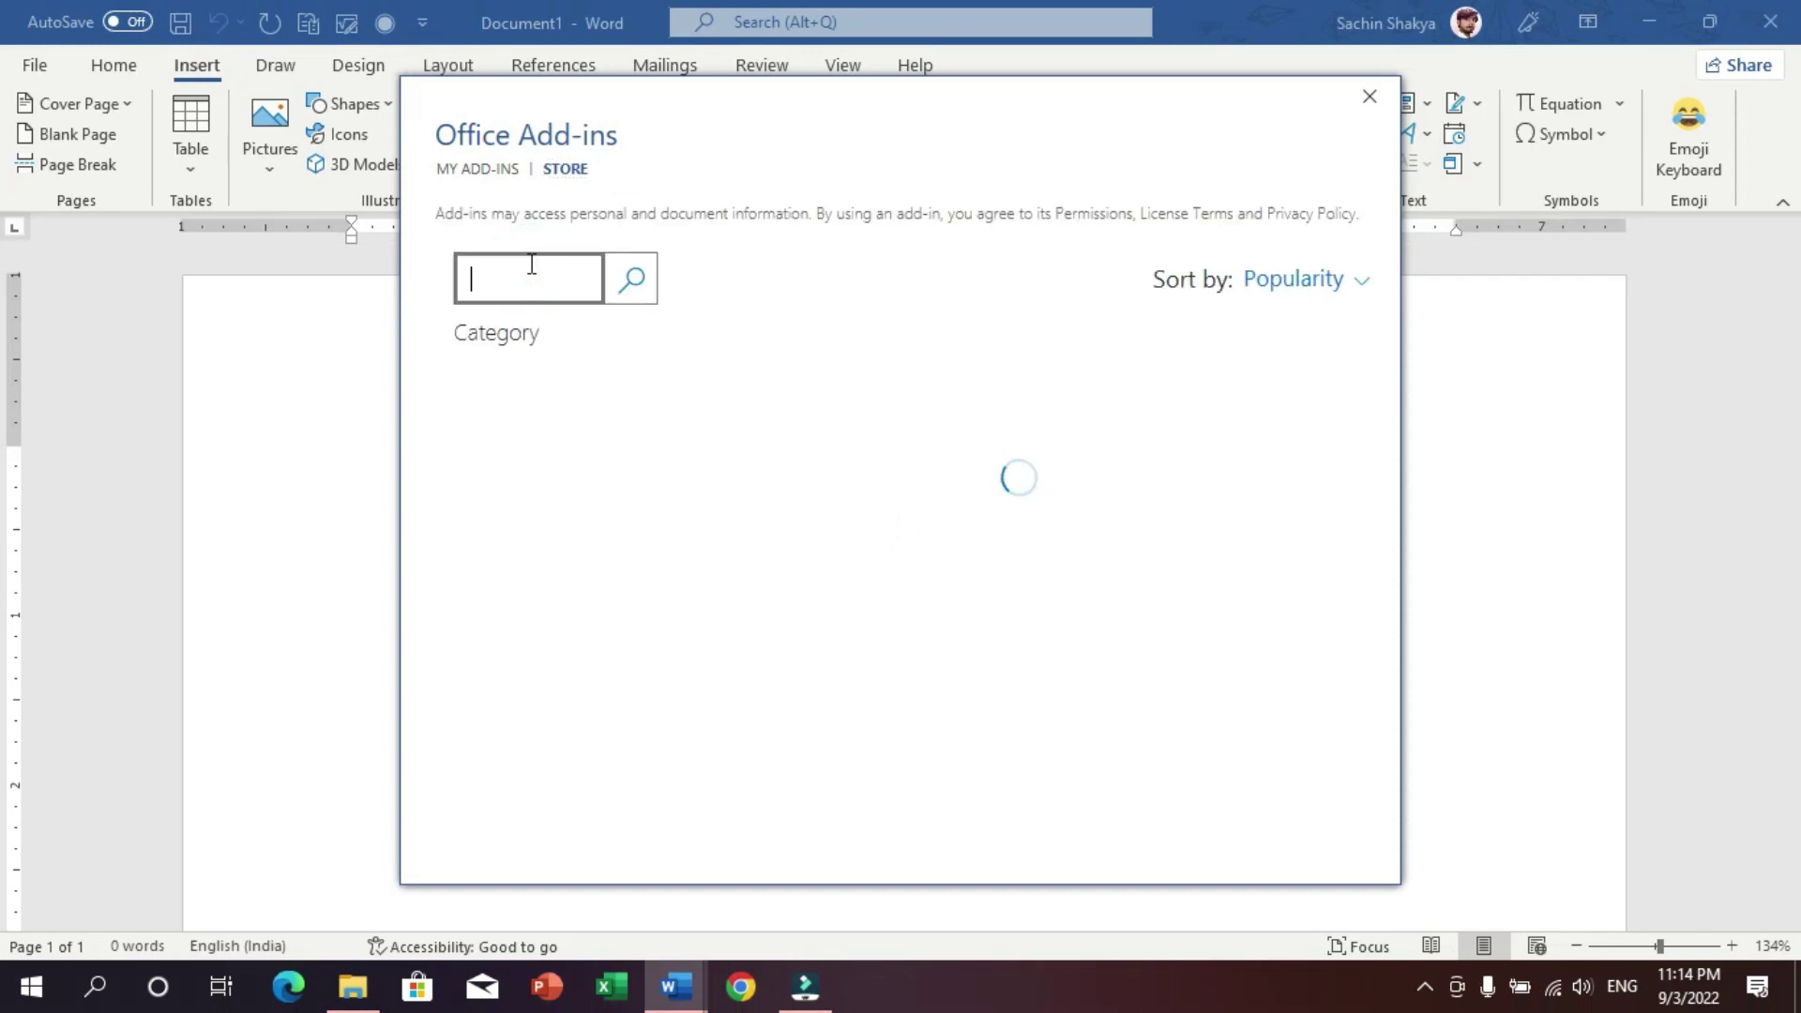
{"action": "type", "text": "Emoji"}
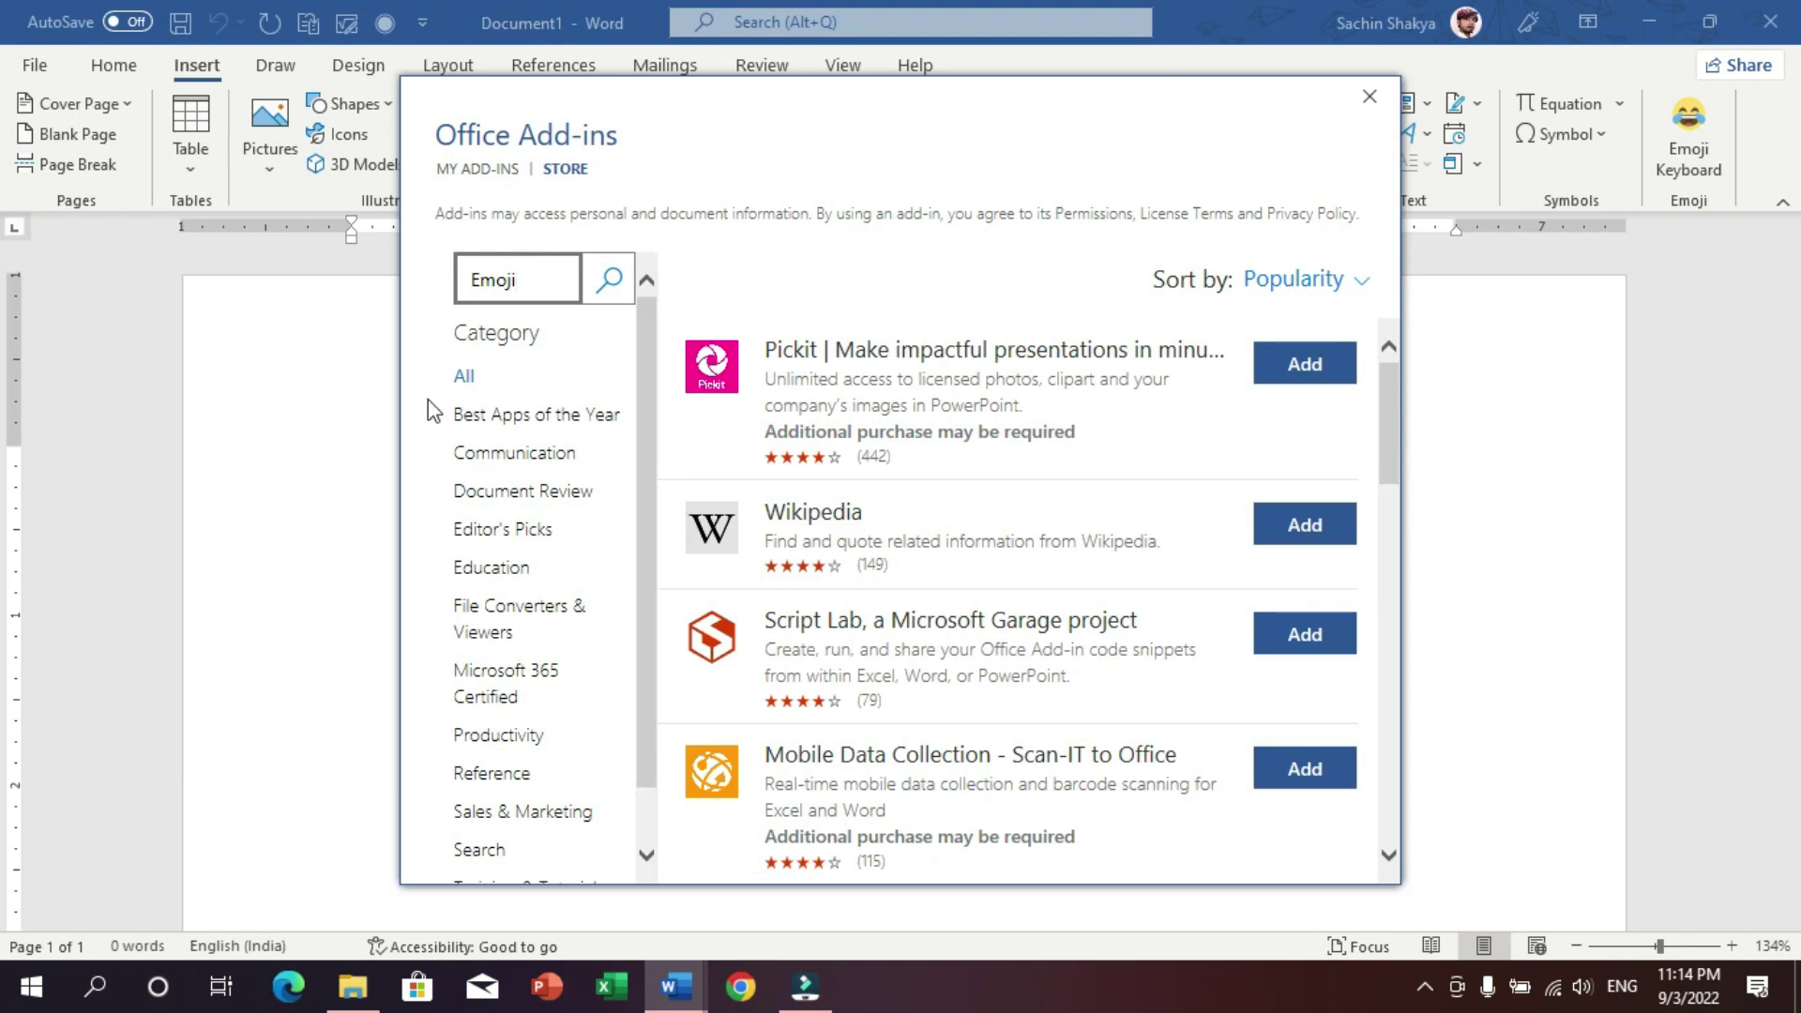
{"action": "left_click", "coordinate": [608, 286]}
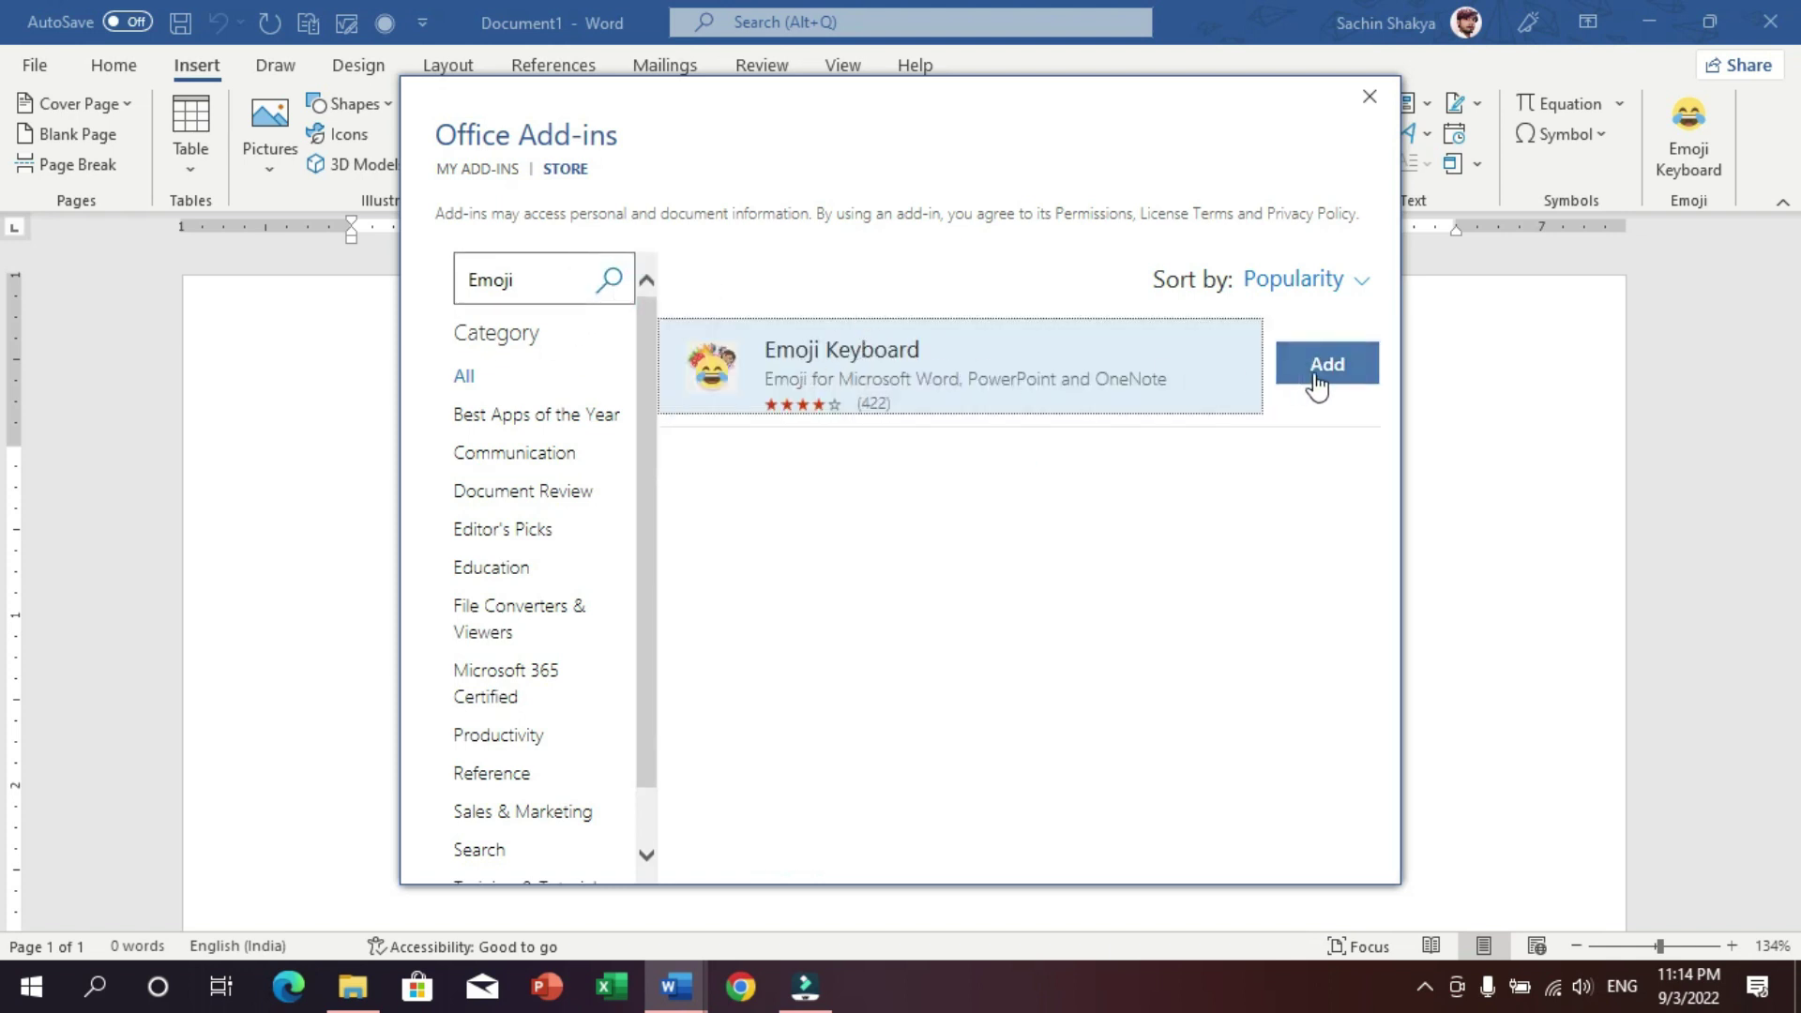
{"action": "left_click", "coordinate": [1370, 96]}
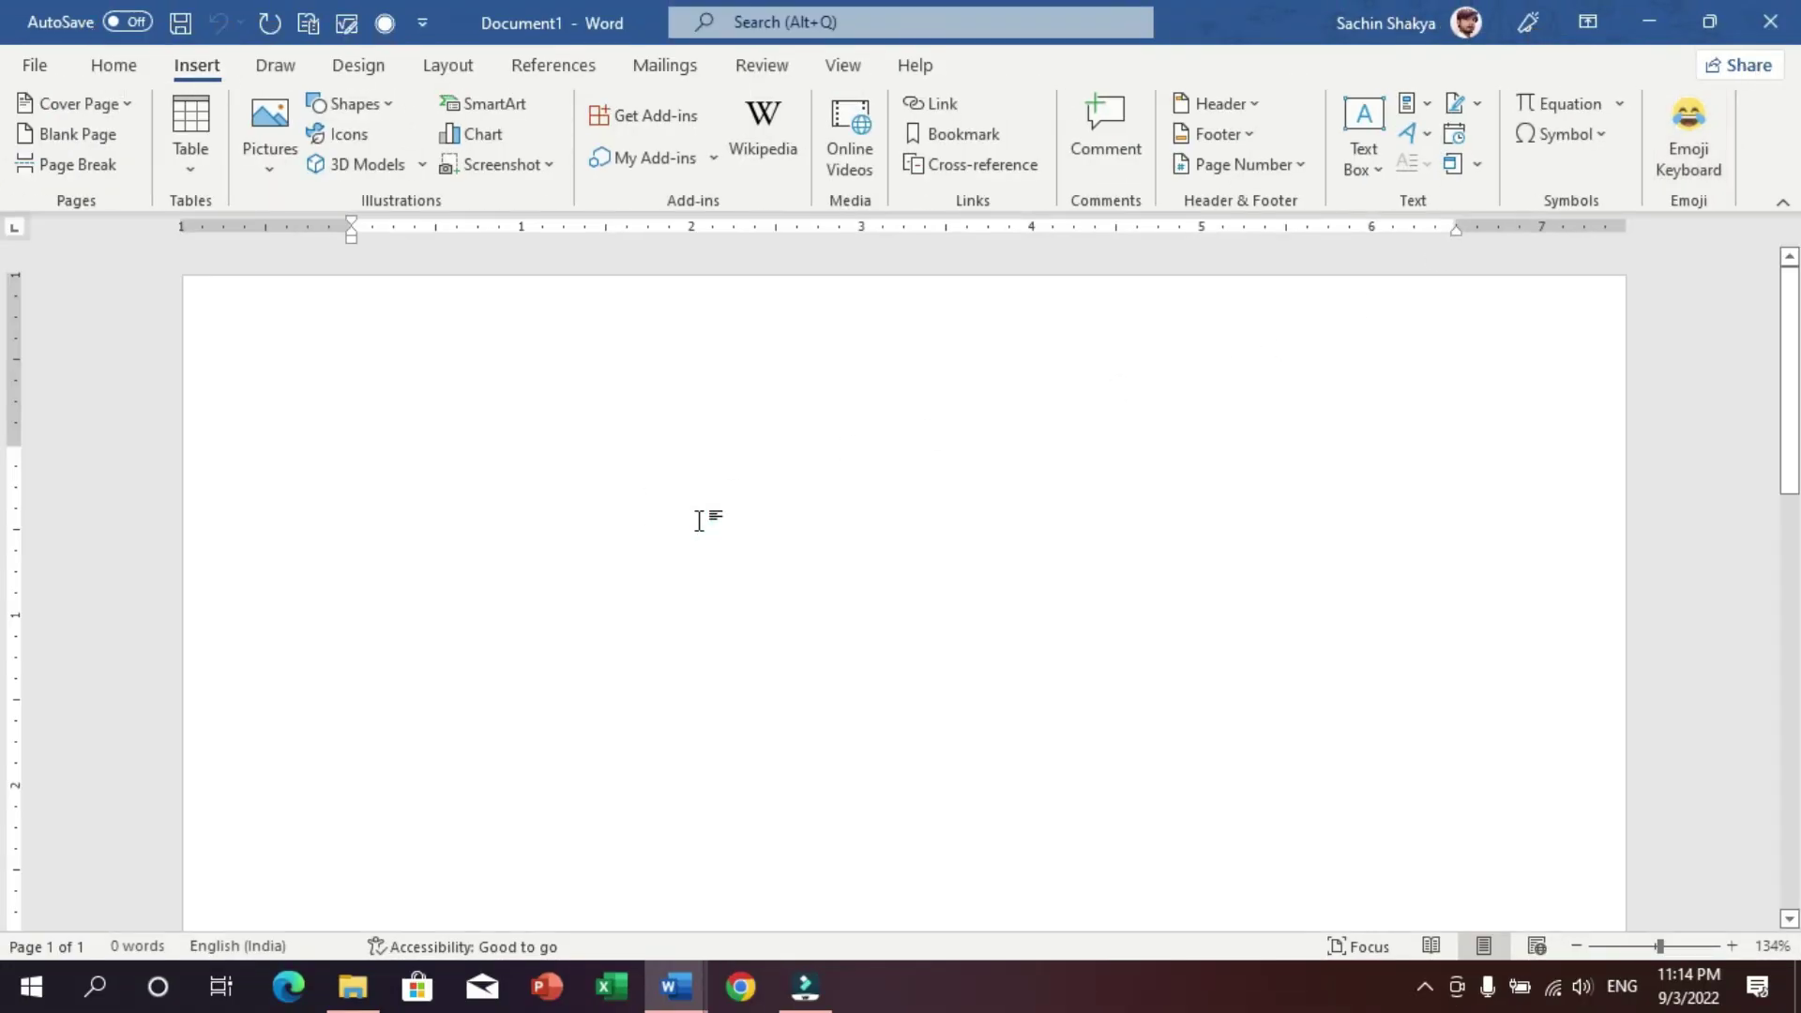
- Enlarge the font size with Grow Font and open the Emoji Keyboard pane
{"action": "left_click", "coordinate": [113, 65]}
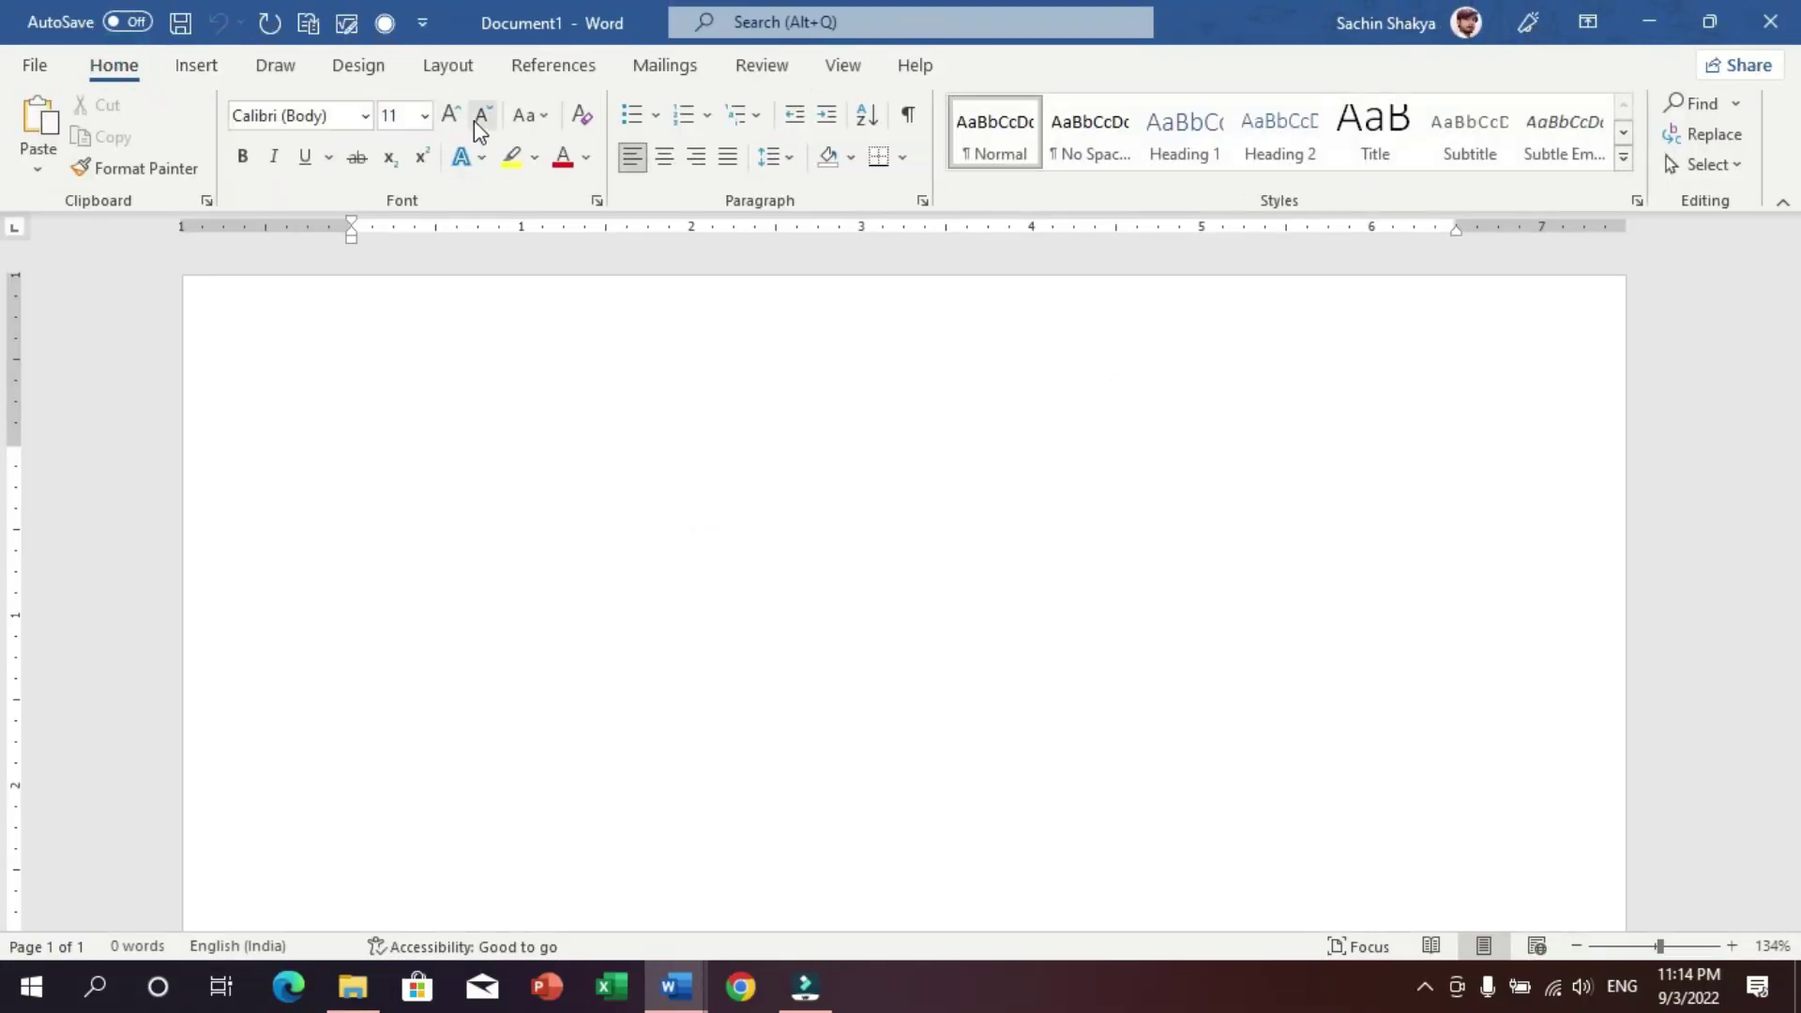
{"action": "left_click", "coordinate": [450, 119]}
{"action": "left_click", "coordinate": [193, 65]}
{"action": "left_click", "coordinate": [516, 479]}
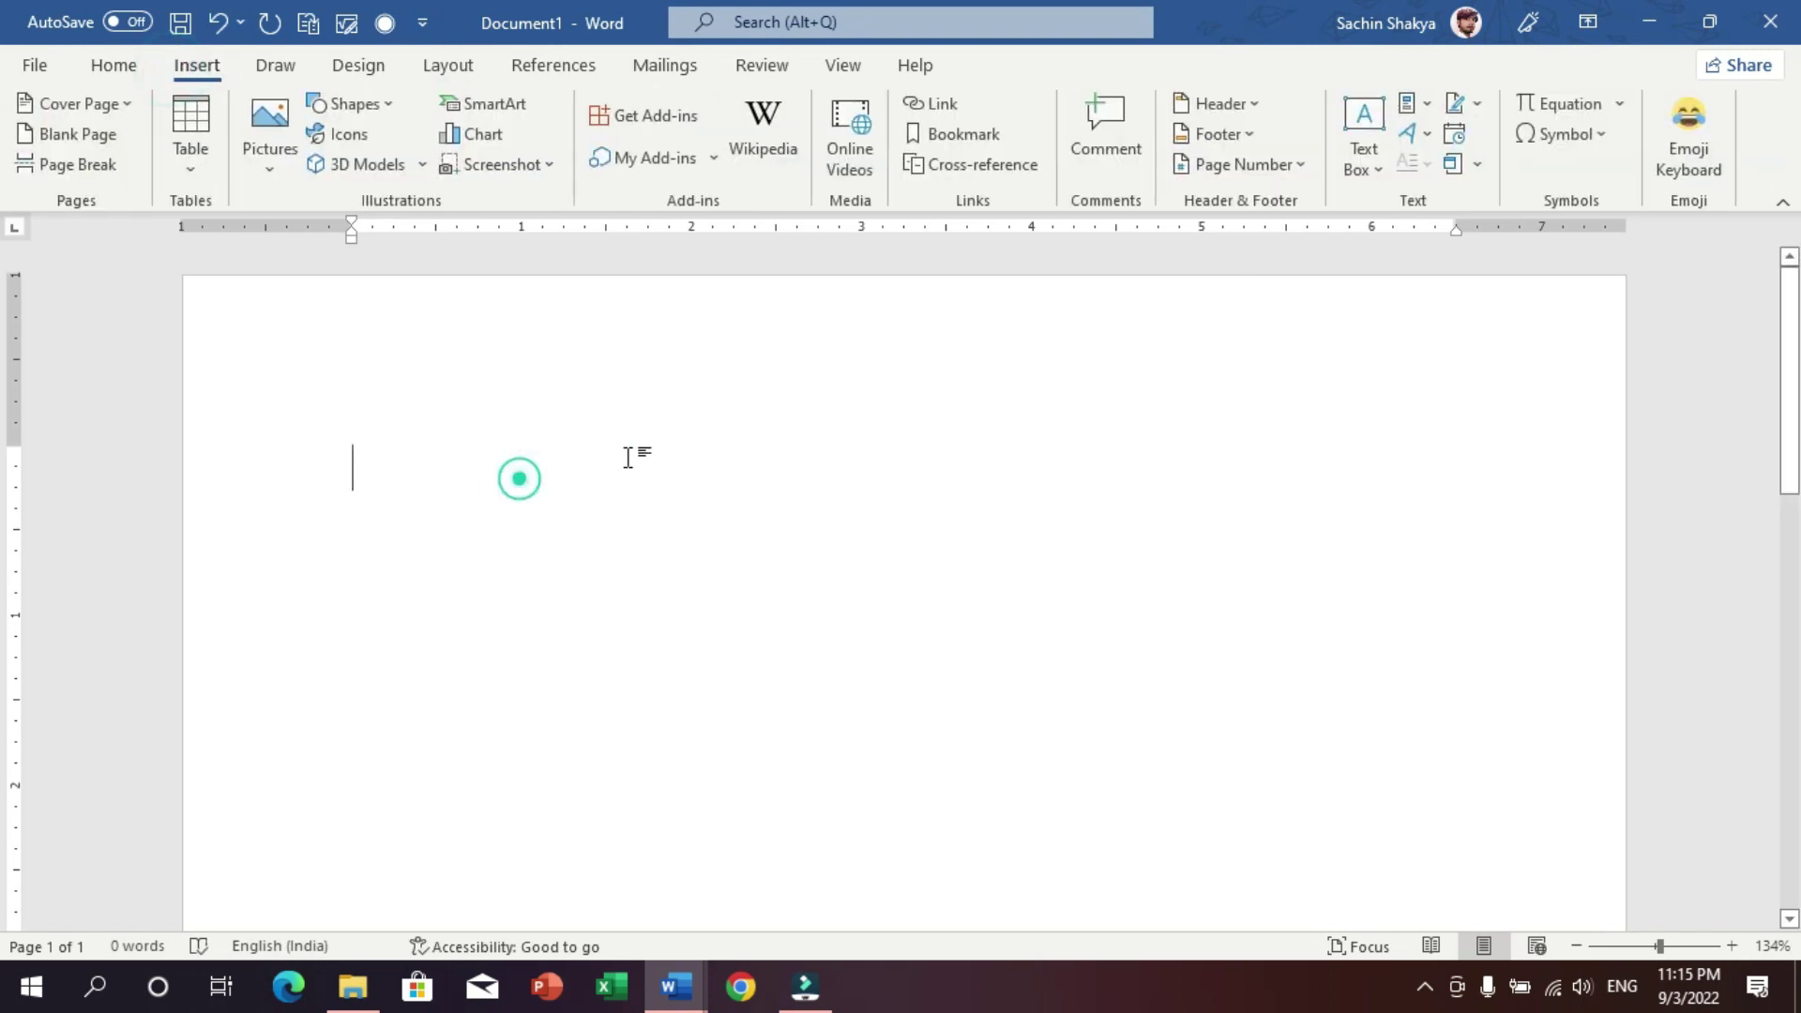
{"action": "left_click", "coordinate": [1683, 135]}
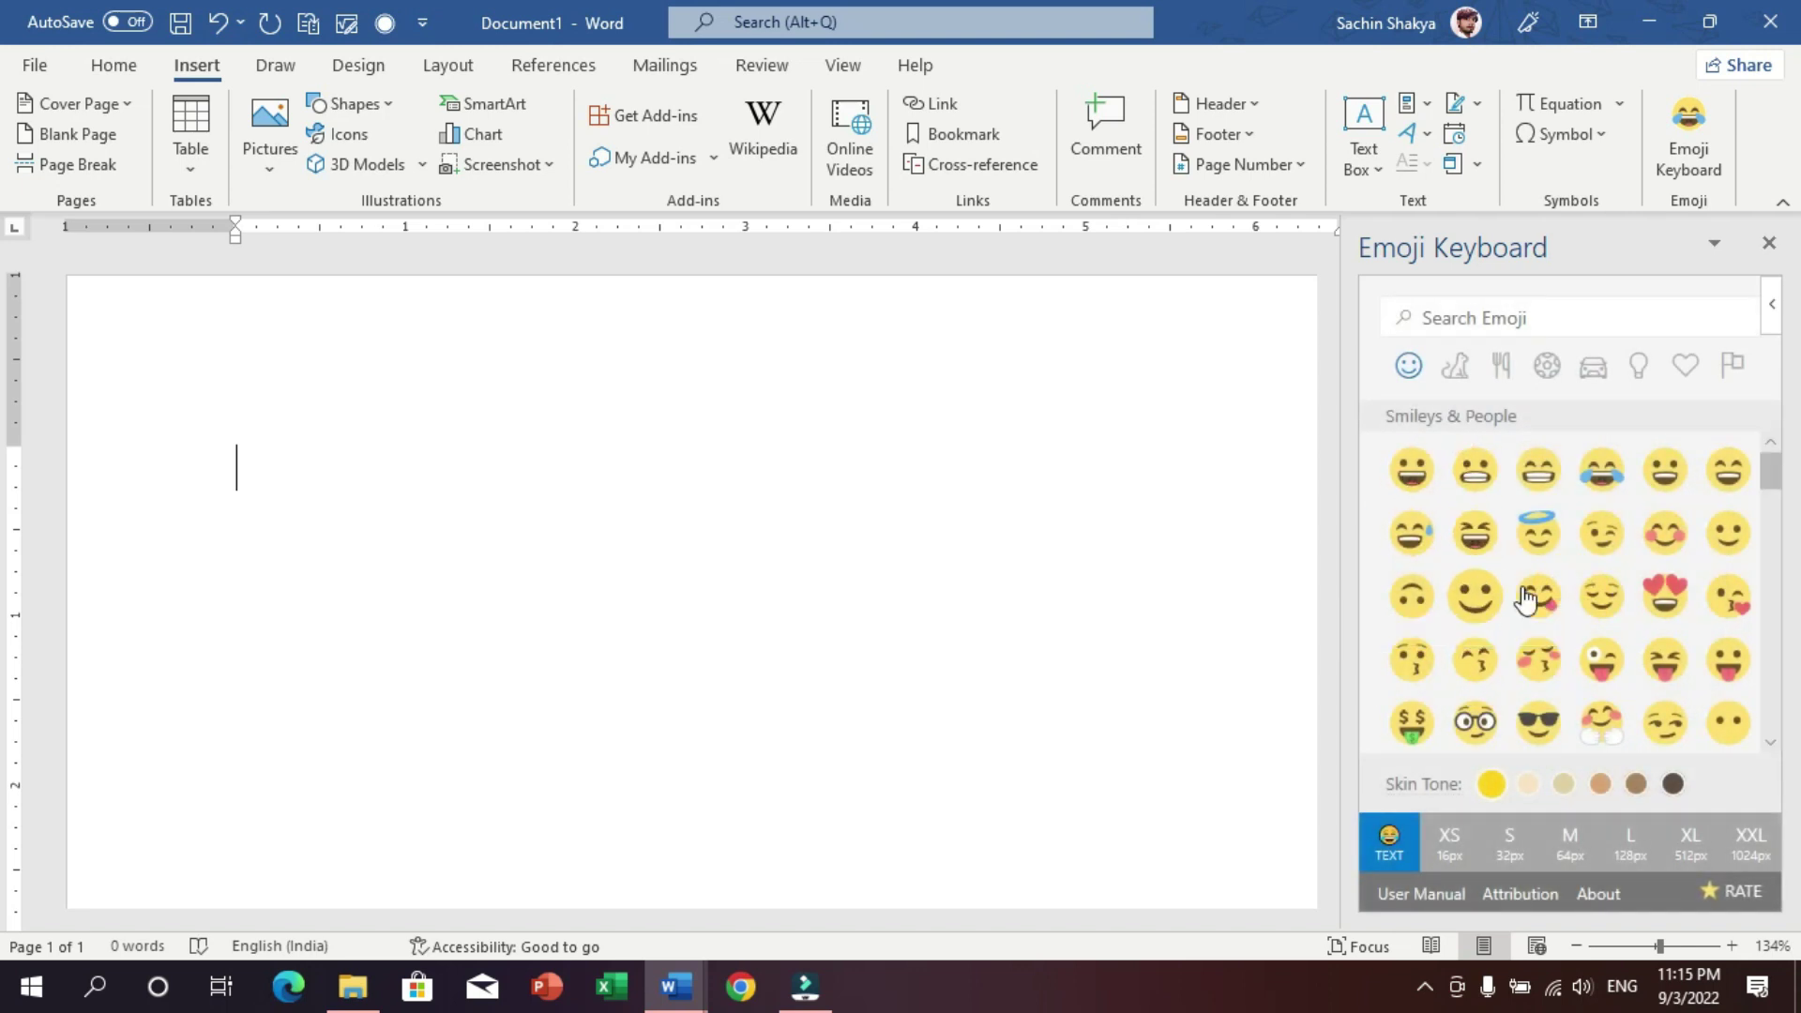
- Insert grinning, grimacing and tears-of-joy smileys on the document's first line
{"action": "left_click", "coordinate": [450, 519]}
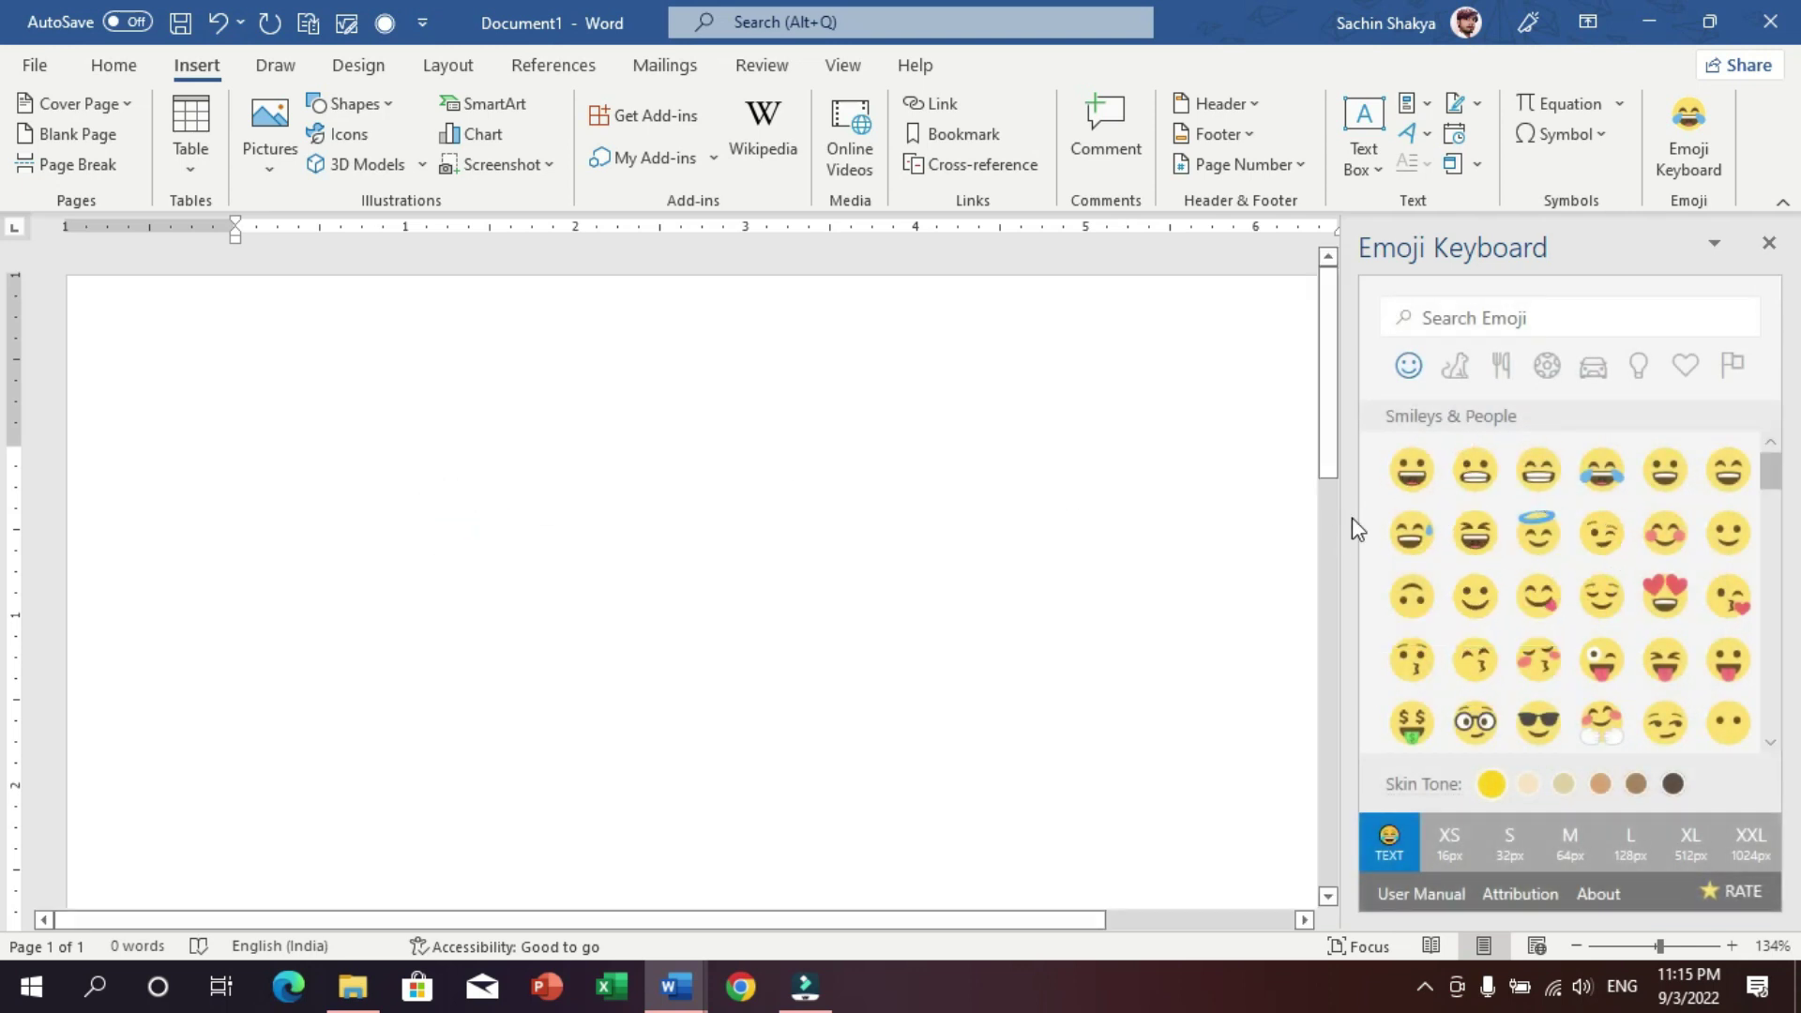
{"action": "left_click", "coordinate": [1411, 469]}
{"action": "left_click", "coordinate": [701, 526]}
{"action": "left_click", "coordinate": [1480, 482]}
{"action": "left_click", "coordinate": [740, 499]}
{"action": "left_click", "coordinate": [1602, 485]}
{"action": "left_click", "coordinate": [723, 518]}
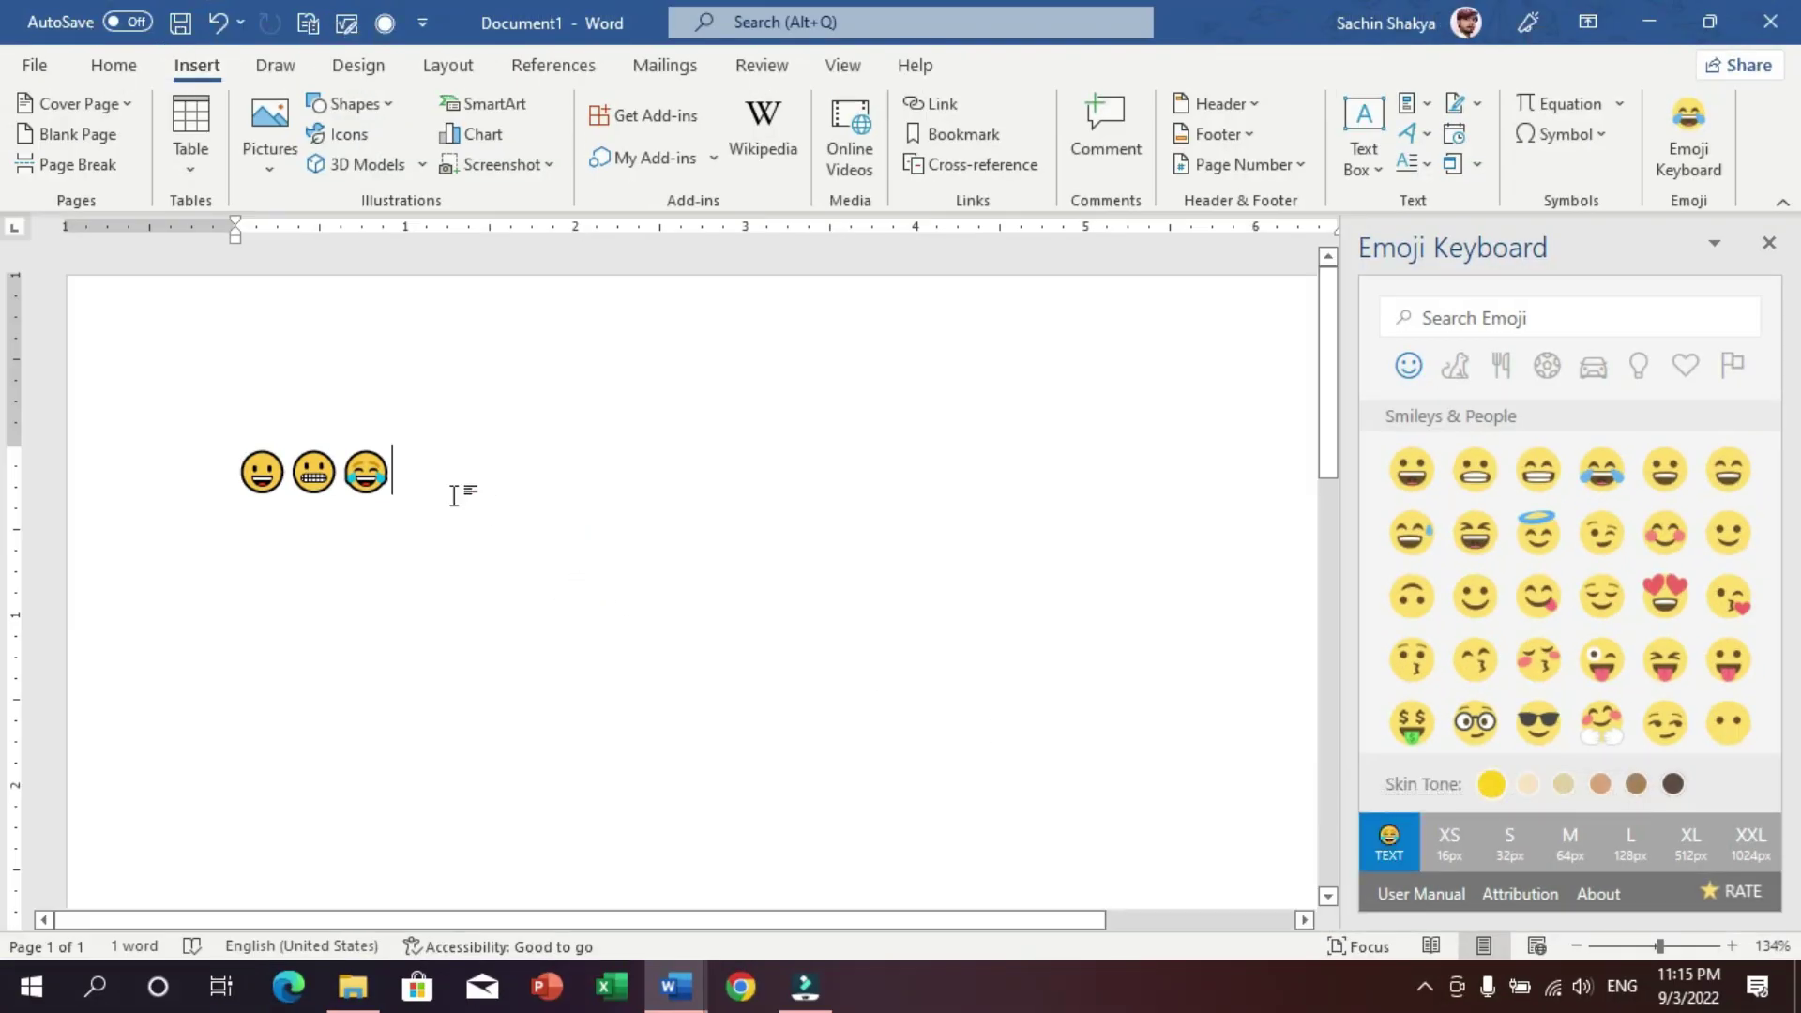
- Select the three-emoji line and enlarge it to 48 pt with Grow Font
{"action": "left_click_drag", "start_coordinate": [454, 496], "coordinate": [178, 462]}
{"action": "left_click", "coordinate": [477, 511]}
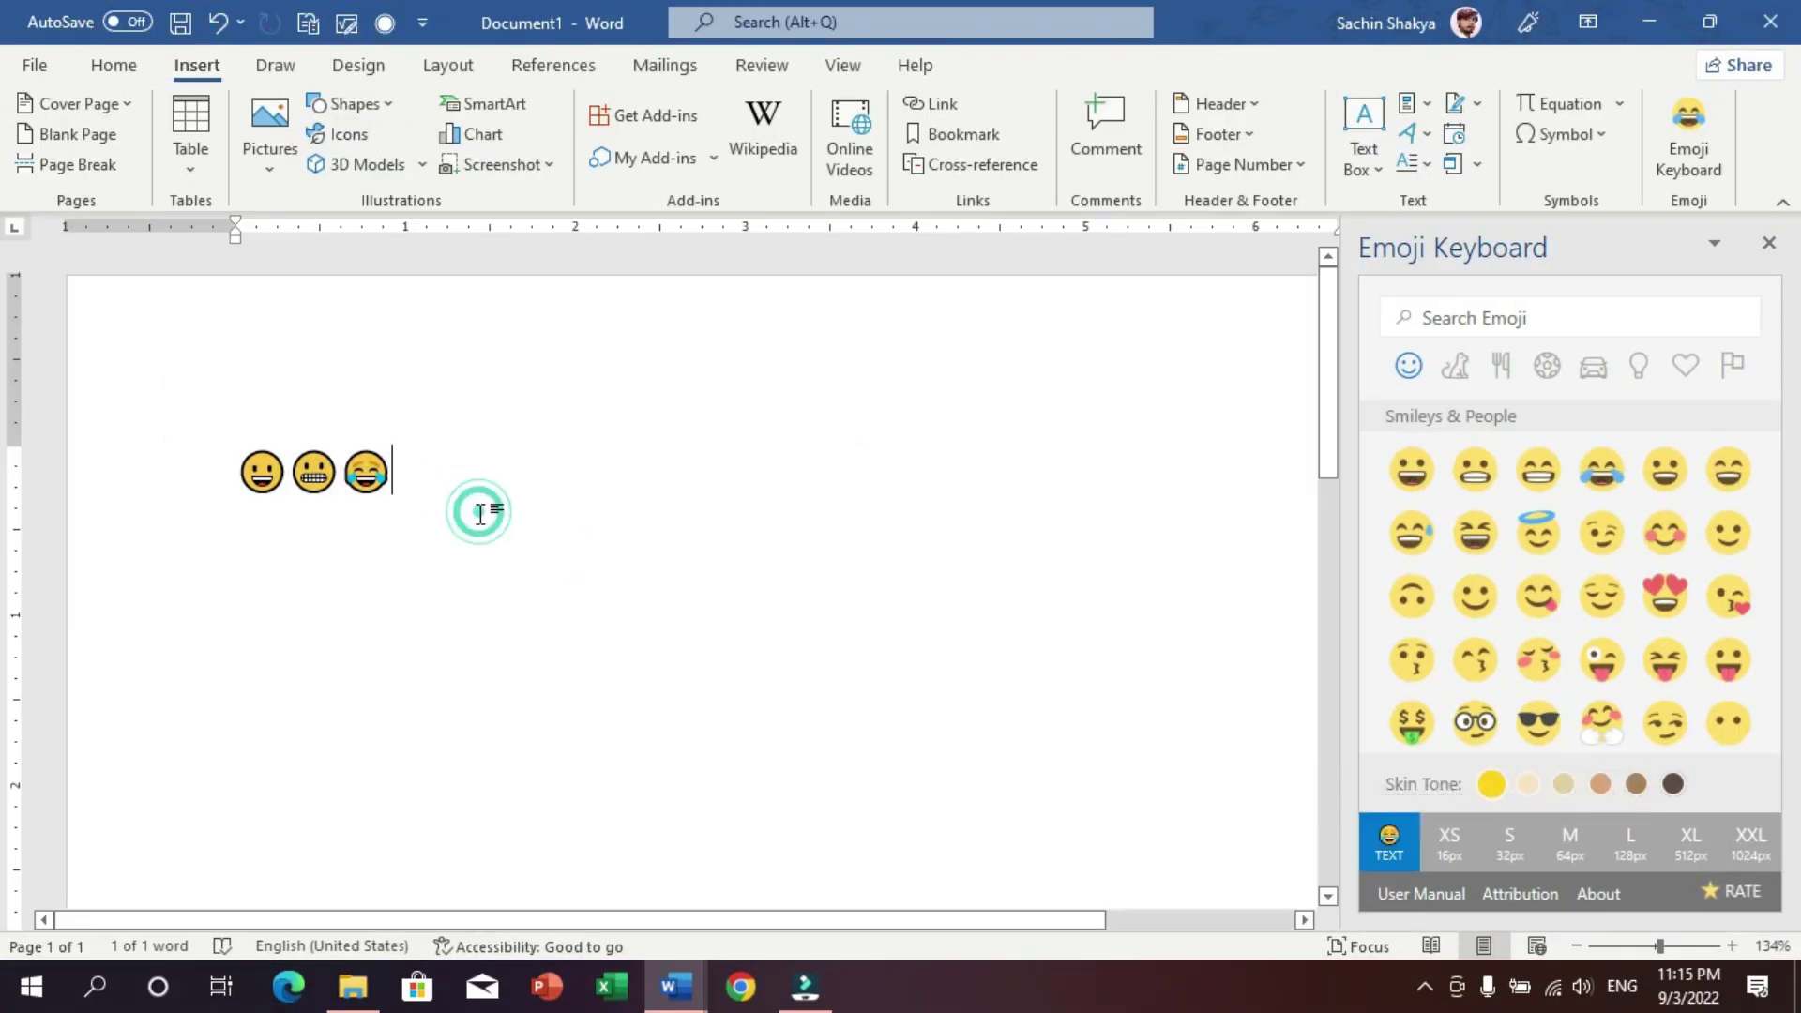
{"action": "triple_click", "coordinate": [616, 496]}
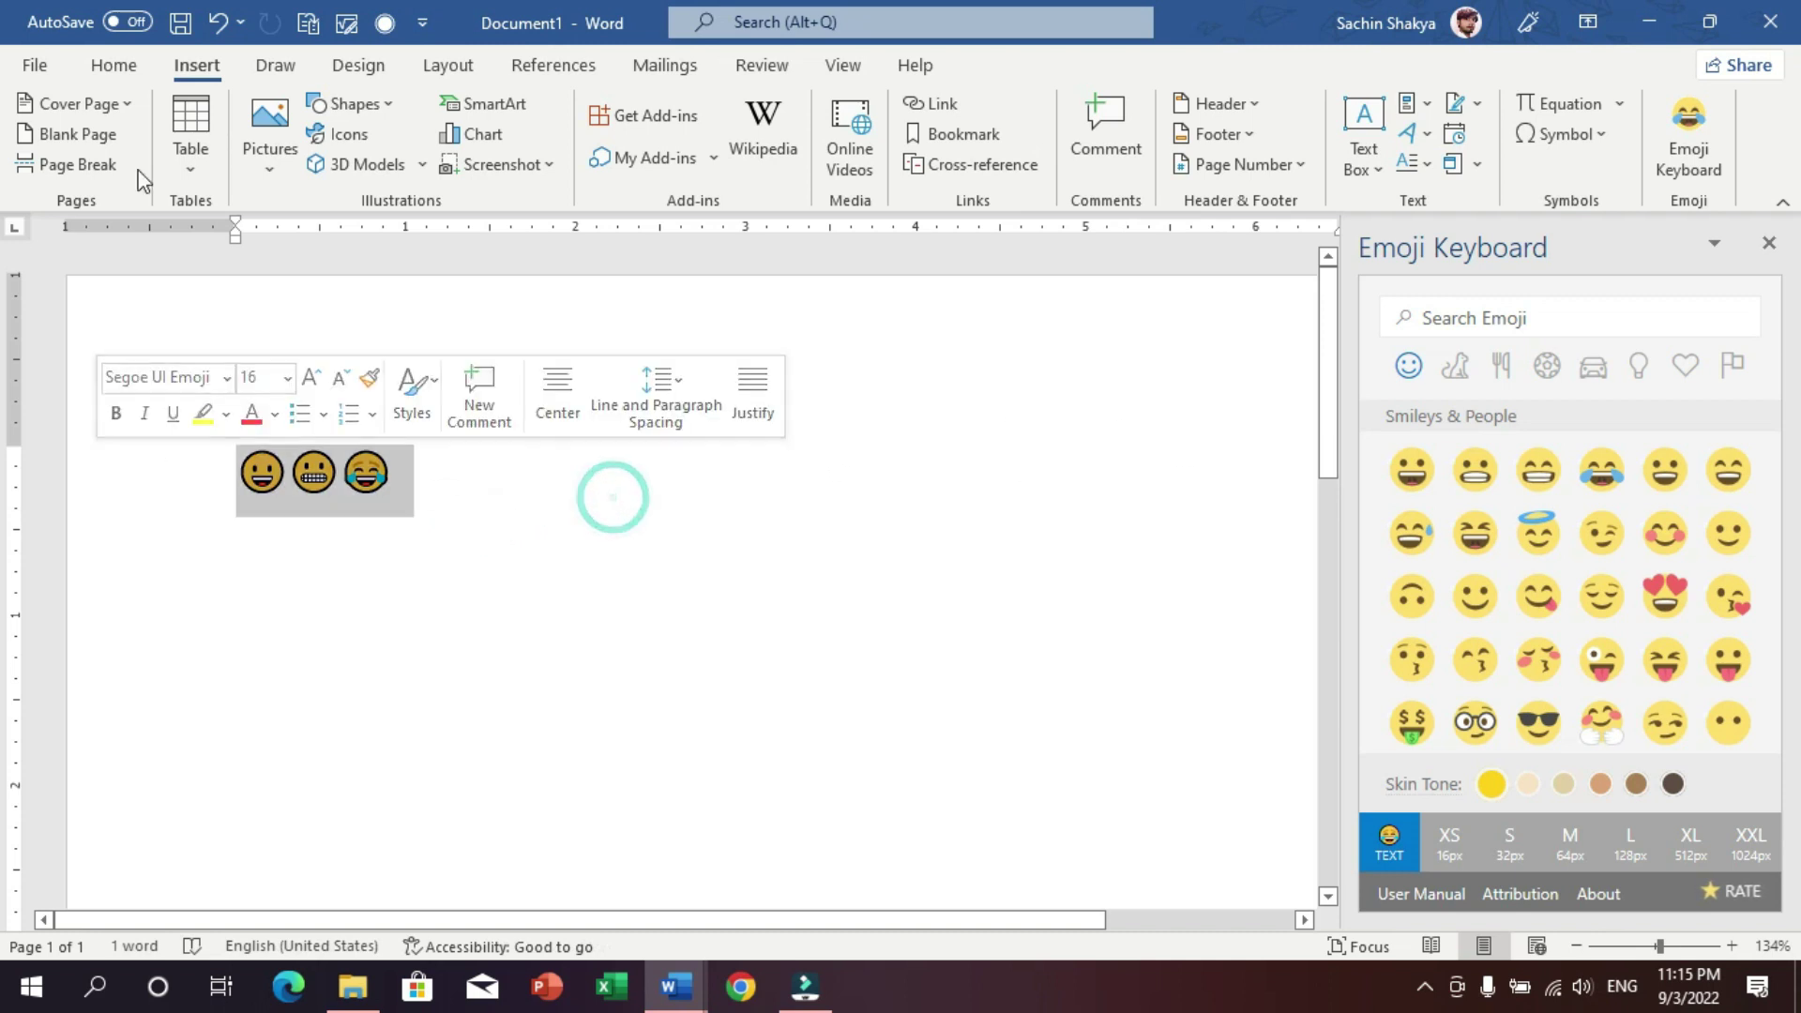
{"action": "left_click", "coordinate": [114, 65]}
{"action": "double_click", "coordinate": [451, 115]}
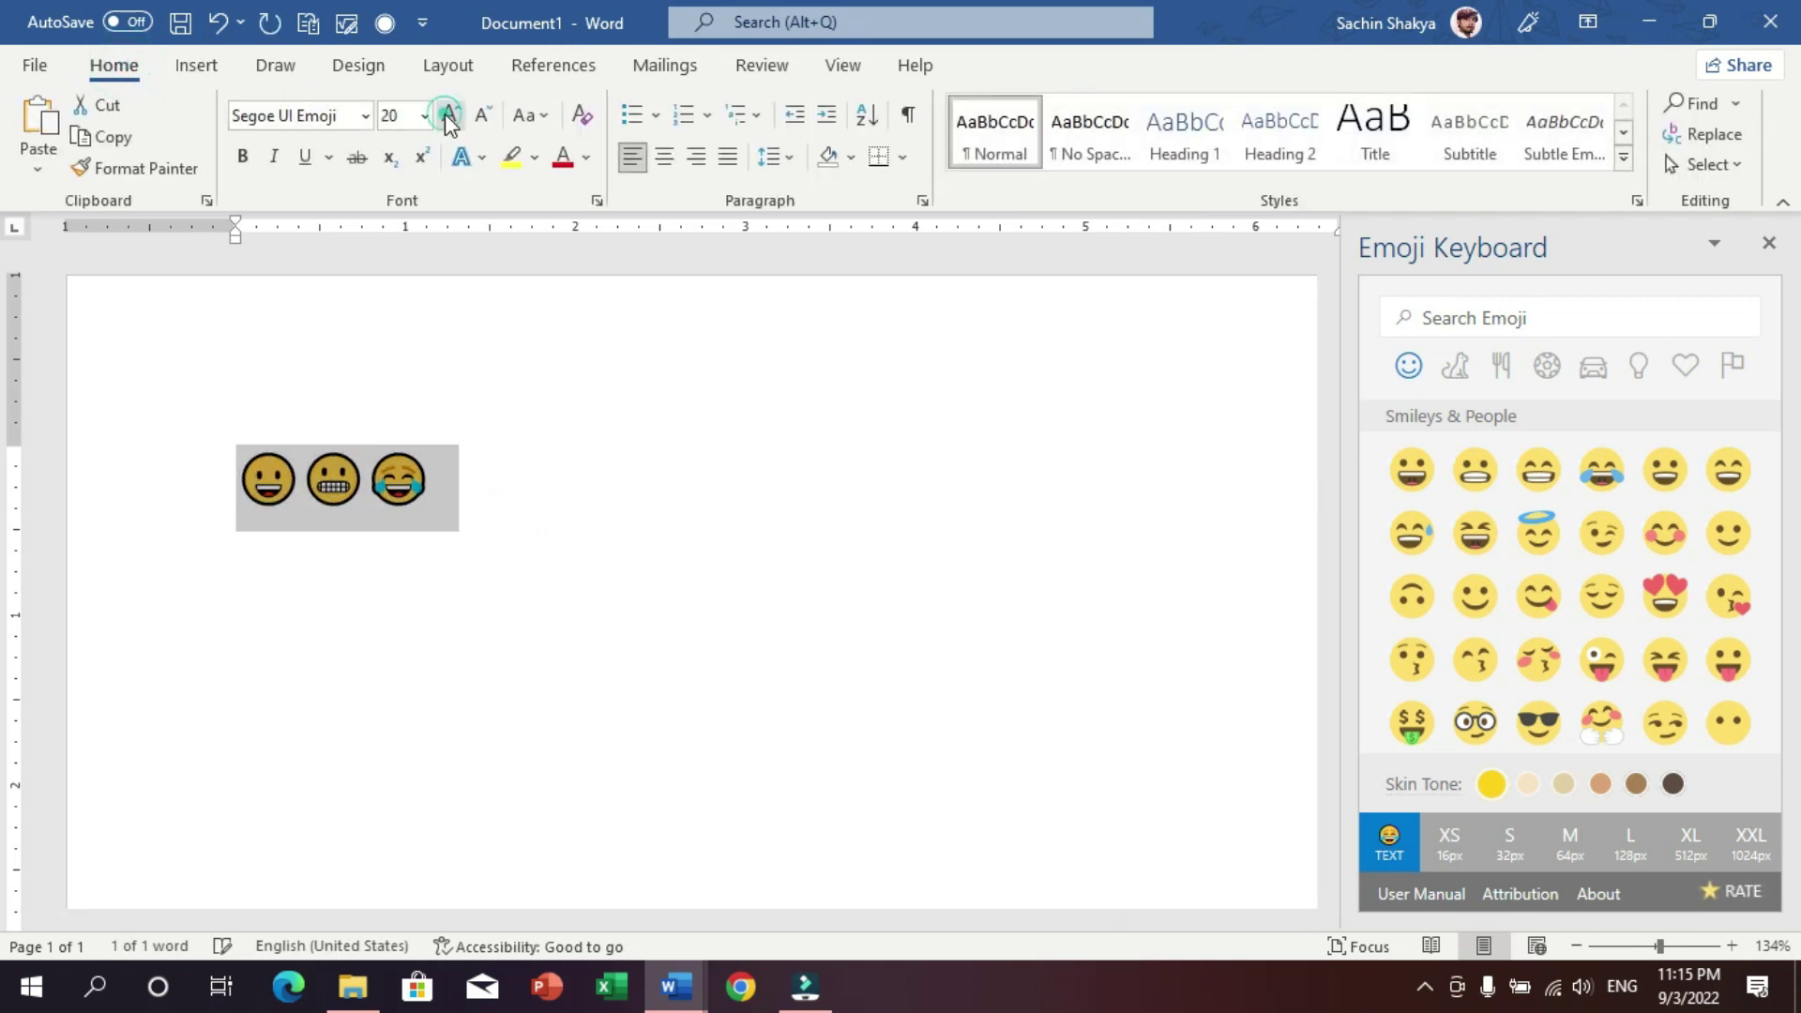
{"action": "triple_click", "coordinate": [451, 115]}
{"action": "double_click", "coordinate": [452, 115]}
{"action": "left_click", "coordinate": [451, 115]}
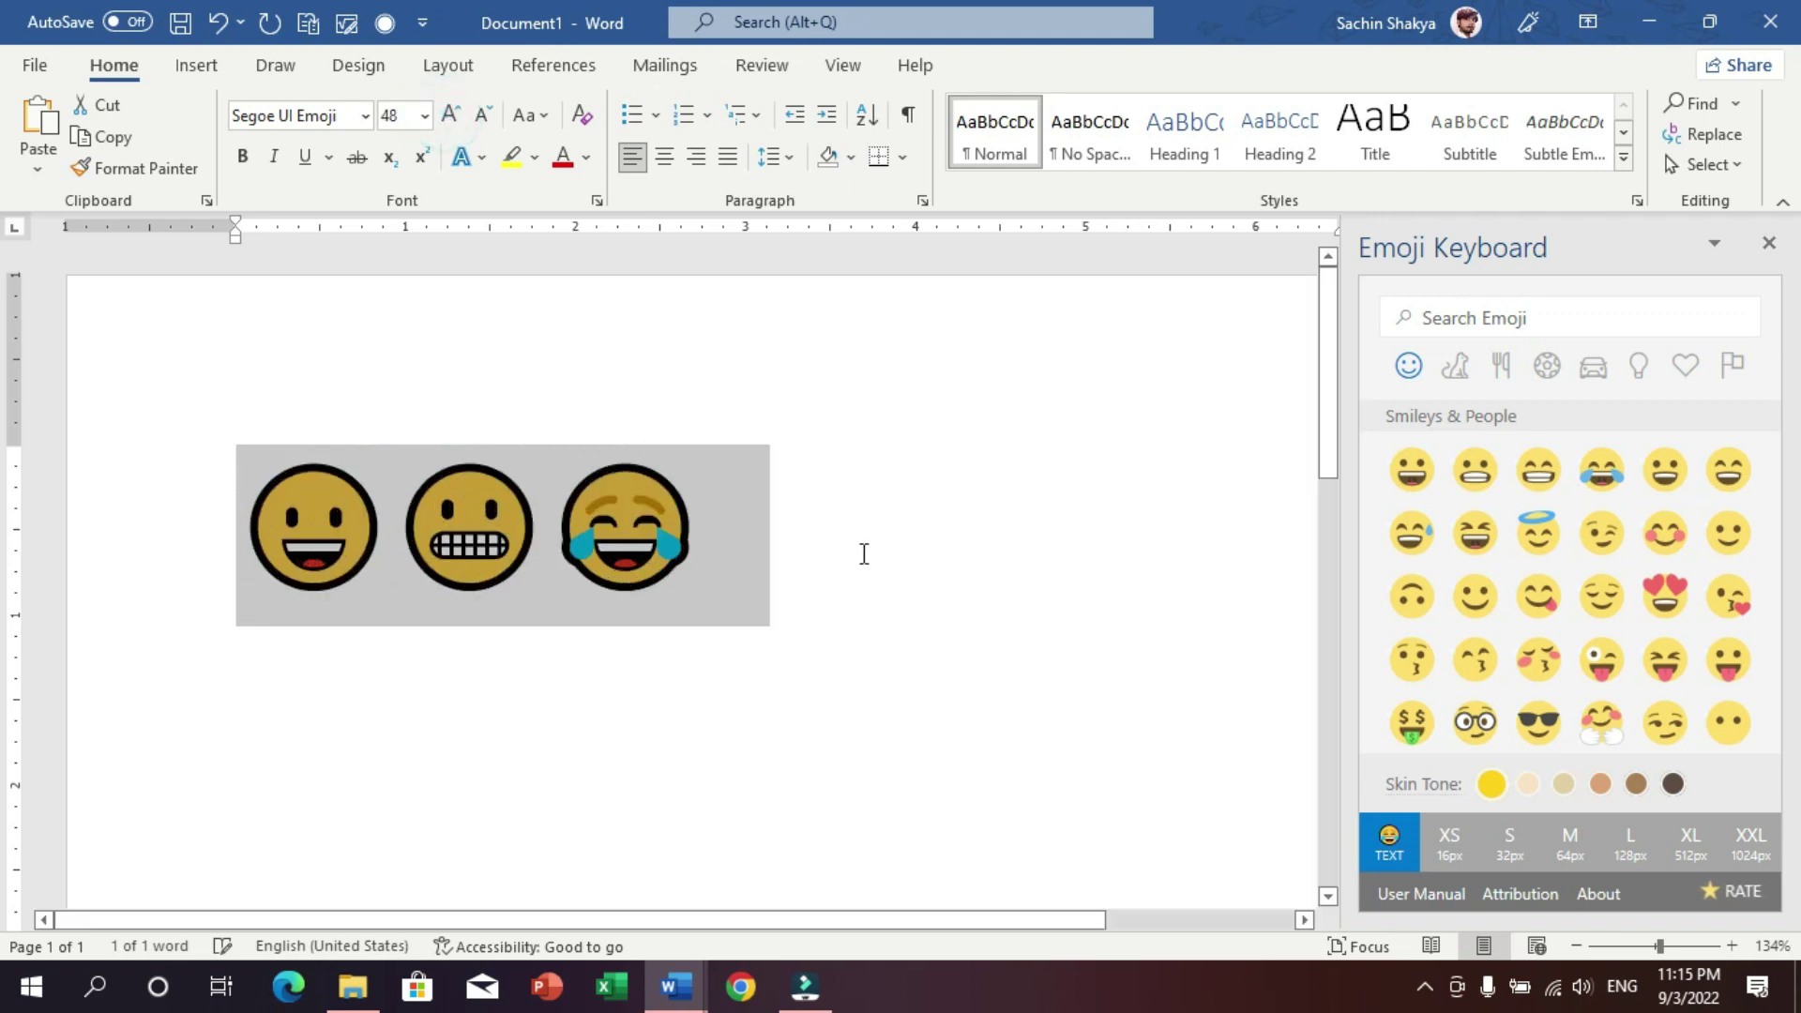
{"action": "left_click", "coordinate": [884, 560]}
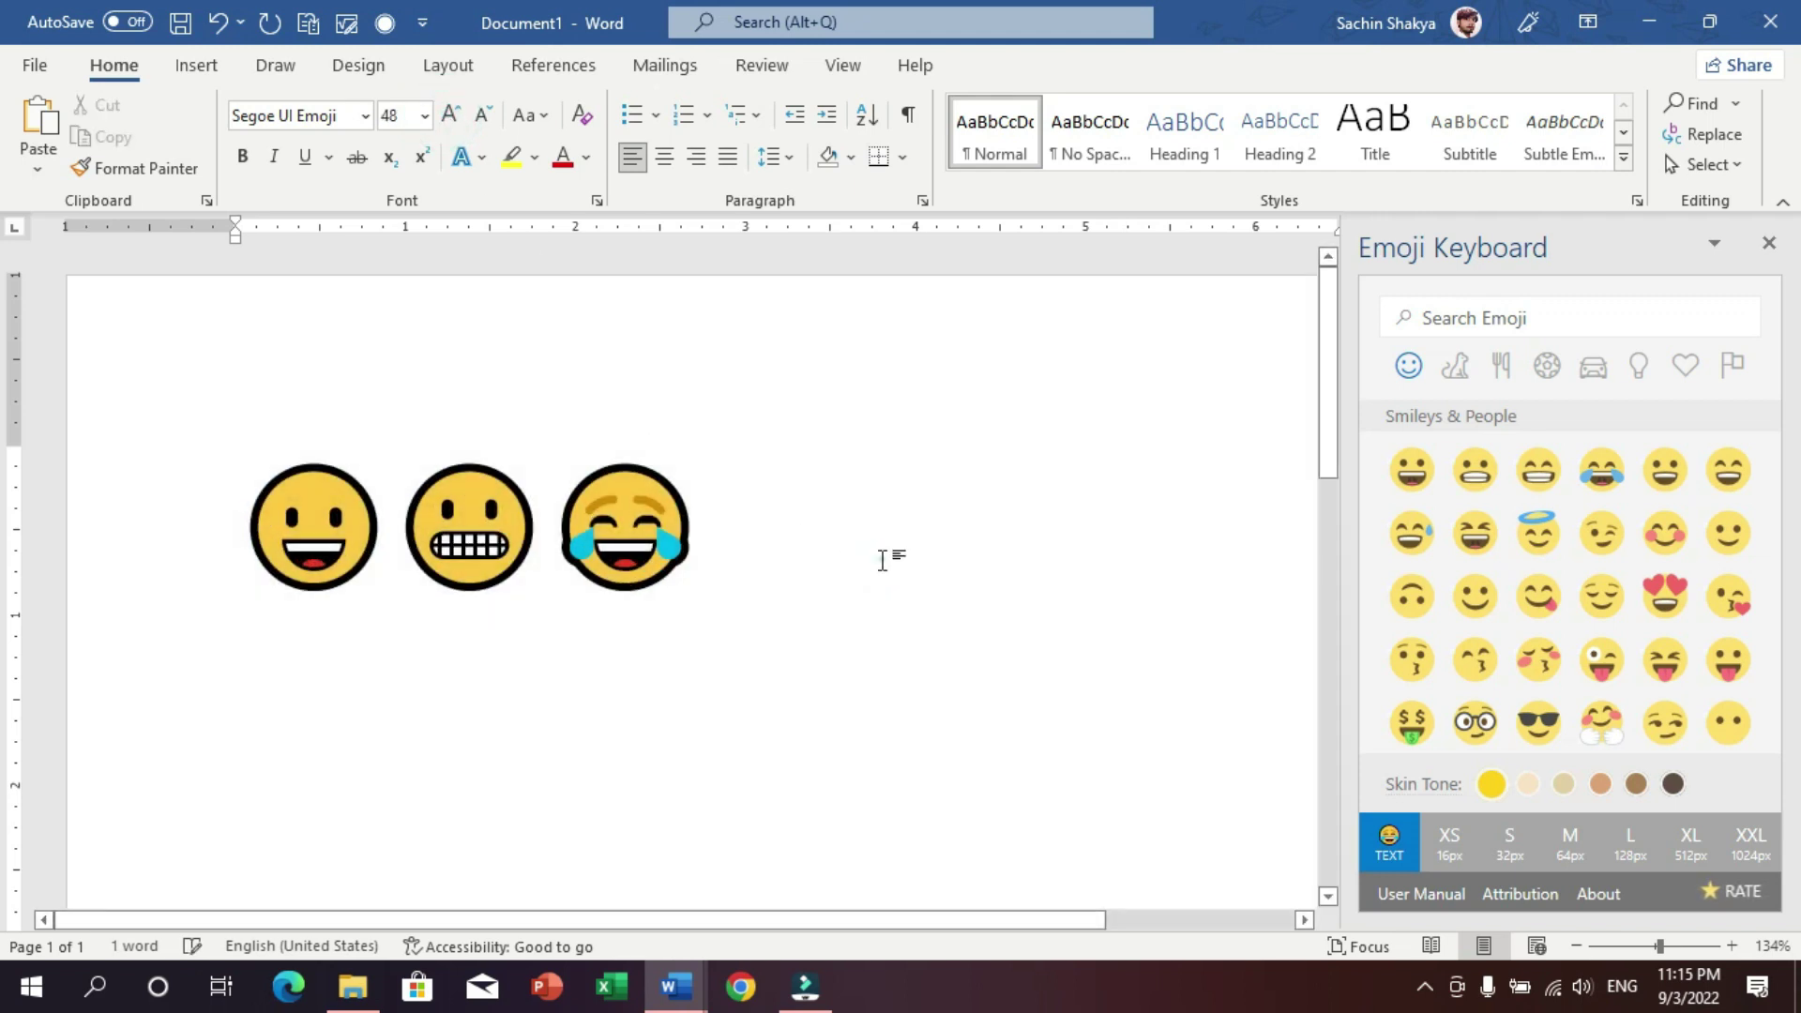
- Reselect the emoji line and shrink it down to 26 pt
{"action": "scroll", "coordinate": [854, 583], "scroll_direction": "down", "scroll_amount": 4}
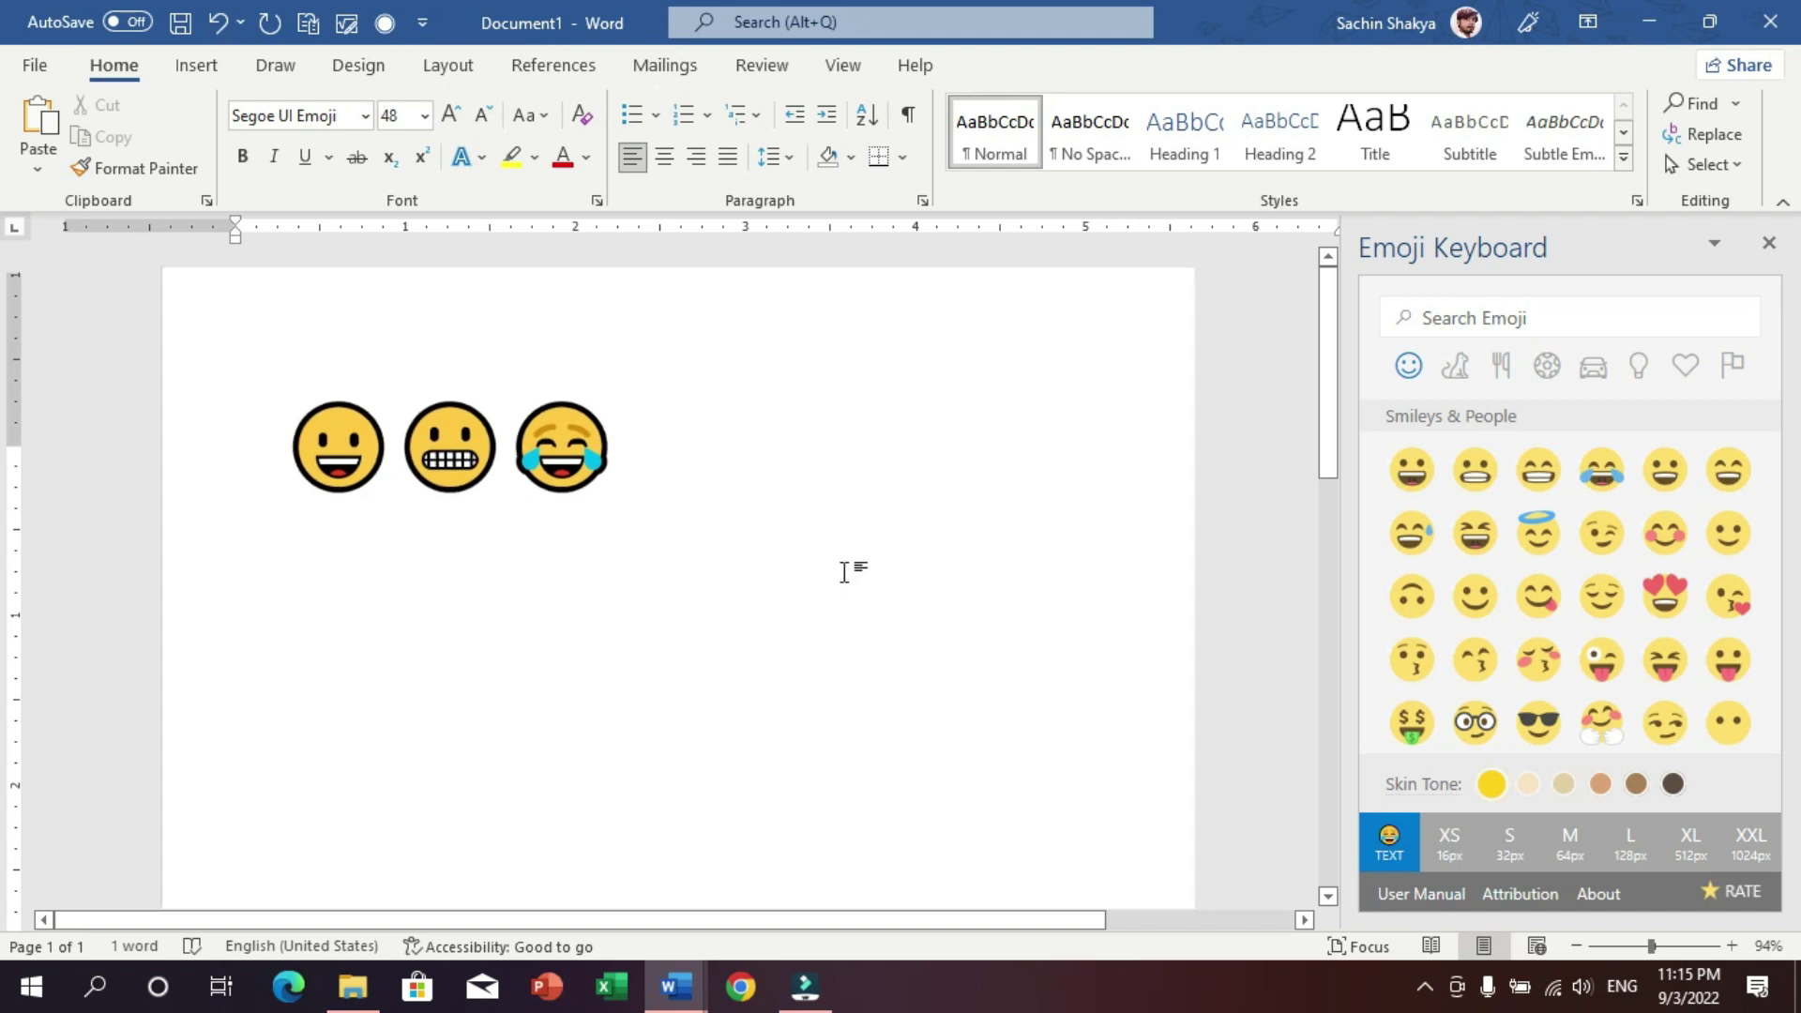
{"action": "triple_click", "coordinate": [741, 456]}
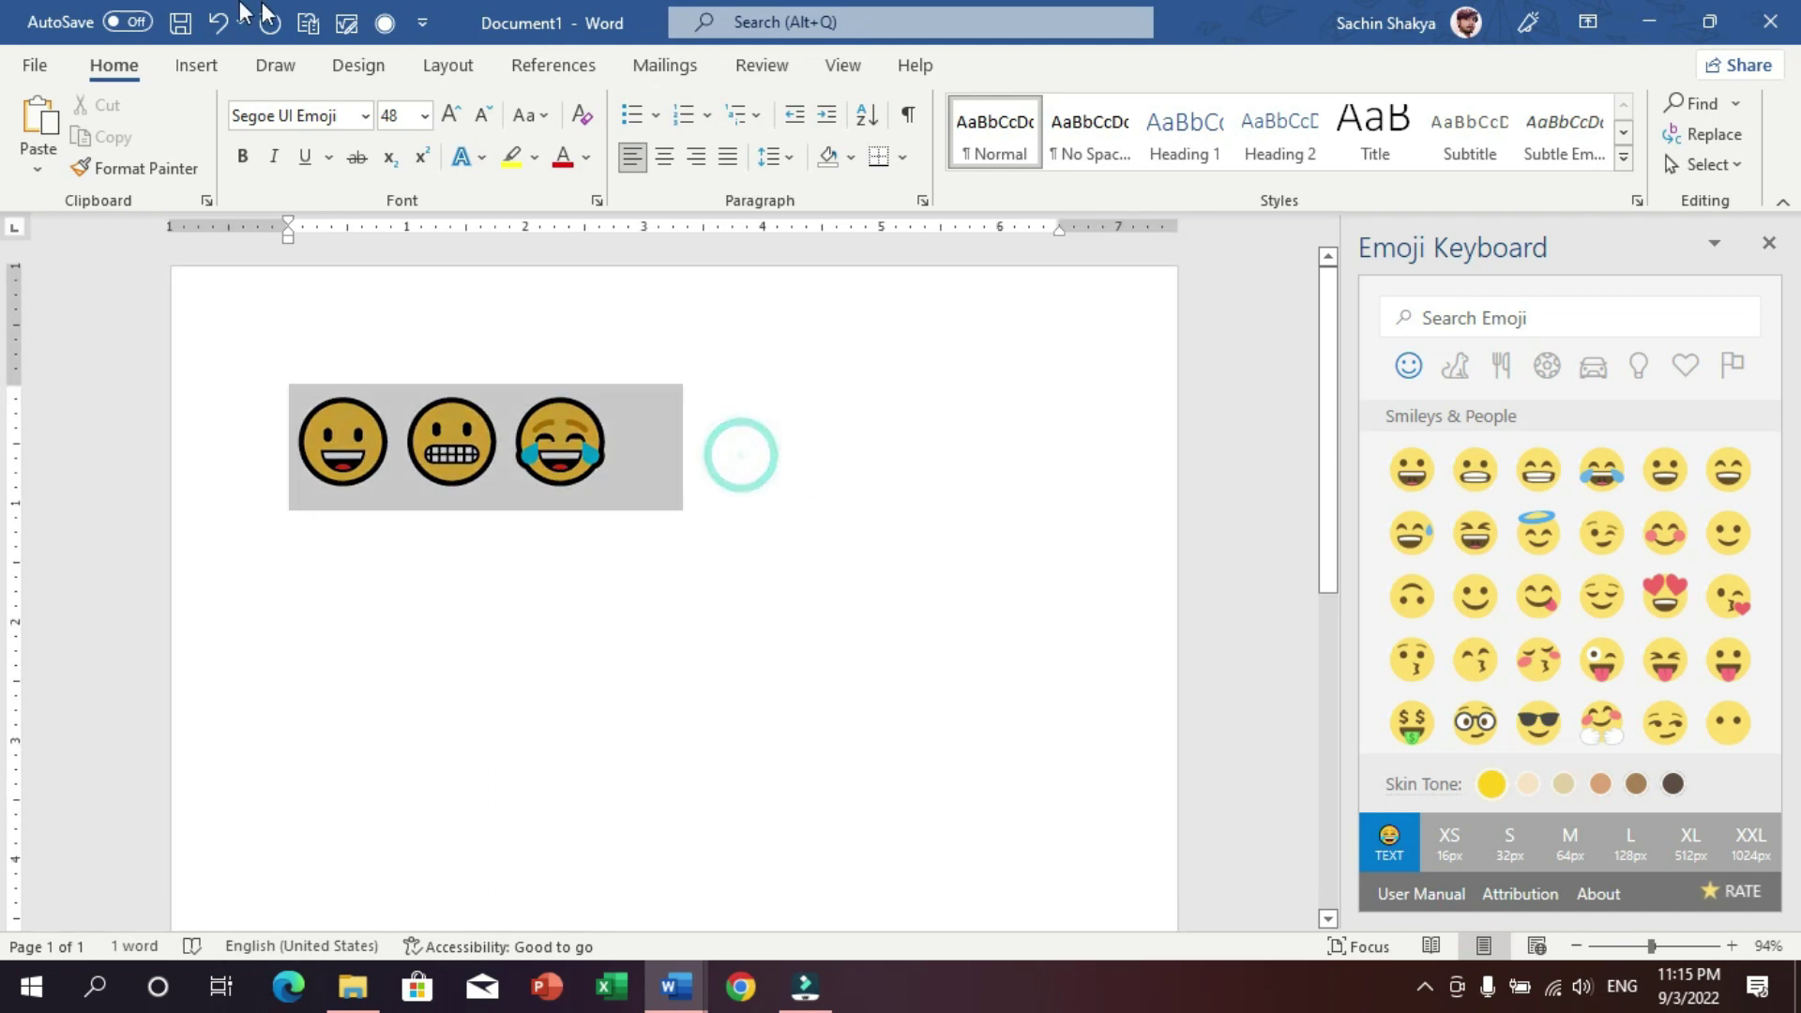
{"action": "left_click", "coordinate": [483, 116]}
{"action": "left_click", "coordinate": [484, 115]}
{"action": "left_click", "coordinate": [483, 116]}
{"action": "left_click", "coordinate": [666, 512]}
{"action": "scroll", "coordinate": [704, 487], "scroll_direction": "up", "scroll_amount": 1}
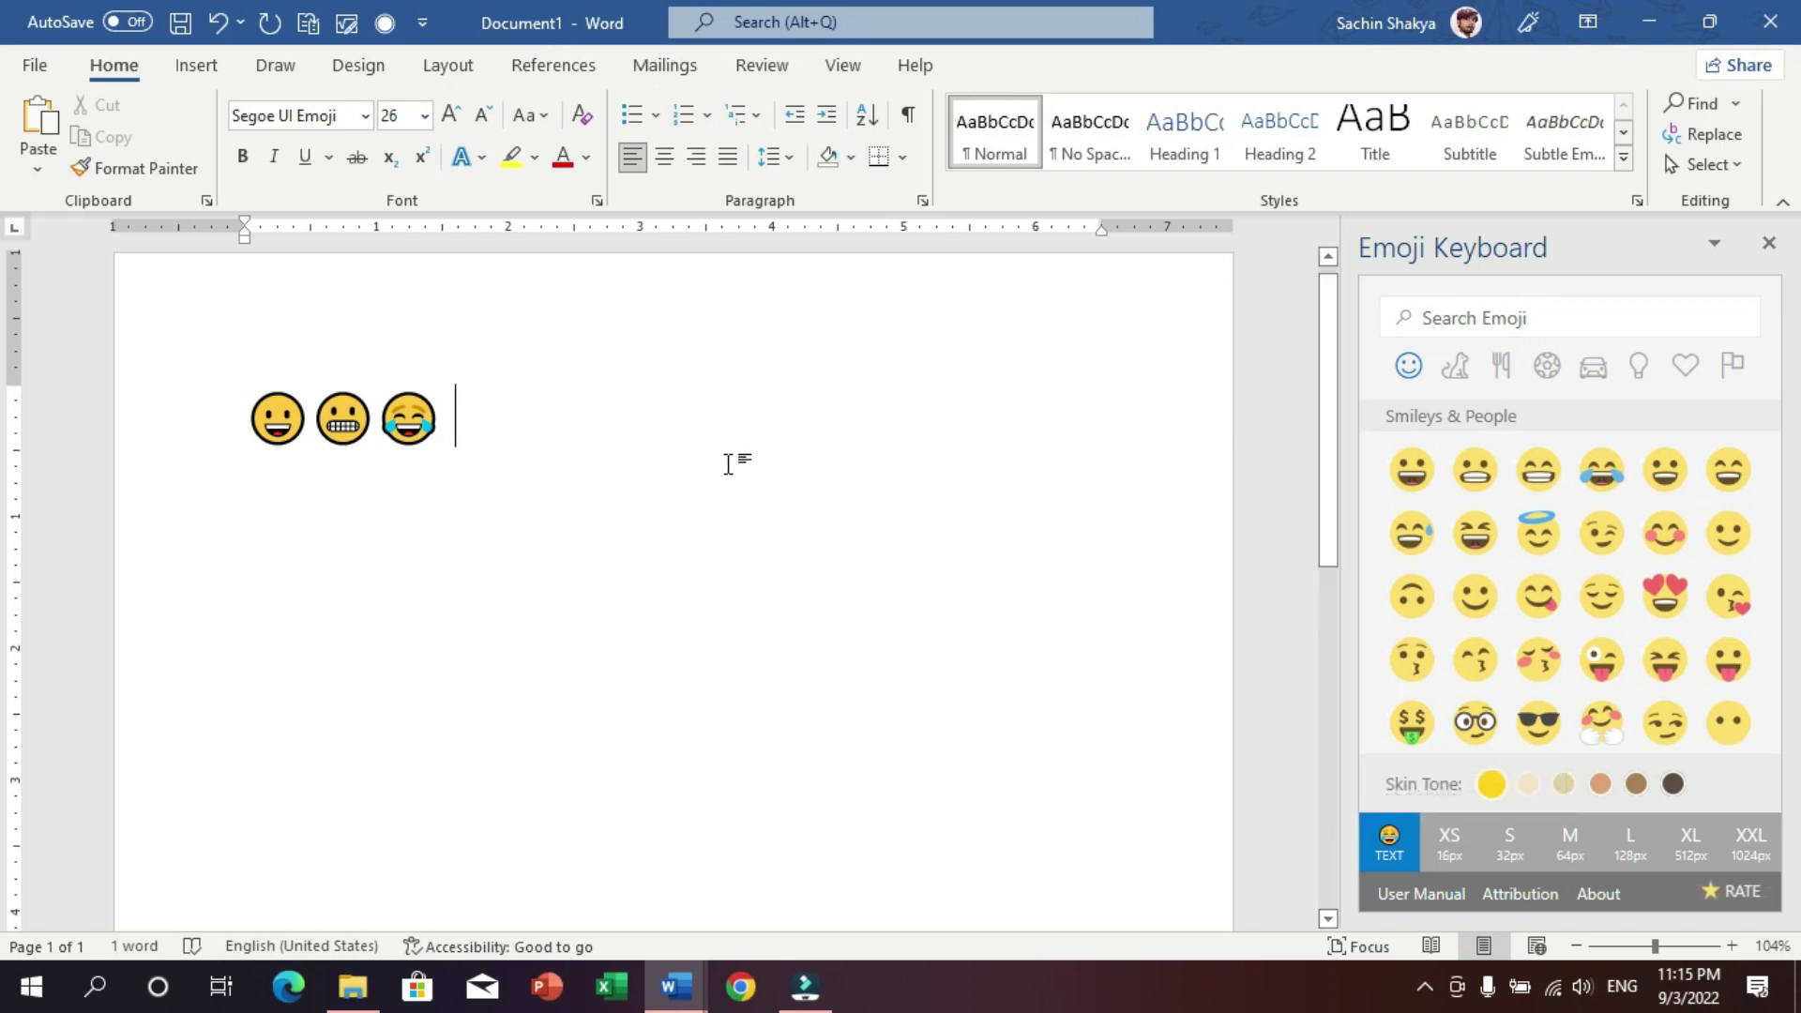
- Try a small laughing emoji picture, enlarge it, and delete it for being blurry
{"action": "left_click", "coordinate": [1457, 855]}
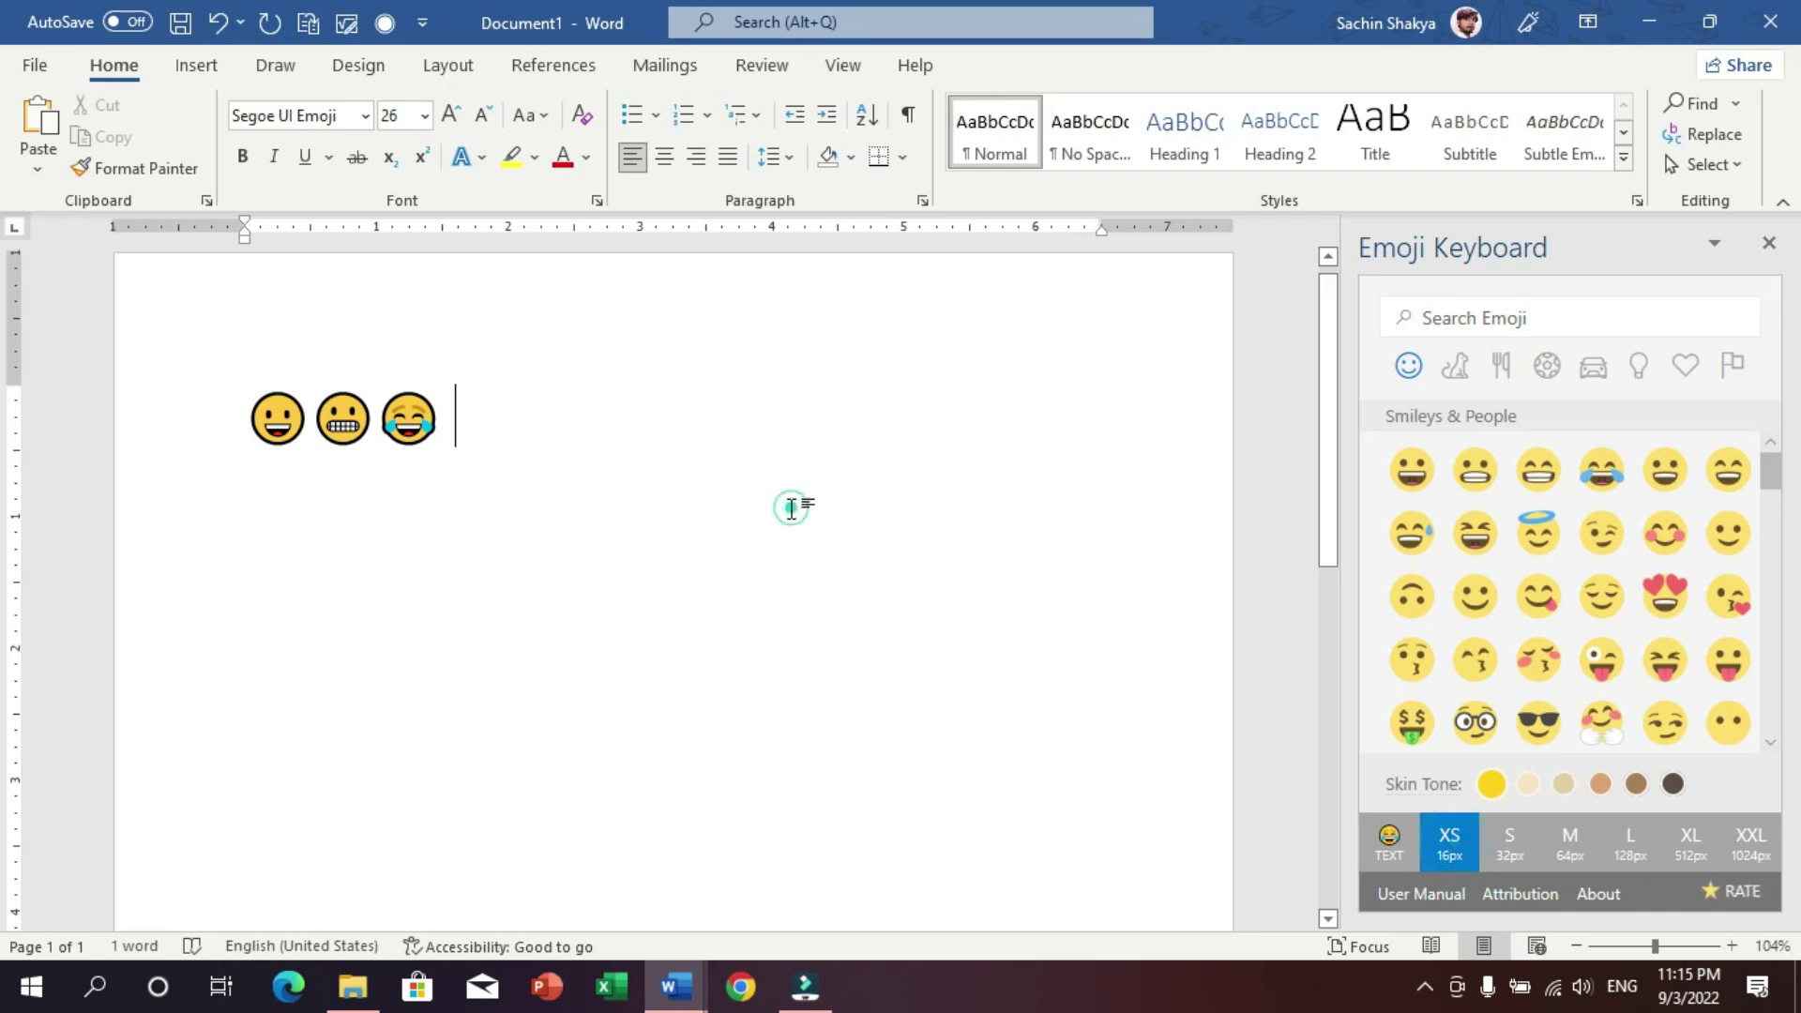
{"action": "left_click", "coordinate": [1497, 554]}
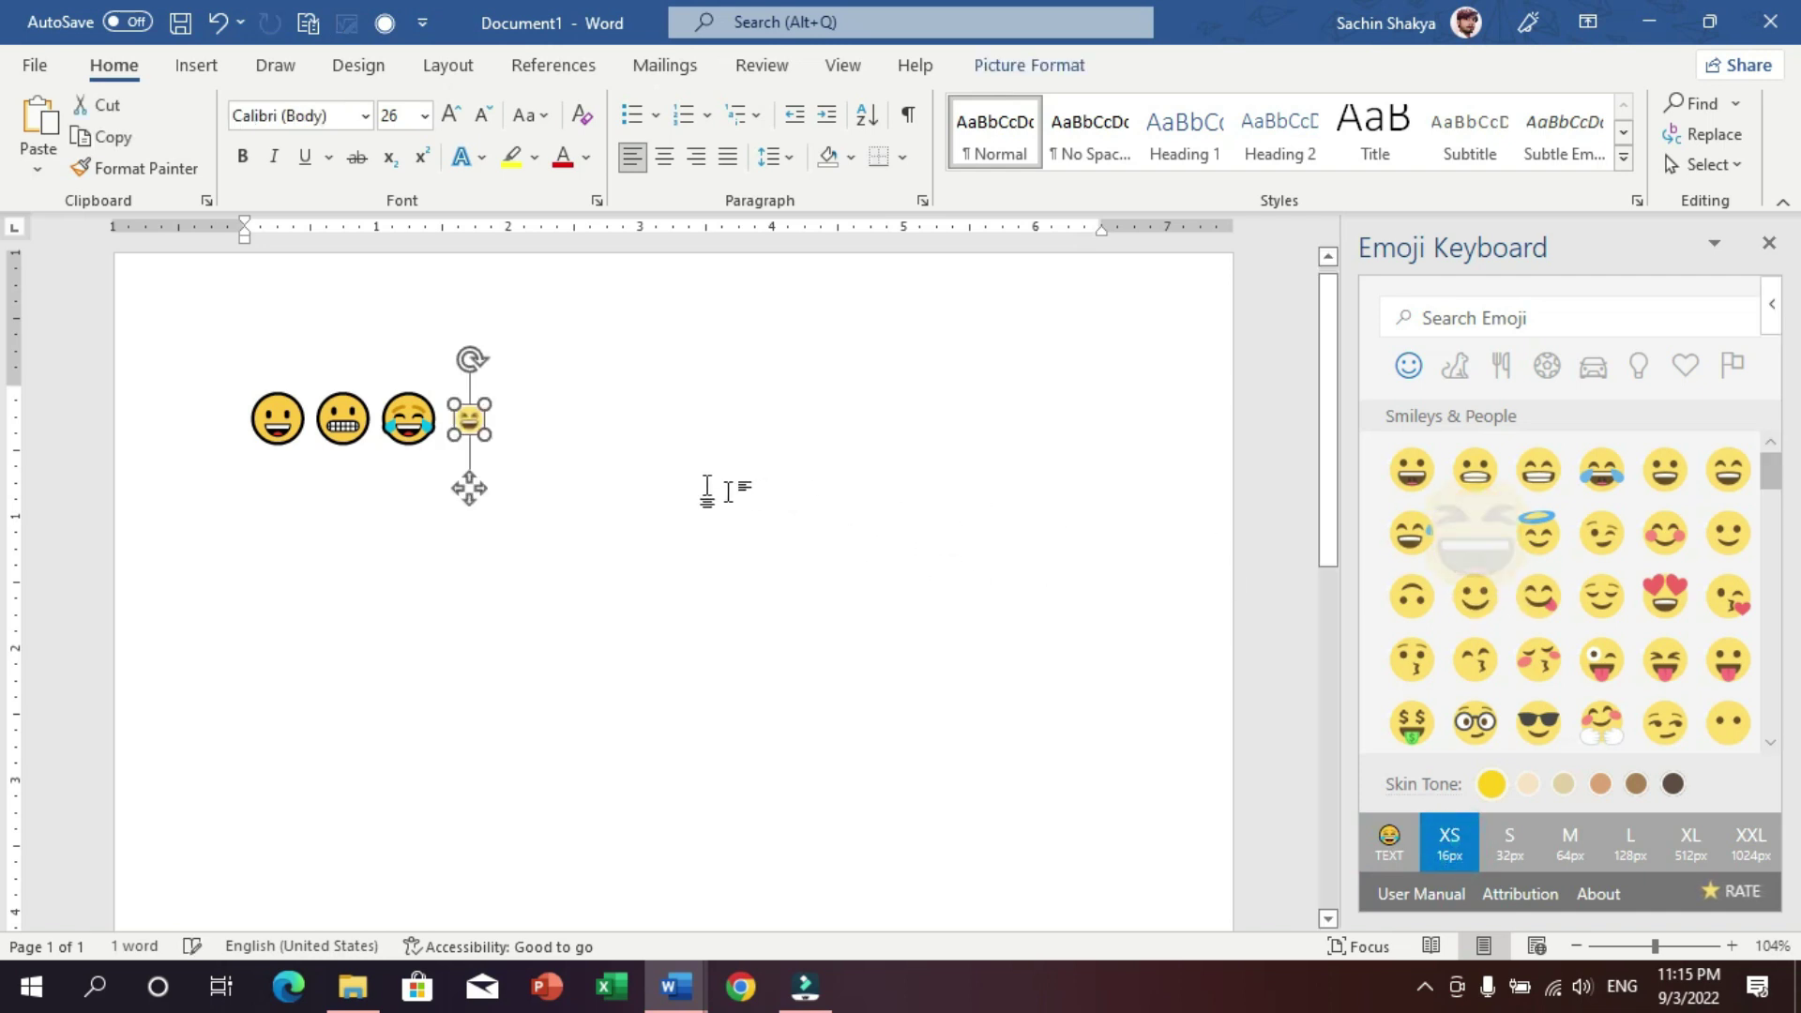
{"action": "left_click", "coordinate": [651, 470]}
{"action": "left_click", "coordinate": [469, 421]}
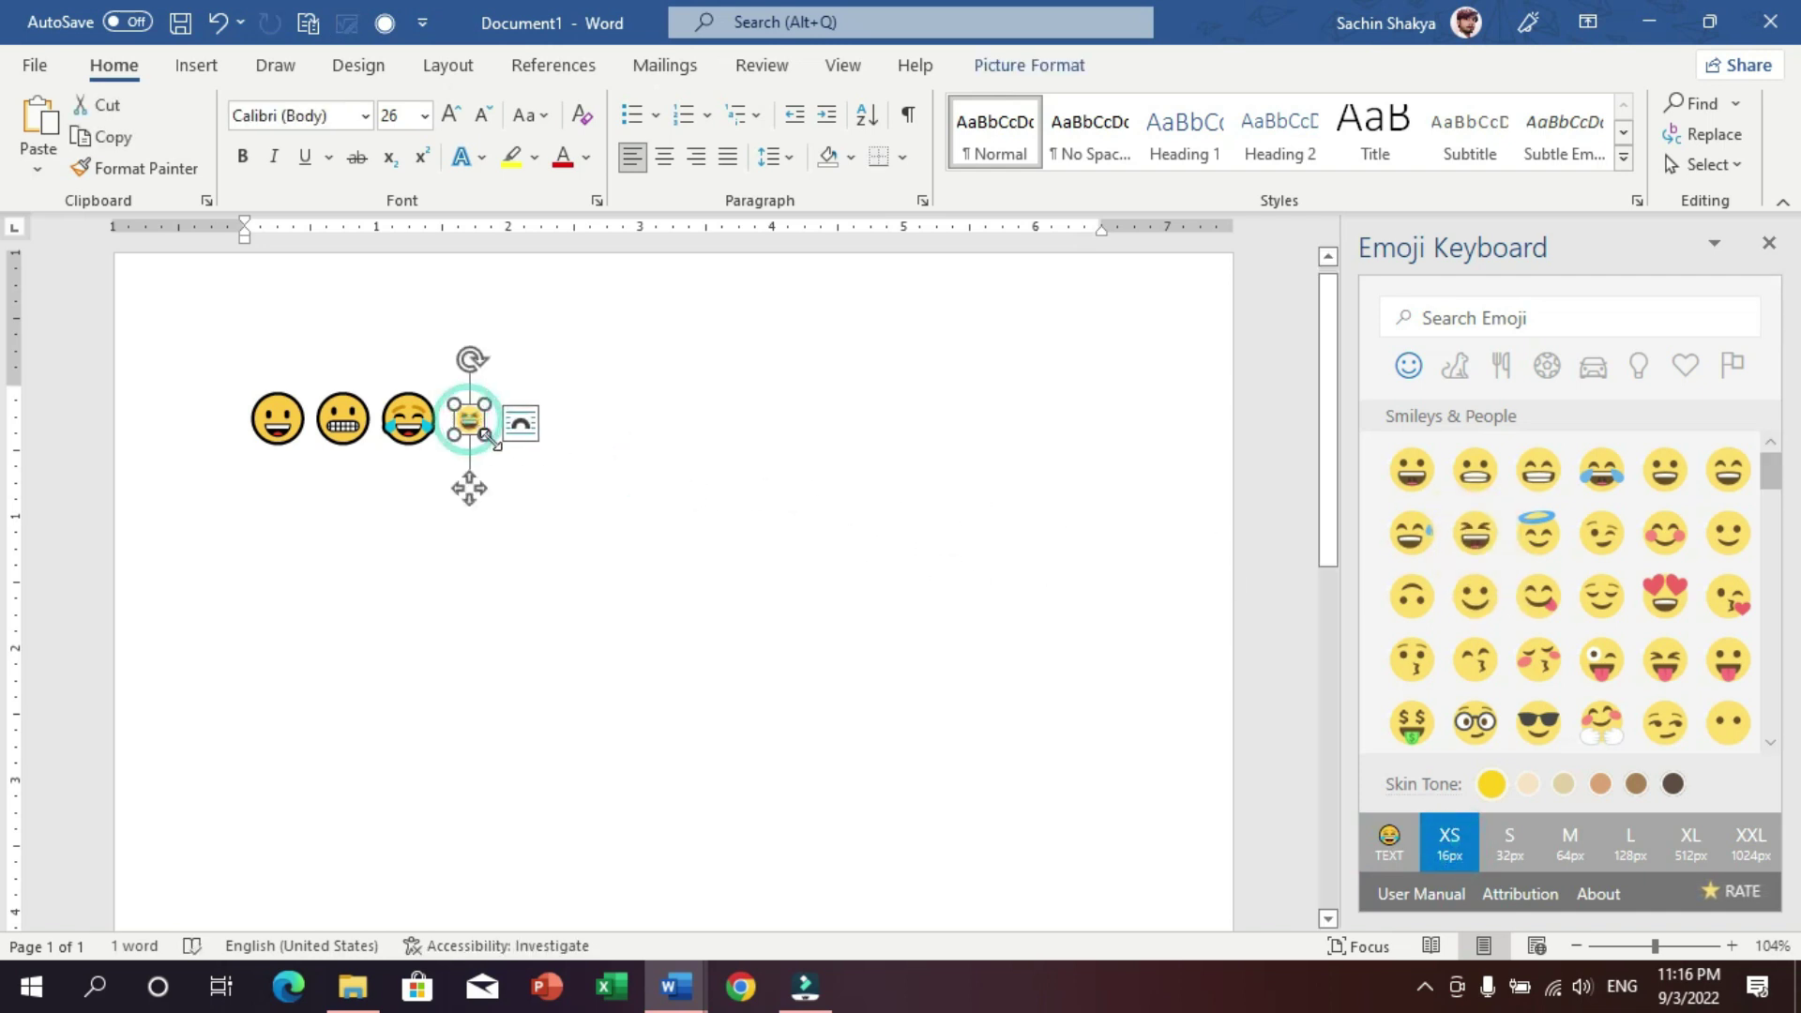
{"action": "left_click_drag", "start_coordinate": [487, 434], "coordinate": [655, 571]}
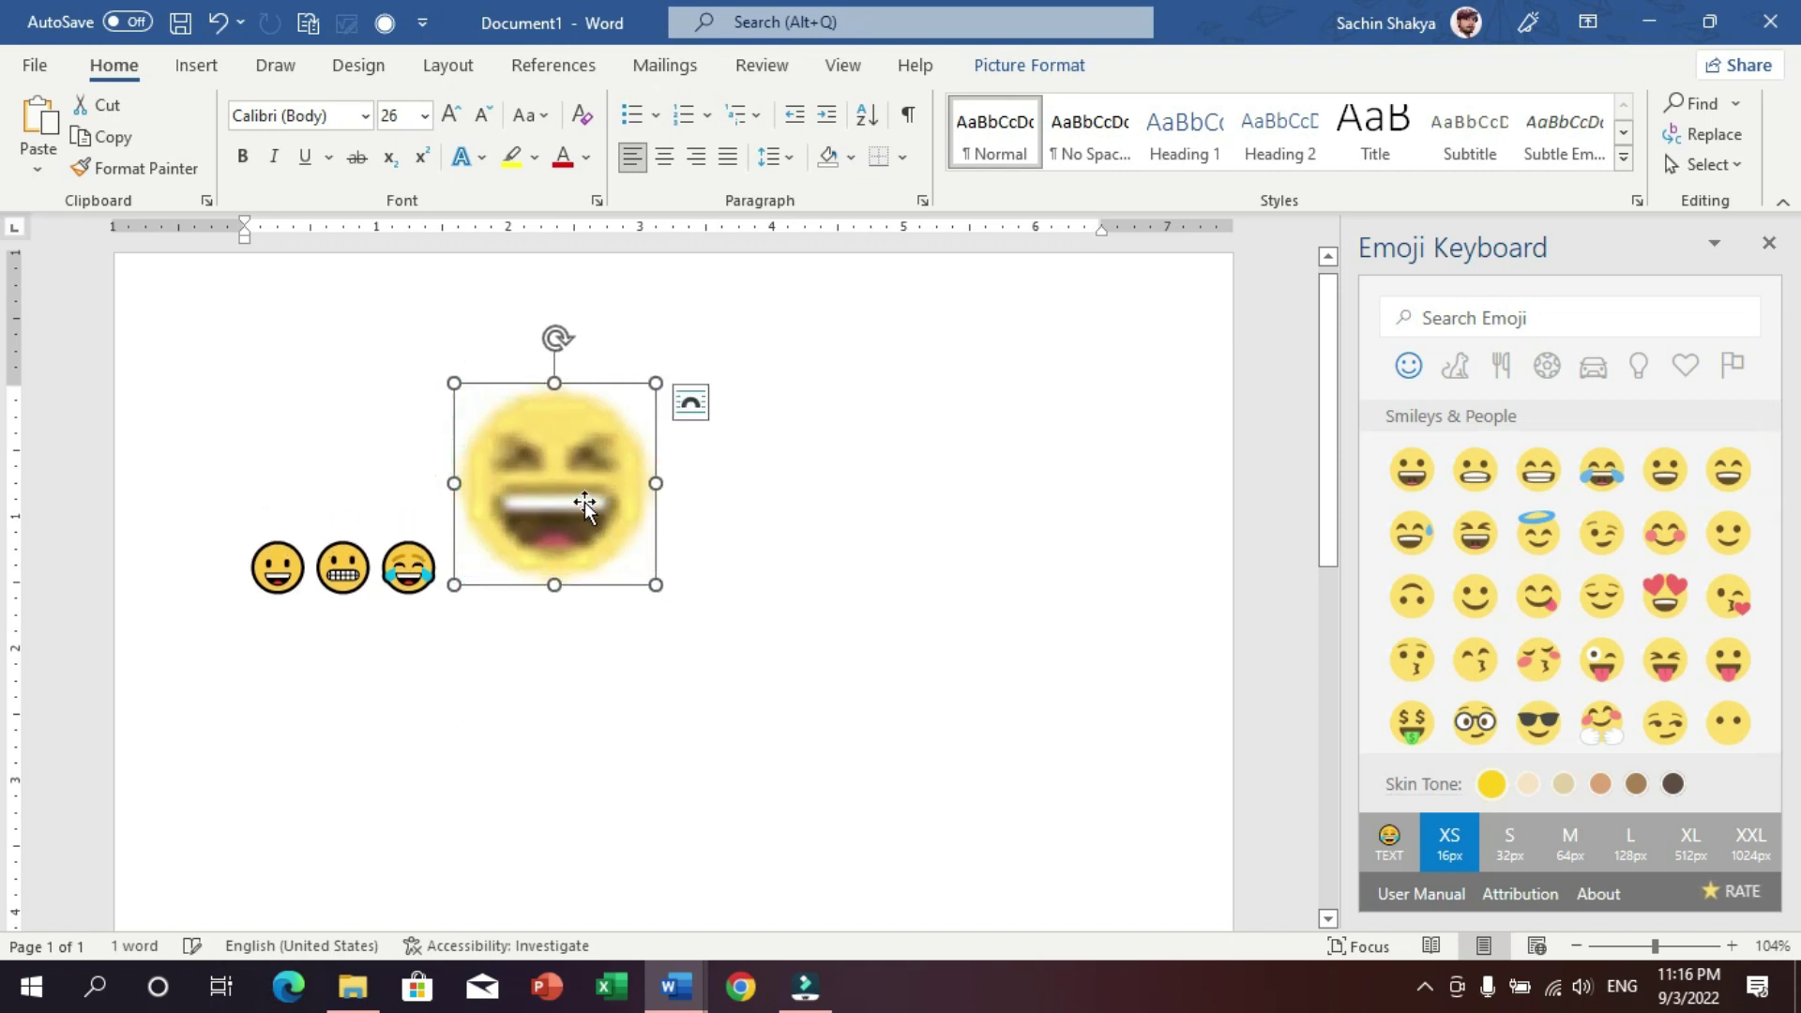
{"action": "key", "text": "Delete"}
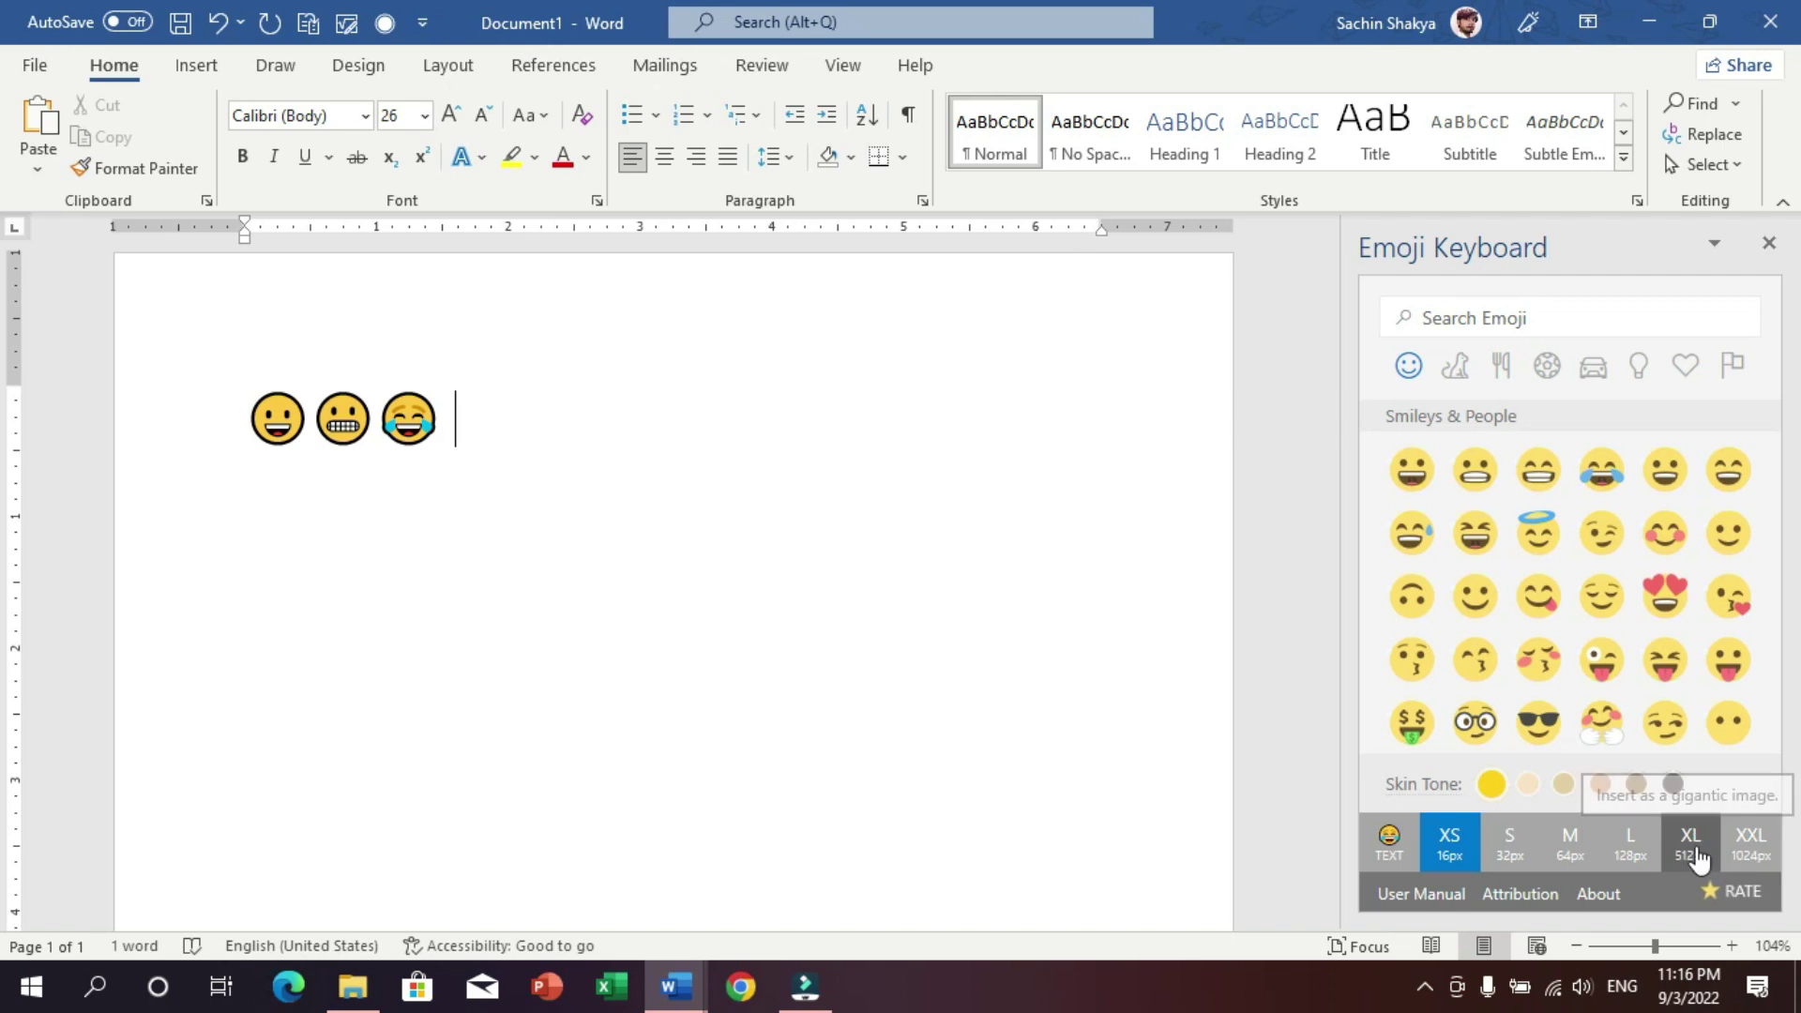
- Insert the XL grinning-face emoji picture and shrink it to about 1.43 inches
{"action": "left_click", "coordinate": [1691, 847]}
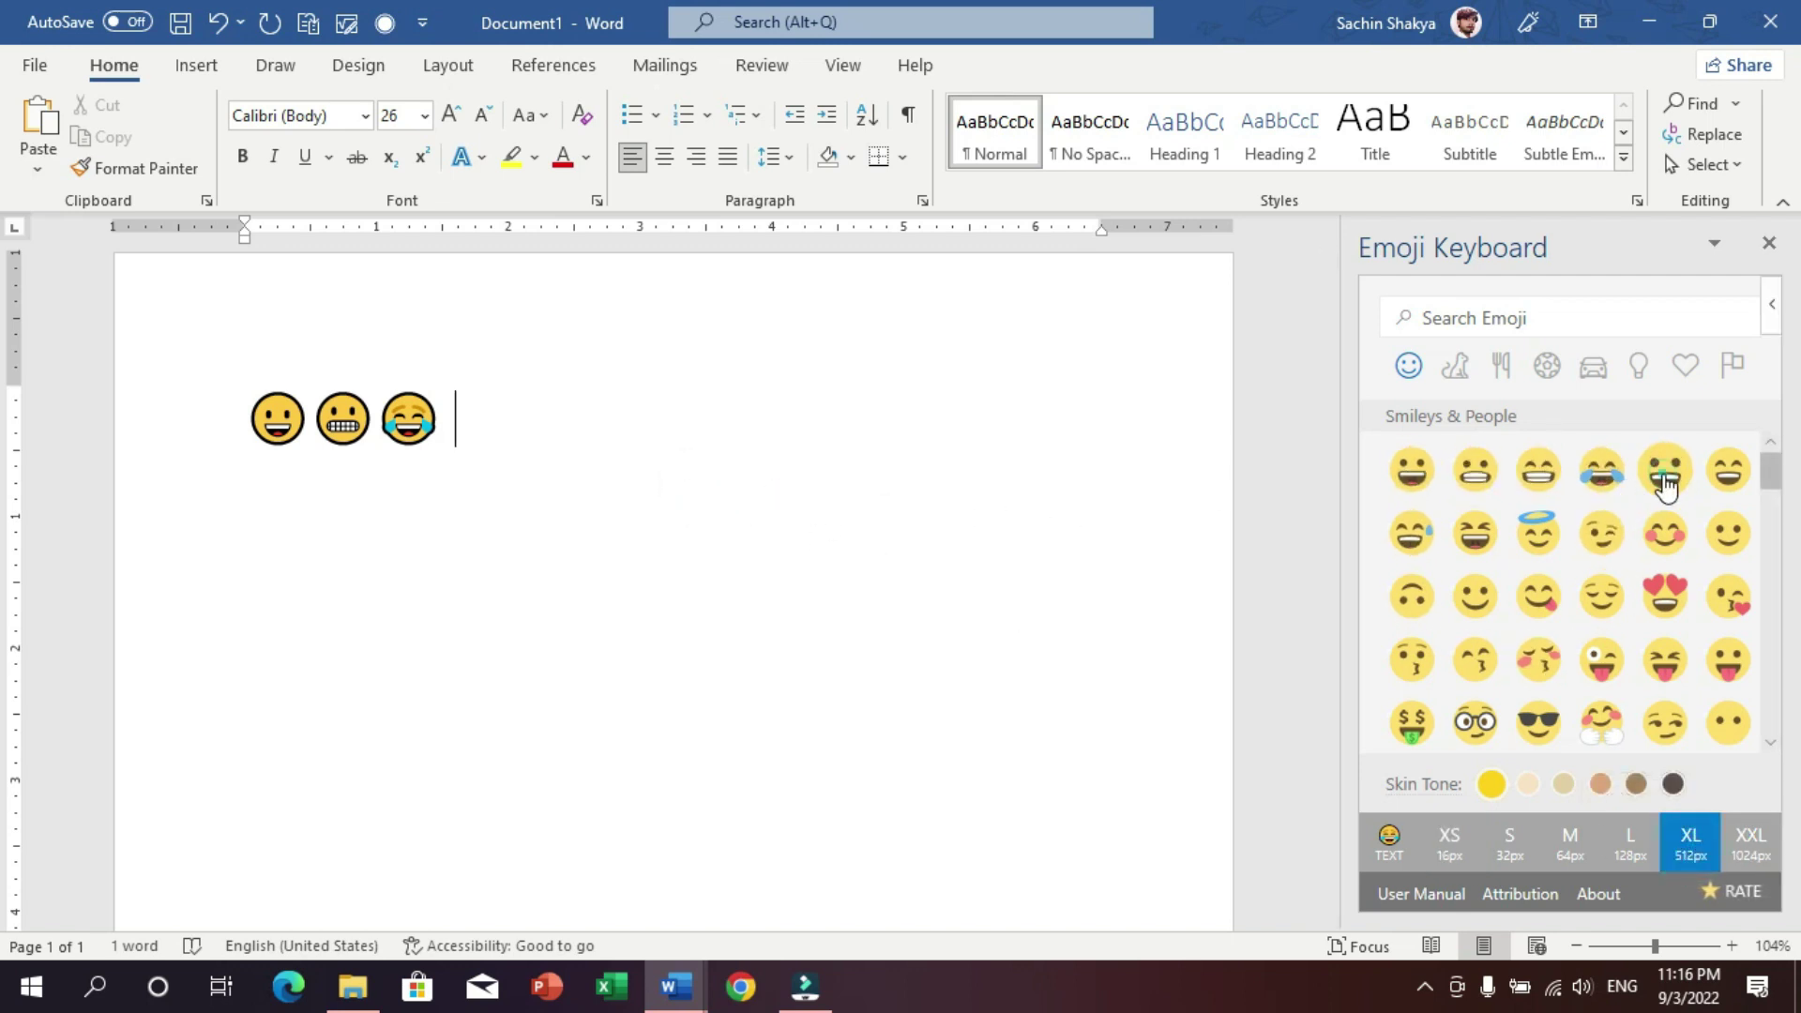
{"action": "left_click", "coordinate": [1666, 469]}
{"action": "left_click", "coordinate": [1019, 382]}
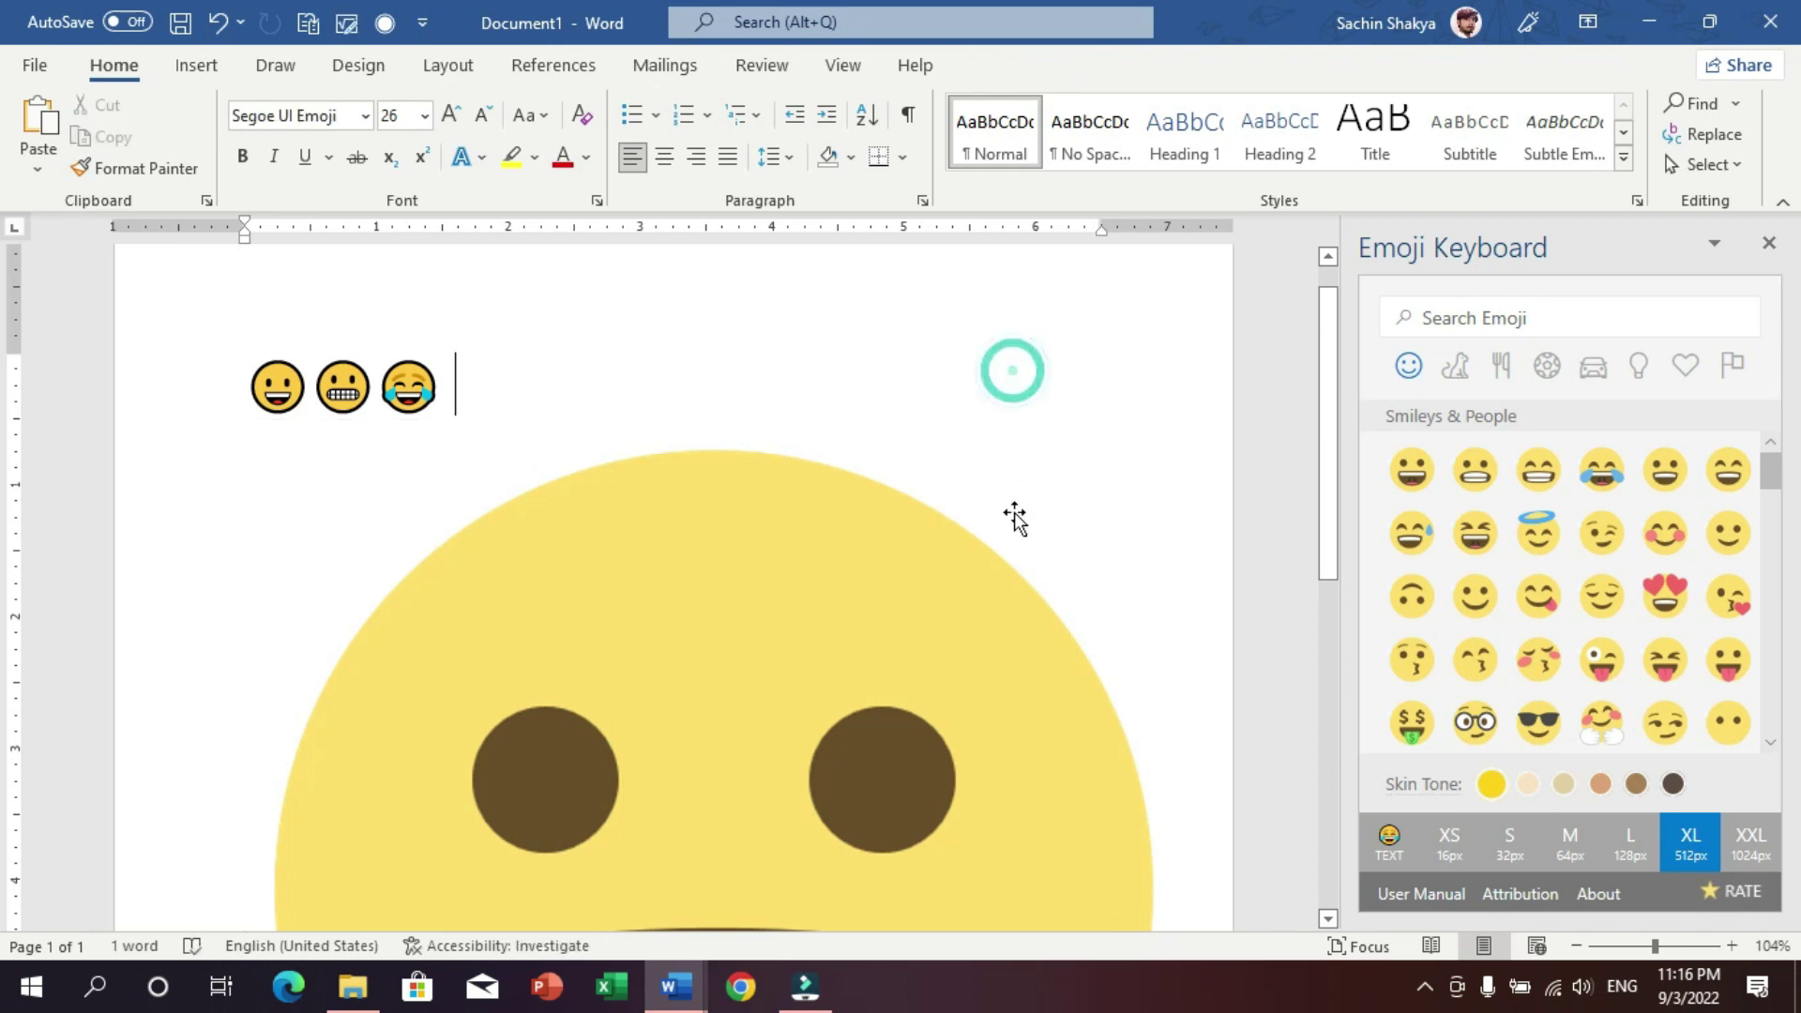
{"action": "left_click", "coordinate": [939, 579]}
{"action": "mouse_move", "coordinate": [1181, 414]}
{"action": "left_mouse_down"}
{"action": "mouse_move", "coordinate": [747, 659]}
{"action": "mouse_move", "coordinate": [595, 692]}
{"action": "left_mouse_up"}
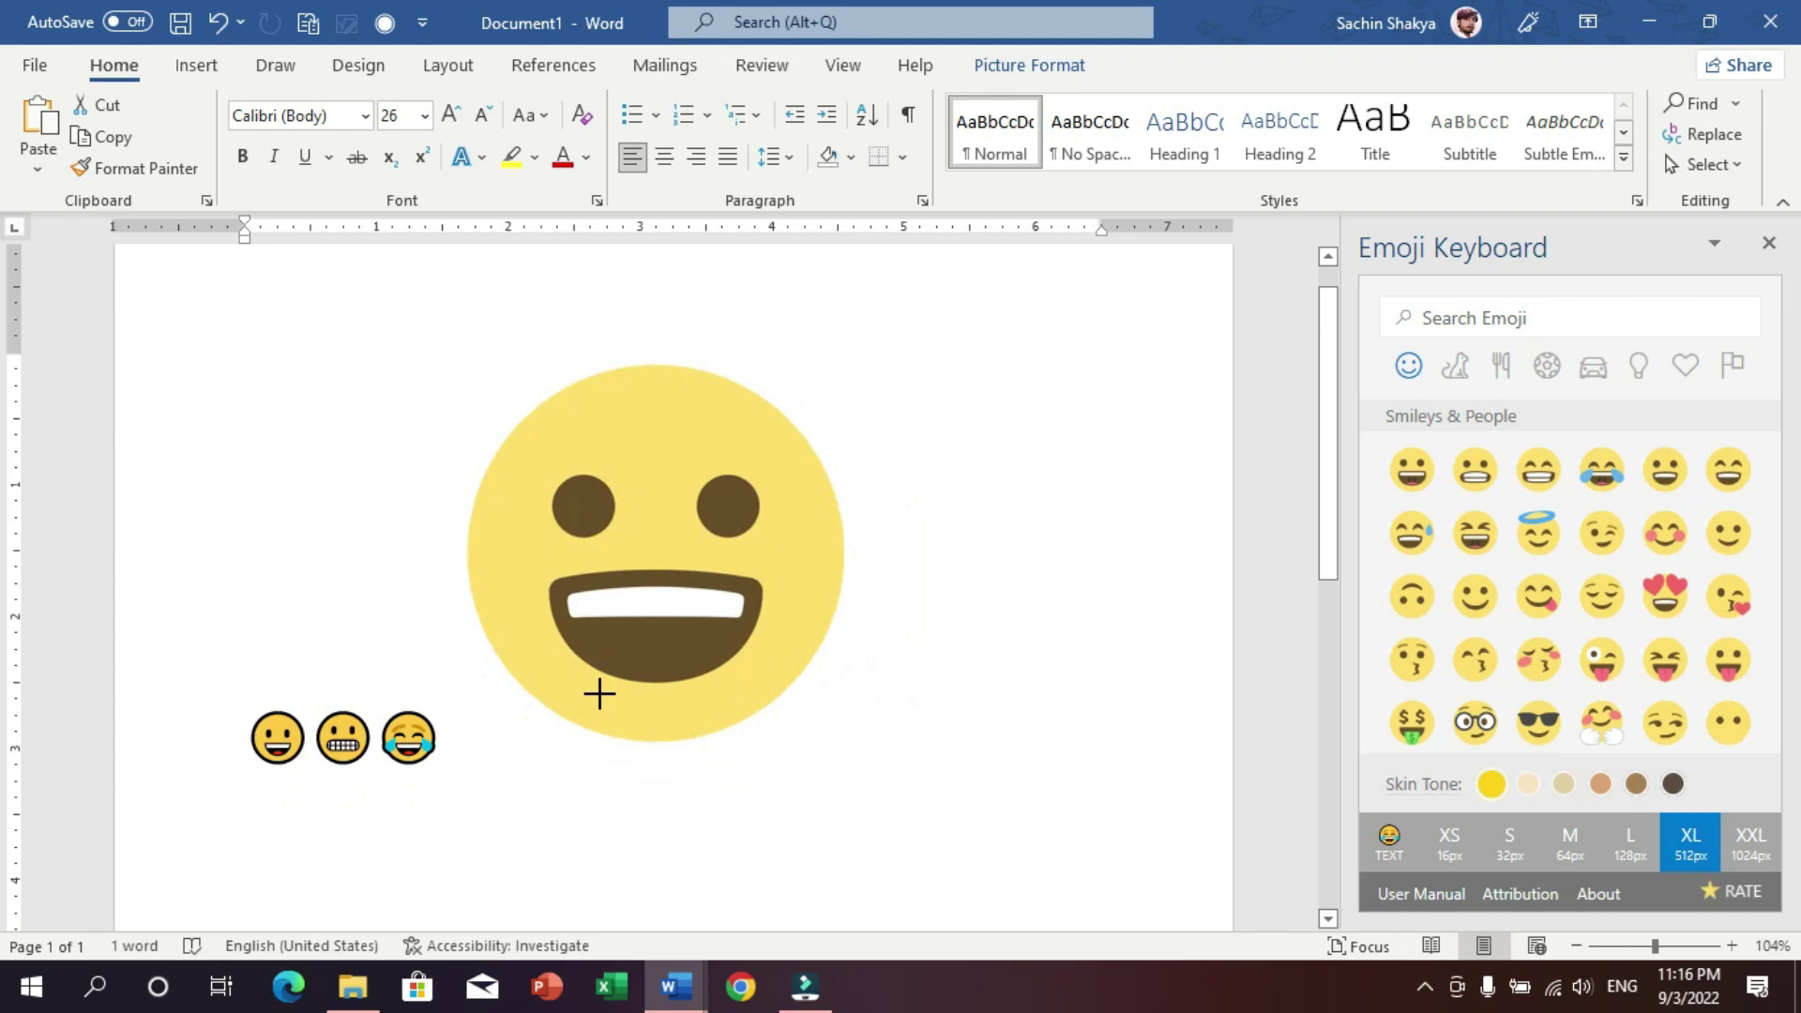
{"action": "left_click_drag", "start_coordinate": [840, 732], "coordinate": [644, 542]}
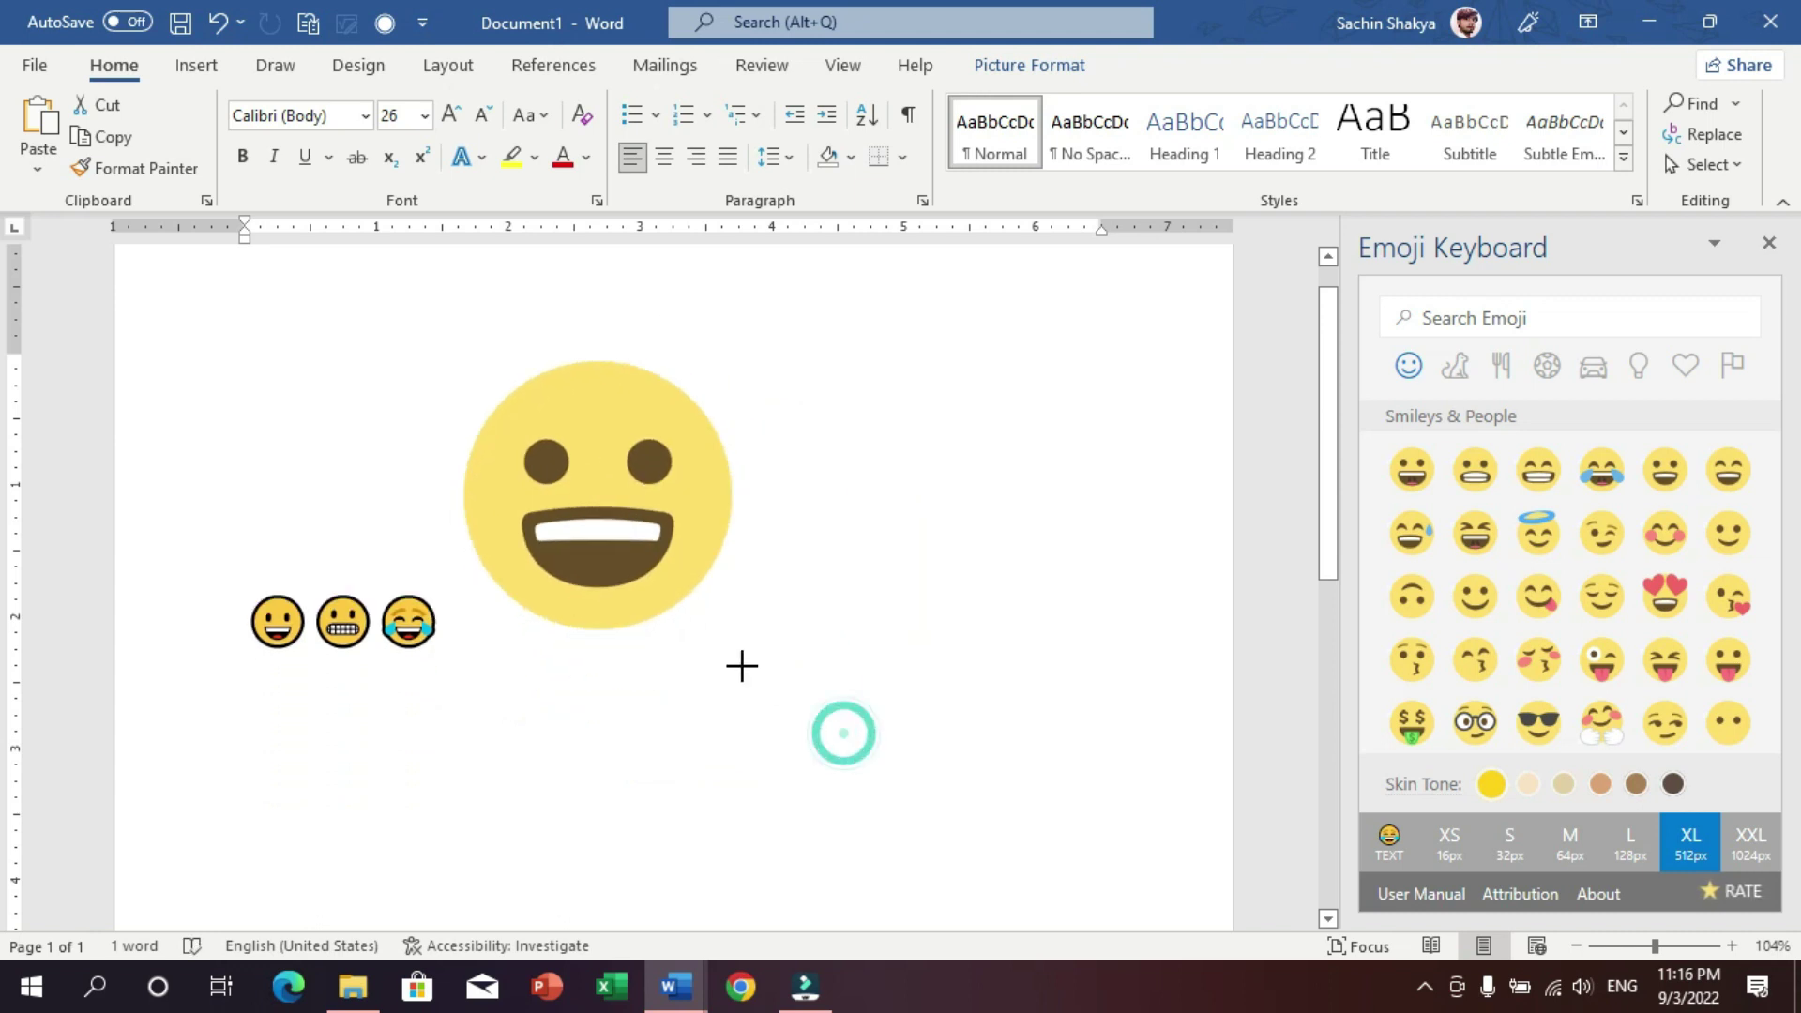
- Set the picture's wrapping to In Front of Text and move it below the three emojis
{"action": "double_click", "coordinate": [542, 436]}
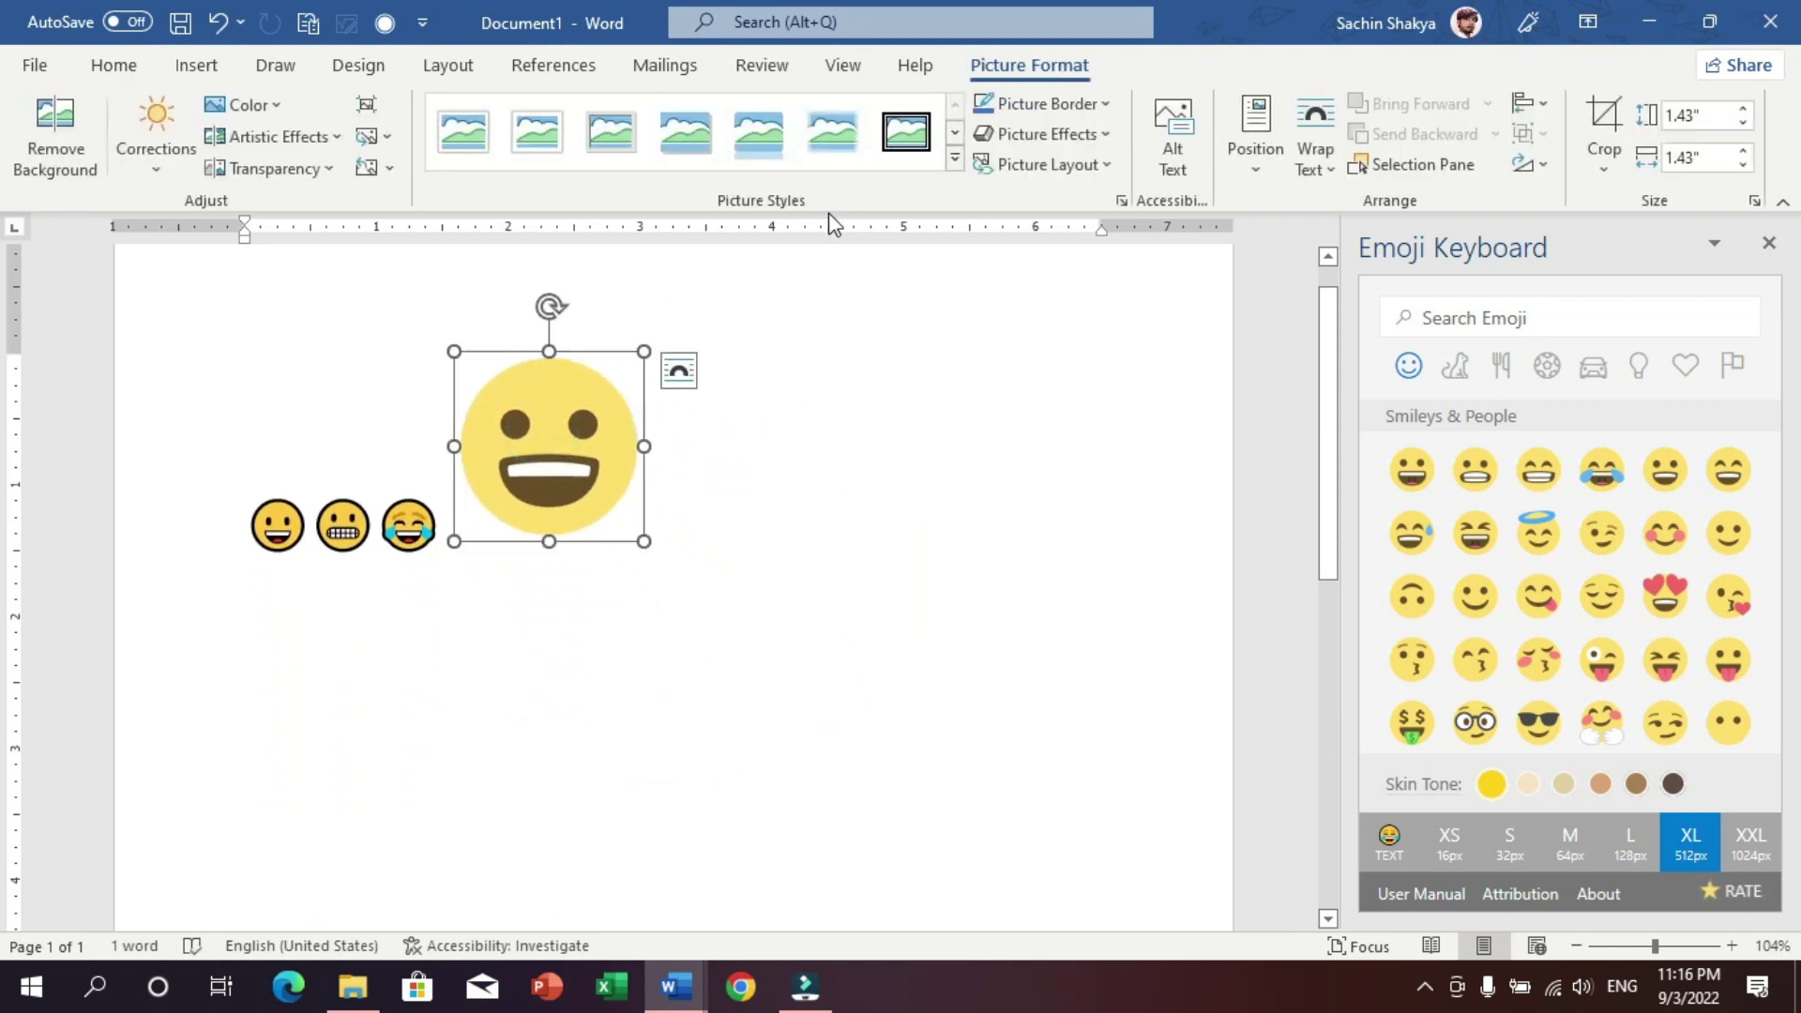
{"action": "left_click", "coordinate": [1323, 175]}
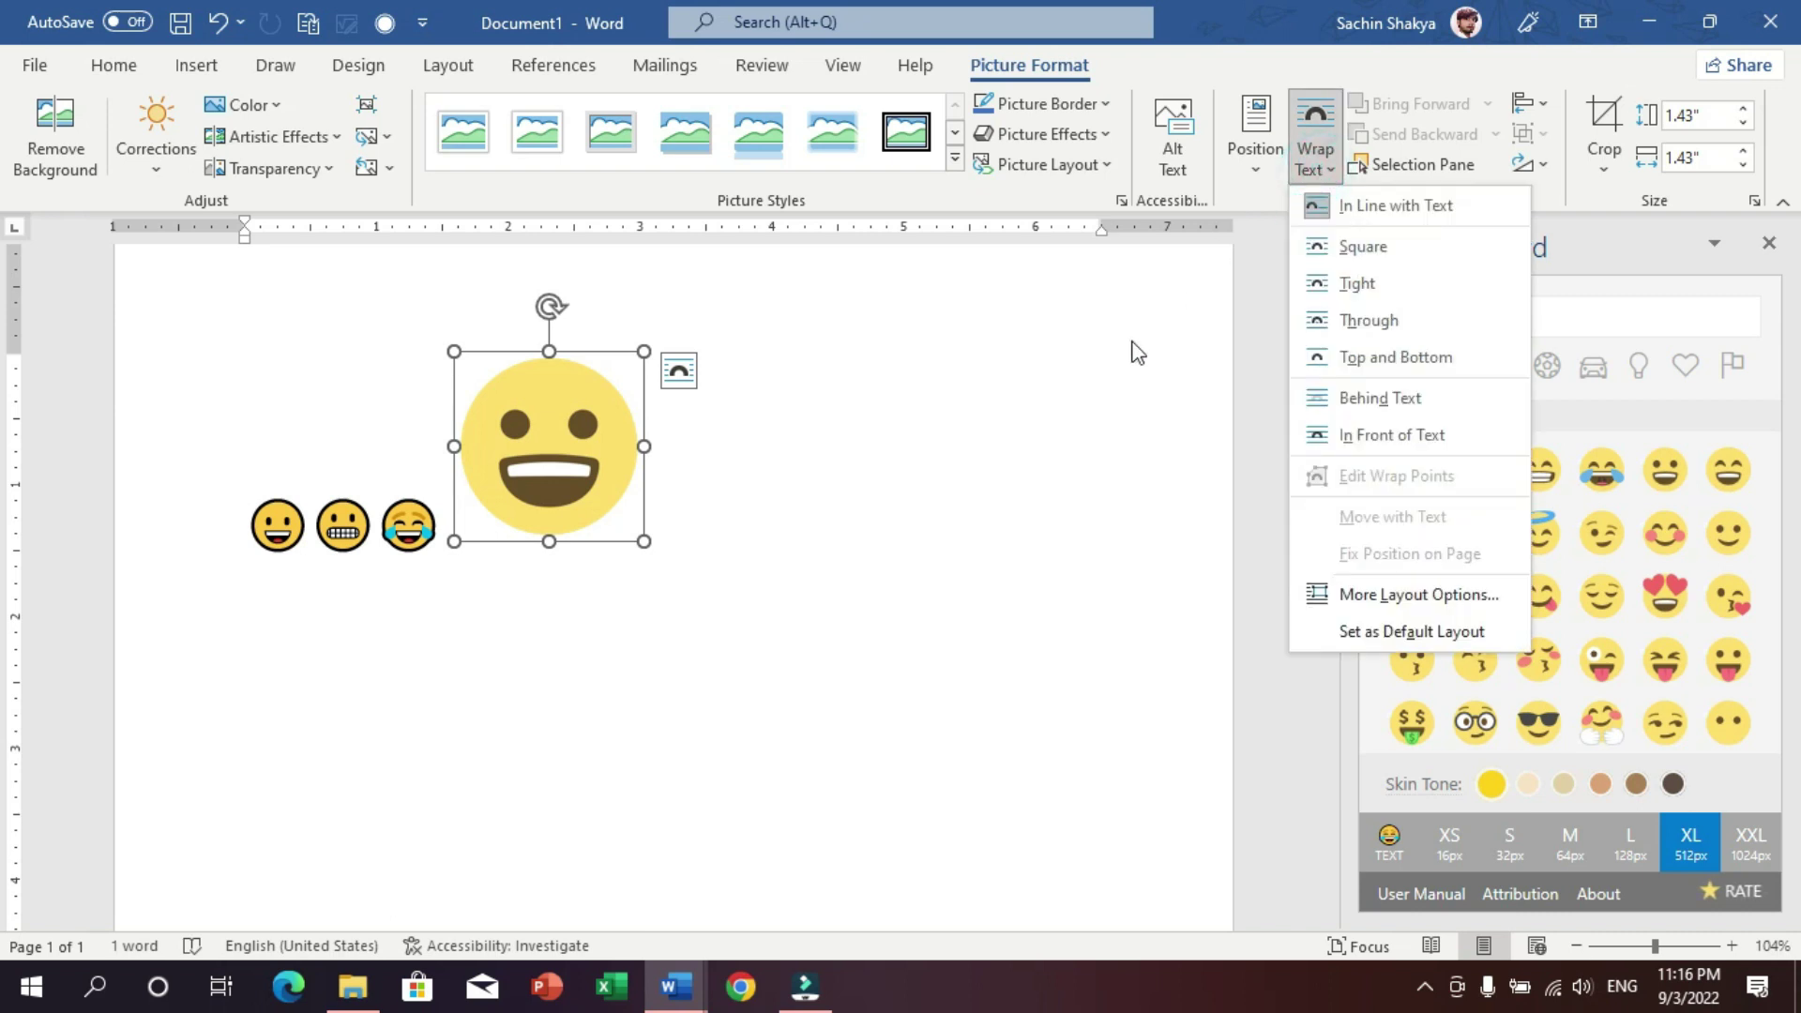
{"action": "left_click", "coordinate": [1339, 436]}
{"action": "mouse_move", "coordinate": [619, 477]}
{"action": "left_mouse_down"}
{"action": "mouse_move", "coordinate": [941, 495]}
{"action": "mouse_move", "coordinate": [326, 603]}
{"action": "left_mouse_up"}
{"action": "left_click", "coordinate": [683, 446]}
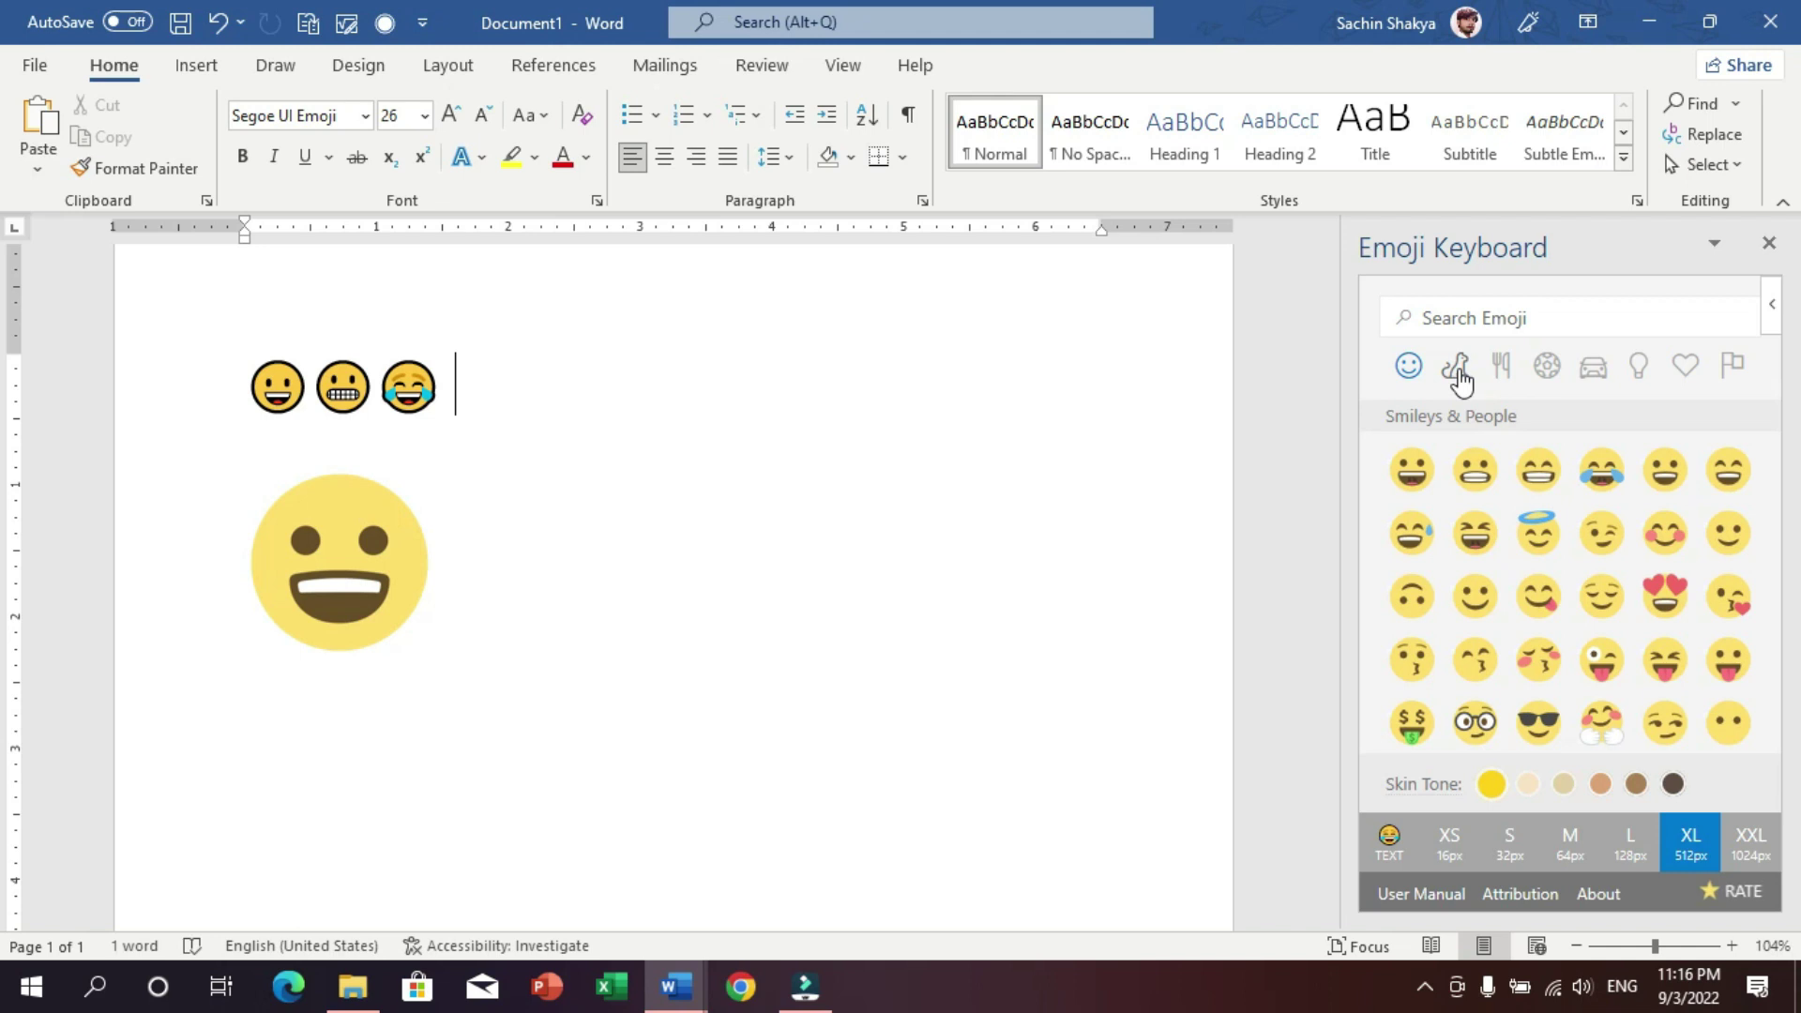
- Browse the Animals & Nature, Food & Drink and Activity emoji categories
{"action": "left_click", "coordinate": [1457, 371]}
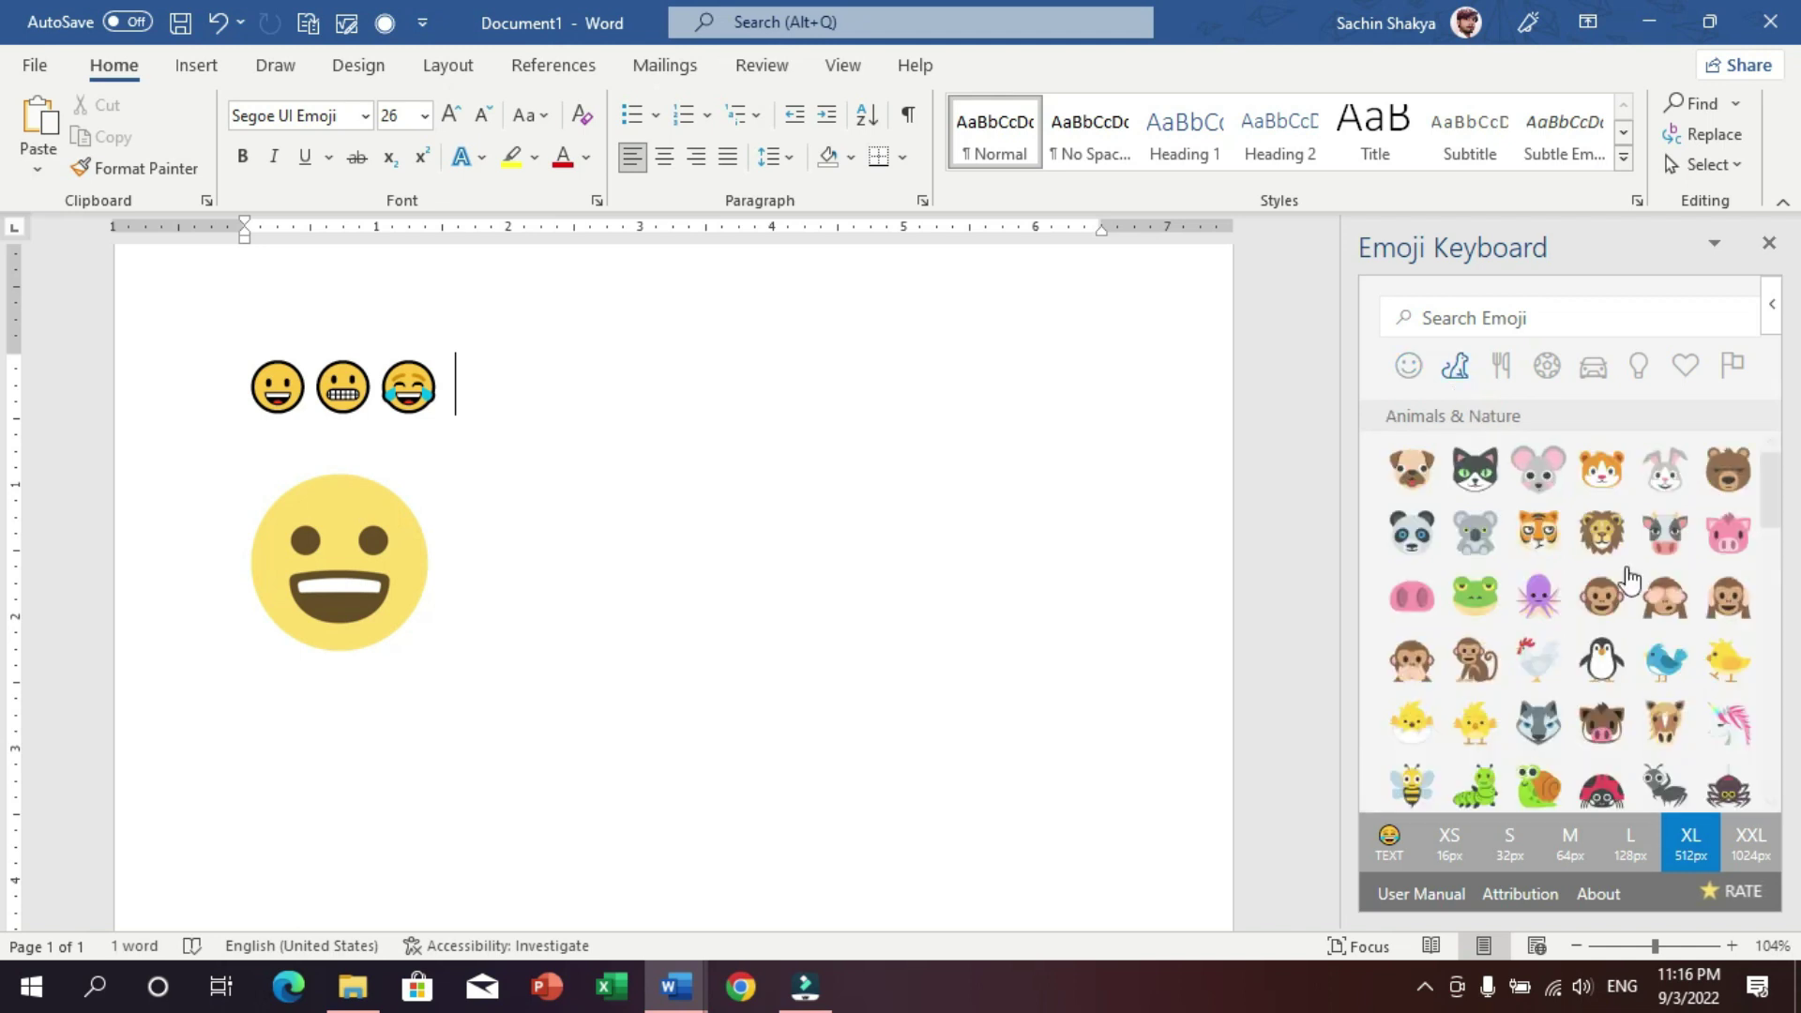
{"action": "scroll", "coordinate": [1592, 735], "scroll_direction": "down", "scroll_amount": 3}
{"action": "scroll", "coordinate": [1605, 624], "scroll_direction": "down", "scroll_amount": 5}
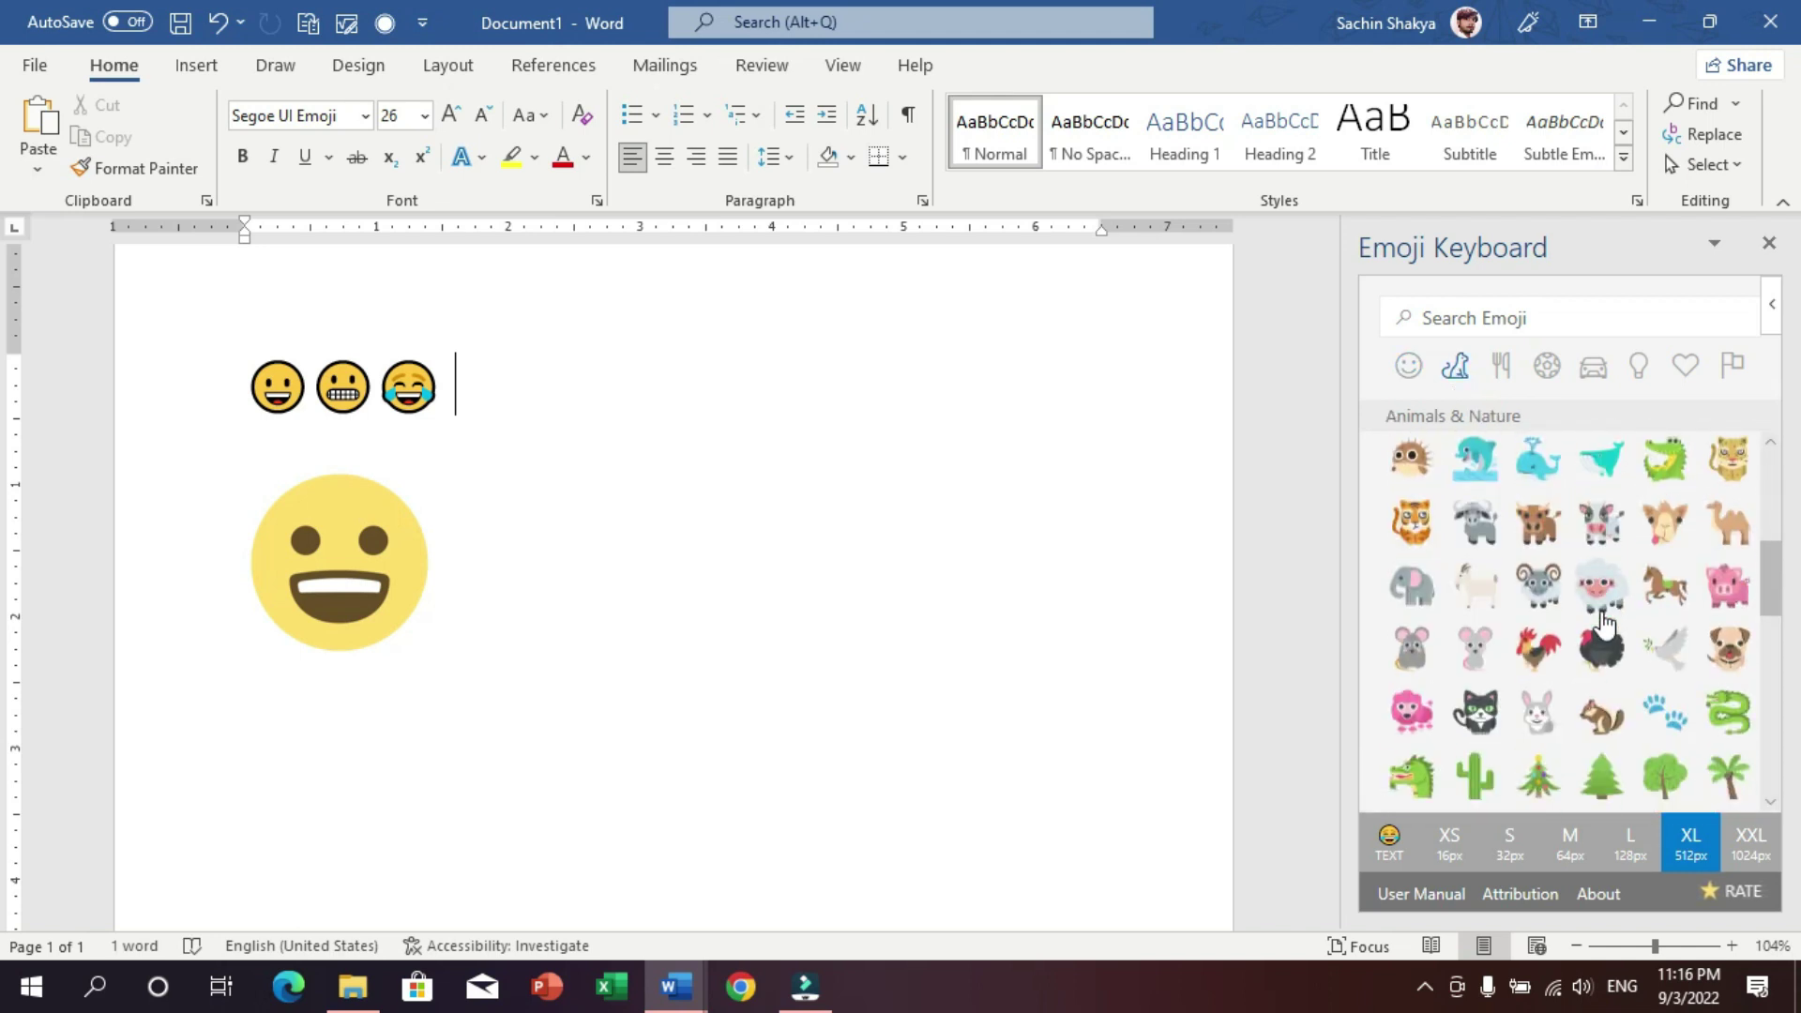
{"action": "scroll", "coordinate": [1604, 622], "scroll_direction": "down", "scroll_amount": 2}
{"action": "scroll", "coordinate": [1604, 622], "scroll_direction": "up", "scroll_amount": 3}
{"action": "scroll", "coordinate": [1603, 622], "scroll_direction": "up", "scroll_amount": 5}
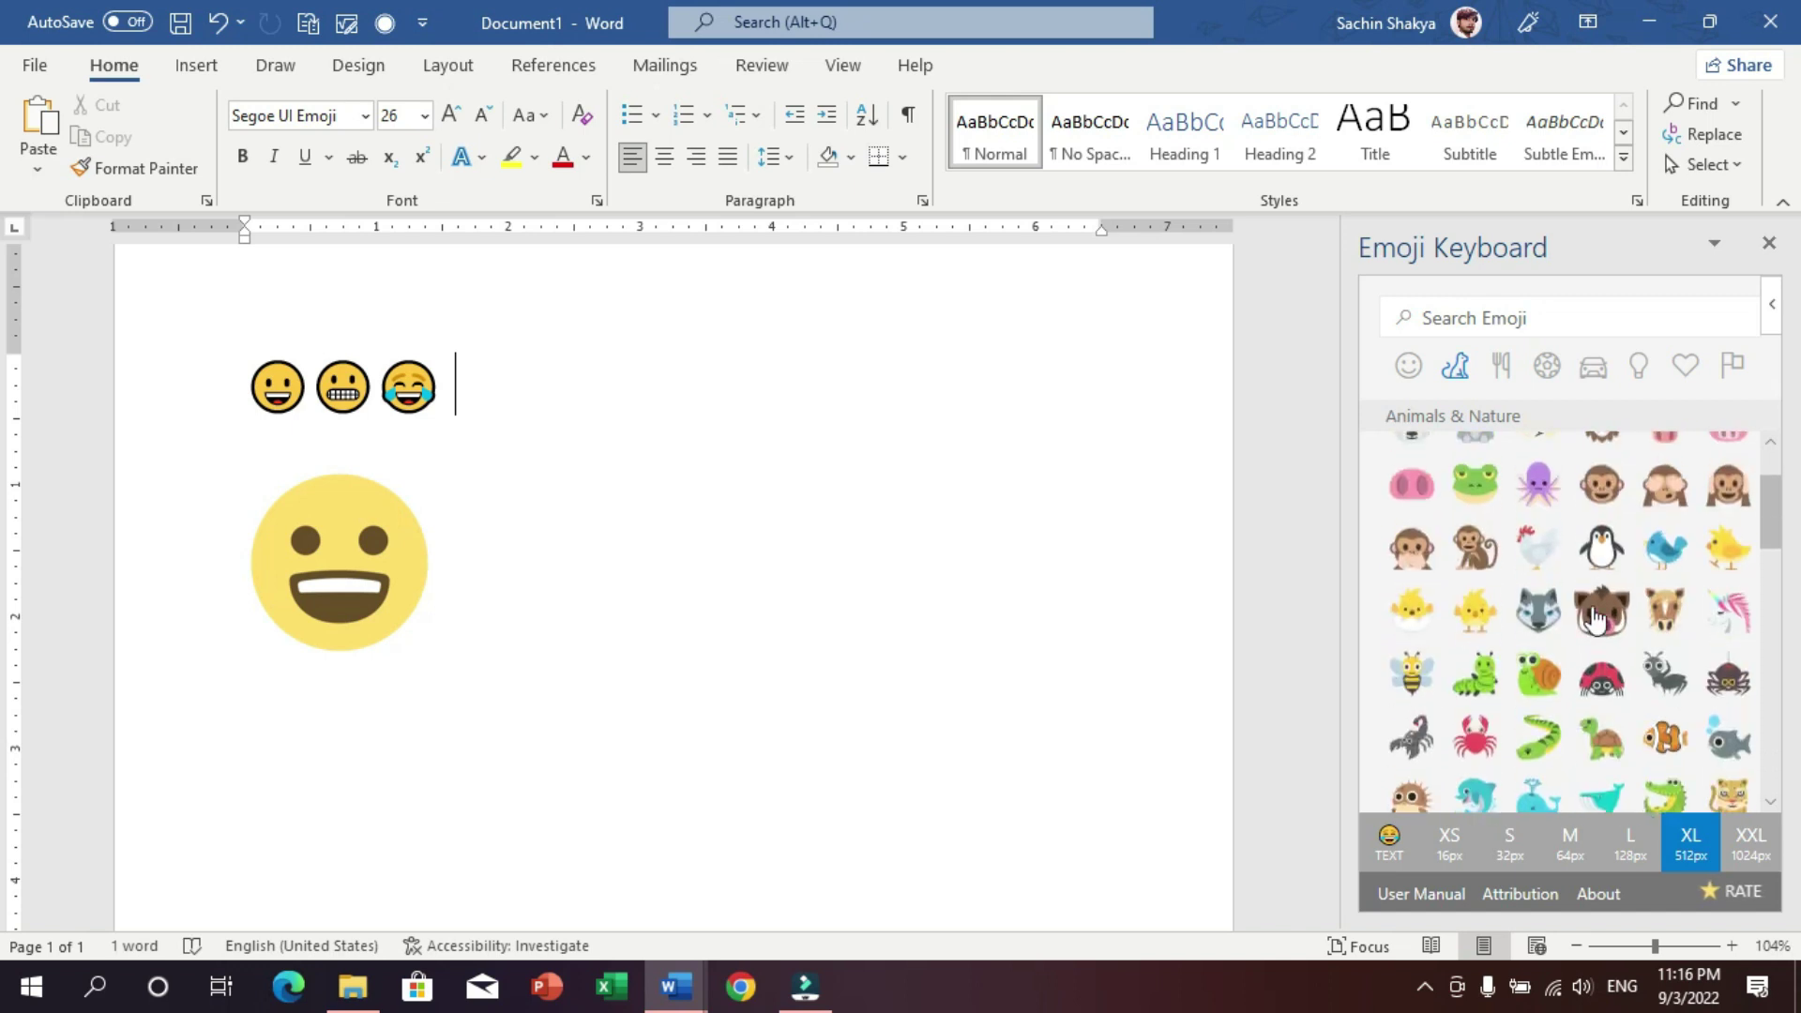
{"action": "scroll", "coordinate": [1585, 563], "scroll_direction": "up", "scroll_amount": 3}
{"action": "left_click", "coordinate": [1517, 387]}
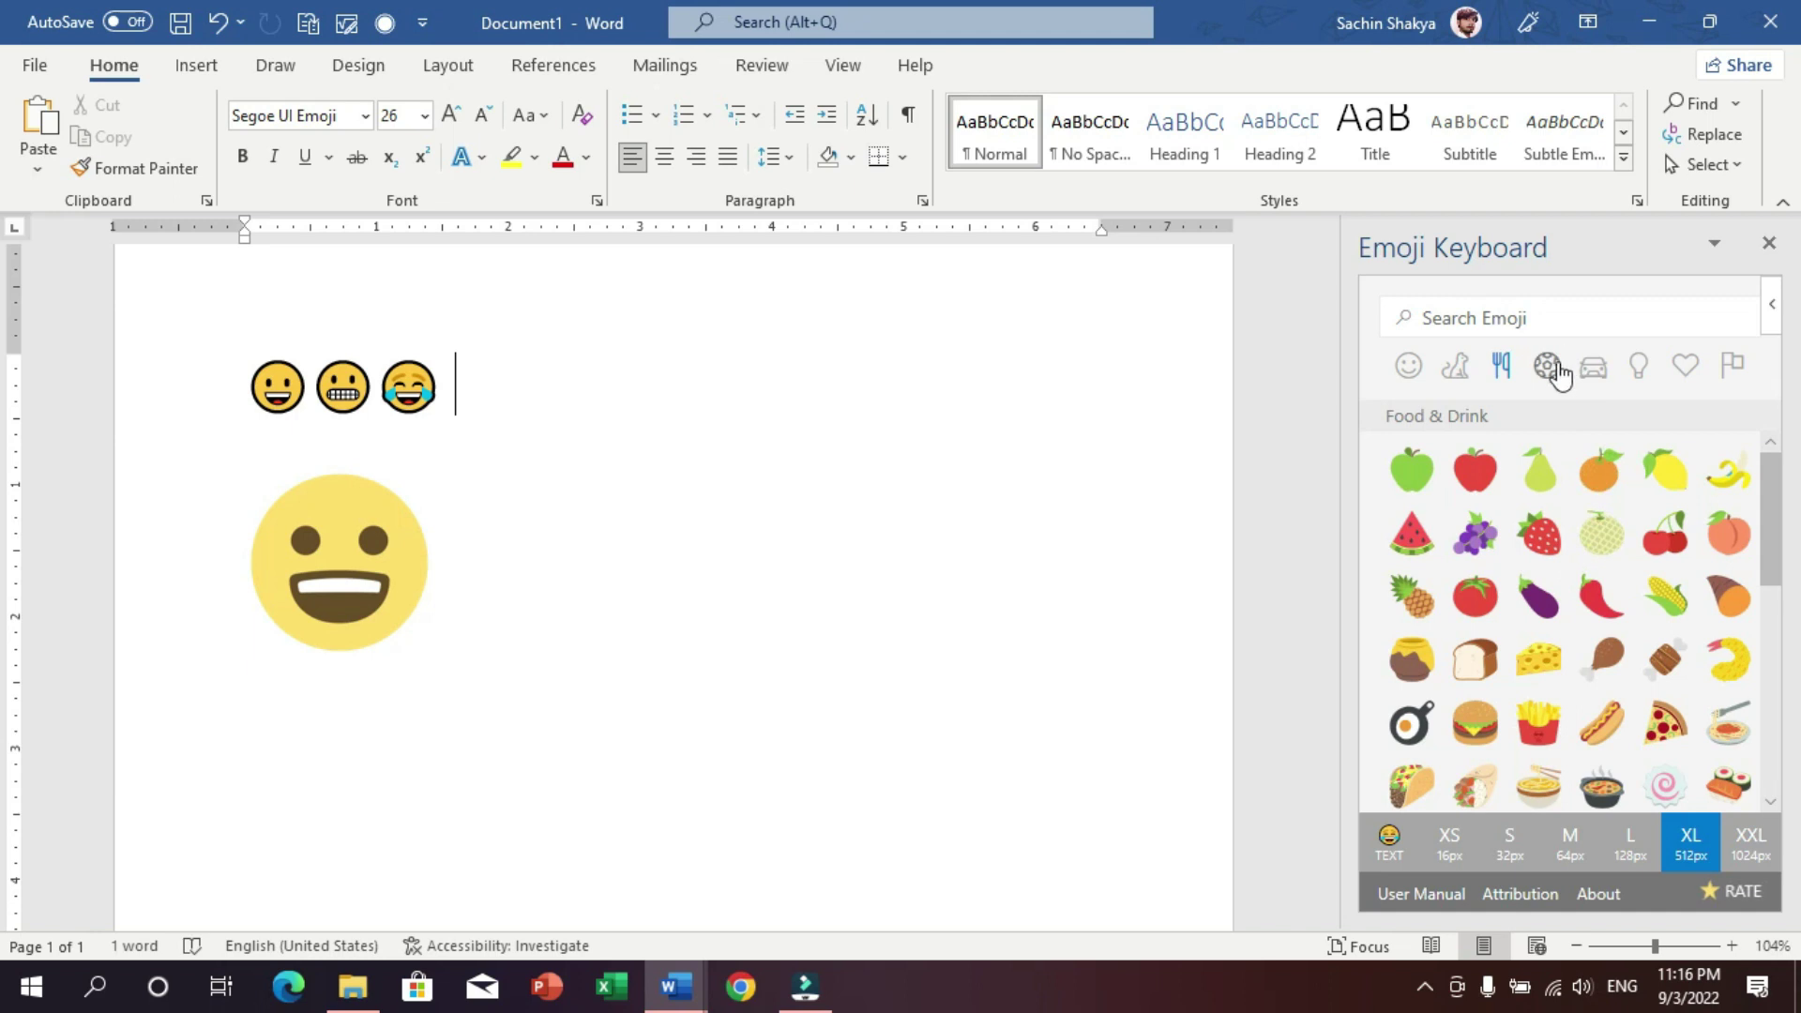
{"action": "left_click", "coordinate": [1556, 371]}
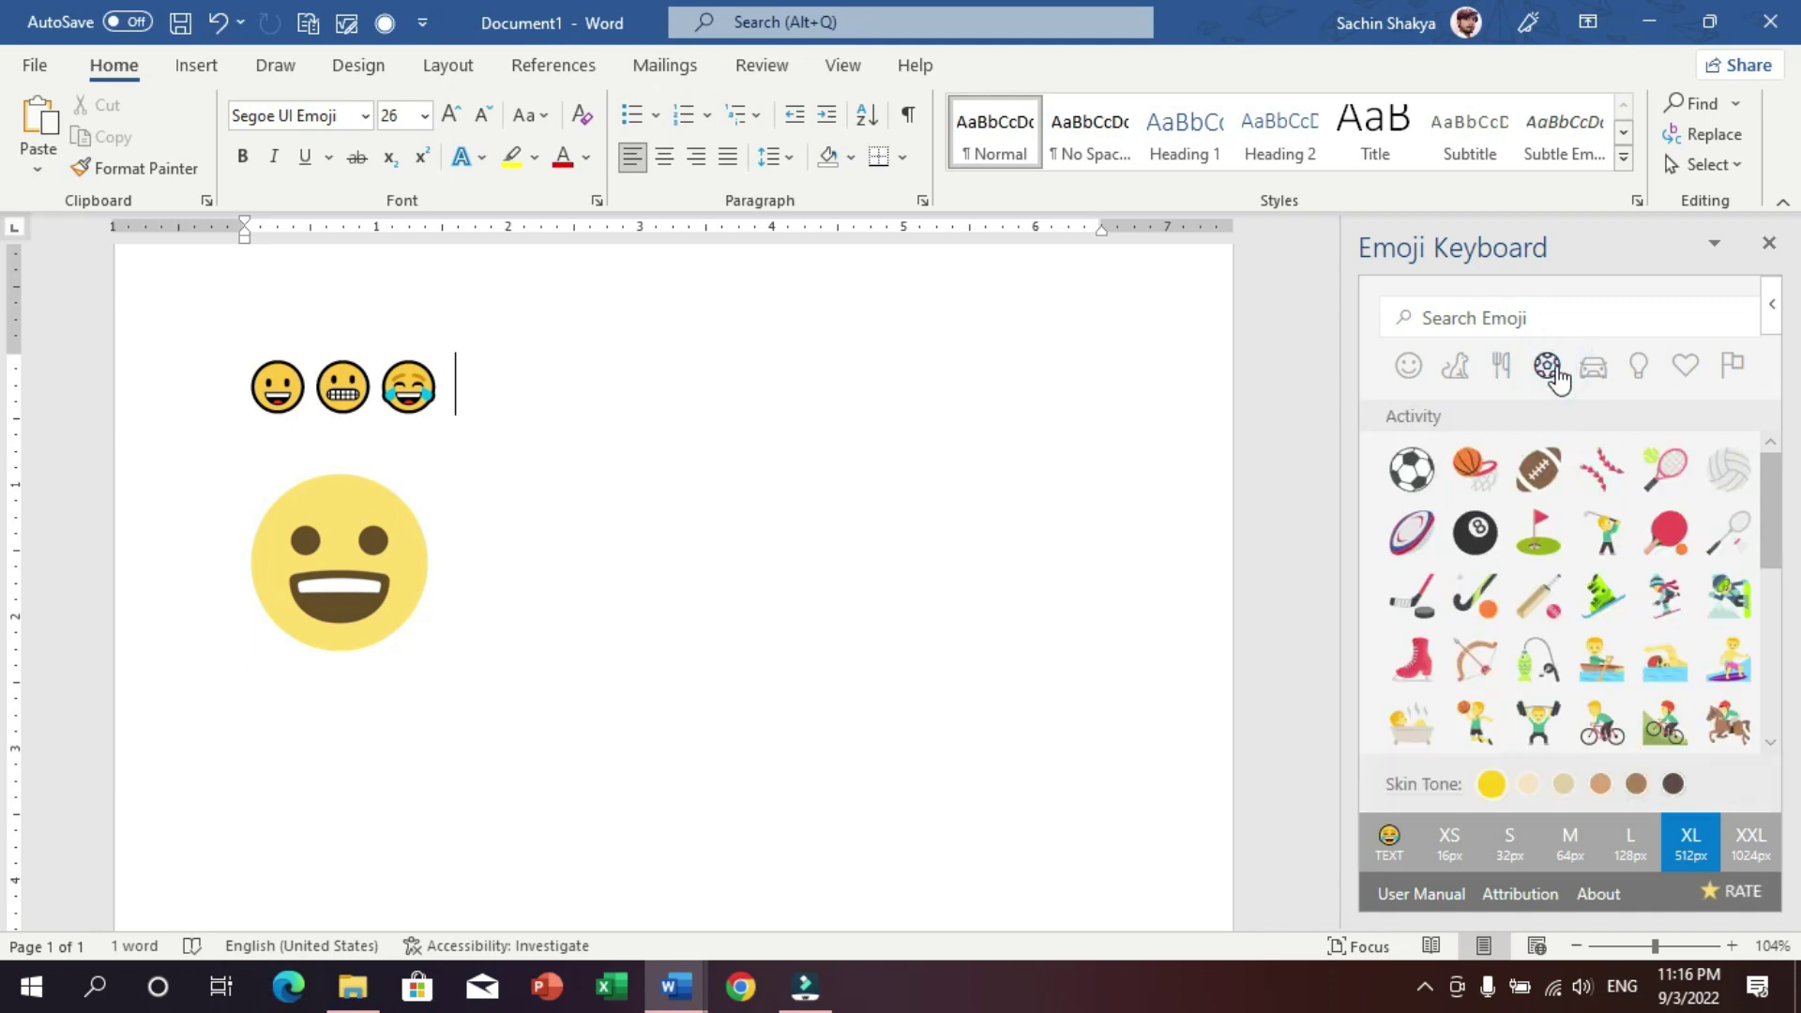
{"action": "scroll", "coordinate": [1544, 577], "scroll_direction": "down", "scroll_amount": 2}
{"action": "scroll", "coordinate": [1543, 577], "scroll_direction": "down", "scroll_amount": 3}
{"action": "scroll", "coordinate": [1543, 577], "scroll_direction": "down", "scroll_amount": 1}
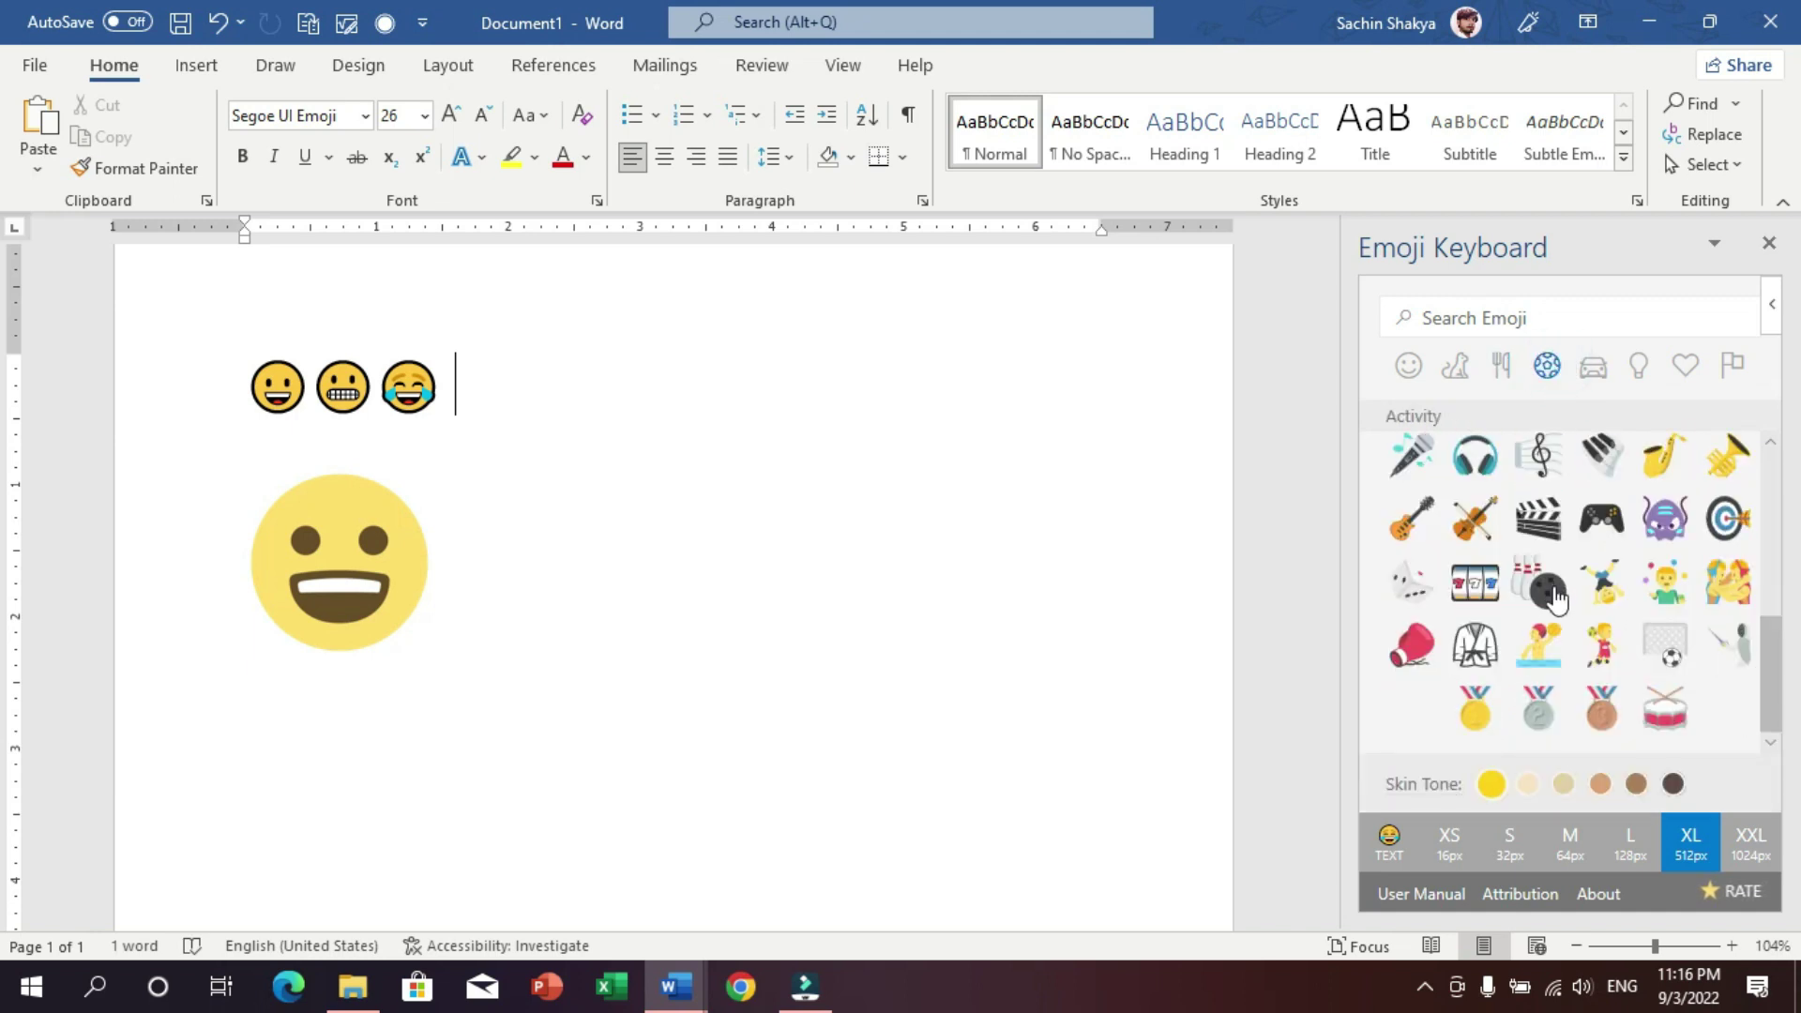
{"action": "scroll", "coordinate": [1558, 572], "scroll_direction": "up", "scroll_amount": 5}
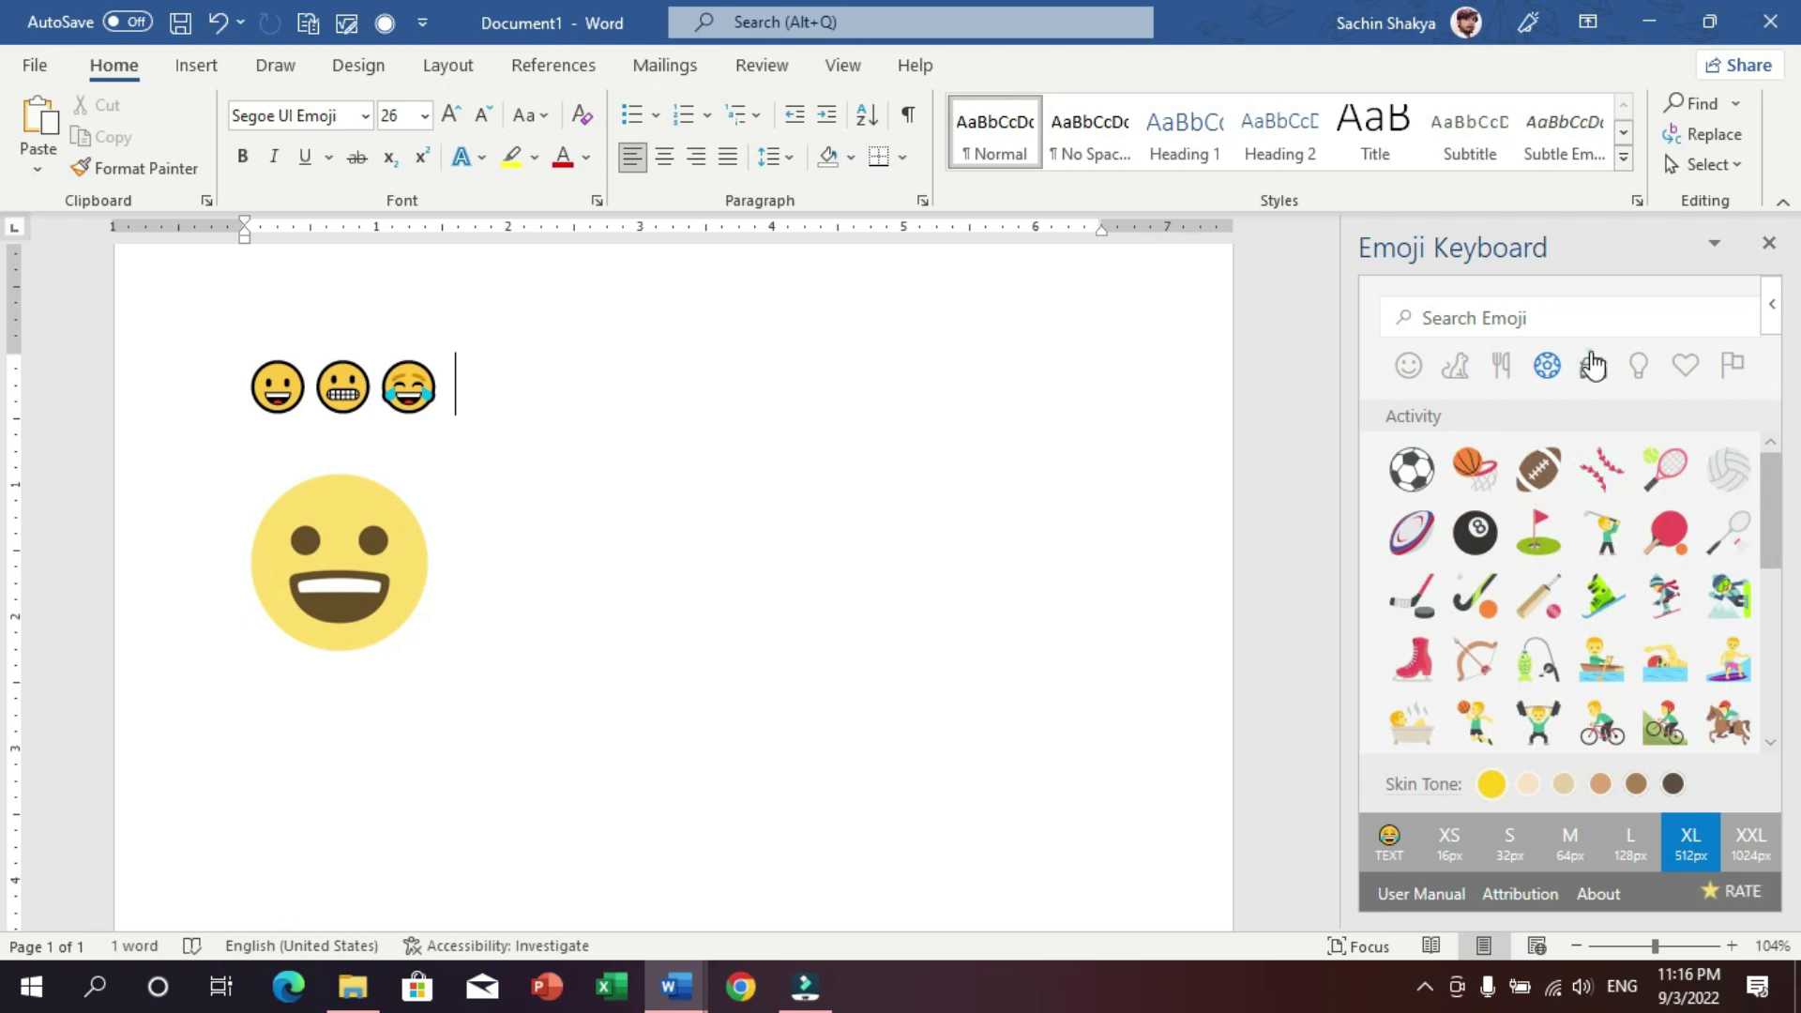
- Insert the Airplane Departure emoji from the Travel & Places category
{"action": "left_click", "coordinate": [1595, 373]}
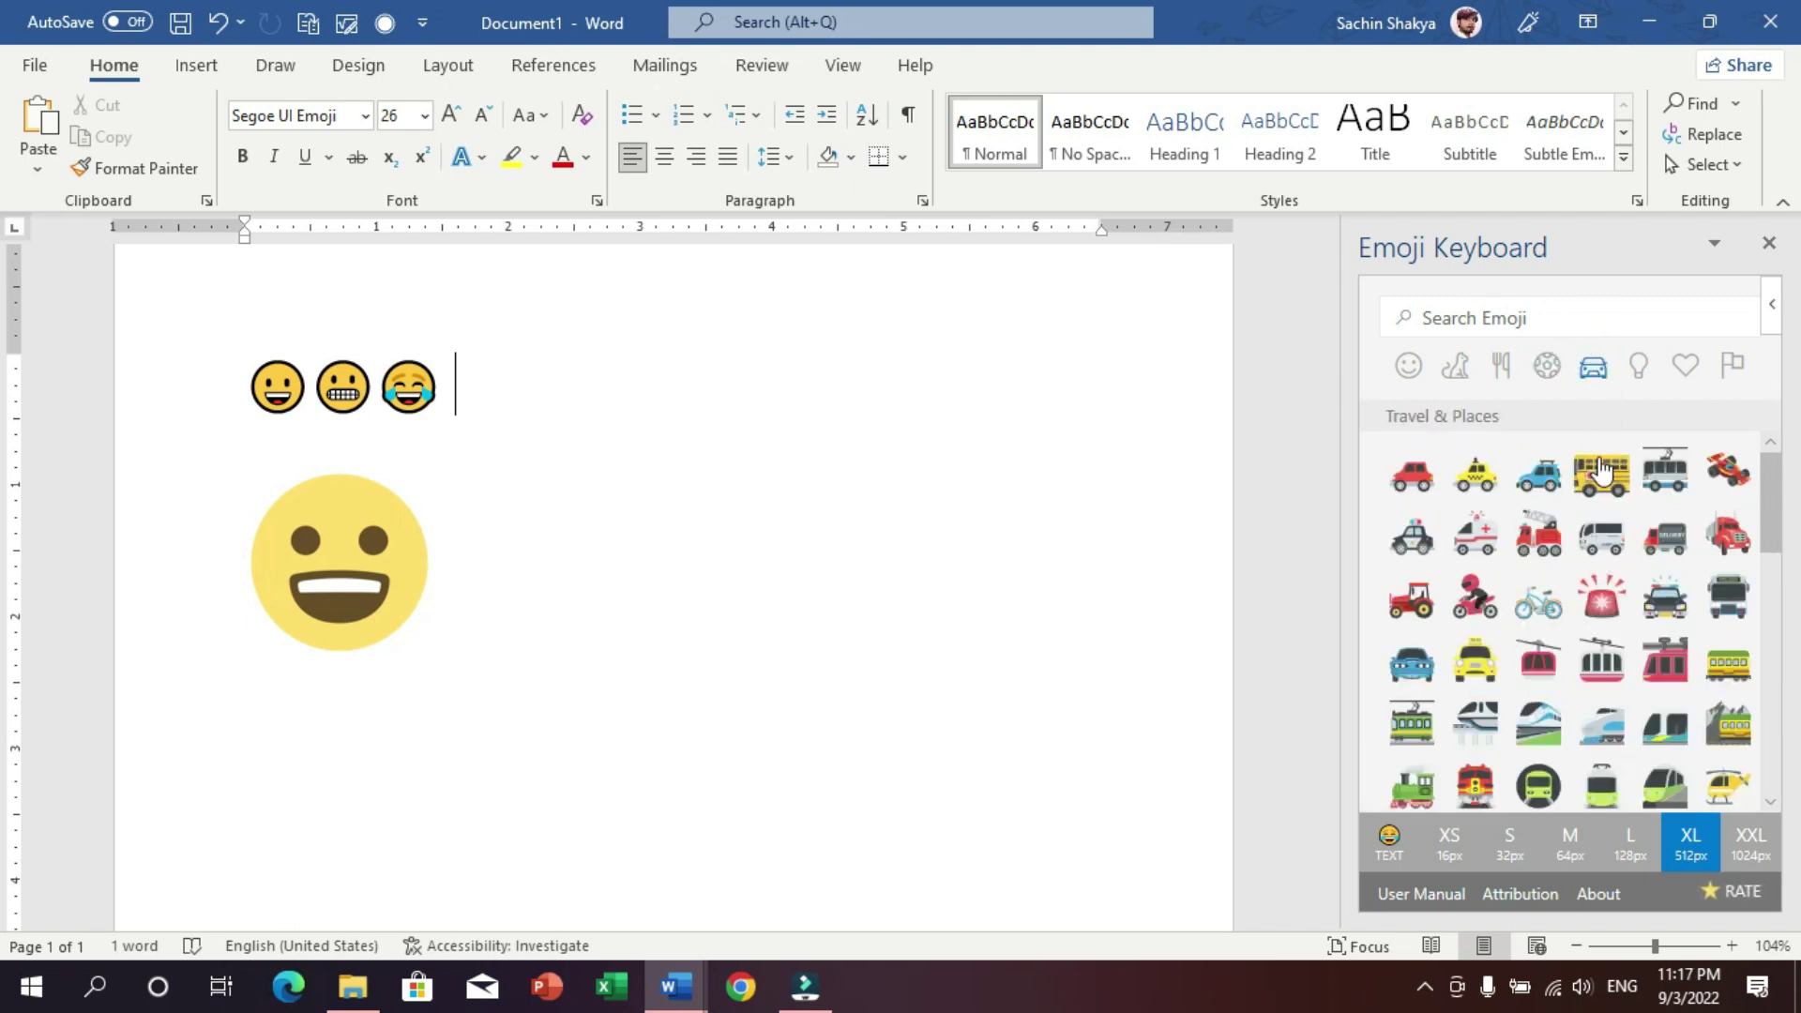
{"action": "scroll", "coordinate": [1595, 630], "scroll_direction": "down", "scroll_amount": 3}
{"action": "scroll", "coordinate": [1595, 630], "scroll_direction": "down", "scroll_amount": 1}
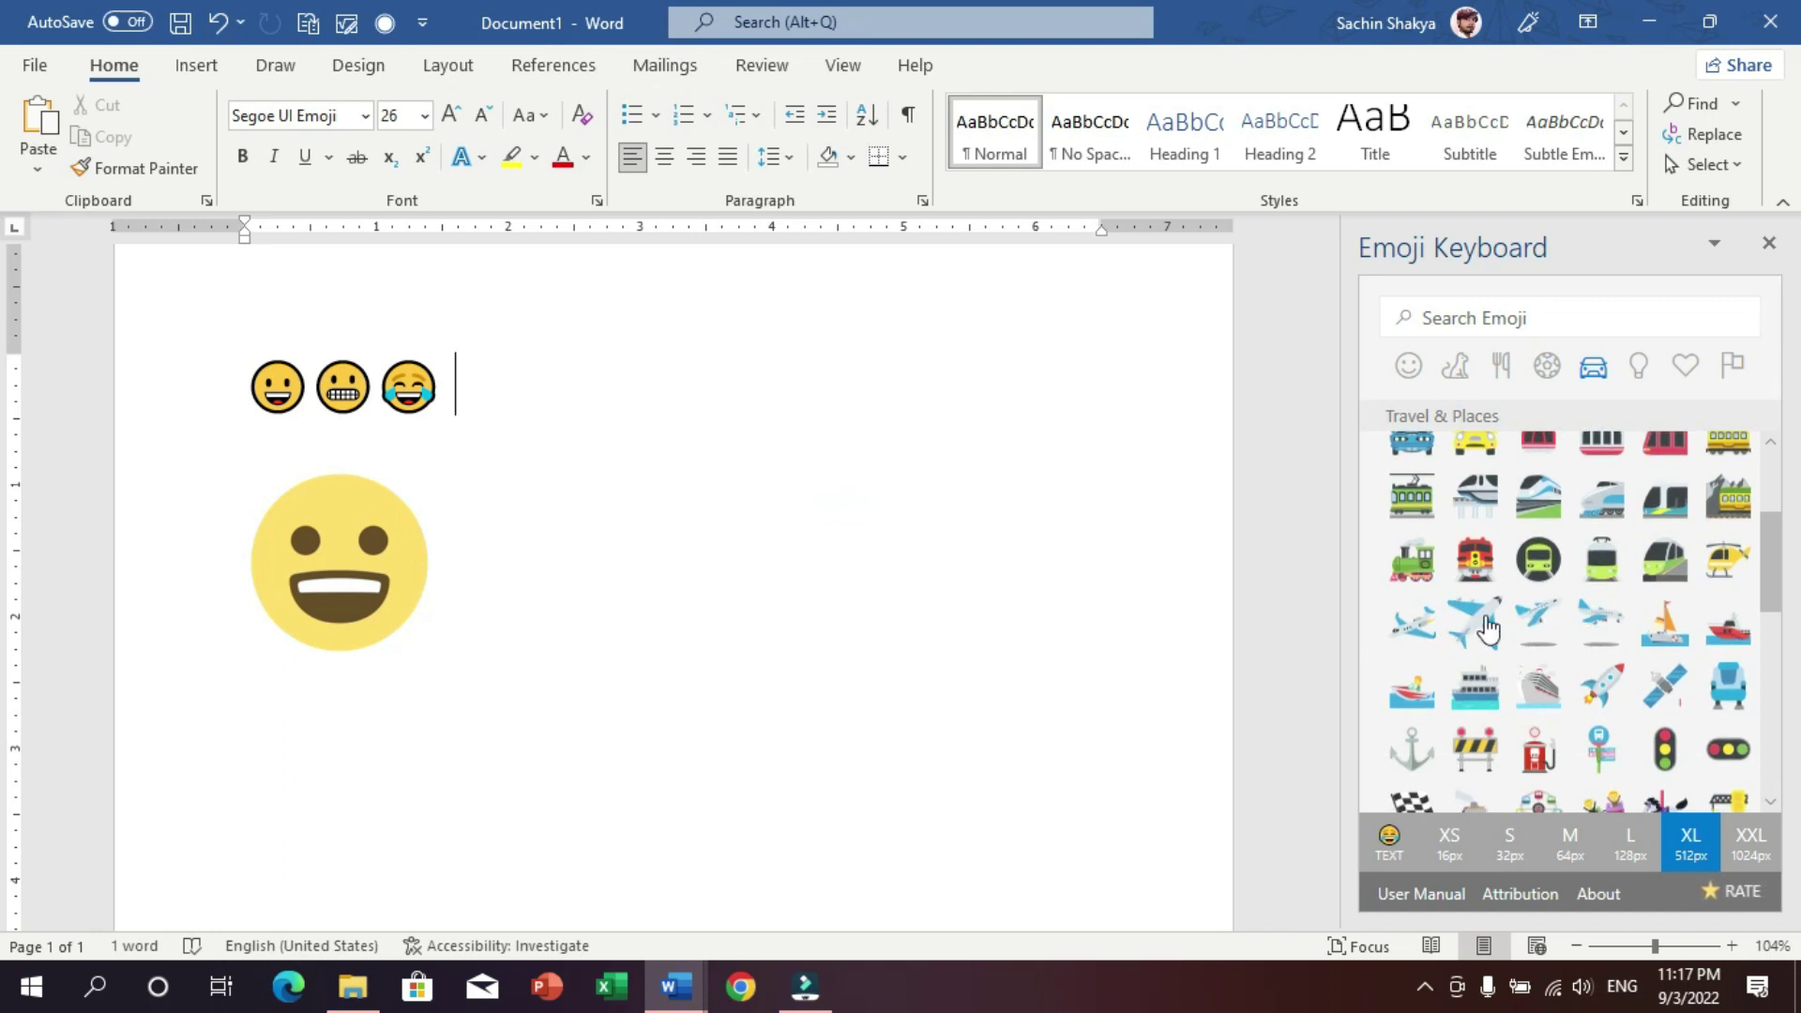
{"action": "left_click", "coordinate": [1533, 622]}
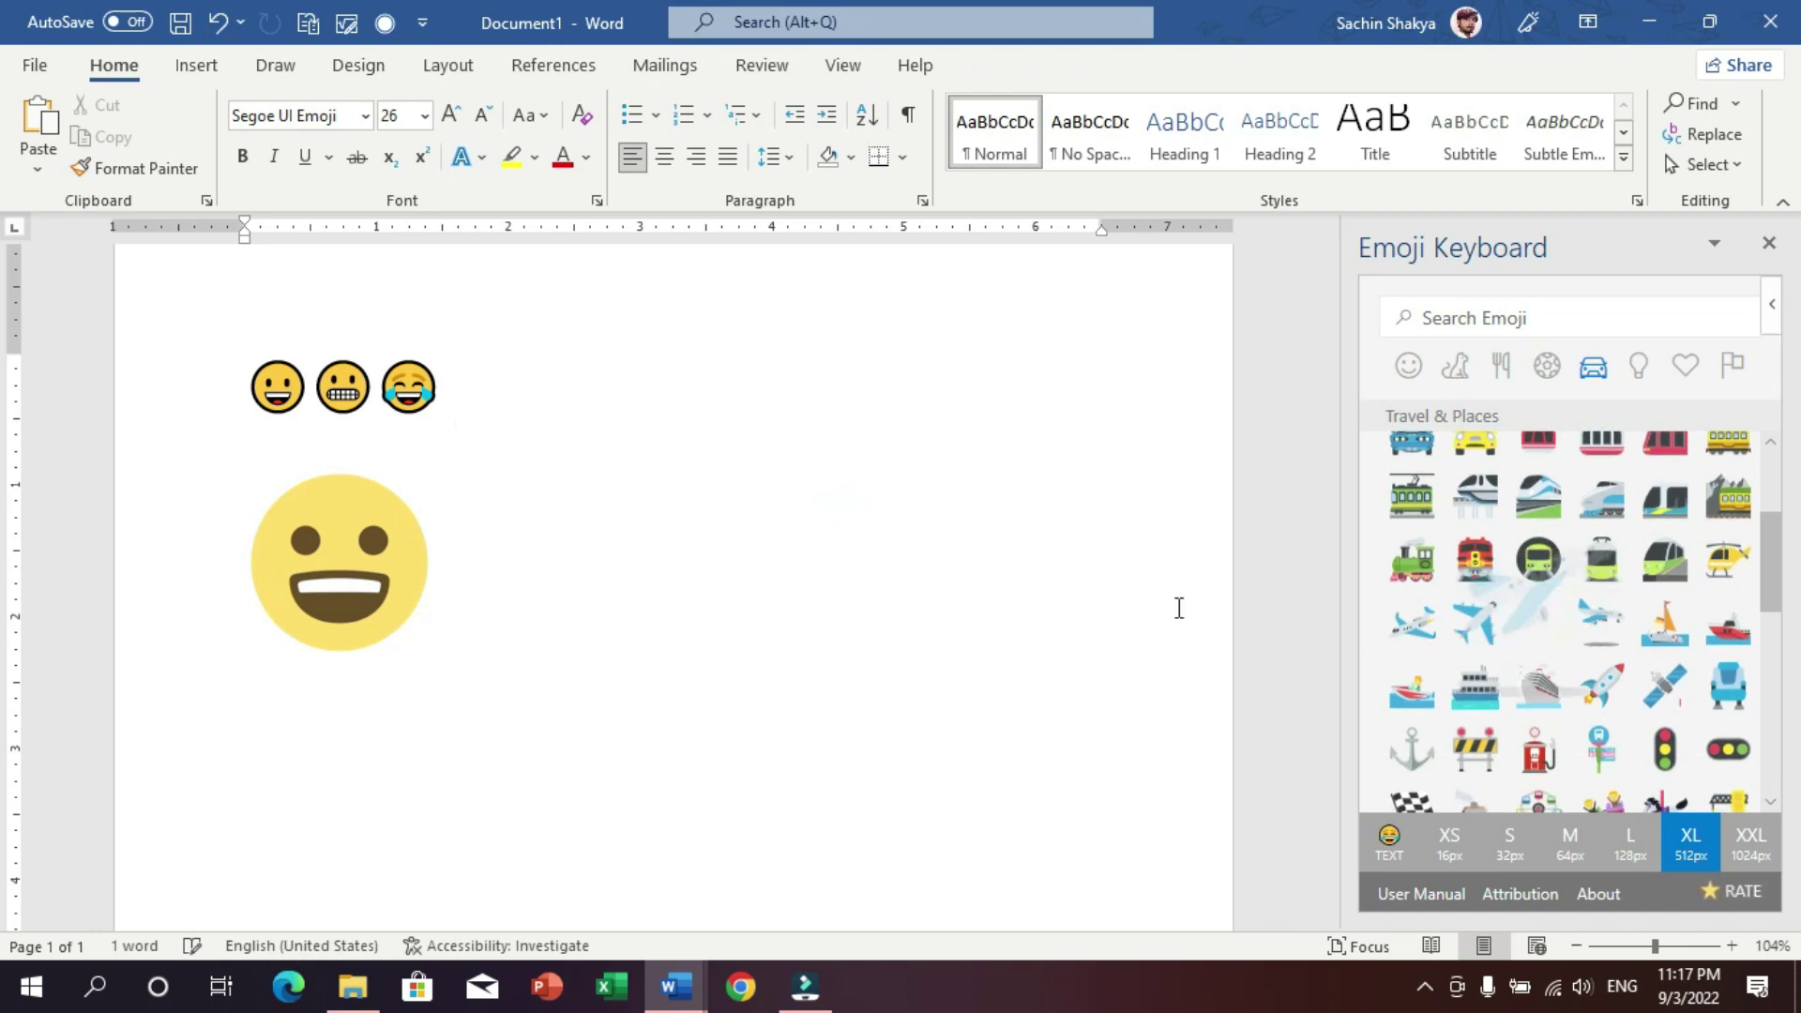
- Set the airplane picture to In Front of Text and shrink it
{"action": "left_click", "coordinate": [948, 553]}
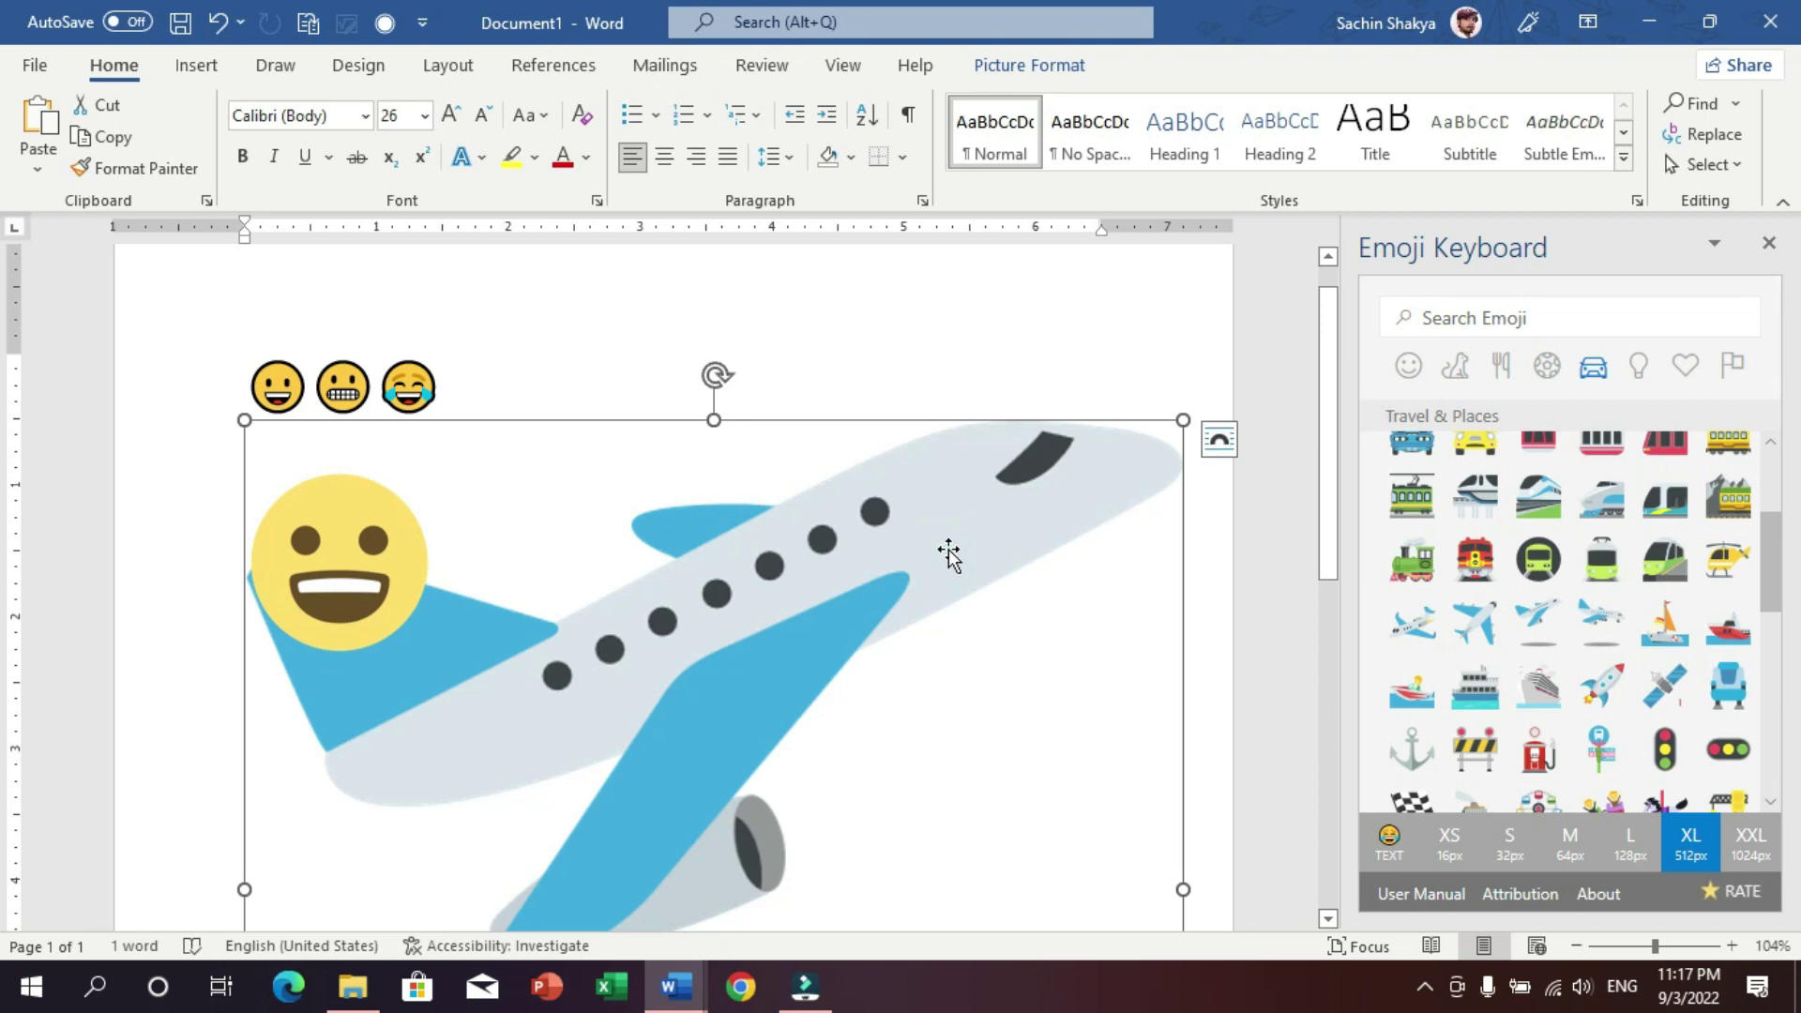
{"action": "double_click", "coordinate": [948, 554]}
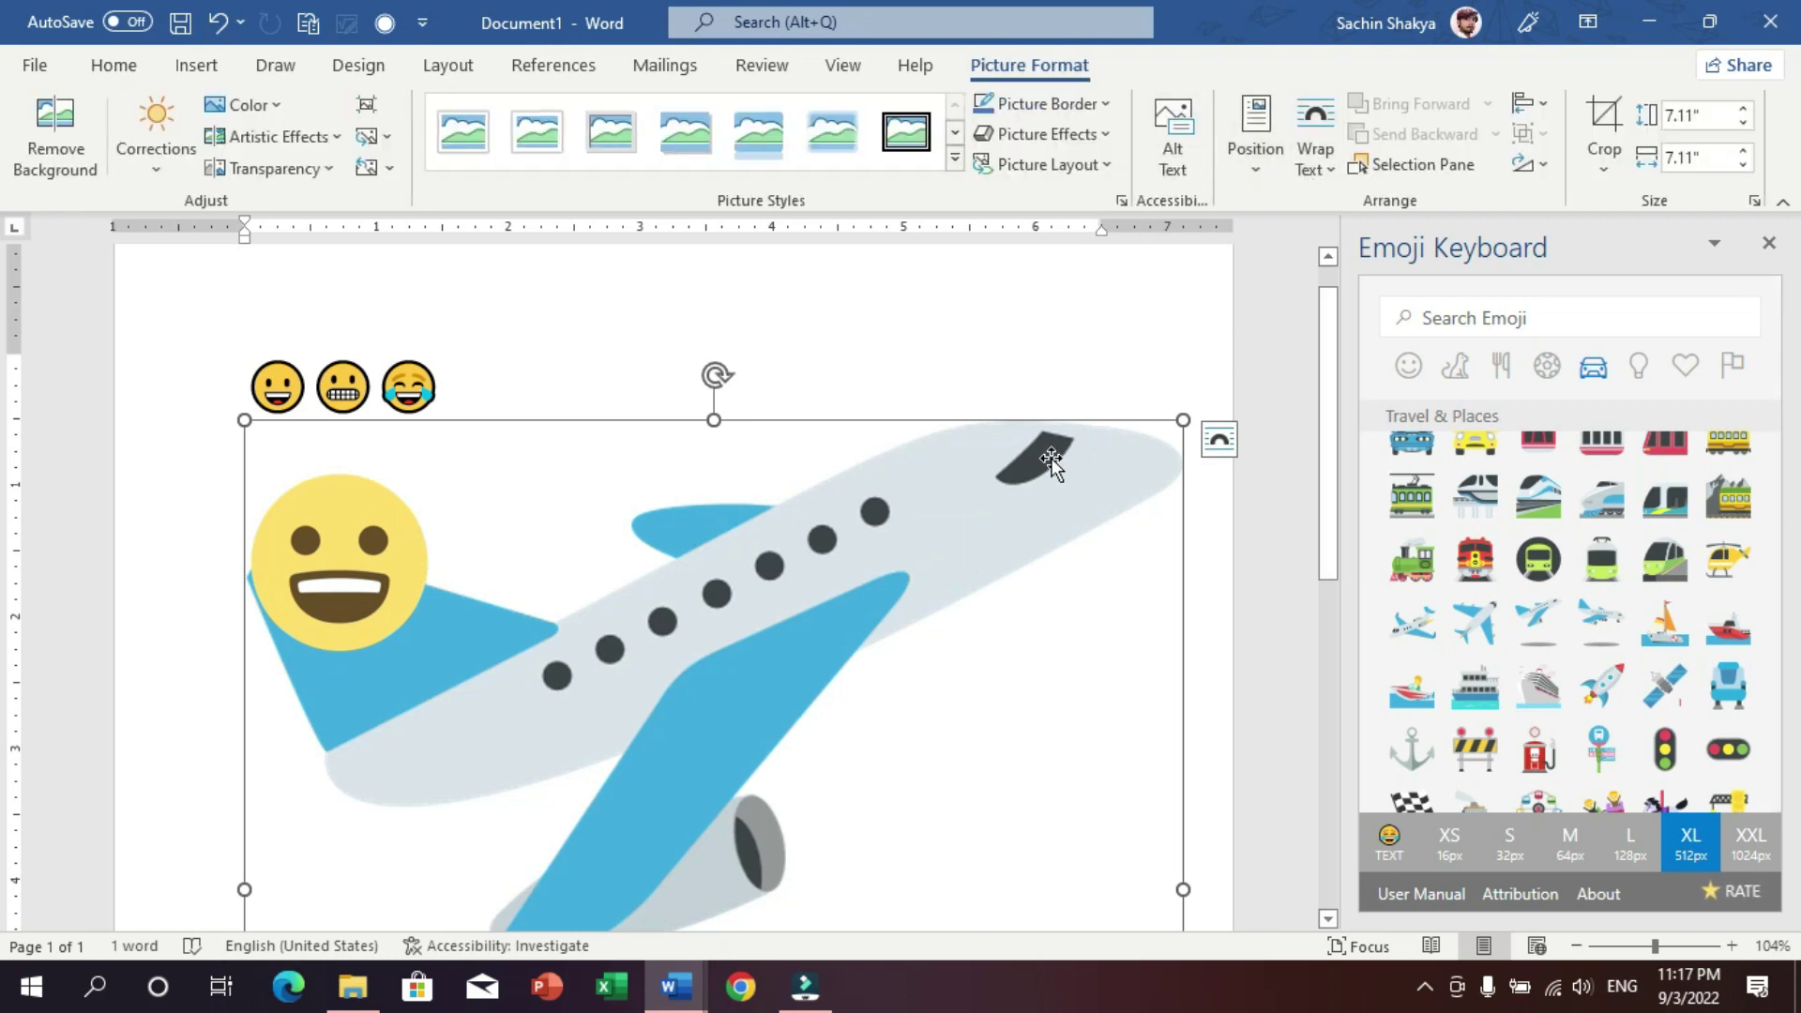
{"action": "left_click", "coordinate": [1315, 150]}
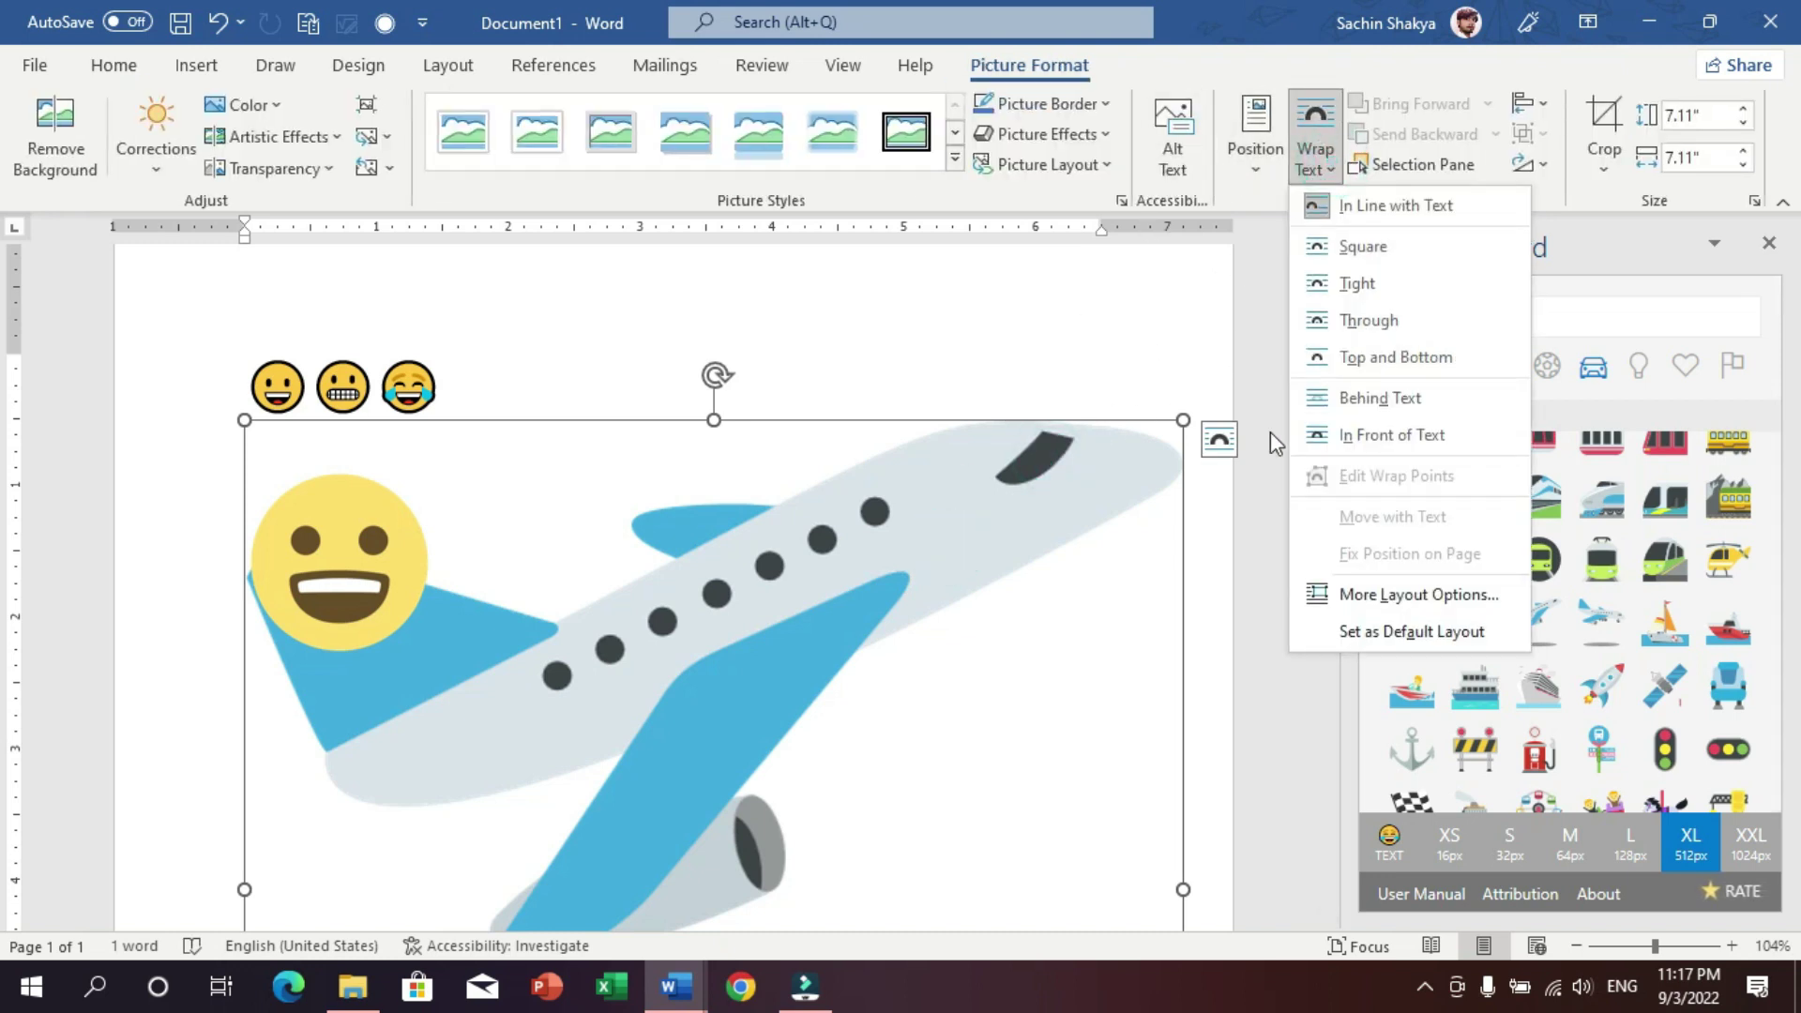
{"action": "left_click", "coordinate": [1390, 443]}
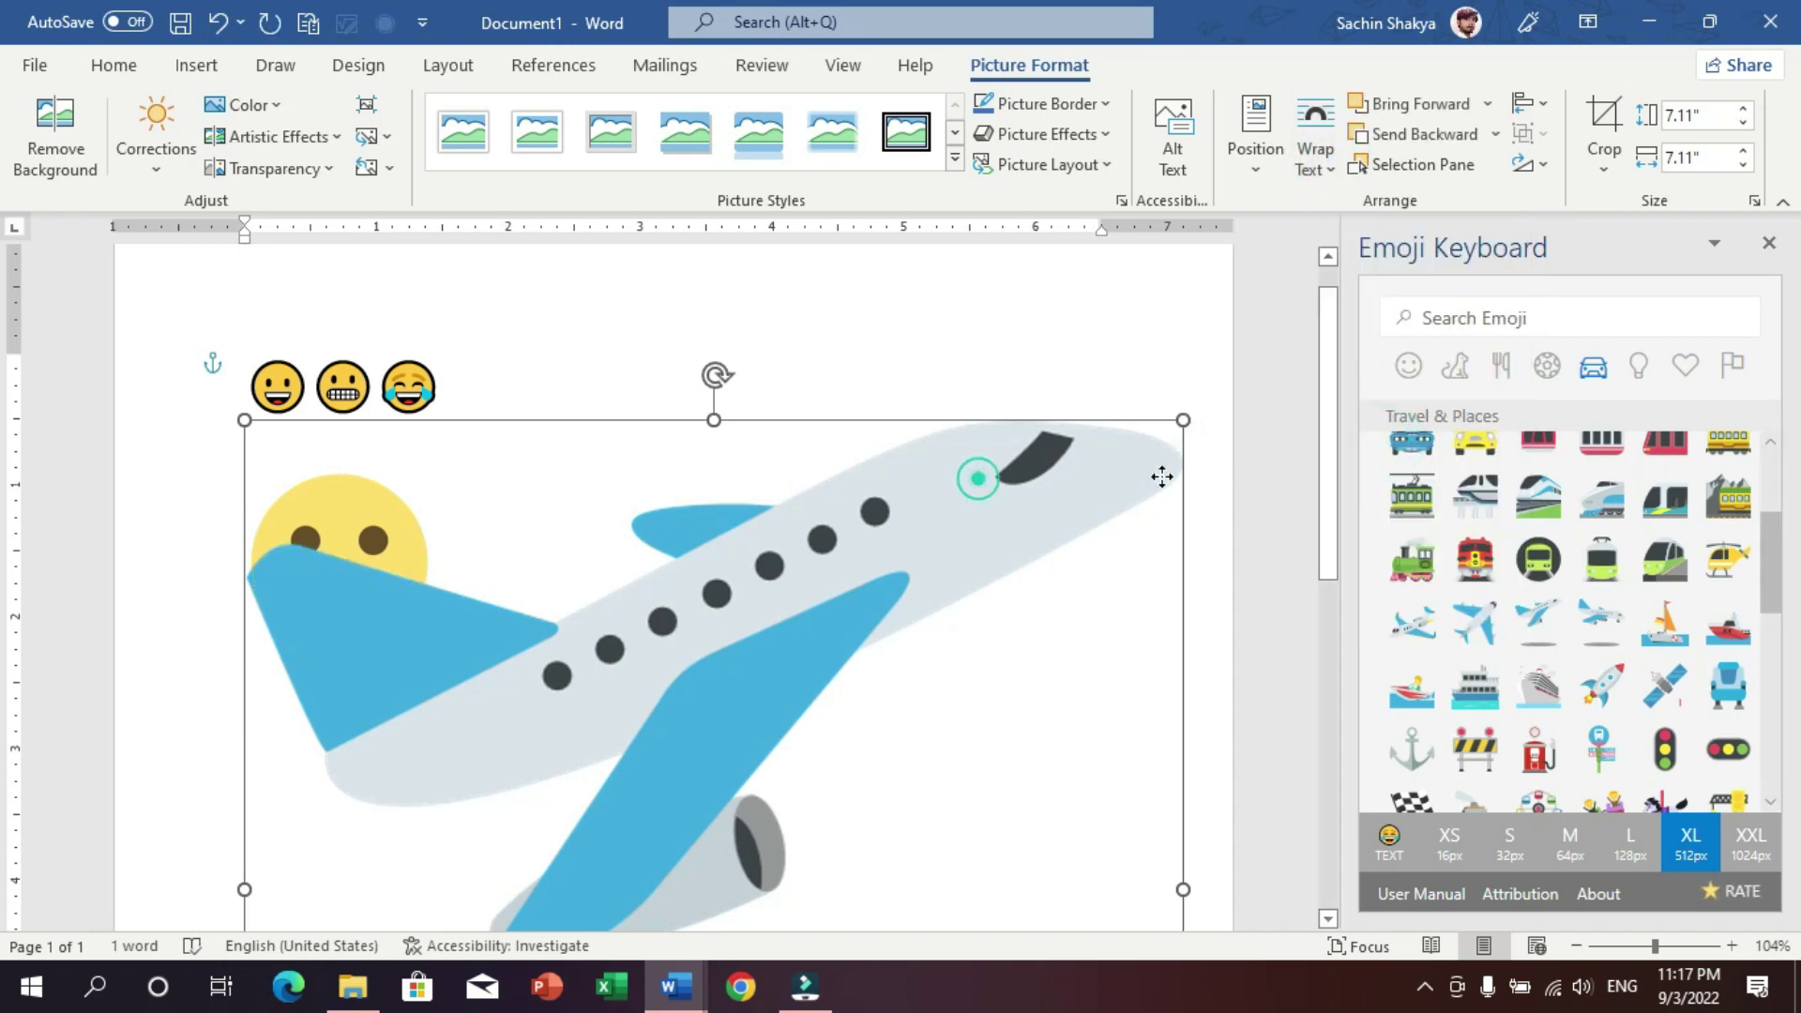
{"action": "left_click_drag", "start_coordinate": [1161, 476], "coordinate": [1038, 479]}
{"action": "scroll", "coordinate": [1085, 425], "scroll_direction": "down", "scroll_amount": 3}
{"action": "mouse_move", "coordinate": [1058, 248]}
{"action": "left_mouse_down"}
{"action": "mouse_move", "coordinate": [594, 603]}
{"action": "mouse_move", "coordinate": [824, 342]}
{"action": "left_mouse_up"}
- Select the airplane and big smiley pictures so they can be removed
{"action": "left_click", "coordinate": [563, 500]}
{"action": "scroll", "coordinate": [638, 544], "scroll_direction": "up", "scroll_amount": 2}
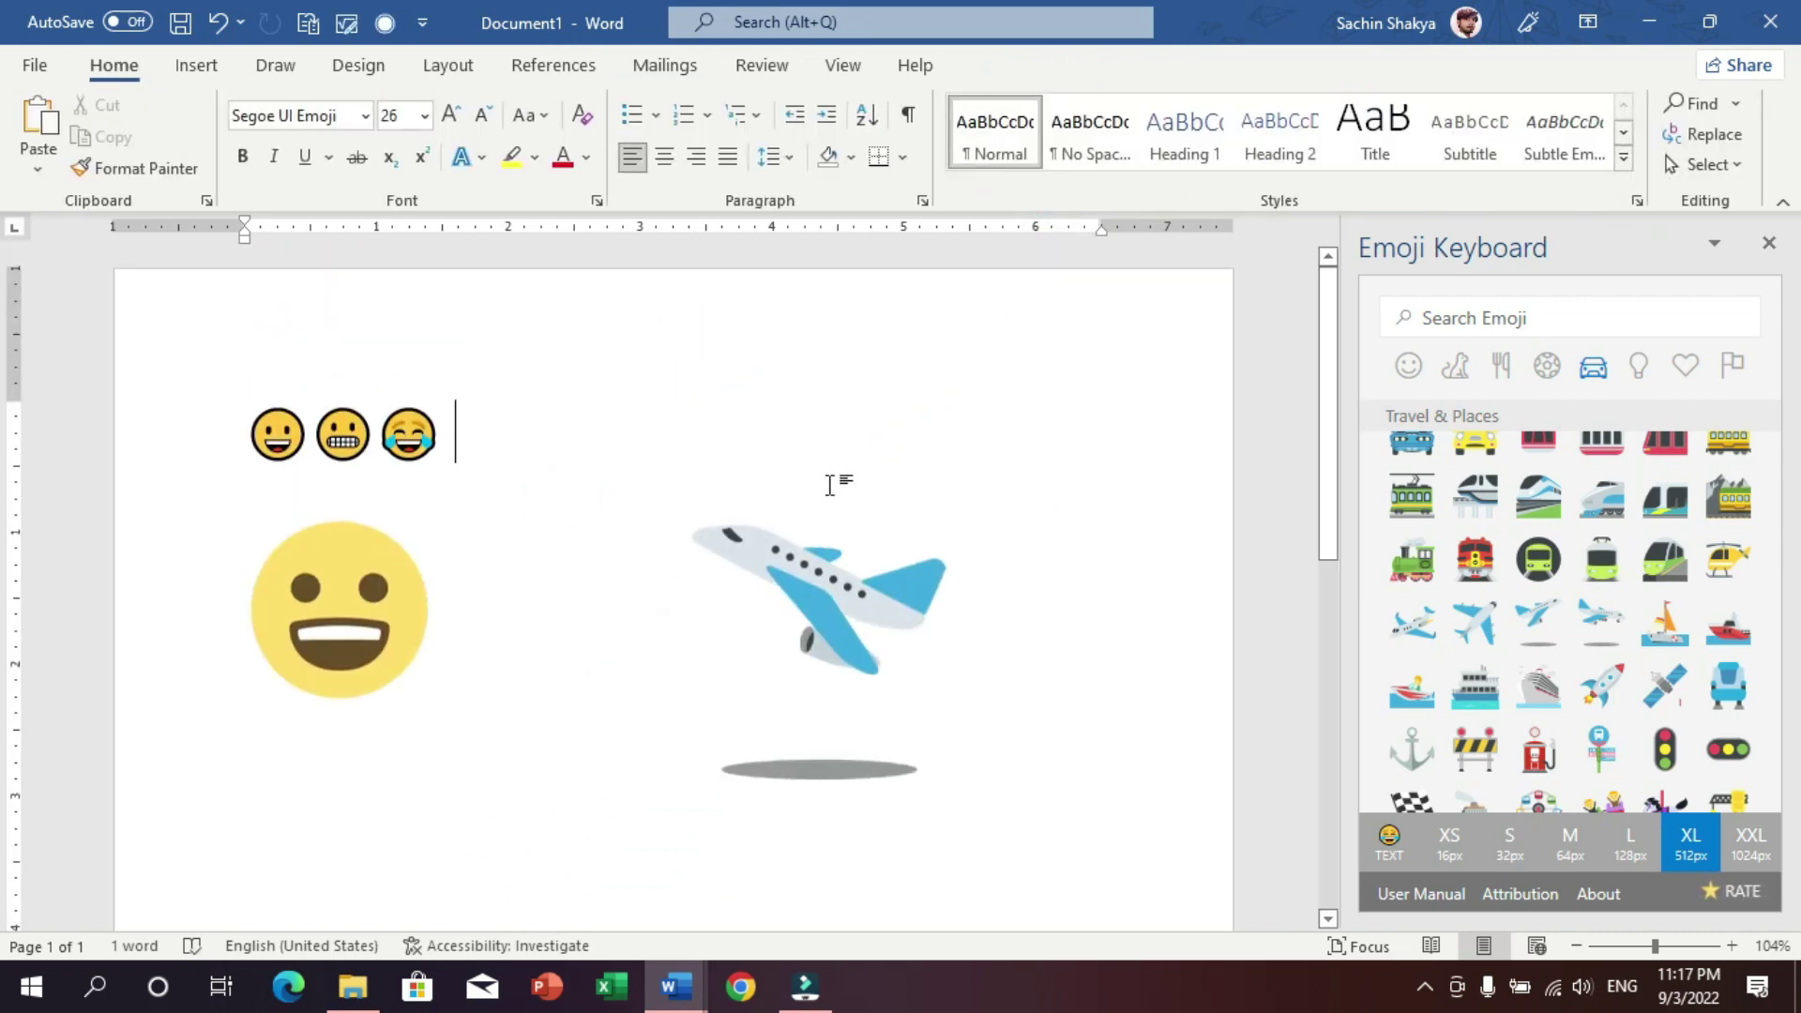
{"action": "left_click", "coordinate": [796, 588]}
{"action": "mouse_move", "coordinate": [342, 612]}
{"action": "left_mouse_down"}
{"action": "mouse_move", "coordinate": [466, 665]}
{"action": "mouse_move", "coordinate": [442, 664]}
{"action": "left_mouse_up"}
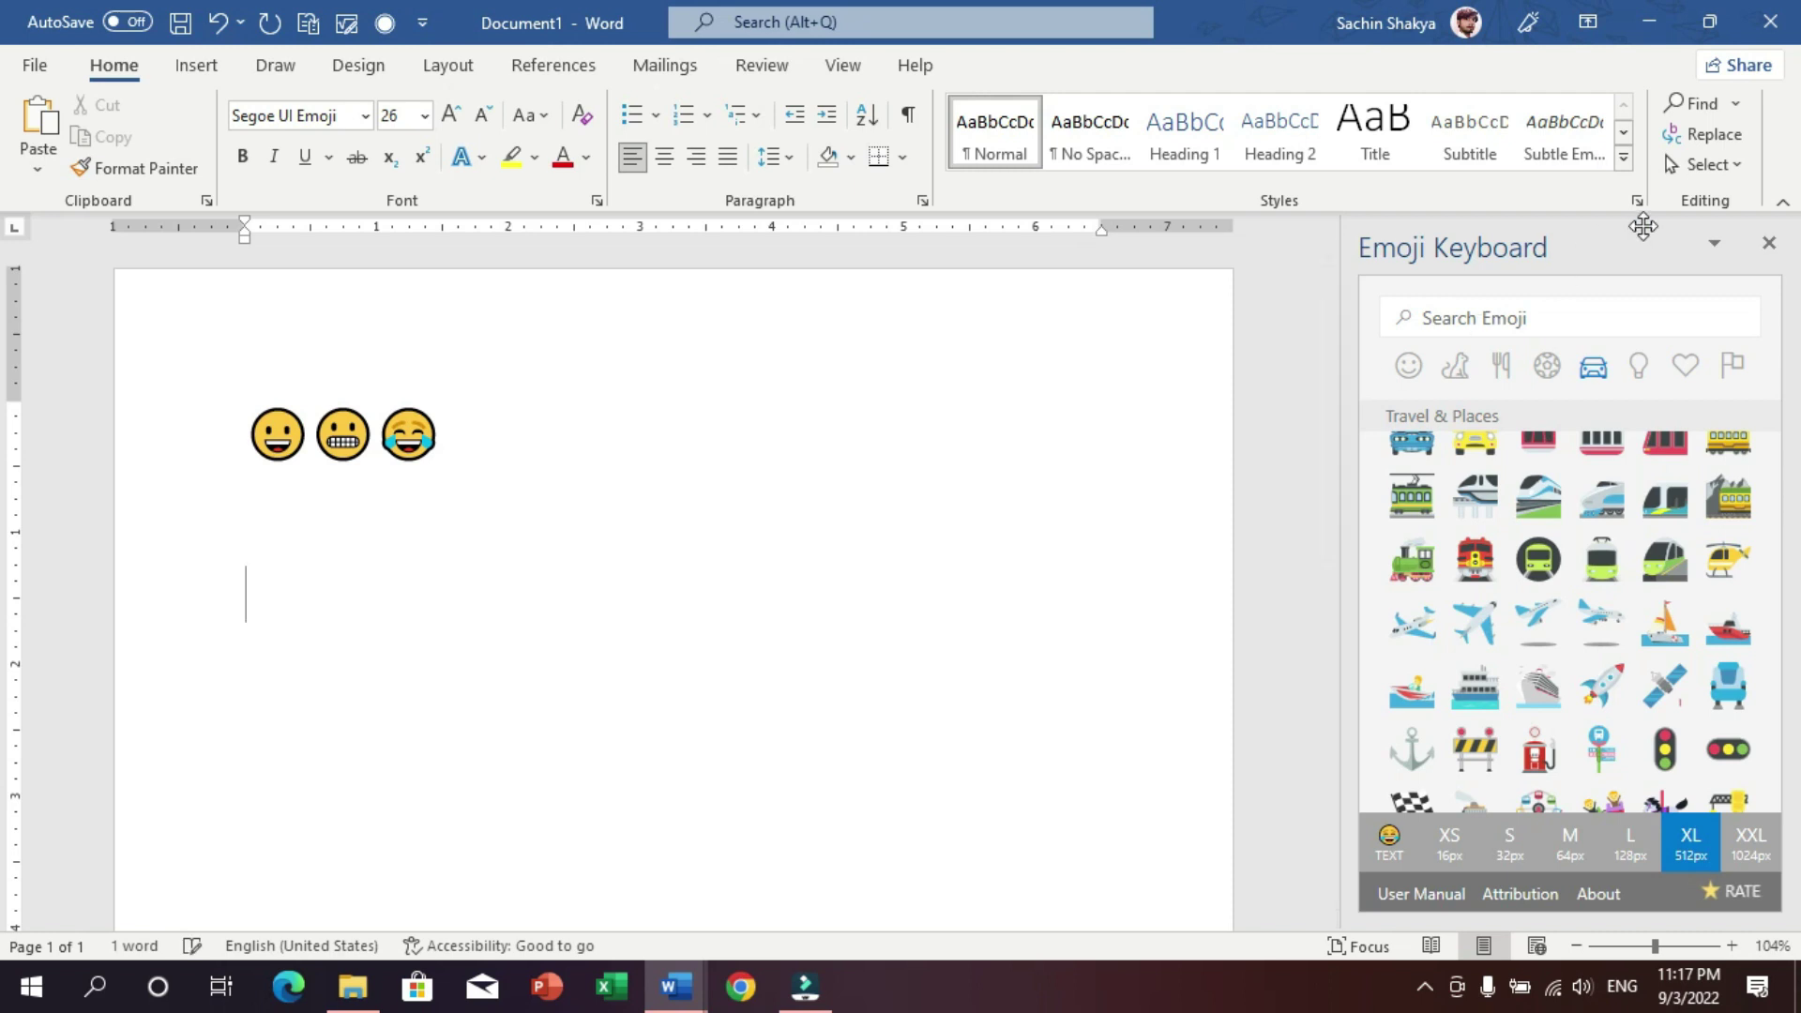
- Close the Emoji Keyboard pane and place the caret on the empty line below the emojis
{"action": "left_click", "coordinate": [1769, 243]}
{"action": "left_click", "coordinate": [191, 83]}
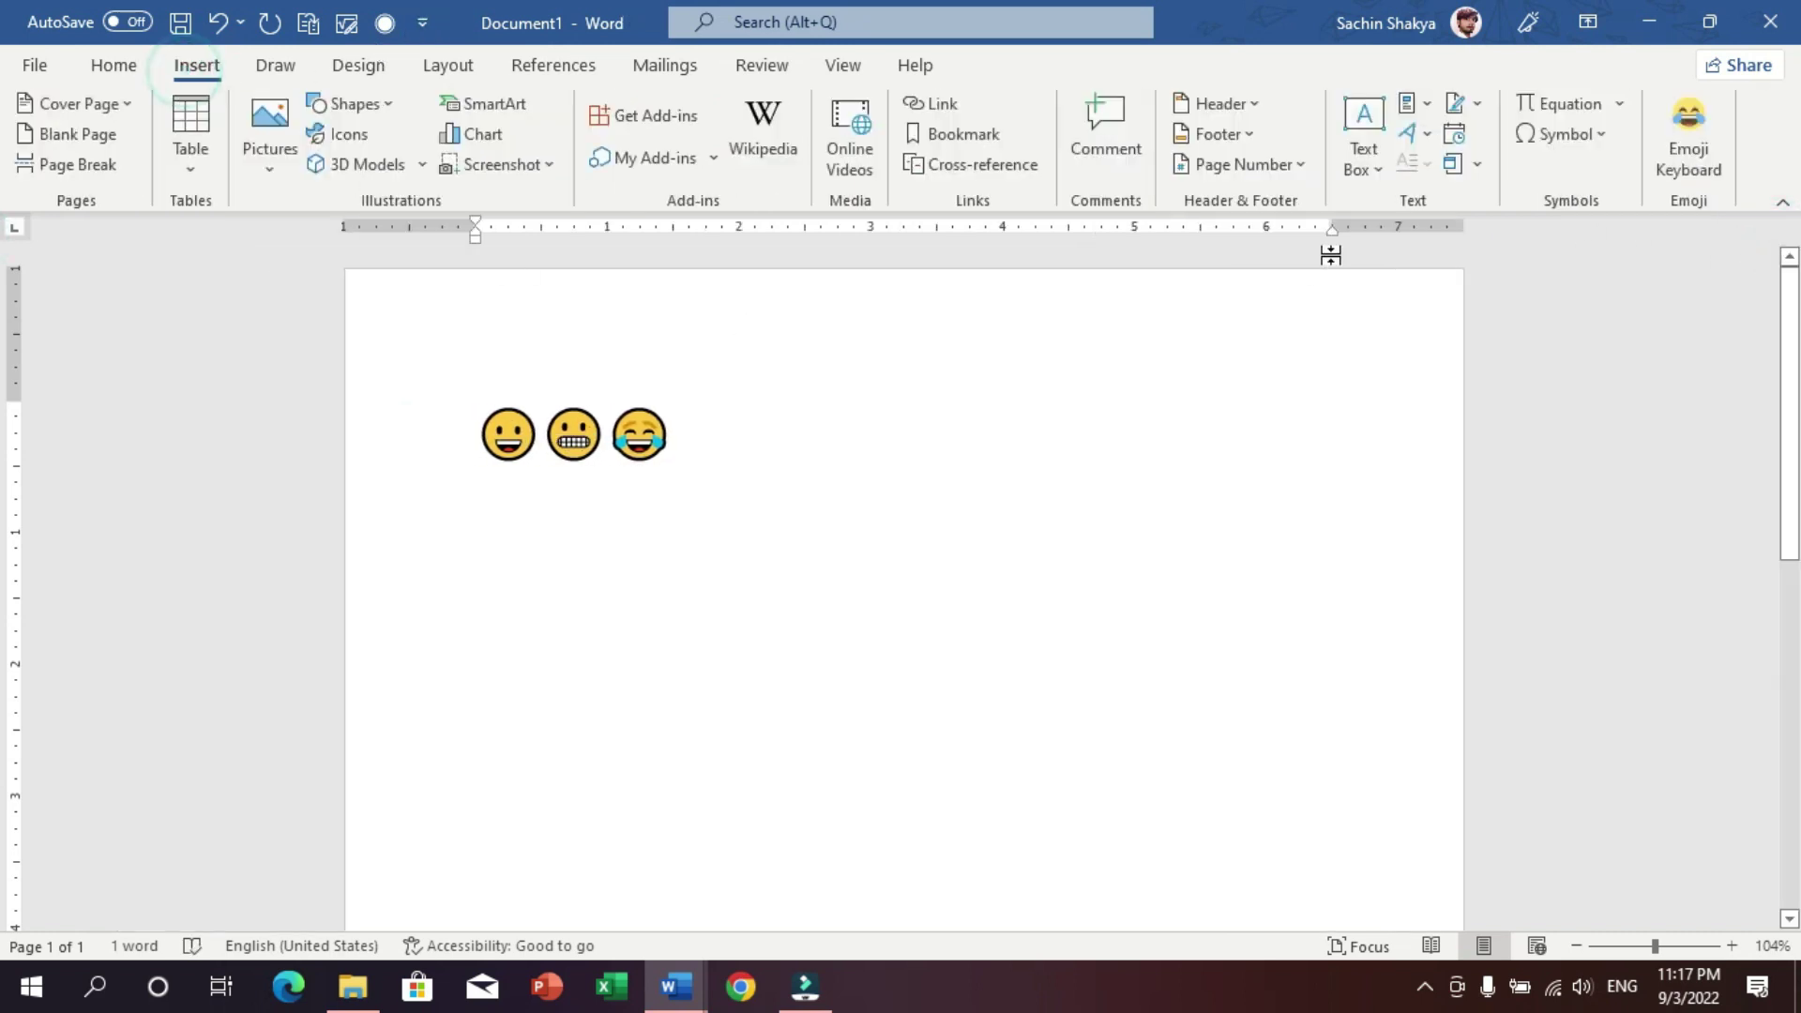
{"action": "scroll", "coordinate": [645, 637], "scroll_direction": "up", "scroll_amount": 1}
{"action": "scroll", "coordinate": [645, 637], "scroll_direction": "up", "scroll_amount": 1}
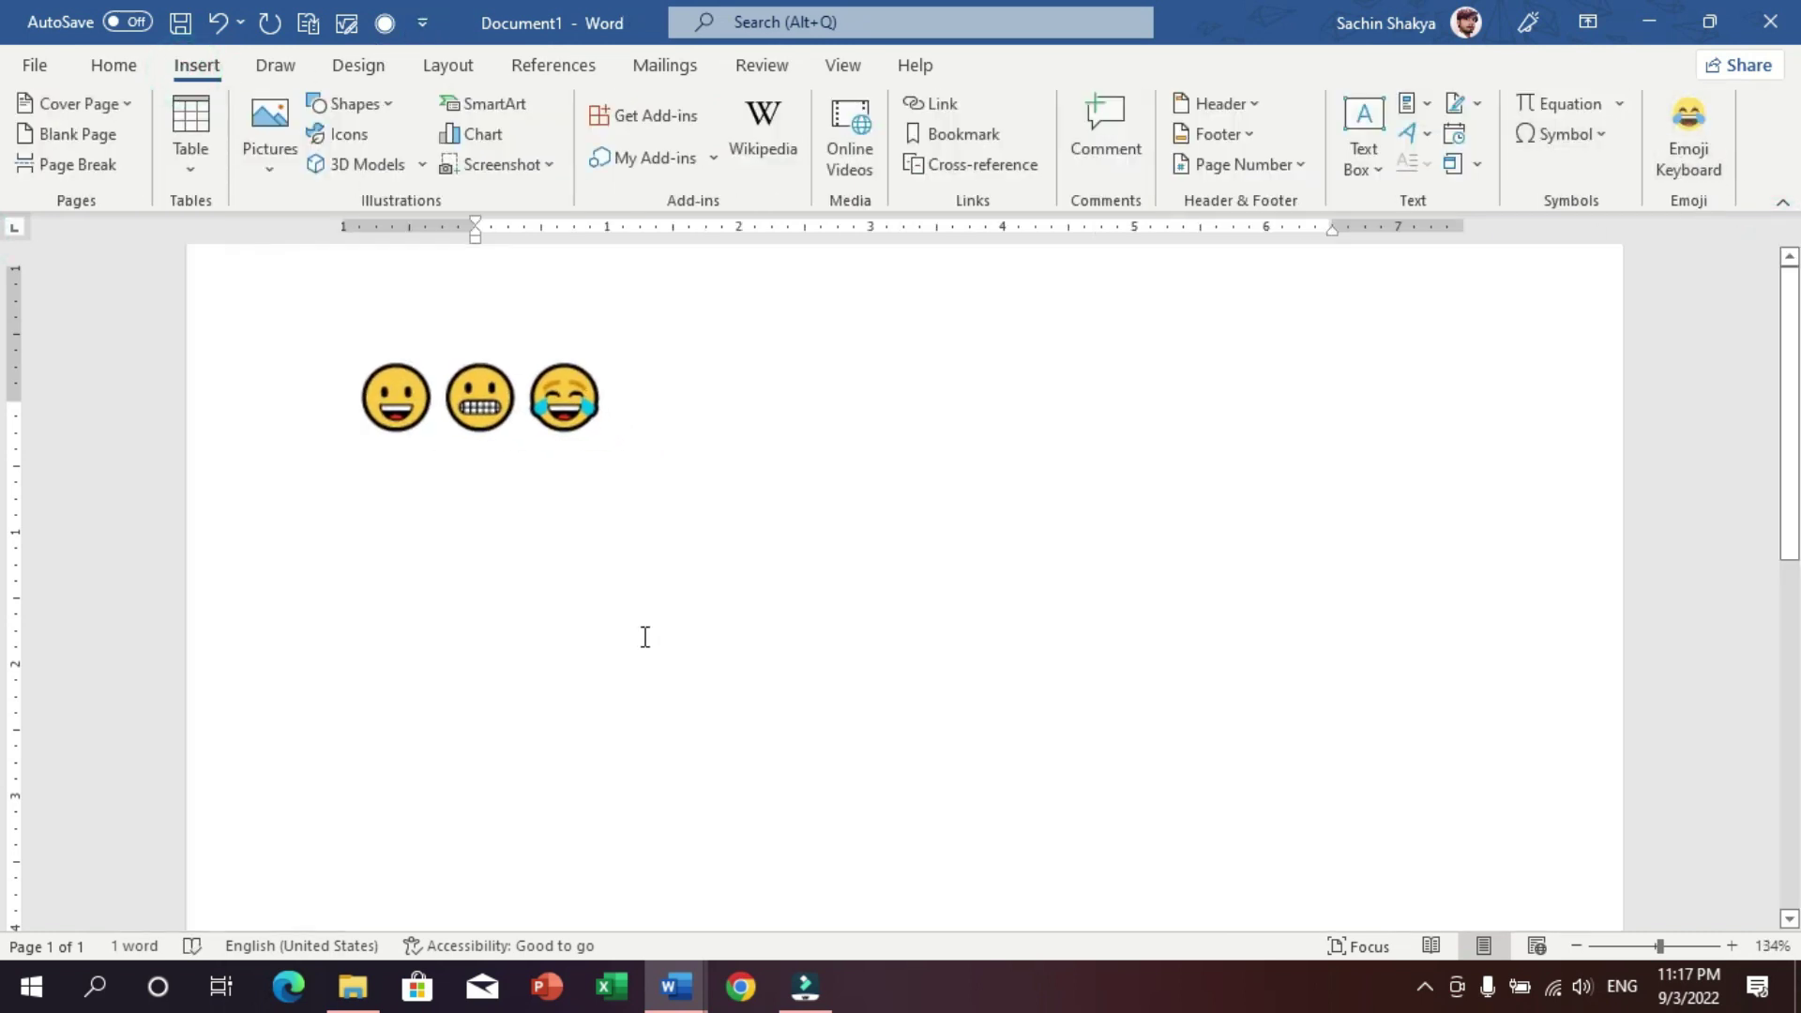
{"action": "scroll", "coordinate": [643, 636], "scroll_direction": "up", "scroll_amount": 1}
{"action": "left_click", "coordinate": [615, 605]}
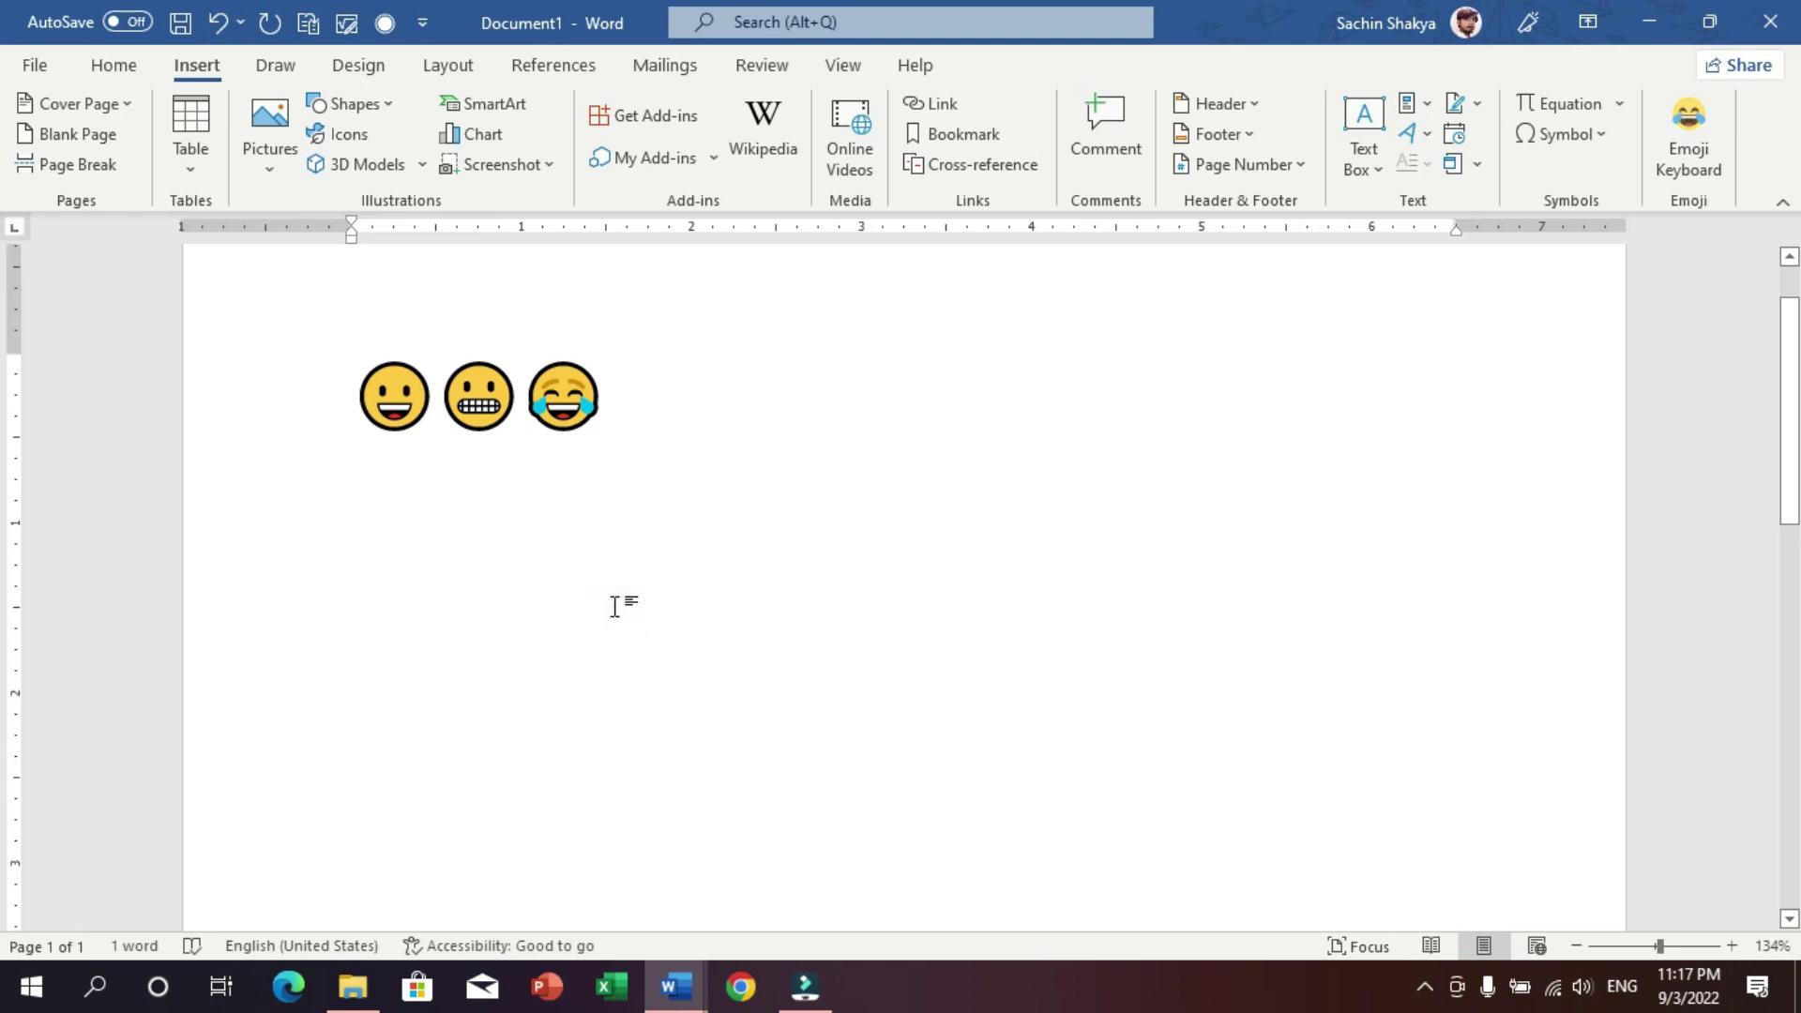
- Insert tears-of-joy, ROFL, sunglasses, yum, star-struck, smirk and neutral-face emojis via Win+
{"action": "key", "text": "super+period"}
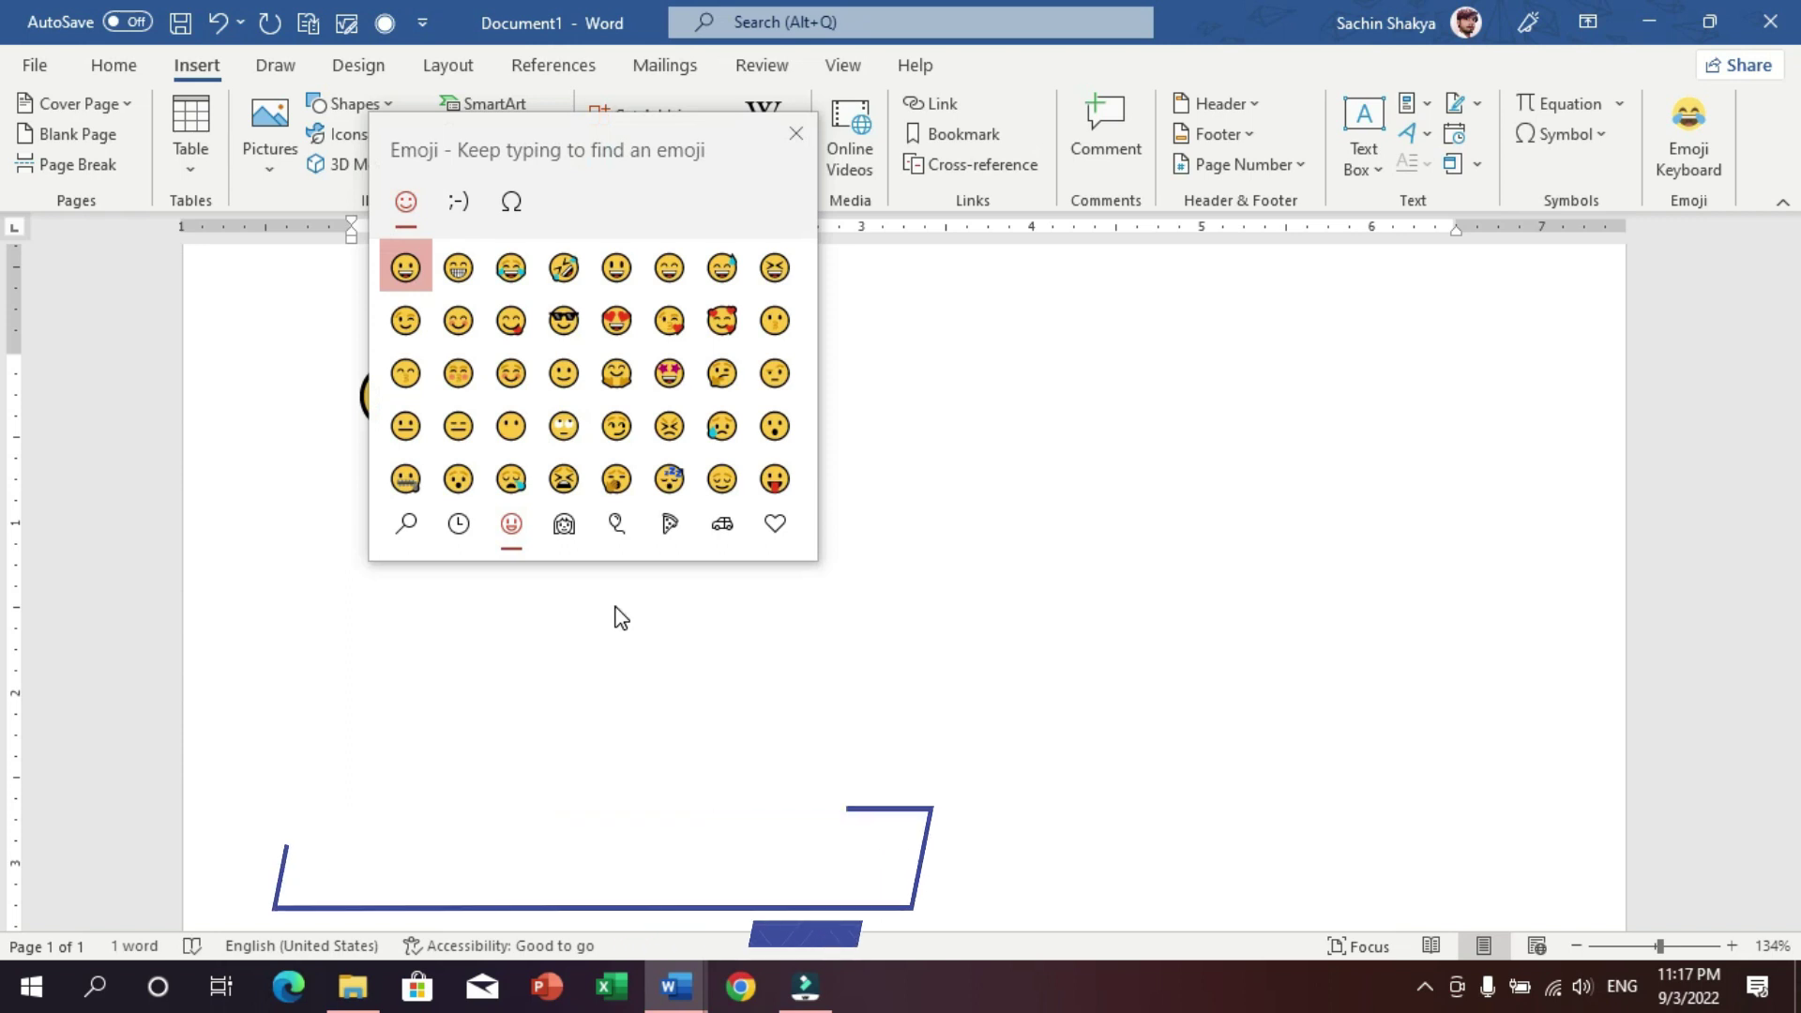
{"action": "left_click_drag", "start_coordinate": [601, 122], "coordinate": [1262, 250]}
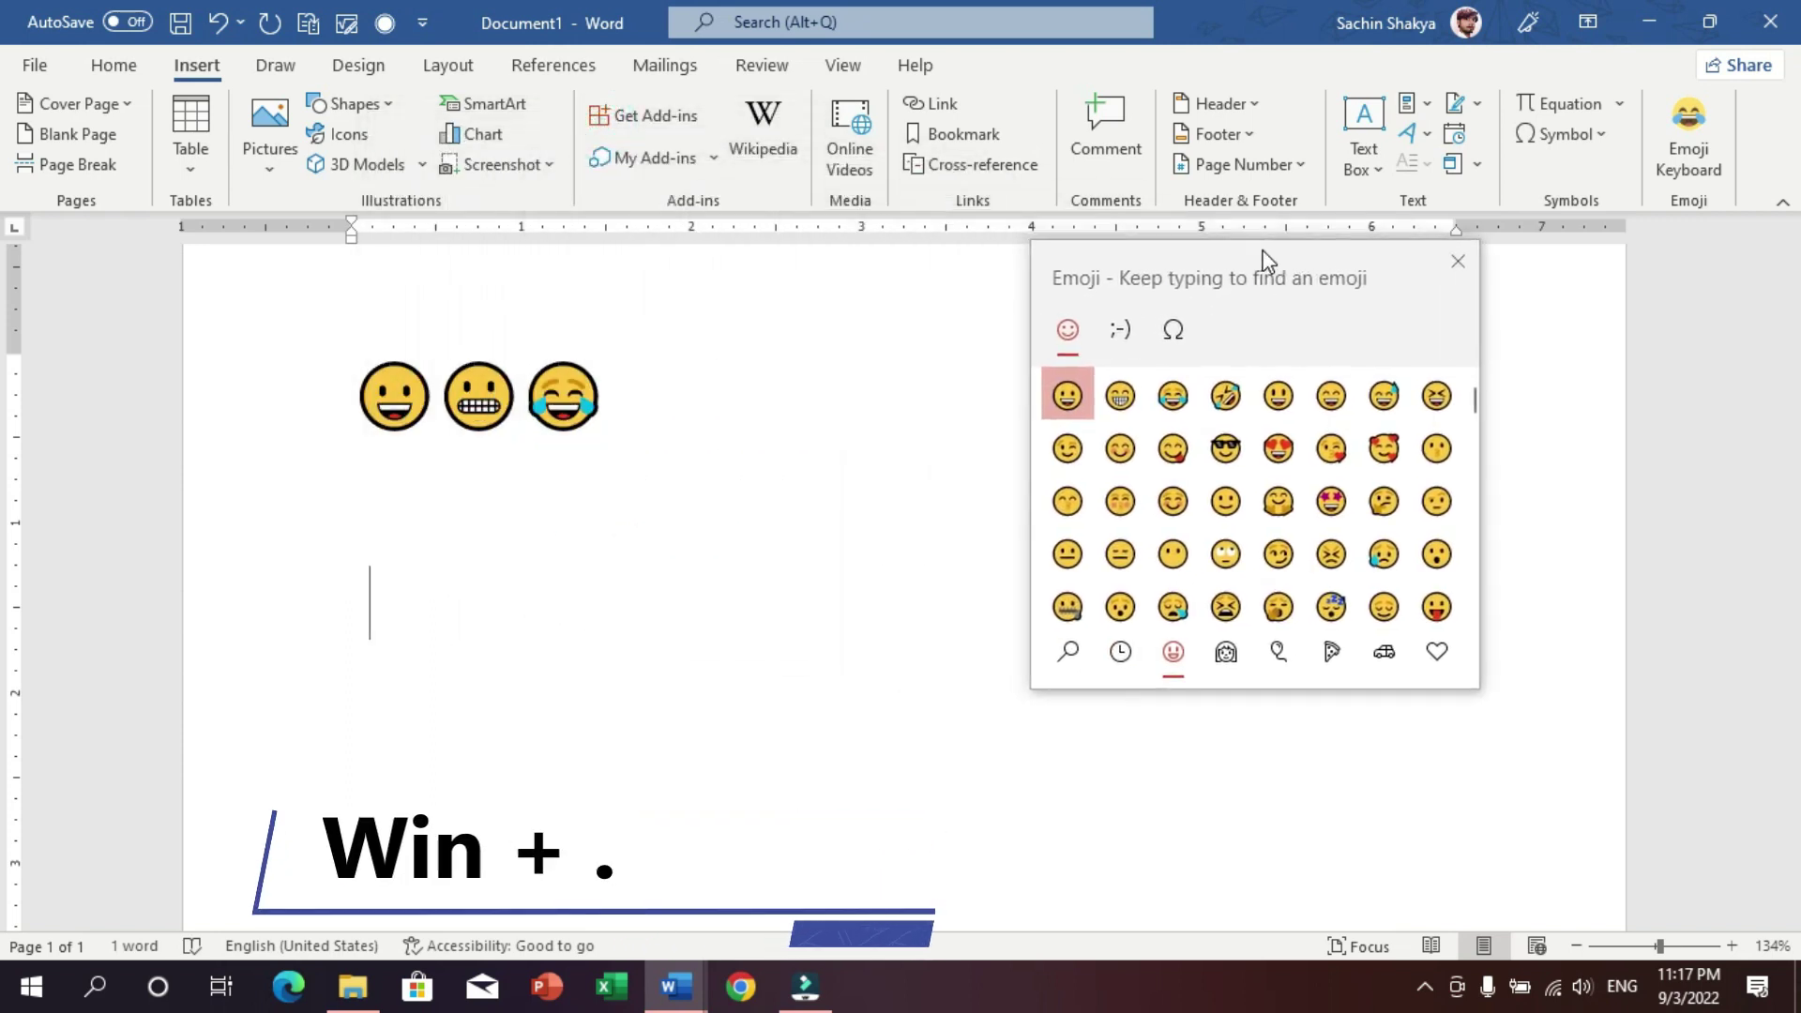
{"action": "left_click", "coordinate": [1171, 396]}
{"action": "left_click", "coordinate": [1226, 395]}
{"action": "left_click", "coordinate": [1225, 448]}
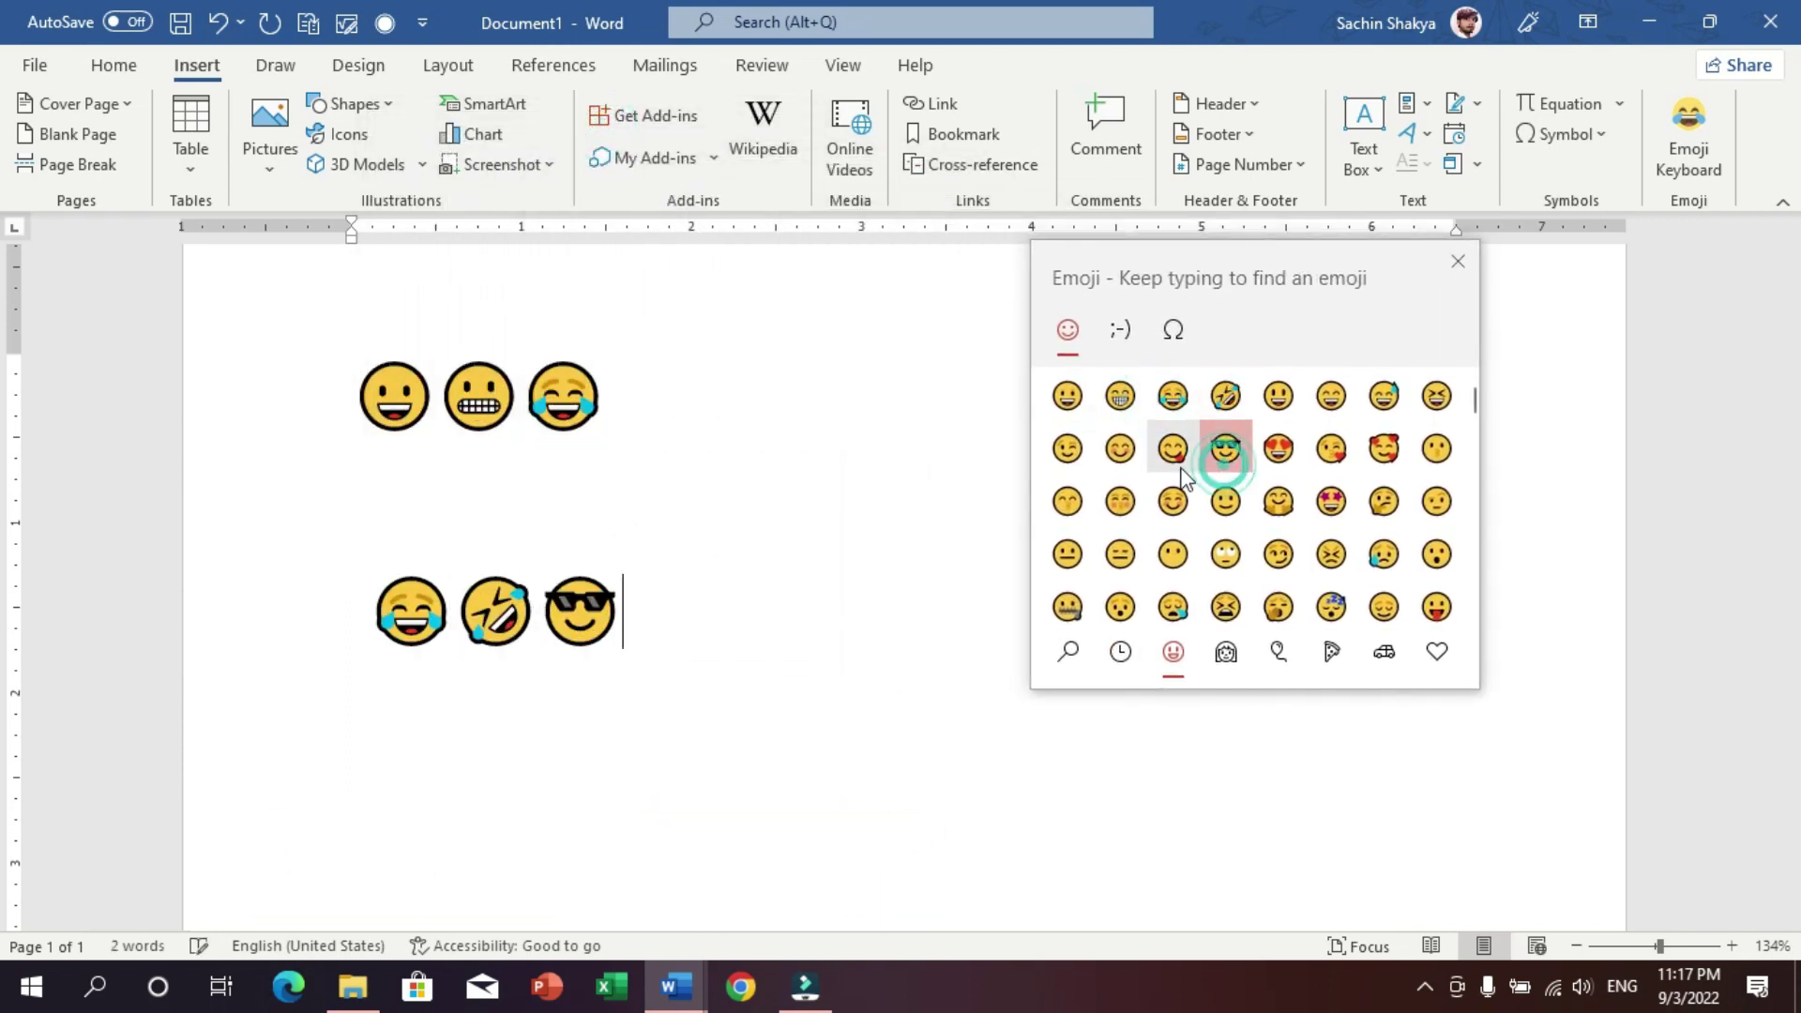
{"action": "left_click", "coordinate": [1173, 449]}
{"action": "left_click", "coordinate": [1331, 501]}
{"action": "left_click", "coordinate": [1279, 551]}
{"action": "left_click", "coordinate": [1173, 554]}
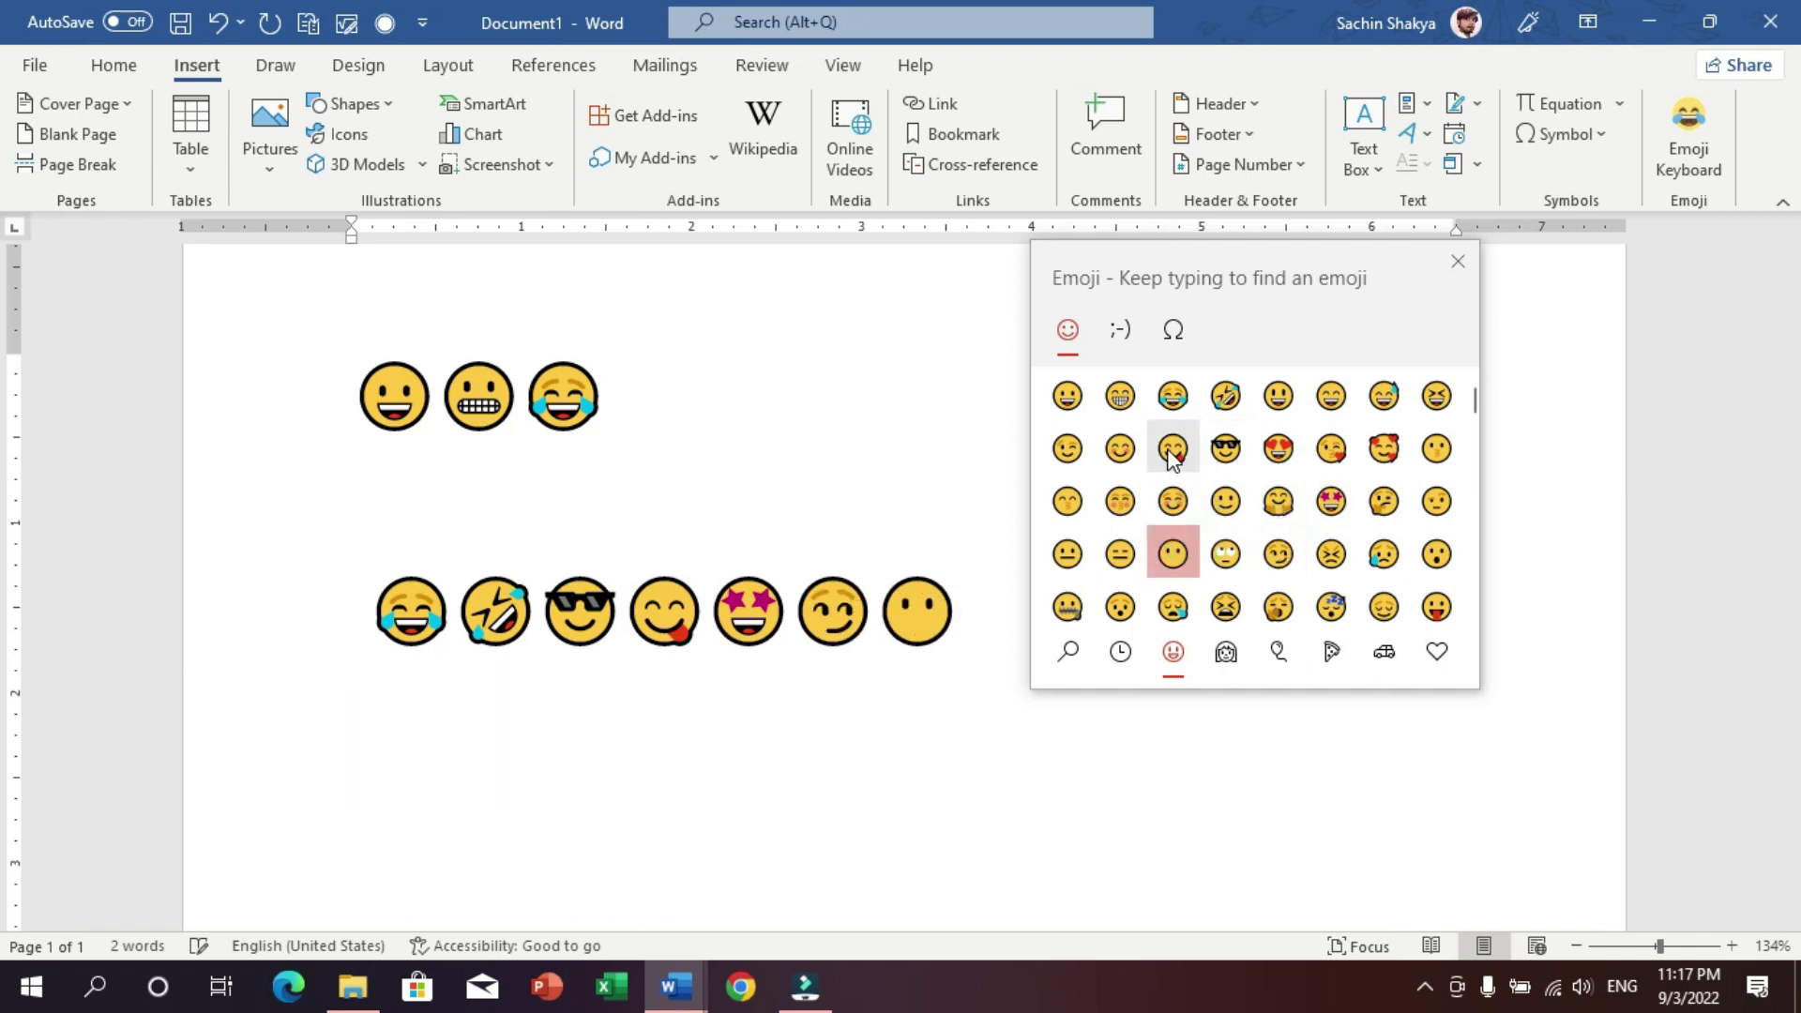
- Add a rocket emoji from the travel category and close the emoji picker
{"action": "left_click", "coordinate": [1228, 663]}
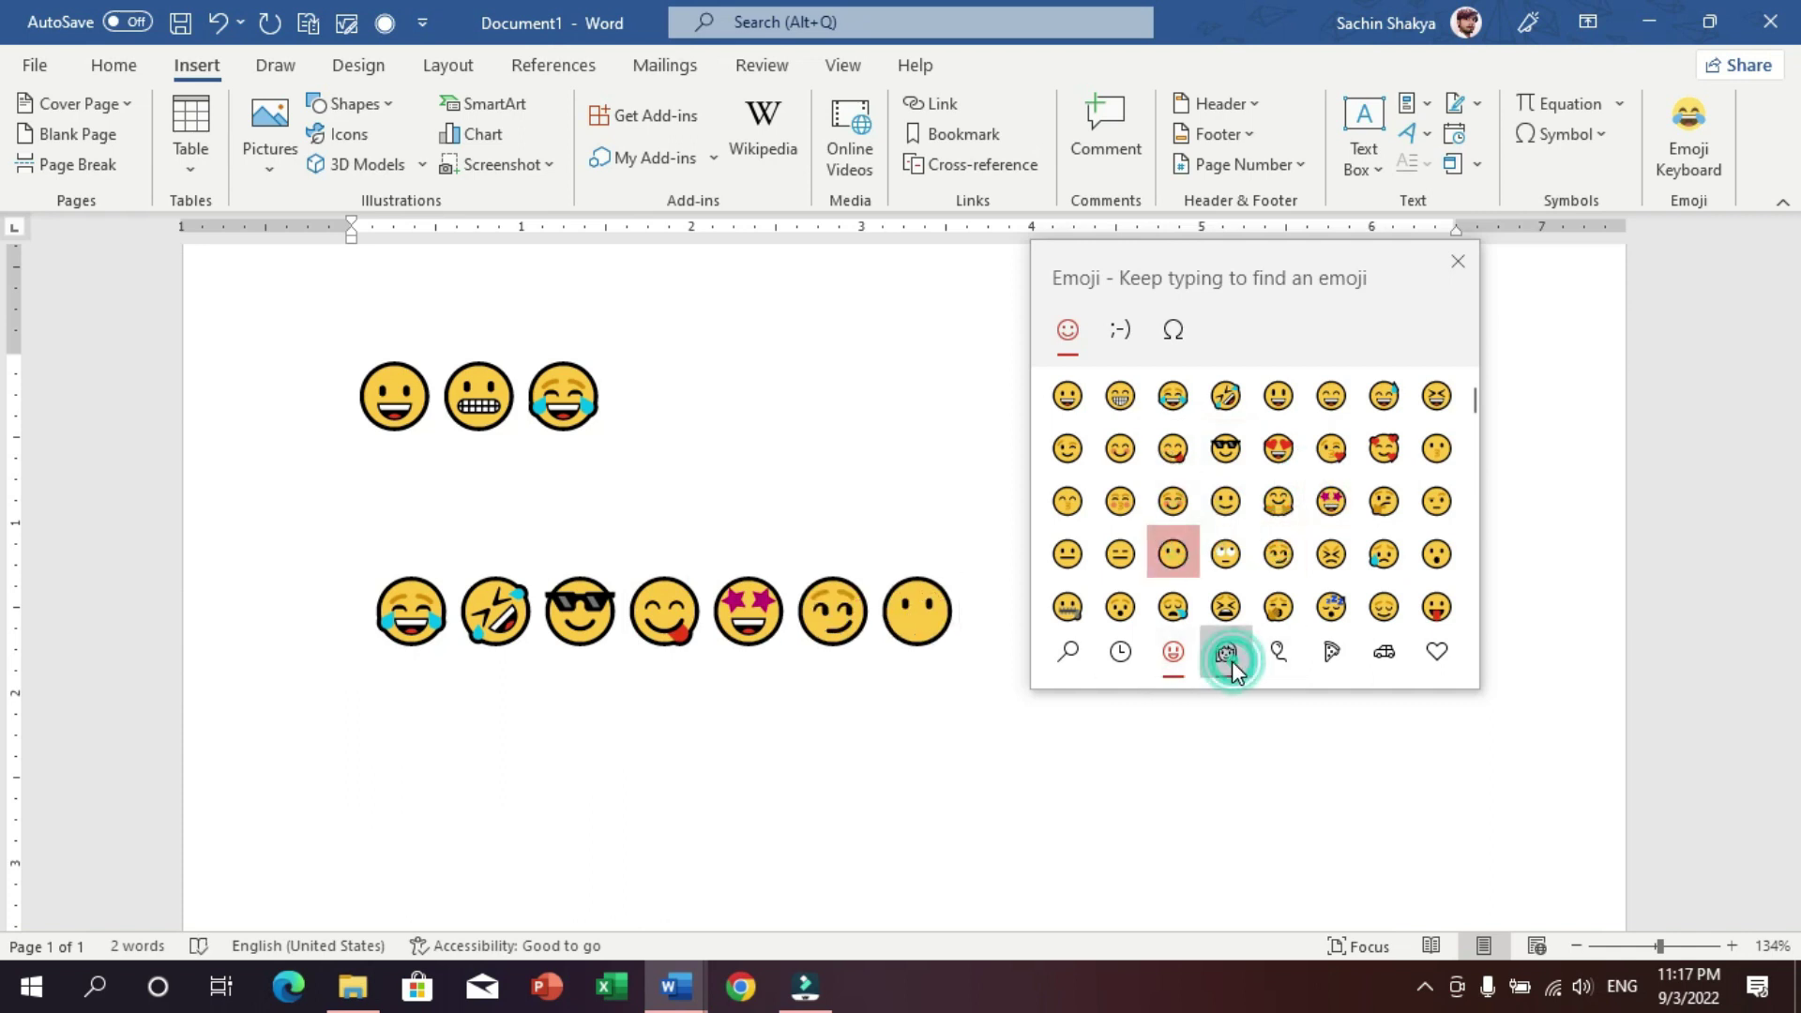
{"action": "left_click", "coordinate": [1288, 666]}
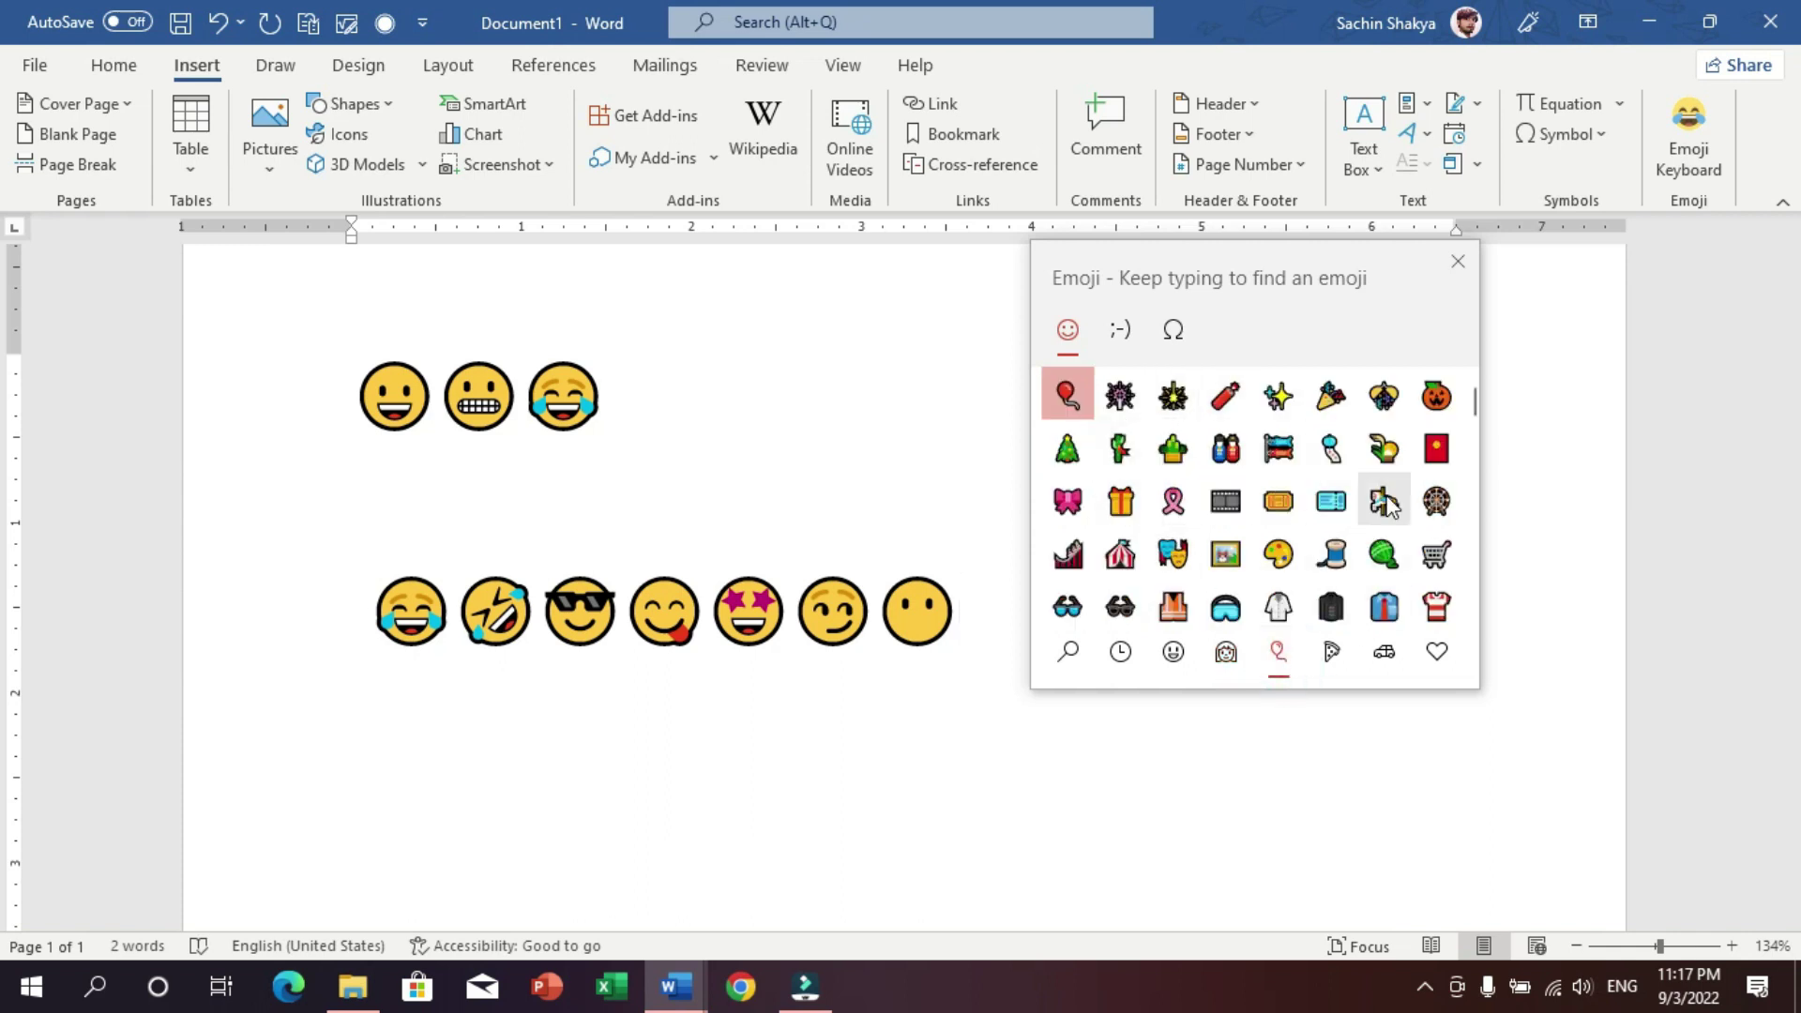
{"action": "left_click", "coordinate": [1383, 652]}
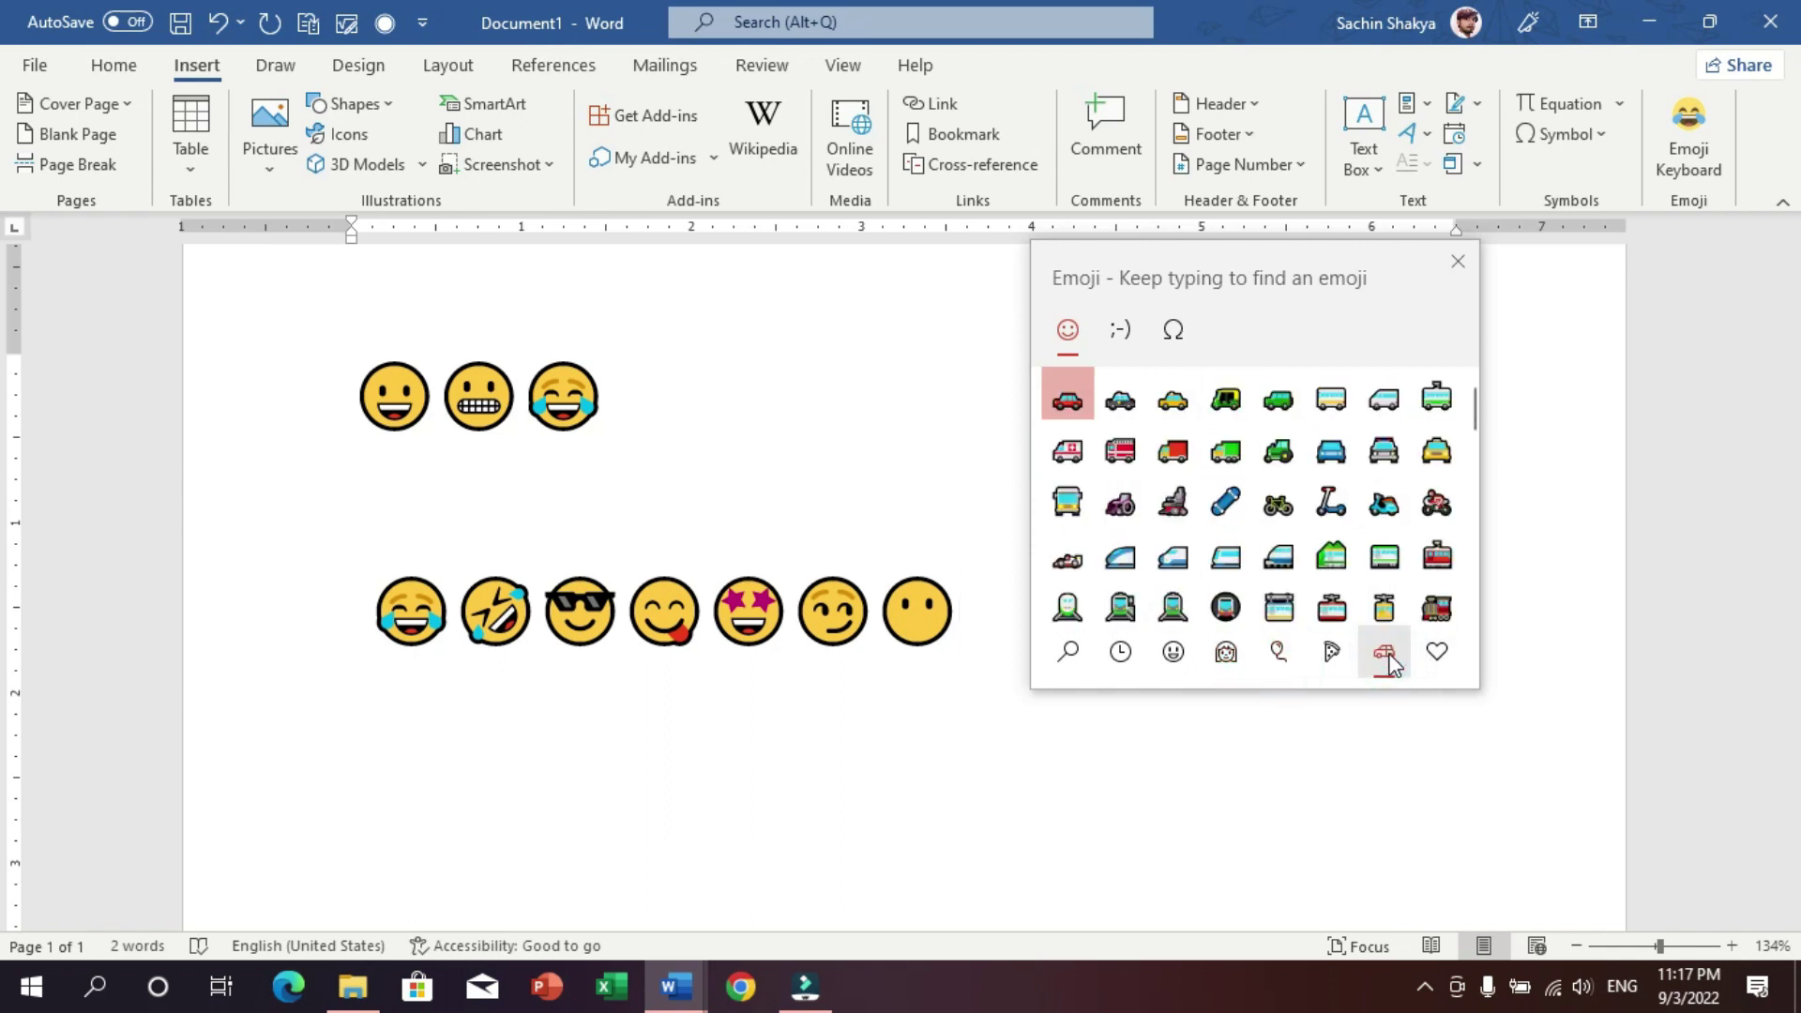
{"action": "scroll", "coordinate": [1244, 493], "scroll_direction": "down", "scroll_amount": 3}
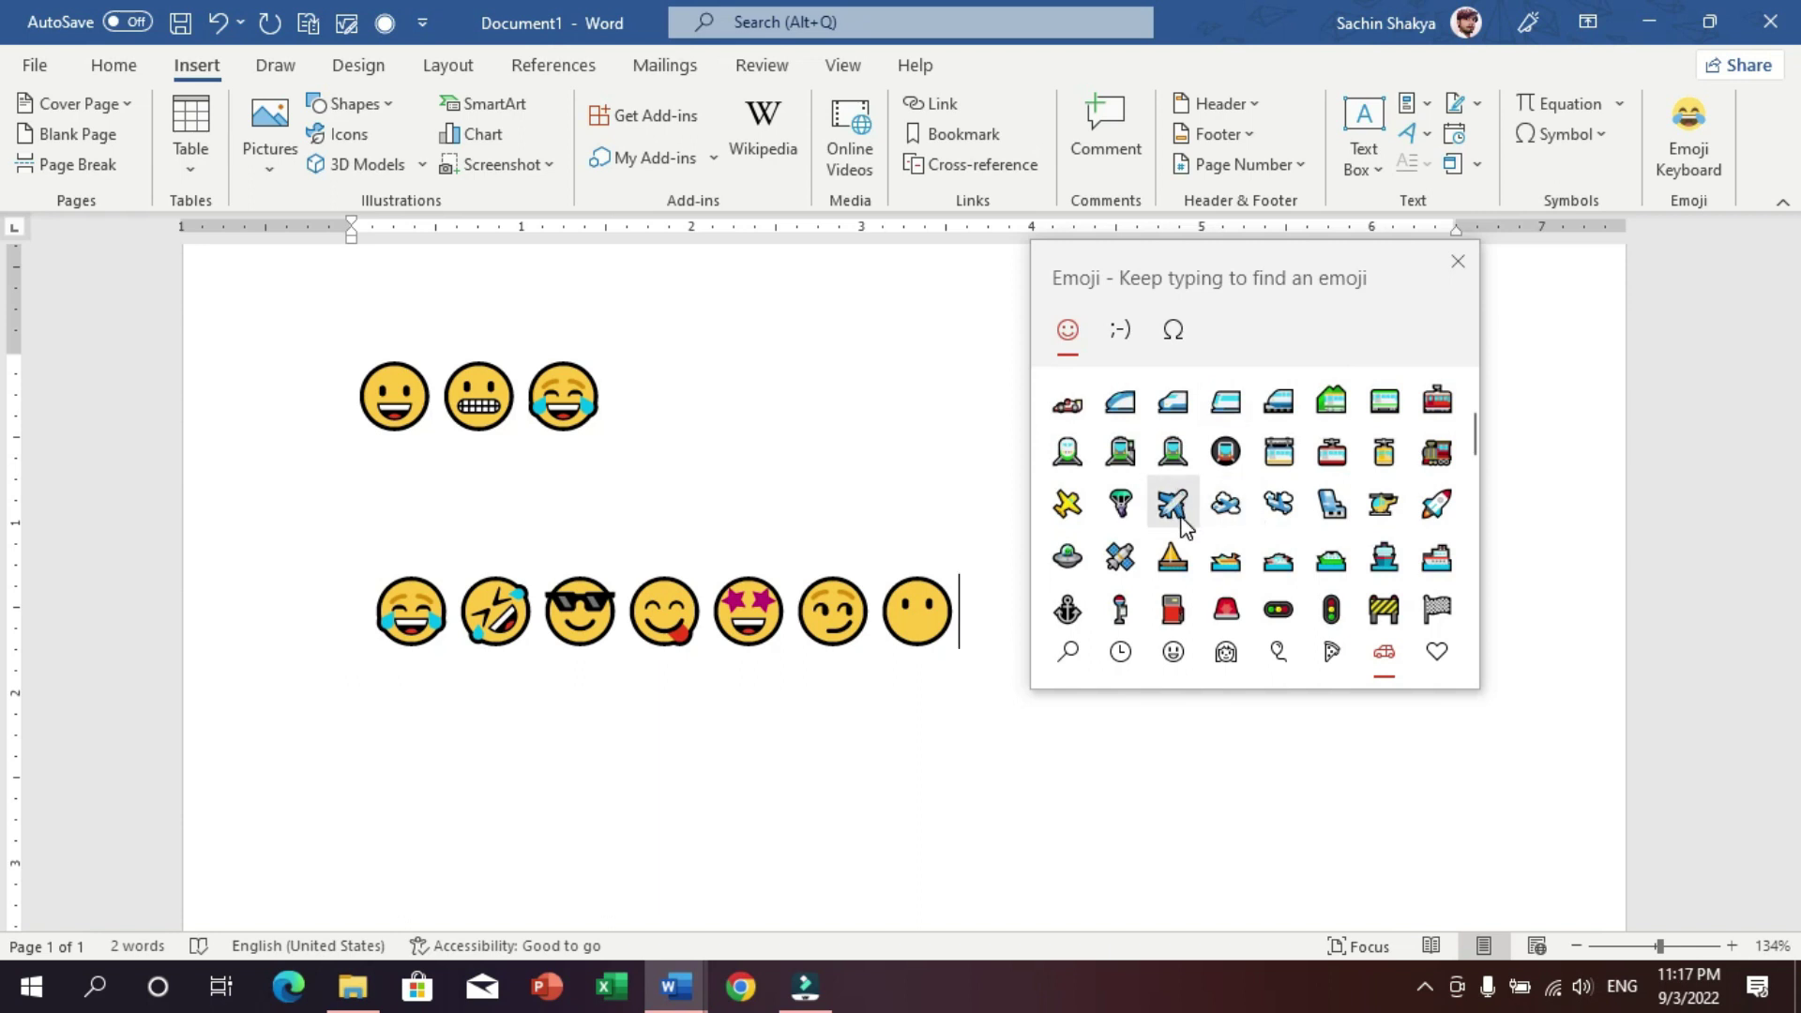
{"action": "left_click", "coordinate": [1436, 507]}
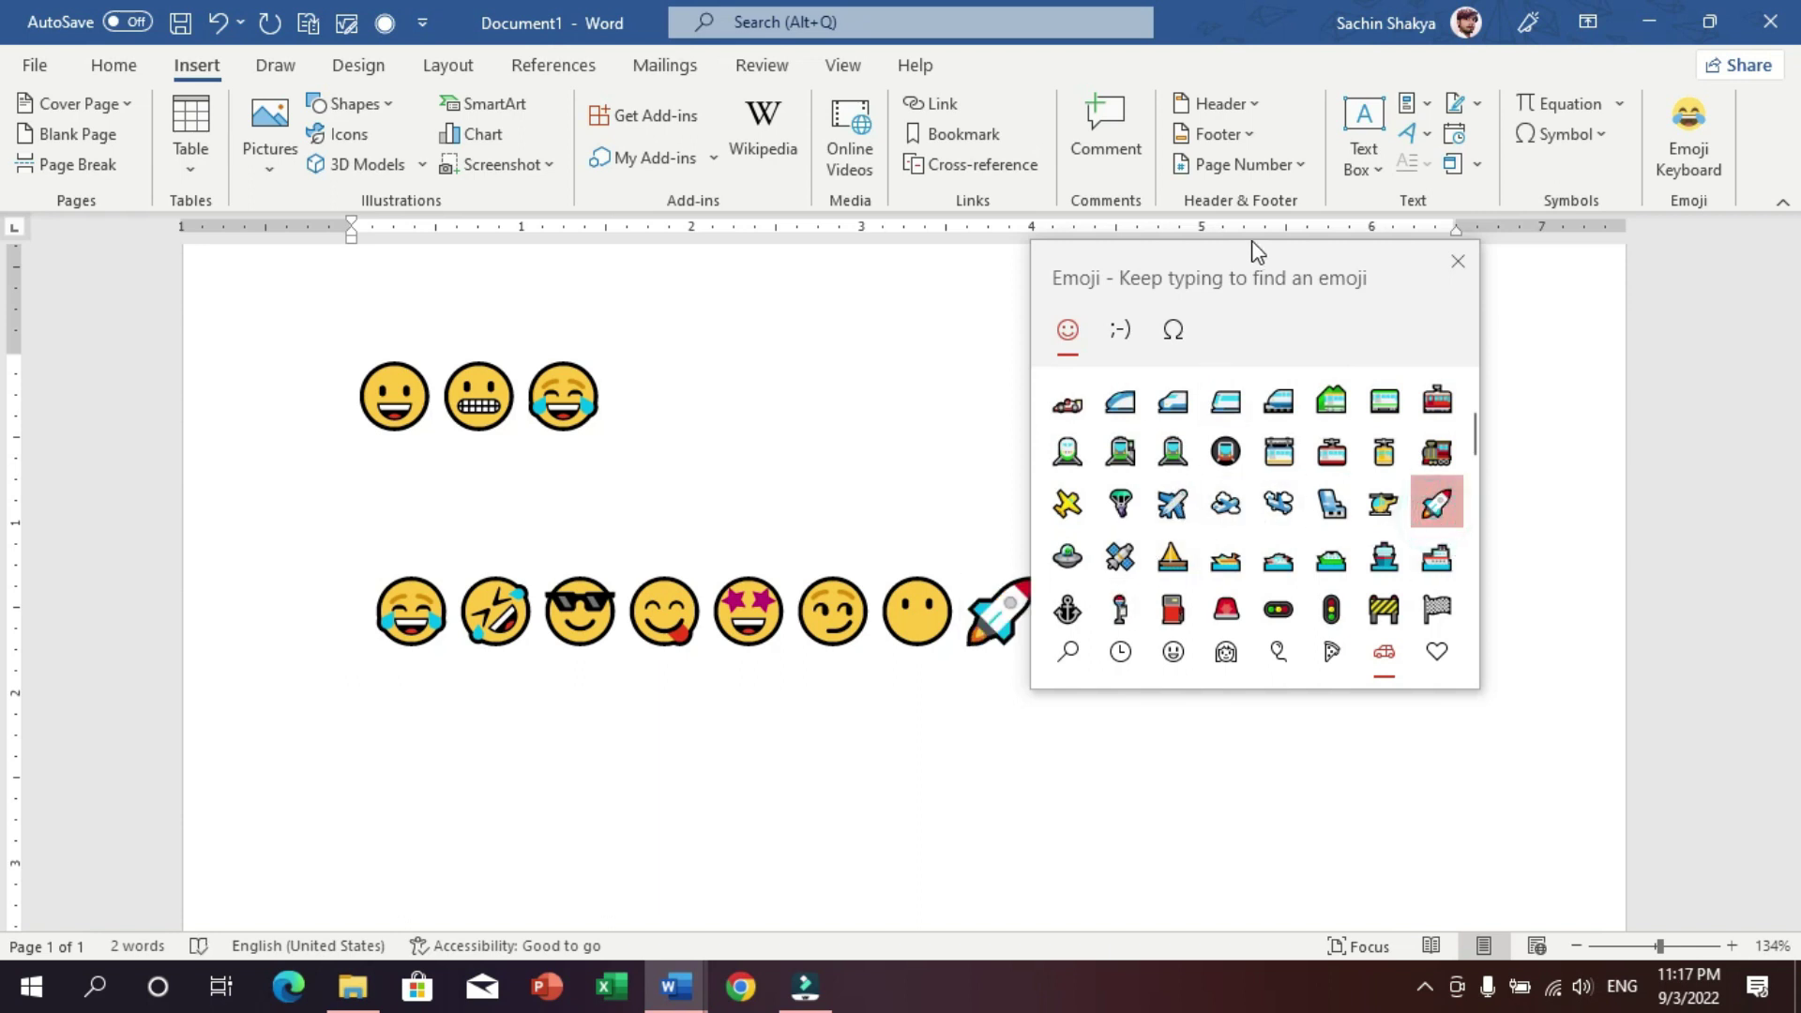
{"action": "left_click_drag", "start_coordinate": [1278, 261], "coordinate": [1372, 430]}
{"action": "left_click", "coordinate": [923, 430]}
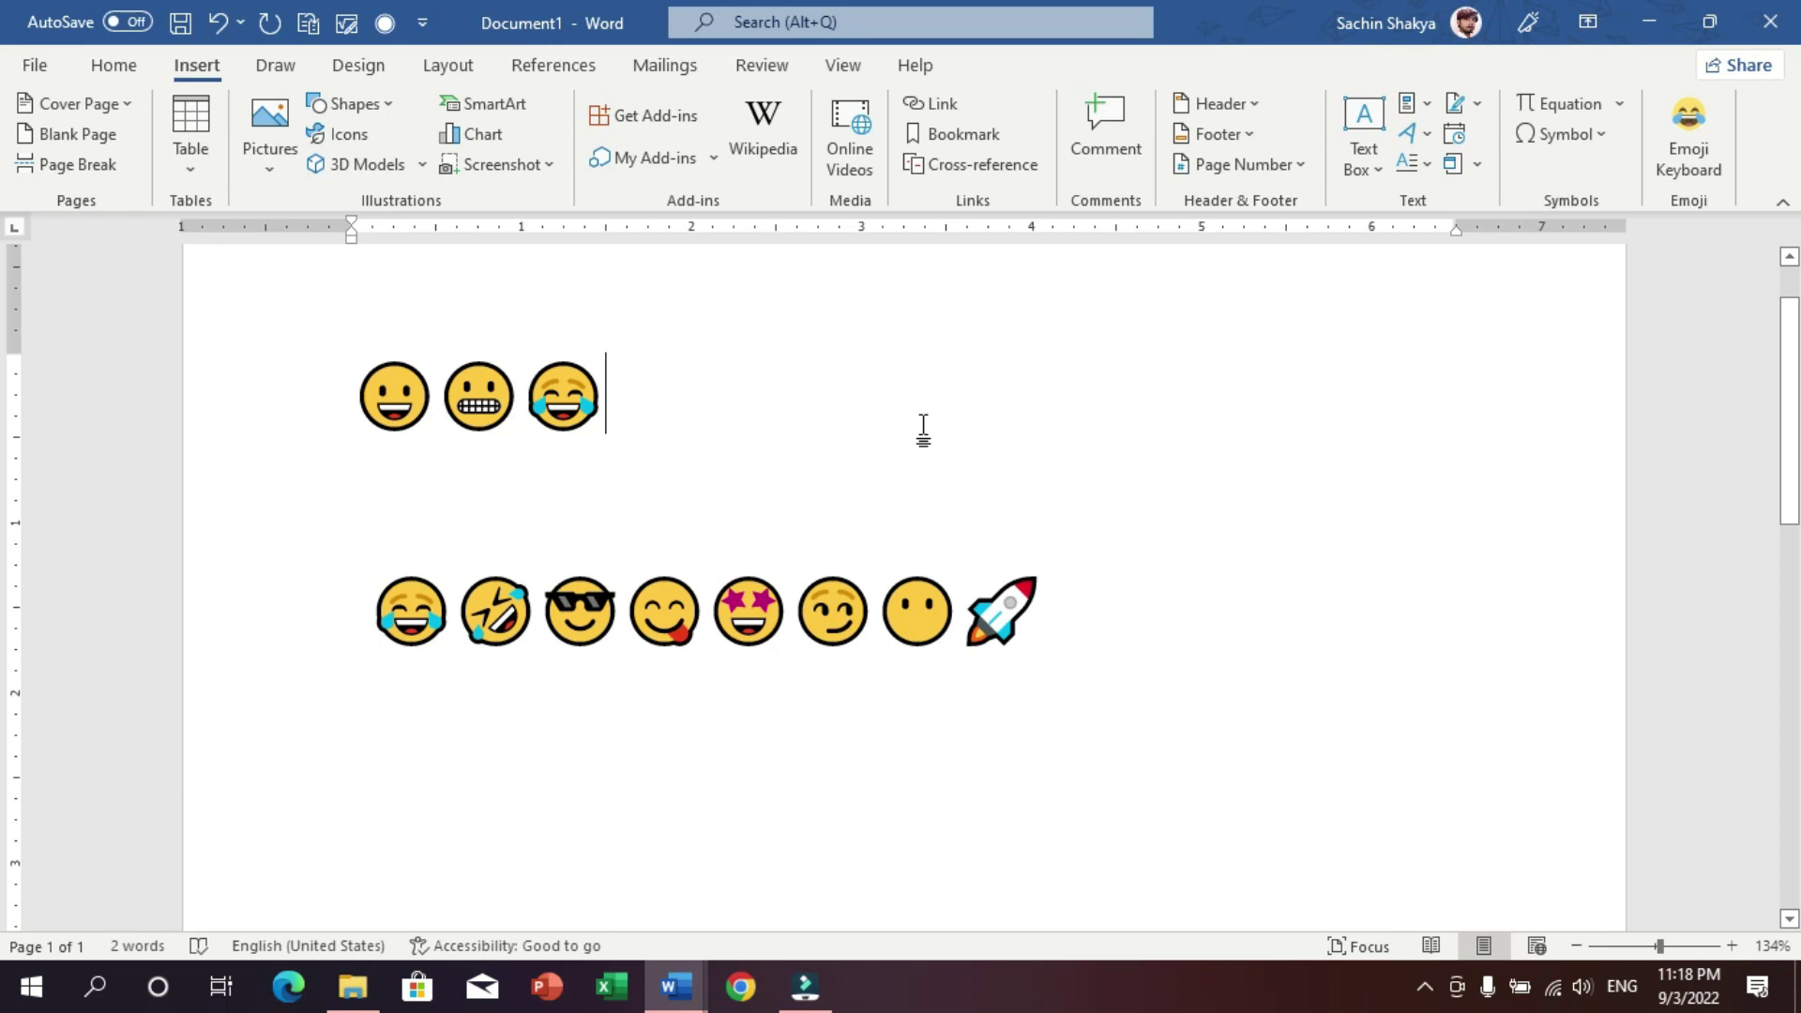
- Open the emoji panel and look at the keyboard input language options
{"action": "key", "text": "super+period"}
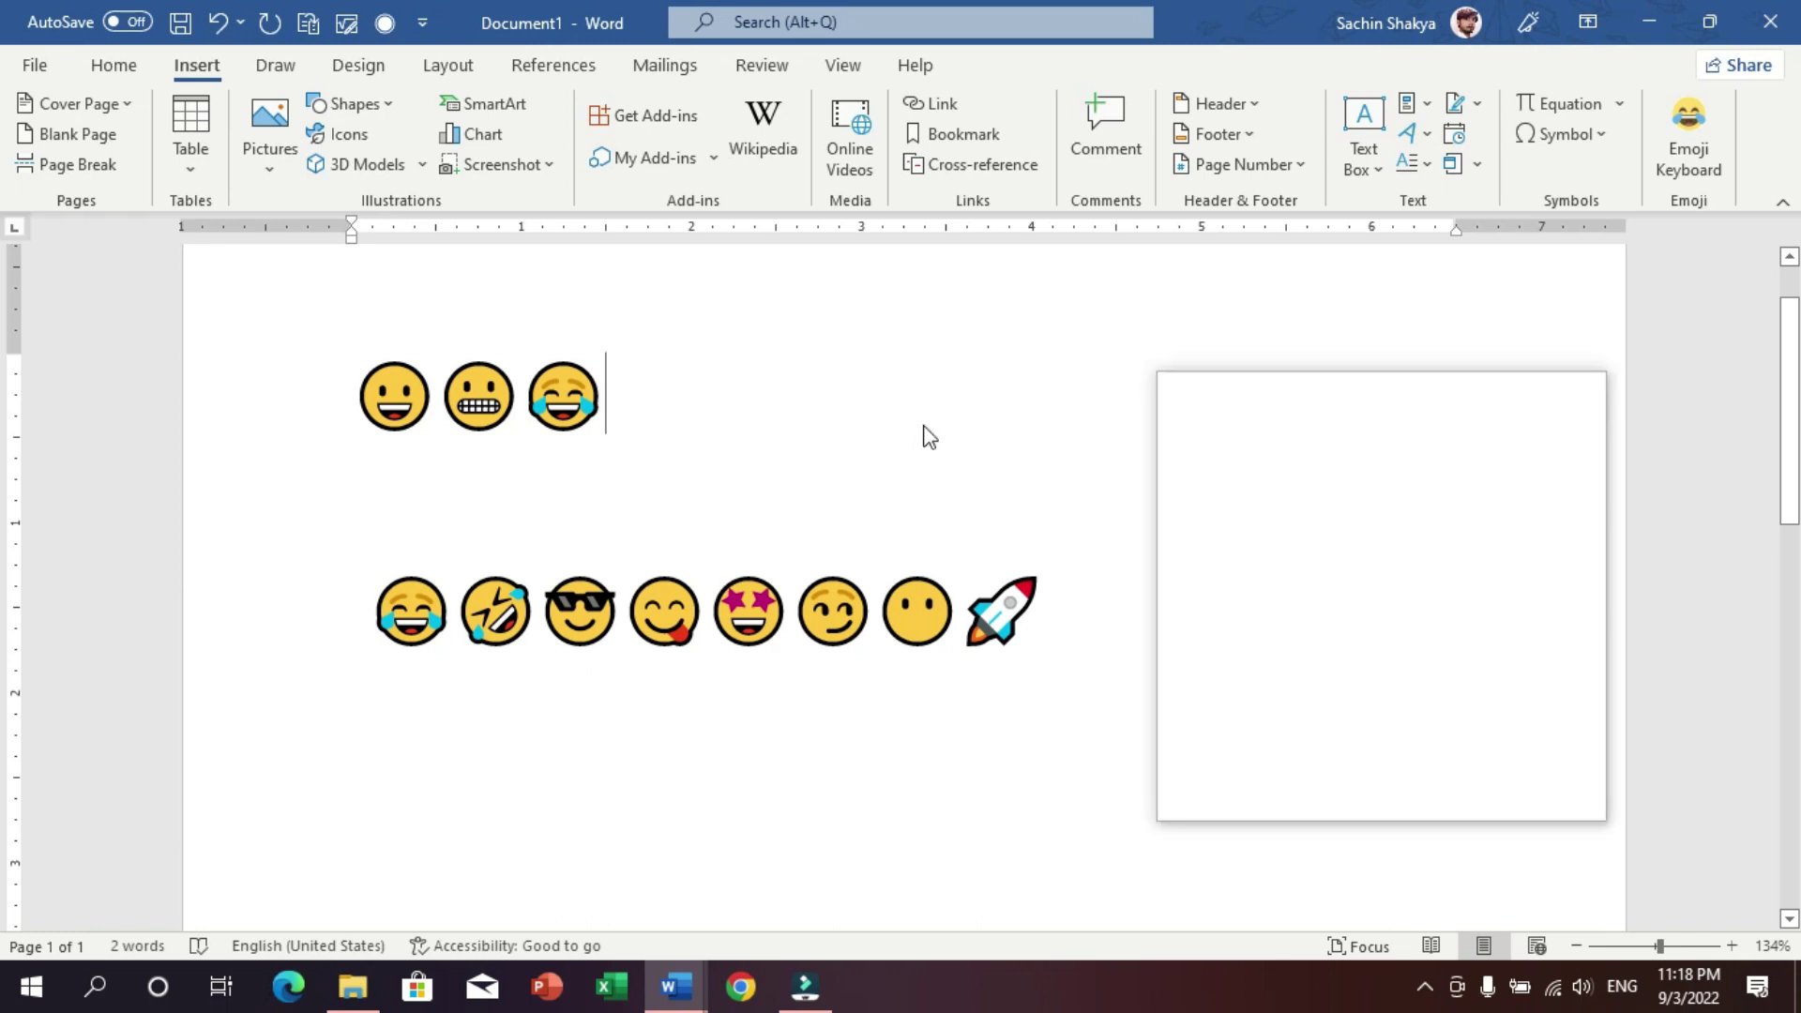
{"action": "left_click", "coordinate": [931, 429]}
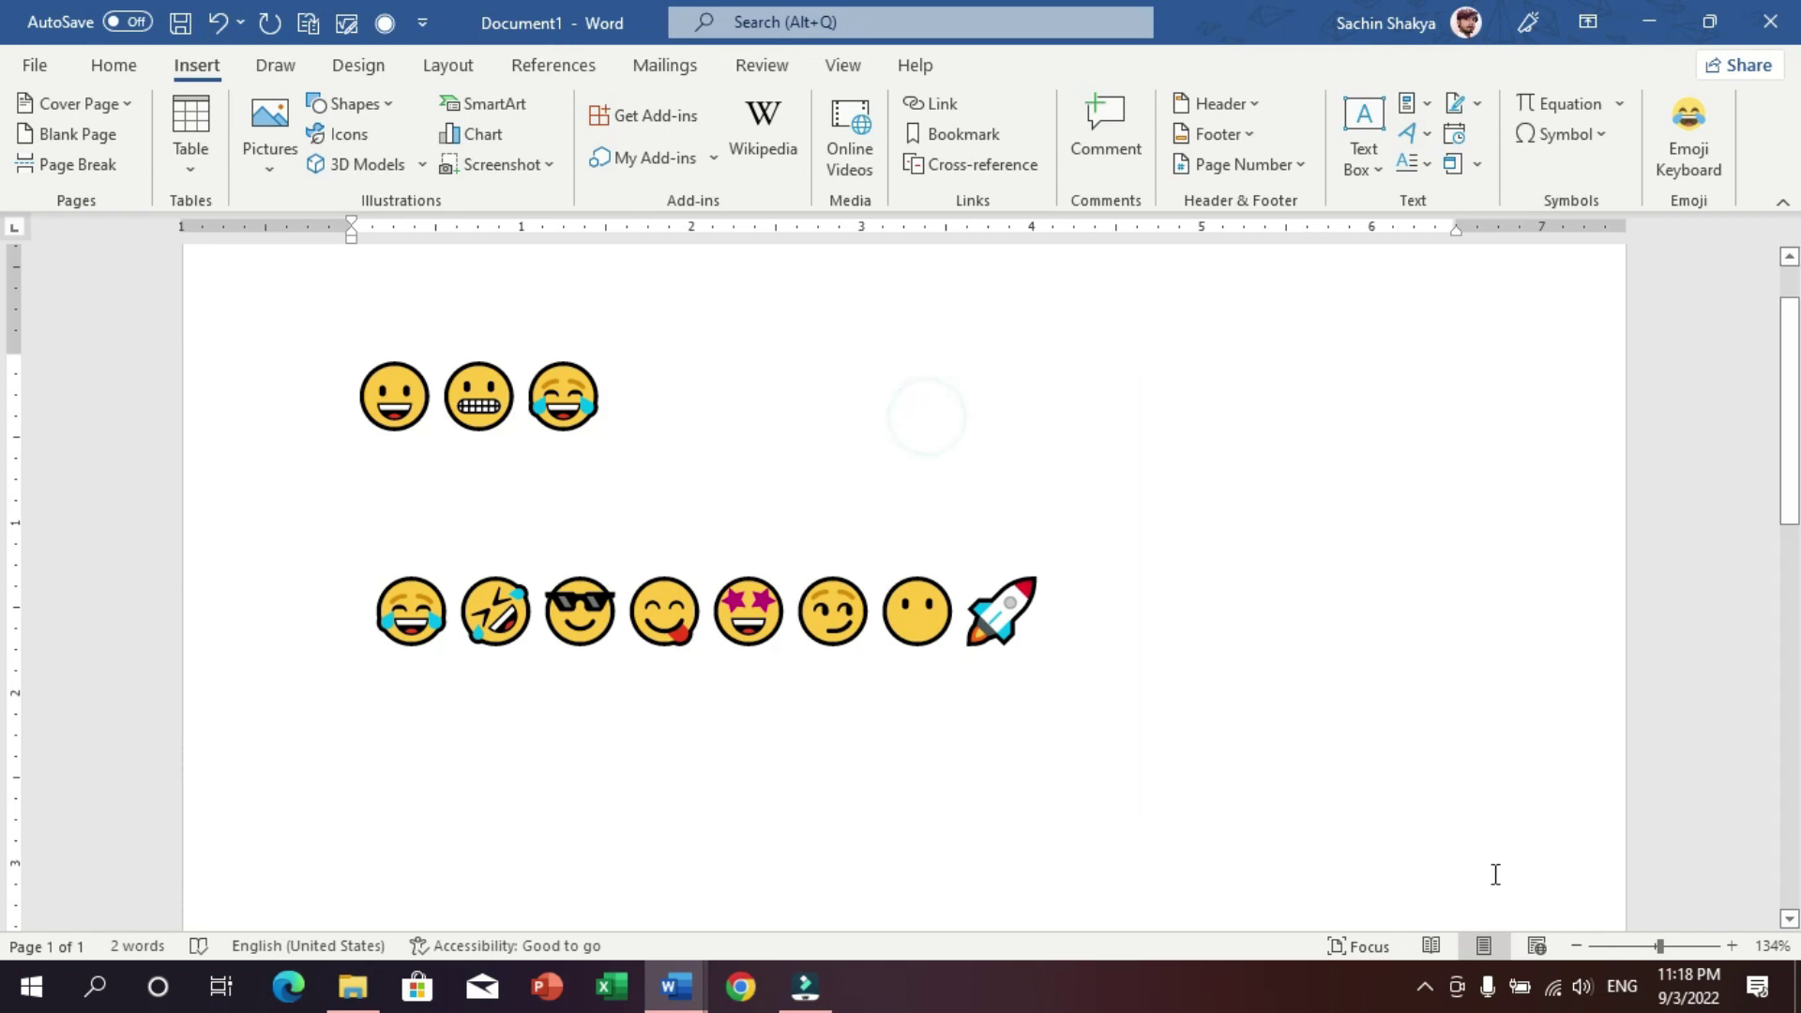
{"action": "left_click", "coordinate": [1622, 987]}
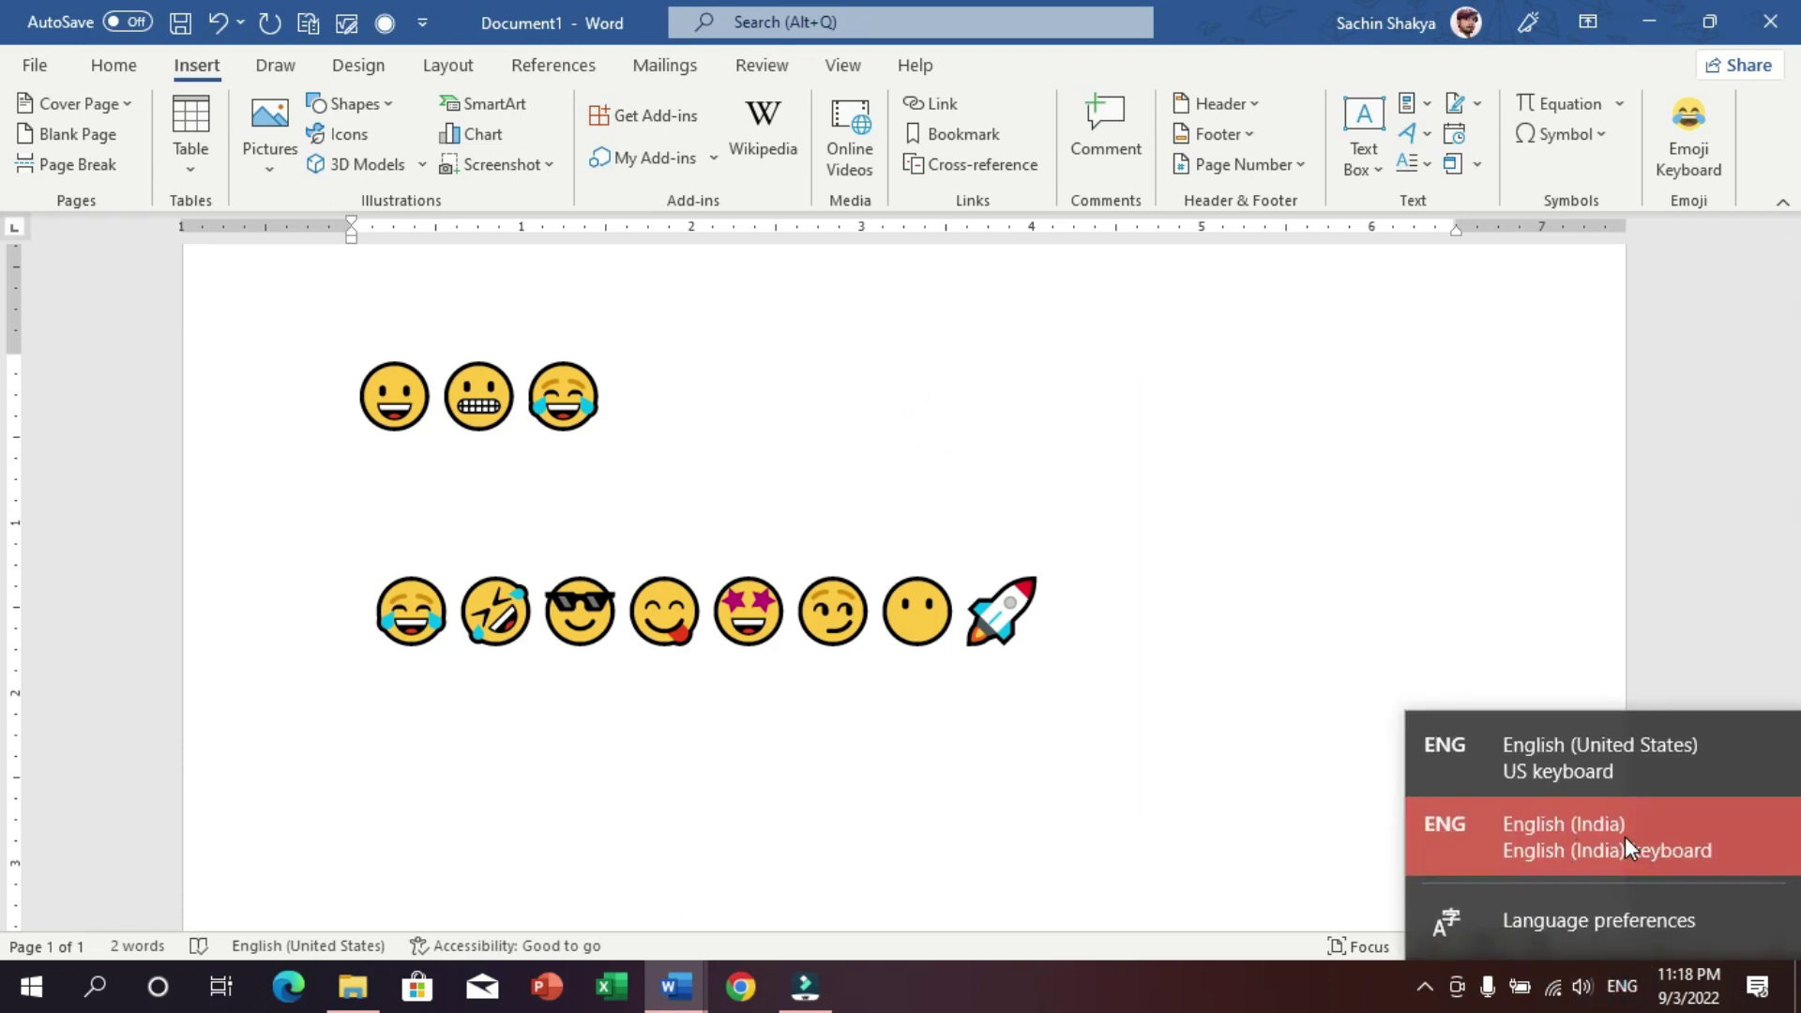
{"action": "left_click", "coordinate": [910, 447]}
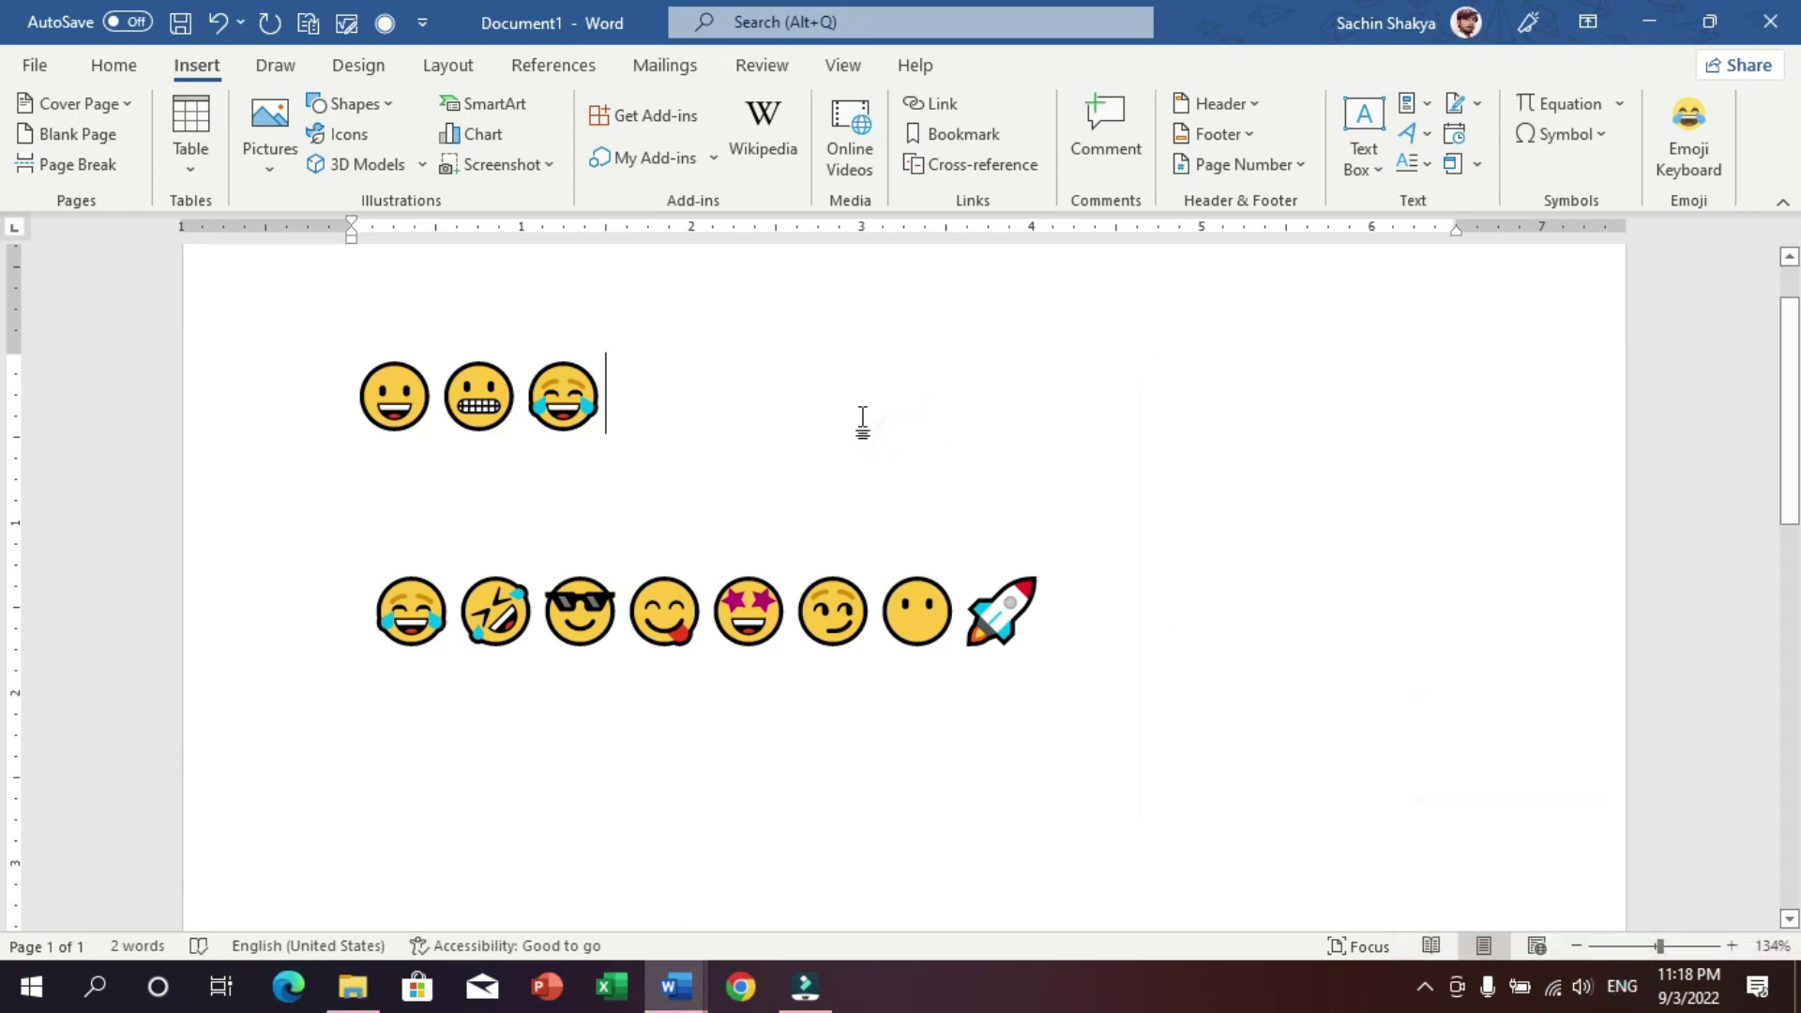
- Insert the rupee sign ₹ from the Symbols tab after the smileys, then close the document
{"action": "key", "text": "super+period"}
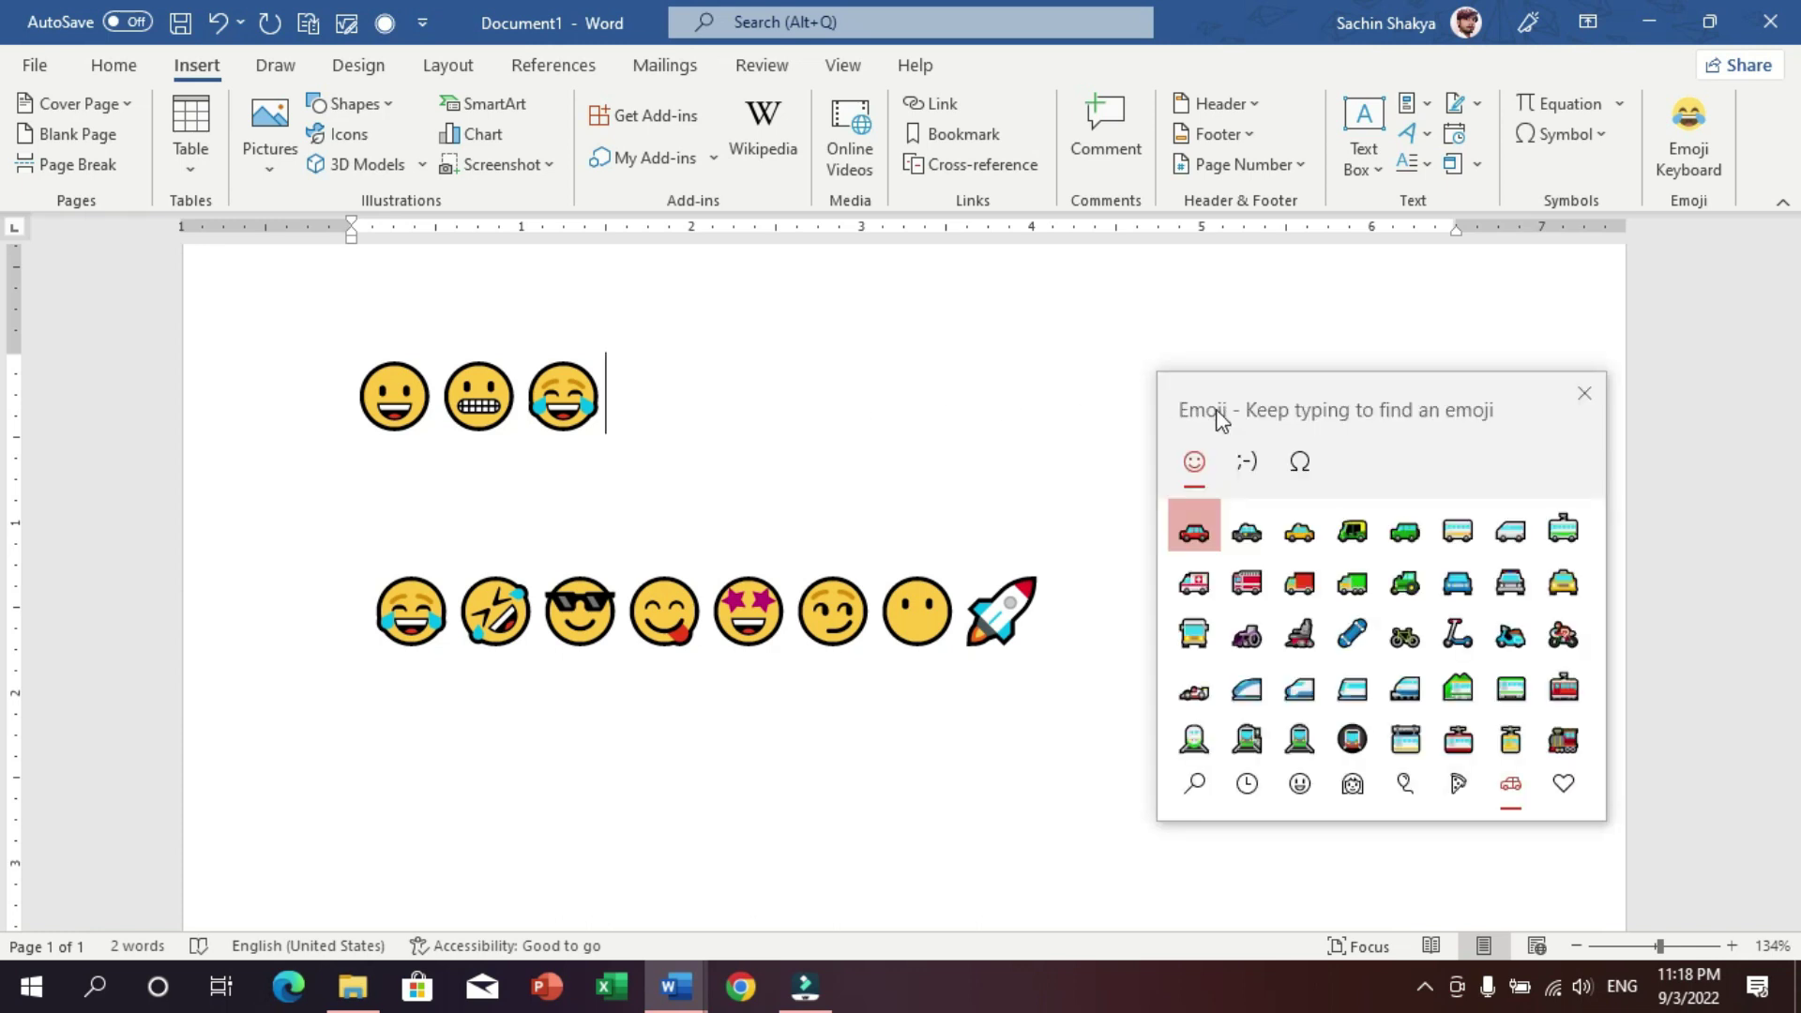
{"action": "left_click", "coordinate": [1308, 461]}
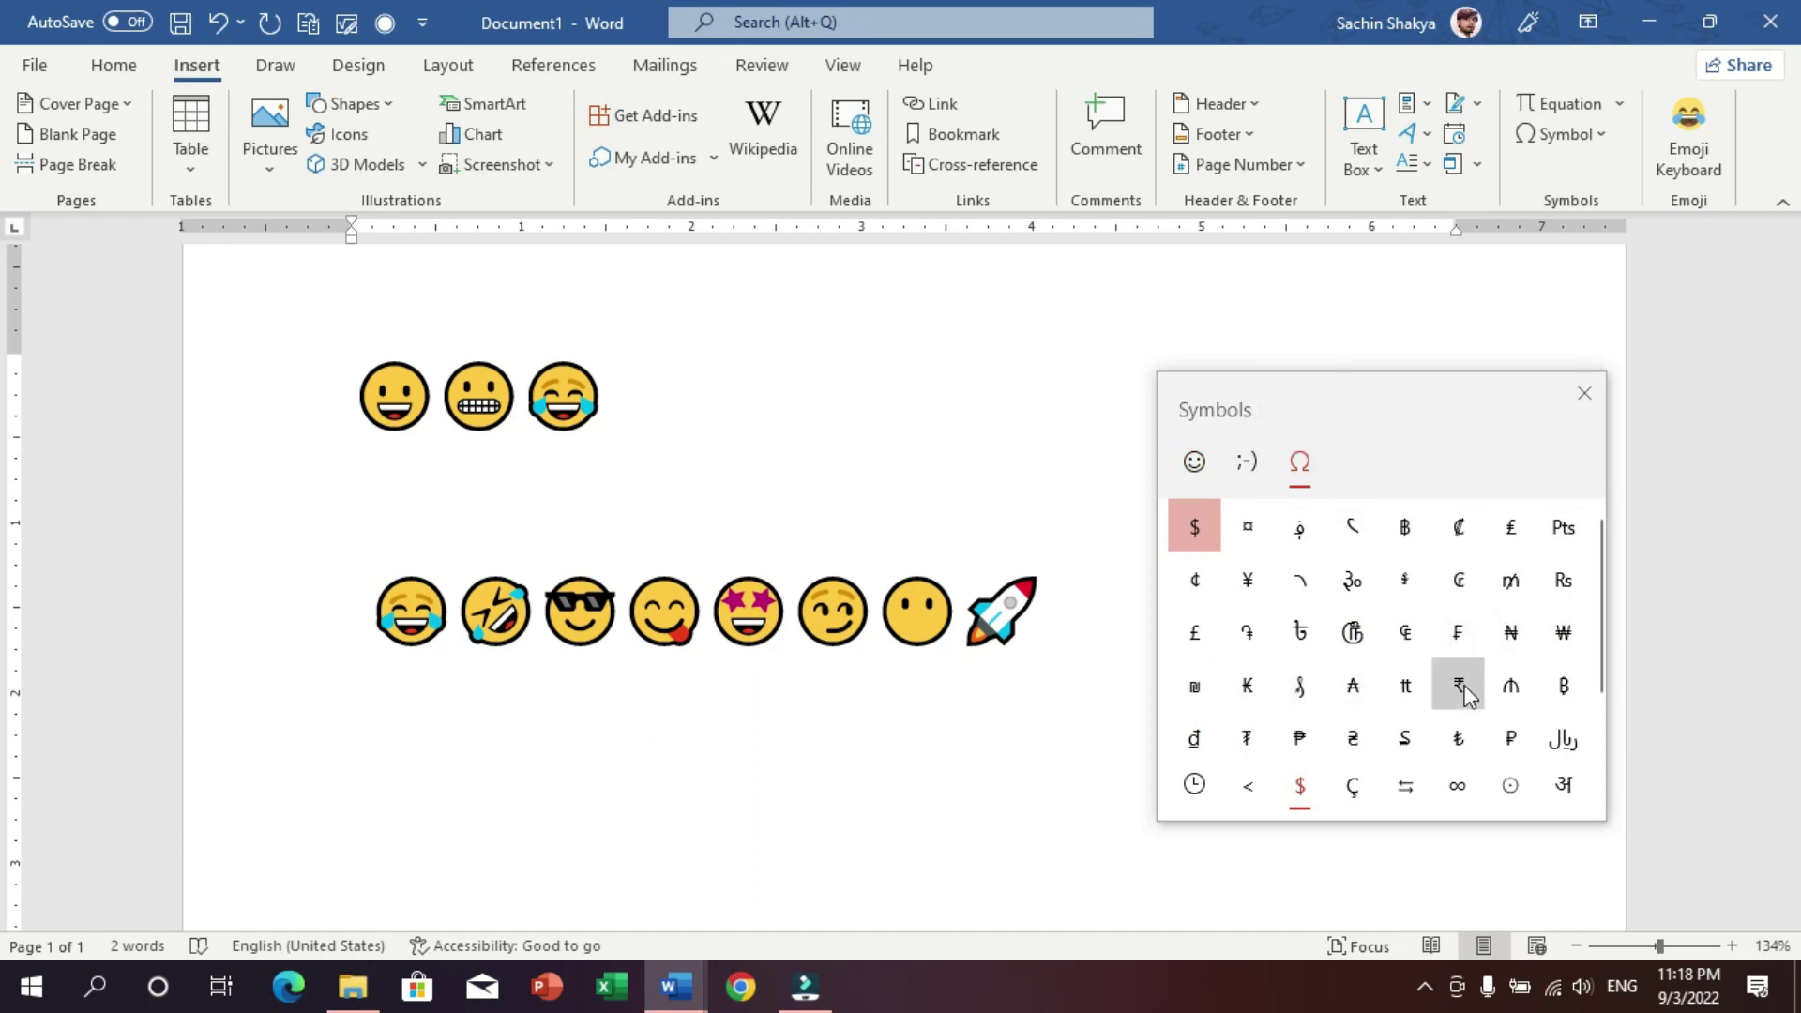
{"action": "left_click", "coordinate": [1452, 690]}
{"action": "left_click", "coordinate": [1588, 403]}
{"action": "left_click", "coordinate": [993, 425]}
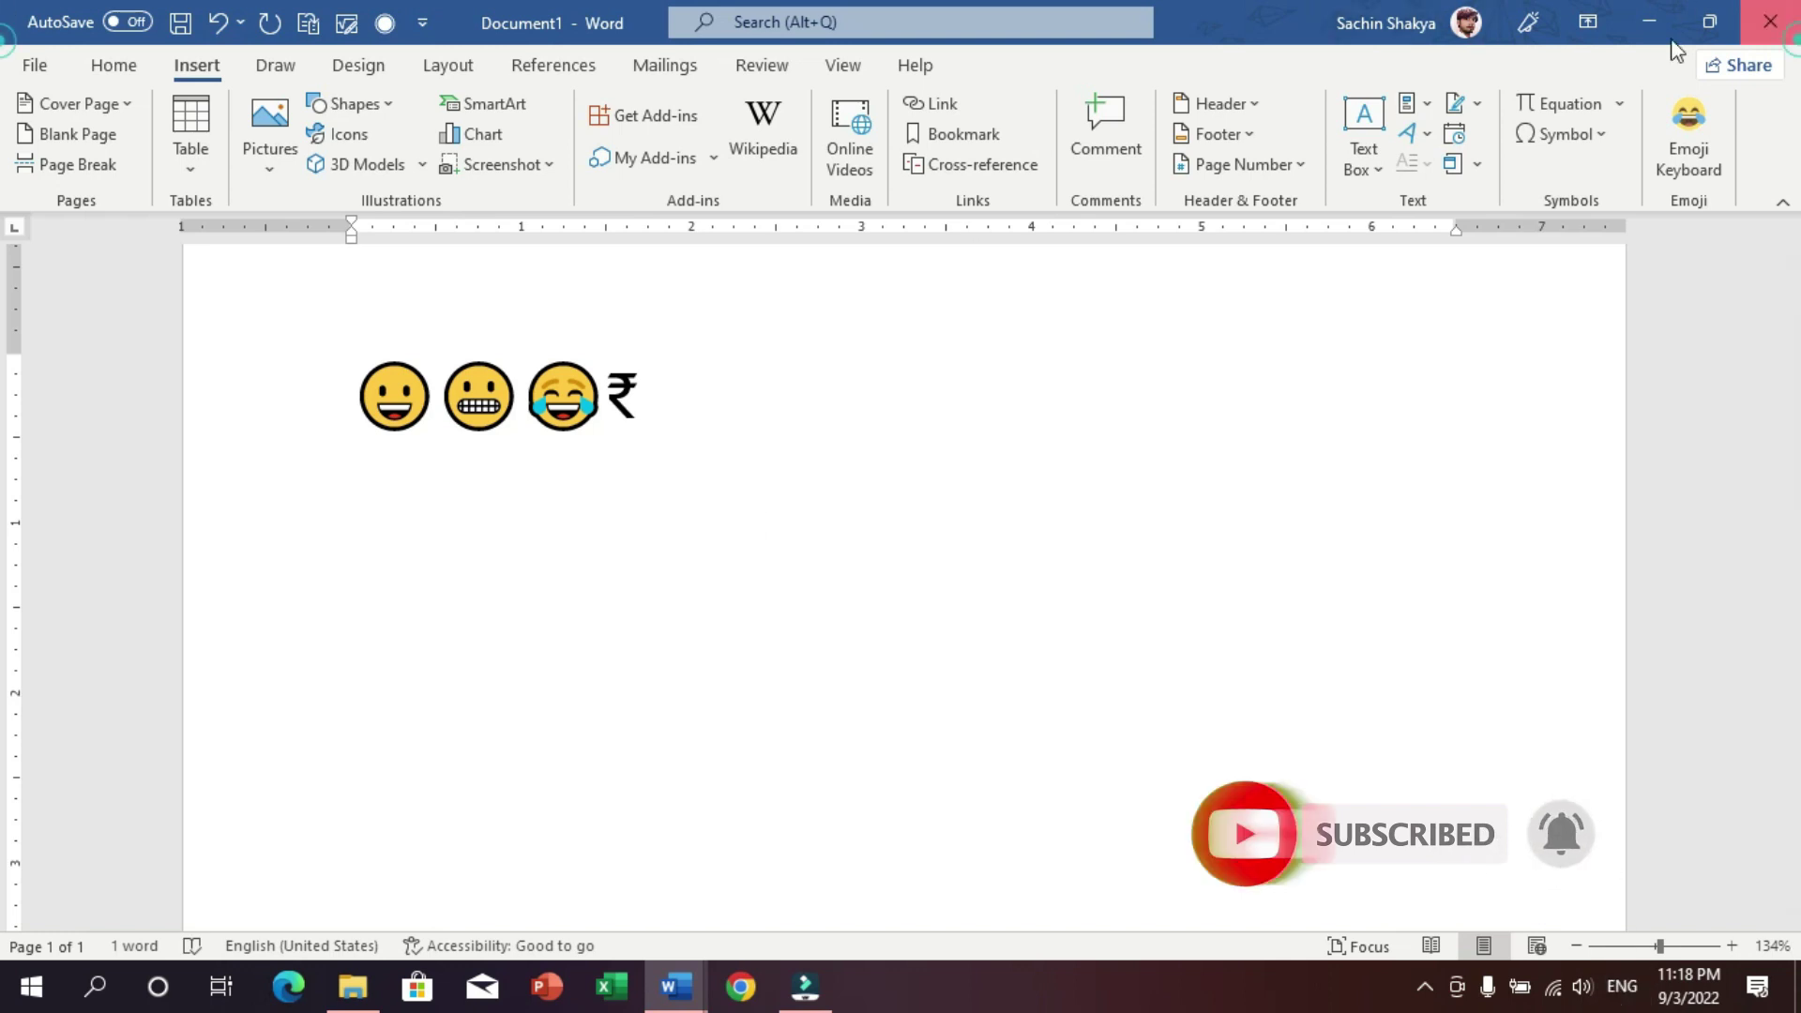
{"action": "left_click", "coordinate": [1771, 21]}
- Discard the emoji document and dismiss the license banner in the Format Painter sample
{"action": "left_click", "coordinate": [987, 638]}
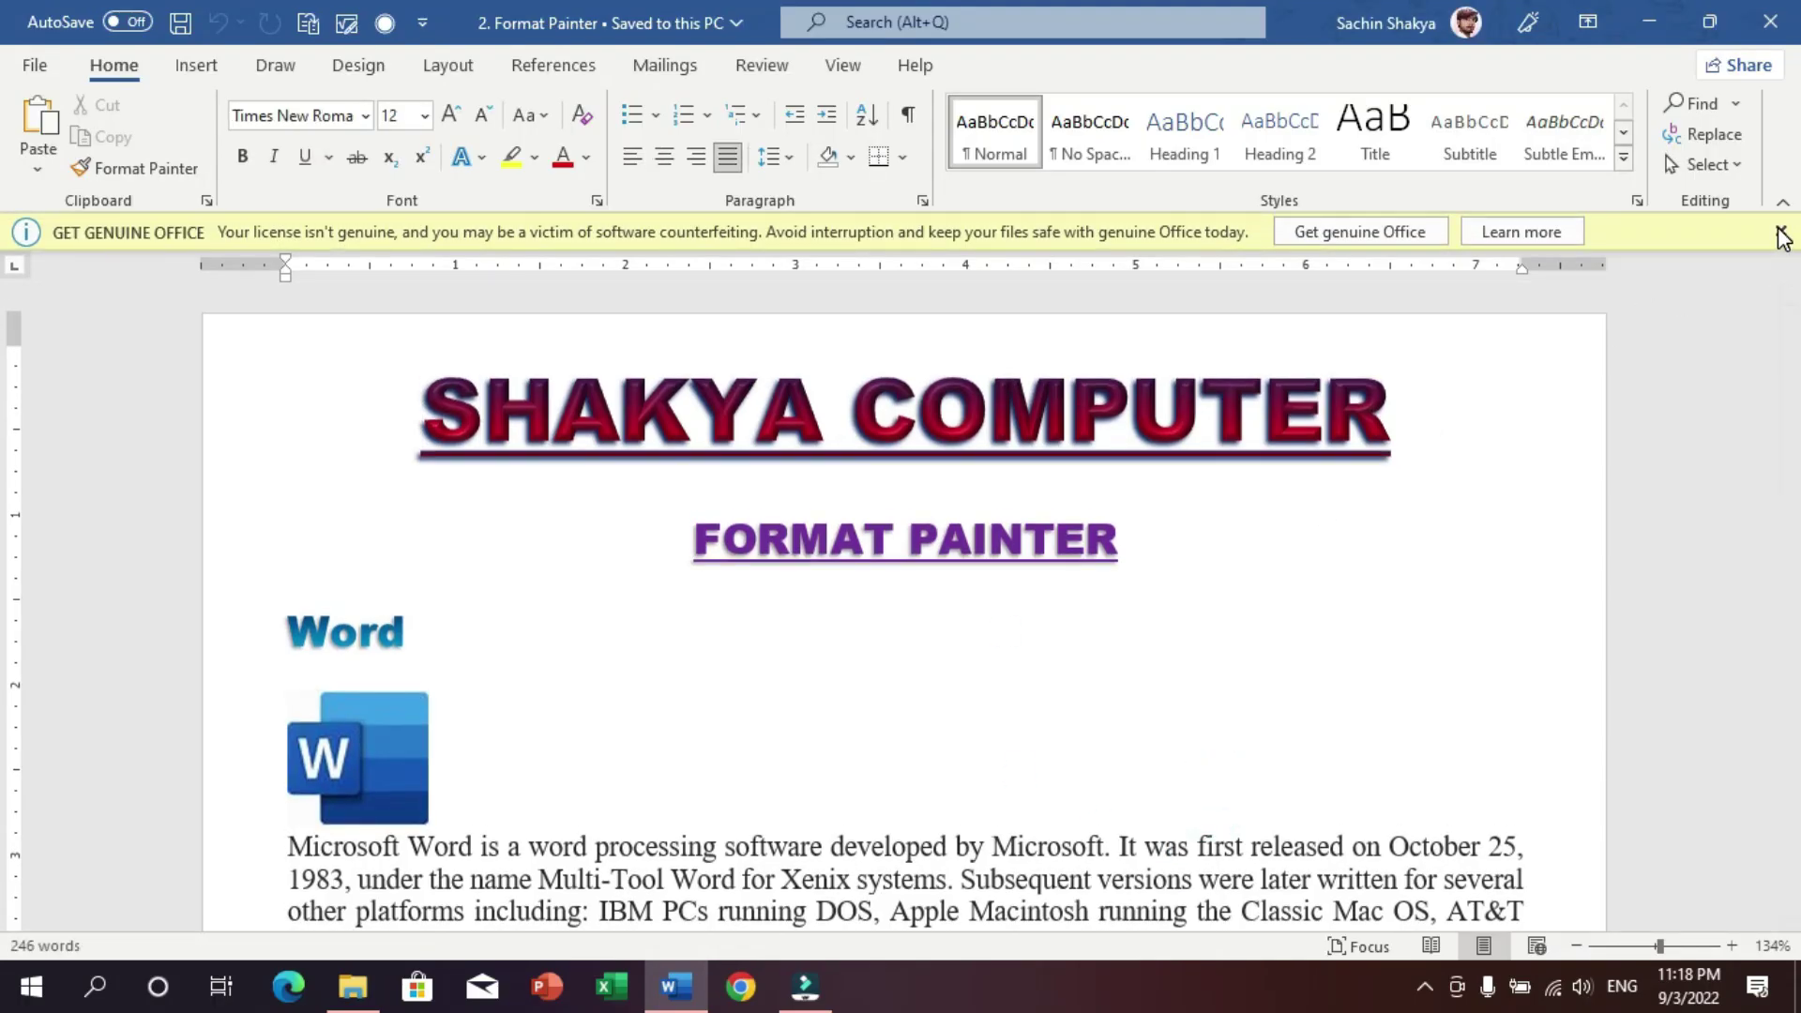
{"action": "left_click", "coordinate": [1781, 231]}
{"action": "scroll", "coordinate": [1187, 614], "scroll_direction": "down", "scroll_amount": 1}
{"action": "scroll", "coordinate": [1186, 614], "scroll_direction": "down", "scroll_amount": 1}
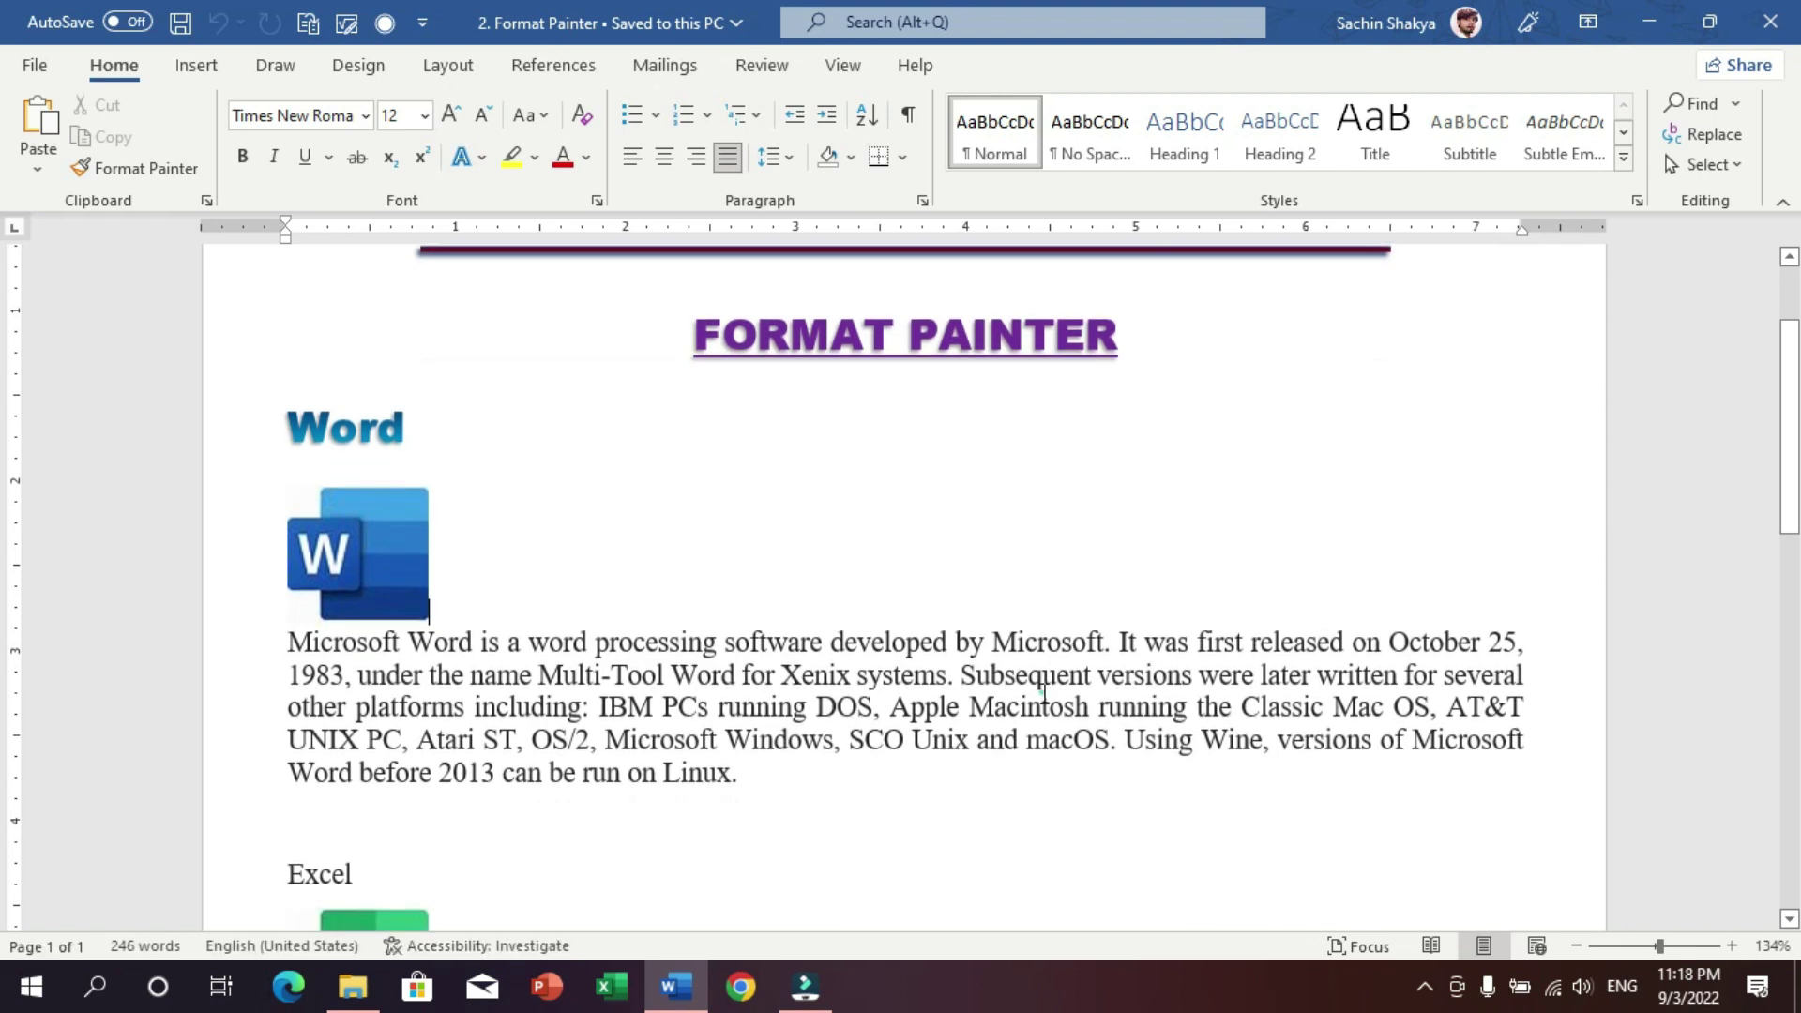
{"action": "scroll", "coordinate": [1033, 673], "scroll_direction": "down", "scroll_amount": 2}
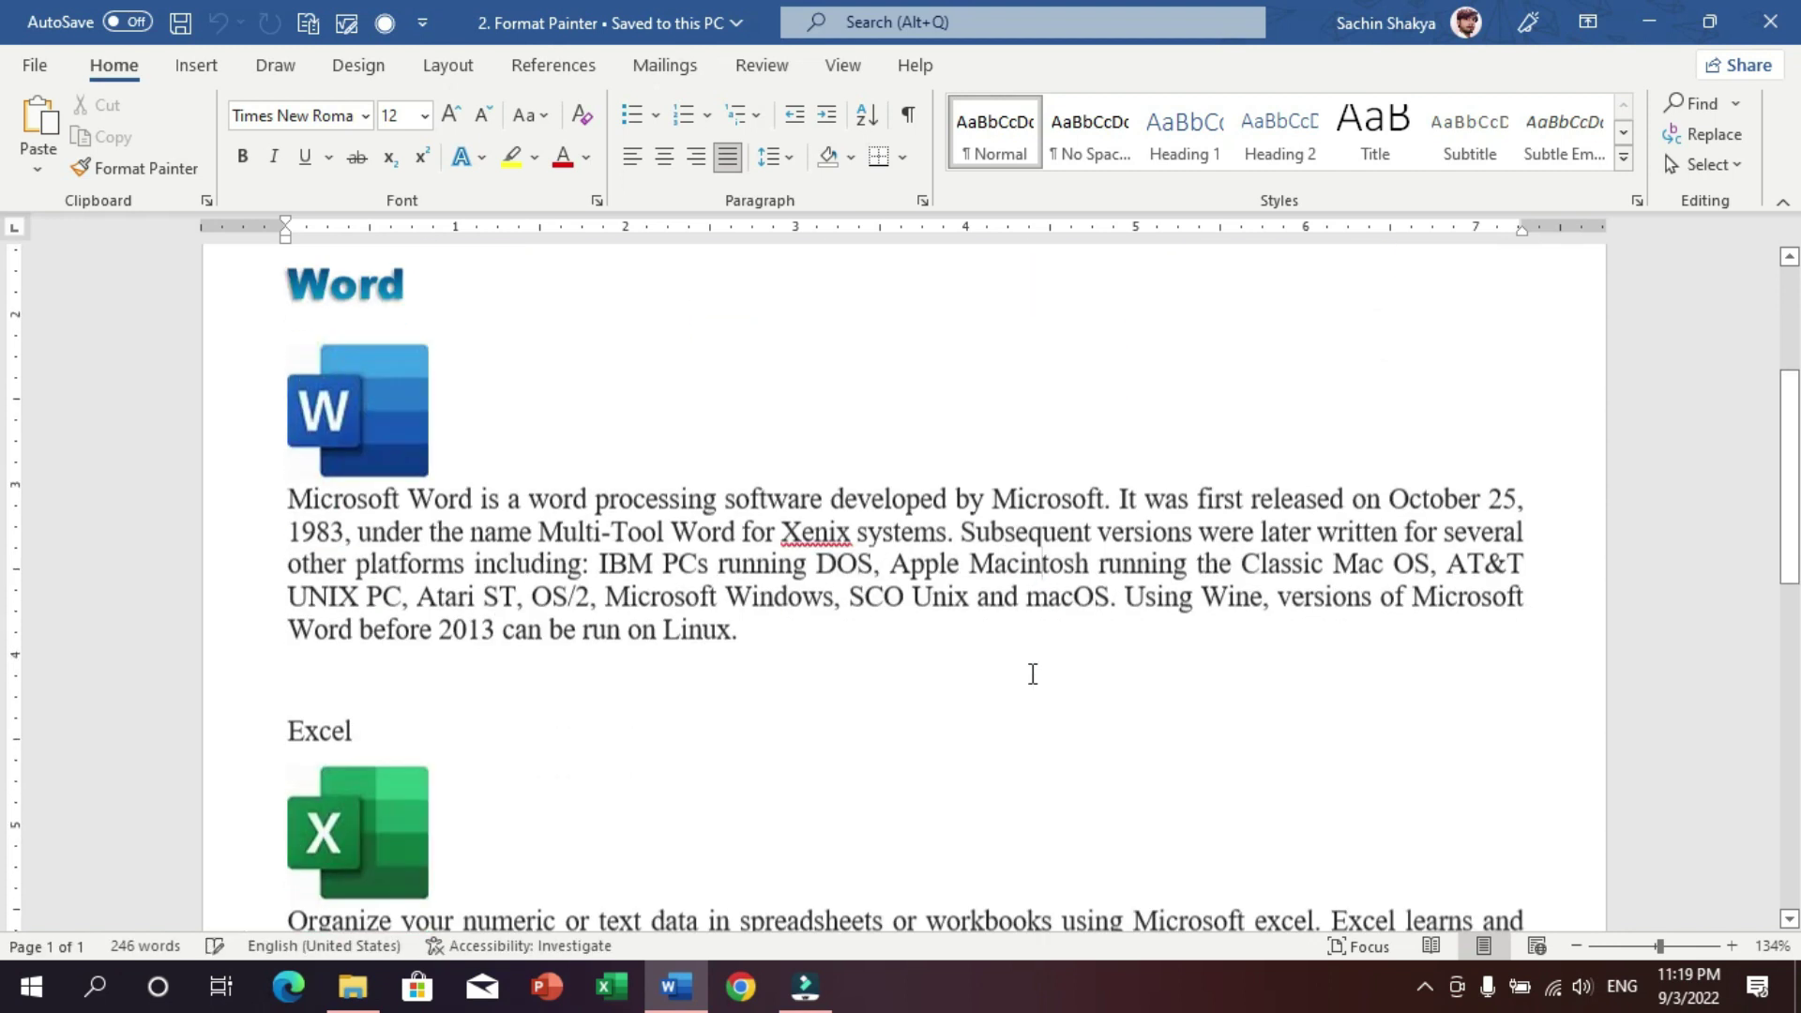
{"action": "scroll", "coordinate": [1033, 674], "scroll_direction": "down", "scroll_amount": 1}
{"action": "scroll", "coordinate": [950, 574], "scroll_direction": "up", "scroll_amount": 3}
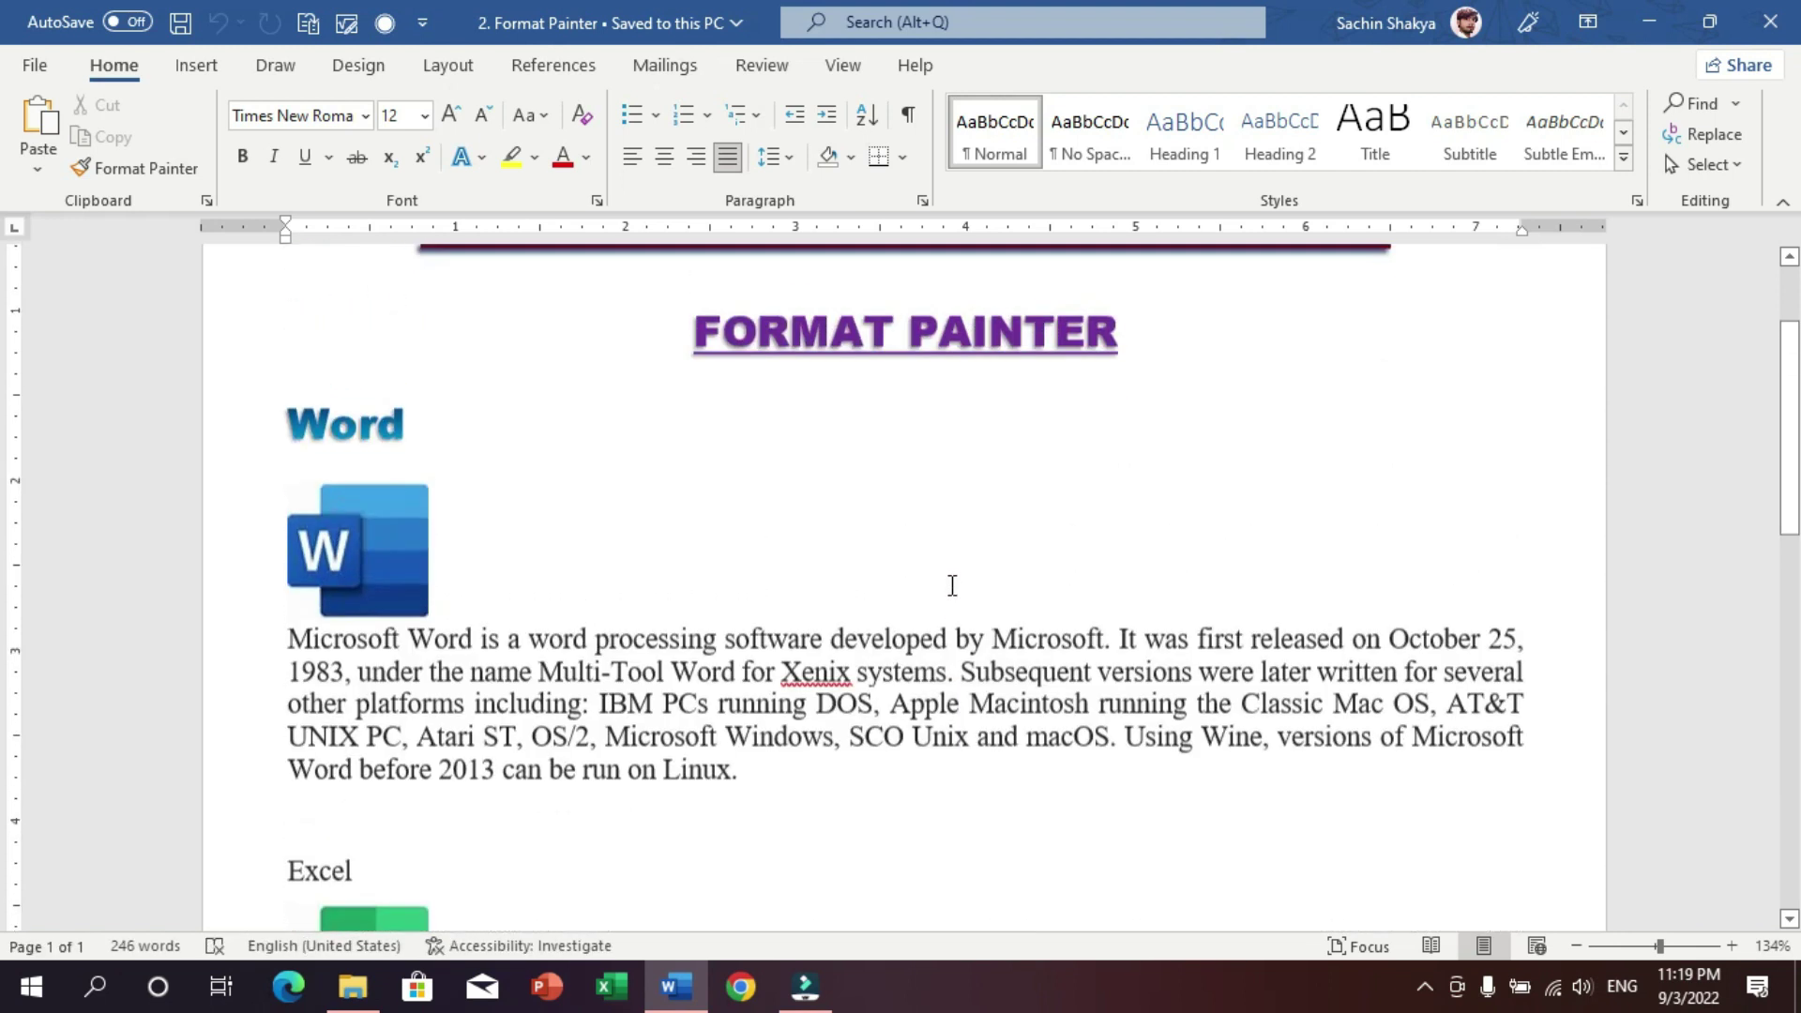
{"action": "scroll", "coordinate": [491, 411], "scroll_direction": "down", "scroll_amount": 1}
{"action": "scroll", "coordinate": [383, 303], "scroll_direction": "down", "scroll_amount": 1}
{"action": "scroll", "coordinate": [411, 349], "scroll_direction": "up", "scroll_amount": 1}
- Check the fonts of the Word, Excel and PowerPoint headings
{"action": "double_click", "coordinate": [383, 355]}
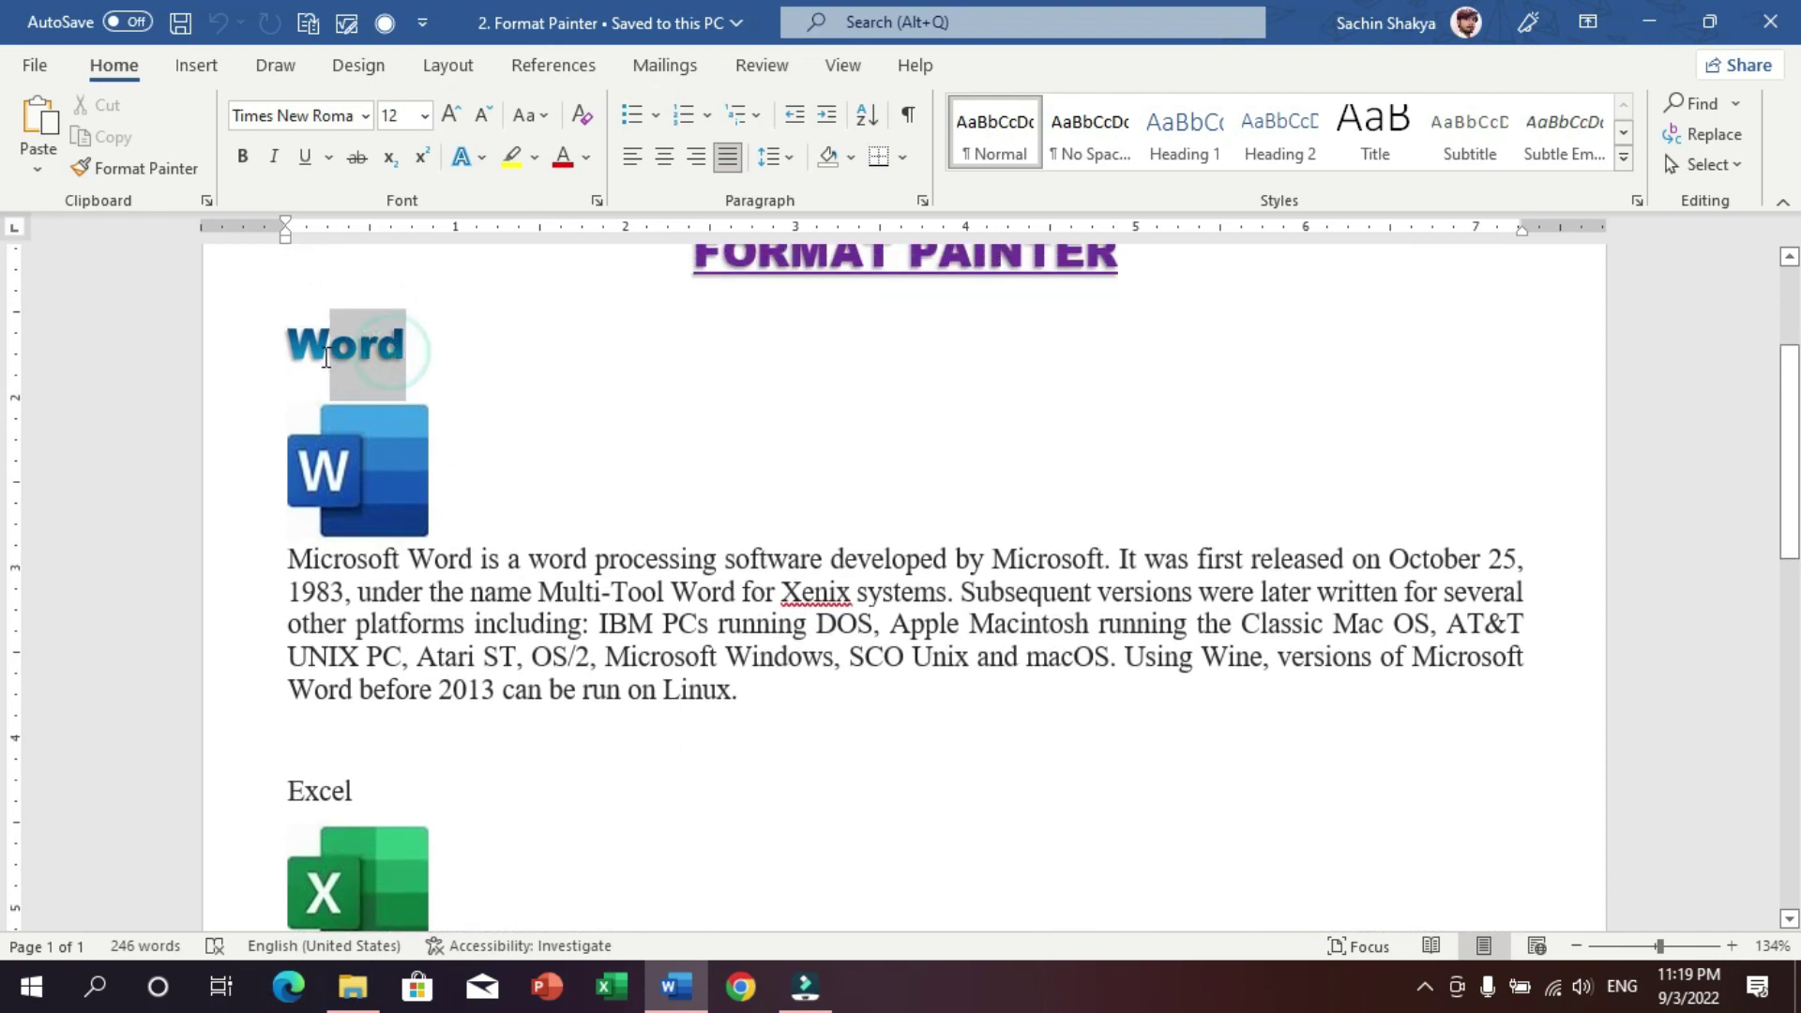
{"action": "scroll", "coordinate": [357, 556], "scroll_direction": "down", "scroll_amount": 3}
{"action": "double_click", "coordinate": [357, 556]}
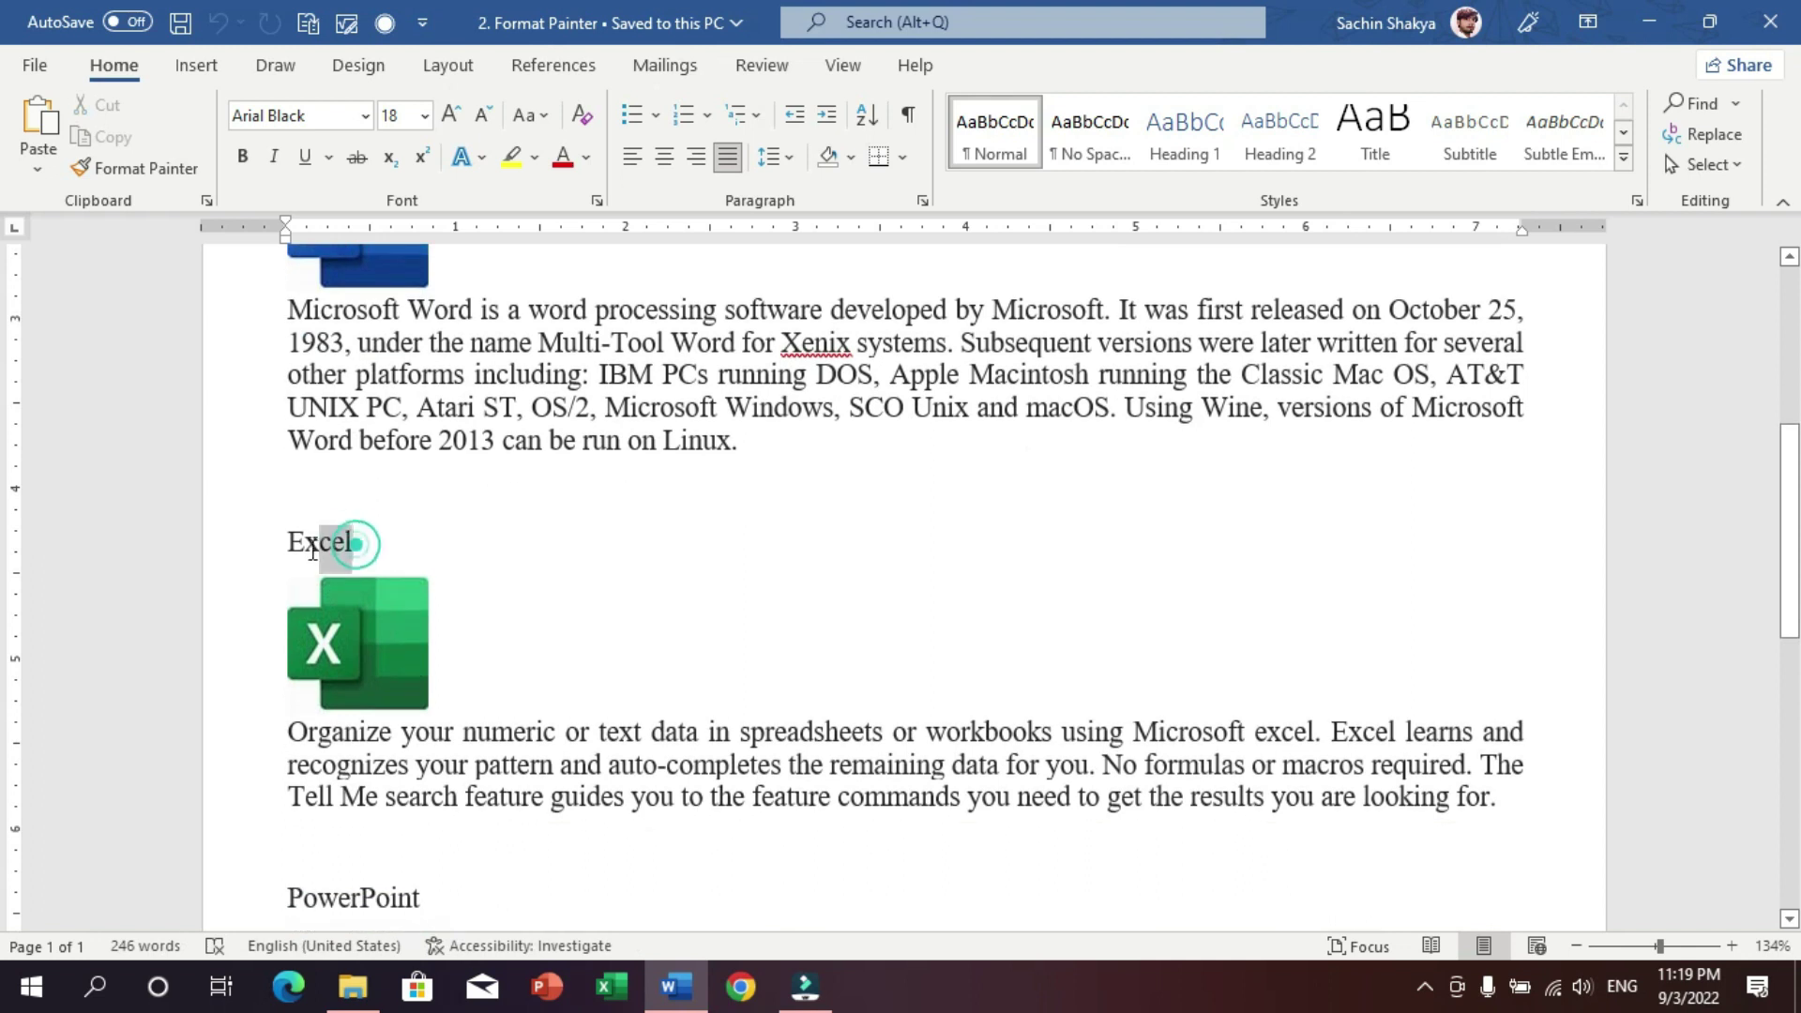
{"action": "scroll", "coordinate": [357, 556], "scroll_direction": "down", "scroll_amount": 2}
{"action": "scroll", "coordinate": [374, 632], "scroll_direction": "down", "scroll_amount": 1}
{"action": "double_click", "coordinate": [384, 643]}
{"action": "scroll", "coordinate": [385, 643], "scroll_direction": "down", "scroll_amount": 4}
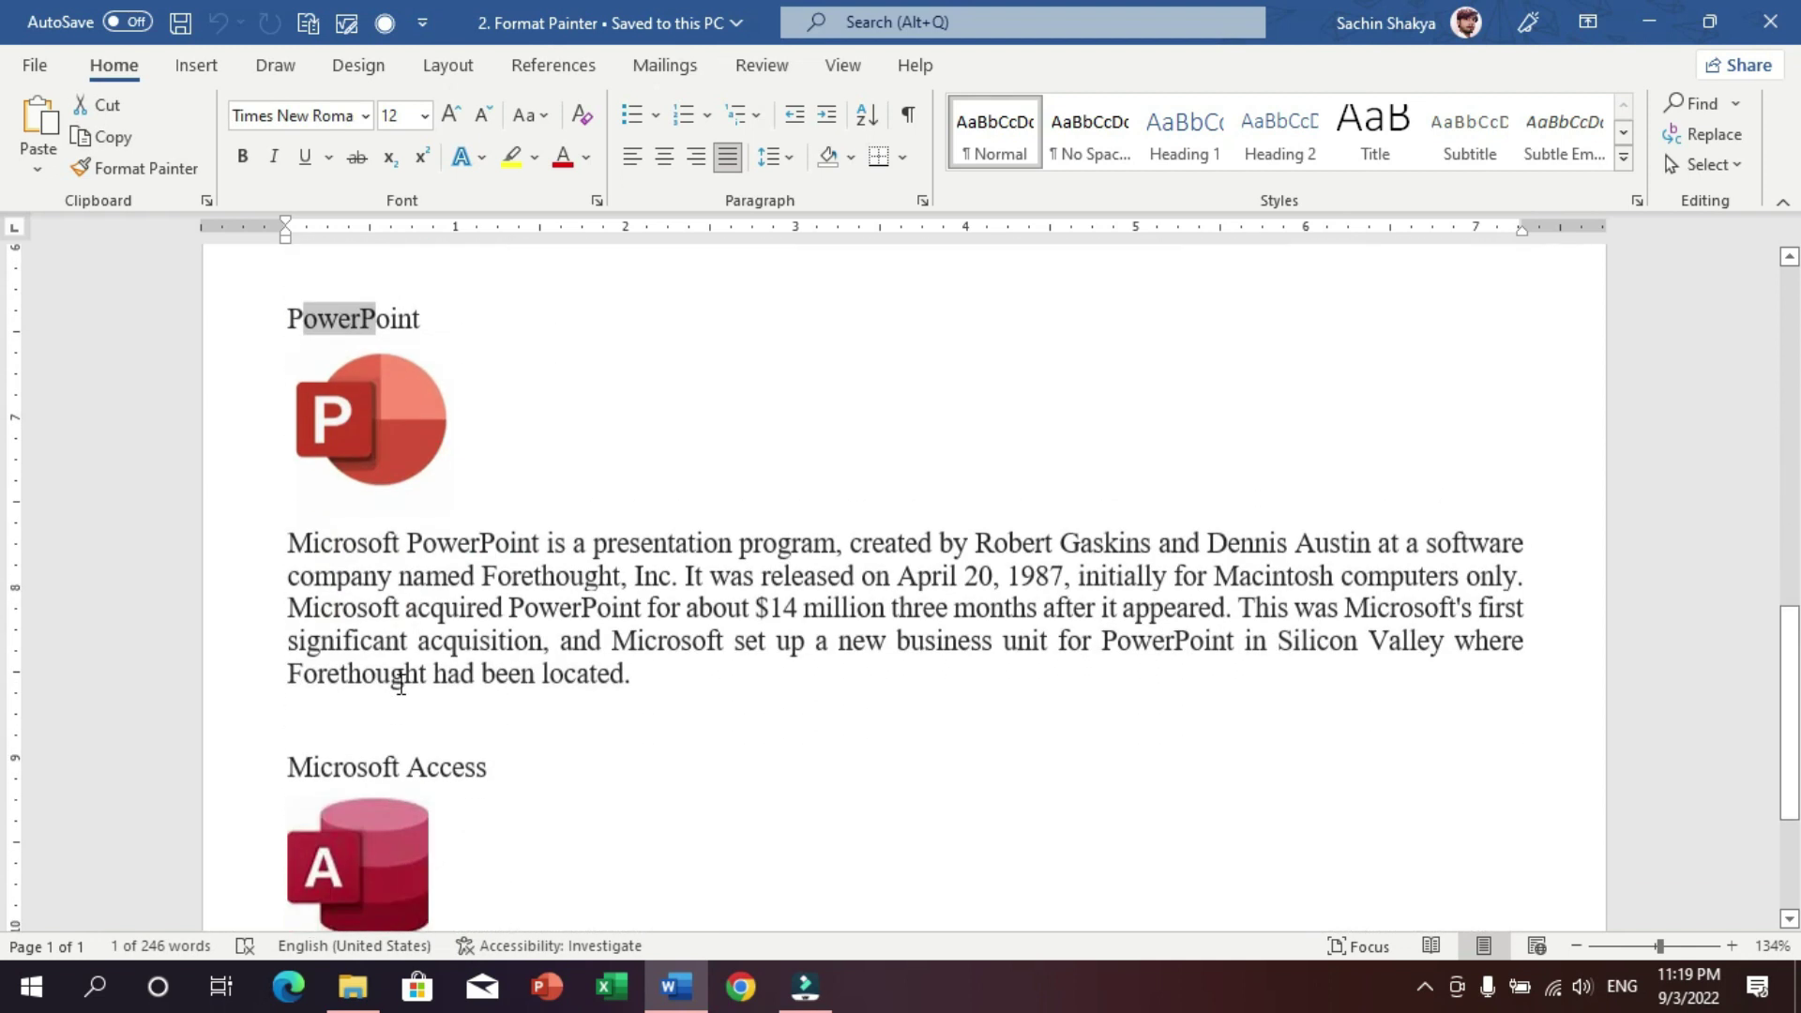
- Shorten the 'Microsoft Access' heading to 'Access', then recheck the Word heading
{"action": "left_click", "coordinate": [406, 765]}
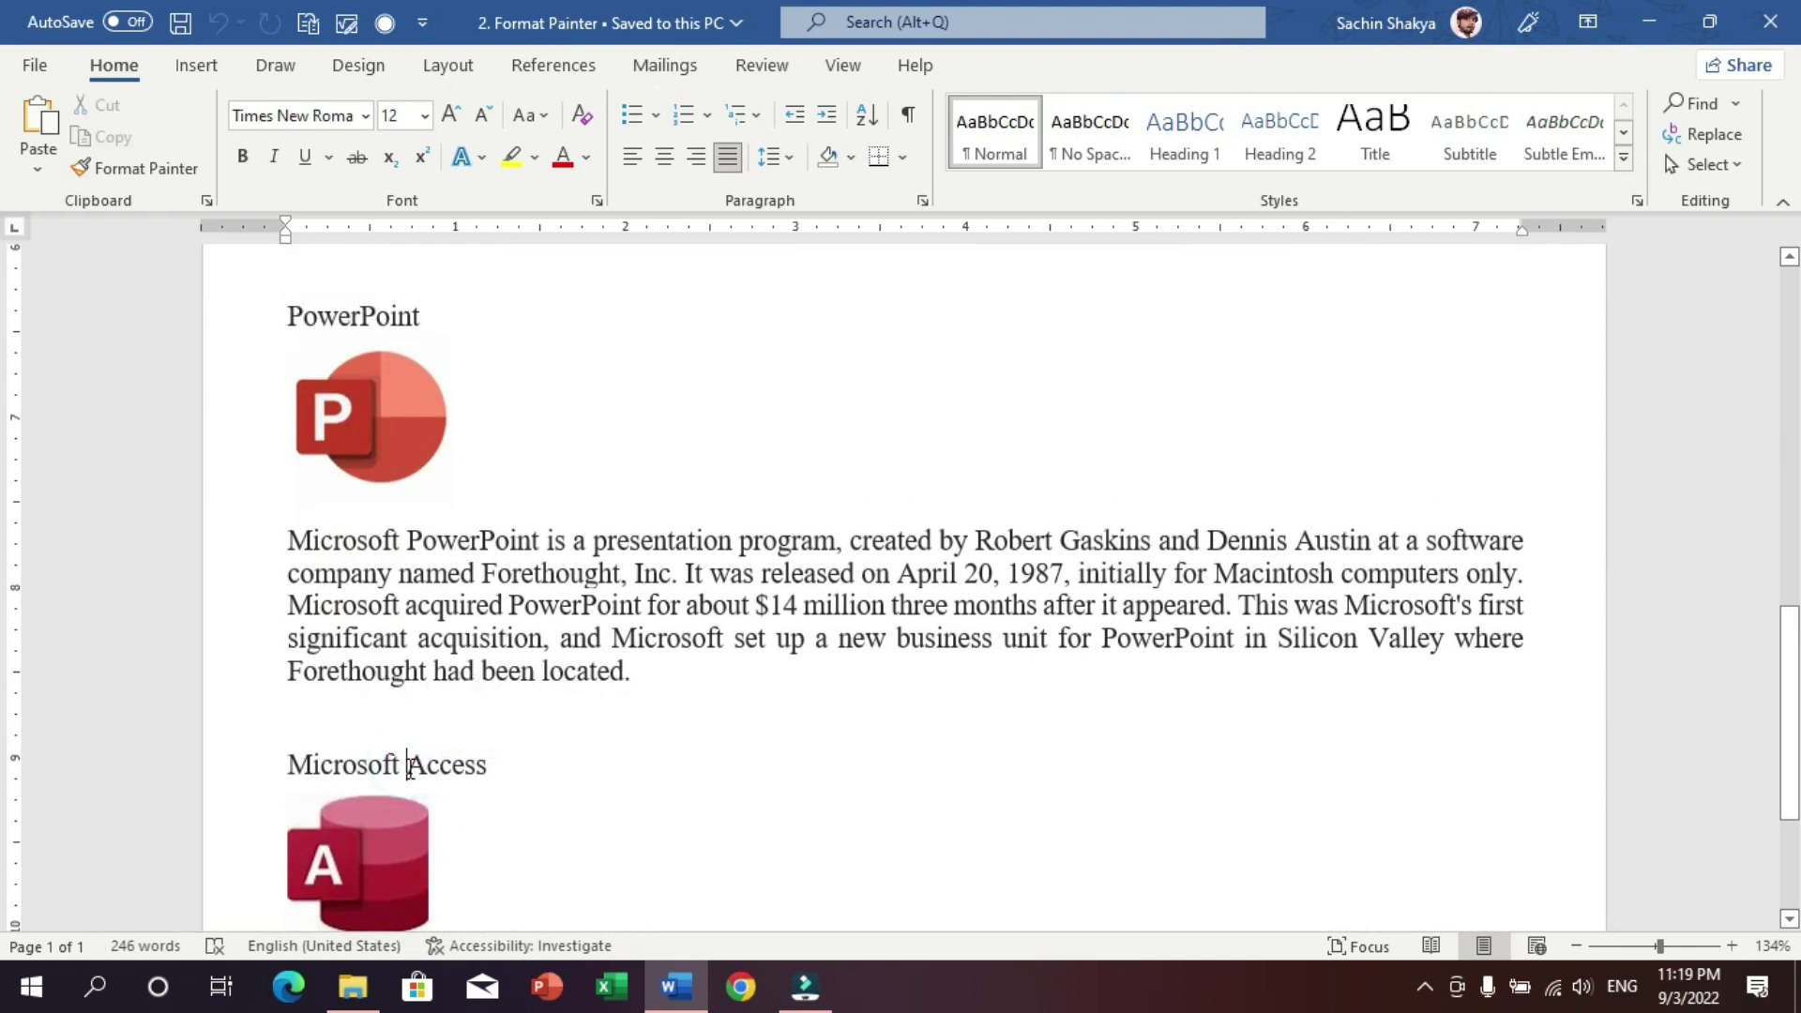
{"action": "key", "text": "BackSpace"}
{"action": "key", "text": "BackSpace"}
{"action": "key", "text": "BackSpace"}
{"action": "key", "text": "BackSpace"}
{"action": "key", "text": "BackSpace"}
{"action": "key", "text": "BackSpace"}
{"action": "key", "text": "BackSpace"}
{"action": "scroll", "coordinate": [414, 703], "scroll_direction": "up", "scroll_amount": 5}
{"action": "scroll", "coordinate": [468, 518], "scroll_direction": "up", "scroll_amount": 4}
{"action": "scroll", "coordinate": [468, 518], "scroll_direction": "up", "scroll_amount": 3}
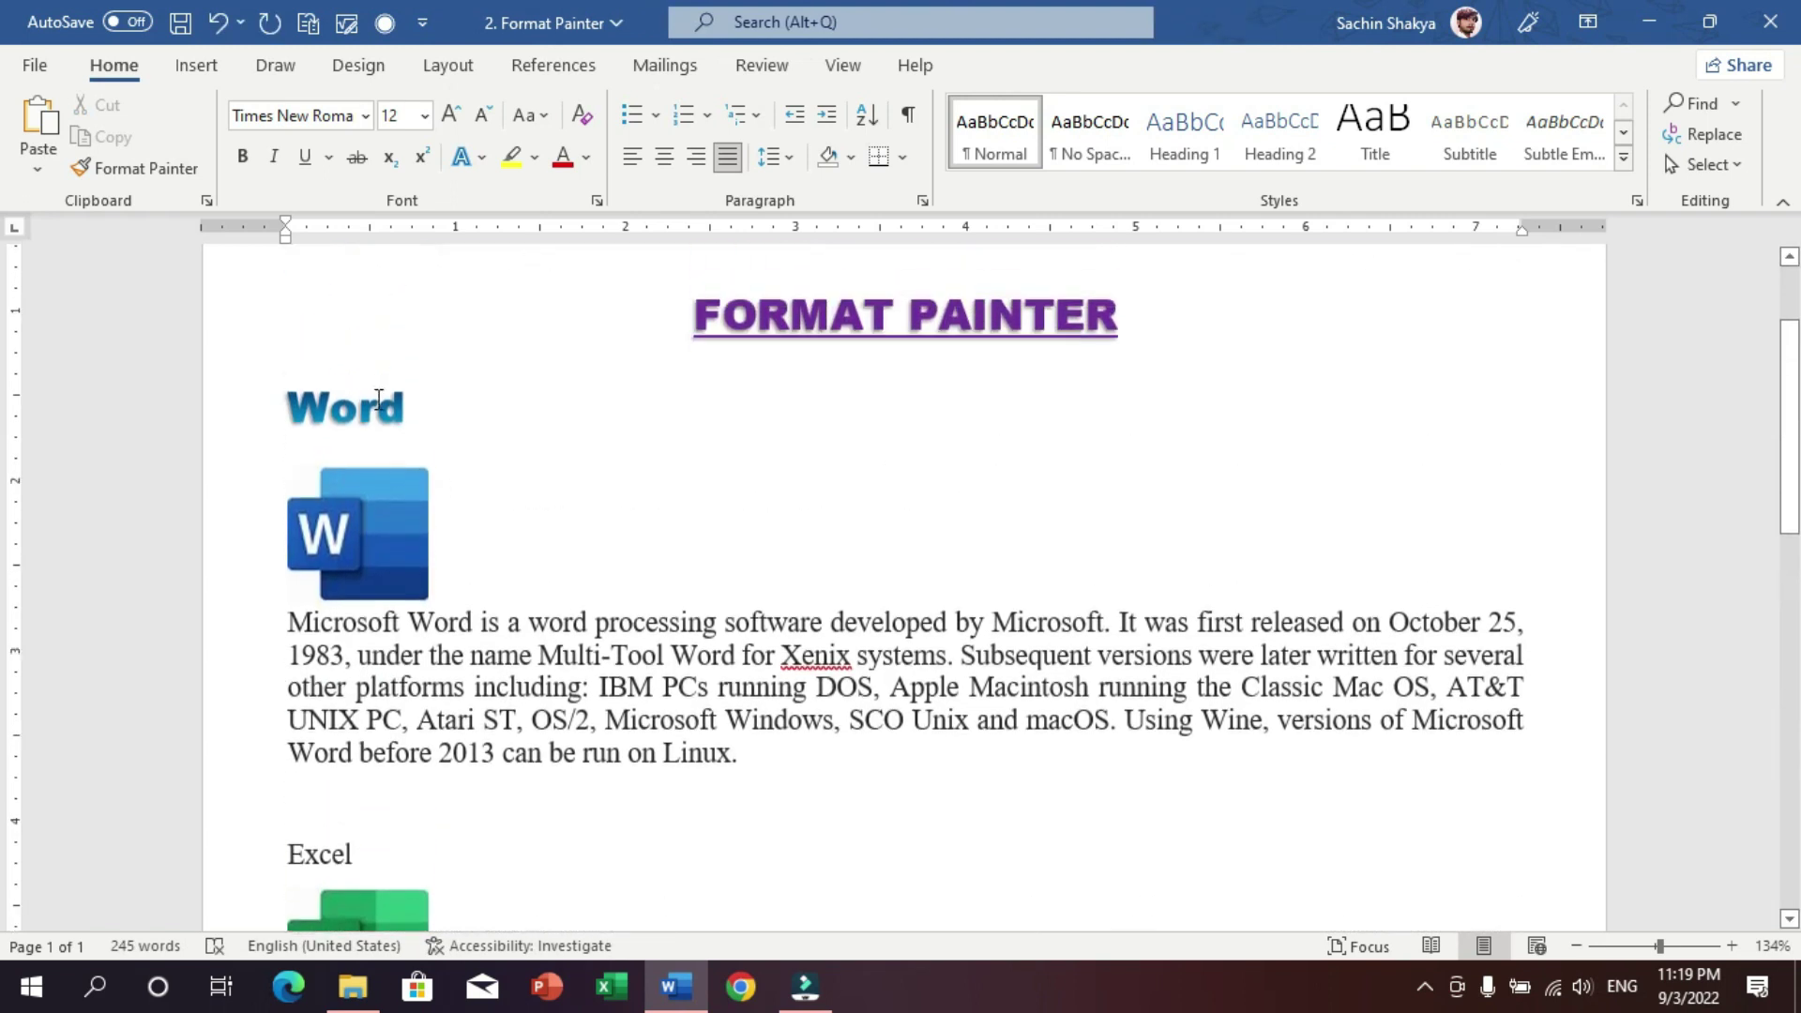
{"action": "double_click", "coordinate": [343, 444]}
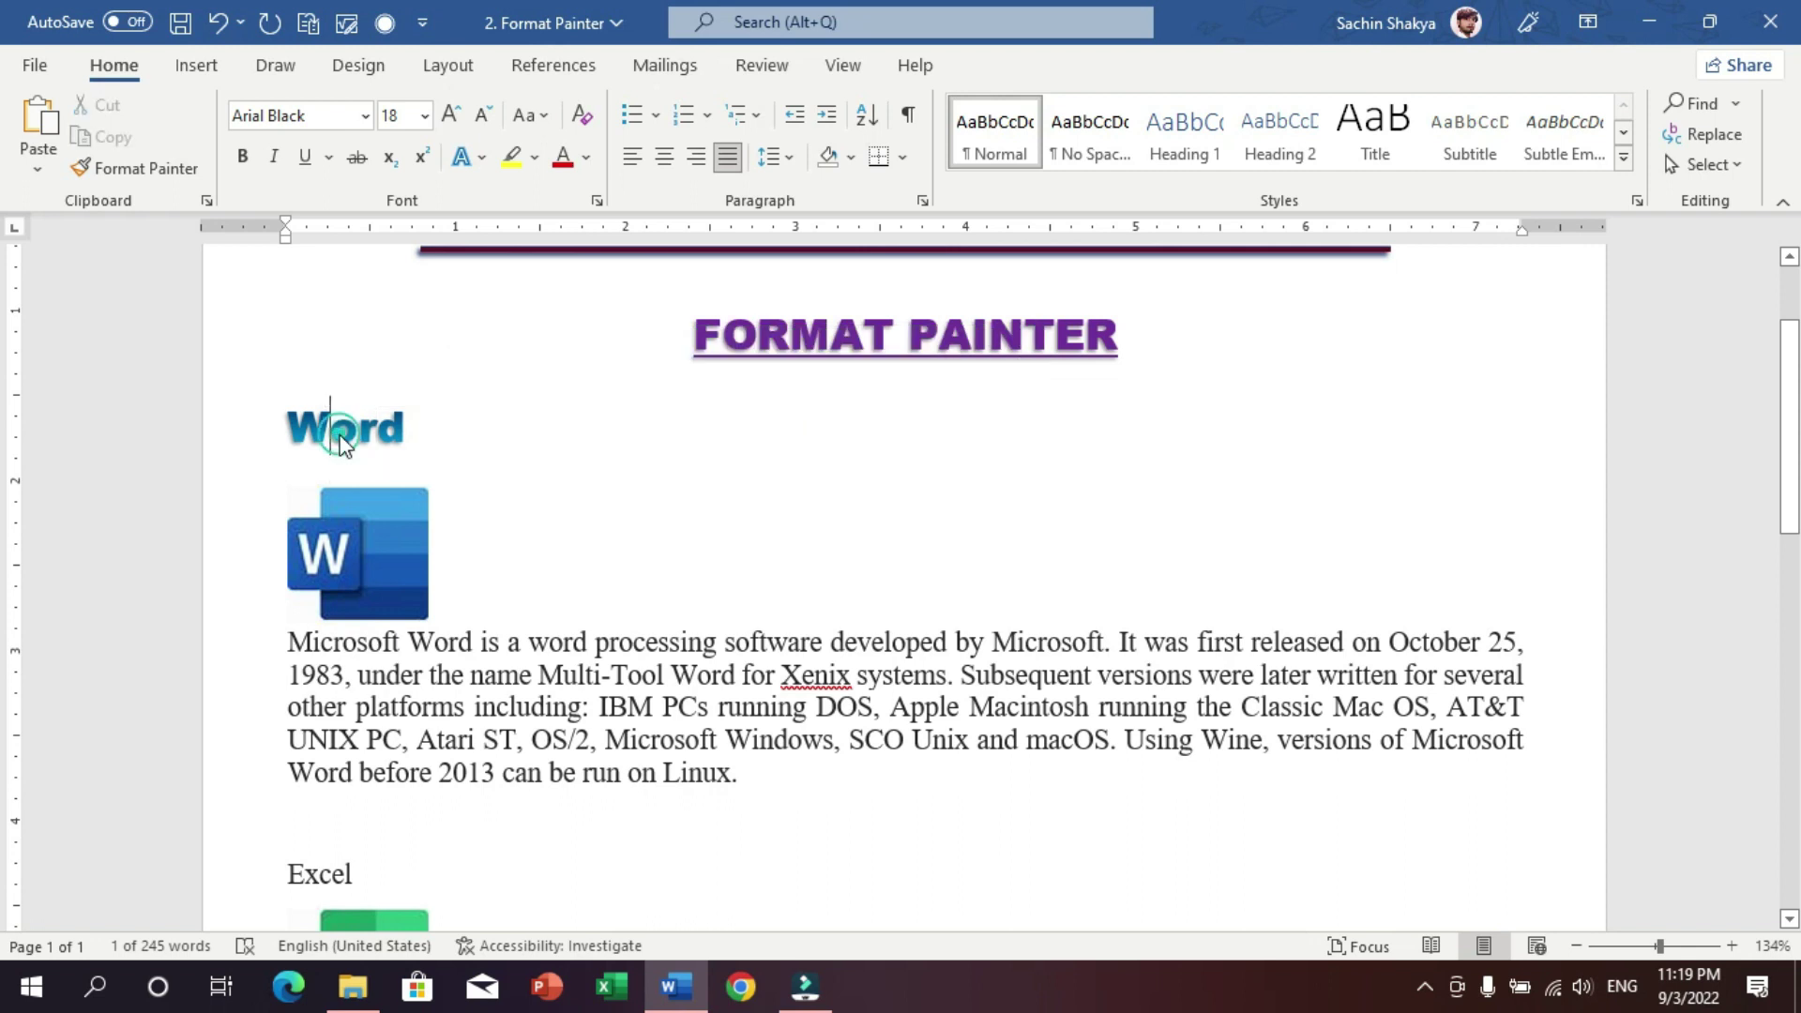
{"action": "left_click", "coordinate": [339, 441]}
- Review the document and place the caret in the Word heading to copy its style
{"action": "scroll", "coordinate": [449, 431], "scroll_direction": "down", "scroll_amount": 2}
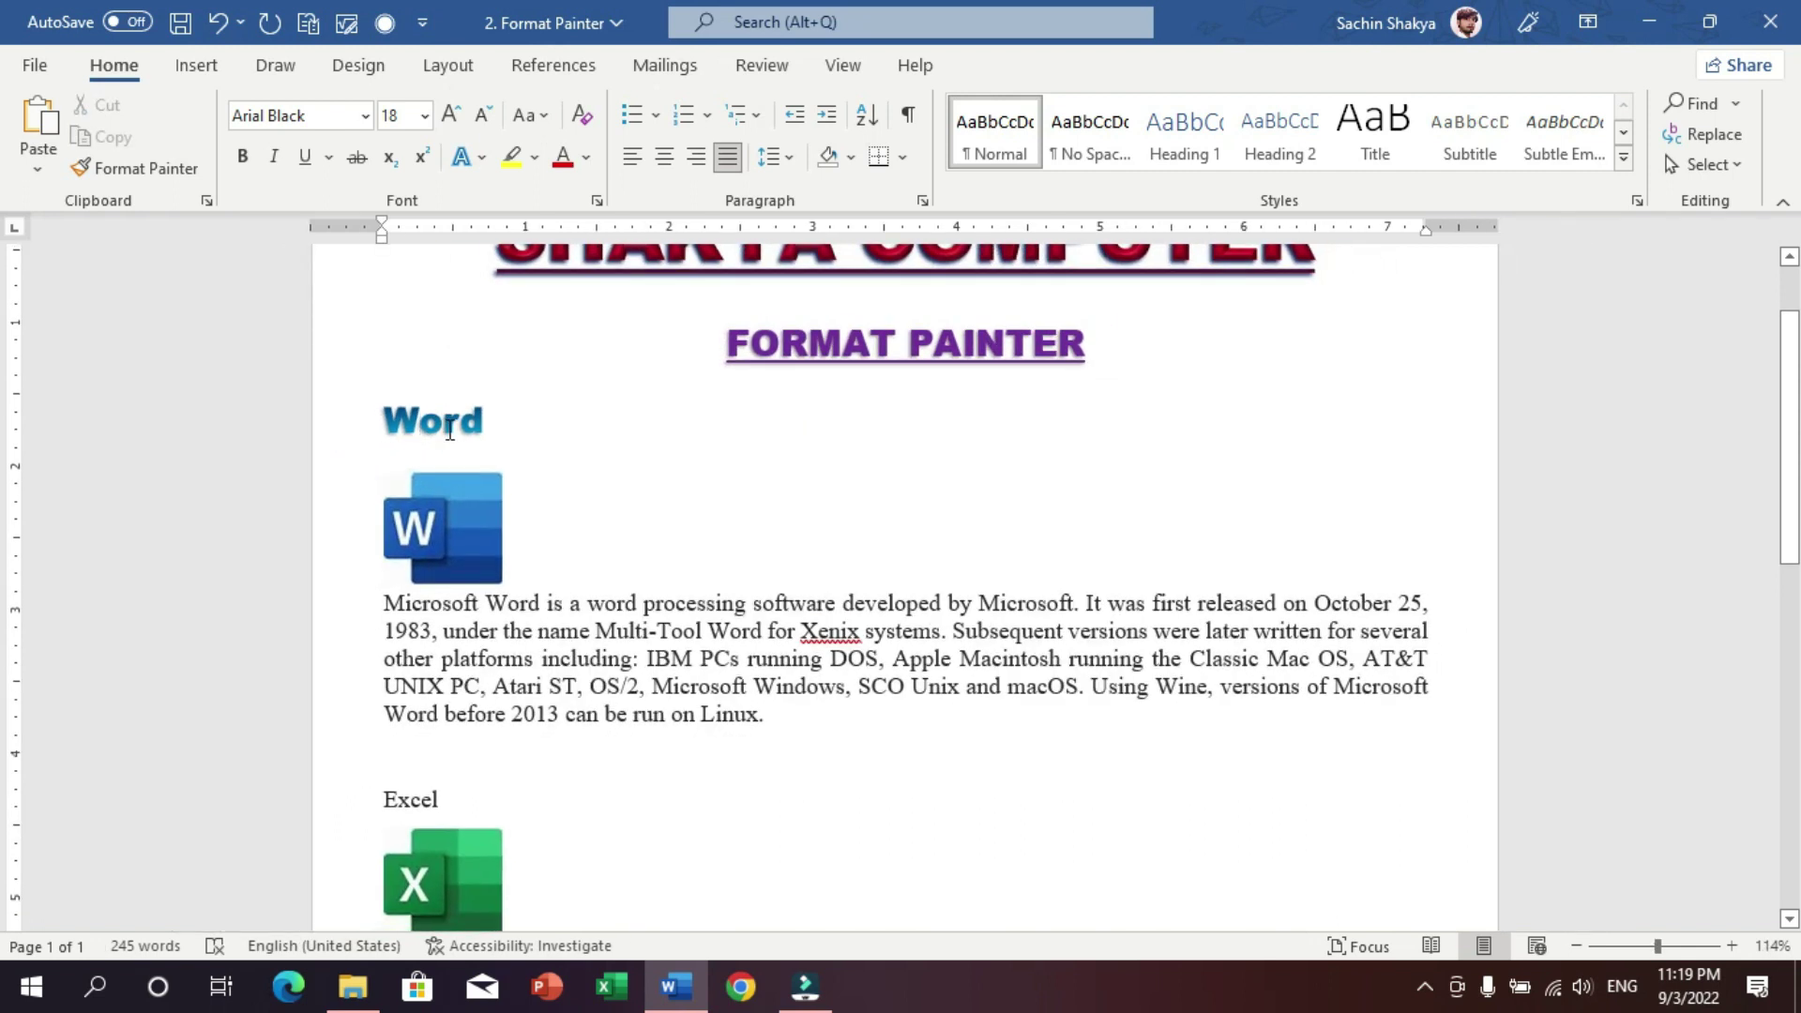
{"action": "scroll", "coordinate": [447, 506], "scroll_direction": "down", "scroll_amount": 3}
{"action": "scroll", "coordinate": [447, 531], "scroll_direction": "down", "scroll_amount": 2}
{"action": "scroll", "coordinate": [478, 604], "scroll_direction": "down", "scroll_amount": 2}
{"action": "scroll", "coordinate": [479, 657], "scroll_direction": "down", "scroll_amount": 3}
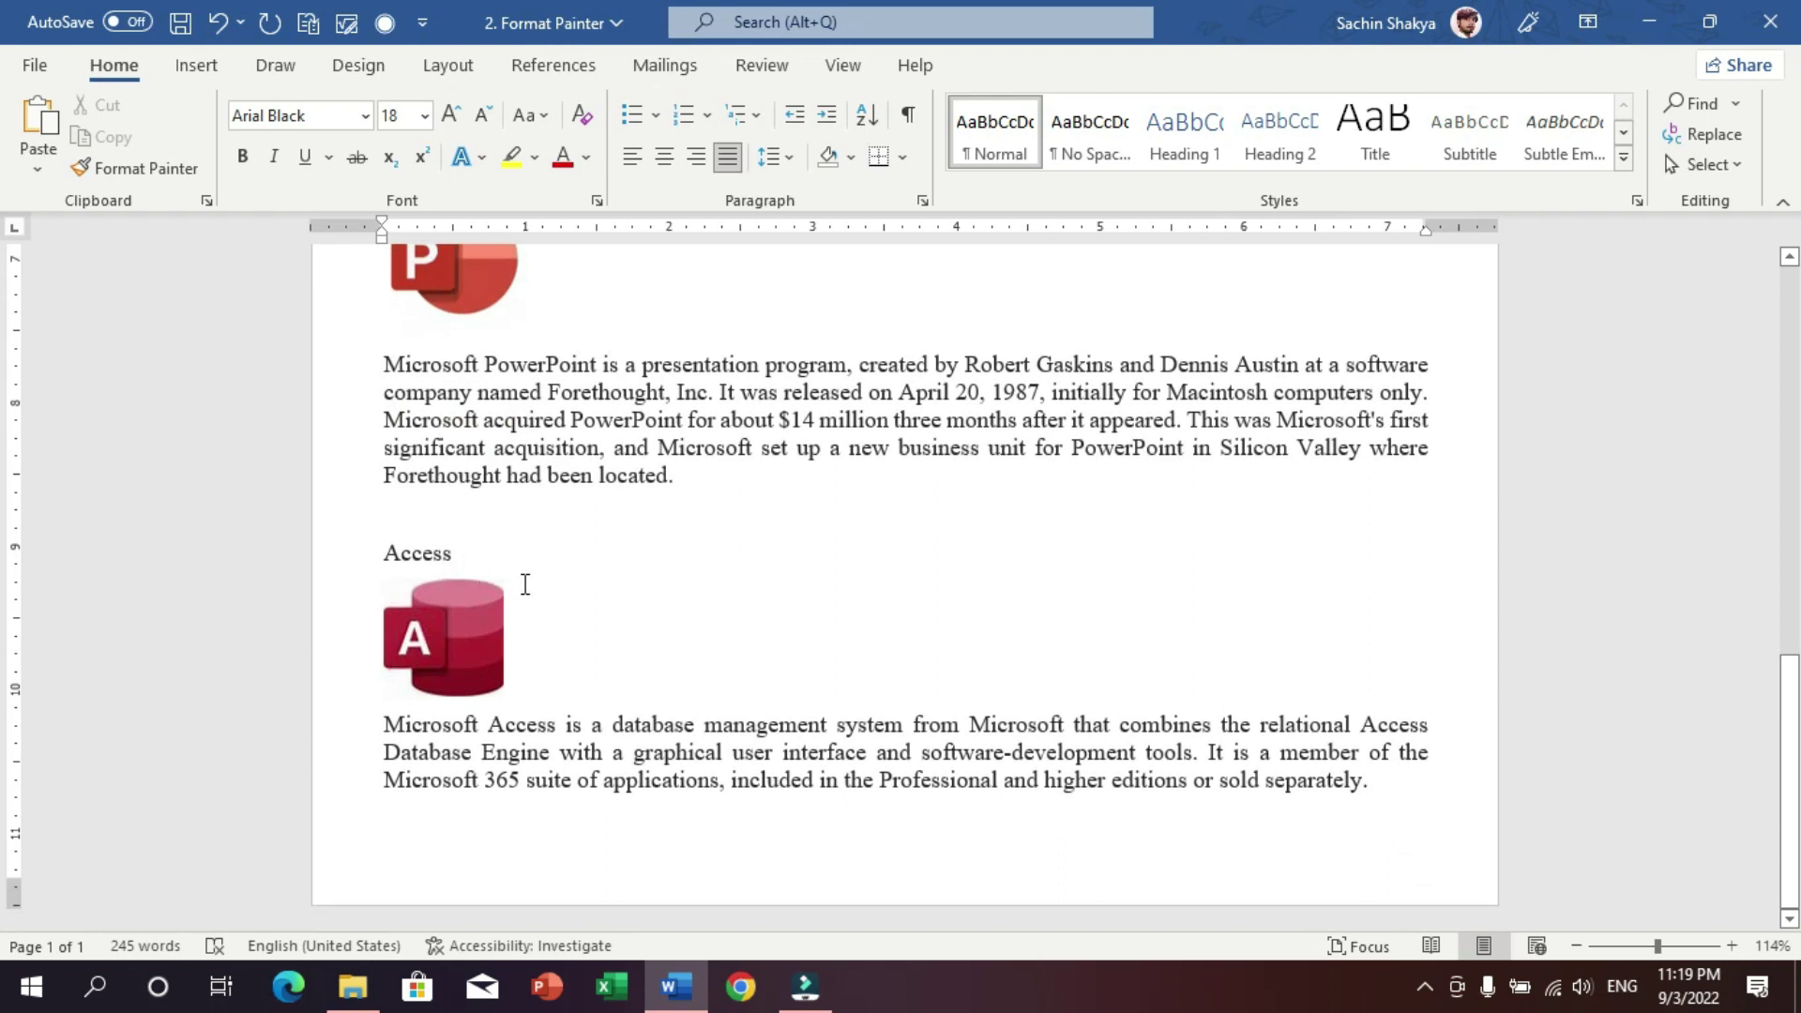
{"action": "scroll", "coordinate": [619, 551], "scroll_direction": "up", "scroll_amount": 1}
{"action": "scroll", "coordinate": [619, 550], "scroll_direction": "up", "scroll_amount": 4}
{"action": "scroll", "coordinate": [620, 549], "scroll_direction": "up", "scroll_amount": 3}
{"action": "scroll", "coordinate": [617, 534], "scroll_direction": "up", "scroll_amount": 3}
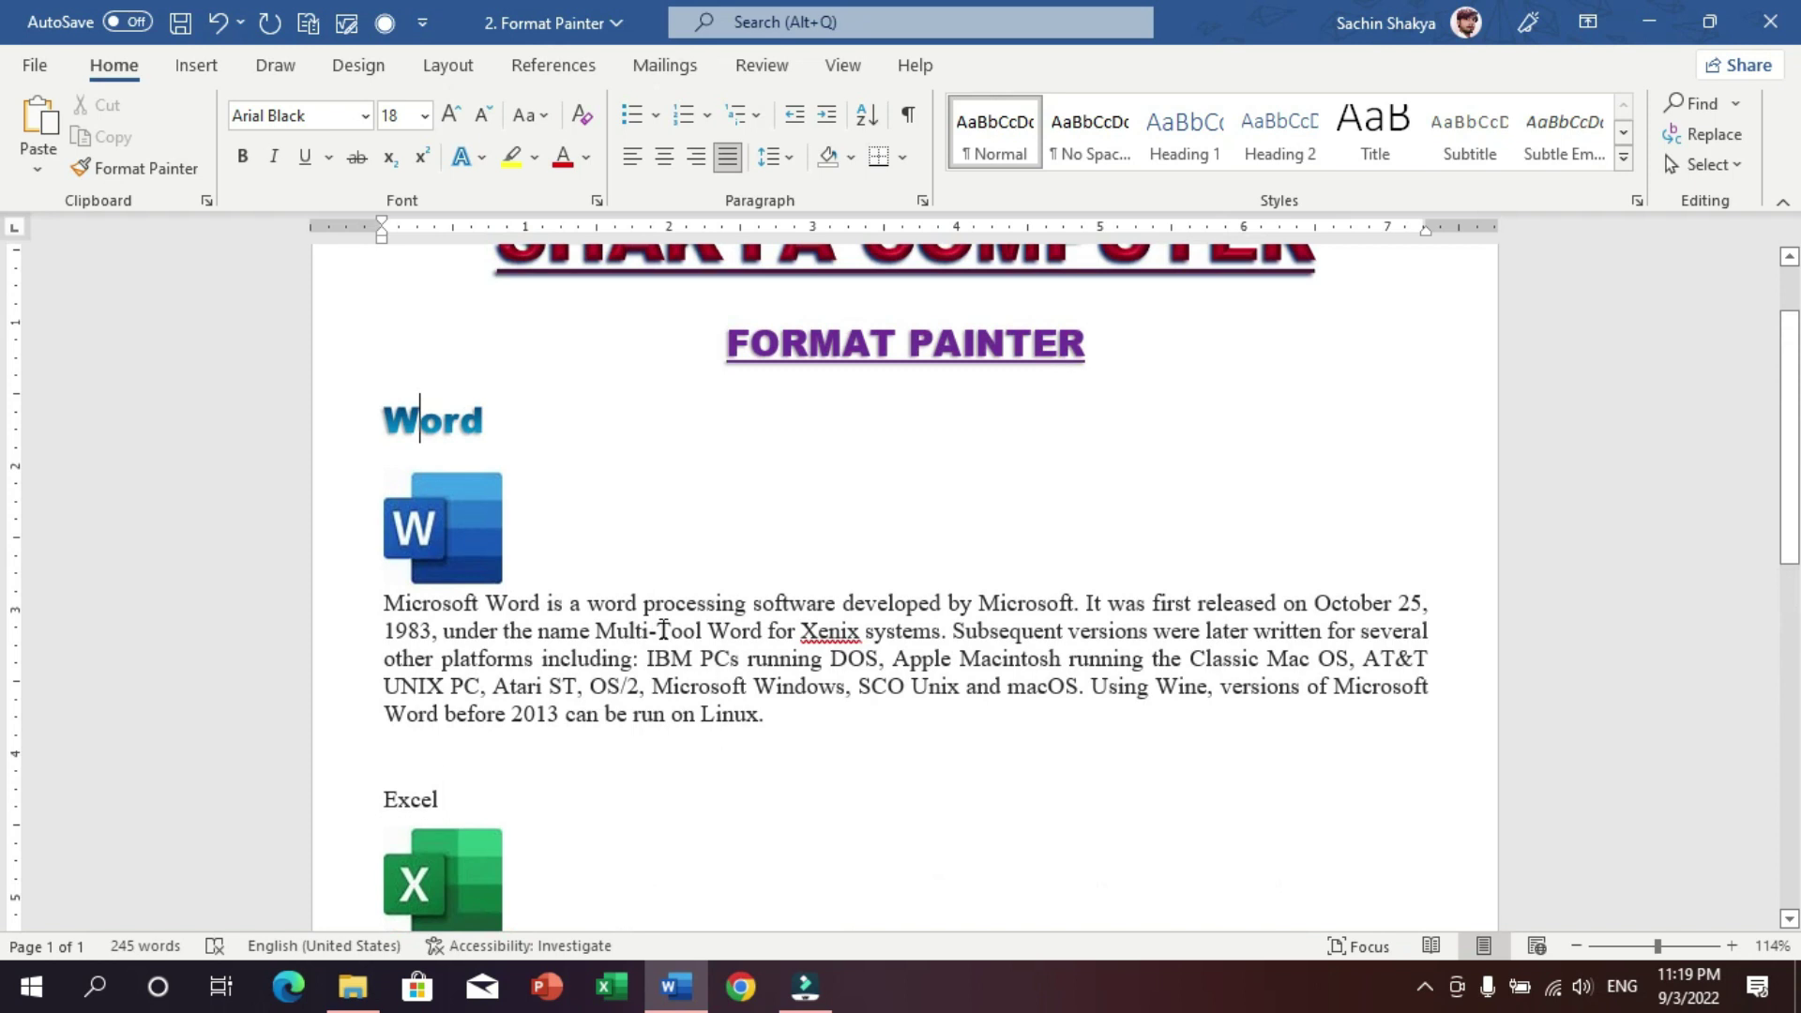
{"action": "scroll", "coordinate": [657, 620], "scroll_direction": "up", "scroll_amount": 2, "text": "ctrl"}
{"action": "left_click", "coordinate": [668, 644]}
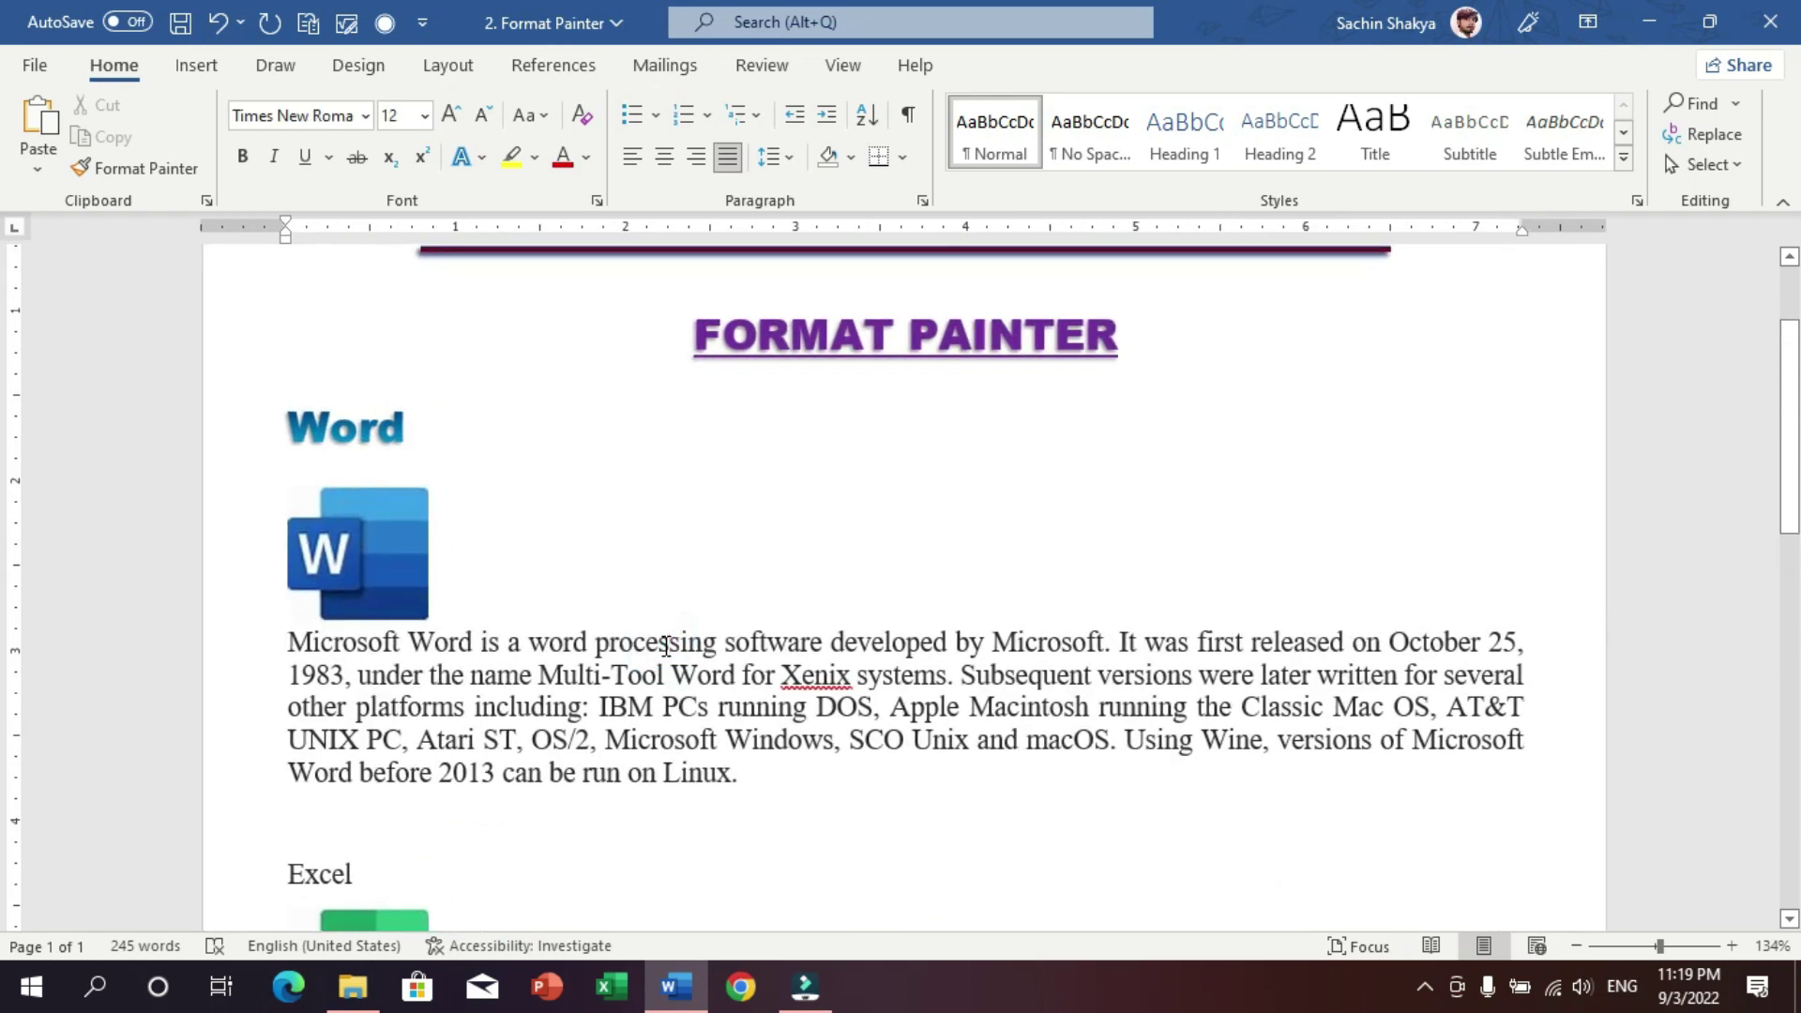
{"action": "scroll", "coordinate": [478, 470], "scroll_direction": "down", "scroll_amount": 2}
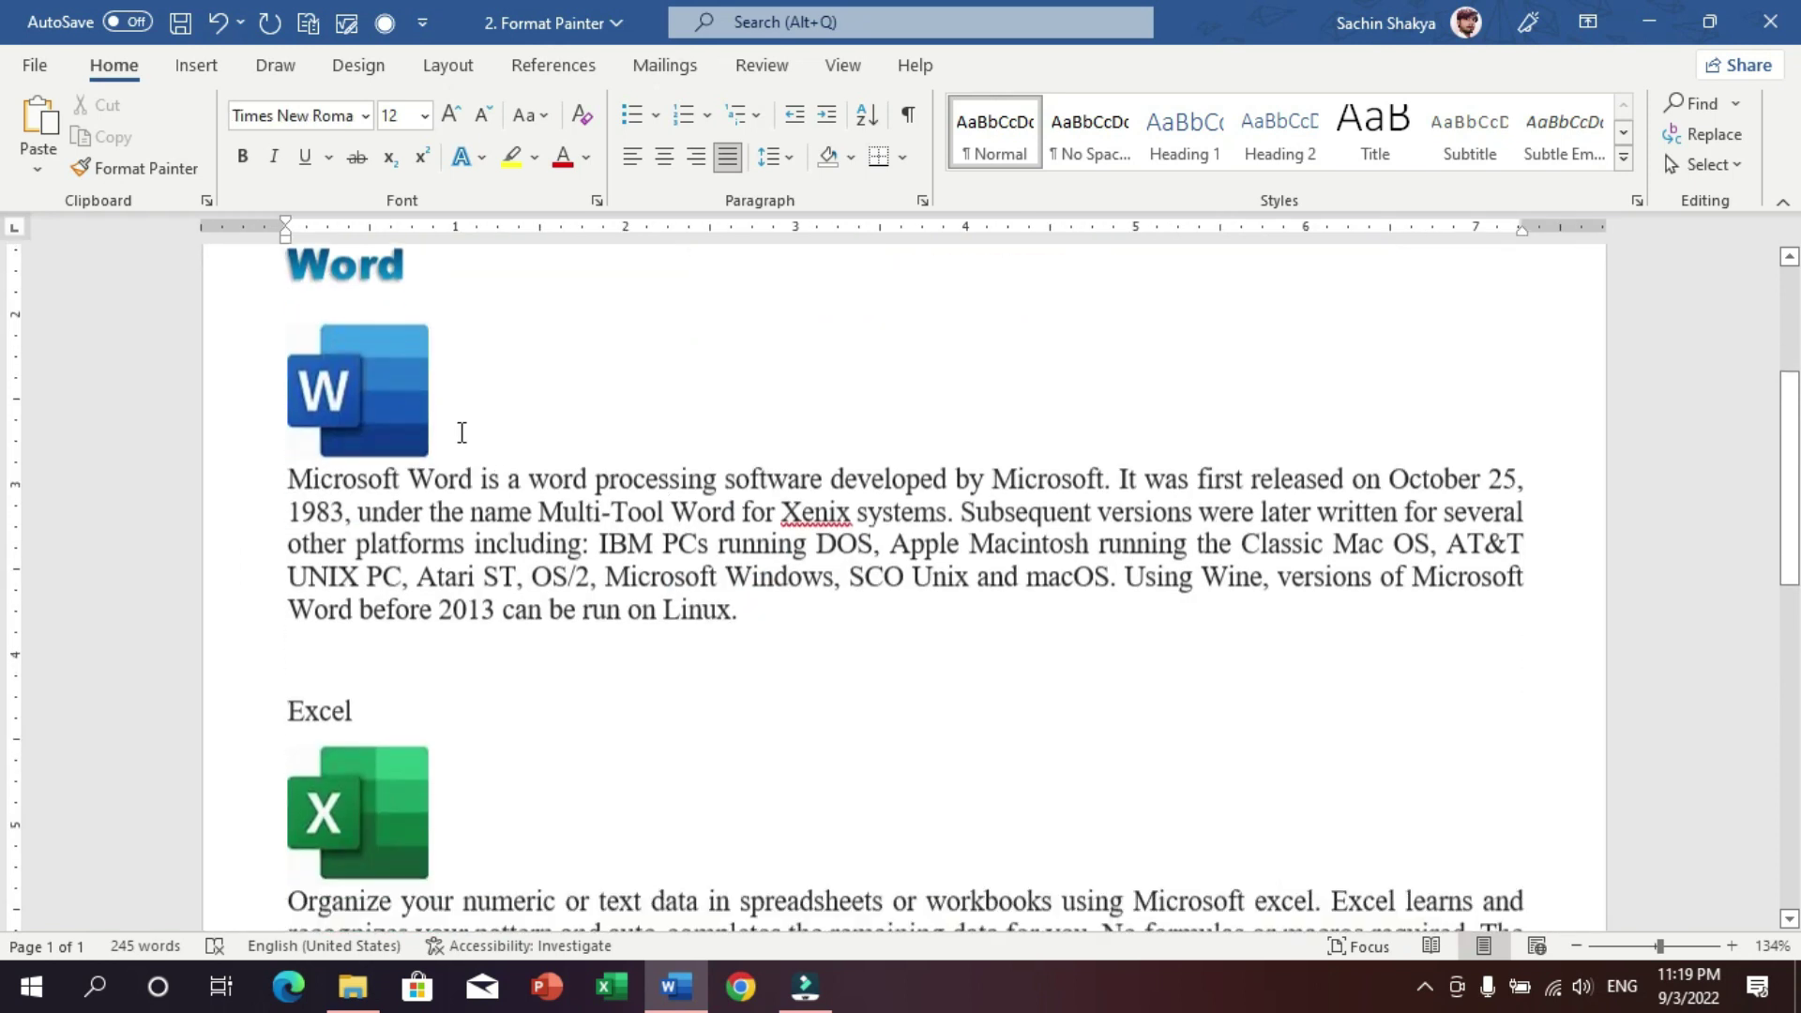
{"action": "scroll", "coordinate": [456, 450], "scroll_direction": "up", "scroll_amount": 1}
{"action": "left_click", "coordinate": [370, 347]}
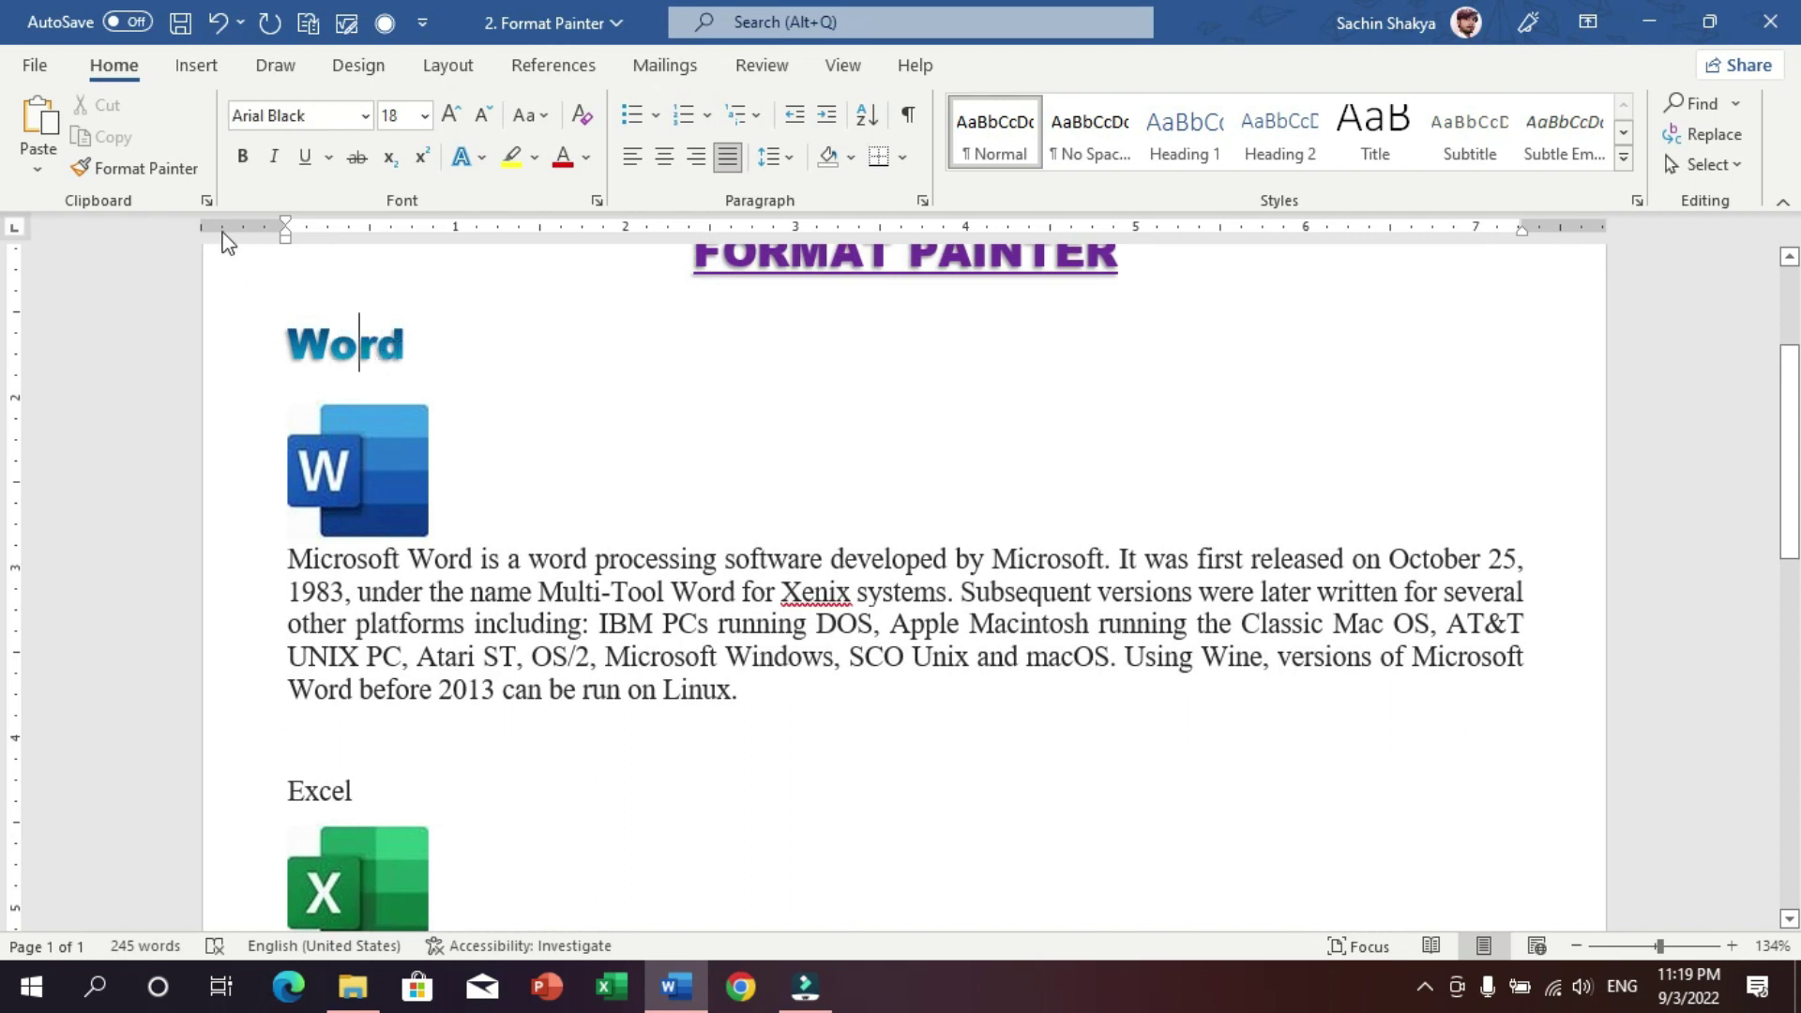
{"action": "left_click", "coordinate": [123, 68]}
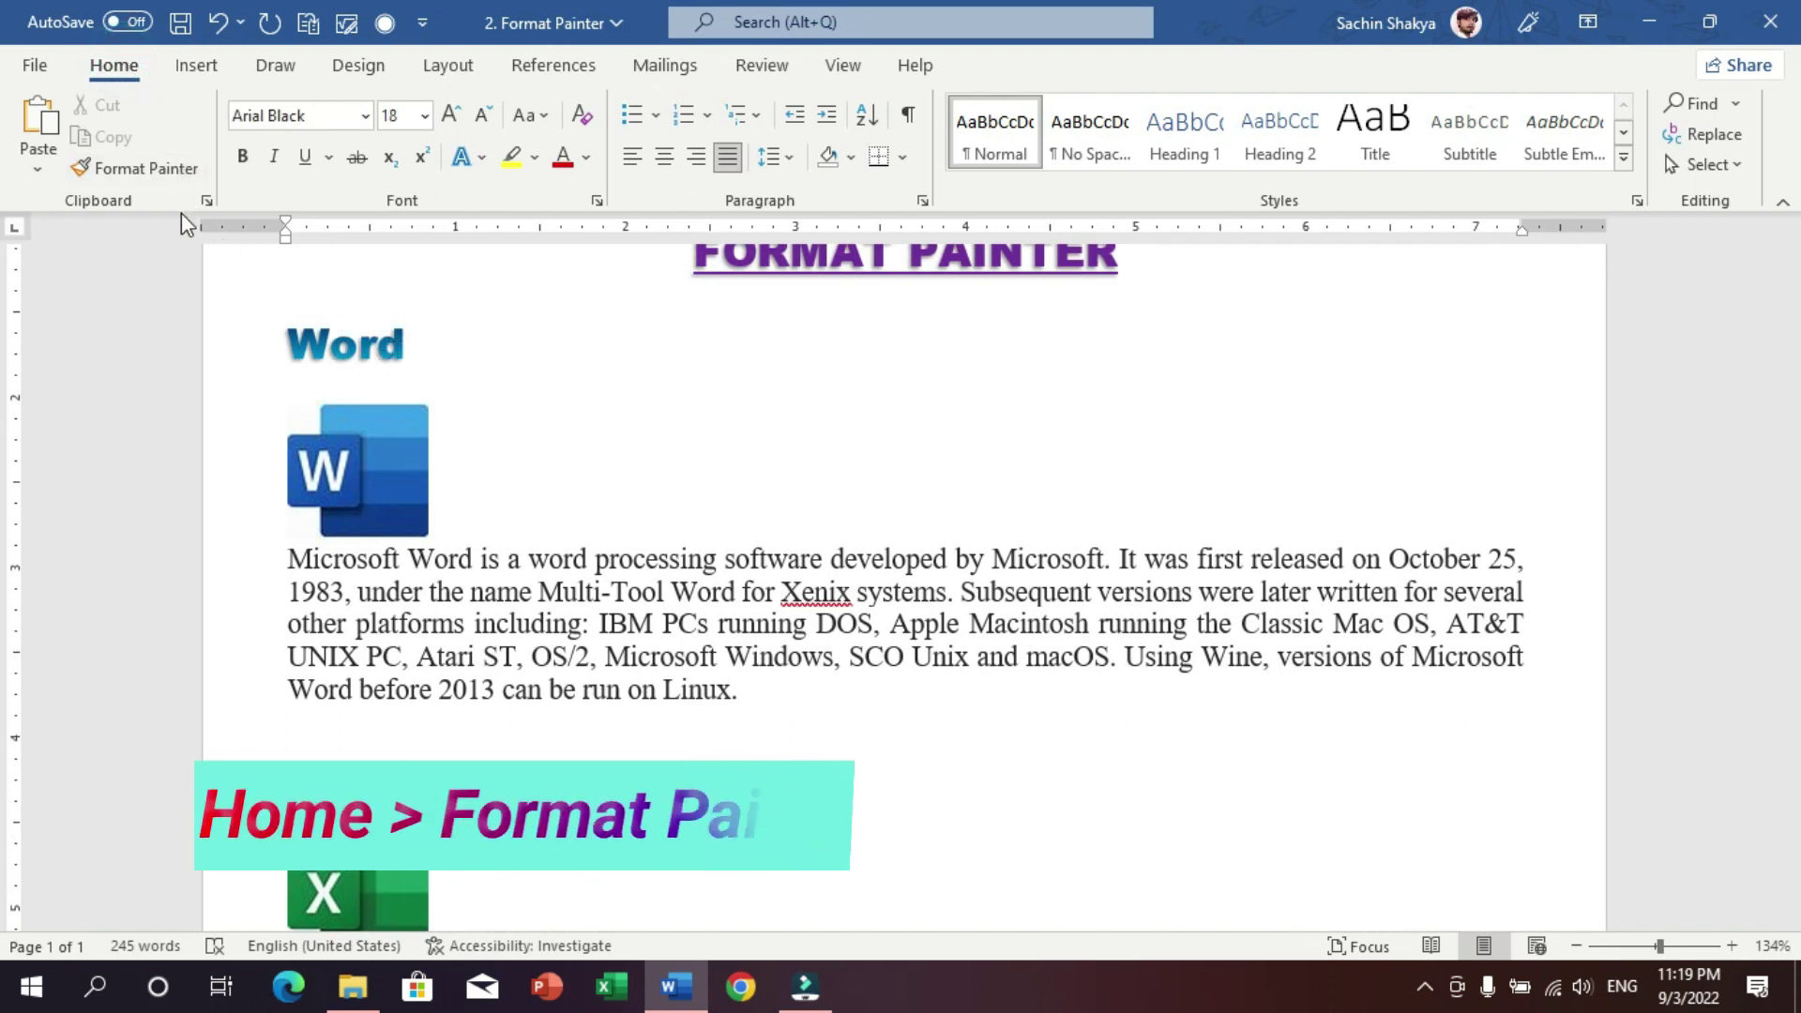
{"action": "left_click", "coordinate": [127, 174]}
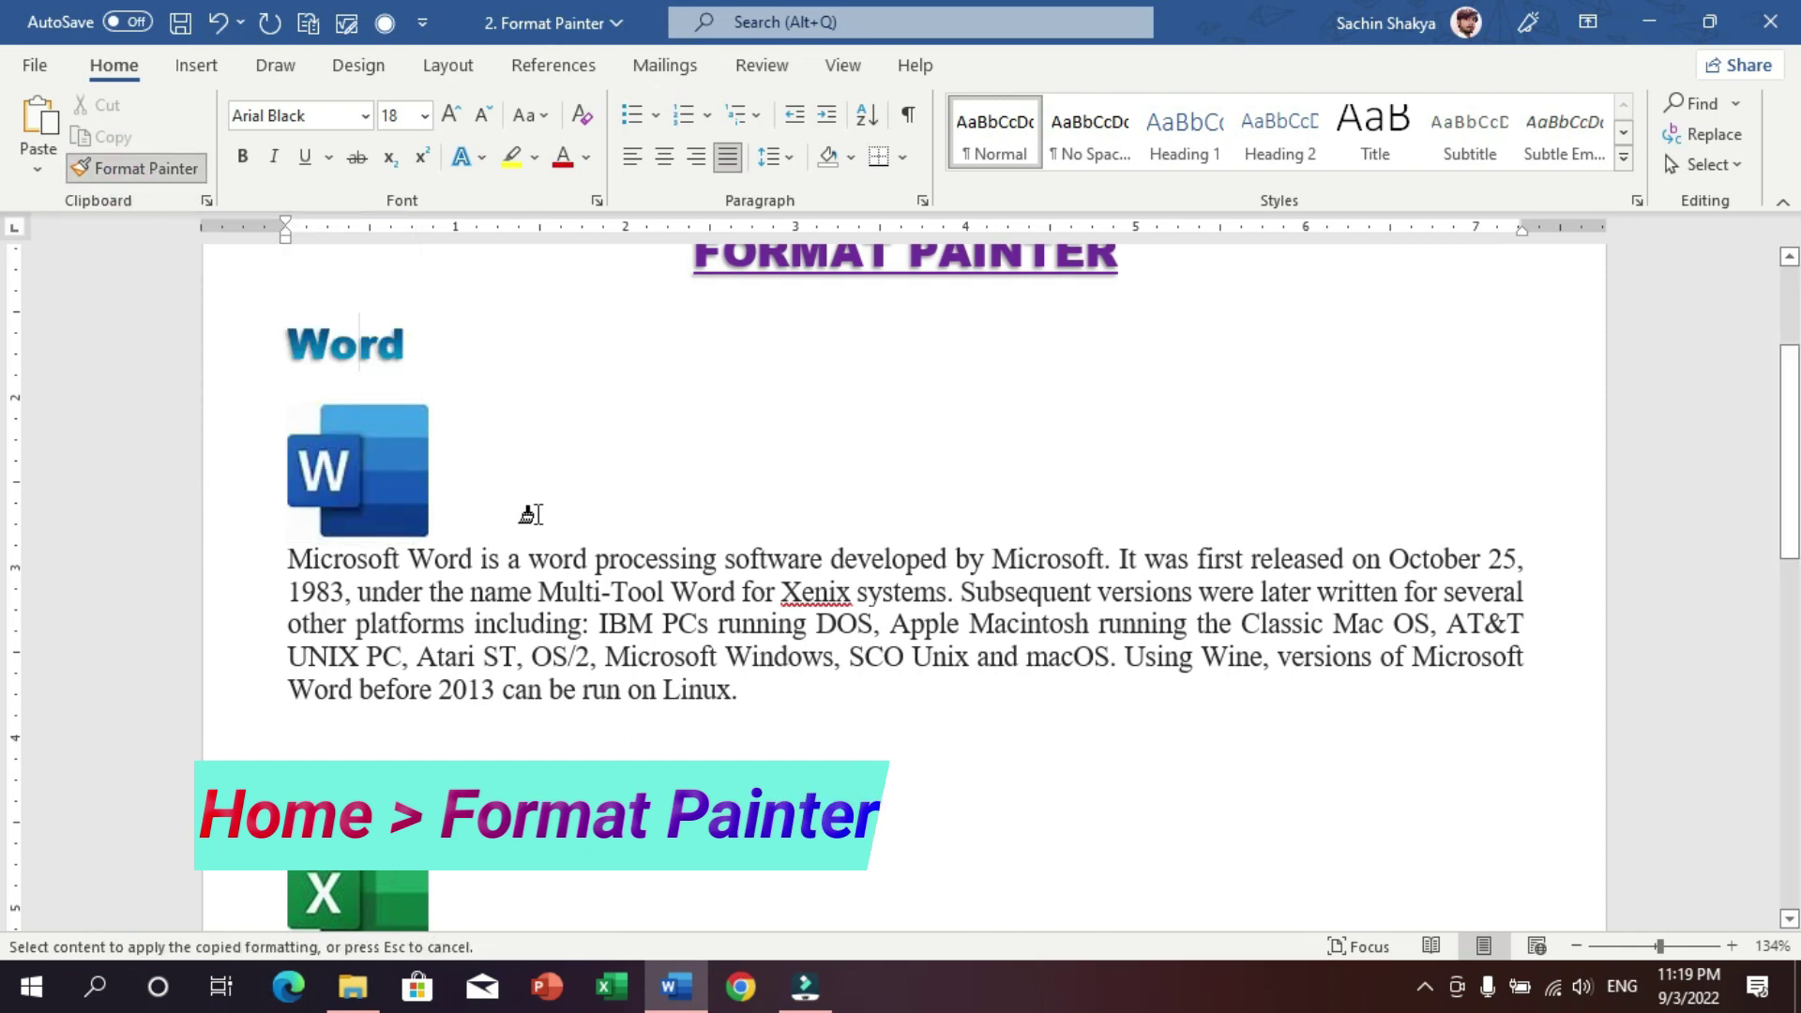
{"action": "scroll", "coordinate": [531, 515], "scroll_direction": "down", "scroll_amount": 1}
{"action": "scroll", "coordinate": [522, 523], "scroll_direction": "down", "scroll_amount": 1}
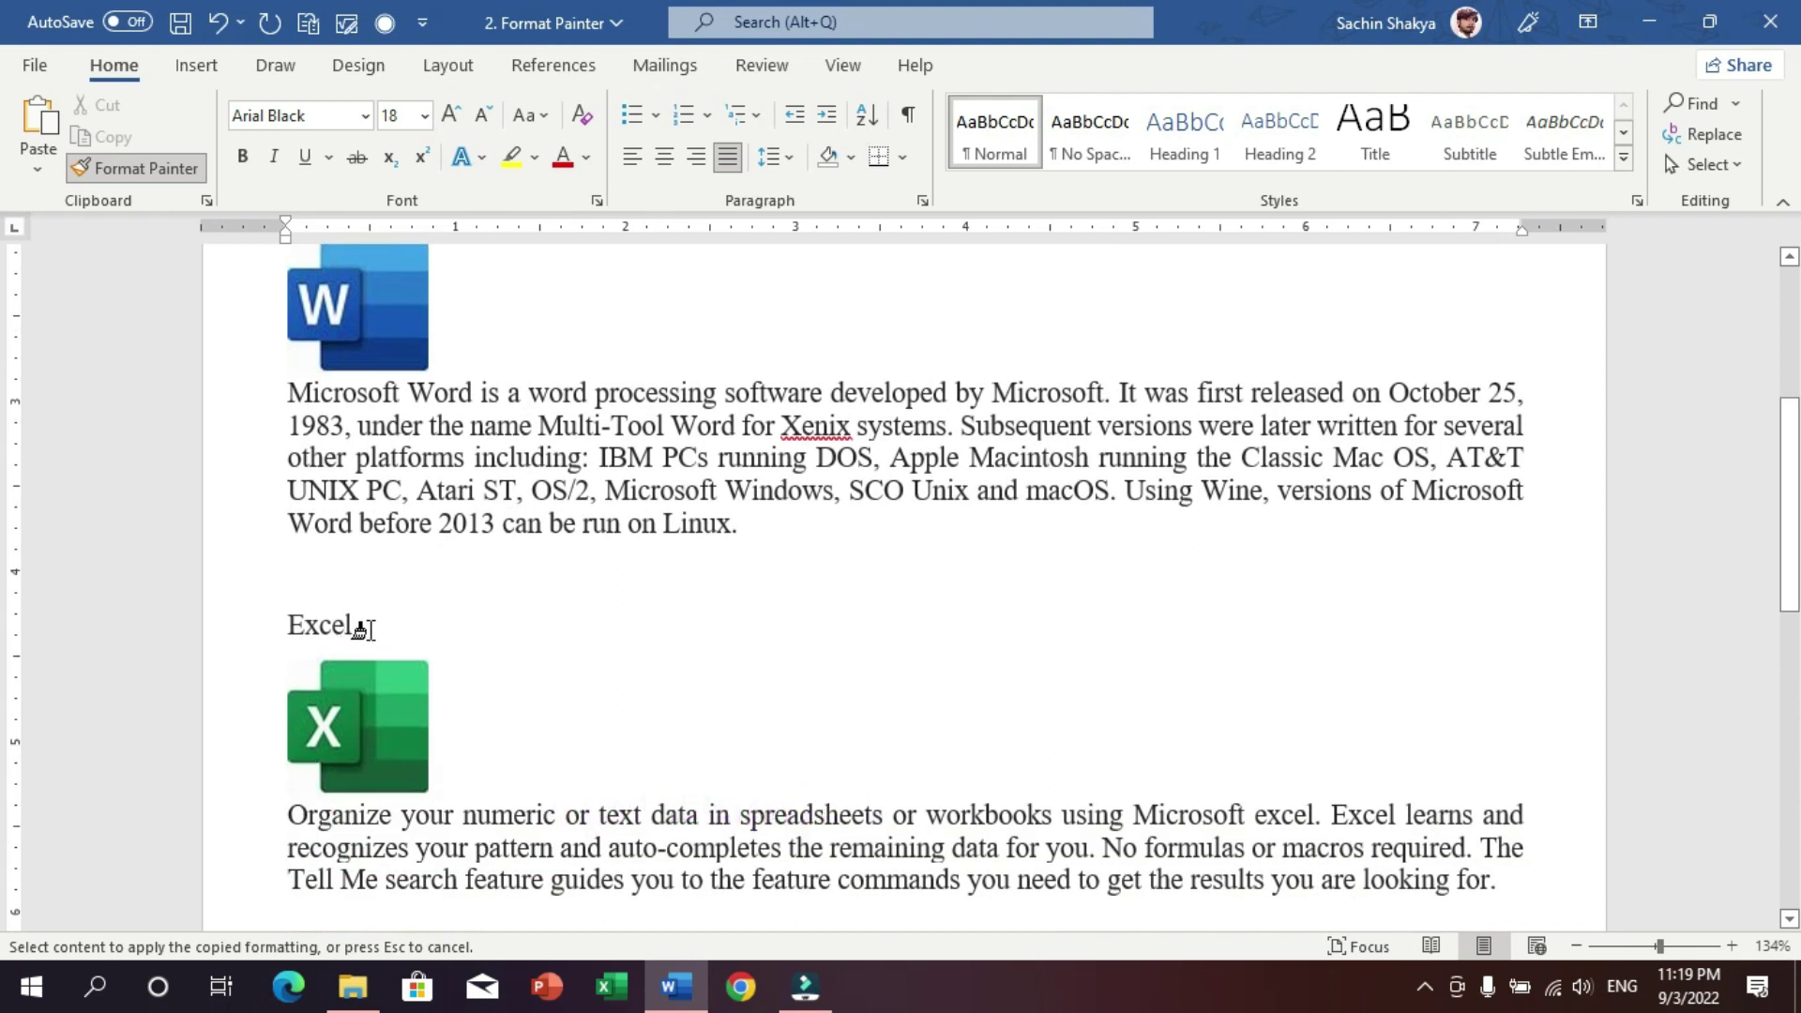
{"action": "left_click_drag", "start_coordinate": [360, 628], "coordinate": [284, 626]}
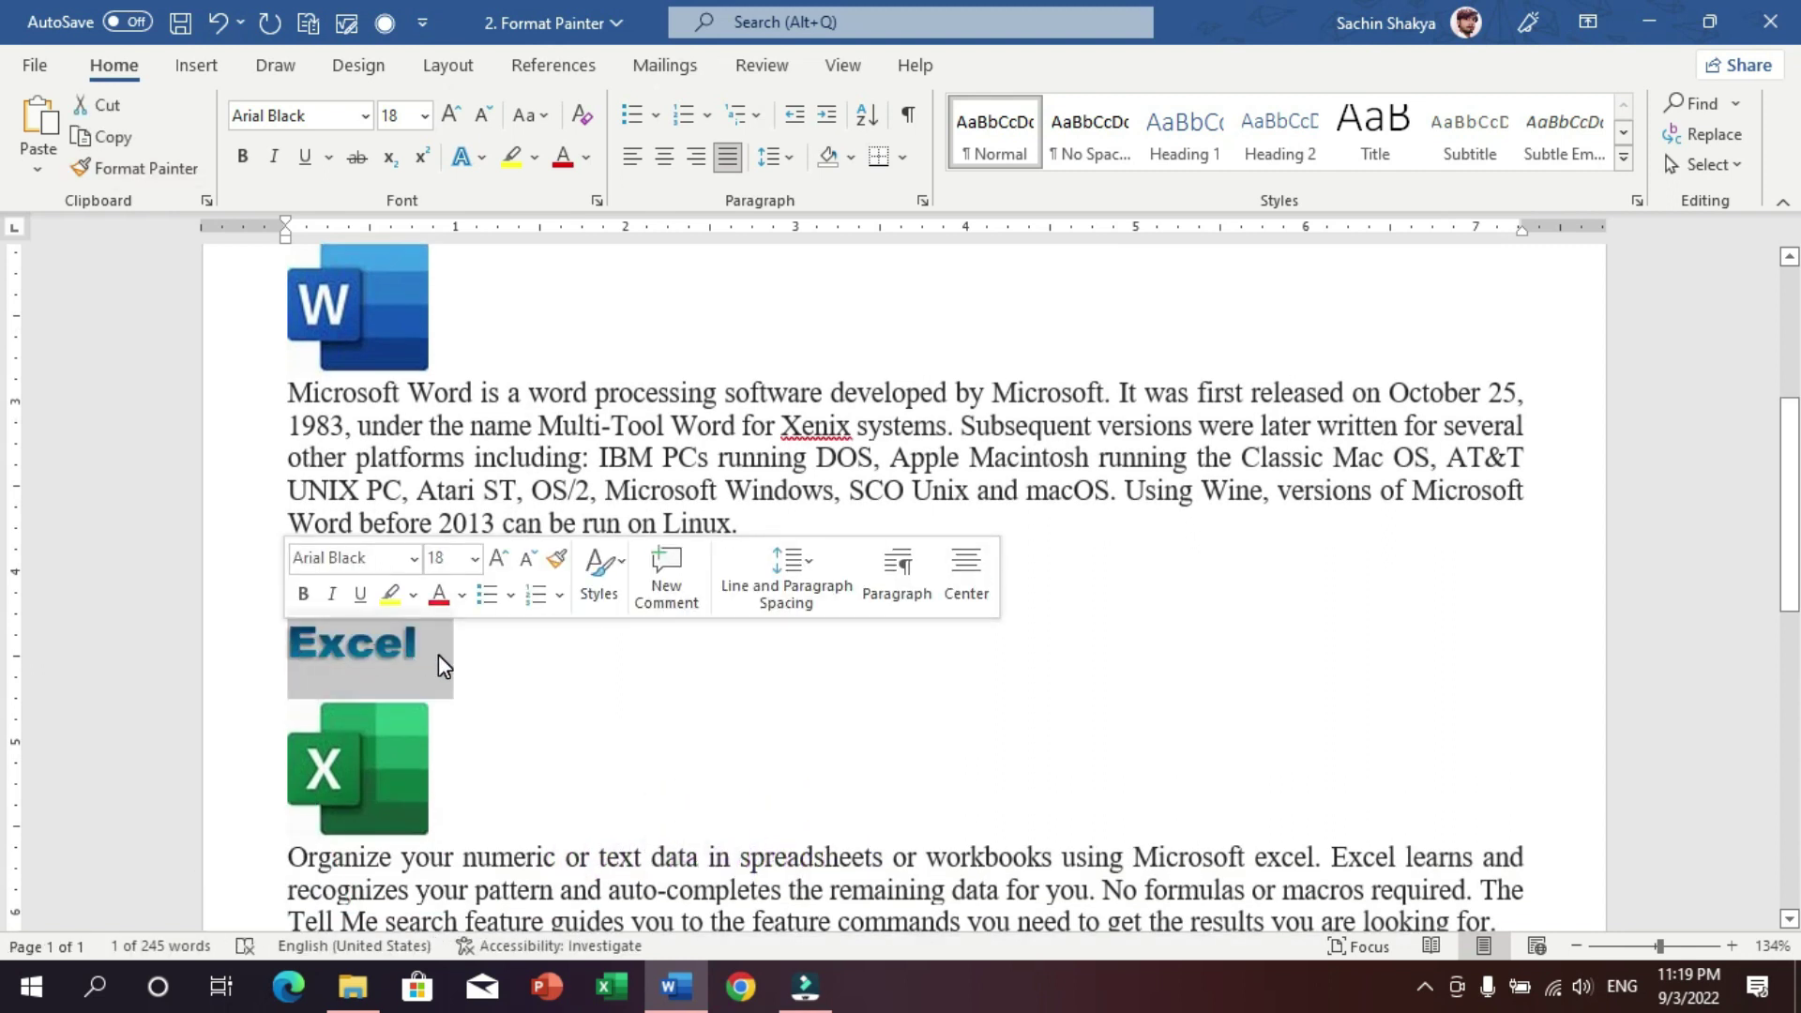
{"action": "left_click", "coordinate": [475, 646]}
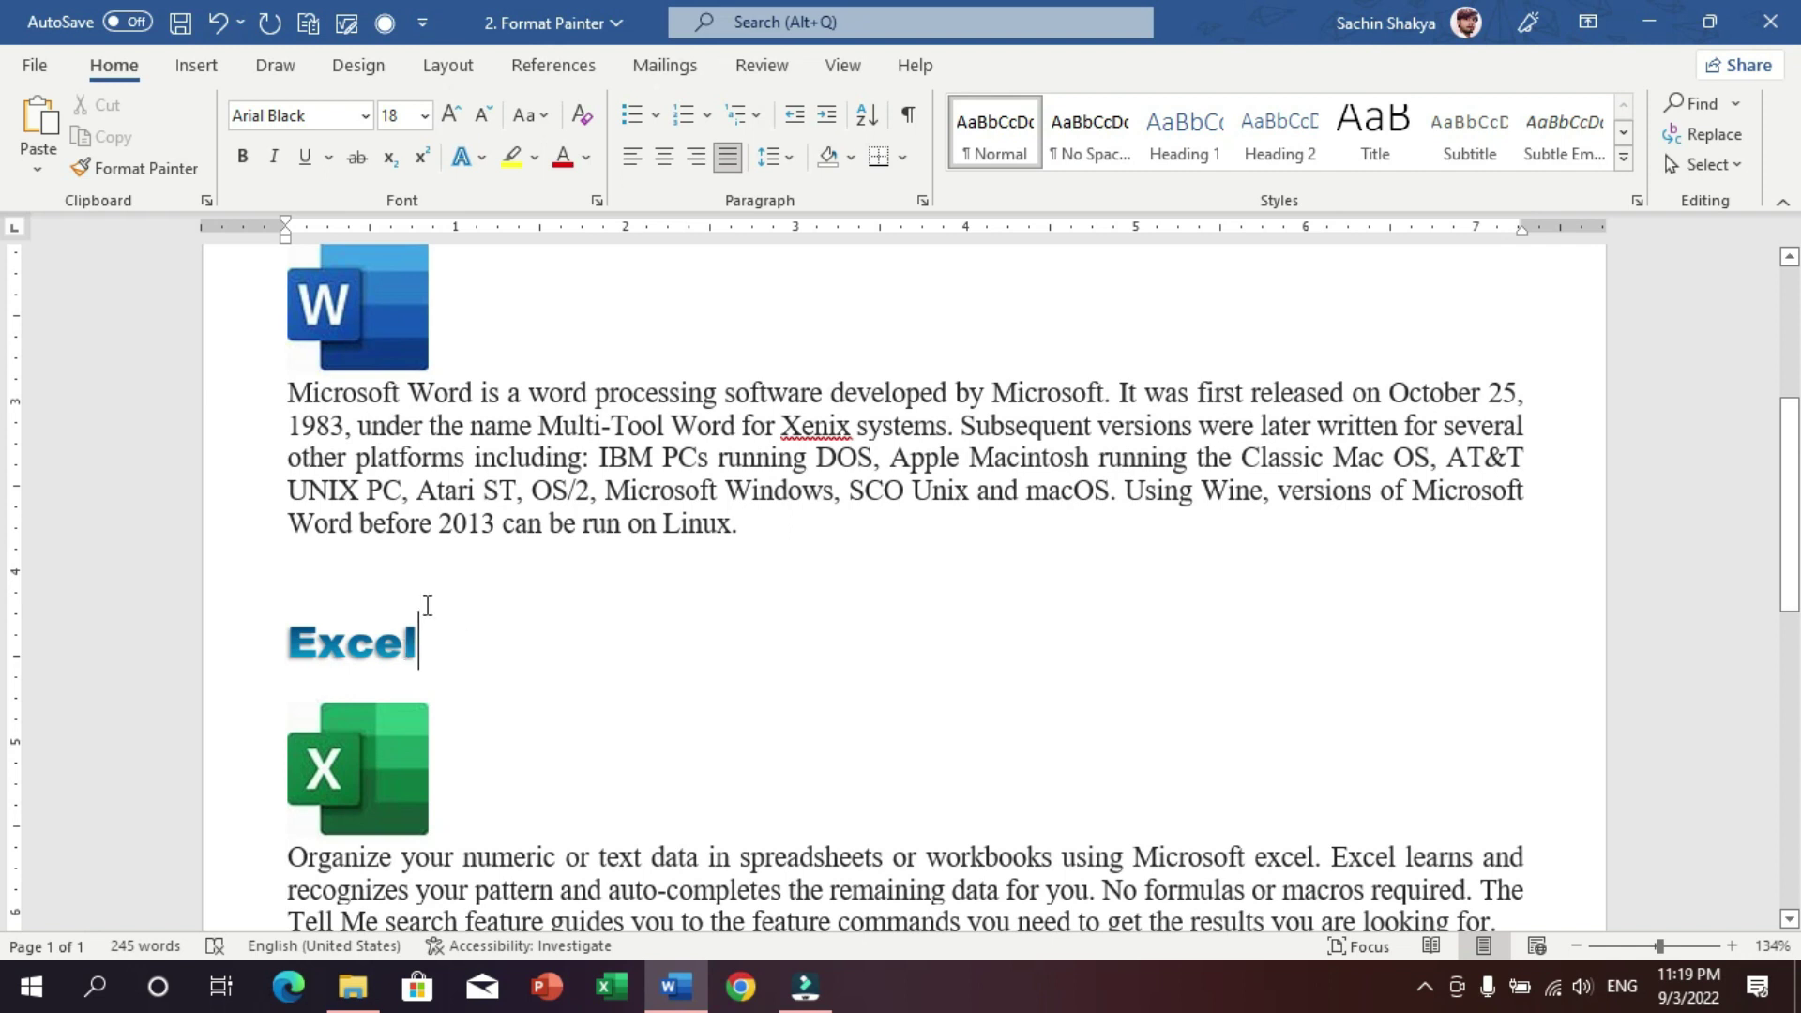
{"action": "scroll", "coordinate": [427, 591], "scroll_direction": "down", "scroll_amount": 1}
{"action": "scroll", "coordinate": [419, 542], "scroll_direction": "down", "scroll_amount": 1}
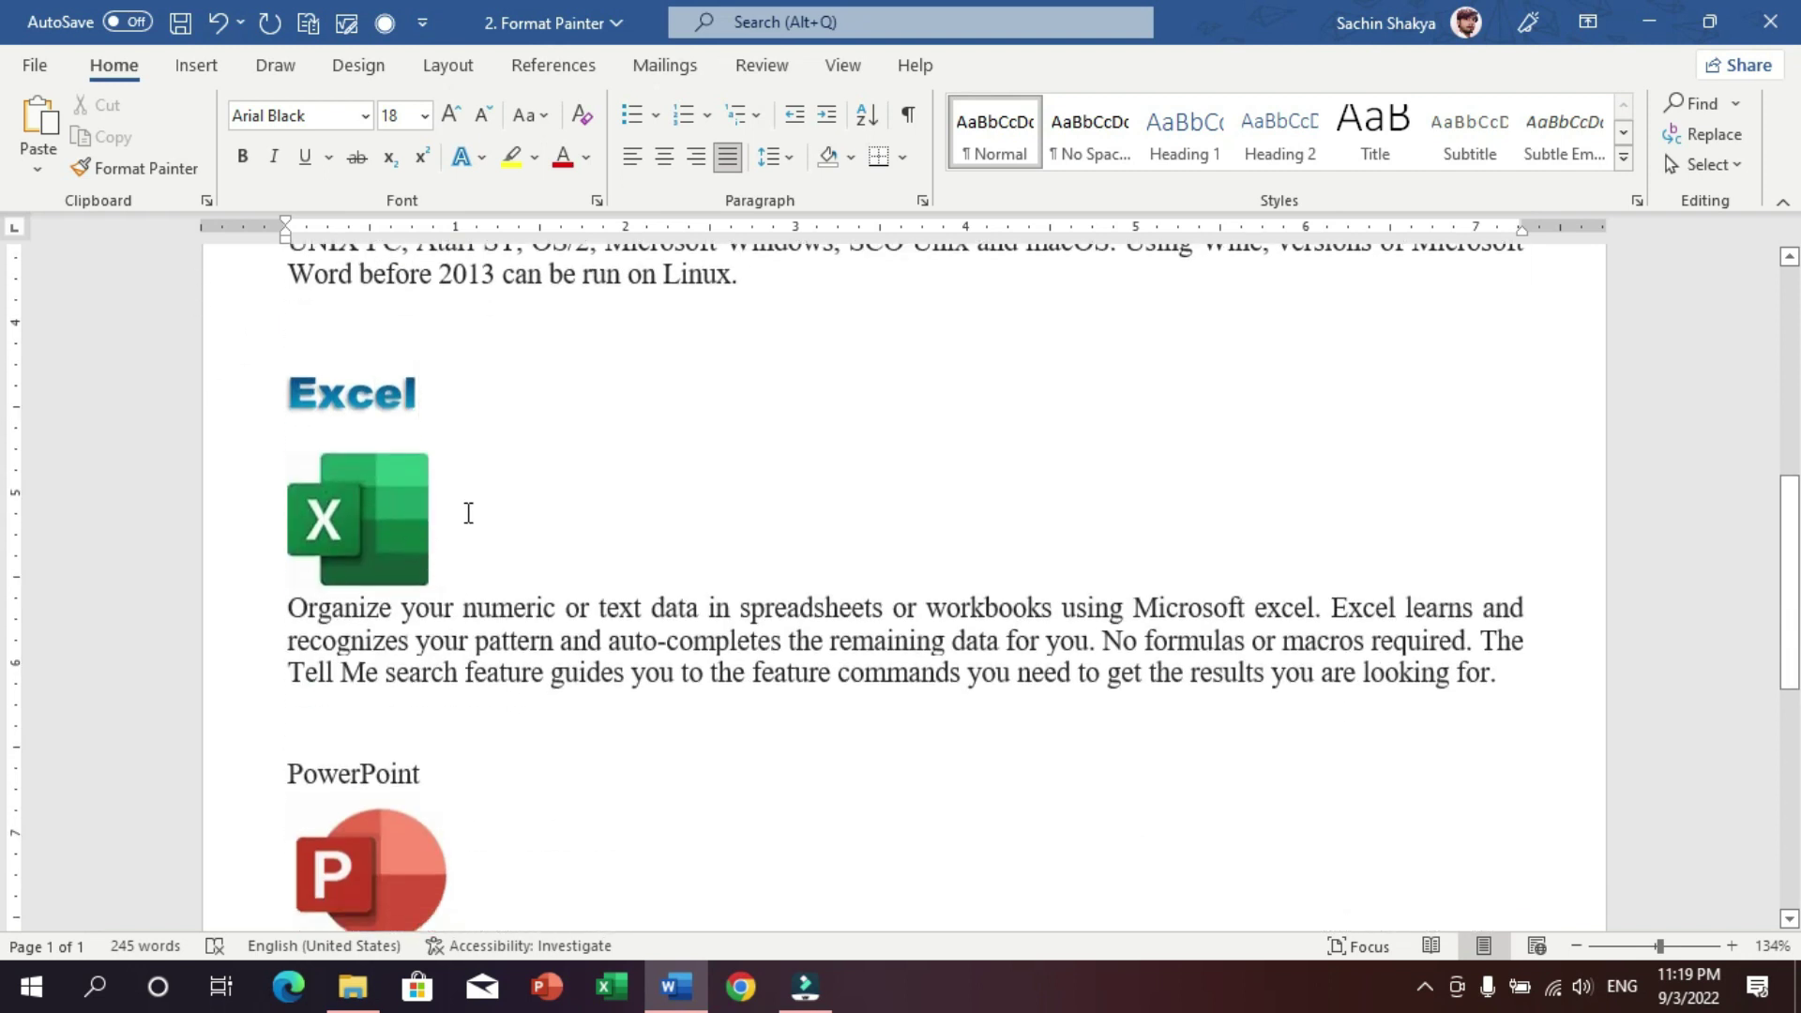
{"action": "key", "text": "ctrl+z"}
{"action": "scroll", "coordinate": [521, 507], "scroll_direction": "up", "scroll_amount": 2}
- Pick up the Word heading's formatting with Format Painter
{"action": "scroll", "coordinate": [523, 512], "scroll_direction": "up", "scroll_amount": 1}
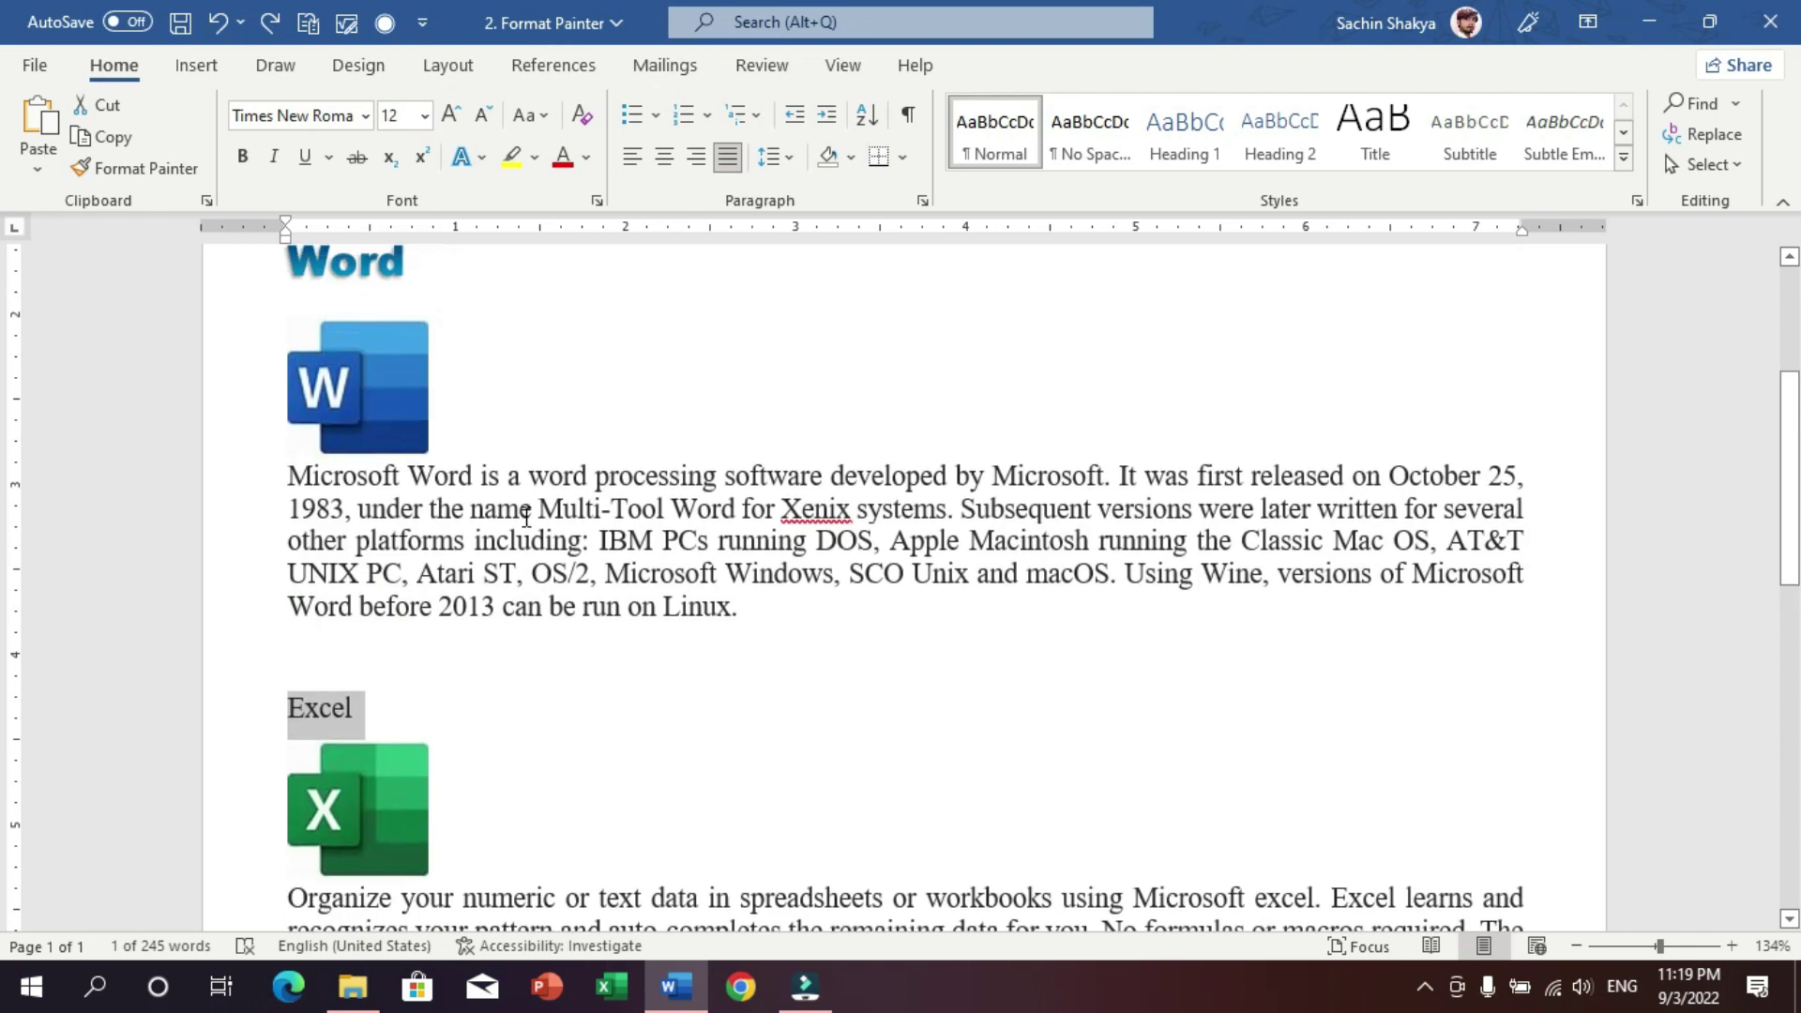
{"action": "left_click", "coordinate": [528, 515]}
{"action": "scroll", "coordinate": [529, 514], "scroll_direction": "up", "scroll_amount": 2}
{"action": "left_click", "coordinate": [360, 427]}
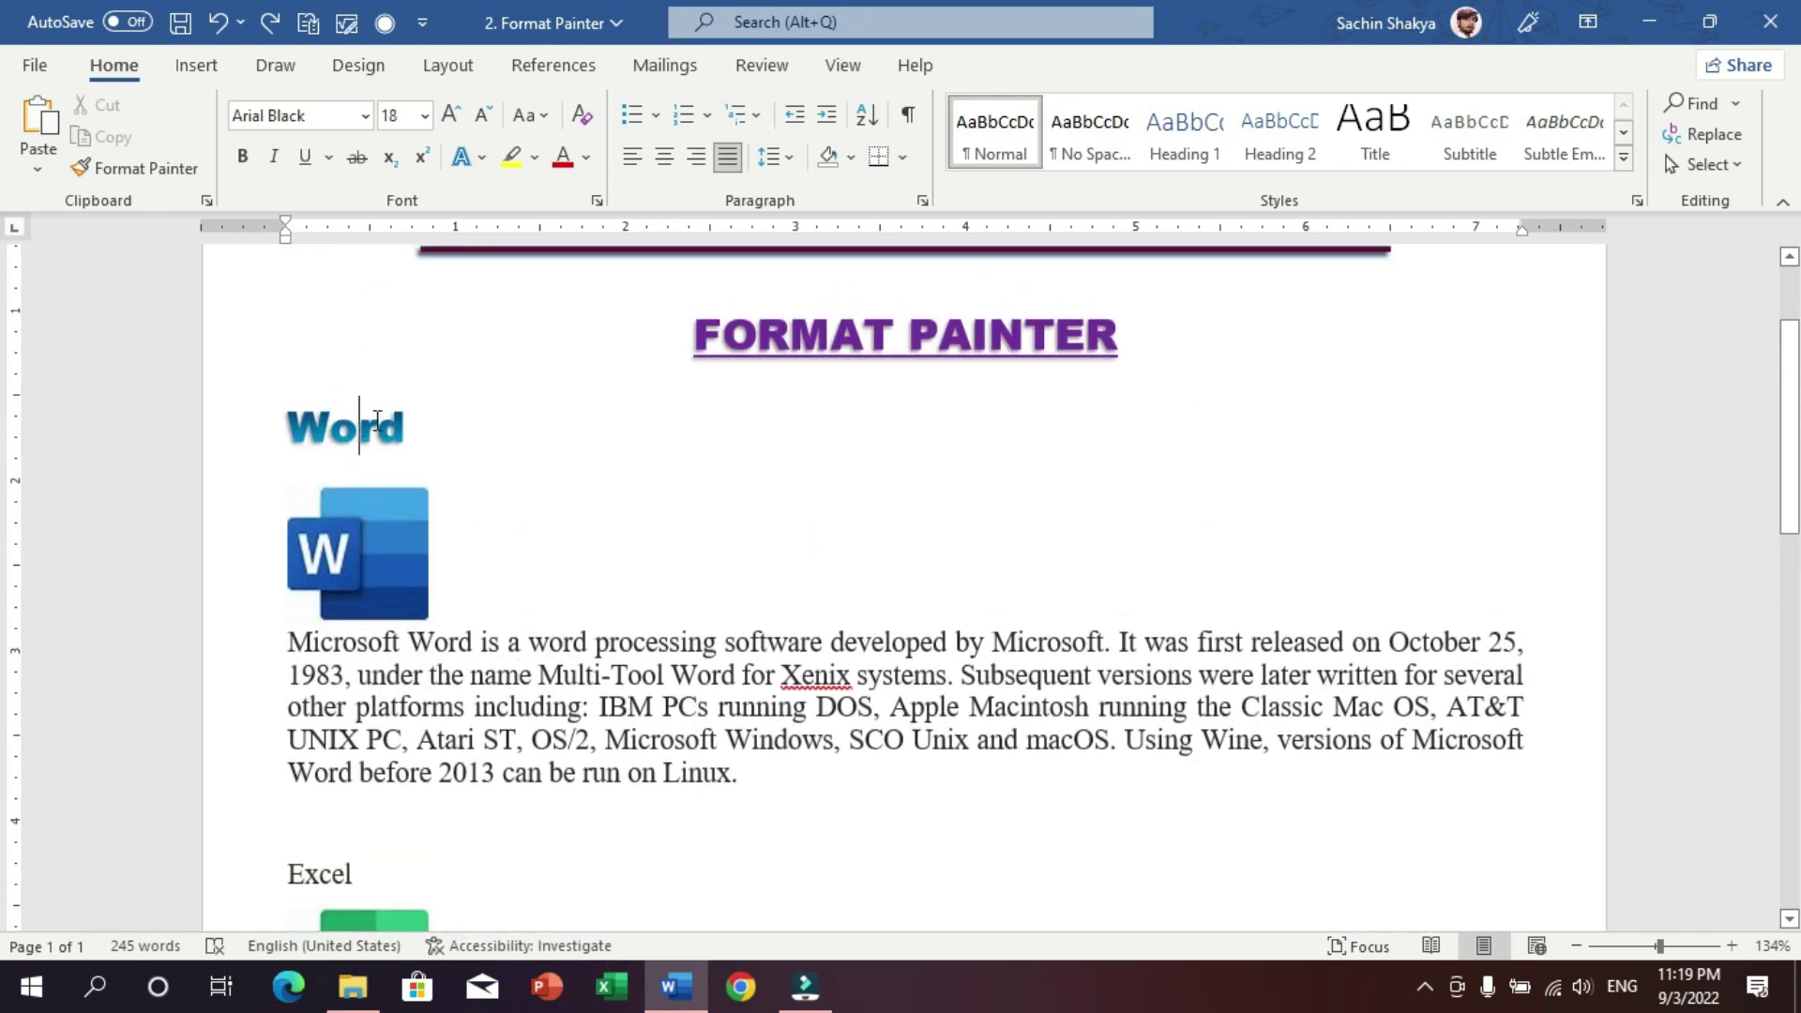
{"action": "left_click", "coordinate": [130, 174]}
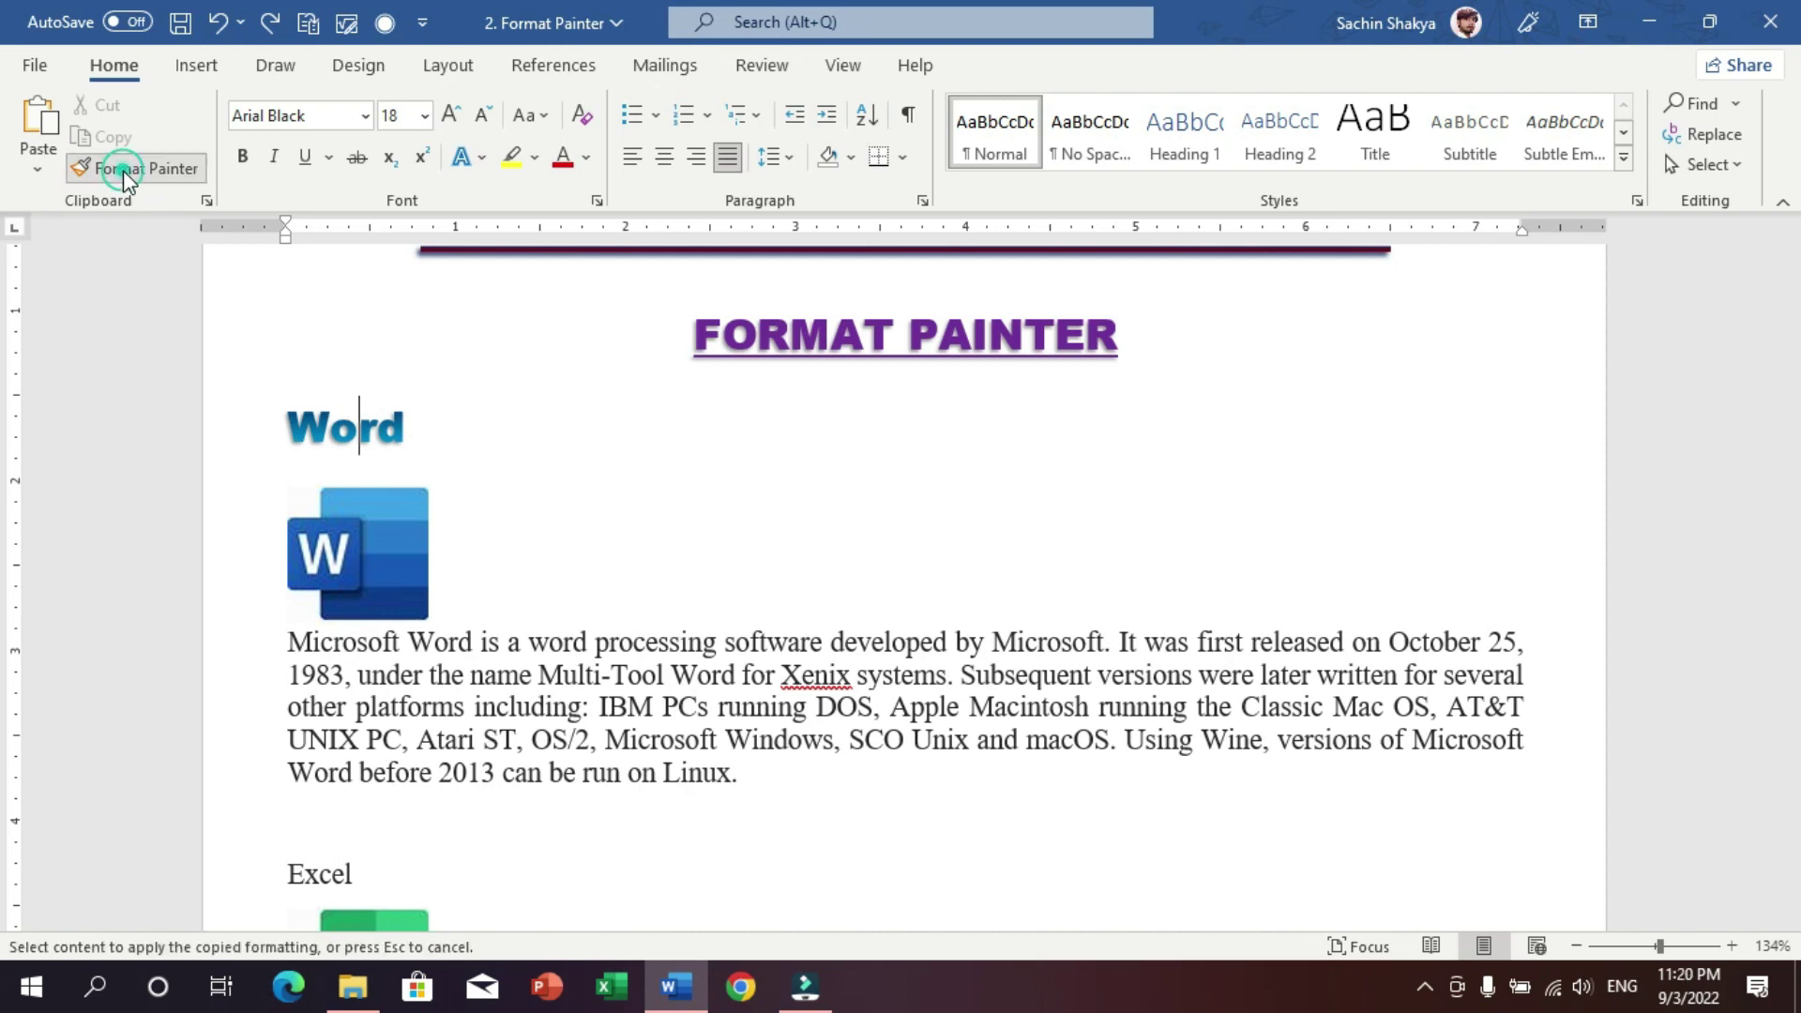
- Paint the Word heading's style onto the following product headings, including Excel and Access
{"action": "scroll", "coordinate": [503, 469], "scroll_direction": "down", "scroll_amount": 4}
{"action": "scroll", "coordinate": [406, 474], "scroll_direction": "down", "scroll_amount": 1}
{"action": "left_click_drag", "start_coordinate": [375, 465], "coordinate": [242, 467]}
{"action": "scroll", "coordinate": [442, 543], "scroll_direction": "down", "scroll_amount": 1}
{"action": "scroll", "coordinate": [457, 595], "scroll_direction": "down", "scroll_amount": 3}
{"action": "scroll", "coordinate": [457, 595], "scroll_direction": "down", "scroll_amount": 1}
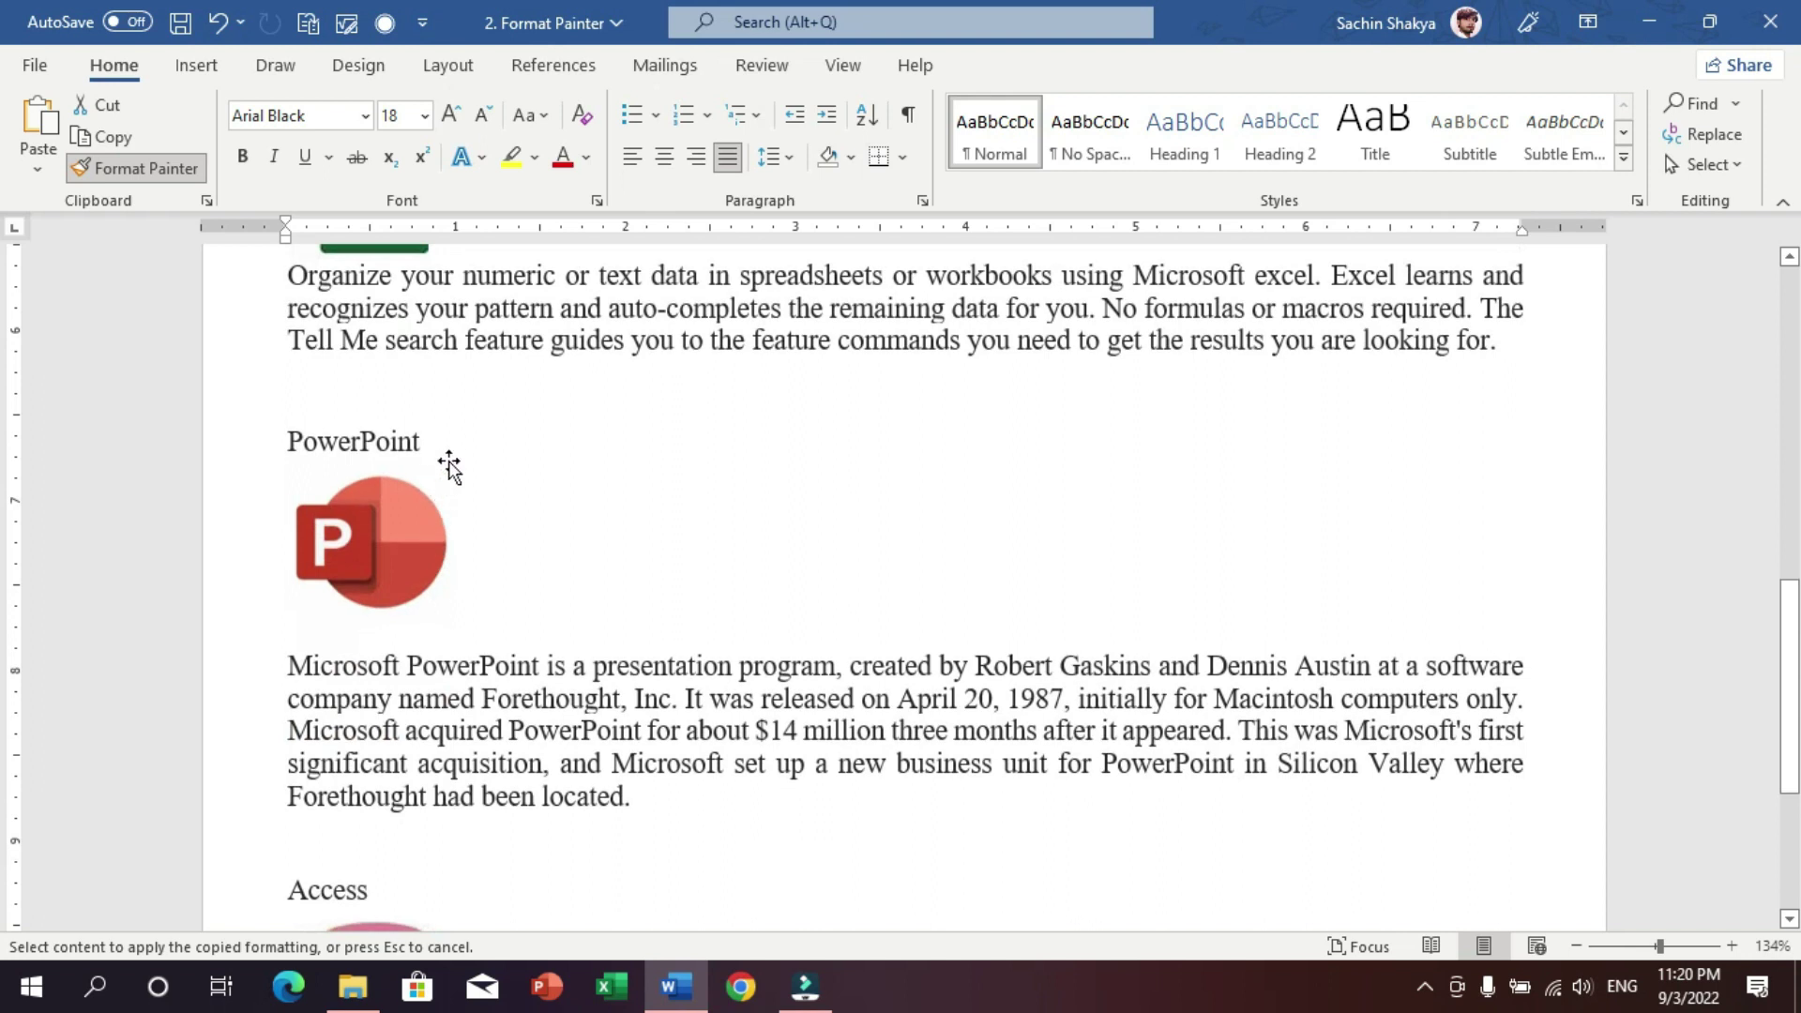
{"action": "left_click_drag", "start_coordinate": [399, 440], "coordinate": [287, 441]}
{"action": "scroll", "coordinate": [523, 559], "scroll_direction": "down", "scroll_amount": 4}
{"action": "left_click_drag", "start_coordinate": [429, 622], "coordinate": [286, 617]}
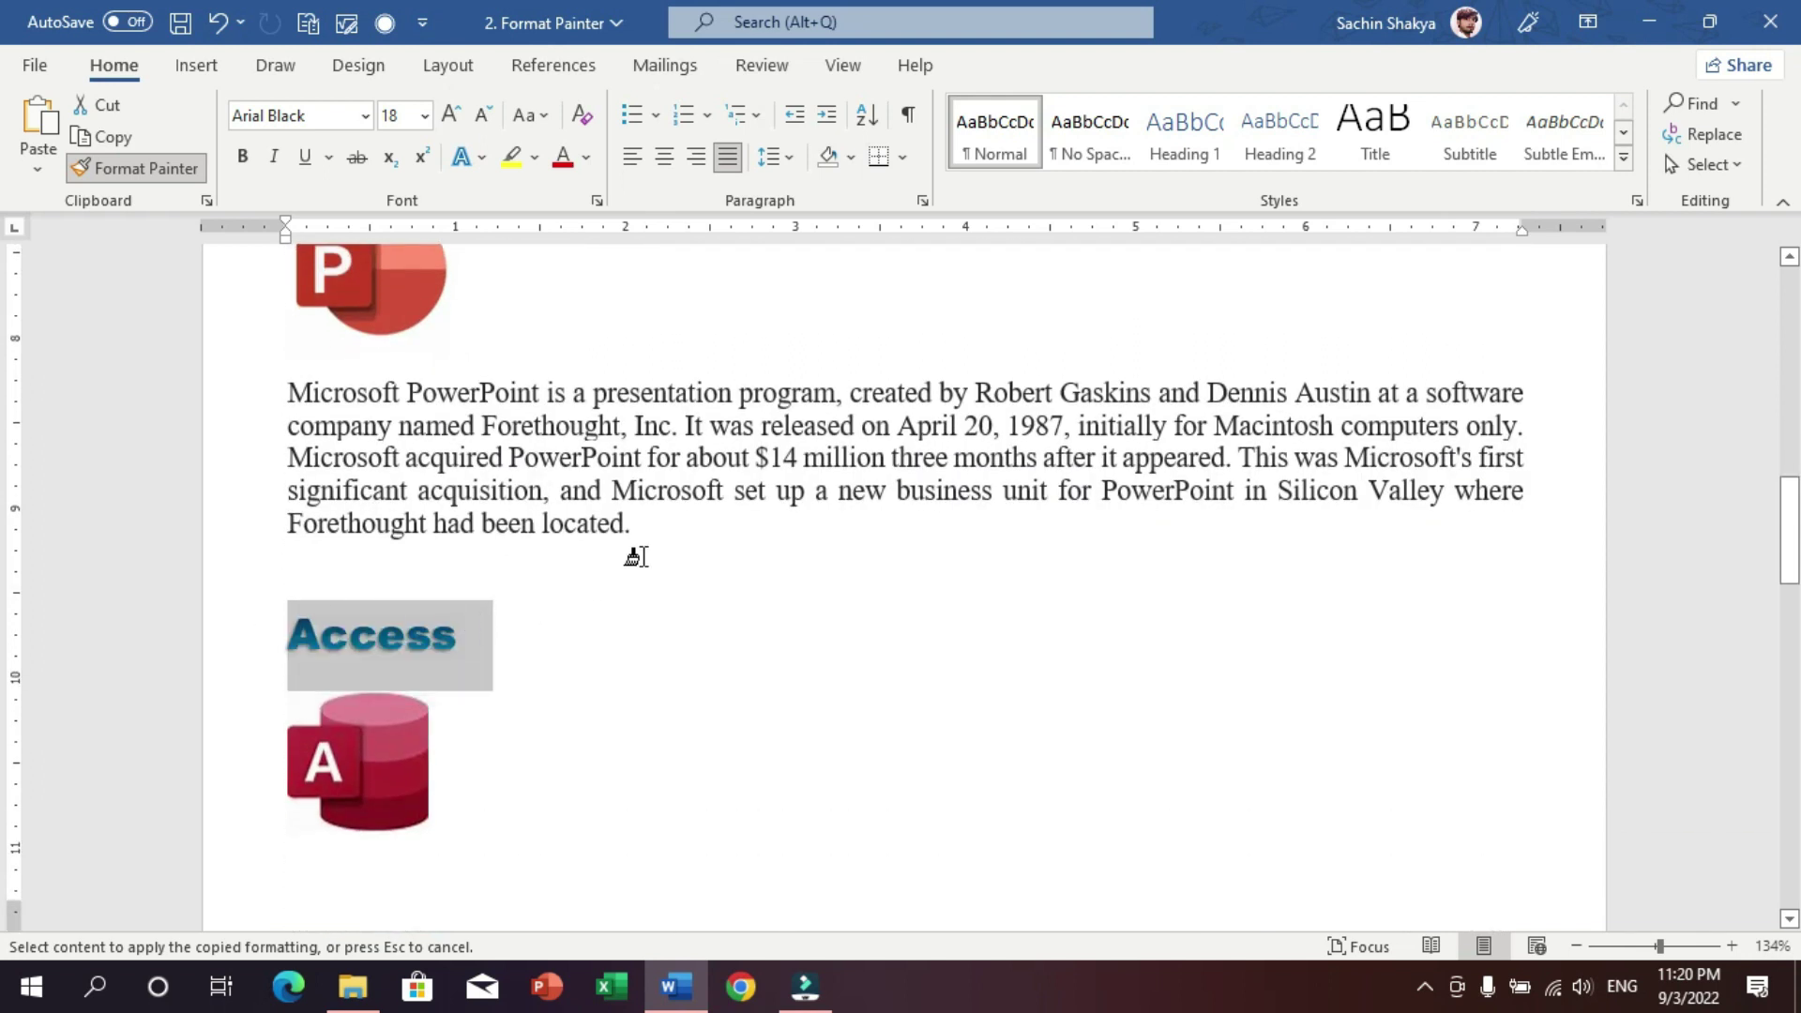
{"action": "scroll", "coordinate": [623, 551], "scroll_direction": "up", "scroll_amount": 4}
{"action": "scroll", "coordinate": [623, 550], "scroll_direction": "up", "scroll_amount": 5}
{"action": "scroll", "coordinate": [626, 542], "scroll_direction": "up", "scroll_amount": 1}
{"action": "scroll", "coordinate": [563, 469], "scroll_direction": "up", "scroll_amount": 1}
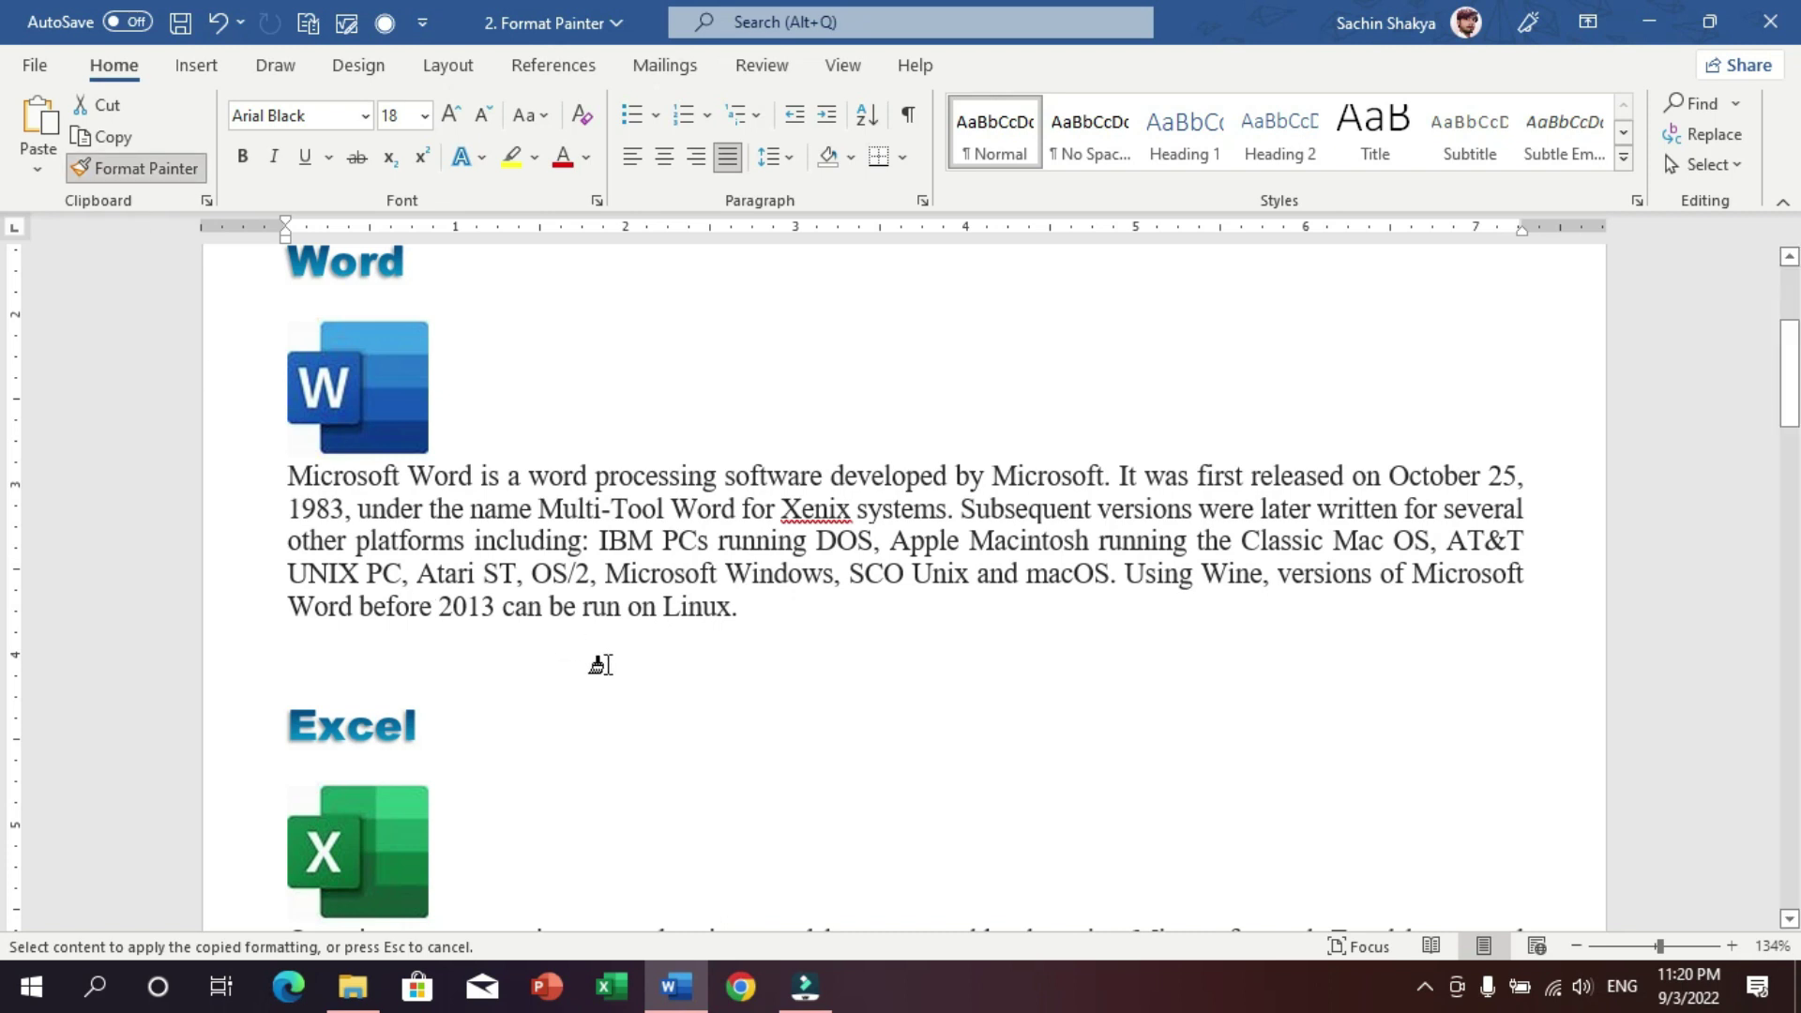
- Turn off Format Painter, clear the selection, and put the caret in the Word heading
{"action": "left_click", "coordinate": [600, 665]}
{"action": "left_click", "coordinate": [611, 666]}
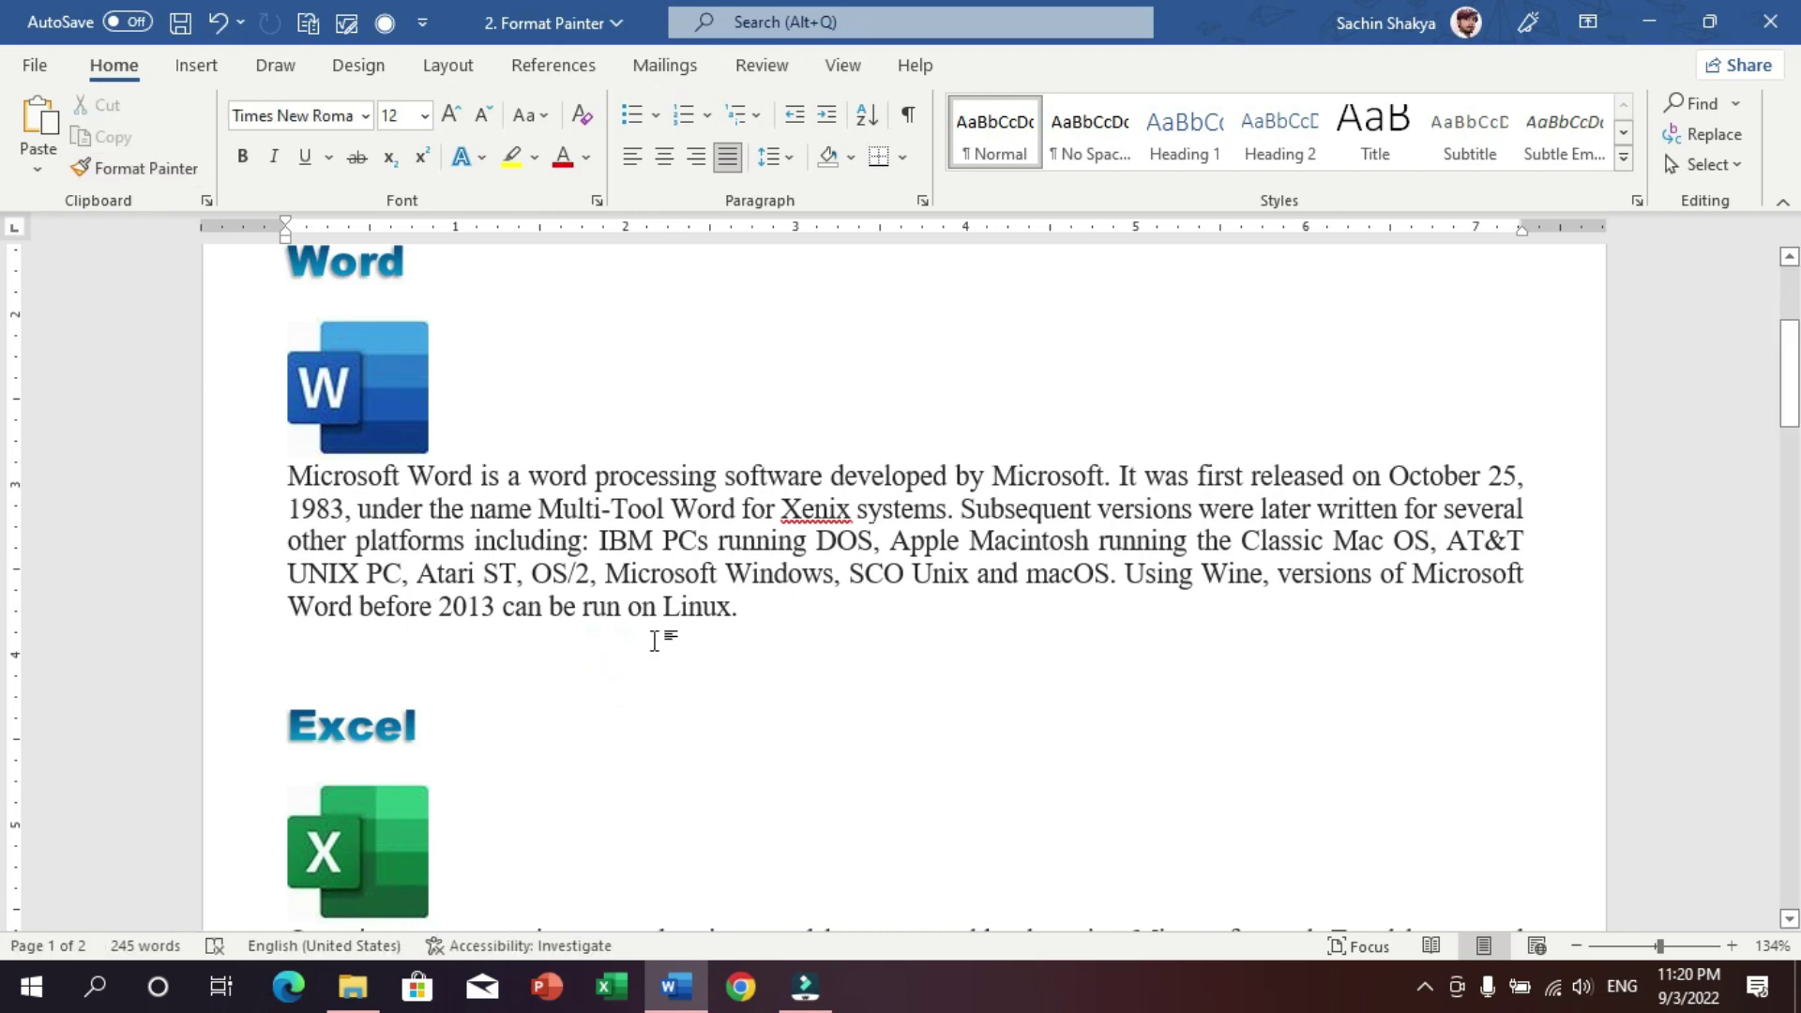
{"action": "scroll", "coordinate": [657, 631], "scroll_direction": "up", "scroll_amount": 2}
{"action": "scroll", "coordinate": [676, 634], "scroll_direction": "up", "scroll_amount": 1}
{"action": "left_click", "coordinate": [357, 518]}
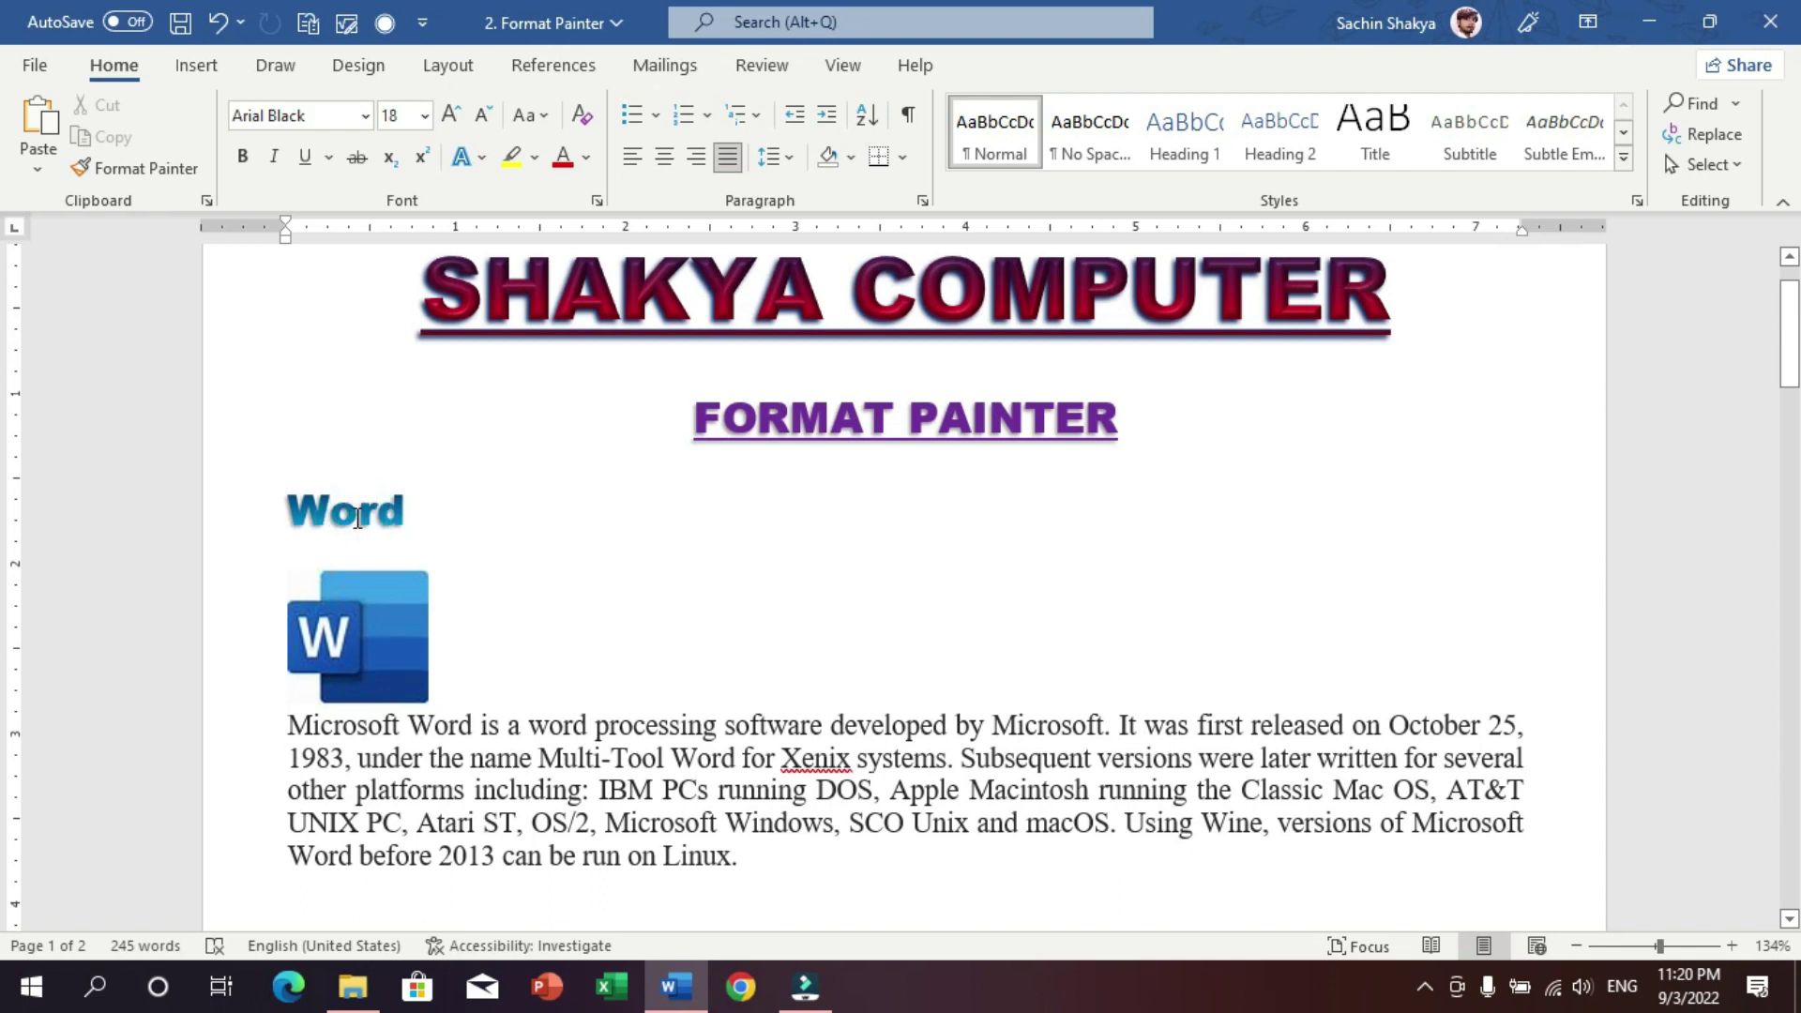
{"action": "scroll", "coordinate": [358, 518], "scroll_direction": "down", "scroll_amount": 1}
{"action": "scroll", "coordinate": [376, 535], "scroll_direction": "down", "scroll_amount": 5}
{"action": "scroll", "coordinate": [401, 562], "scroll_direction": "down", "scroll_amount": 3}
{"action": "scroll", "coordinate": [418, 575], "scroll_direction": "down", "scroll_amount": 2}
{"action": "scroll", "coordinate": [414, 572], "scroll_direction": "up", "scroll_amount": 1}
{"action": "scroll", "coordinate": [526, 563], "scroll_direction": "up", "scroll_amount": 5}
{"action": "scroll", "coordinate": [637, 559], "scroll_direction": "up", "scroll_amount": 5}
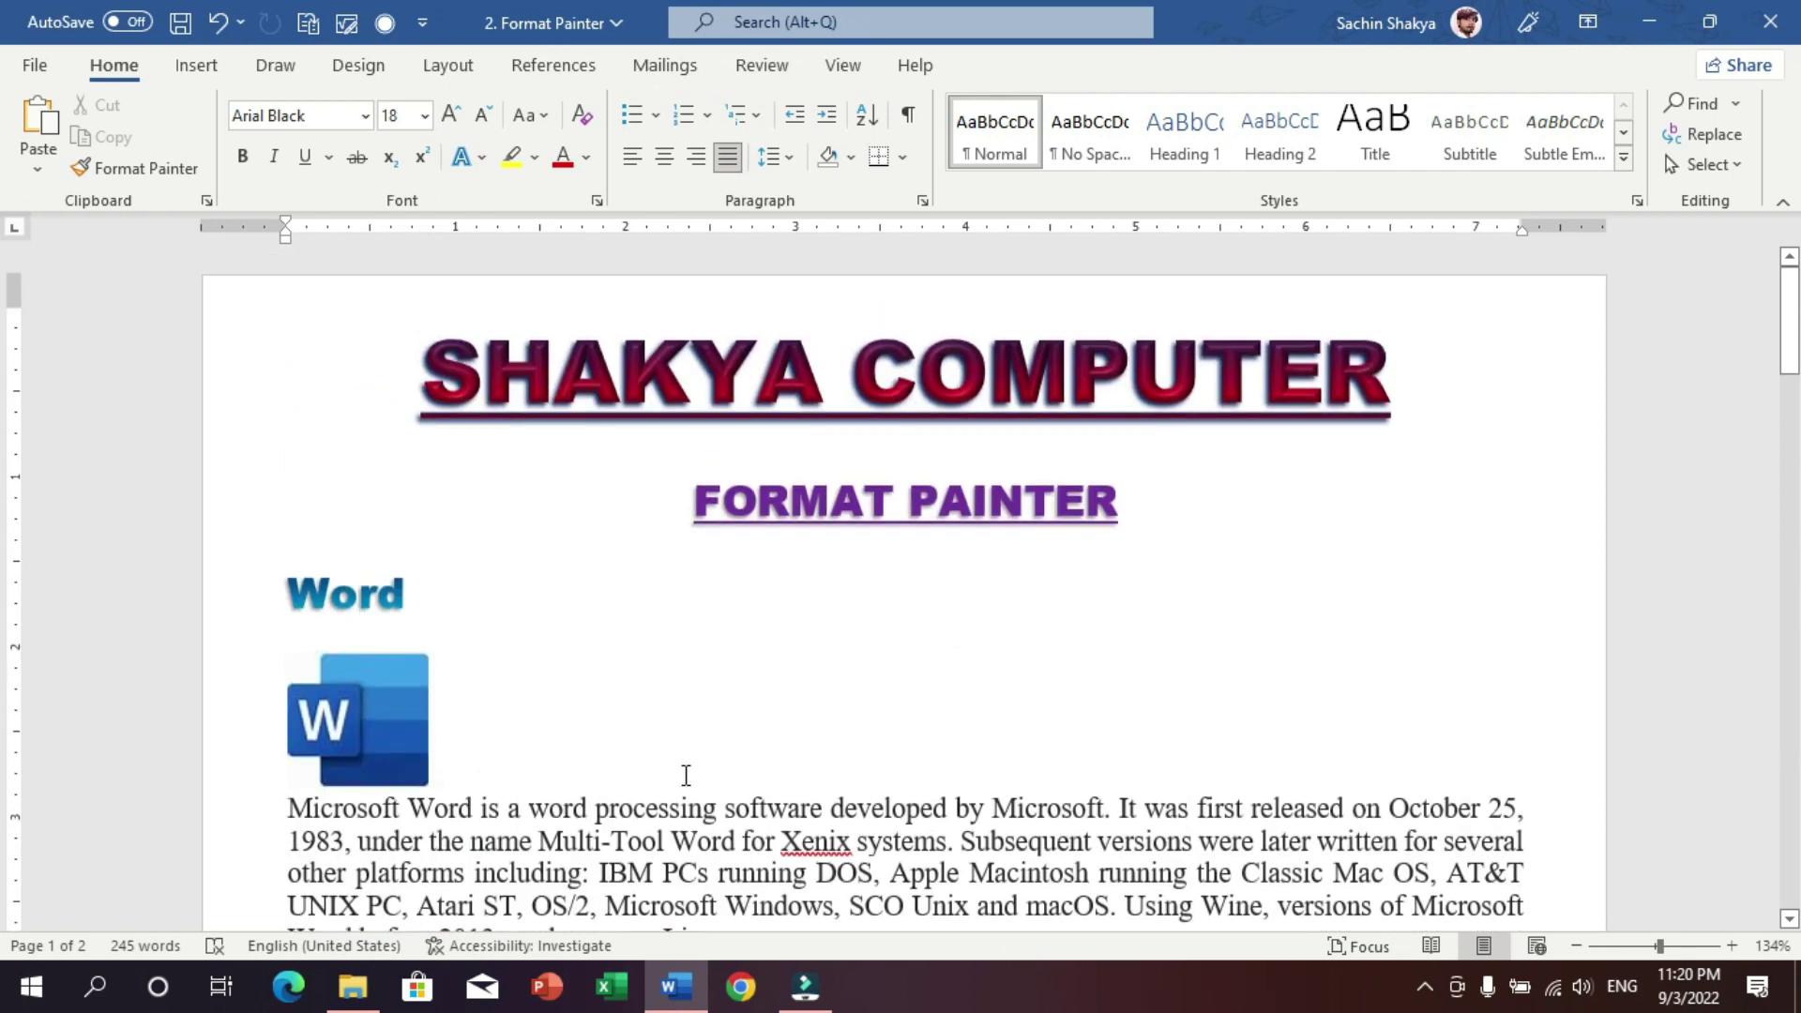
{"action": "scroll", "coordinate": [778, 741], "scroll_direction": "down", "scroll_amount": 3}
{"action": "left_click", "coordinate": [834, 645]}
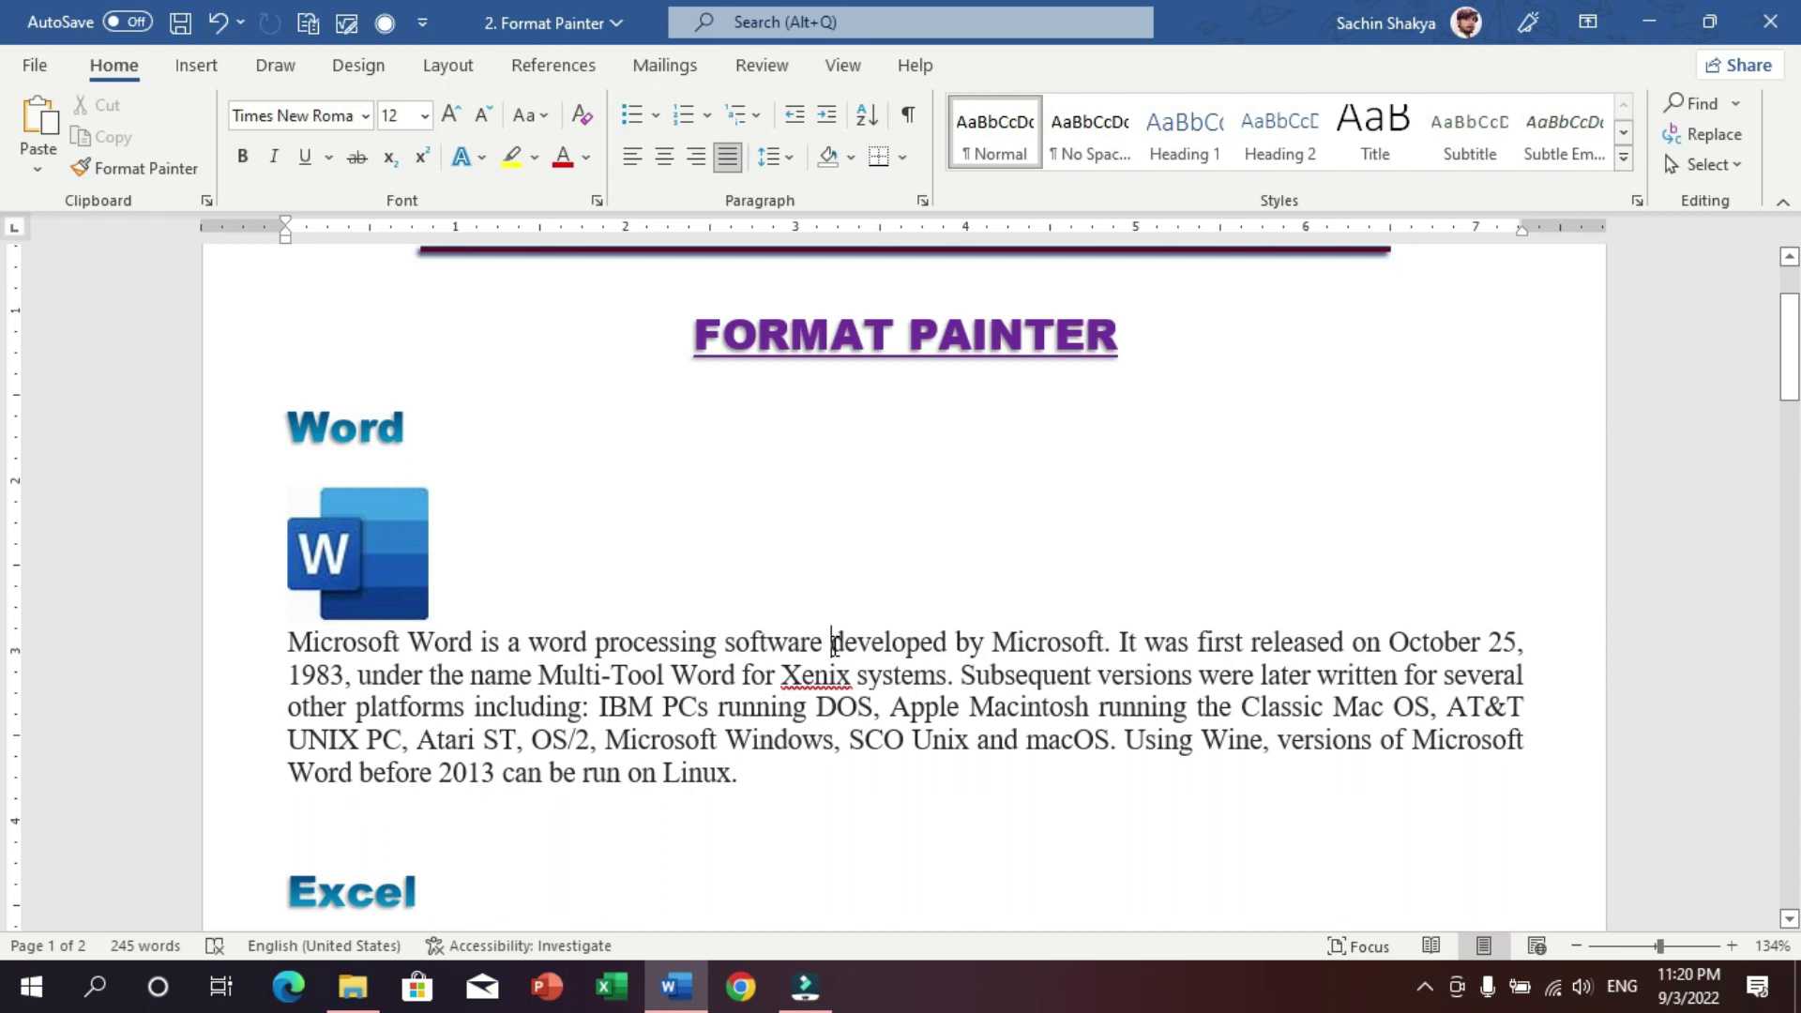
{"action": "left_click", "coordinate": [323, 439]}
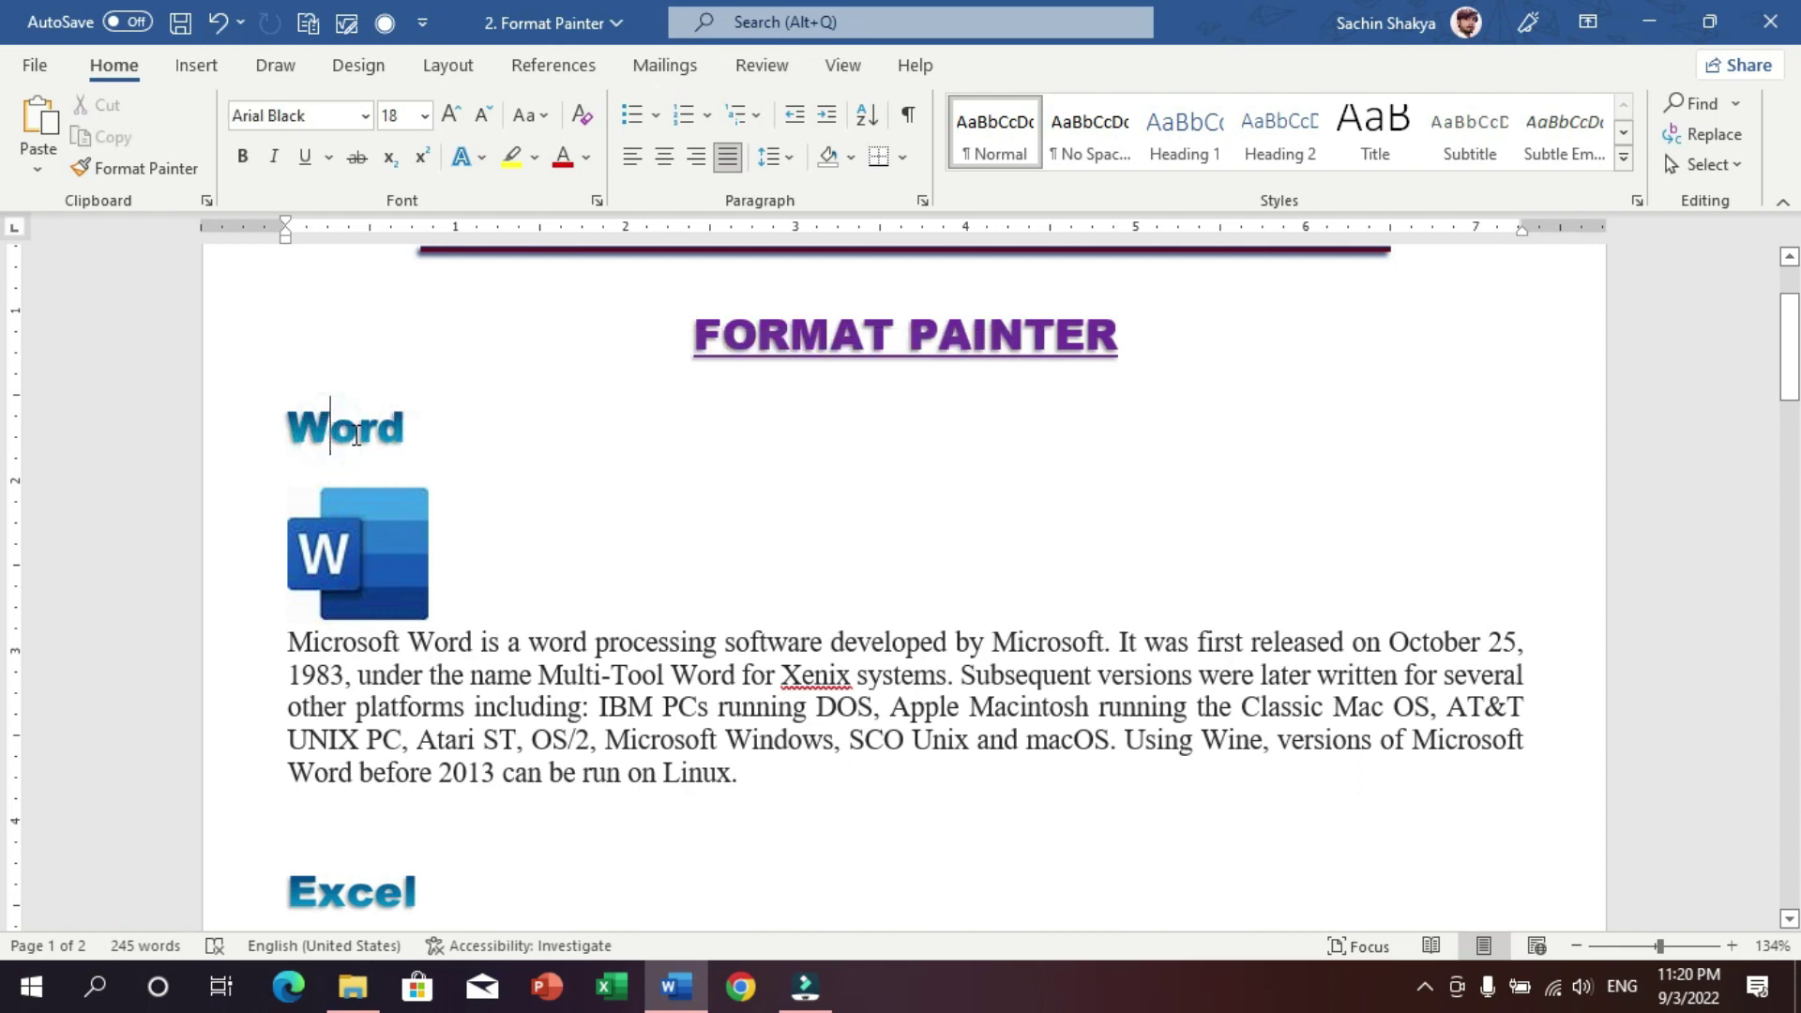
{"action": "scroll", "coordinate": [393, 500], "scroll_direction": "down", "scroll_amount": 3}
{"action": "scroll", "coordinate": [393, 500], "scroll_direction": "down", "scroll_amount": 1}
{"action": "double_click", "coordinate": [352, 561]}
{"action": "scroll", "coordinate": [446, 635], "scroll_direction": "down", "scroll_amount": 1}
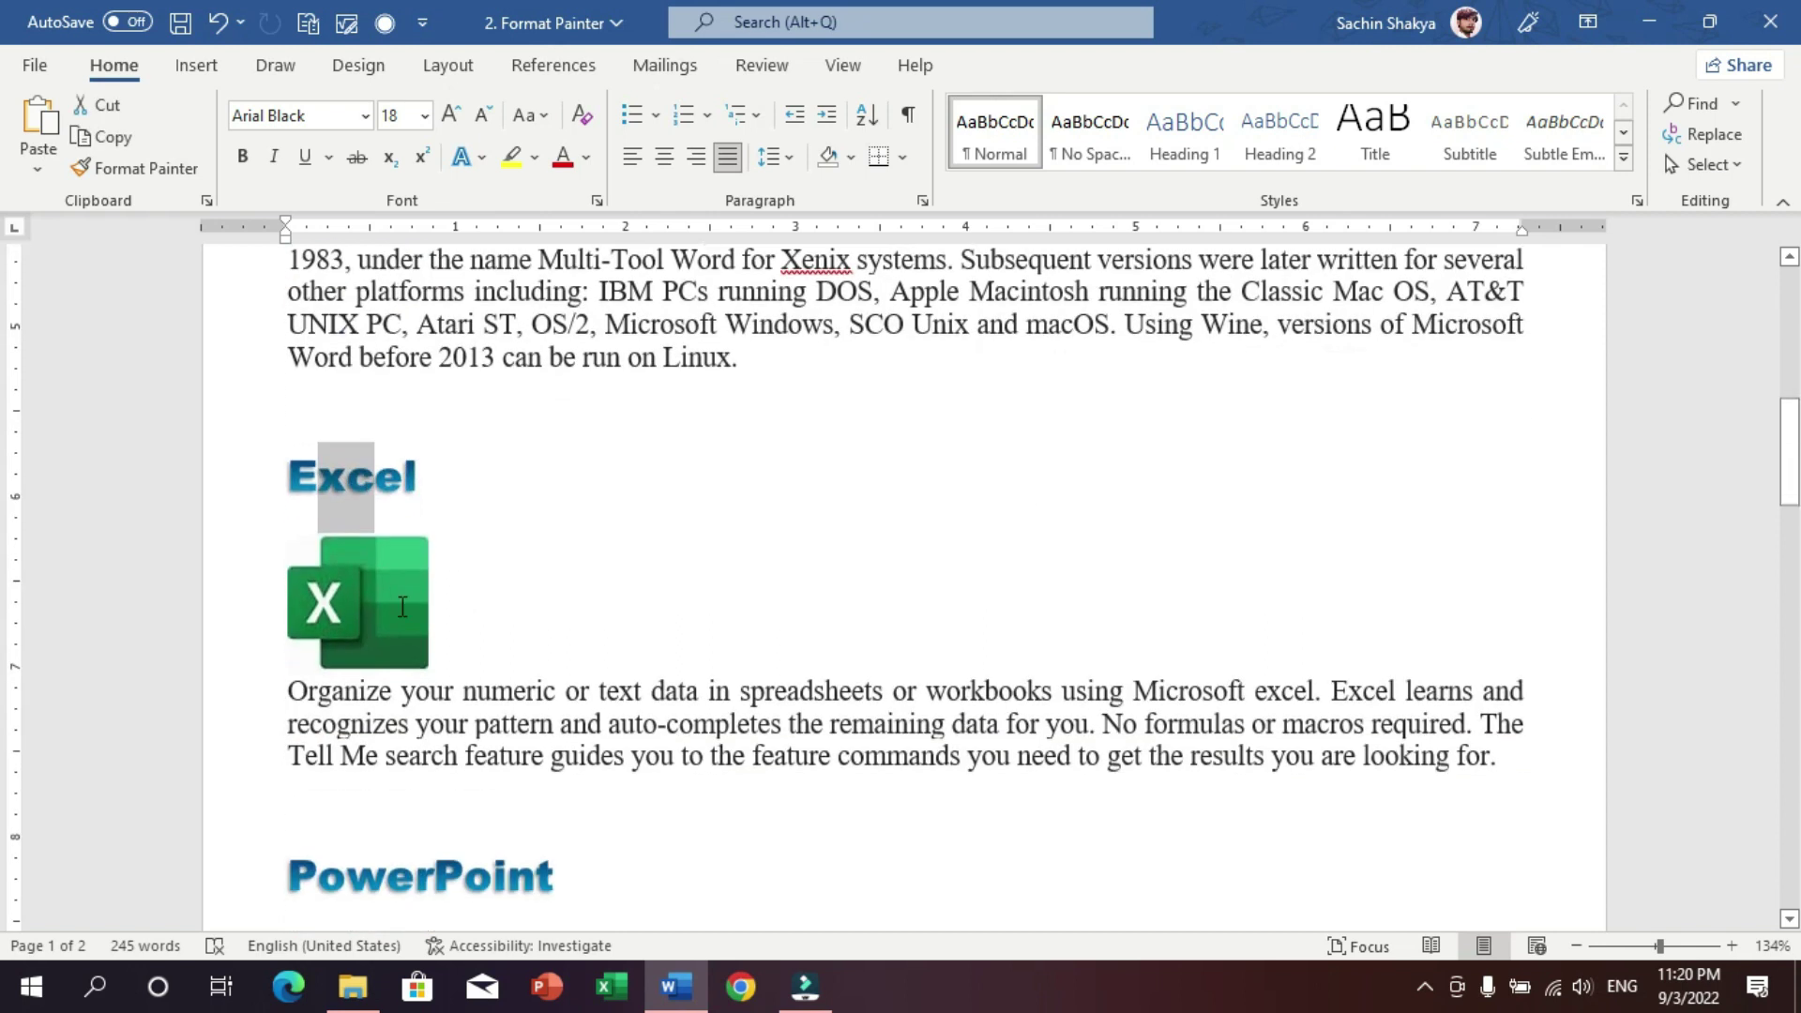
{"action": "scroll", "coordinate": [446, 635], "scroll_direction": "down", "scroll_amount": 4}
{"action": "scroll", "coordinate": [475, 551], "scroll_direction": "up", "scroll_amount": 5}
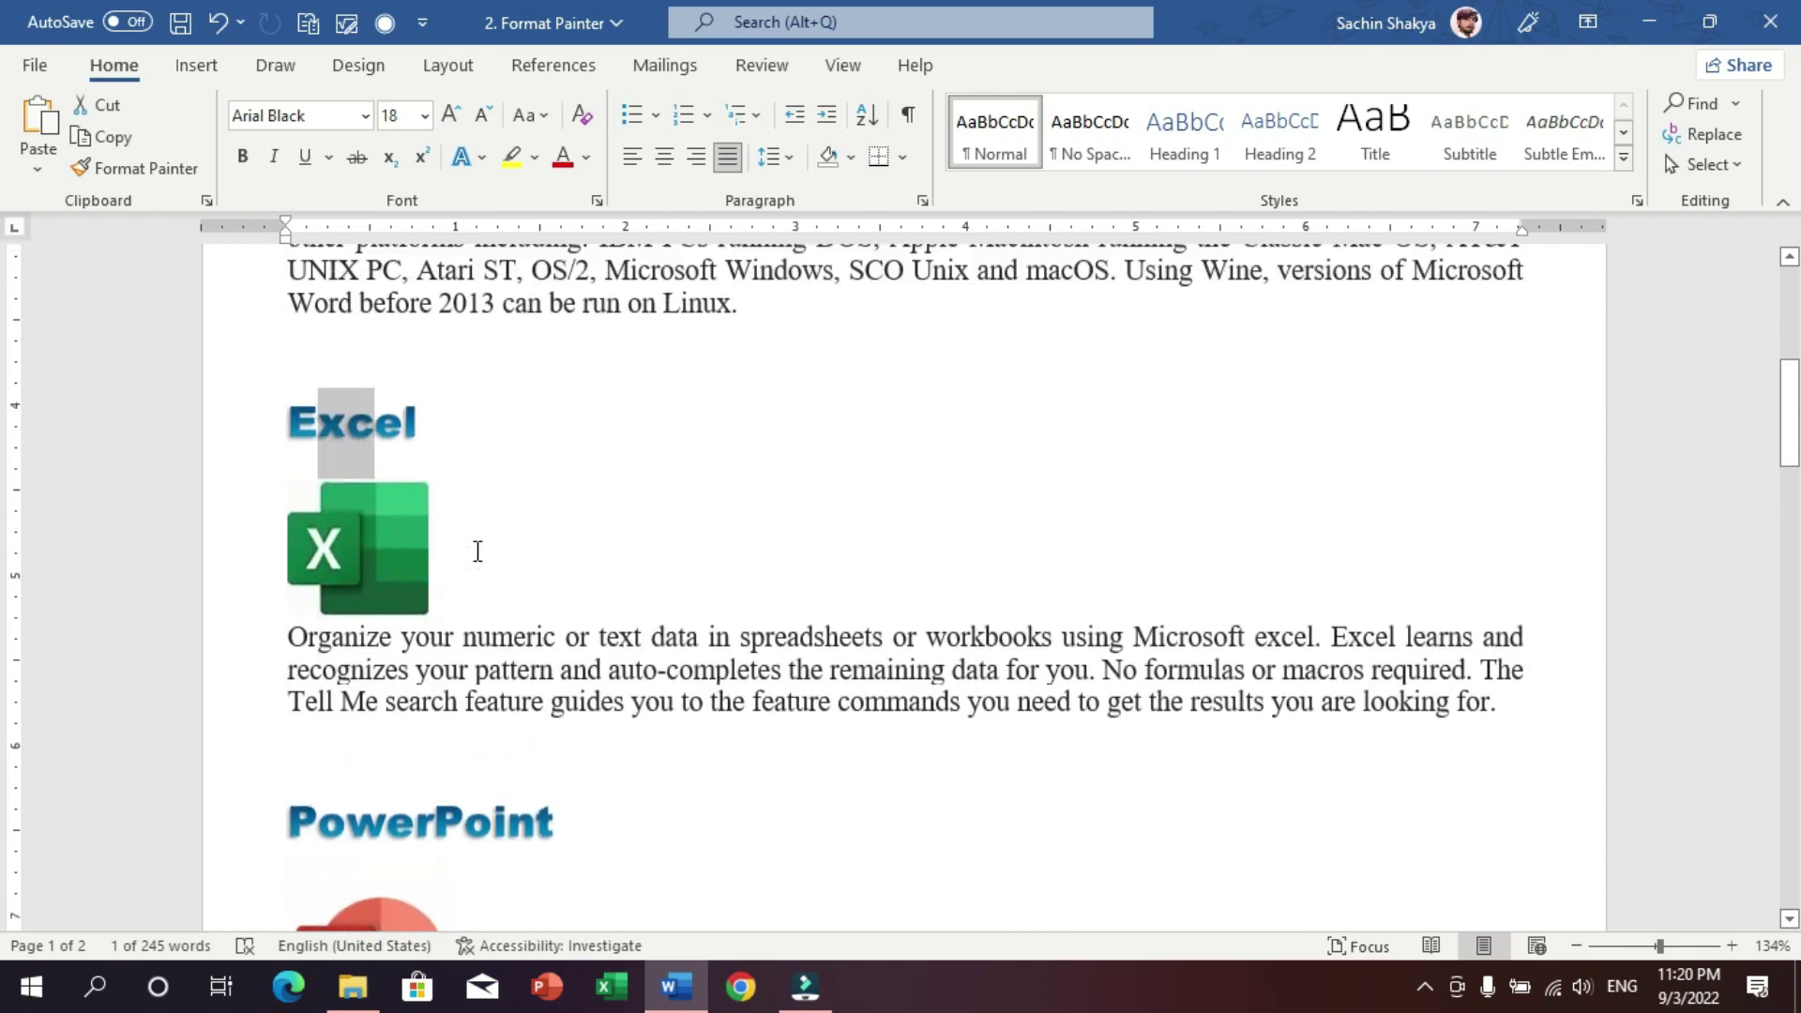
{"action": "scroll", "coordinate": [477, 553], "scroll_direction": "up", "scroll_amount": 5}
{"action": "left_click", "coordinate": [603, 593]}
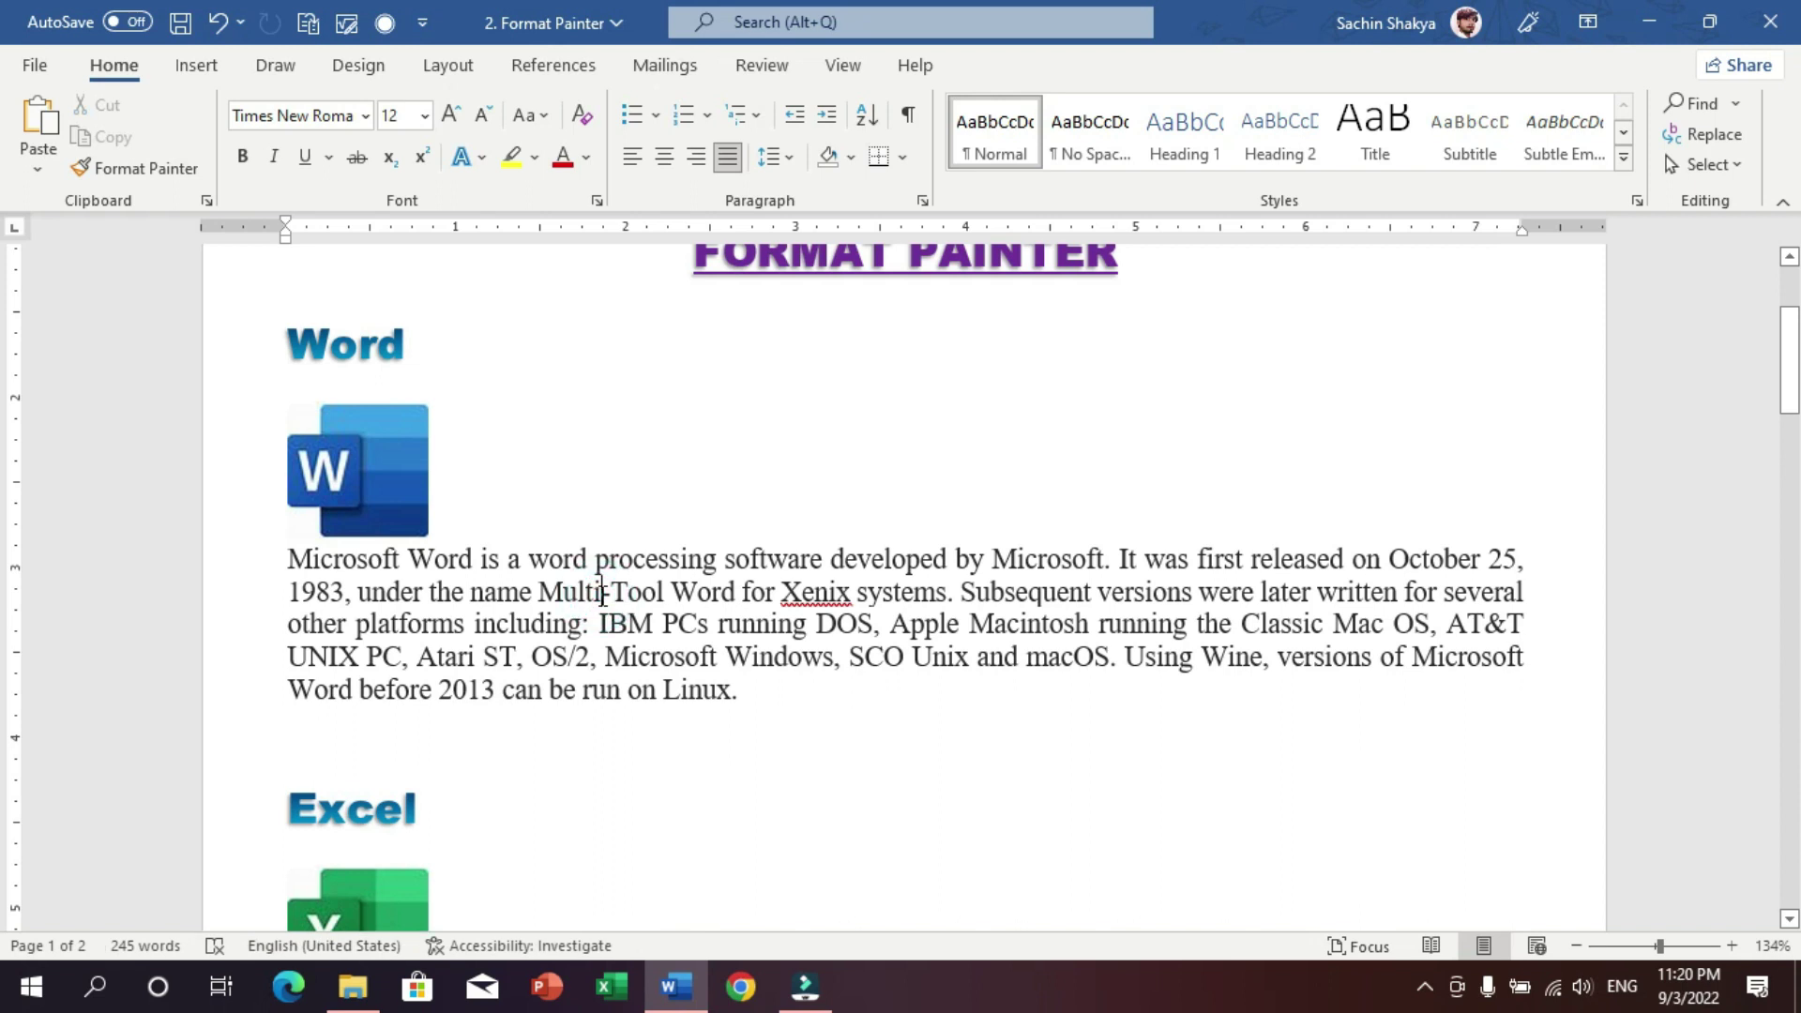
{"action": "double_click", "coordinate": [378, 345]}
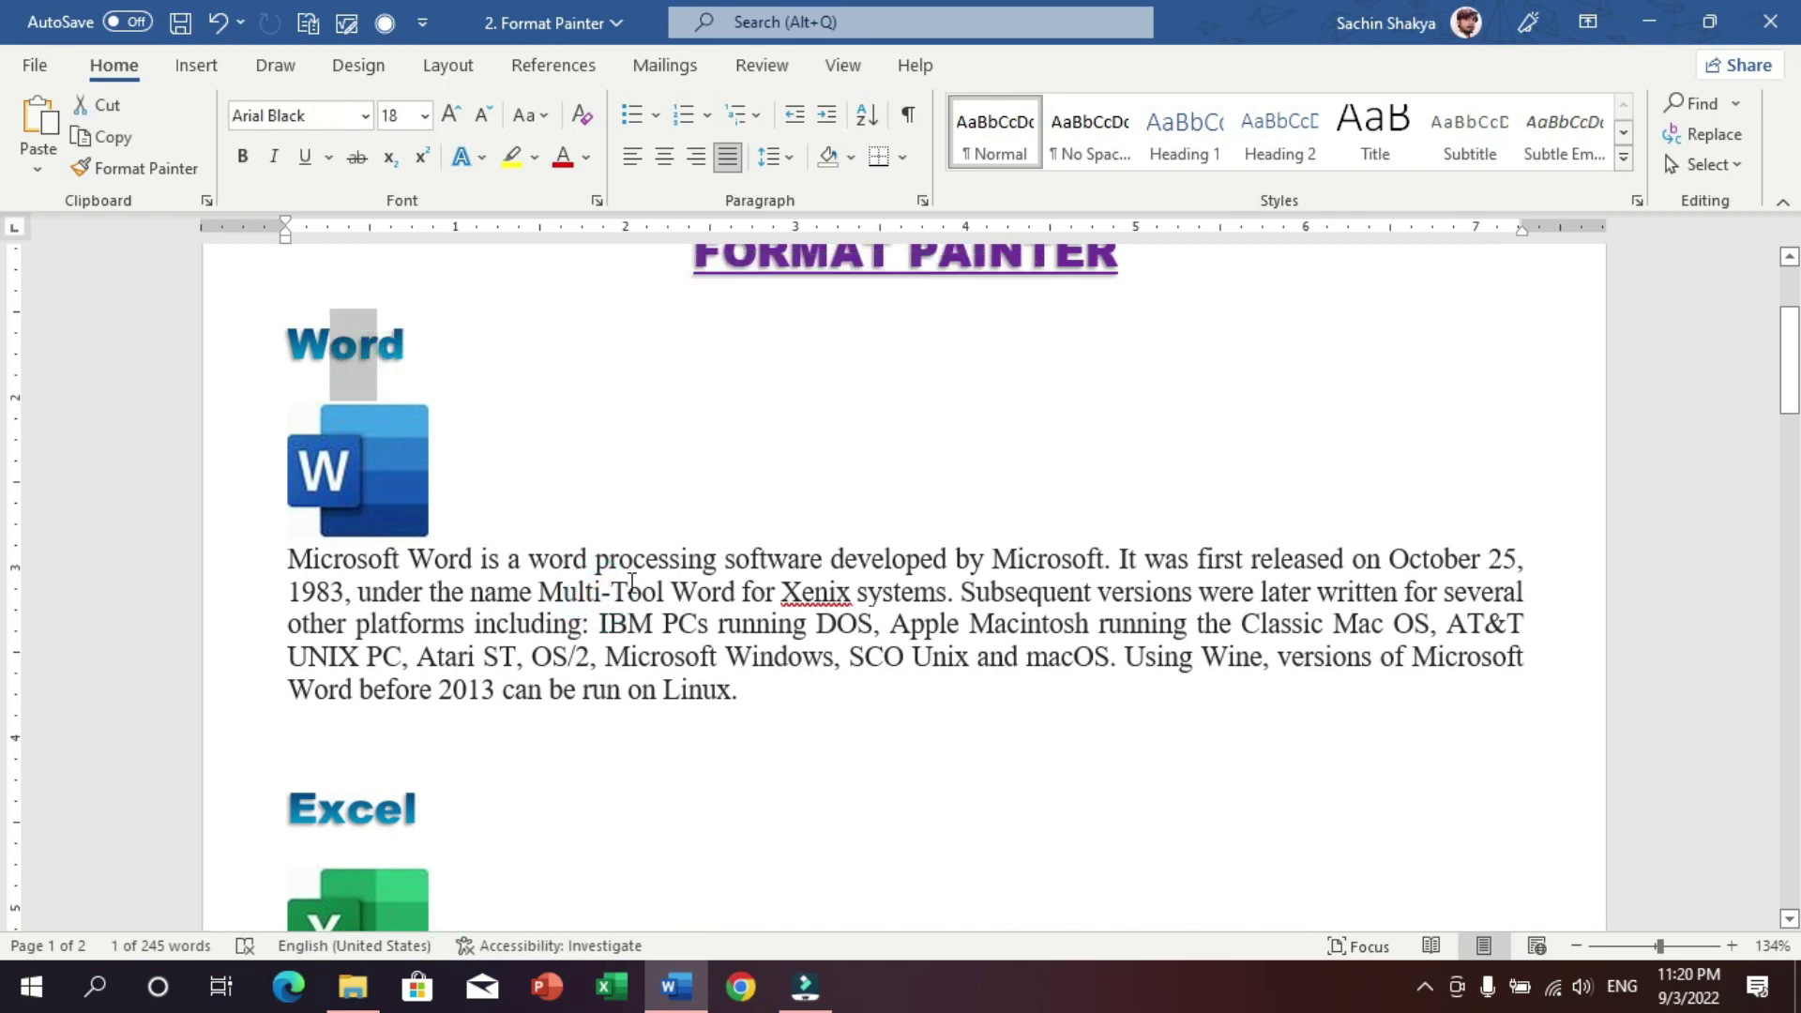
{"action": "left_click", "coordinate": [630, 583]}
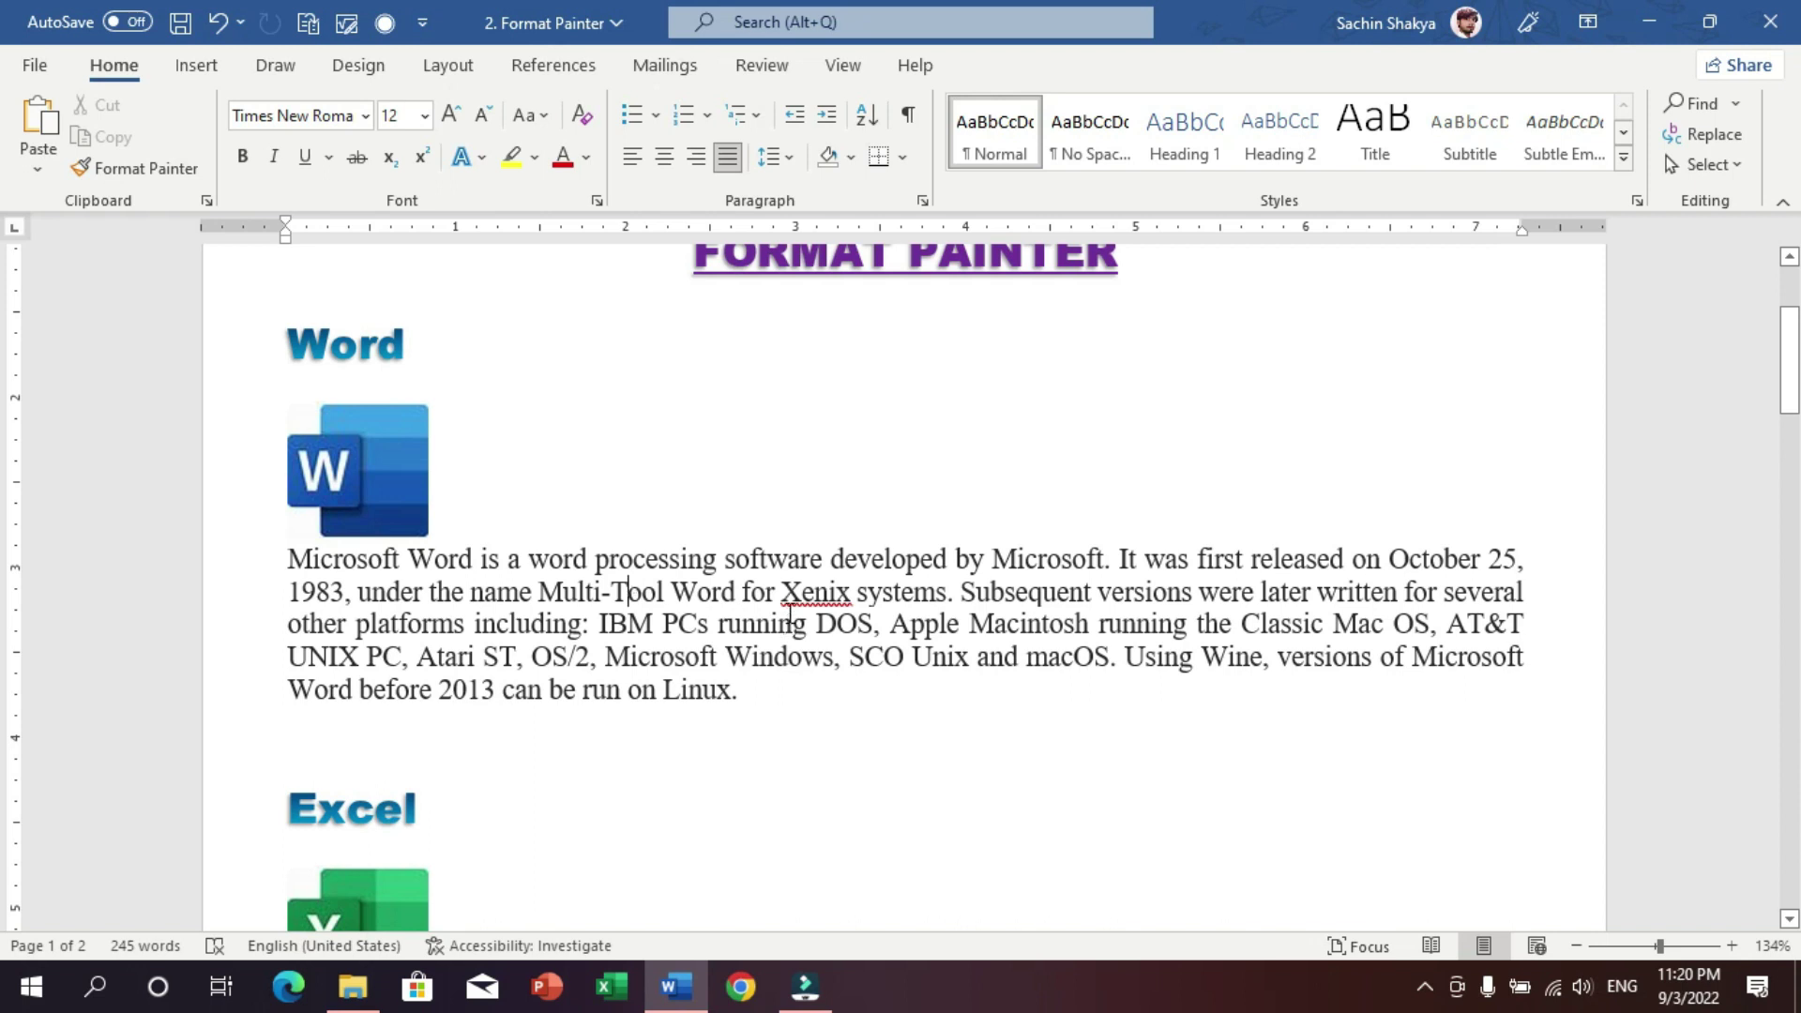
{"action": "double_click", "coordinate": [380, 348]}
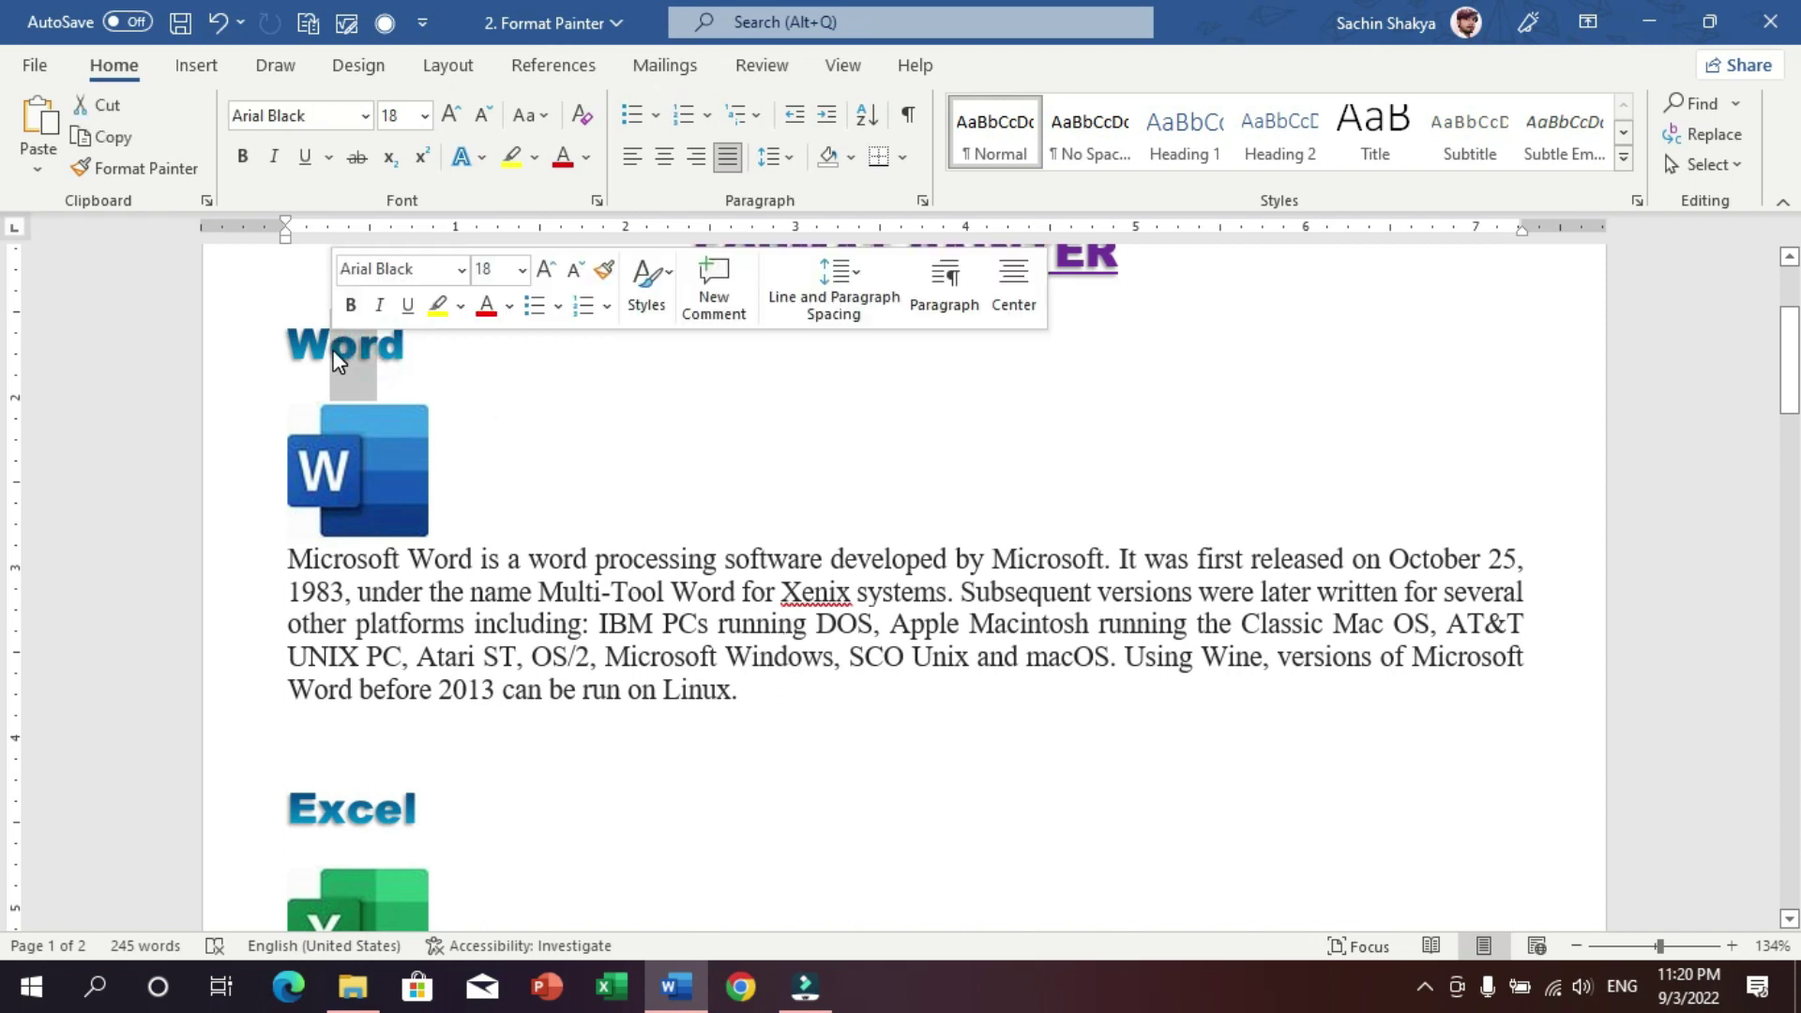
{"action": "scroll", "coordinate": [350, 476], "scroll_direction": "down", "scroll_amount": 3}
{"action": "double_click", "coordinate": [346, 484]}
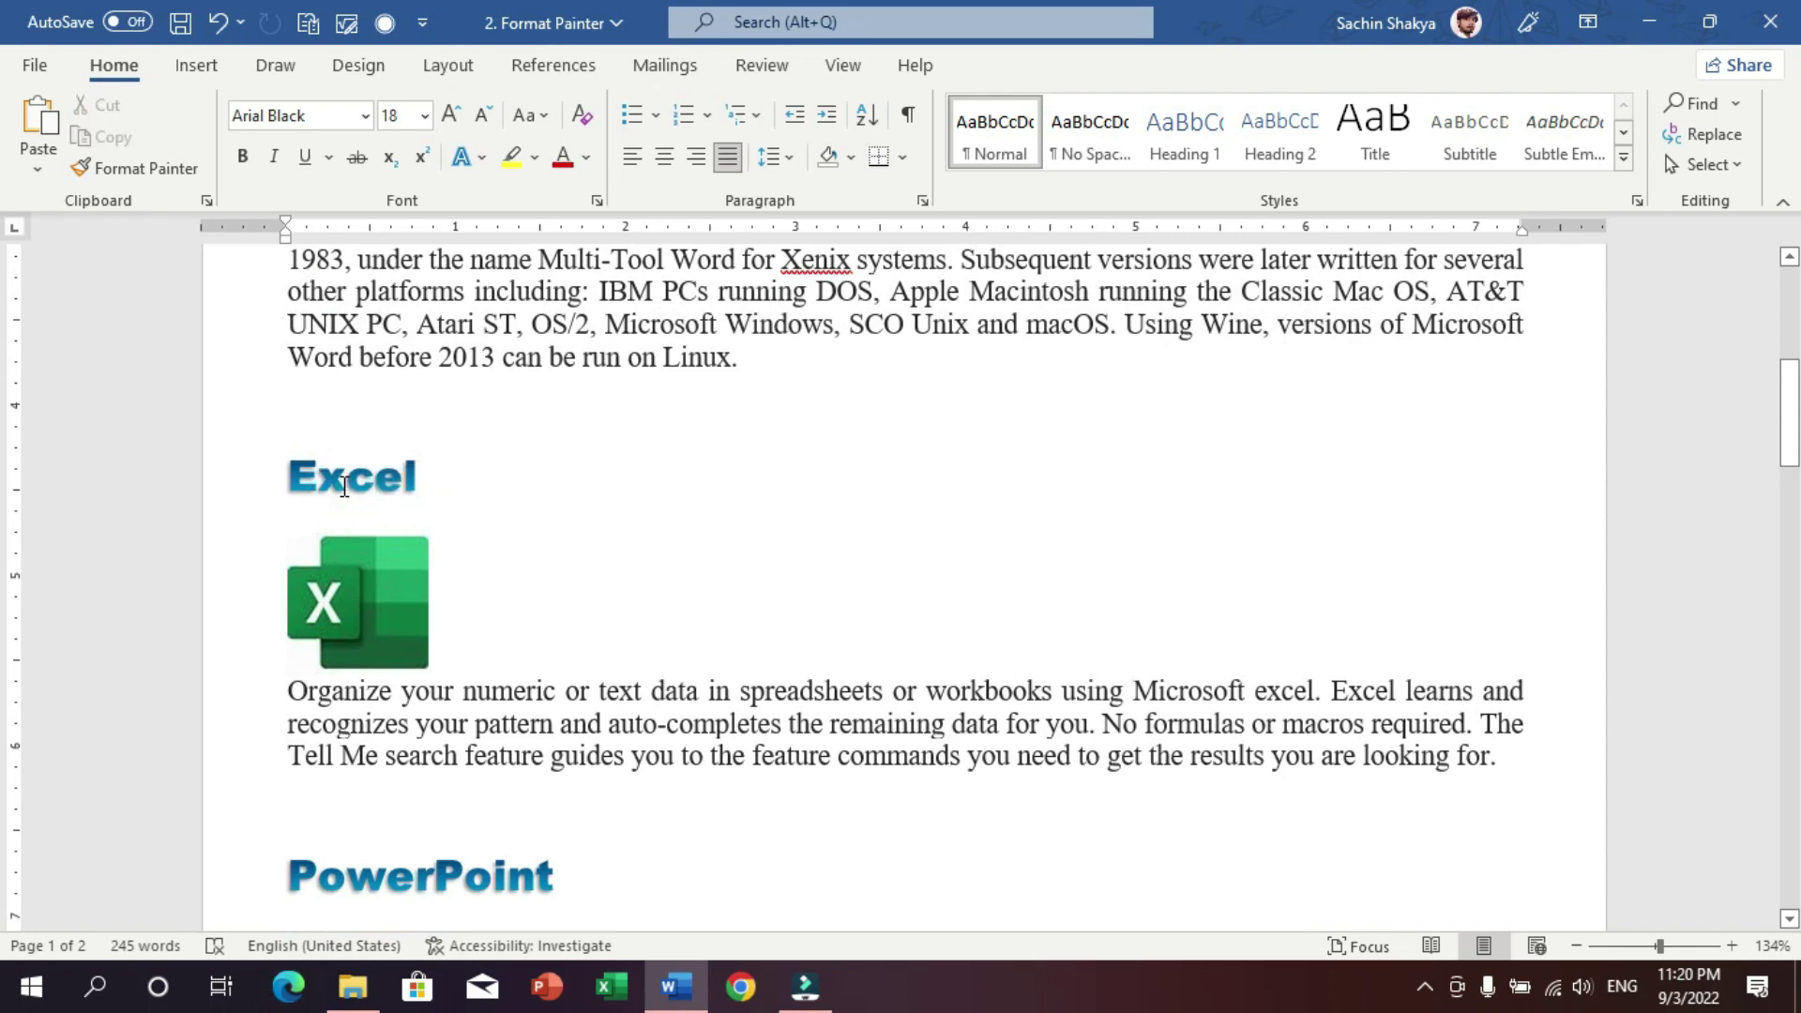
{"action": "scroll", "coordinate": [366, 492], "scroll_direction": "down", "scroll_amount": 2}
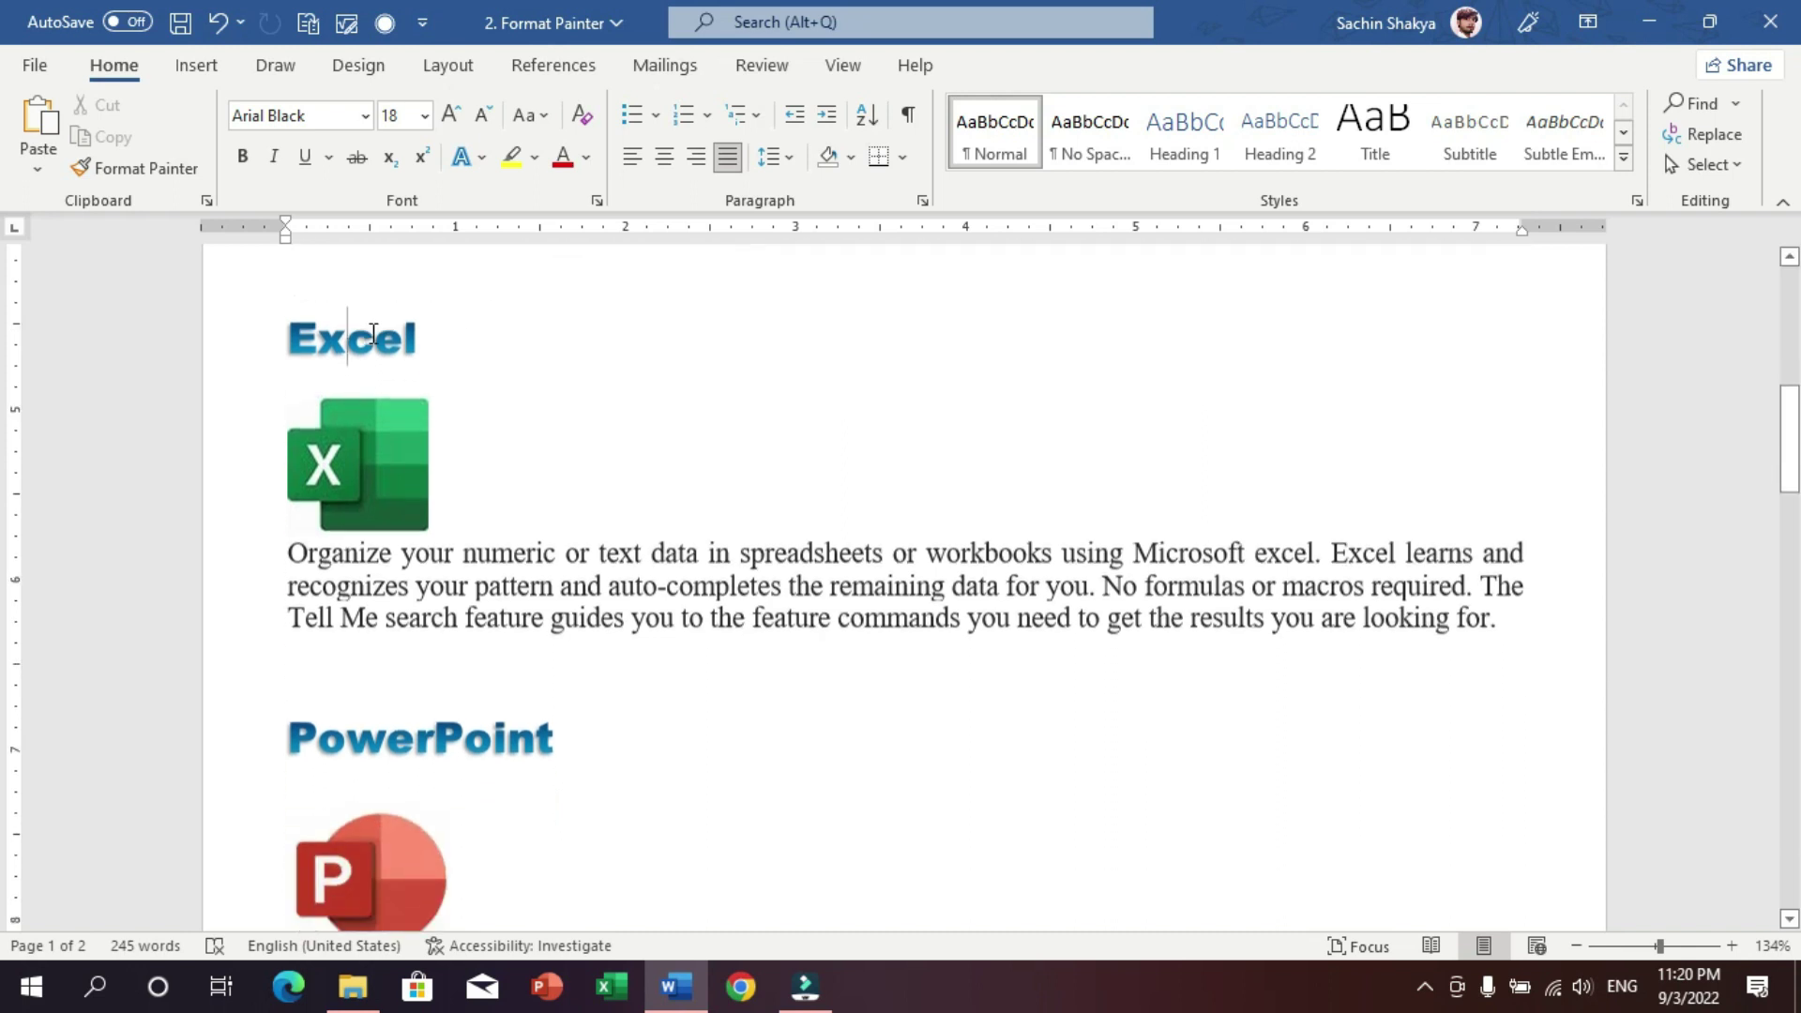
{"action": "scroll", "coordinate": [392, 504], "scroll_direction": "down", "scroll_amount": 1}
{"action": "scroll", "coordinate": [457, 563], "scroll_direction": "up", "scroll_amount": 3}
{"action": "scroll", "coordinate": [427, 498], "scroll_direction": "up", "scroll_amount": 4}
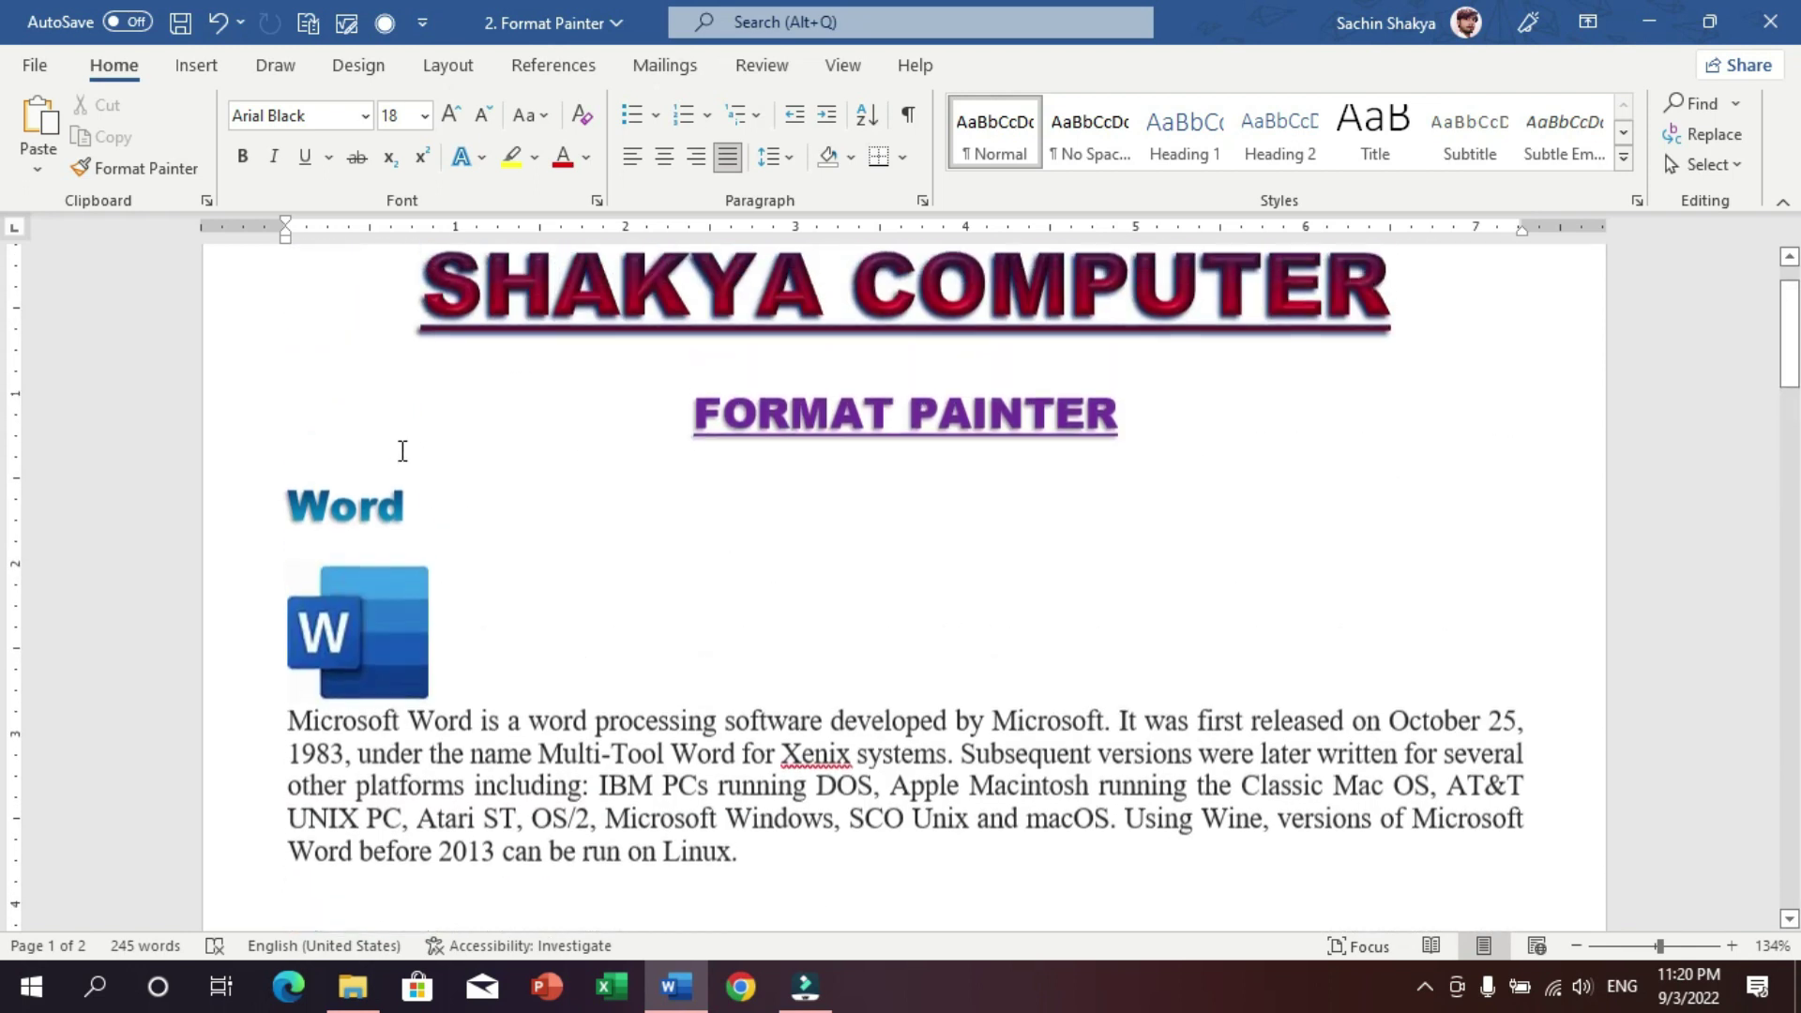
{"action": "left_click", "coordinate": [357, 507]}
{"action": "scroll", "coordinate": [422, 507], "scroll_direction": "down", "scroll_amount": 1}
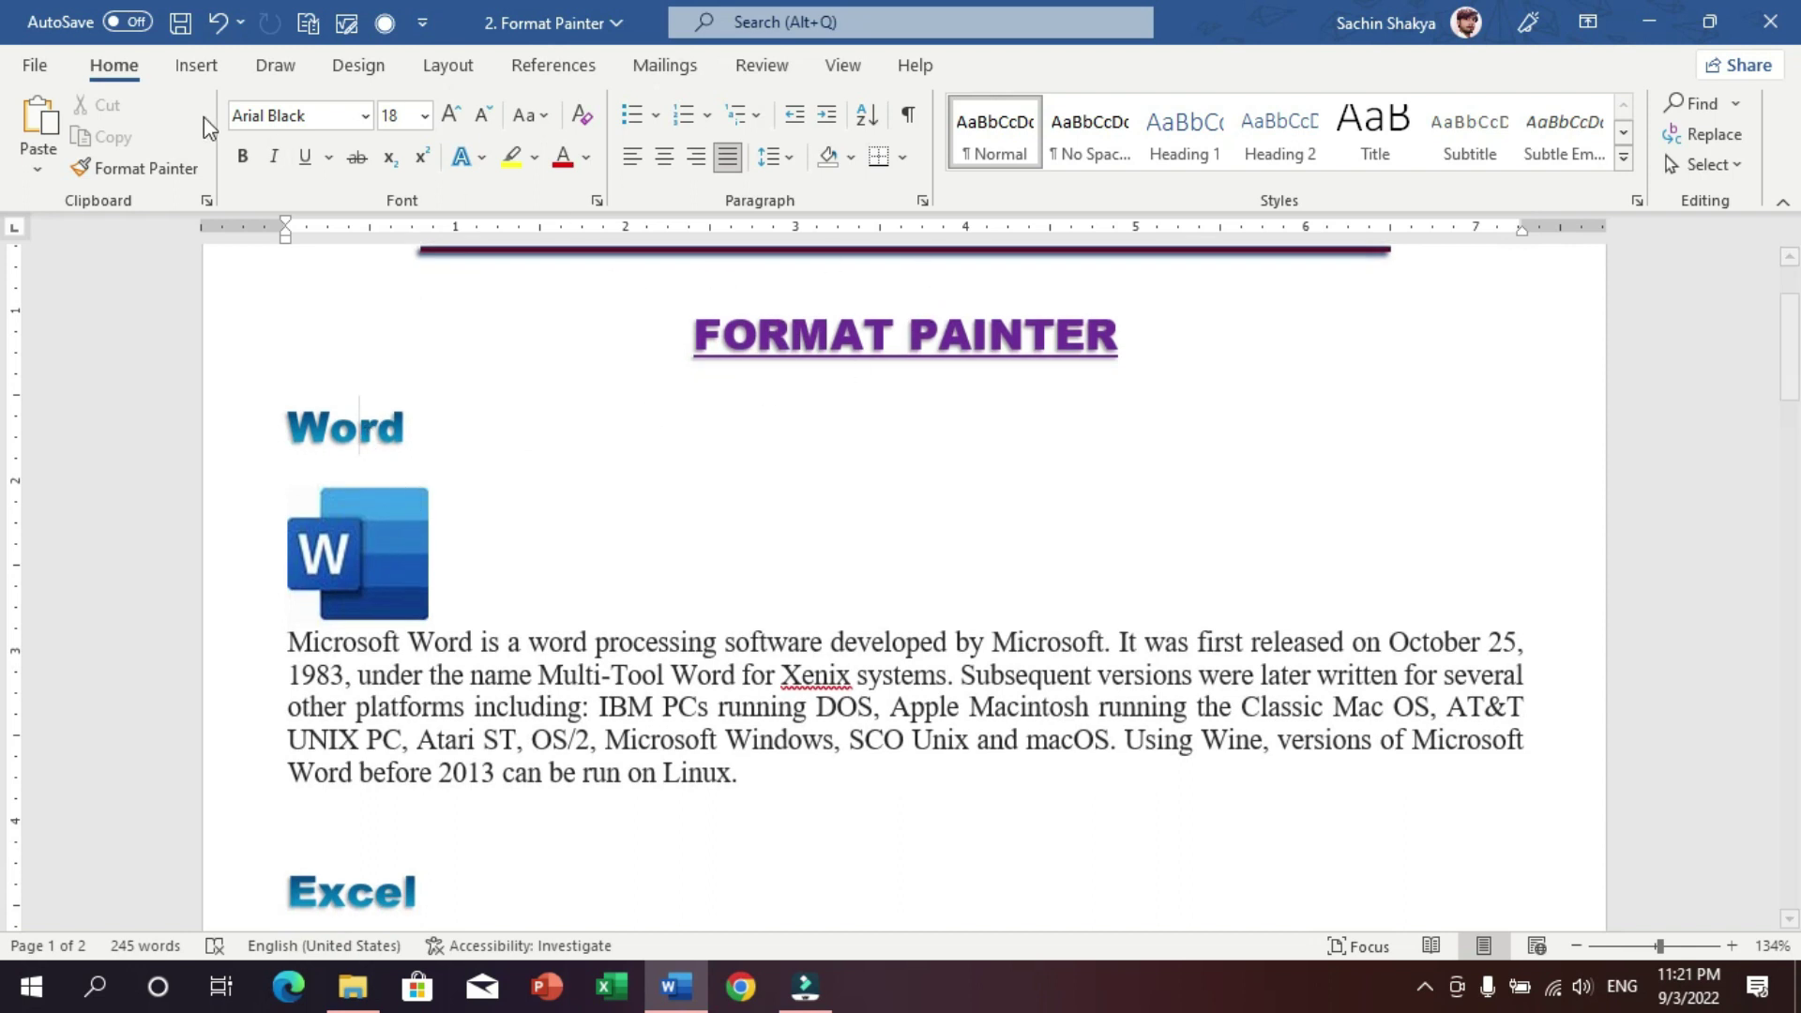
- Try Select All Text With Similar Formatting, then return the caret to the Word heading
{"action": "left_click", "coordinate": [1722, 168]}
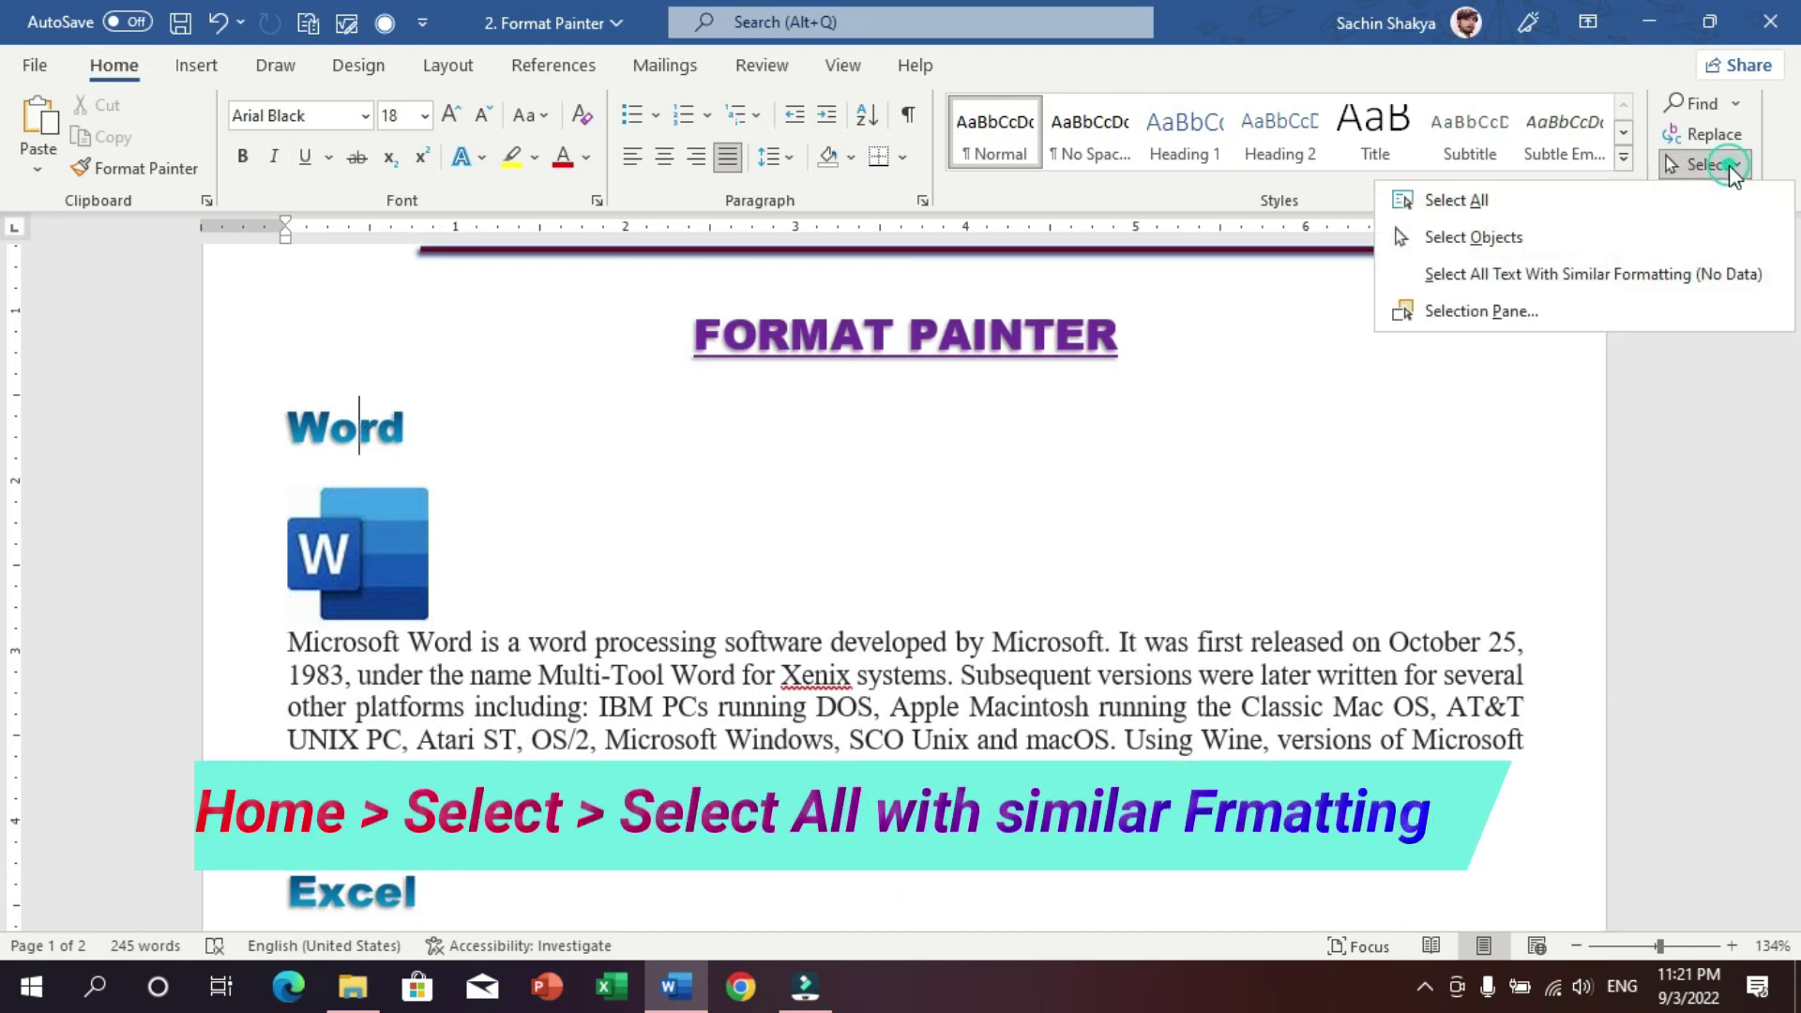
{"action": "left_click", "coordinate": [1480, 276]}
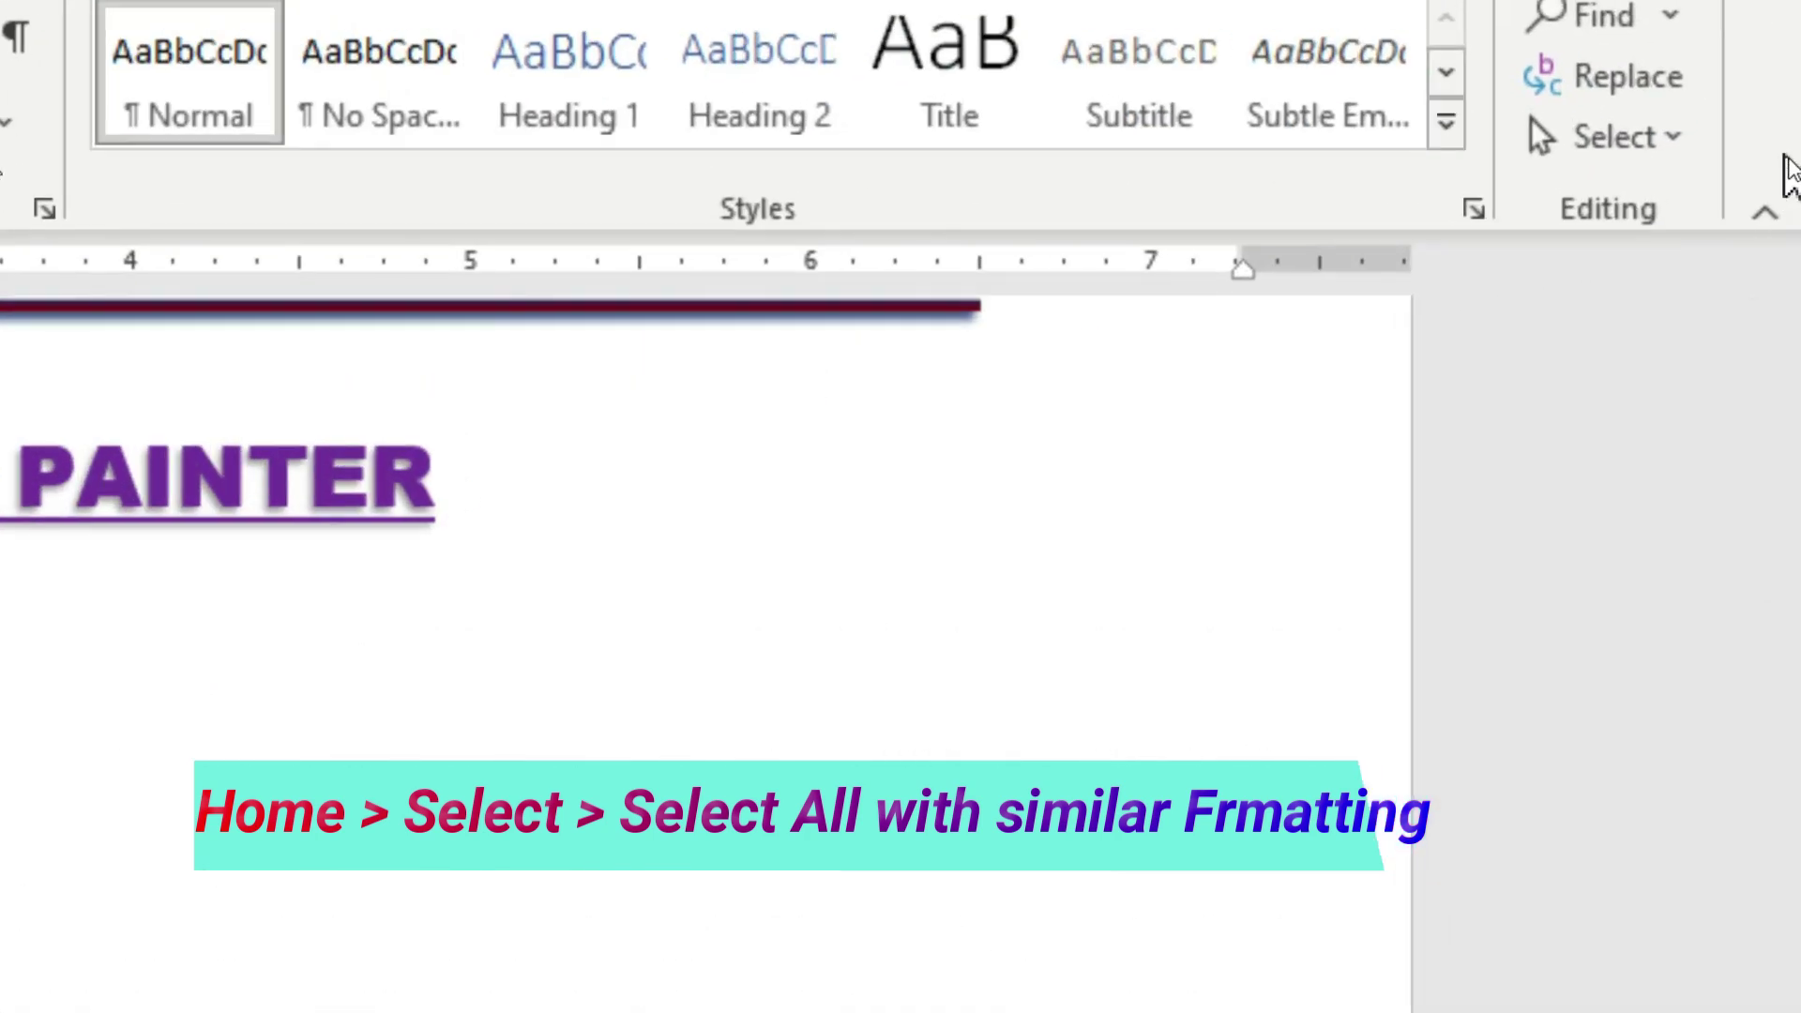
{"action": "left_click", "coordinate": [1710, 160]}
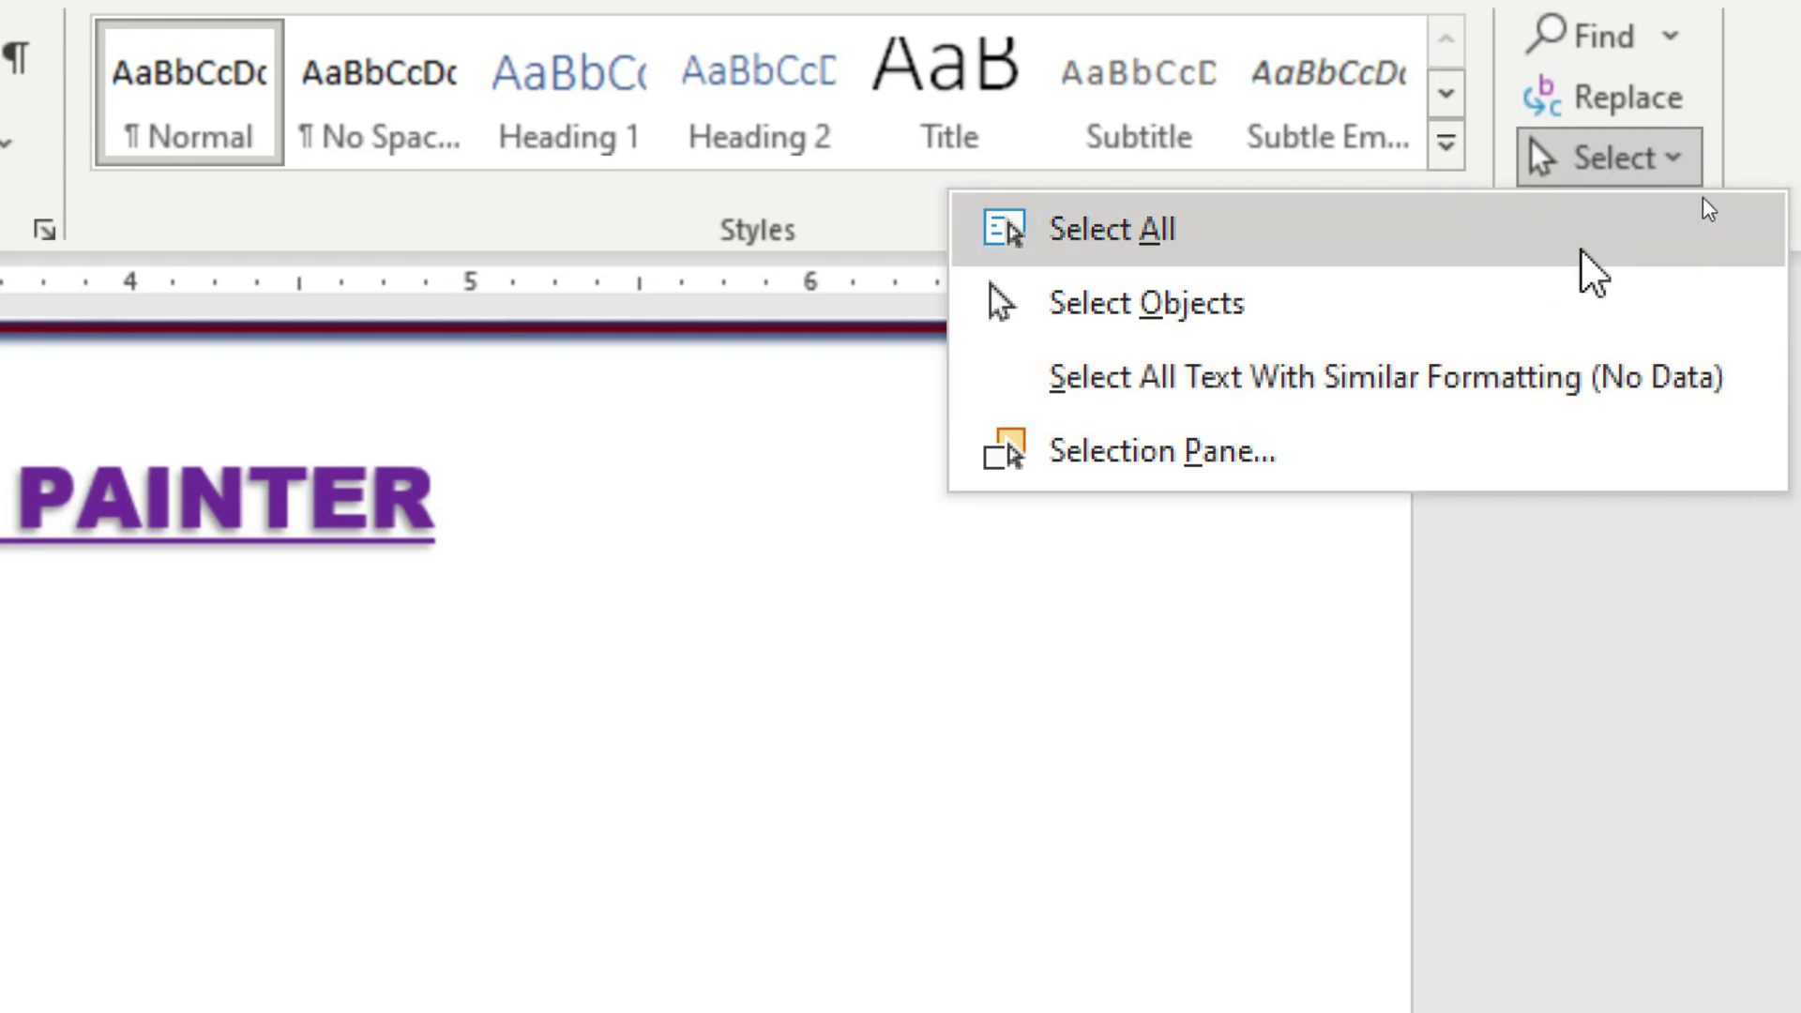
{"action": "left_click", "coordinate": [1630, 161]}
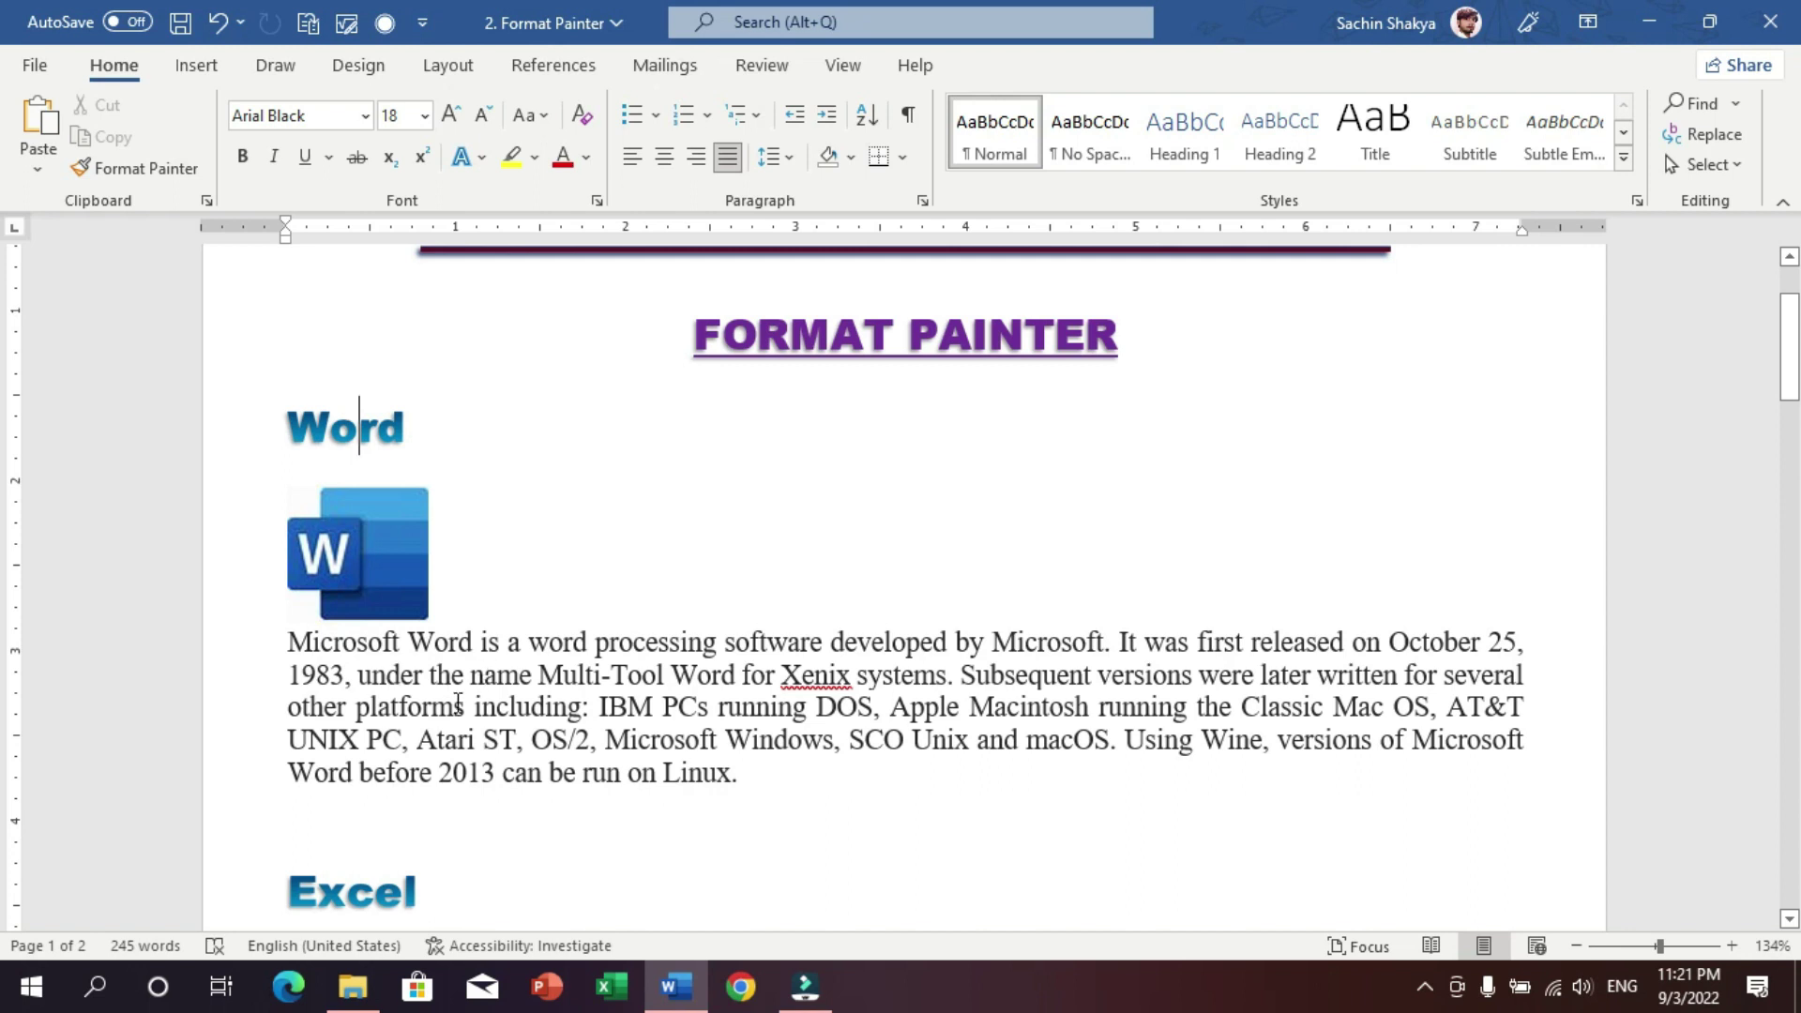
{"action": "scroll", "coordinate": [375, 750], "scroll_direction": "down", "scroll_amount": 1}
{"action": "left_click", "coordinate": [359, 815]}
{"action": "left_click", "coordinate": [362, 353]}
- Select all text formatted like the Word heading and check every product heading is highlighted
{"action": "left_click", "coordinate": [1719, 169]}
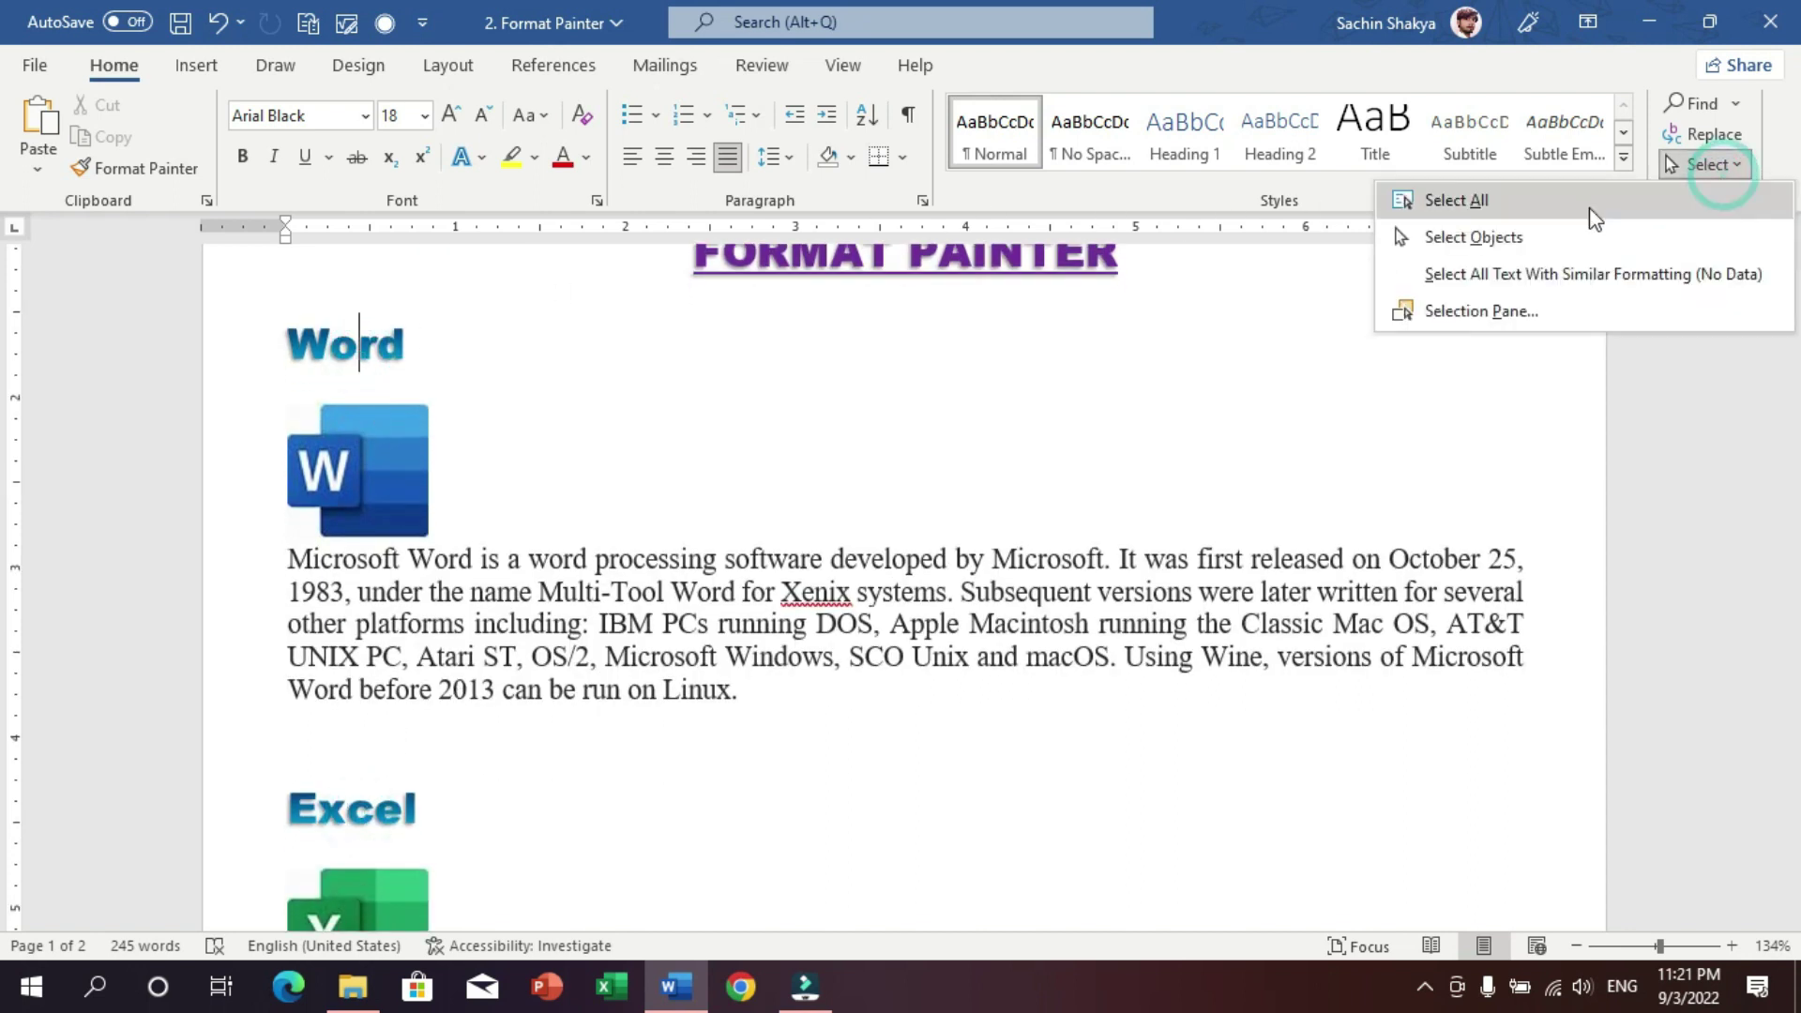
{"action": "left_click", "coordinate": [1483, 273]}
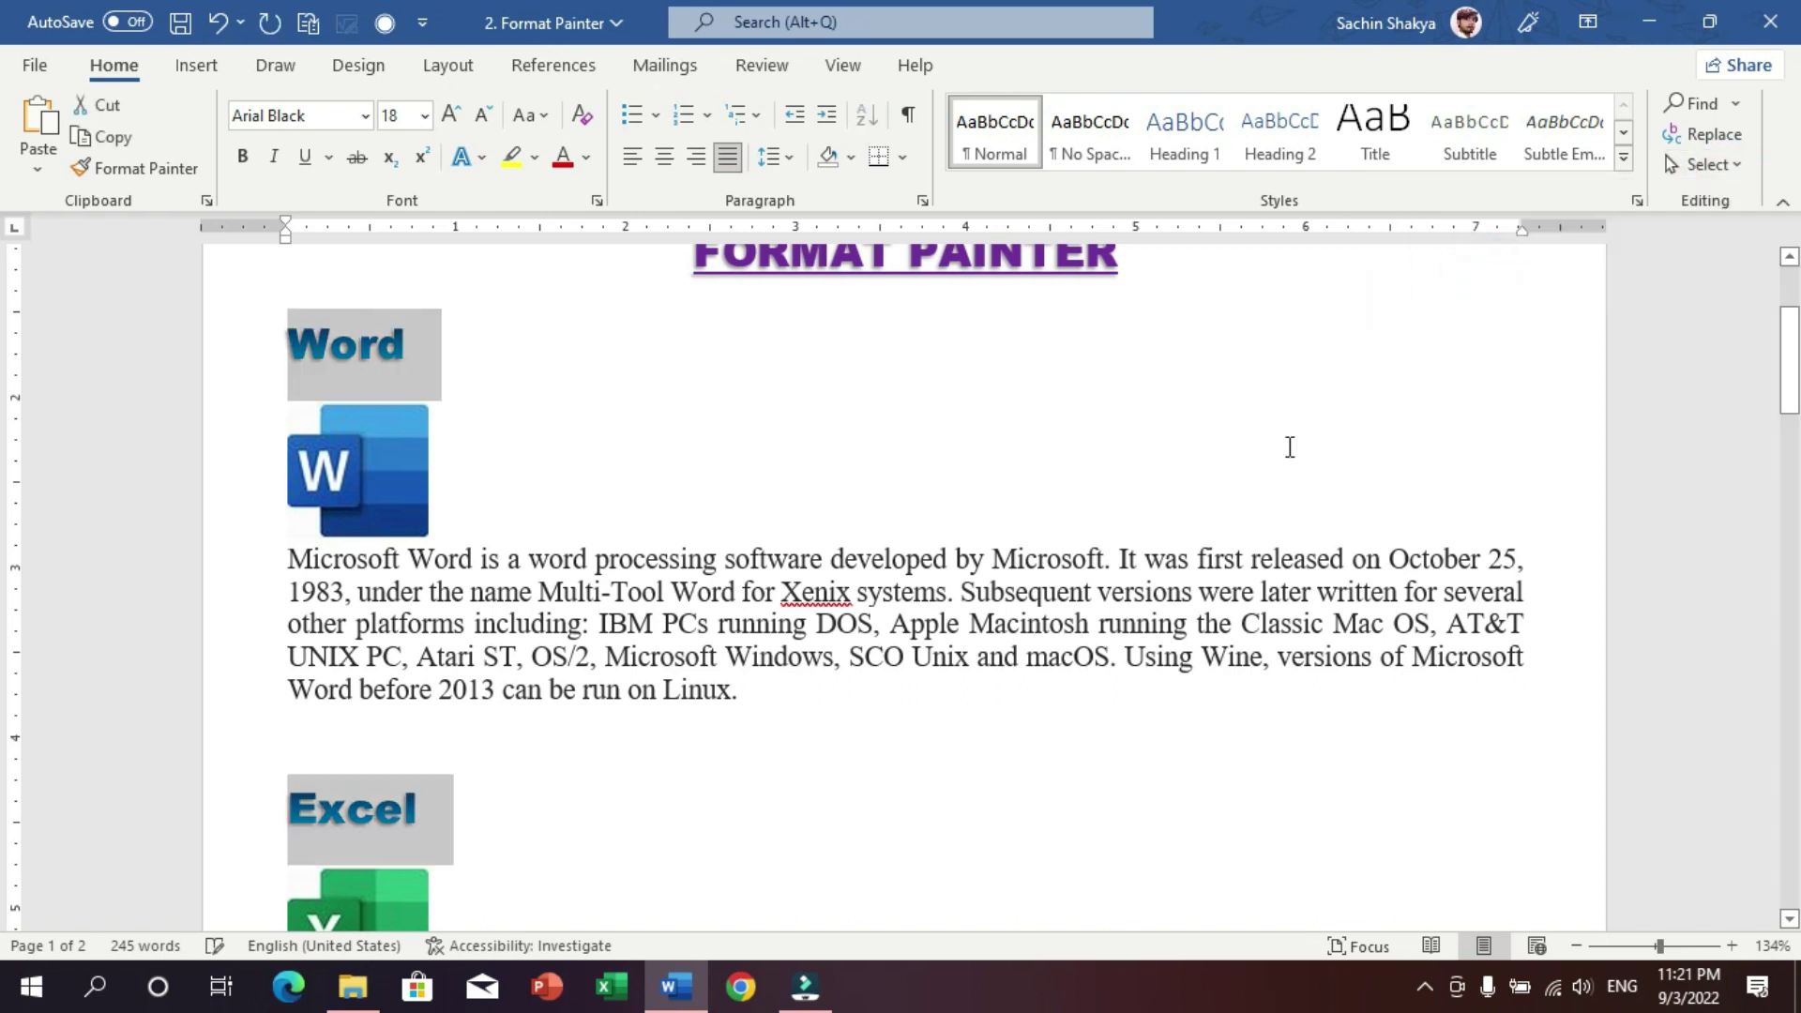
{"action": "scroll", "coordinate": [717, 622], "scroll_direction": "down", "scroll_amount": 2}
{"action": "scroll", "coordinate": [722, 628], "scroll_direction": "down", "scroll_amount": 2}
{"action": "scroll", "coordinate": [725, 633], "scroll_direction": "down", "scroll_amount": 2}
{"action": "scroll", "coordinate": [729, 641], "scroll_direction": "down", "scroll_amount": 3}
{"action": "scroll", "coordinate": [729, 648], "scroll_direction": "down", "scroll_amount": 3}
{"action": "scroll", "coordinate": [728, 666], "scroll_direction": "up", "scroll_amount": 5}
{"action": "scroll", "coordinate": [728, 664], "scroll_direction": "up", "scroll_amount": 5}
- Give the selected product headings the standard red font colour, then deselect to review them
{"action": "scroll", "coordinate": [725, 655], "scroll_direction": "up", "scroll_amount": 1}
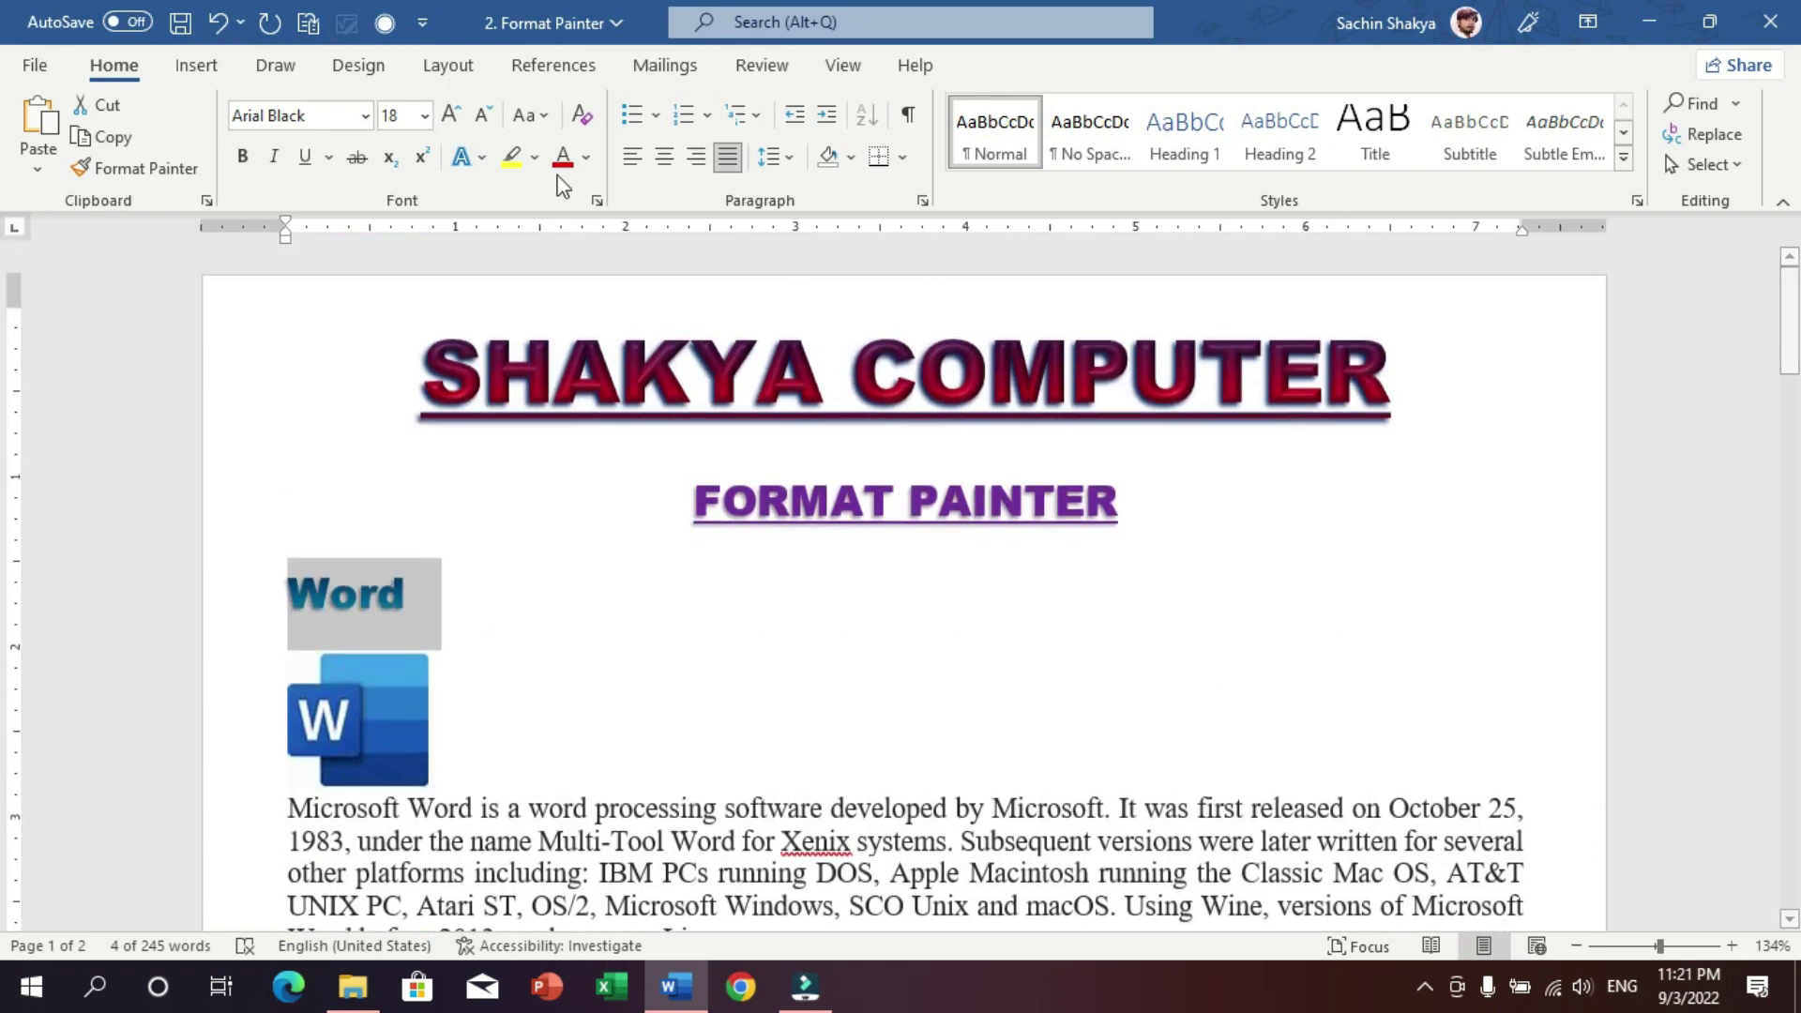
{"action": "left_click", "coordinate": [585, 156]}
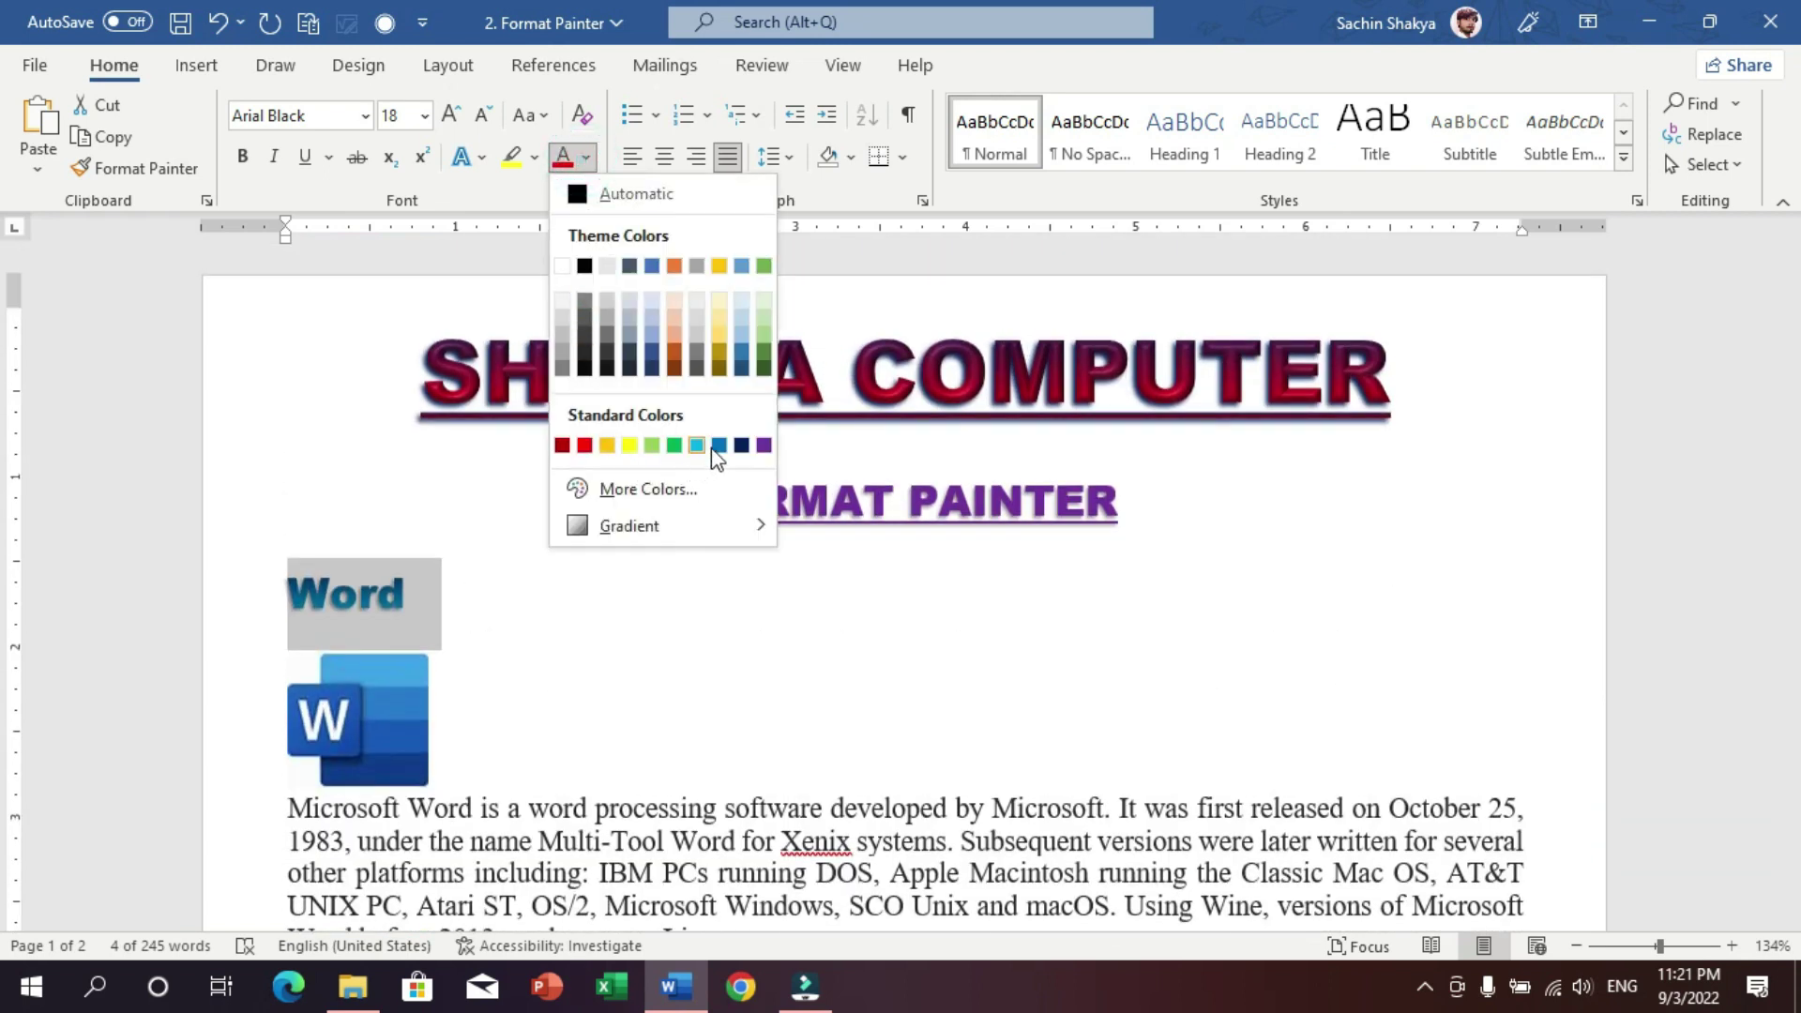
{"action": "left_click", "coordinate": [585, 446]}
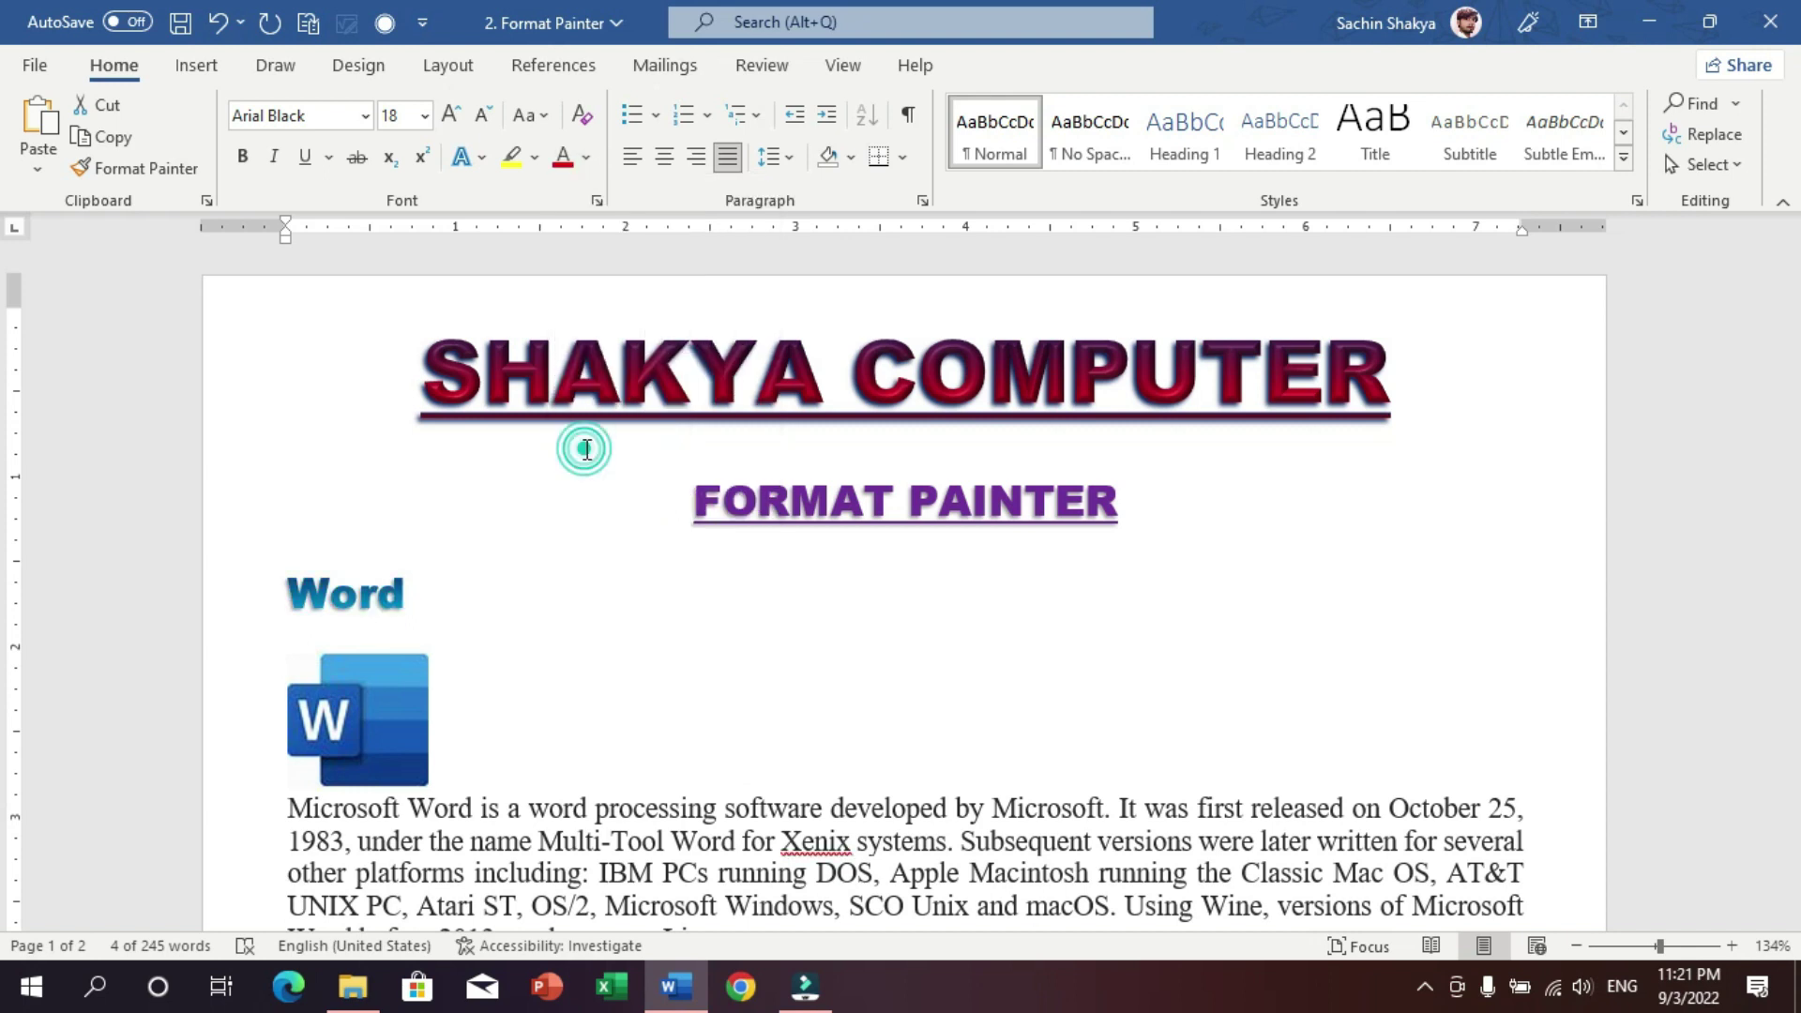
{"action": "scroll", "coordinate": [629, 591], "scroll_direction": "down", "scroll_amount": 3}
{"action": "left_click", "coordinate": [652, 655]}
{"action": "scroll", "coordinate": [657, 647], "scroll_direction": "down", "scroll_amount": 4}
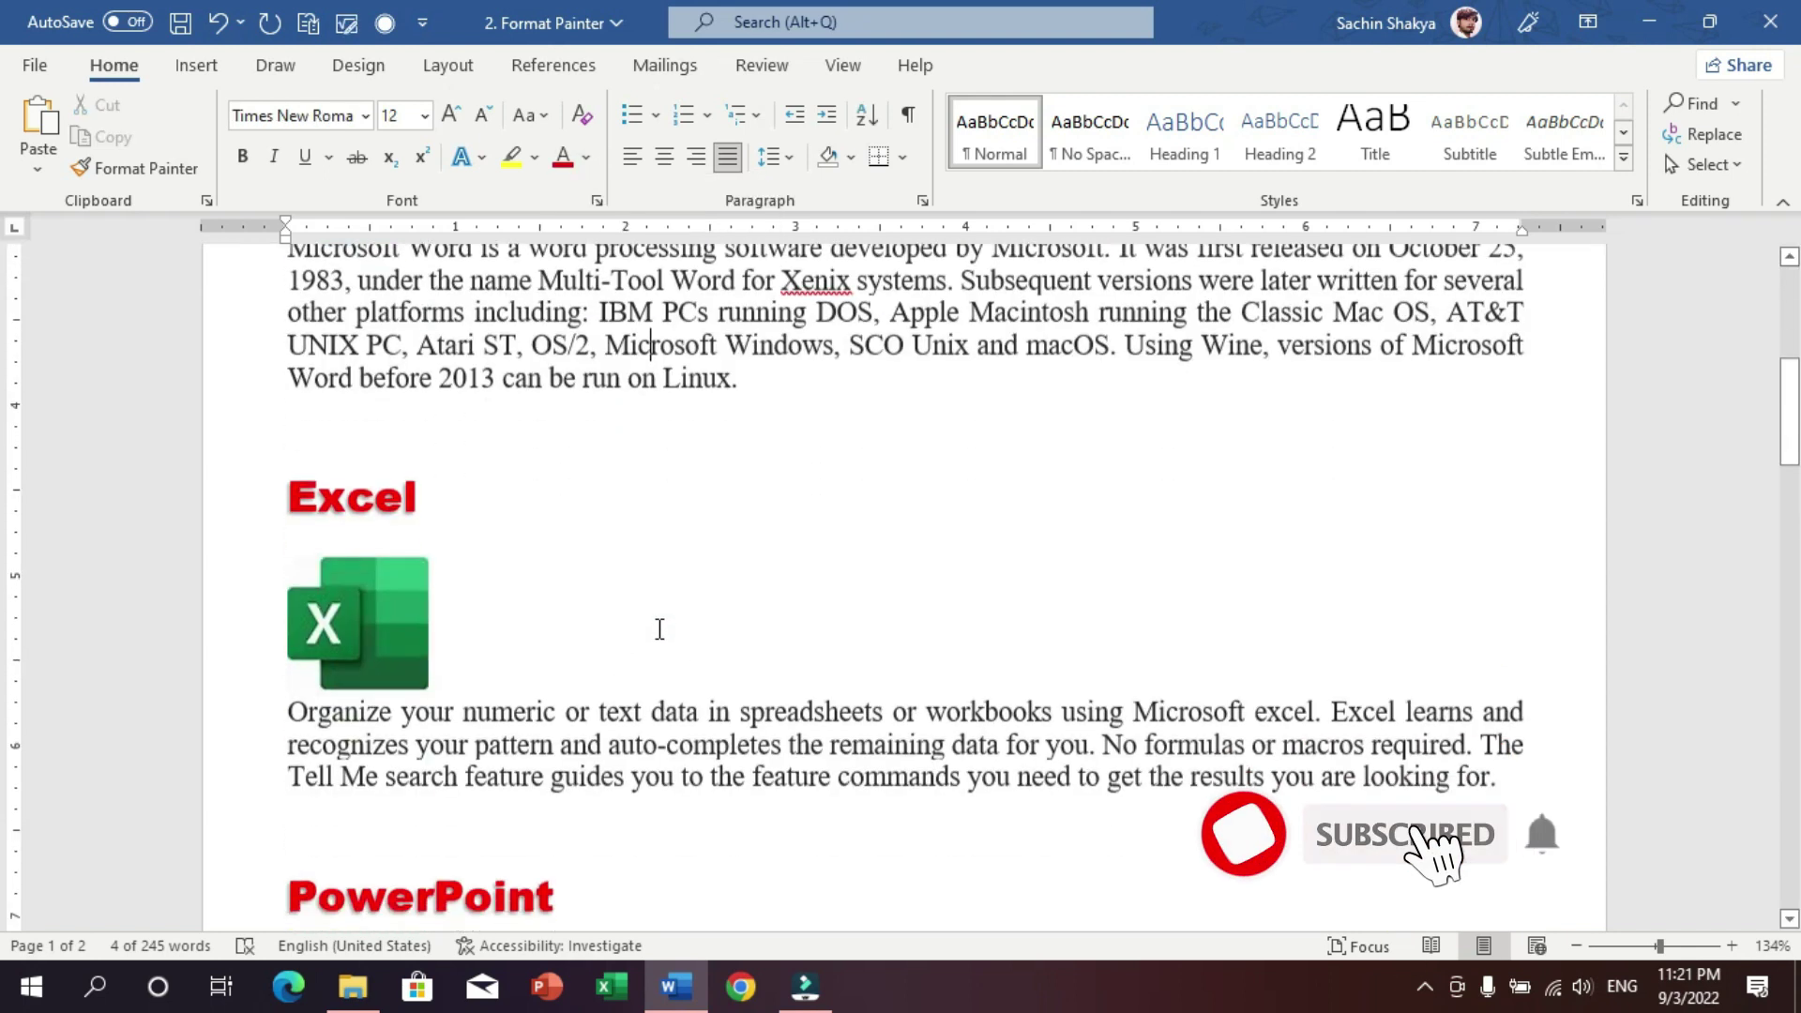
{"action": "scroll", "coordinate": [659, 623], "scroll_direction": "down", "scroll_amount": 3}
{"action": "scroll", "coordinate": [659, 623], "scroll_direction": "down", "scroll_amount": 3}
{"action": "scroll", "coordinate": [672, 631], "scroll_direction": "up", "scroll_amount": 5}
{"action": "scroll", "coordinate": [648, 619], "scroll_direction": "up", "scroll_amount": 2}
{"action": "scroll", "coordinate": [643, 612], "scroll_direction": "up", "scroll_amount": 2}
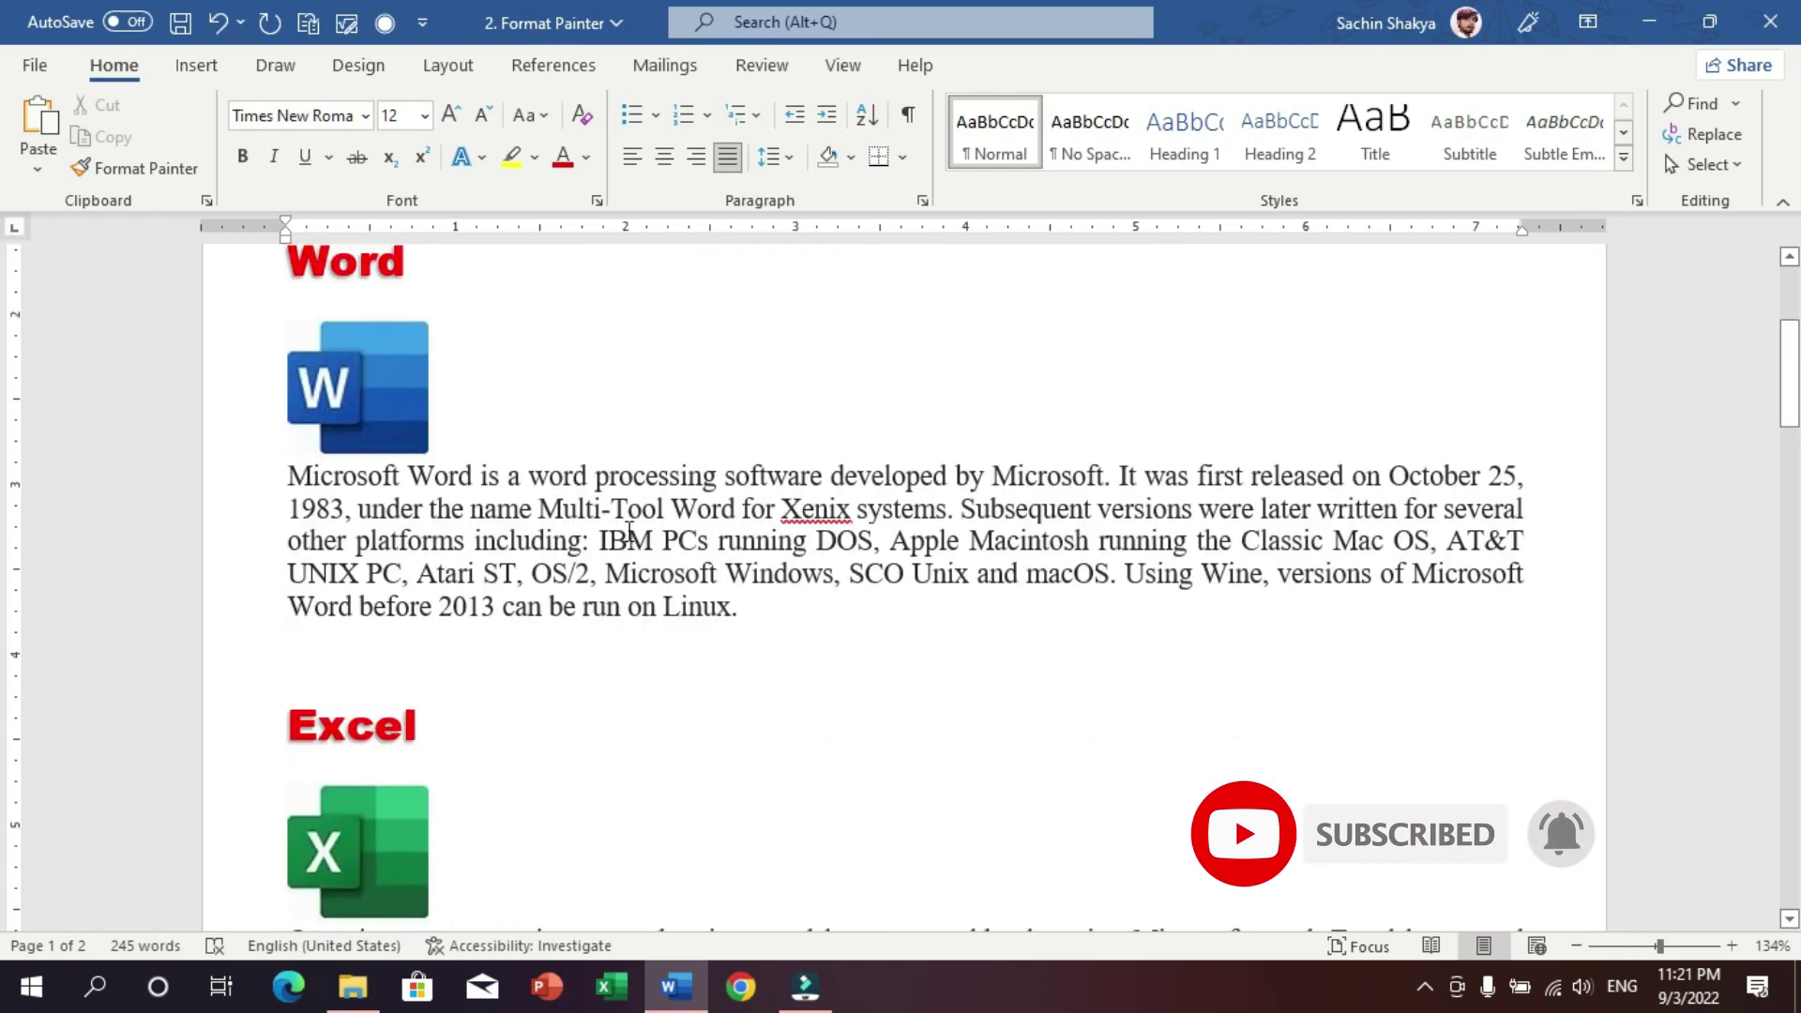
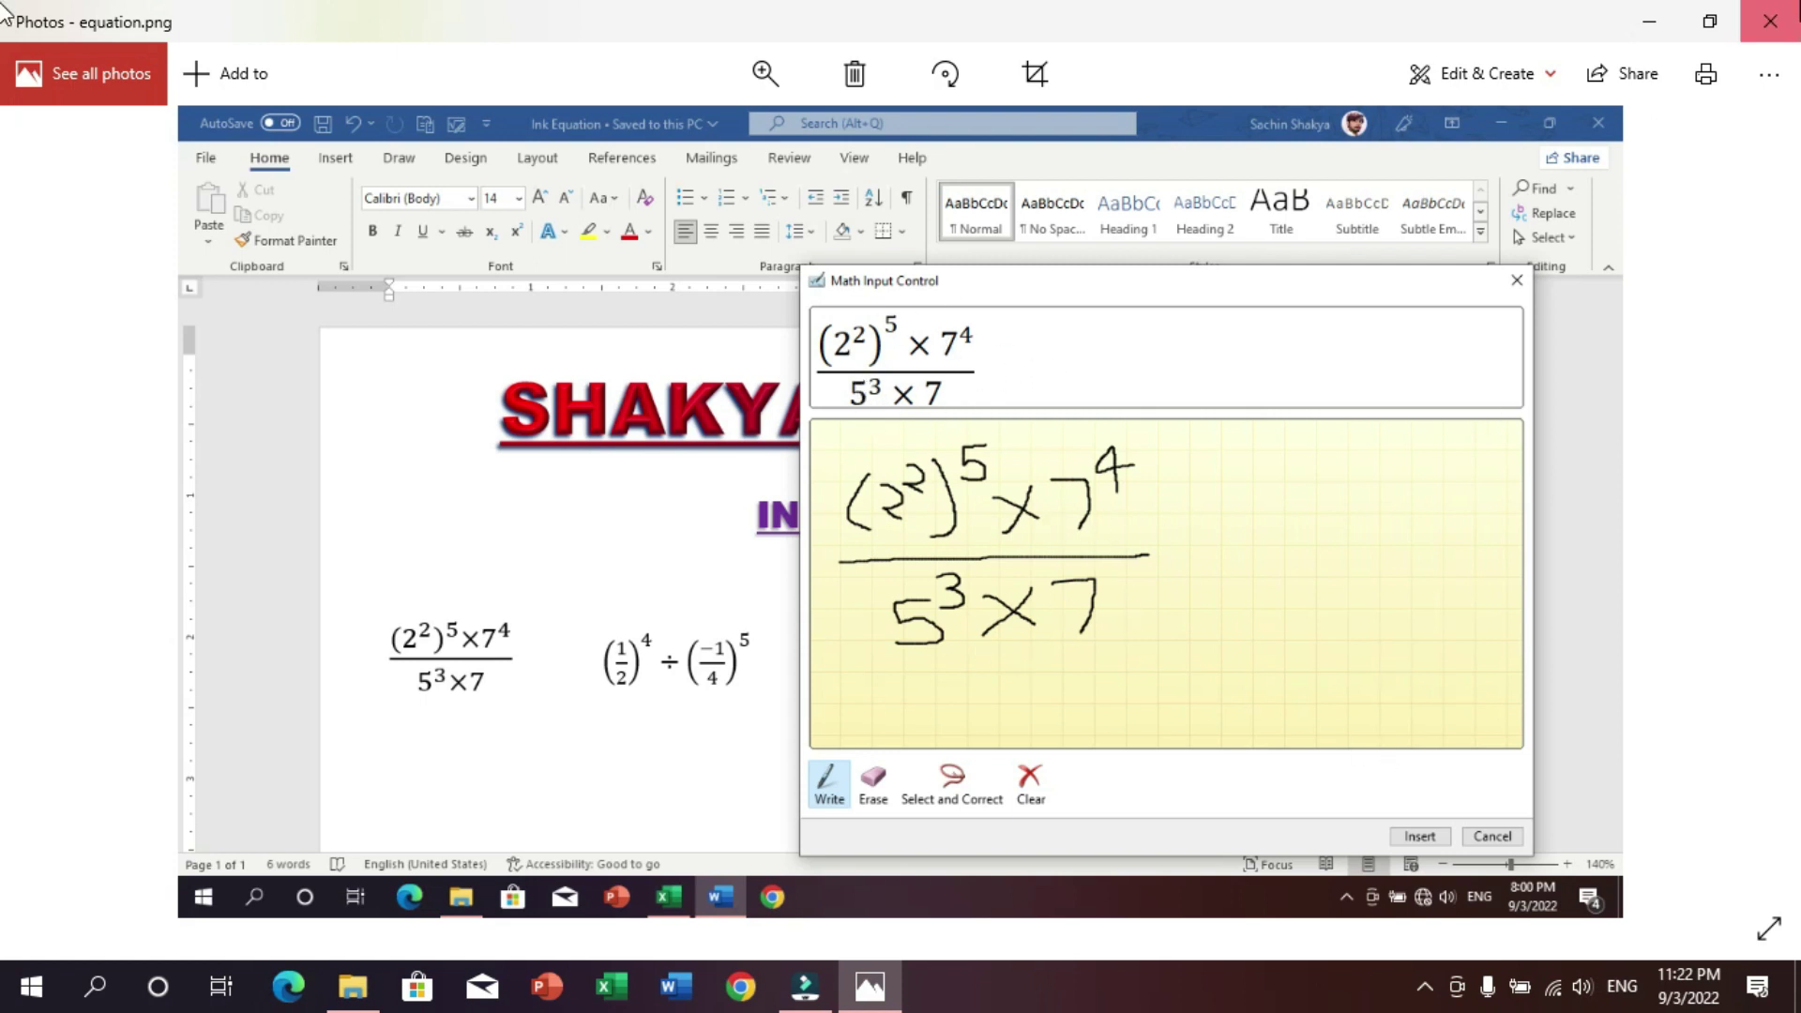
- Close the equation image, dismiss the Get Genuine Office bar, and place the cursor after the second equation
{"action": "left_click", "coordinate": [1770, 21]}
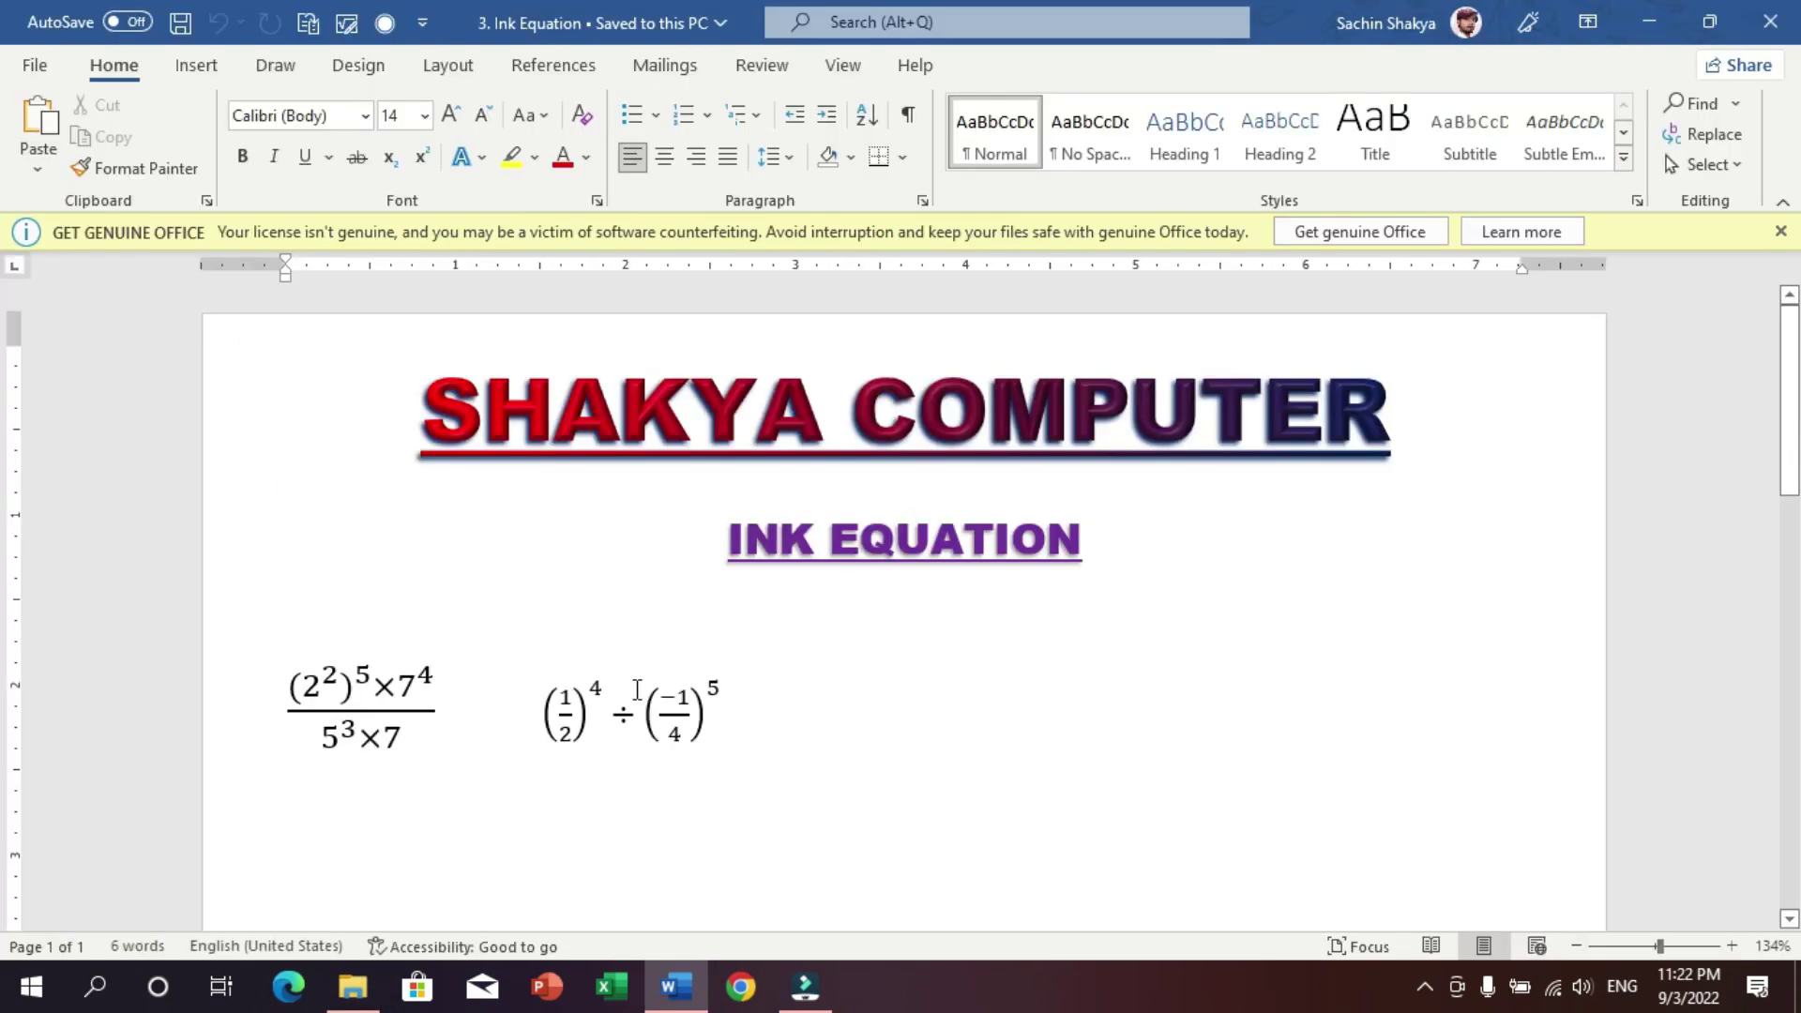
{"action": "left_click", "coordinate": [1029, 718]}
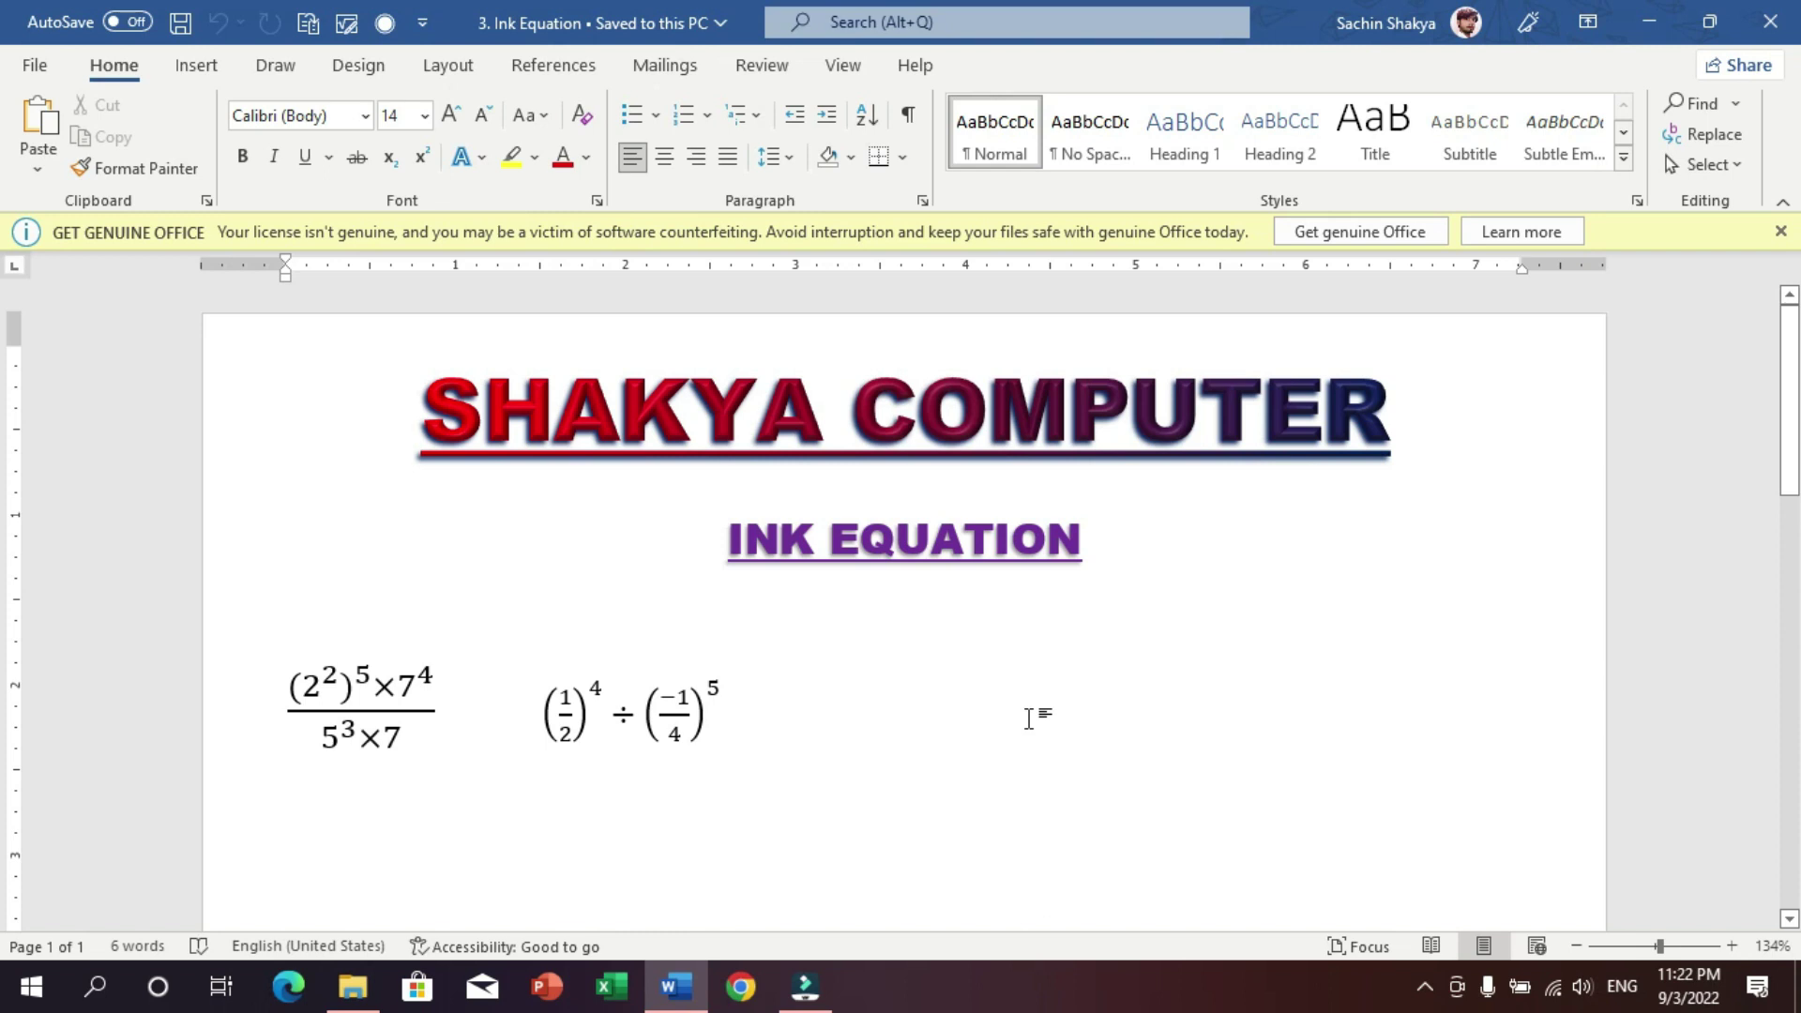
{"action": "left_click", "coordinate": [1781, 231]}
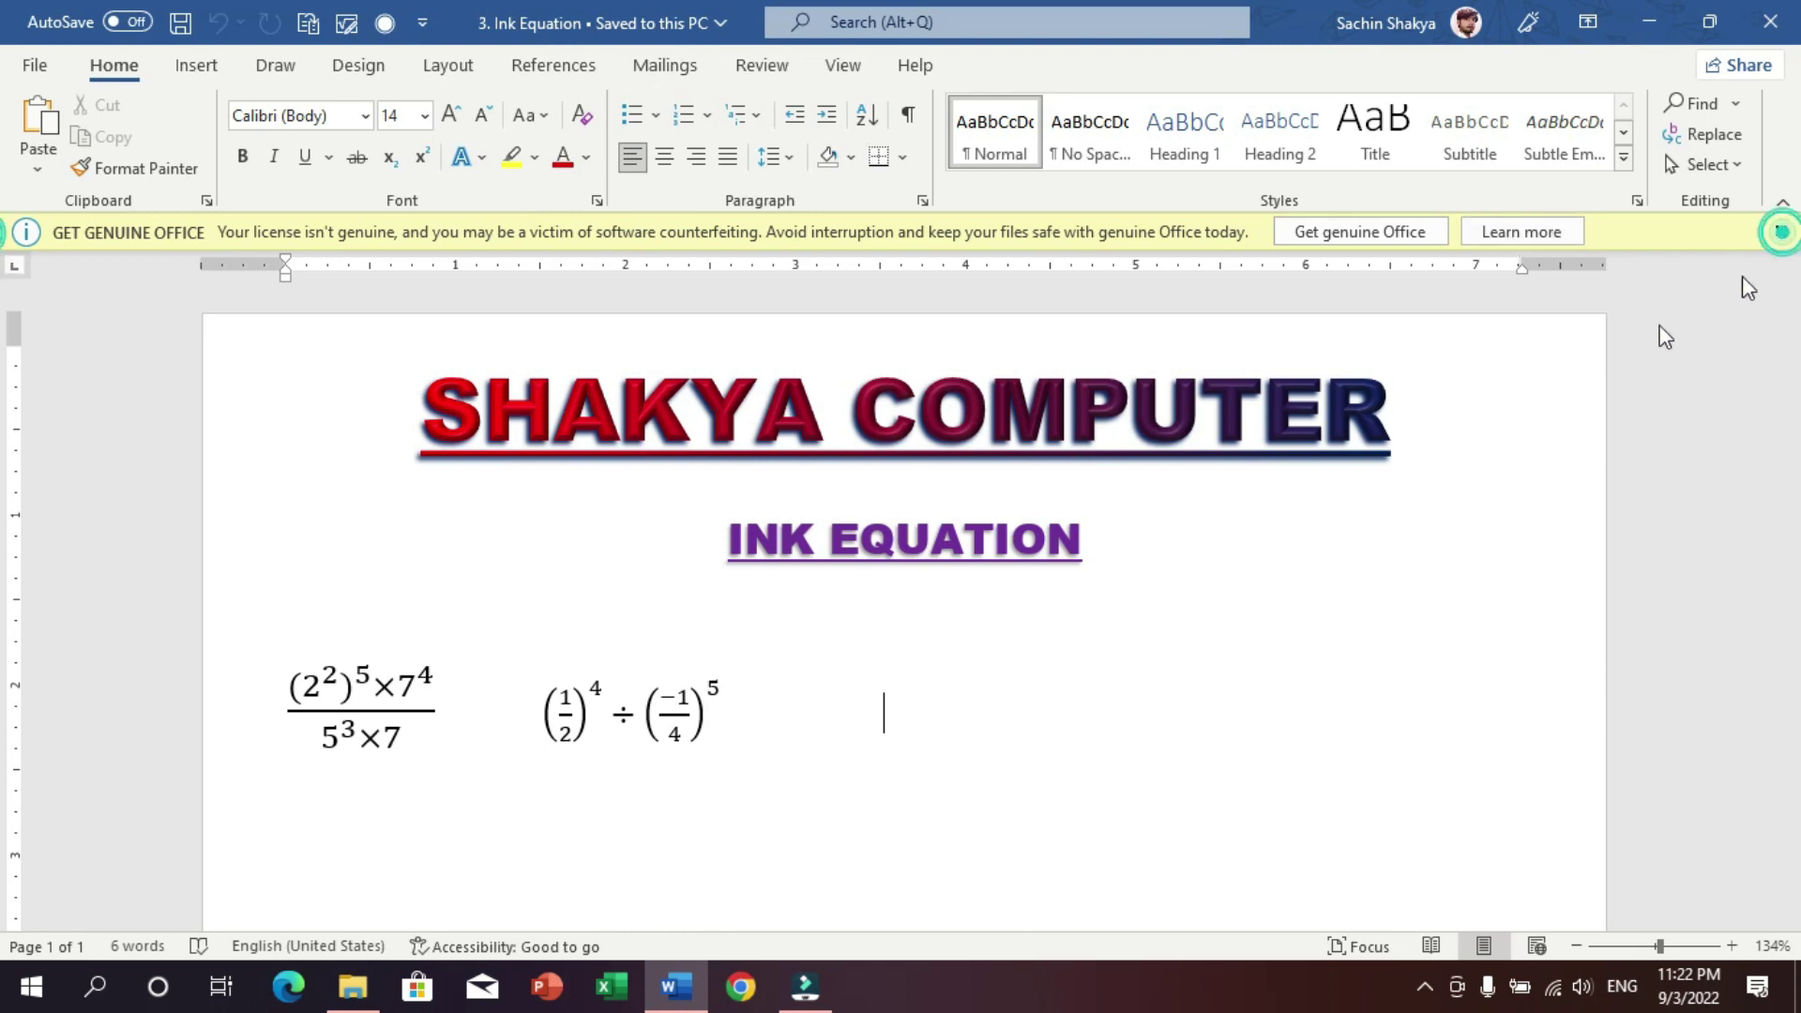
{"action": "left_click", "coordinate": [1046, 654]}
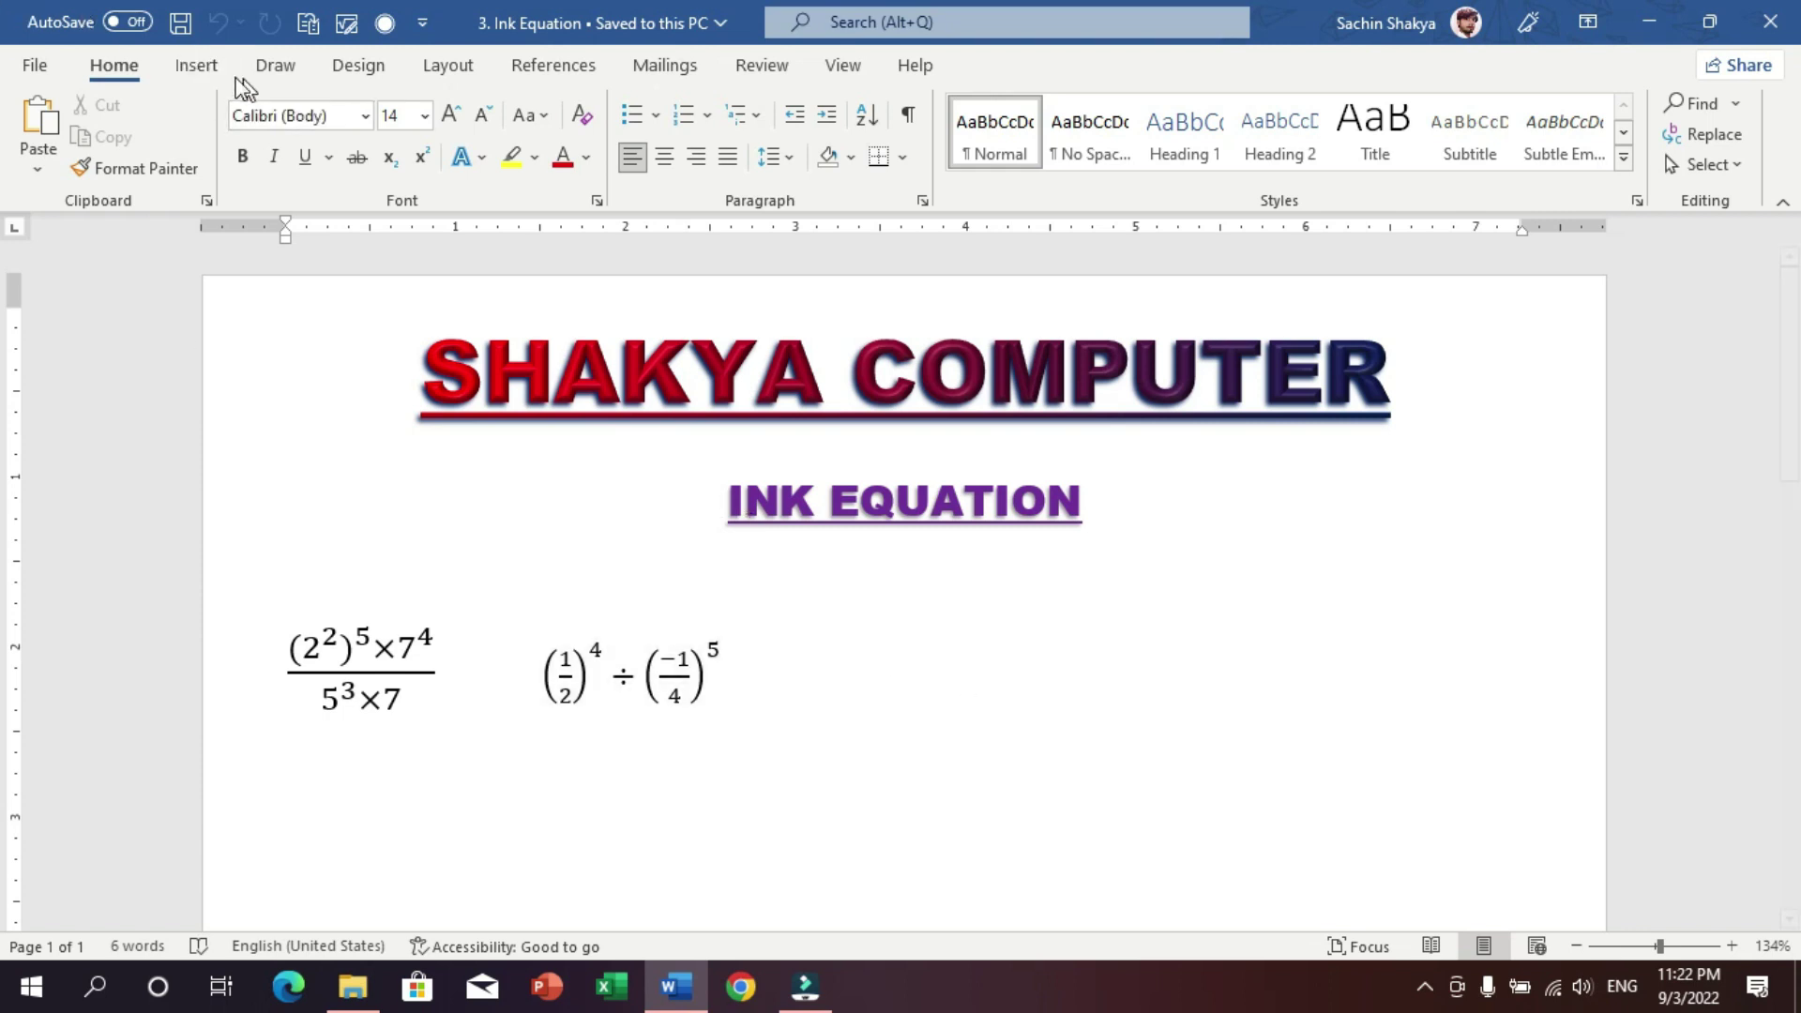
- Start a new handwritten equation with Insert > Equation > Ink Equation
{"action": "left_click", "coordinate": [196, 64]}
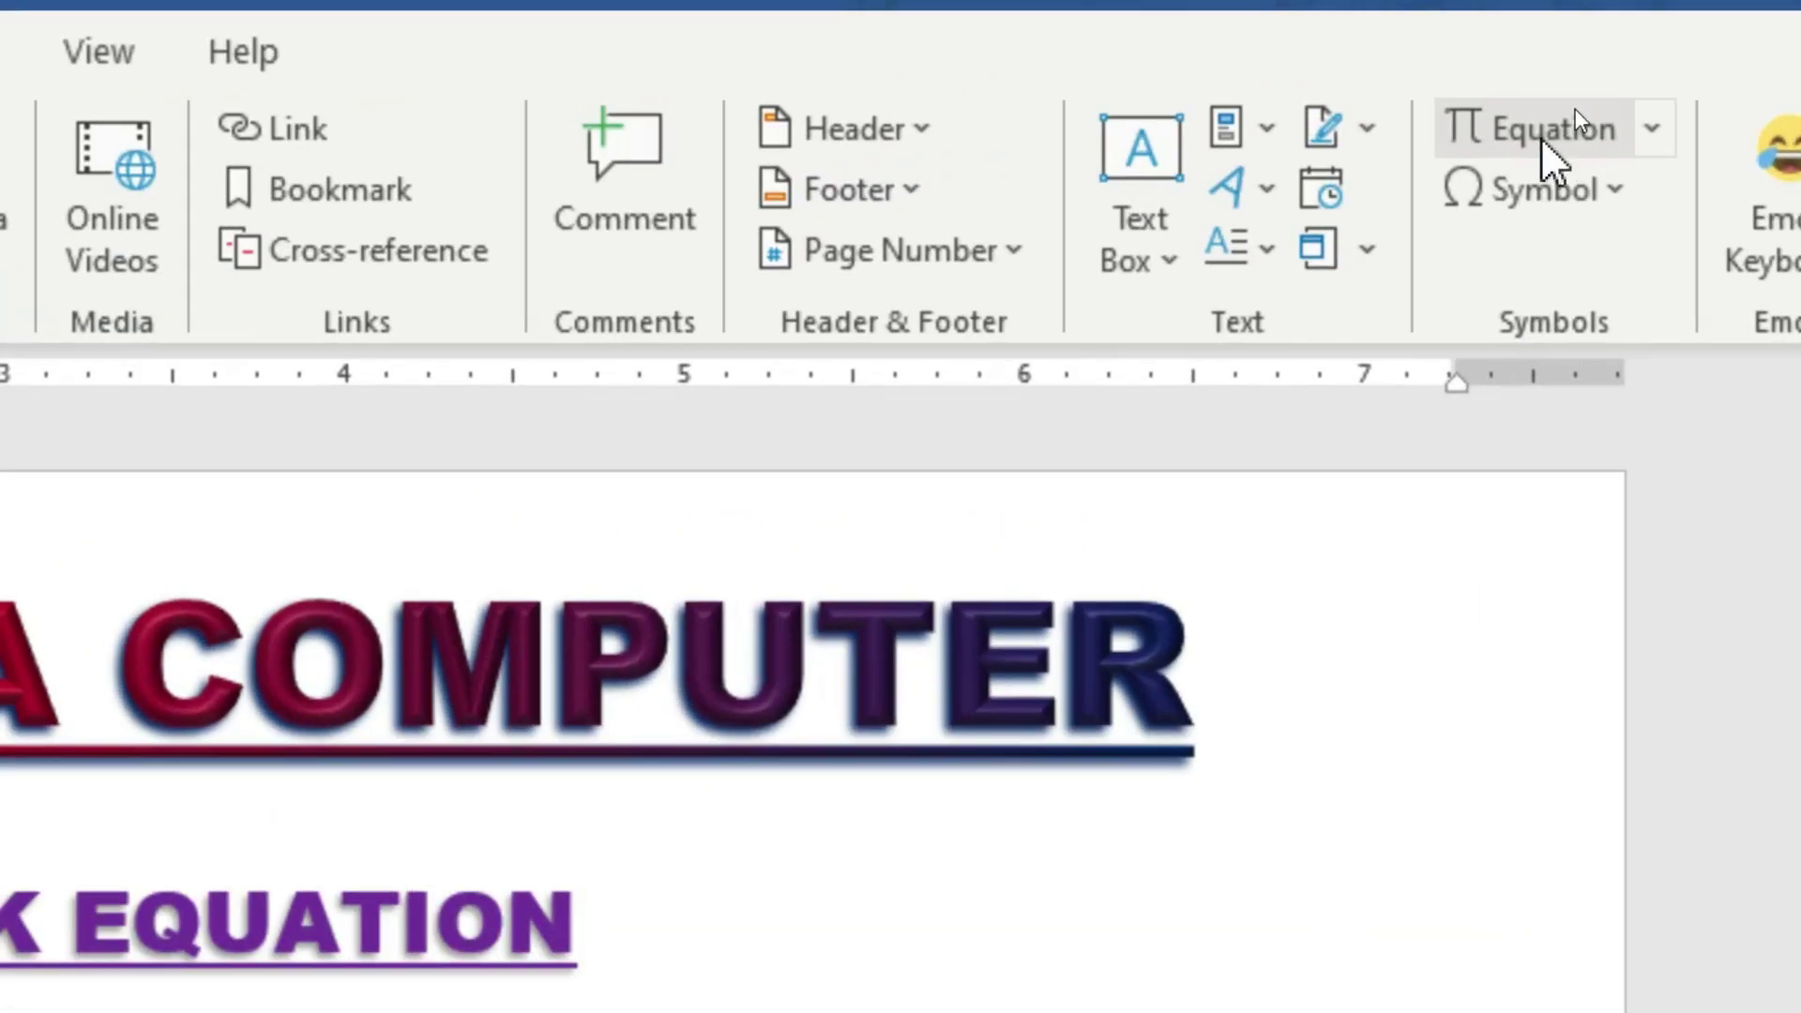
{"action": "left_click", "coordinate": [1546, 128]}
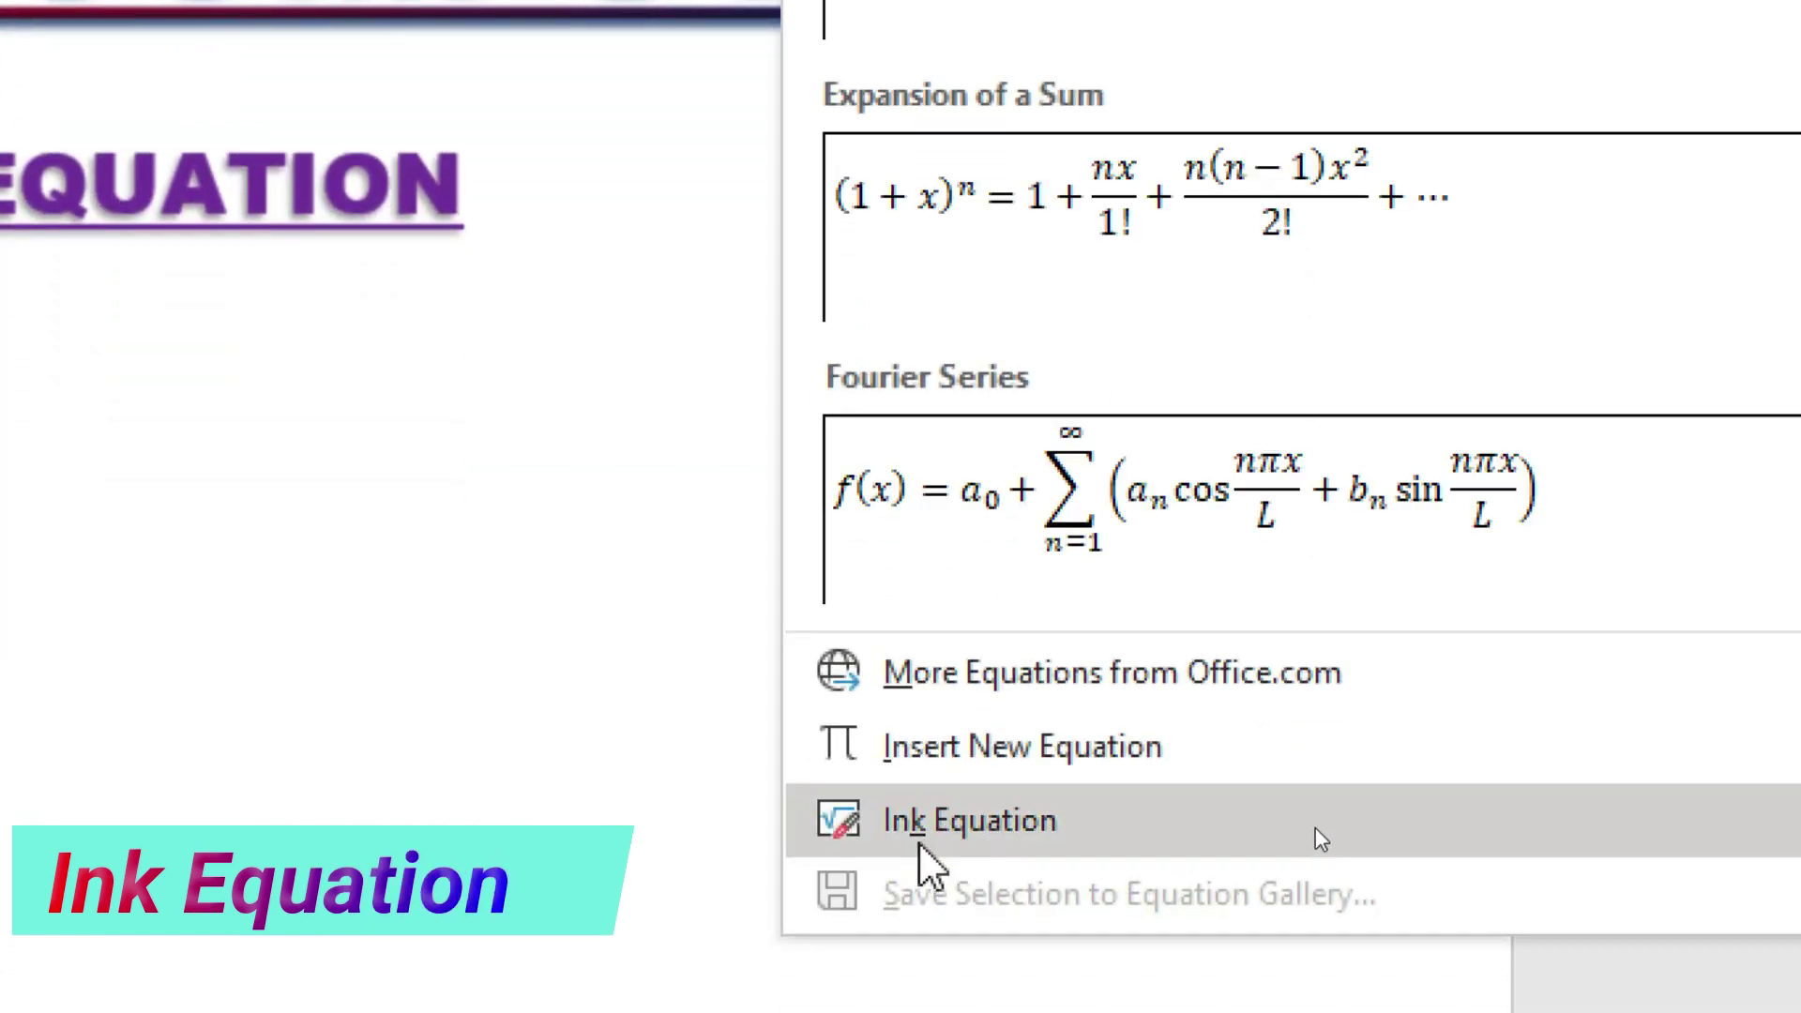
{"action": "left_click", "coordinate": [940, 830]}
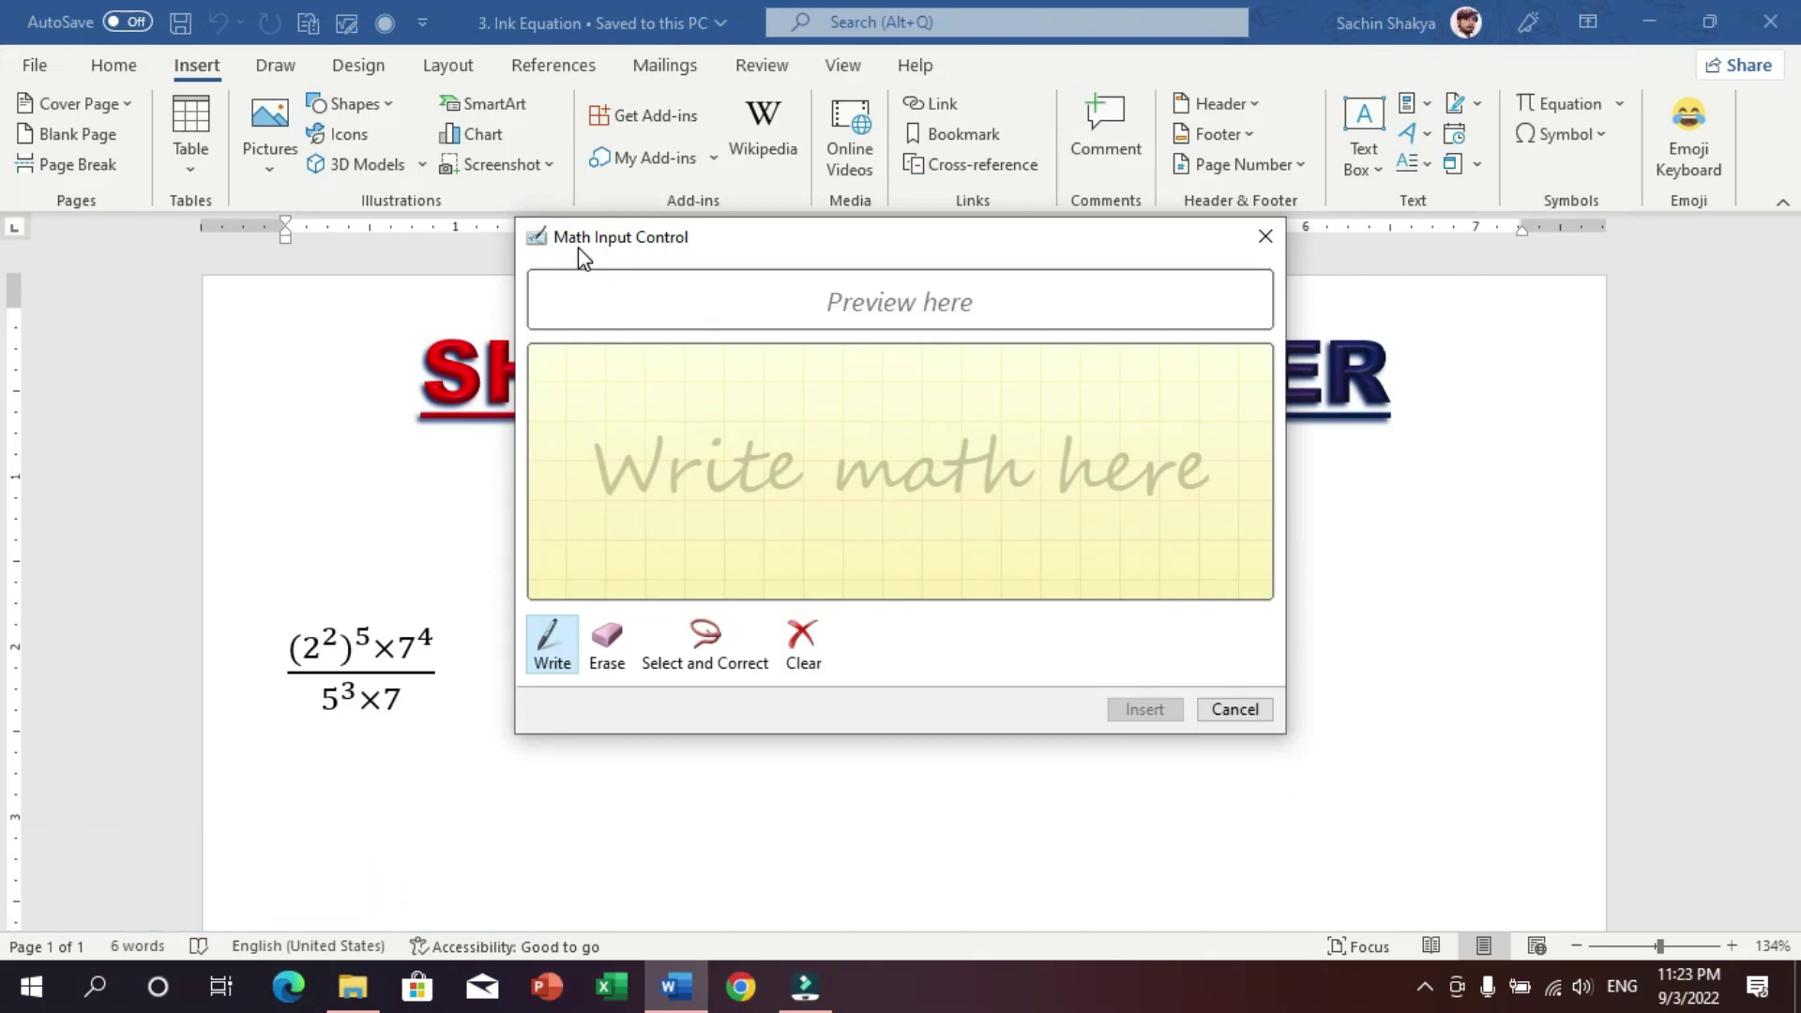
- Move and enlarge the Math Input Control pad so it clears the existing equations
{"action": "left_click_drag", "start_coordinate": [707, 261], "coordinate": [761, 218]}
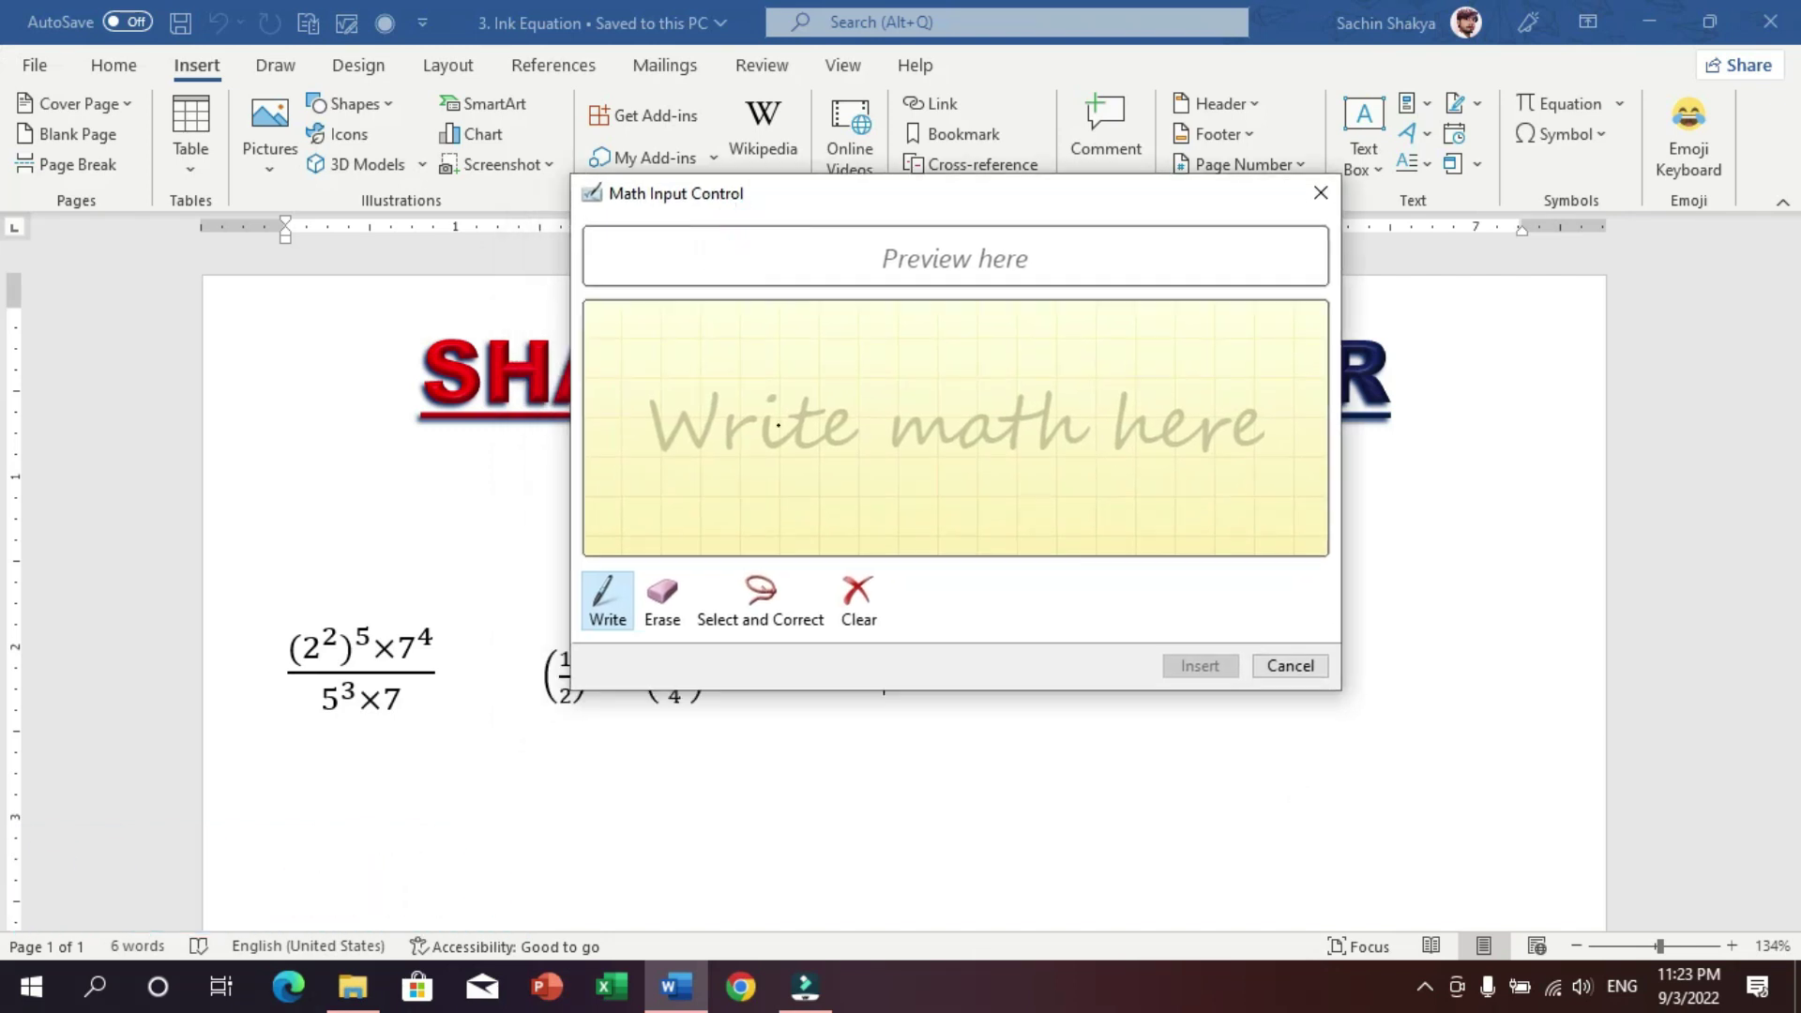
{"action": "left_click_drag", "start_coordinate": [999, 208], "coordinate": [881, 147]}
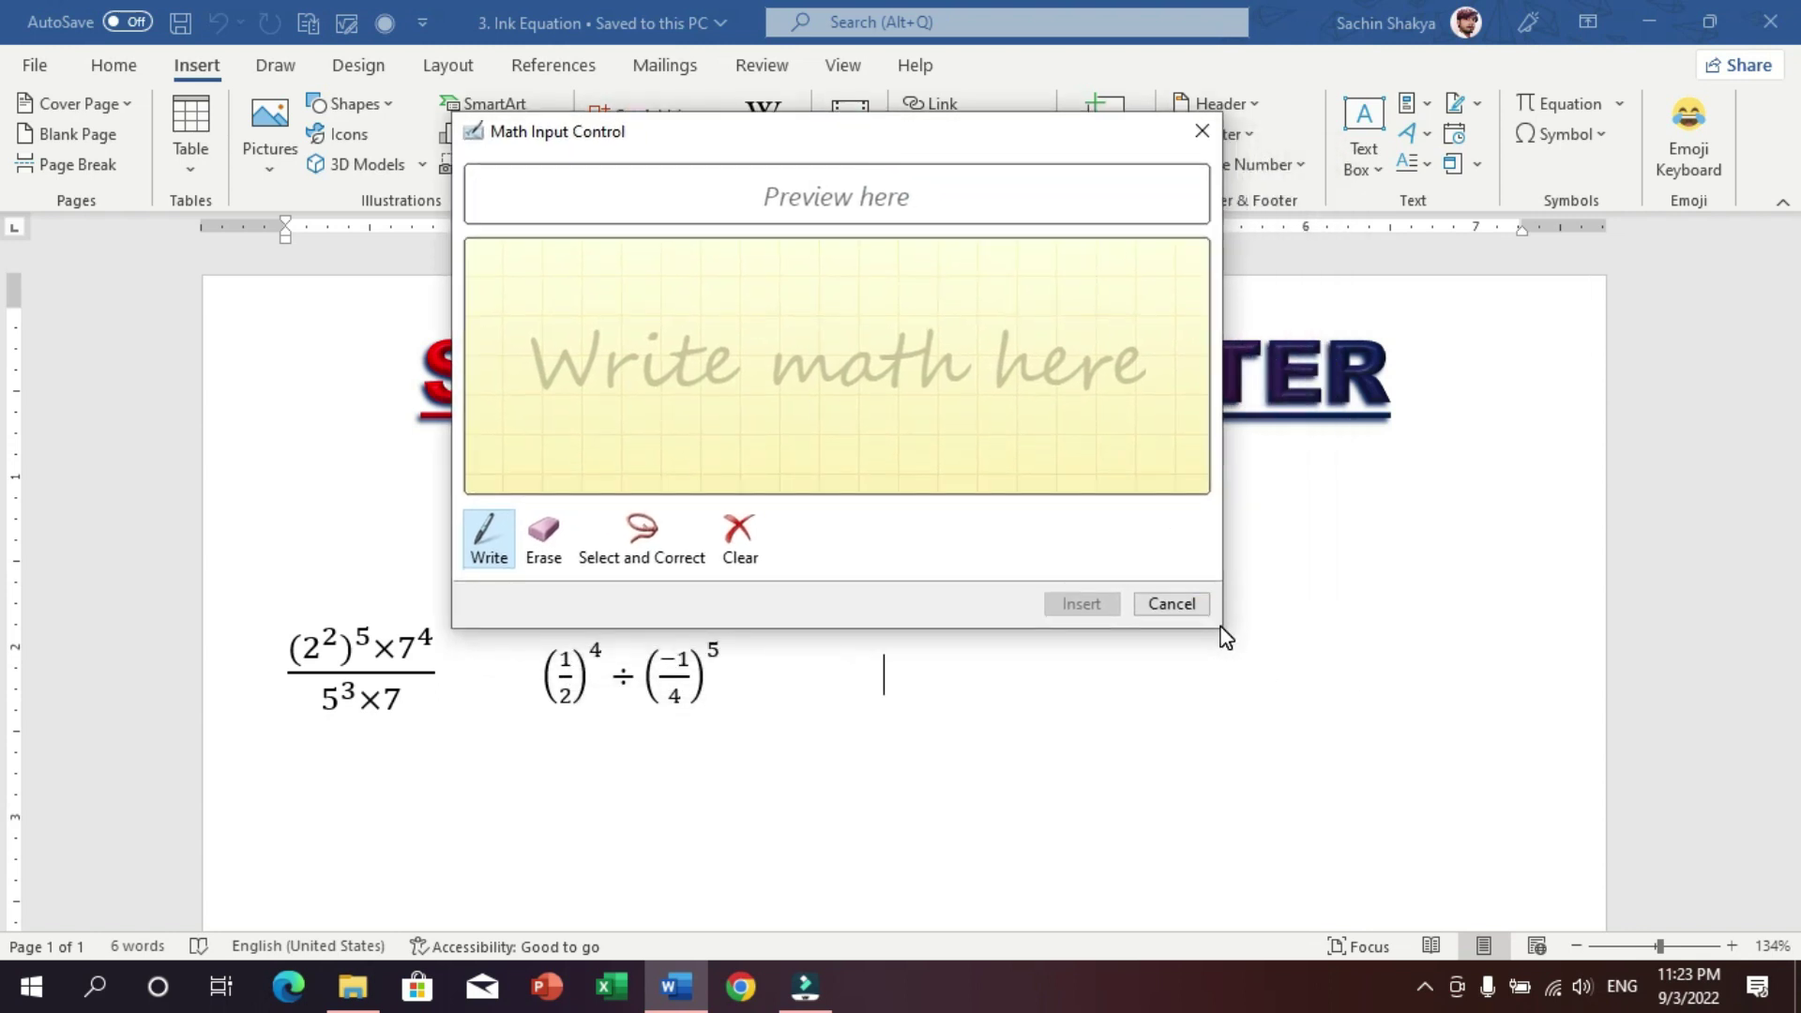
{"action": "left_click_drag", "start_coordinate": [1220, 627], "coordinate": [1535, 819]}
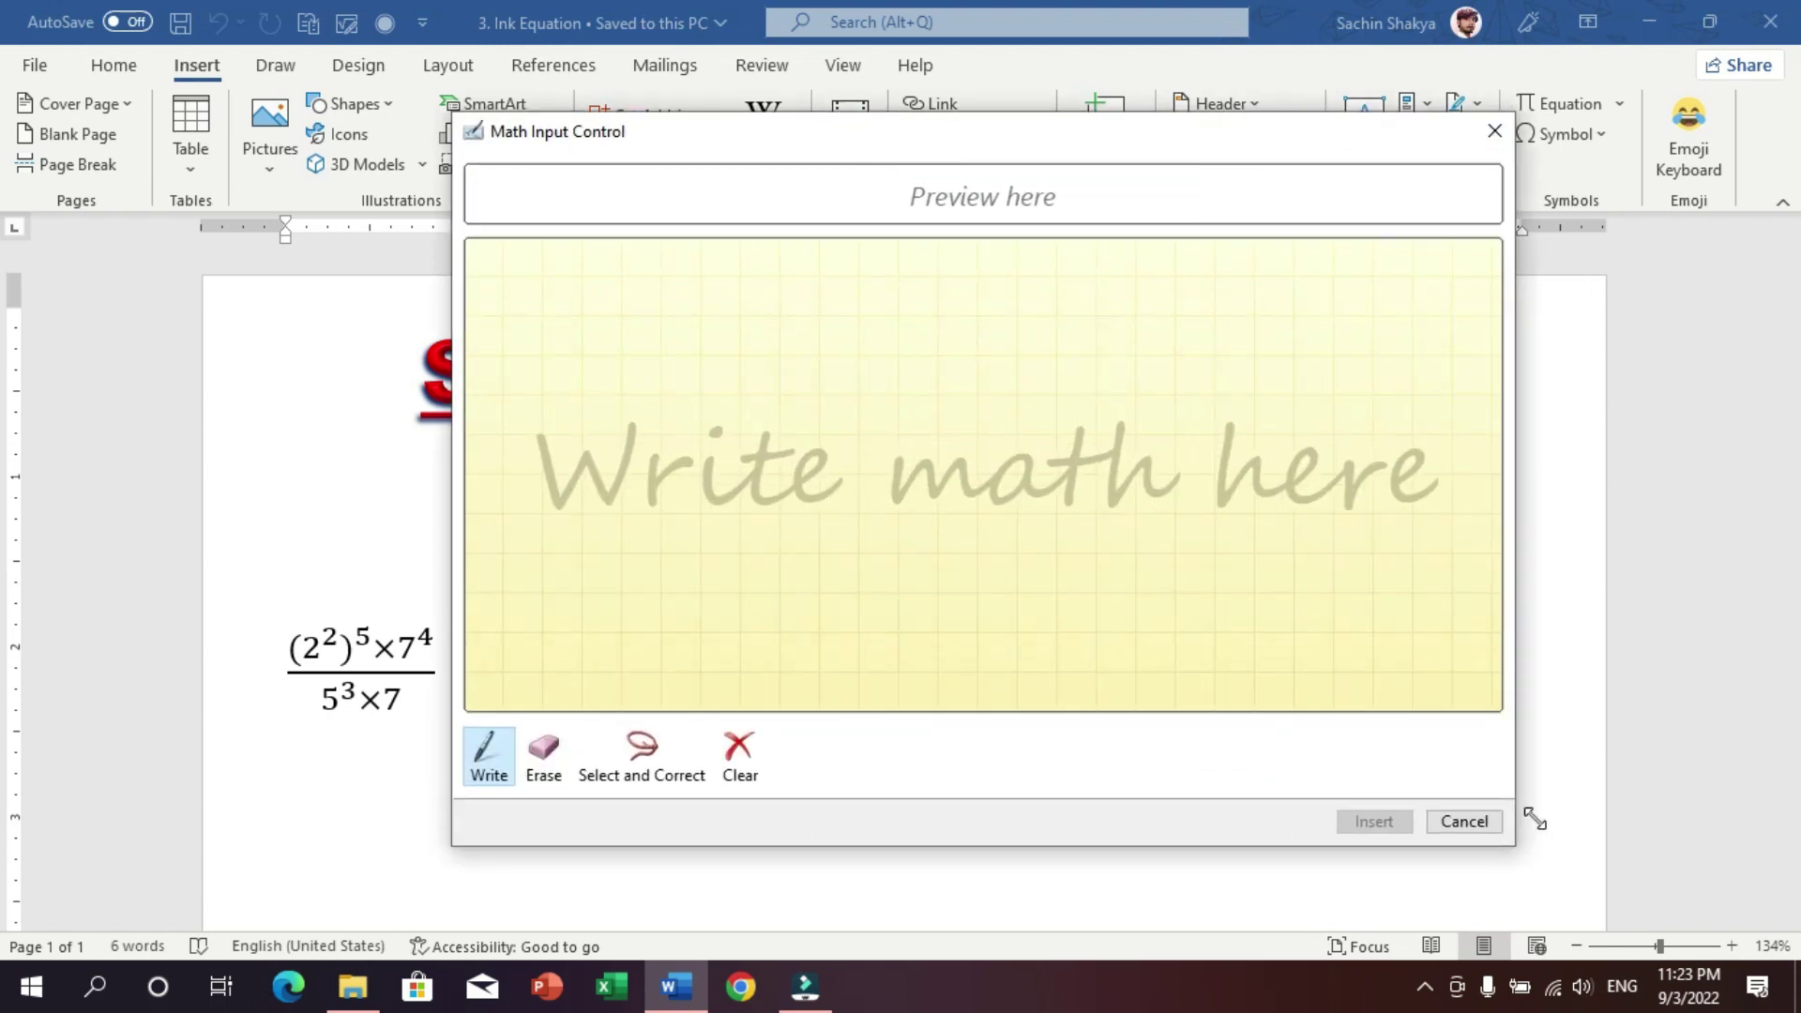
{"action": "left_click_drag", "start_coordinate": [844, 146], "coordinate": [1073, 189]}
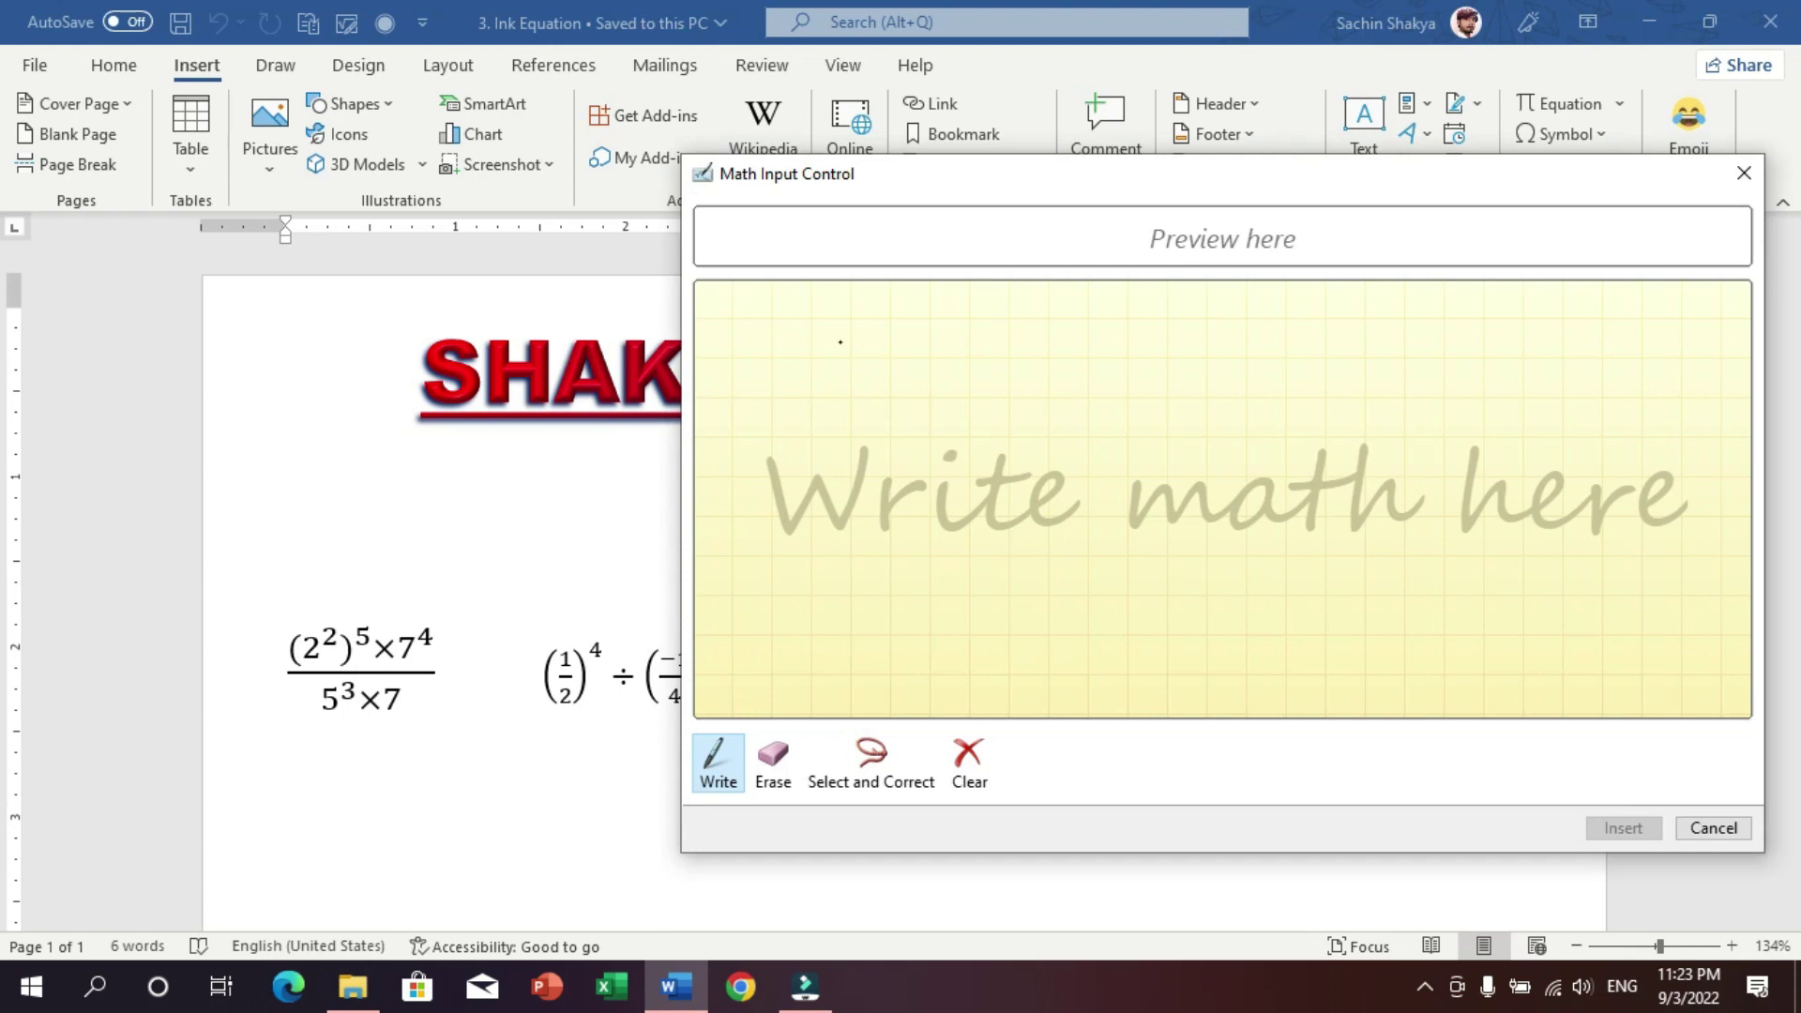
- Handwrite (2²)⁵ followed by a multiplication sign
{"action": "left_click_drag", "start_coordinate": [817, 338], "coordinate": [793, 424]}
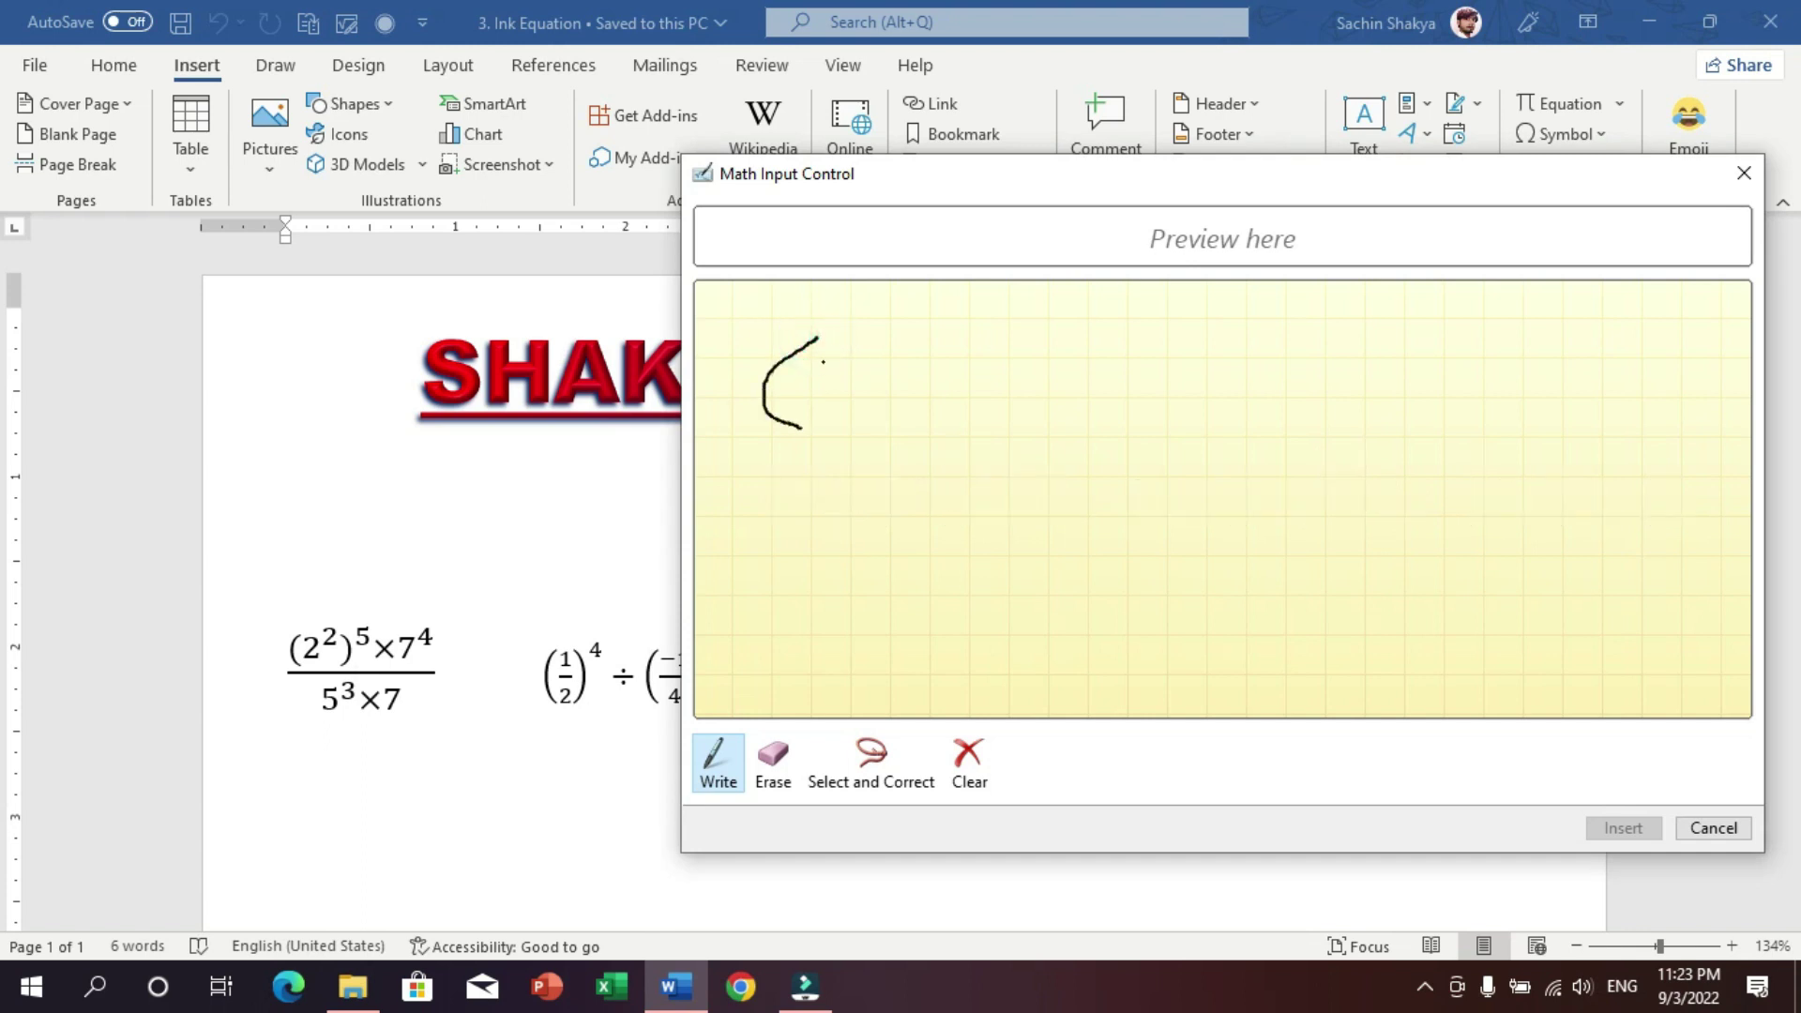
{"action": "left_click_drag", "start_coordinate": [818, 359], "coordinate": [844, 415]}
{"action": "left_click_drag", "start_coordinate": [865, 336], "coordinate": [898, 430]}
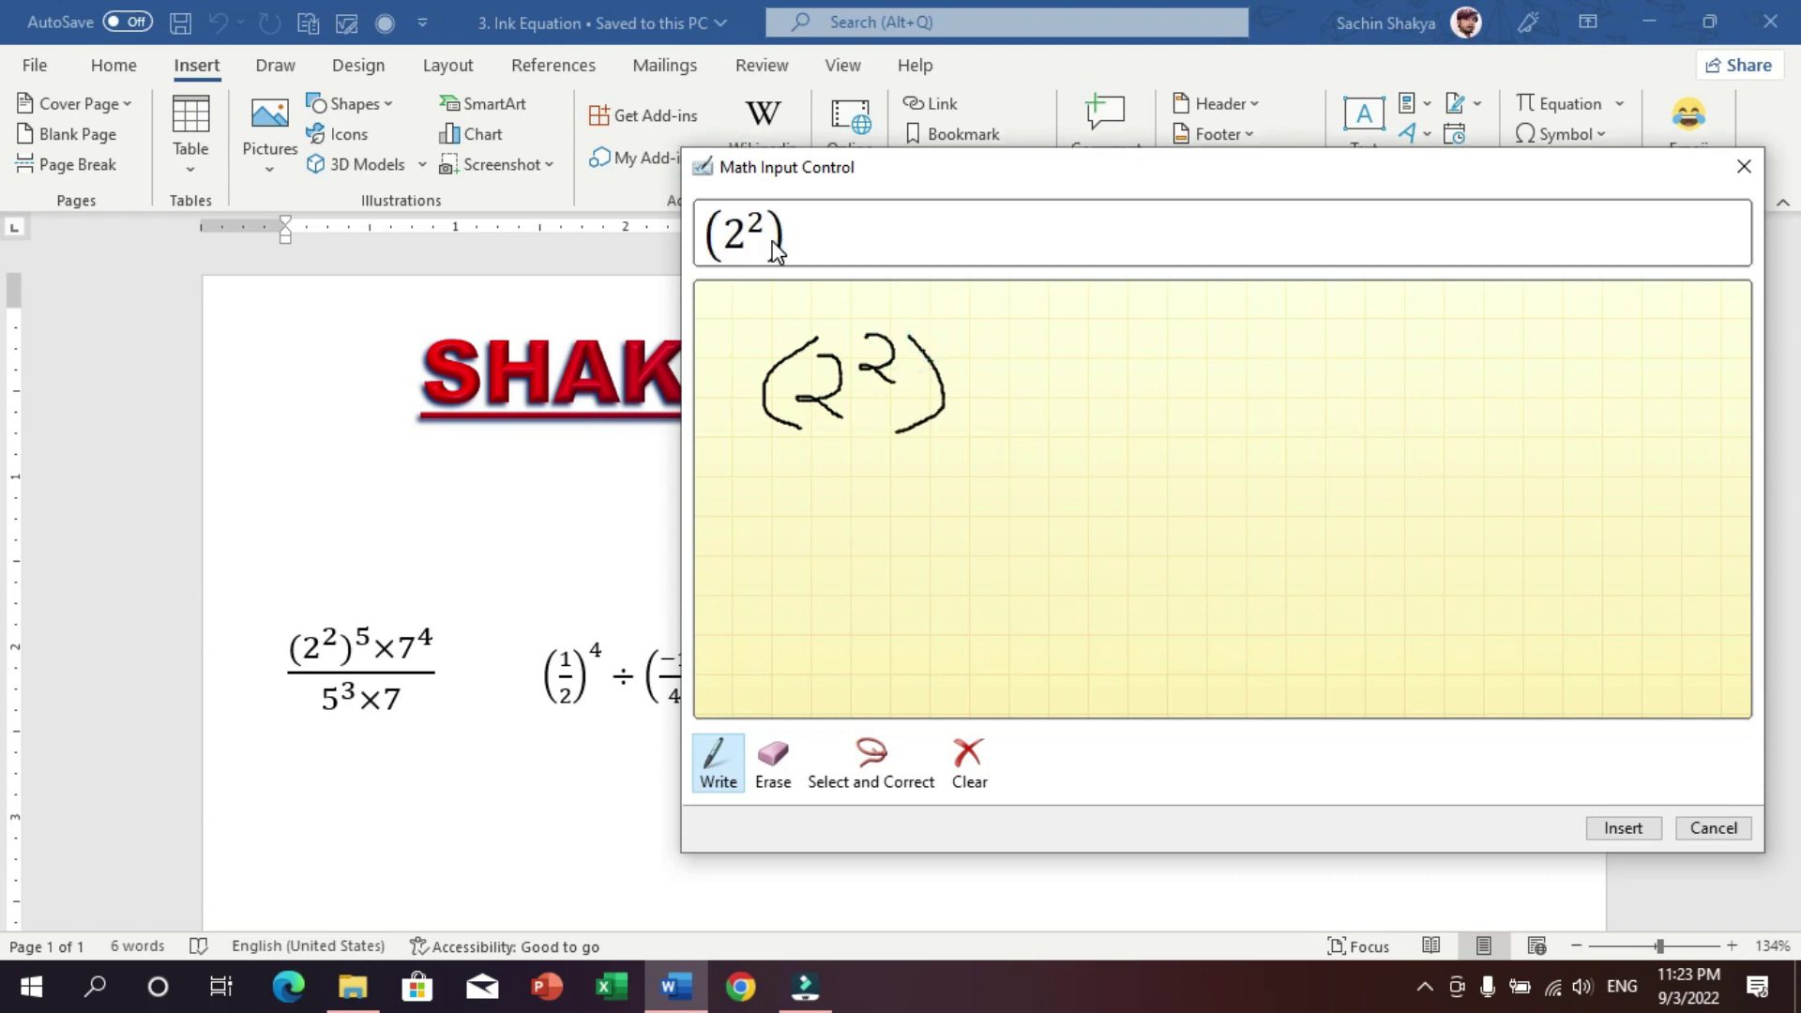
{"action": "left_click_drag", "start_coordinate": [969, 303], "coordinate": [959, 330]}
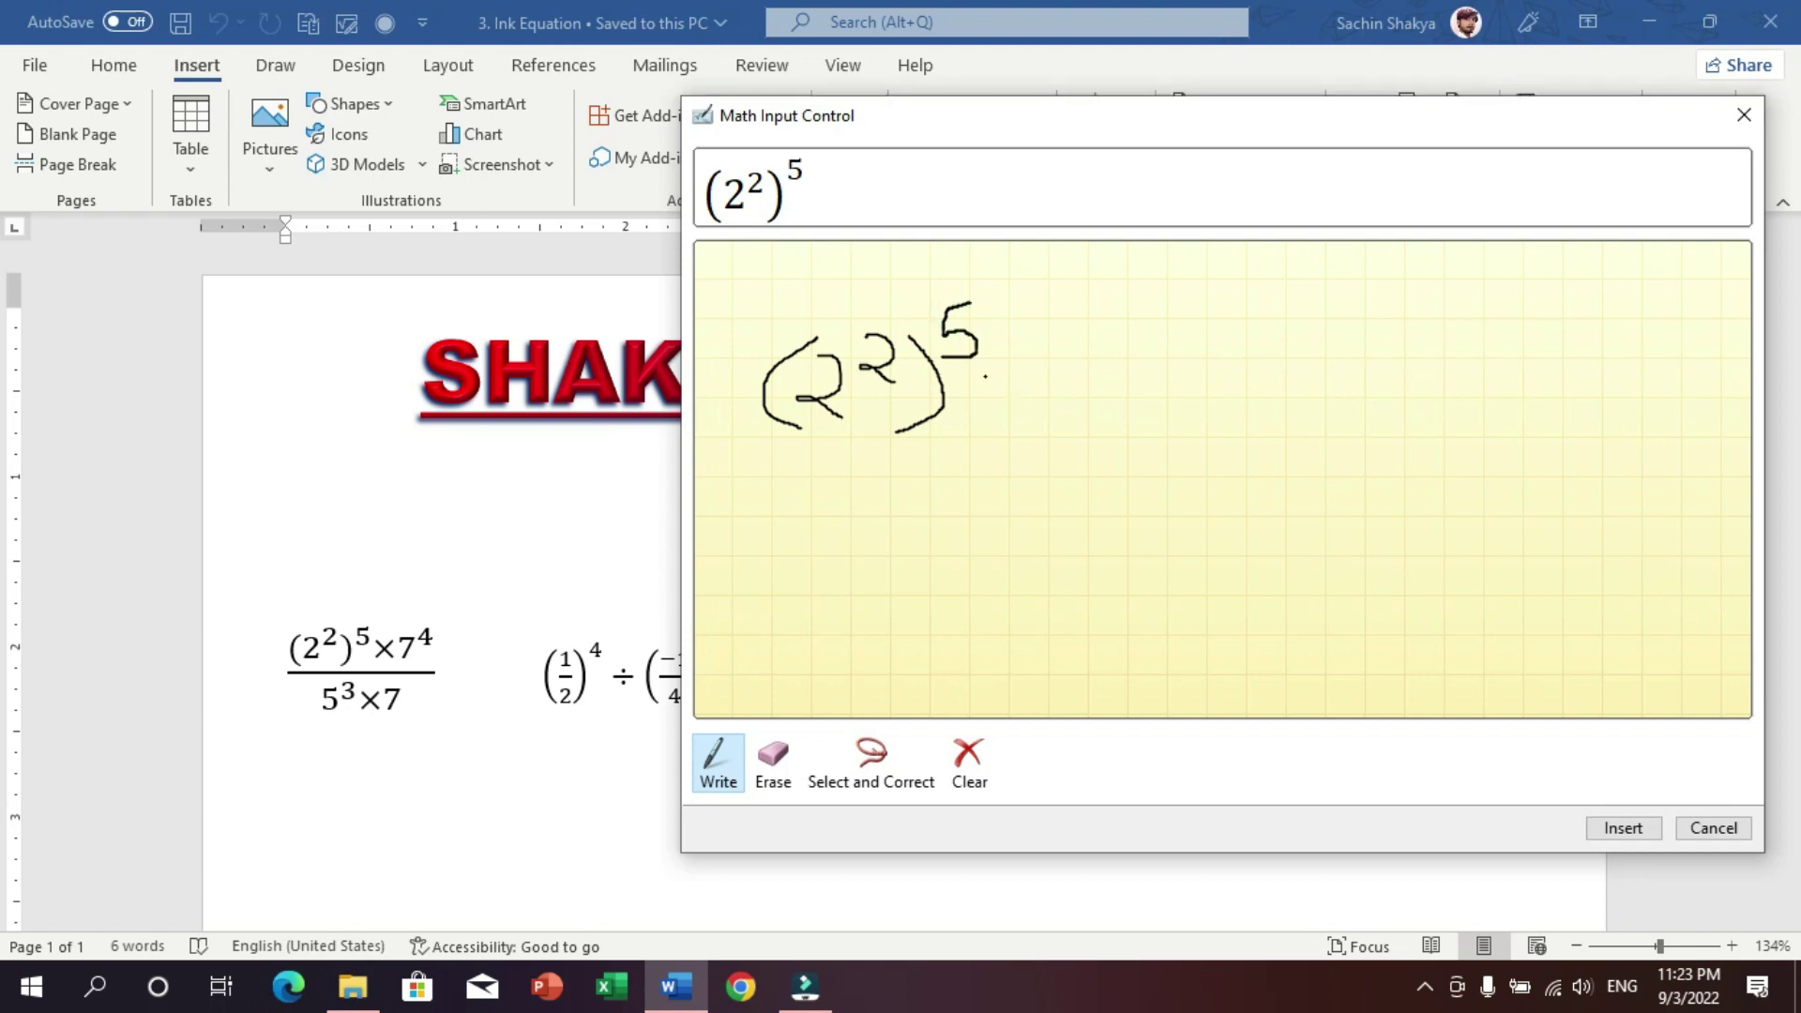
{"action": "mouse_move", "coordinate": [982, 372]}
{"action": "left_mouse_down"}
{"action": "mouse_move", "coordinate": [1040, 405]}
{"action": "mouse_move", "coordinate": [1032, 366]}
{"action": "left_mouse_up"}
- Correct the misread x to a Multiplication Sign with Select and Correct, then return to Write
{"action": "left_click", "coordinate": [882, 760]}
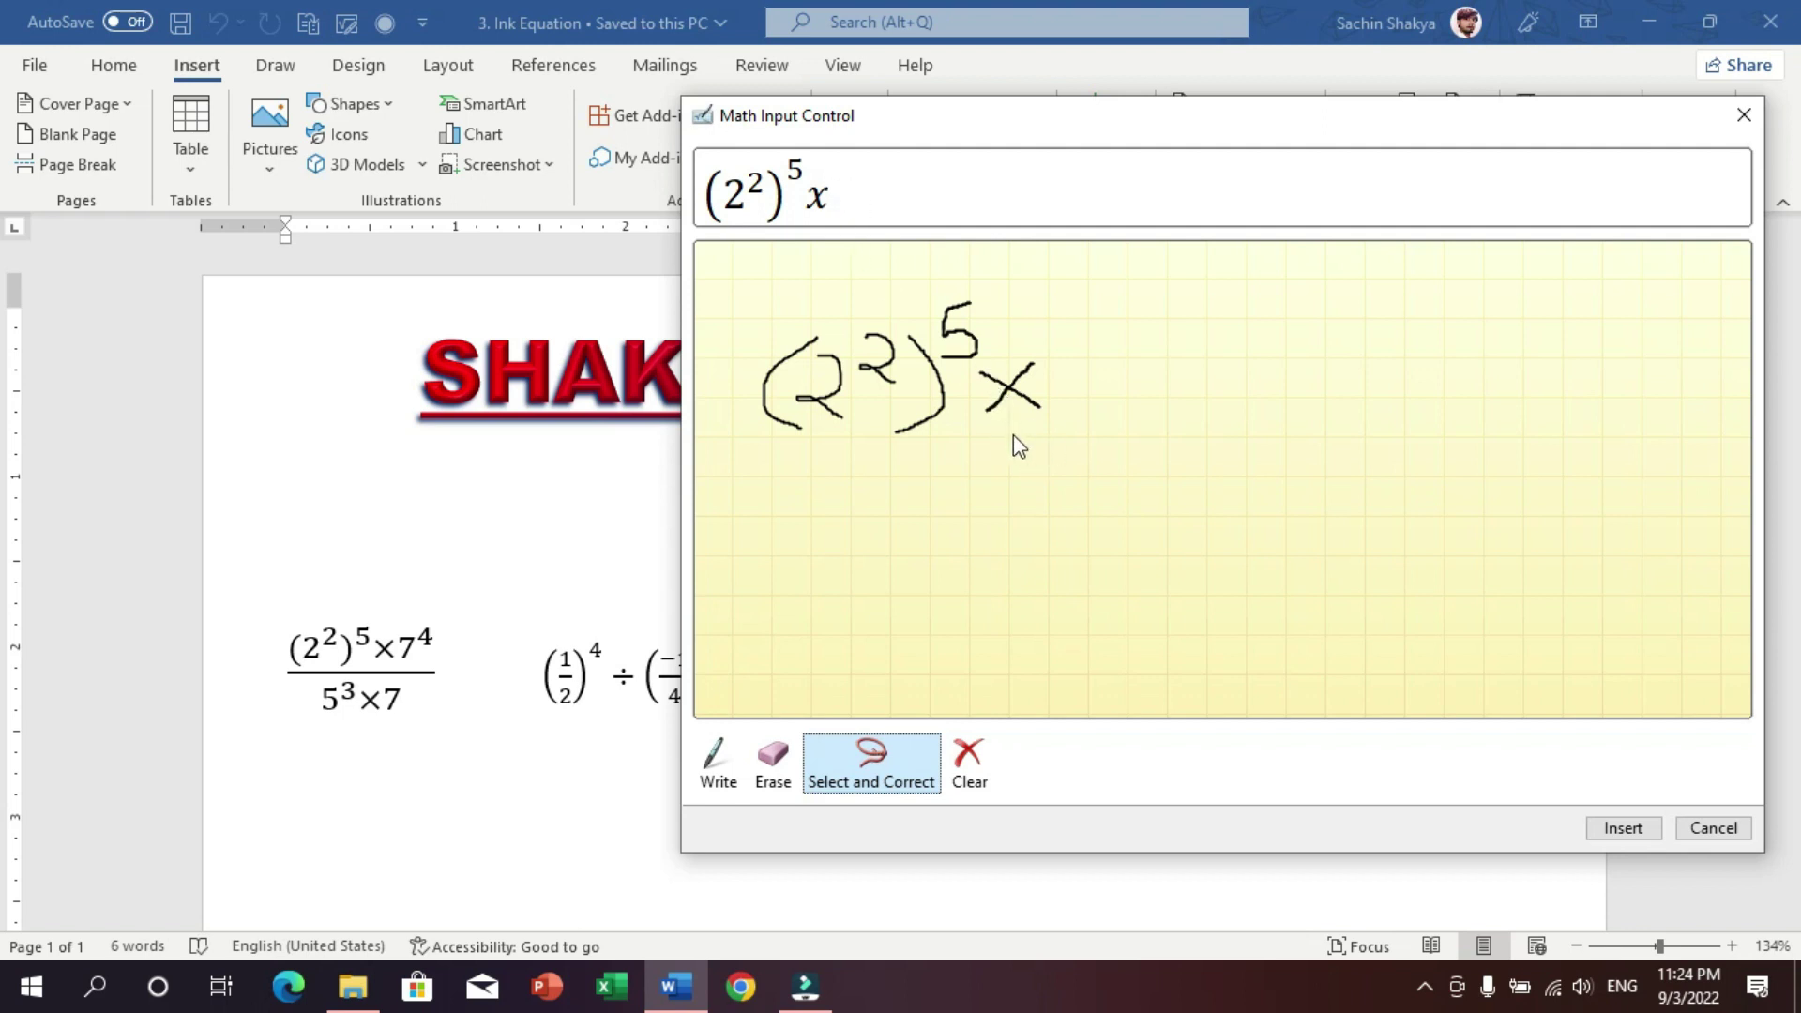
{"action": "left_click_drag", "start_coordinate": [1005, 443], "coordinate": [1070, 355]}
{"action": "left_click_drag", "start_coordinate": [1043, 441], "coordinate": [1039, 437]}
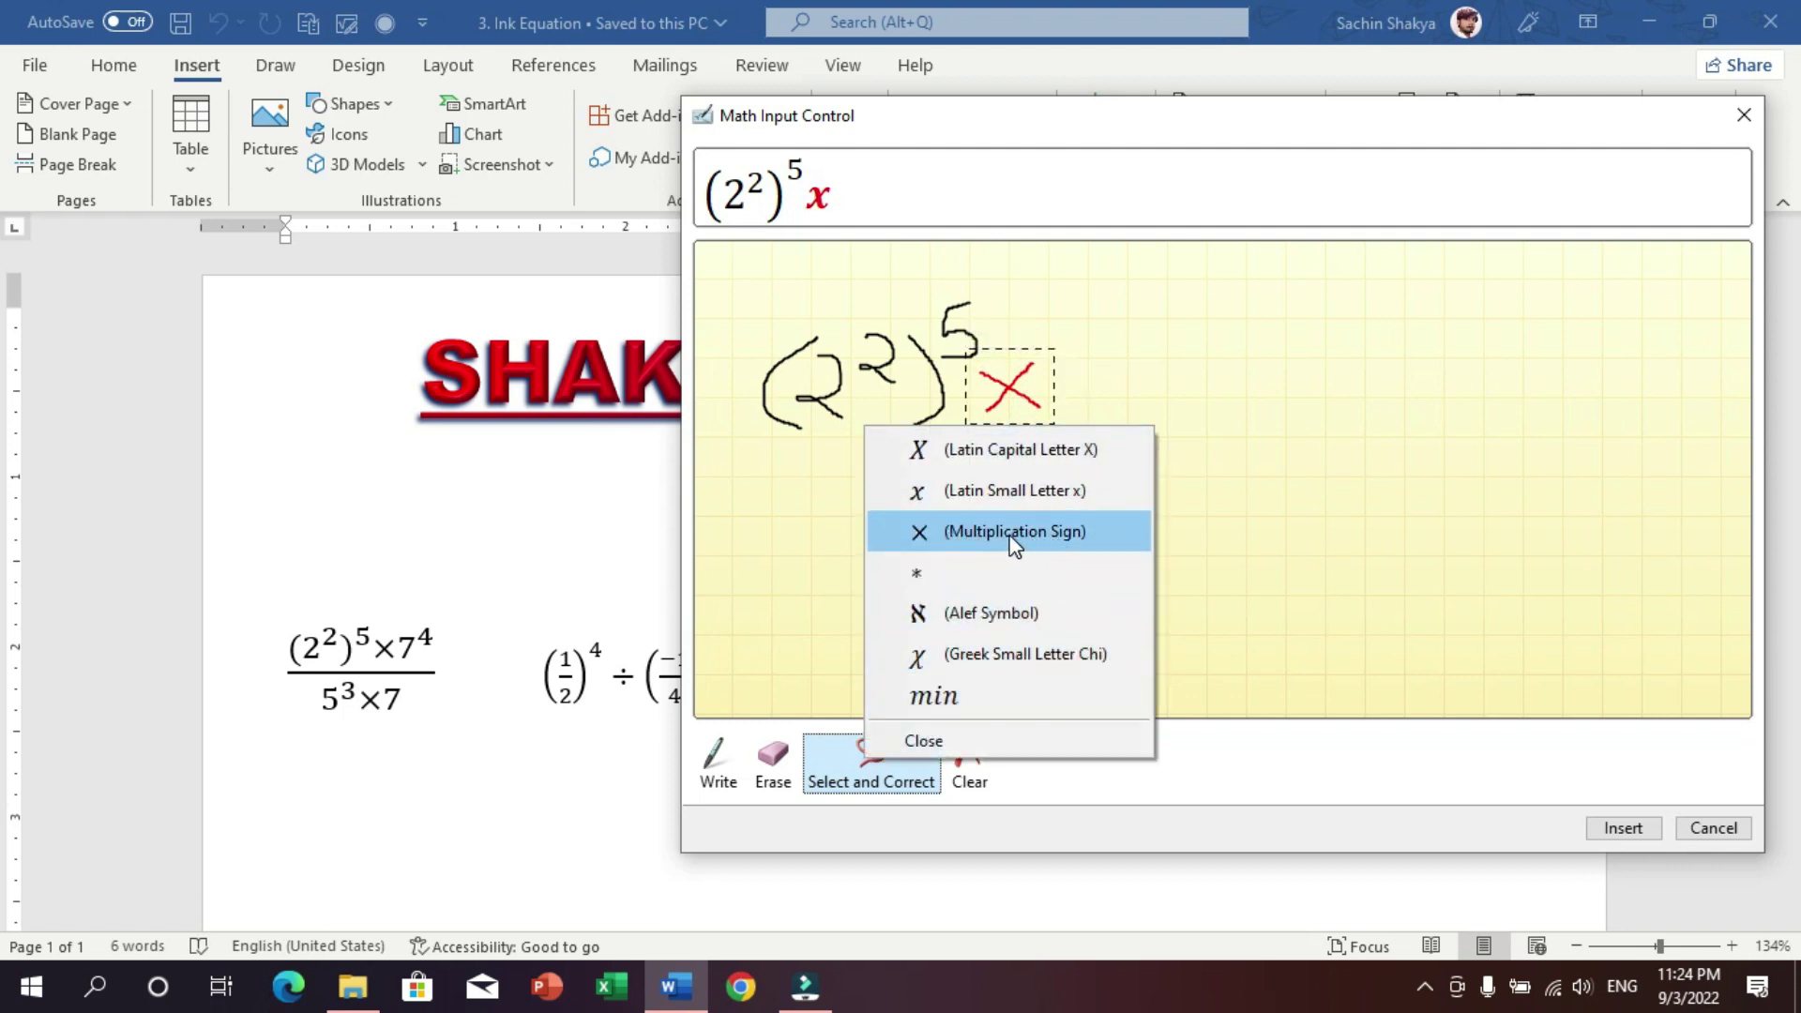
{"action": "left_click", "coordinate": [932, 526]}
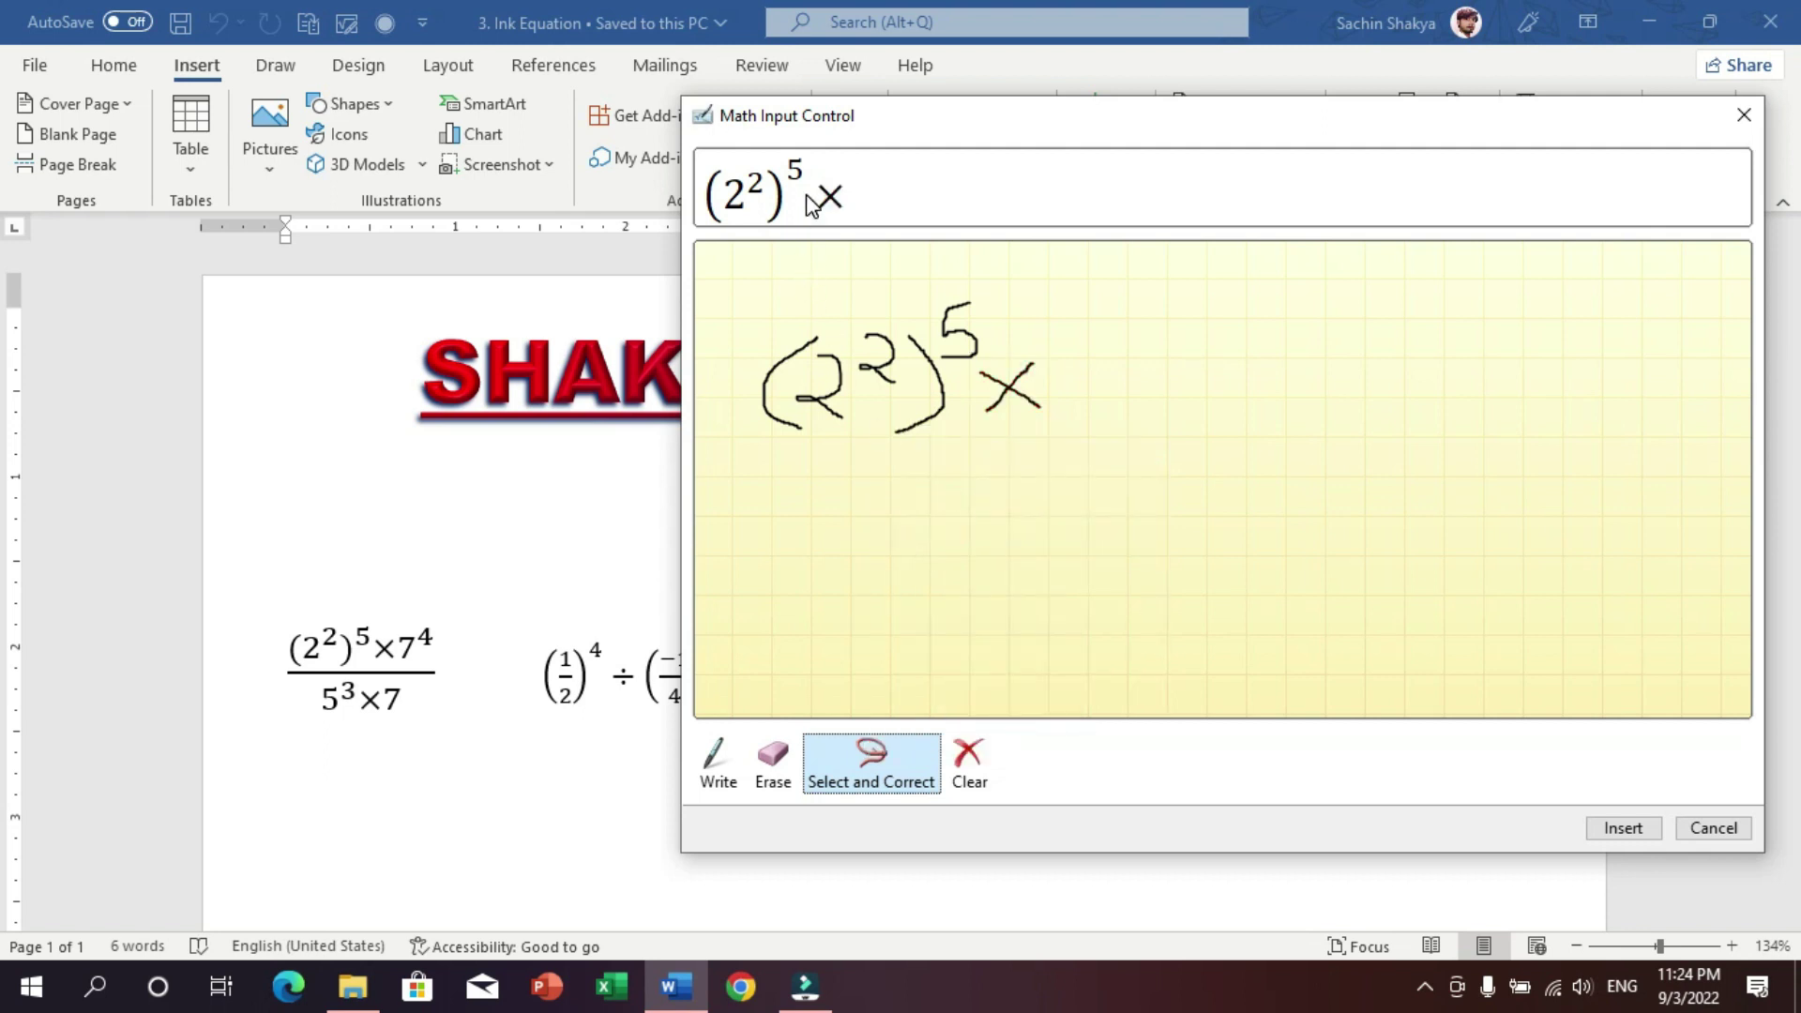
{"action": "left_click", "coordinate": [721, 758]}
{"action": "left_click", "coordinate": [722, 758]}
- Finish writing 7⁴ over the fraction bar with 5³×7 below, and insert the equation
{"action": "left_click_drag", "start_coordinate": [1071, 346], "coordinate": [1098, 423]}
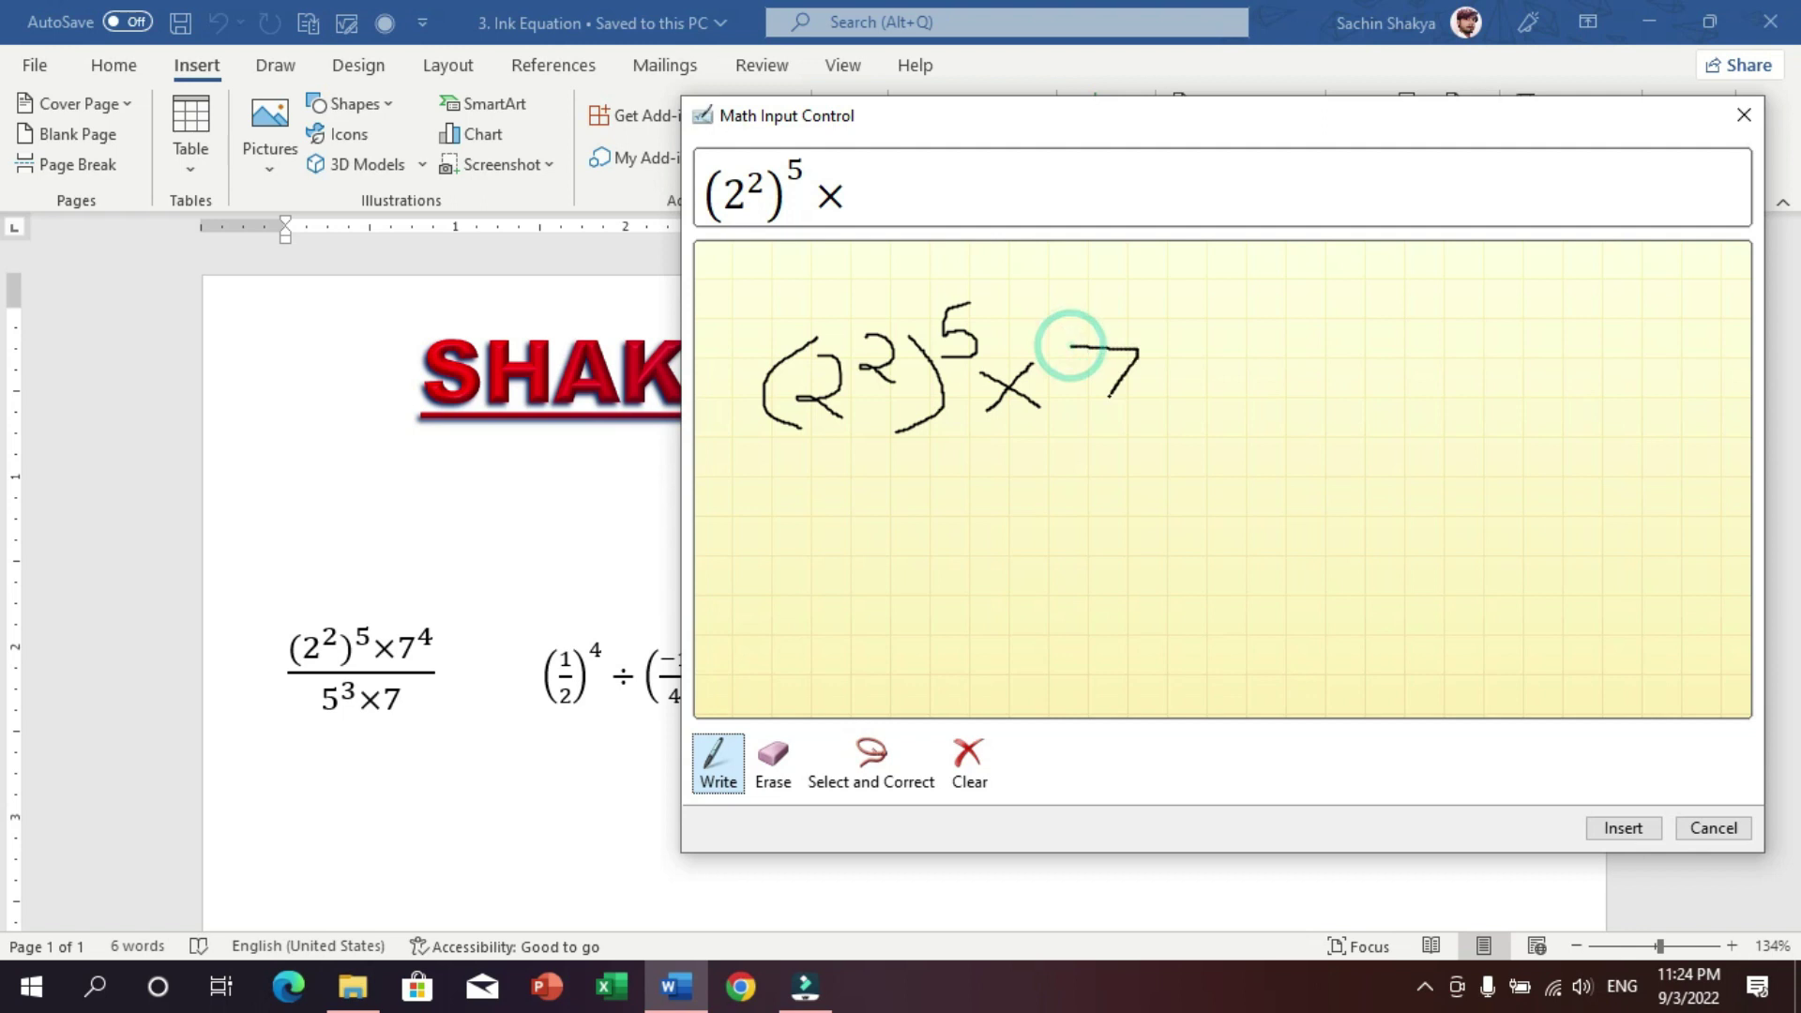
{"action": "left_click_drag", "start_coordinate": [1184, 302], "coordinate": [1193, 332]}
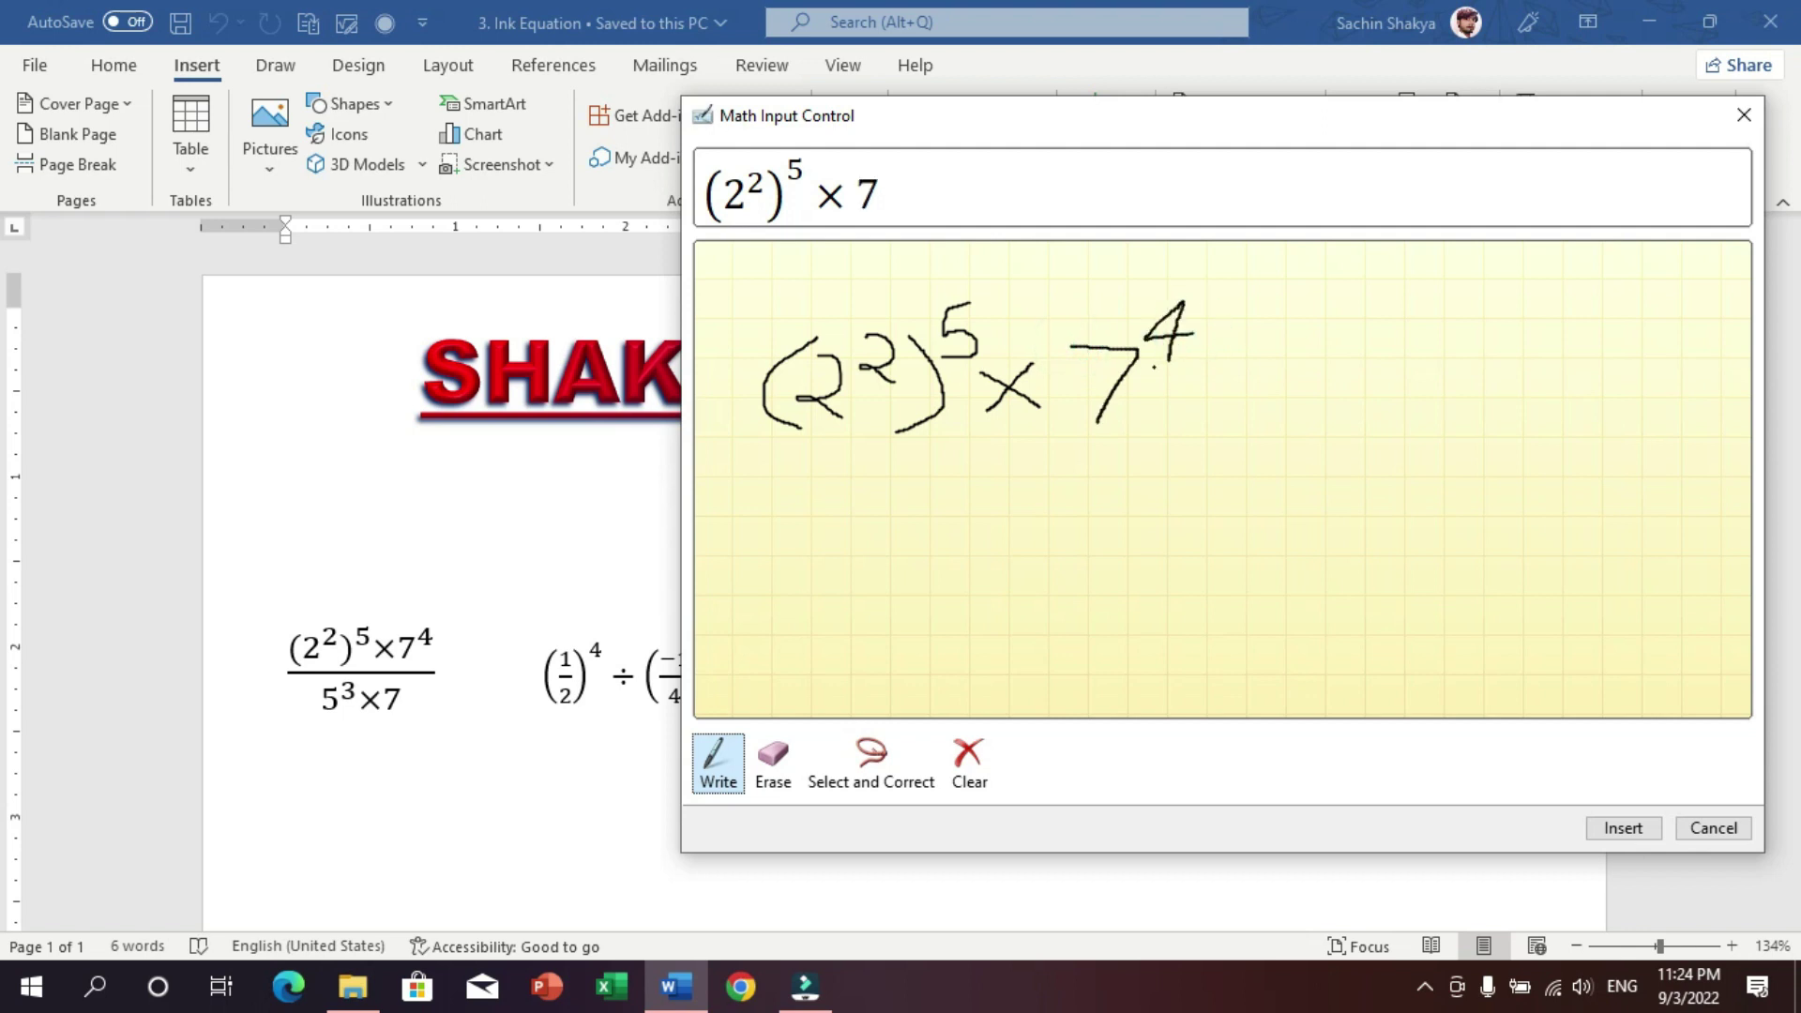
{"action": "left_click_drag", "start_coordinate": [743, 451], "coordinate": [1171, 451]}
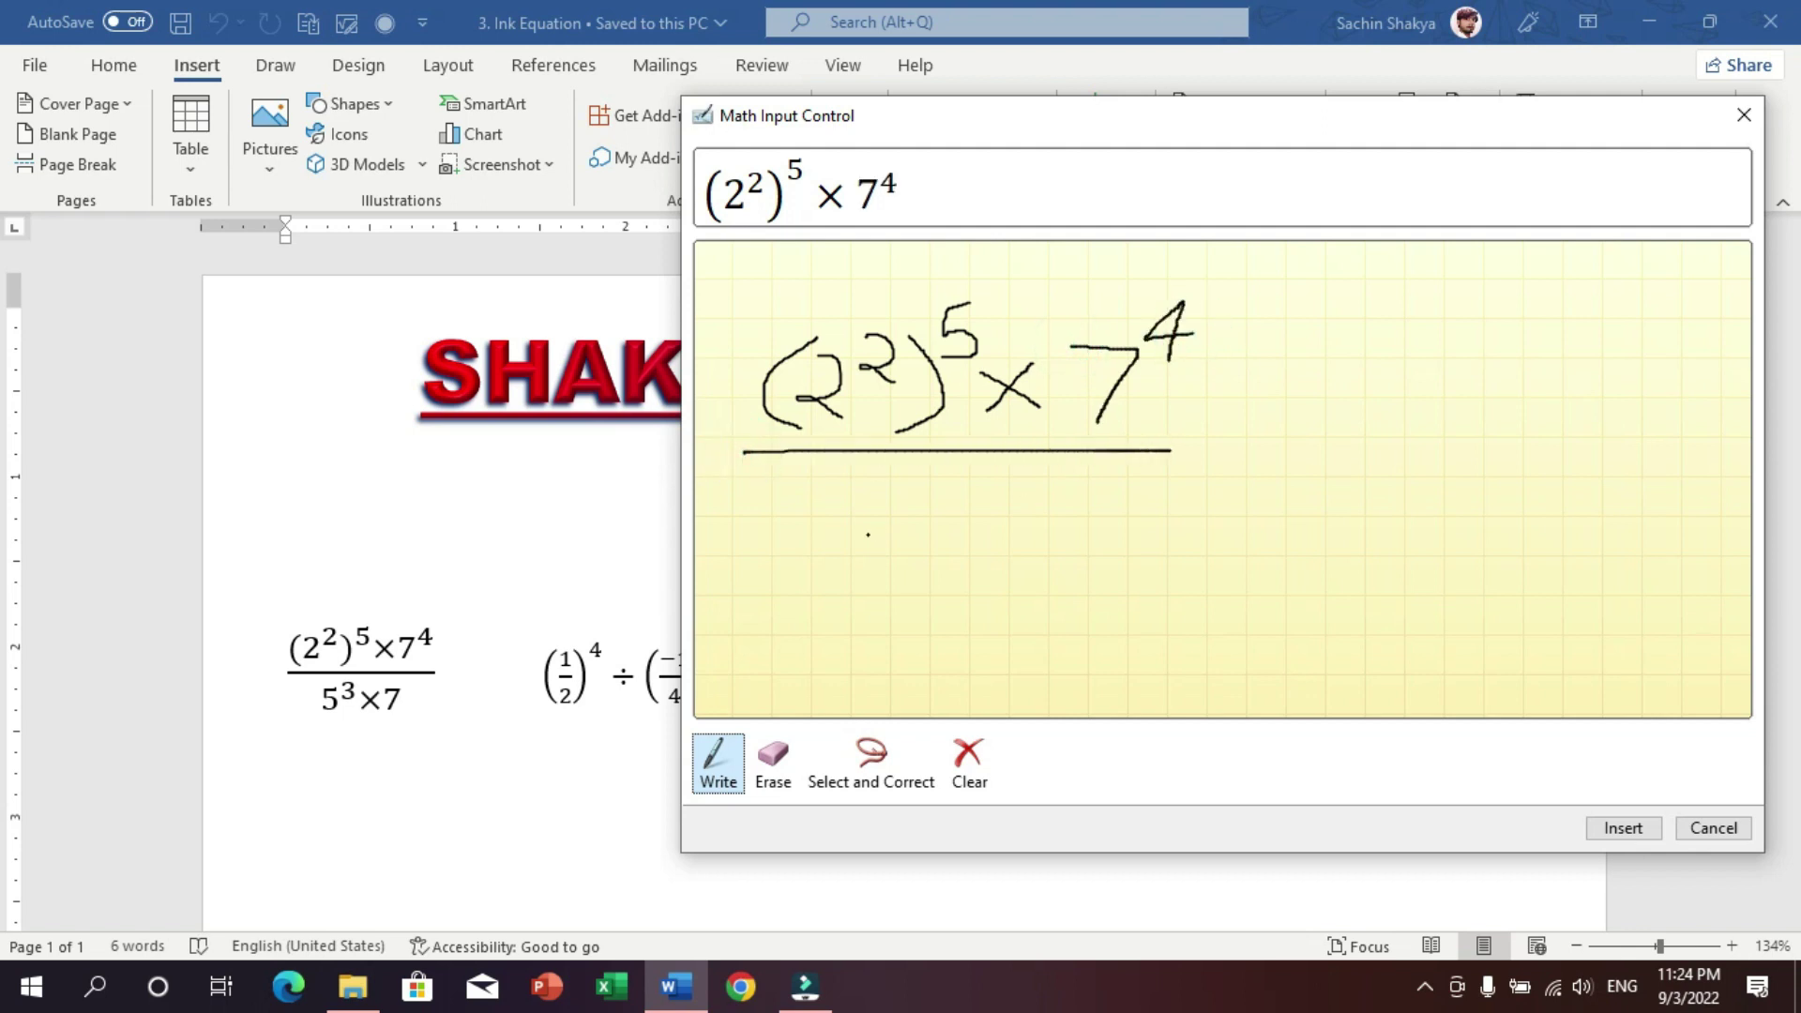
{"action": "left_click_drag", "start_coordinate": [868, 510], "coordinate": [859, 542]}
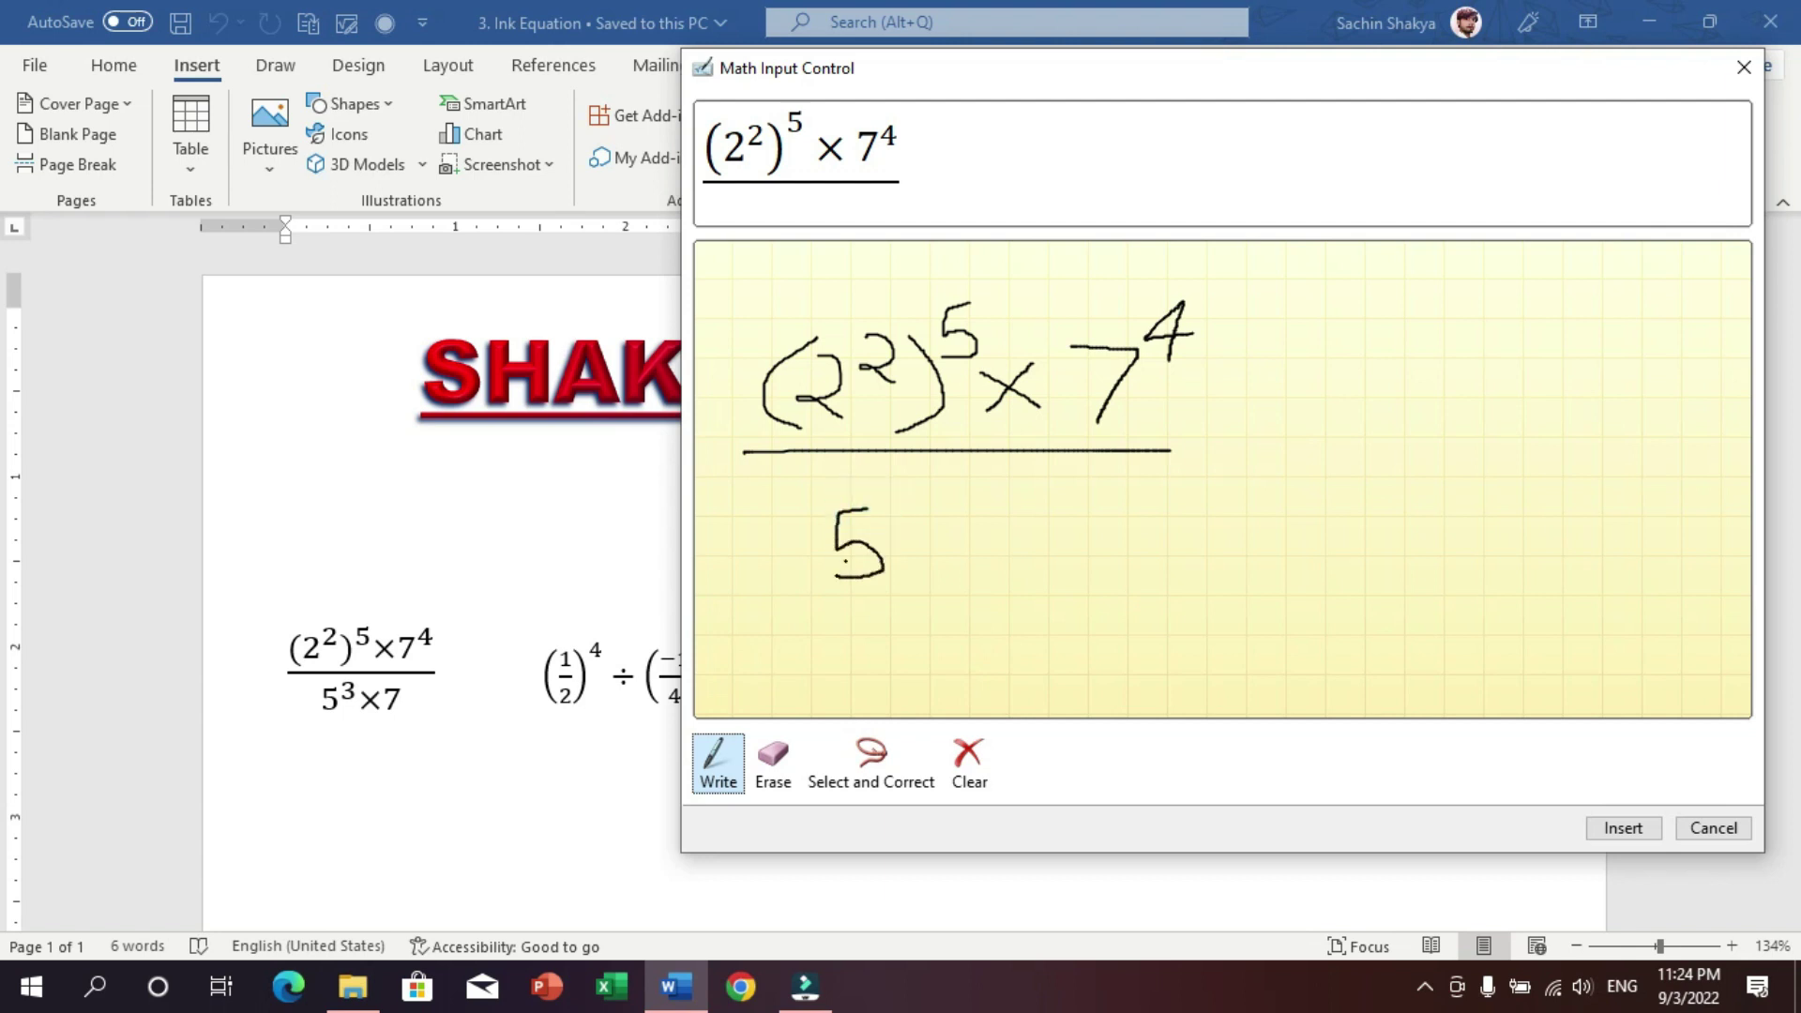
{"action": "mouse_move", "coordinate": [894, 472]}
{"action": "left_mouse_down"}
{"action": "mouse_move", "coordinate": [886, 519]}
{"action": "mouse_move", "coordinate": [1061, 577]}
{"action": "left_mouse_up"}
{"action": "left_click_drag", "start_coordinate": [1033, 504], "coordinate": [982, 587]}
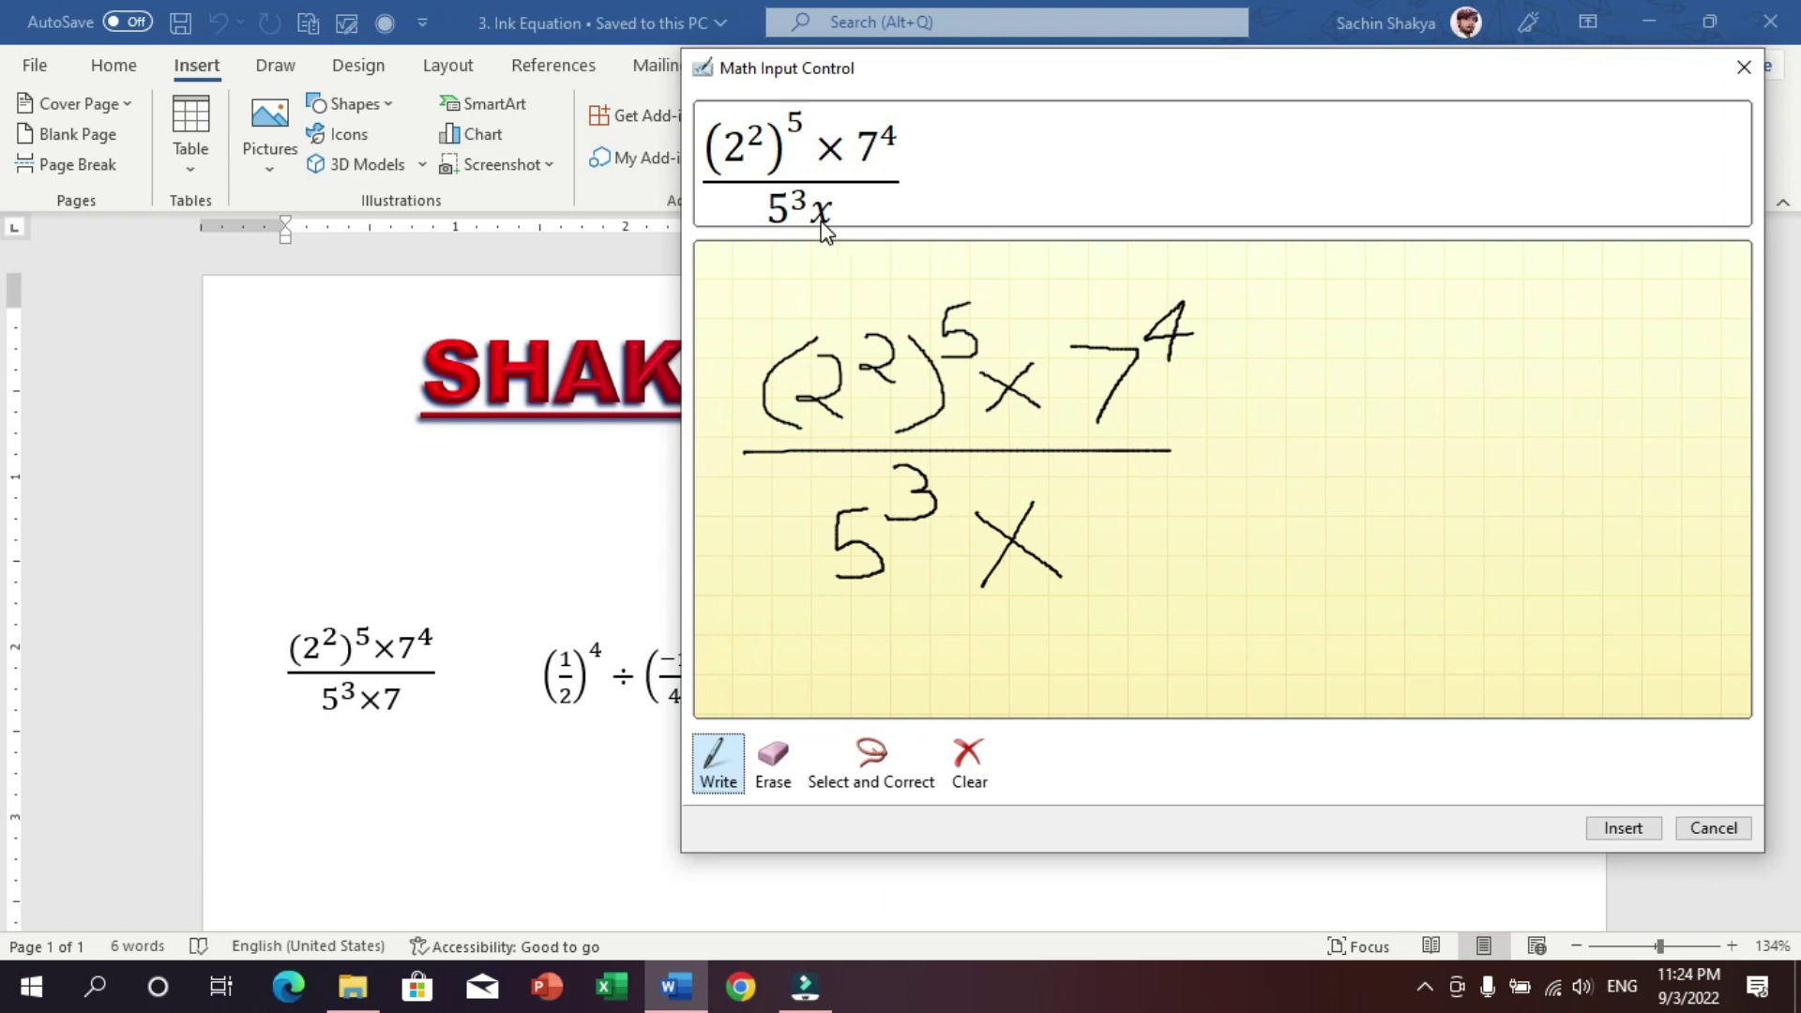
{"action": "mouse_move", "coordinate": [1084, 496]}
{"action": "left_mouse_down"}
{"action": "mouse_move", "coordinate": [1160, 497]}
{"action": "mouse_move", "coordinate": [1134, 556]}
{"action": "left_mouse_up"}
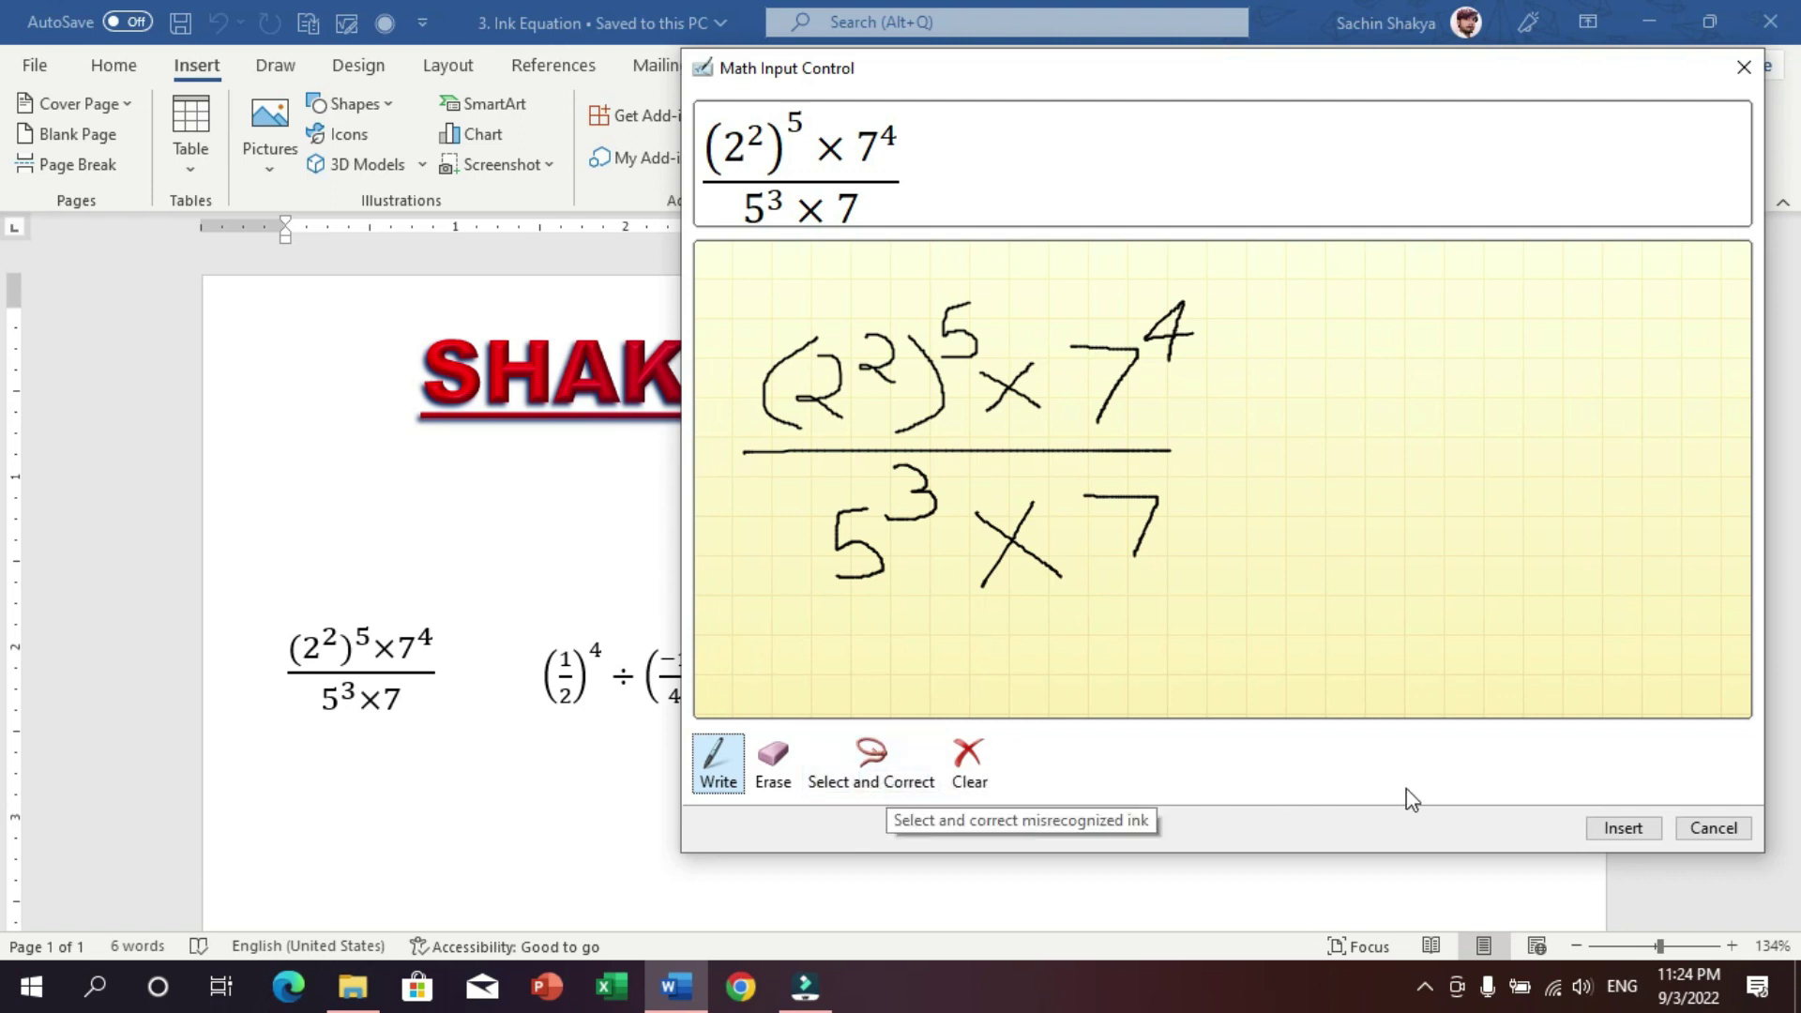
{"action": "left_click", "coordinate": [1623, 829]}
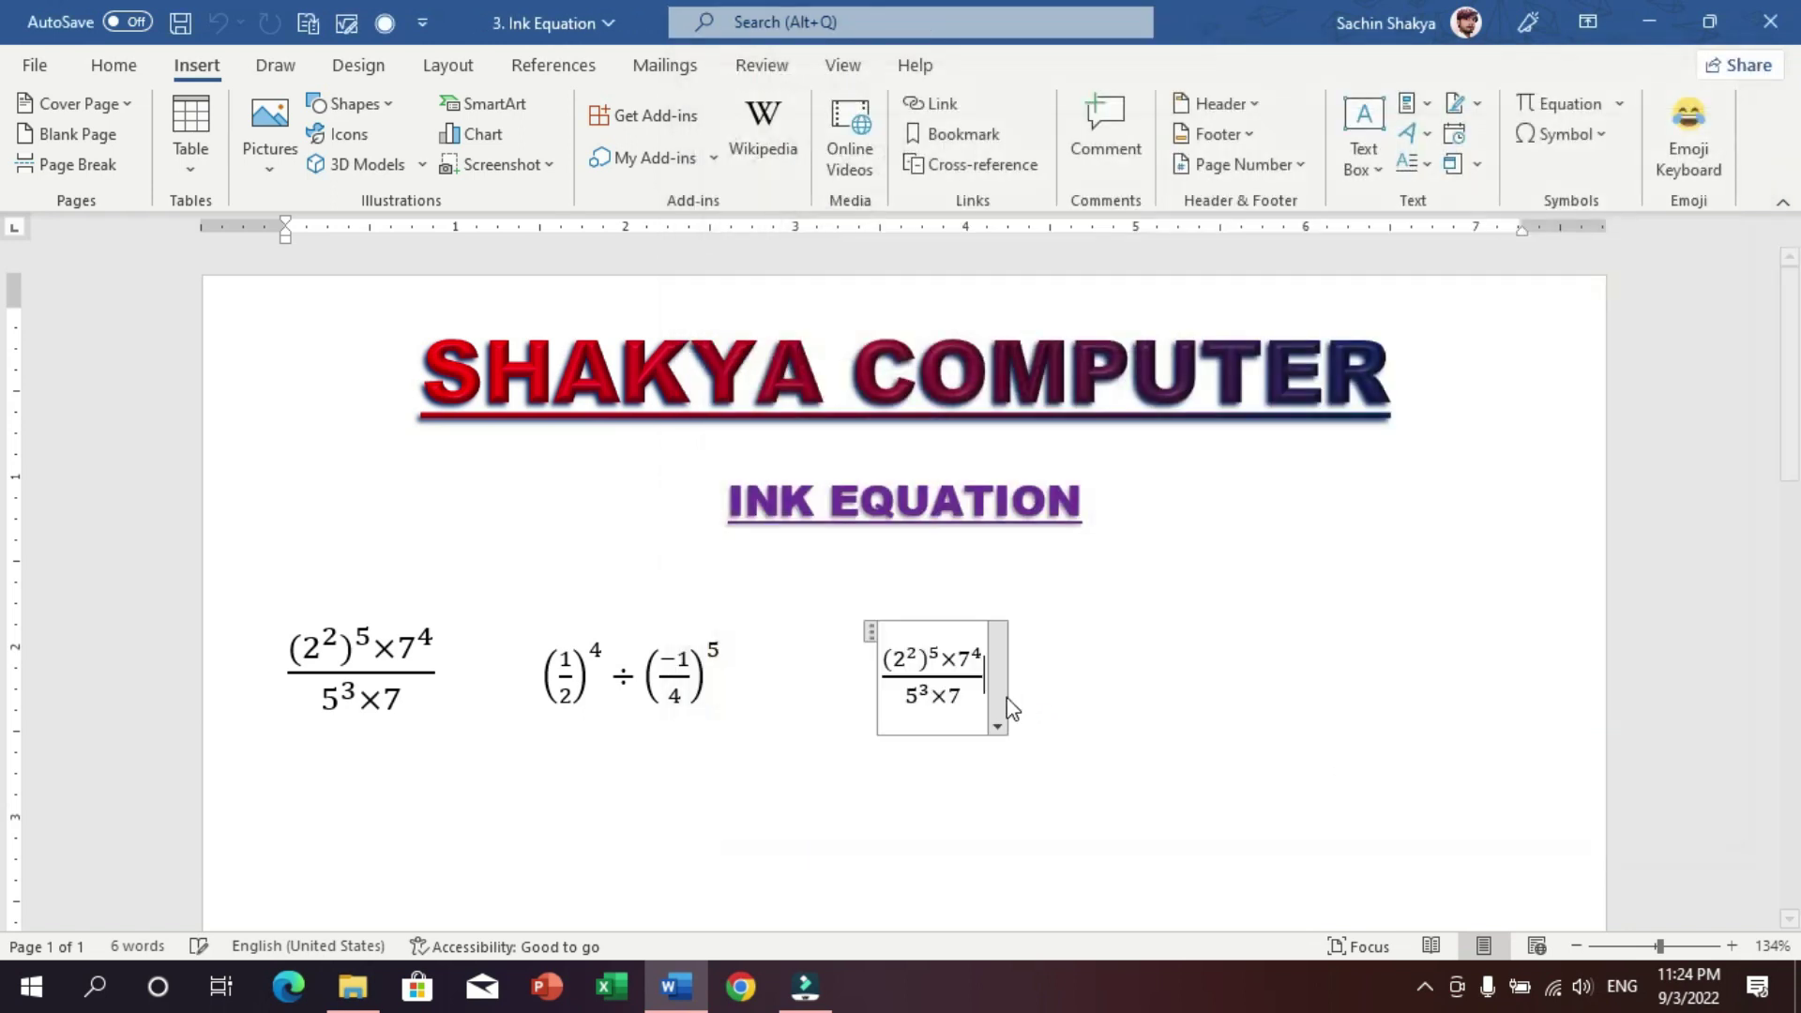
- Increase the inserted fraction equation's font size to 20 pt
{"action": "left_click", "coordinate": [114, 65]}
{"action": "left_click", "coordinate": [449, 113]}
{"action": "left_click", "coordinate": [449, 113]}
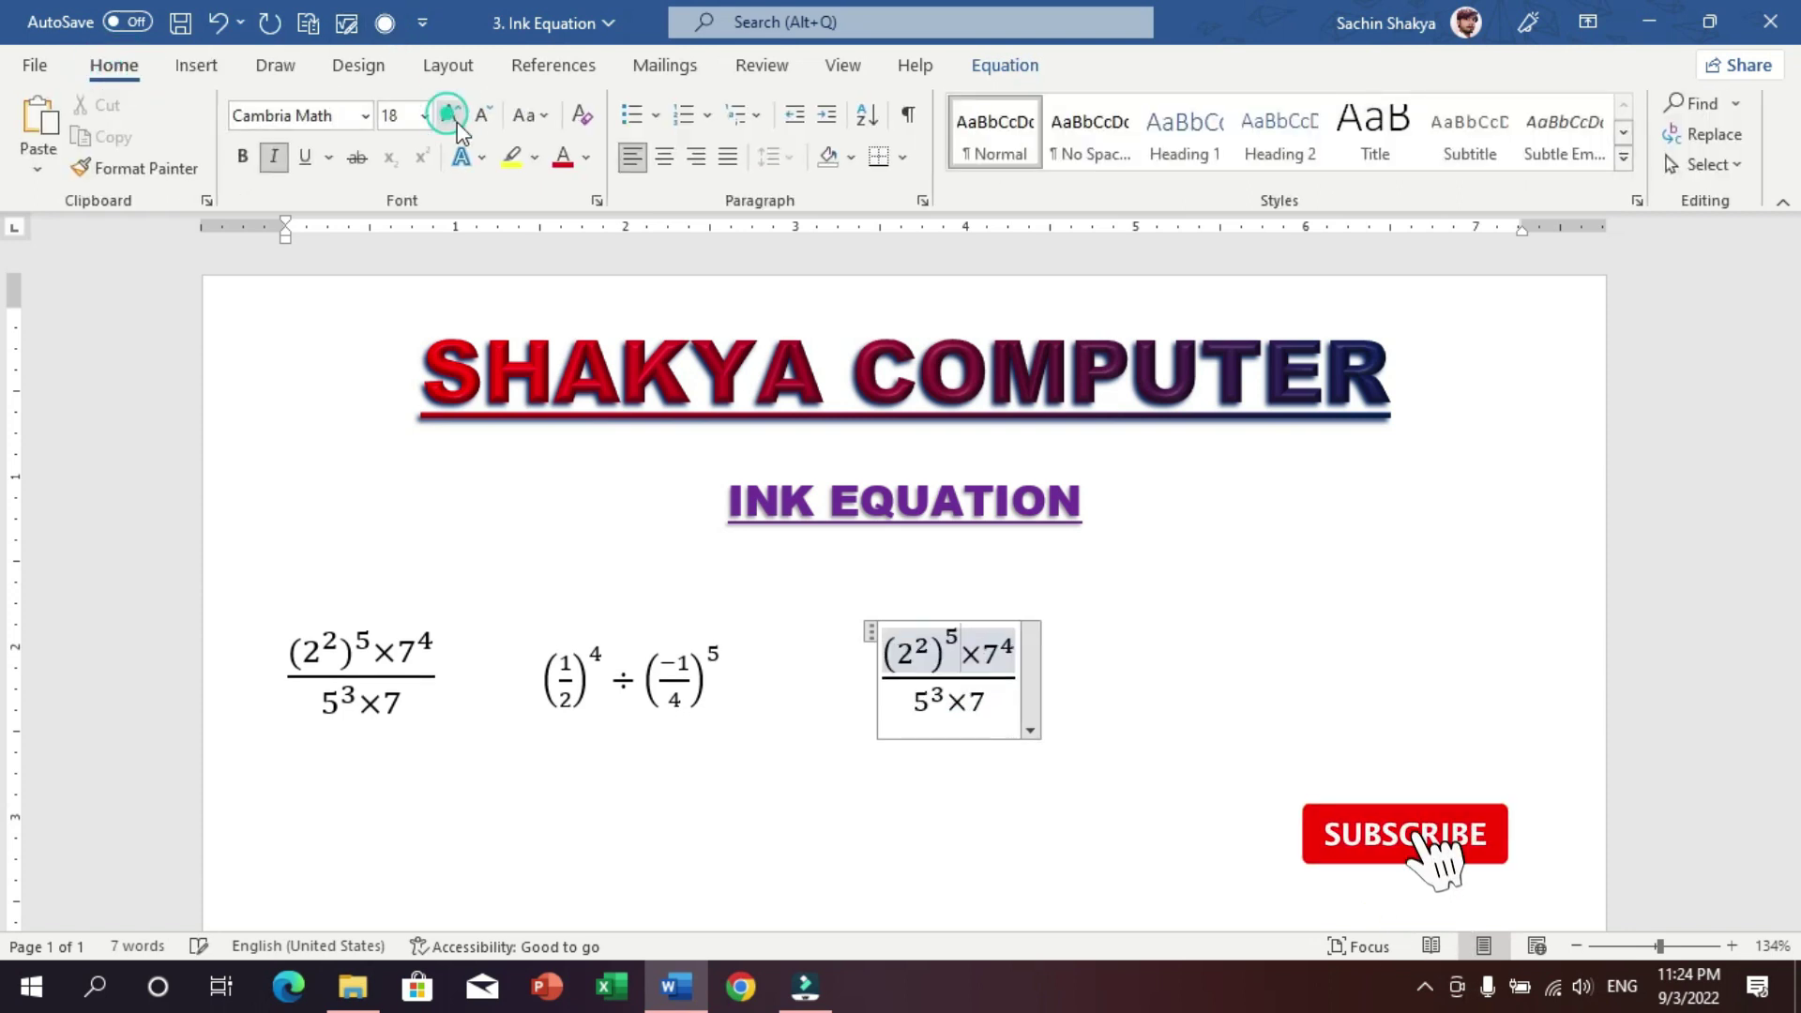
{"action": "left_click", "coordinate": [455, 126]}
{"action": "left_click", "coordinate": [1219, 668]}
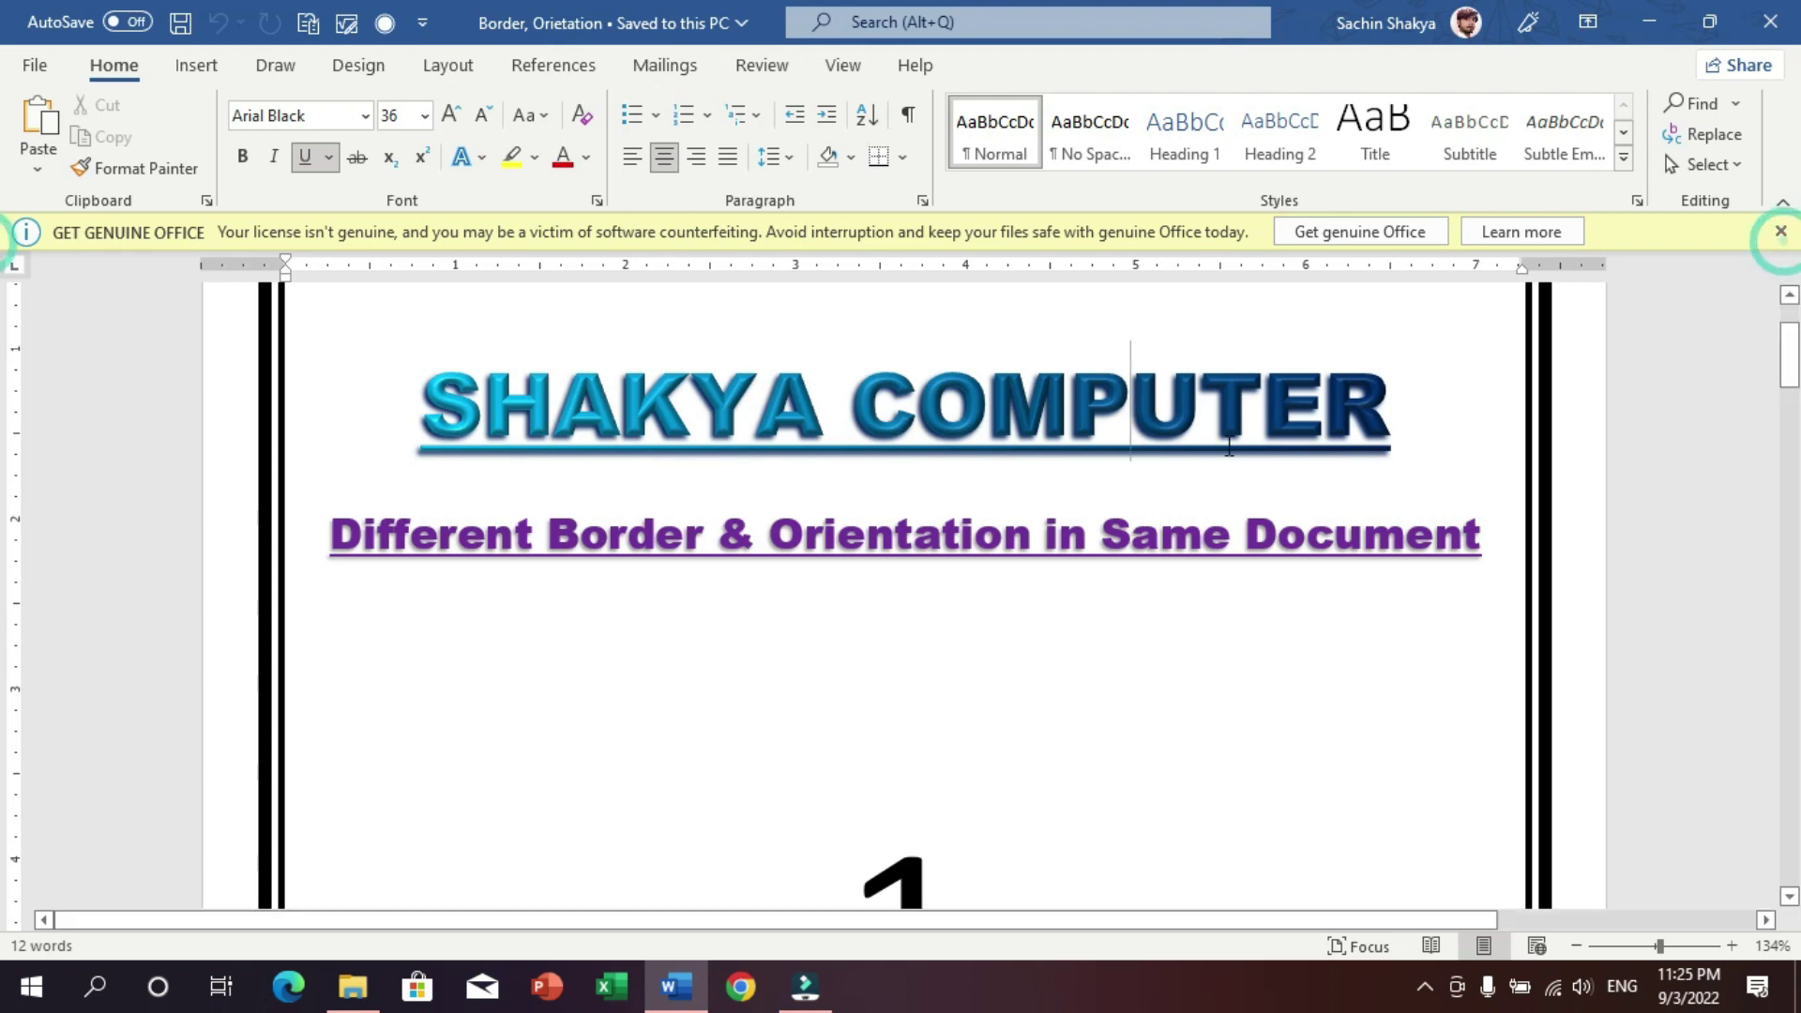
- Inspect the subtitle and first bordered page of the Border, Orietation document
{"action": "left_click", "coordinate": [962, 629]}
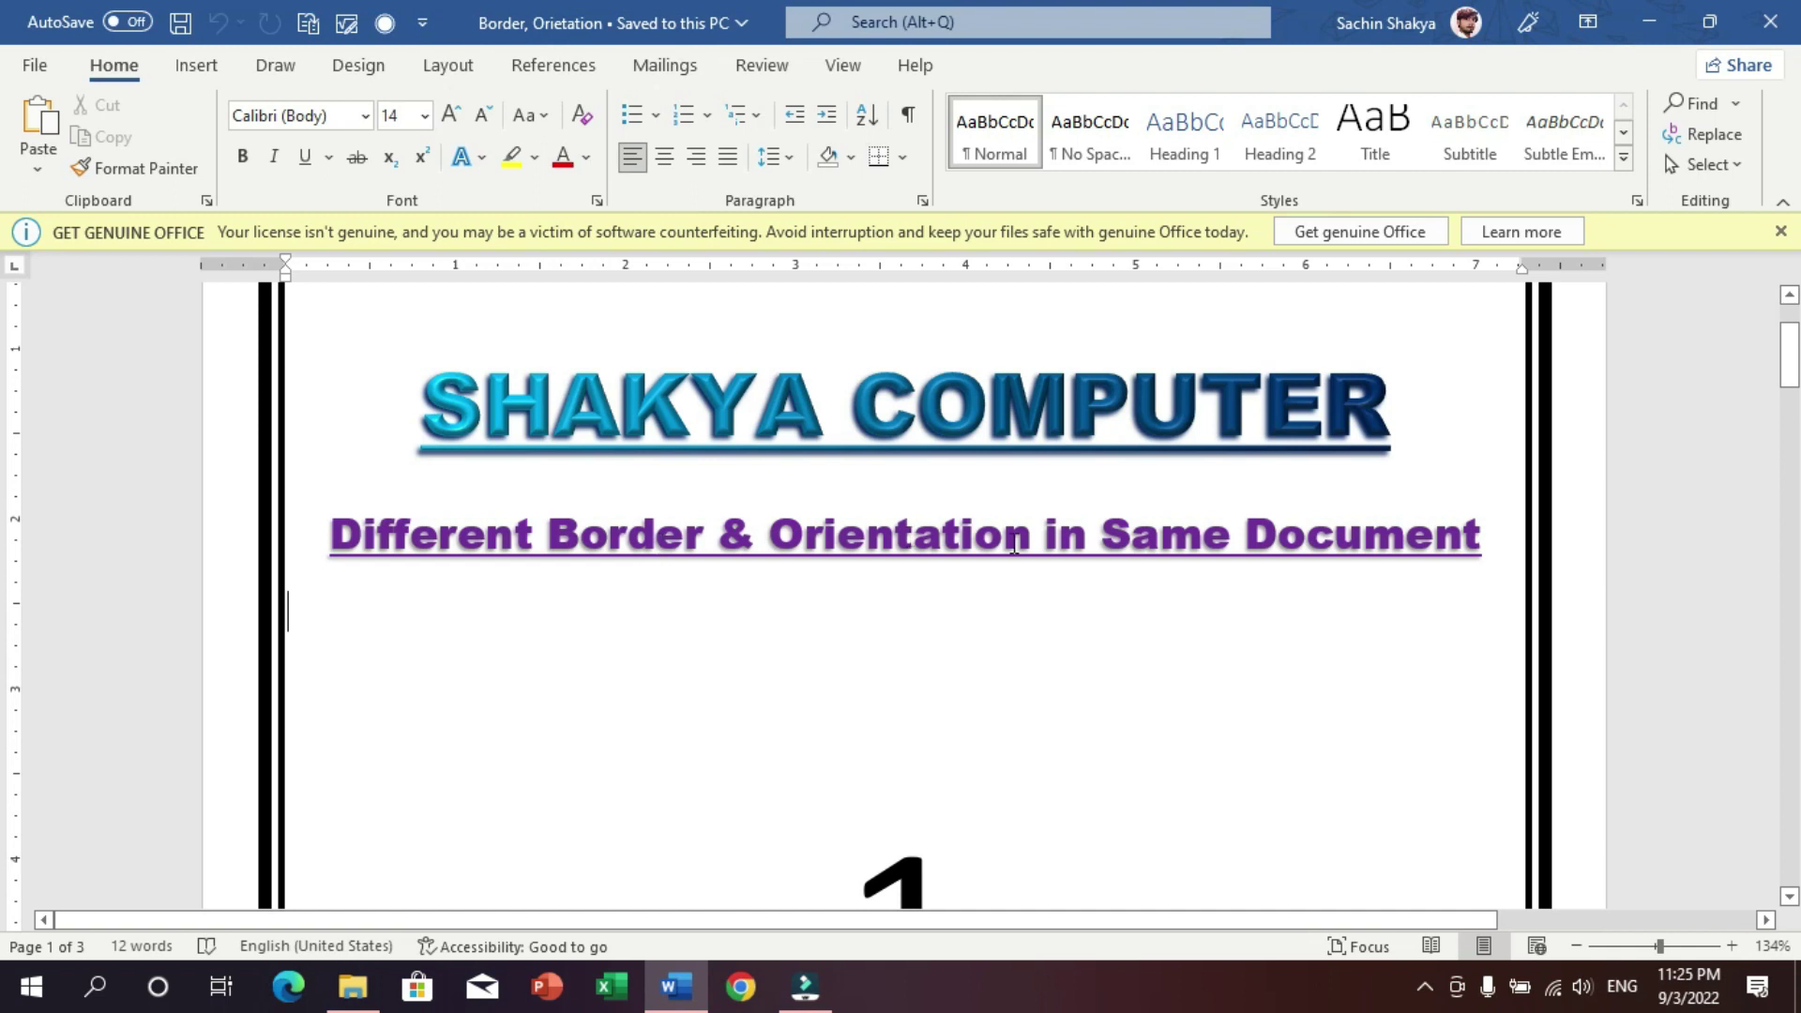
{"action": "left_click", "coordinate": [1219, 544]}
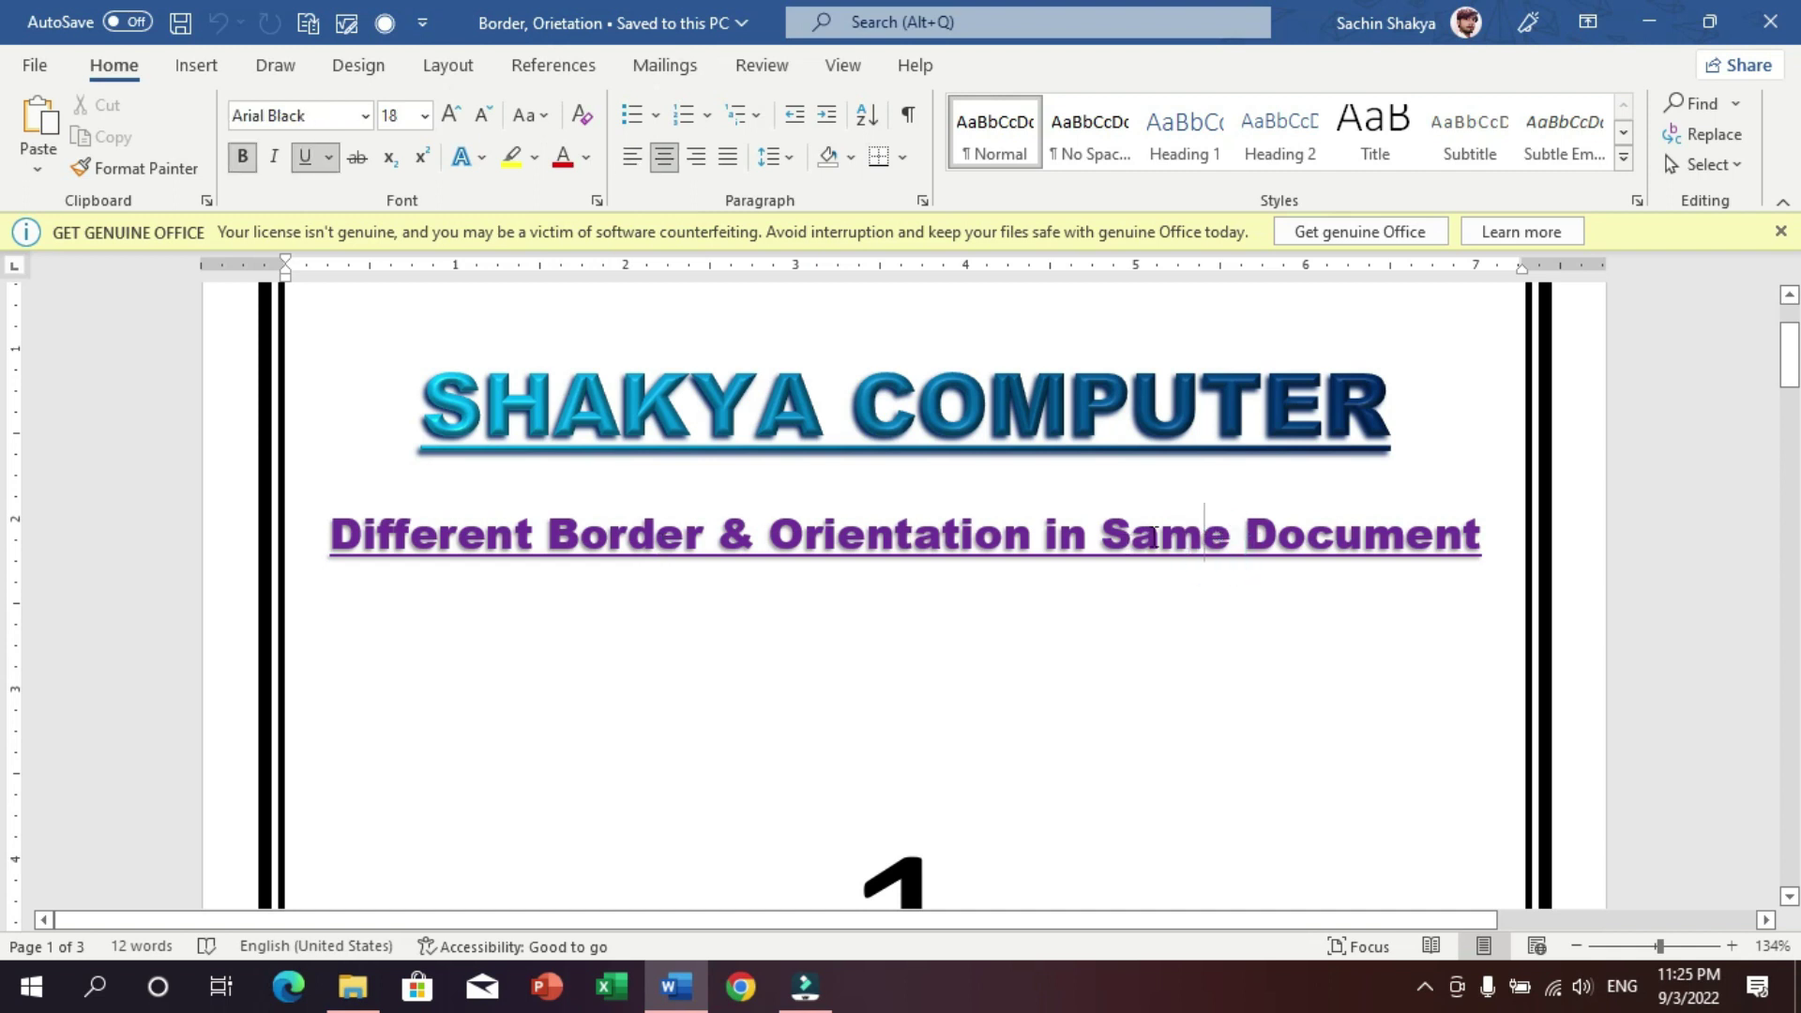
{"action": "scroll", "coordinate": [1154, 535], "scroll_direction": "down", "scroll_amount": 6, "text": "ctrl"}
{"action": "scroll", "coordinate": [1146, 538], "scroll_direction": "down", "scroll_amount": 2, "text": "ctrl"}
{"action": "scroll", "coordinate": [1146, 539], "scroll_direction": "down", "scroll_amount": 4, "text": "ctrl"}
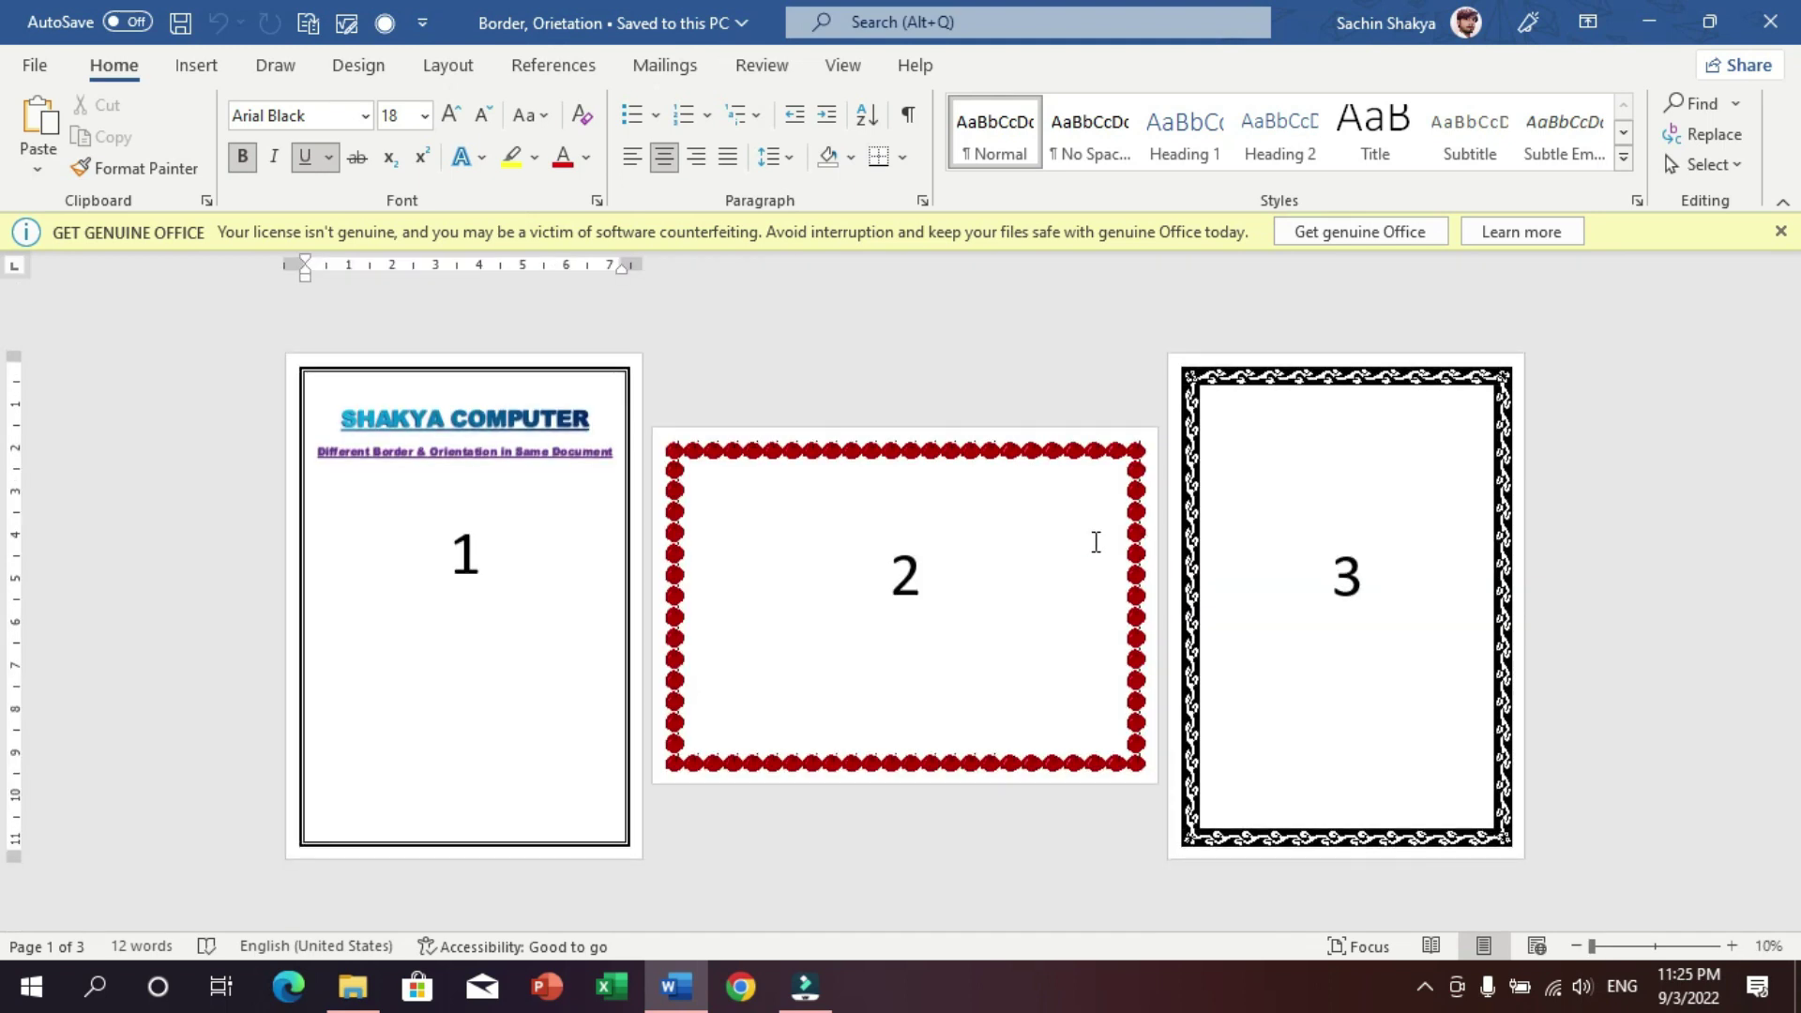
{"action": "scroll", "coordinate": [910, 600], "scroll_direction": "up", "scroll_amount": 3, "text": "ctrl"}
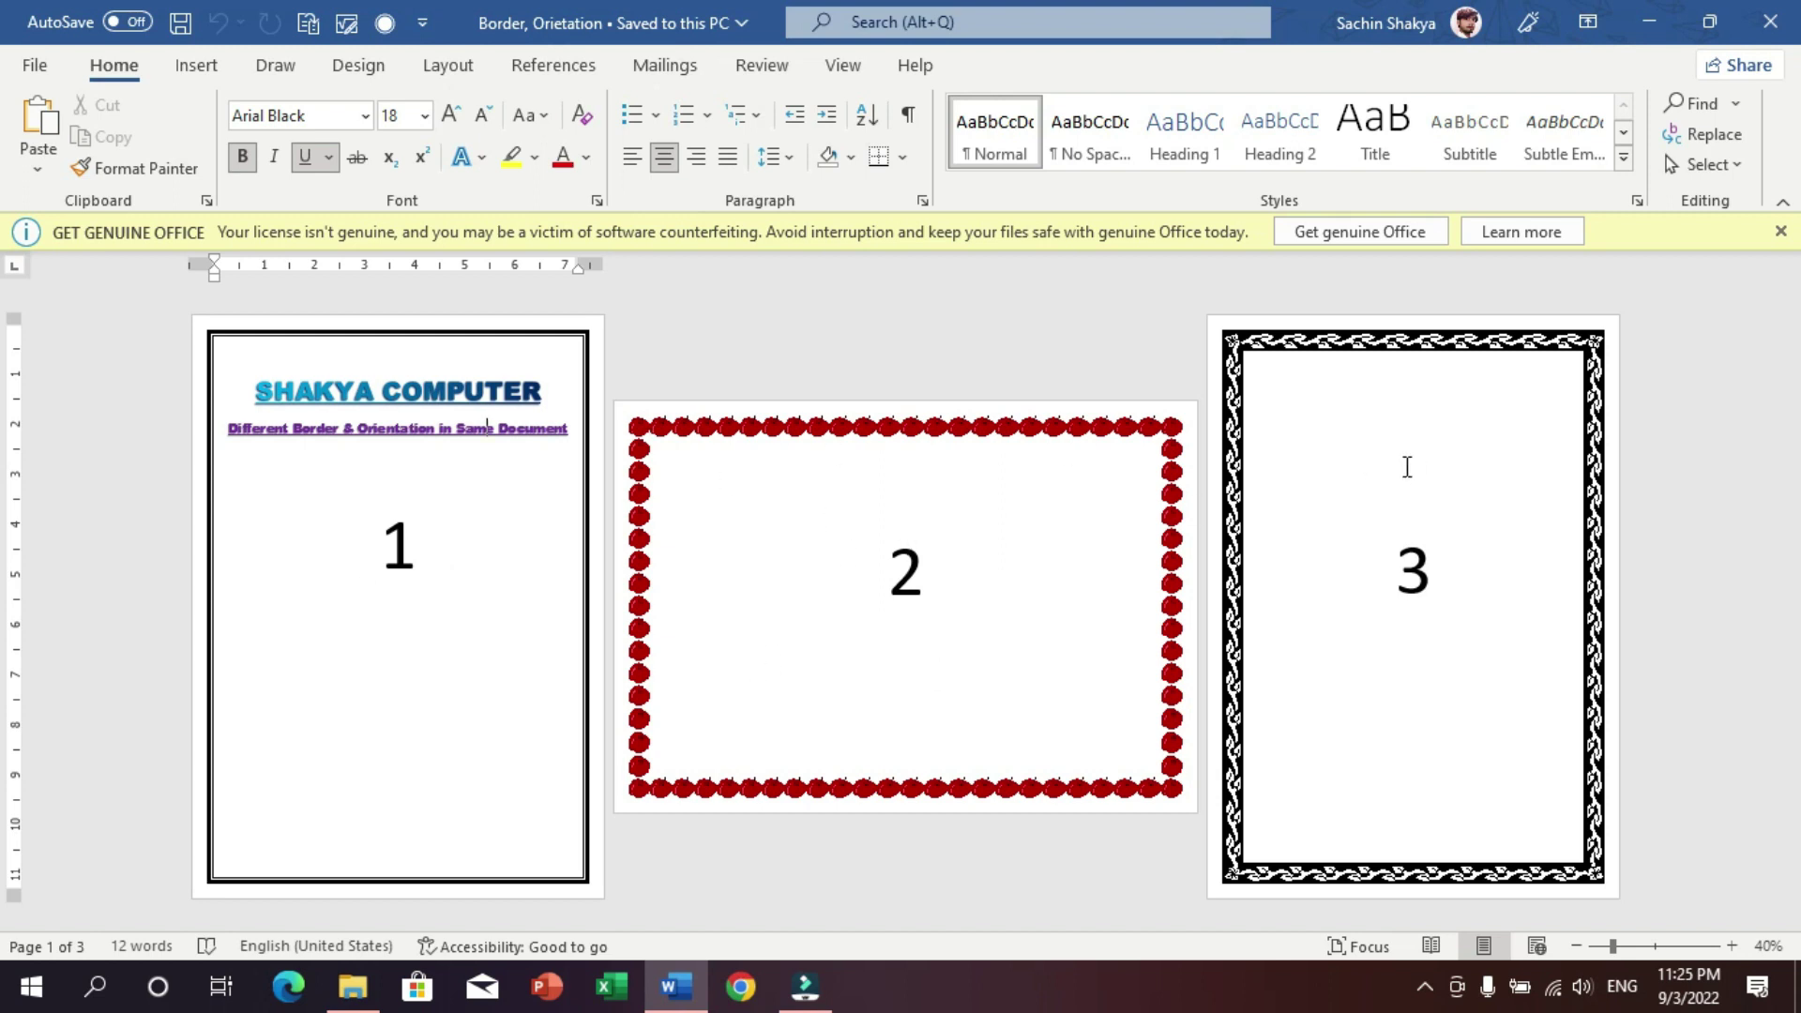
- Review the landscape page 2 and page 3 borders, then create a new blank document
{"action": "left_click", "coordinate": [504, 492]}
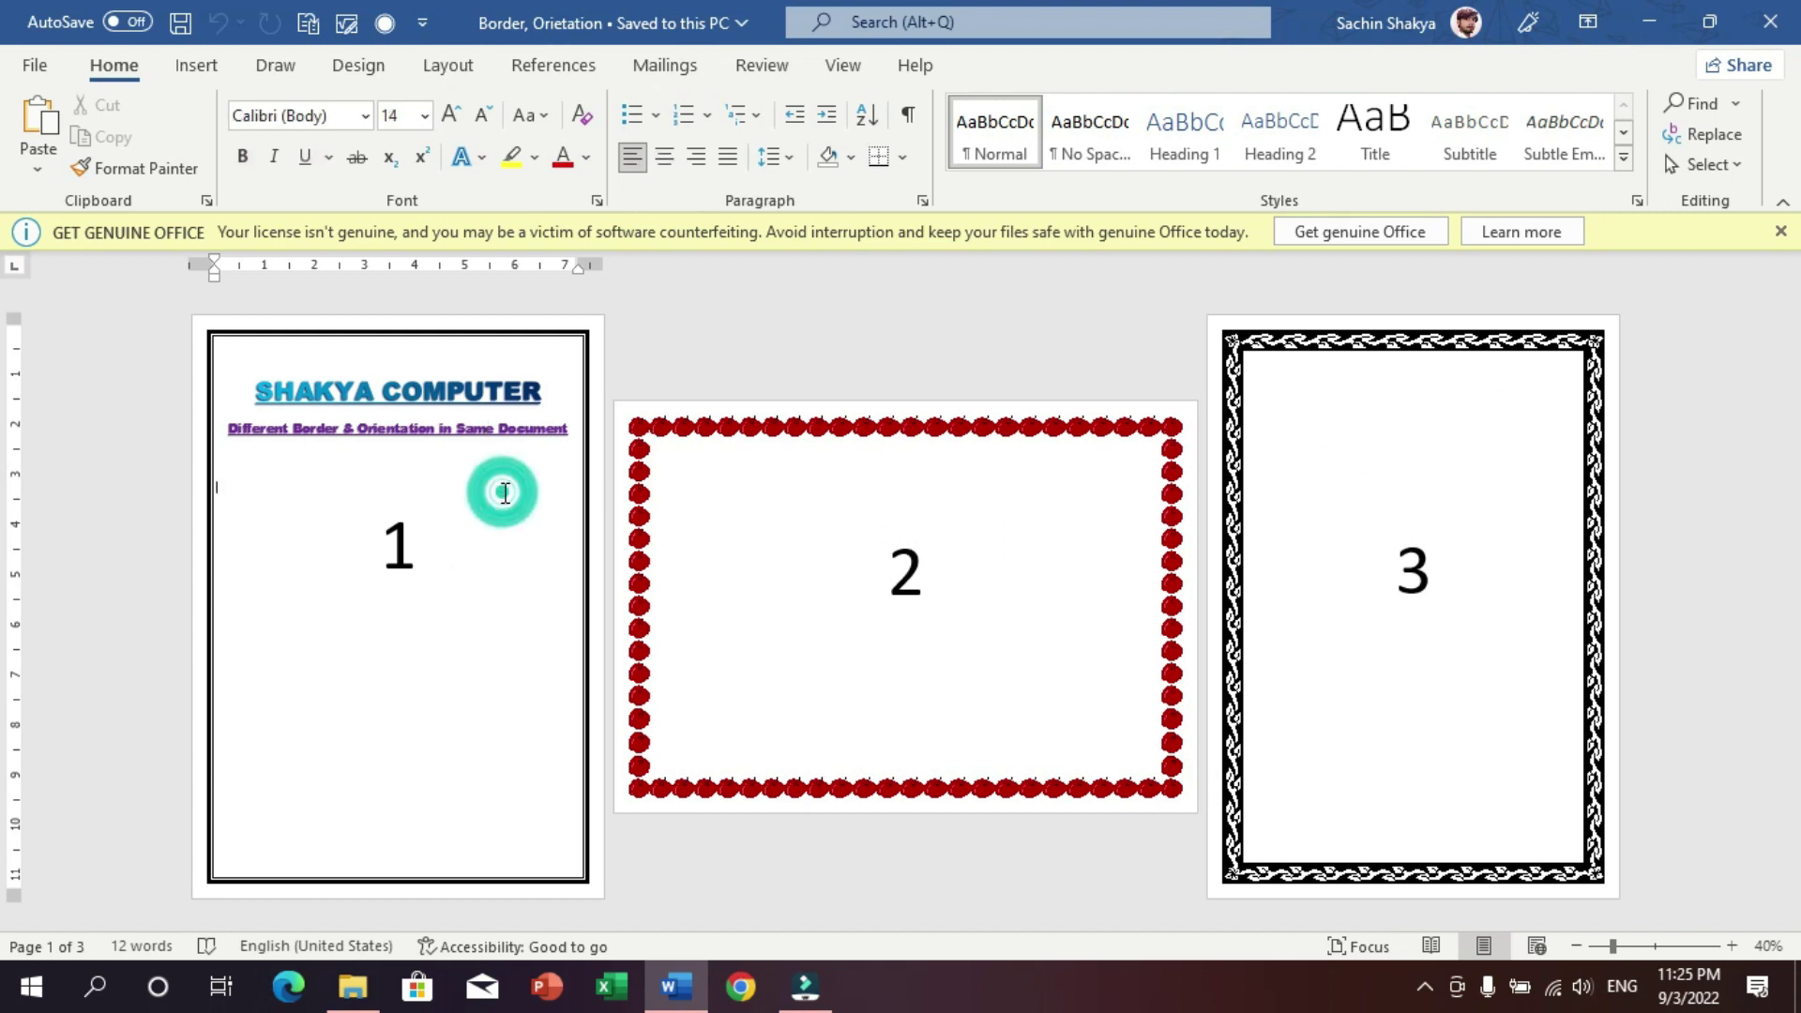
{"action": "left_click", "coordinate": [910, 500]}
{"action": "left_click", "coordinate": [1469, 591]}
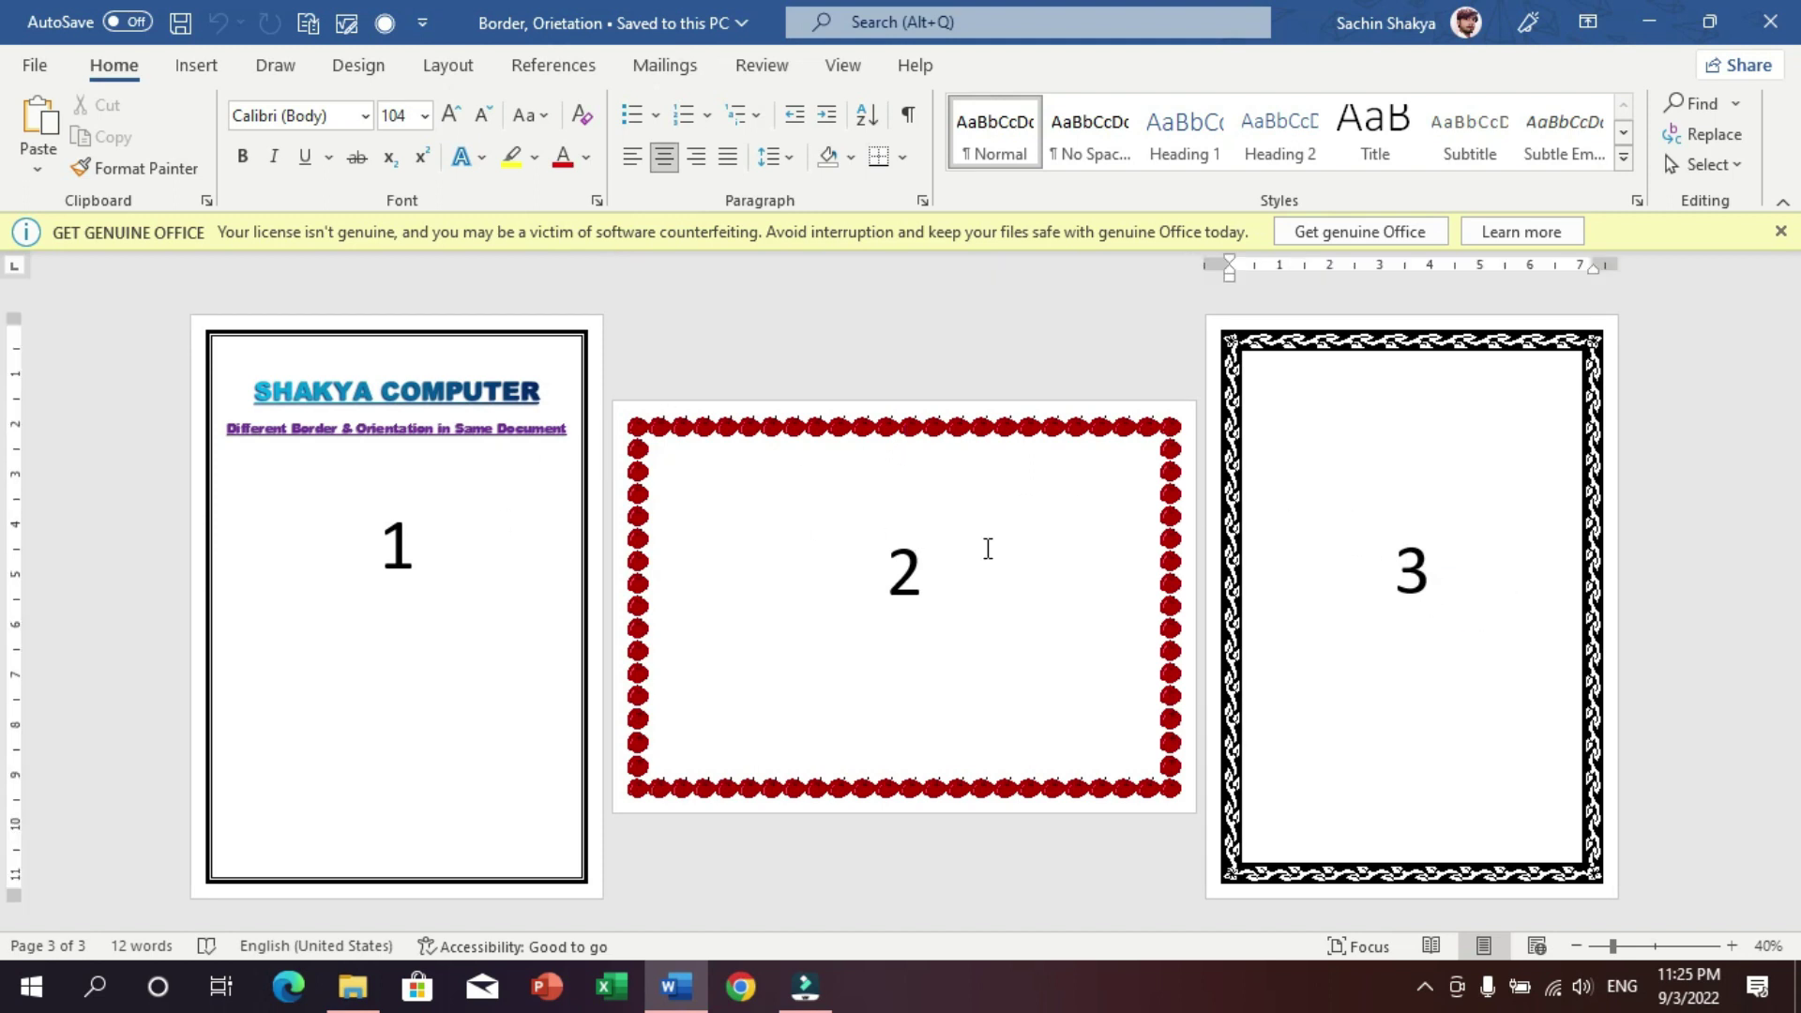
{"action": "left_click", "coordinate": [983, 550]}
{"action": "left_click", "coordinate": [1511, 584]}
{"action": "key", "text": "ctrl+n"}
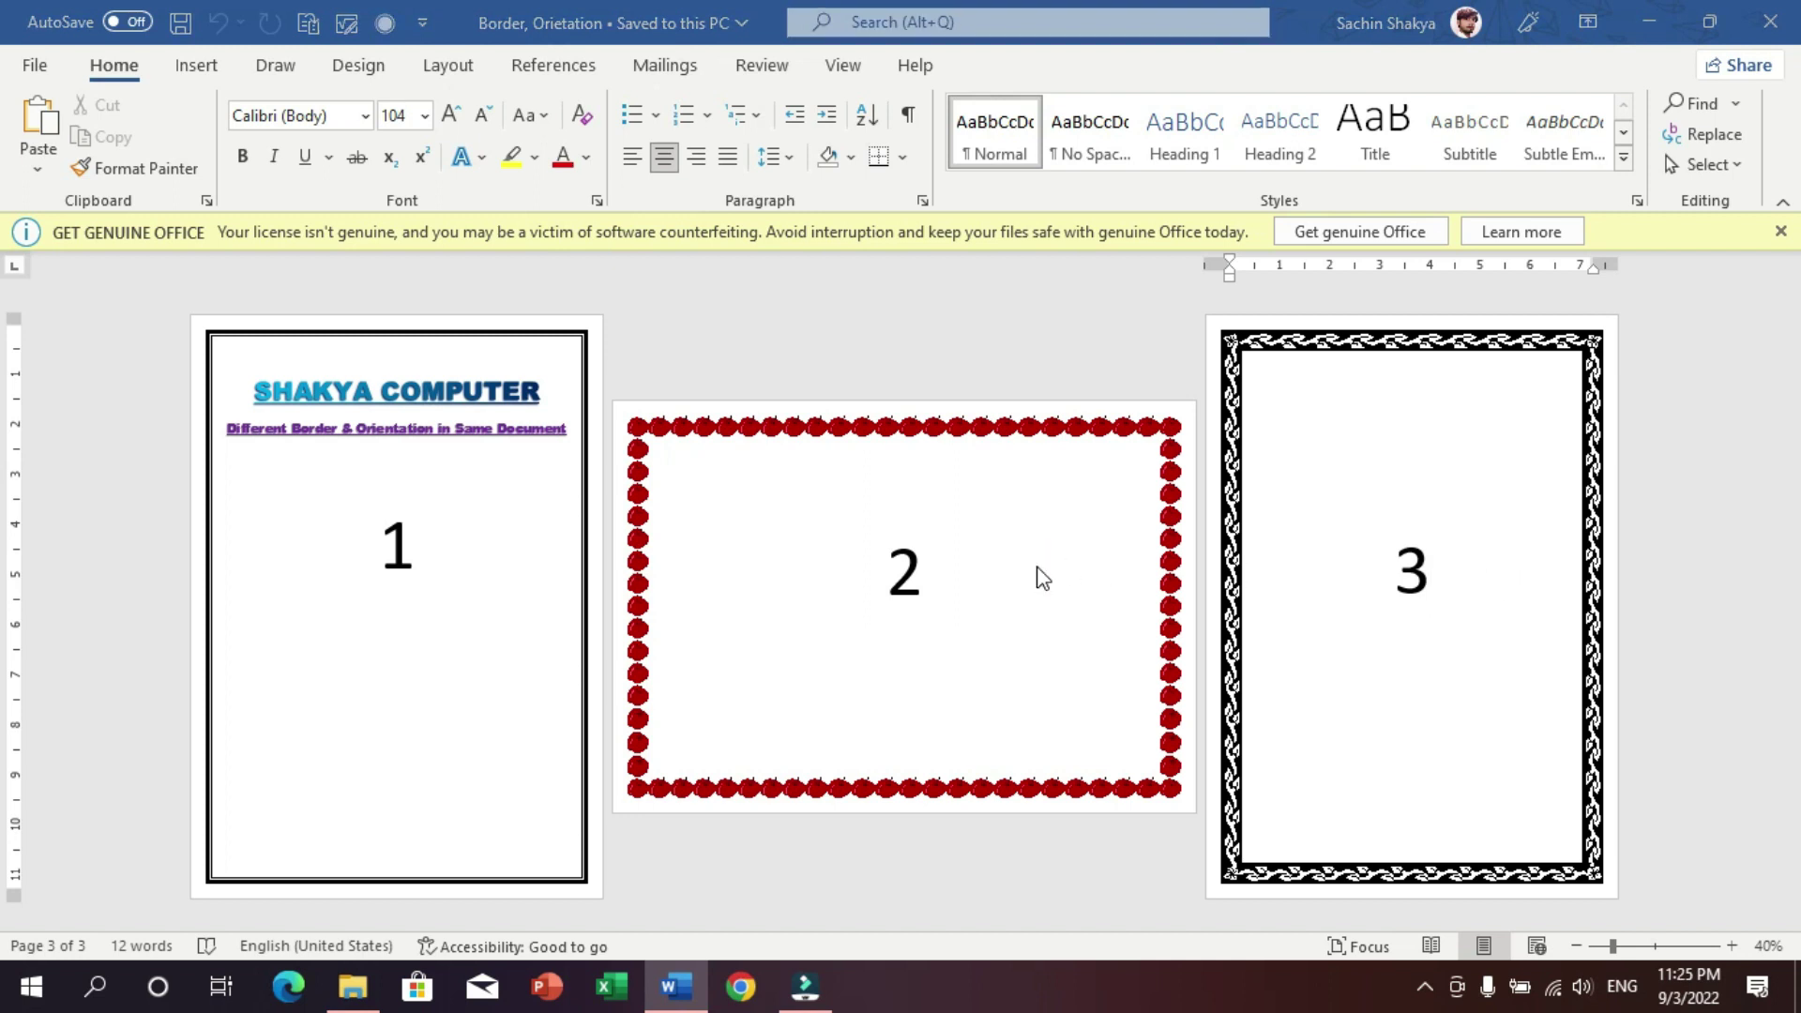
- Generate three paragraphs of sample text with =rand(3,6)
{"action": "scroll", "coordinate": [906, 504], "scroll_direction": "up", "scroll_amount": 7}
{"action": "type", "text": "=rand"}
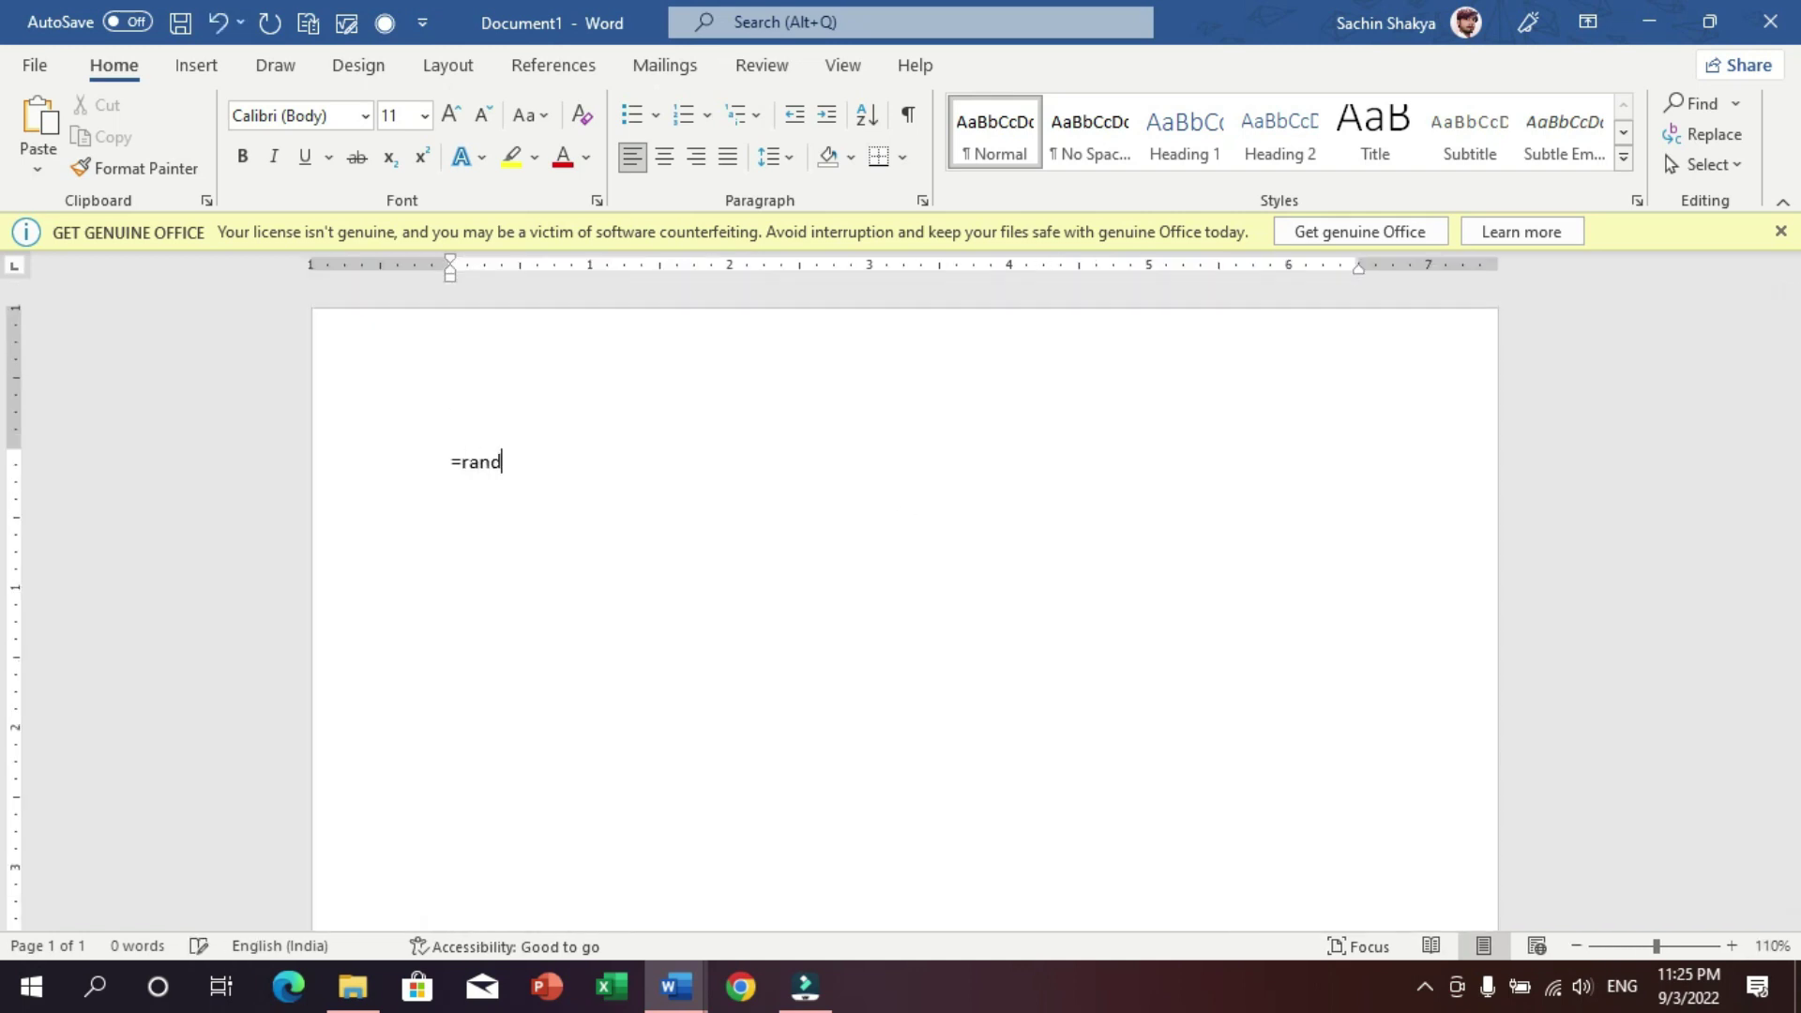
{"action": "type", "text": "("}
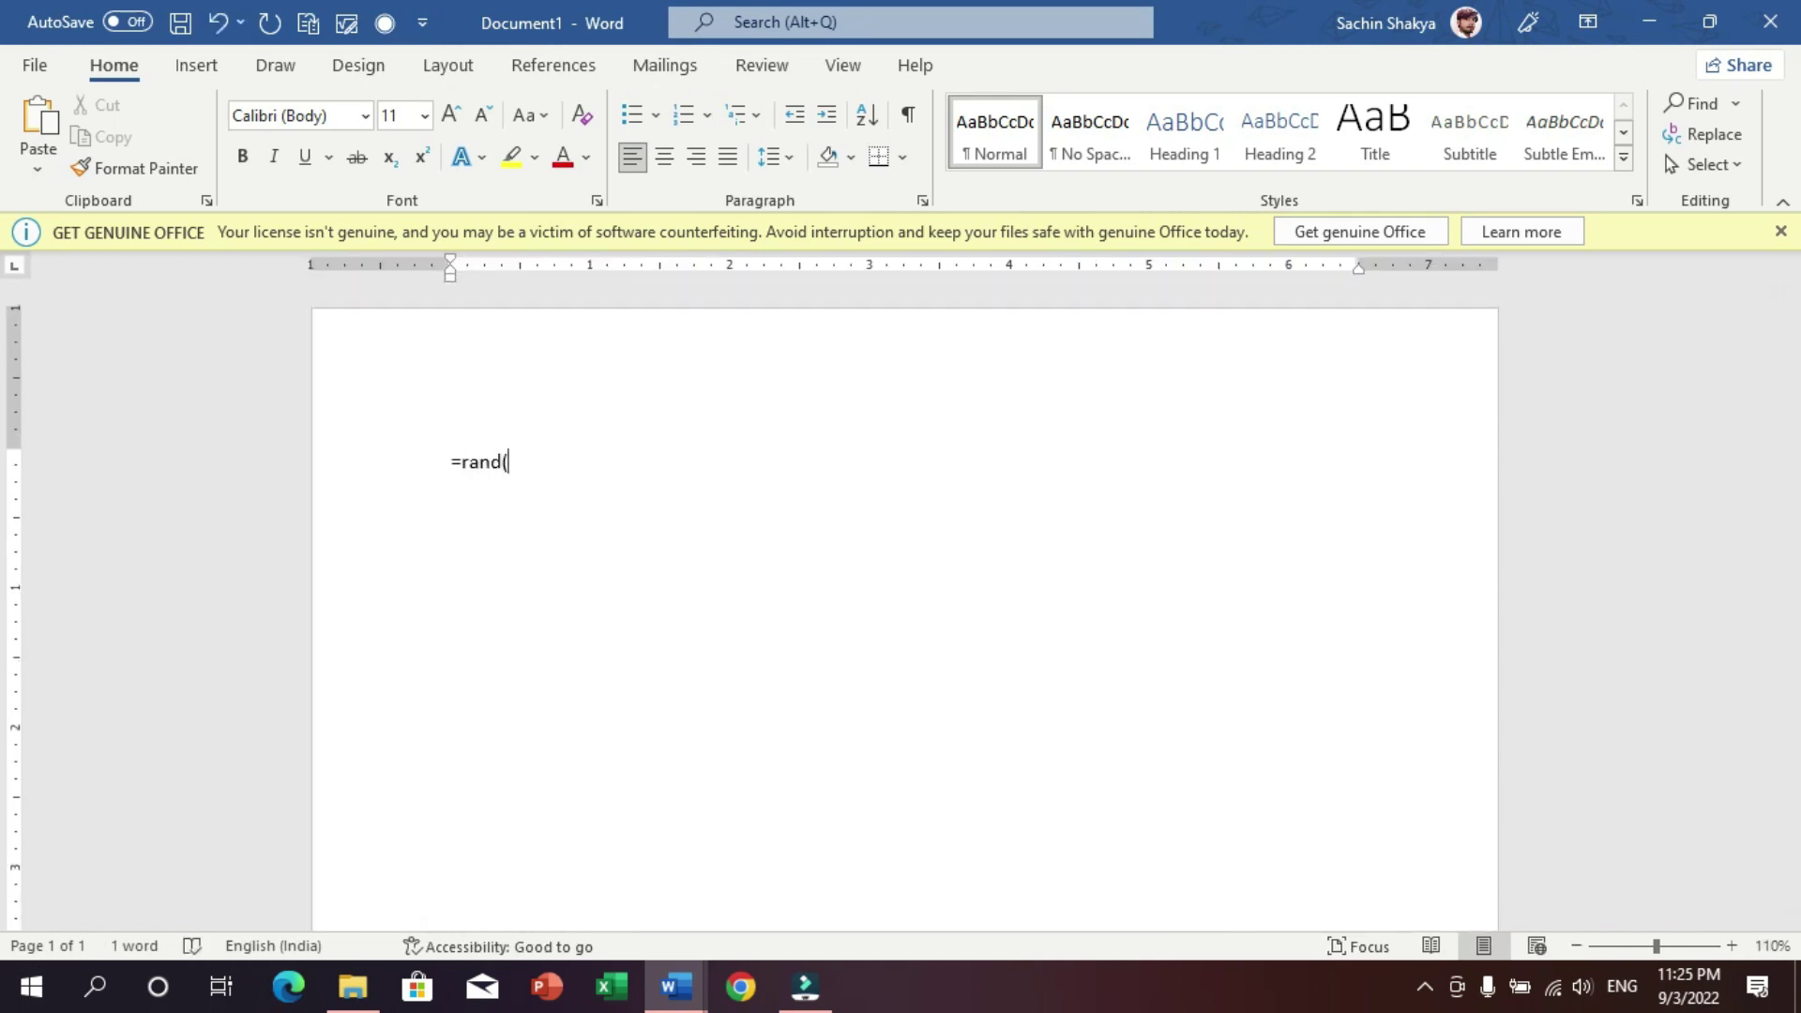
{"action": "type", "text": ")"}
{"action": "key", "text": "Return"}
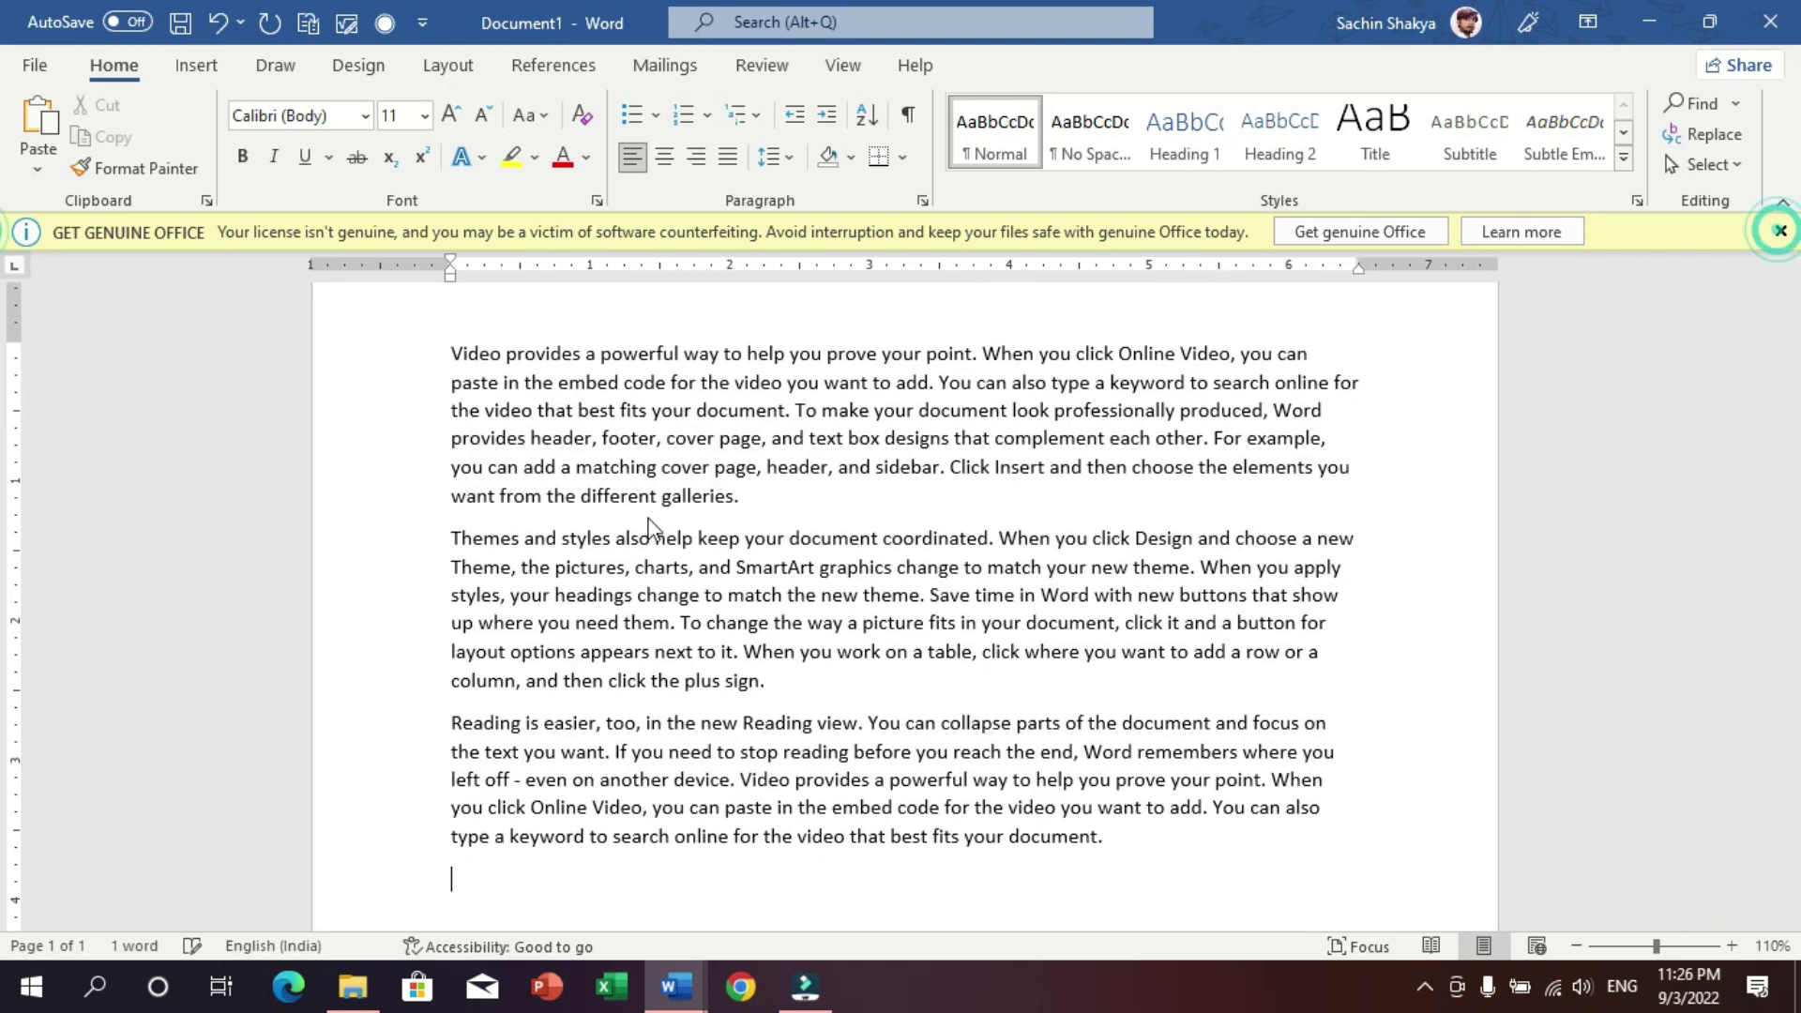
- Dismiss the licence warning bar and open the page header for editing
{"action": "left_click", "coordinate": [1781, 231]}
{"action": "left_click", "coordinate": [454, 504]}
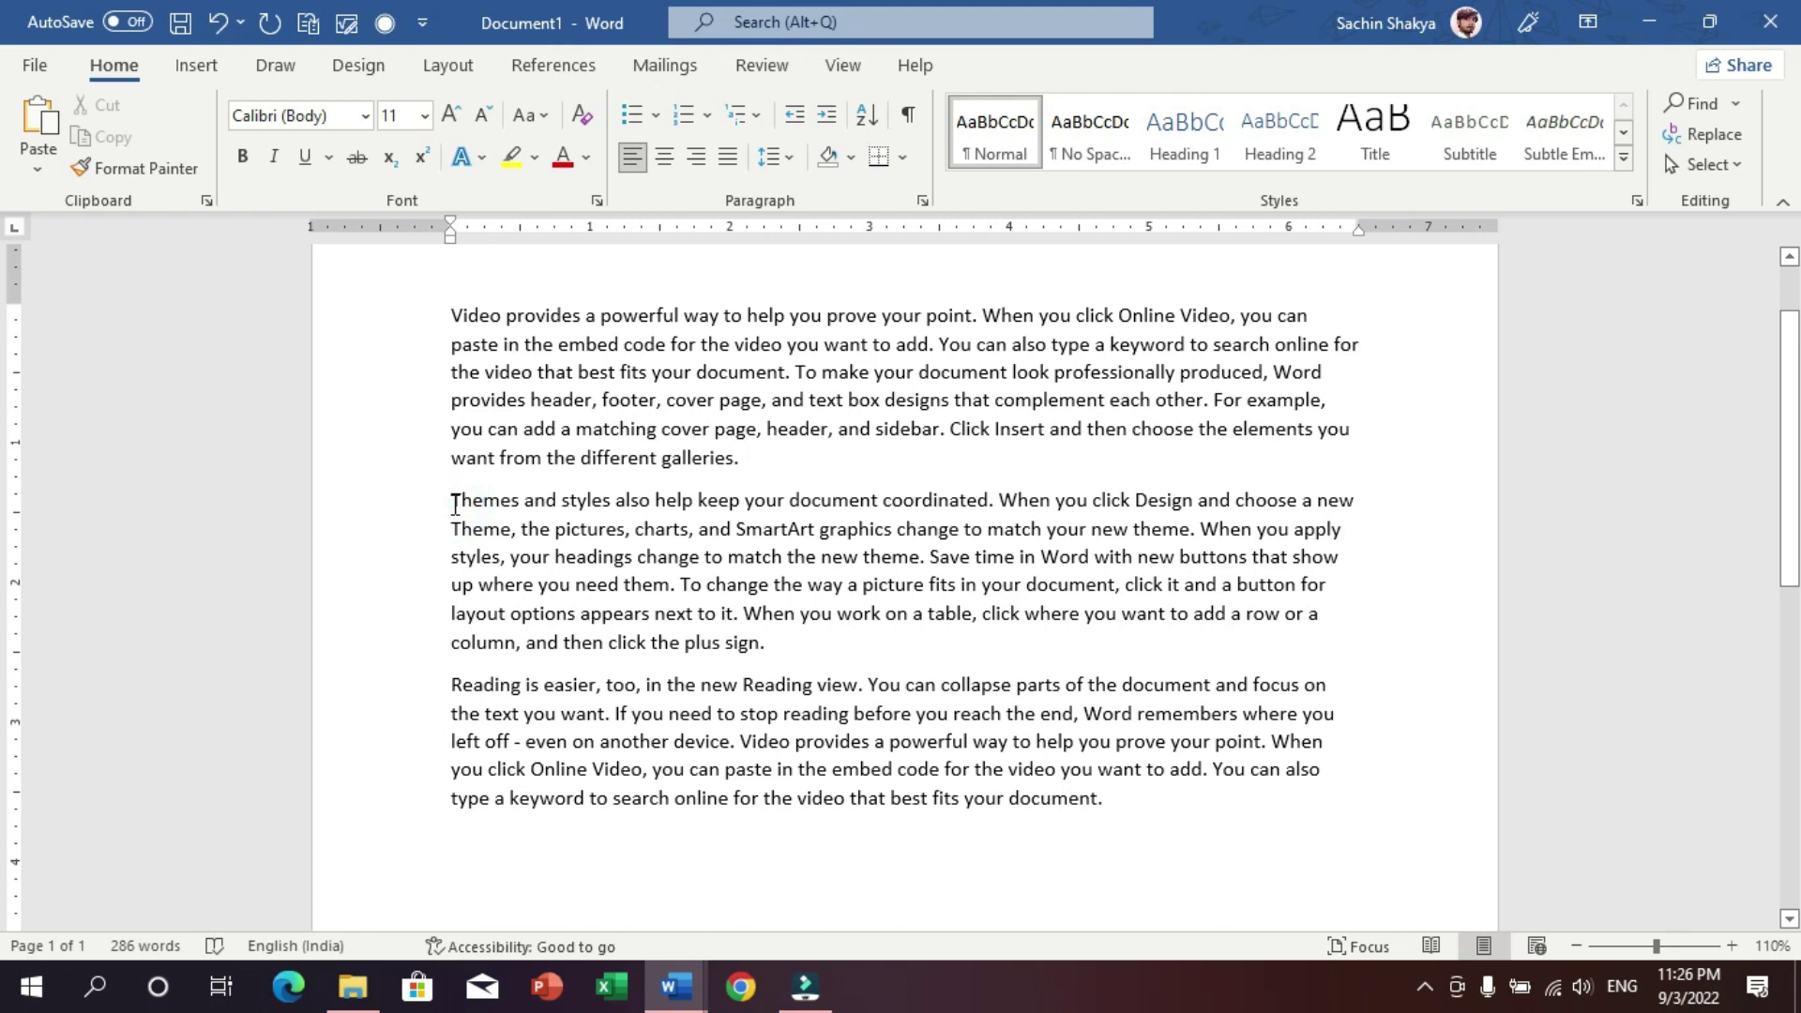
{"action": "scroll", "coordinate": [652, 533], "scroll_direction": "up", "scroll_amount": 2}
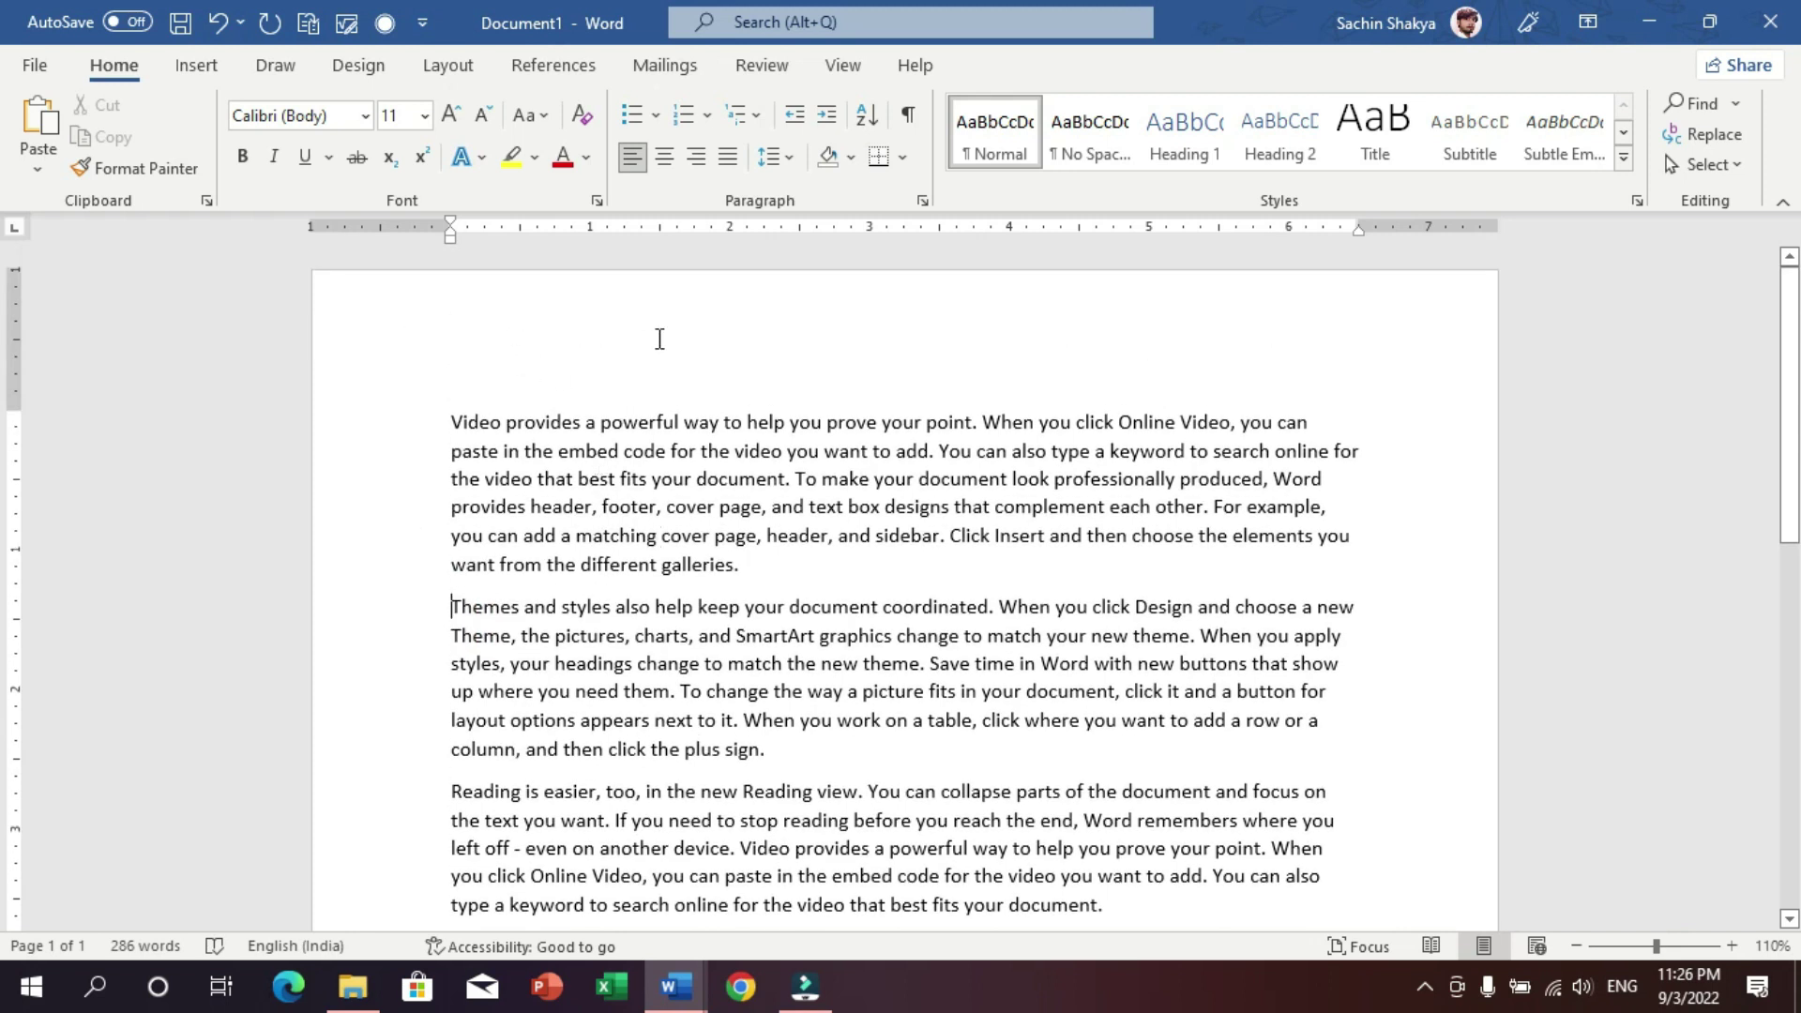
{"action": "double_click", "coordinate": [660, 339]}
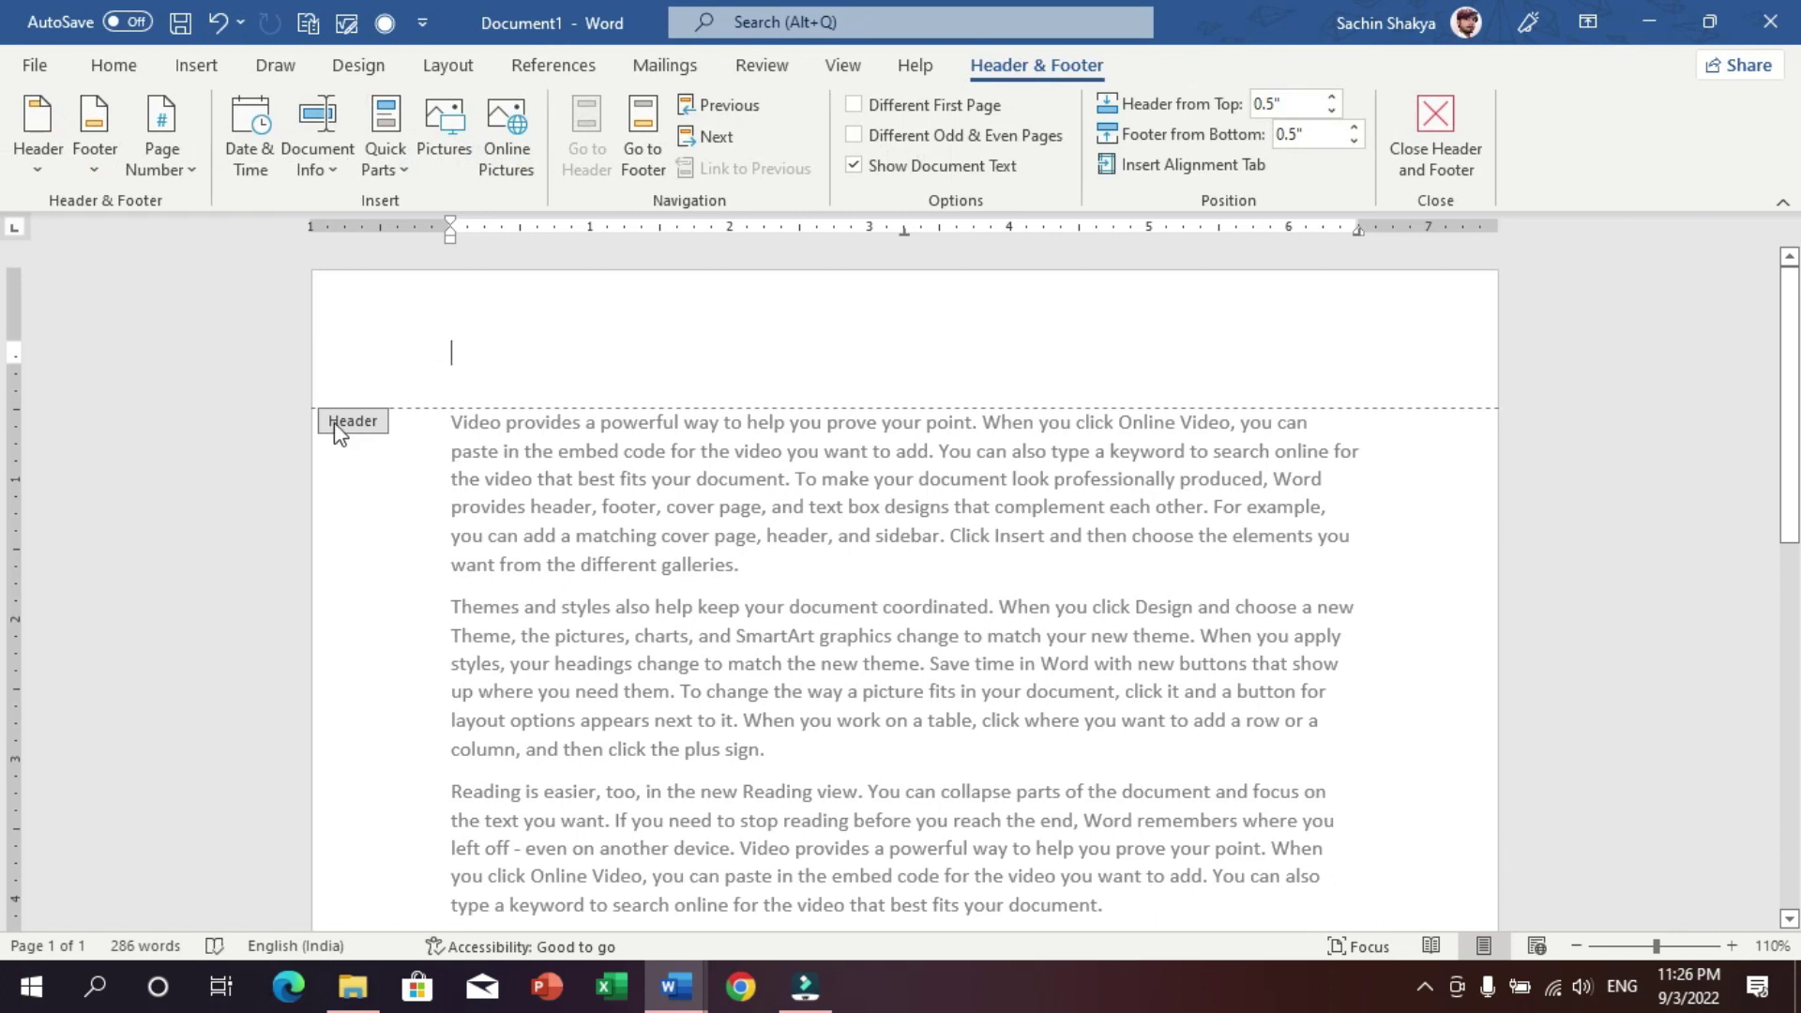
- Leave the header and move the Themes paragraph to a new page with Ctrl+Enter
{"action": "scroll", "coordinate": [450, 483], "scroll_direction": "down", "scroll_amount": 4}
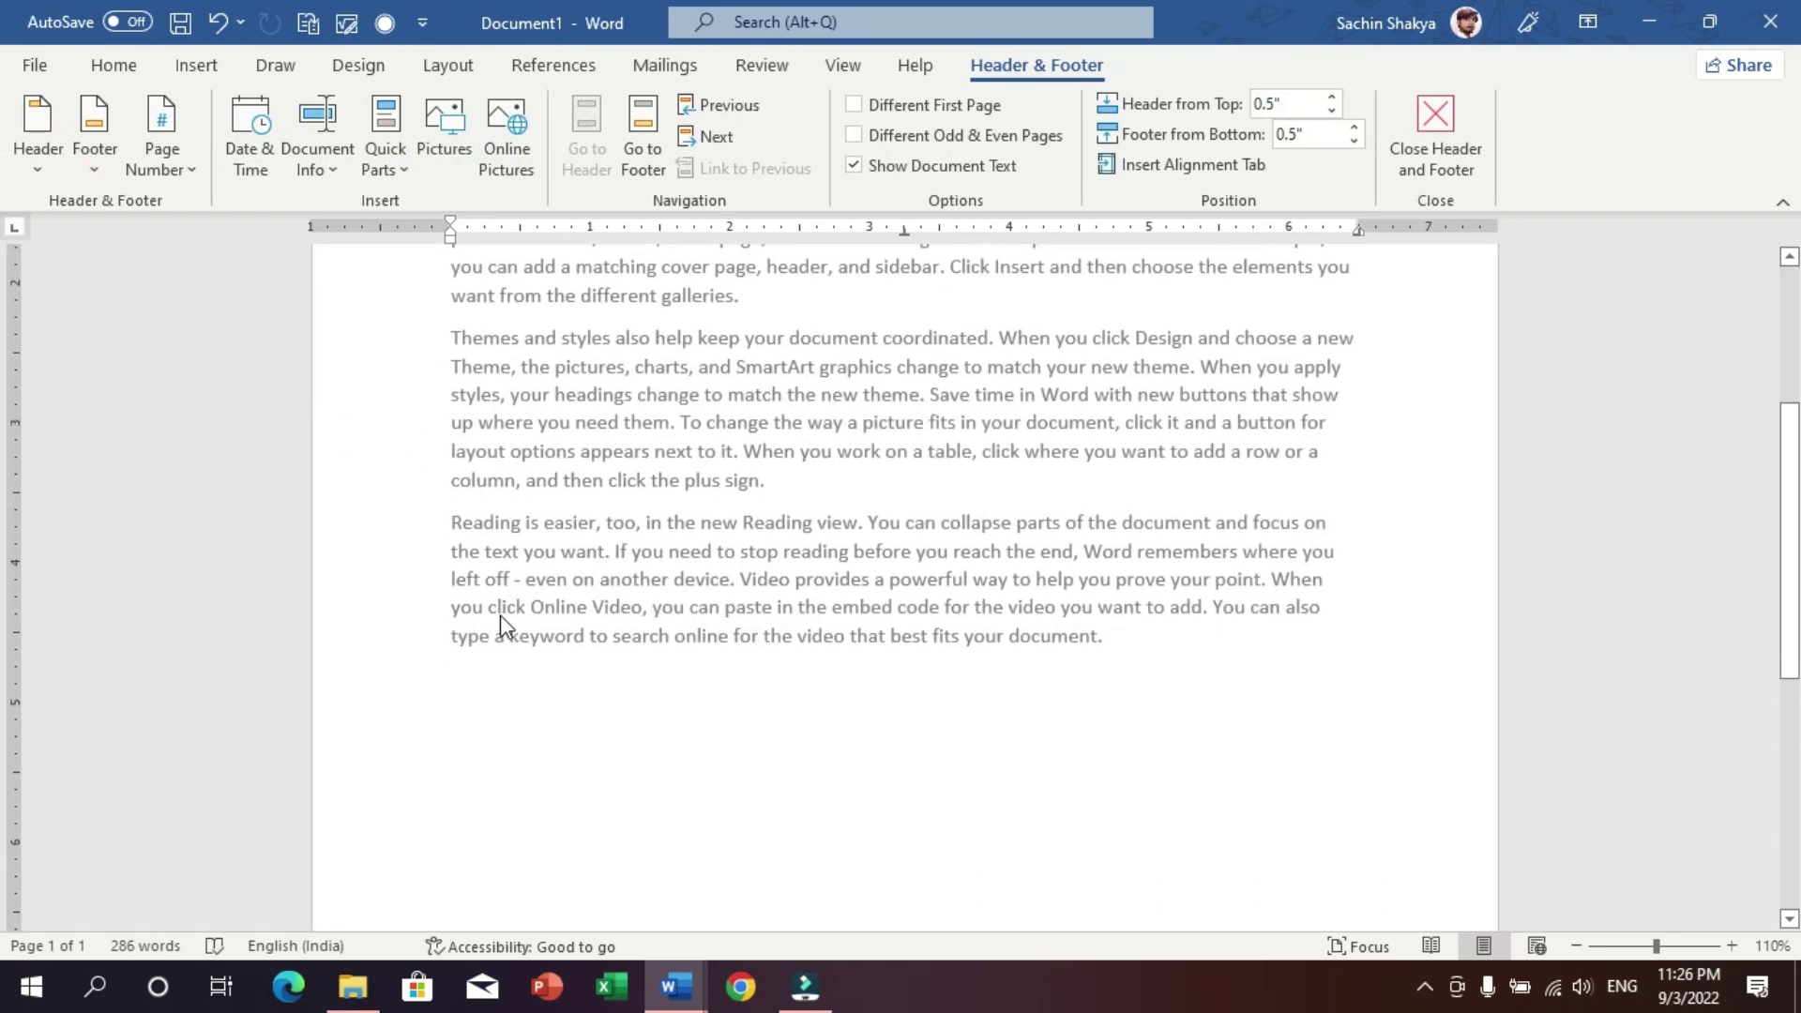
{"action": "scroll", "coordinate": [502, 849], "scroll_direction": "down", "scroll_amount": 5}
{"action": "scroll", "coordinate": [657, 563], "scroll_direction": "up", "scroll_amount": 5}
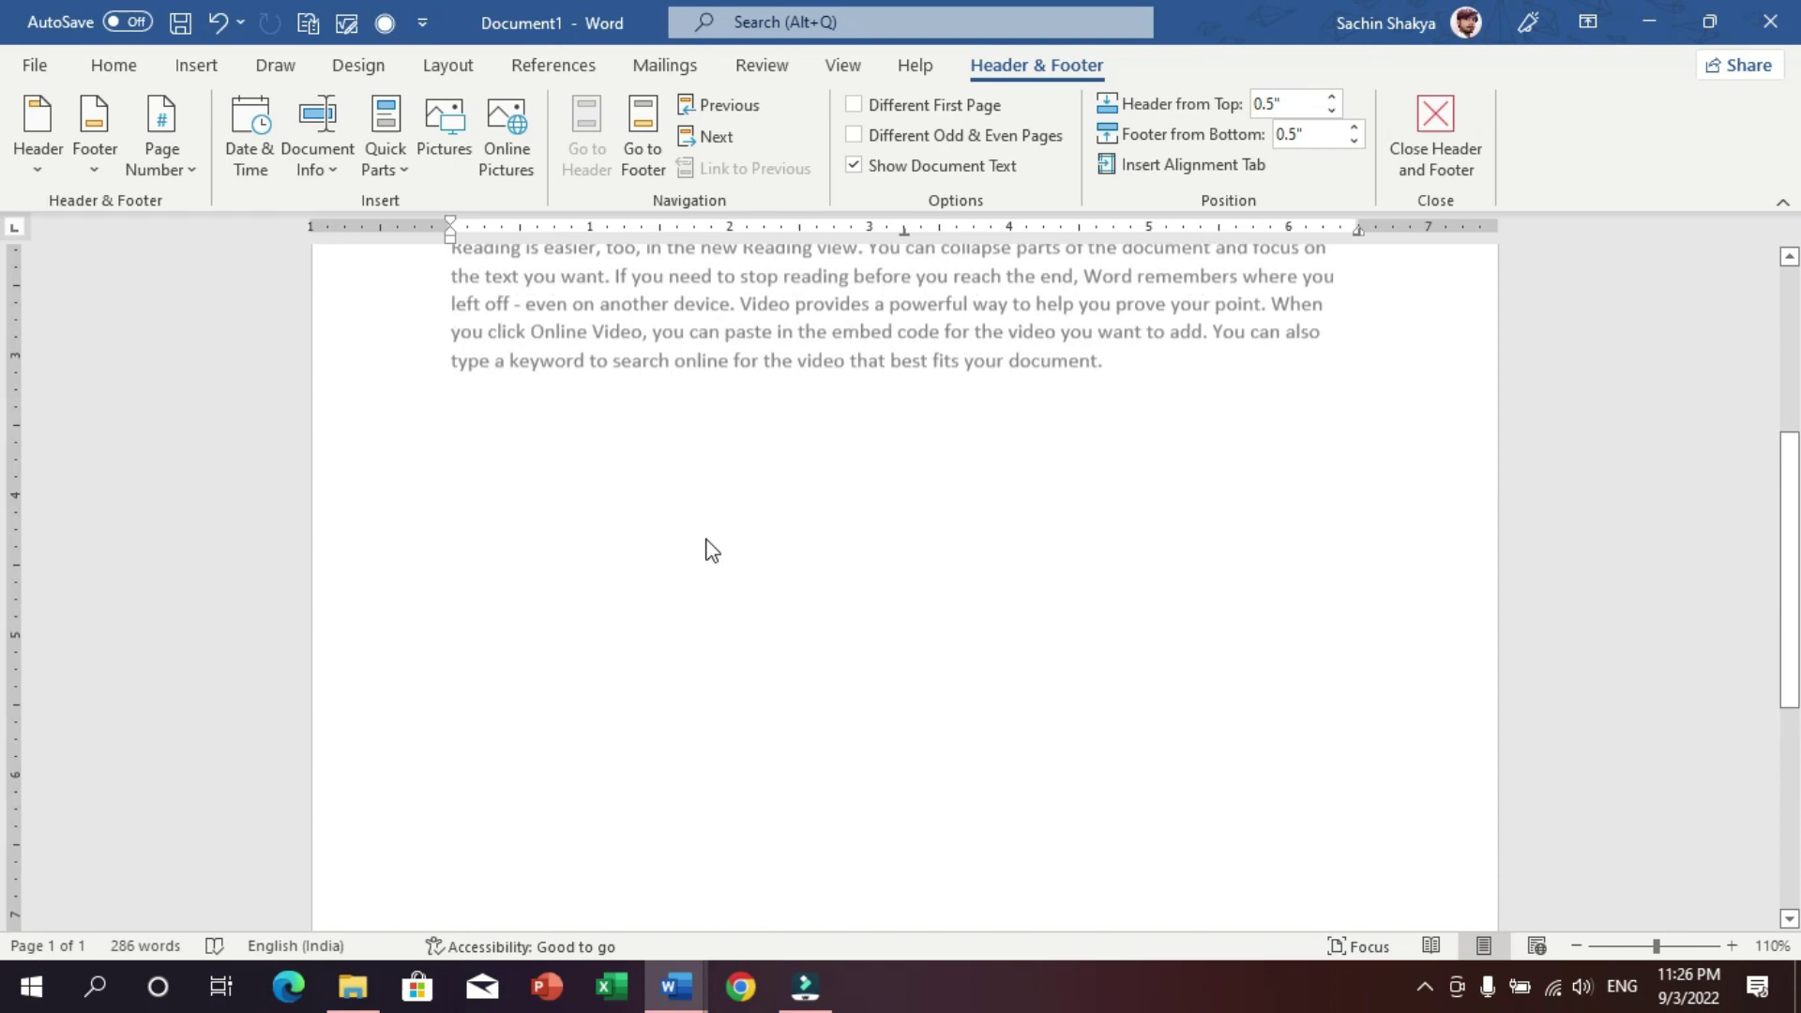
{"action": "scroll", "coordinate": [731, 553], "scroll_direction": "up", "scroll_amount": 4}
{"action": "key", "text": "Escape"}
{"action": "scroll", "coordinate": [563, 540], "scroll_direction": "down", "scroll_amount": 1}
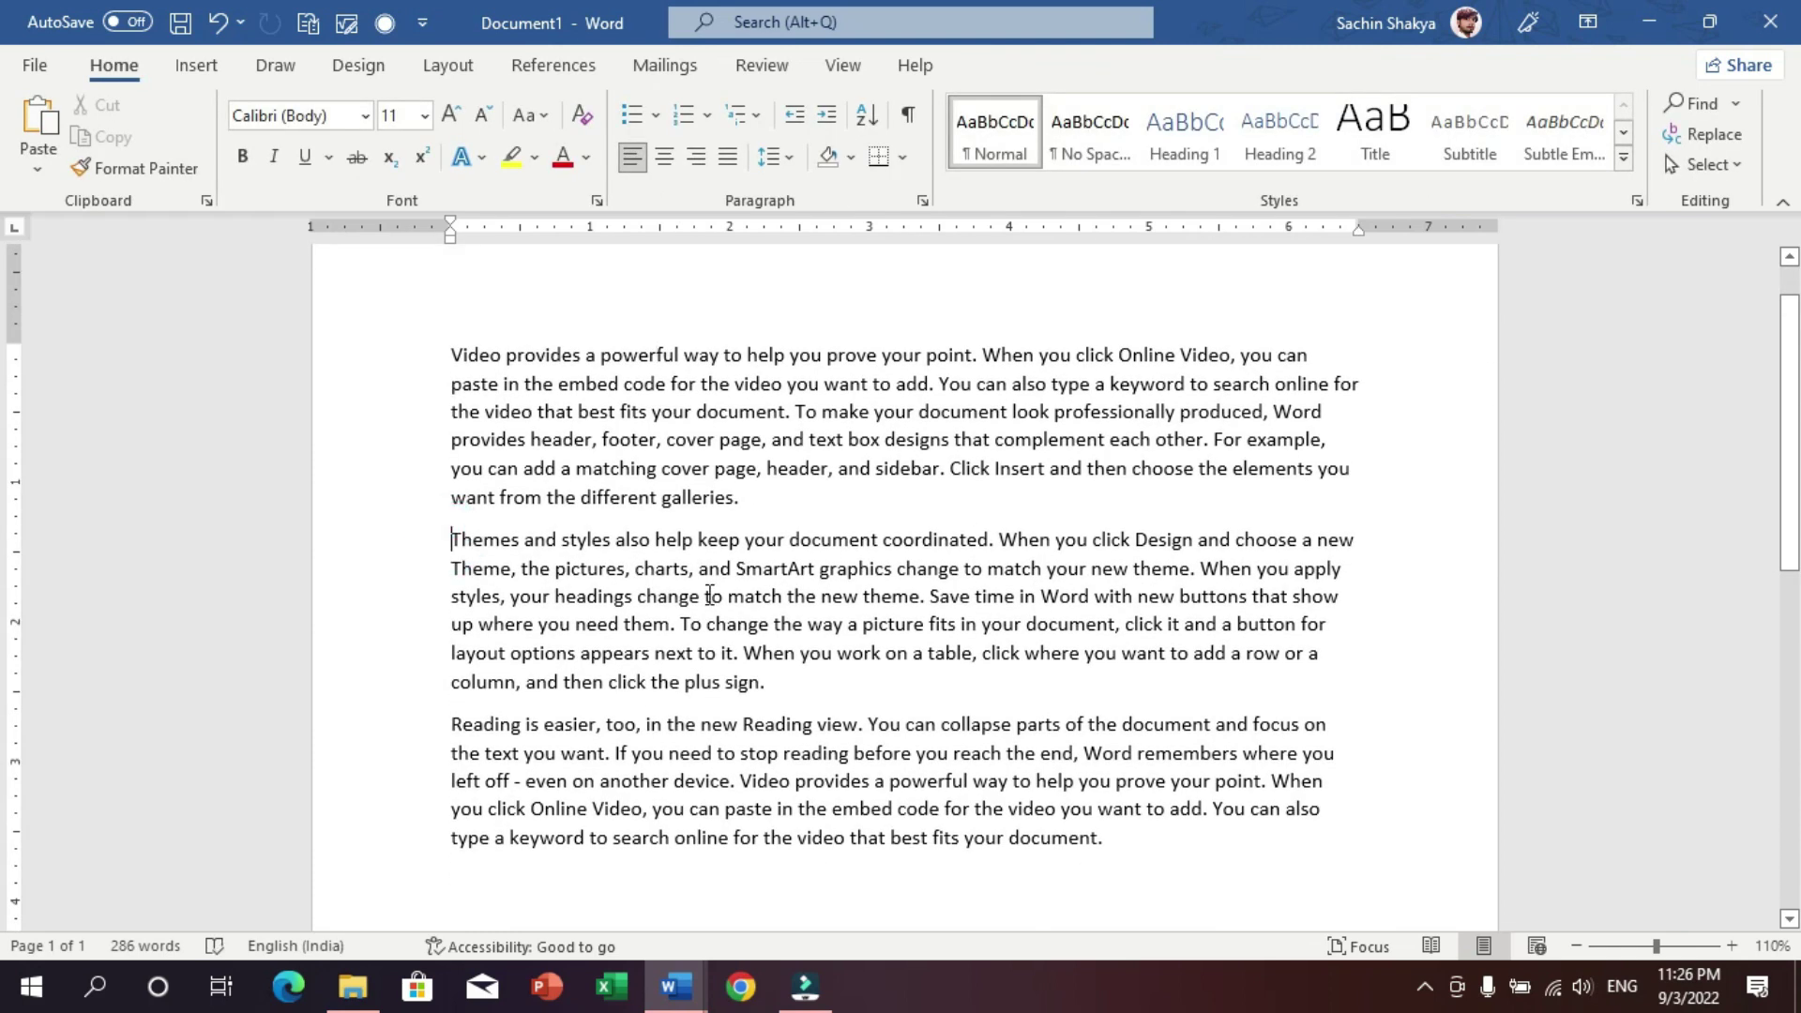
{"action": "key", "text": "ctrl+Return"}
- Put the Reading paragraph on its own page, undoing and redoing the break to check it
{"action": "scroll", "coordinate": [682, 627], "scroll_direction": "down", "scroll_amount": 4}
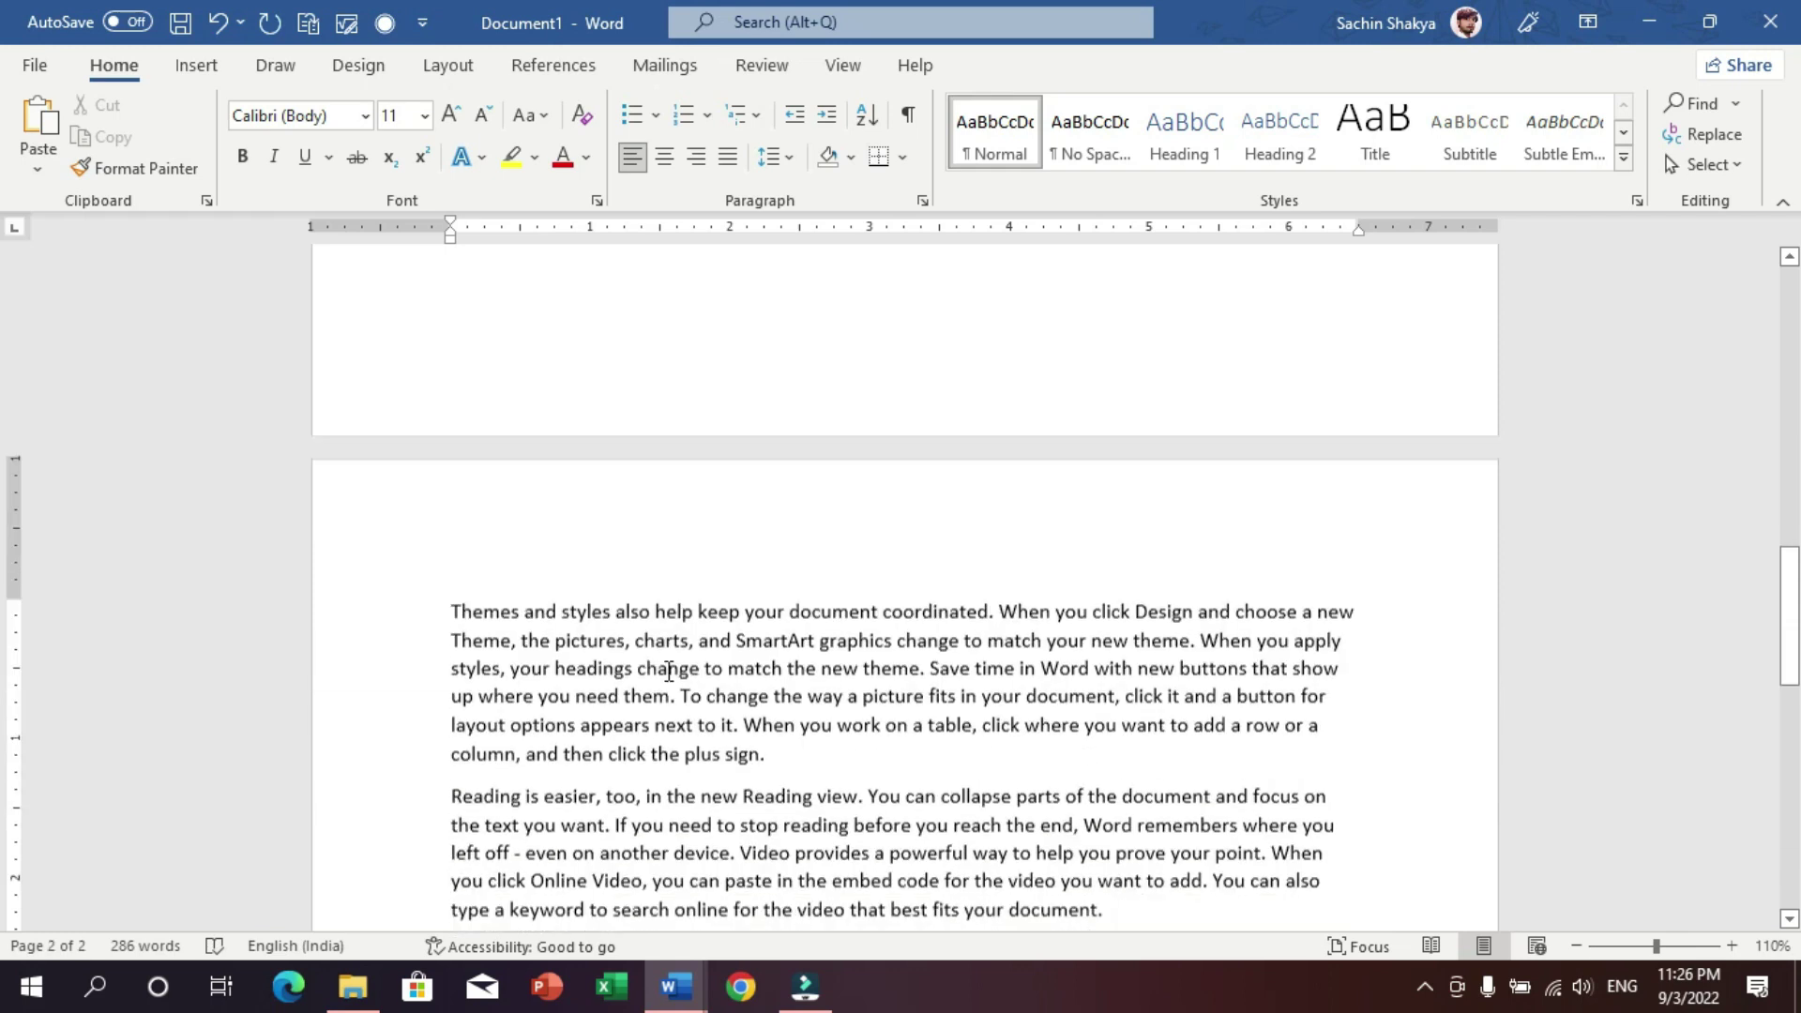
{"action": "scroll", "coordinate": [682, 627], "scroll_direction": "down", "scroll_amount": 2}
{"action": "left_click", "coordinate": [667, 658]}
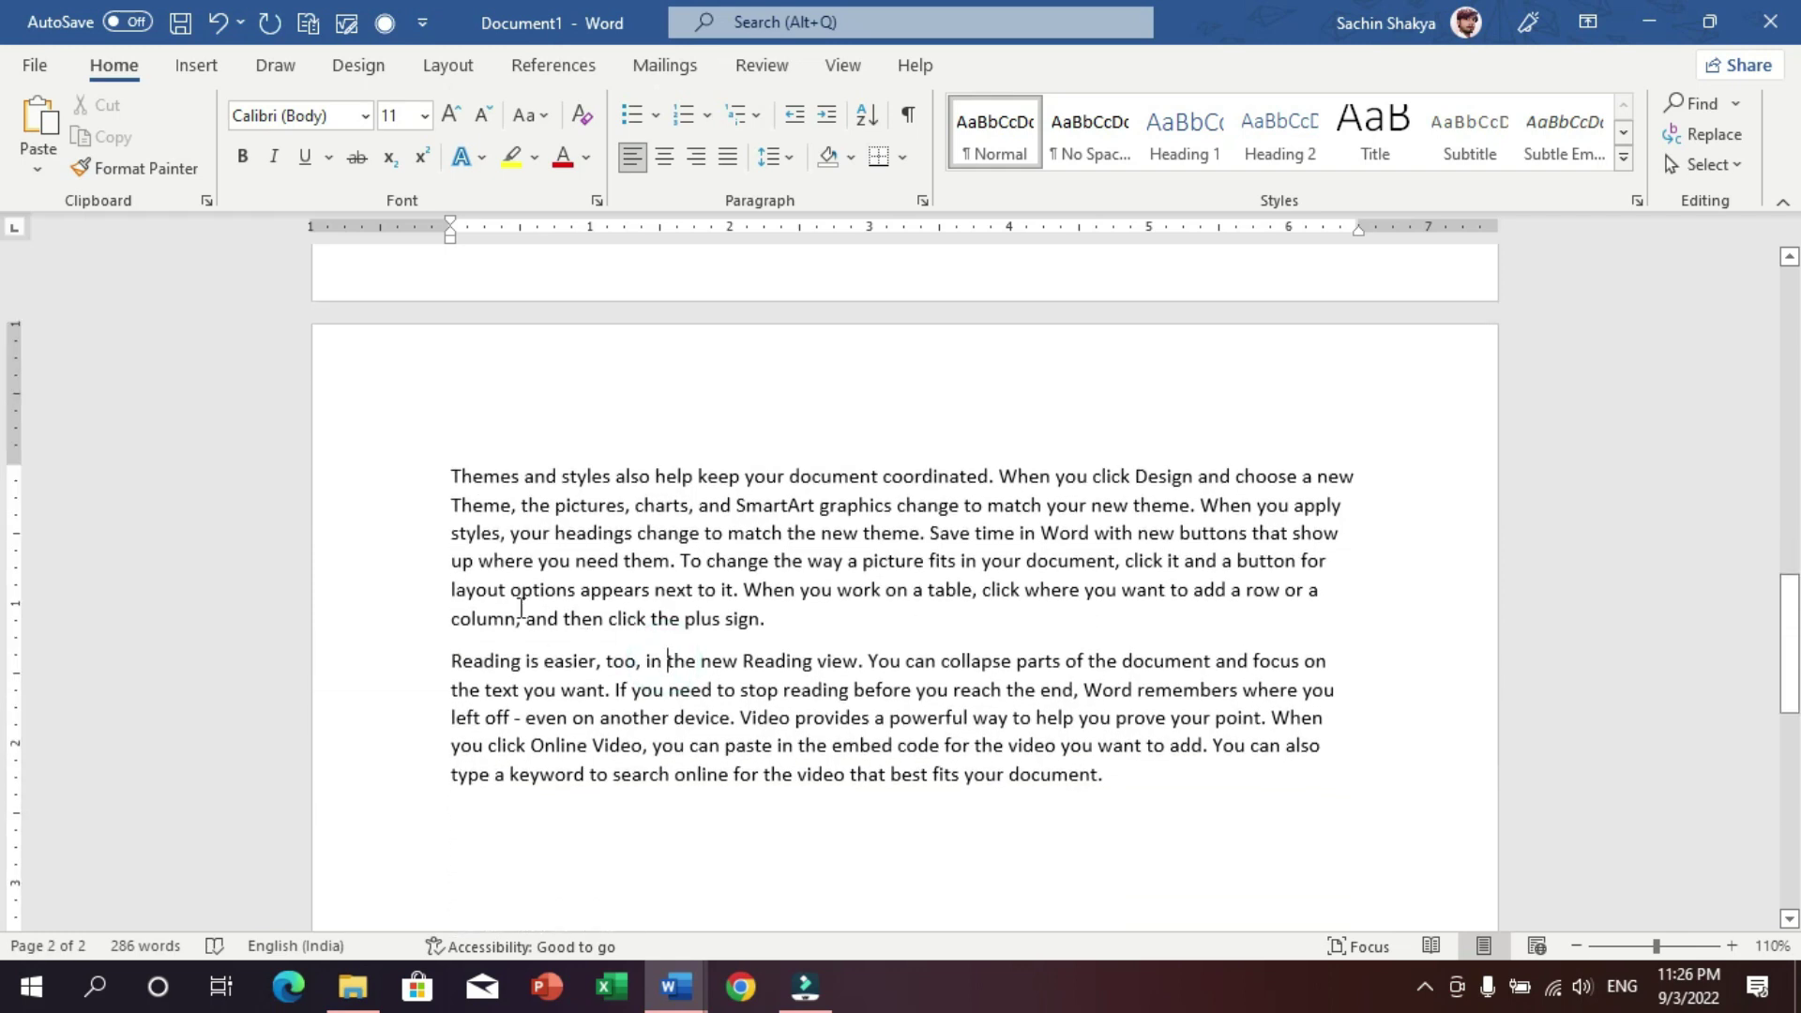
{"action": "double_click", "coordinate": [544, 388]}
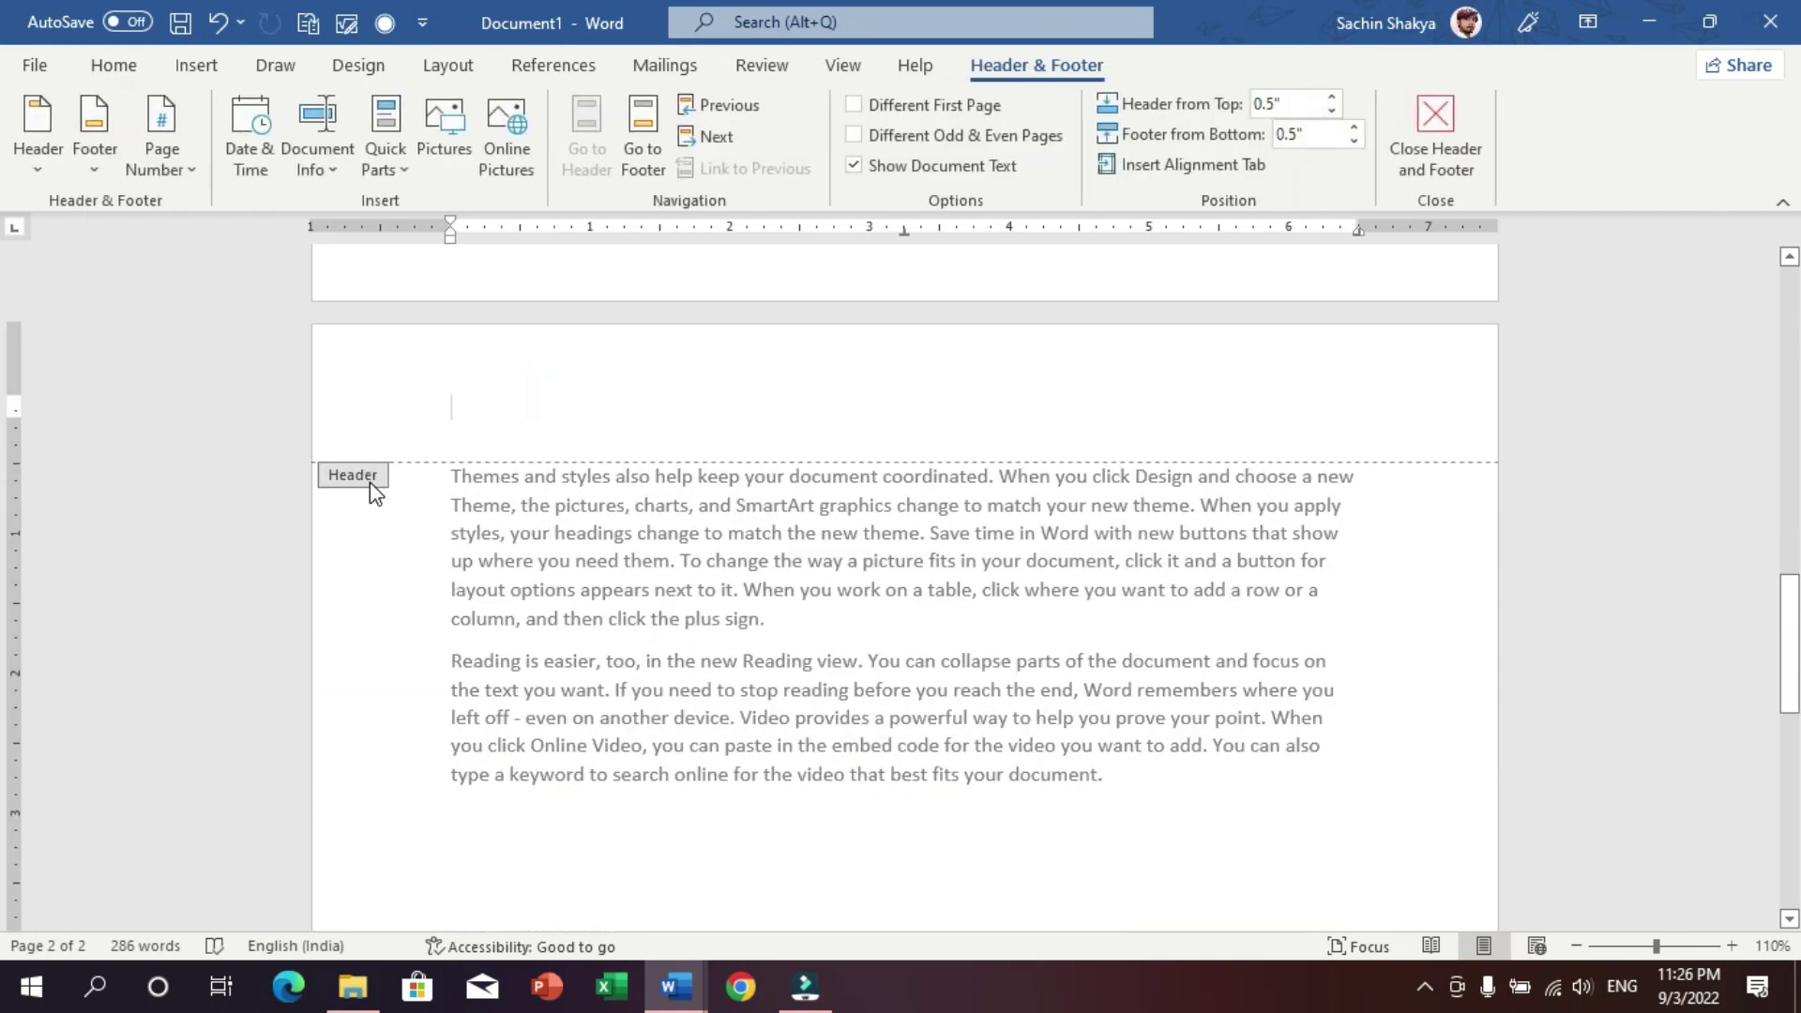
{"action": "key", "text": "Escape"}
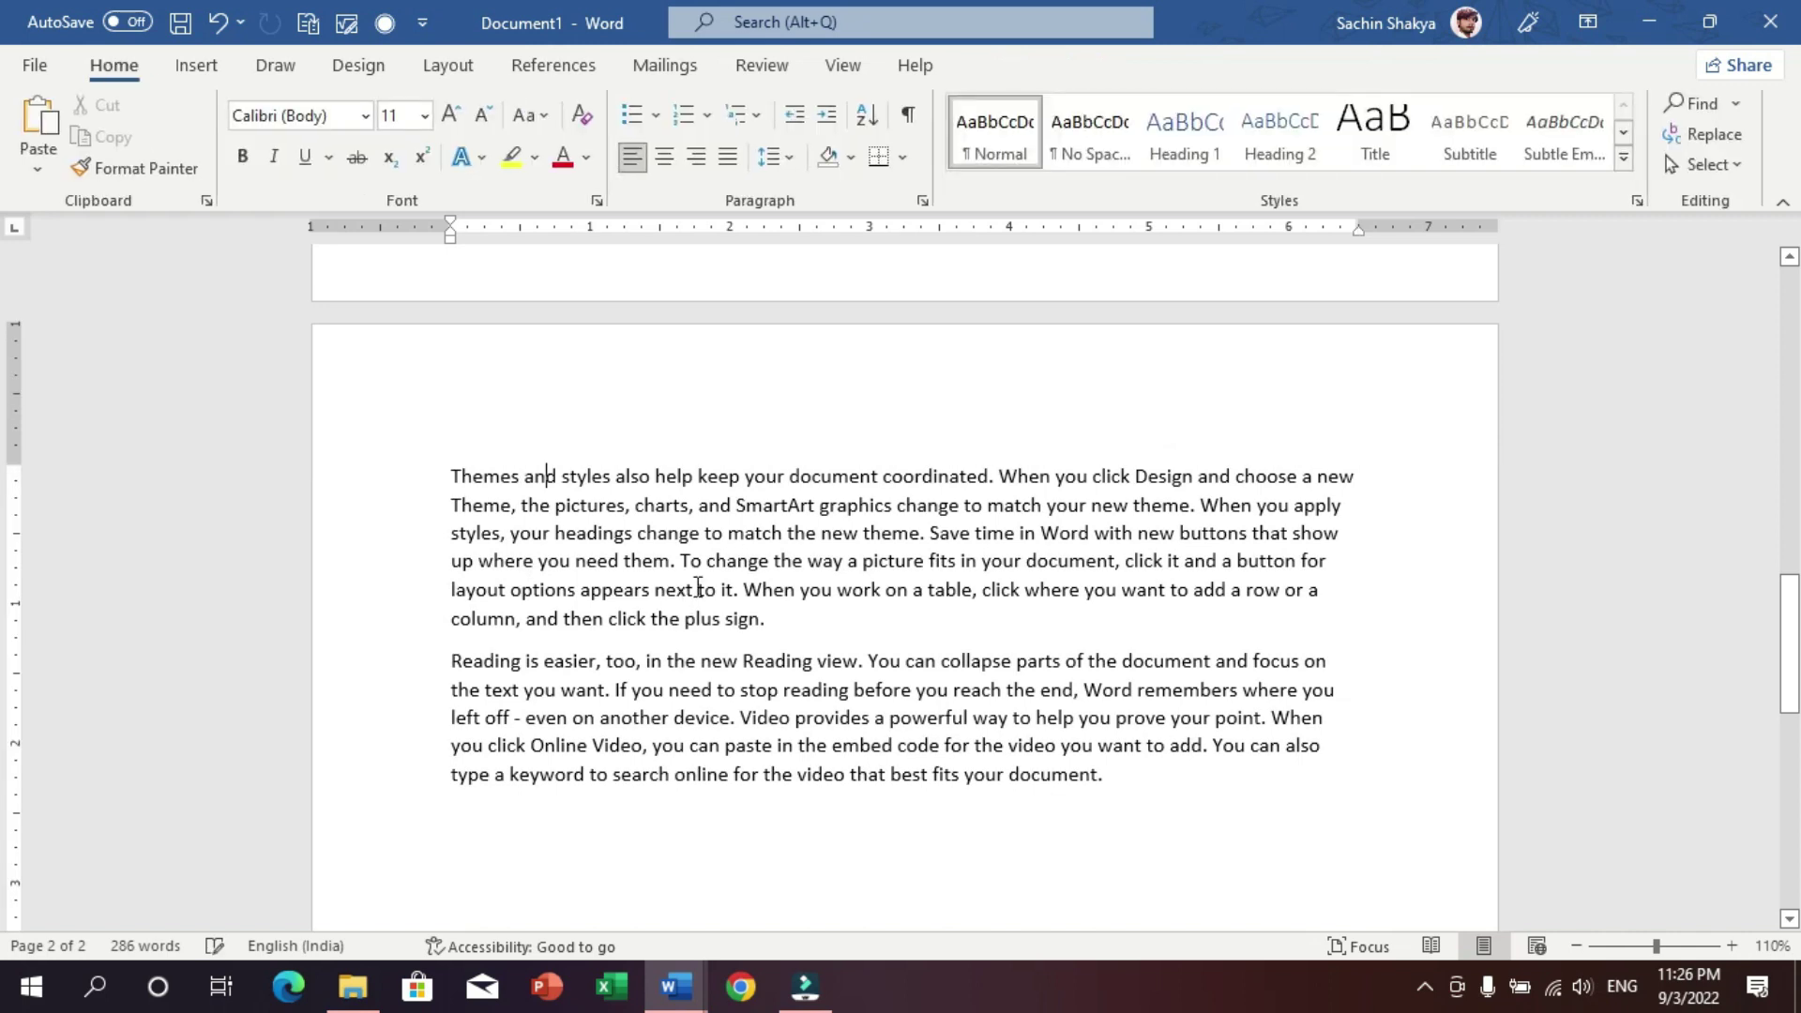
{"action": "scroll", "coordinate": [492, 547], "scroll_direction": "down", "scroll_amount": 2}
{"action": "left_click", "coordinate": [450, 527]}
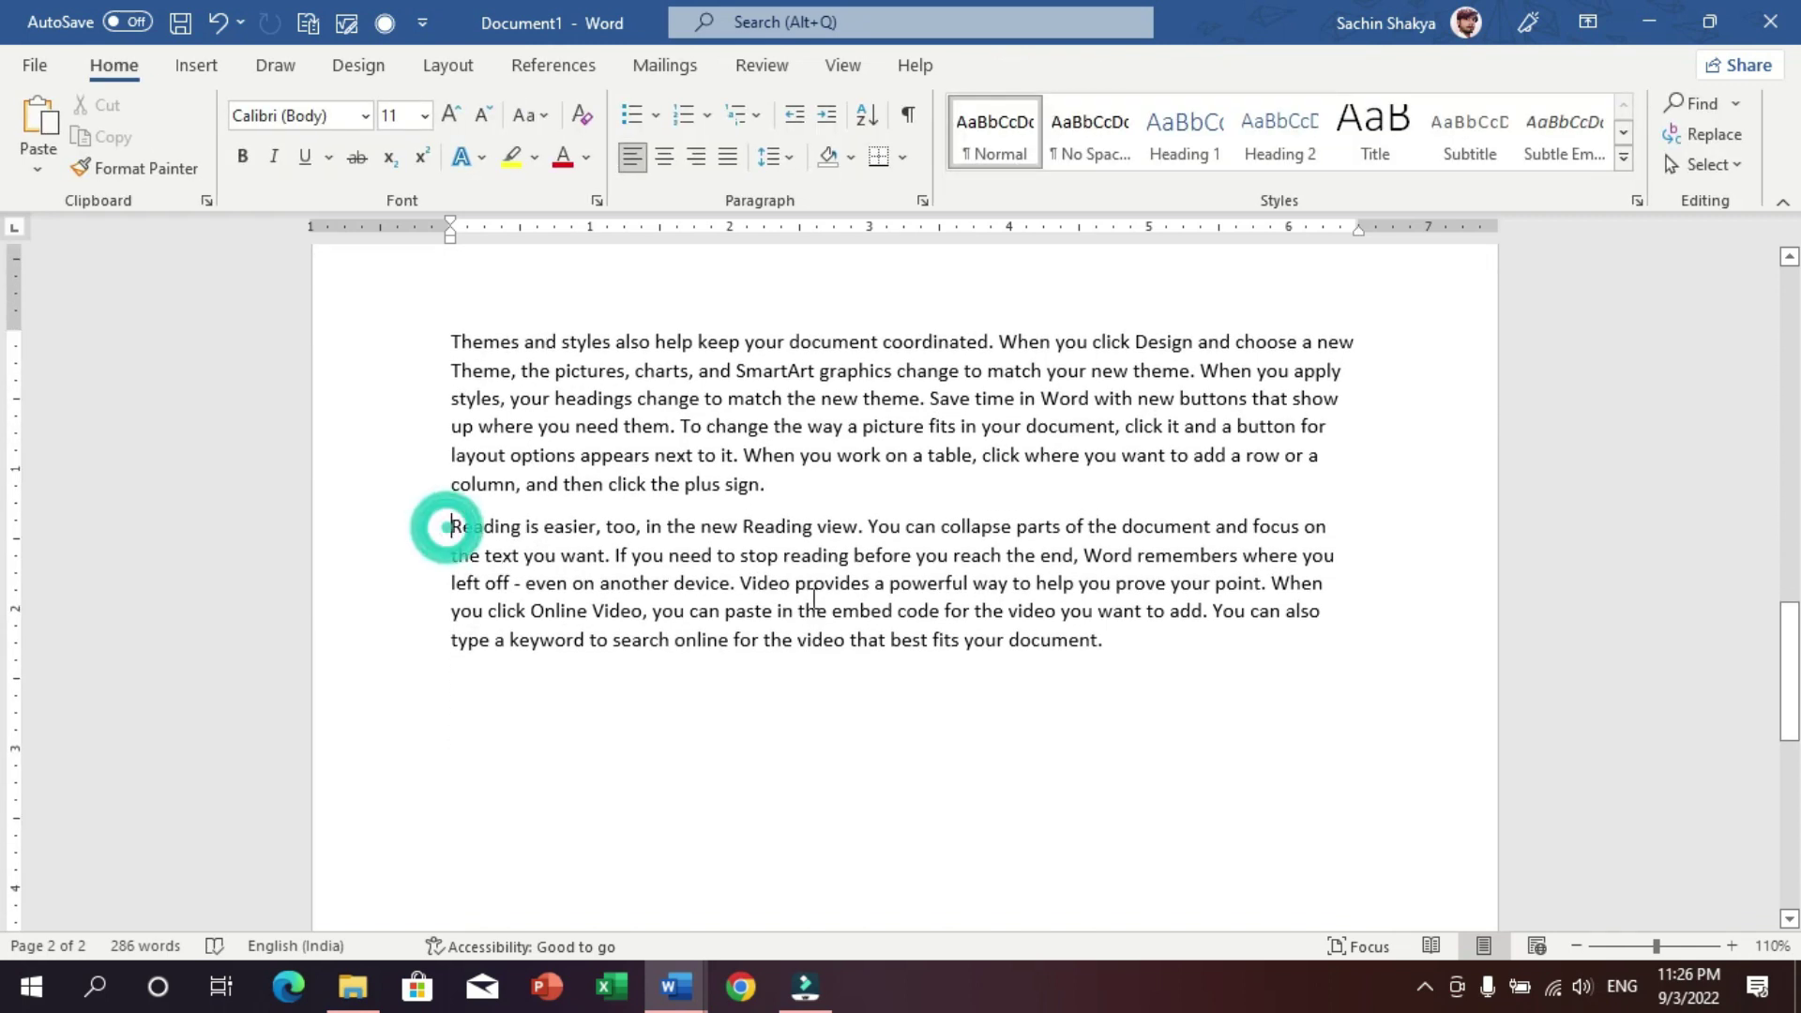
{"action": "key", "text": "ctrl+z"}
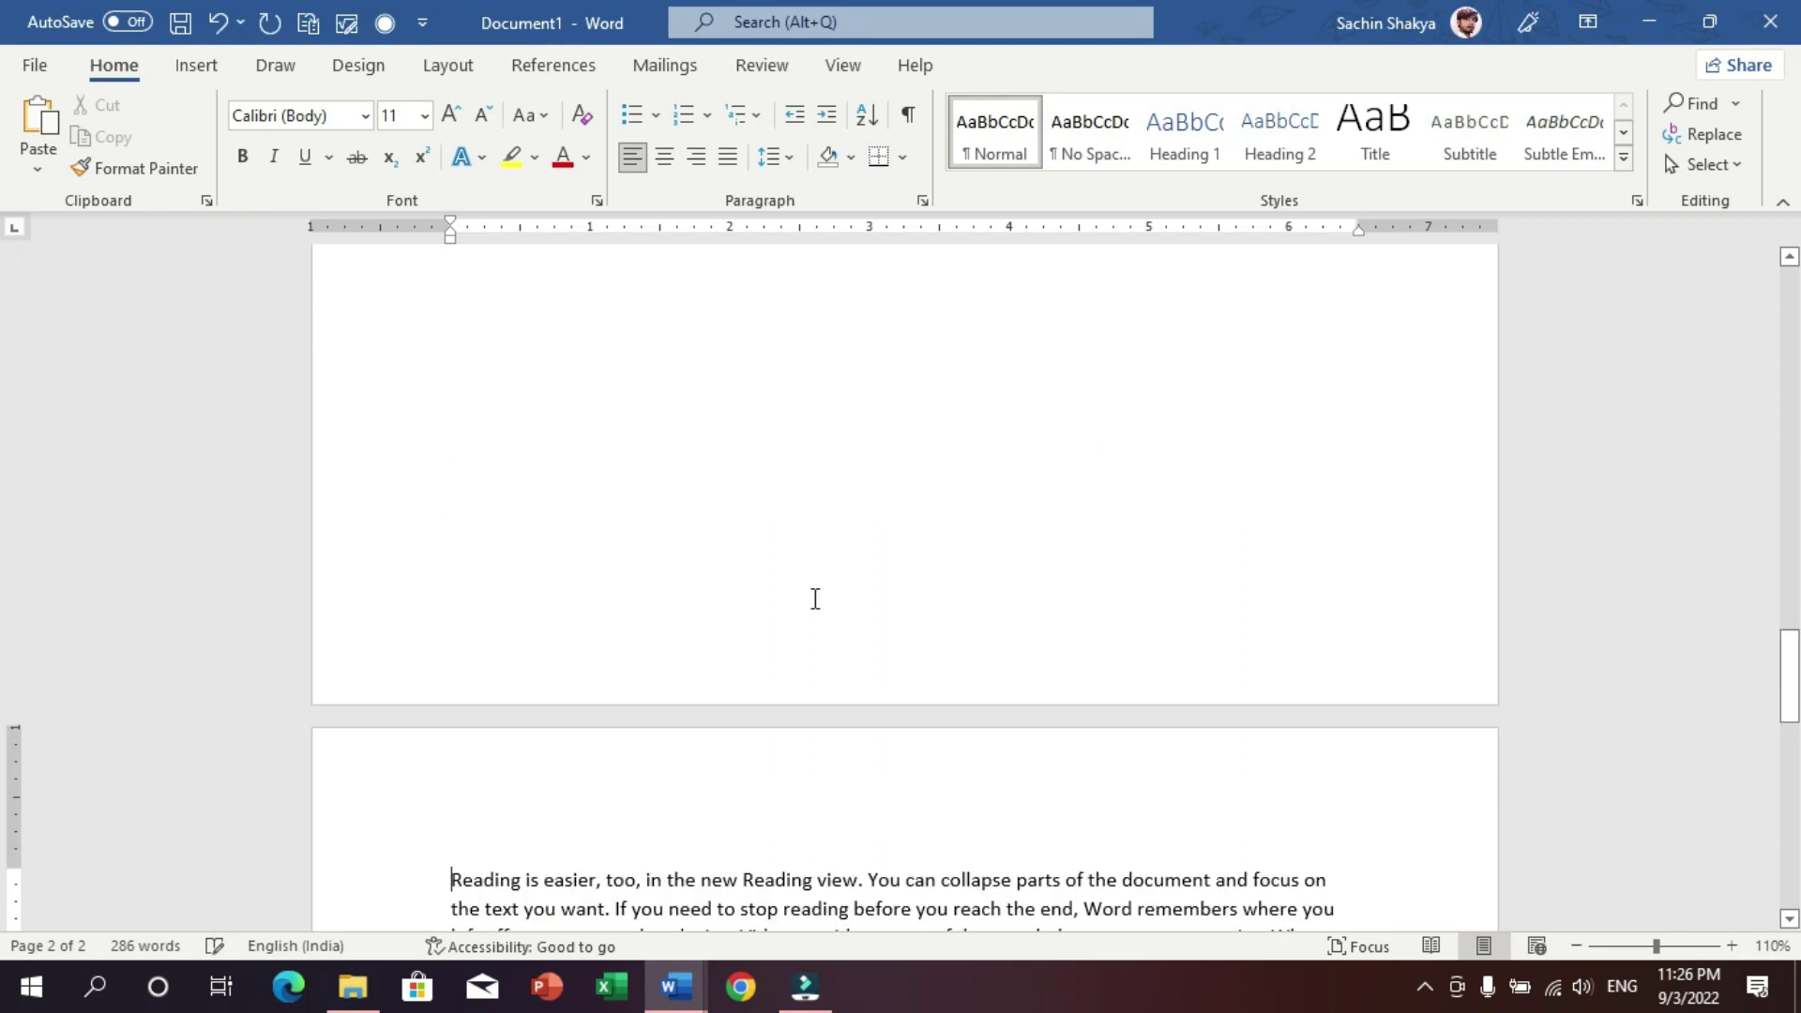
{"action": "left_click", "coordinate": [809, 599]}
{"action": "key", "text": "ctrl+y"}
- Scroll through the three pages to confirm each paragraph sits on its own page
{"action": "scroll", "coordinate": [825, 620], "scroll_direction": "up", "scroll_amount": 5}
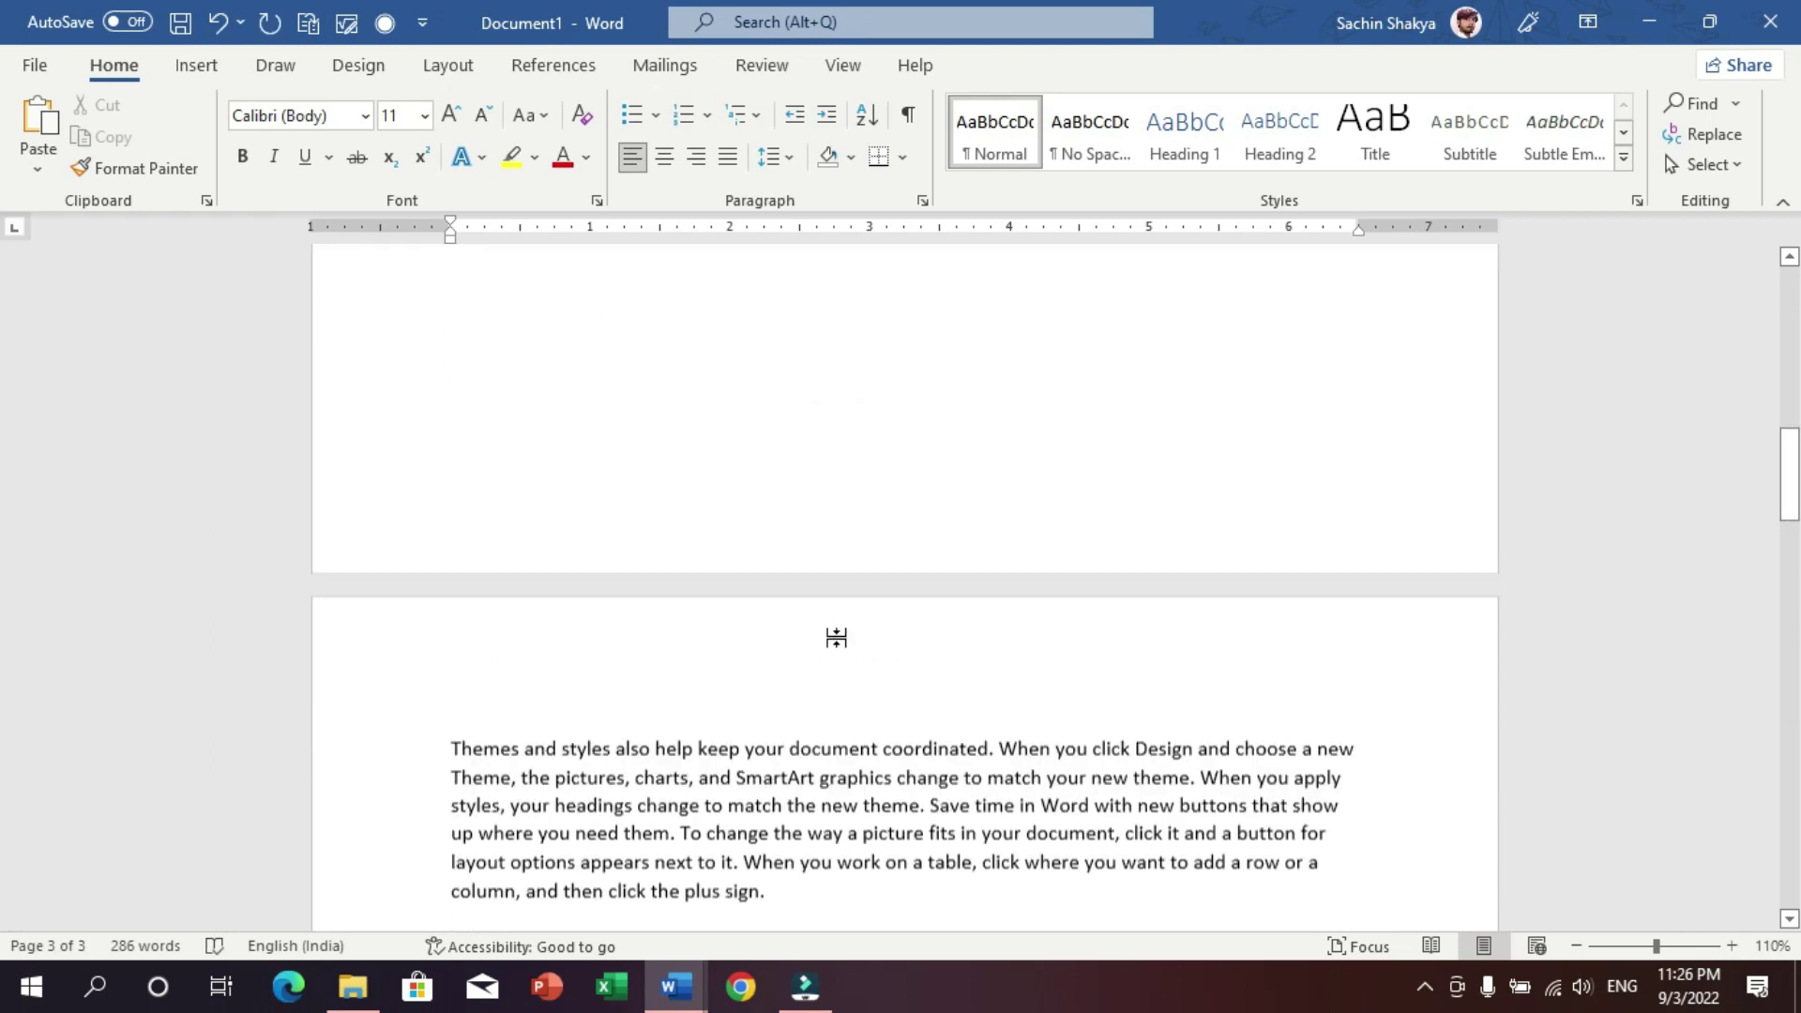
{"action": "scroll", "coordinate": [845, 732], "scroll_direction": "down", "scroll_amount": 3}
{"action": "left_click", "coordinate": [854, 688]}
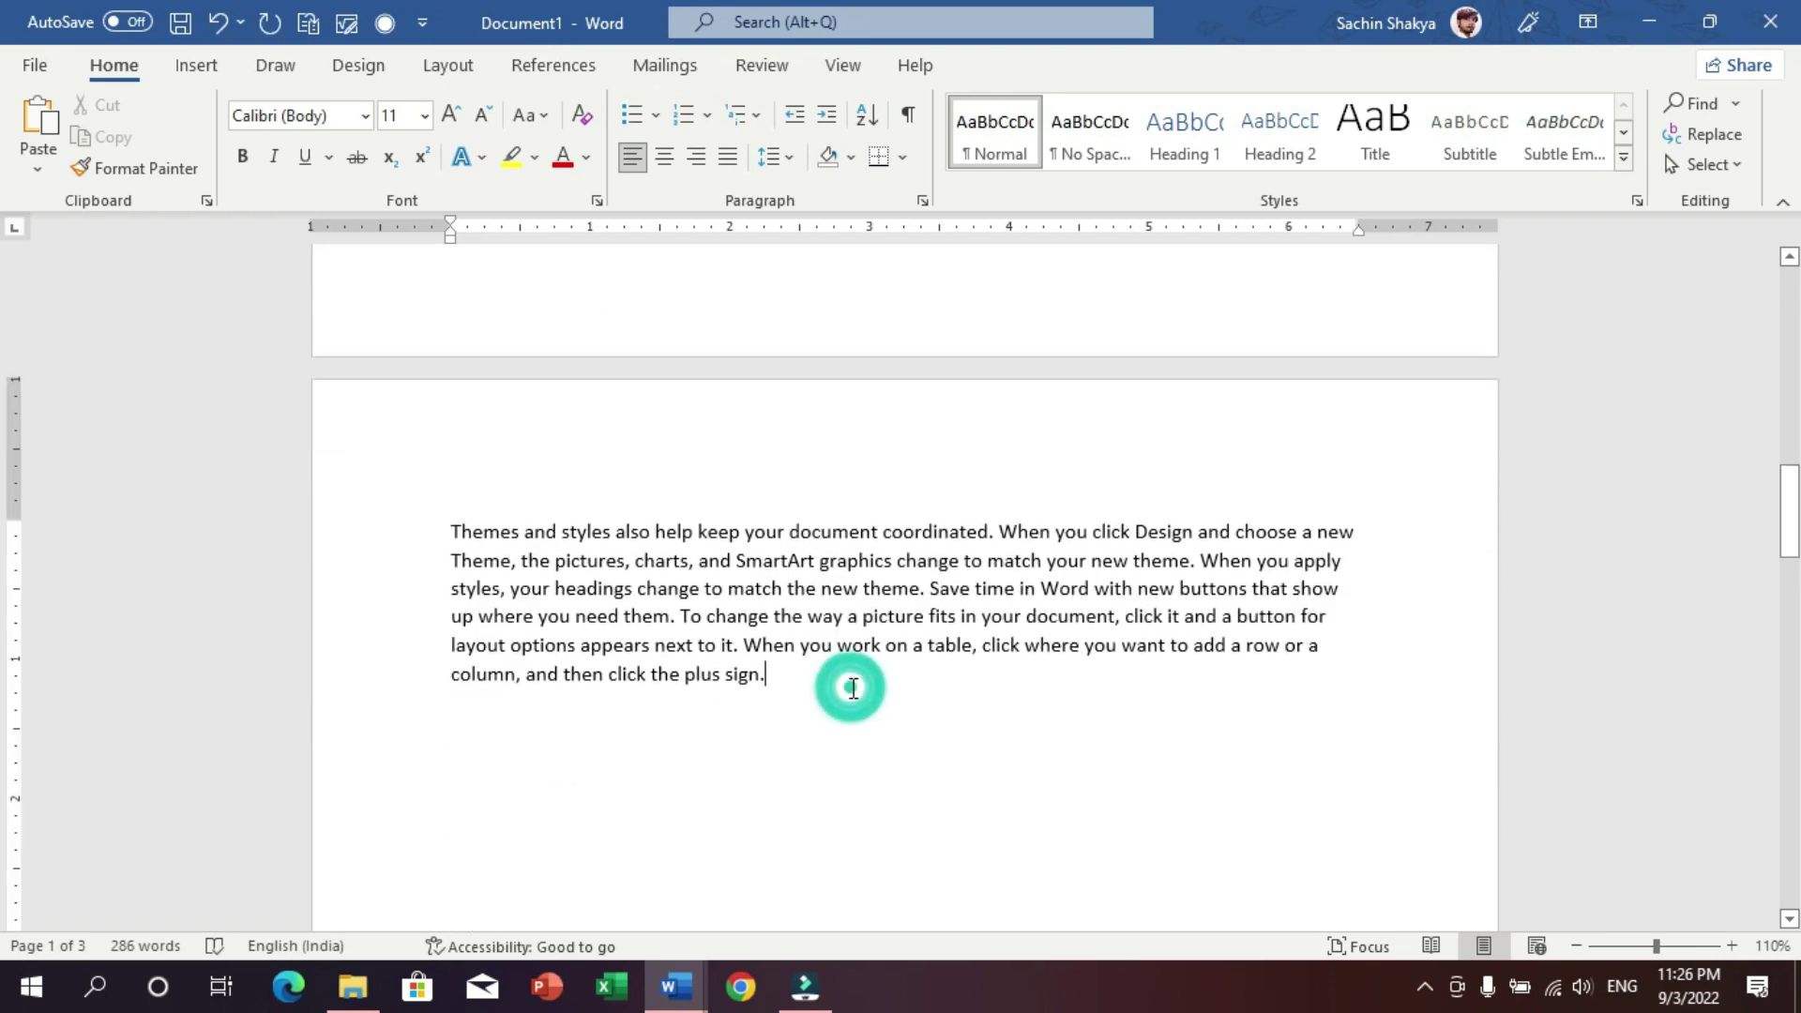
{"action": "scroll", "coordinate": [854, 695], "scroll_direction": "down", "scroll_amount": 4}
{"action": "scroll", "coordinate": [853, 716], "scroll_direction": "down", "scroll_amount": 4}
{"action": "scroll", "coordinate": [853, 724], "scroll_direction": "down", "scroll_amount": 4}
{"action": "scroll", "coordinate": [844, 728], "scroll_direction": "down", "scroll_amount": 3}
{"action": "left_click", "coordinate": [831, 723]}
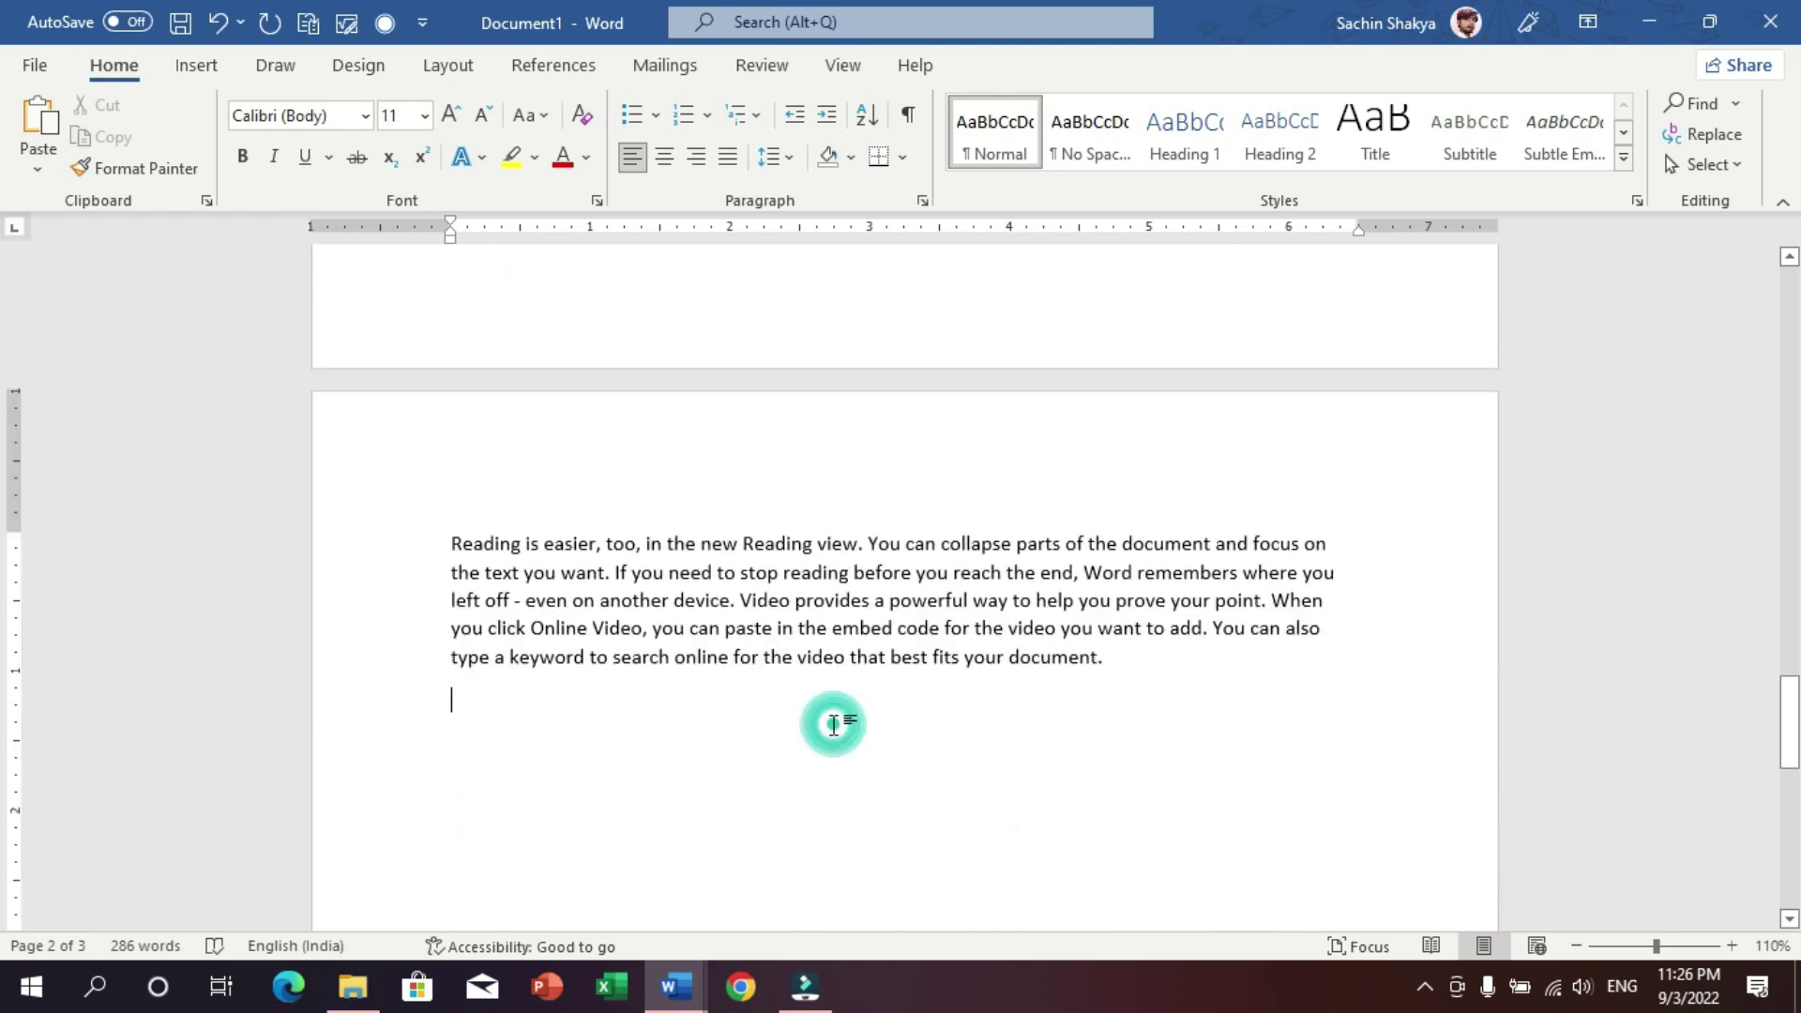
{"action": "scroll", "coordinate": [816, 704], "scroll_direction": "up", "scroll_amount": 2}
{"action": "scroll", "coordinate": [815, 704], "scroll_direction": "up", "scroll_amount": 3}
{"action": "scroll", "coordinate": [813, 703], "scroll_direction": "up", "scroll_amount": 4}
{"action": "scroll", "coordinate": [812, 703], "scroll_direction": "up", "scroll_amount": 4}
{"action": "scroll", "coordinate": [751, 704], "scroll_direction": "up", "scroll_amount": 1}
{"action": "scroll", "coordinate": [647, 525], "scroll_direction": "down", "scroll_amount": 2}
{"action": "left_click", "coordinate": [455, 534]}
{"action": "scroll", "coordinate": [764, 639], "scroll_direction": "down", "scroll_amount": 7}
{"action": "scroll", "coordinate": [764, 663], "scroll_direction": "up", "scroll_amount": 2}
{"action": "scroll", "coordinate": [783, 707], "scroll_direction": "up", "scroll_amount": 5}
{"action": "scroll", "coordinate": [783, 707], "scroll_direction": "down", "scroll_amount": 8}
{"action": "scroll", "coordinate": [861, 825], "scroll_direction": "down", "scroll_amount": 5}
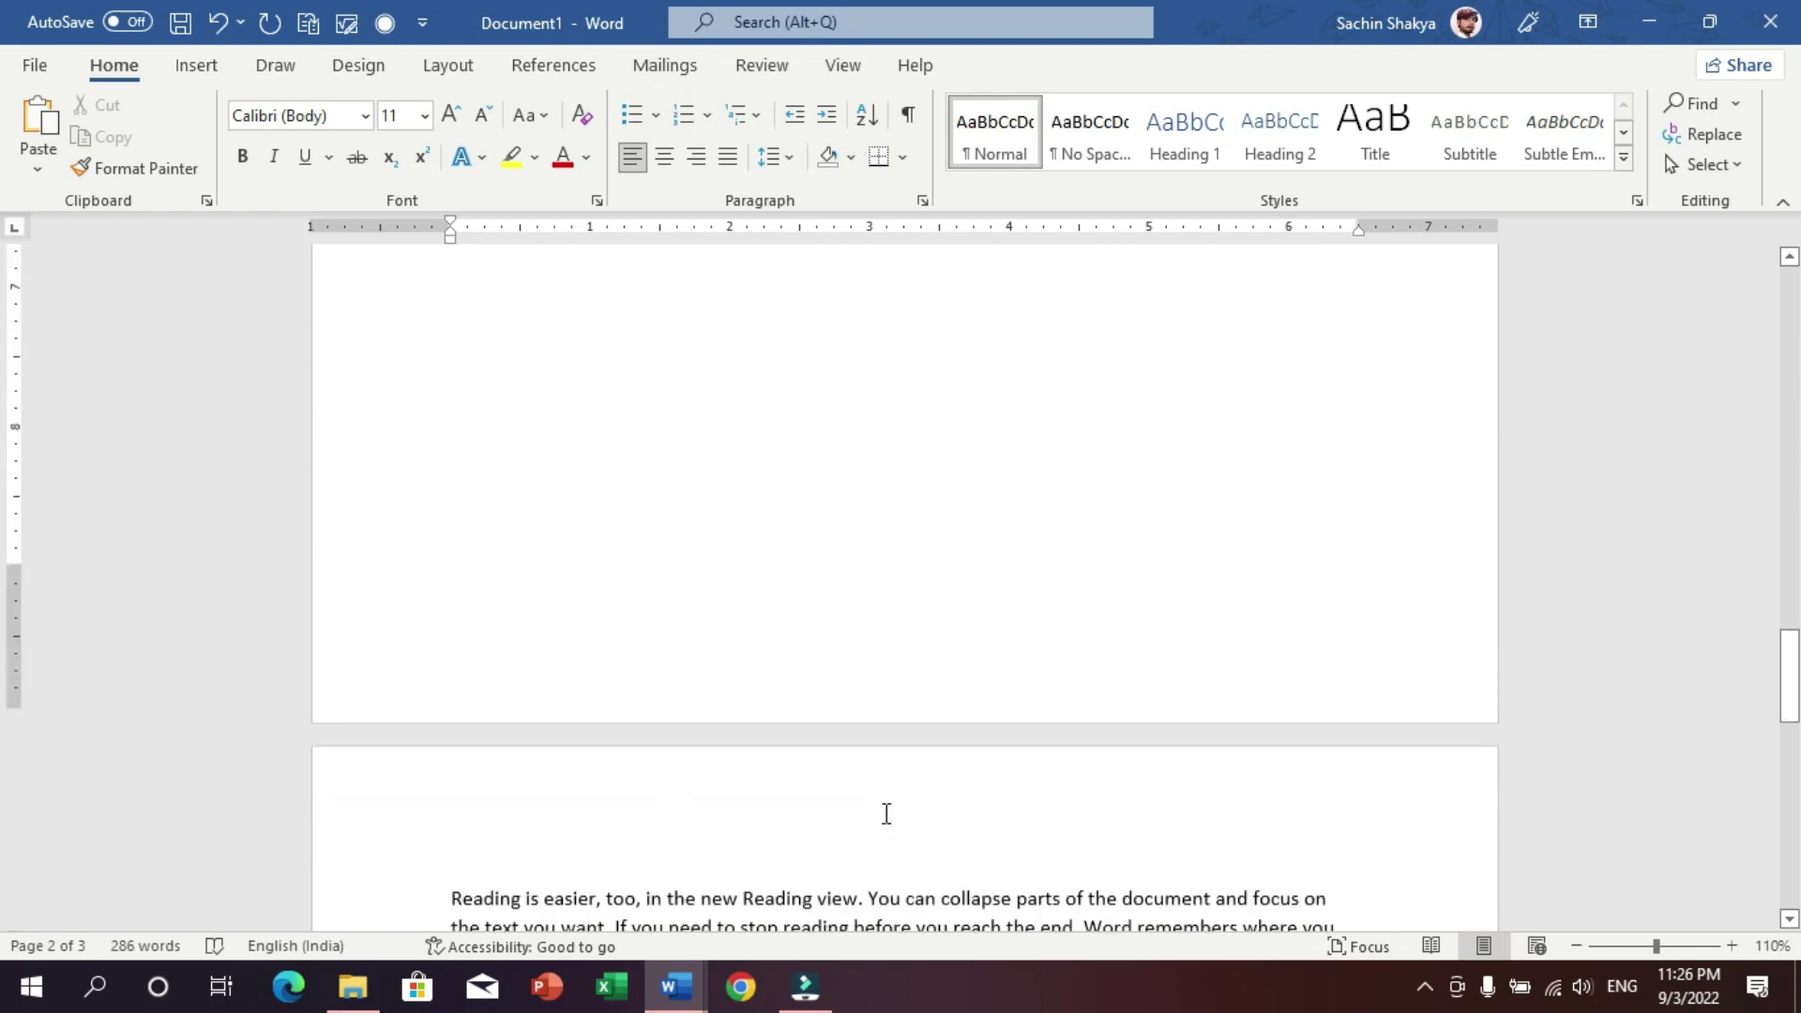
{"action": "scroll", "coordinate": [884, 812], "scroll_direction": "down", "scroll_amount": 4}
{"action": "left_click", "coordinate": [866, 727]}
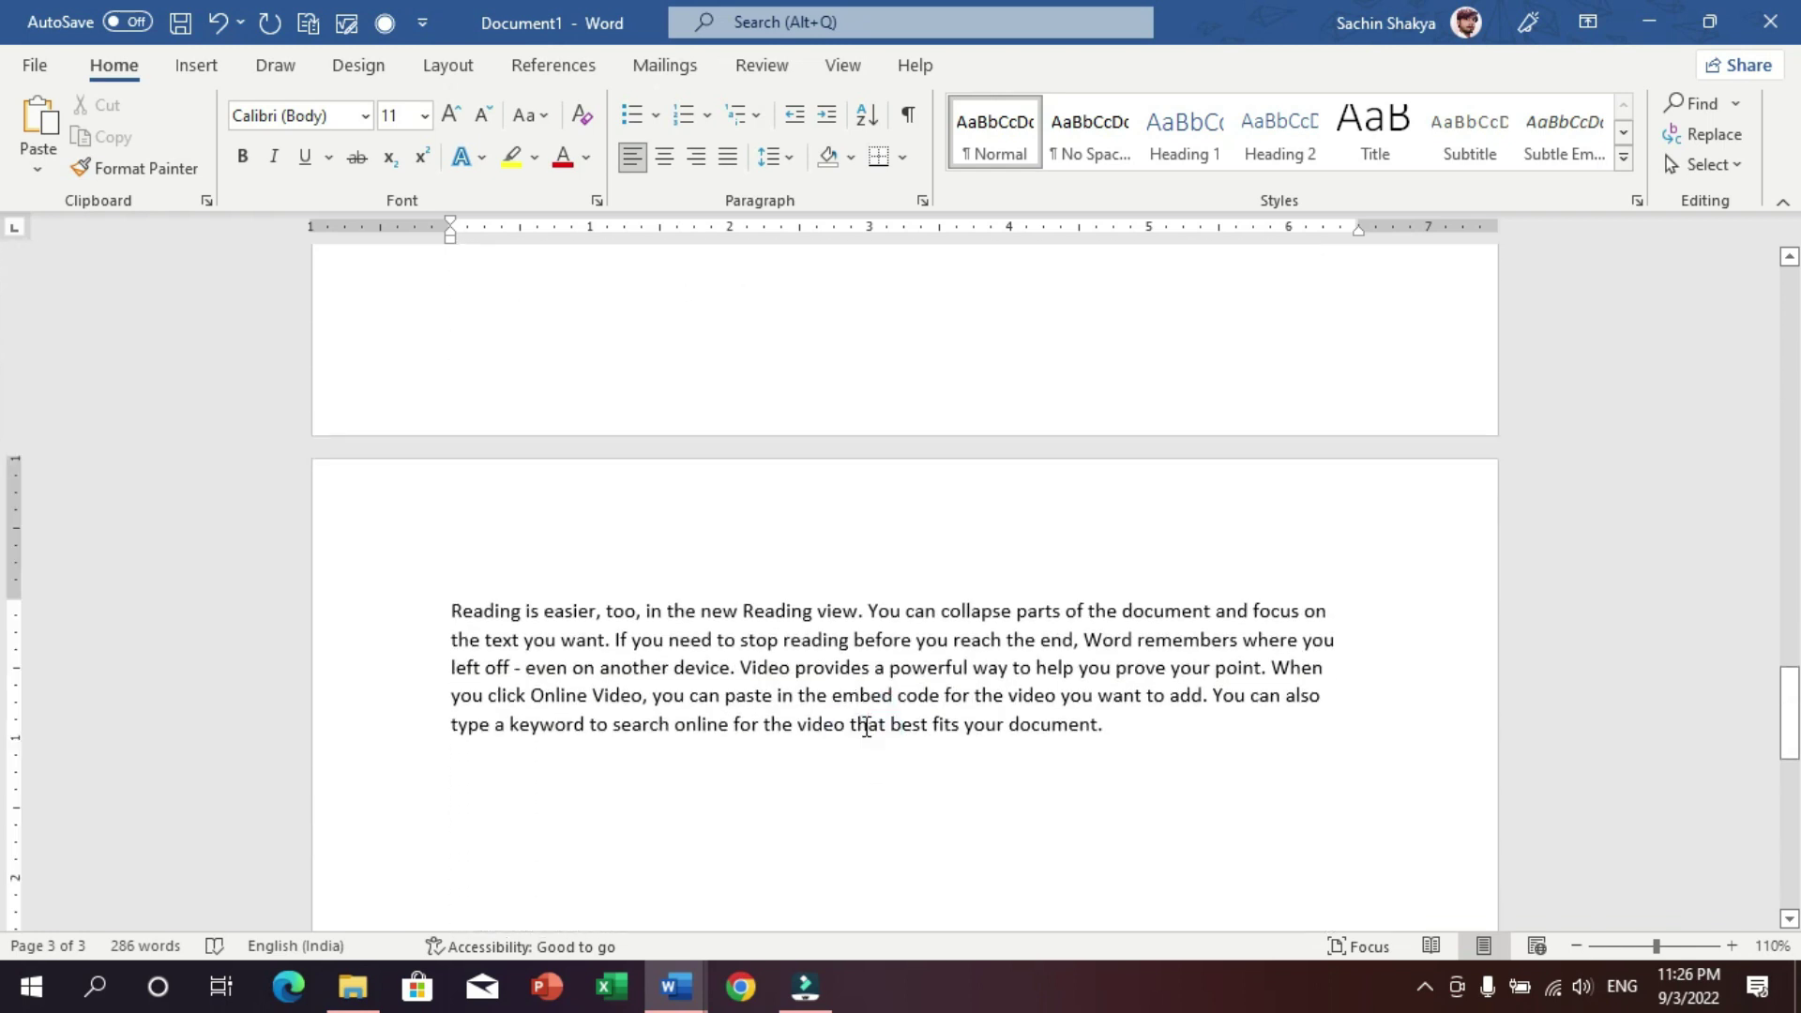
{"action": "scroll", "coordinate": [854, 675], "scroll_direction": "up", "scroll_amount": 3}
{"action": "scroll", "coordinate": [847, 619], "scroll_direction": "up", "scroll_amount": 3}
{"action": "scroll", "coordinate": [845, 612], "scroll_direction": "down", "scroll_amount": 6, "text": "ctrl"}
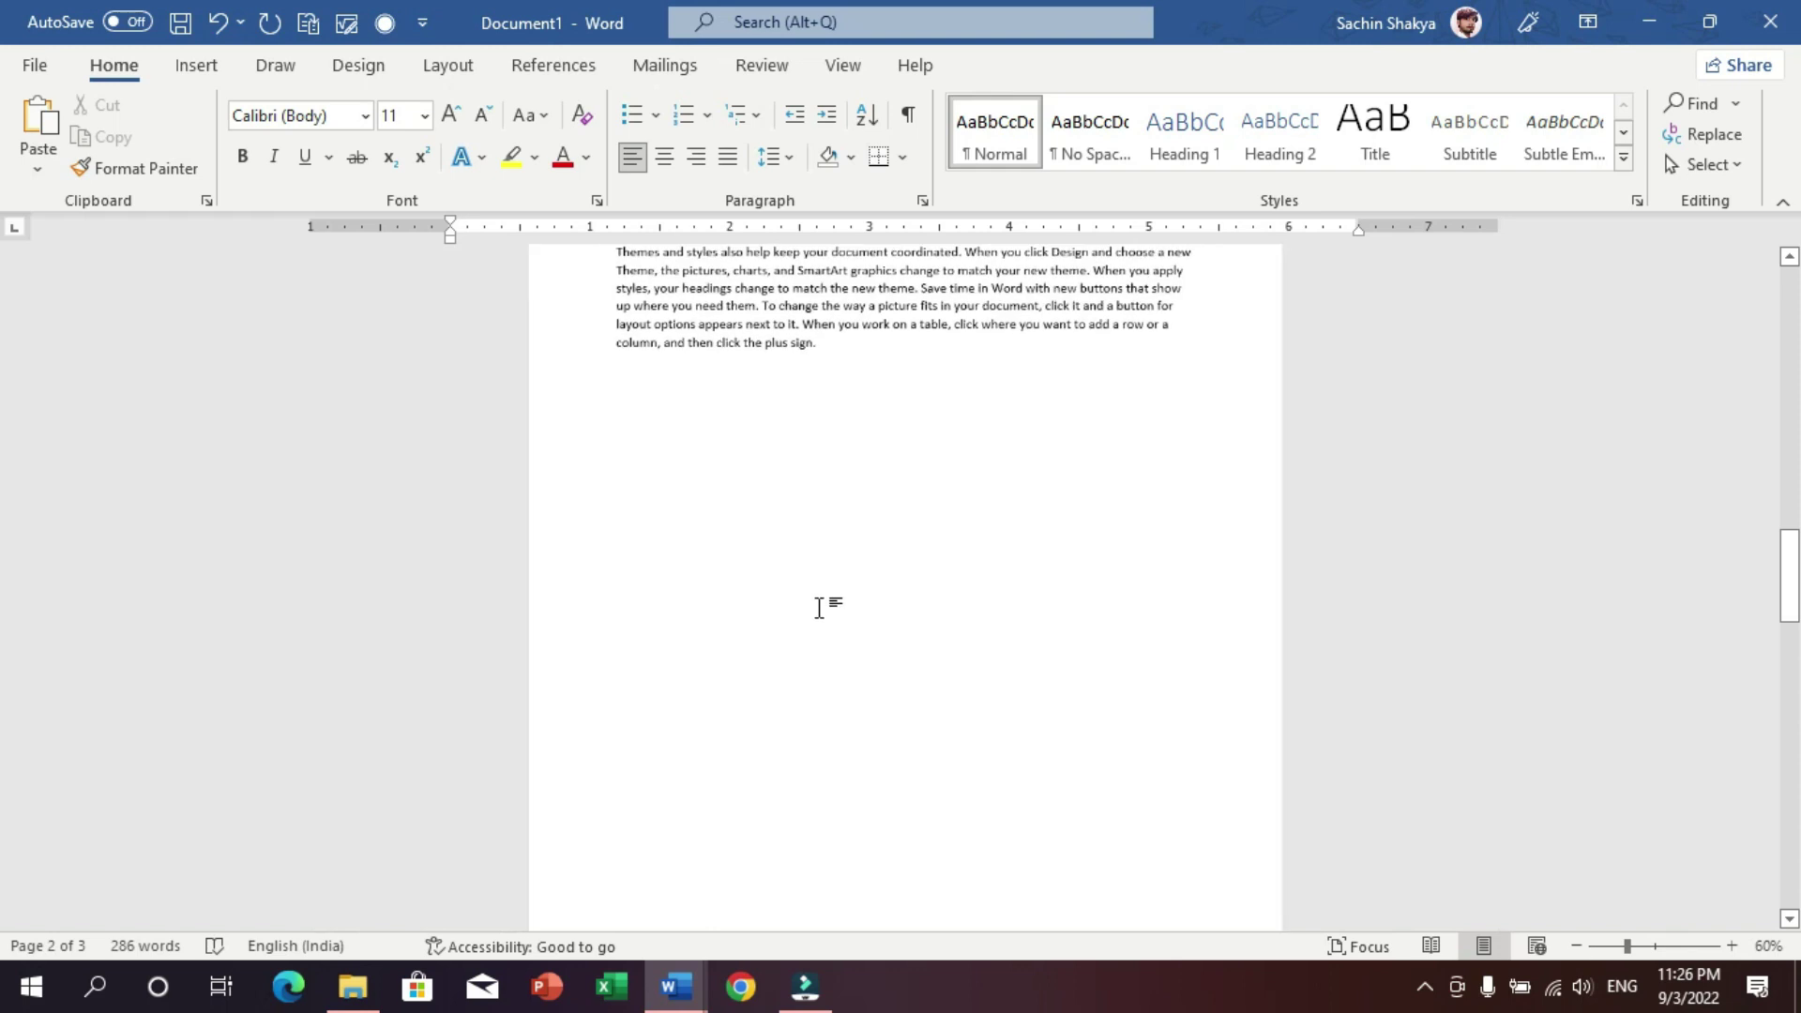
{"action": "scroll", "coordinate": [839, 611], "scroll_direction": "down", "scroll_amount": 2, "text": "ctrl"}
{"action": "scroll", "coordinate": [825, 613], "scroll_direction": "down", "scroll_amount": 2, "text": "ctrl"}
- Insert a Continuous section break before page 2's text and open the header to check it
{"action": "scroll", "coordinate": [826, 619], "scroll_direction": "up", "scroll_amount": 3, "text": "ctrl"}
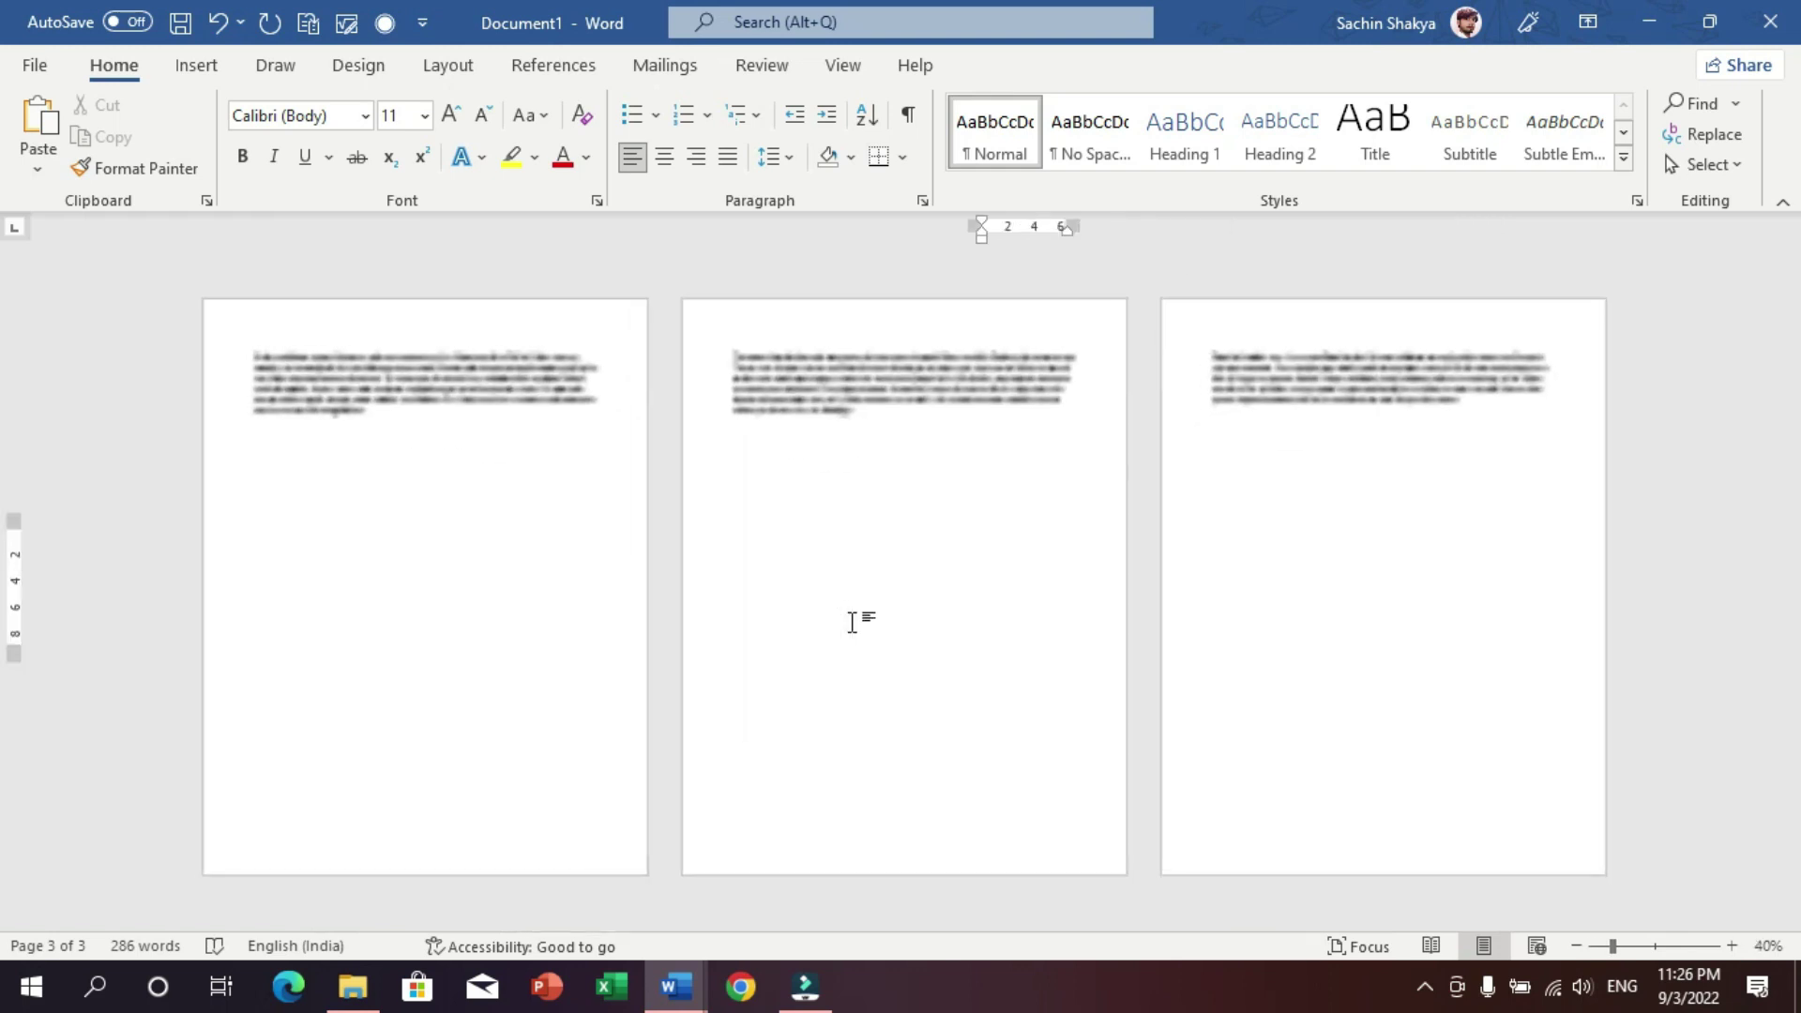
{"action": "left_click", "coordinate": [737, 369]}
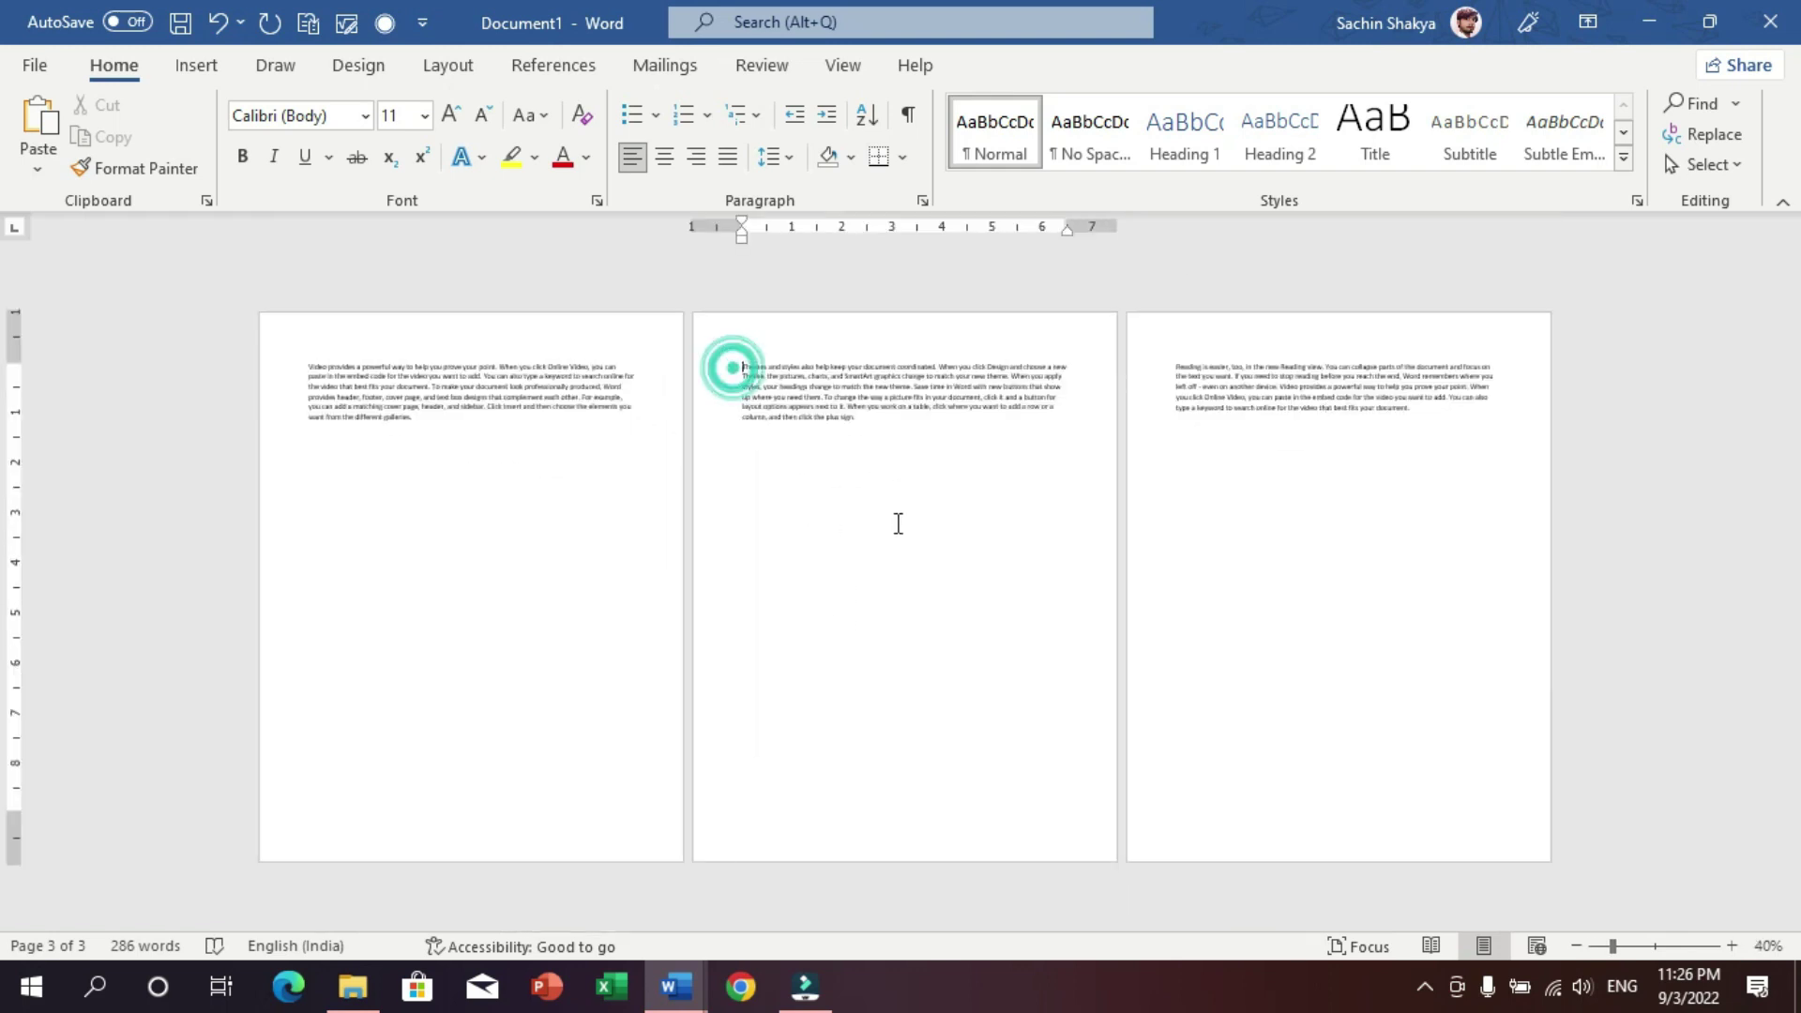
{"action": "left_click", "coordinate": [450, 70]}
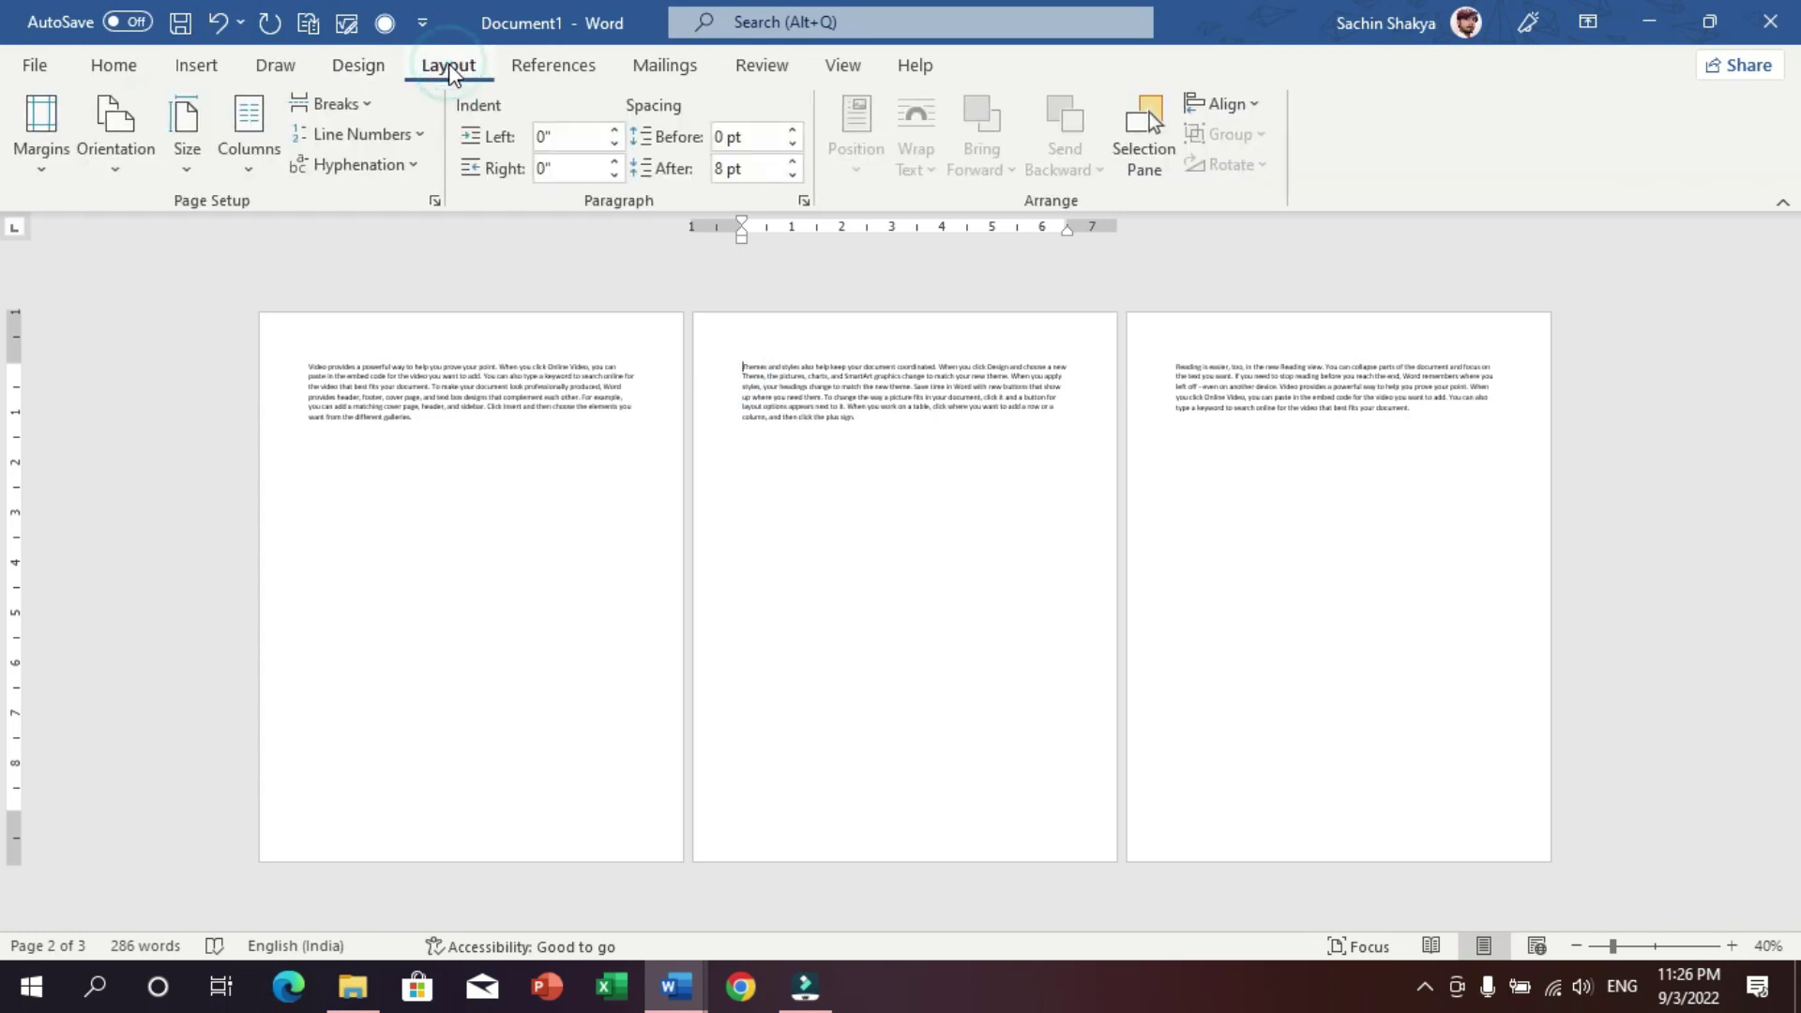
{"action": "left_click", "coordinate": [359, 106]}
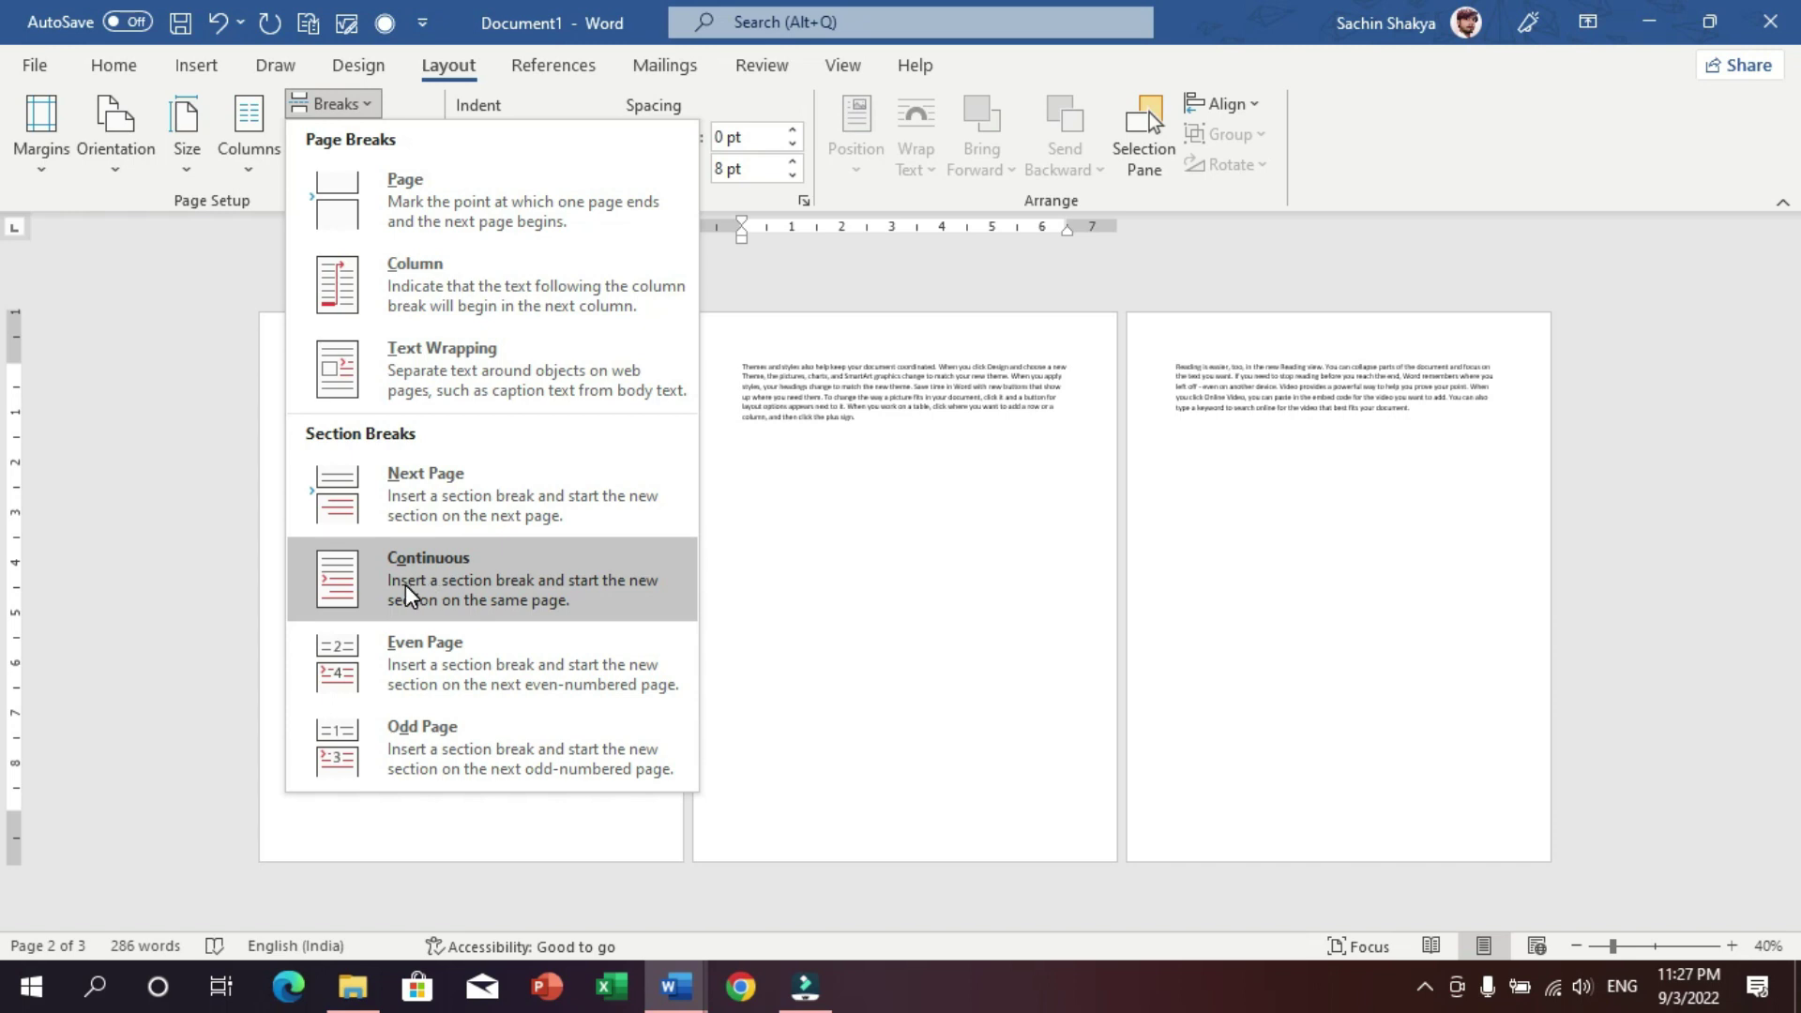
{"action": "left_click", "coordinate": [405, 593]}
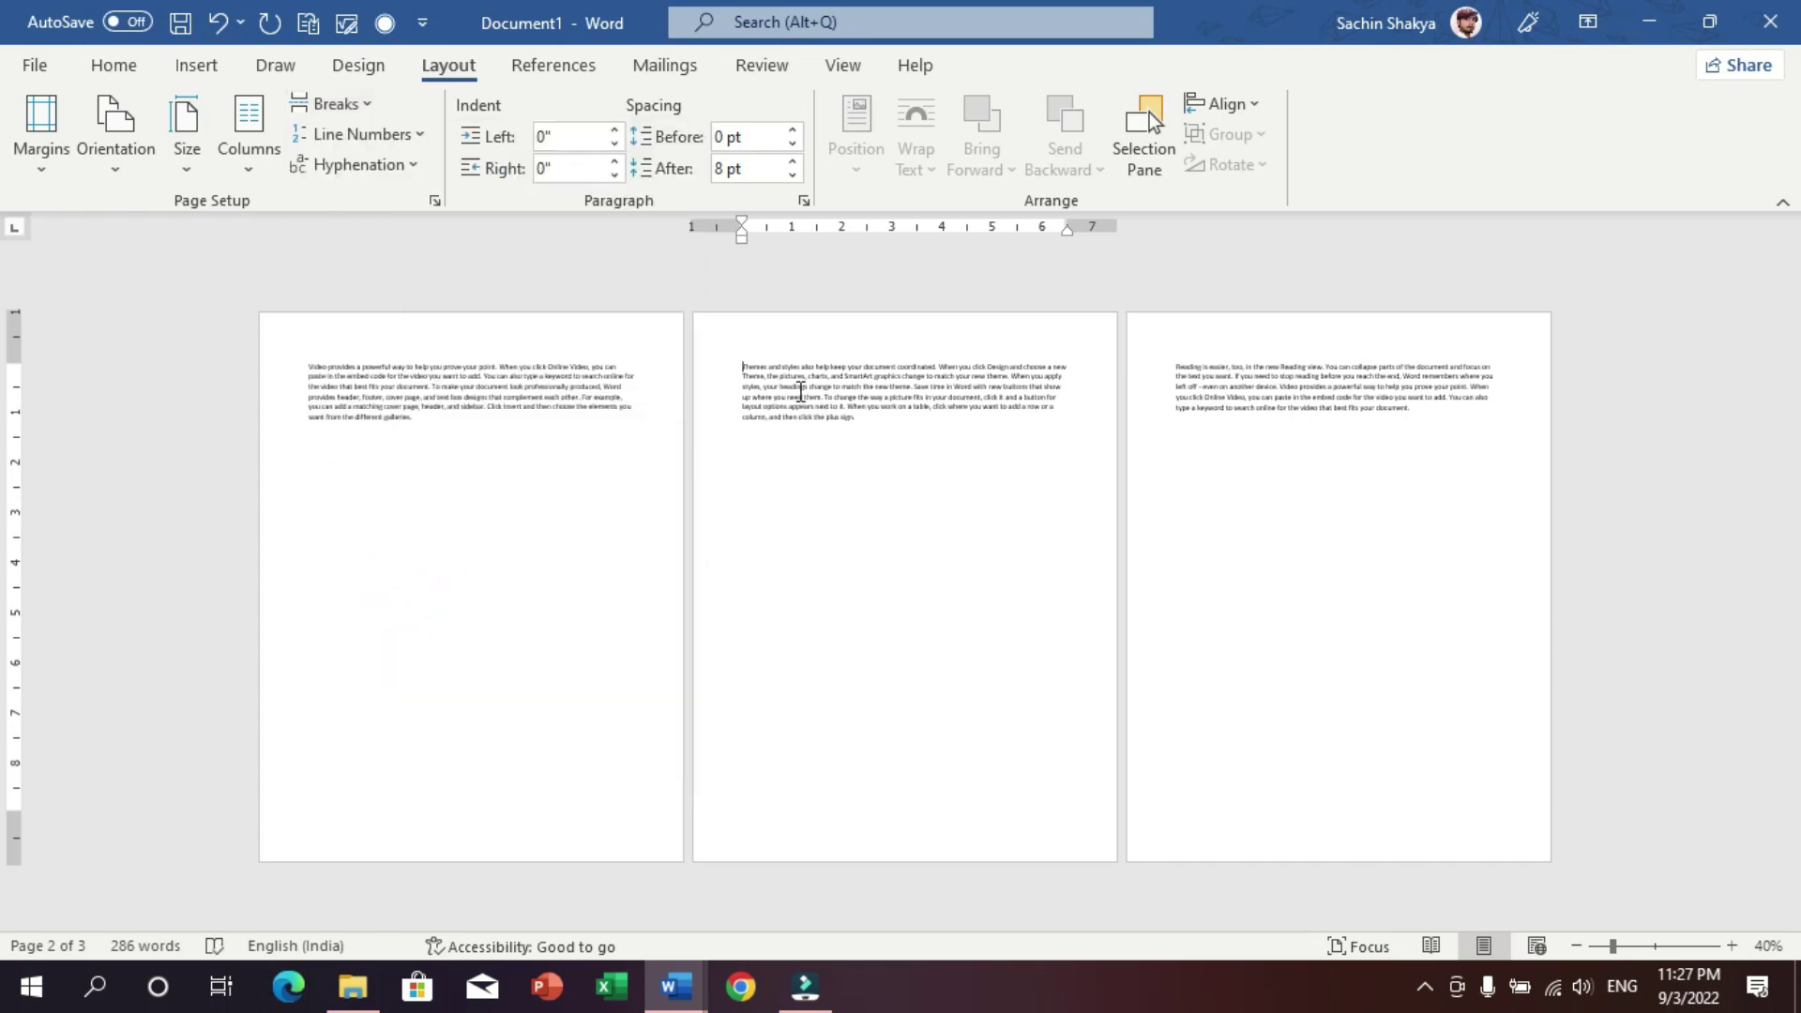
{"action": "double_click", "coordinate": [784, 342]}
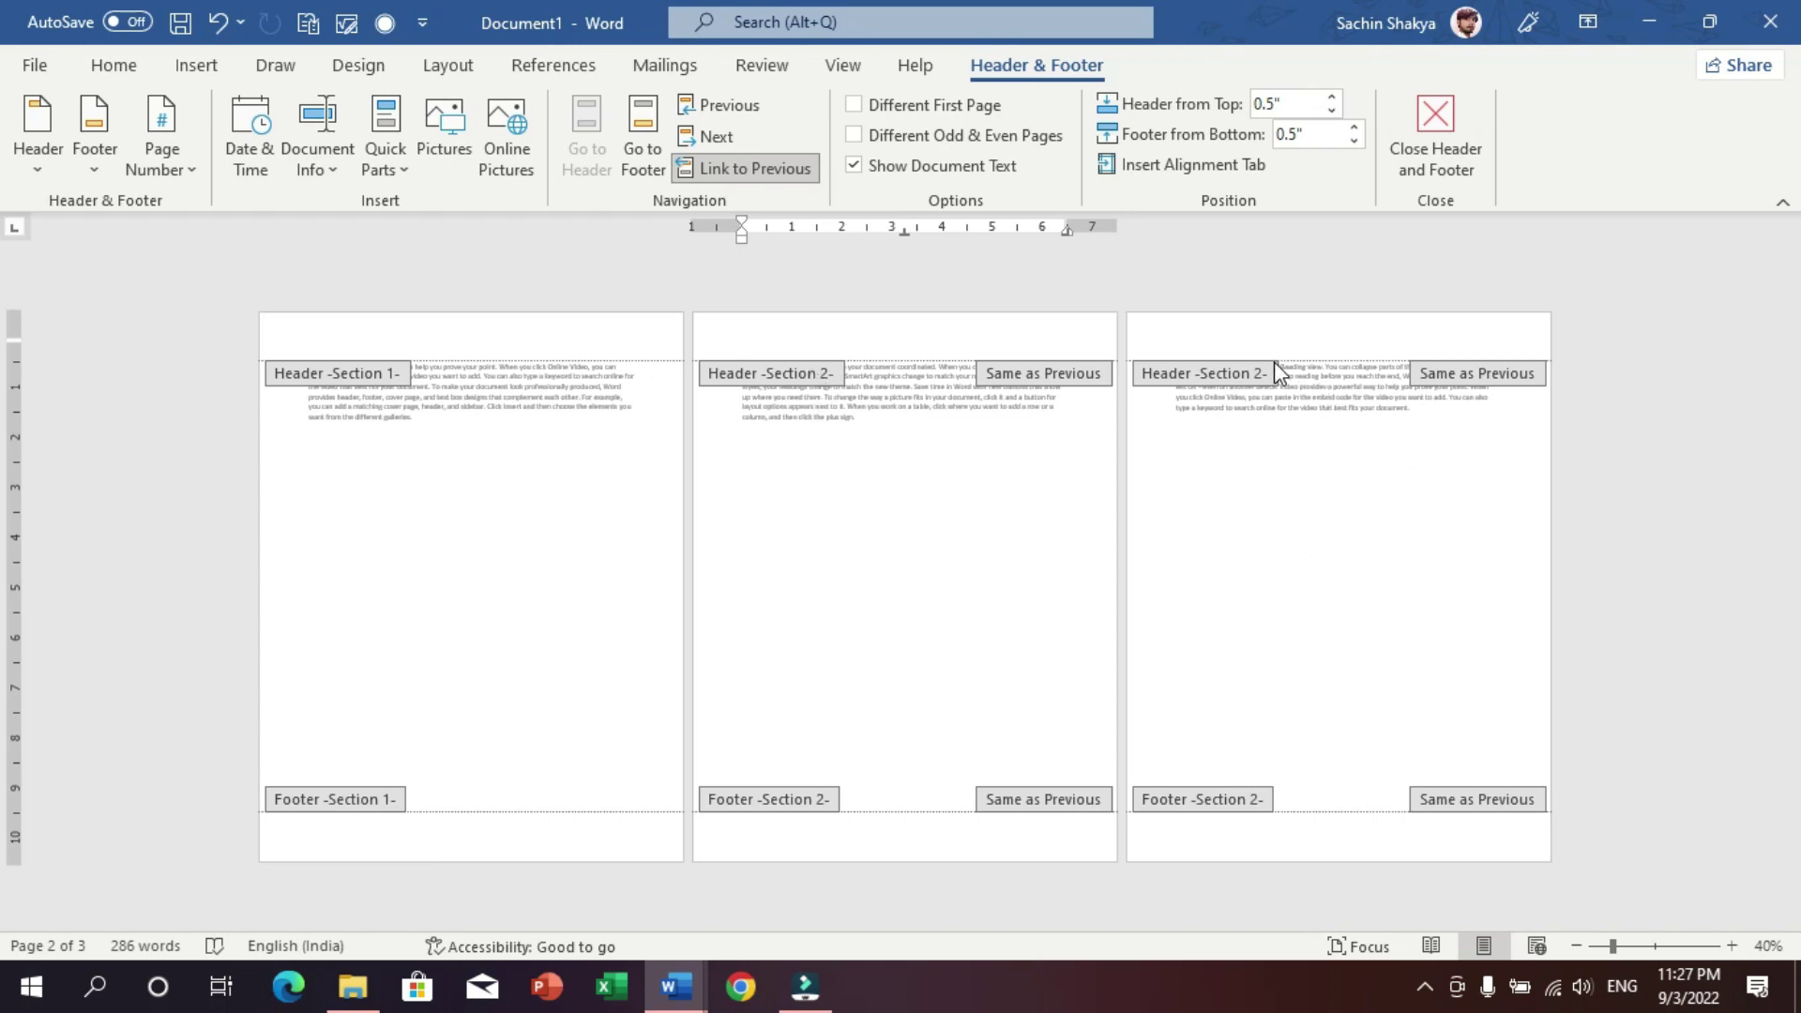
- Insert another Continuous section break at the start of page 3's text
{"action": "double_click", "coordinate": [1220, 371]}
{"action": "left_click", "coordinate": [1172, 373]}
{"action": "left_click", "coordinate": [1173, 371]}
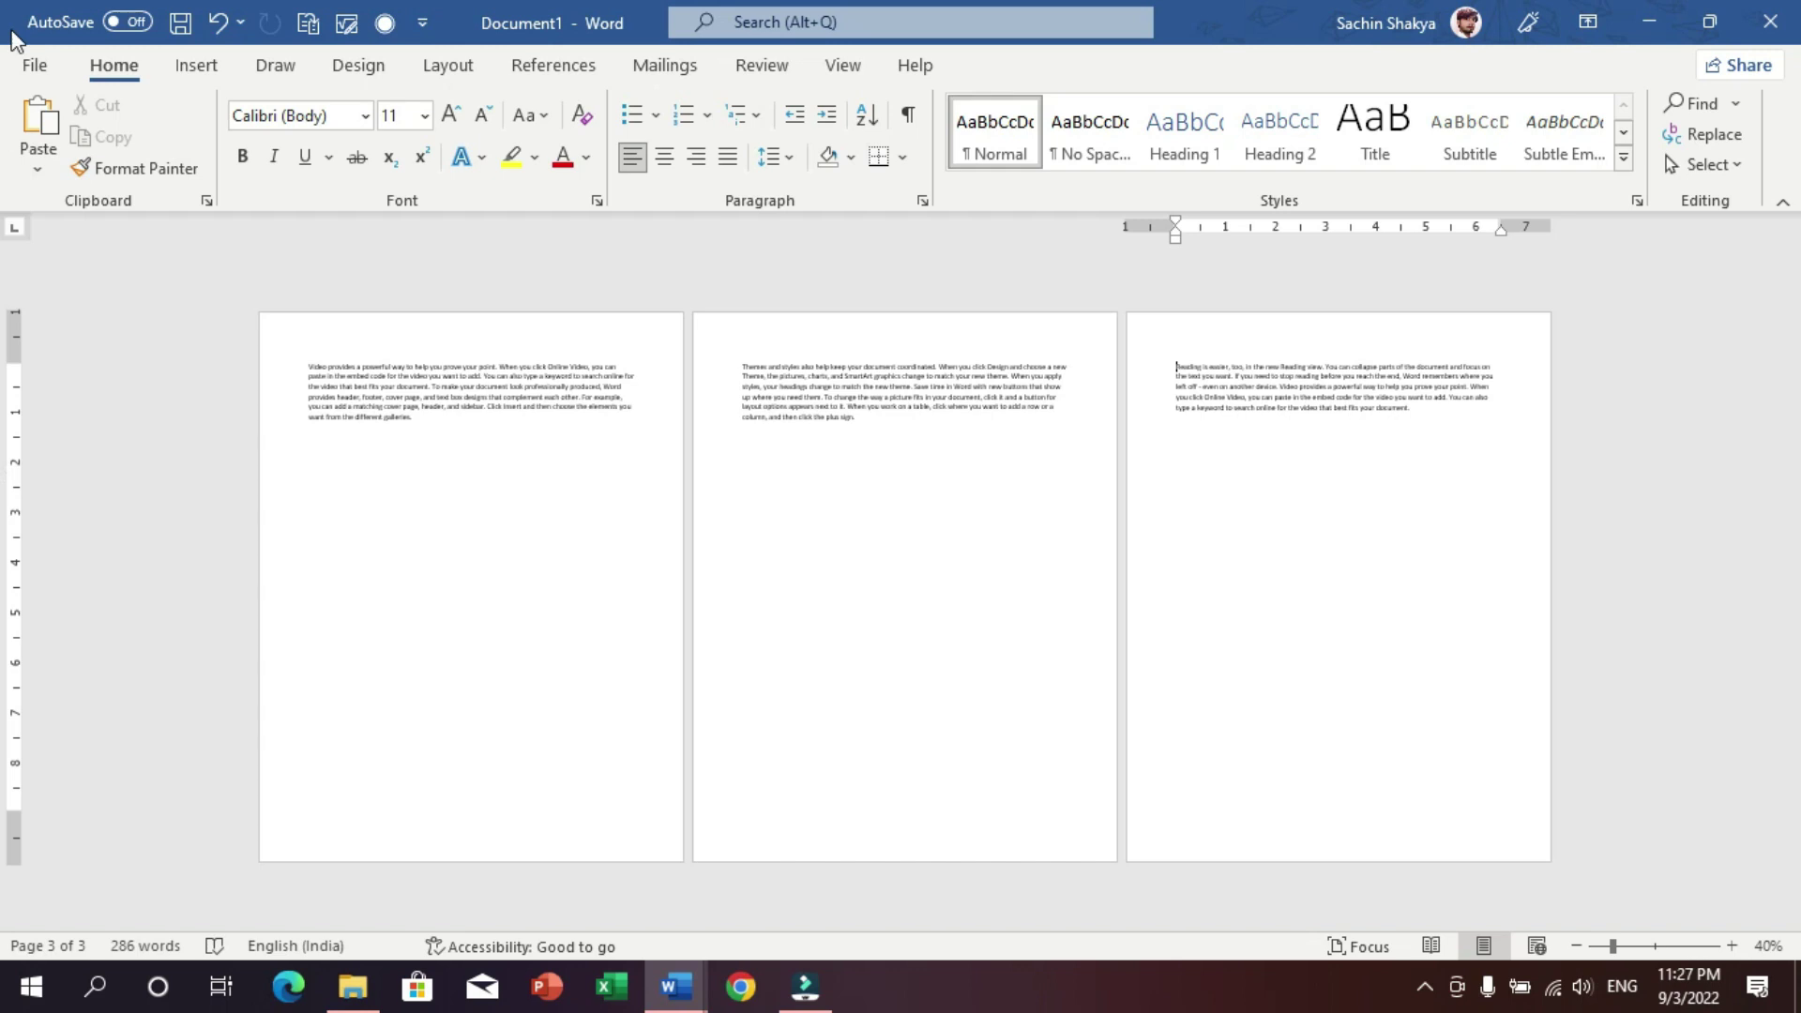
{"action": "left_click", "coordinate": [447, 68]}
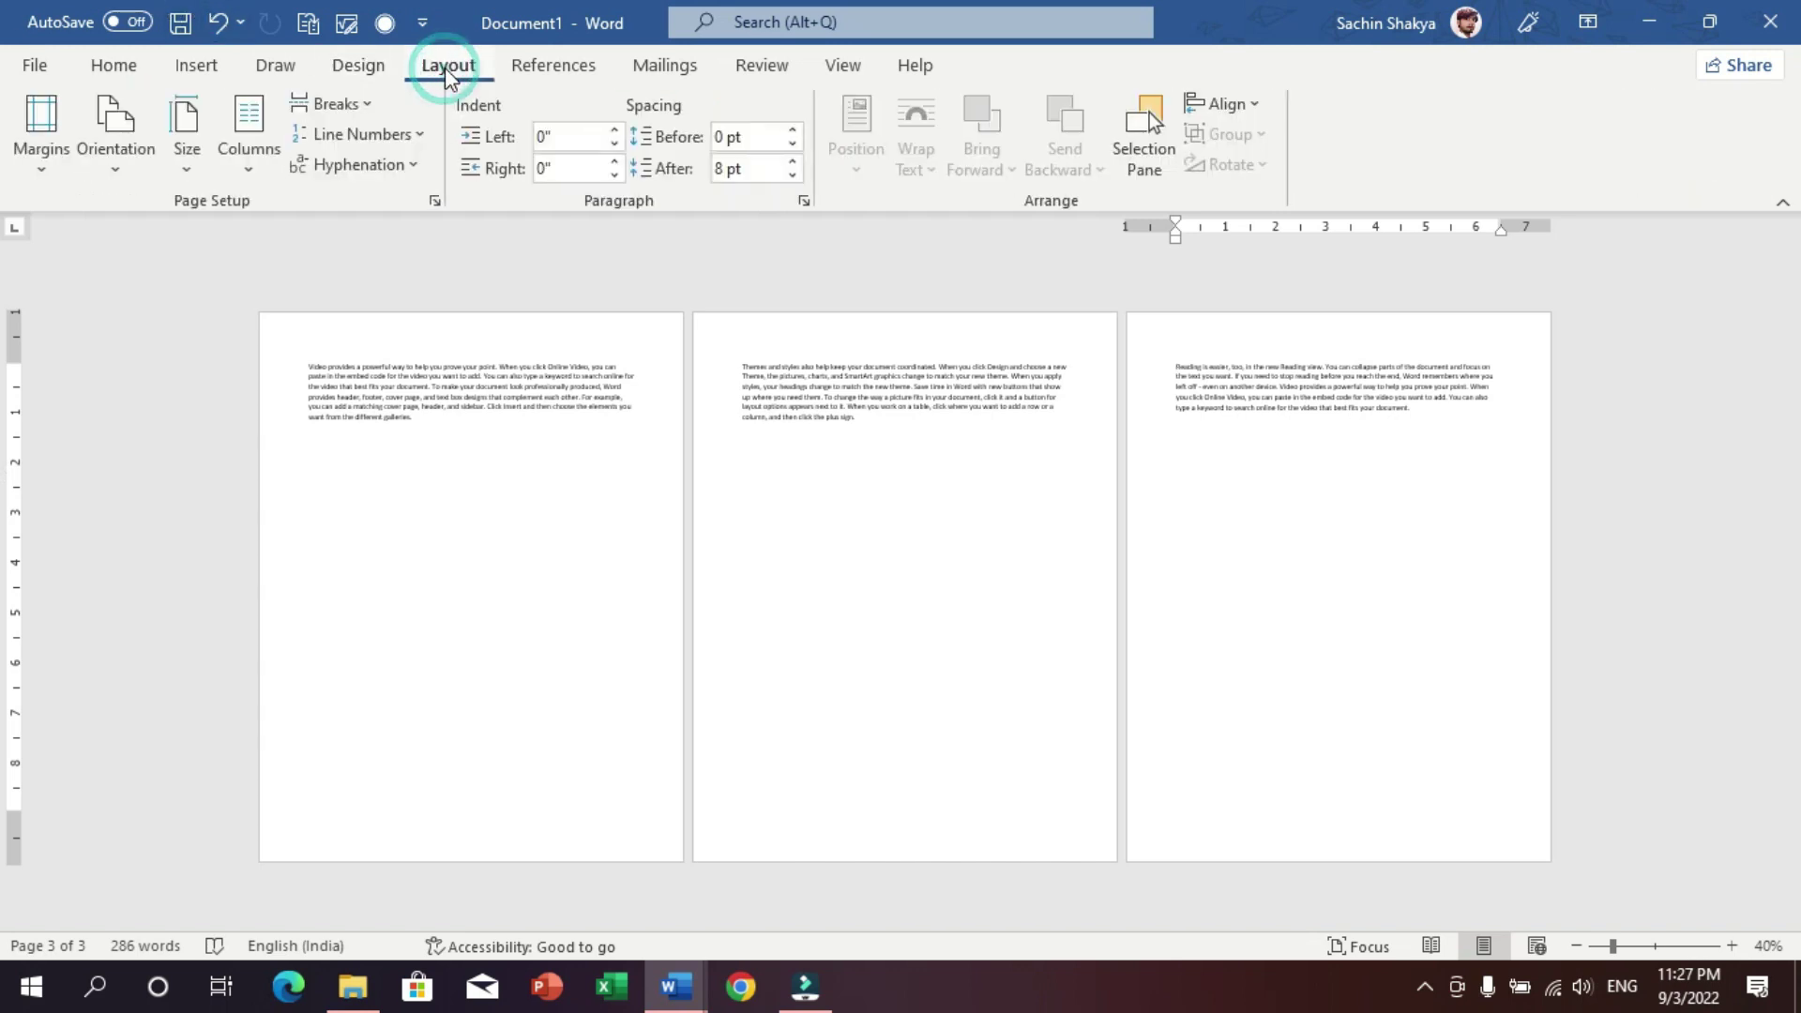
{"action": "left_click", "coordinate": [361, 105]}
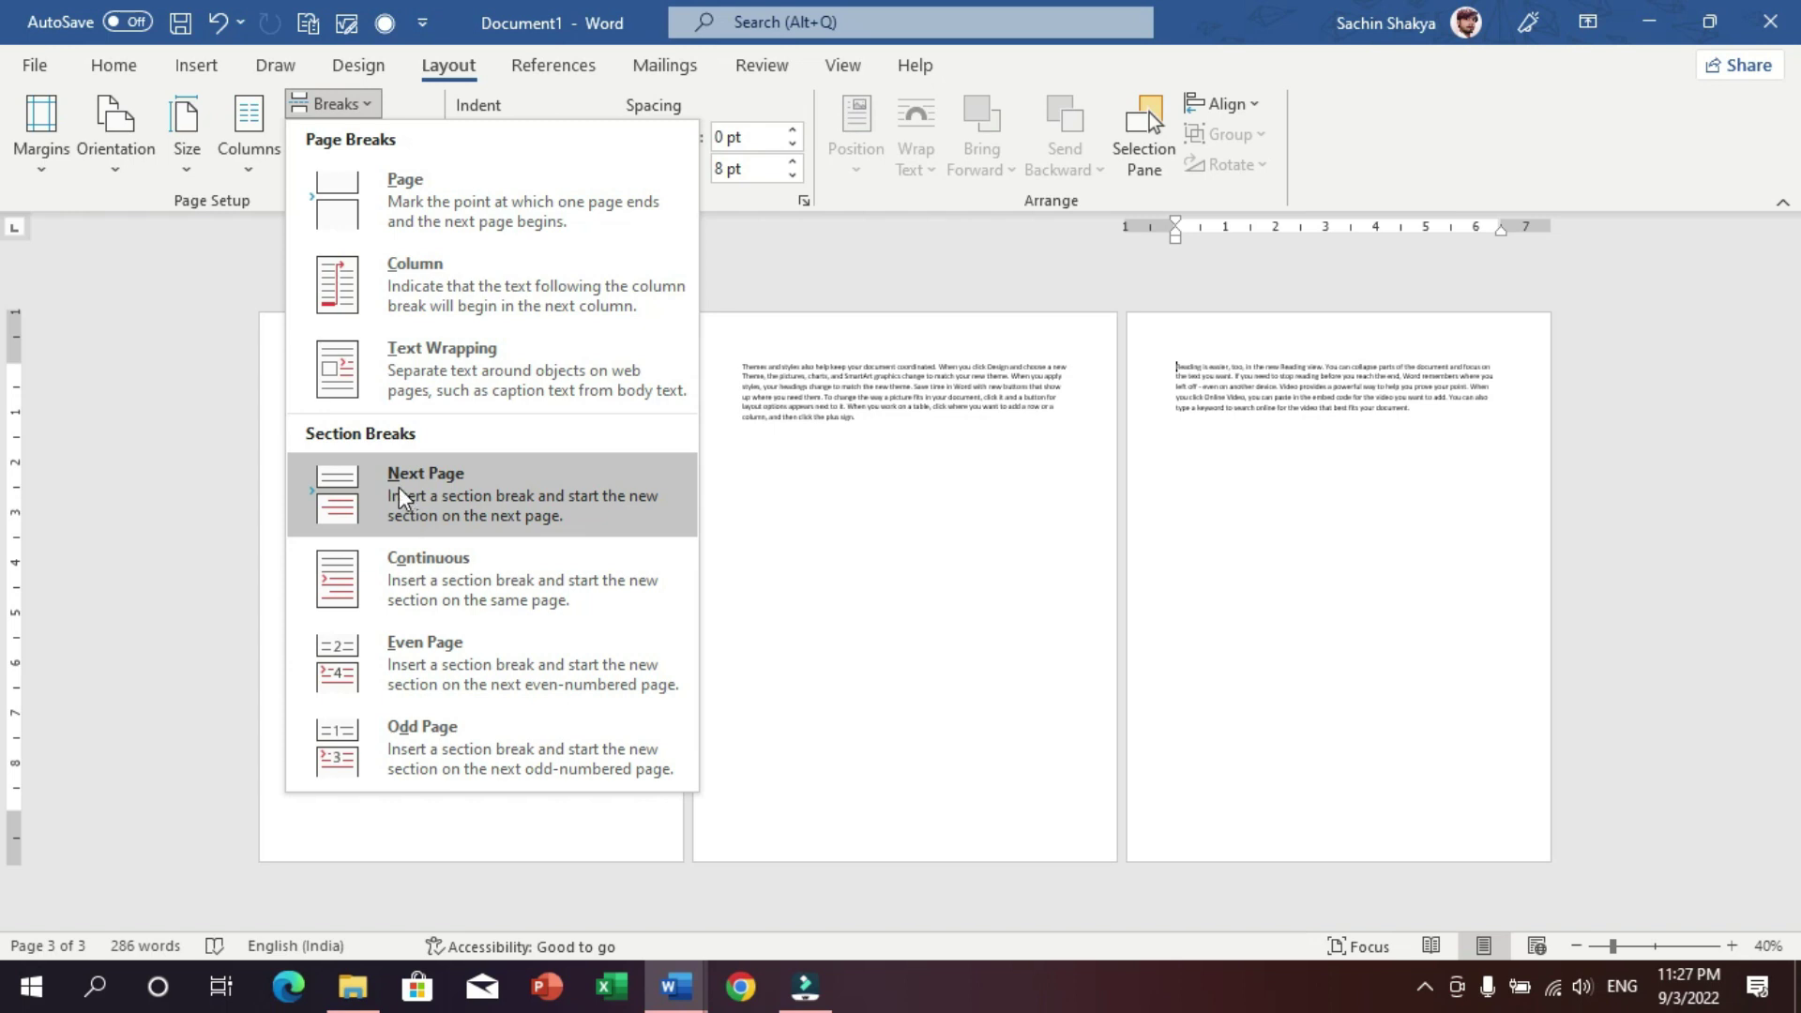
{"action": "left_click", "coordinate": [361, 589]}
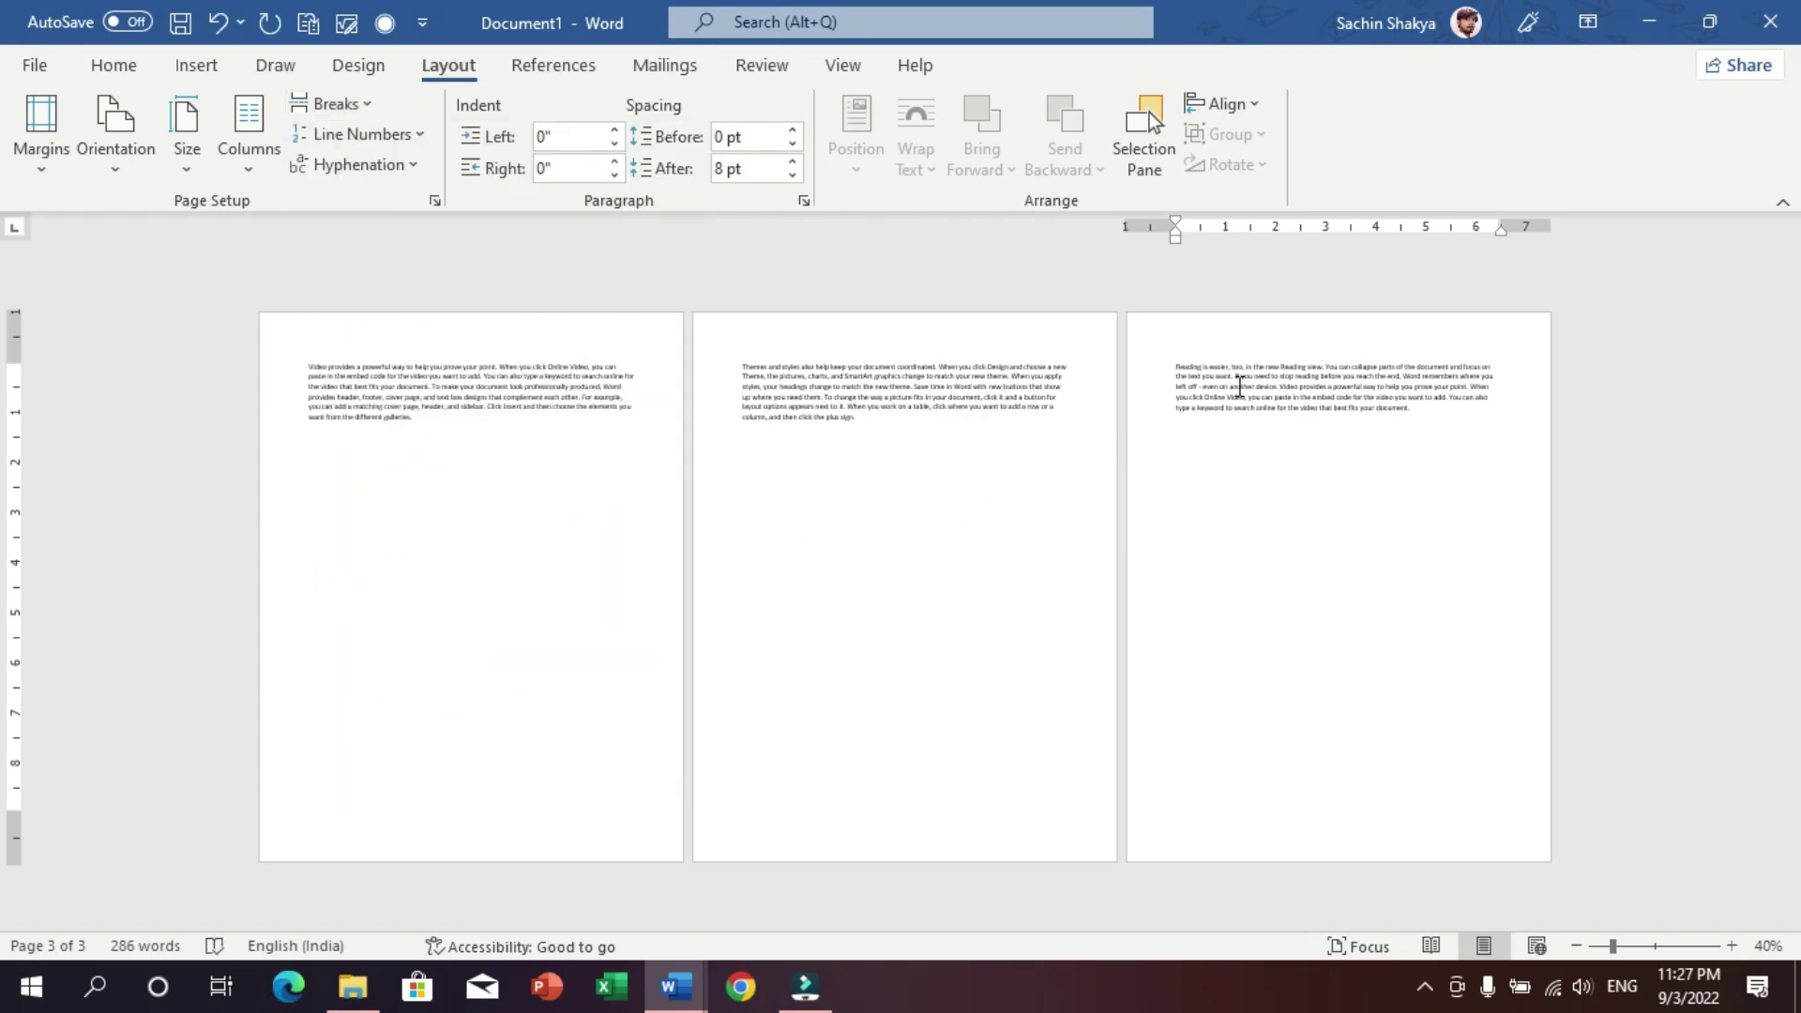
- Check the section labels in the header area, then return to the end of page 2's text
{"action": "double_click", "coordinate": [1245, 346]}
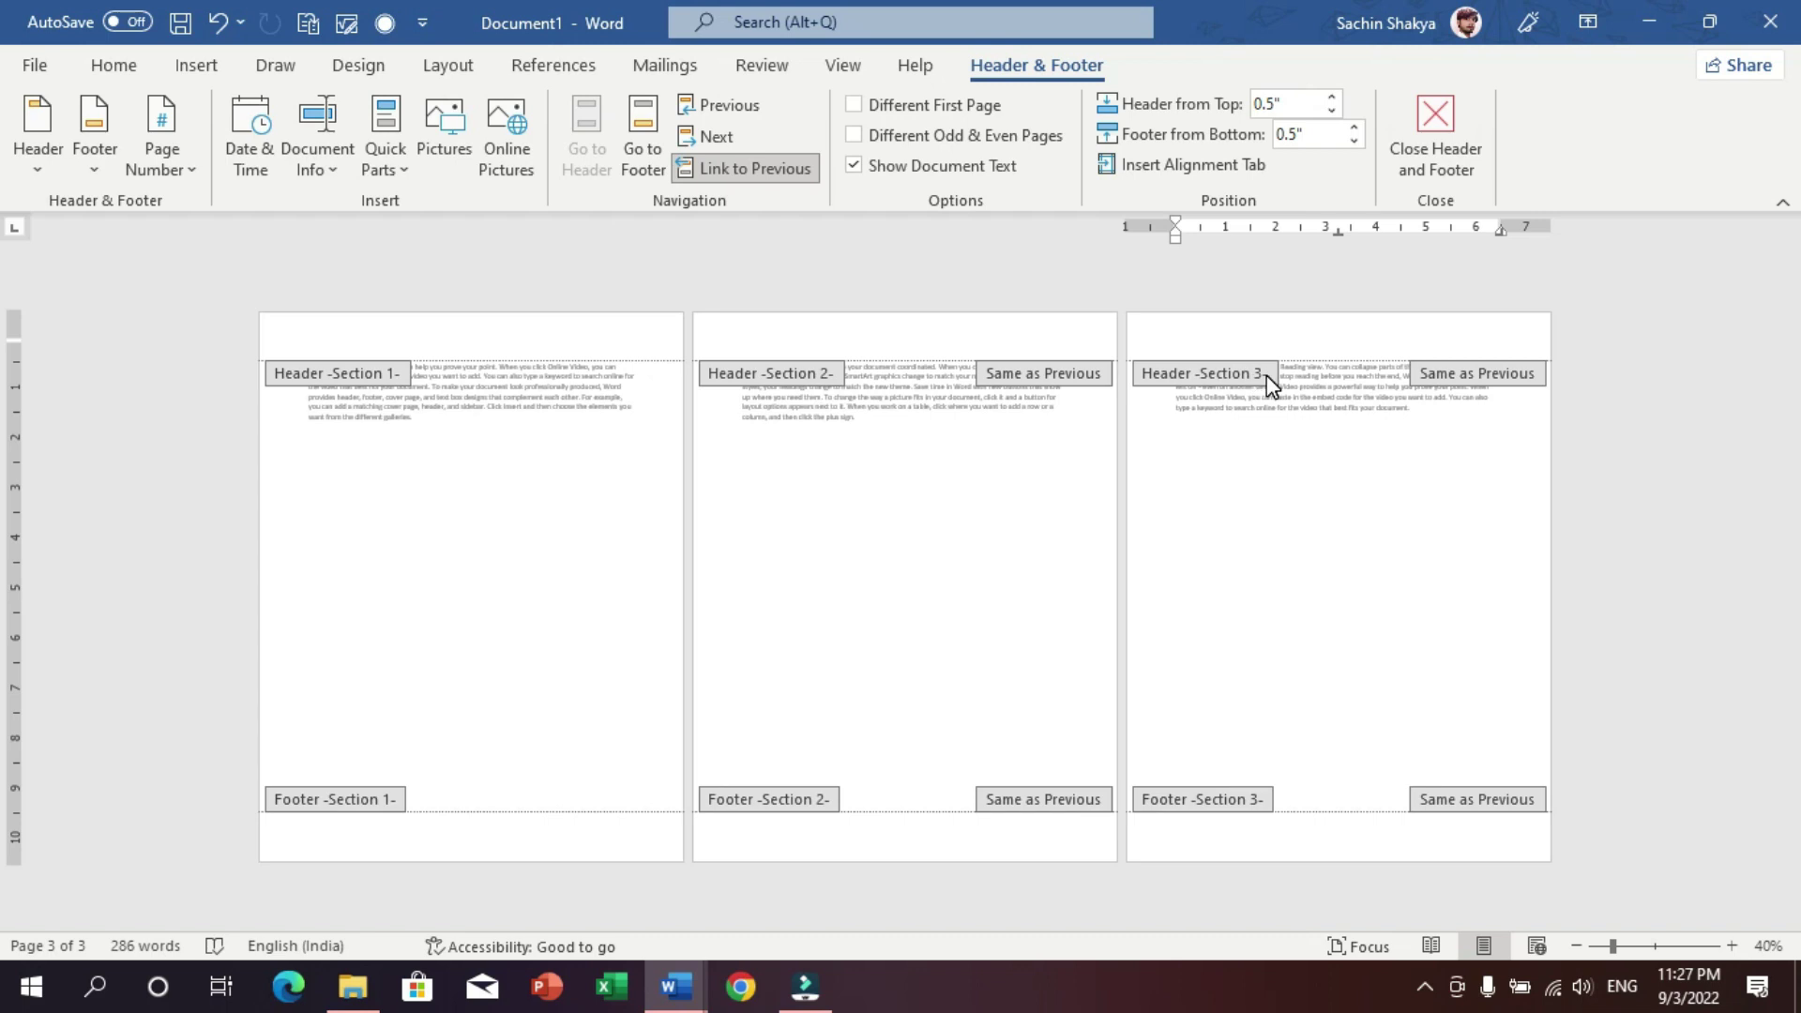
{"action": "double_click", "coordinate": [491, 371]}
{"action": "left_click", "coordinate": [1030, 466]}
{"action": "left_click", "coordinate": [1387, 471]}
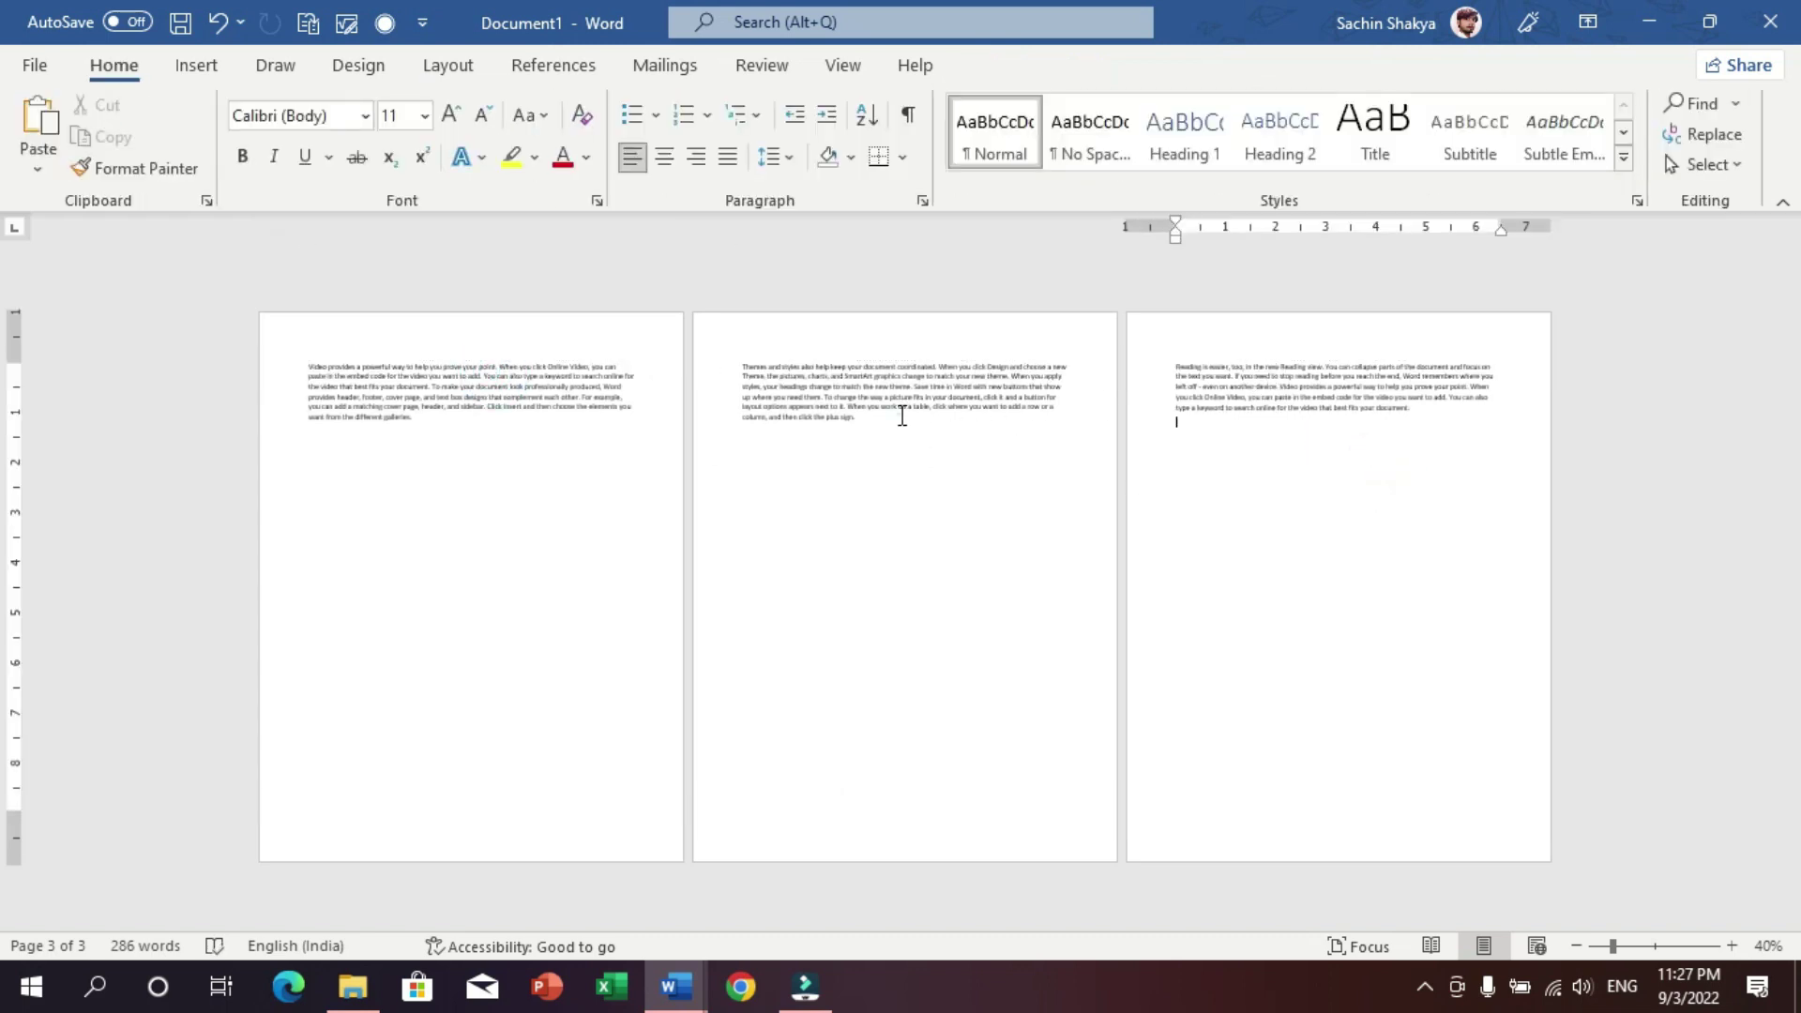
{"action": "left_click", "coordinate": [901, 416]}
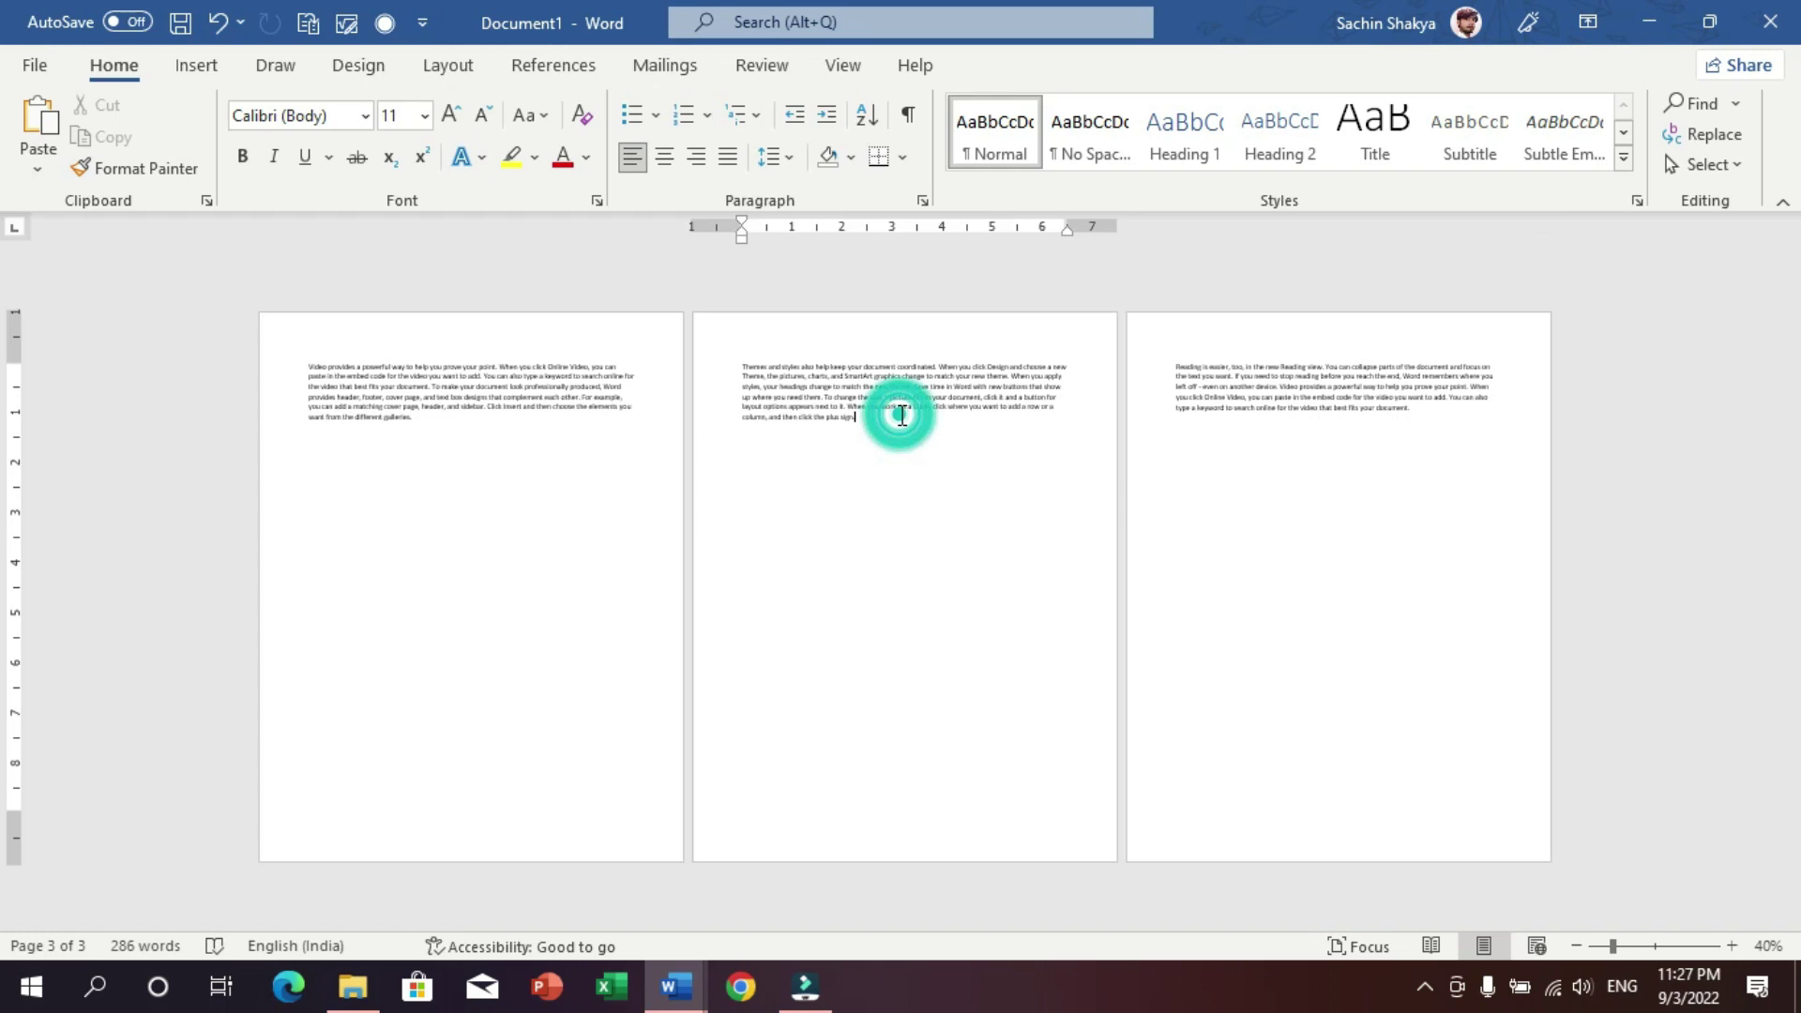
{"action": "left_click", "coordinate": [441, 70]}
- Turn page 2 to landscape and check its section breaks in the header and footer view
{"action": "left_click", "coordinate": [118, 164]}
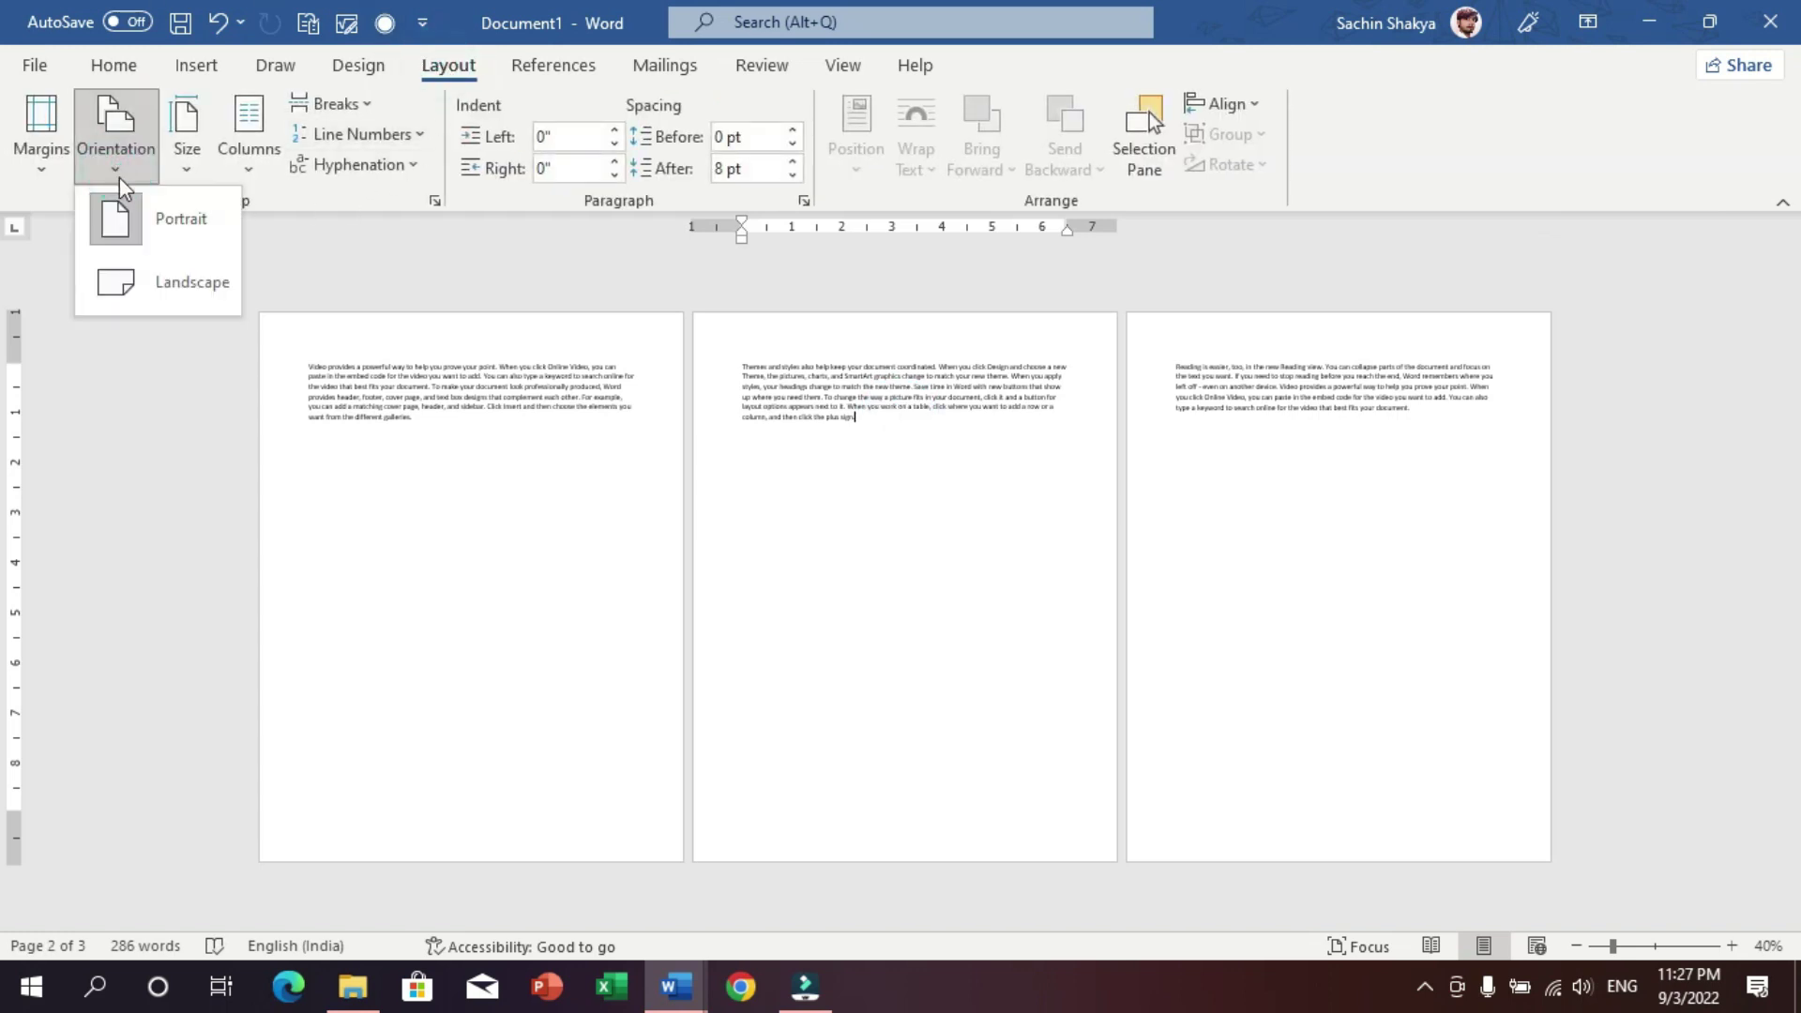
{"action": "left_click", "coordinate": [138, 286]}
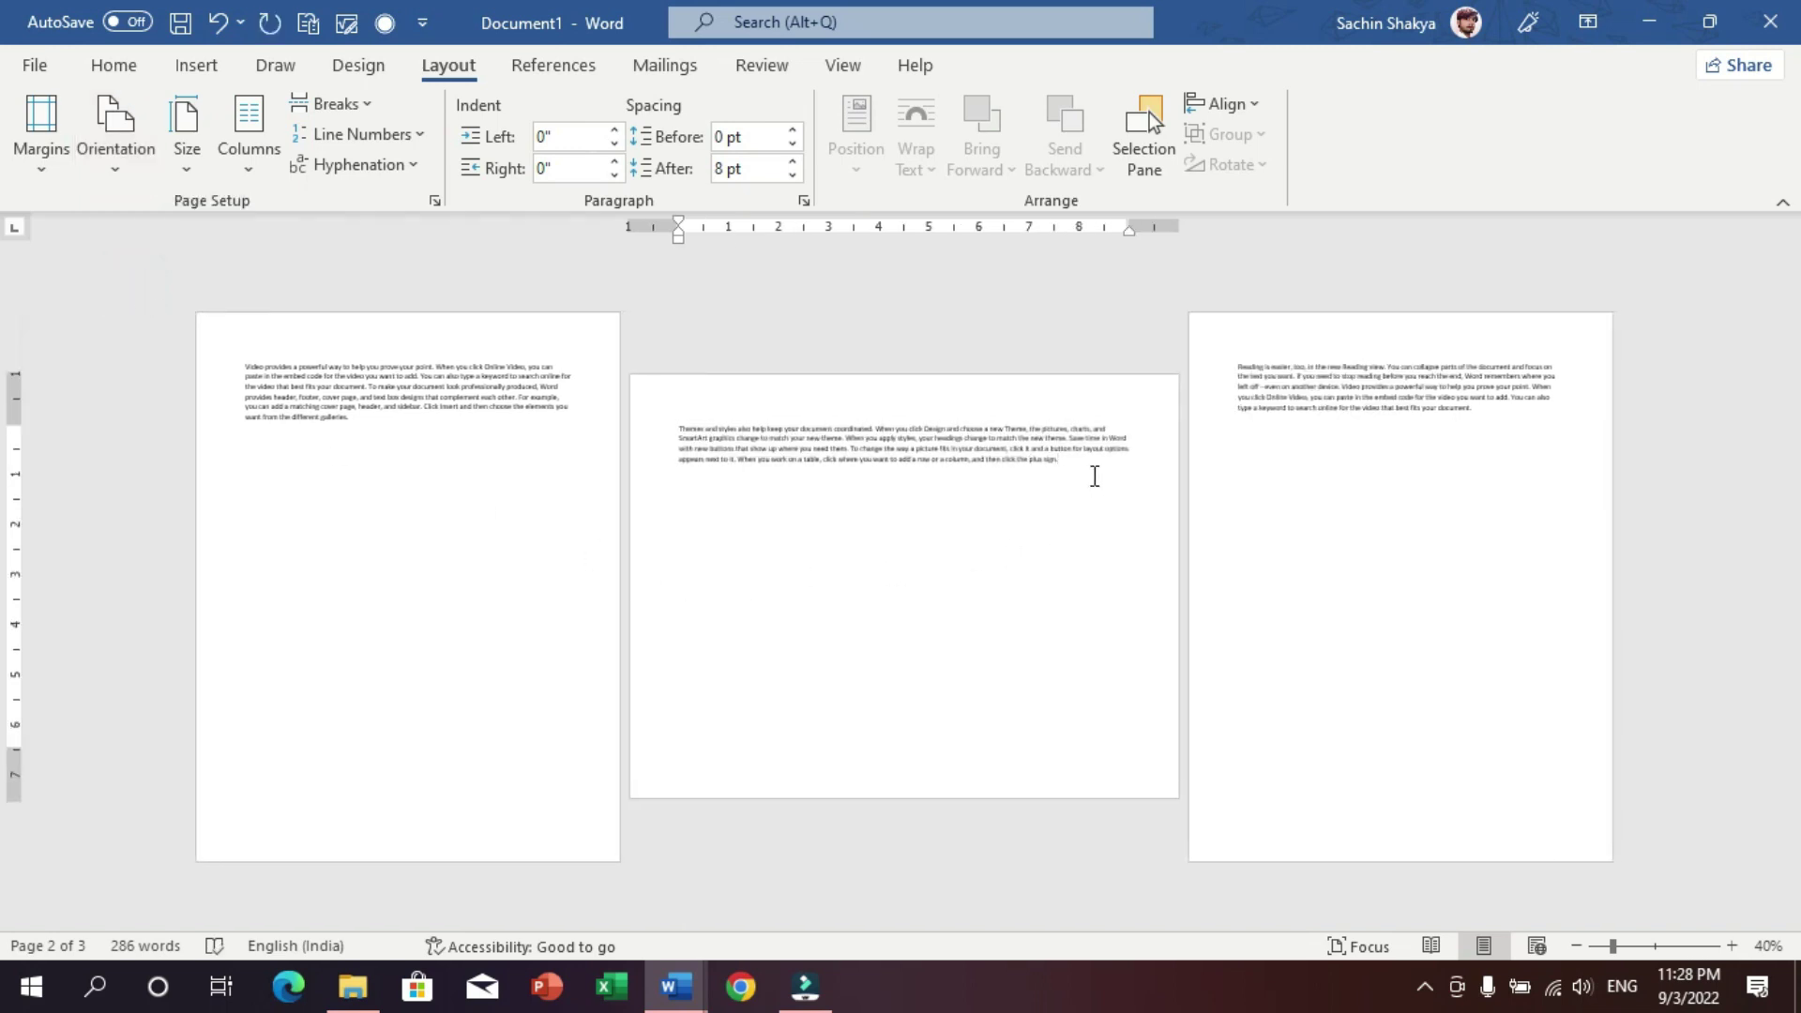
{"action": "left_click", "coordinate": [1079, 474]}
{"action": "double_click", "coordinate": [825, 406]}
{"action": "double_click", "coordinate": [933, 446]}
{"action": "left_click", "coordinate": [1100, 485]}
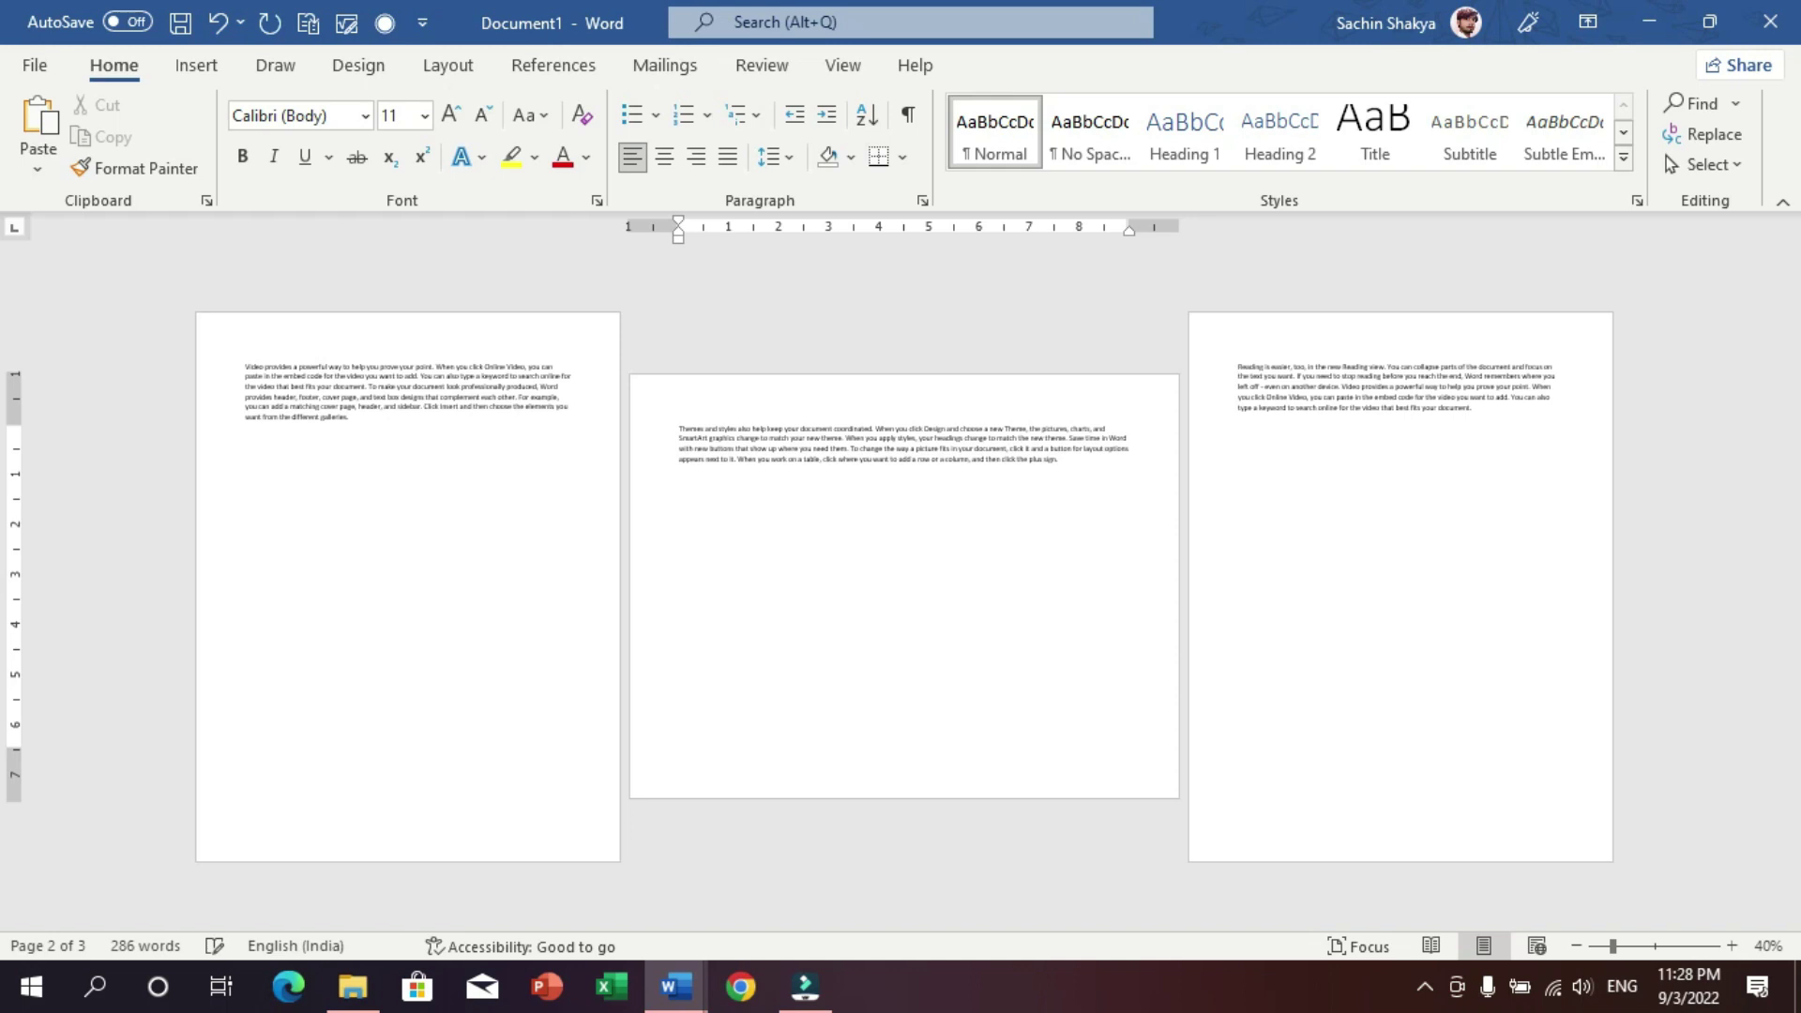
- Add a new page after page 2 and type placeholder text 'gdfgdfgdsfa' on it
{"action": "key", "text": "ctrl+Return"}
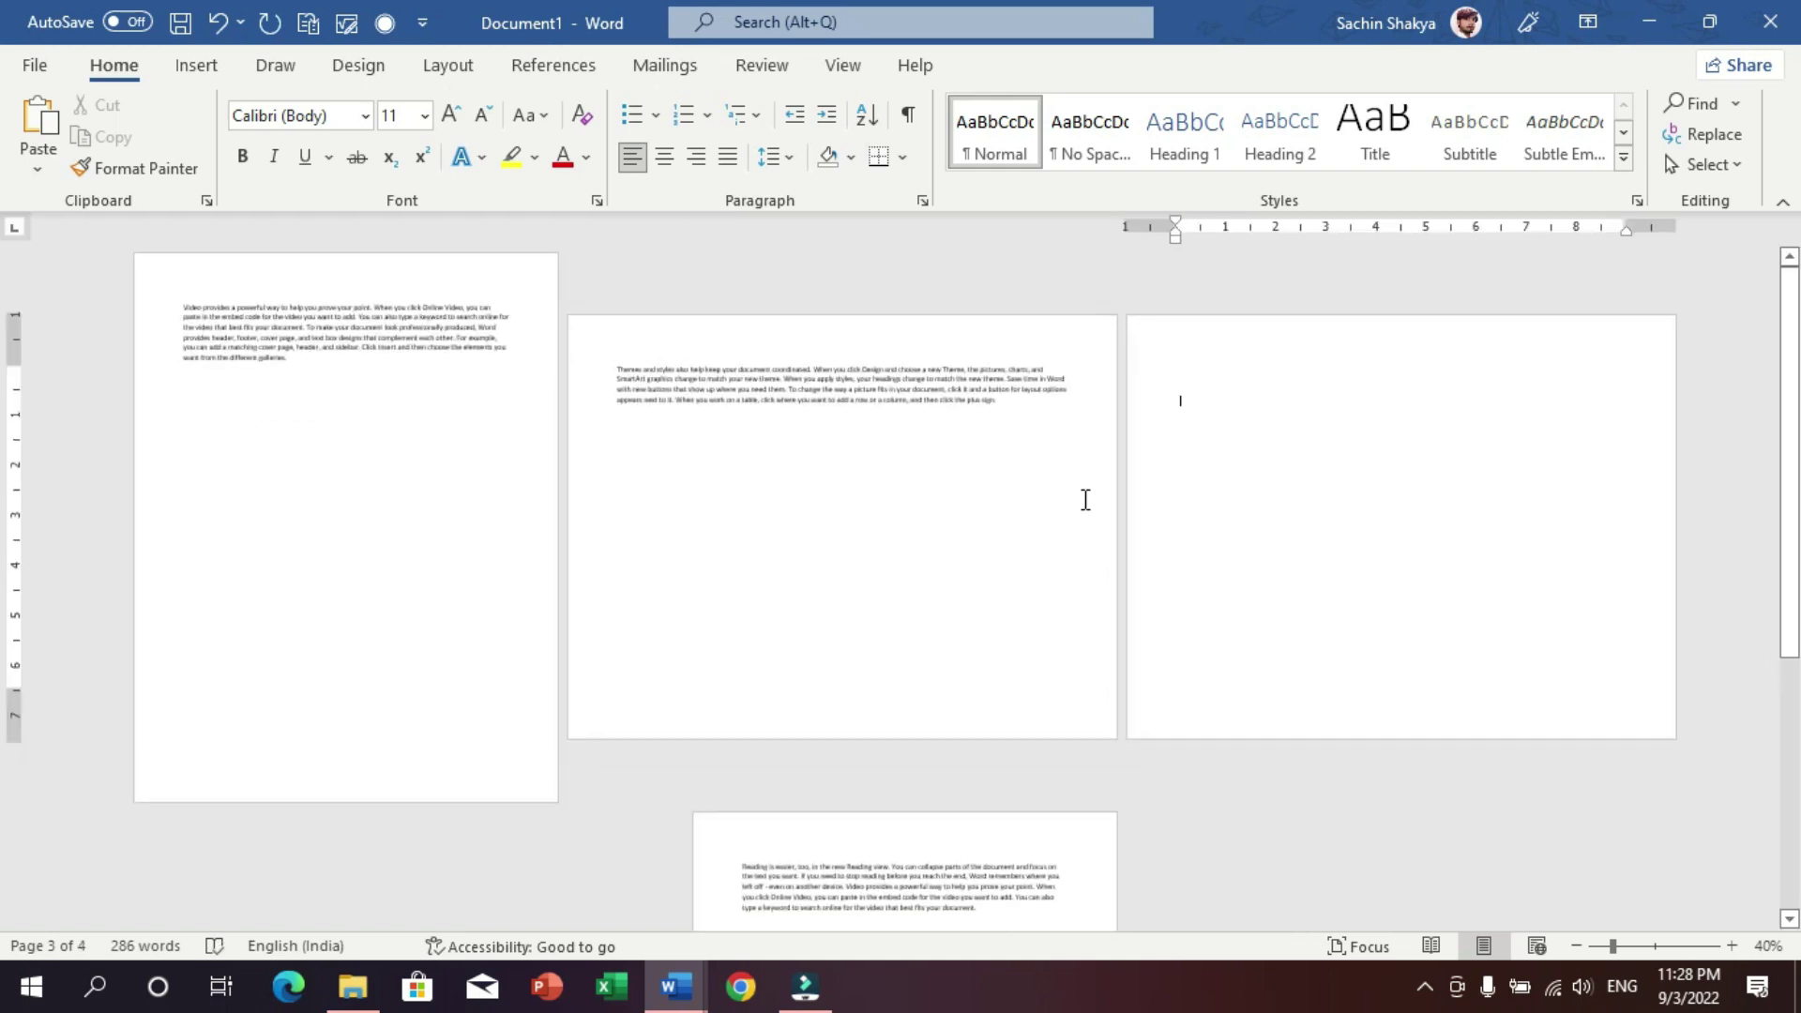
{"action": "left_click", "coordinate": [1301, 385]}
{"action": "type", "text": "gdfgdfgdsfa"}
{"action": "key", "text": "Return"}
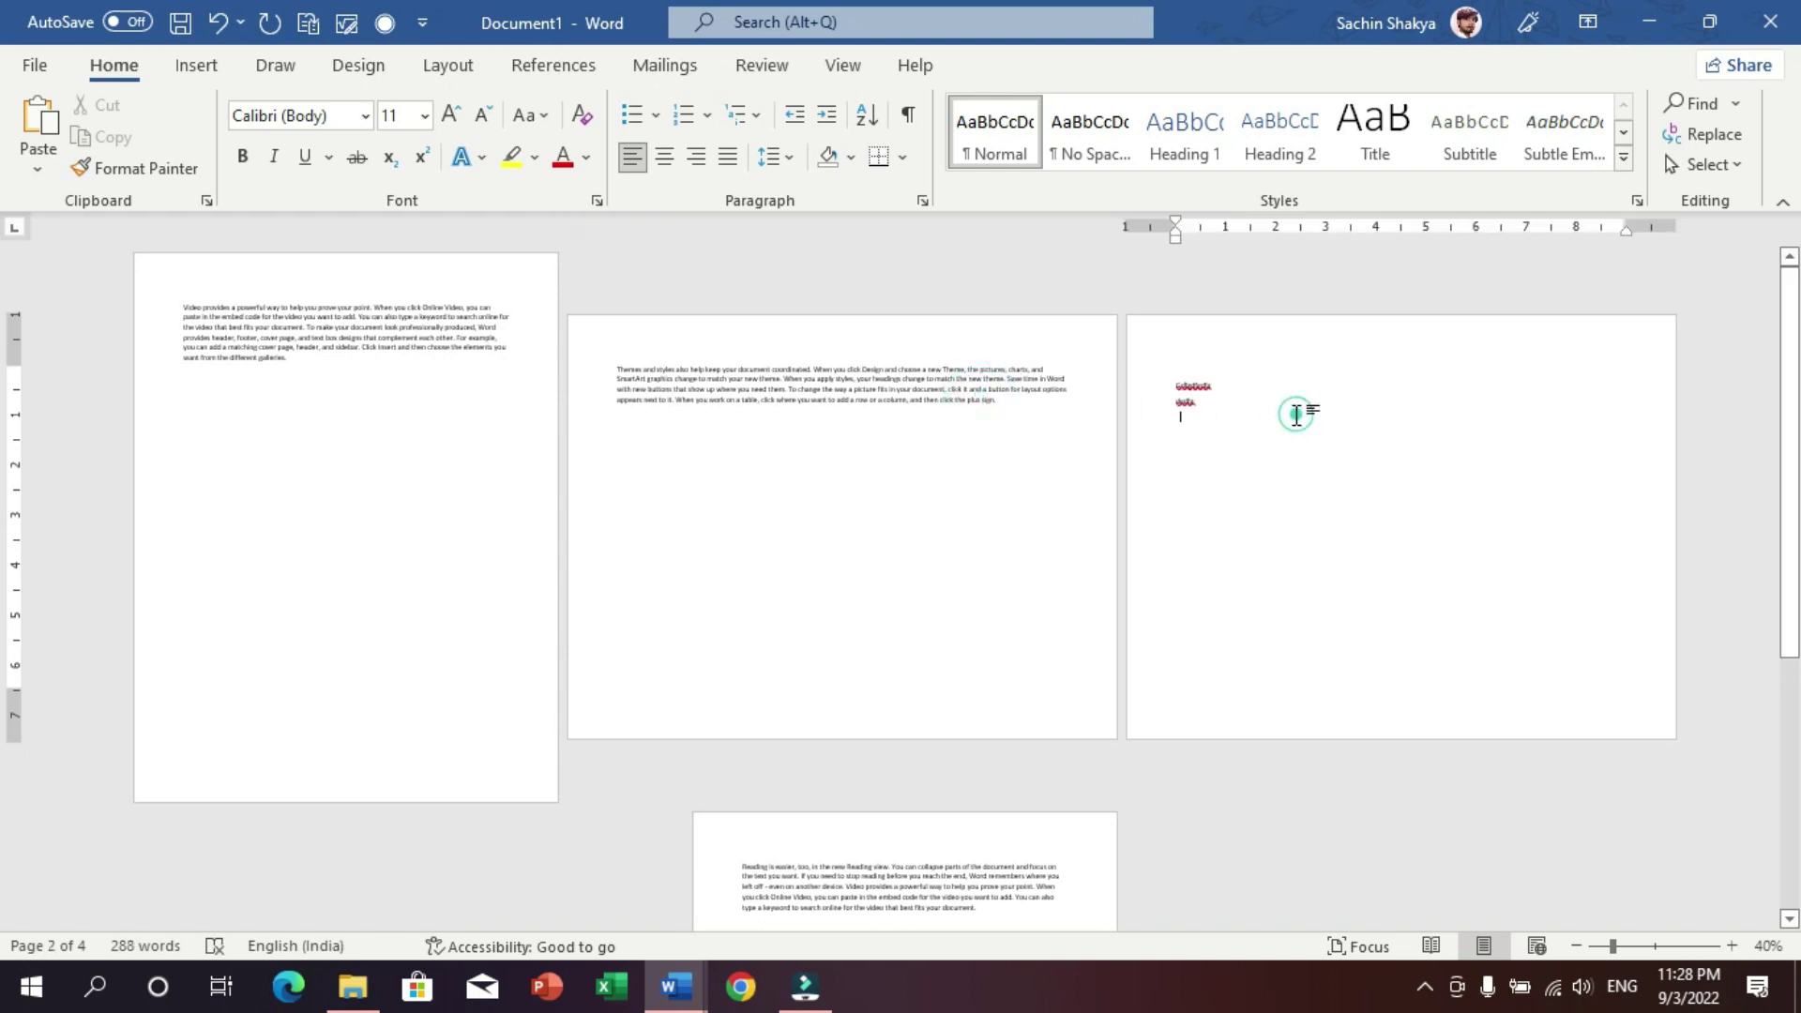
- Check the ends of the text on pages 1 and 2, then bring up the Design settings
{"action": "left_click", "coordinate": [836, 418]}
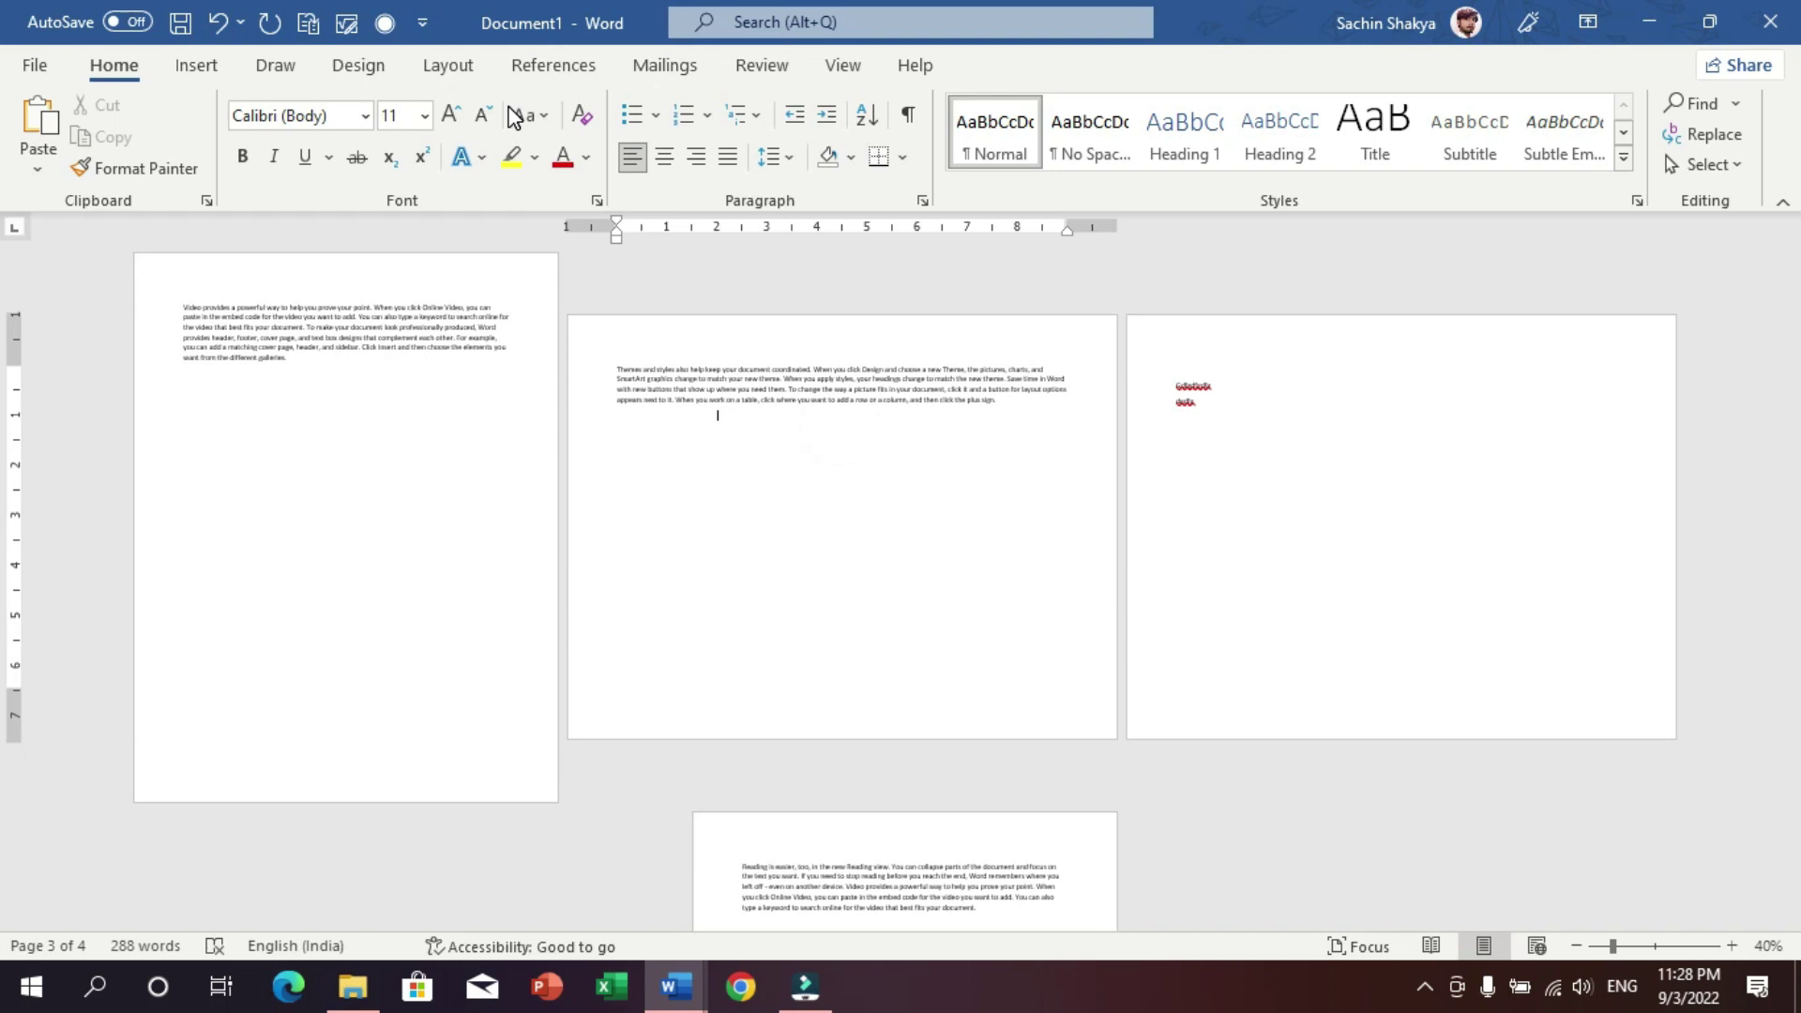
{"action": "left_click", "coordinate": [349, 375]}
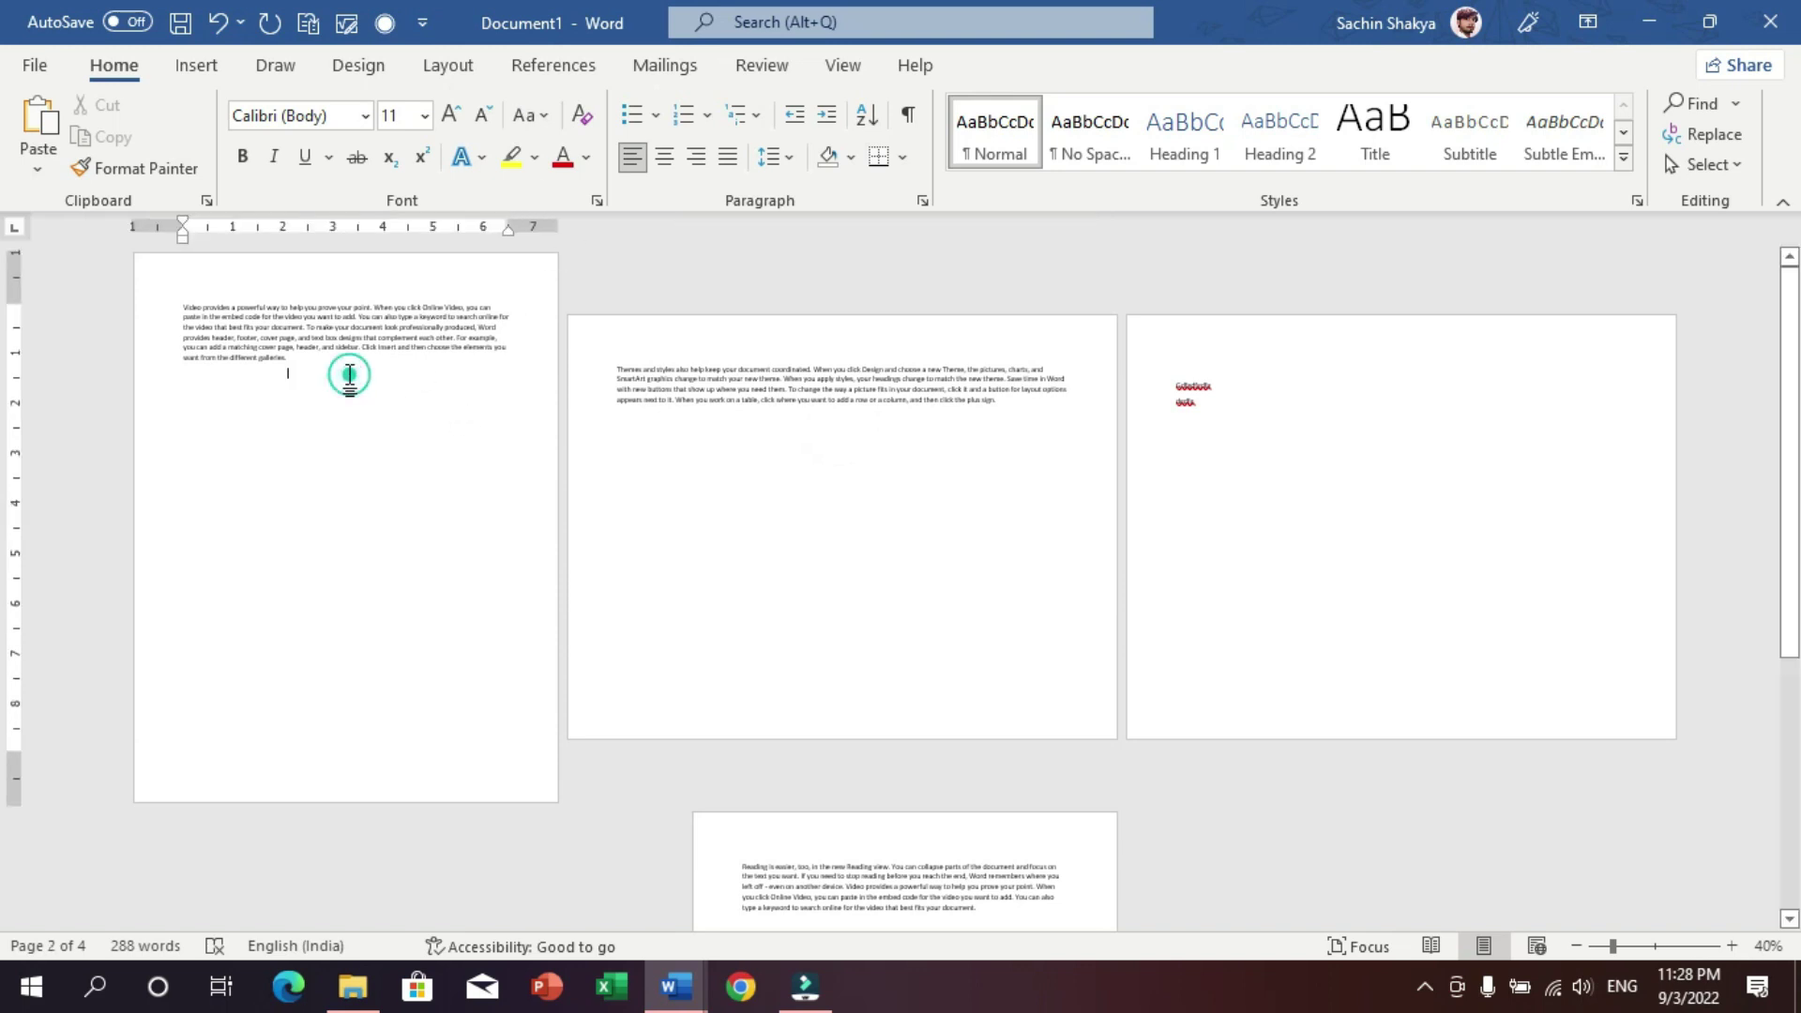
{"action": "left_click_drag", "start_coordinate": [762, 405], "coordinate": [1067, 456]}
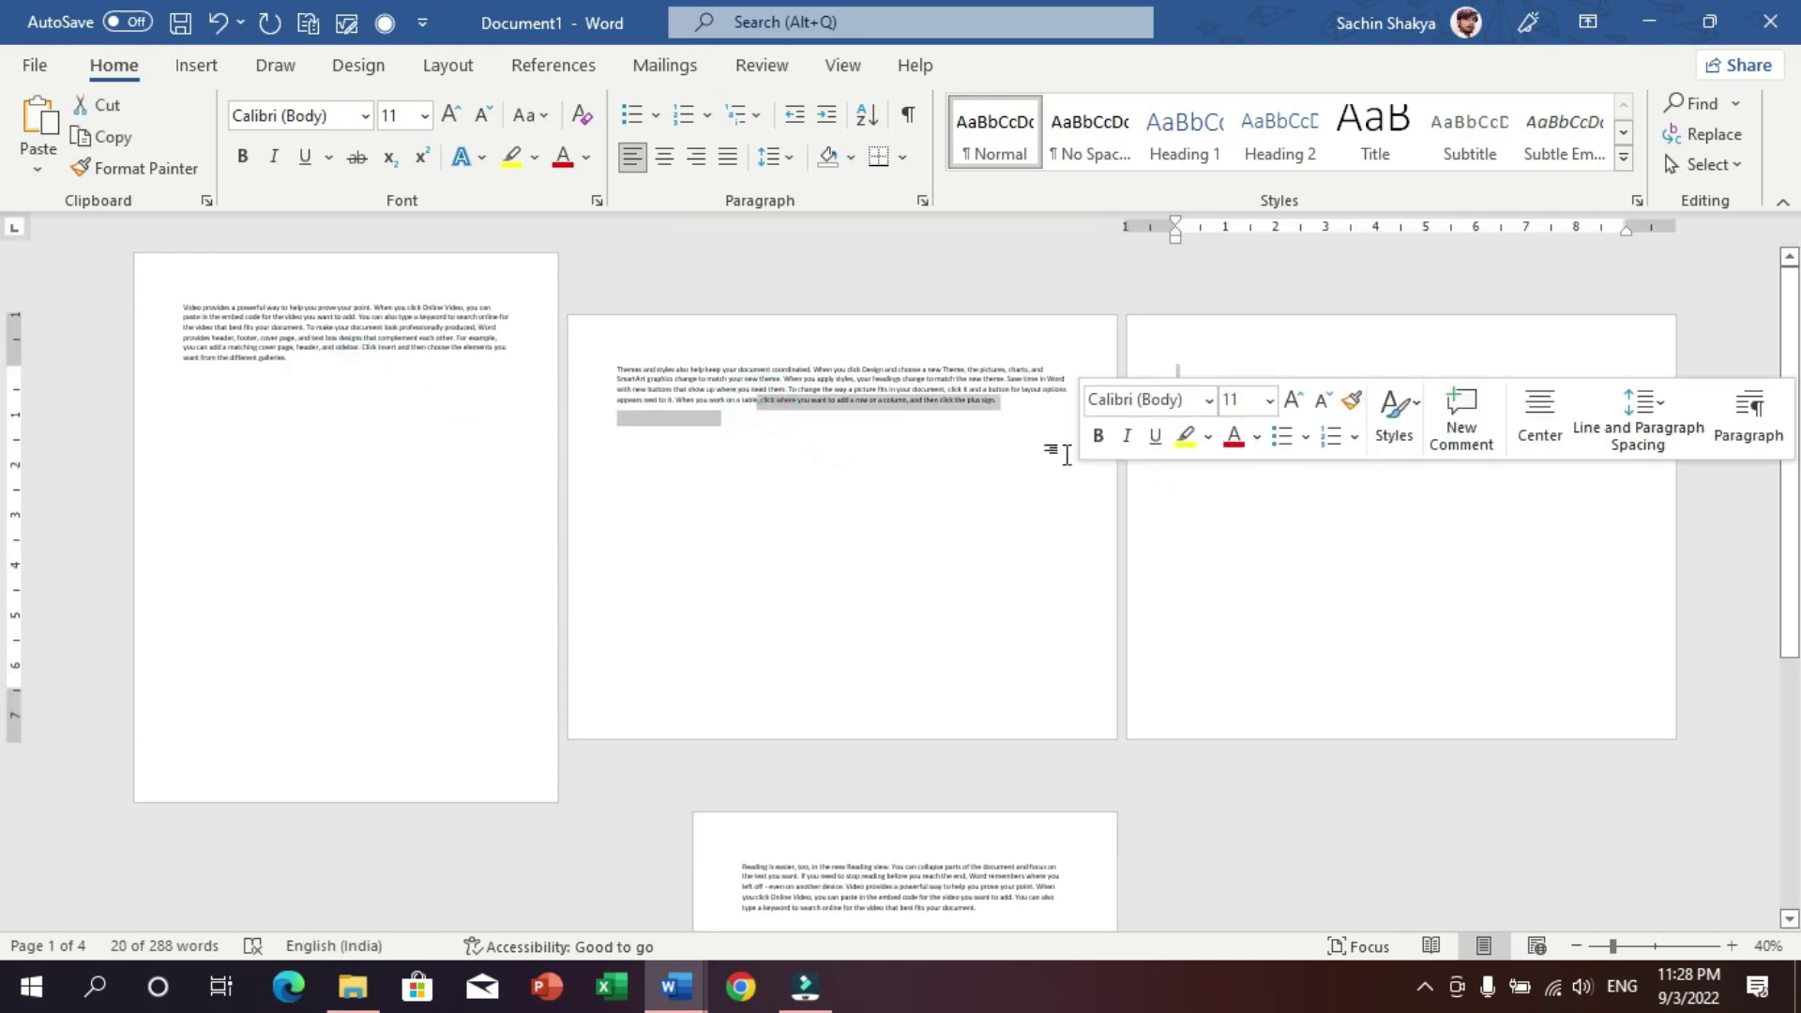
{"action": "left_click", "coordinate": [850, 430]}
{"action": "left_click", "coordinate": [443, 373]}
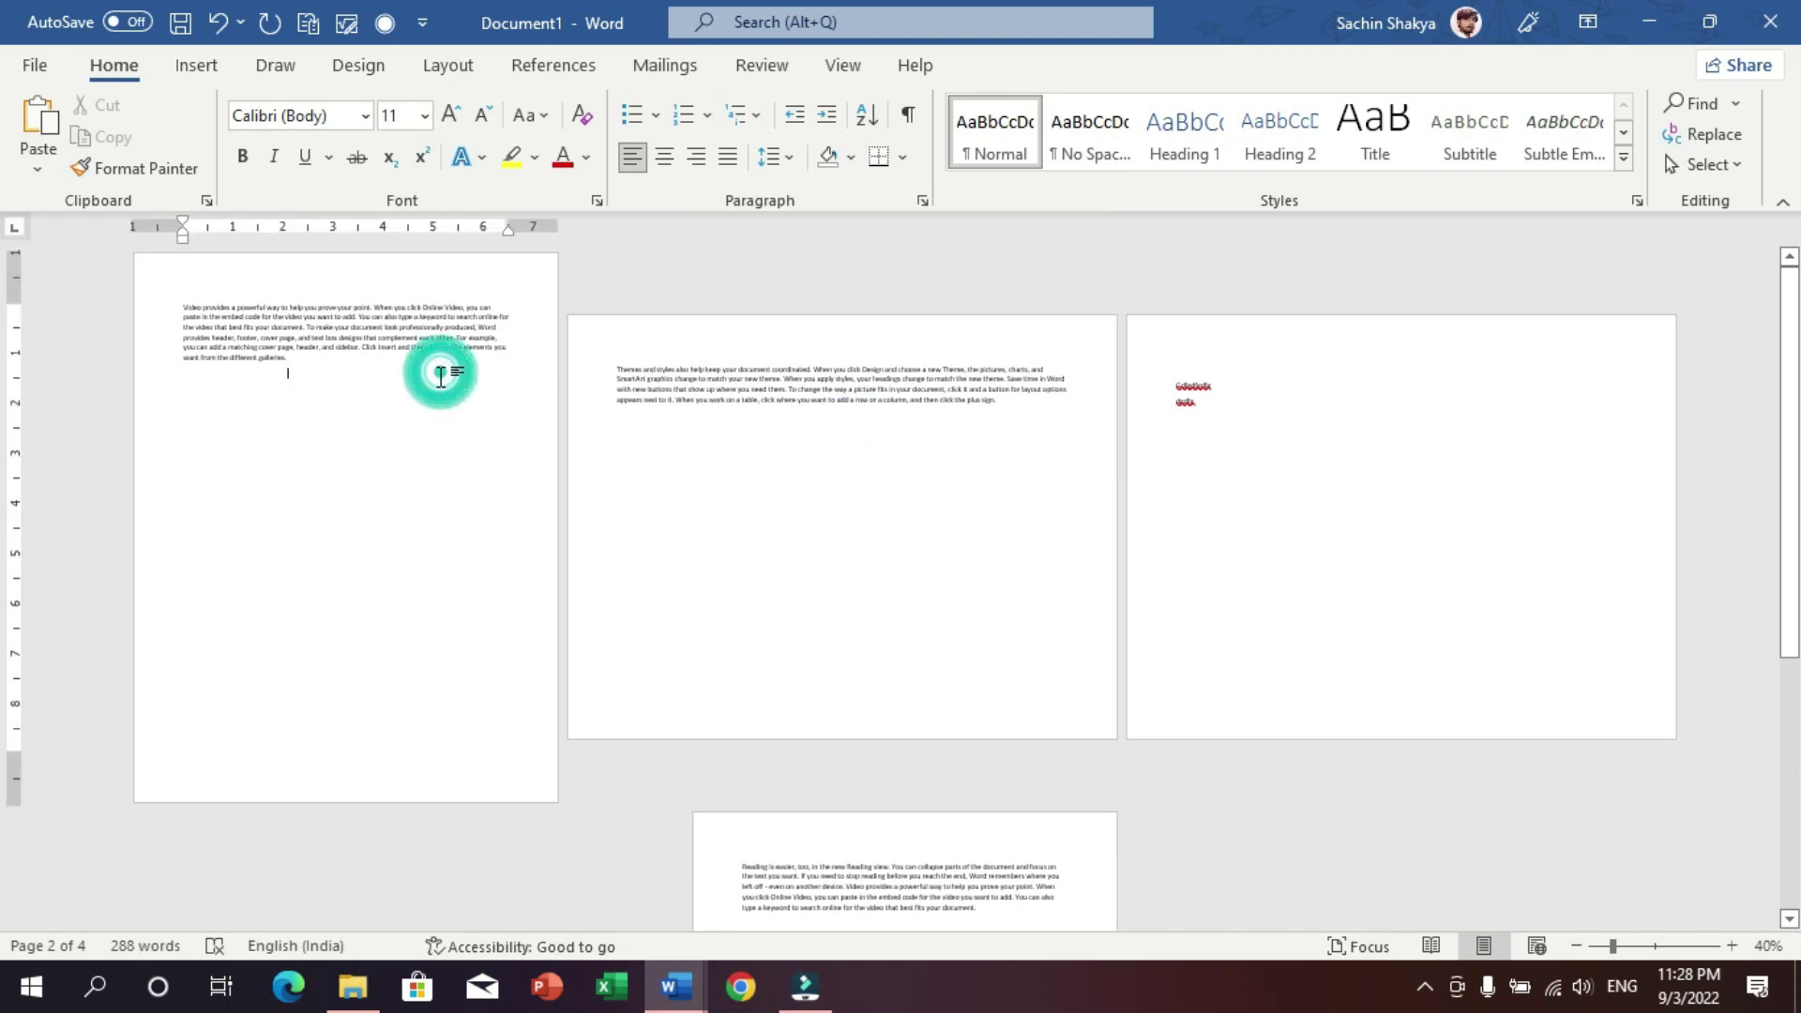
{"action": "left_click", "coordinate": [357, 82]}
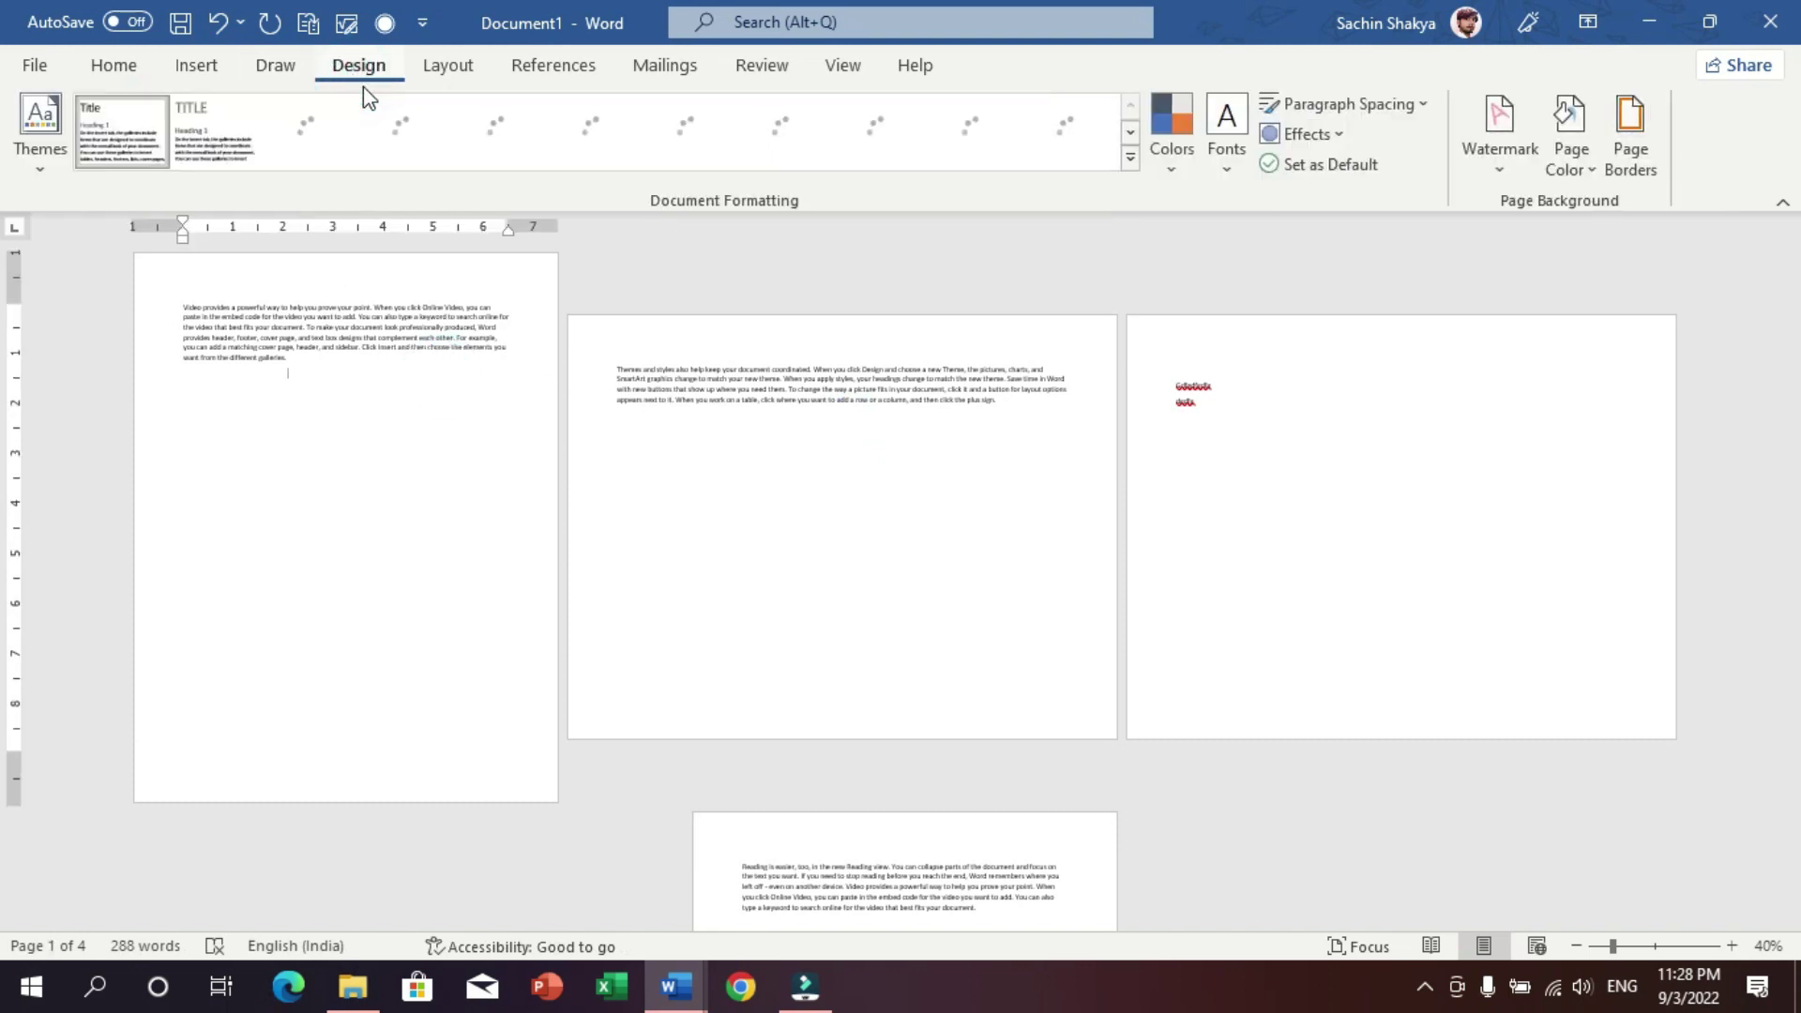
- Try a 4½ pt double-line page border on every page, then undo it
{"action": "left_click", "coordinate": [1629, 151]}
{"action": "left_click", "coordinate": [888, 462]}
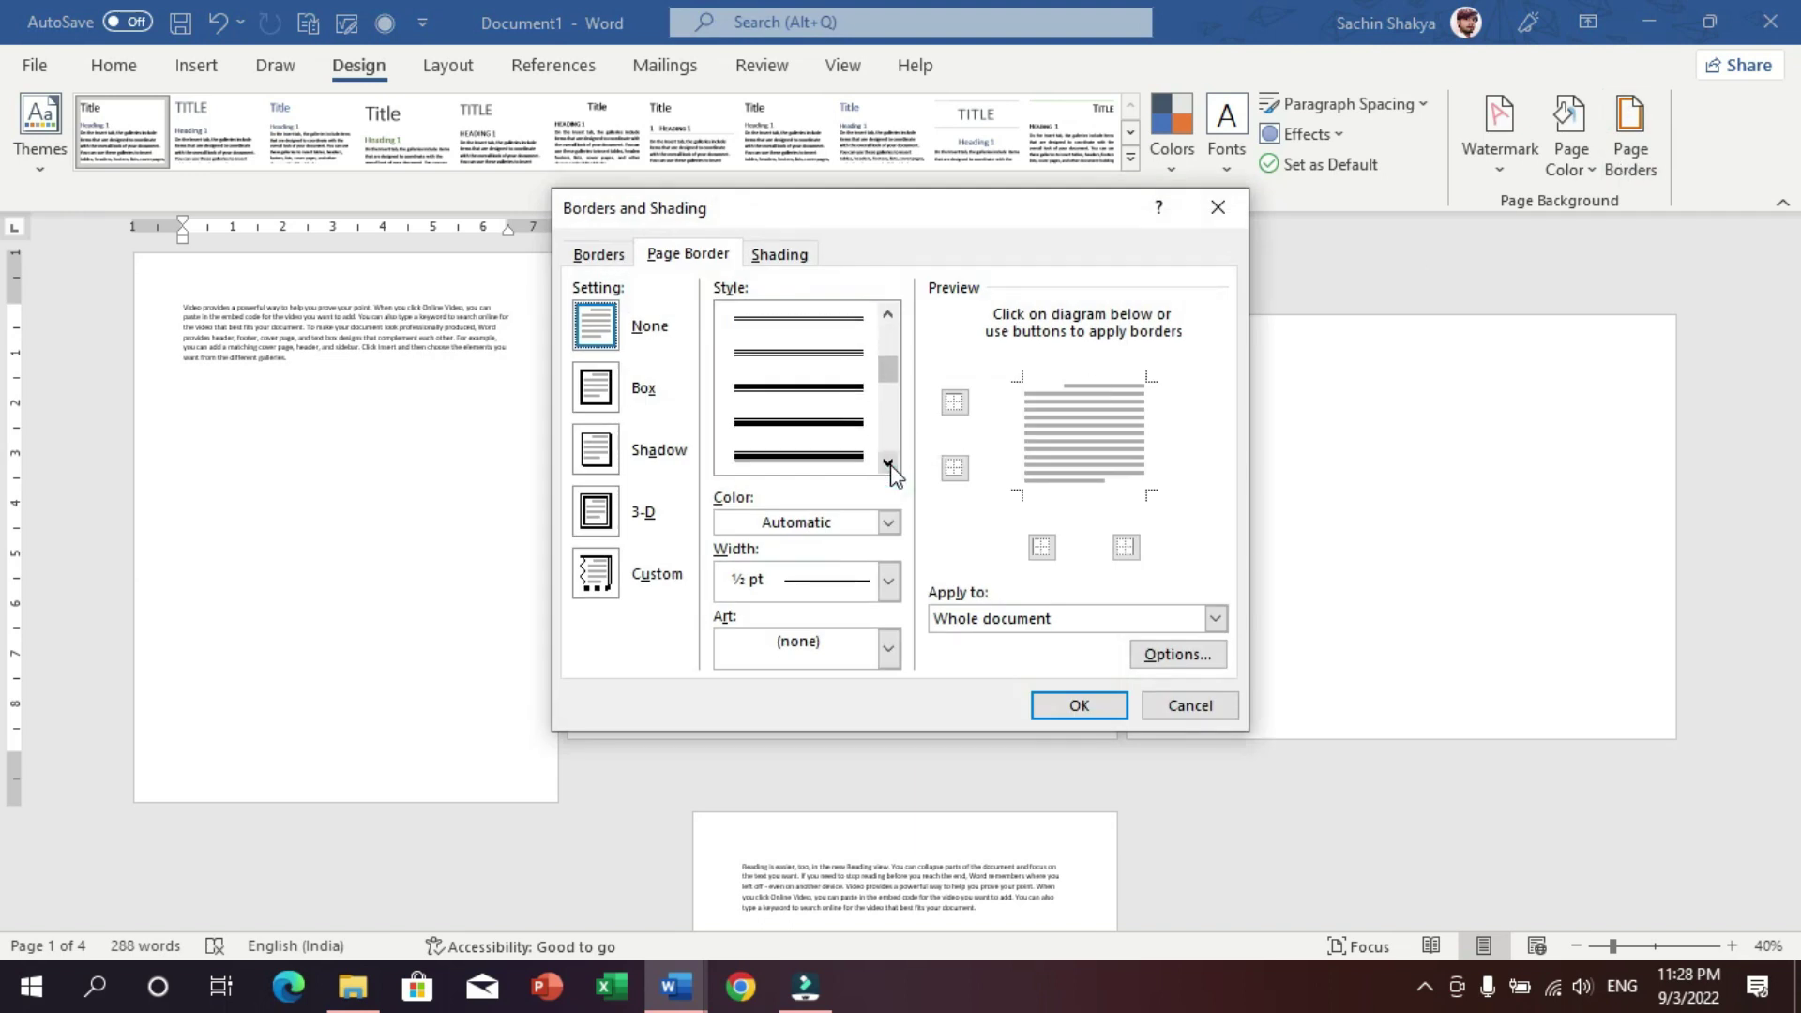
{"action": "left_click", "coordinate": [848, 457]}
{"action": "left_click", "coordinate": [886, 582]}
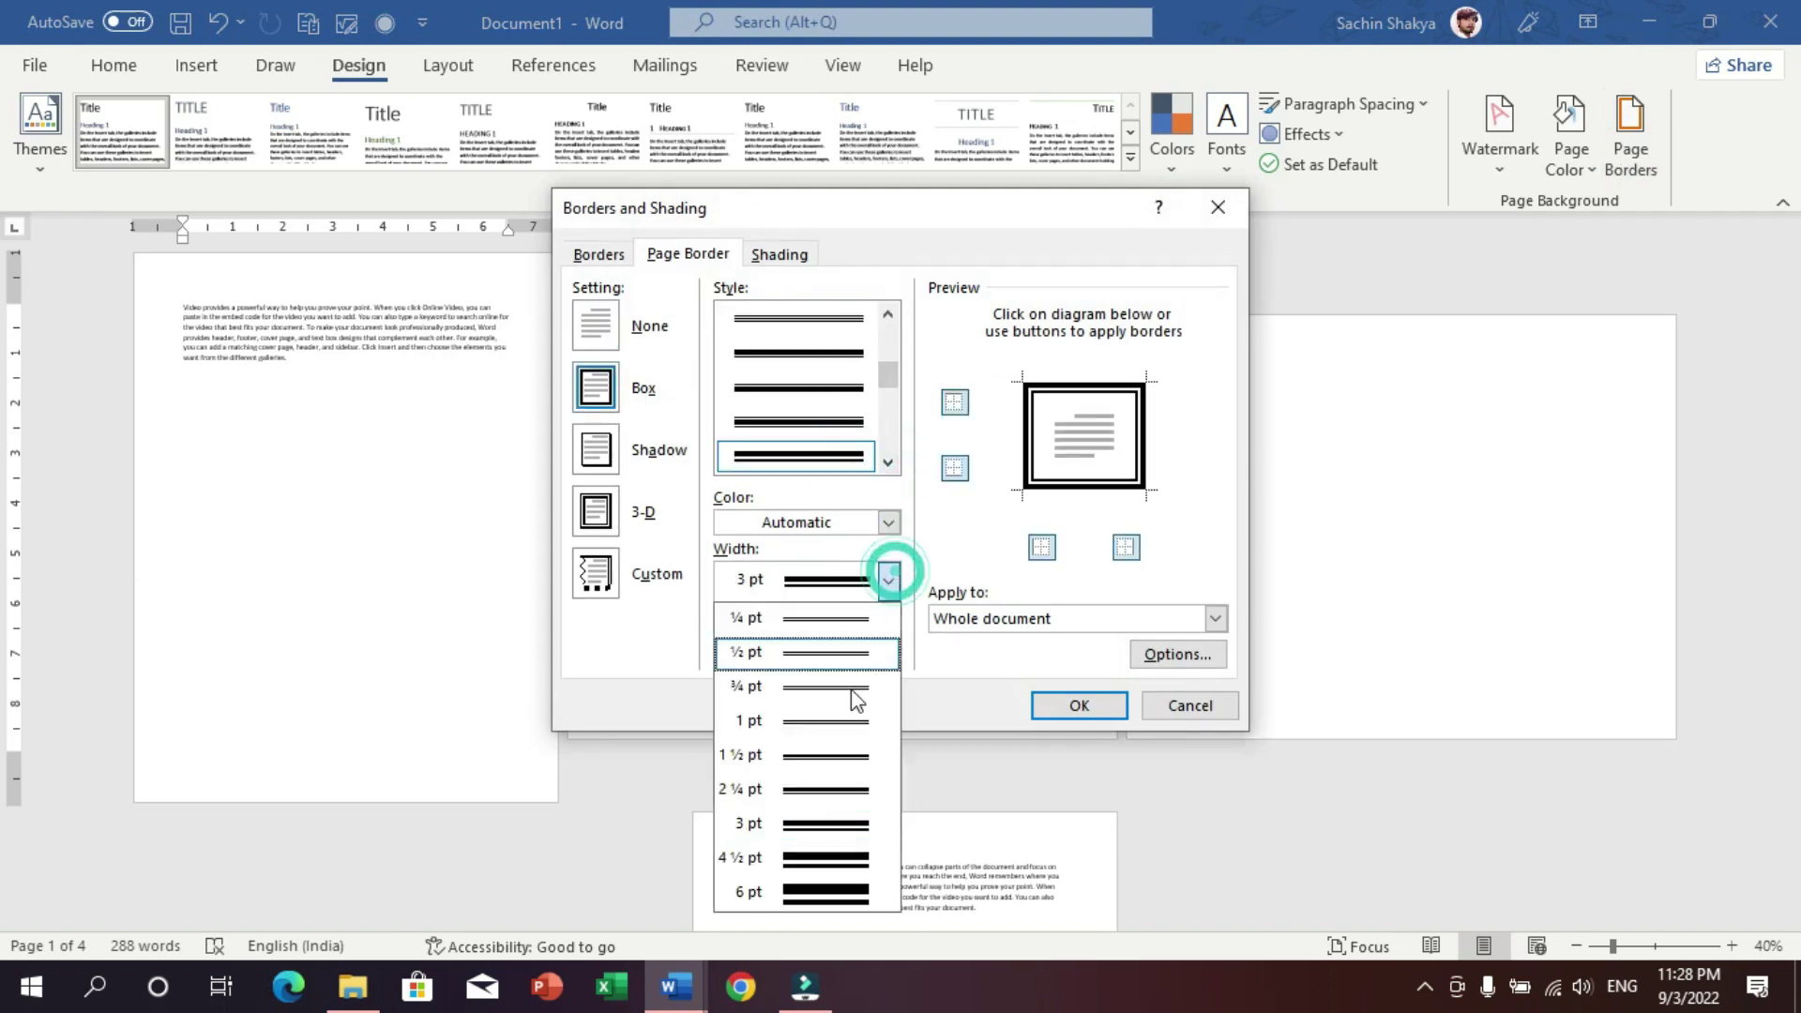
{"action": "left_click", "coordinate": [812, 856]}
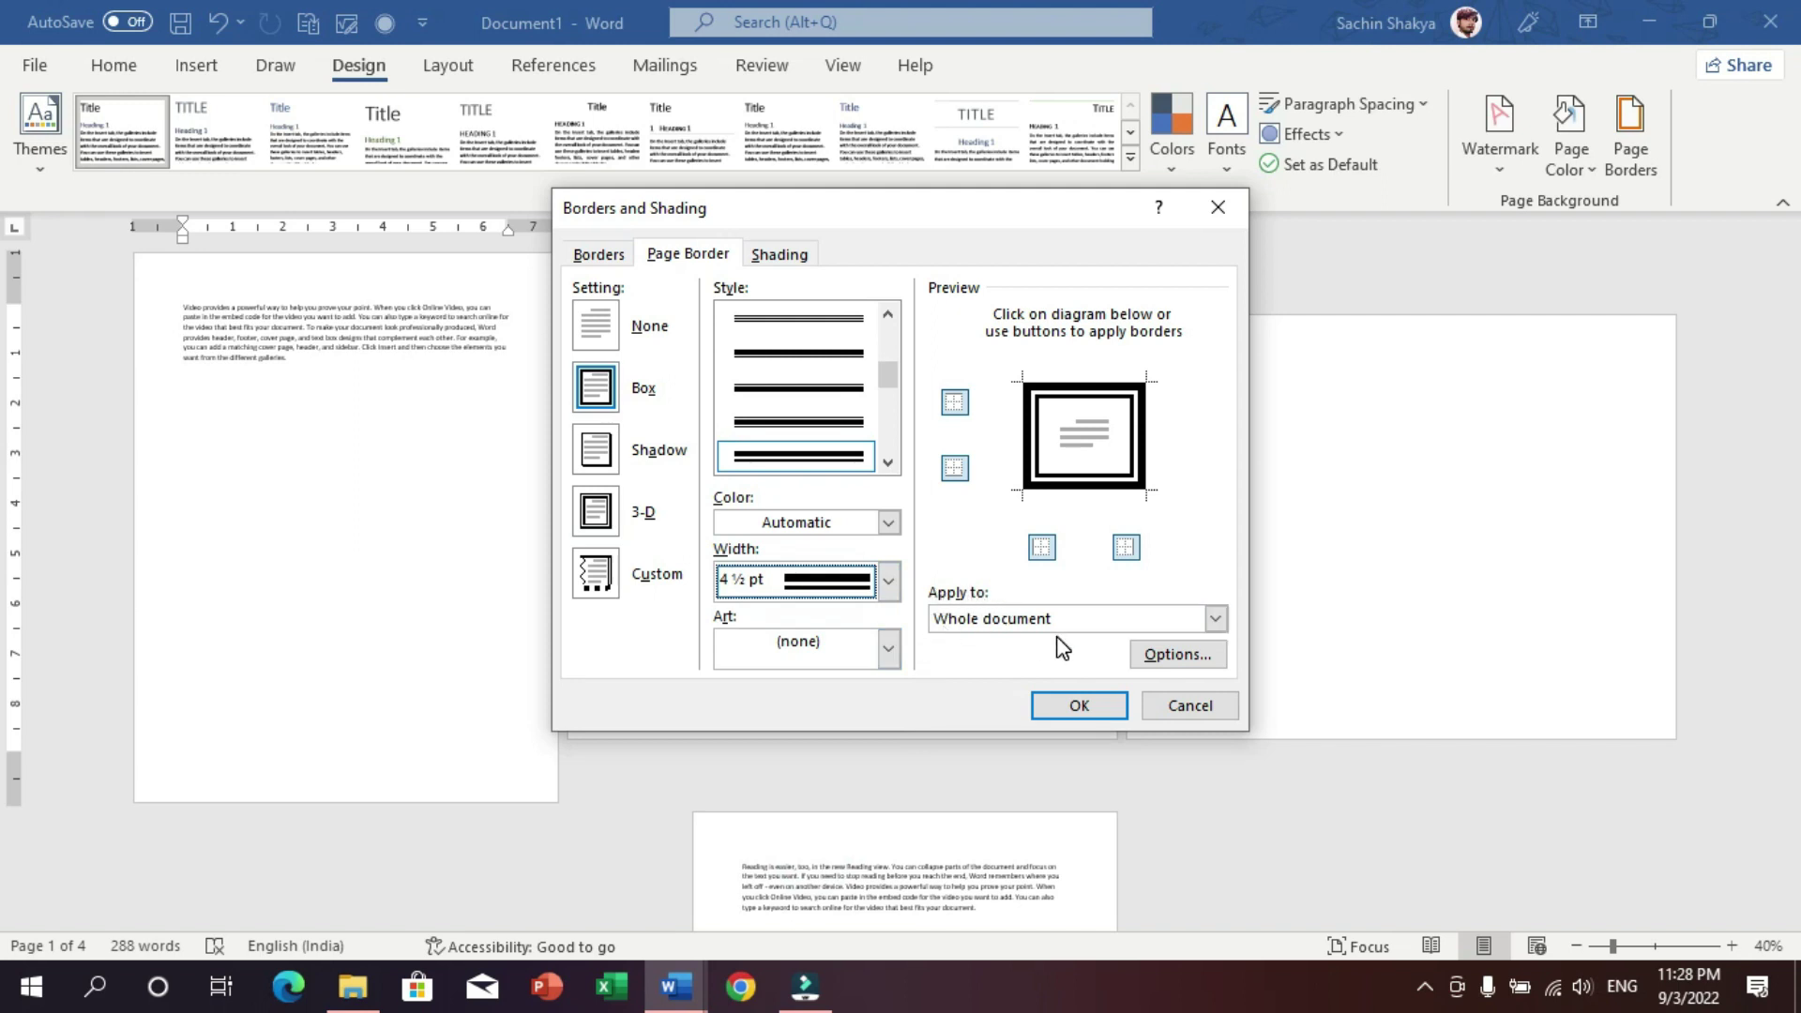
{"action": "left_click", "coordinate": [1079, 711]}
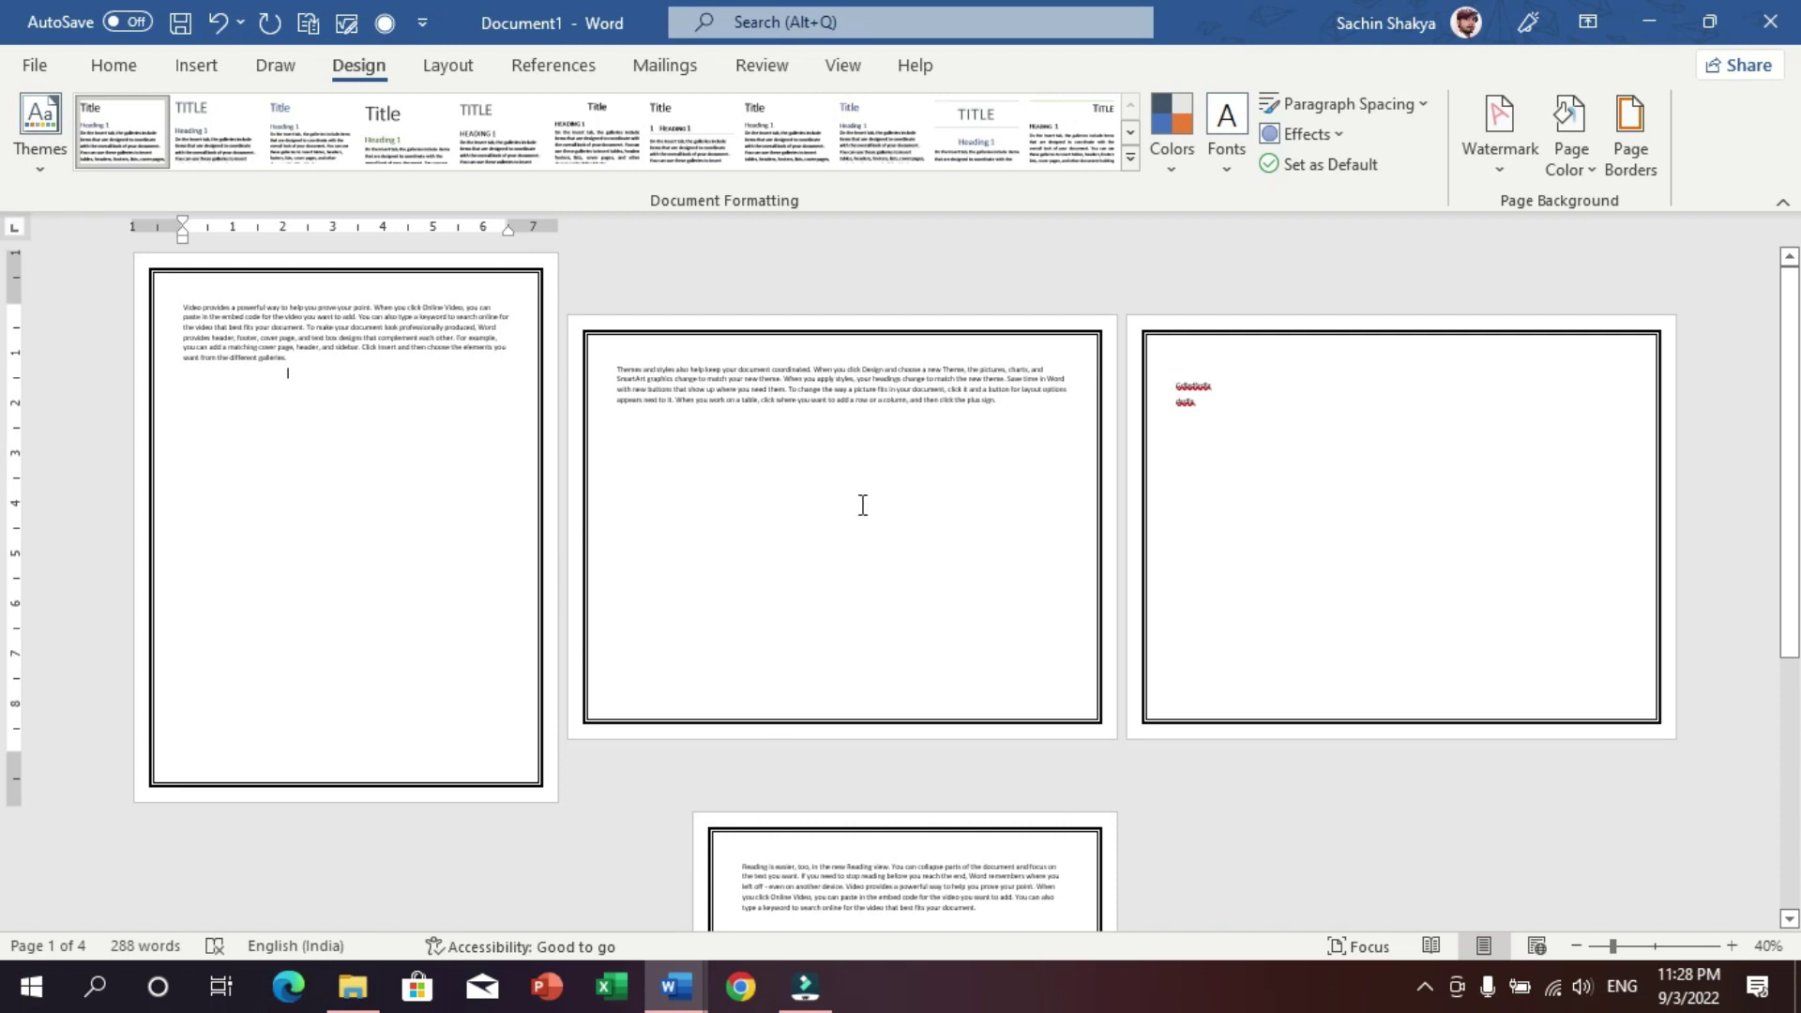
{"action": "key", "text": "ctrl+z"}
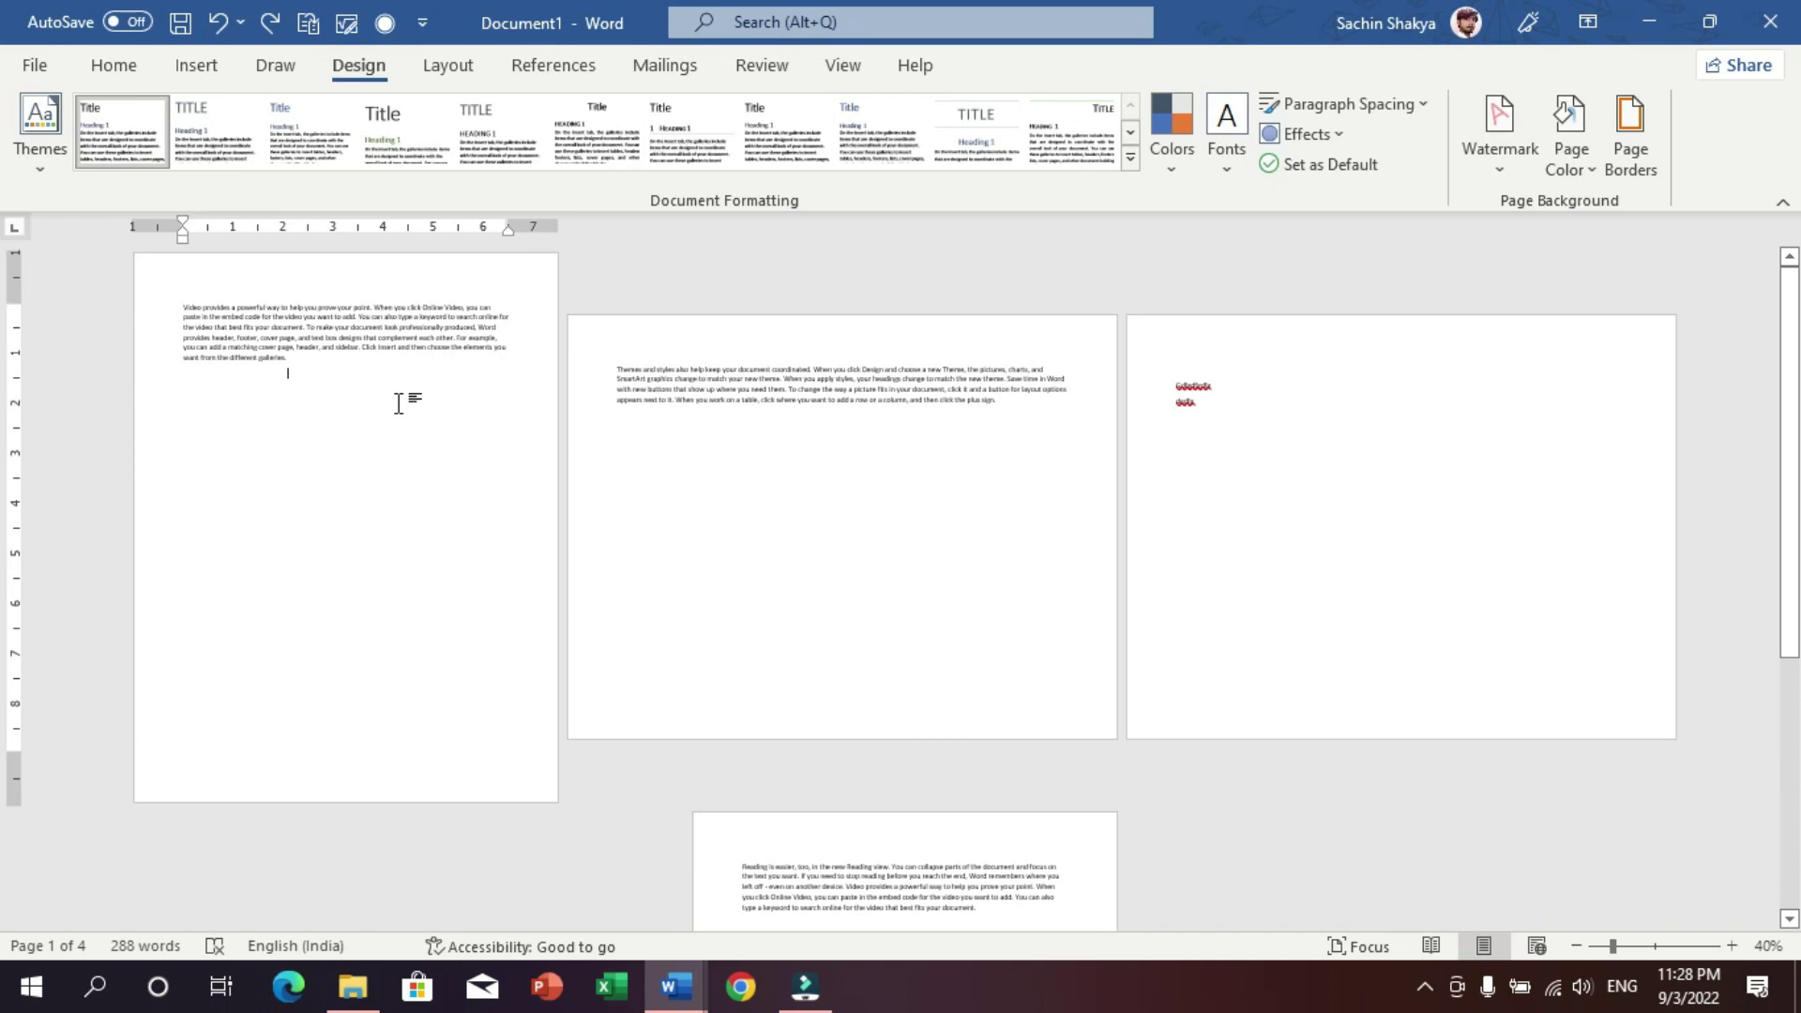
- Apply a thick-thin double-line 4½ pt page border to this section only
{"action": "left_click", "coordinate": [1631, 141]}
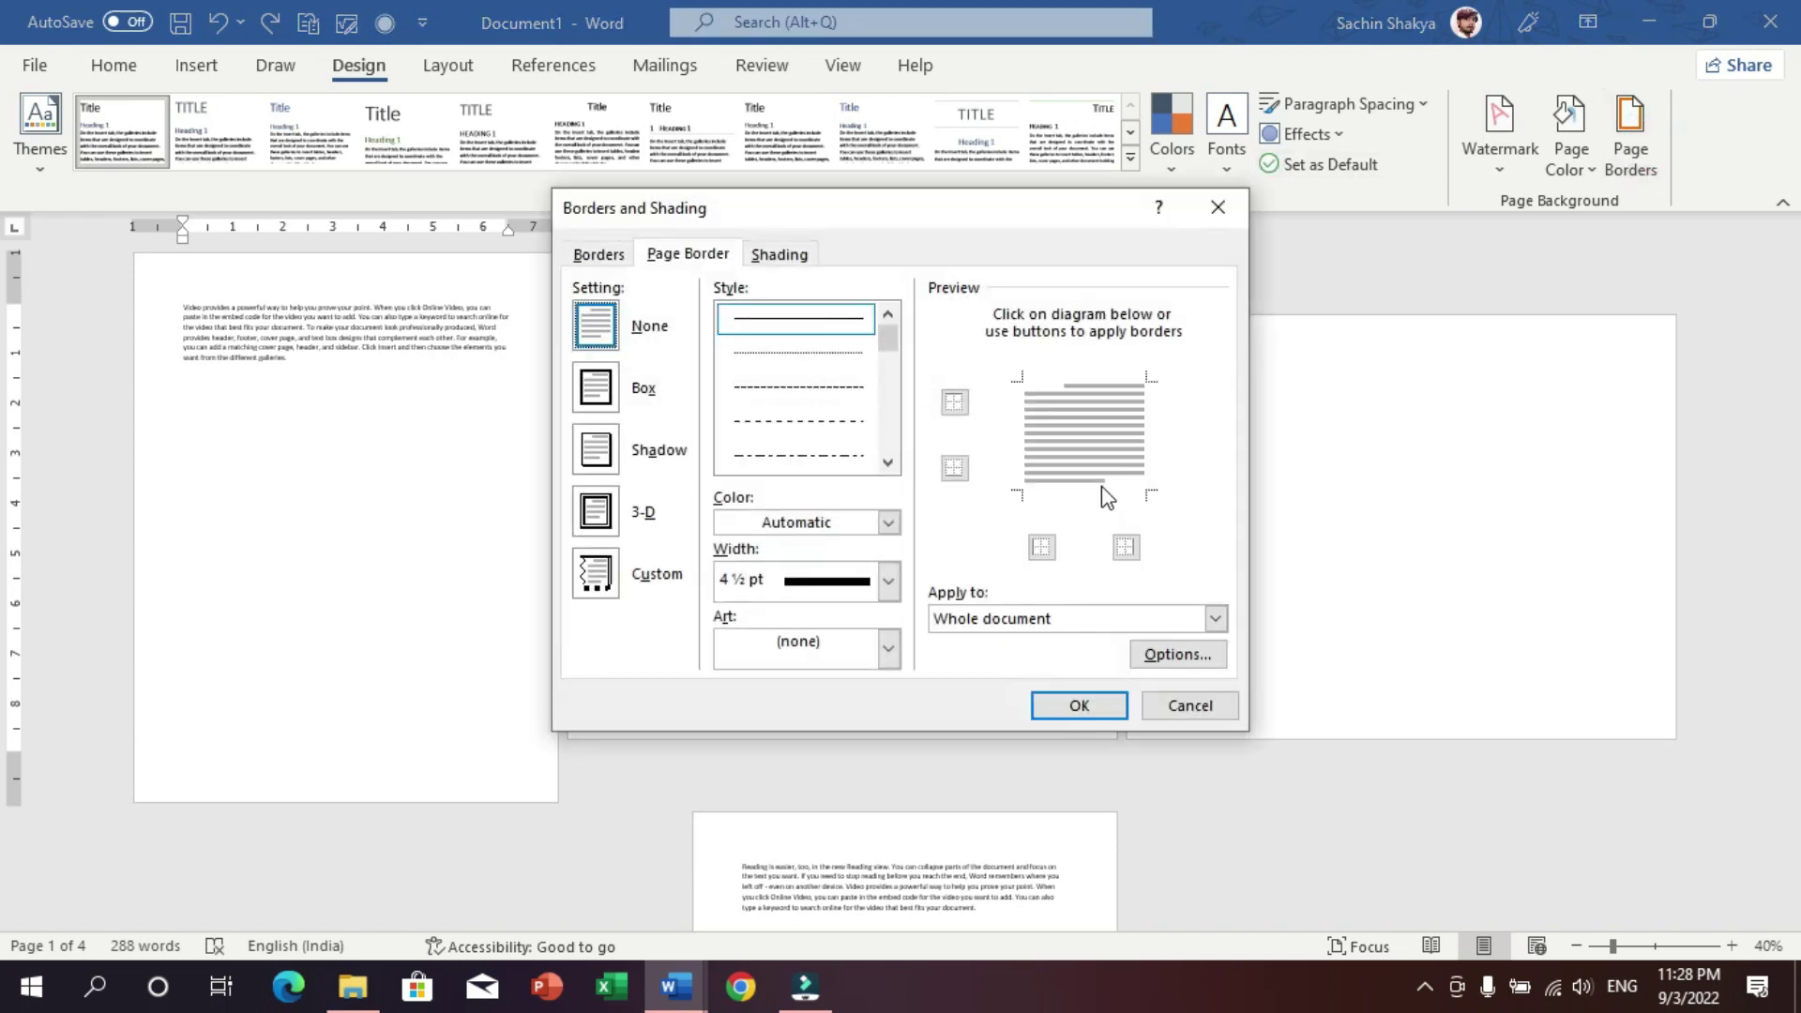
{"action": "left_click", "coordinate": [888, 463]}
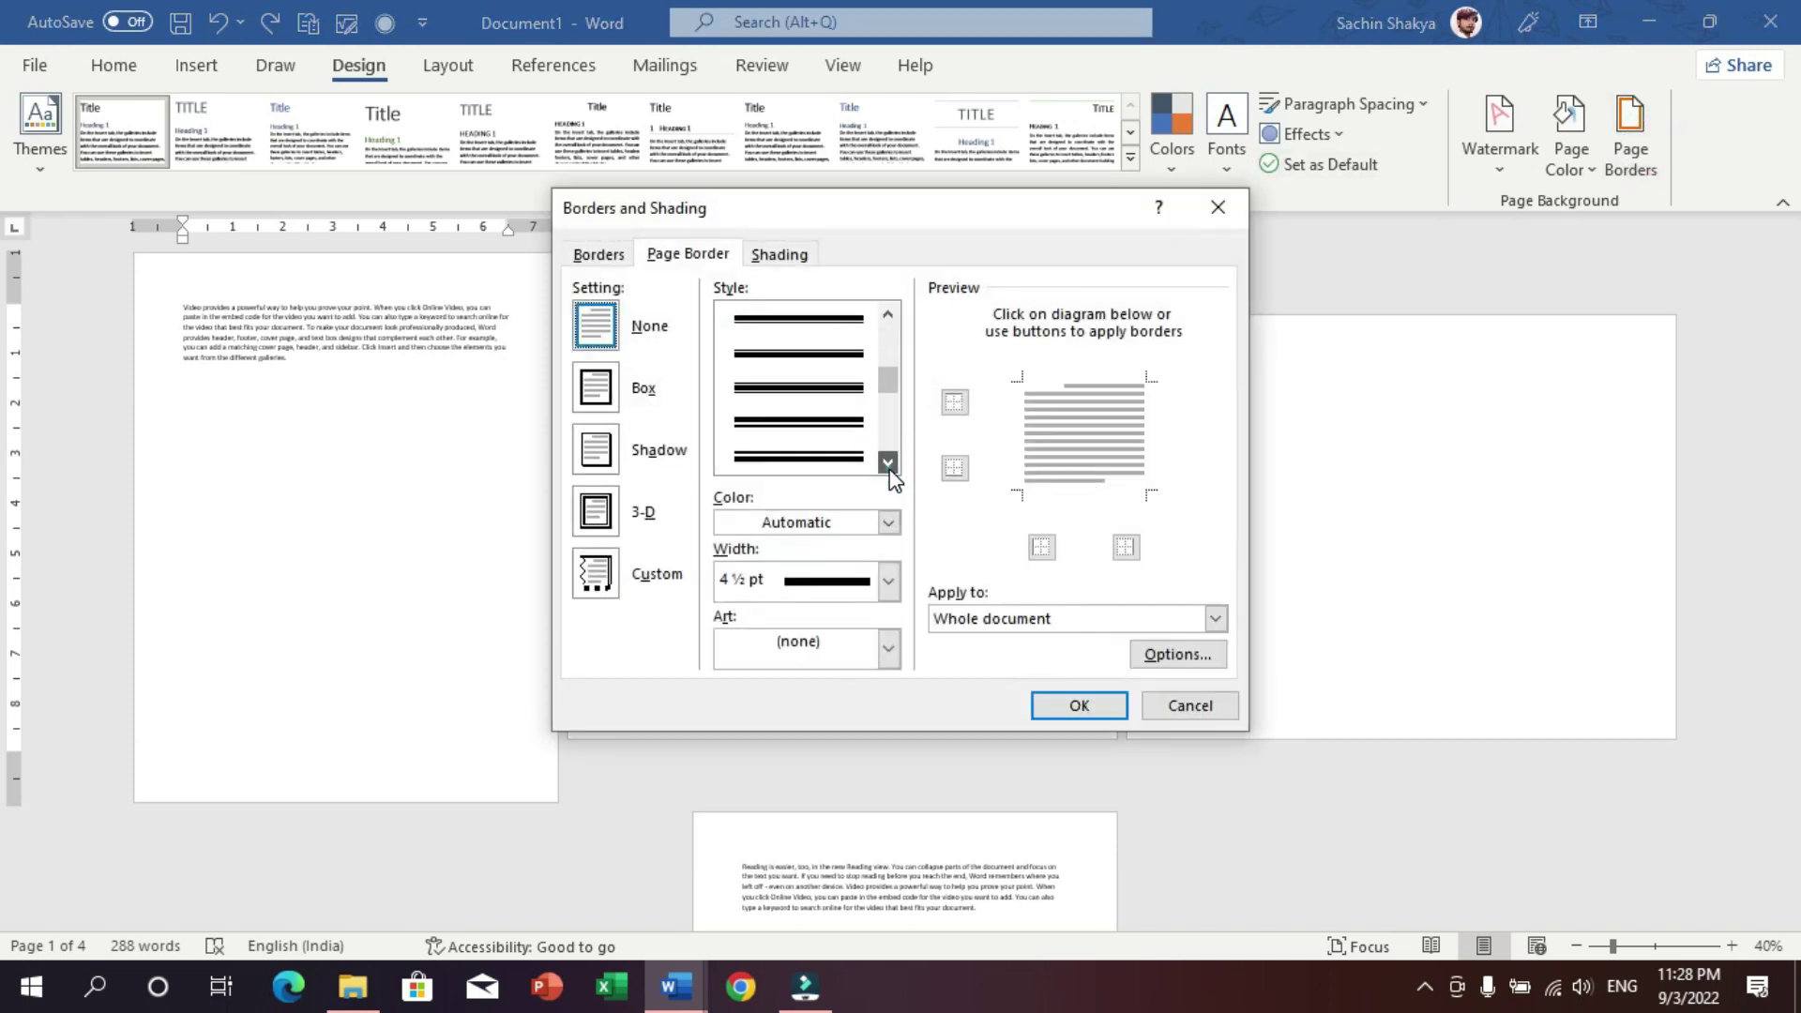
{"action": "left_click", "coordinate": [841, 458]}
{"action": "left_click", "coordinate": [887, 582]}
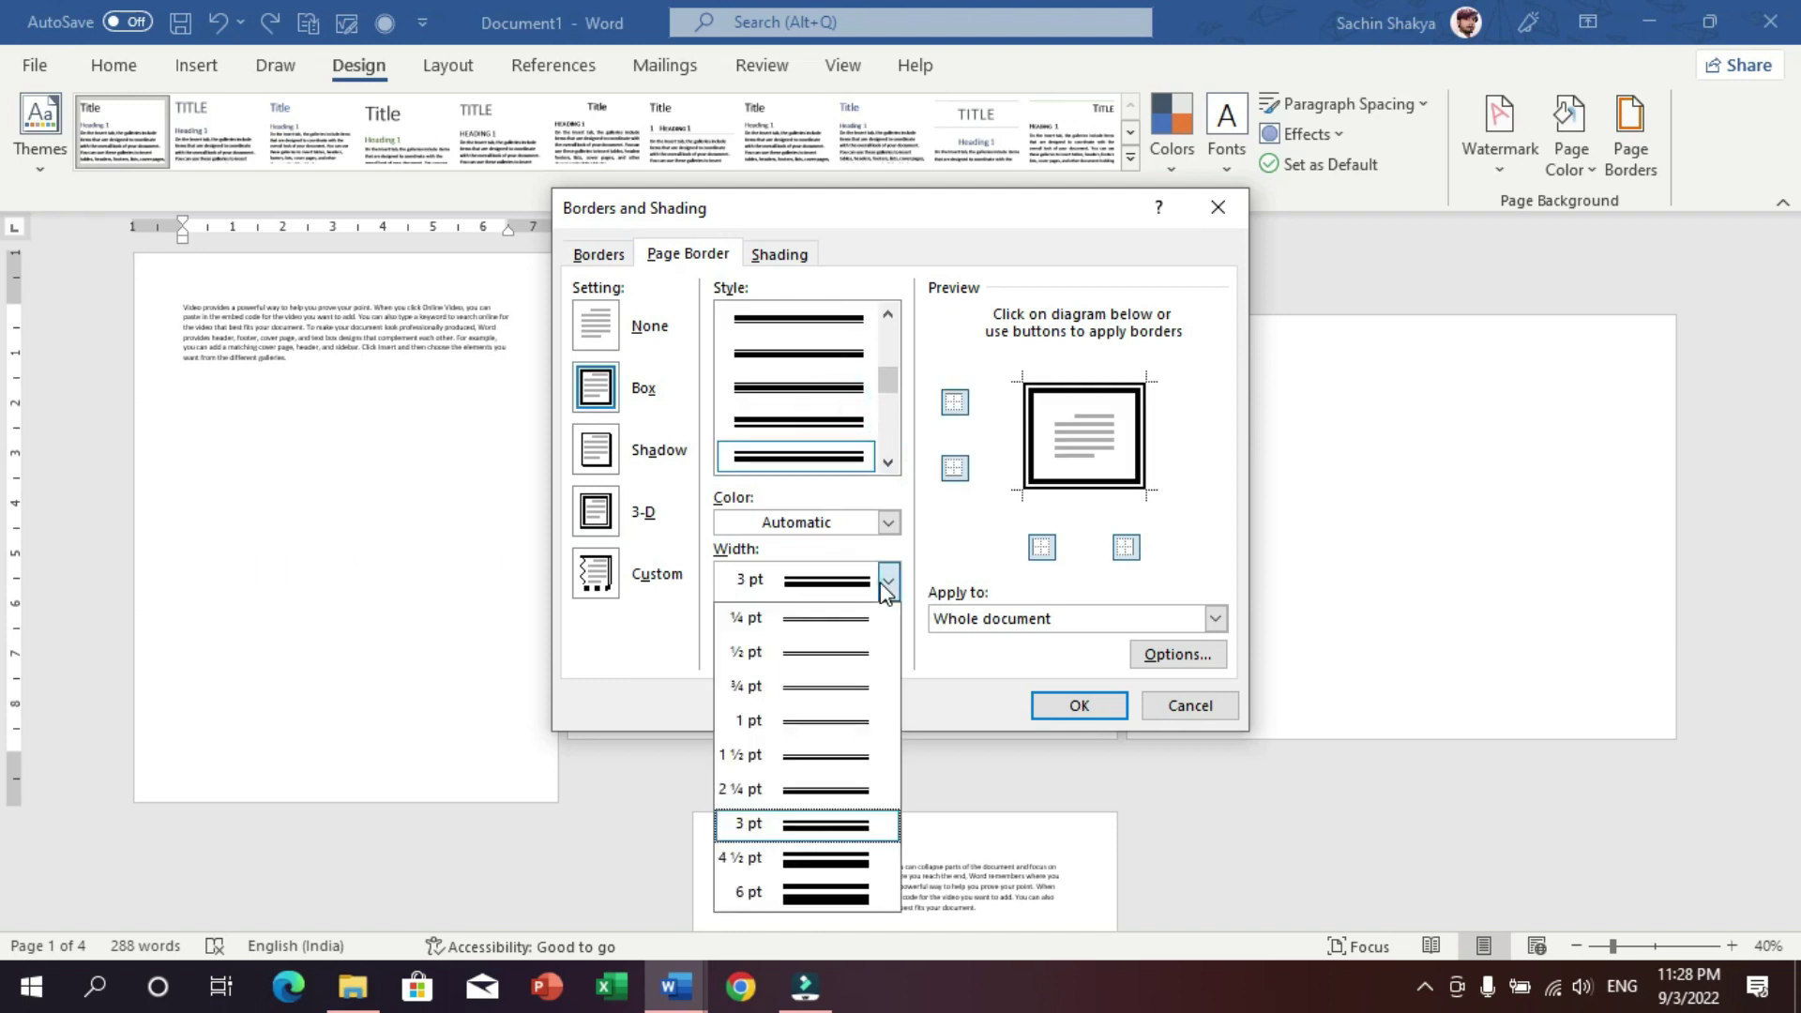
{"action": "left_click", "coordinate": [823, 862]}
{"action": "left_click", "coordinate": [1088, 619]}
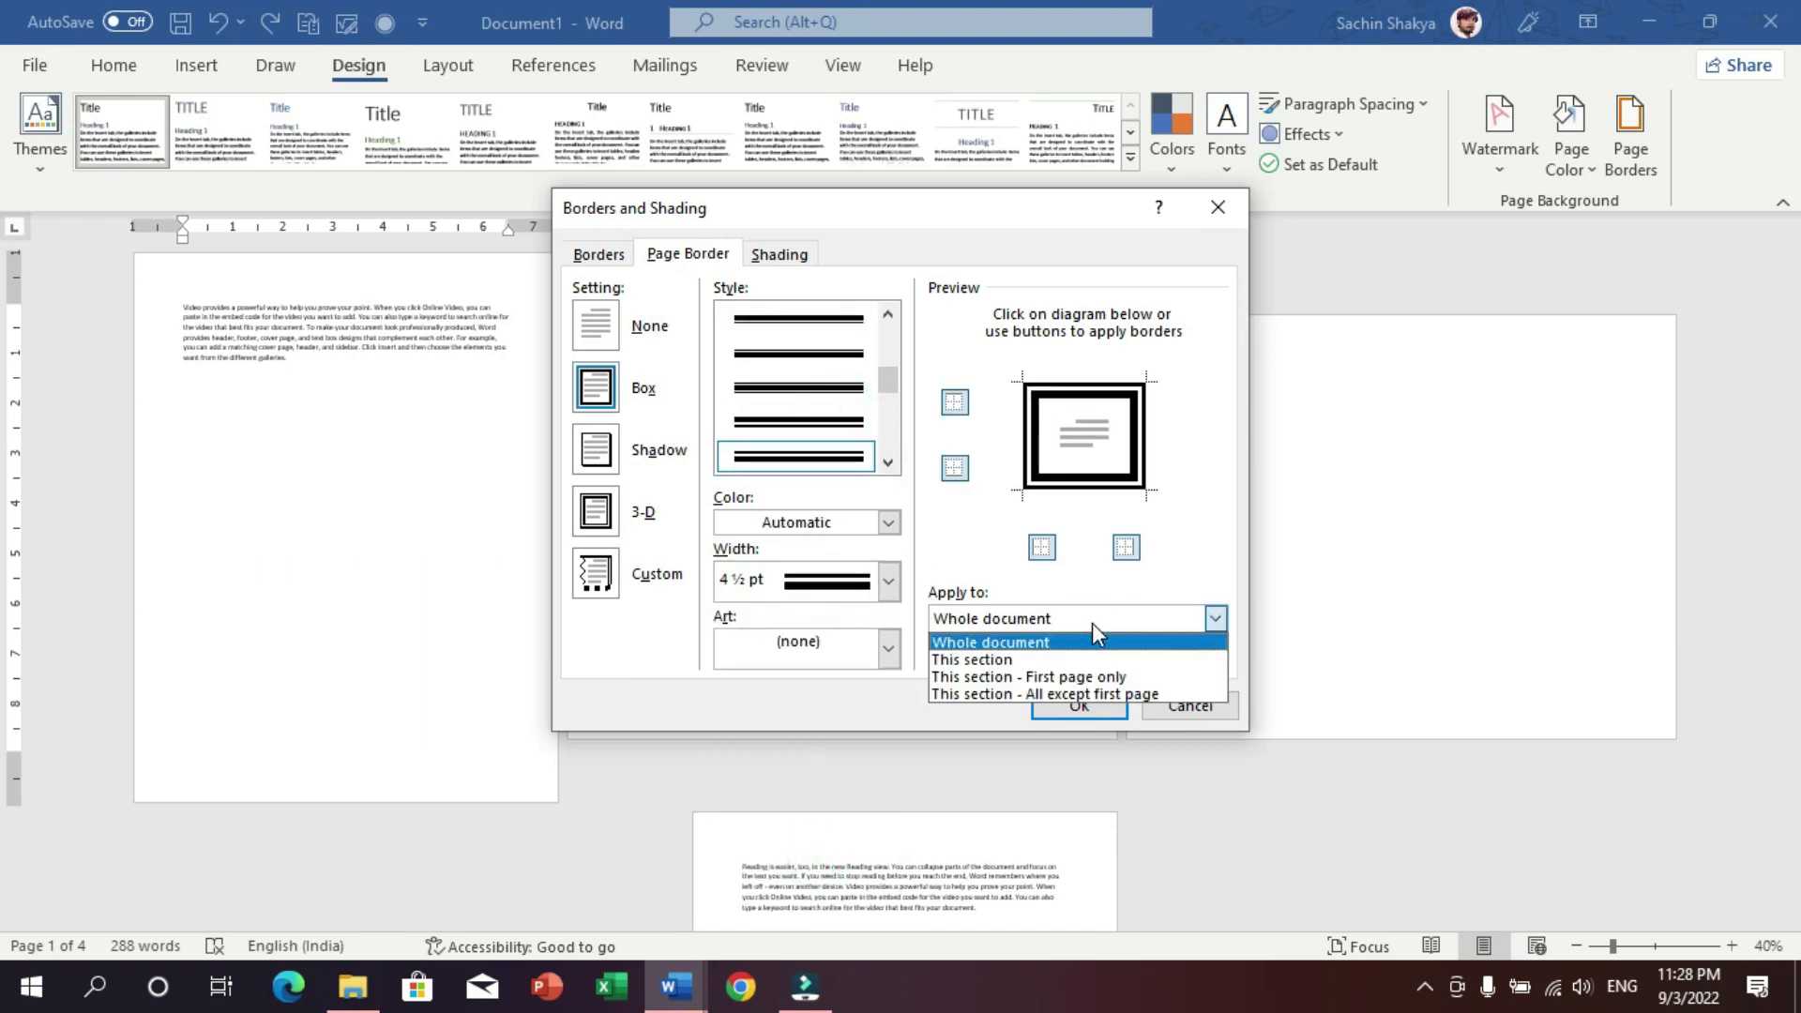
{"action": "left_click", "coordinate": [1022, 659]}
{"action": "left_click", "coordinate": [1070, 715]}
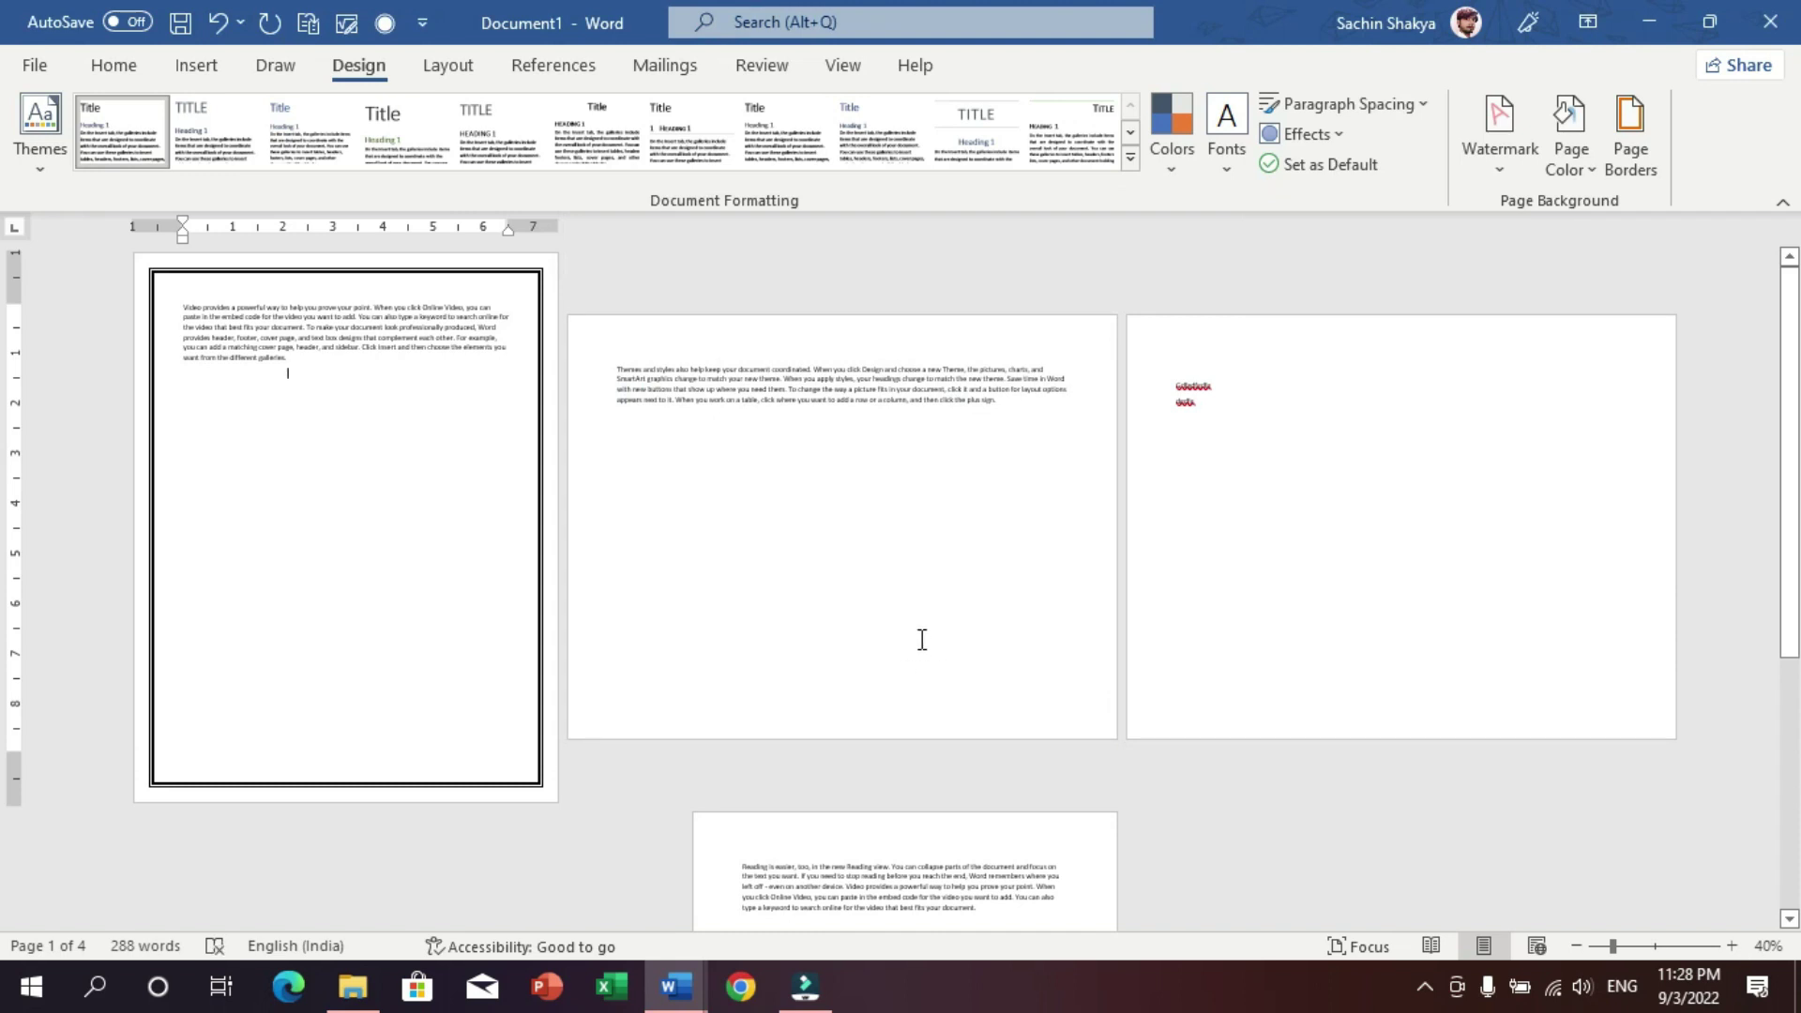
{"action": "left_click_drag", "start_coordinate": [973, 379], "coordinate": [1206, 402]}
- Apply the apple Art page border to the landscape section only
{"action": "left_click", "coordinate": [896, 411]}
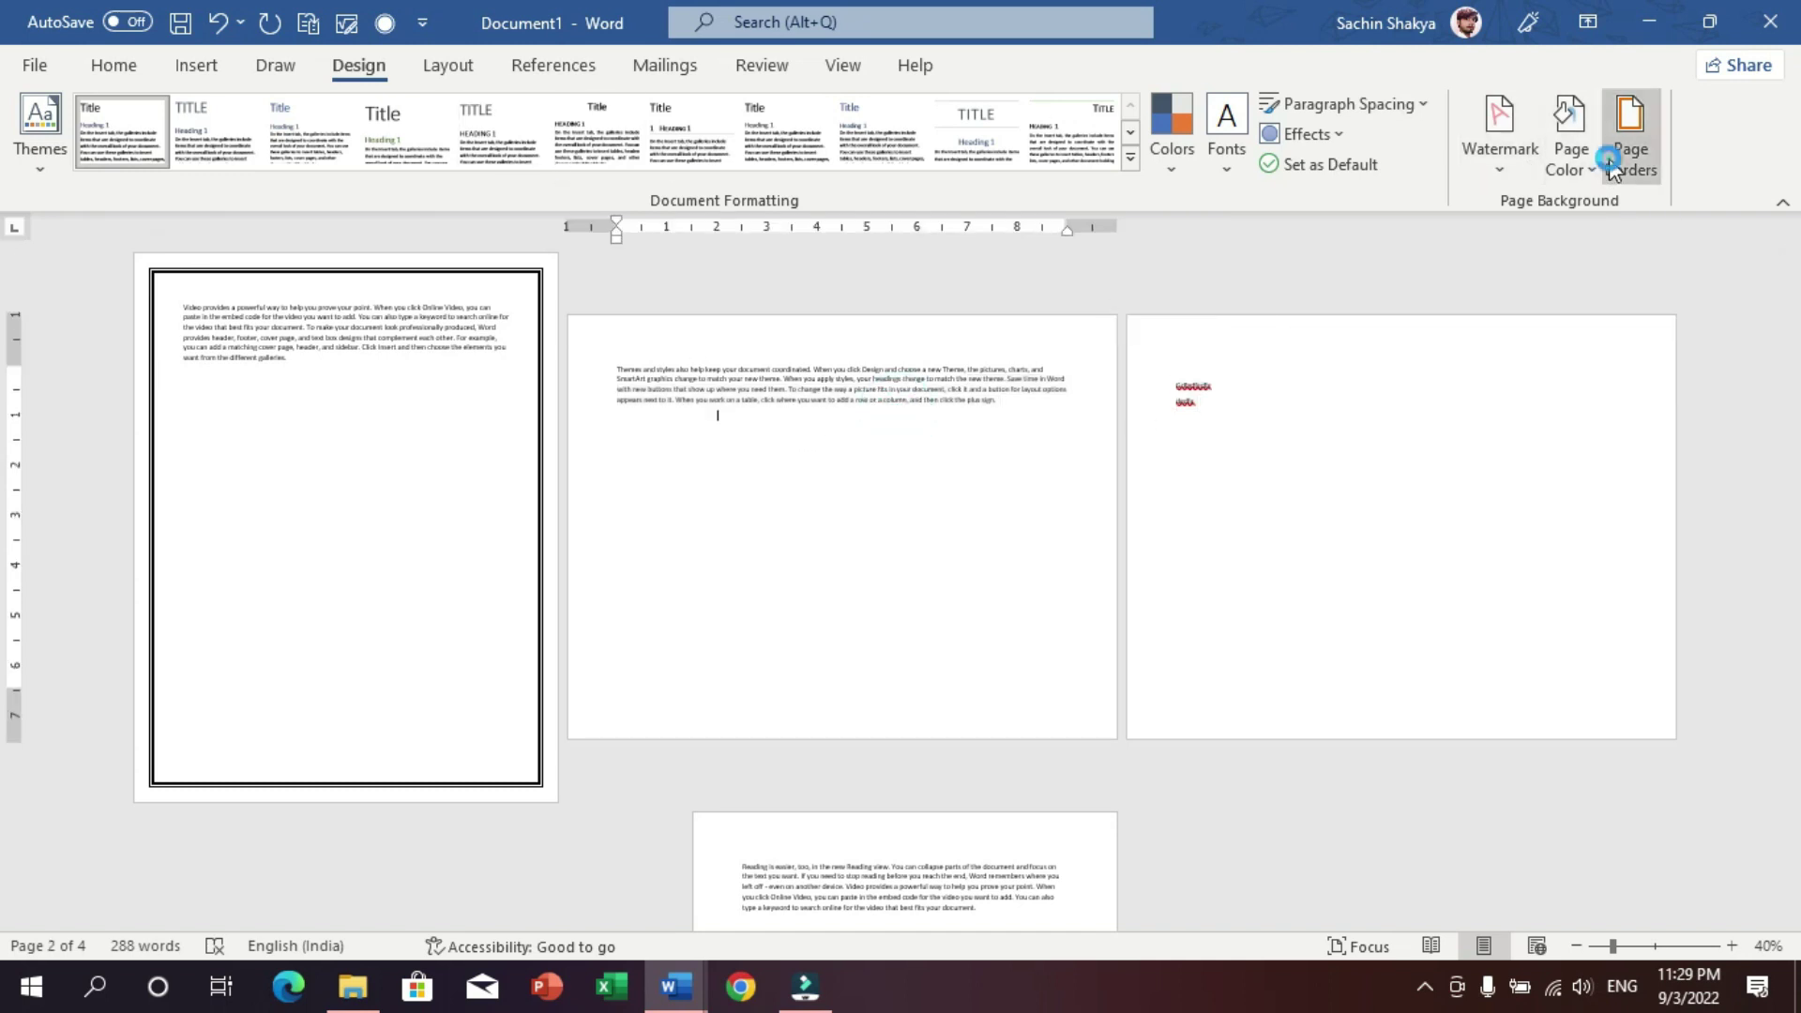
{"action": "left_click", "coordinate": [1631, 141]}
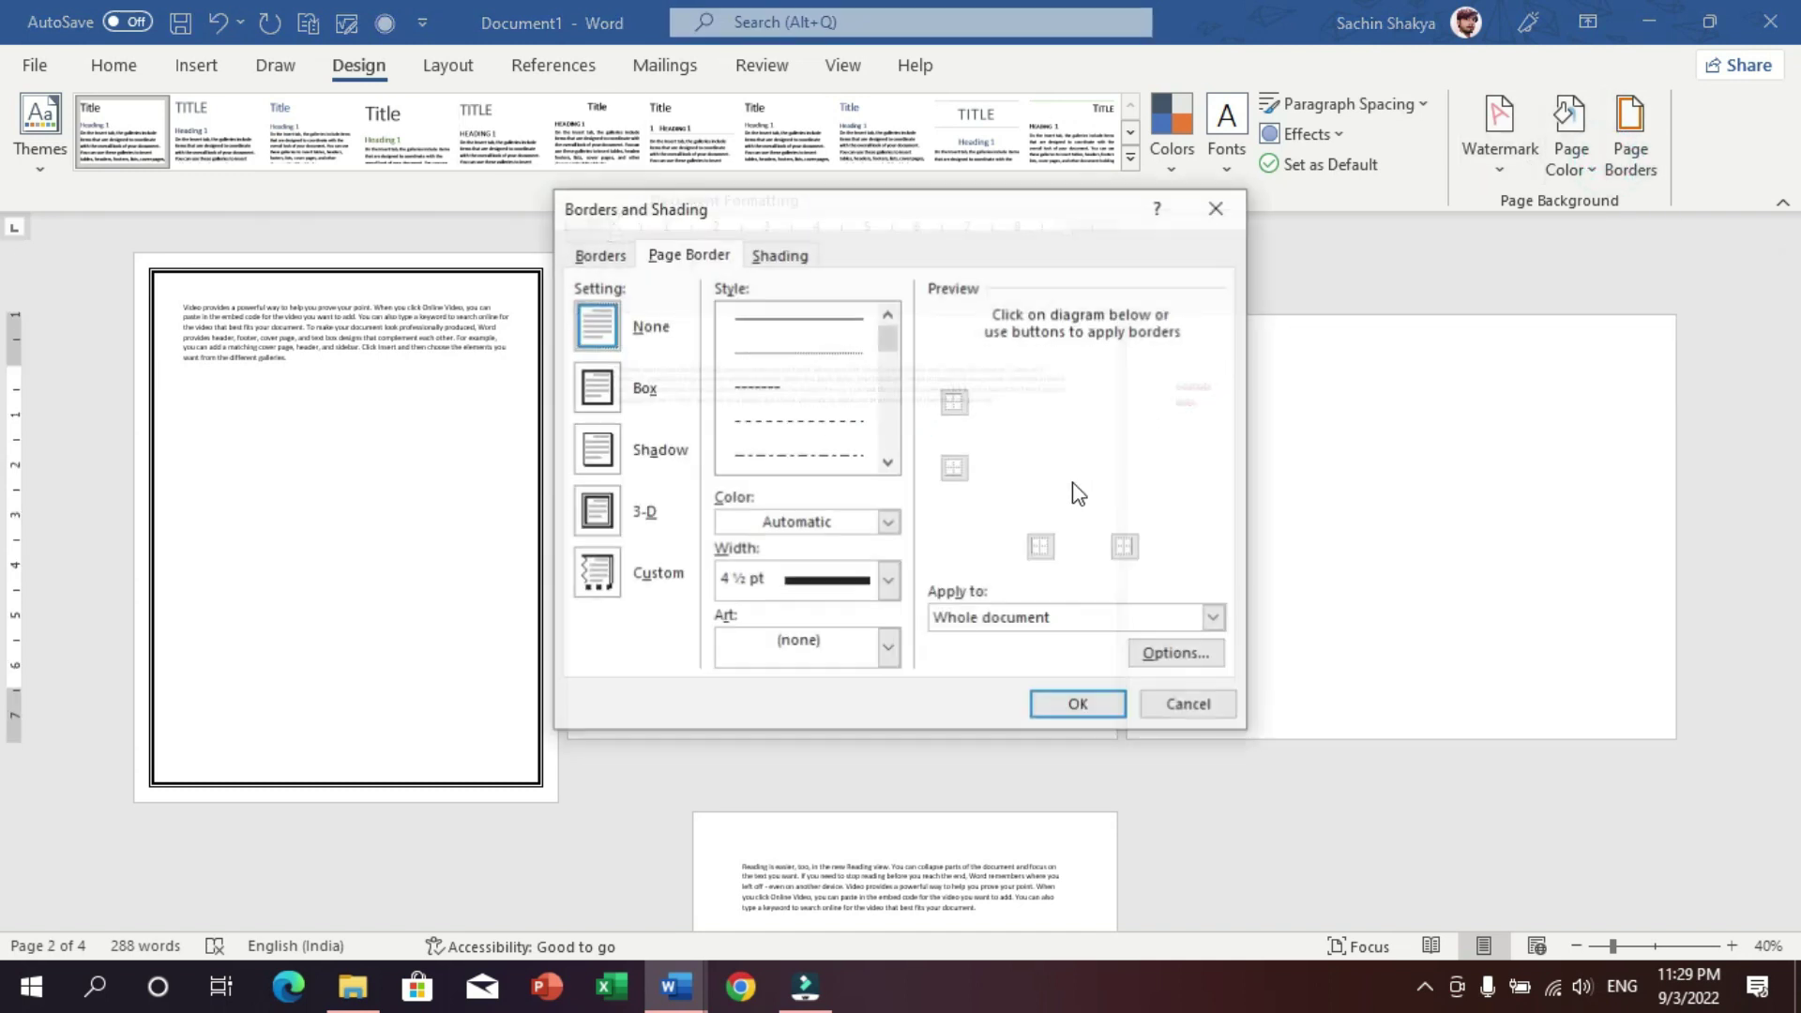
{"action": "left_click", "coordinate": [888, 649]}
{"action": "left_click", "coordinate": [842, 727]}
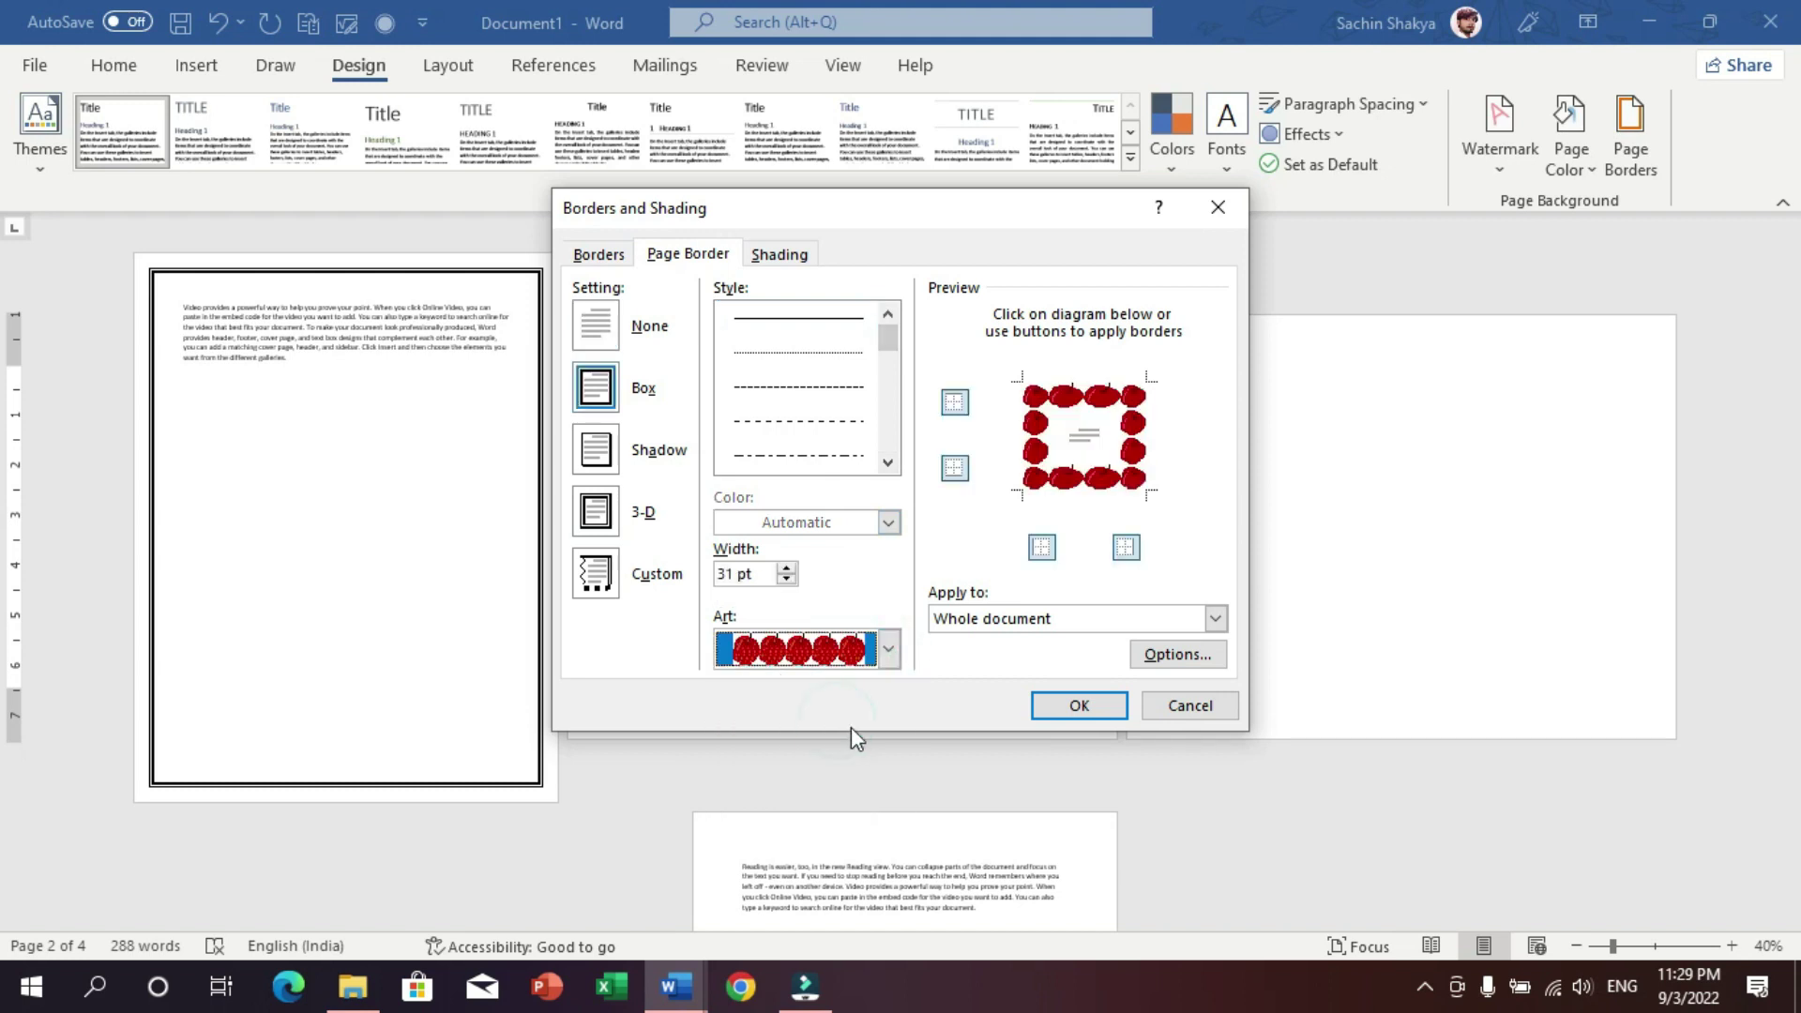
{"action": "left_click", "coordinate": [1032, 619]}
{"action": "left_click", "coordinate": [1027, 647]}
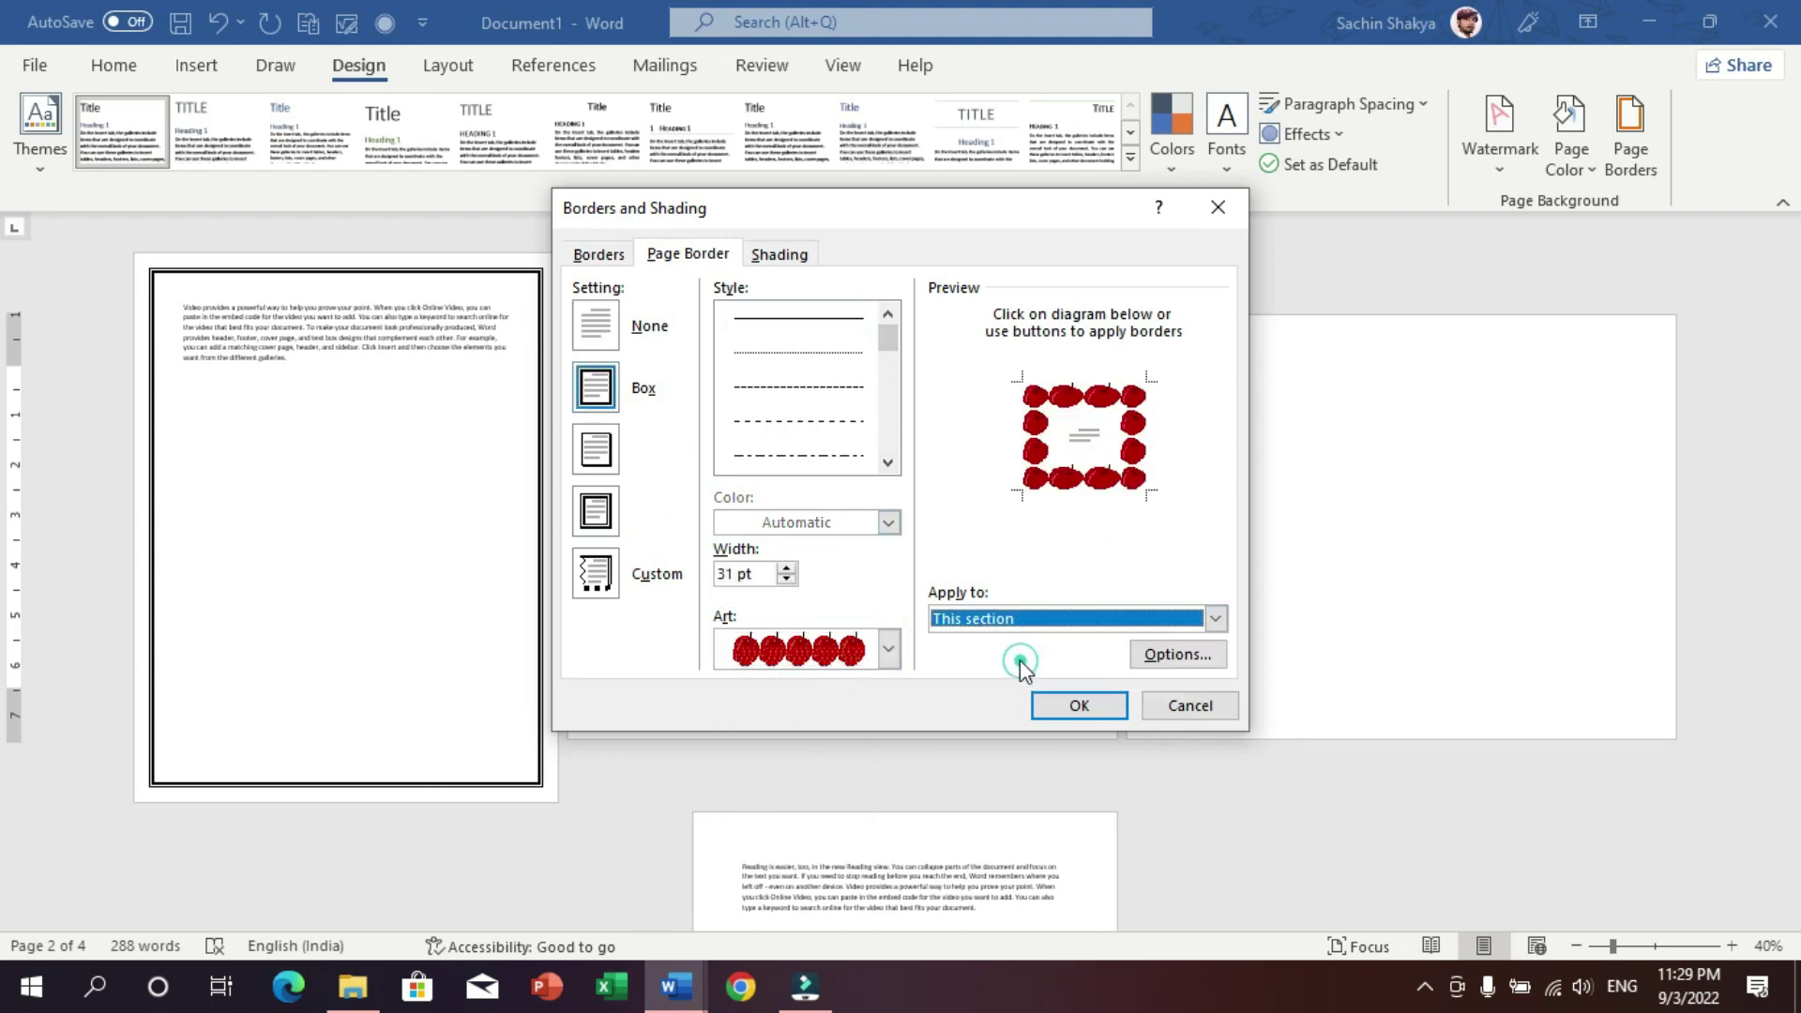
{"action": "left_click", "coordinate": [1071, 709]}
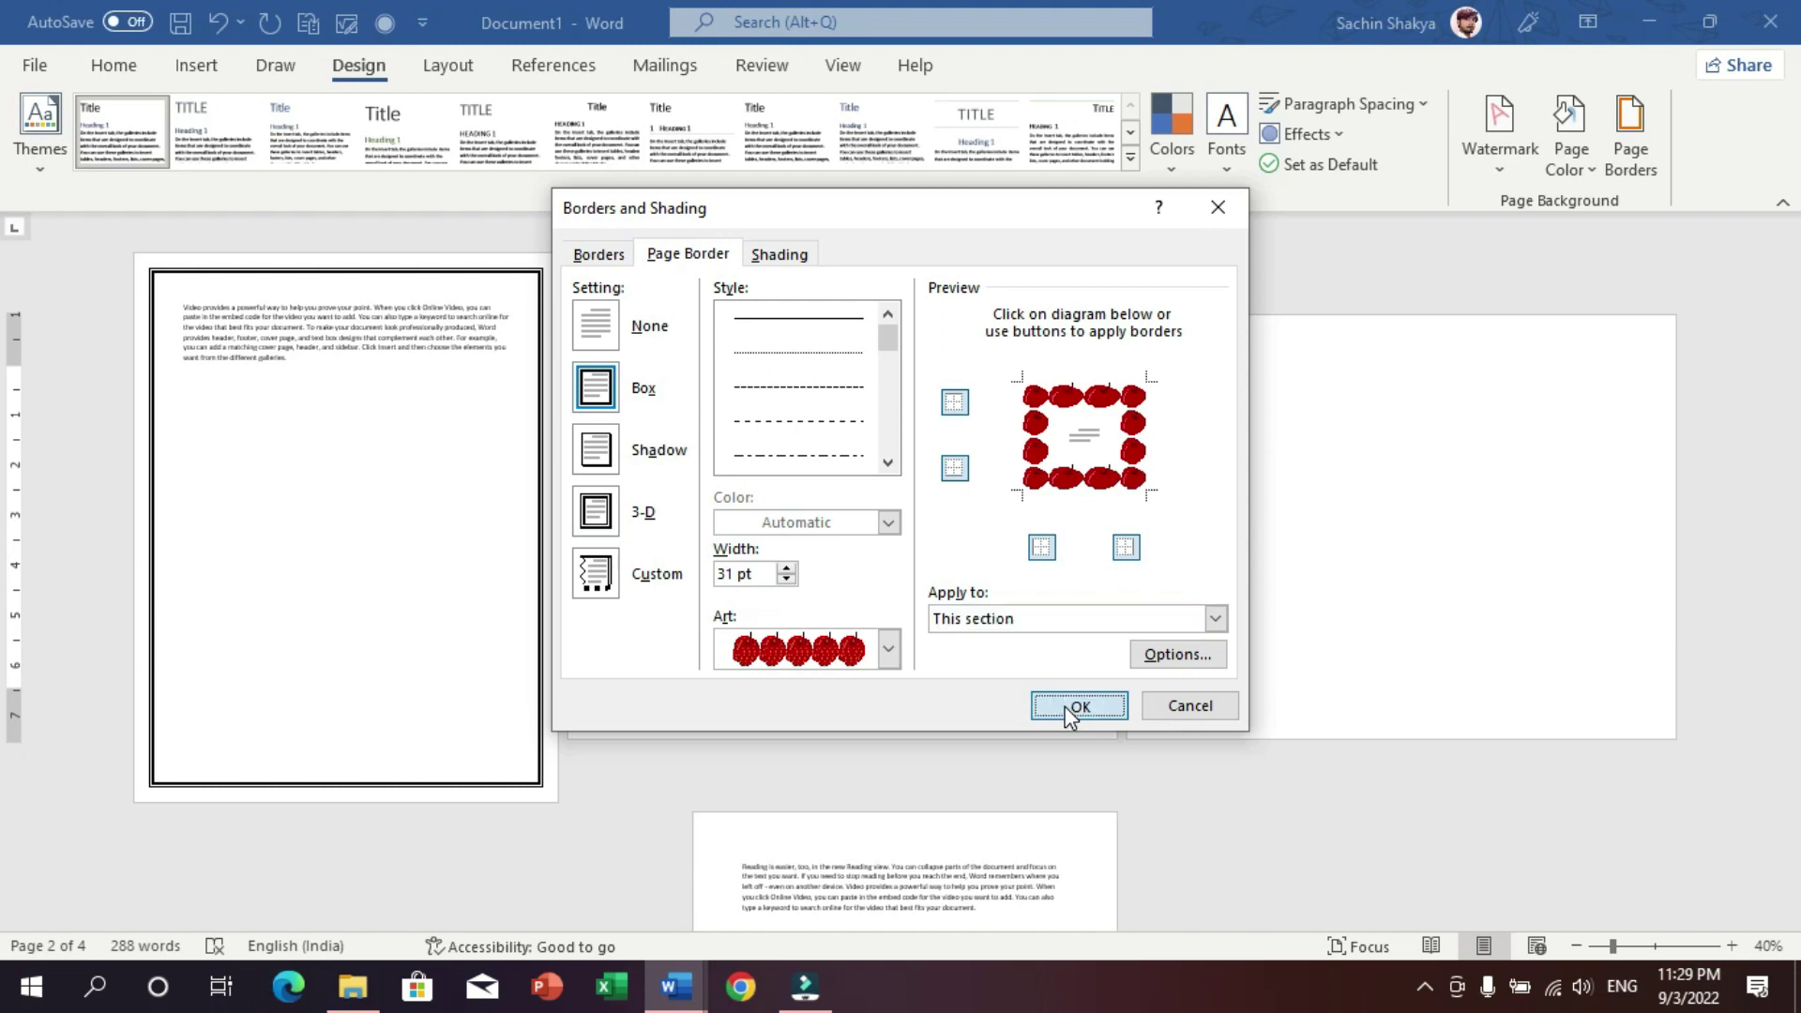
- Scroll through the bordered pages and zoom back in on page 1
{"action": "scroll", "coordinate": [1316, 537], "scroll_direction": "down", "scroll_amount": 1}
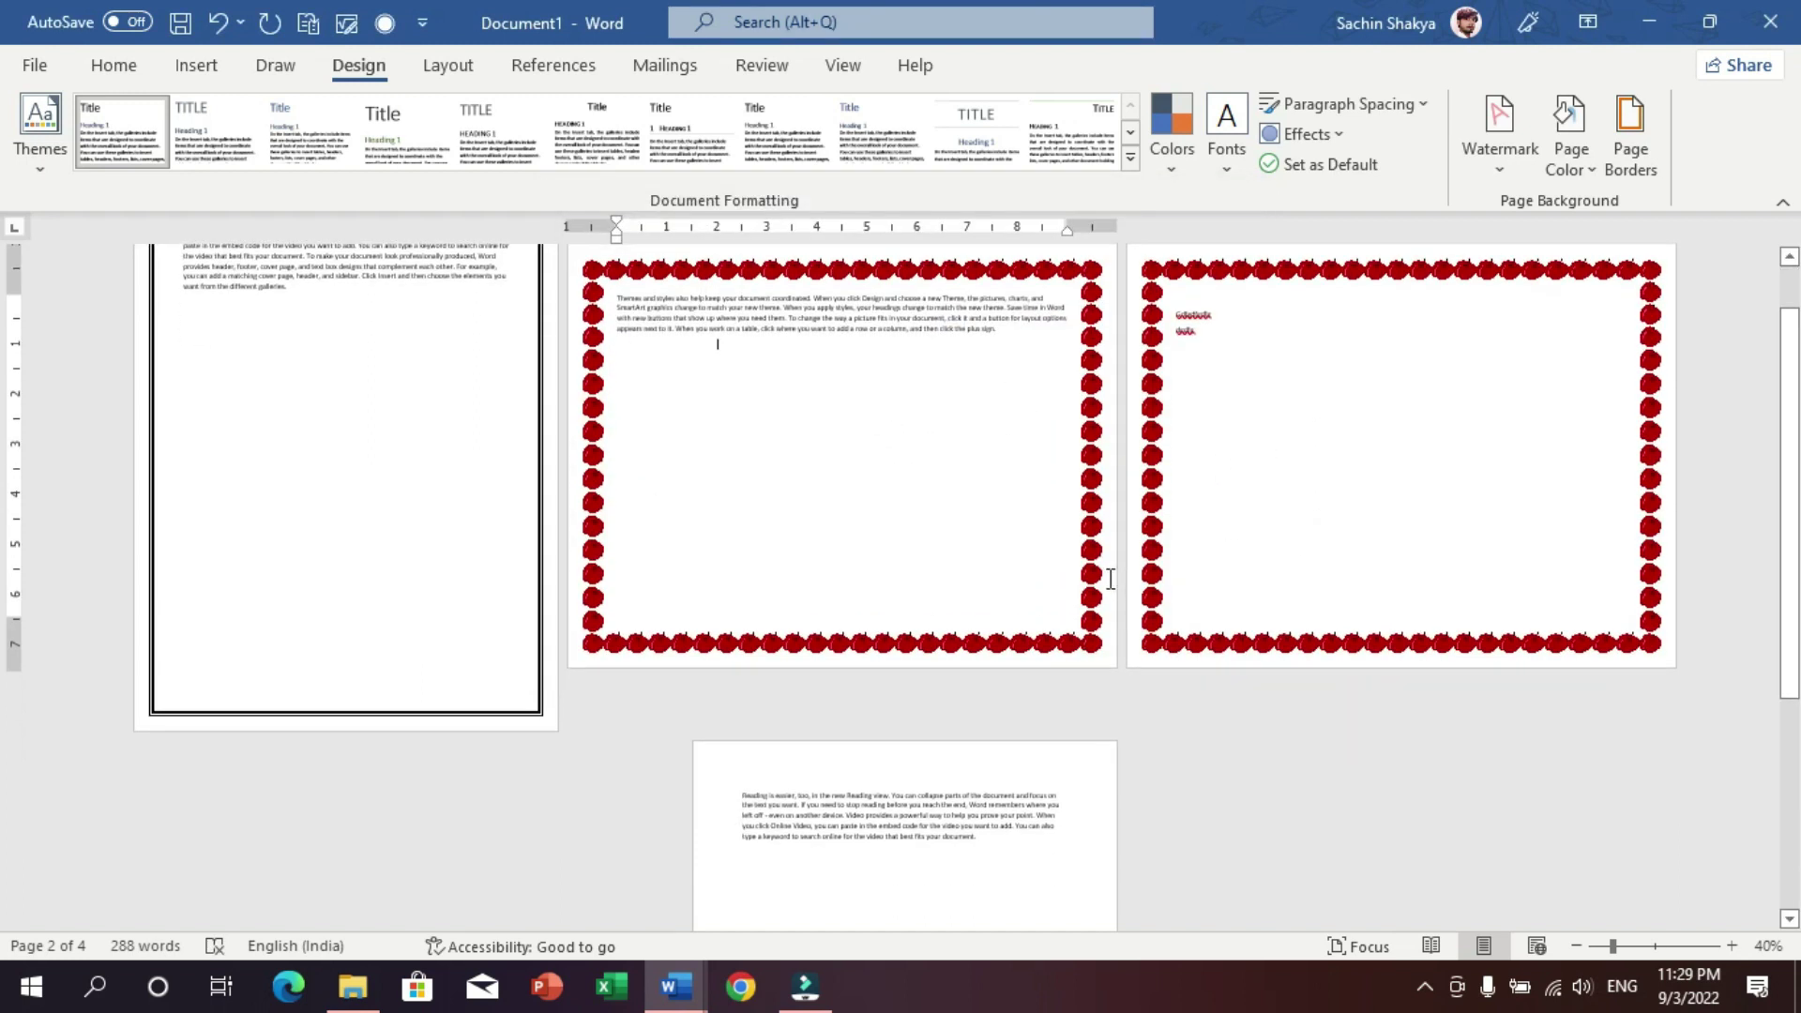
{"action": "left_click", "coordinate": [655, 353]}
{"action": "scroll", "coordinate": [744, 410], "scroll_direction": "up", "scroll_amount": 1}
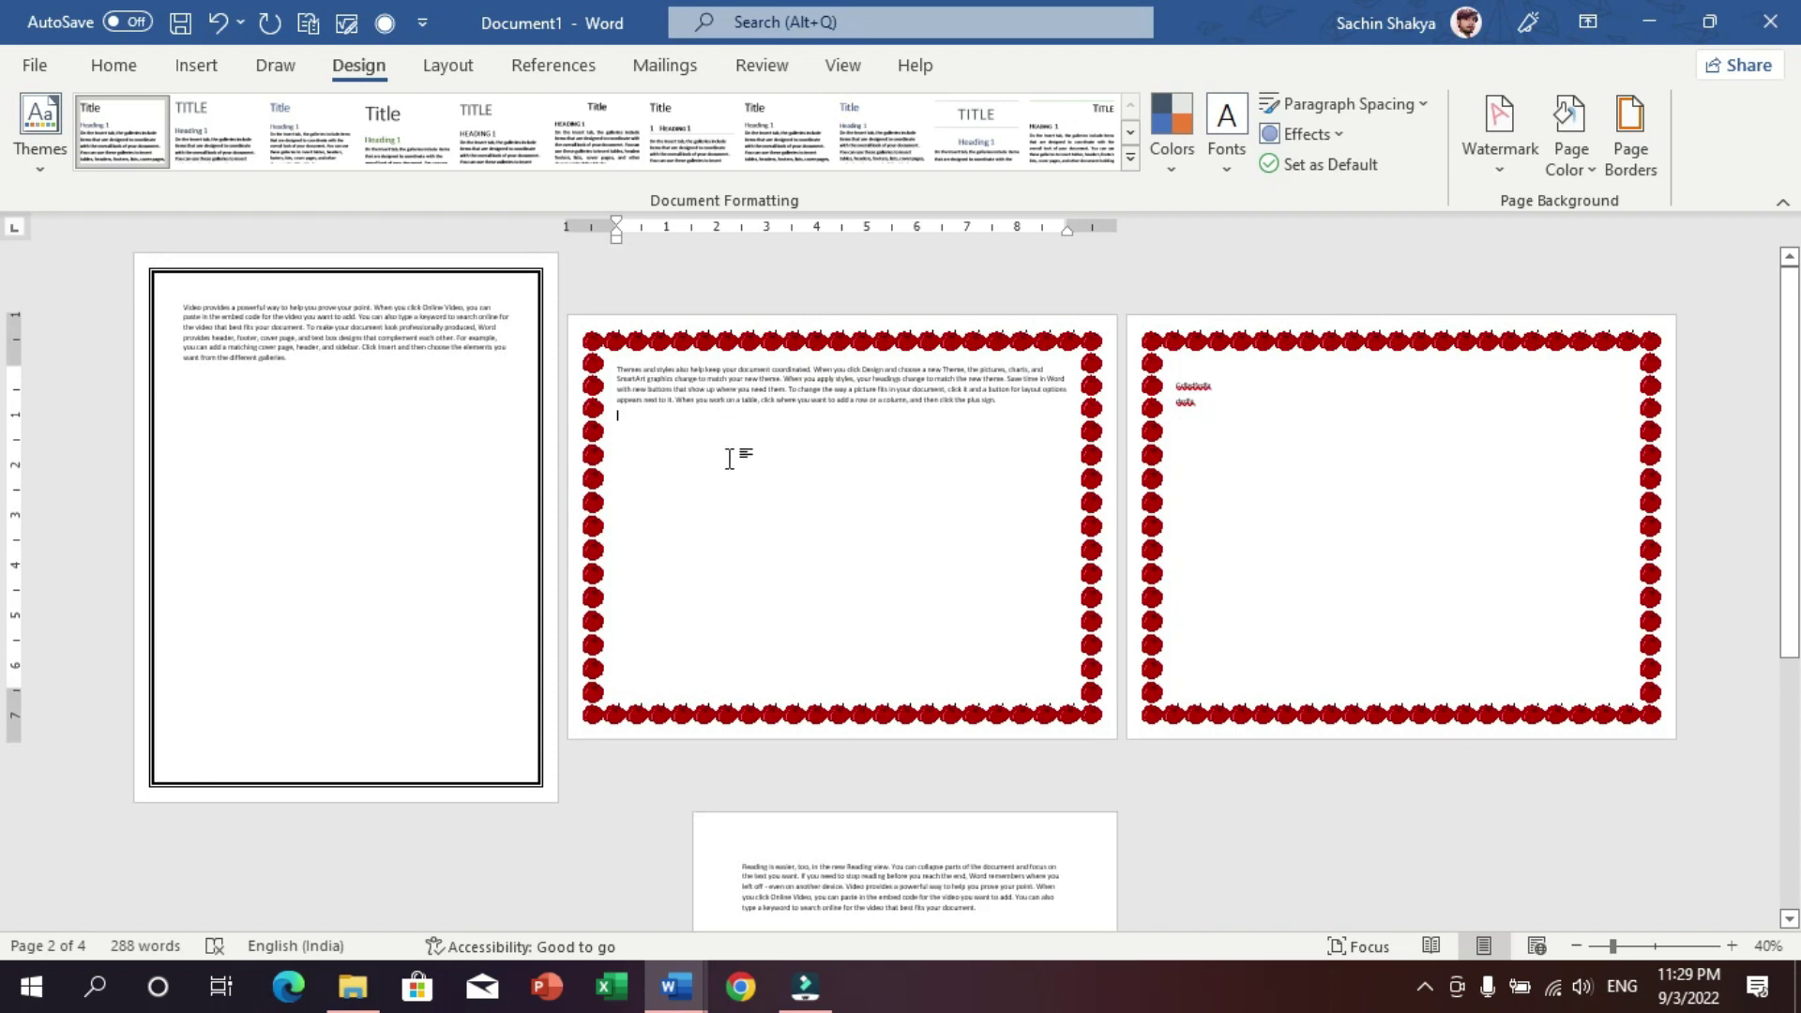
{"action": "left_click", "coordinate": [403, 400]}
{"action": "left_click", "coordinate": [216, 388]}
{"action": "scroll", "coordinate": [216, 389], "scroll_direction": "up", "scroll_amount": 6, "text": "ctrl"}
{"action": "scroll", "coordinate": [216, 397], "scroll_direction": "up", "scroll_amount": 2, "text": "ctrl"}
{"action": "scroll", "coordinate": [250, 431], "scroll_direction": "up", "scroll_amount": 1, "text": "ctrl"}
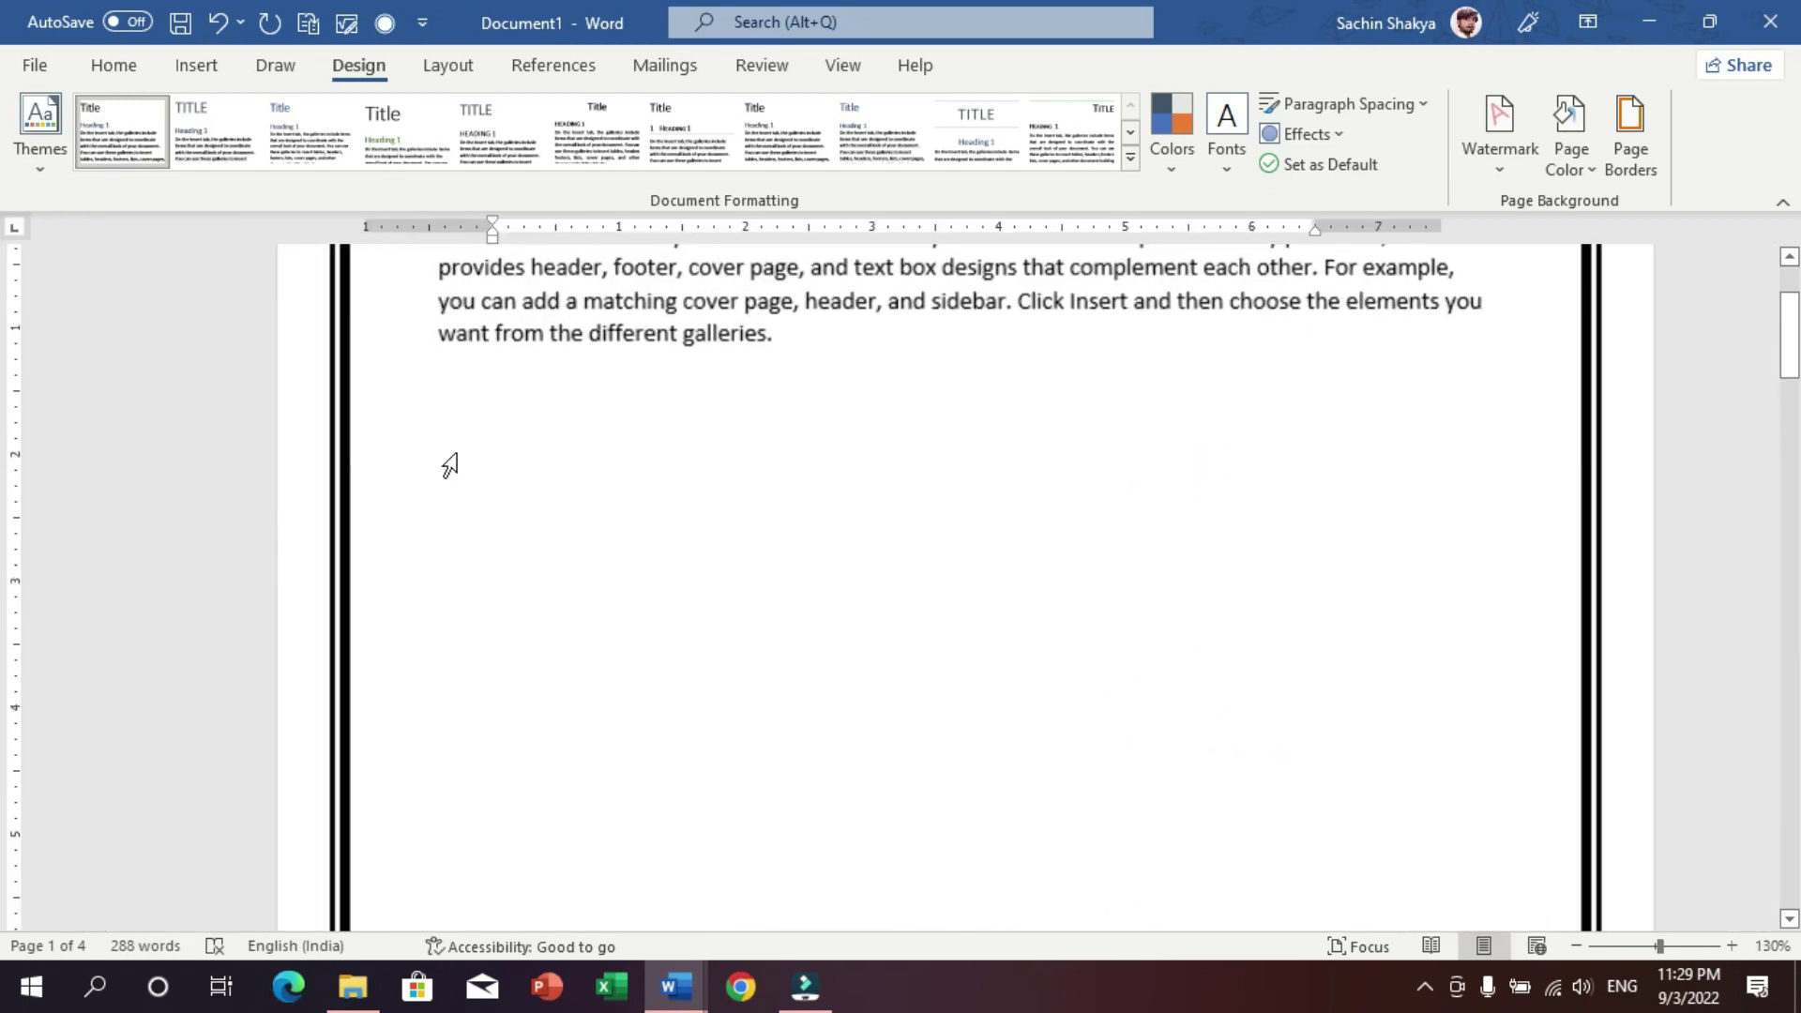
{"action": "scroll", "coordinate": [709, 478], "scroll_direction": "up", "scroll_amount": 3}
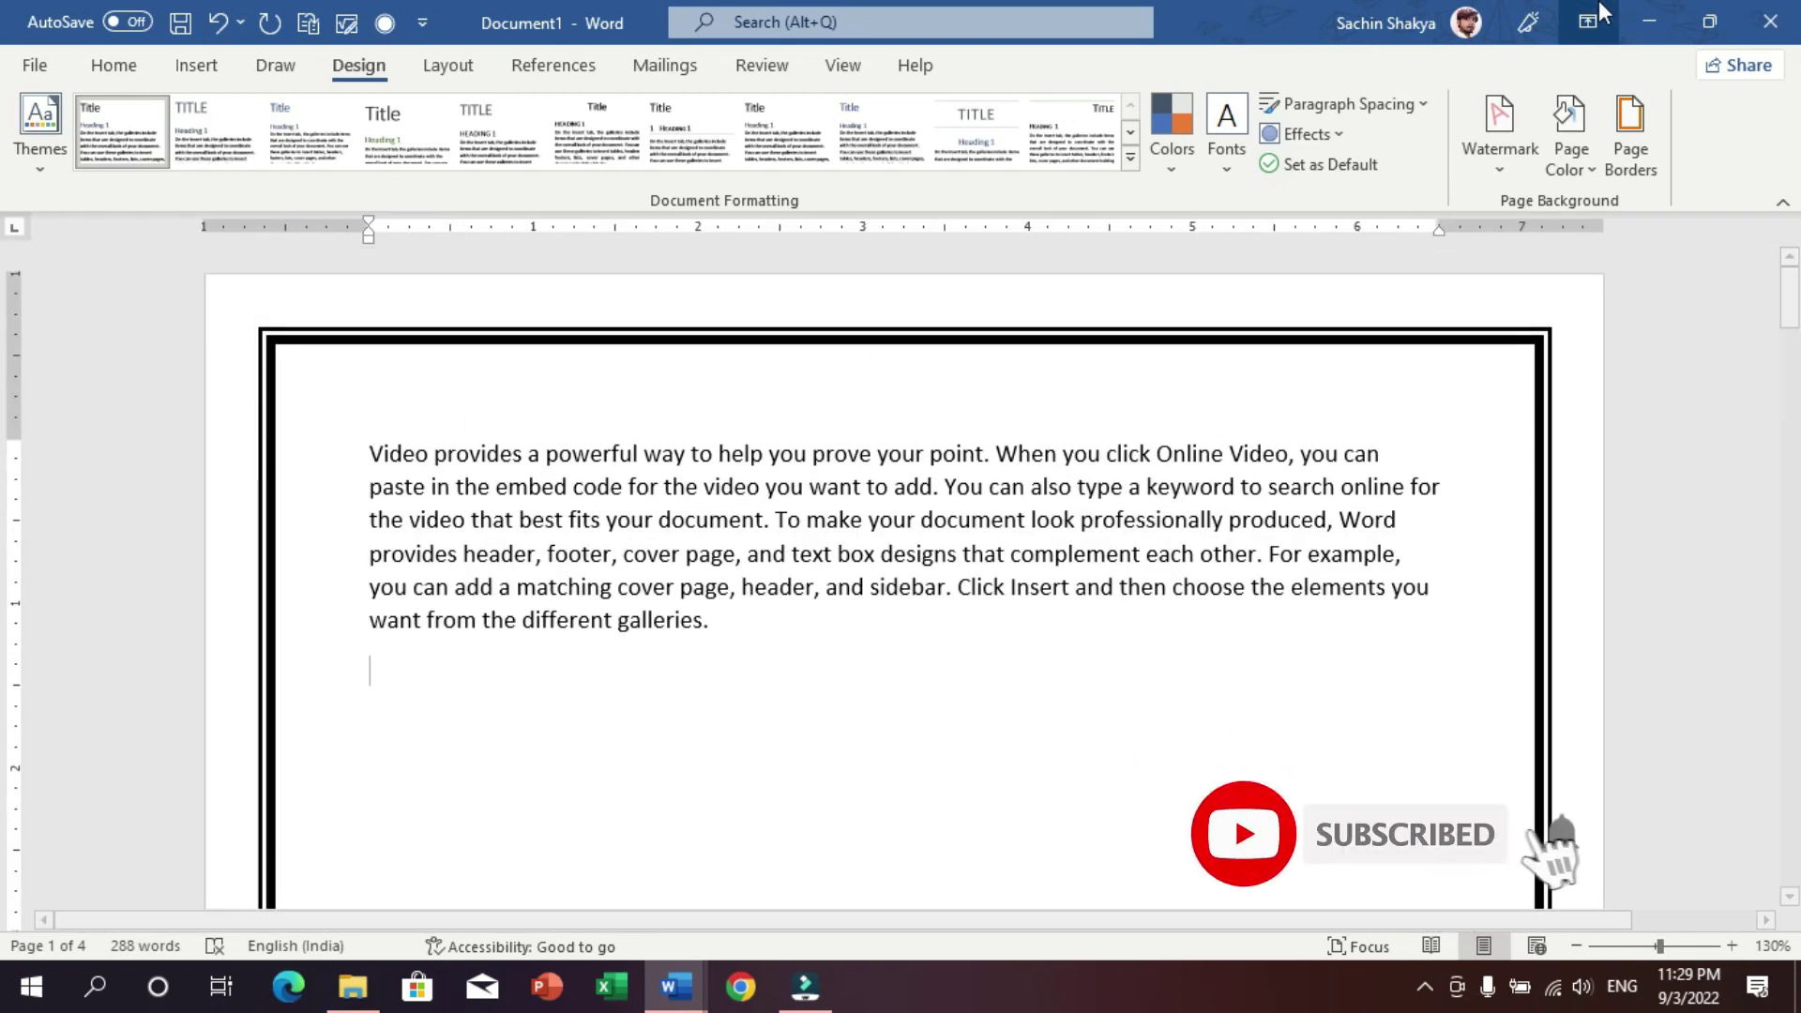
- Minimize the Document1 window to reveal the Mrege files folder
{"action": "left_click", "coordinate": [1649, 23]}
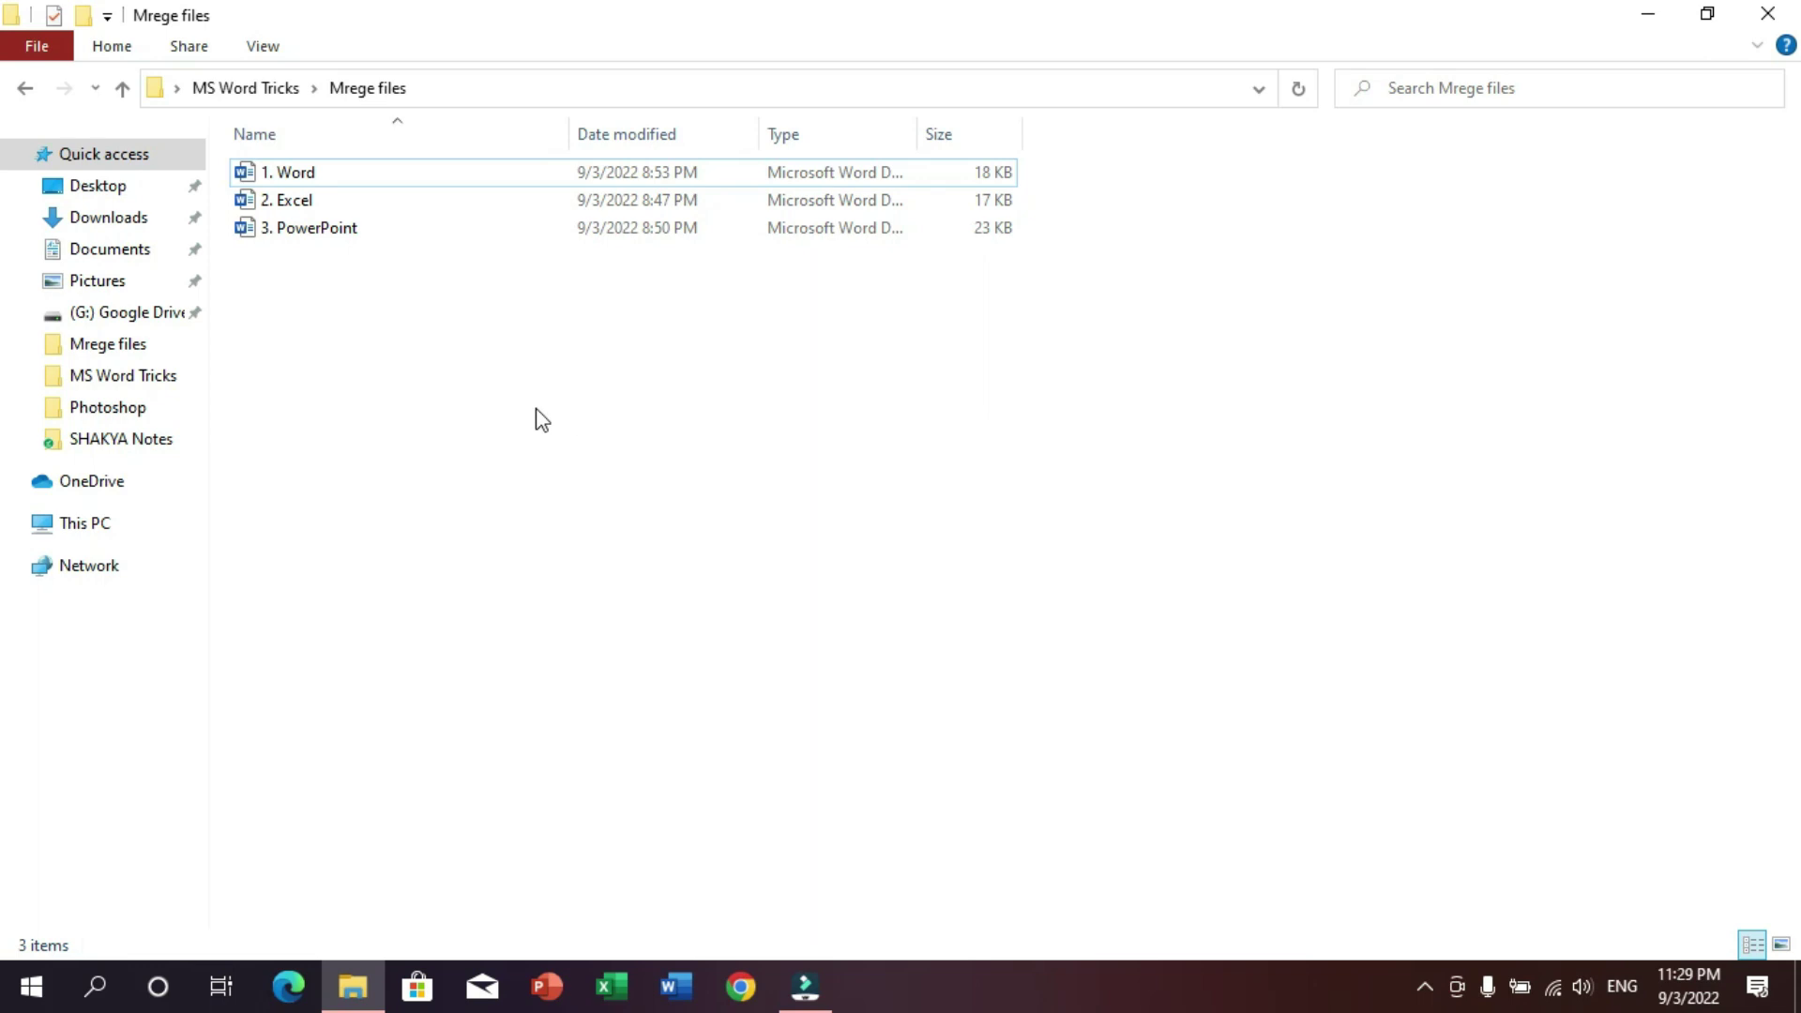
{"action": "left_click", "coordinate": [535, 409]}
- Open and review the 1. Word and 2. Excel documents
{"action": "left_click", "coordinate": [301, 172]}
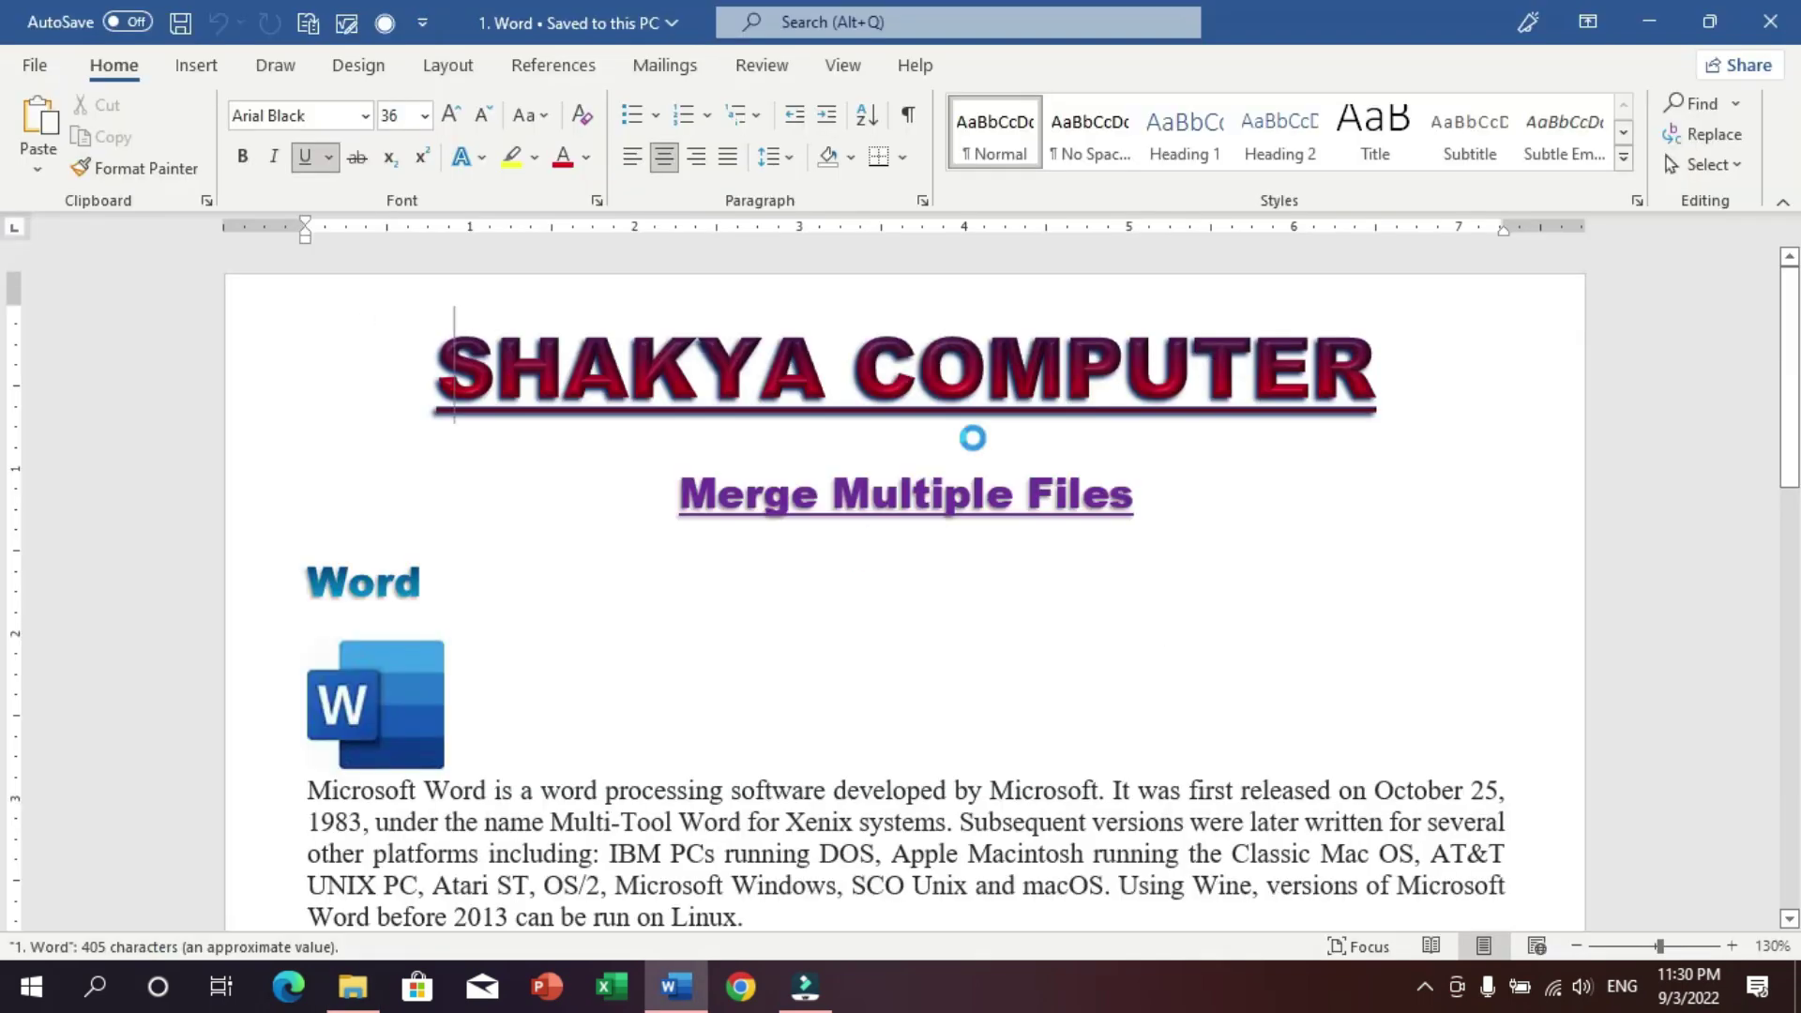
{"action": "left_click", "coordinate": [819, 742]}
{"action": "scroll", "coordinate": [801, 691], "scroll_direction": "down", "scroll_amount": 3}
{"action": "scroll", "coordinate": [937, 587], "scroll_direction": "down", "scroll_amount": 2}
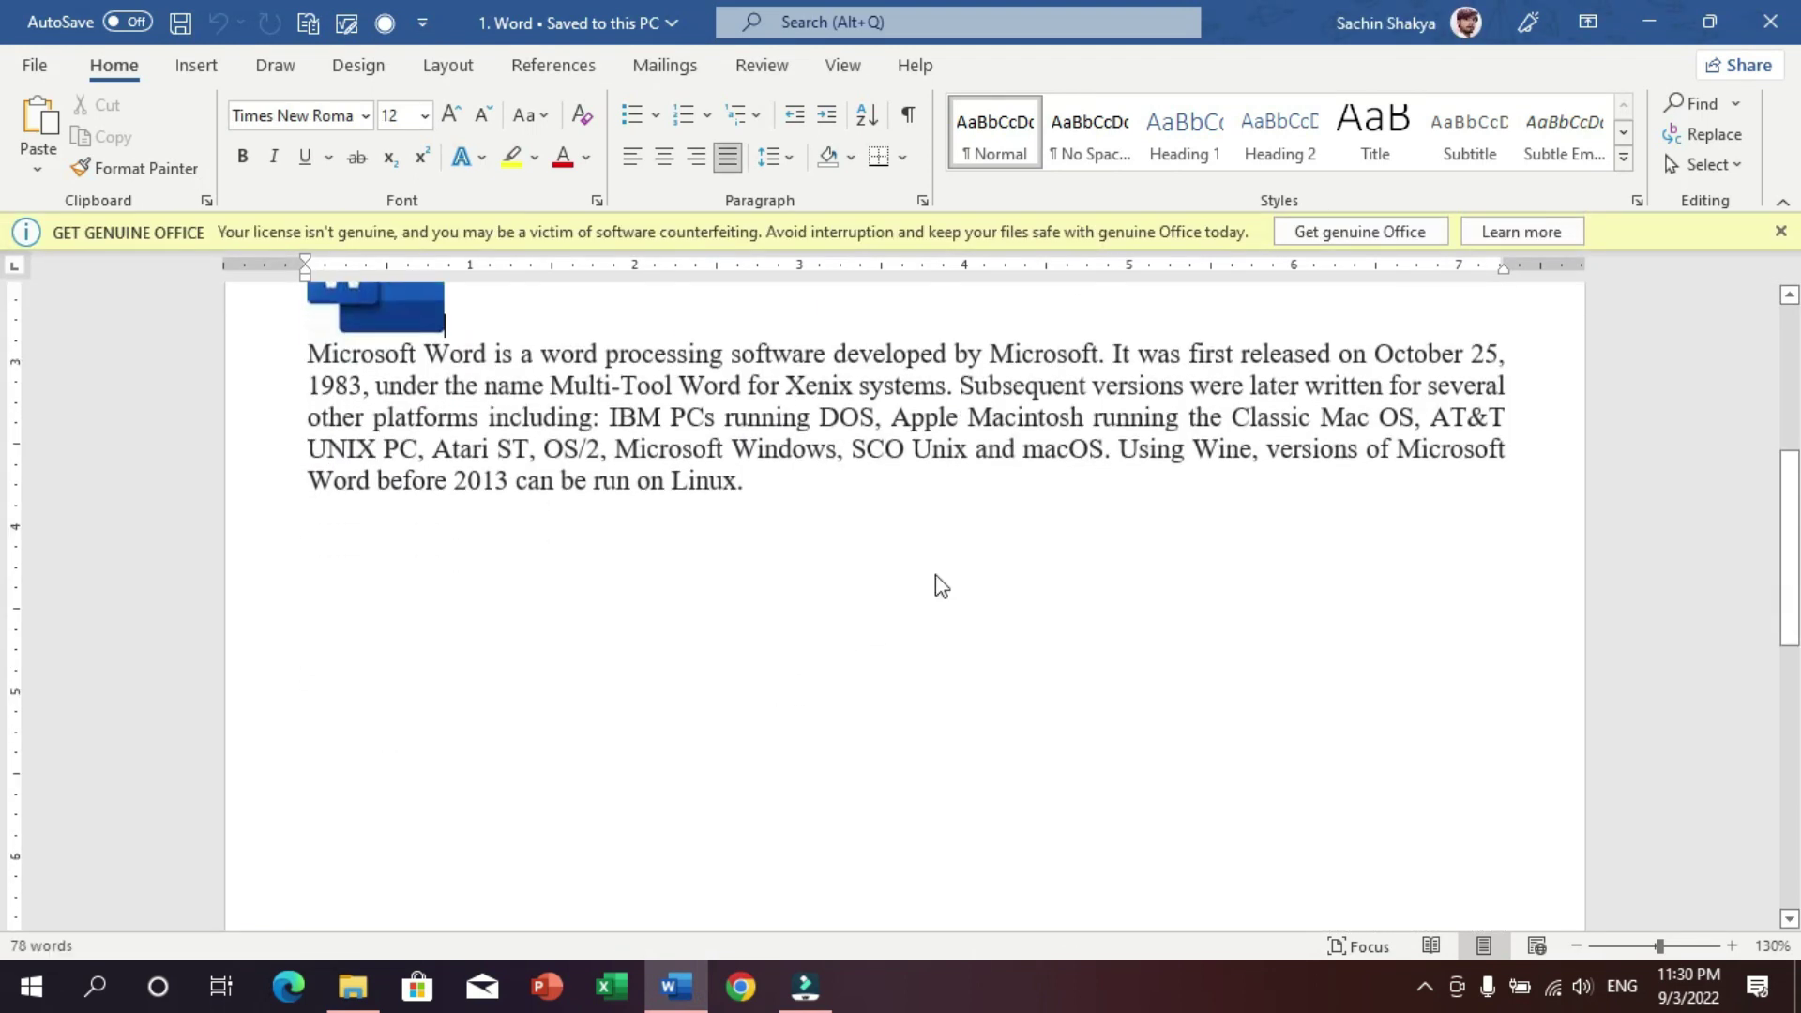
{"action": "scroll", "coordinate": [1254, 466], "scroll_direction": "up", "scroll_amount": 5}
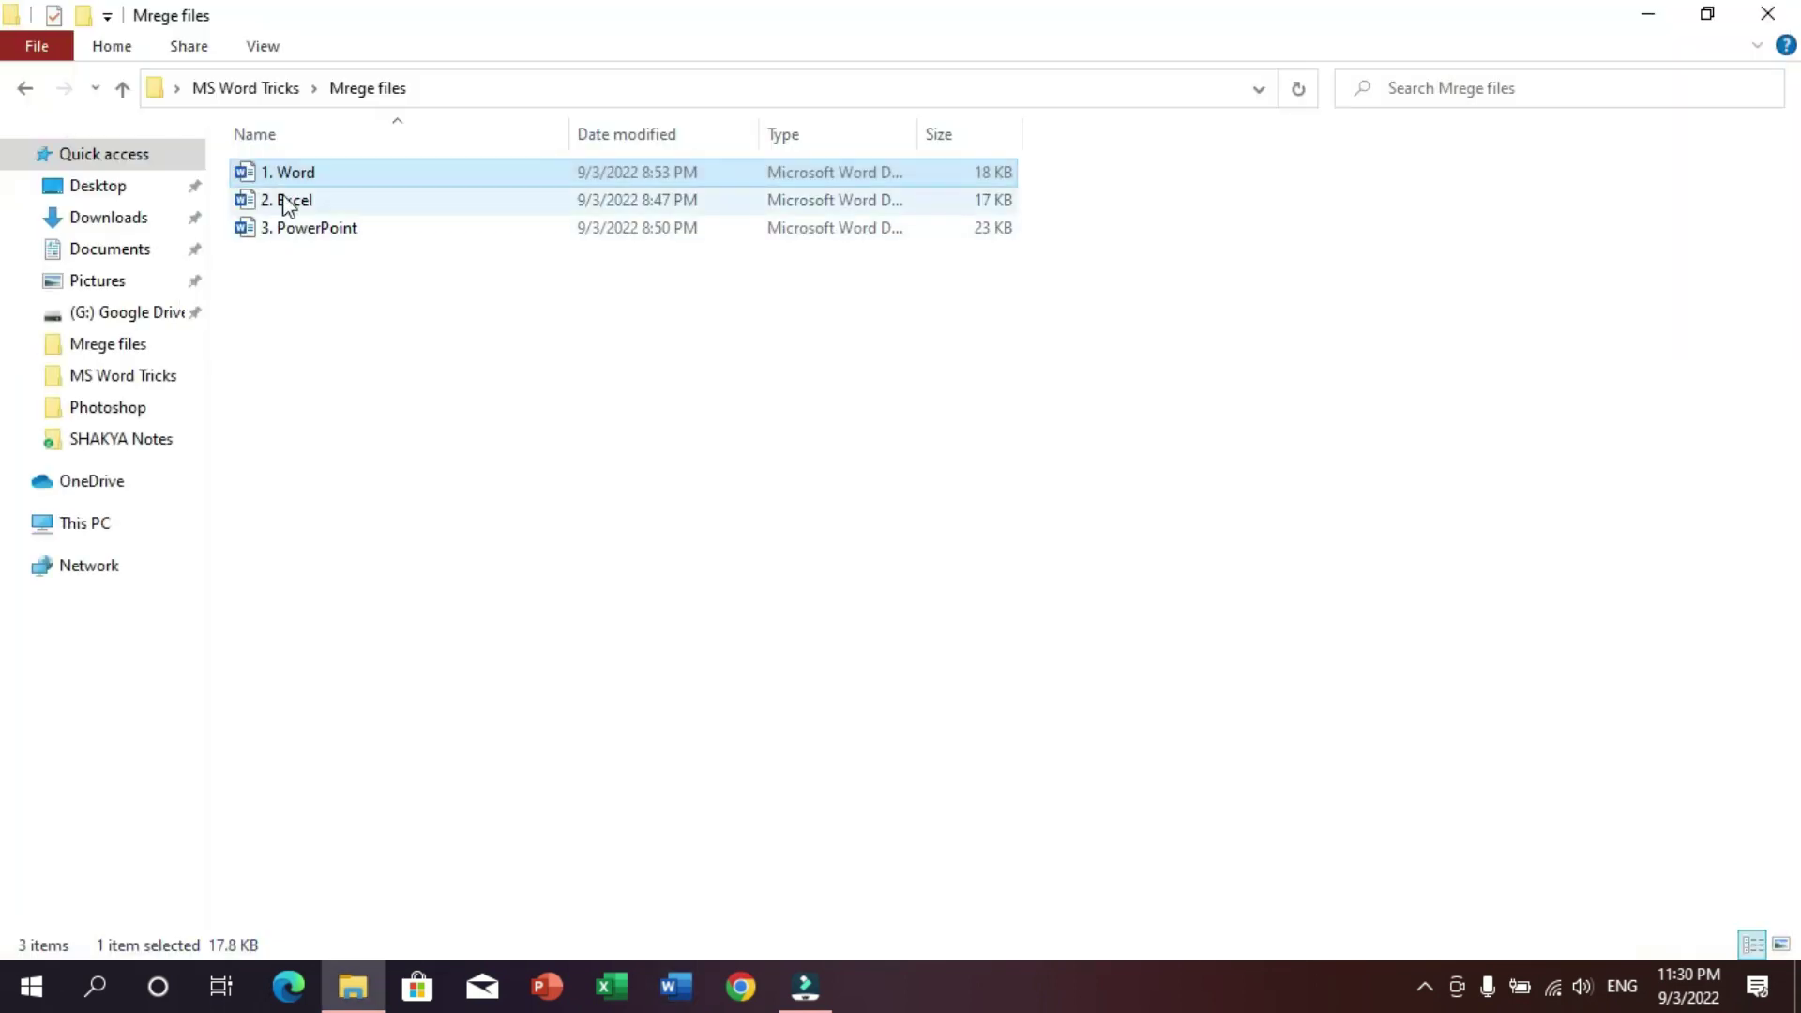
{"action": "left_click", "coordinate": [288, 201]}
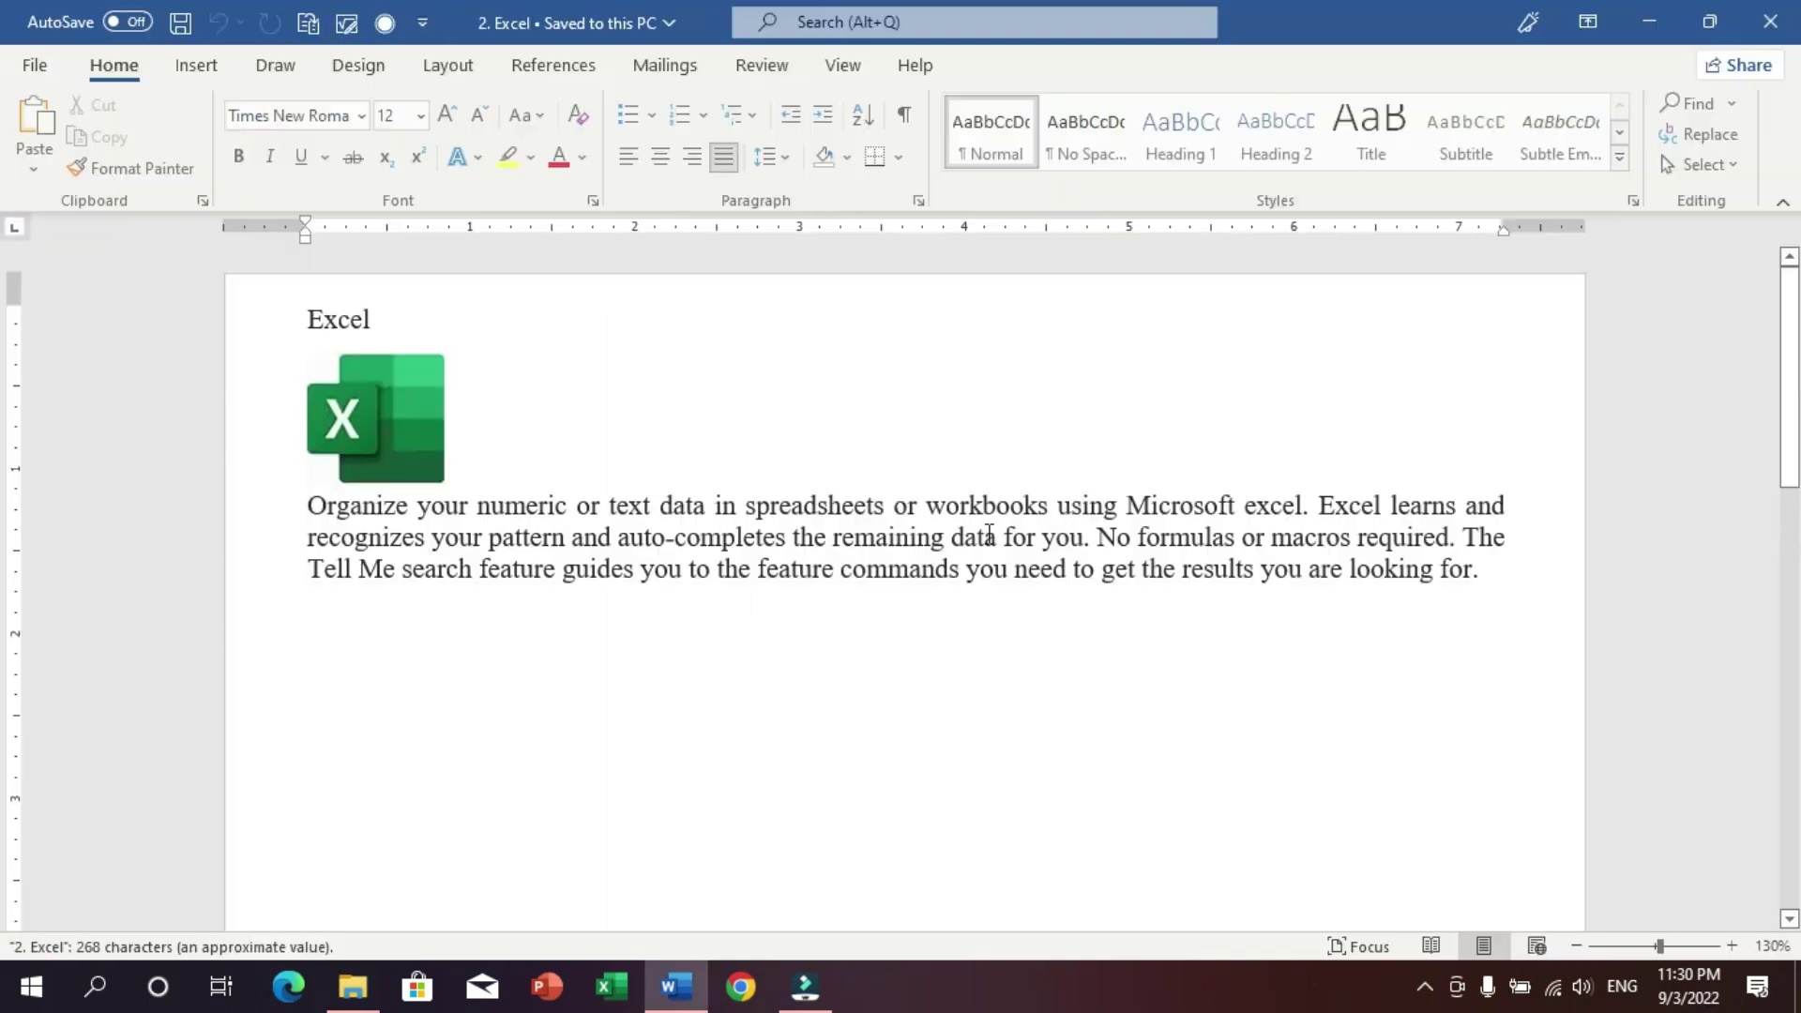
{"action": "left_click", "coordinate": [926, 544]}
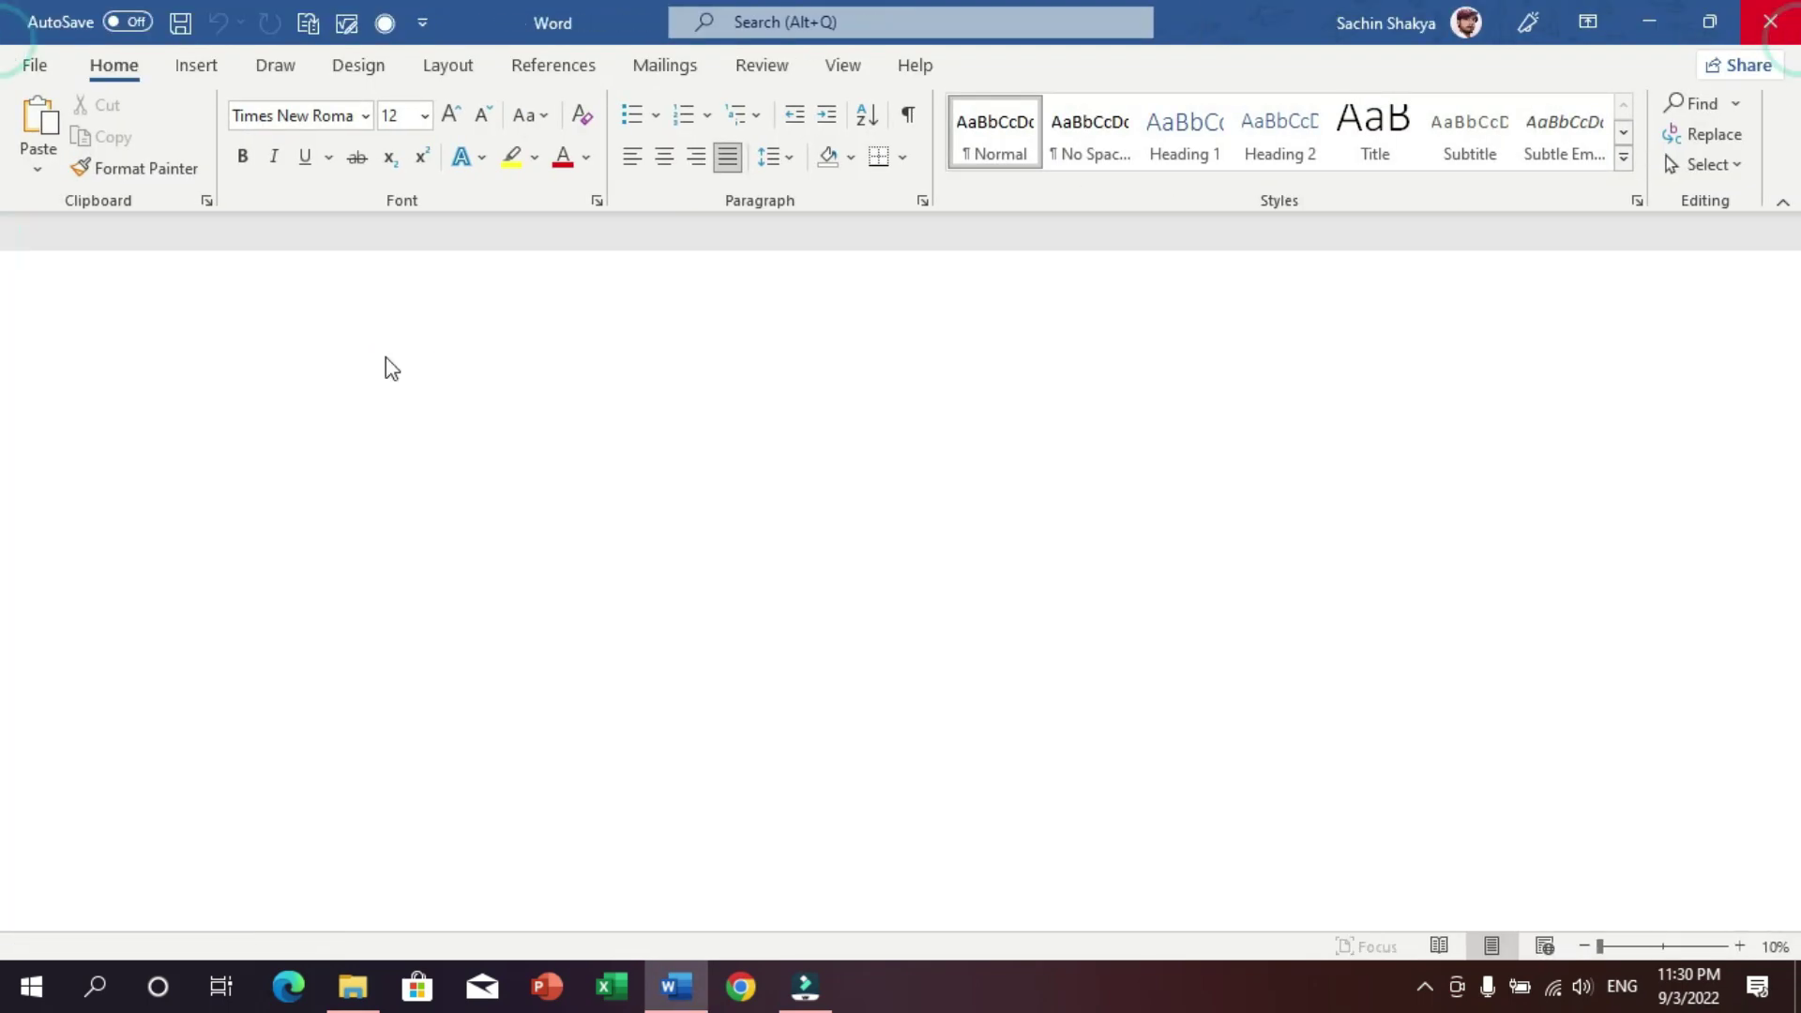
- Check and close the 3. PowerPoint document, then start a new blank Word document
{"action": "double_click", "coordinate": [310, 228]}
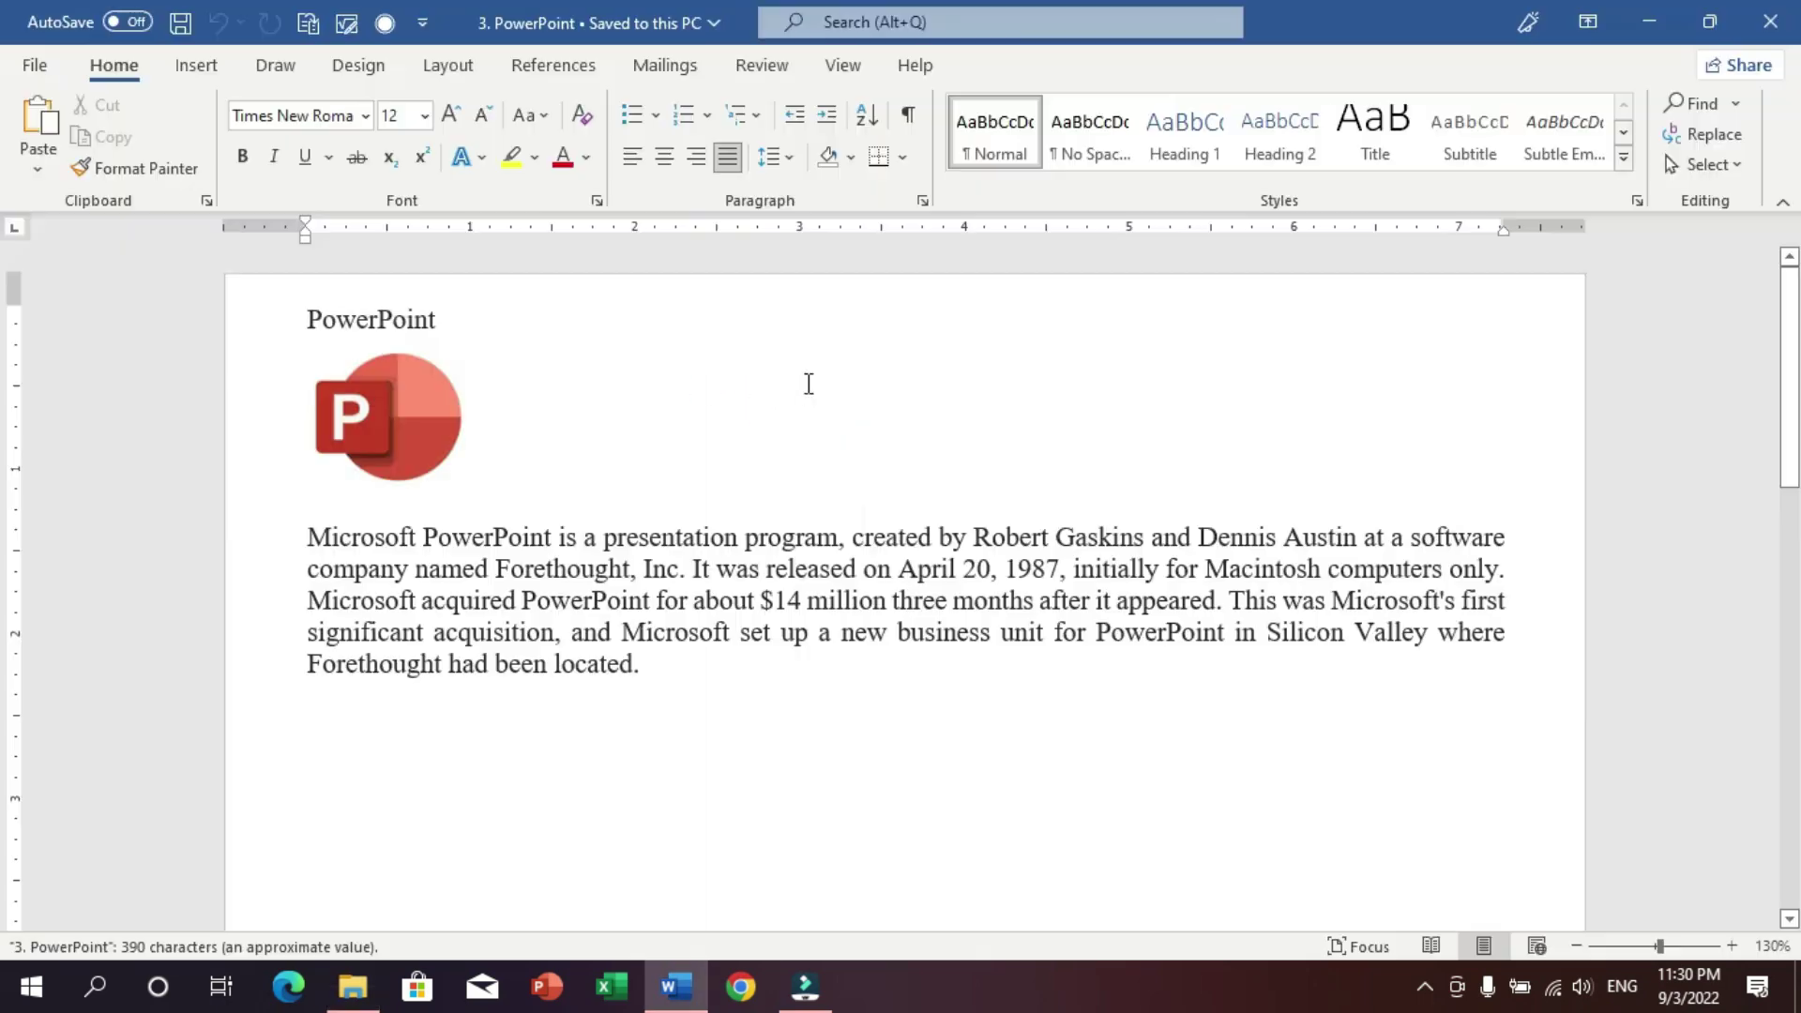
{"action": "left_click", "coordinate": [813, 668]}
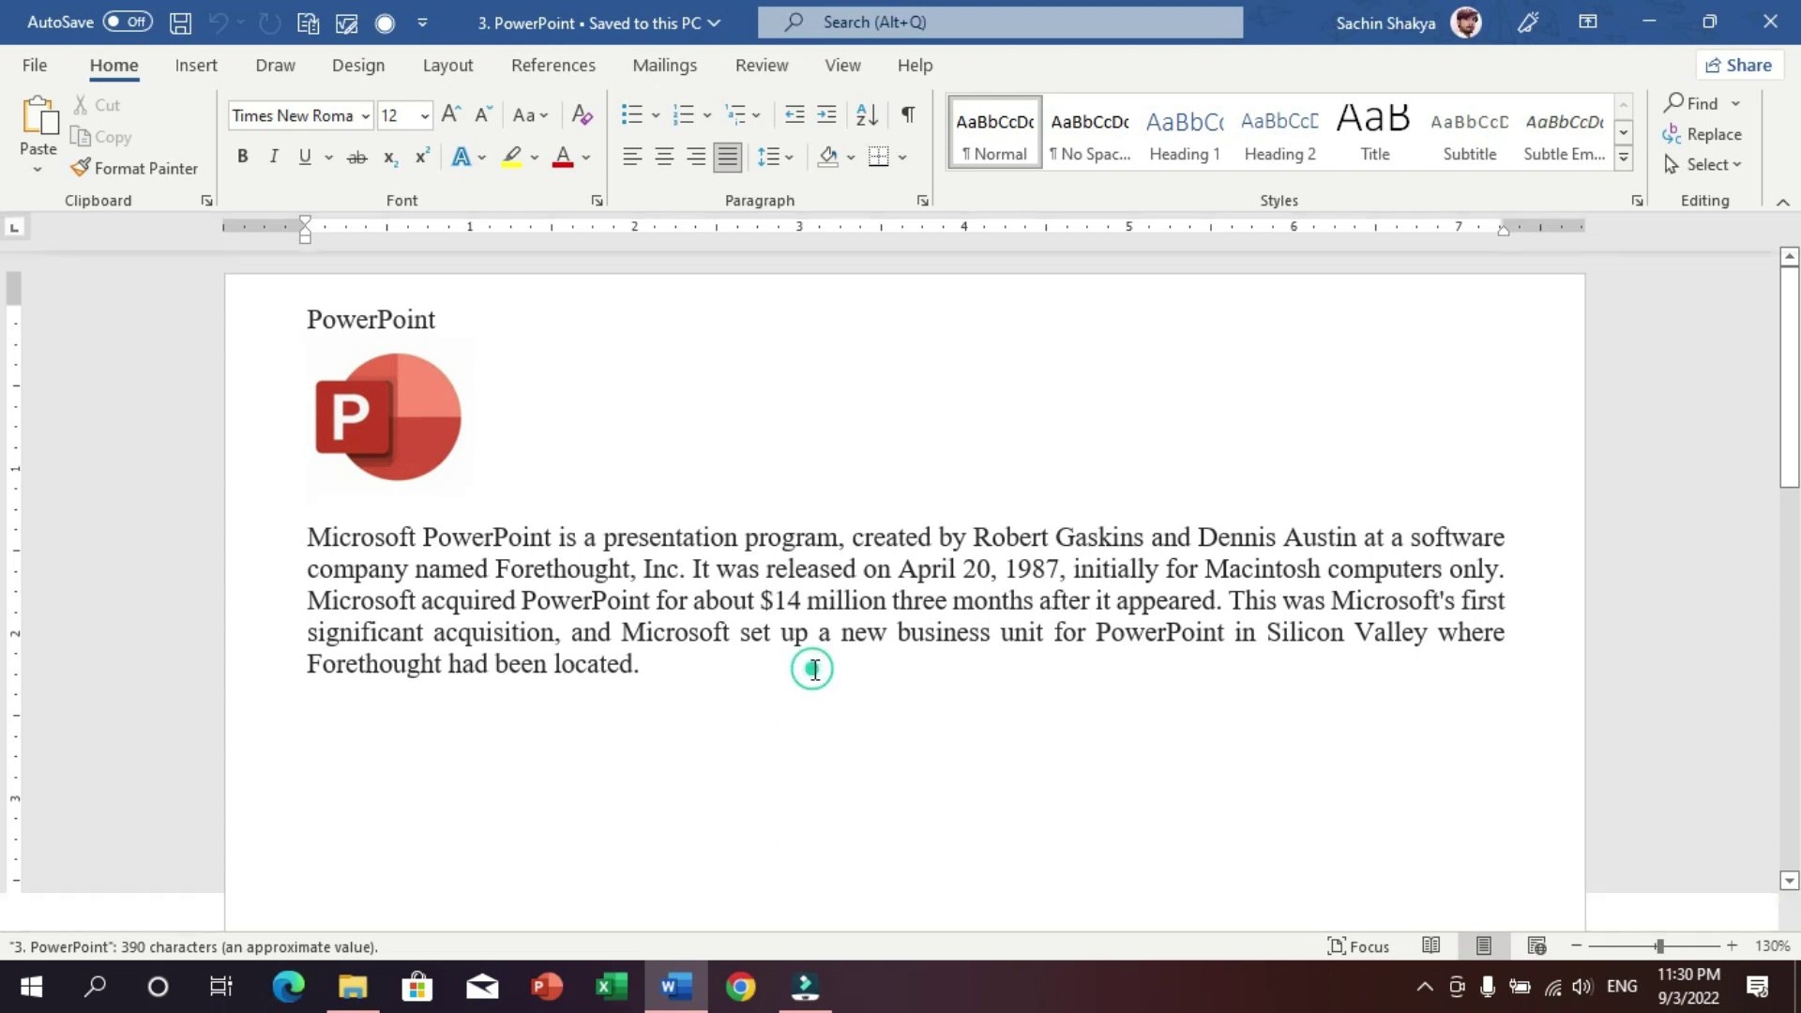
{"action": "left_click", "coordinate": [1771, 21]}
{"action": "left_click", "coordinate": [836, 543]}
{"action": "left_click", "coordinate": [668, 985]}
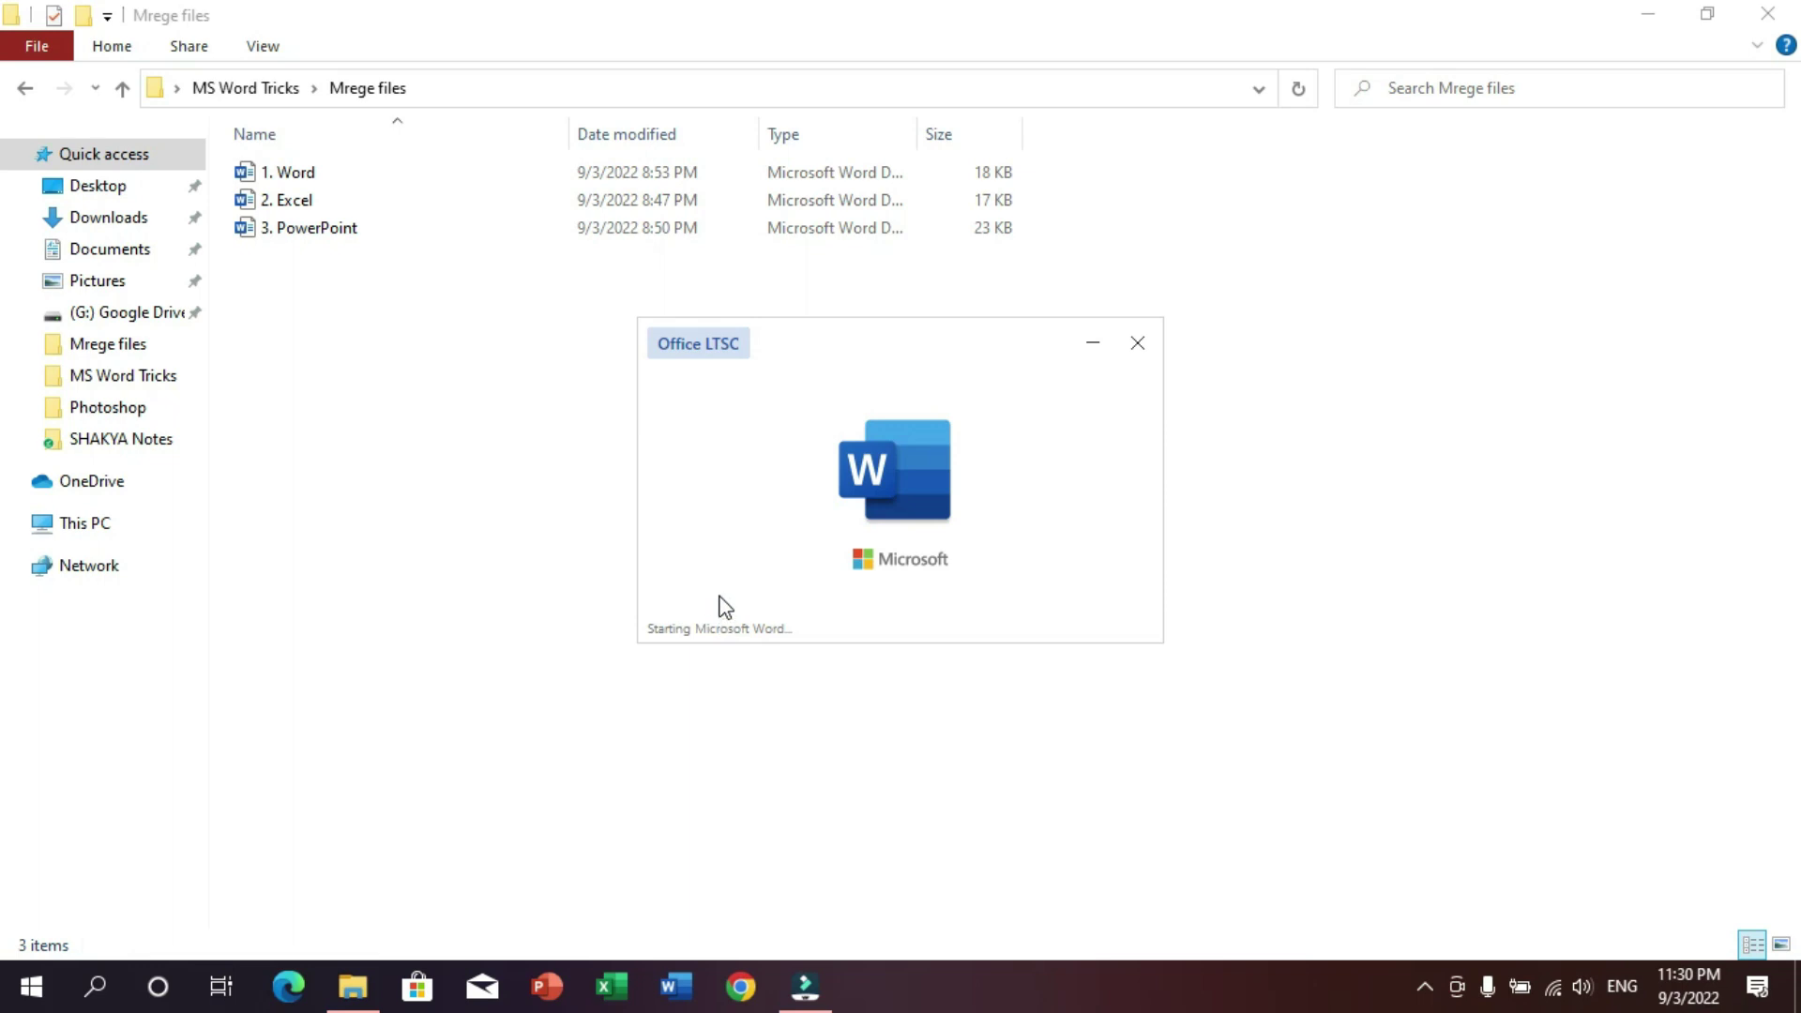
{"action": "left_click", "coordinate": [414, 291]}
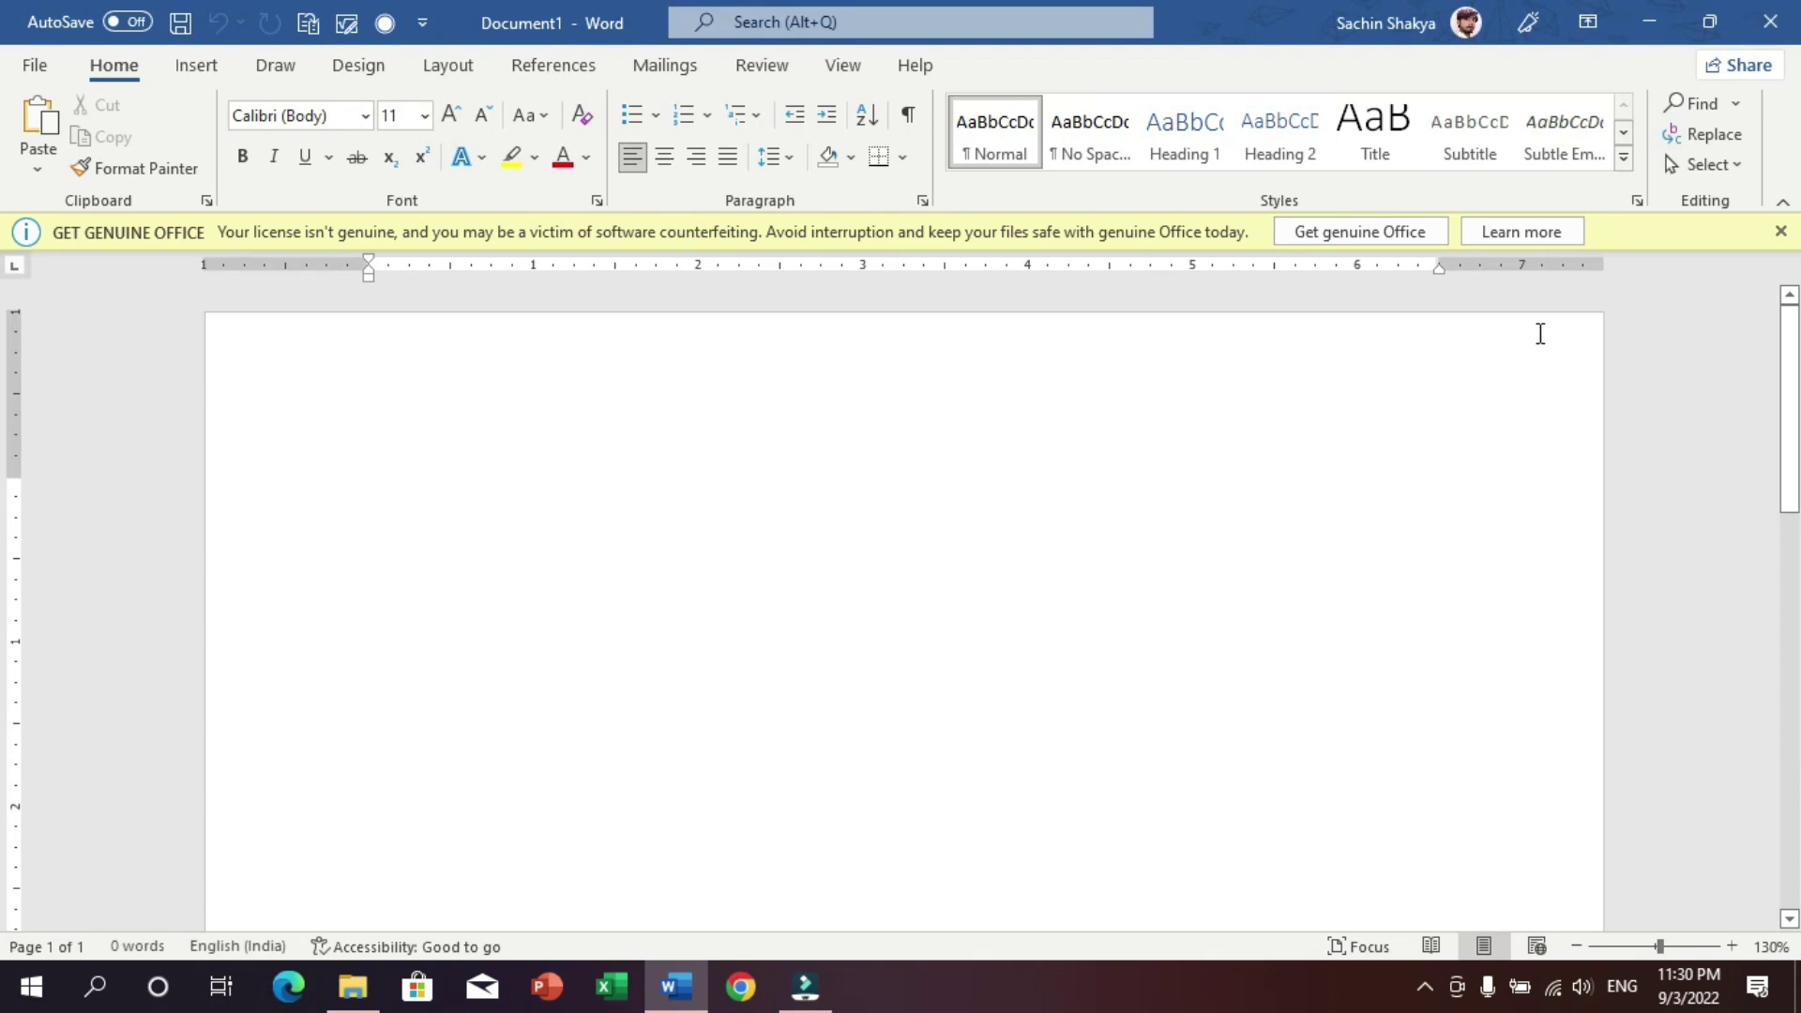
- Dismiss the licence banner and choose Insert > Object > Text from File
{"action": "left_click", "coordinate": [1783, 231]}
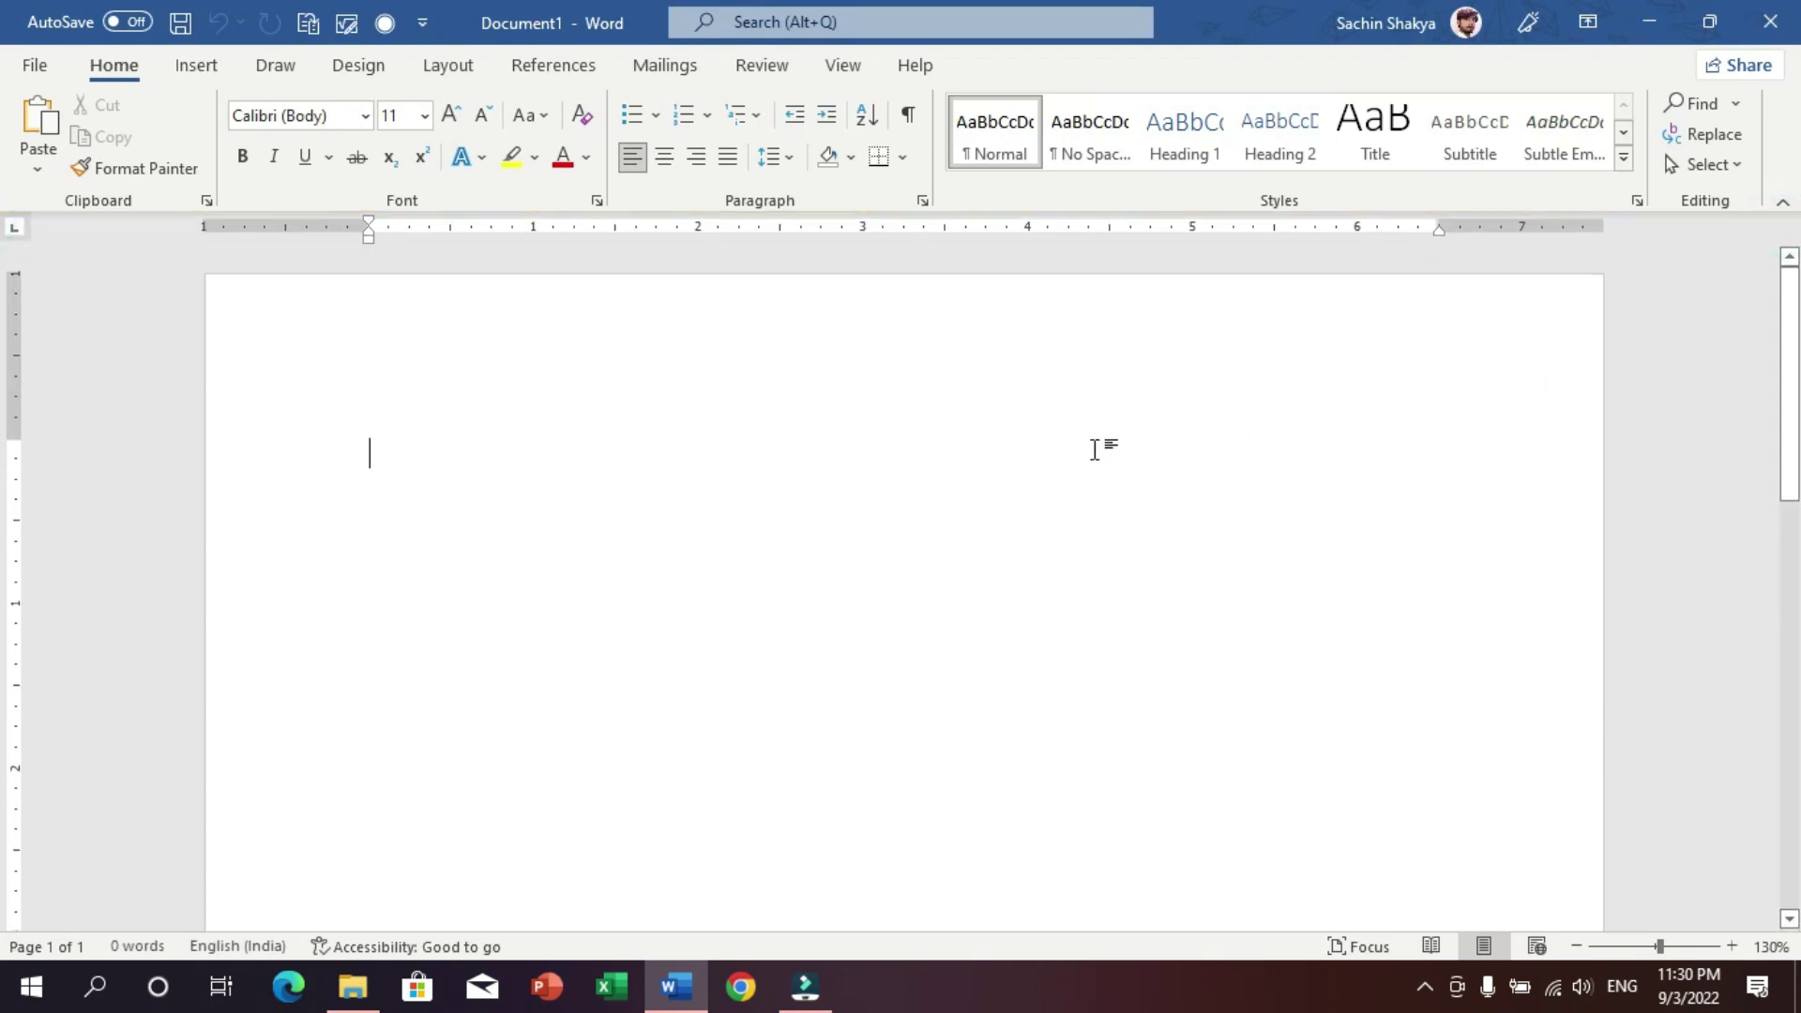
{"action": "left_click", "coordinate": [199, 77]}
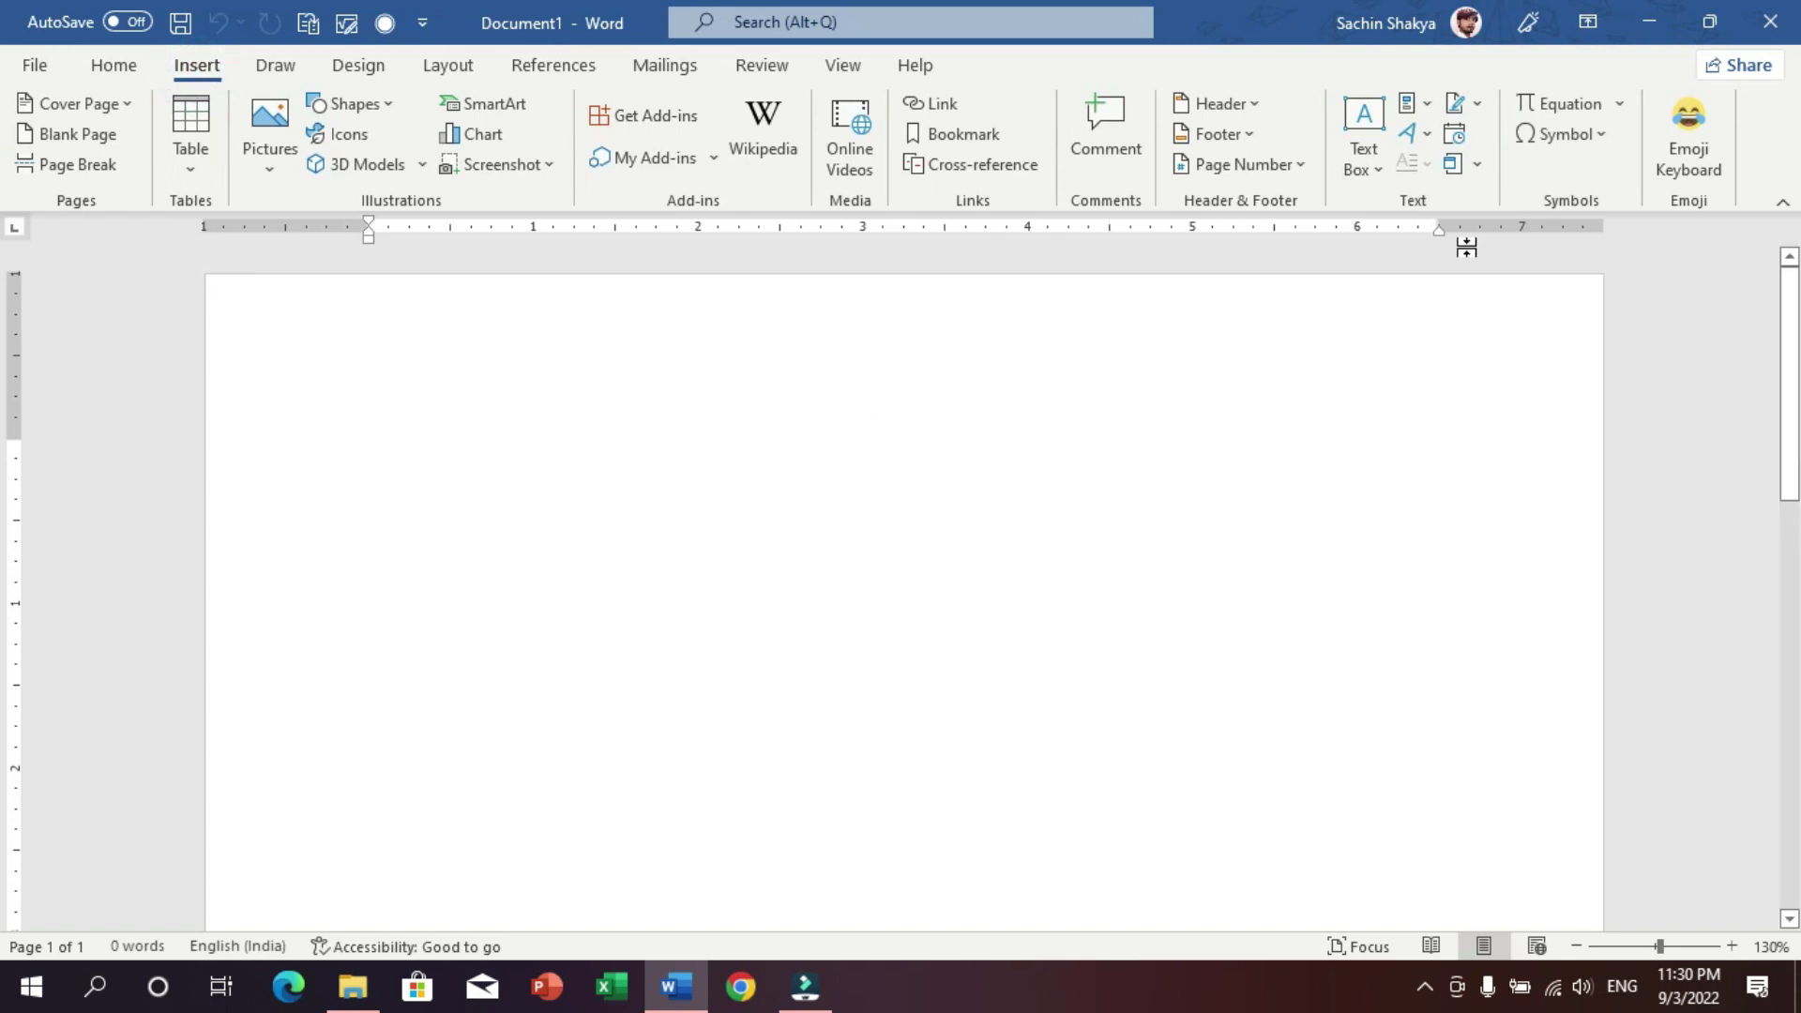
{"action": "key", "text": "alt"}
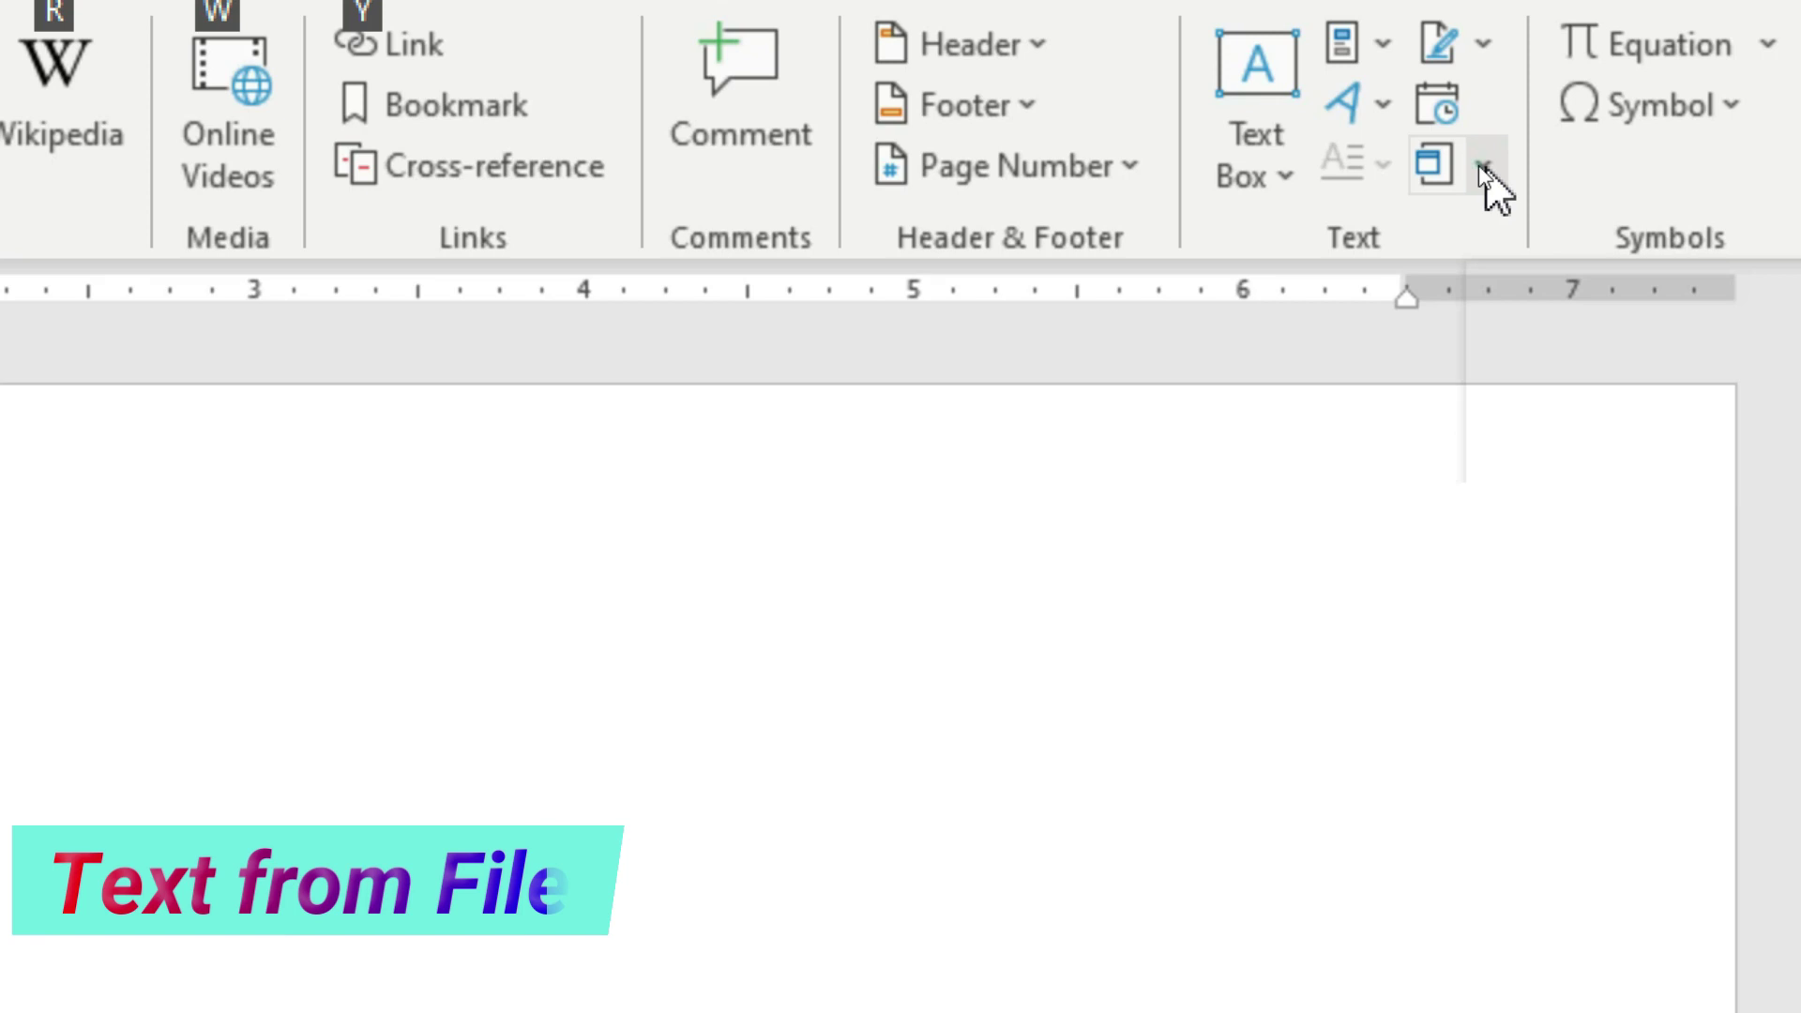
{"action": "left_click", "coordinate": [1482, 167]}
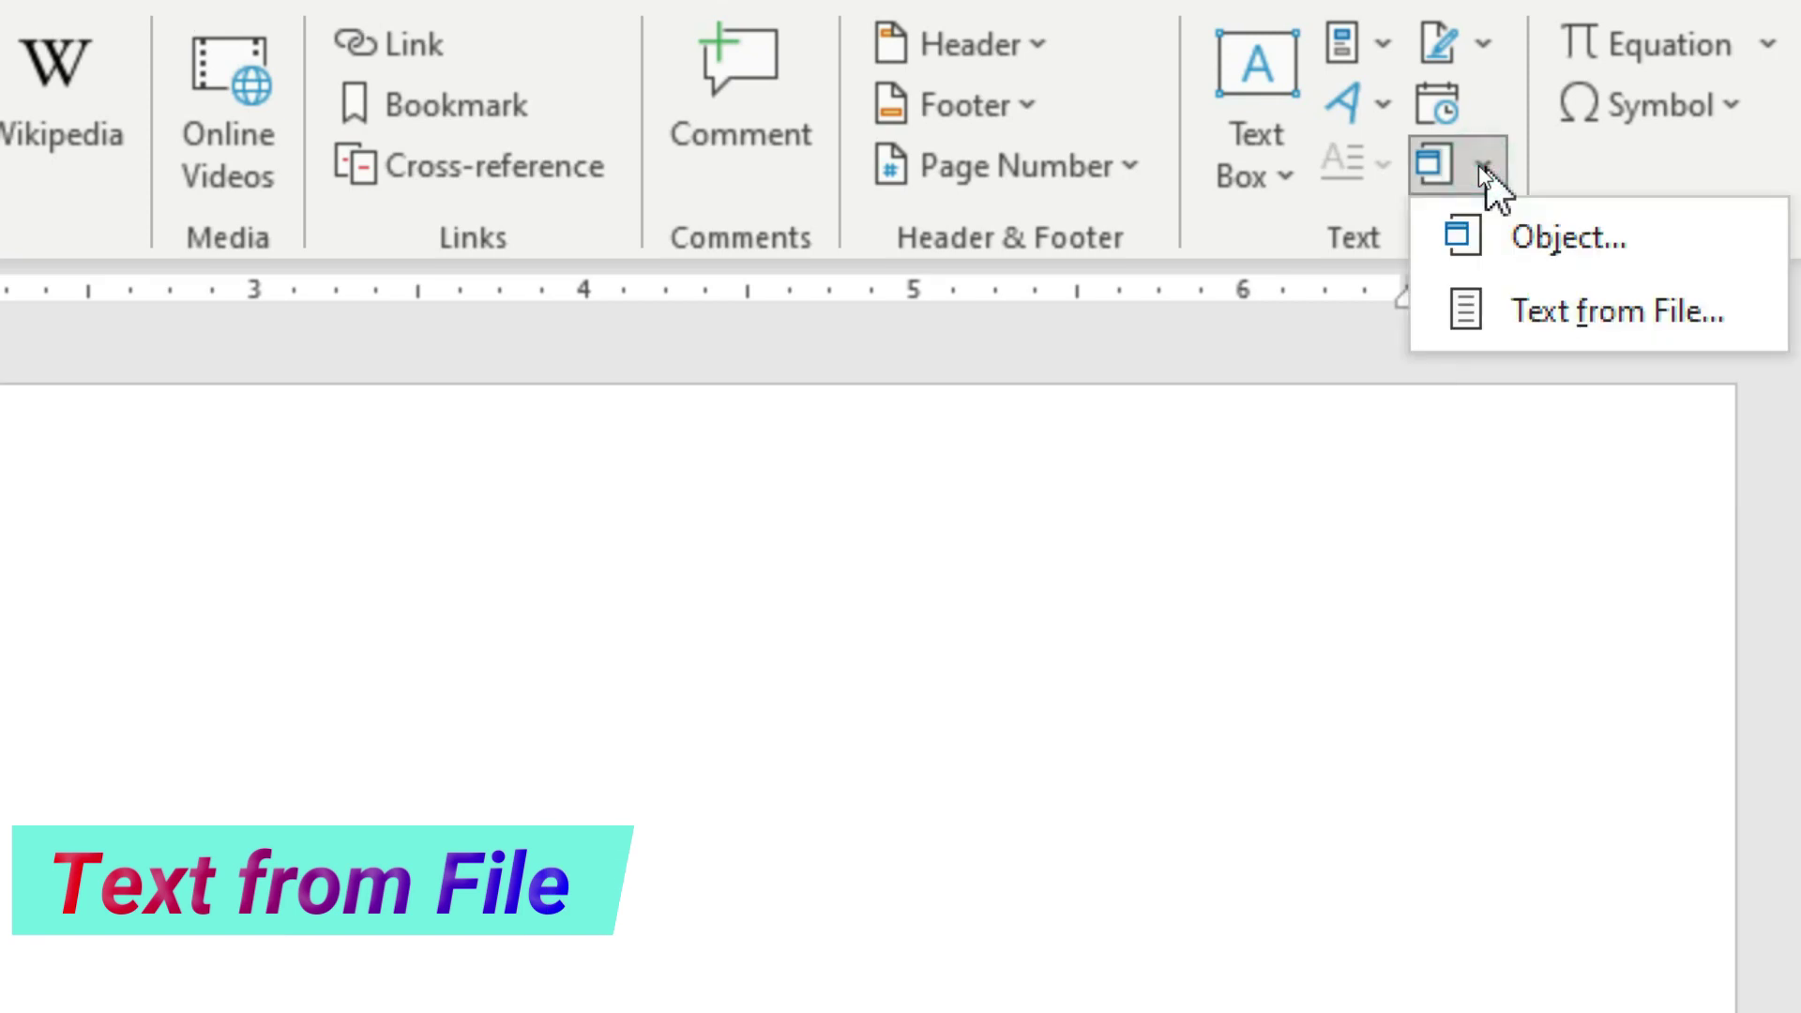
{"action": "left_click", "coordinate": [1541, 313]}
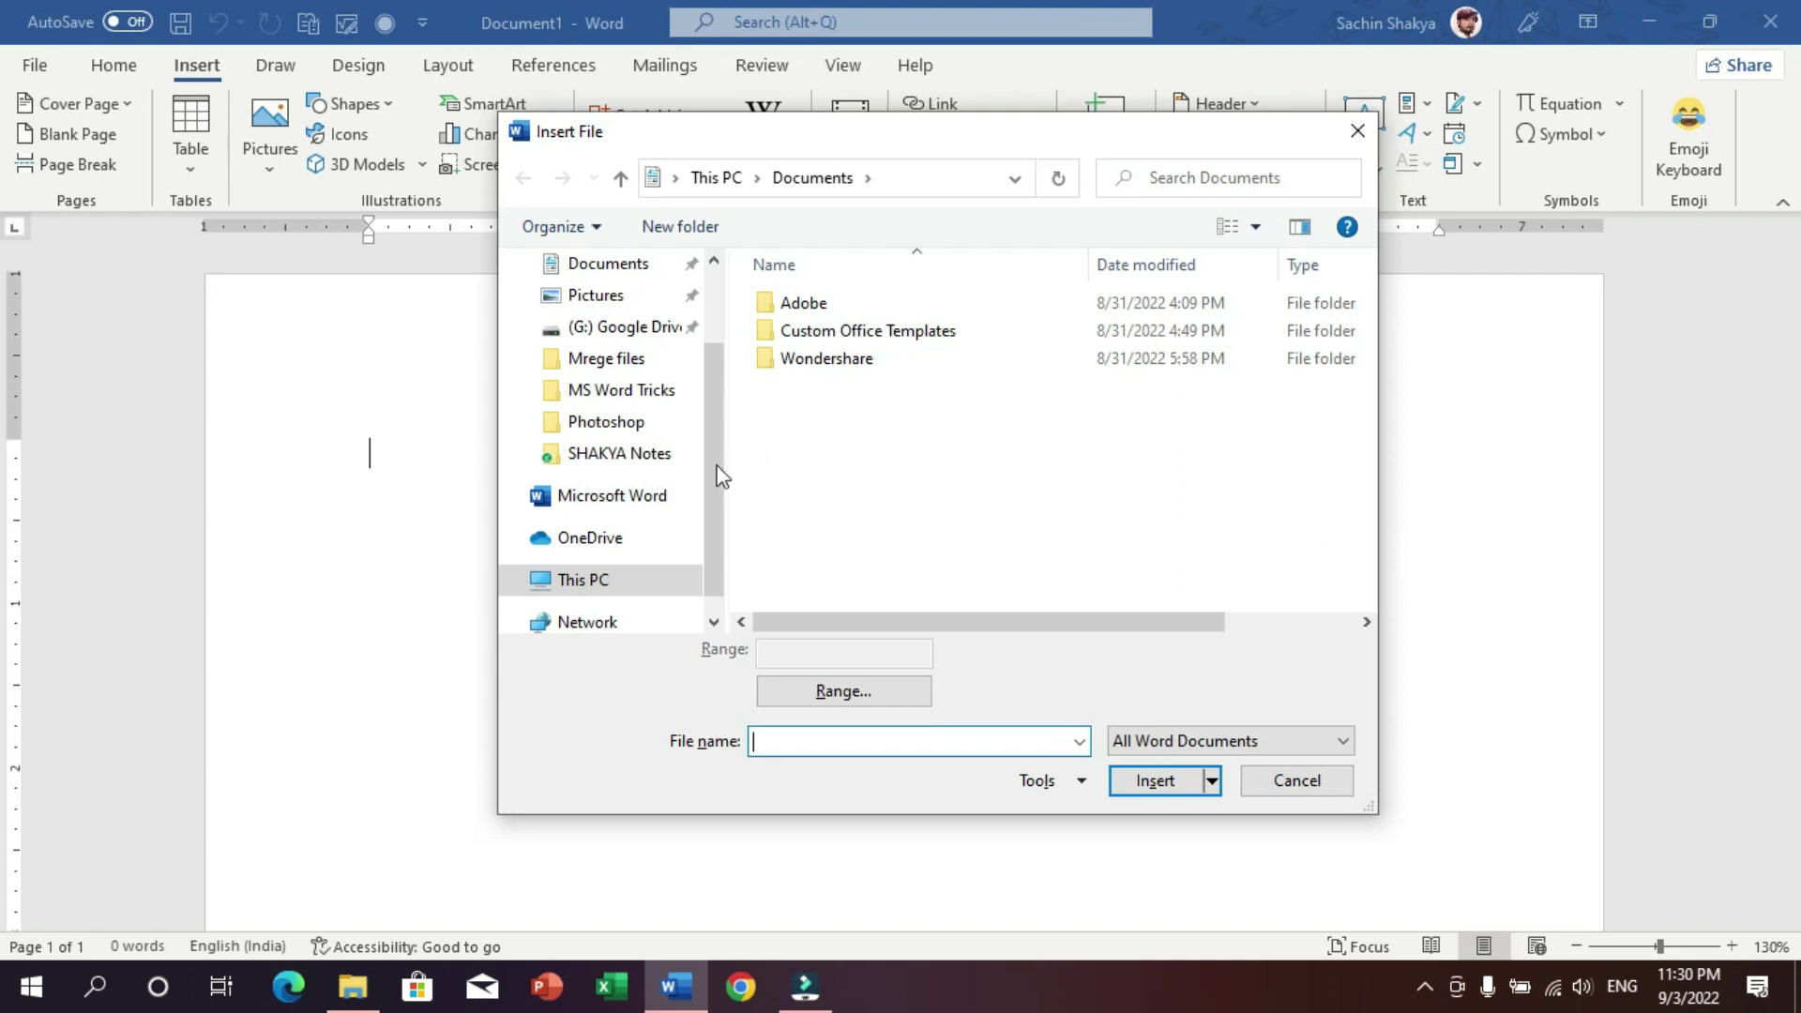
- Browse to Desktop > MS Word Tricks > Mrege files and select all three files
{"action": "left_click_drag", "start_coordinate": [718, 479], "coordinate": [717, 408]}
{"action": "left_click", "coordinate": [595, 317]}
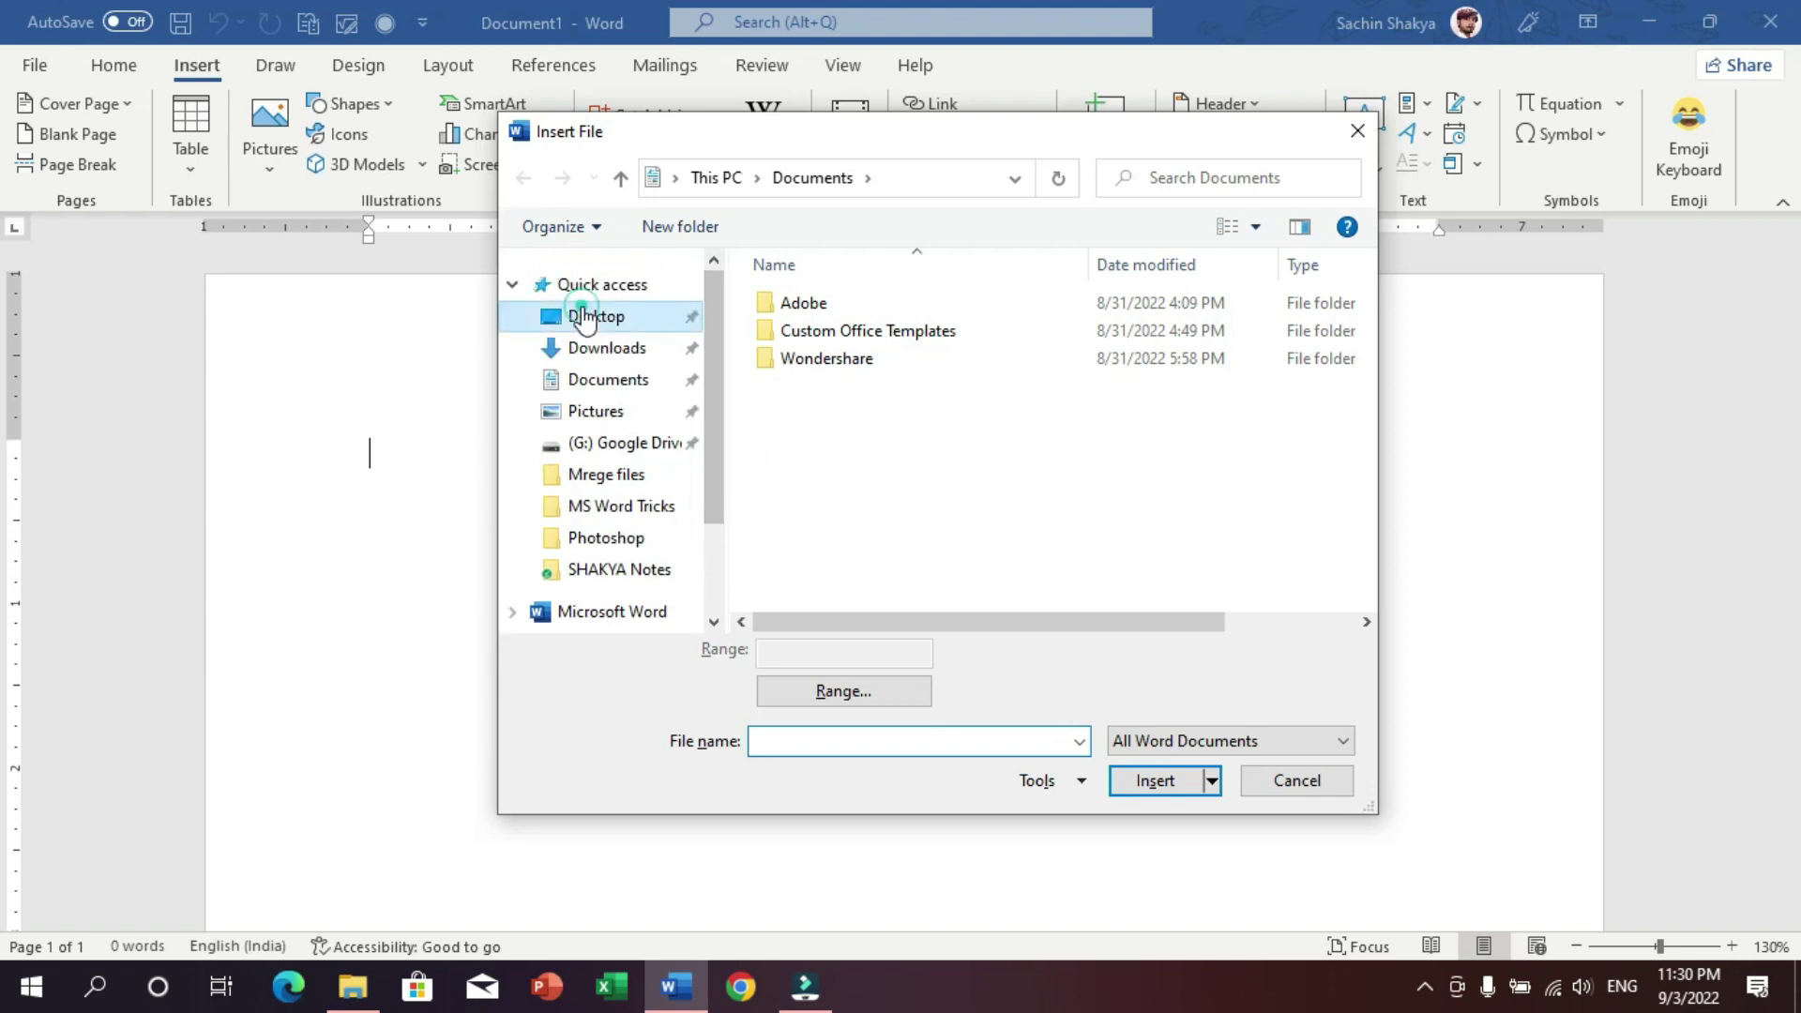
{"action": "double_click", "coordinate": [805, 302]}
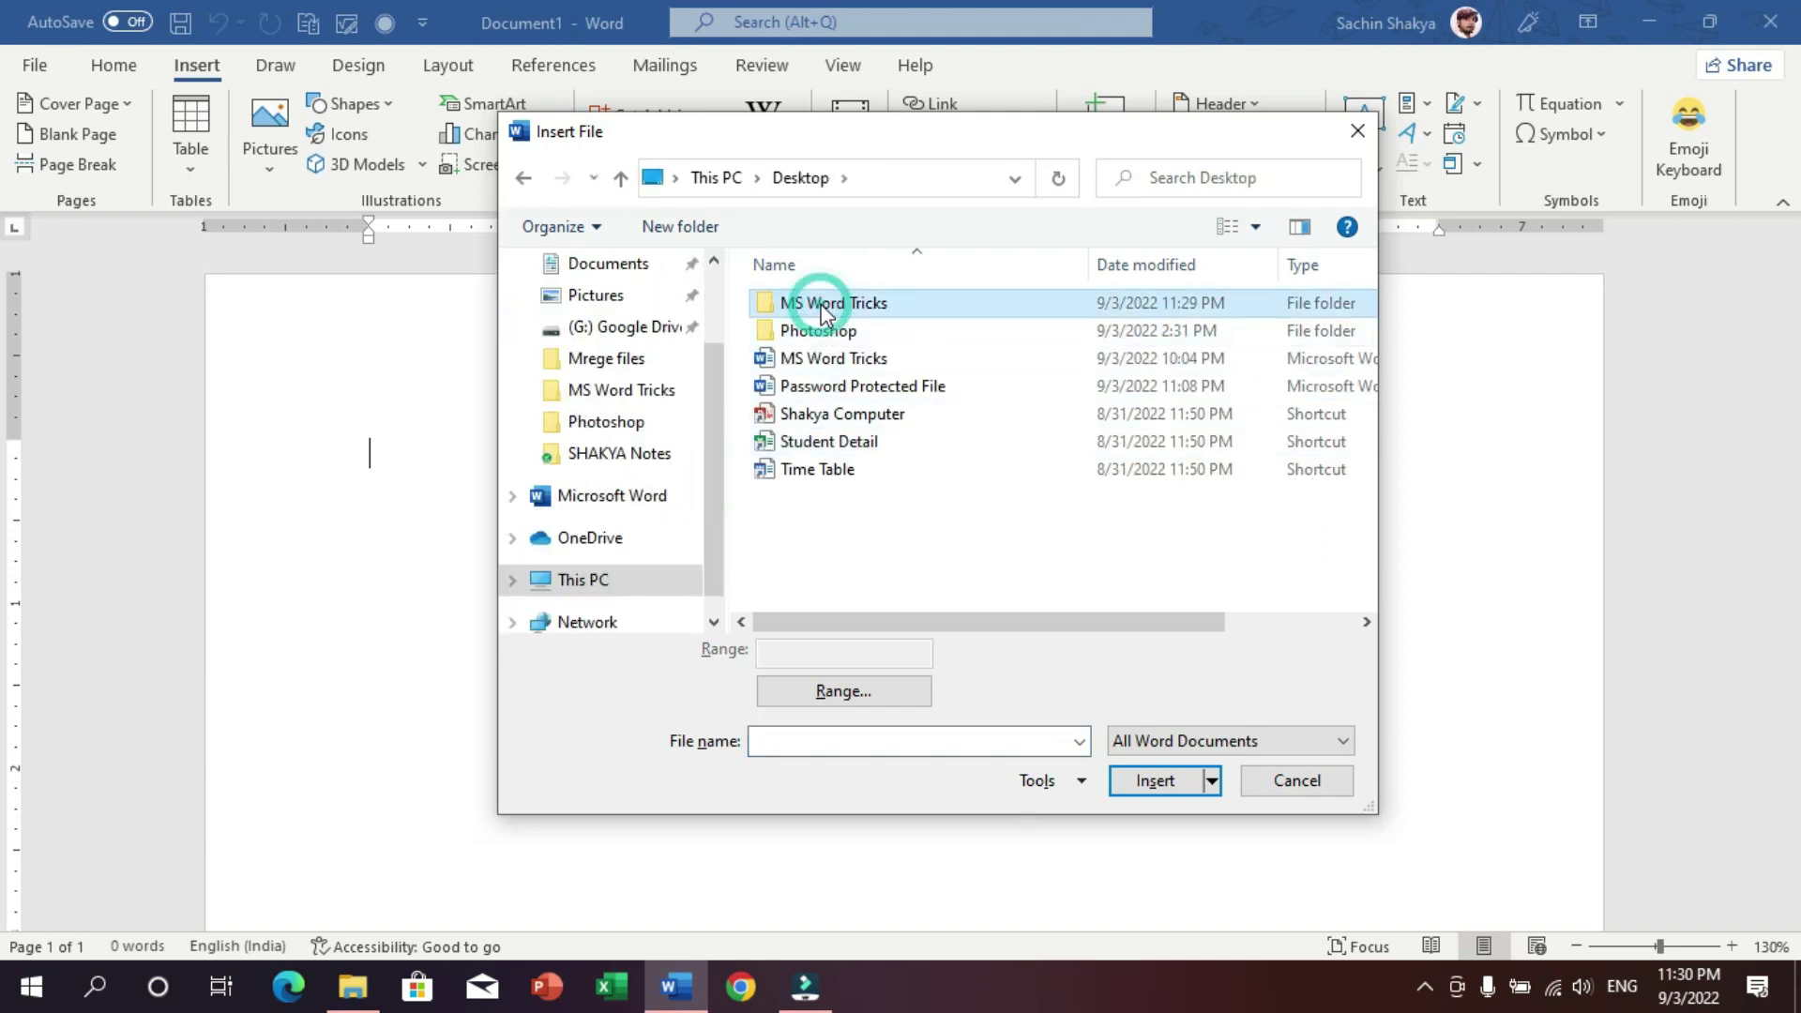
{"action": "double_click", "coordinate": [805, 302]}
{"action": "left_click_drag", "start_coordinate": [896, 433], "coordinate": [822, 260]}
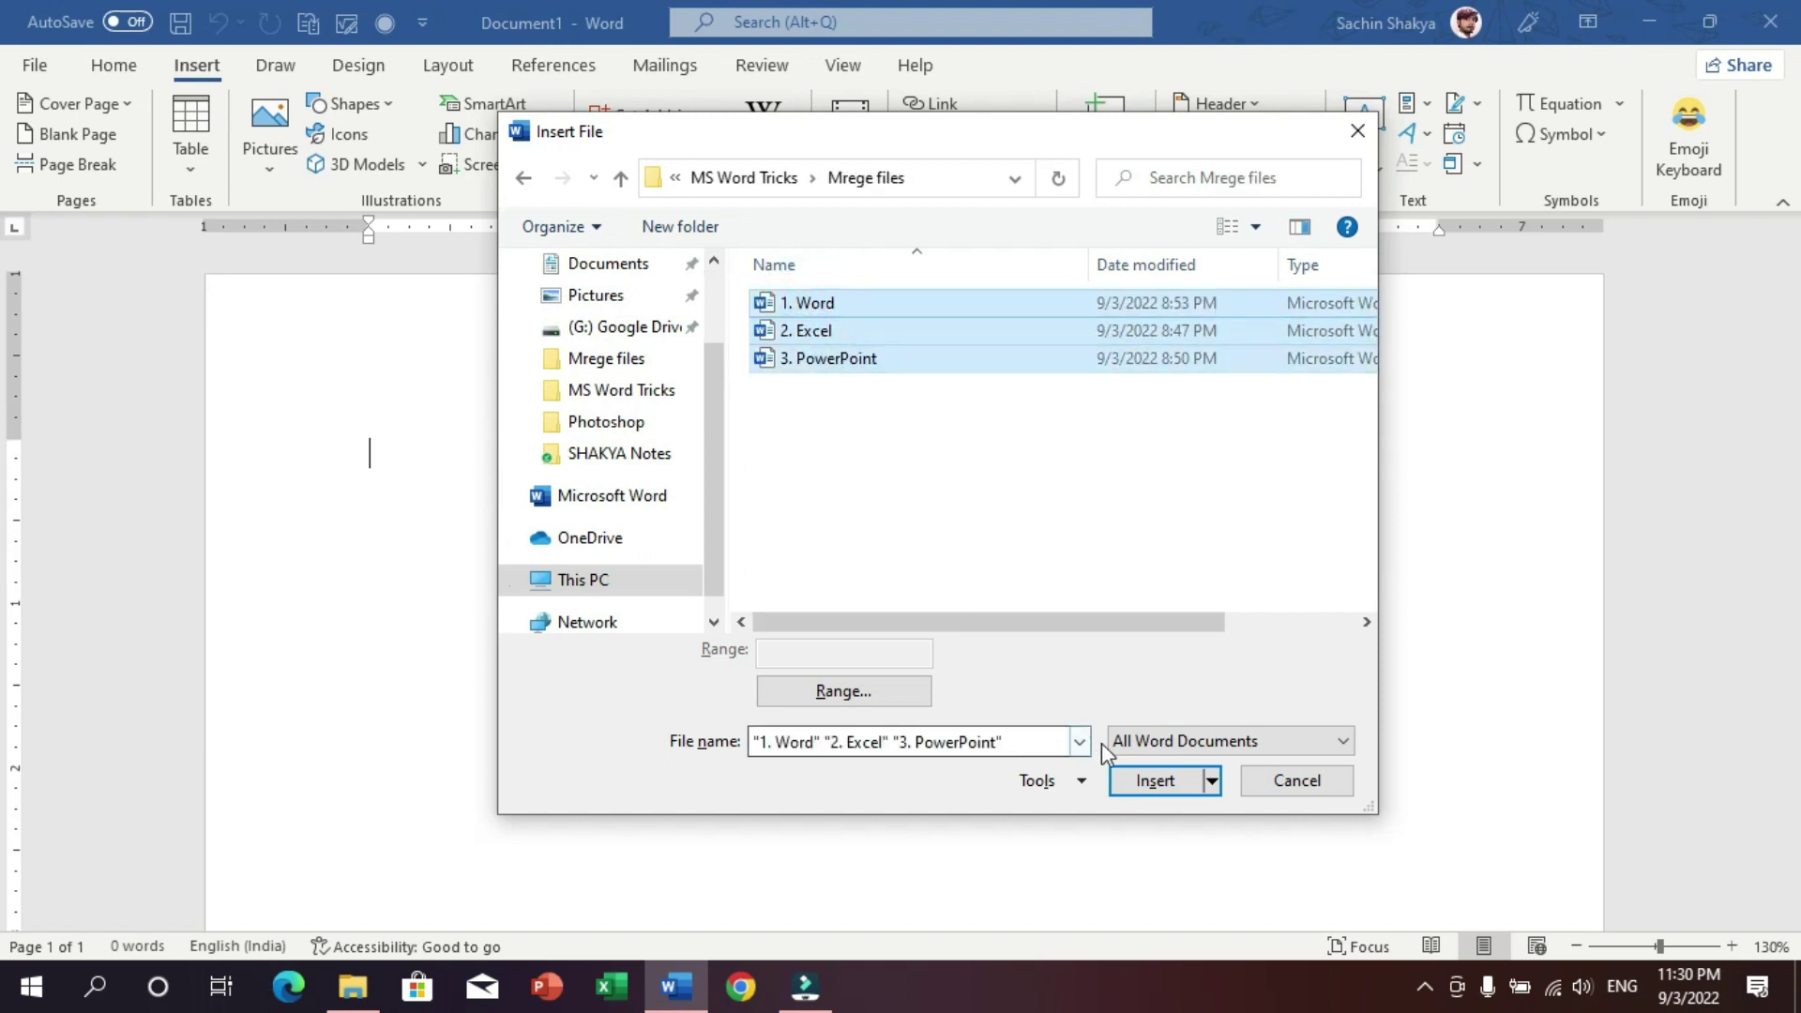
- Insert the text of 1. Word, 2. Excel and 3. PowerPoint and scroll through it
{"action": "left_click", "coordinate": [1160, 783]}
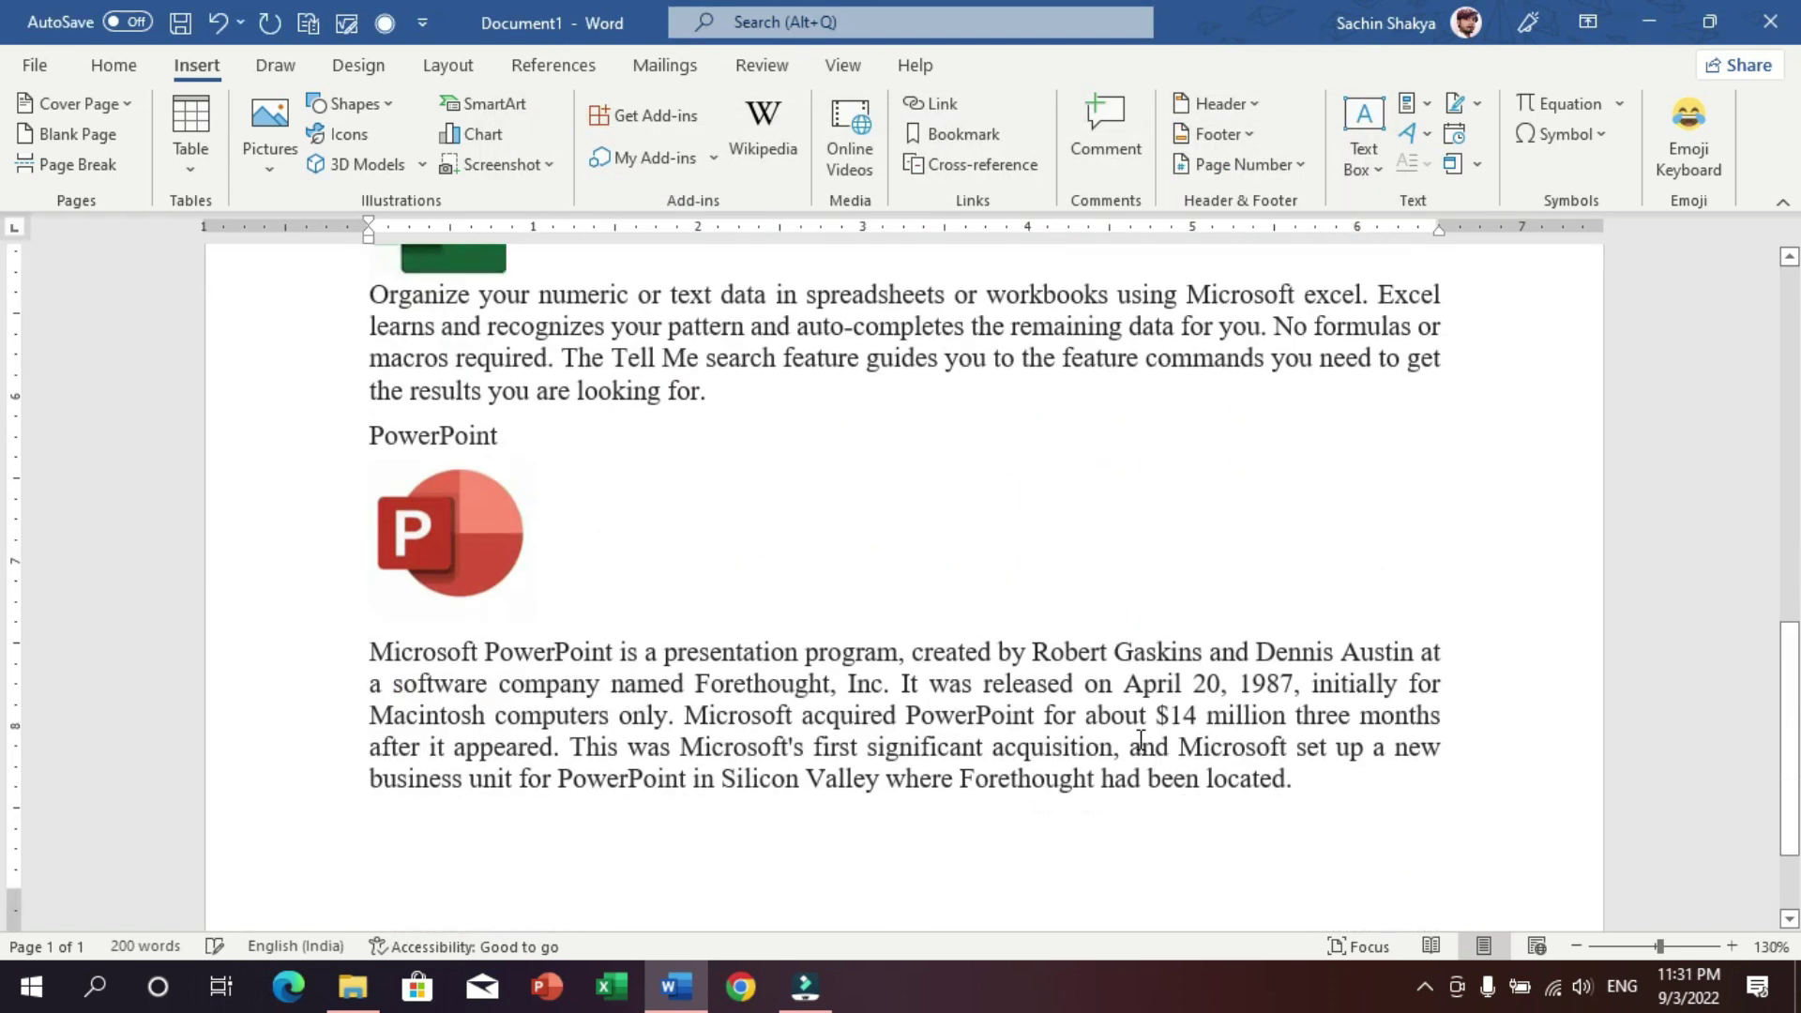
{"action": "scroll", "coordinate": [1192, 719], "scroll_direction": "up", "scroll_amount": 5}
{"action": "scroll", "coordinate": [1192, 719], "scroll_direction": "up", "scroll_amount": 3}
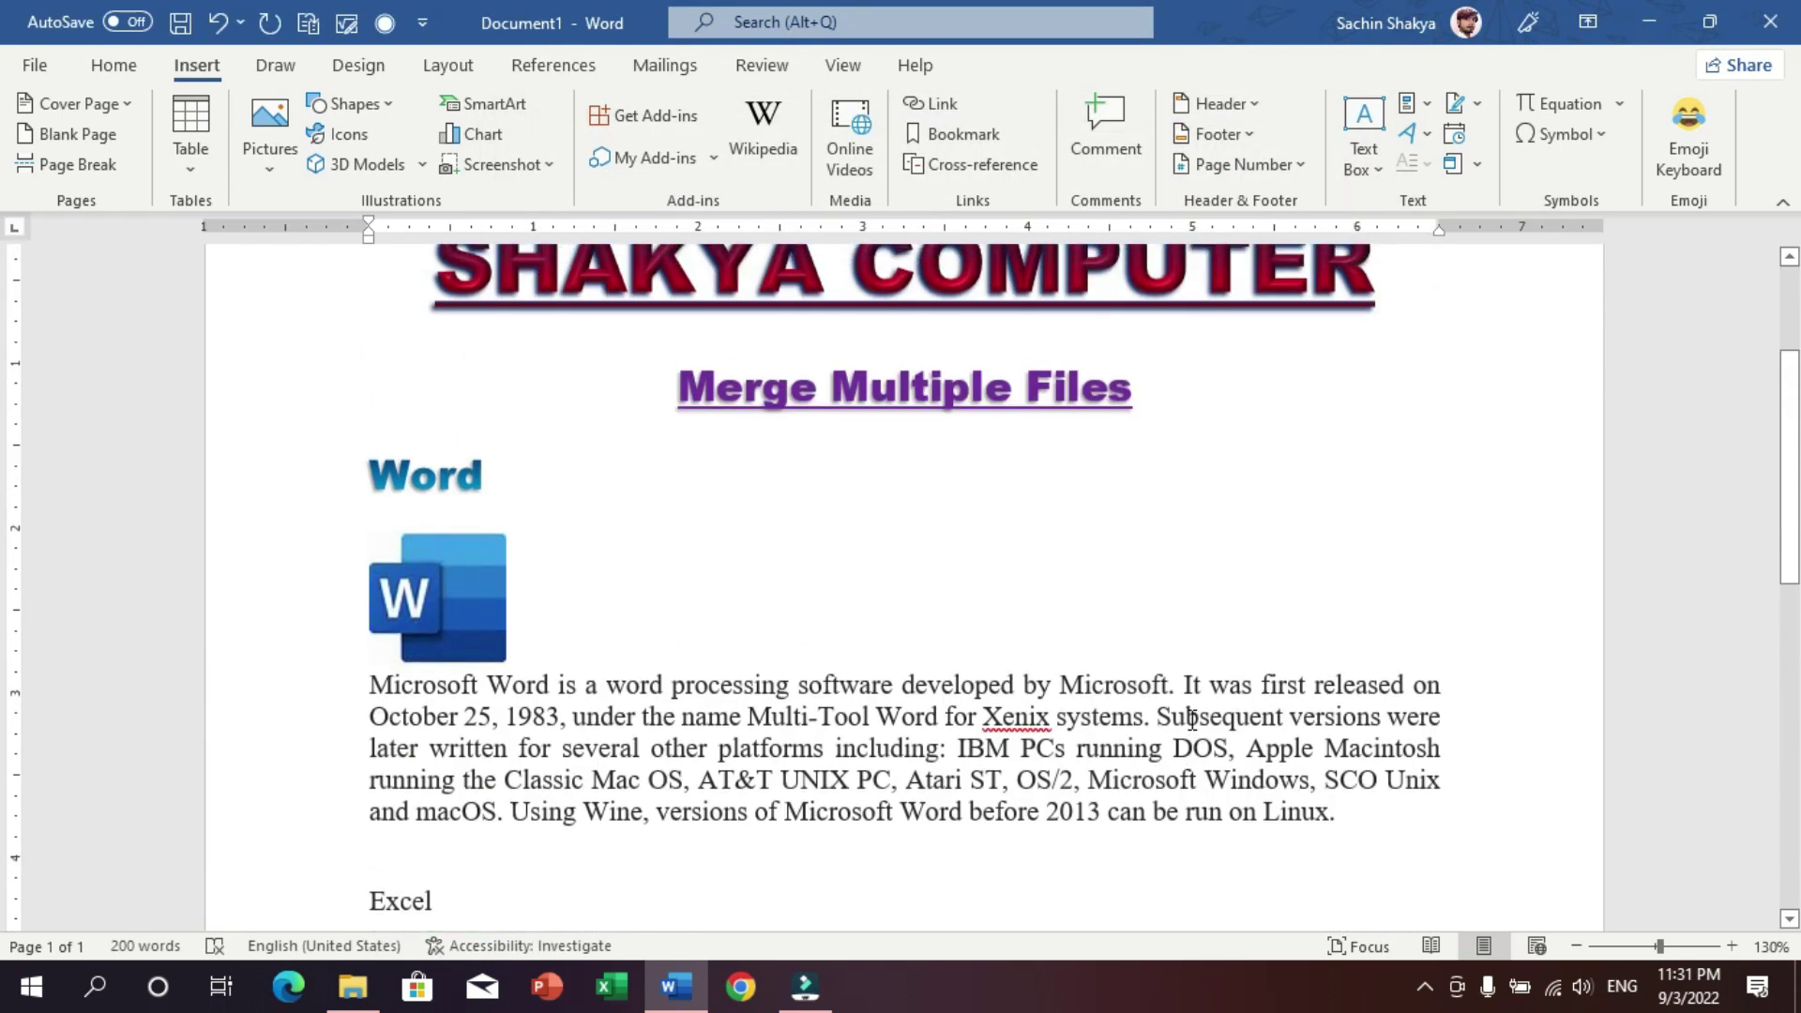
{"action": "scroll", "coordinate": [1192, 719], "scroll_direction": "down", "scroll_amount": 2}
{"action": "scroll", "coordinate": [1192, 719], "scroll_direction": "down", "scroll_amount": 3}
{"action": "scroll", "coordinate": [1190, 727], "scroll_direction": "down", "scroll_amount": 3}
{"action": "left_click", "coordinate": [1030, 797]}
{"action": "scroll", "coordinate": [1035, 751], "scroll_direction": "up", "scroll_amount": 2}
{"action": "scroll", "coordinate": [1046, 656], "scroll_direction": "up", "scroll_amount": 5}
- Try saving the merged document with Ctrl+S, then dismiss the save prompt
{"action": "left_click", "coordinate": [1036, 605]}
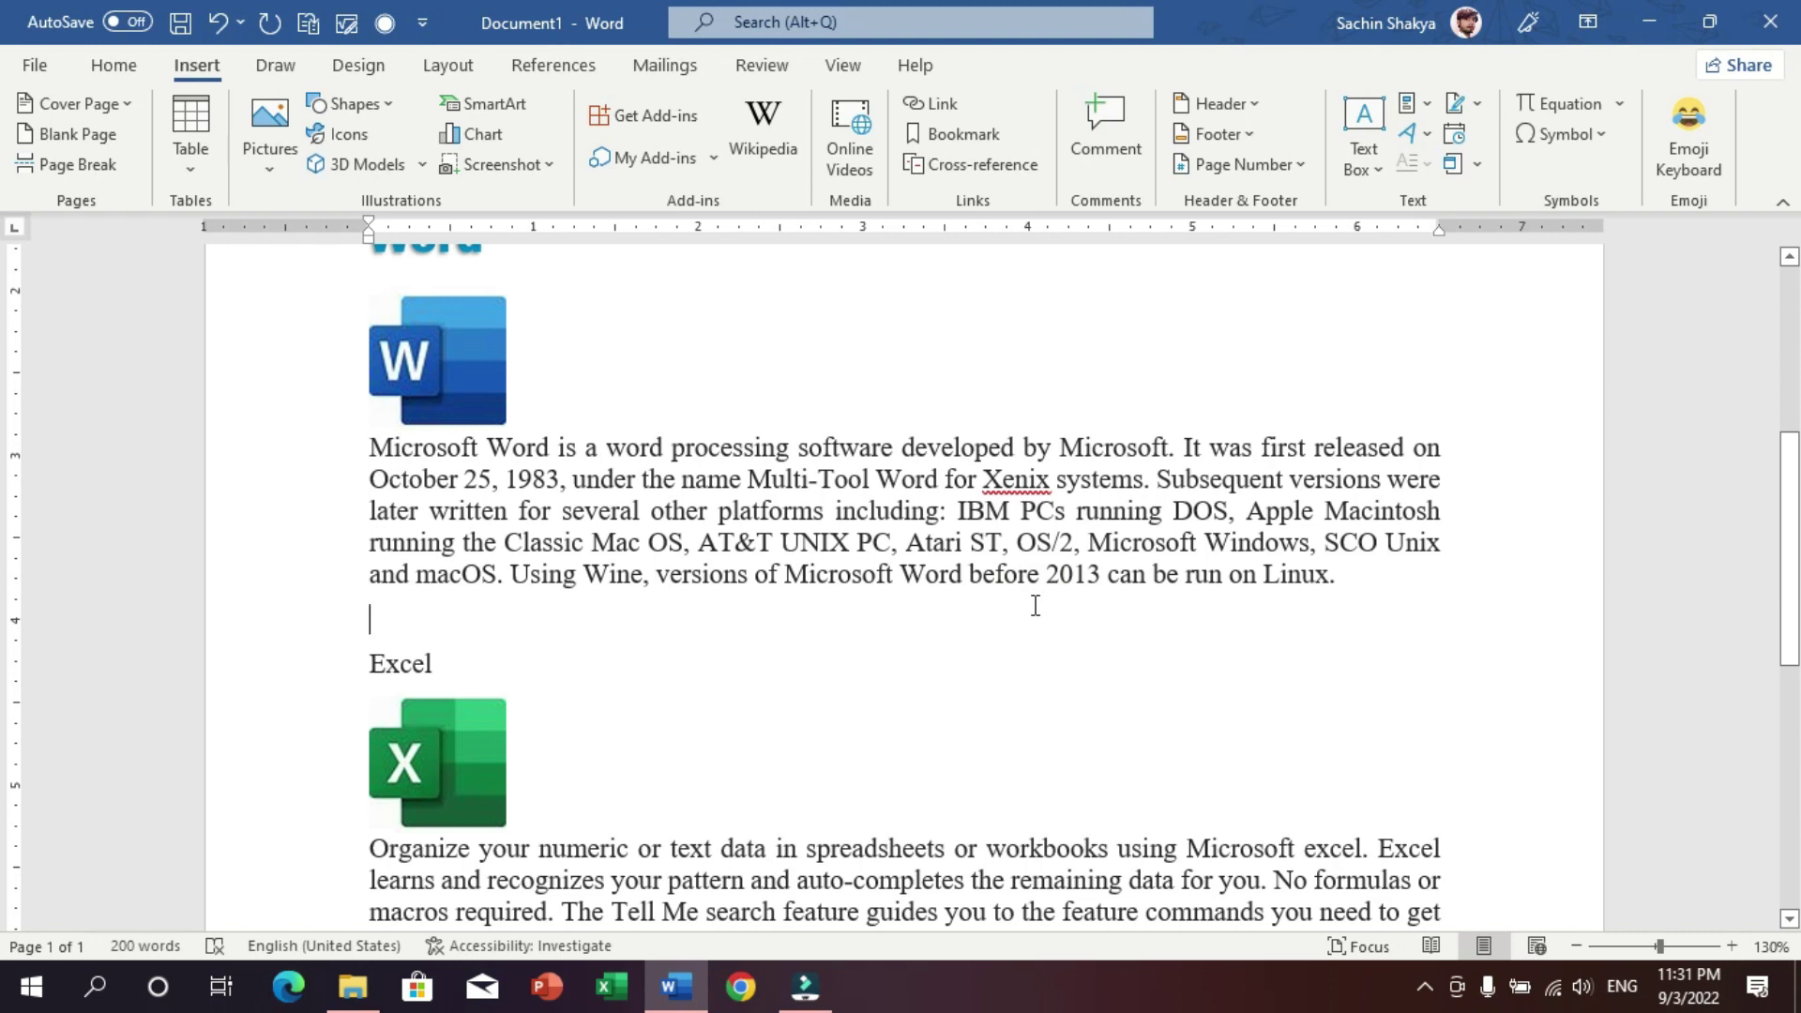
{"action": "key", "text": "ctrl+s"}
{"action": "left_click", "coordinate": [1111, 630]}
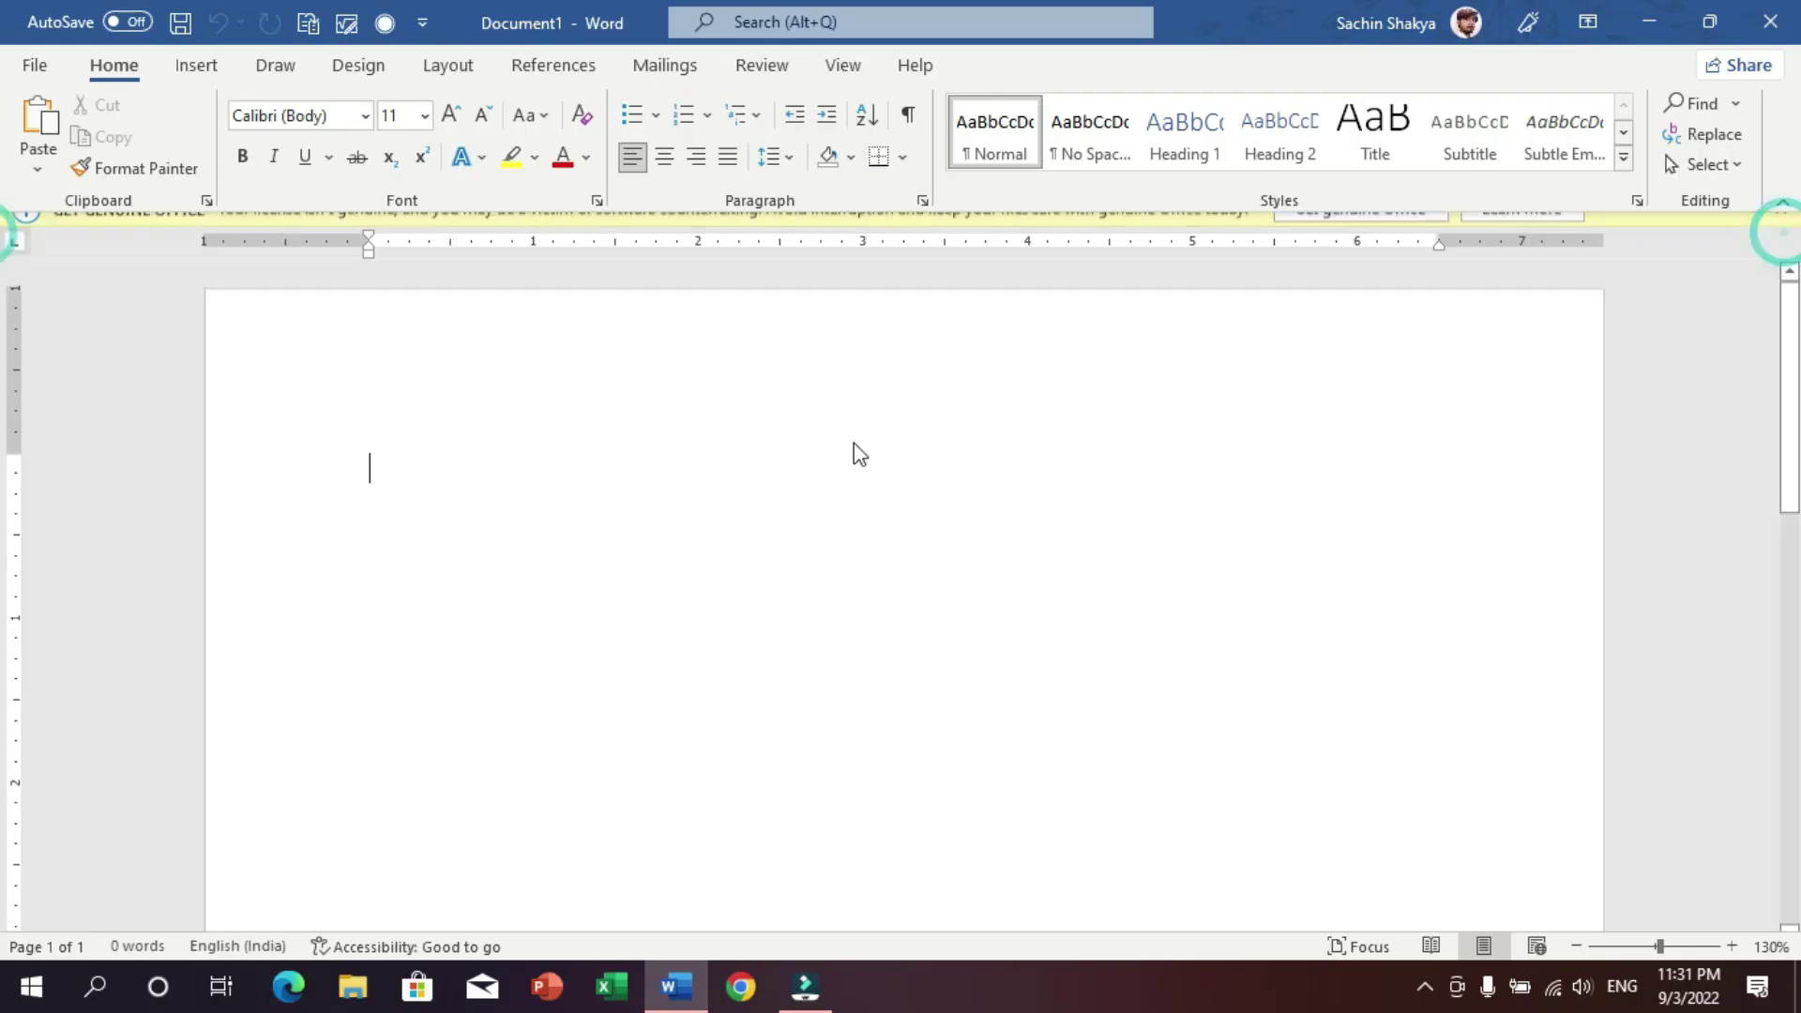
- Place the caret on the empty page of the new Document1
{"action": "left_click", "coordinate": [741, 456]}
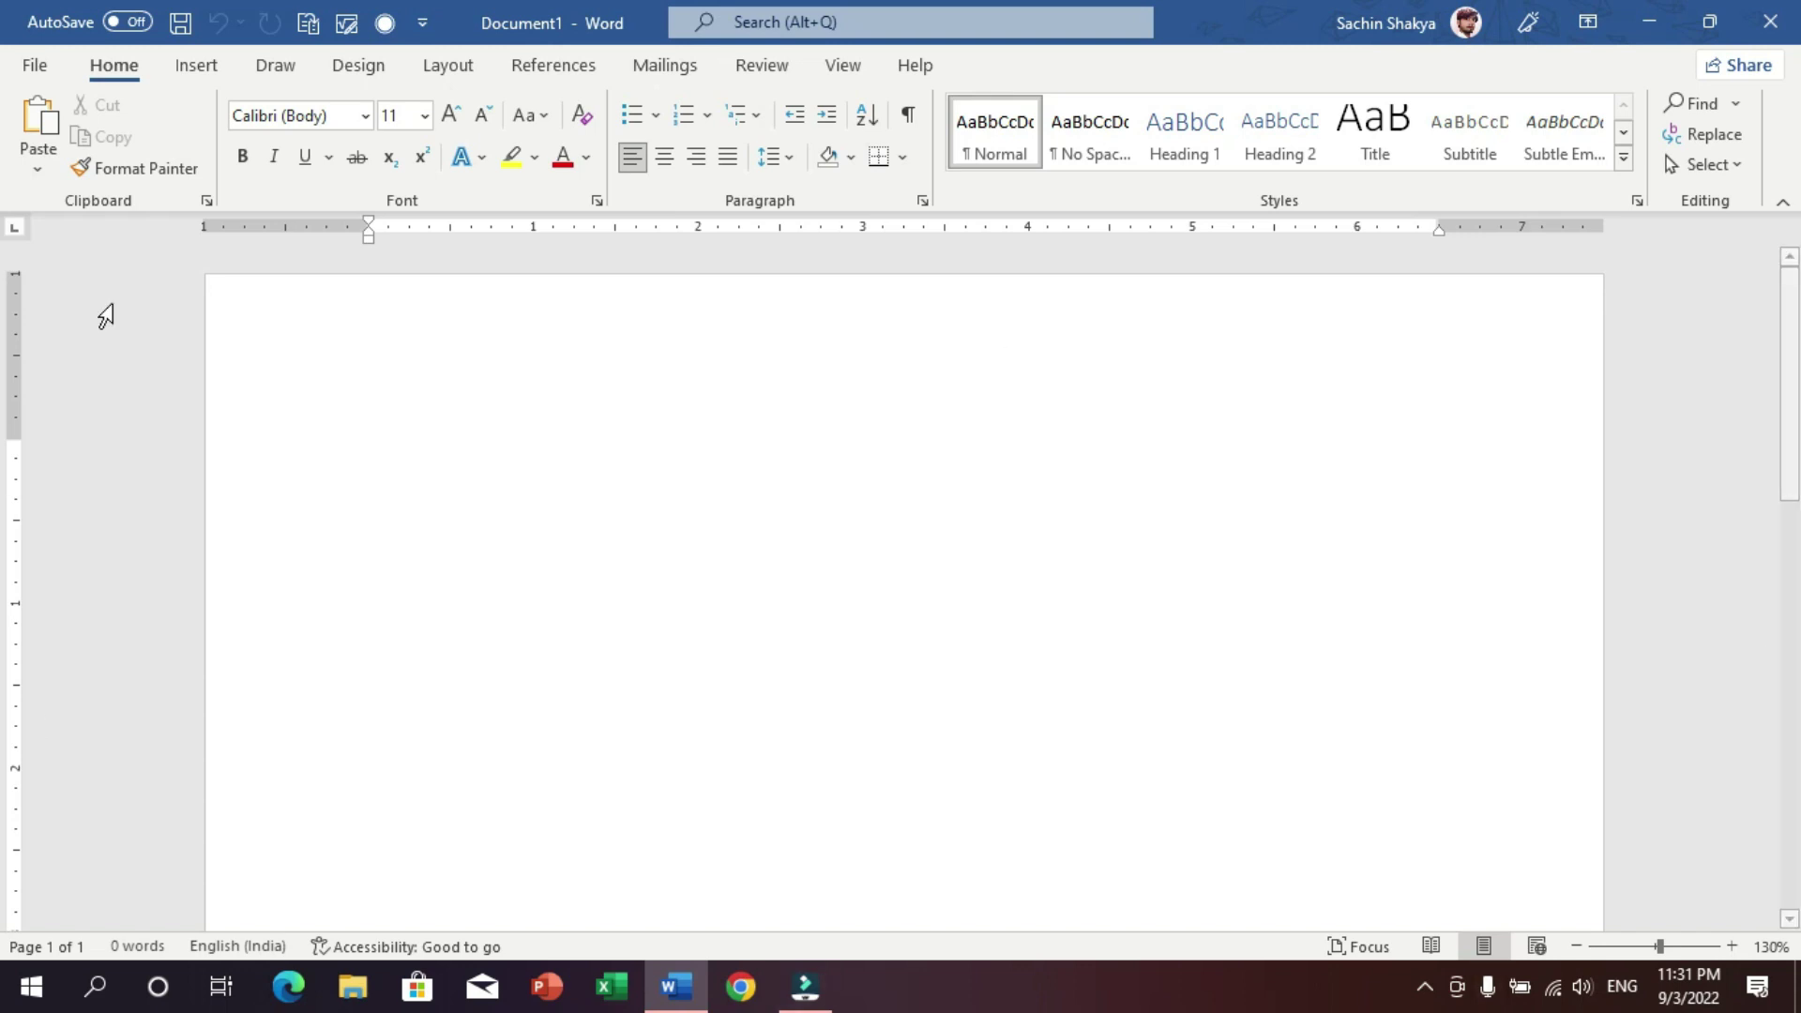
- Set the page to A4, portrait, with Narrow 0.5-inch margins
{"action": "left_click", "coordinate": [453, 68]}
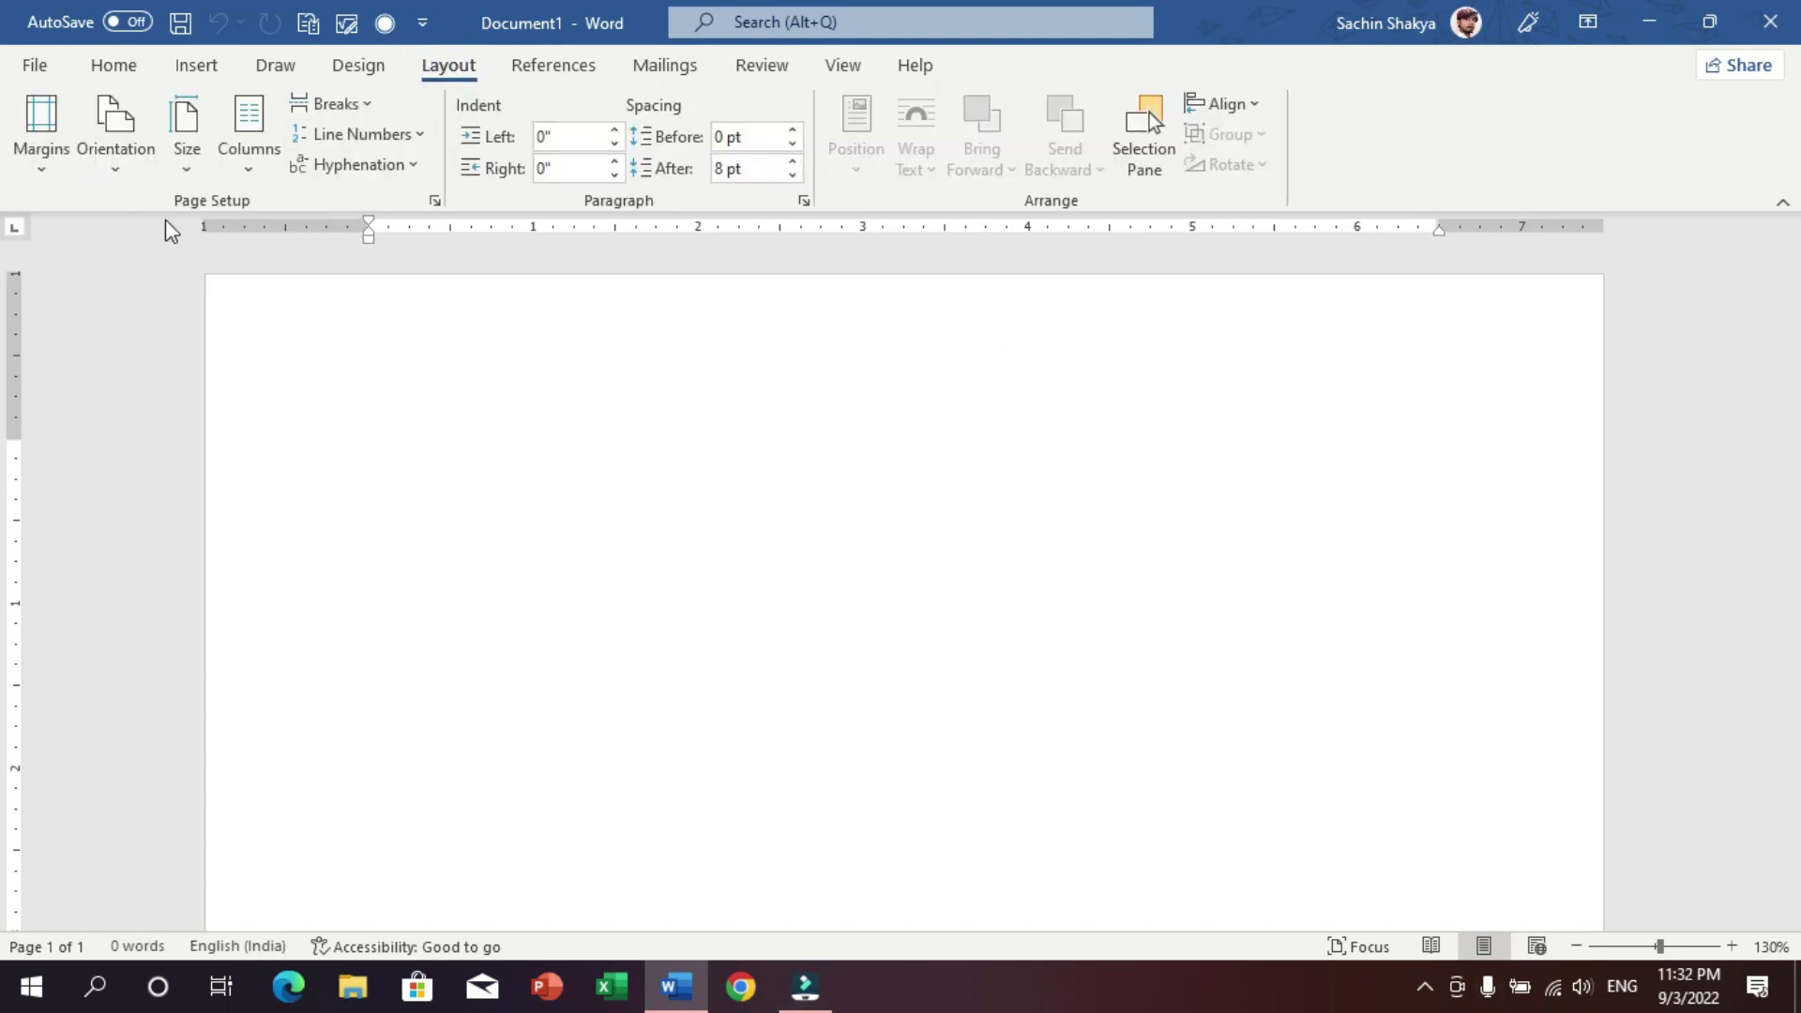
{"action": "left_click", "coordinate": [186, 158]}
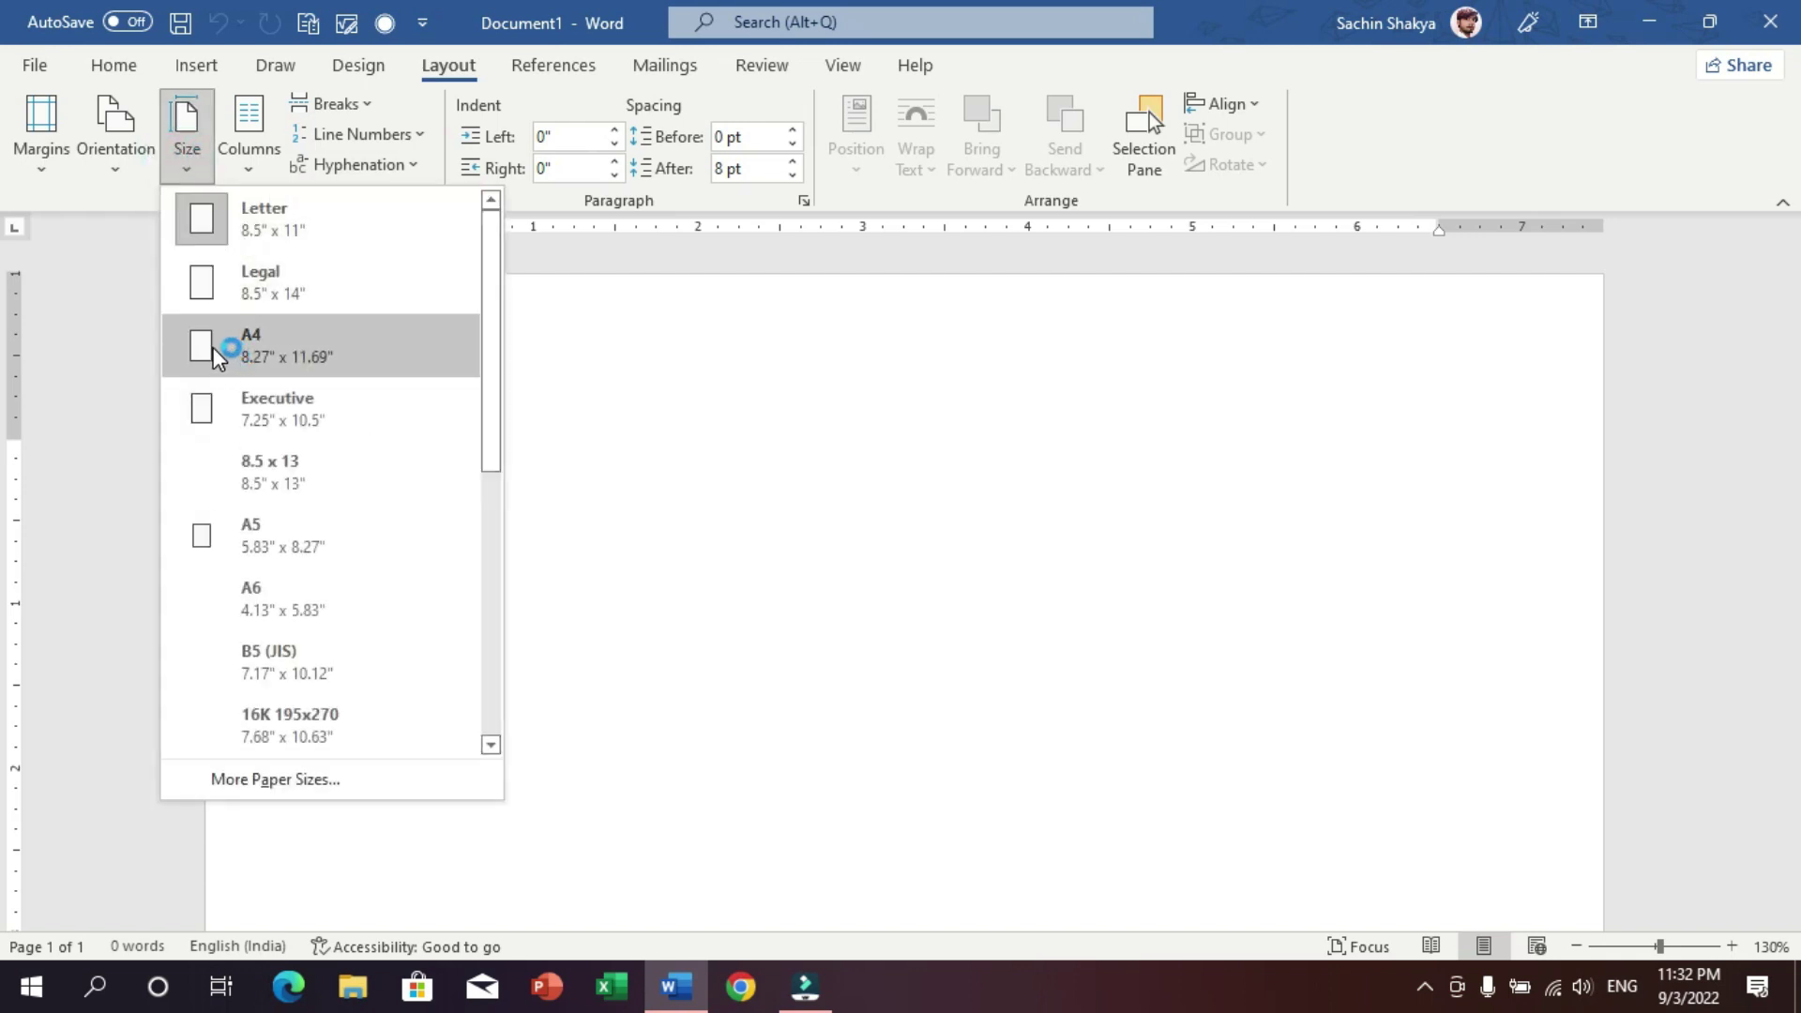
{"action": "left_click", "coordinate": [225, 366]}
{"action": "left_click", "coordinate": [118, 159]}
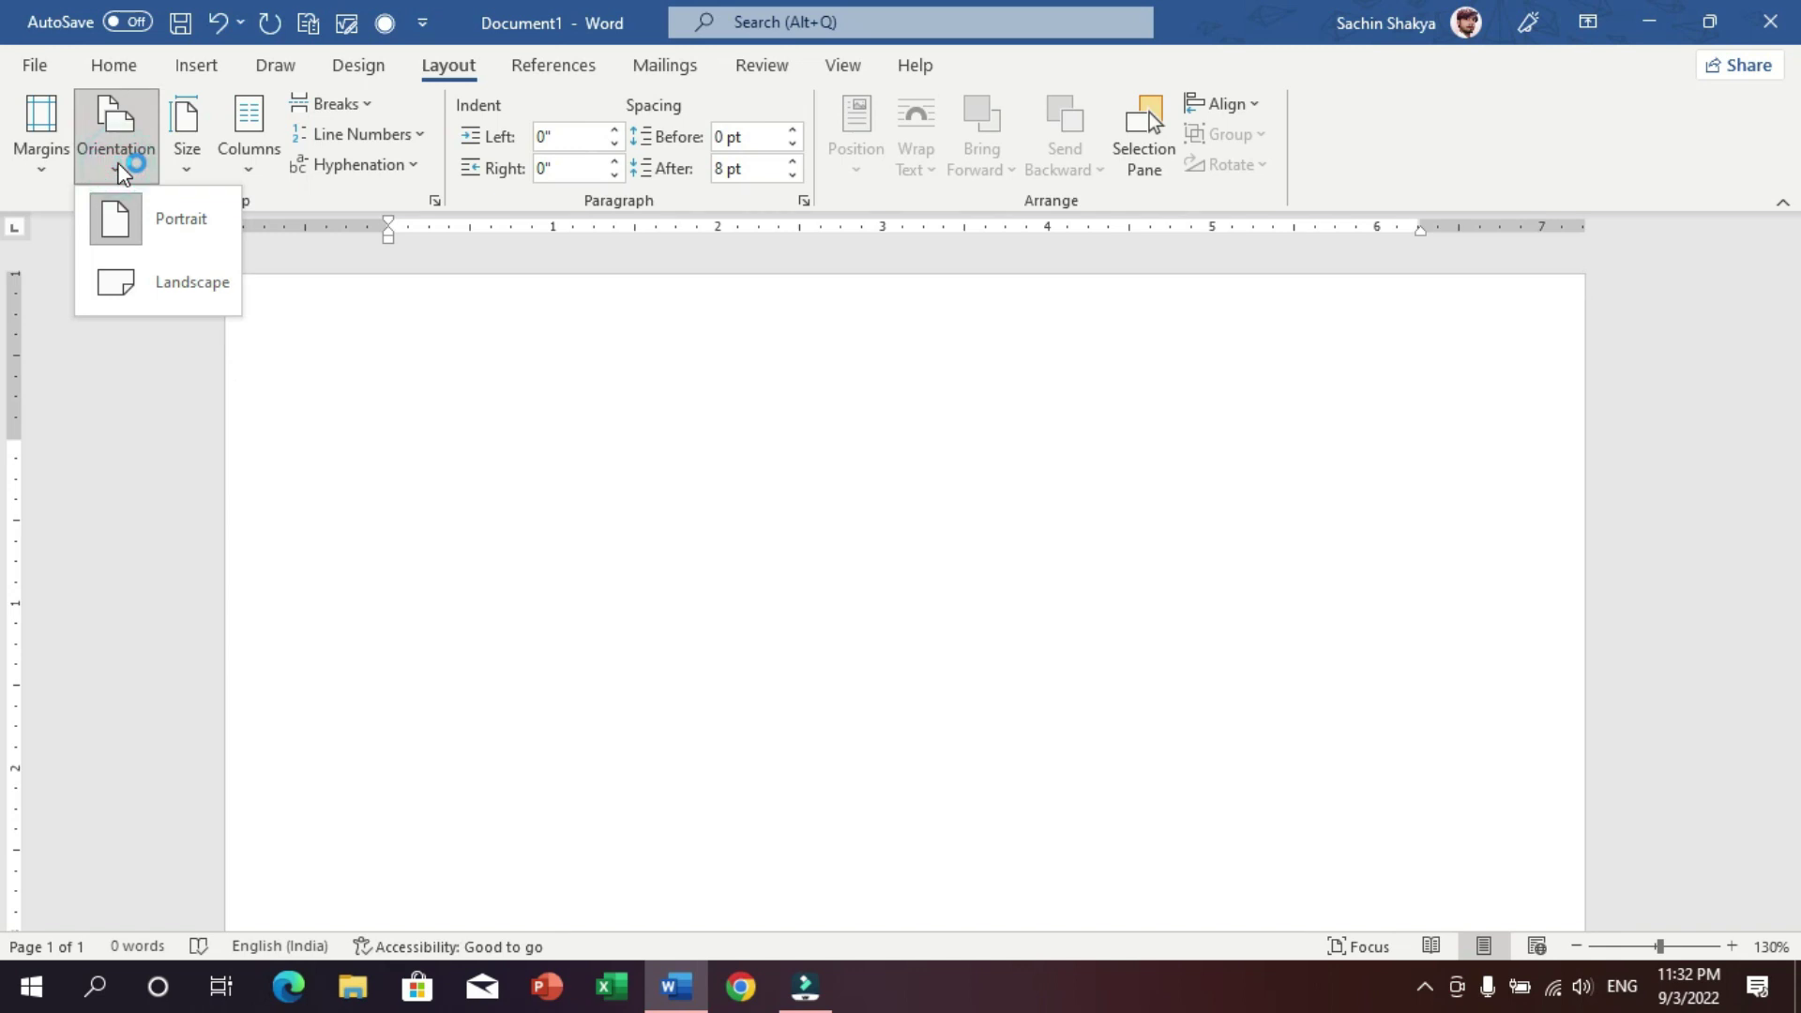
{"action": "left_click", "coordinate": [148, 237]}
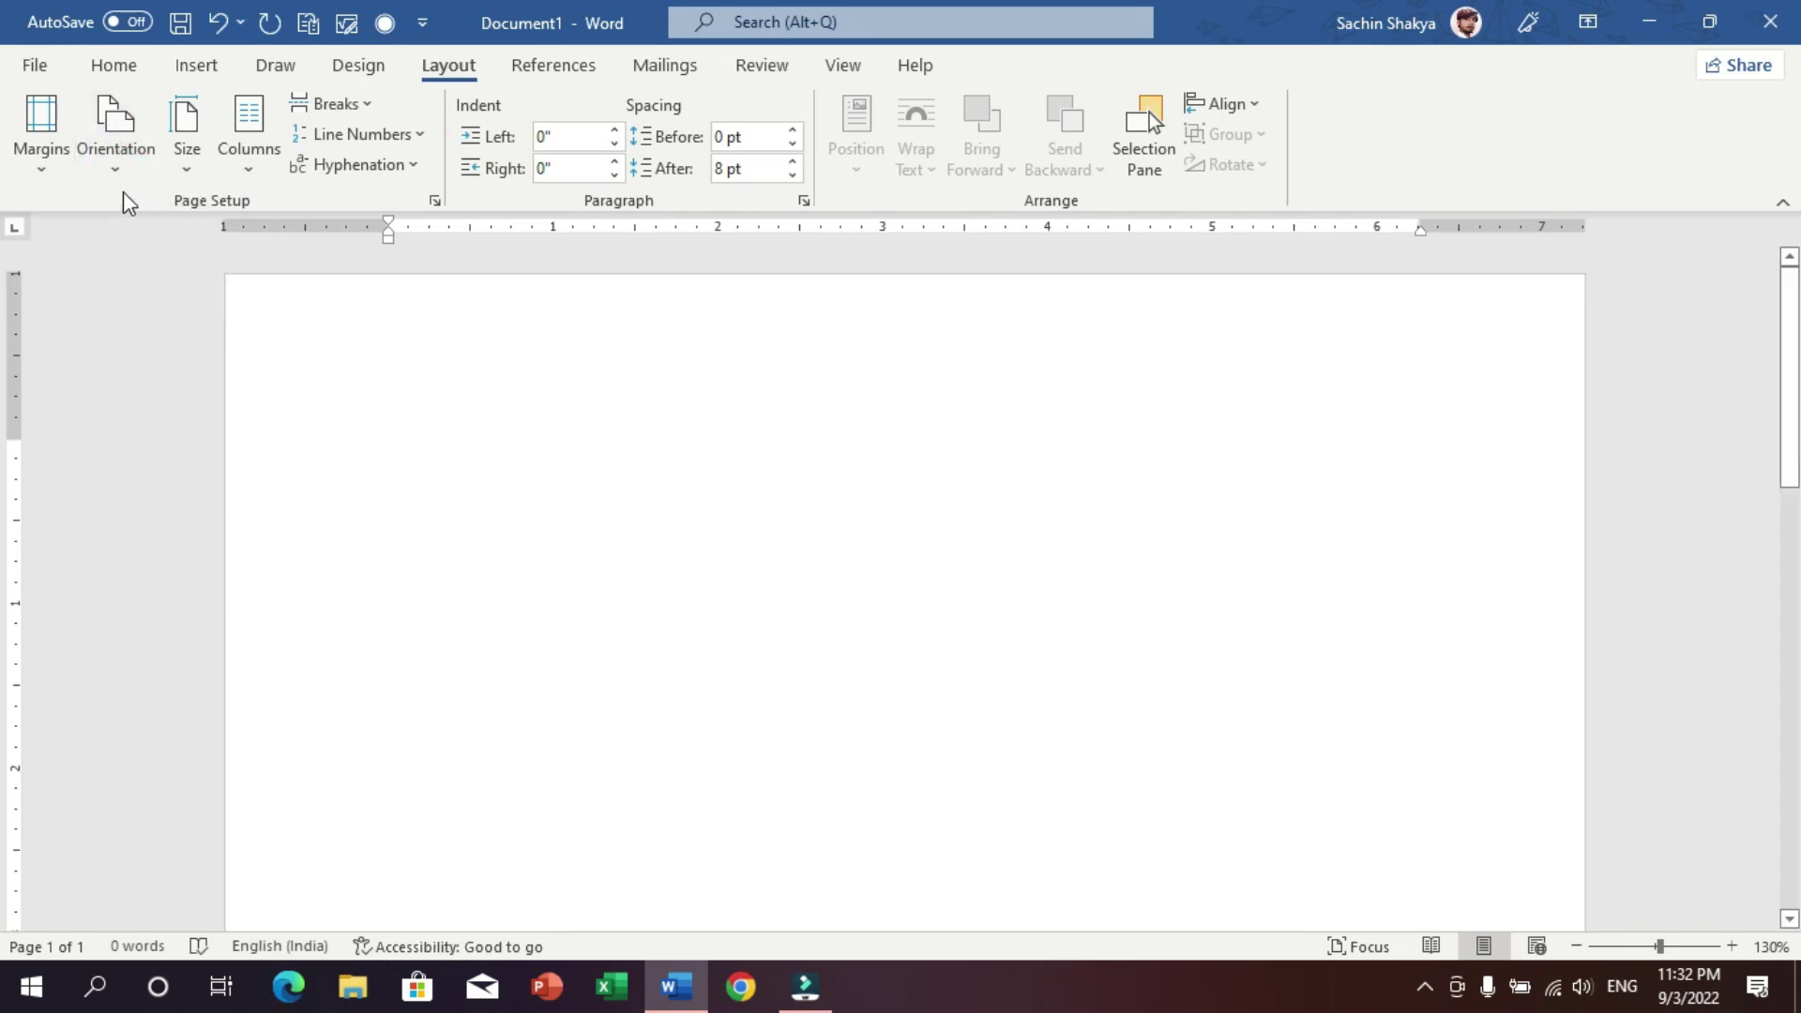
{"action": "left_click", "coordinate": [56, 167]}
{"action": "left_click", "coordinate": [89, 324]}
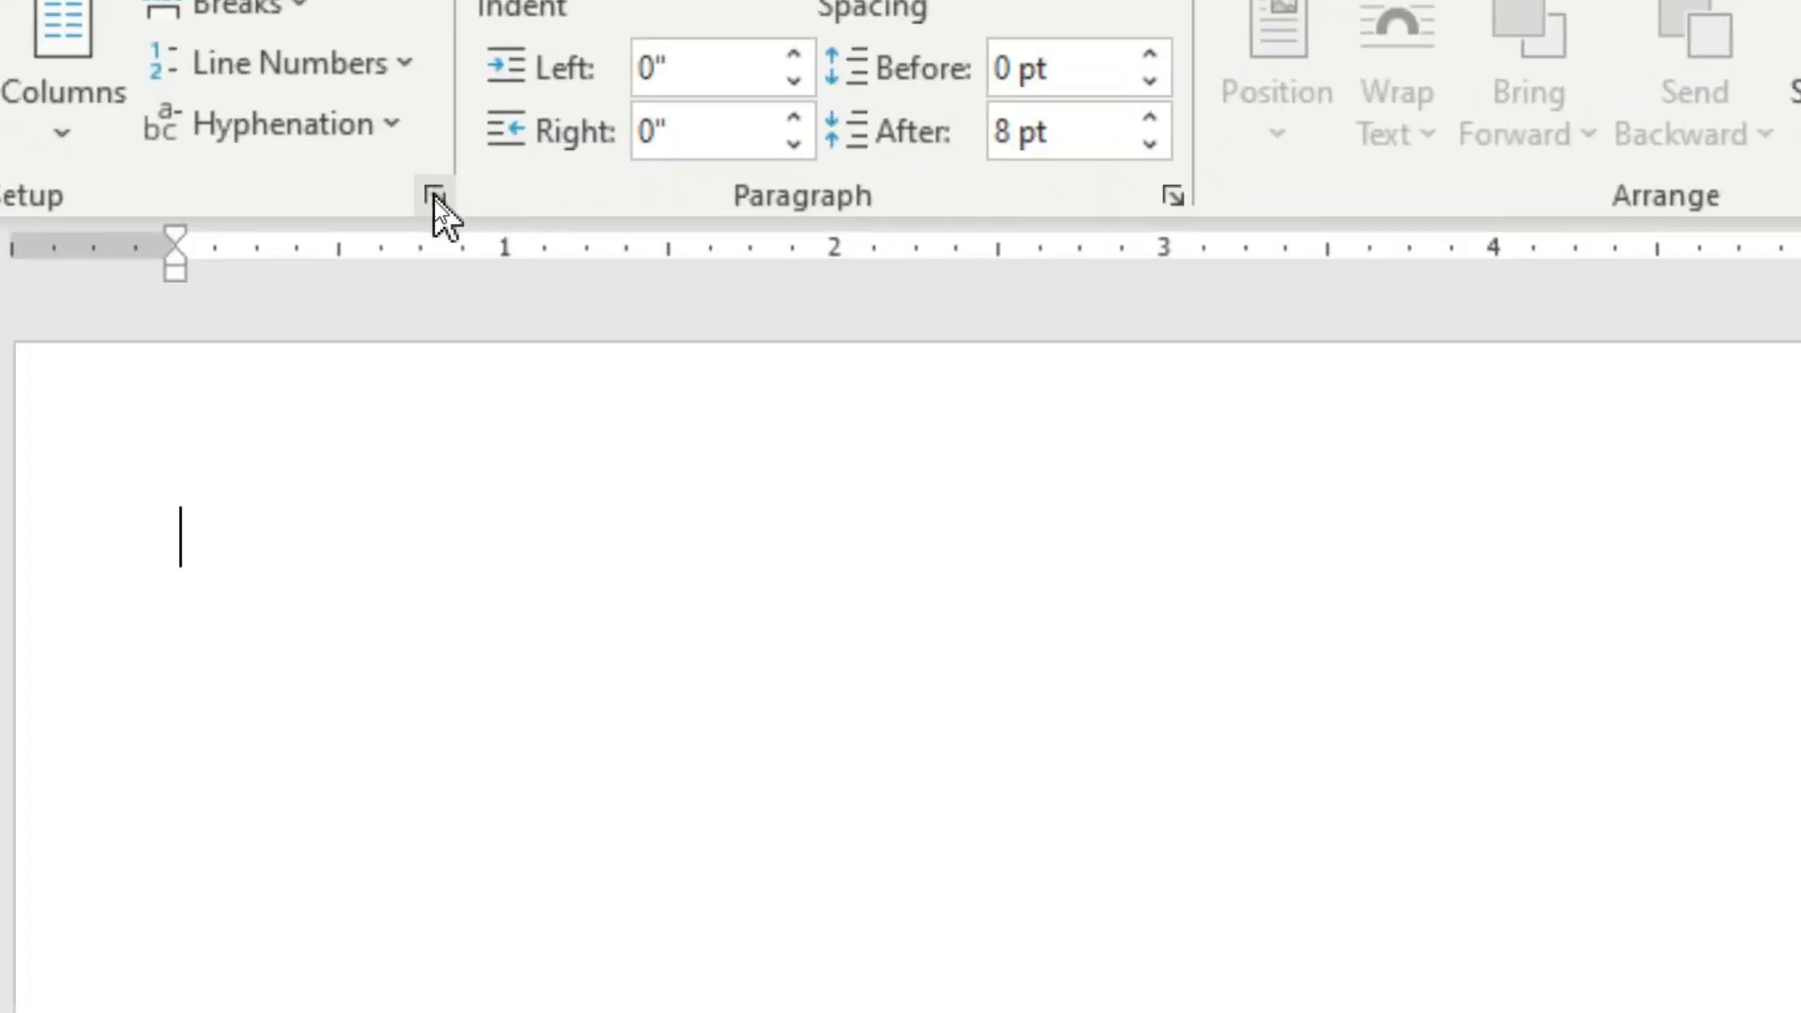
- Save this page setup as the default for new documents via Page Setup's Set As Default
{"action": "left_click", "coordinate": [435, 197]}
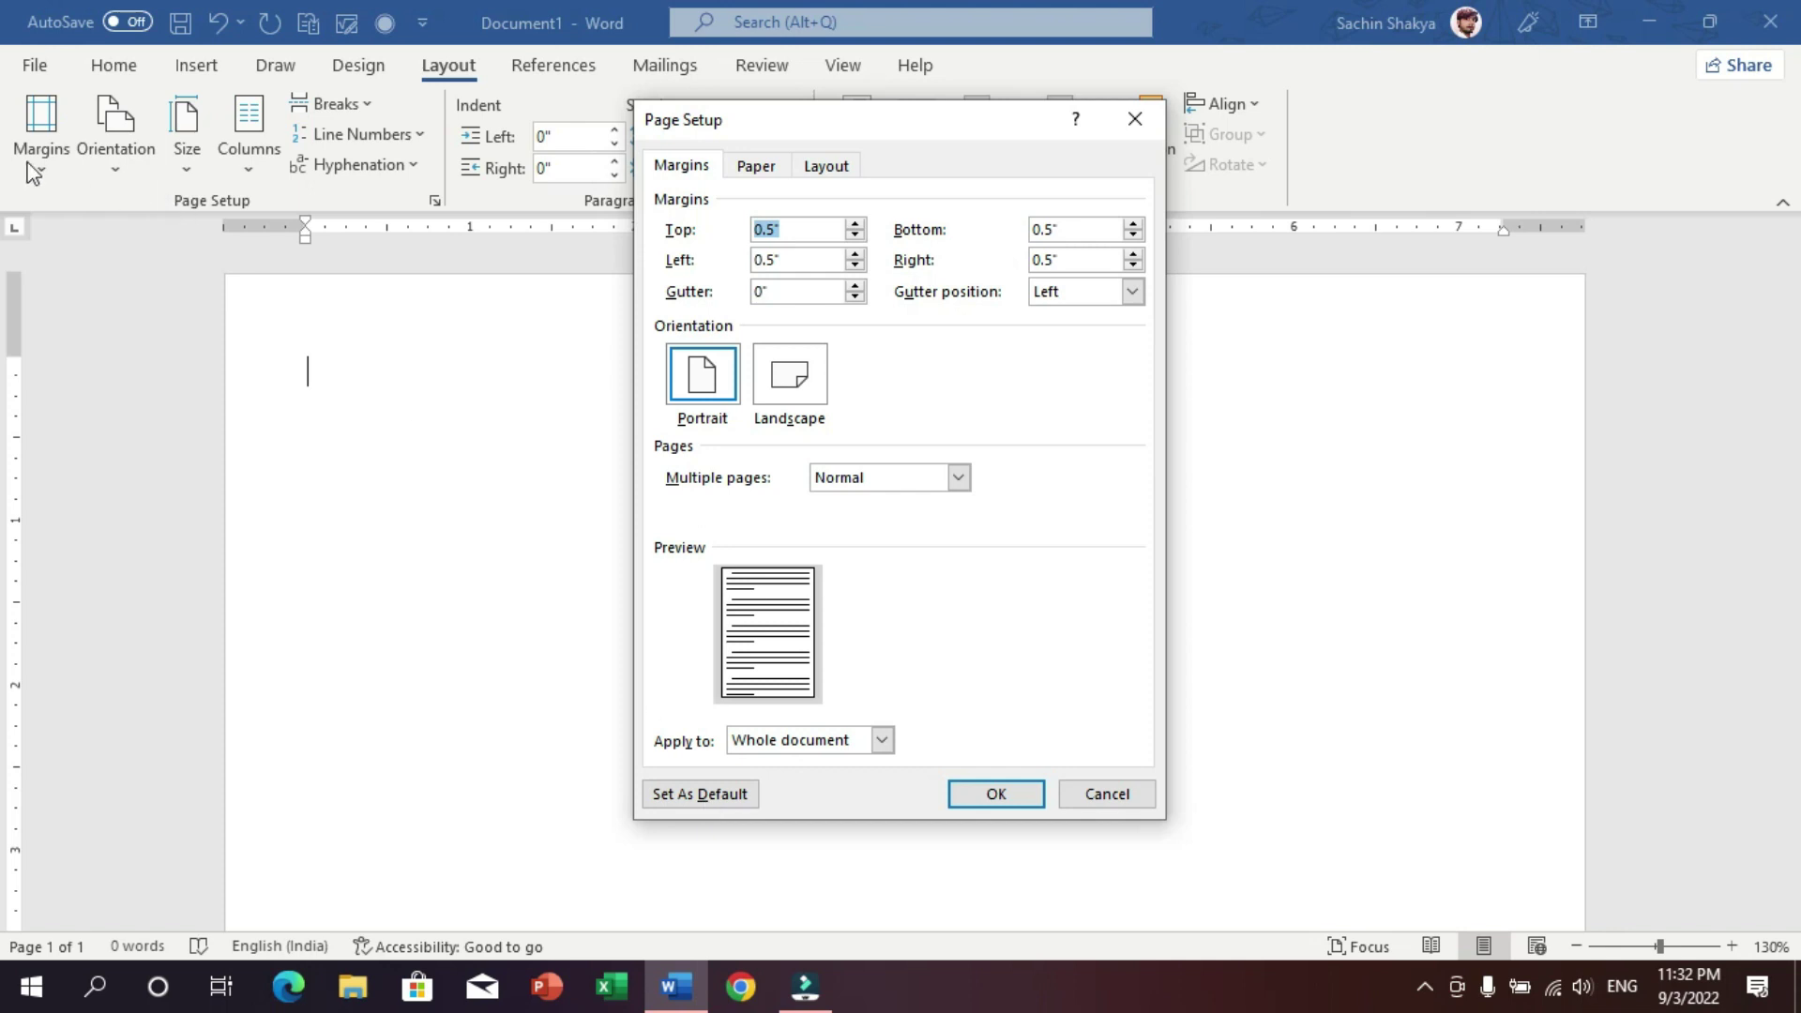
{"action": "left_click", "coordinate": [699, 794]}
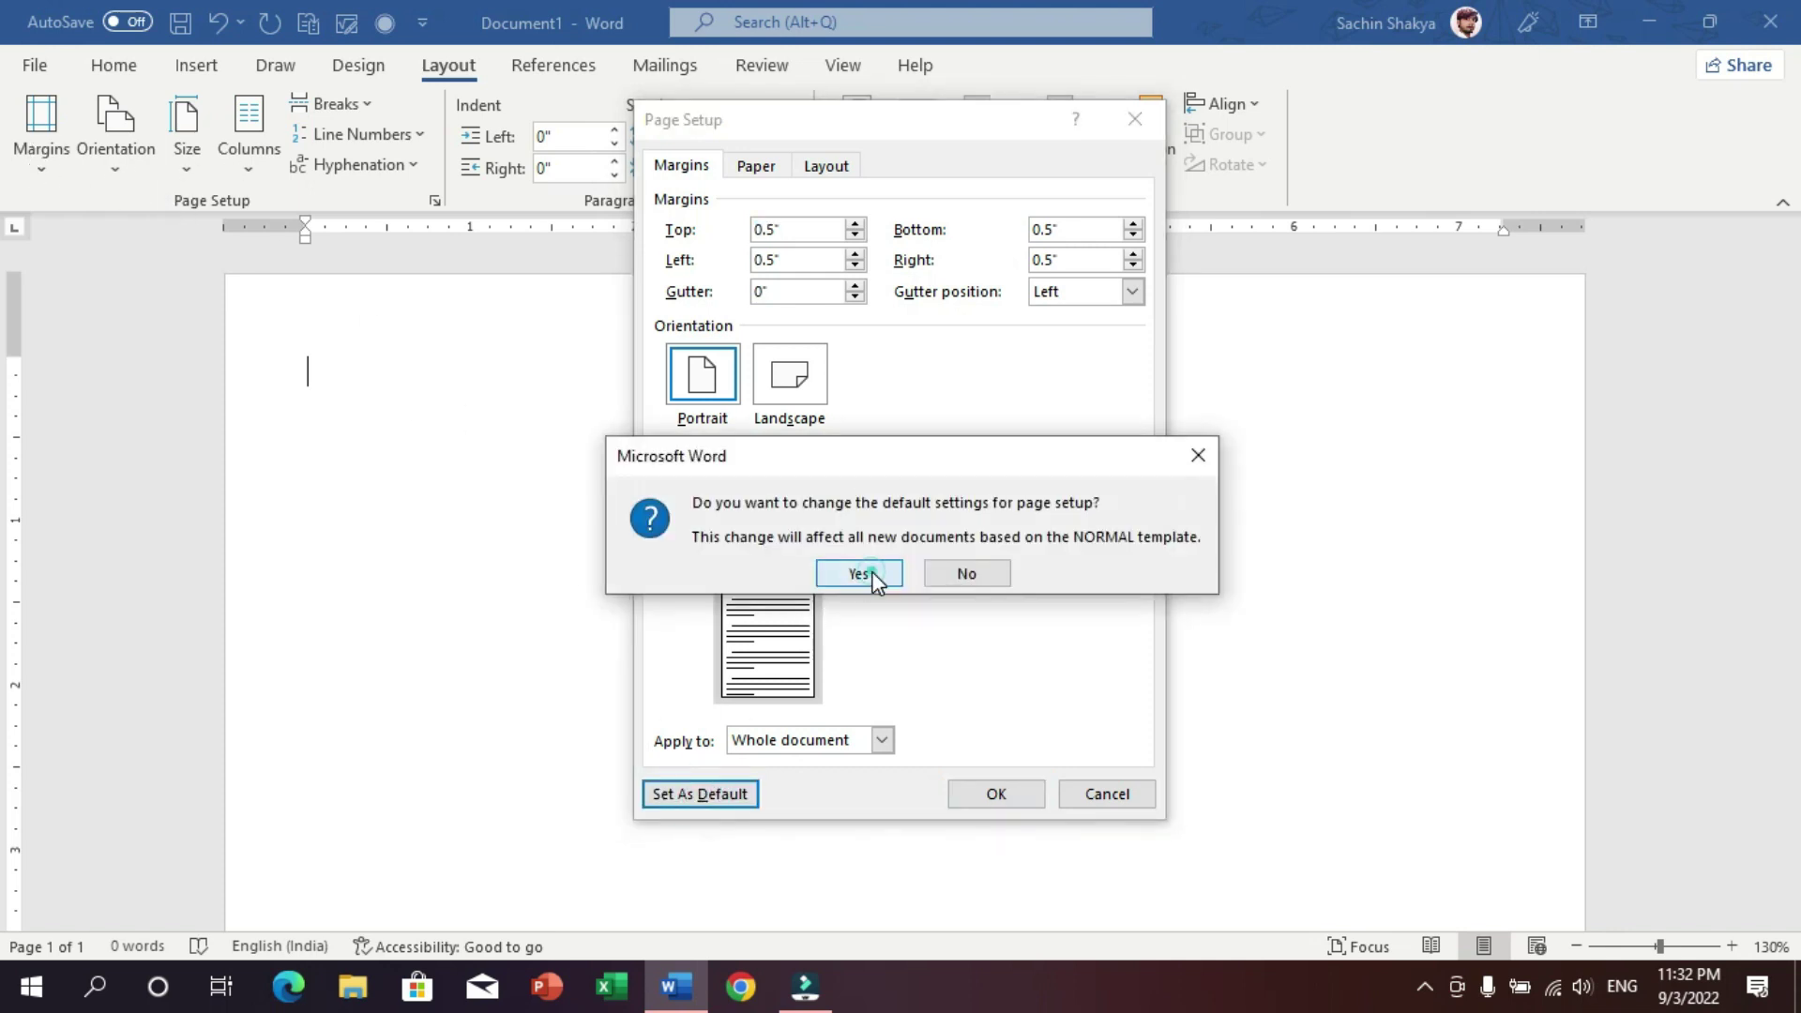
{"action": "left_click", "coordinate": [871, 574]}
{"action": "left_click", "coordinate": [557, 443]}
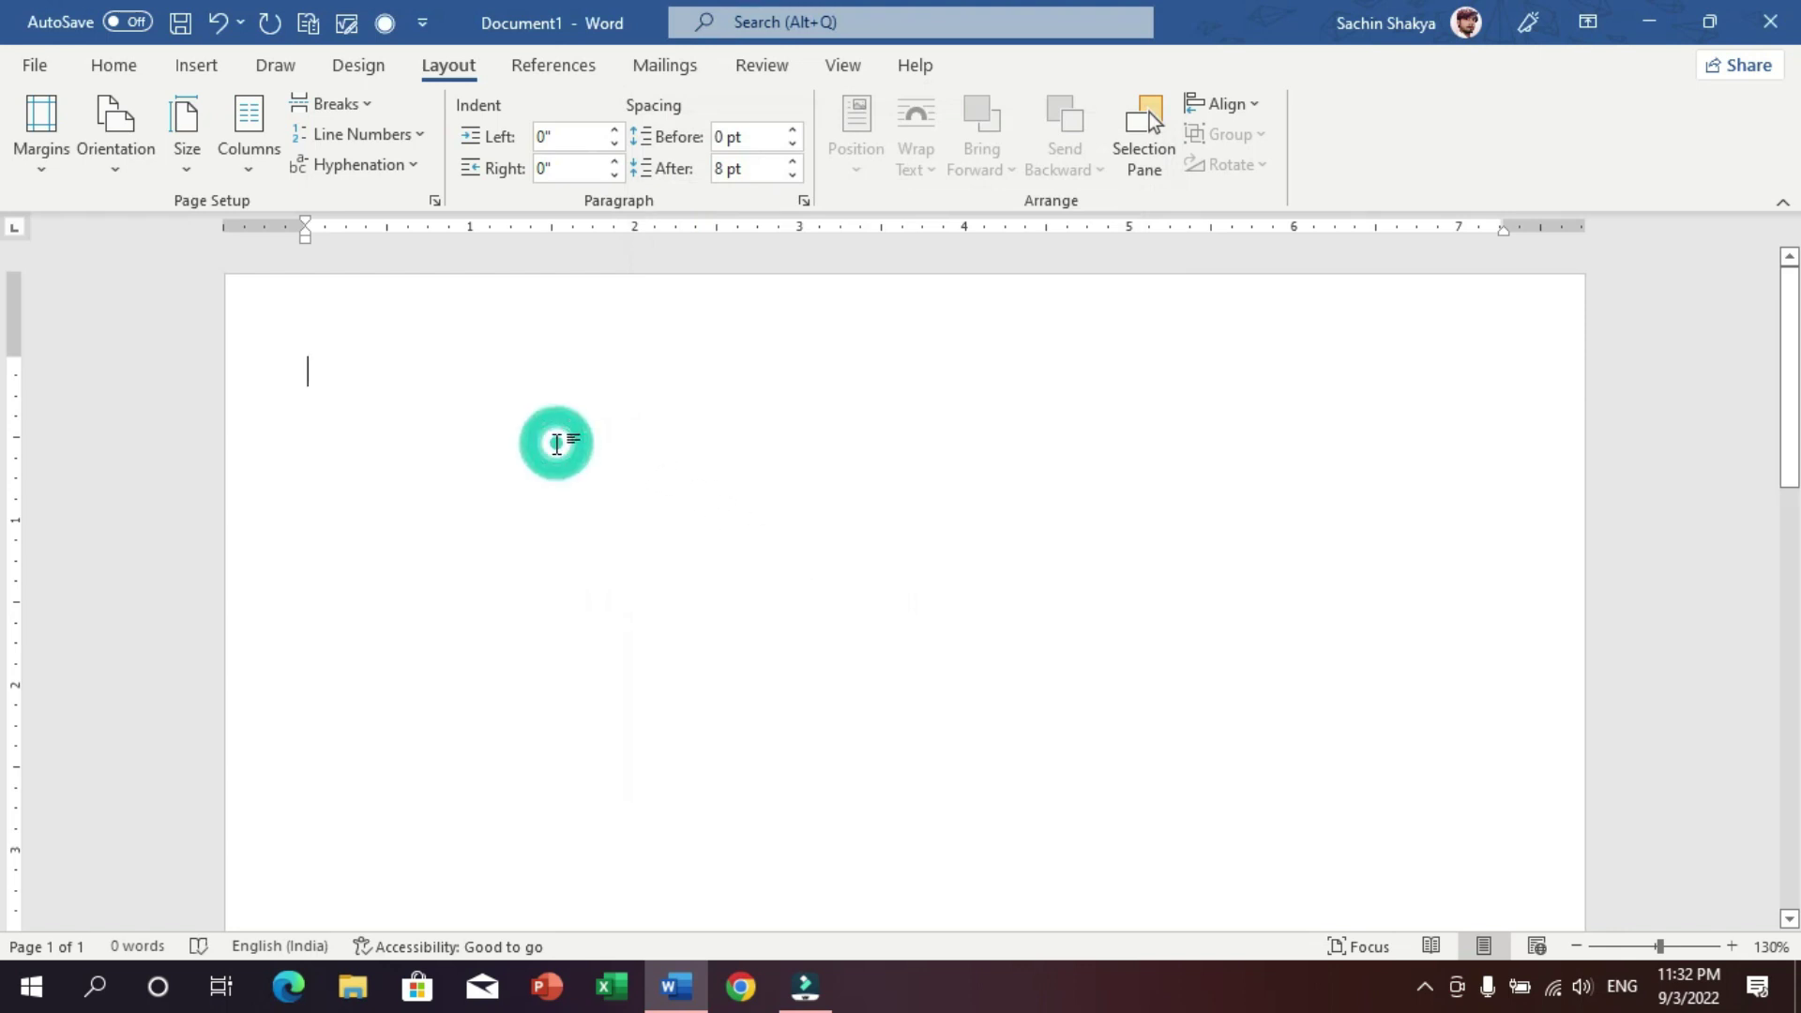
- Close the old document without saving, open a new blank one, and dismiss the banners
{"action": "left_click", "coordinate": [1771, 21]}
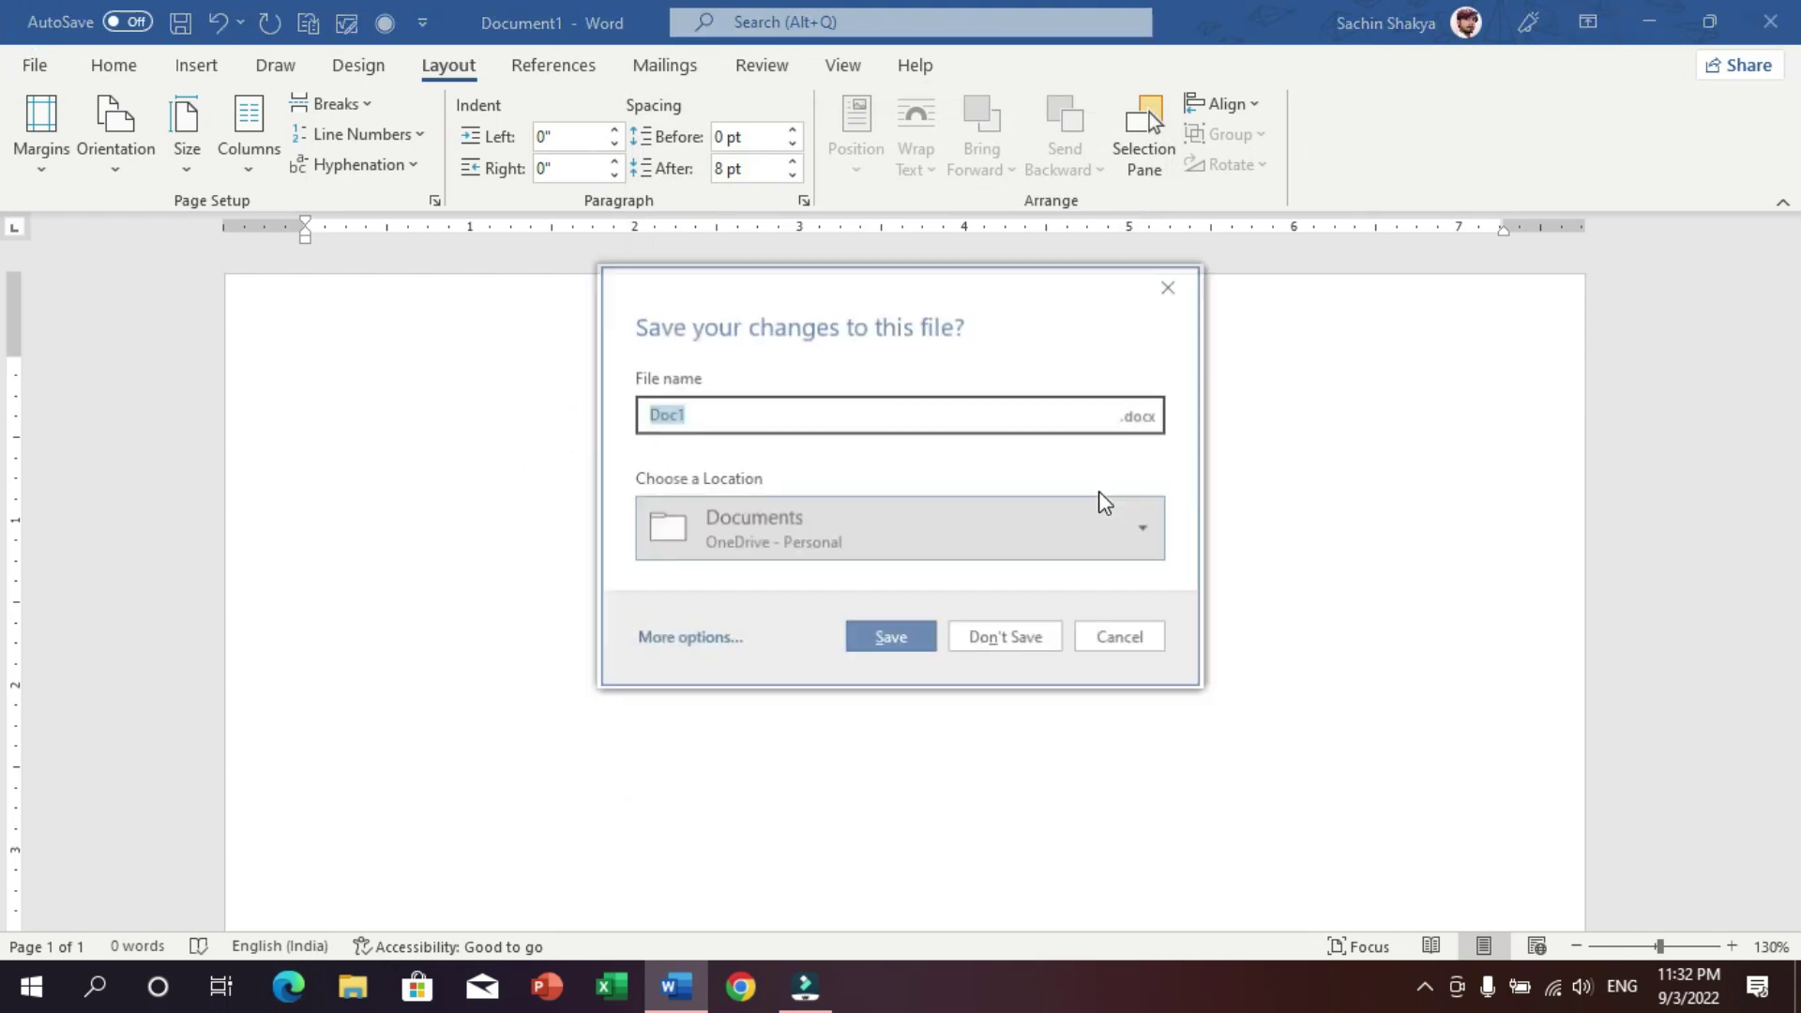
{"action": "left_click", "coordinate": [1032, 655]}
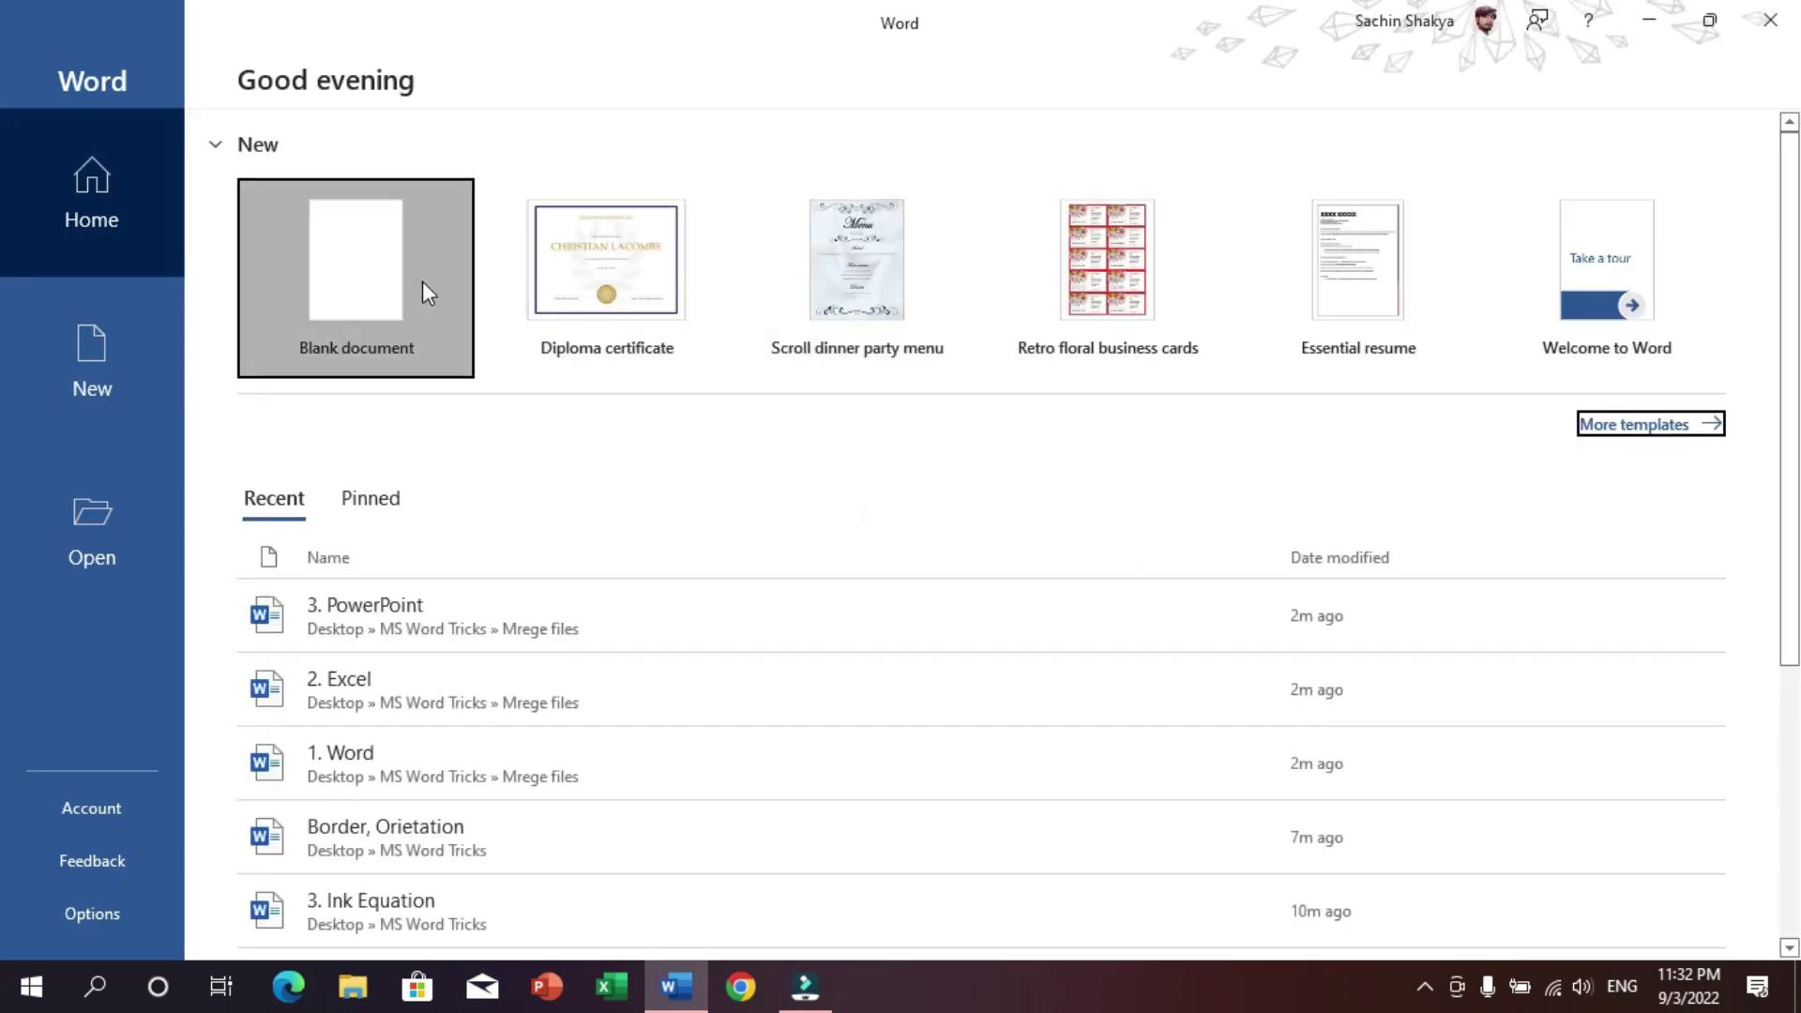
{"action": "left_click", "coordinate": [422, 286]}
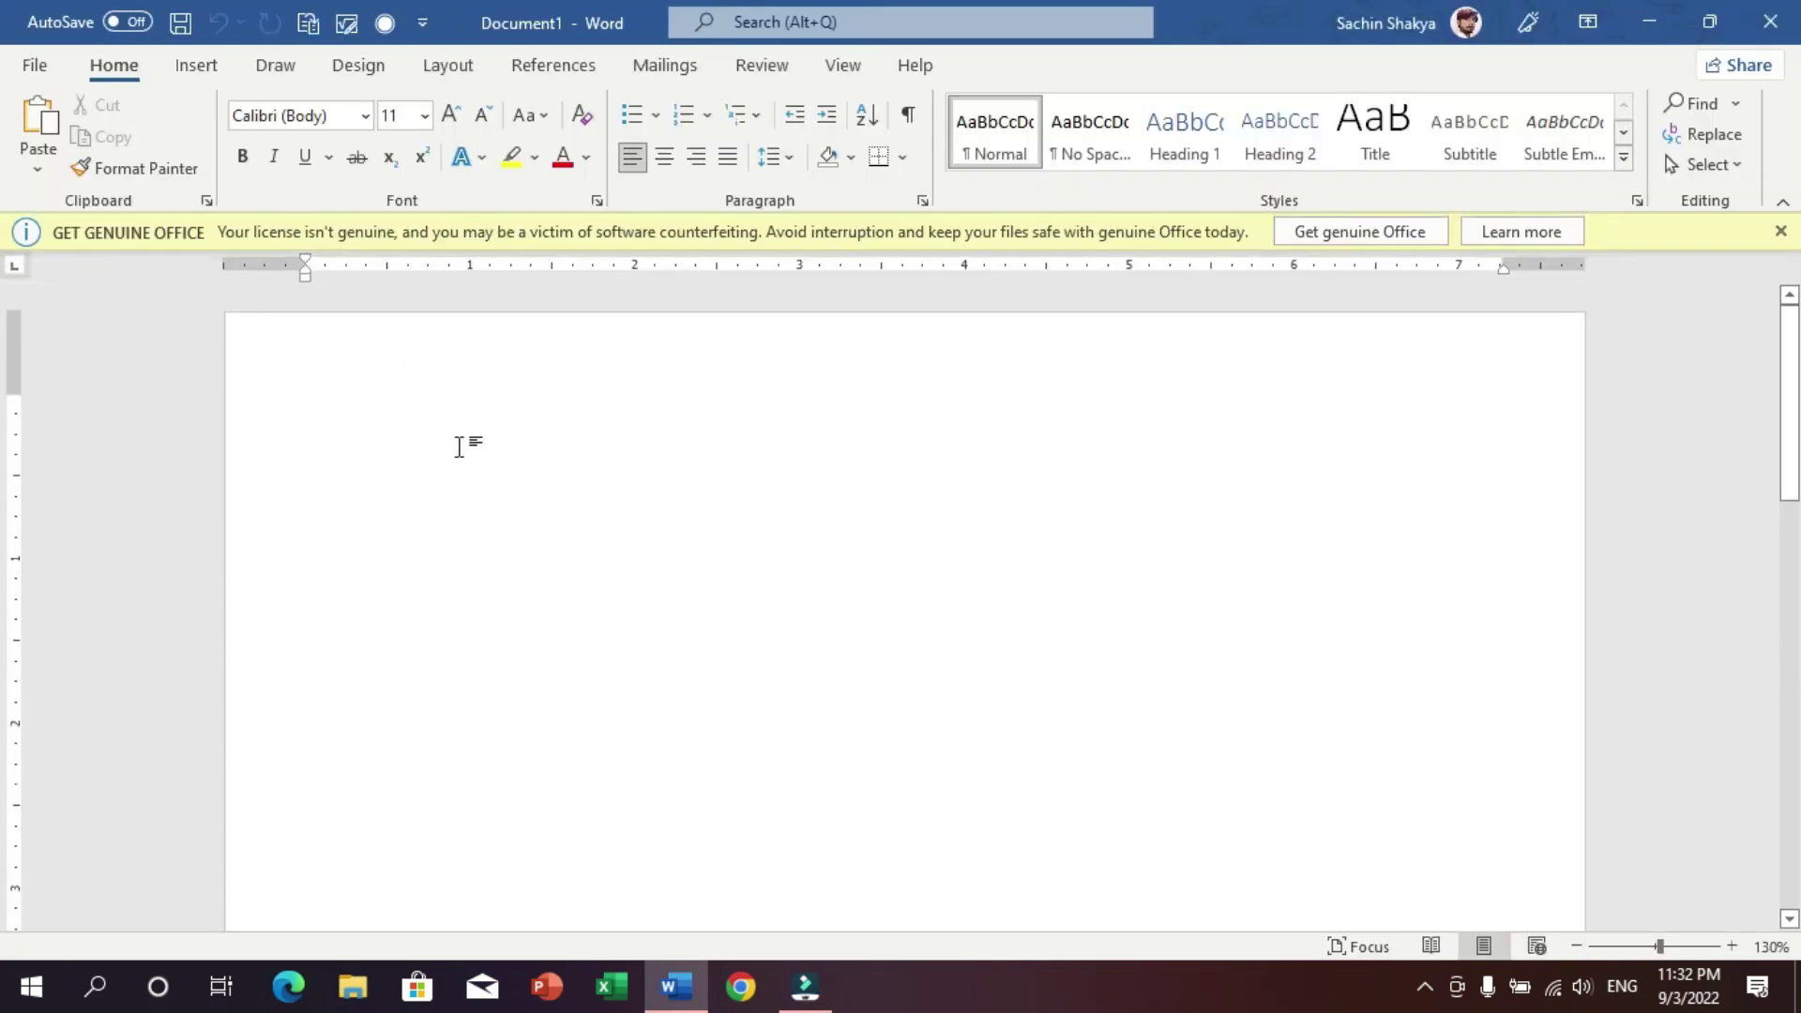
{"action": "left_click", "coordinate": [457, 442]}
{"action": "left_click", "coordinate": [1781, 231]}
{"action": "left_click", "coordinate": [564, 398]}
- Confirm the new document's size, orientation and Narrow 0.5-inch margins, then return to Home
{"action": "left_click", "coordinate": [451, 64]}
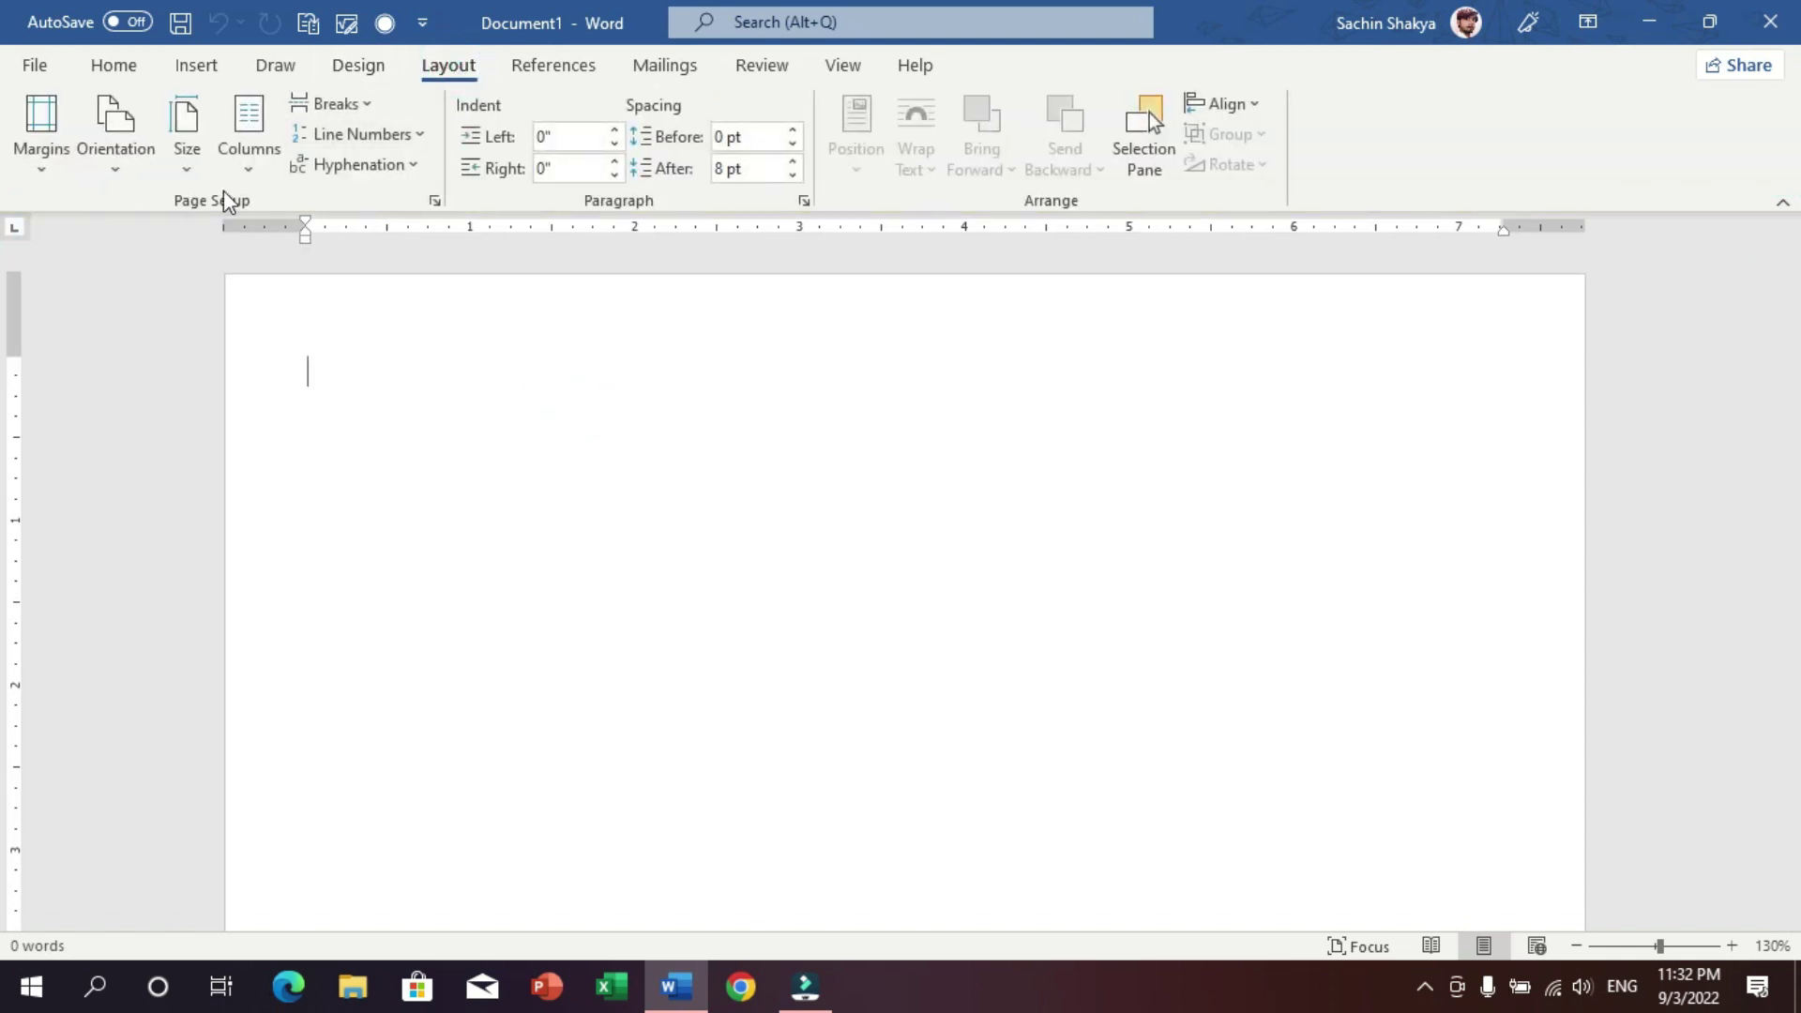
{"action": "left_click", "coordinate": [195, 173]}
{"action": "left_click", "coordinate": [197, 176]}
{"action": "left_click", "coordinate": [113, 161]}
{"action": "left_click", "coordinate": [111, 155]}
{"action": "left_click", "coordinate": [43, 167]}
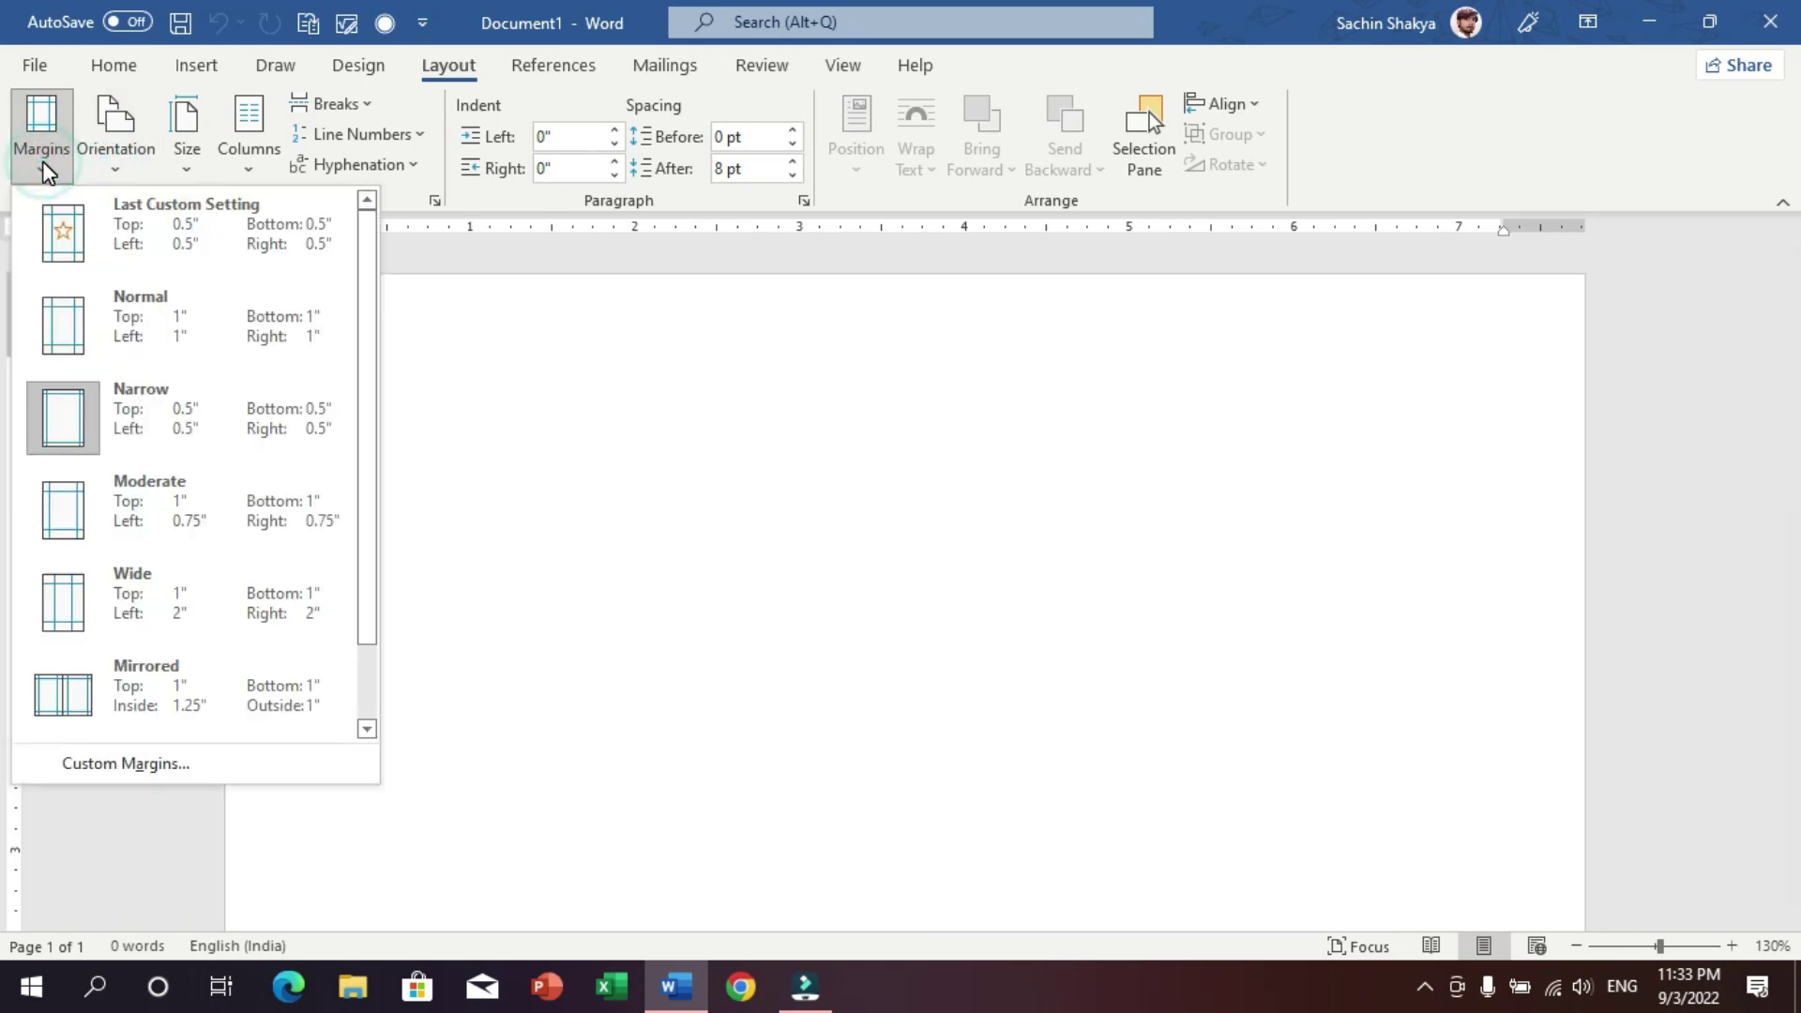
{"action": "left_click", "coordinate": [41, 161]}
{"action": "left_click", "coordinate": [403, 437]}
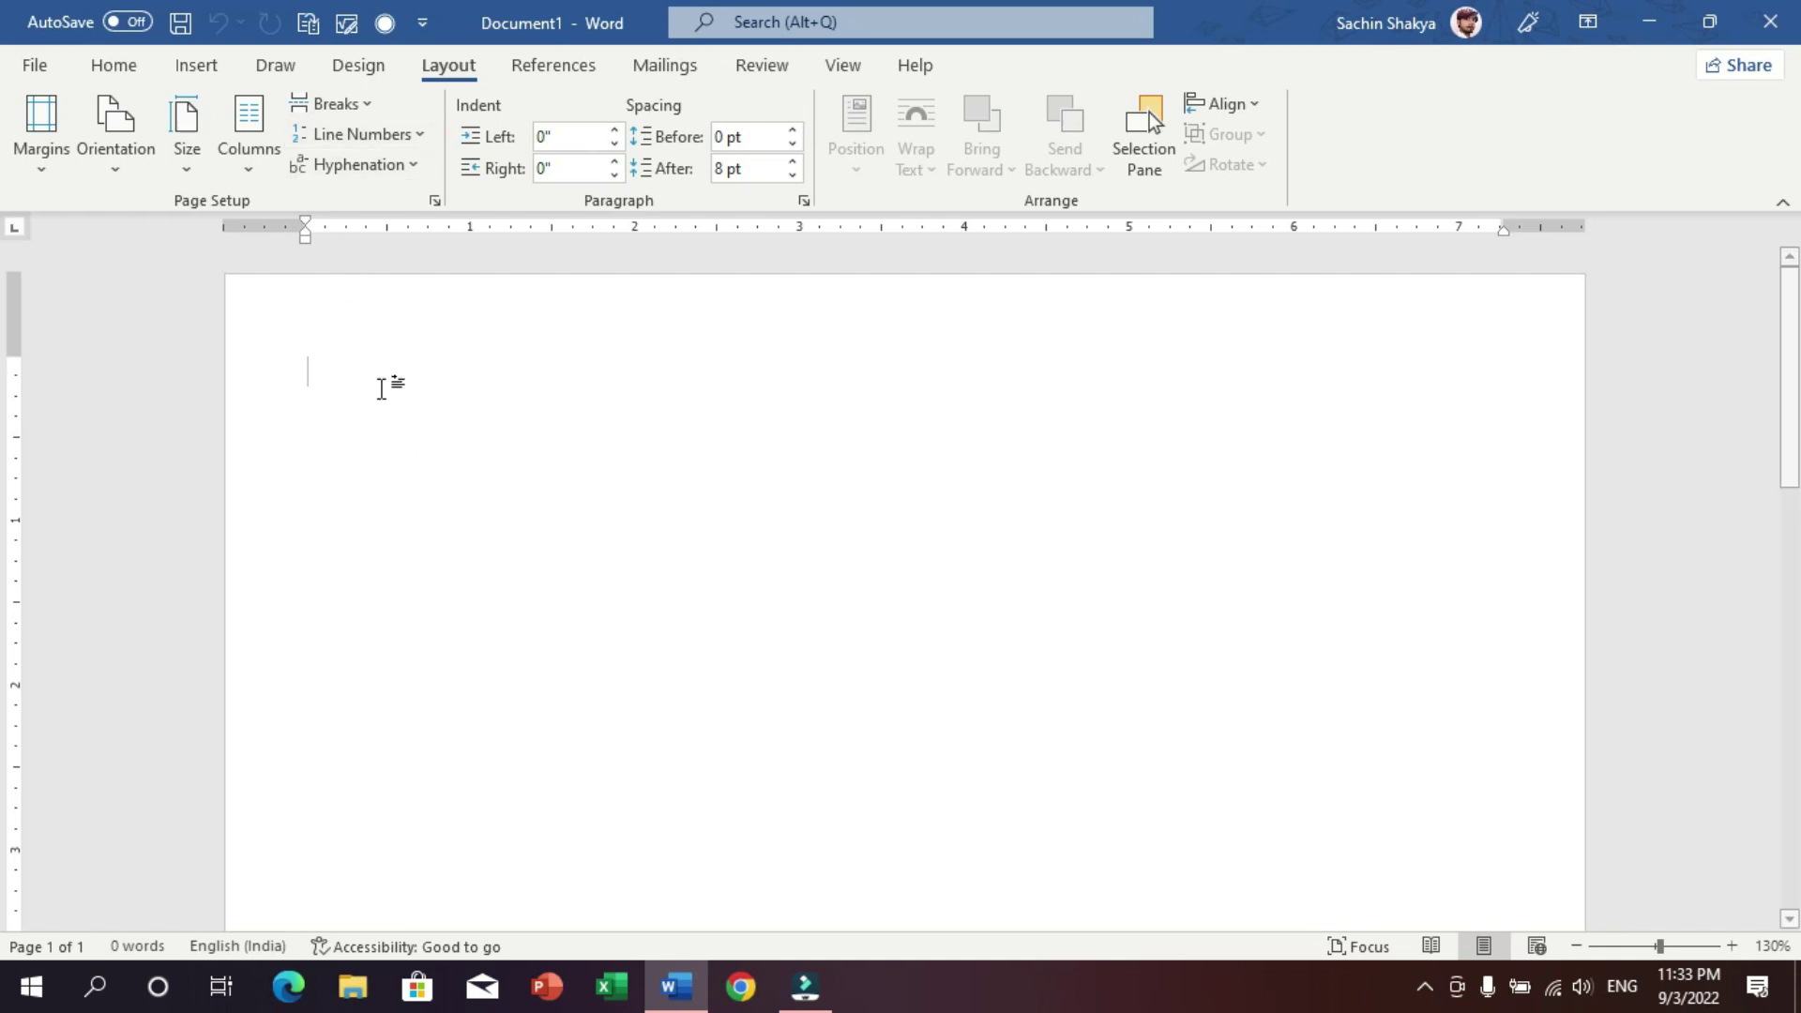
{"action": "left_click", "coordinate": [117, 68]}
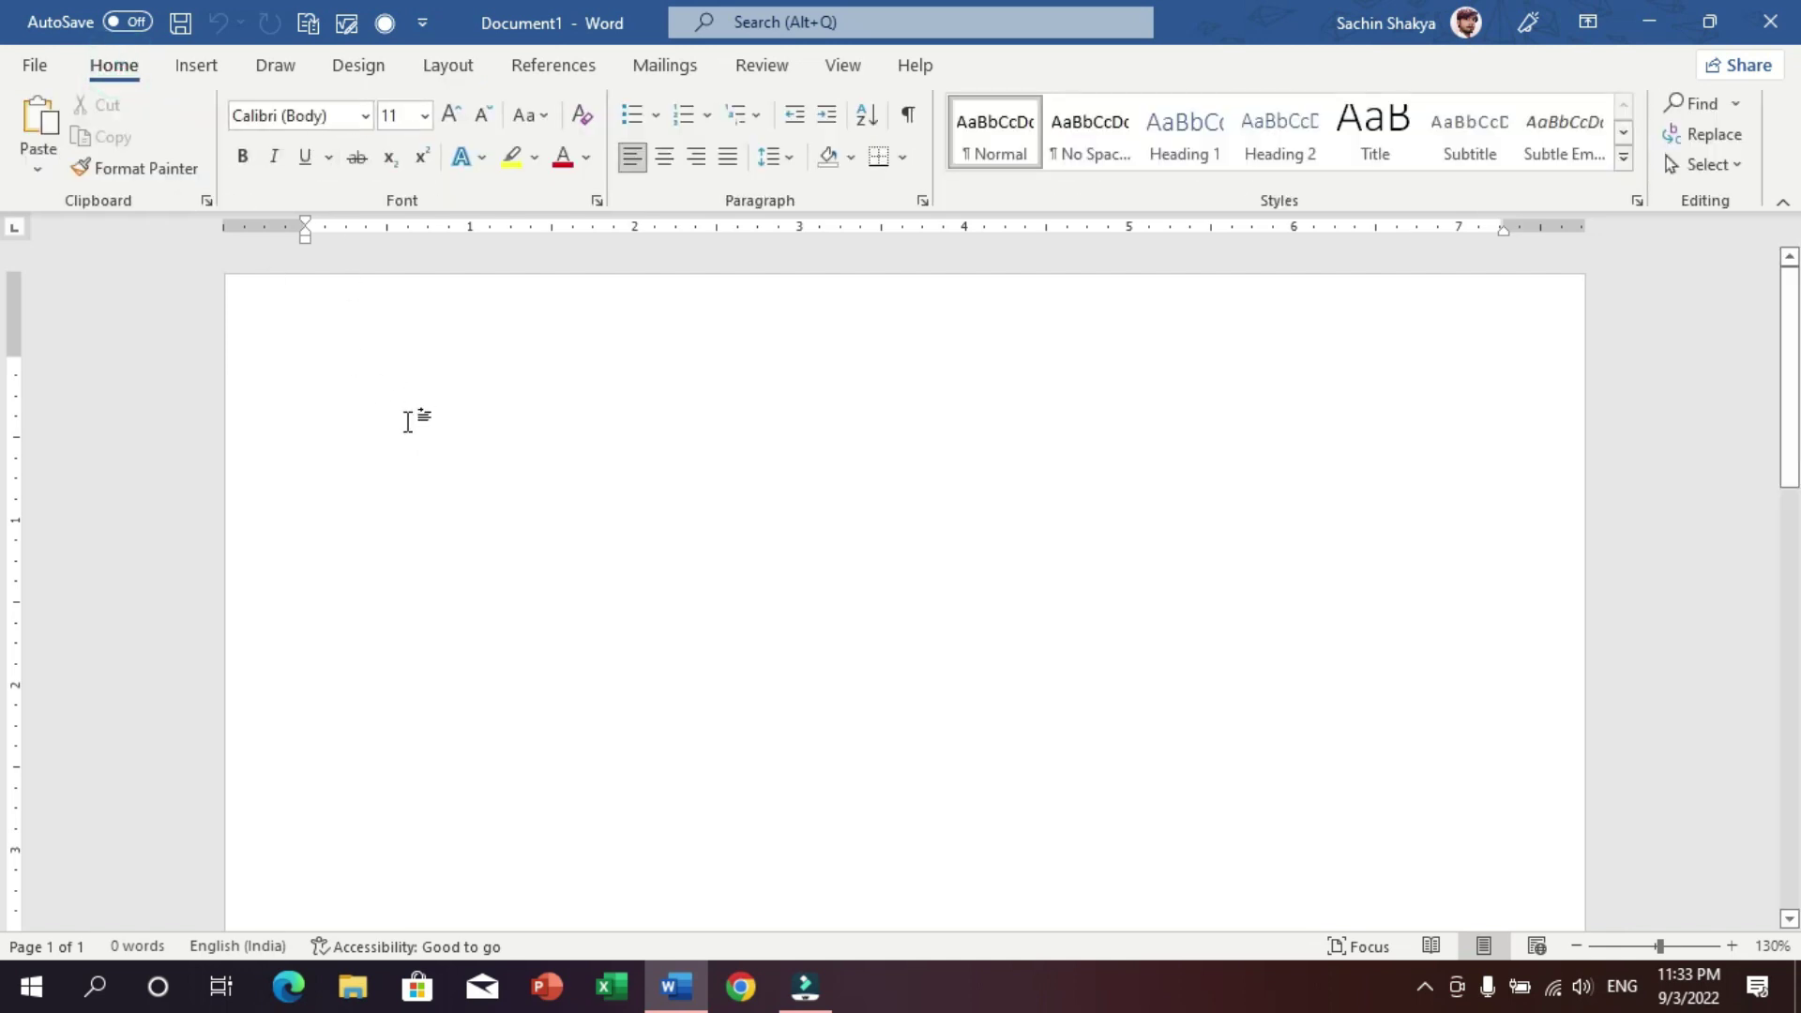
- Make Times New Roman 14 pt the default font for all Normal-template documents
{"action": "left_click", "coordinate": [296, 117]}
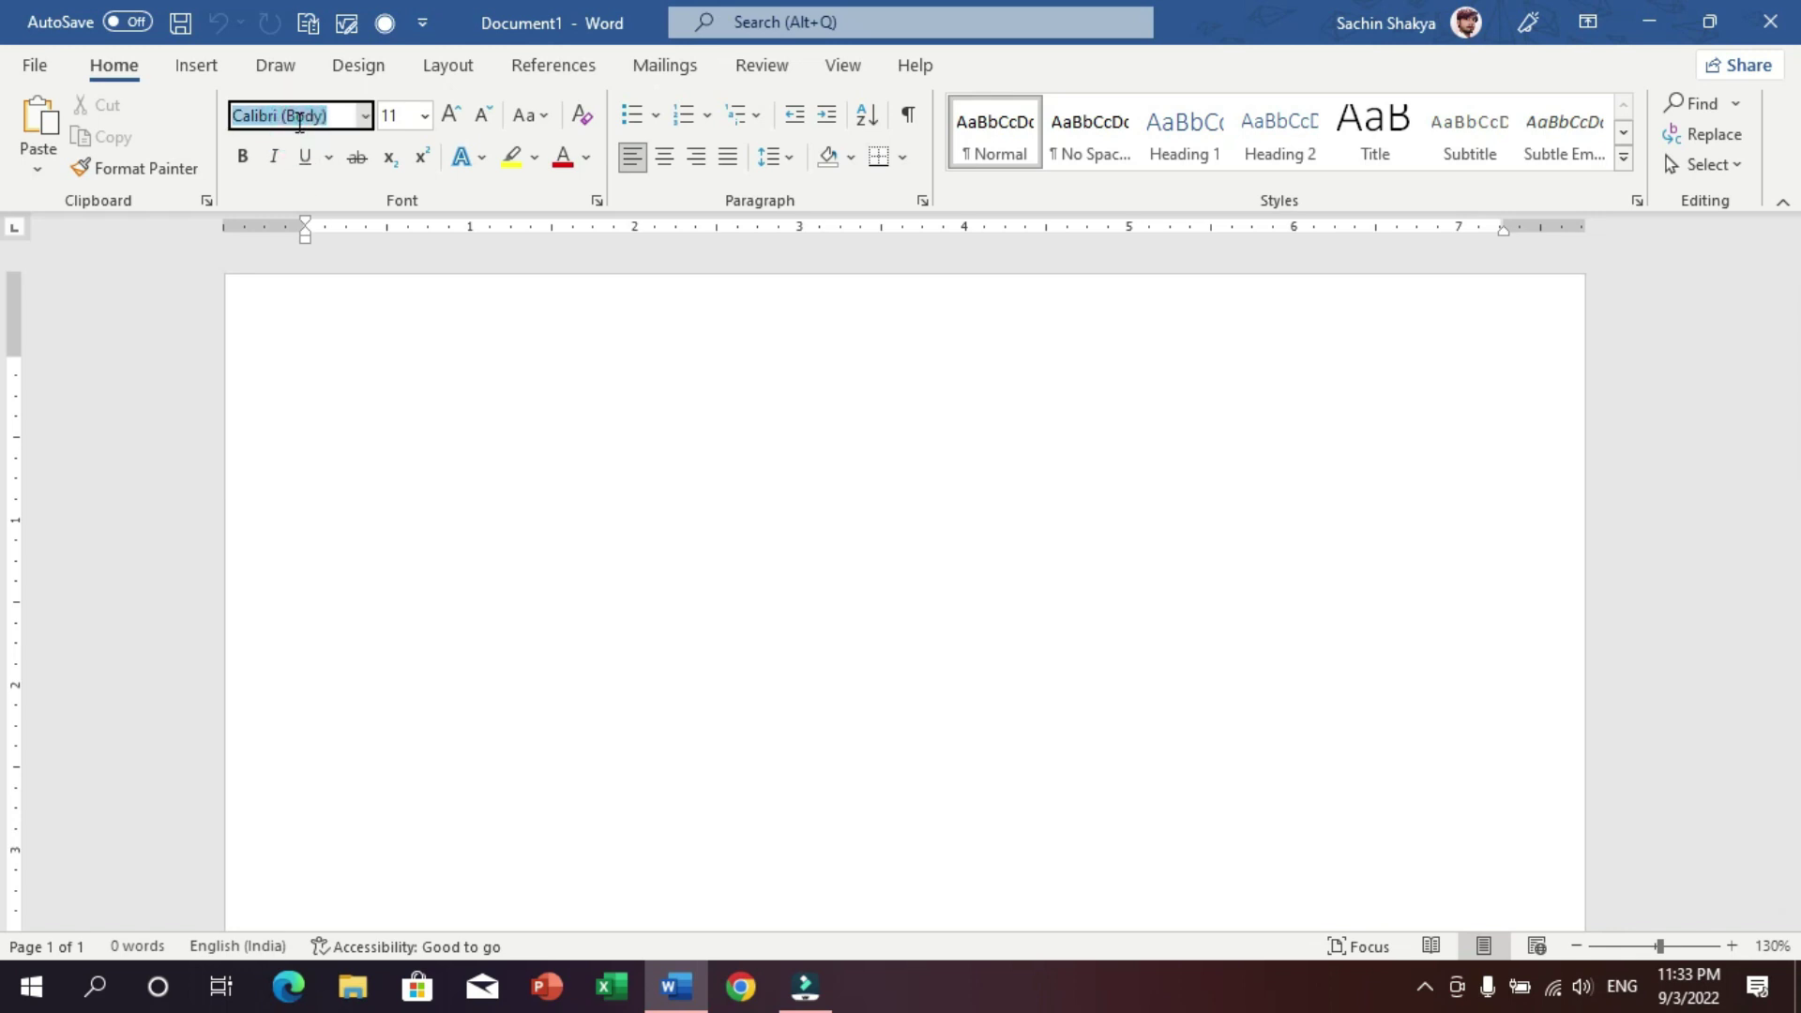
{"action": "type", "text": "Times New Roman"}
{"action": "key", "text": "Return"}
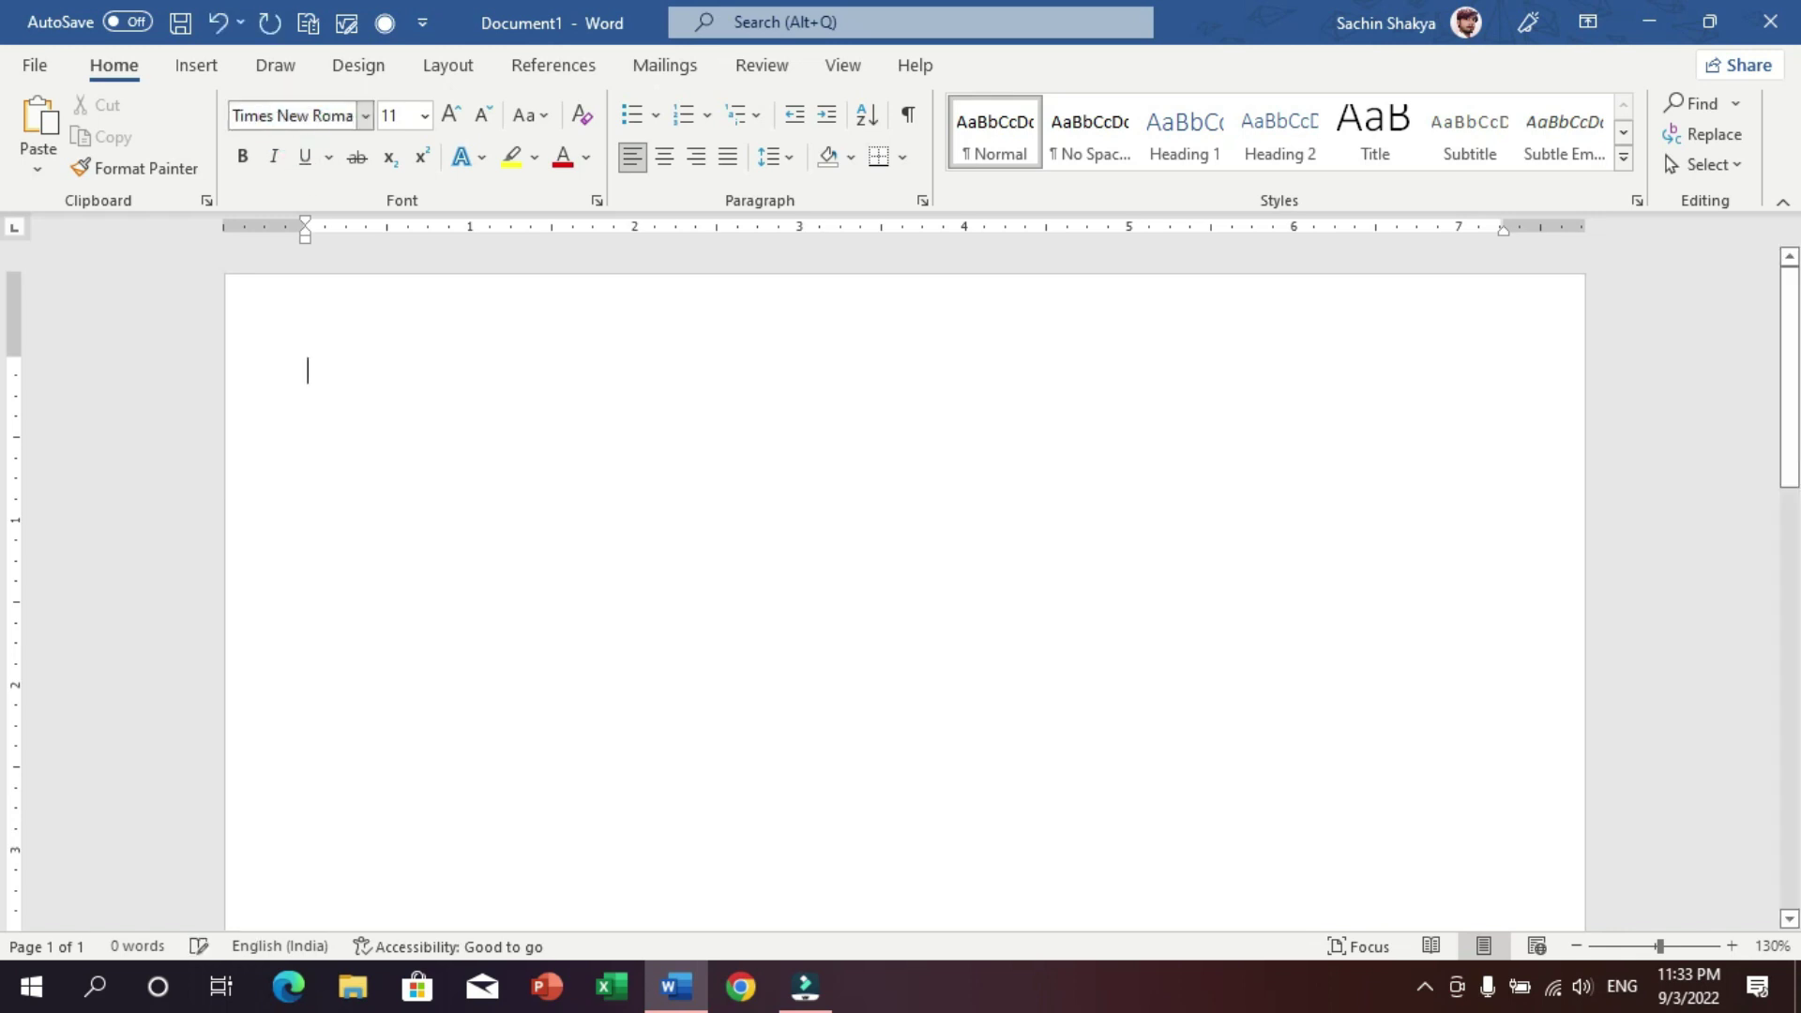
{"action": "left_click", "coordinate": [399, 120]}
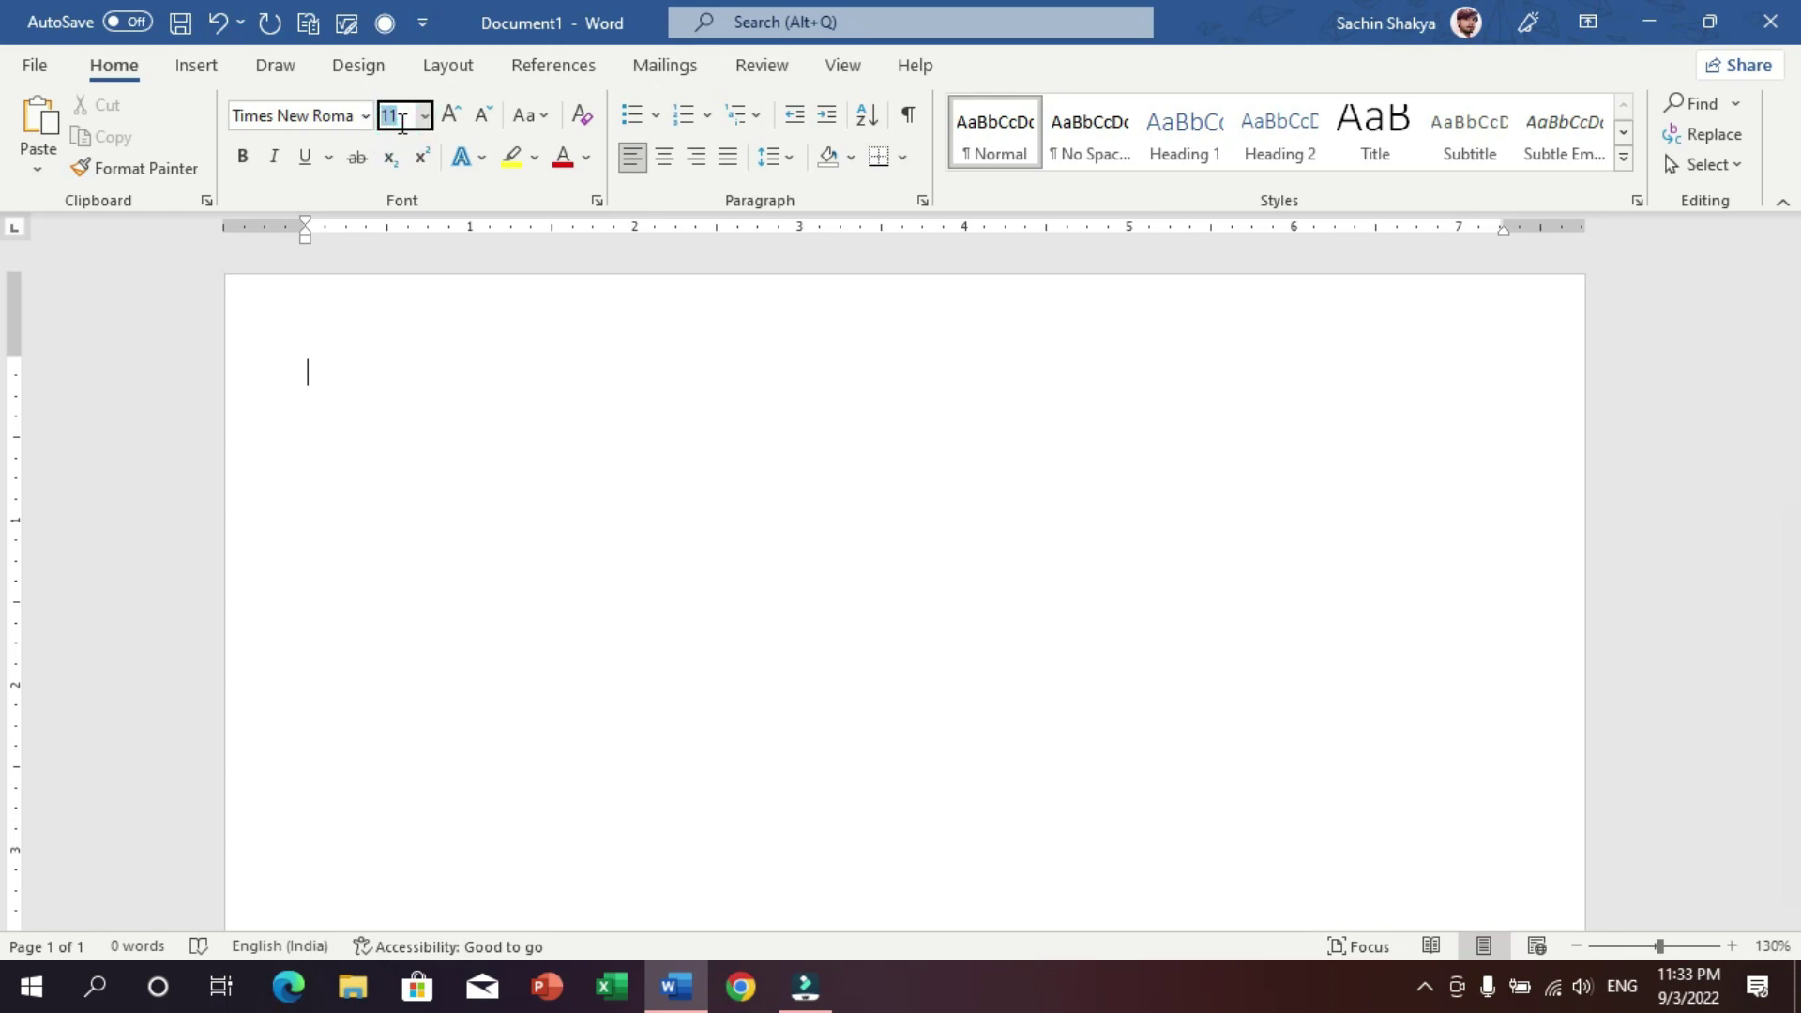
{"action": "type", "text": "14"}
{"action": "key", "text": "Return"}
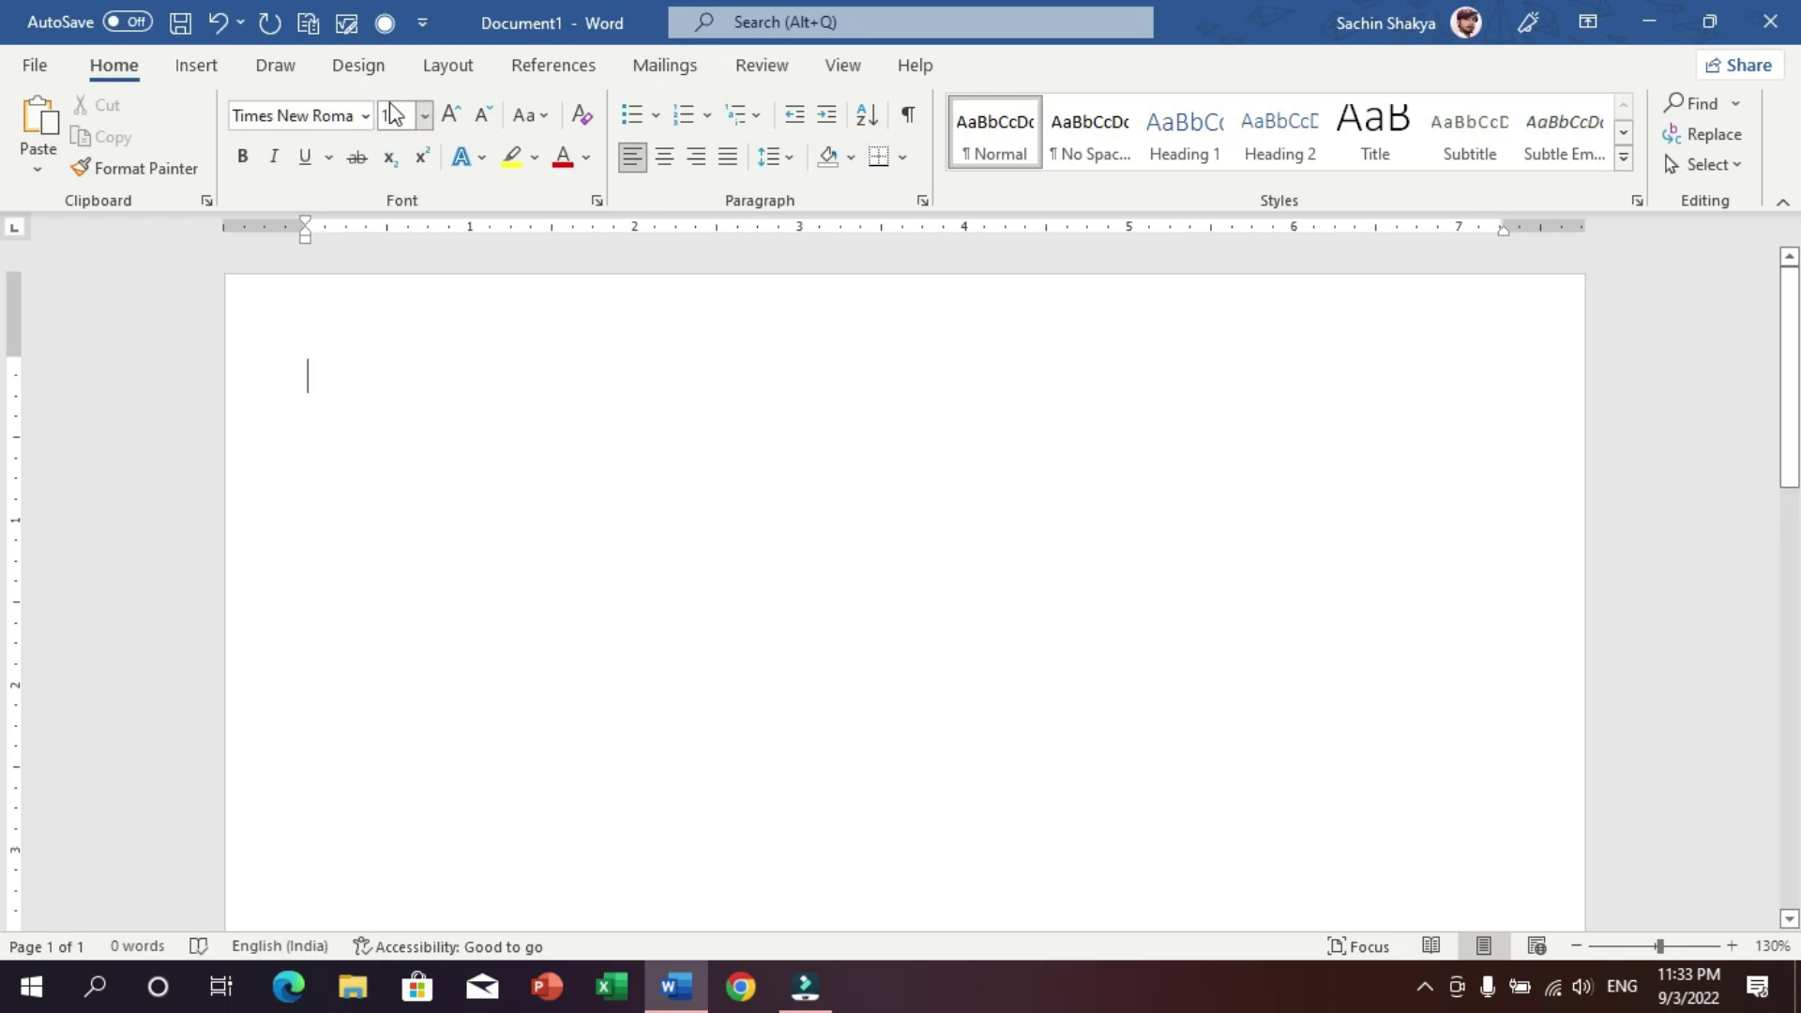
{"action": "left_click", "coordinate": [597, 200]}
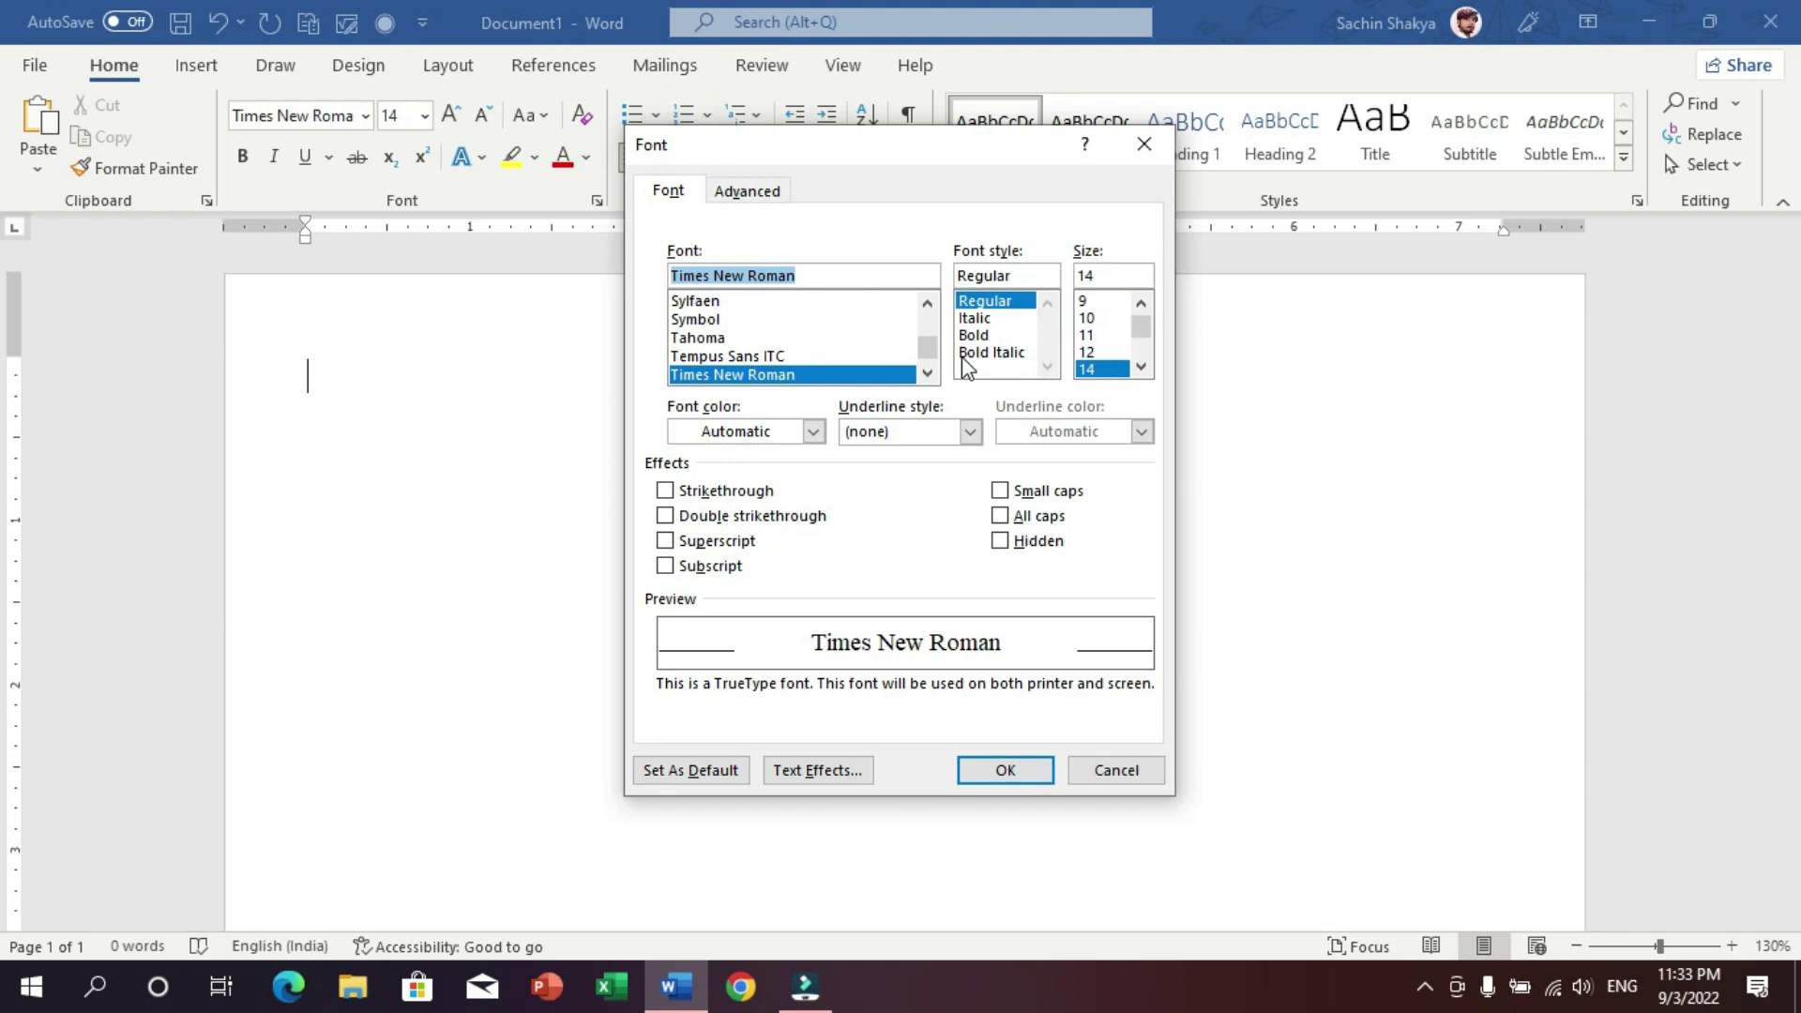
{"action": "left_click", "coordinate": [717, 775]}
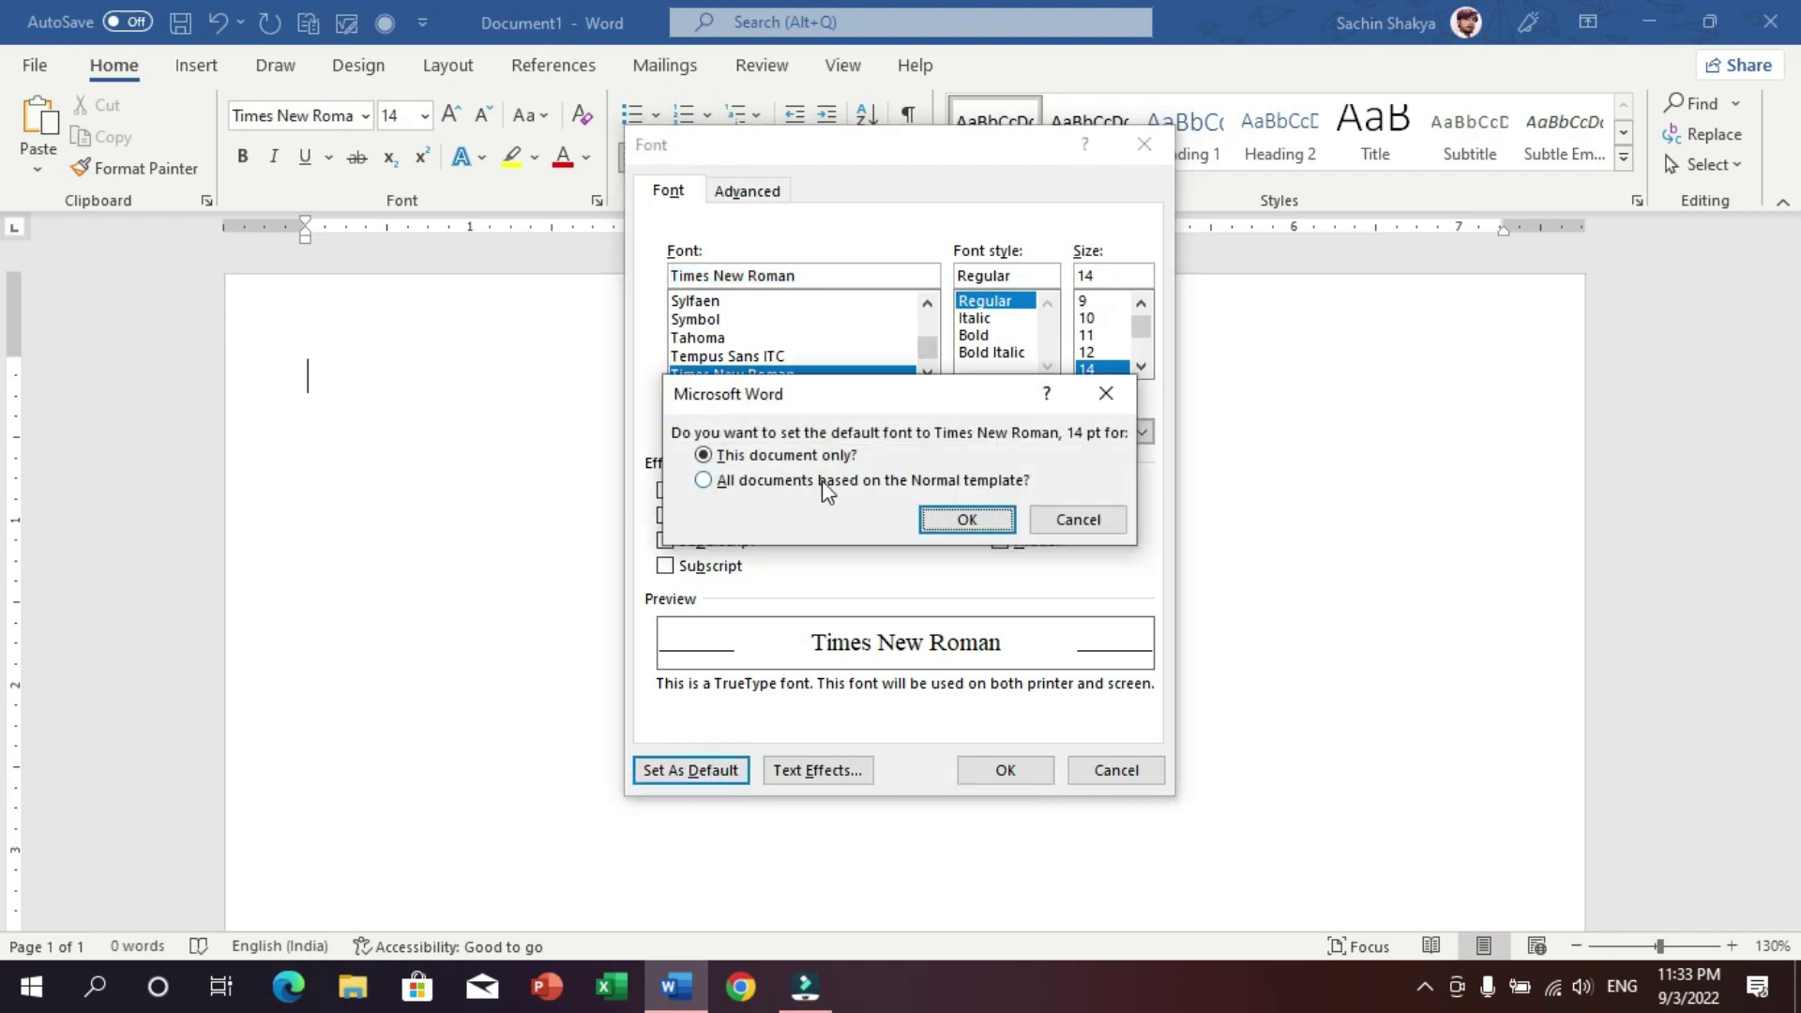
{"action": "left_click", "coordinate": [798, 481]}
{"action": "left_click", "coordinate": [967, 519]}
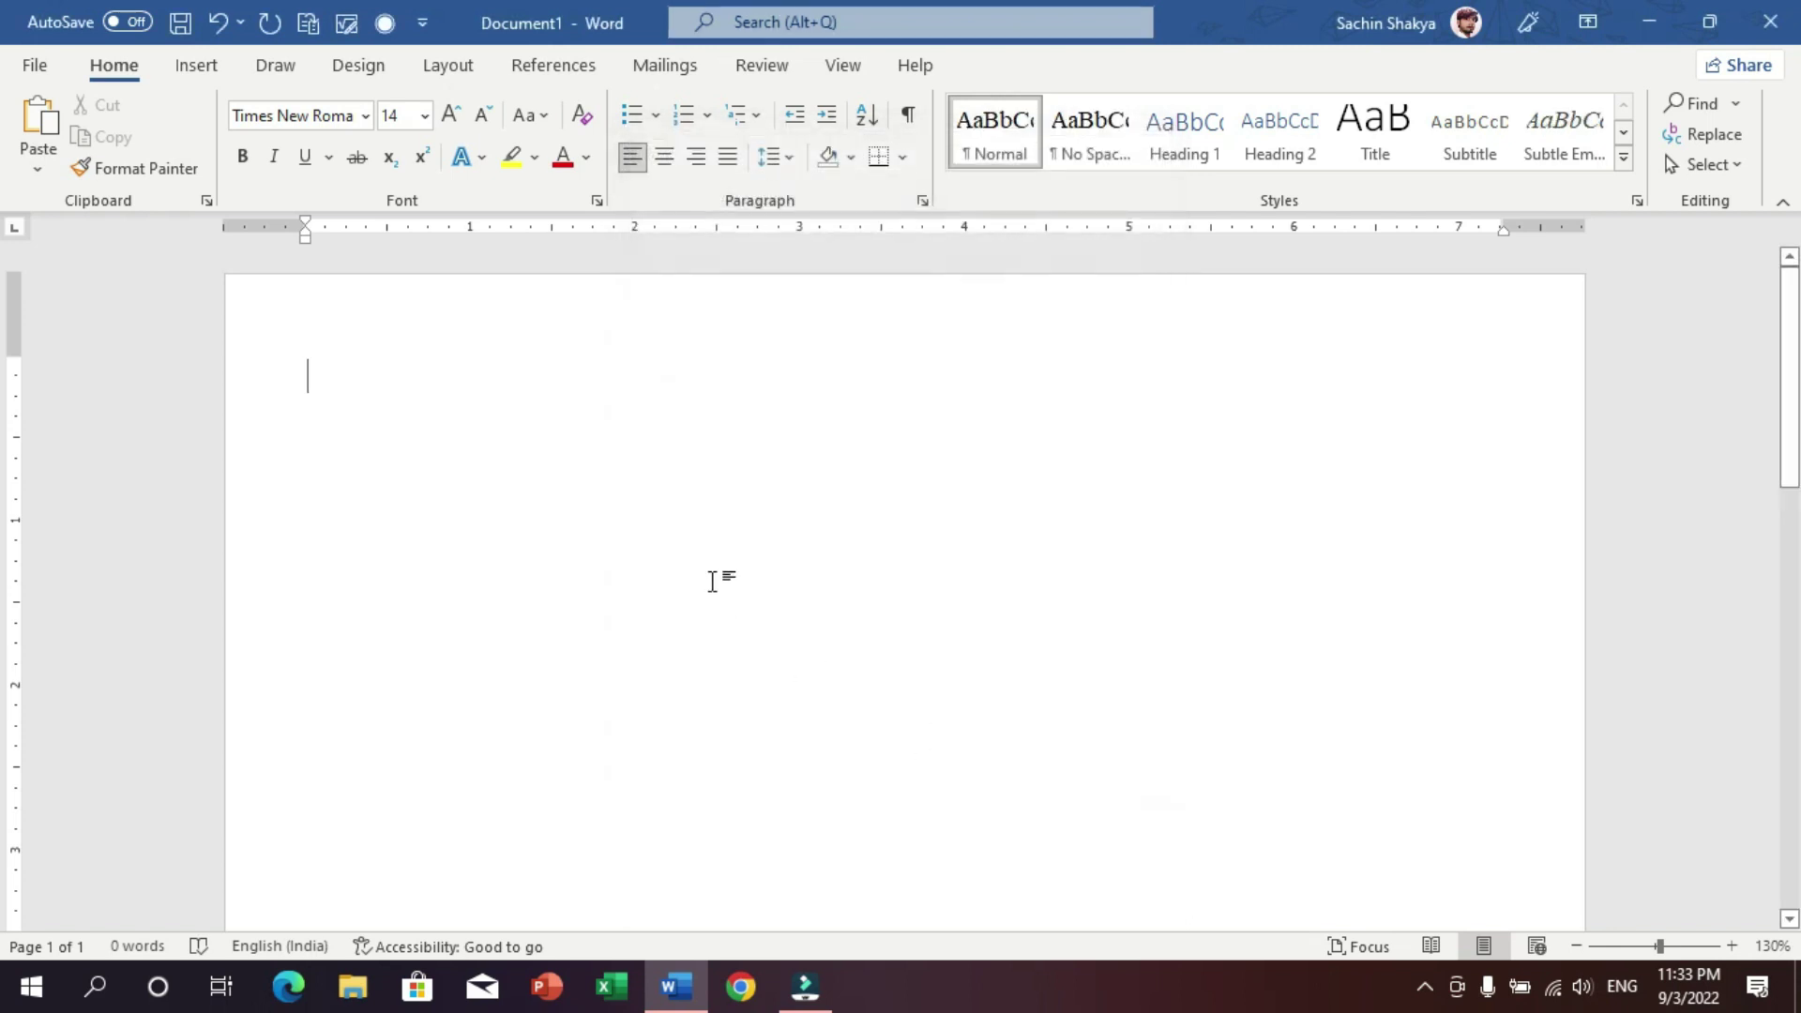
- Type the test text 'gdfgd' and close the document without saving
{"action": "type", "text": "gdfgd"}
{"action": "left_click", "coordinate": [1770, 21]}
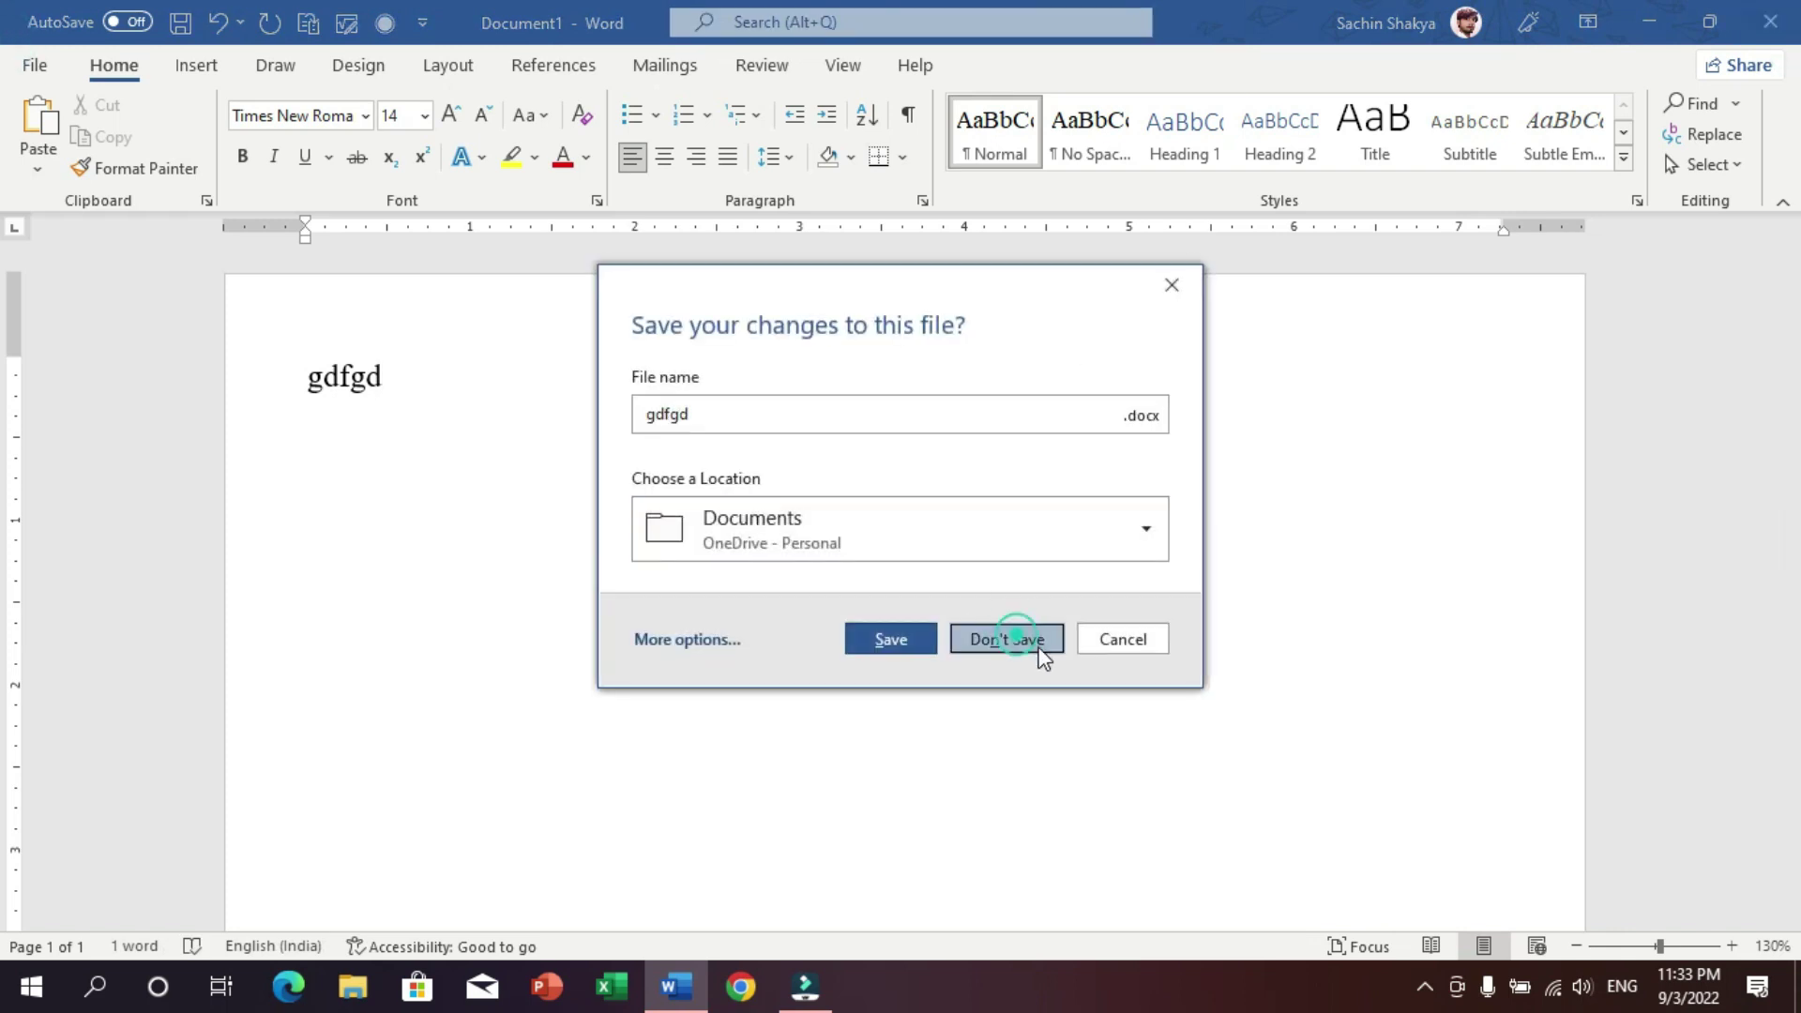
{"action": "left_click", "coordinate": [1037, 642]}
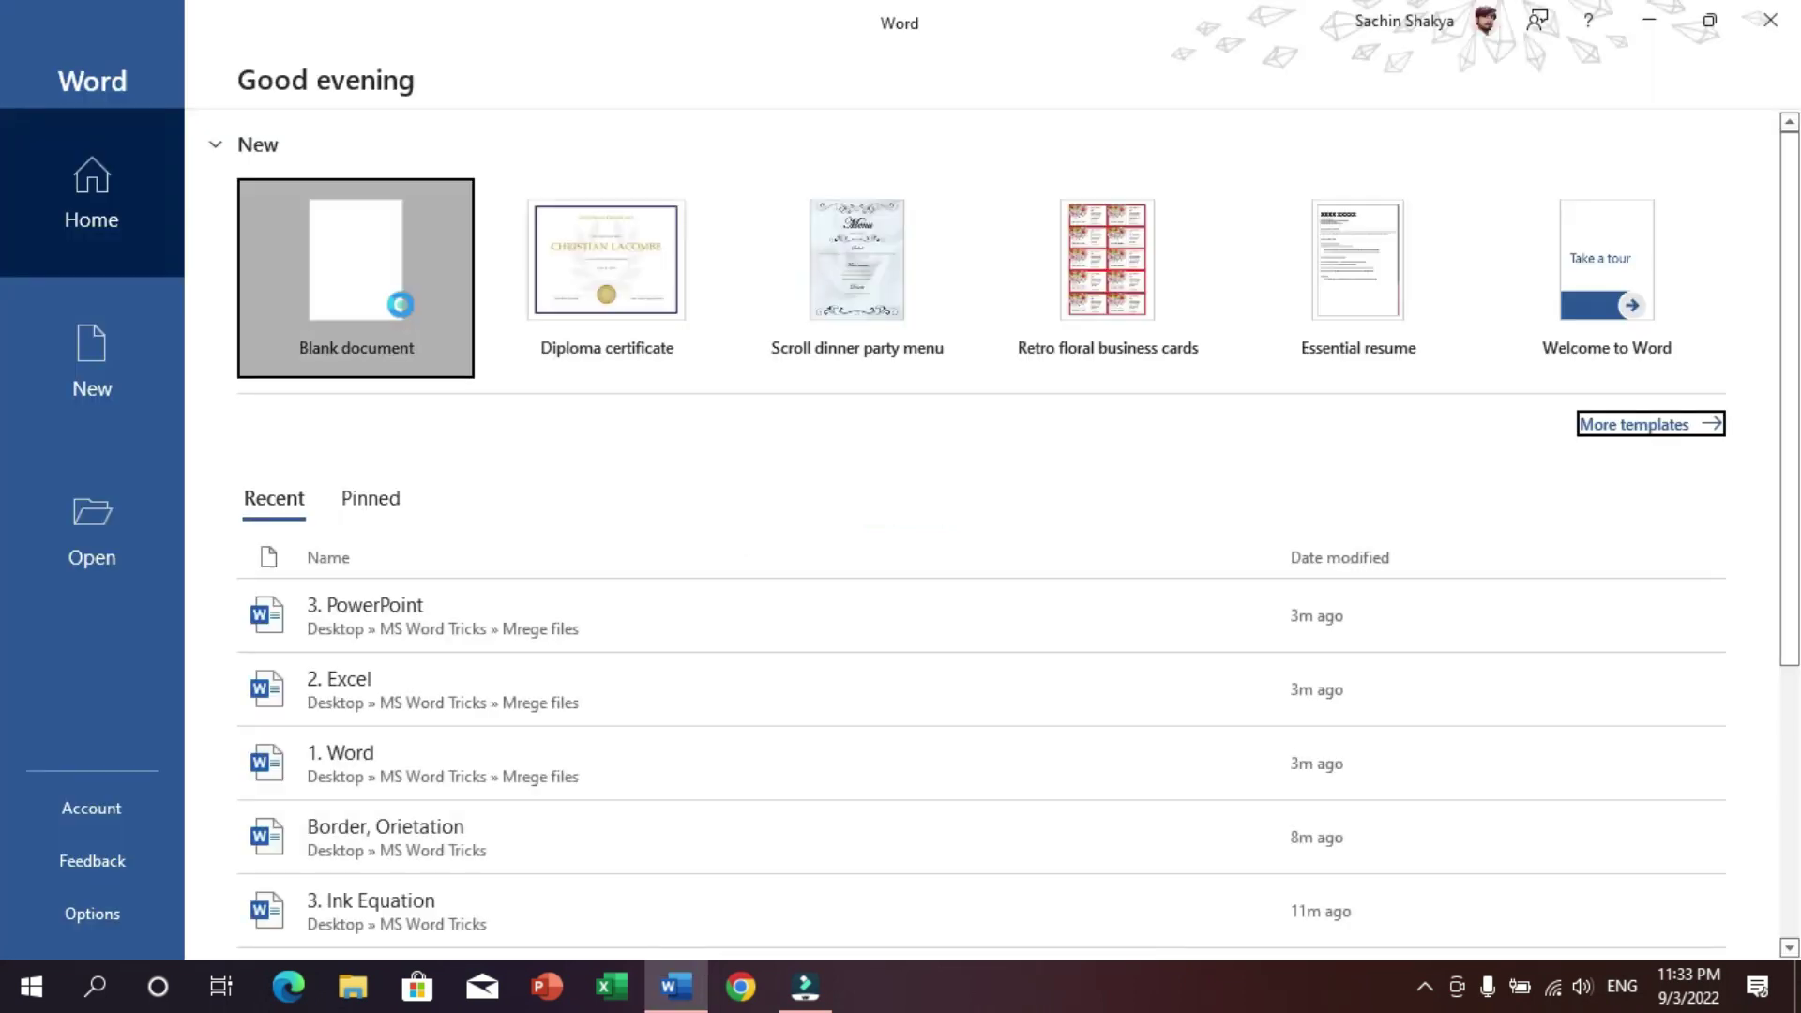
- Open a new blank document and dismiss the Get Genuine Office banner
{"action": "left_click", "coordinate": [430, 364]}
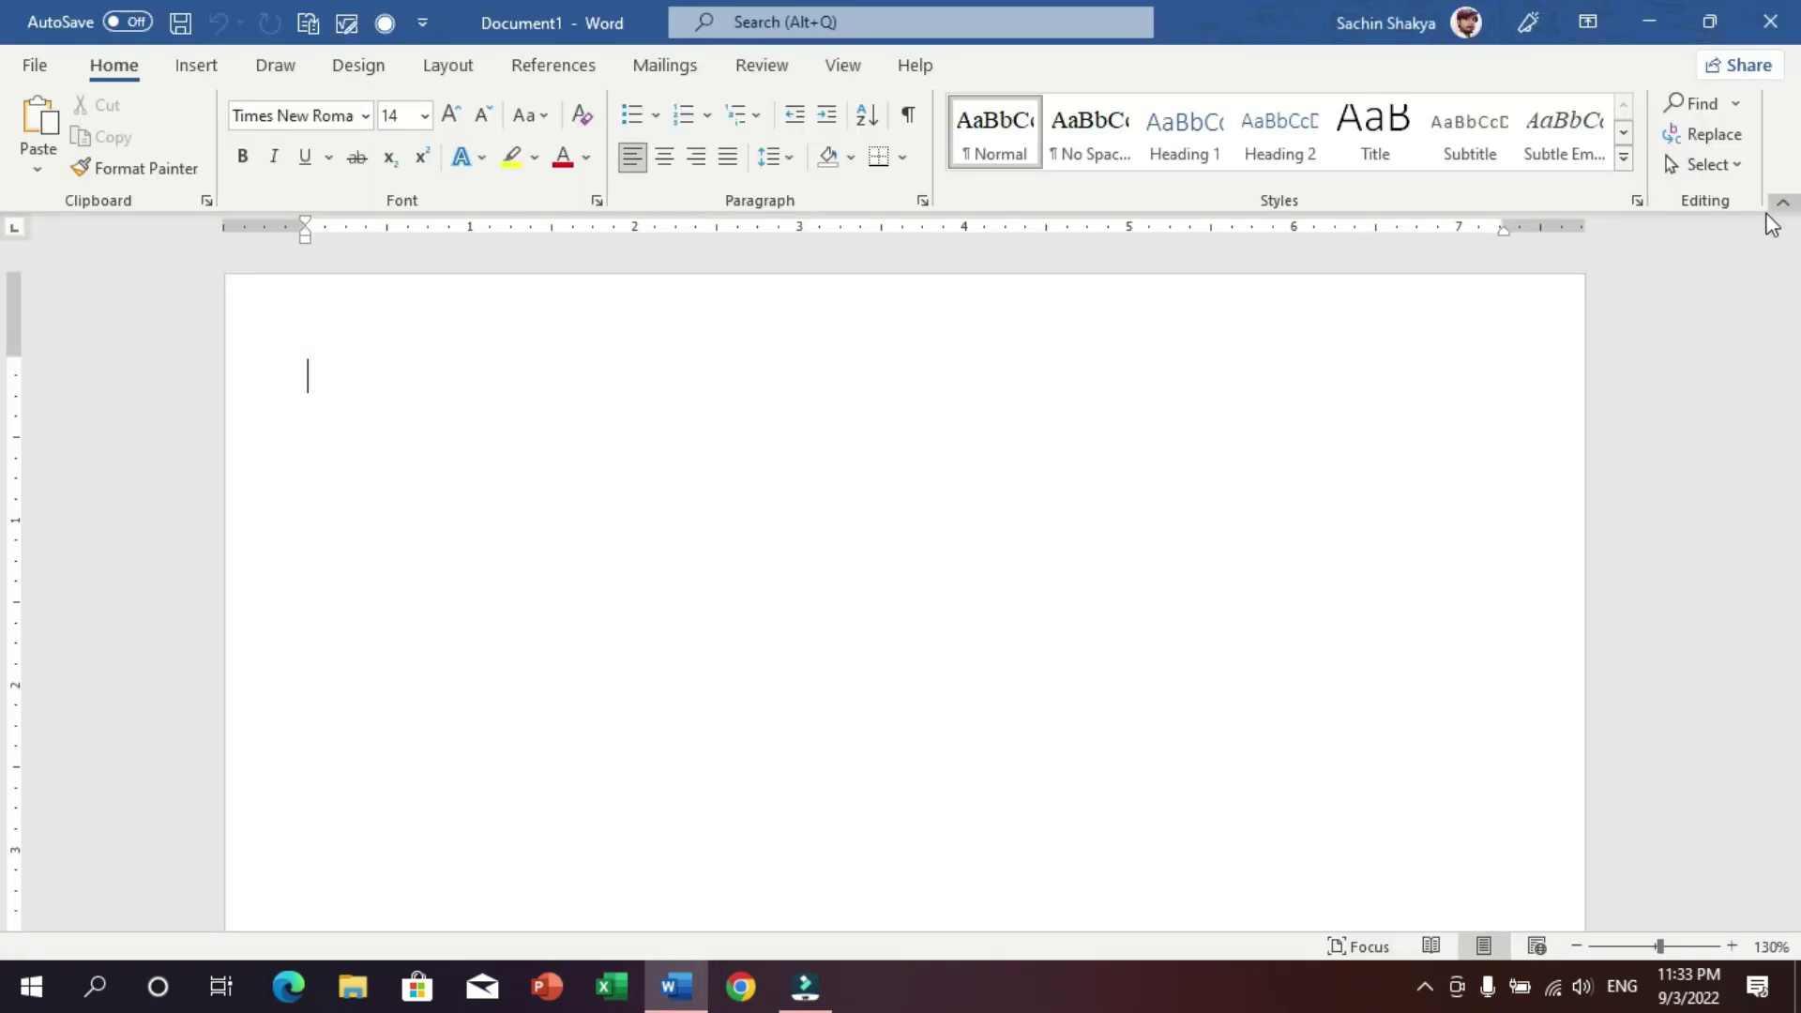
{"action": "left_click", "coordinate": [1780, 231]}
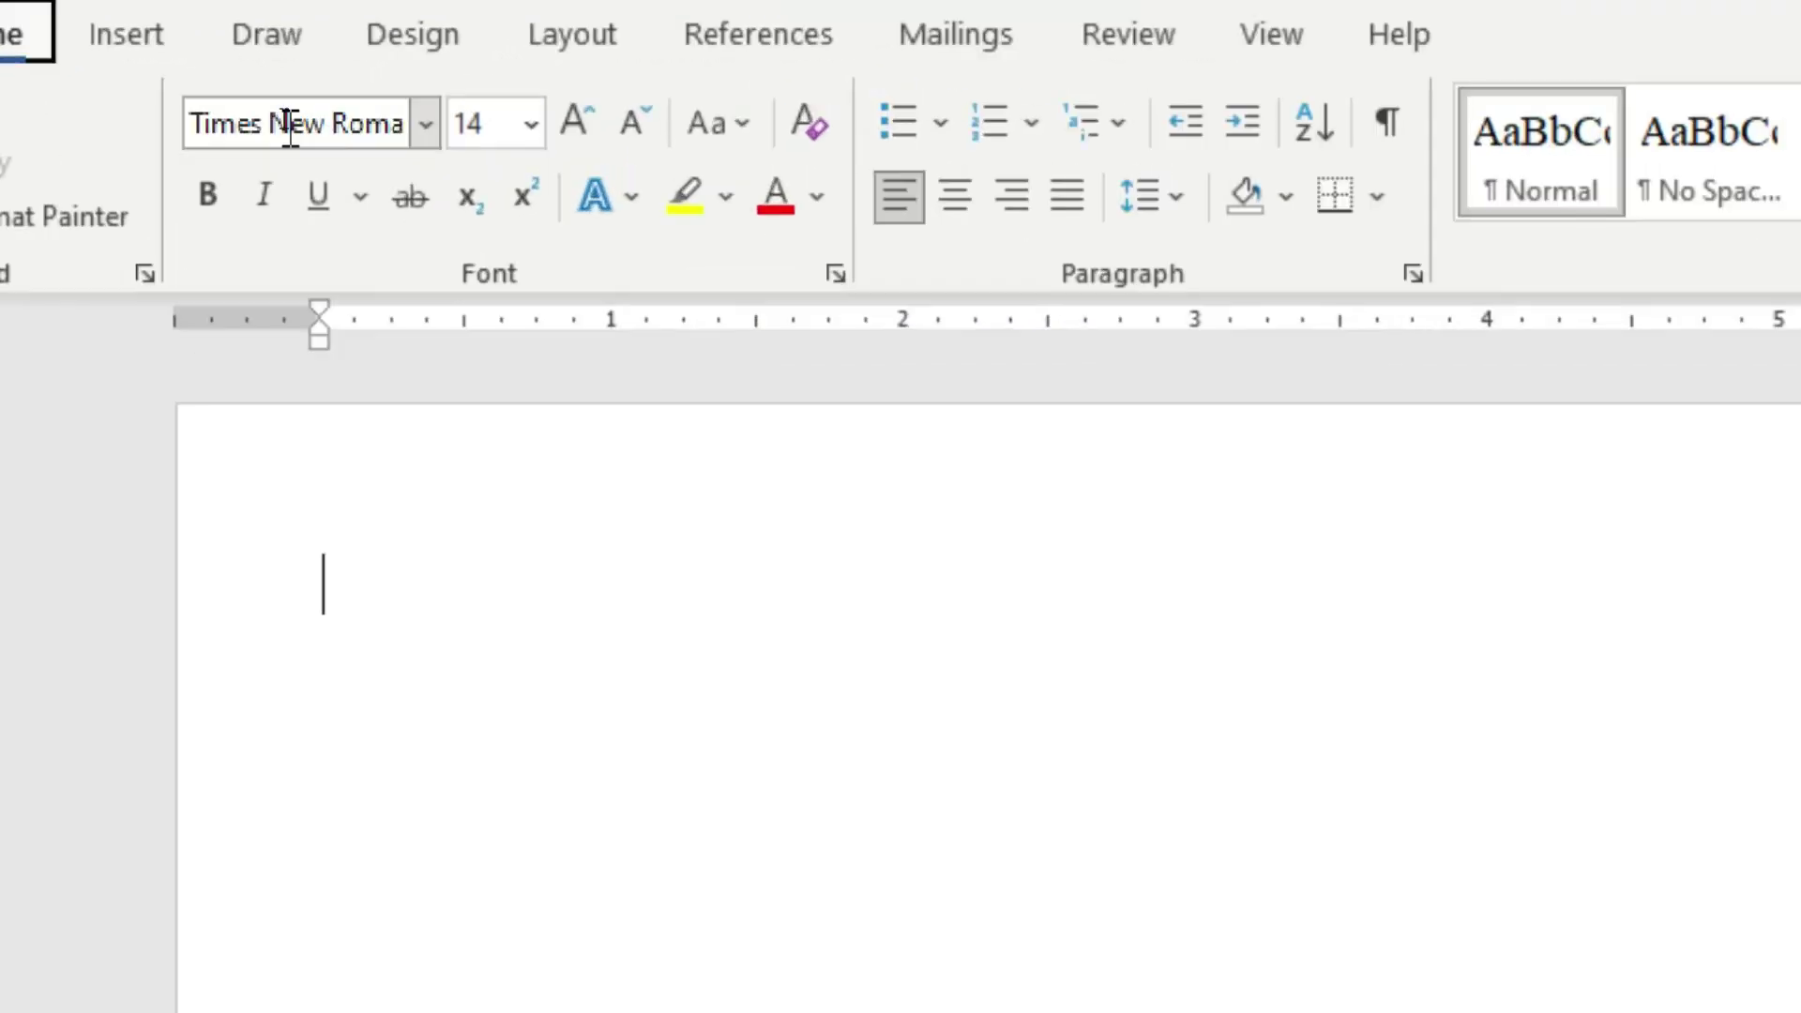
{"action": "key", "text": "alt"}
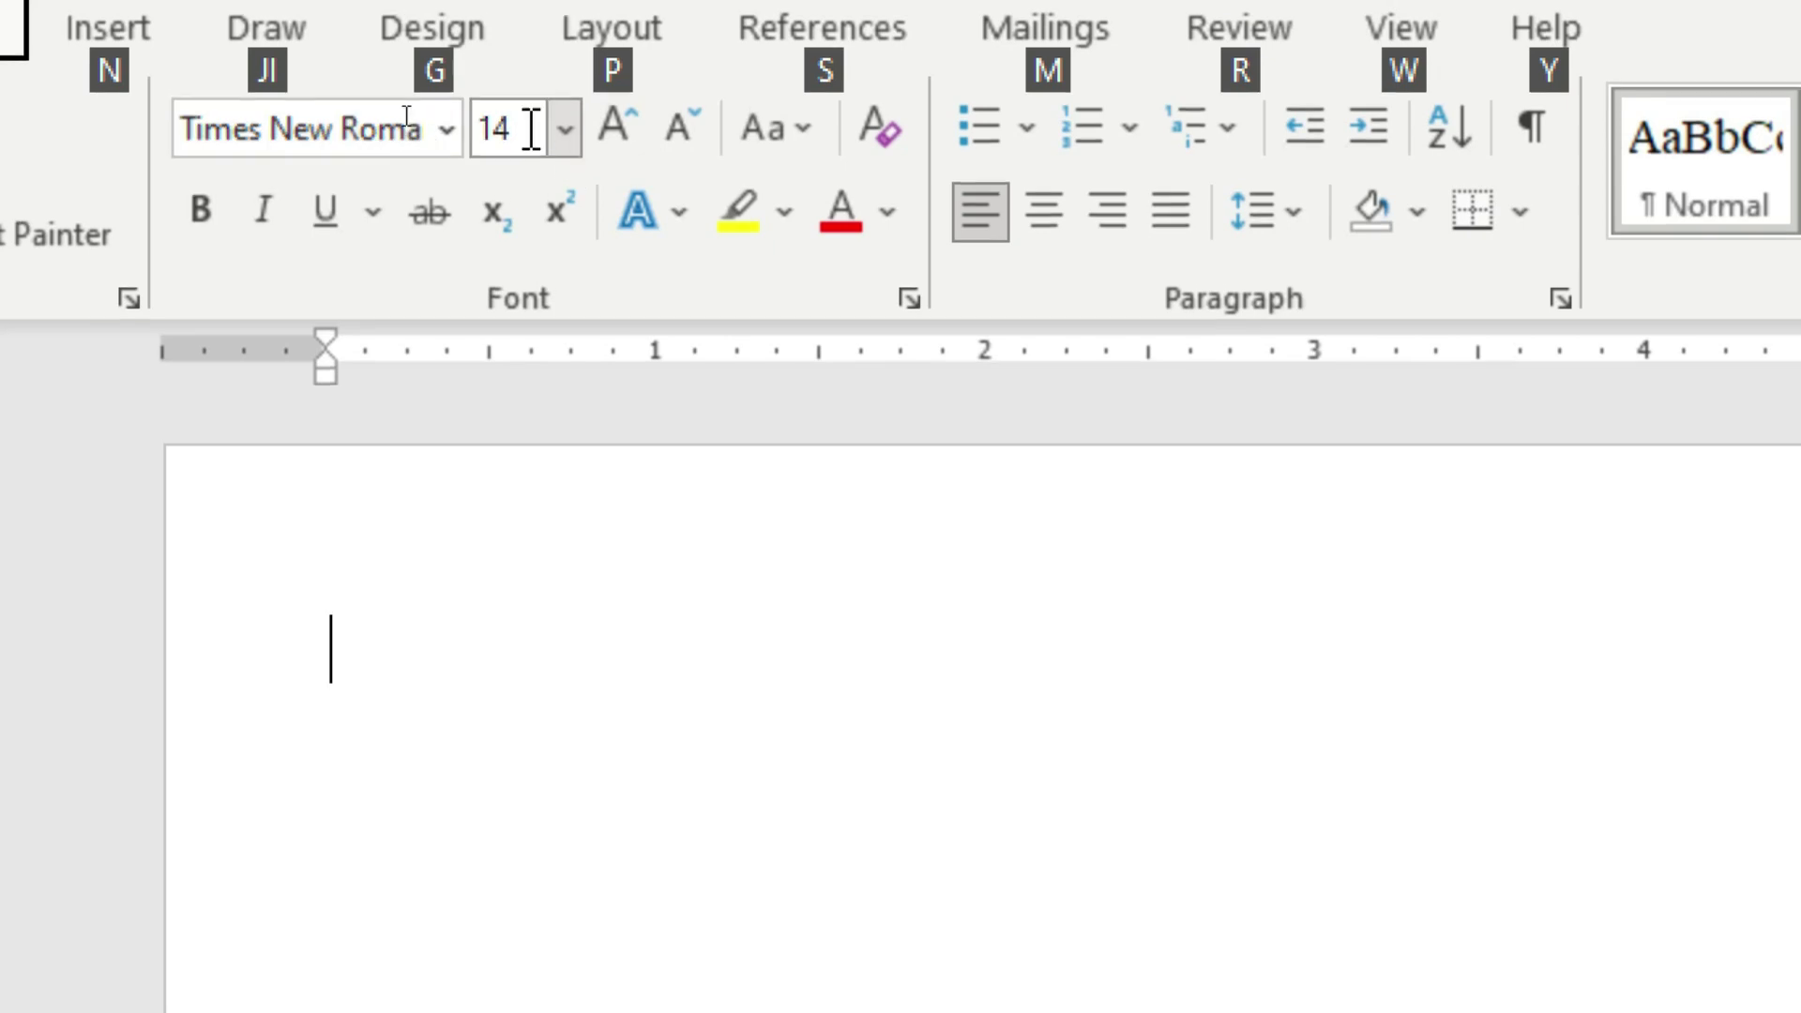
- Type the test text 'Fghfghfgh' and close Word without saving
{"action": "left_click", "coordinate": [471, 386]}
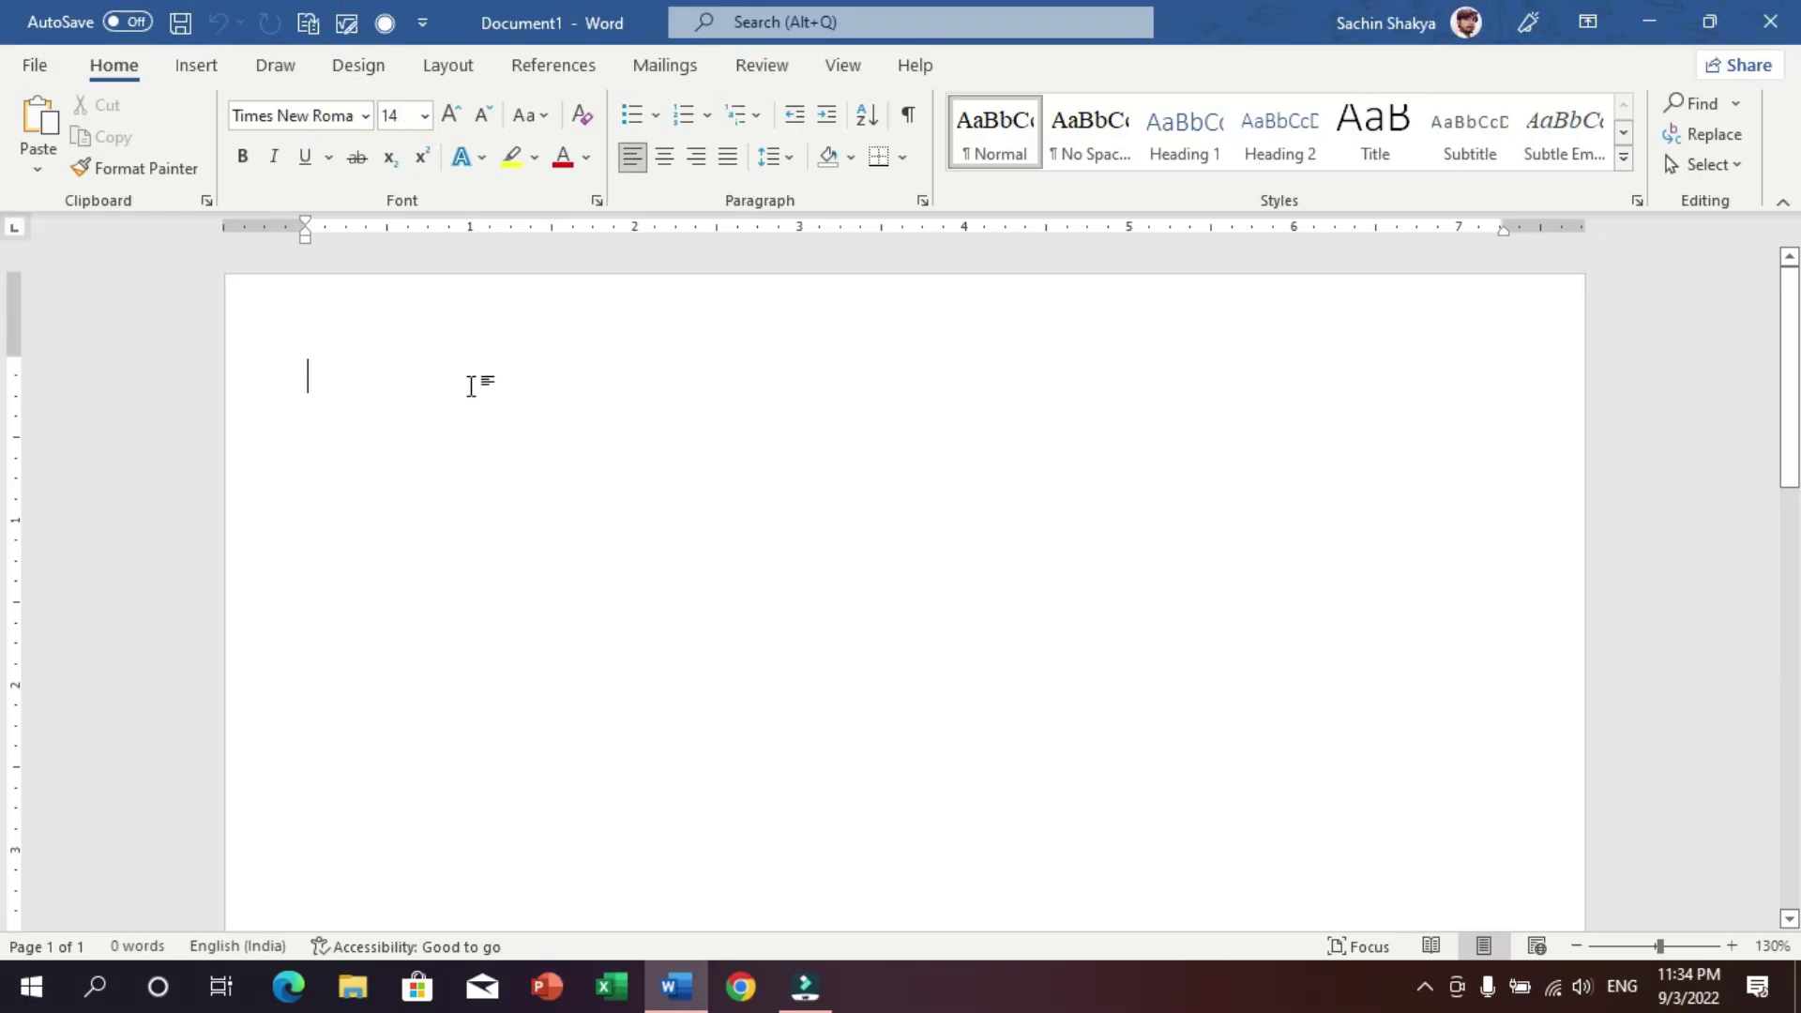
{"action": "type", "text": "Fghfghfgh"}
{"action": "key", "text": "Return"}
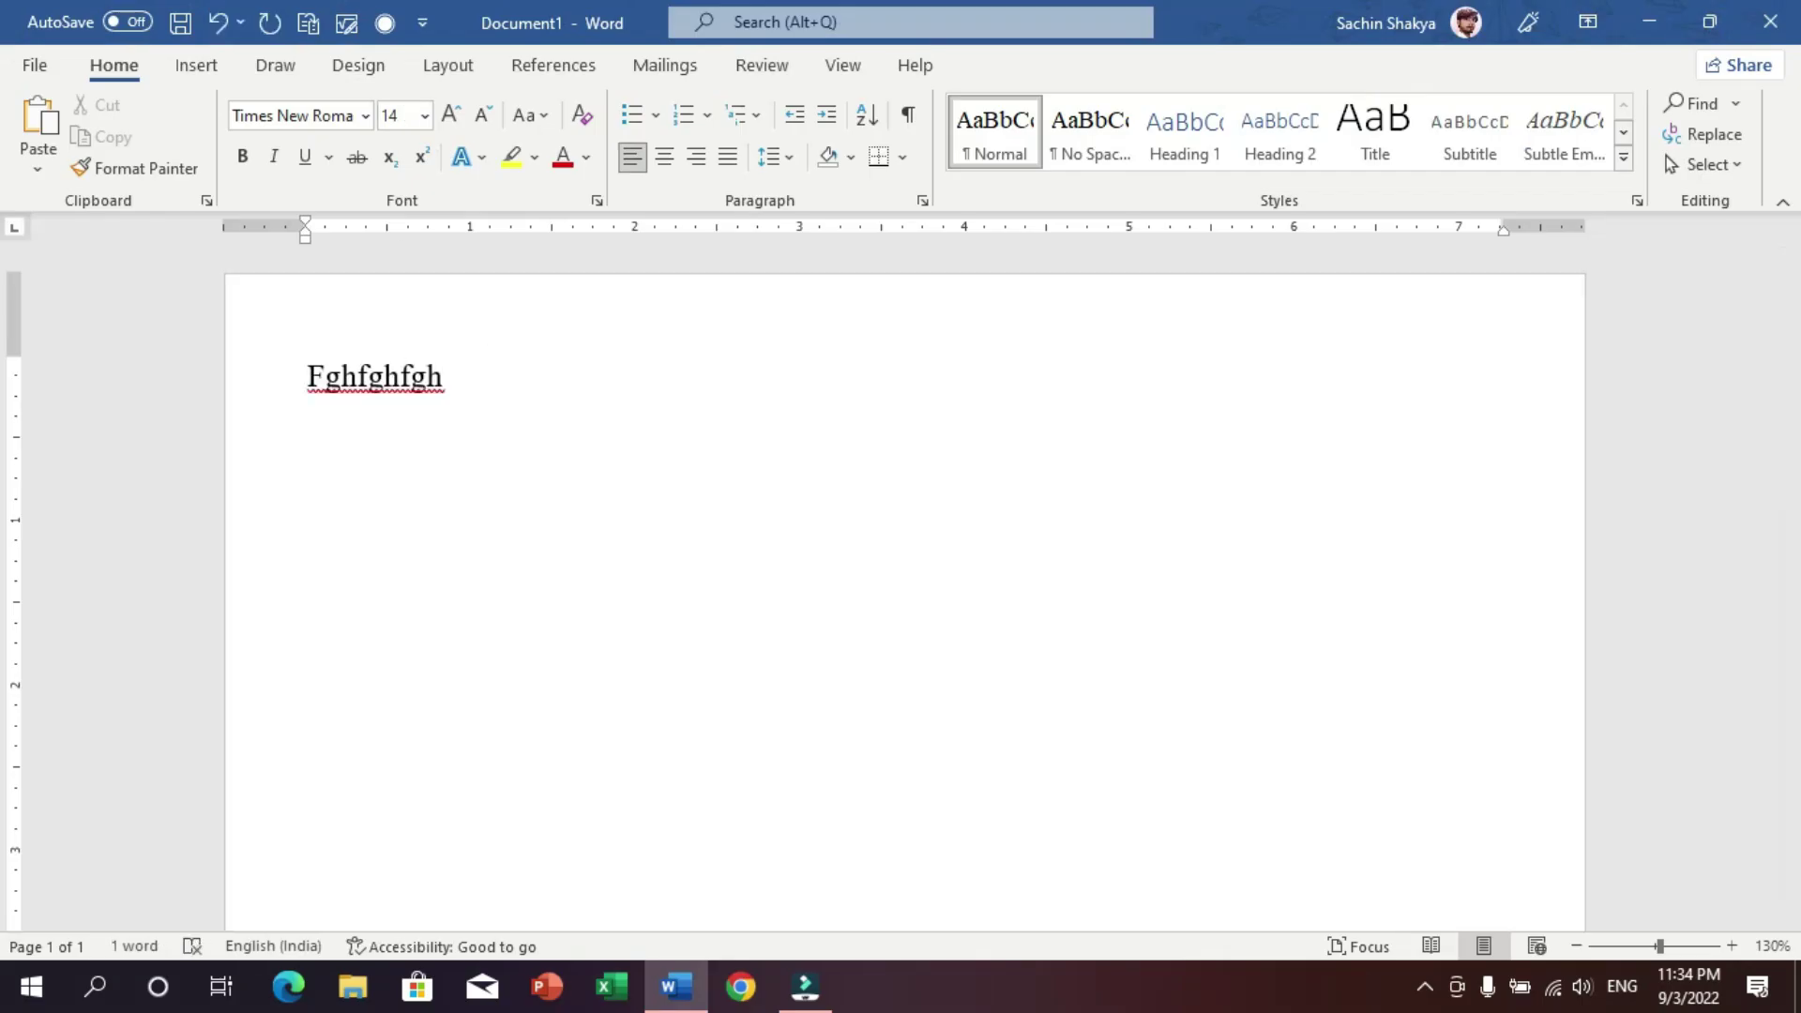
{"action": "left_click", "coordinate": [1771, 21]}
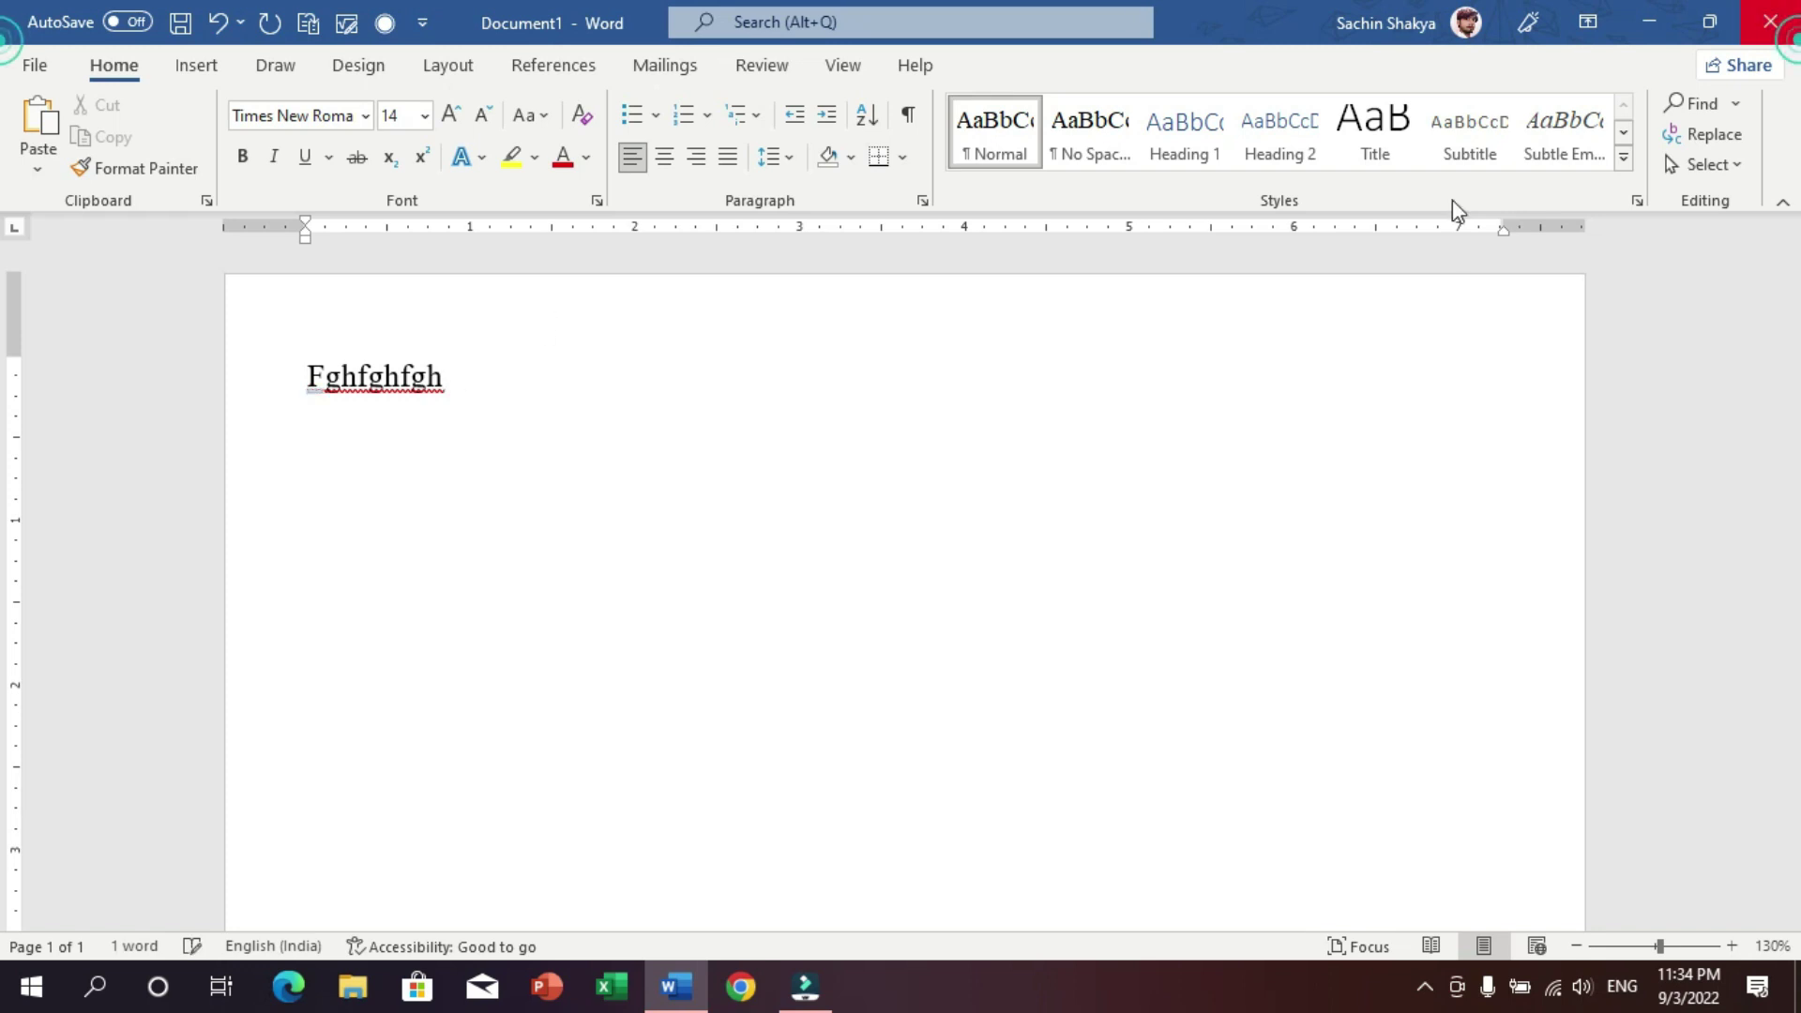
{"action": "left_click", "coordinate": [987, 624]}
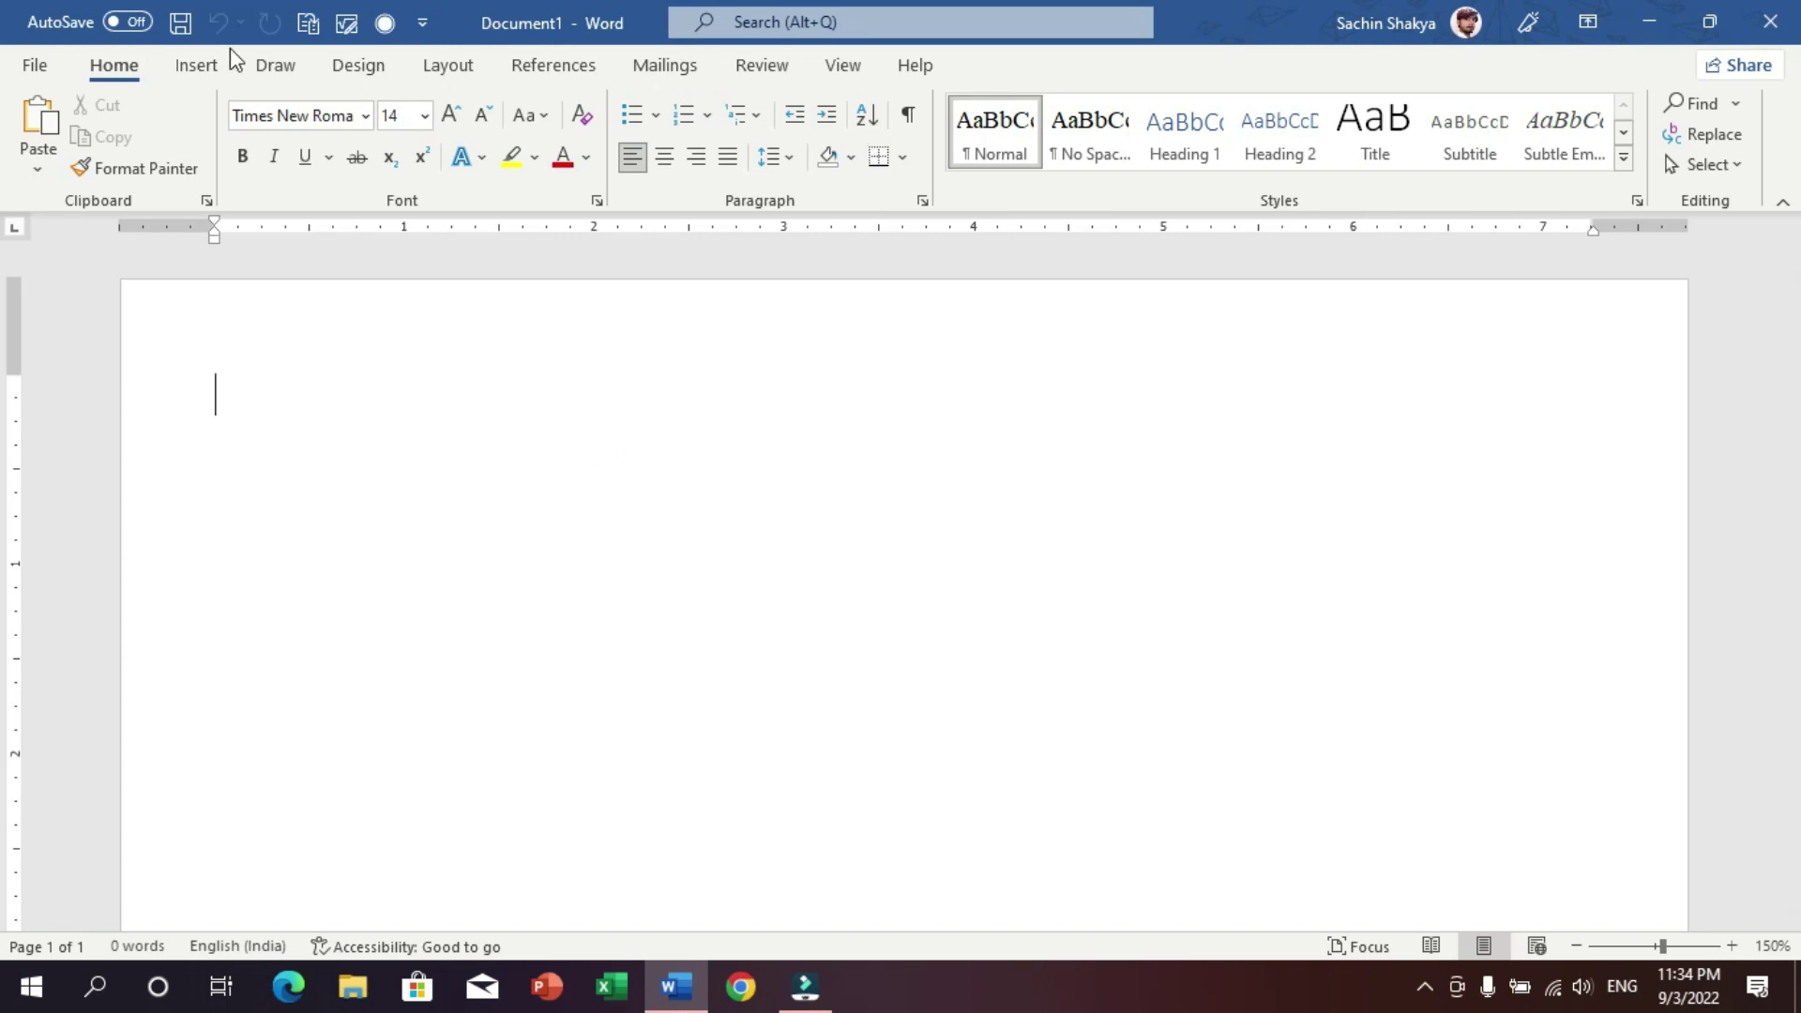
- Choose Draw Table from the Insert Table menu after previewing a 7x4 grid
{"action": "left_click", "coordinate": [210, 68]}
{"action": "left_click", "coordinate": [190, 140]}
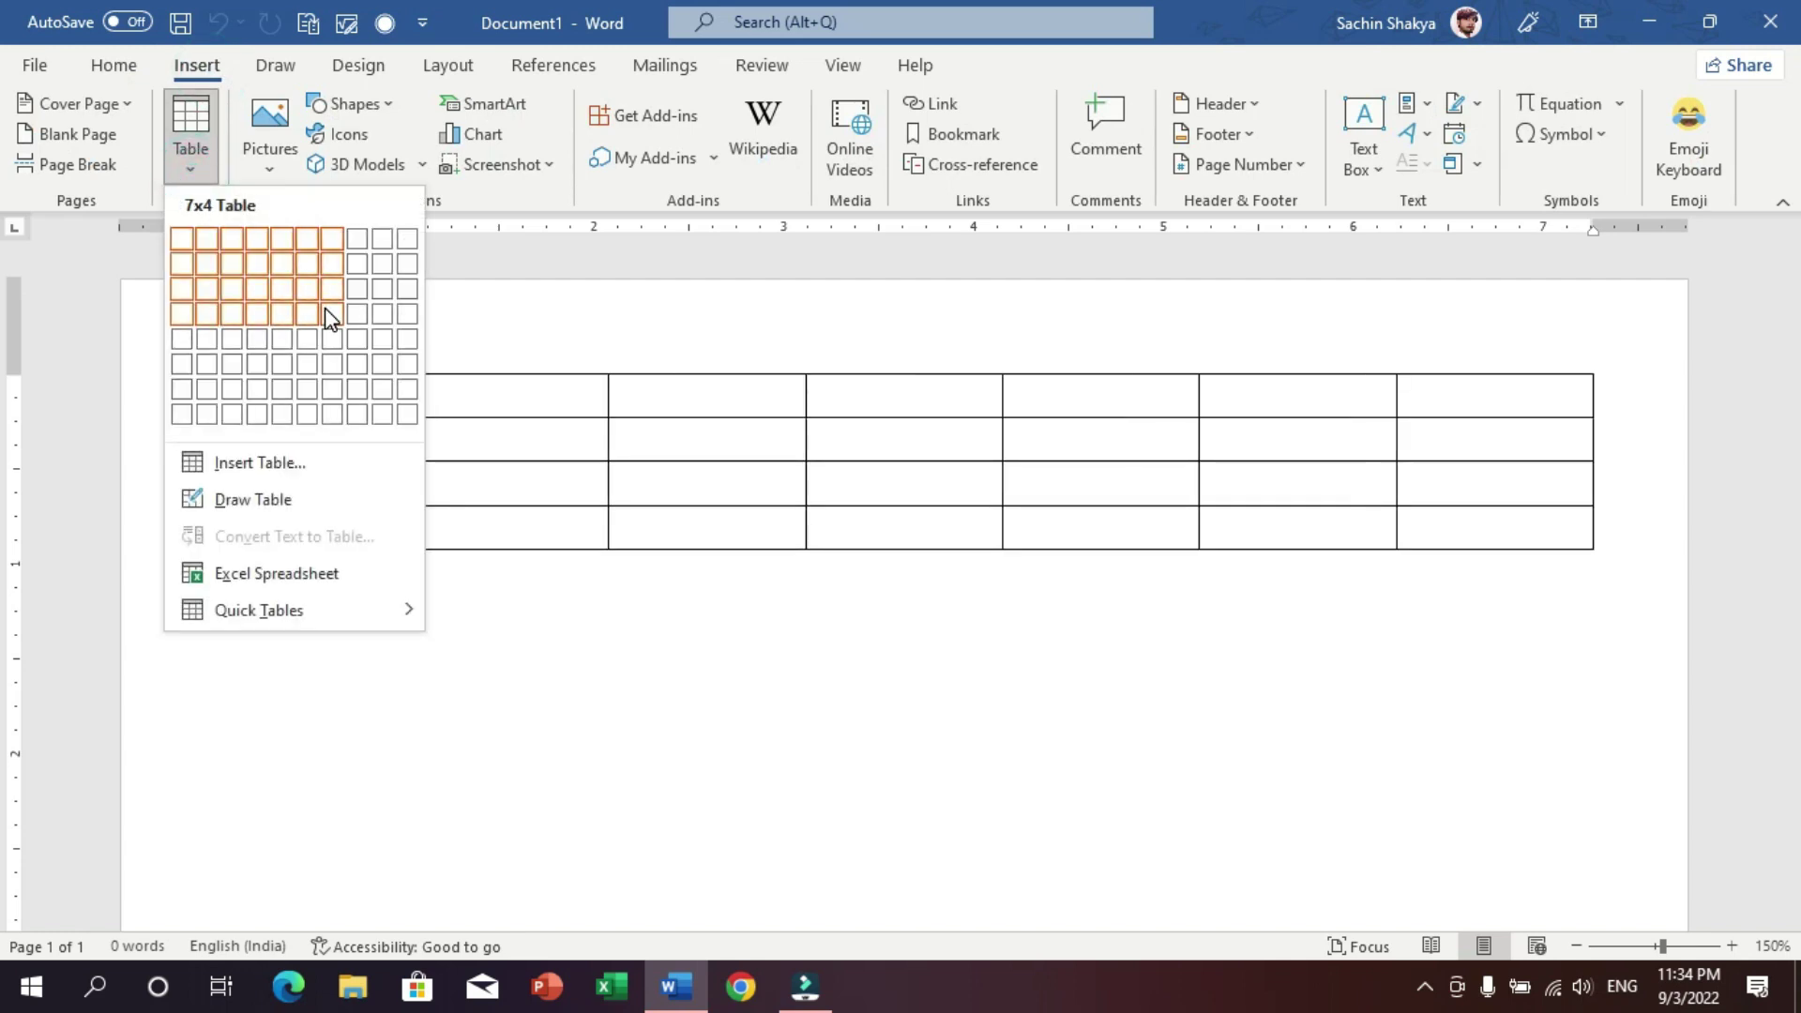
{"action": "left_click", "coordinate": [623, 656]}
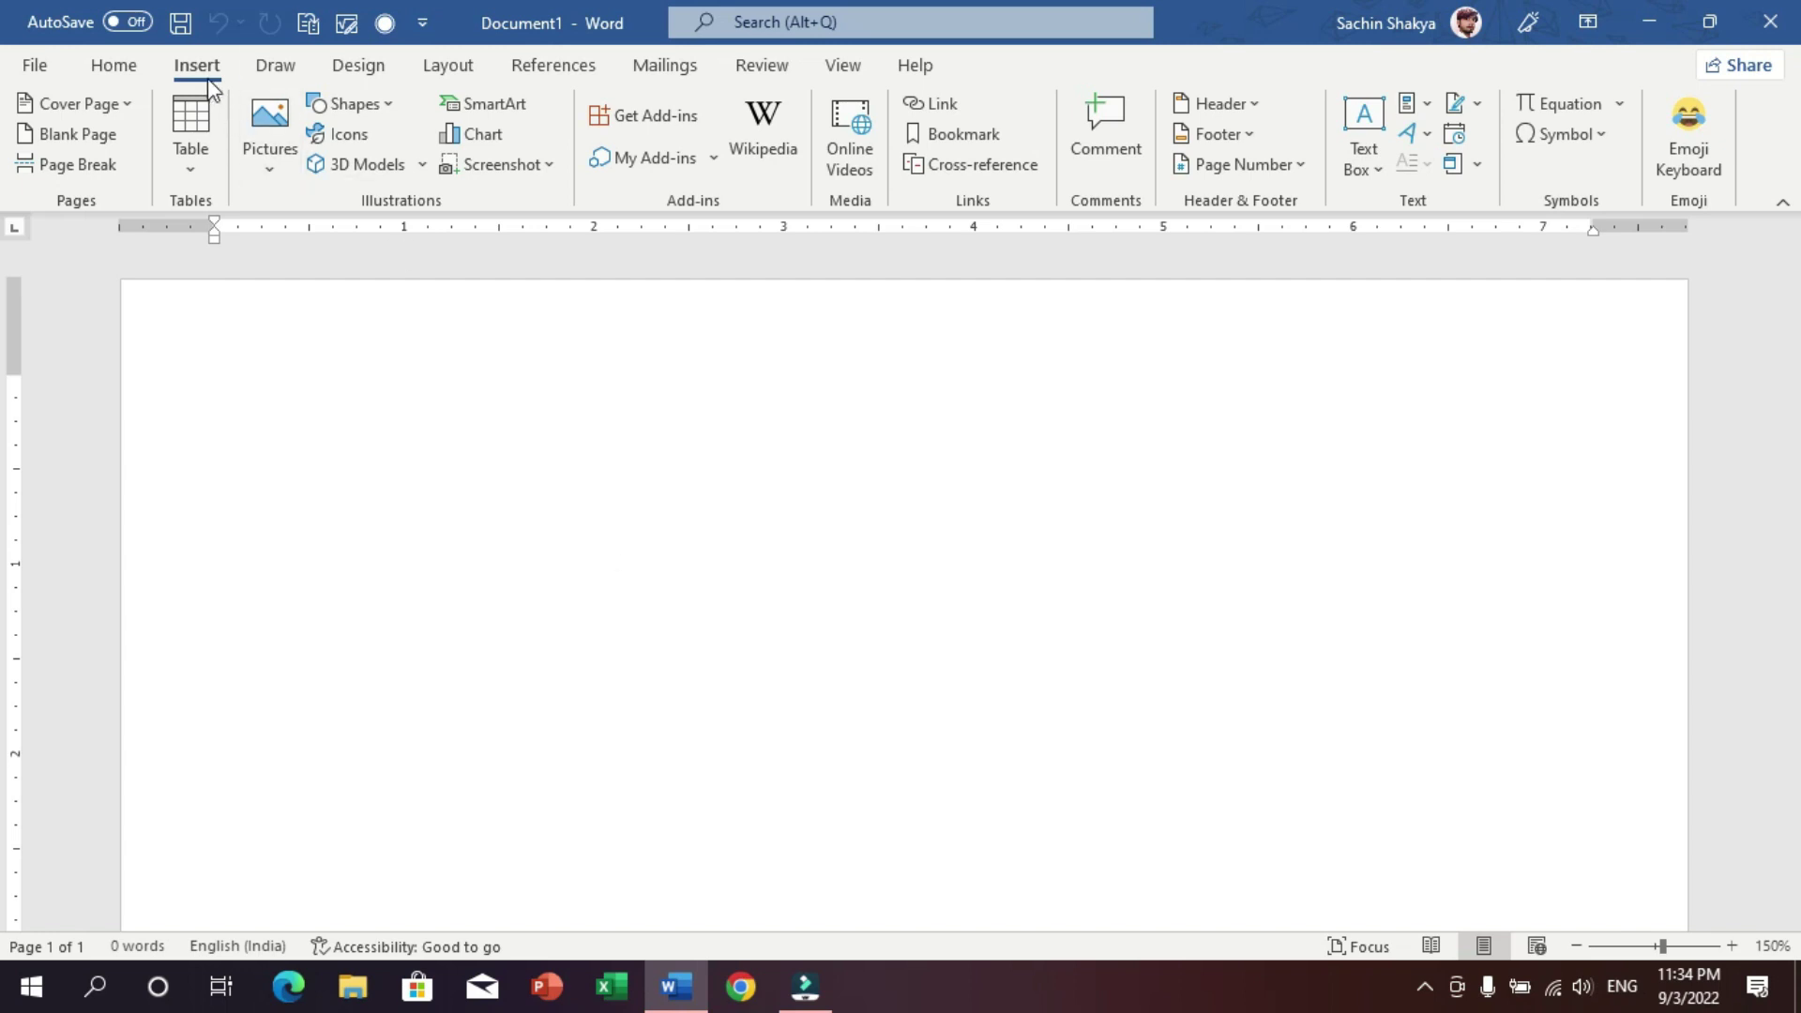
{"action": "left_click", "coordinate": [189, 165]}
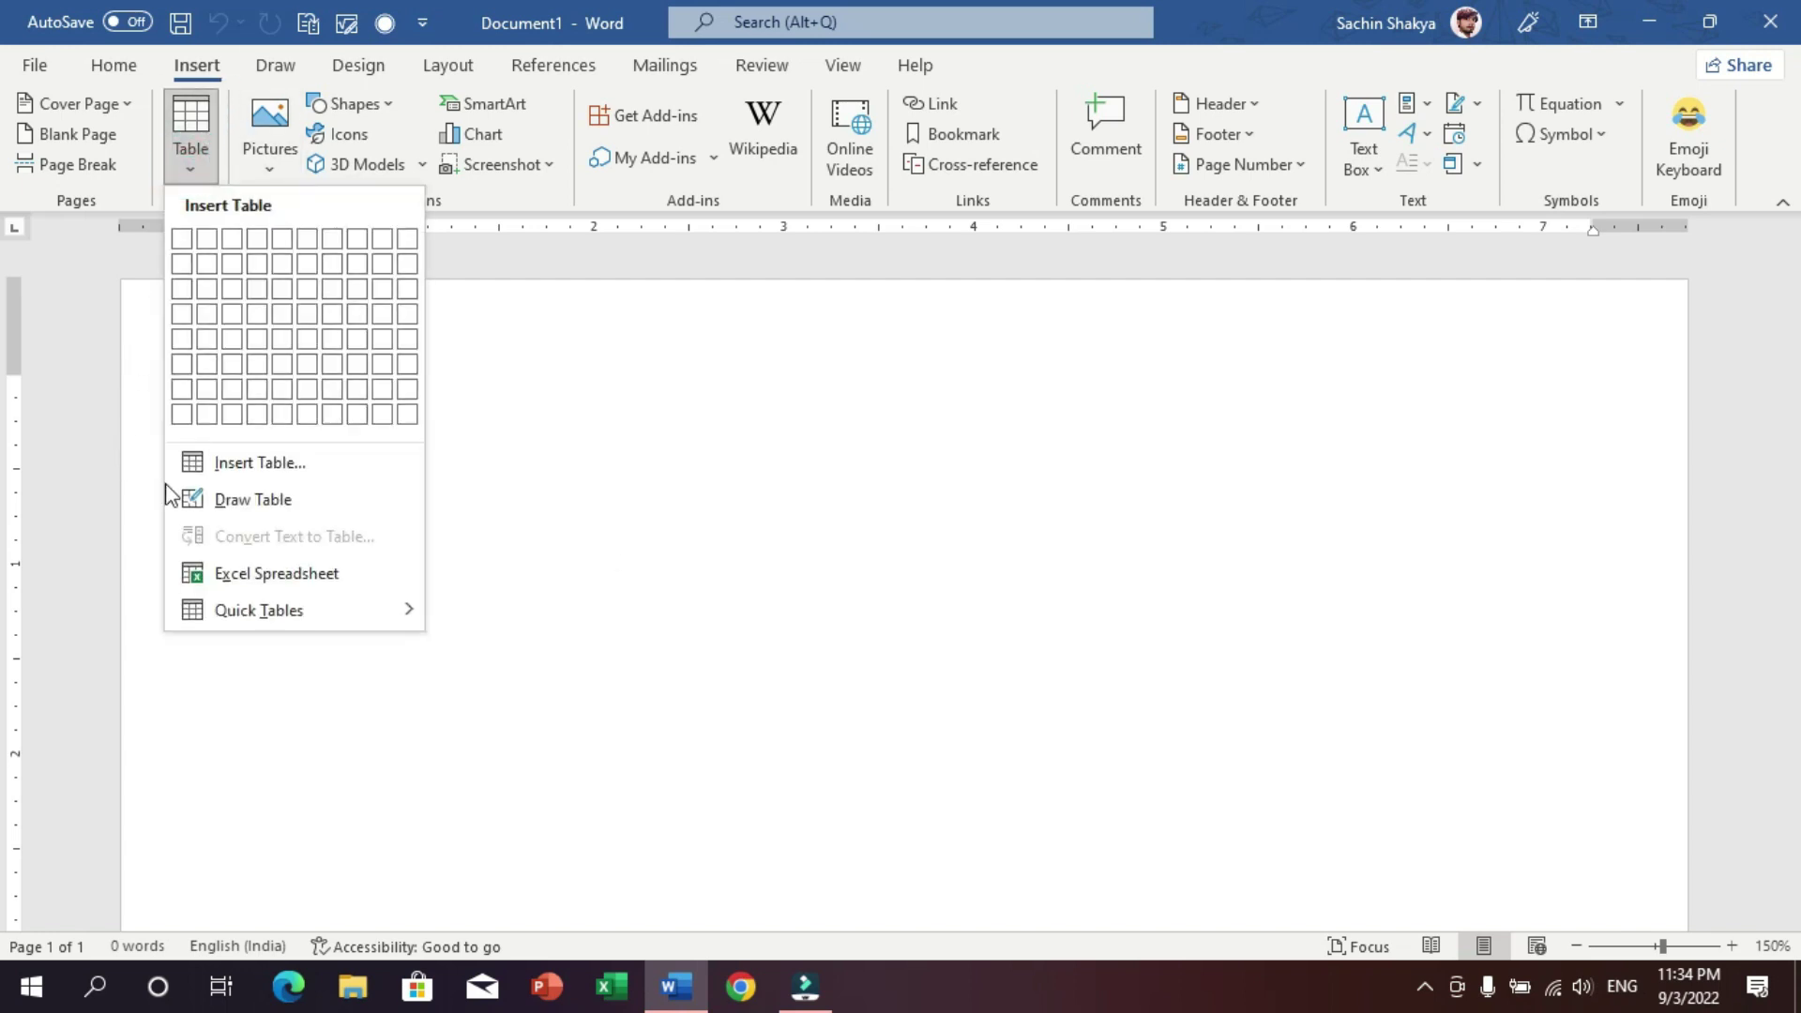
{"action": "key", "text": "Escape"}
{"action": "left_click", "coordinate": [186, 174]}
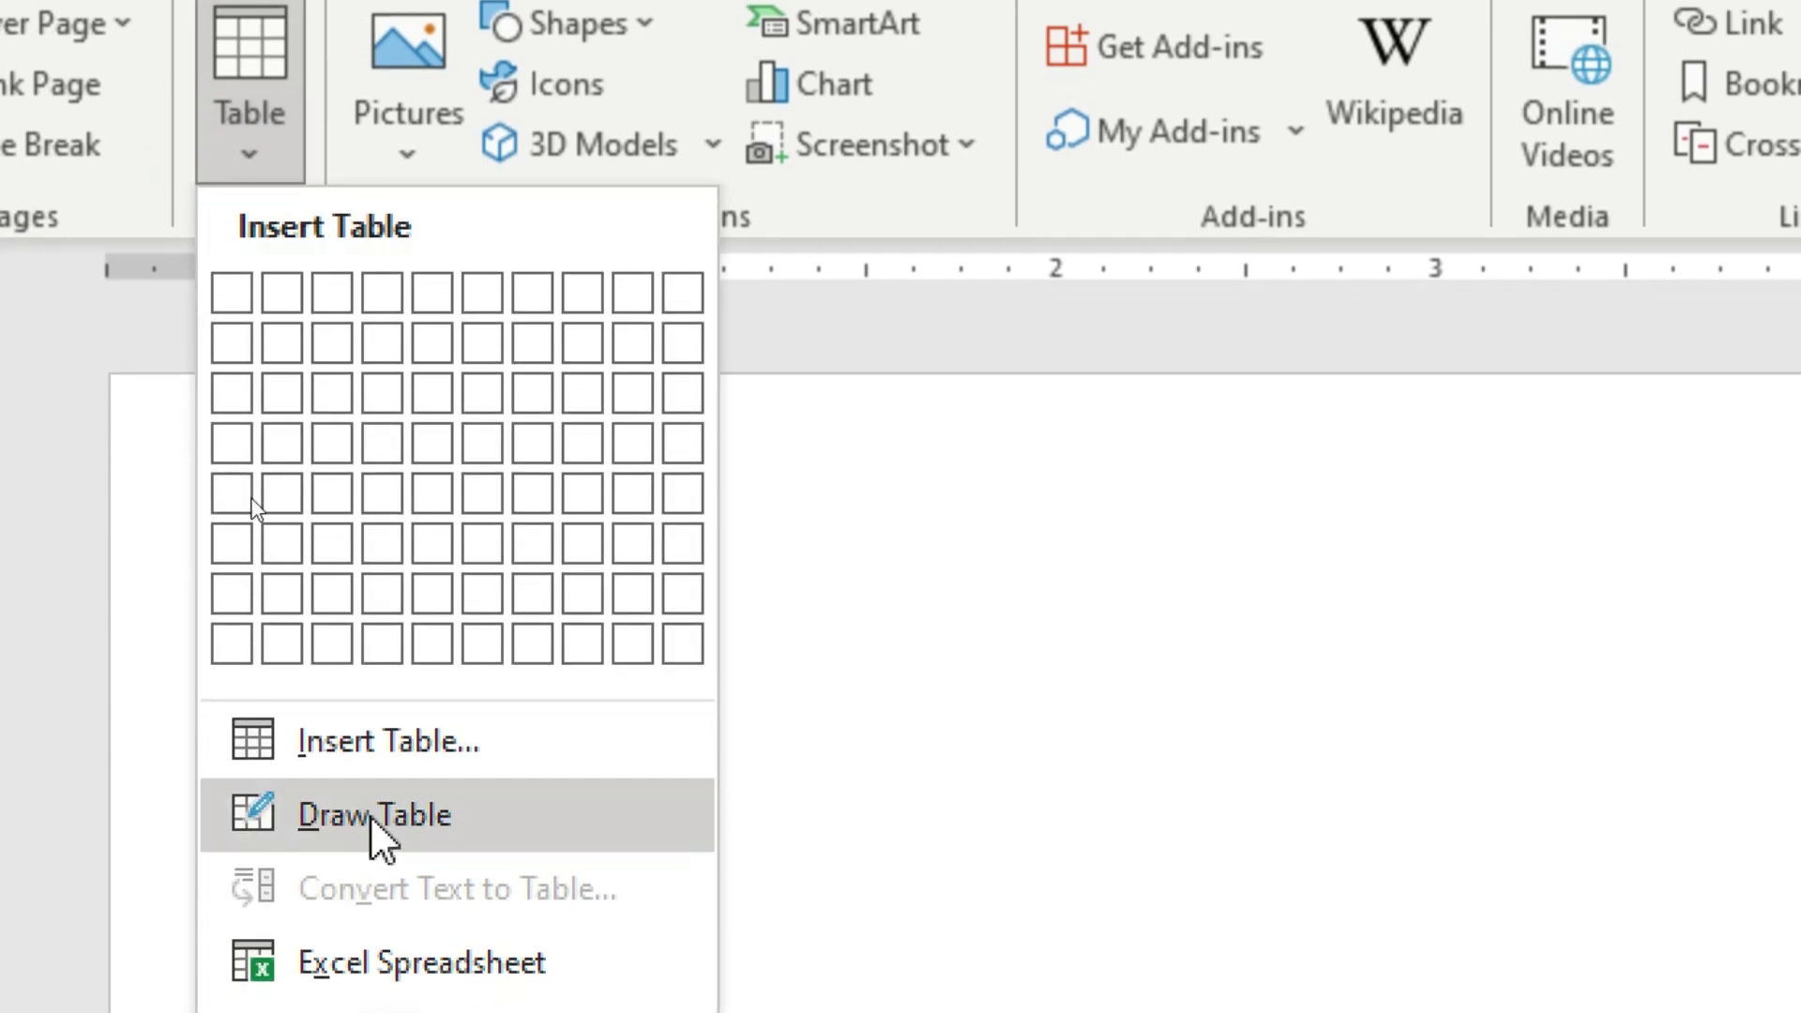
{"action": "left_click", "coordinate": [372, 814]}
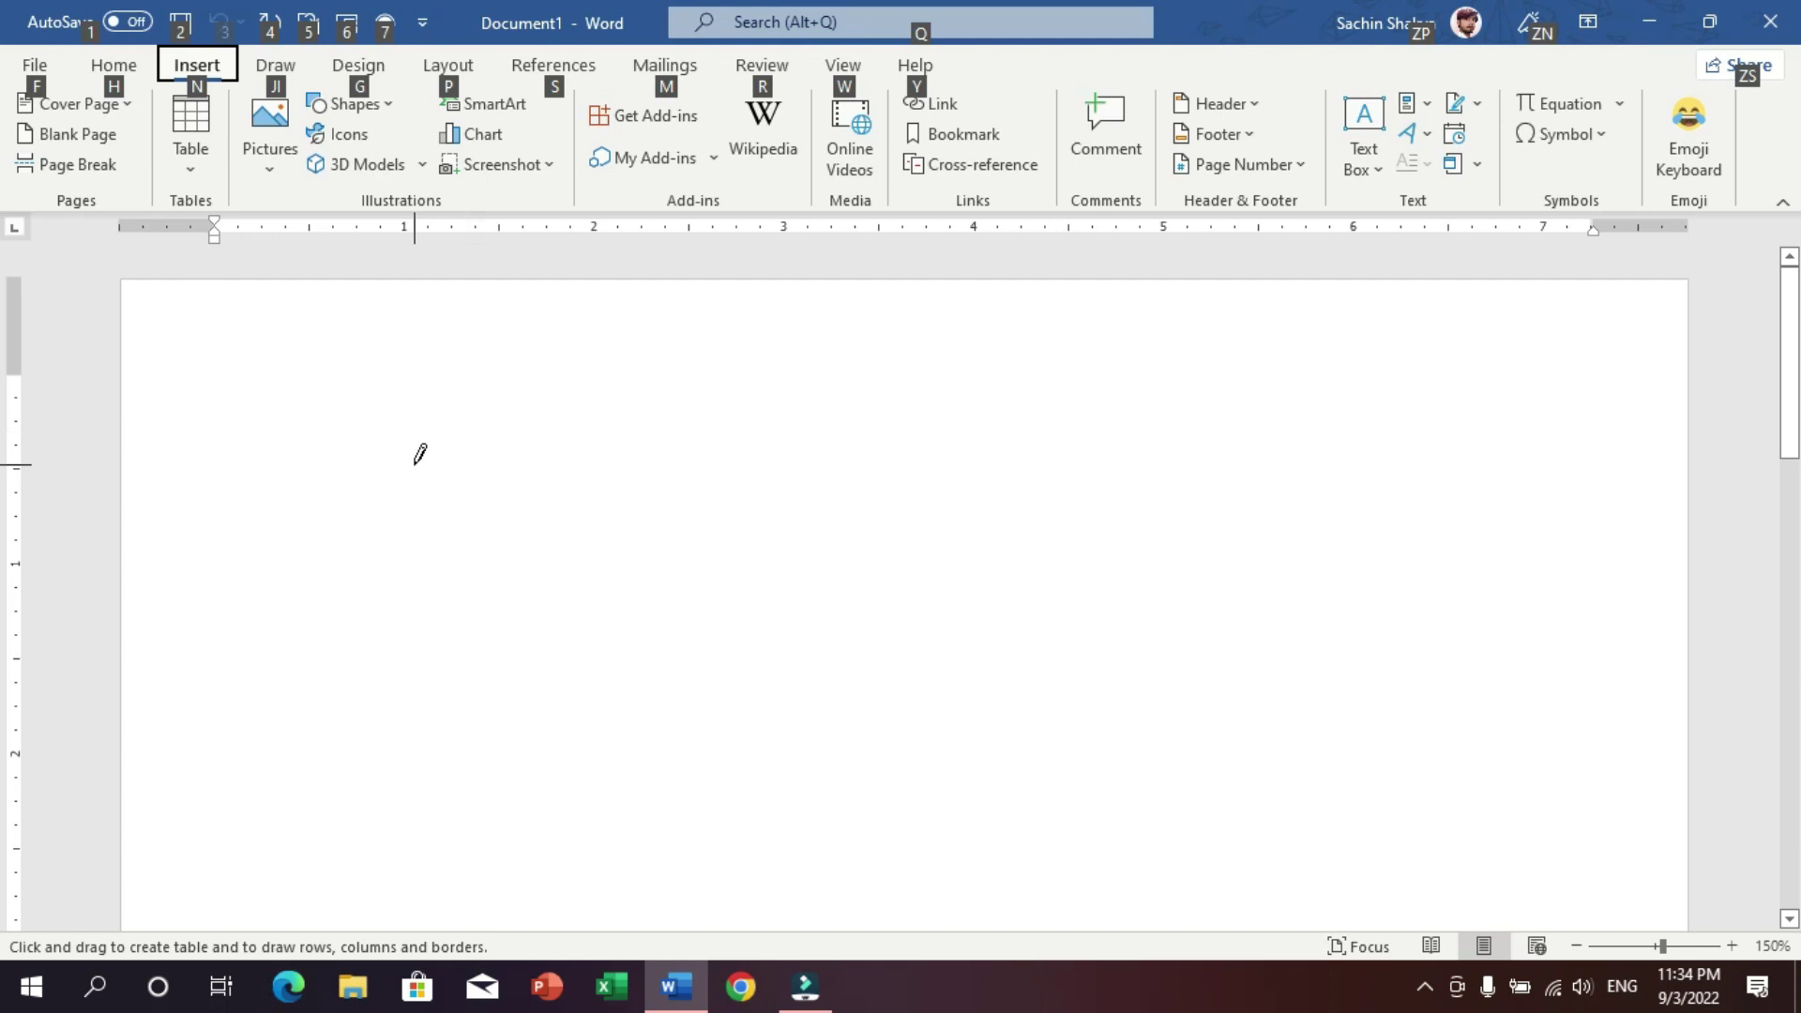
{"action": "key", "text": "Escape"}
- Draw the table outline with a narrow left column, a header row and inner dividing lines
{"action": "left_click_drag", "start_coordinate": [230, 495], "coordinate": [1577, 707]}
{"action": "left_click_drag", "start_coordinate": [320, 497], "coordinate": [321, 652]}
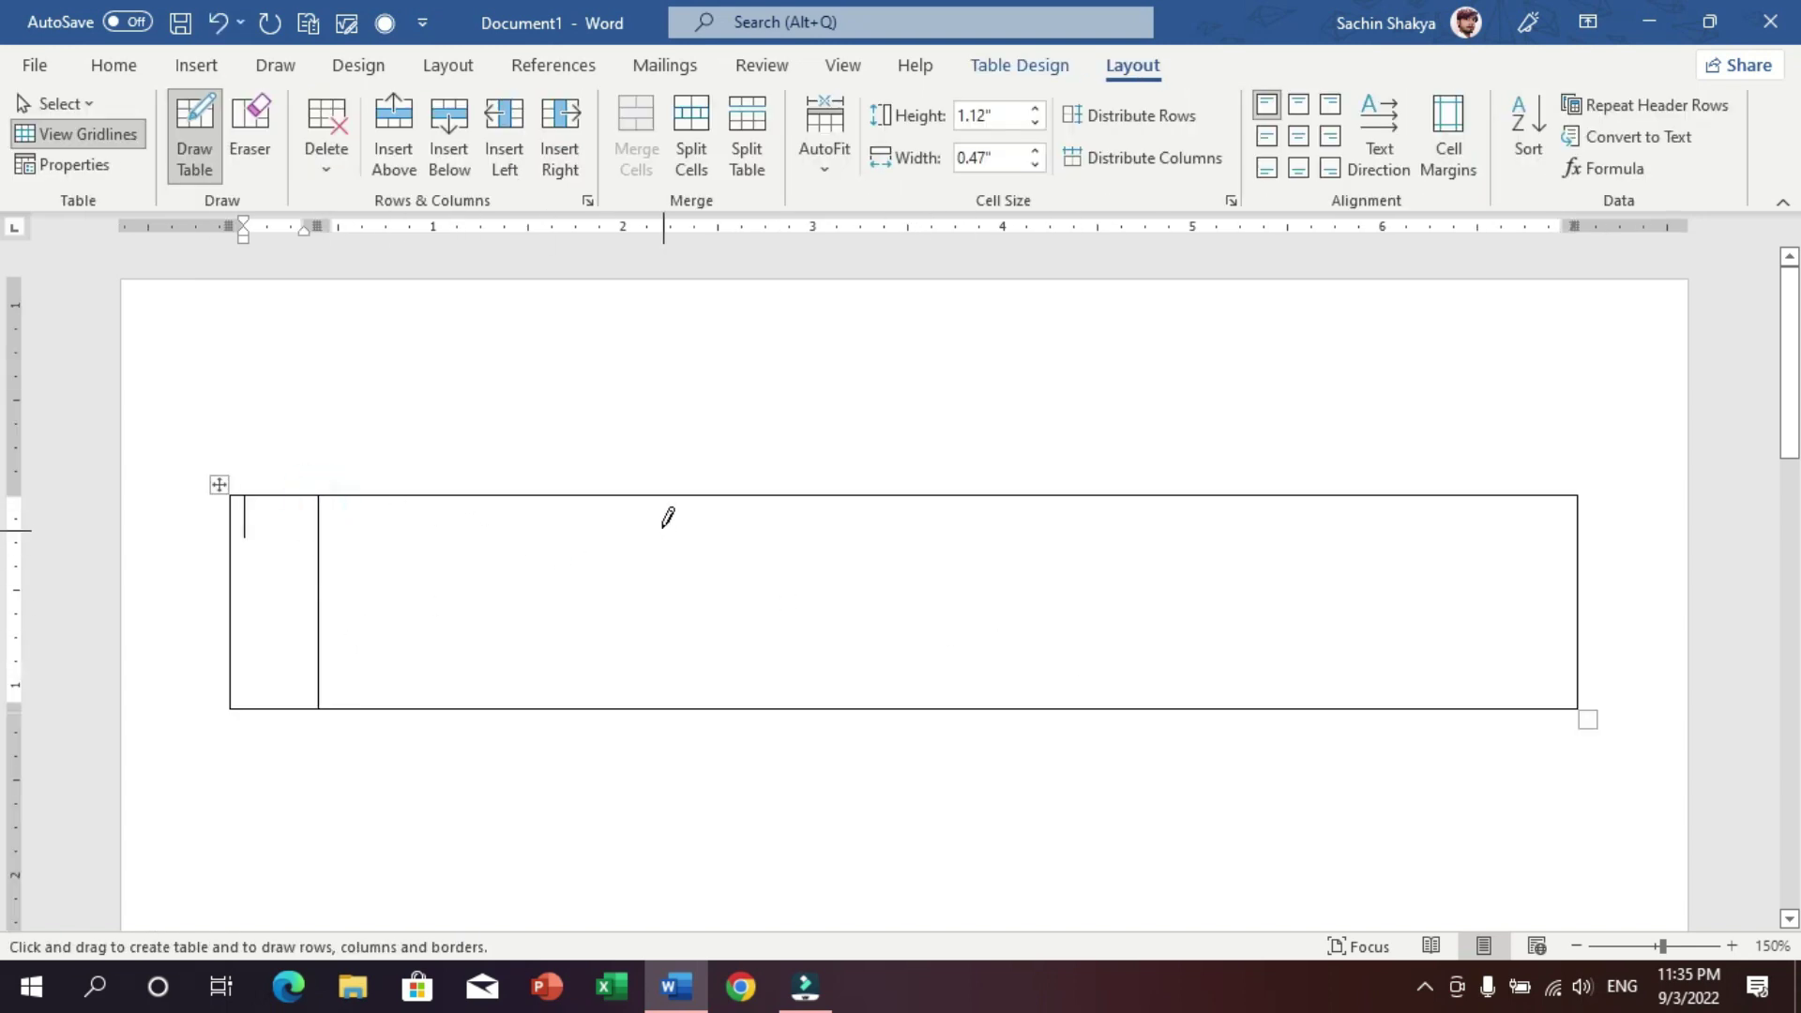
{"action": "left_click_drag", "start_coordinate": [641, 495], "coordinate": [641, 694]}
{"action": "left_click_drag", "start_coordinate": [903, 498], "coordinate": [906, 694]}
{"action": "left_click_drag", "start_coordinate": [234, 532], "coordinate": [1491, 532]}
{"action": "left_click_drag", "start_coordinate": [480, 567], "coordinate": [483, 736]}
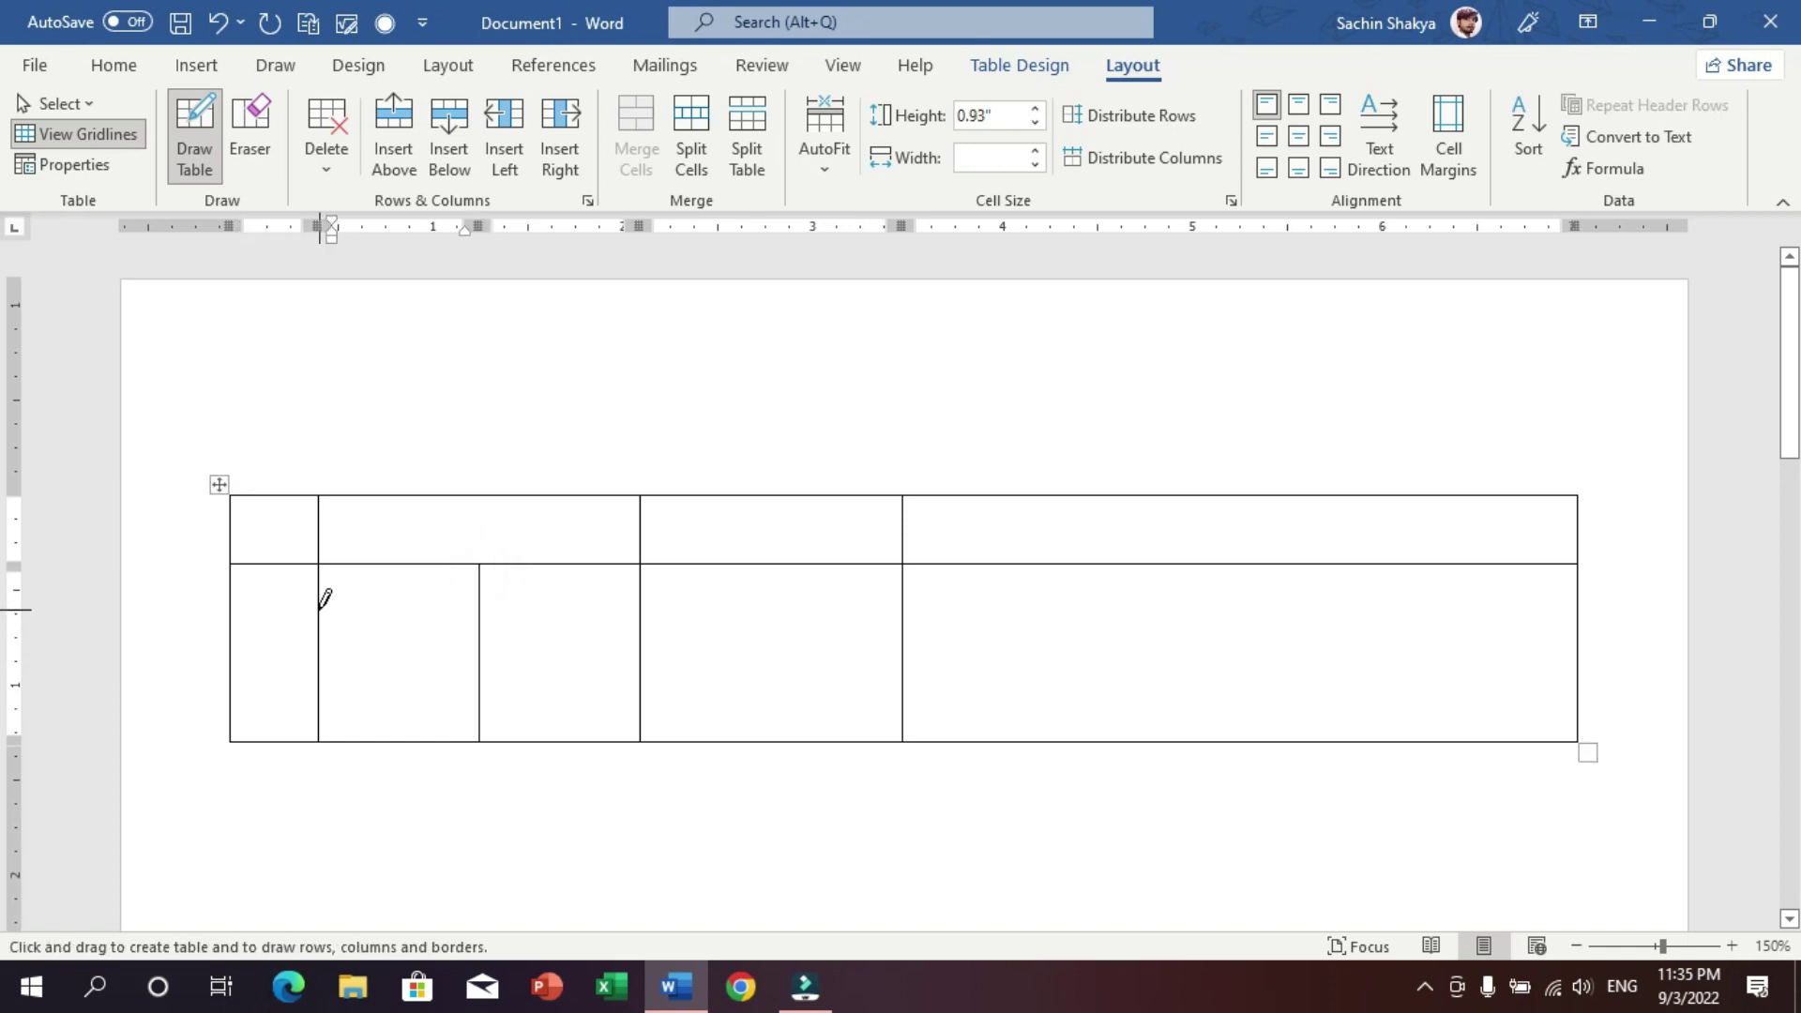
{"action": "left_click_drag", "start_coordinate": [325, 598], "coordinate": [597, 605]}
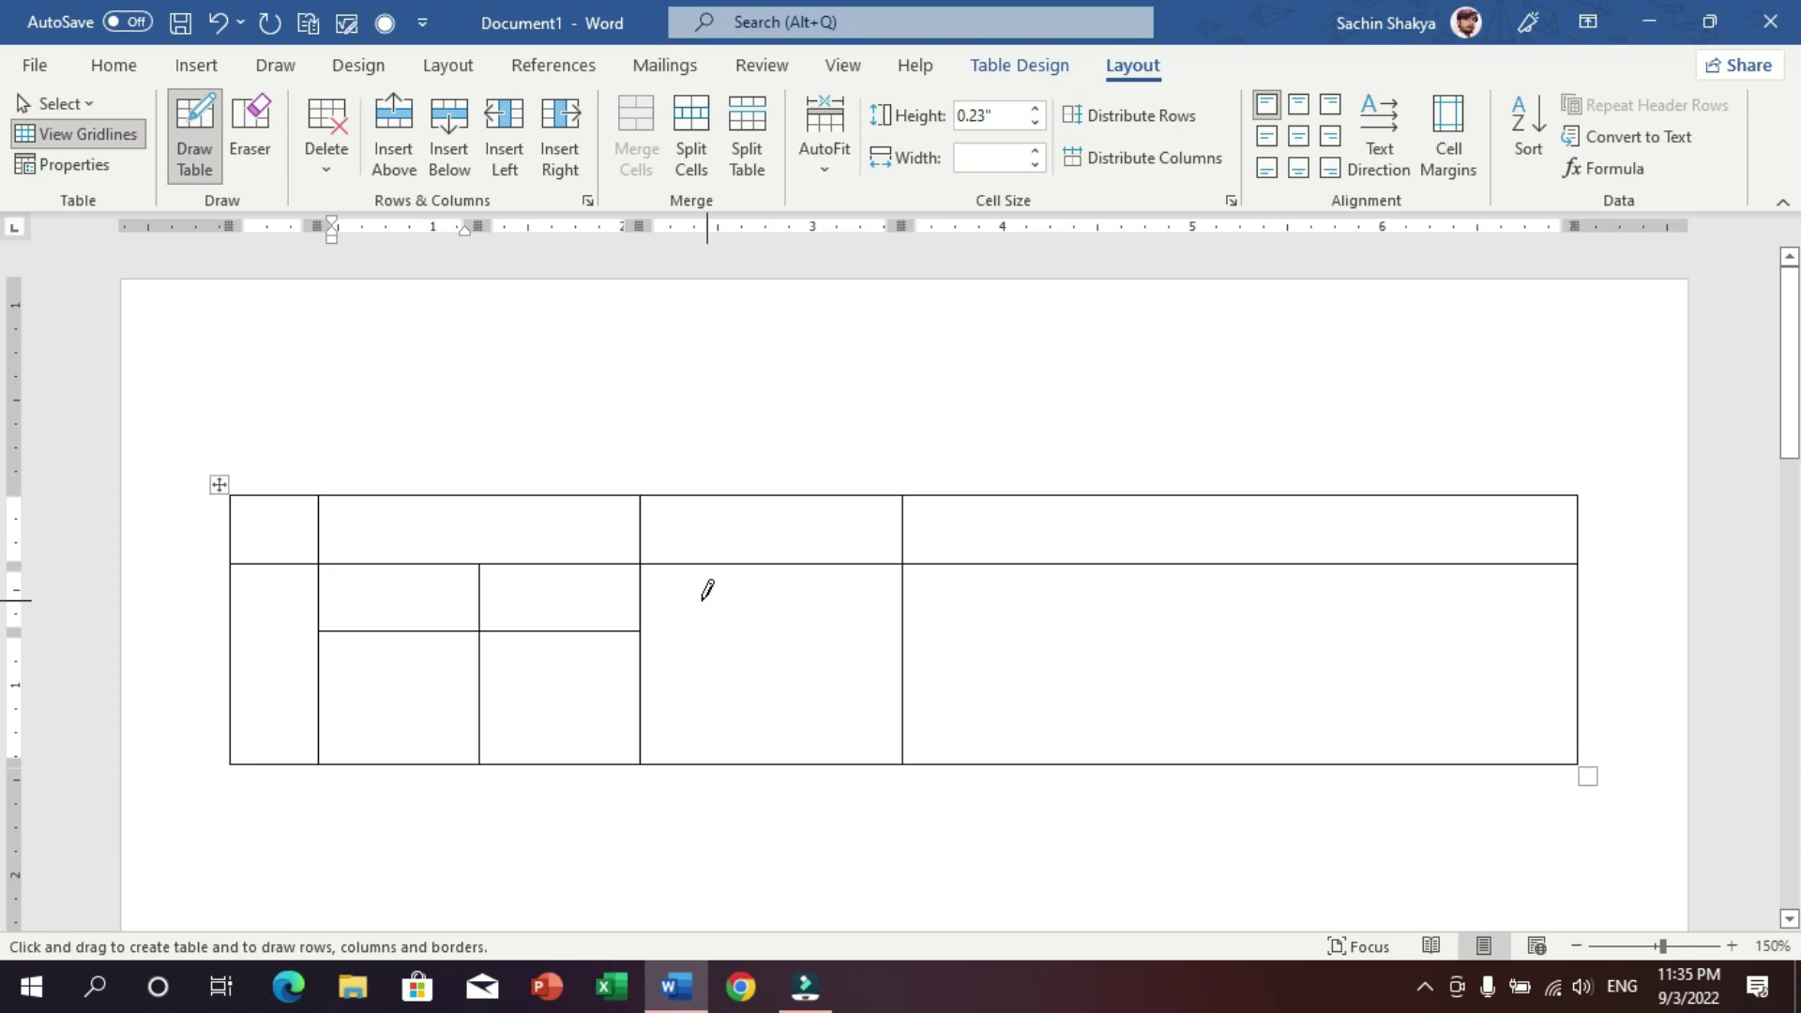
{"action": "left_click_drag", "start_coordinate": [642, 629], "coordinate": [896, 629]}
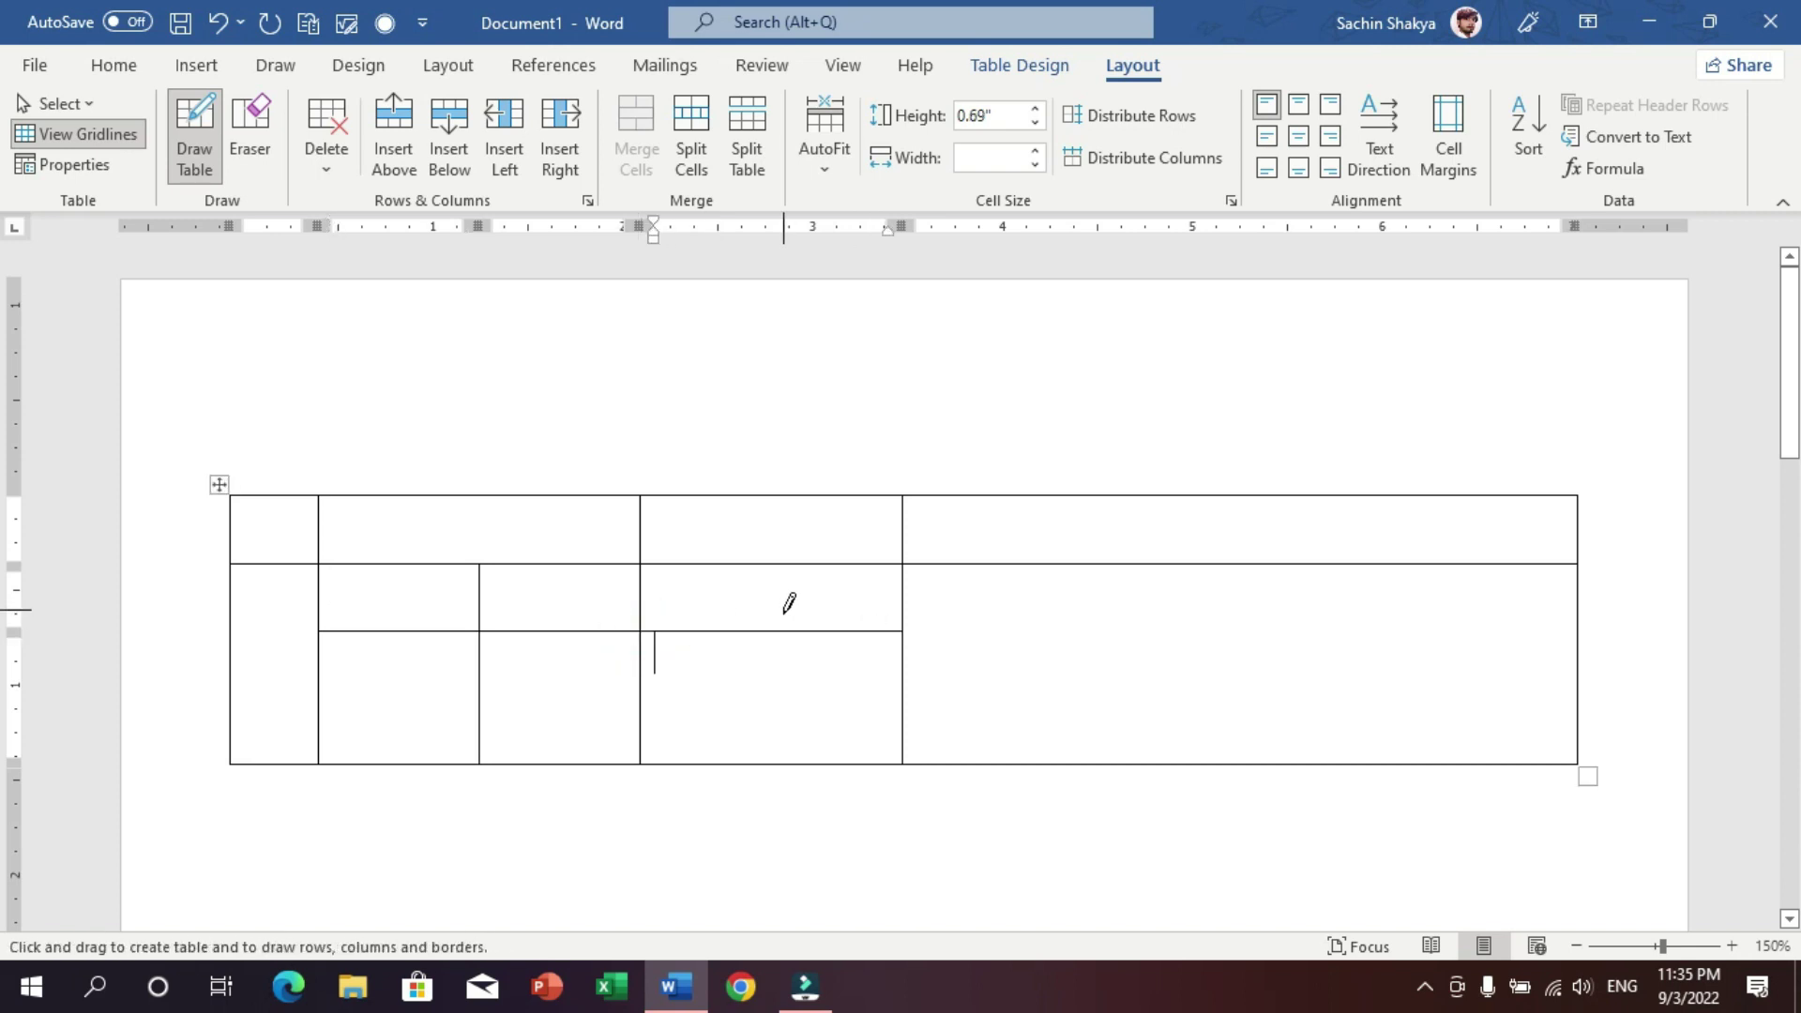
- Erase unwanted inner borders and redraw lines to split the third lower cell in two
{"action": "left_click", "coordinate": [249, 122]}
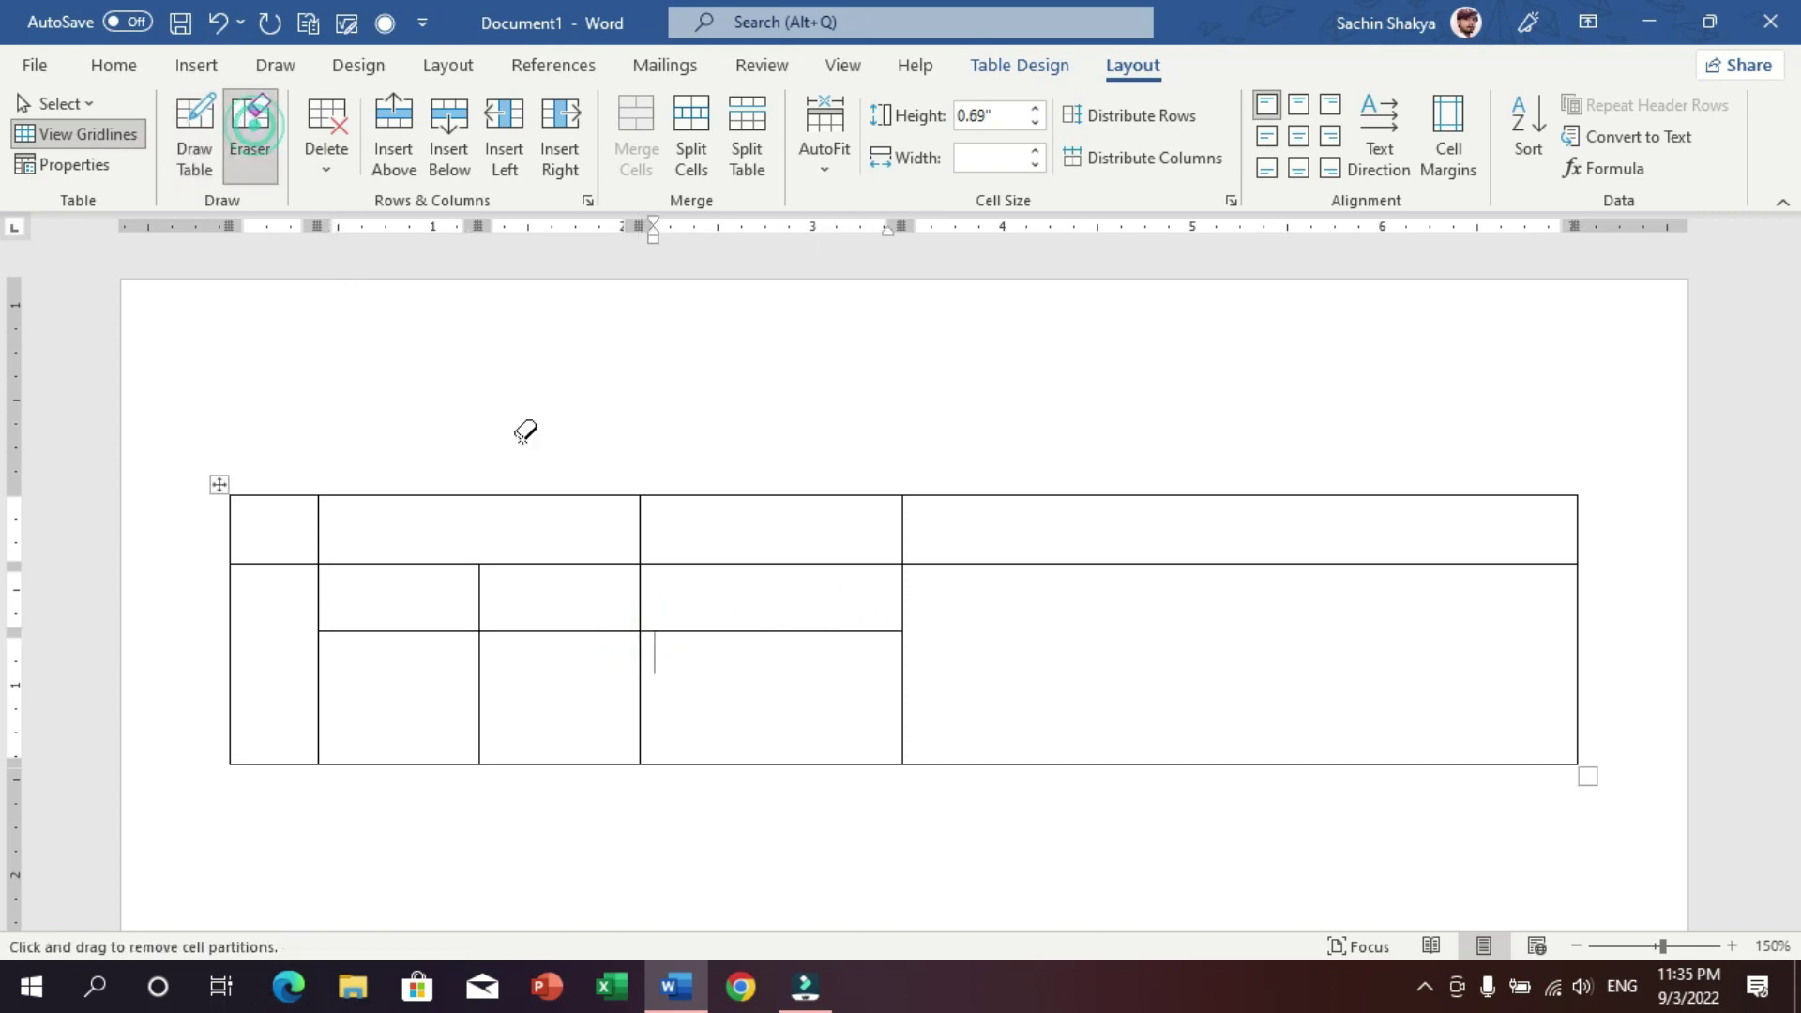
{"action": "left_click", "coordinate": [720, 615]}
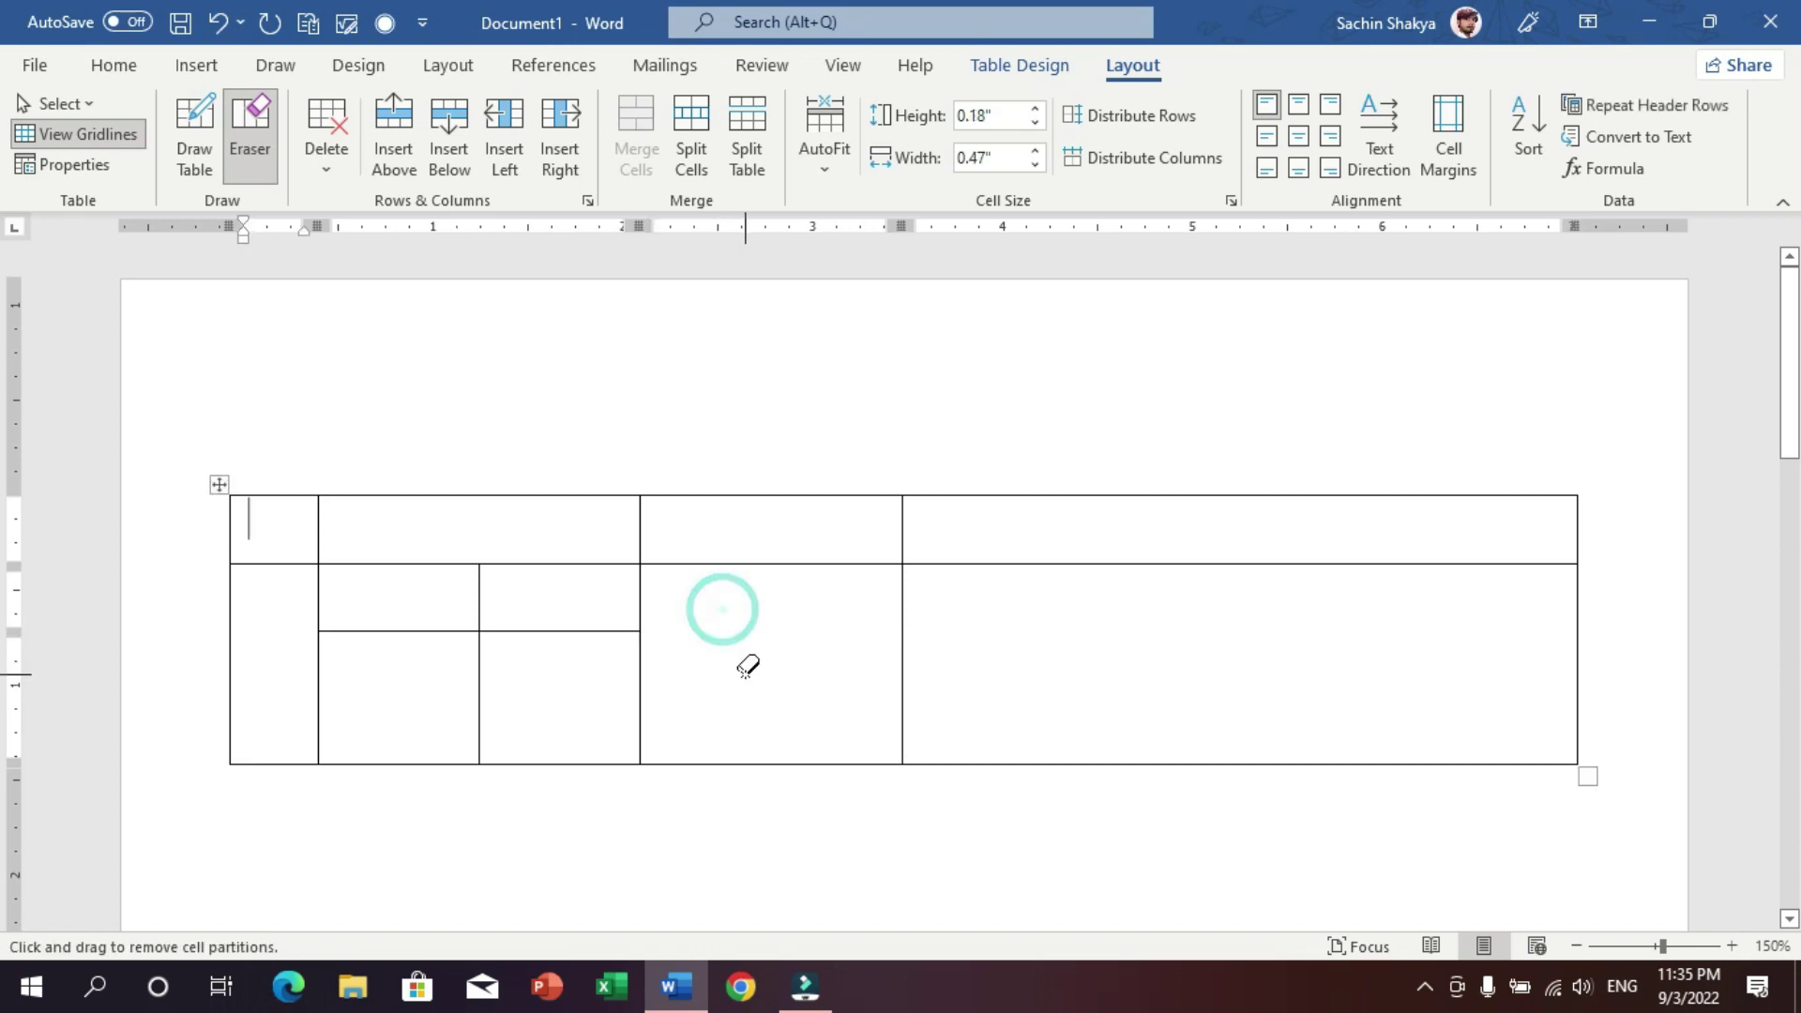
{"action": "left_click_drag", "start_coordinate": [390, 591], "coordinate": [550, 703]}
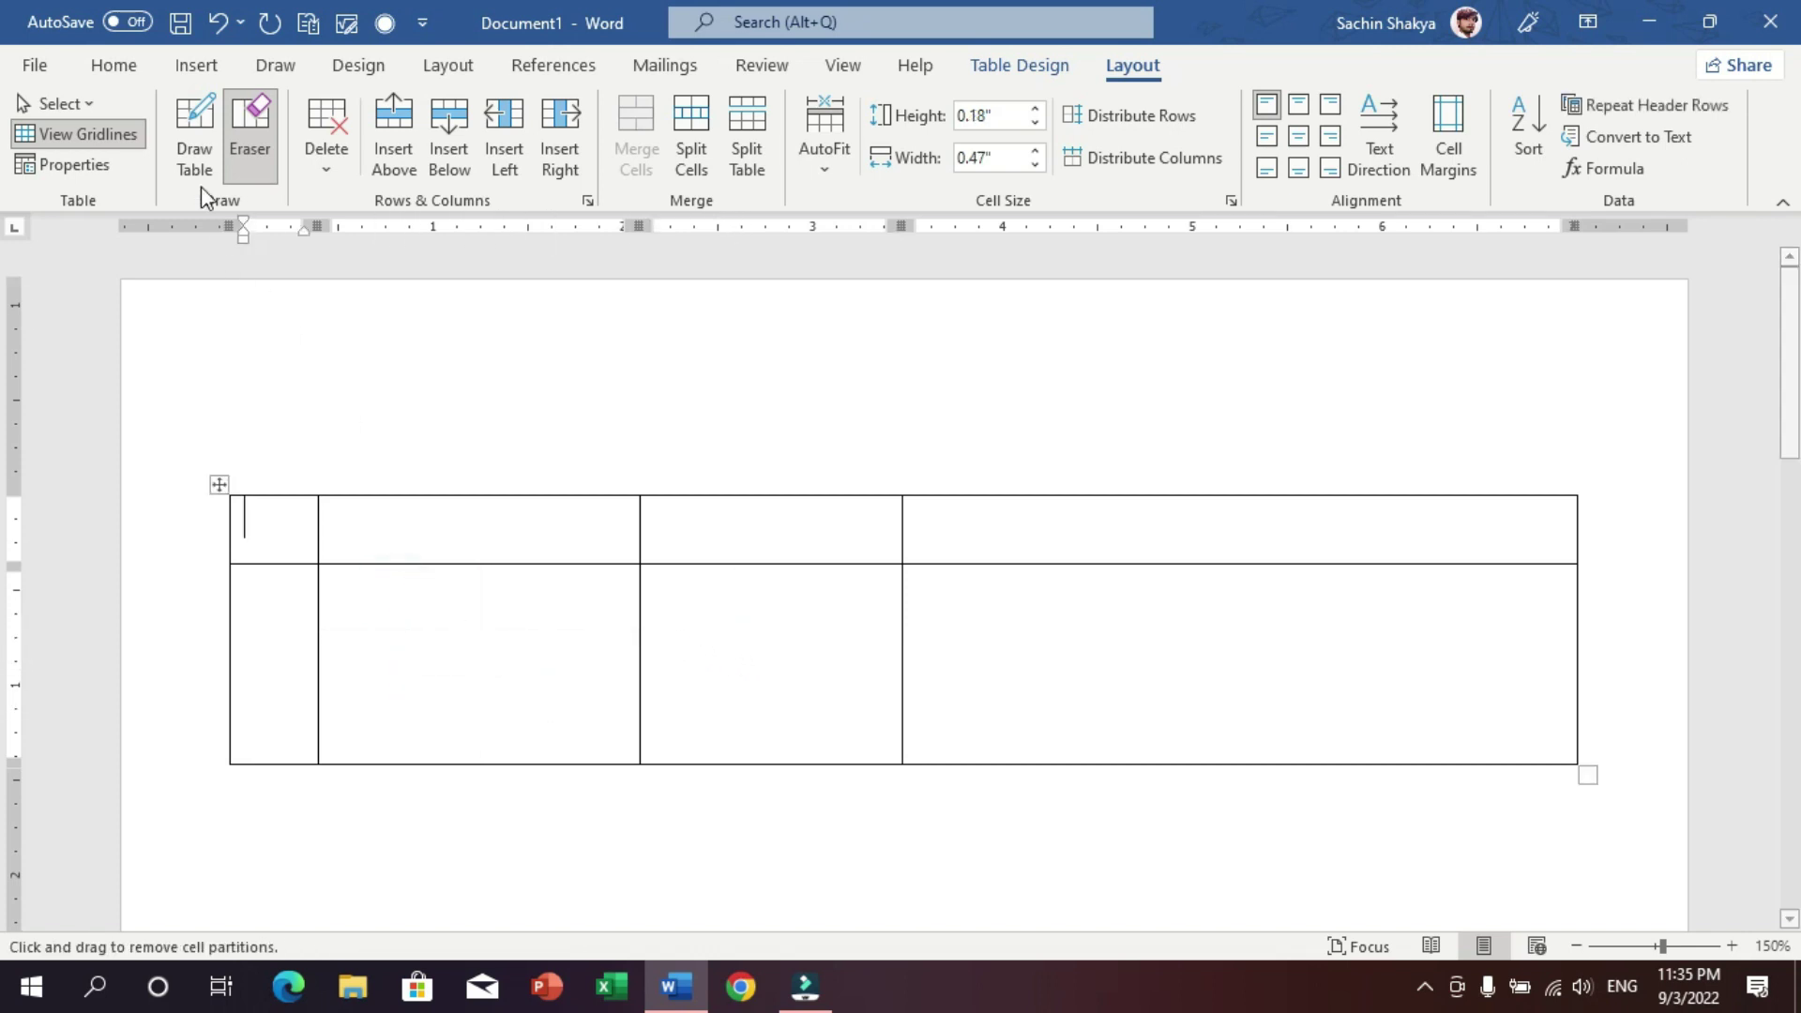
{"action": "left_click", "coordinate": [194, 132]}
{"action": "left_click_drag", "start_coordinate": [777, 566], "coordinate": [805, 727]}
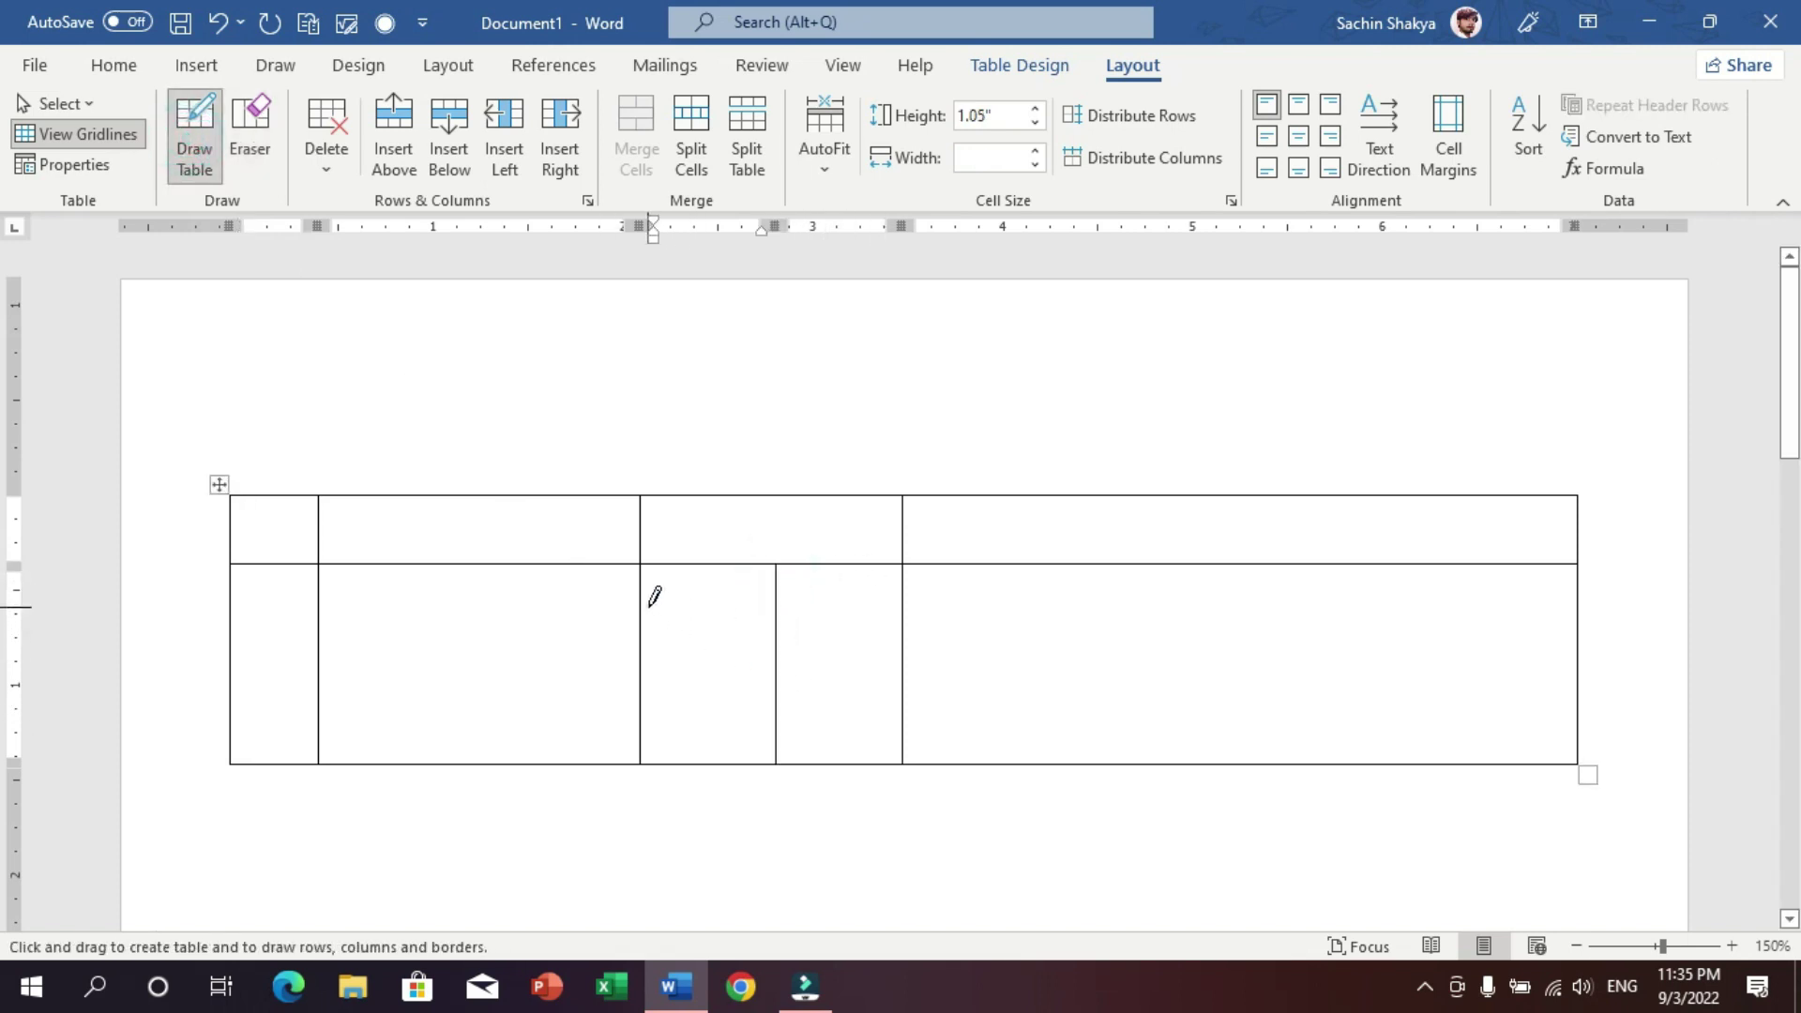
{"action": "left_click_drag", "start_coordinate": [654, 609], "coordinate": [894, 608]}
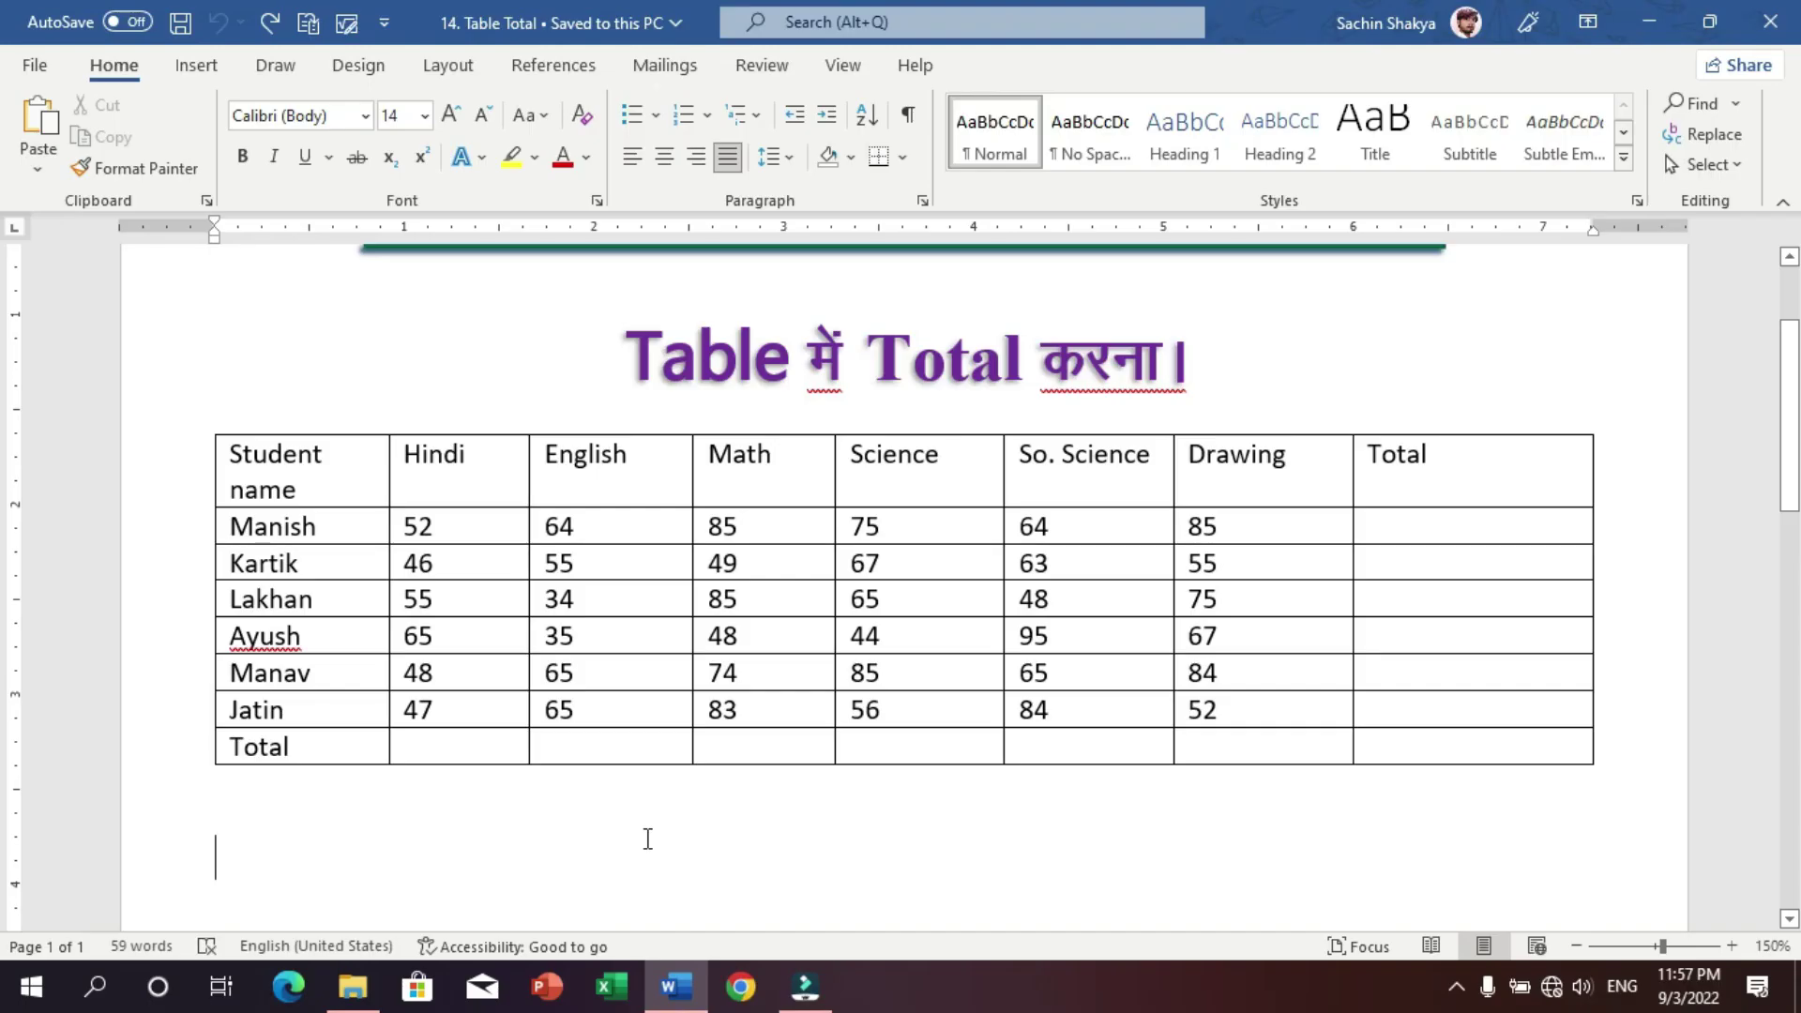
- Insert a =SUM(LEFT) formula in Manish's Total cell, giving 425
{"action": "mouse_move", "coordinate": [690, 448]}
{"action": "left_click", "coordinate": [1008, 379]}
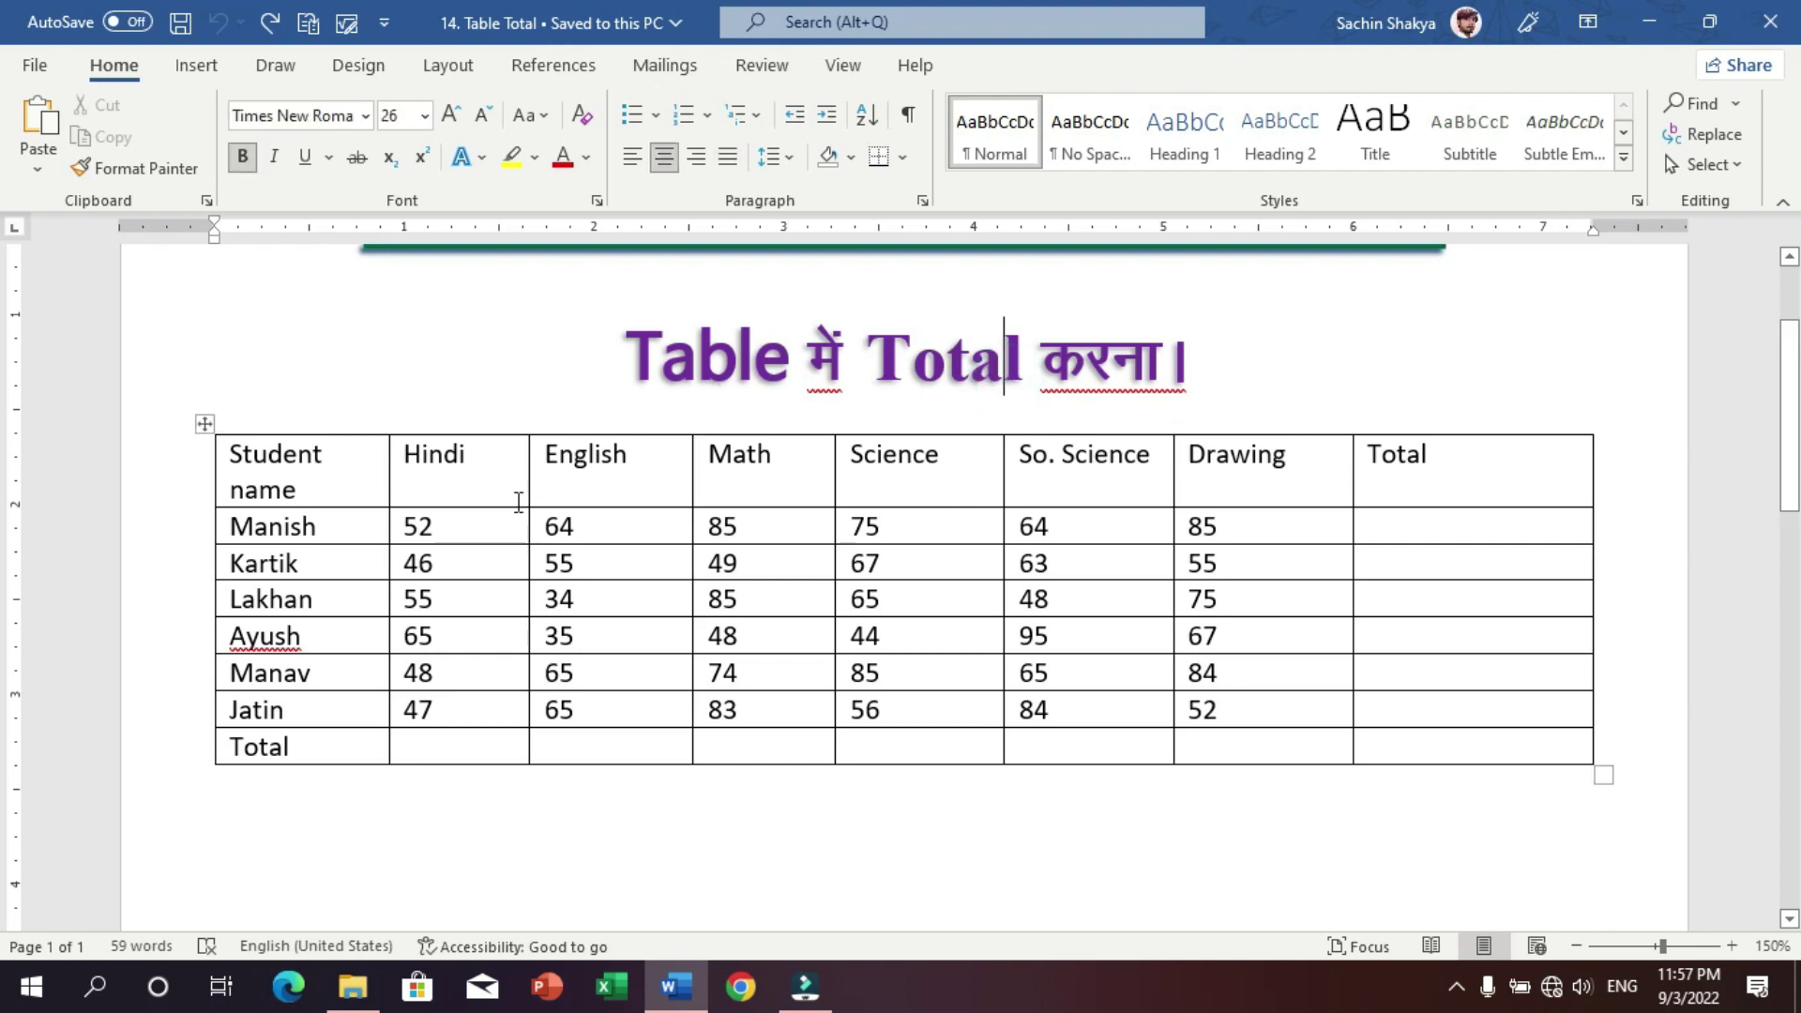
{"action": "left_click_drag", "start_coordinate": [431, 457], "coordinate": [427, 710]}
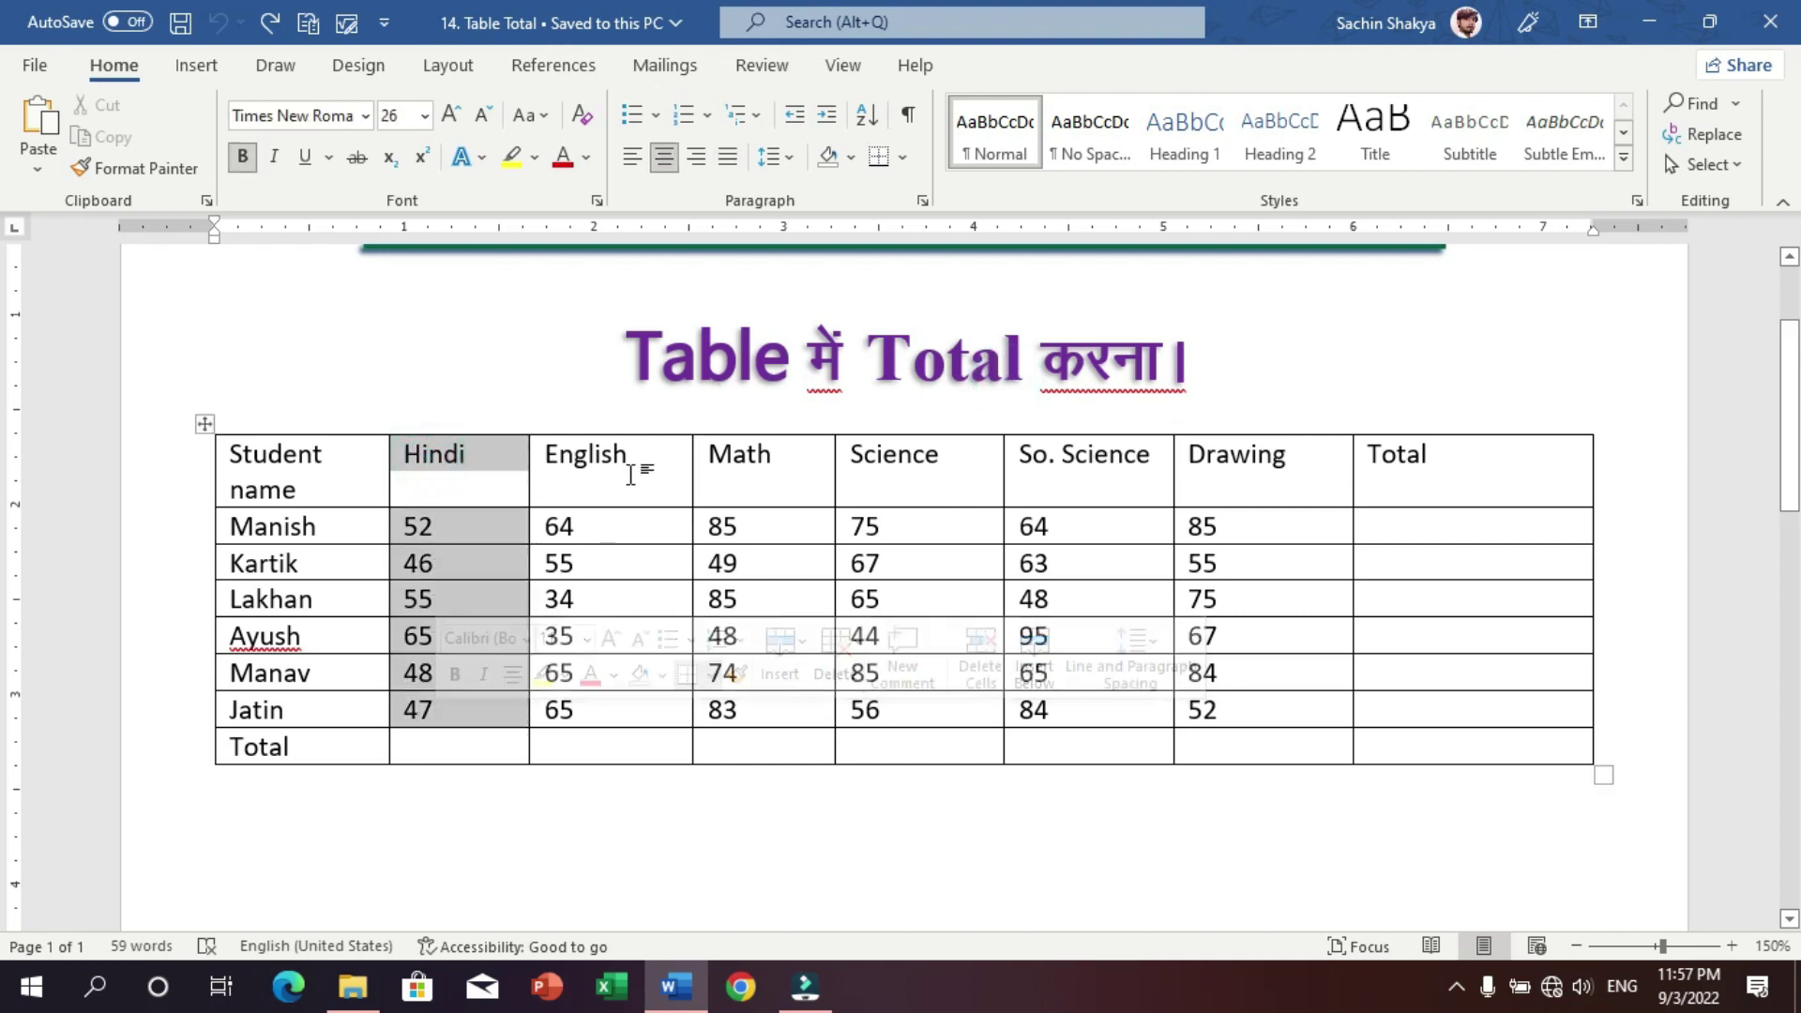
{"action": "left_click", "coordinate": [1440, 526]}
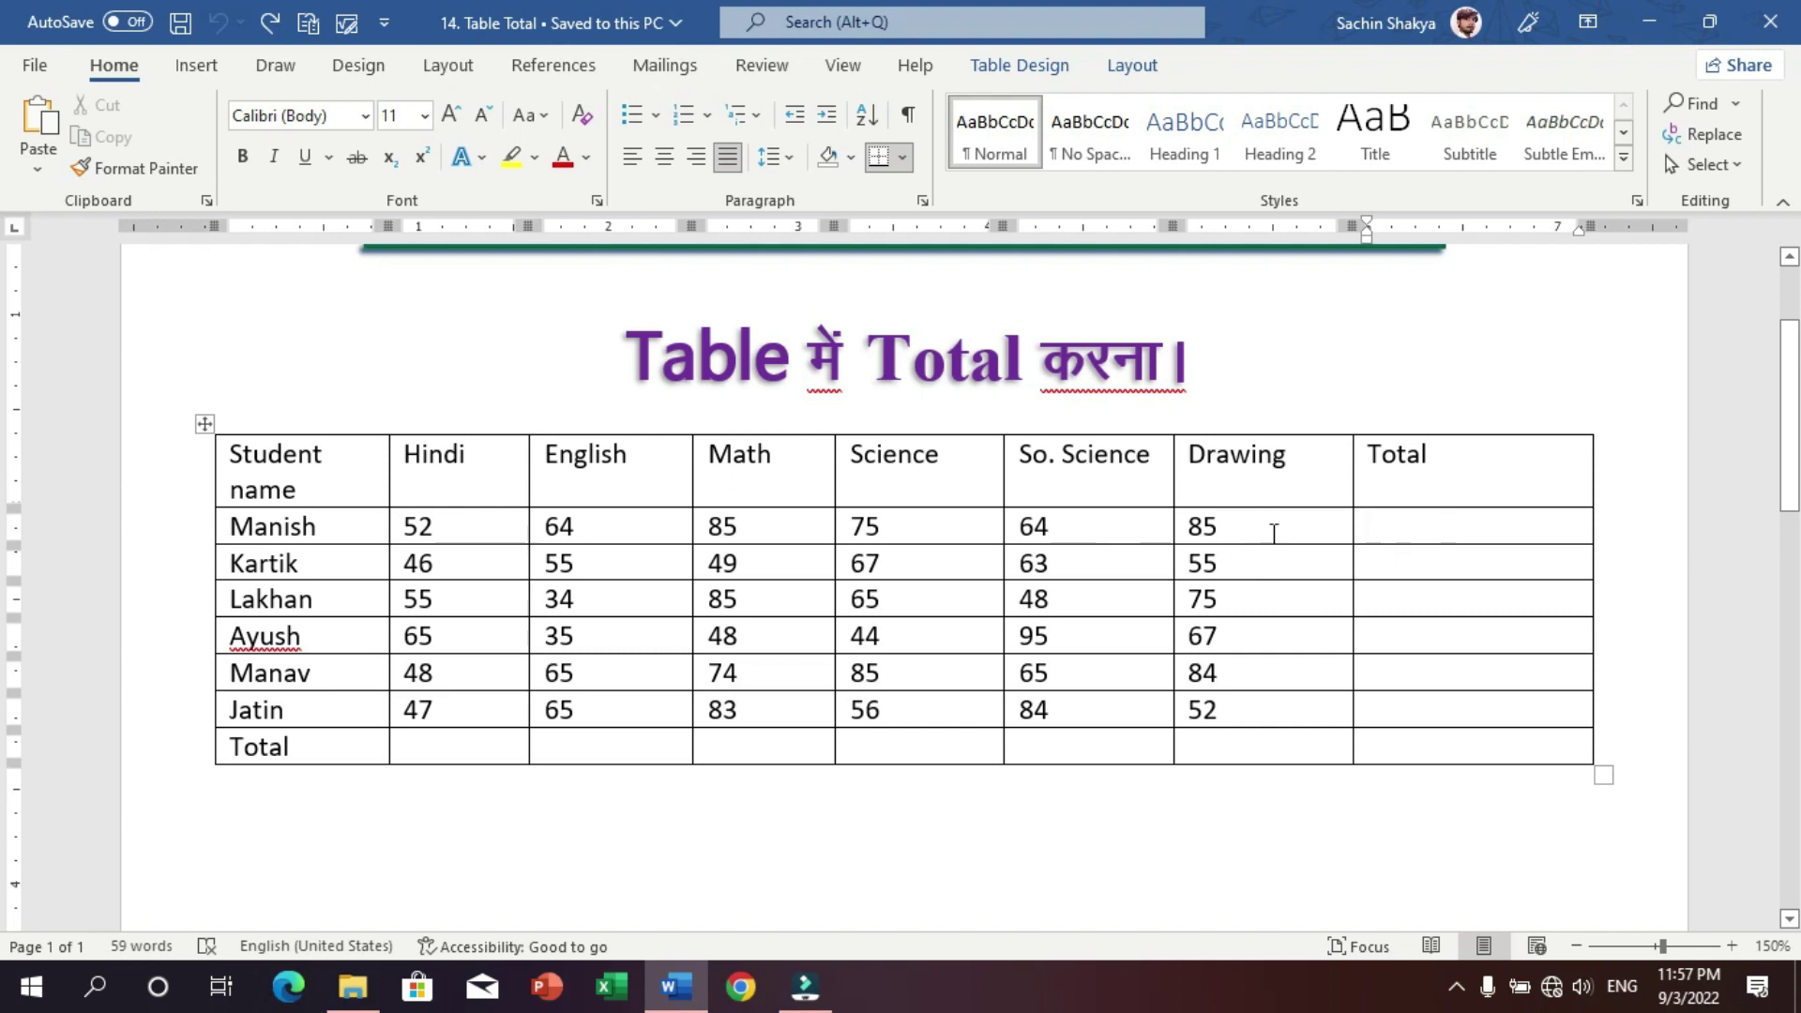
{"action": "left_click", "coordinate": [1469, 526]}
{"action": "left_click", "coordinate": [1147, 71]}
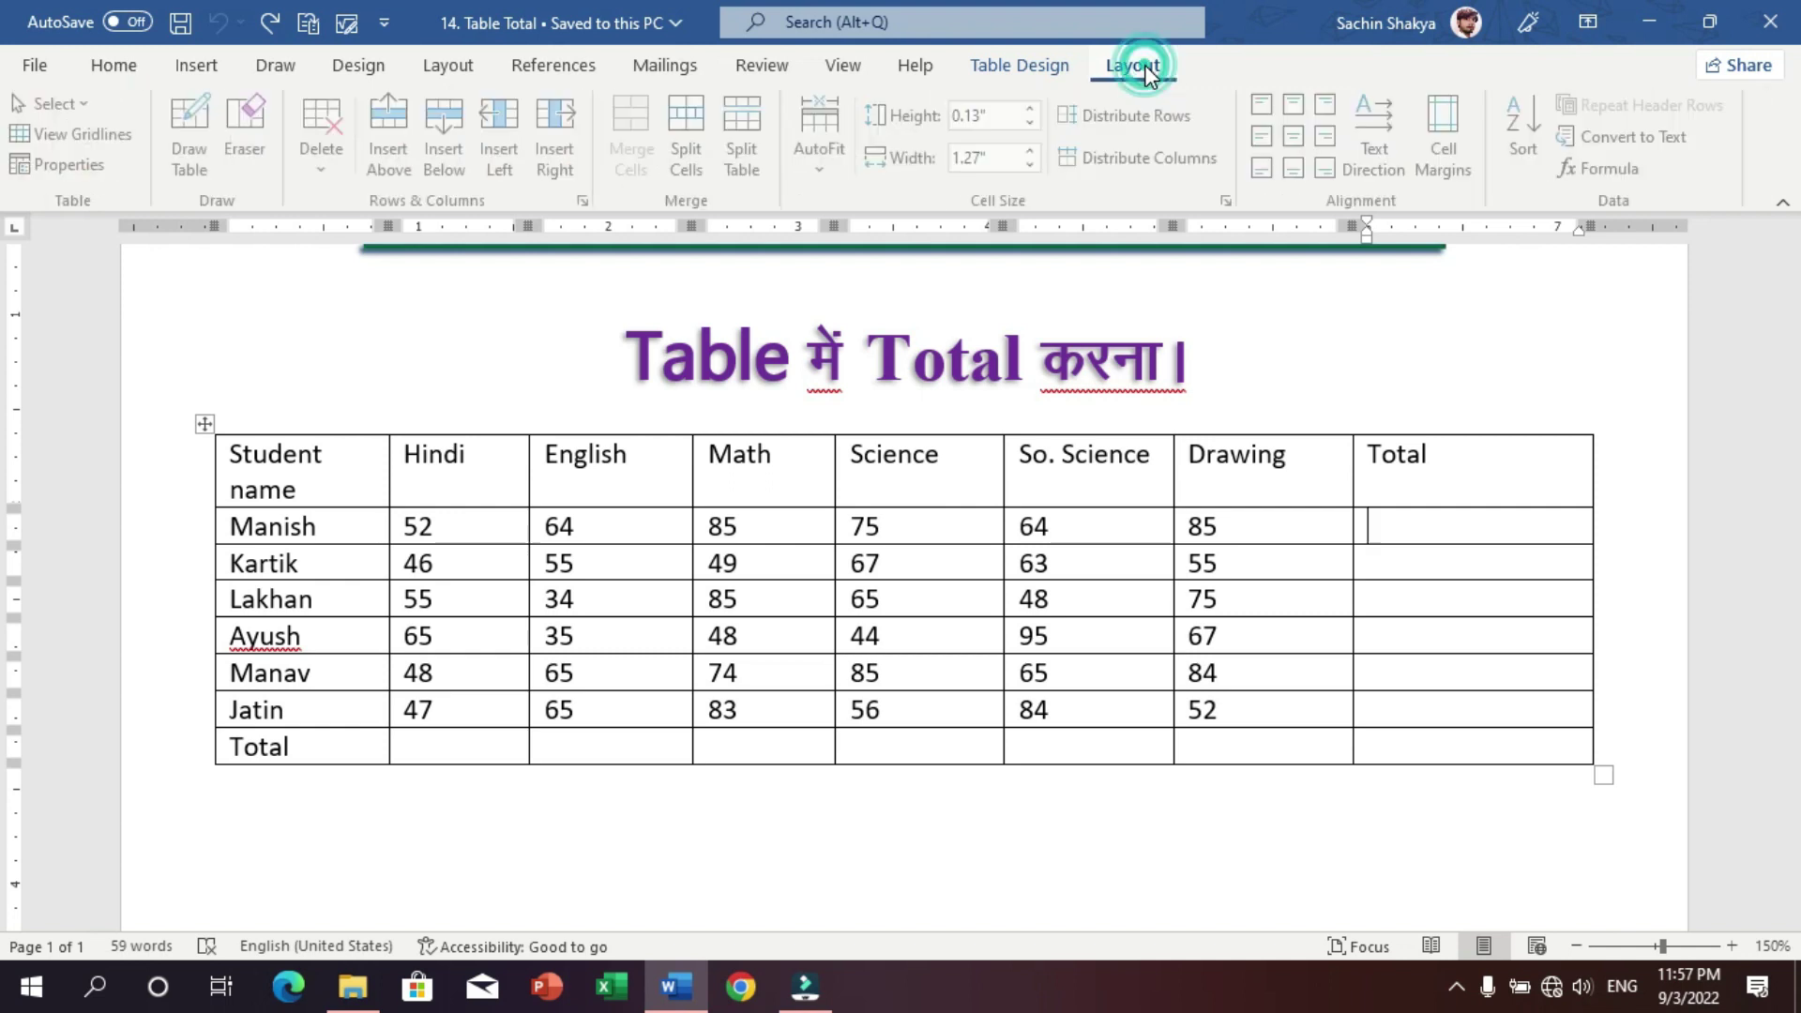
{"action": "left_click", "coordinate": [449, 67]}
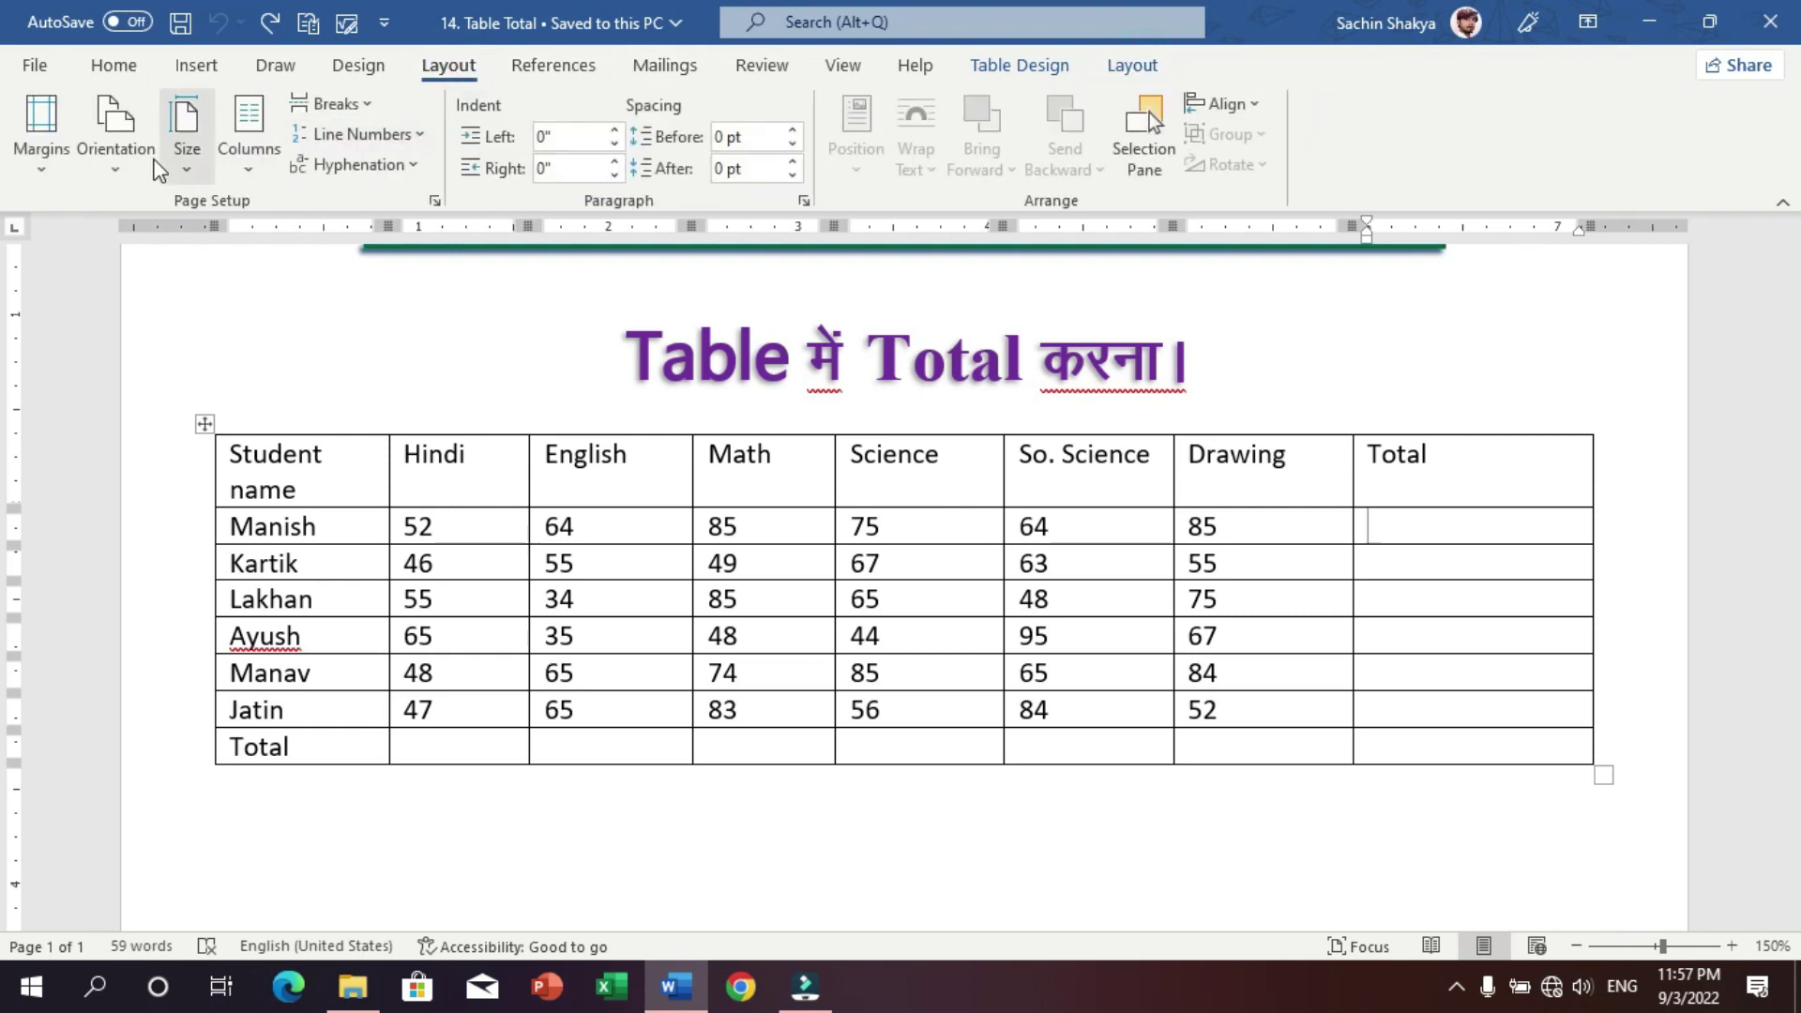
{"action": "left_click", "coordinate": [1147, 71]}
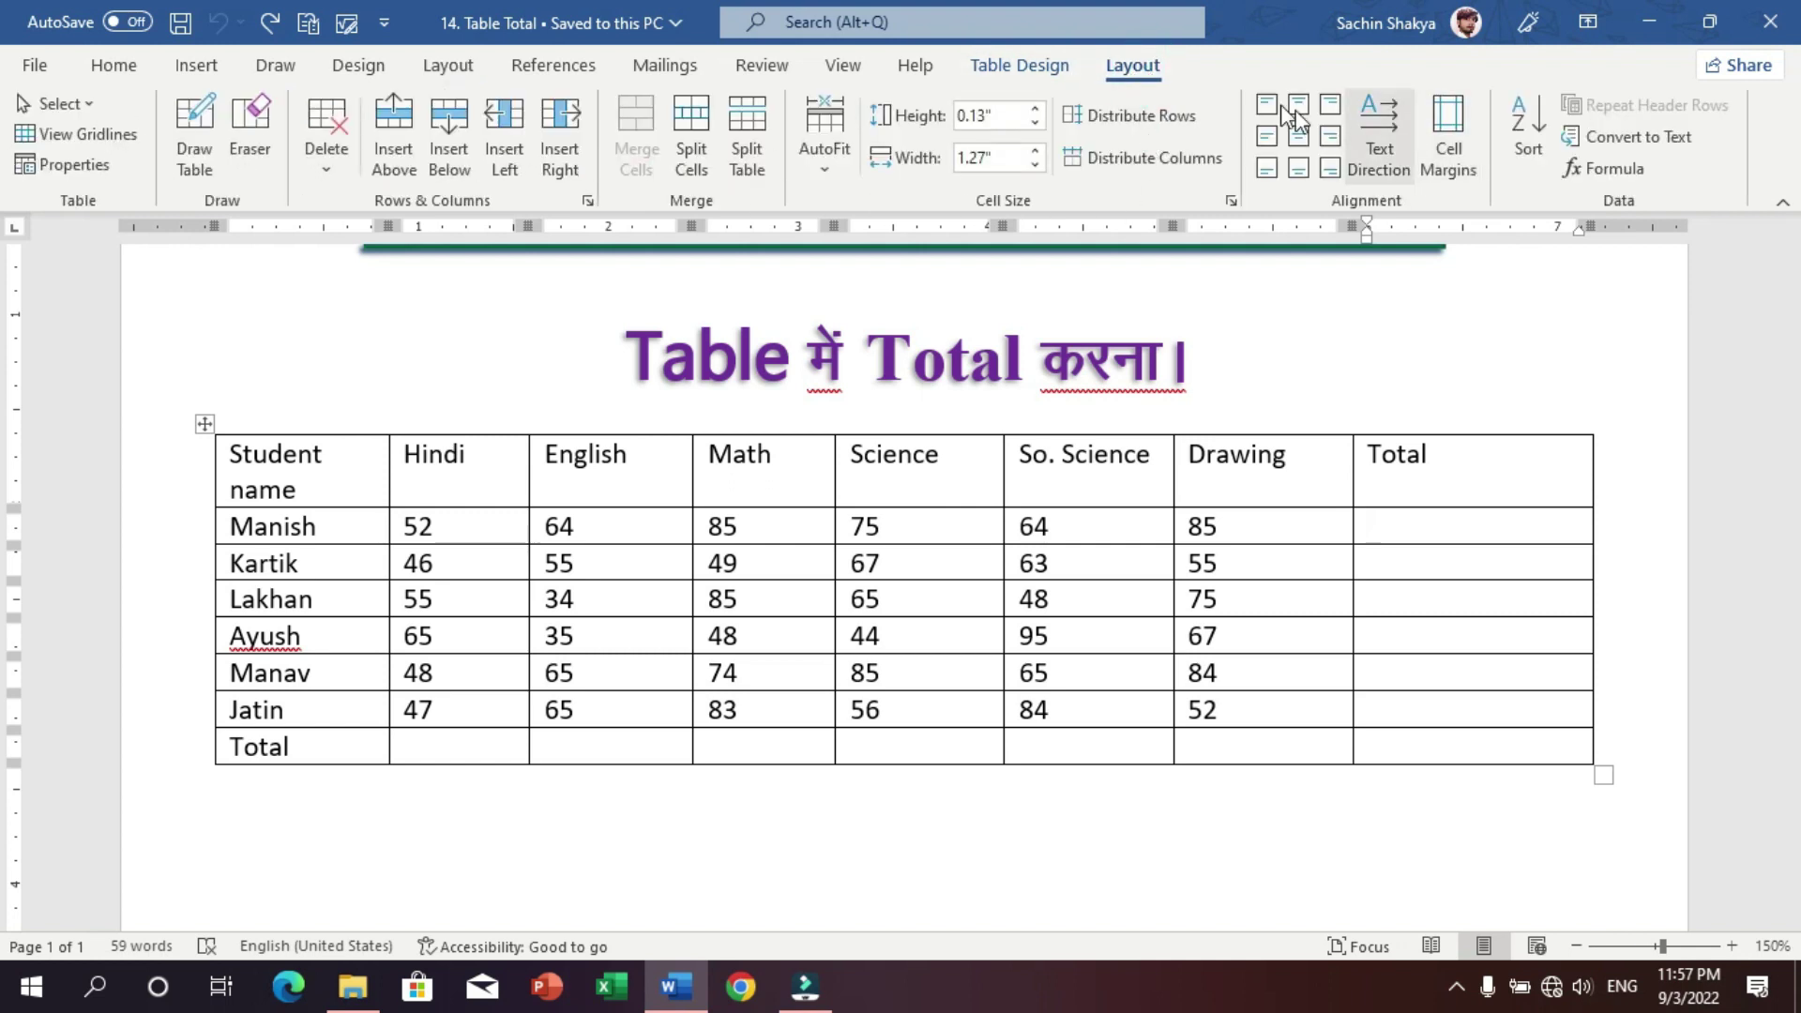
{"action": "left_click", "coordinate": [1613, 170]}
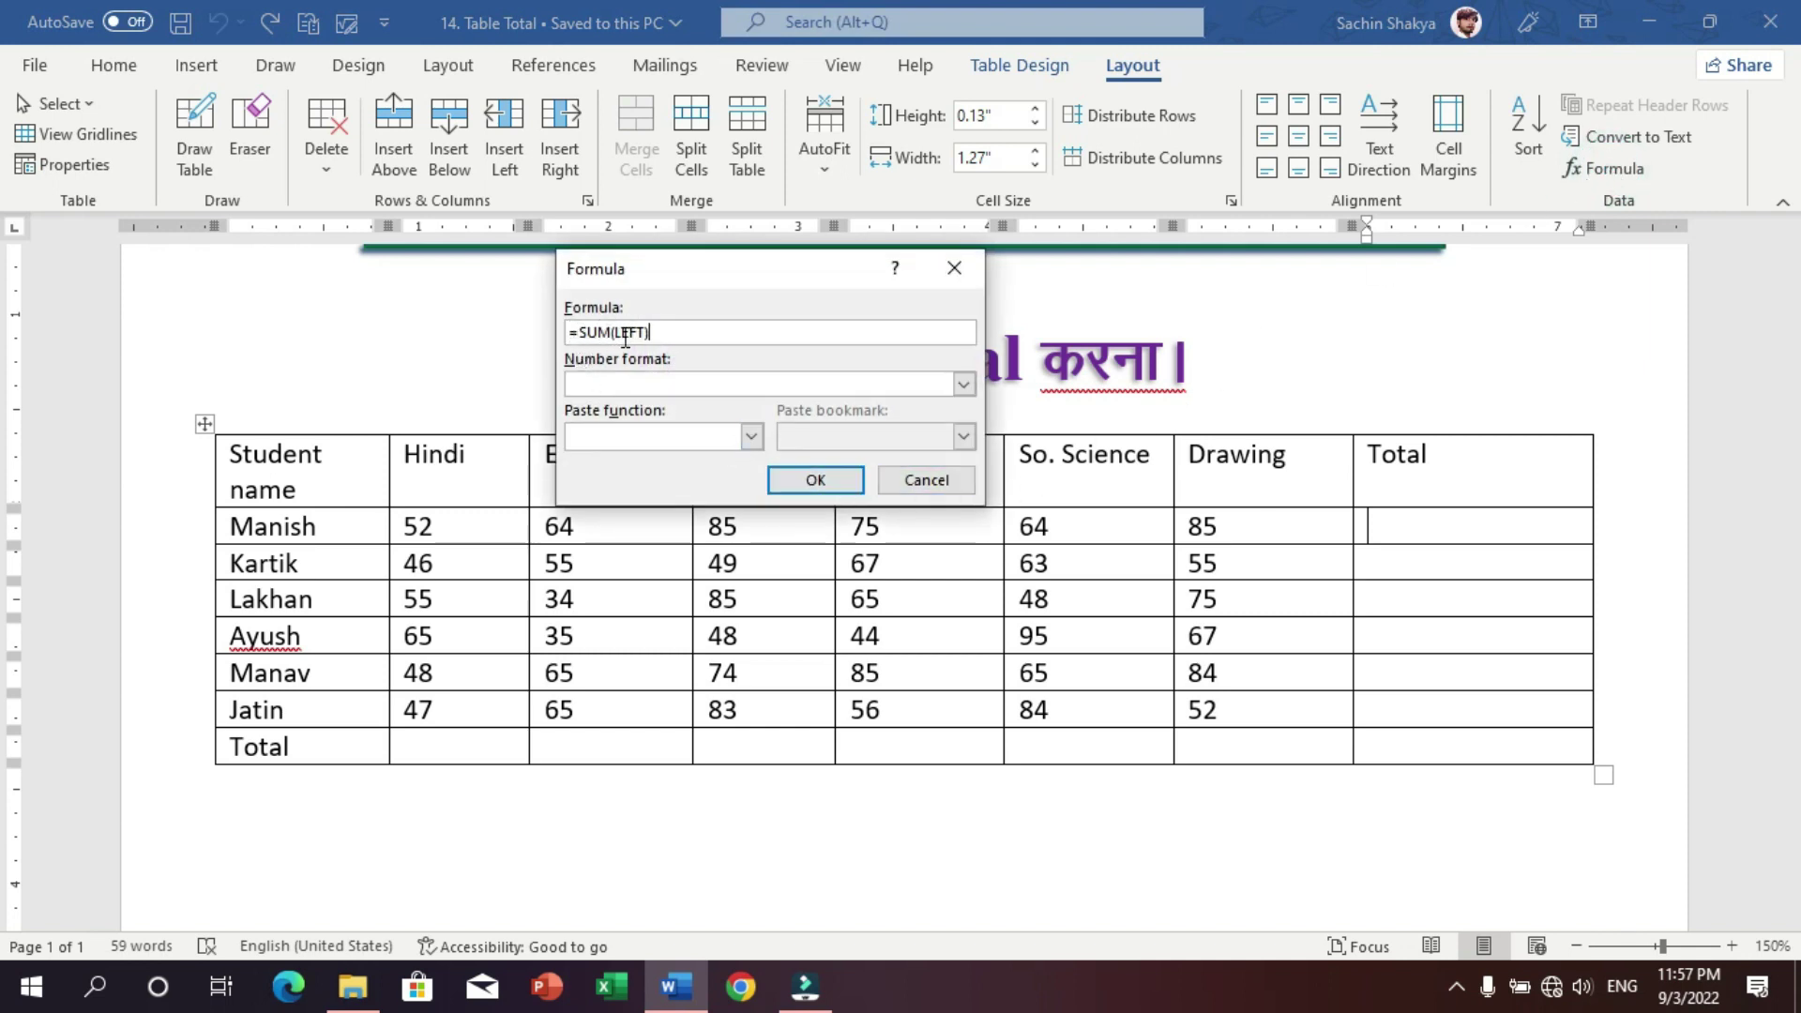
{"action": "left_click", "coordinate": [802, 480]}
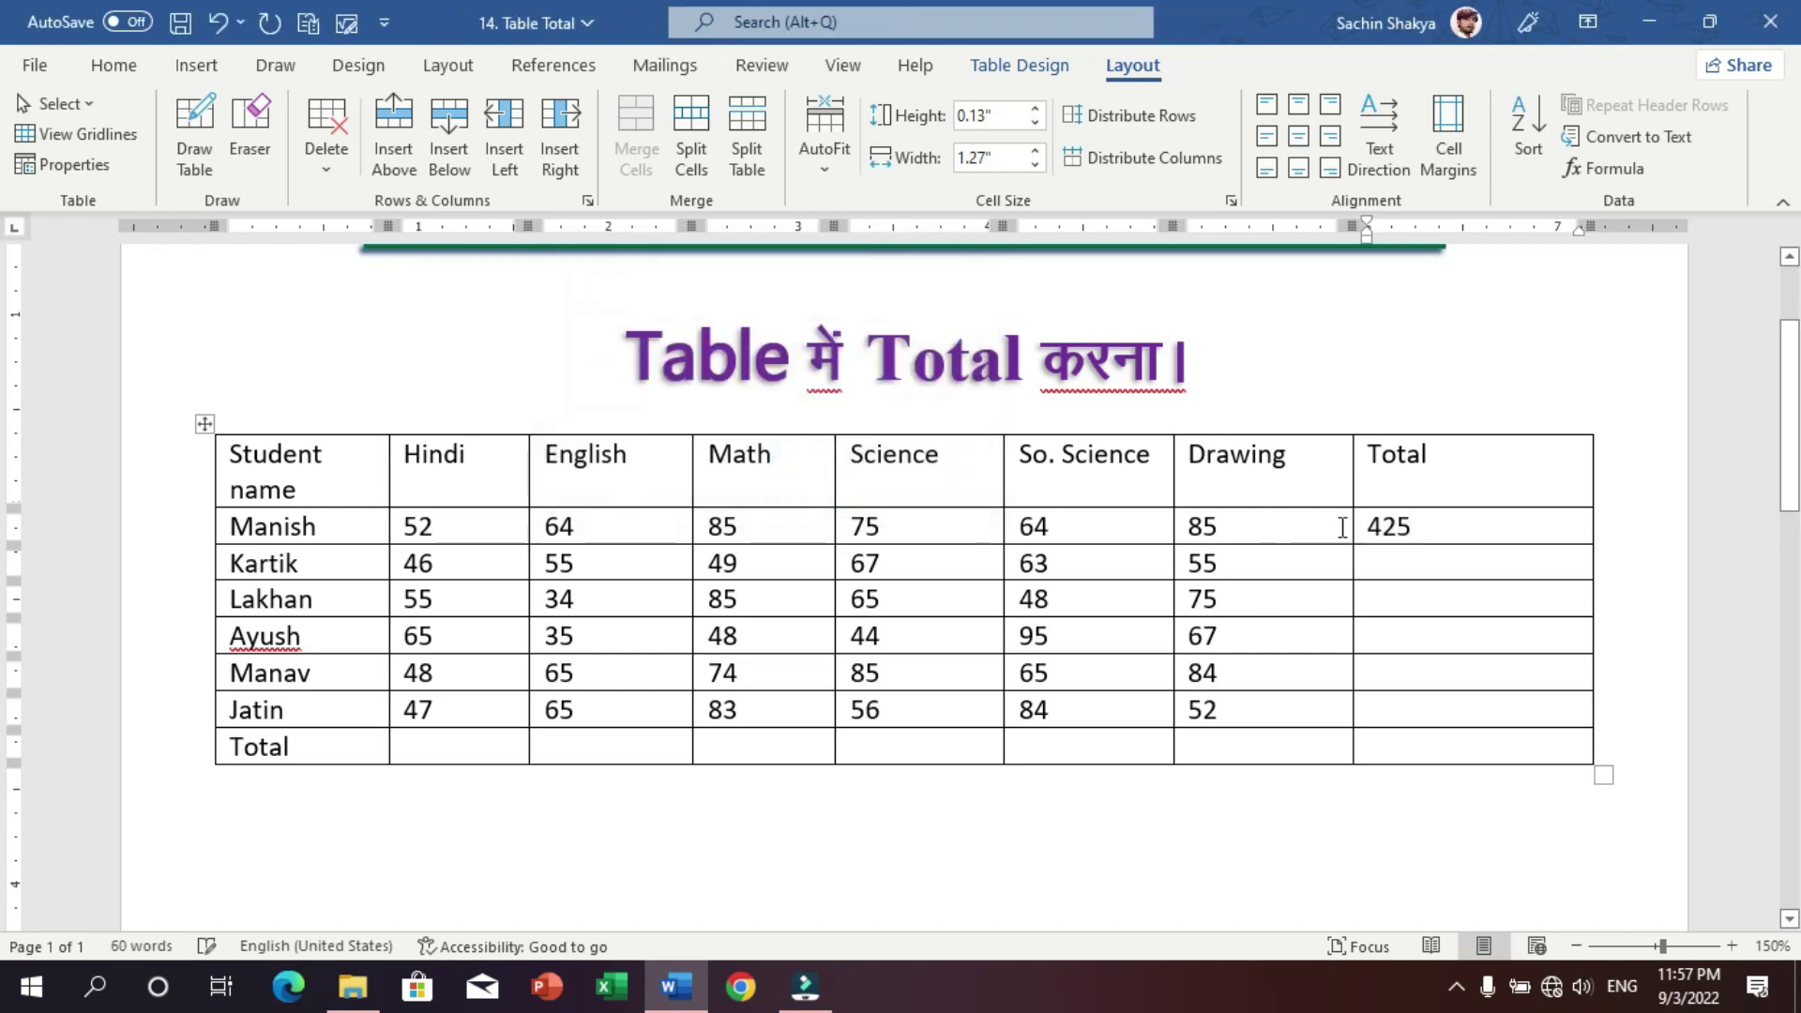
- Copy the 425 total into the other students' Total cells and update them with F9
{"action": "left_click_drag", "start_coordinate": [1268, 521], "coordinate": [433, 526]}
{"action": "mouse_move", "coordinate": [1415, 521]}
{"action": "left_mouse_down"}
{"action": "mouse_move", "coordinate": [1376, 537]}
{"action": "mouse_move", "coordinate": [1411, 710]}
{"action": "left_mouse_up"}
{"action": "left_click", "coordinate": [1429, 528]}
{"action": "key", "text": "ctrl+c"}
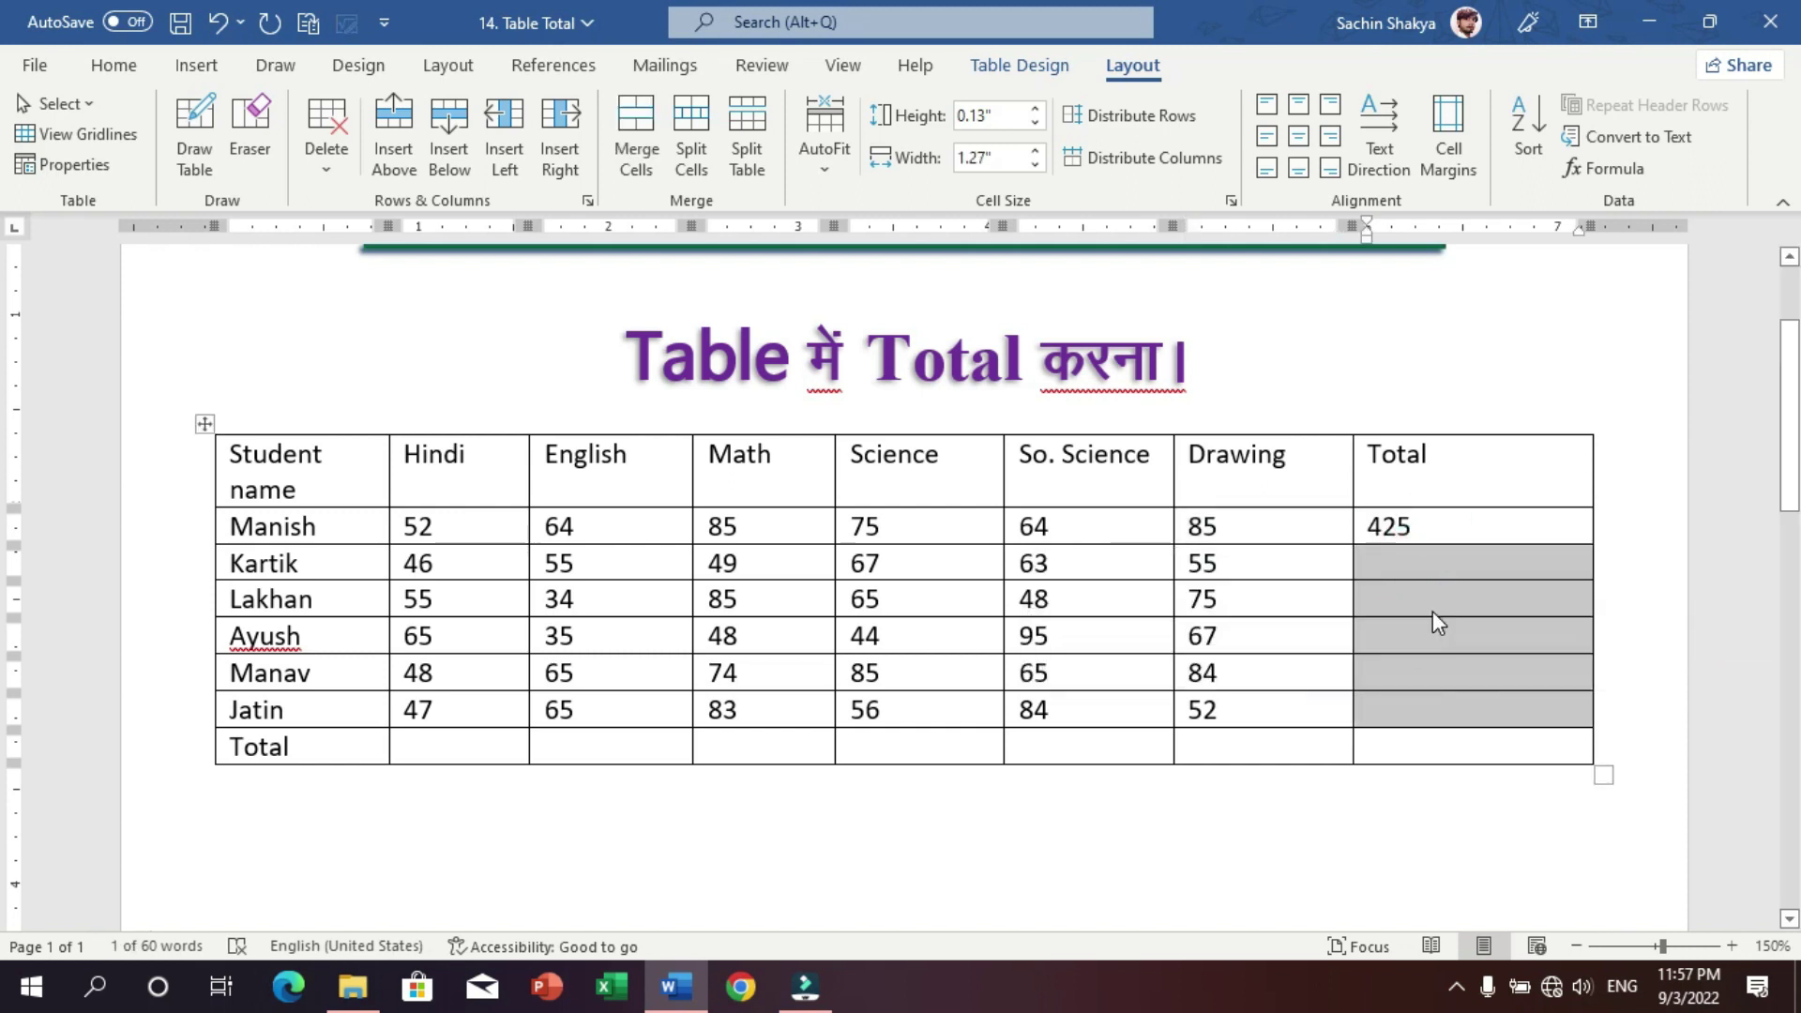
{"action": "key", "text": "ctrl+v"}
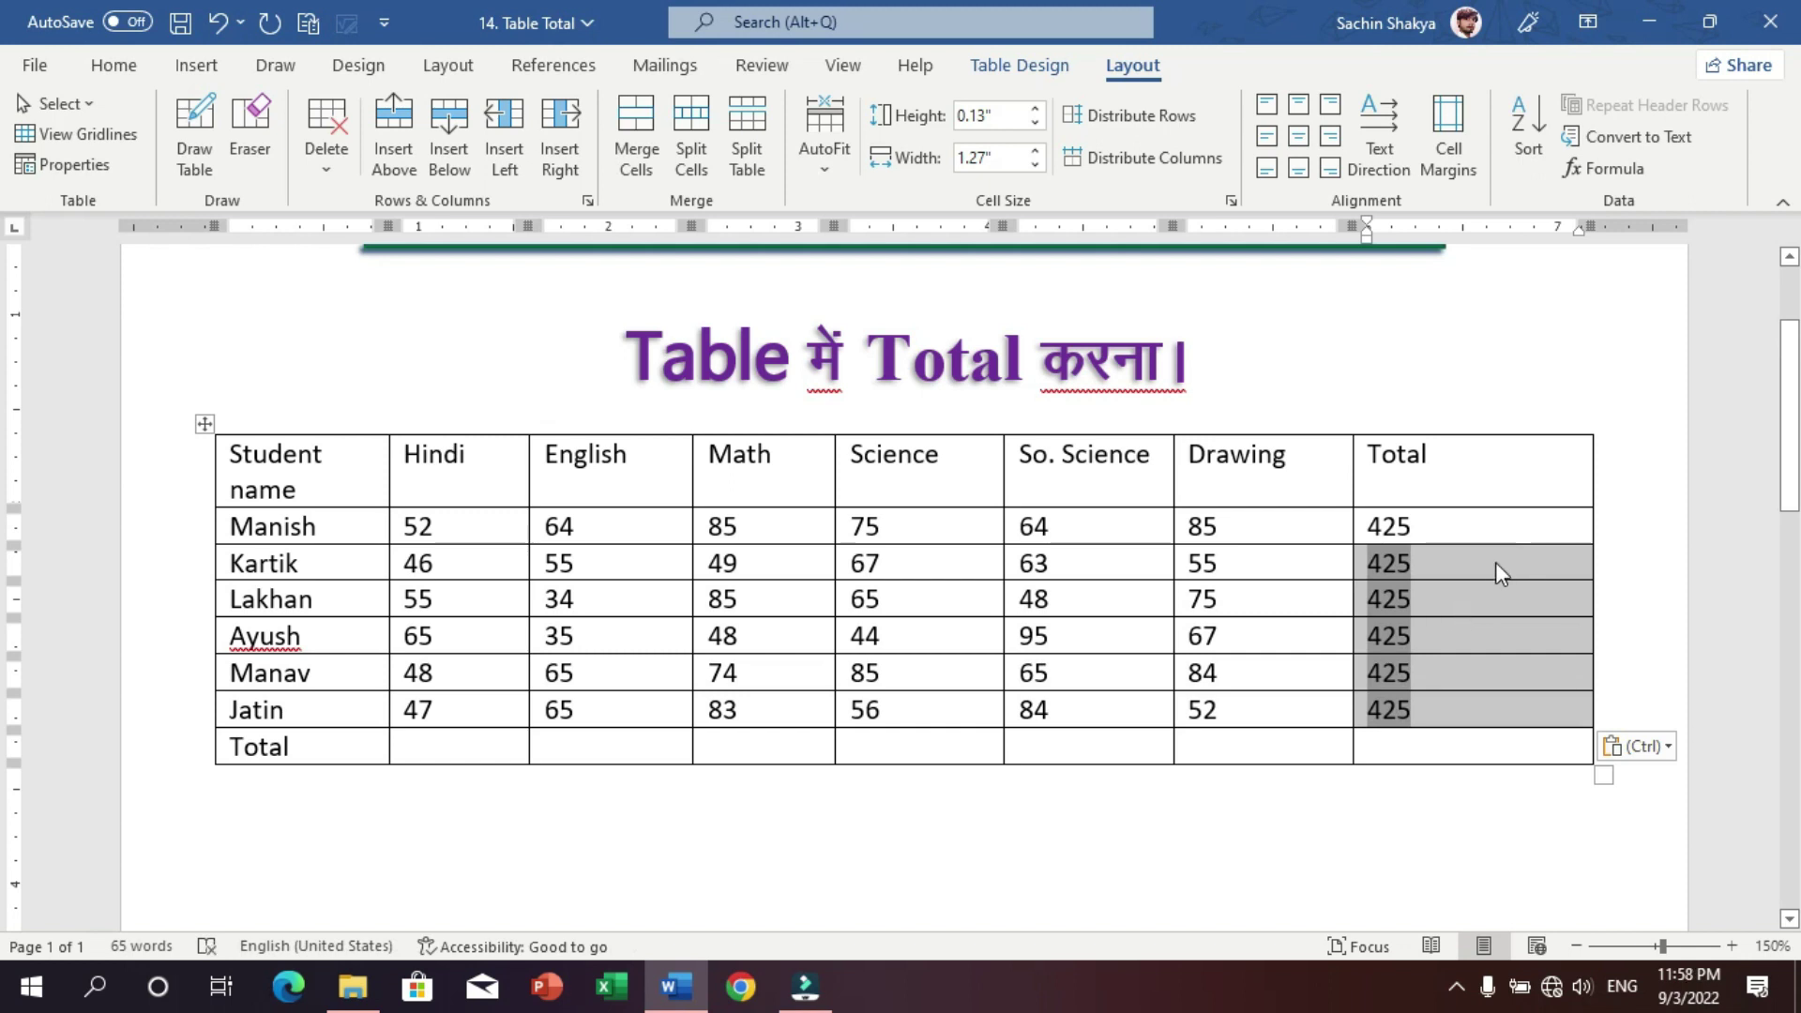
{"action": "key", "text": "F9"}
{"action": "left_click", "coordinate": [1490, 565]}
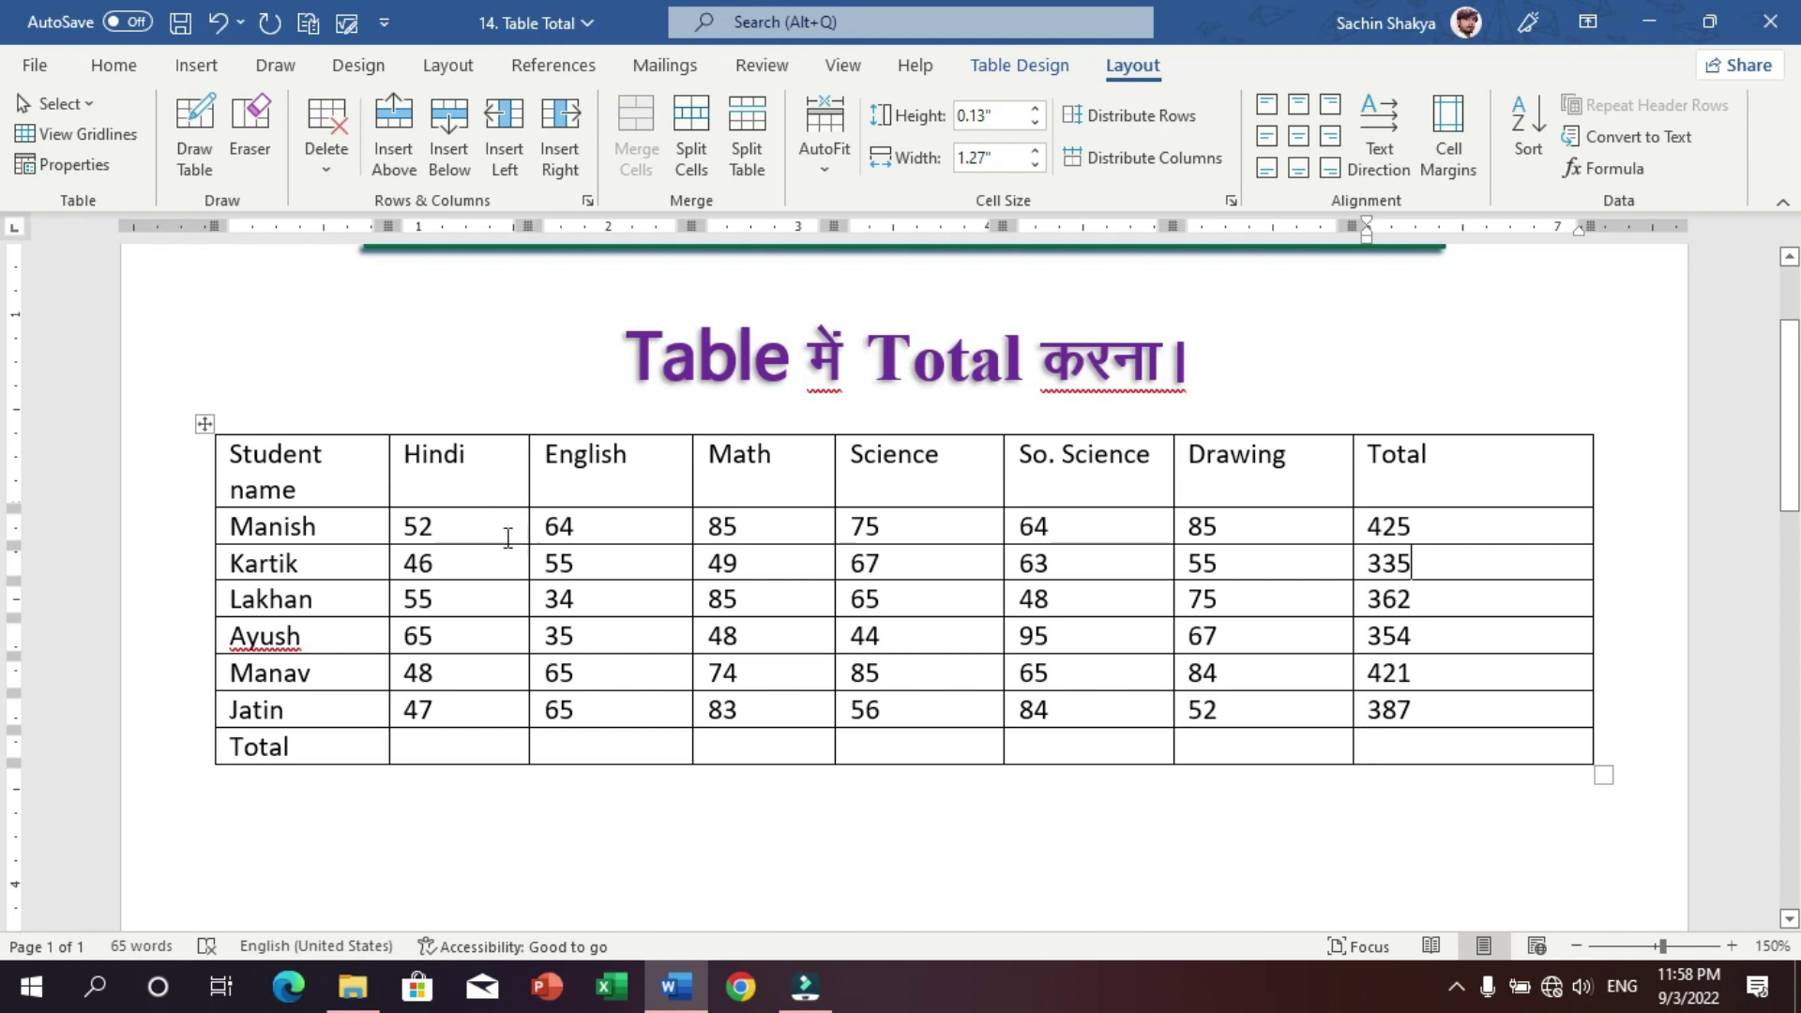
{"action": "left_click_drag", "start_coordinate": [488, 521], "coordinate": [480, 713]}
{"action": "left_click", "coordinate": [472, 748]}
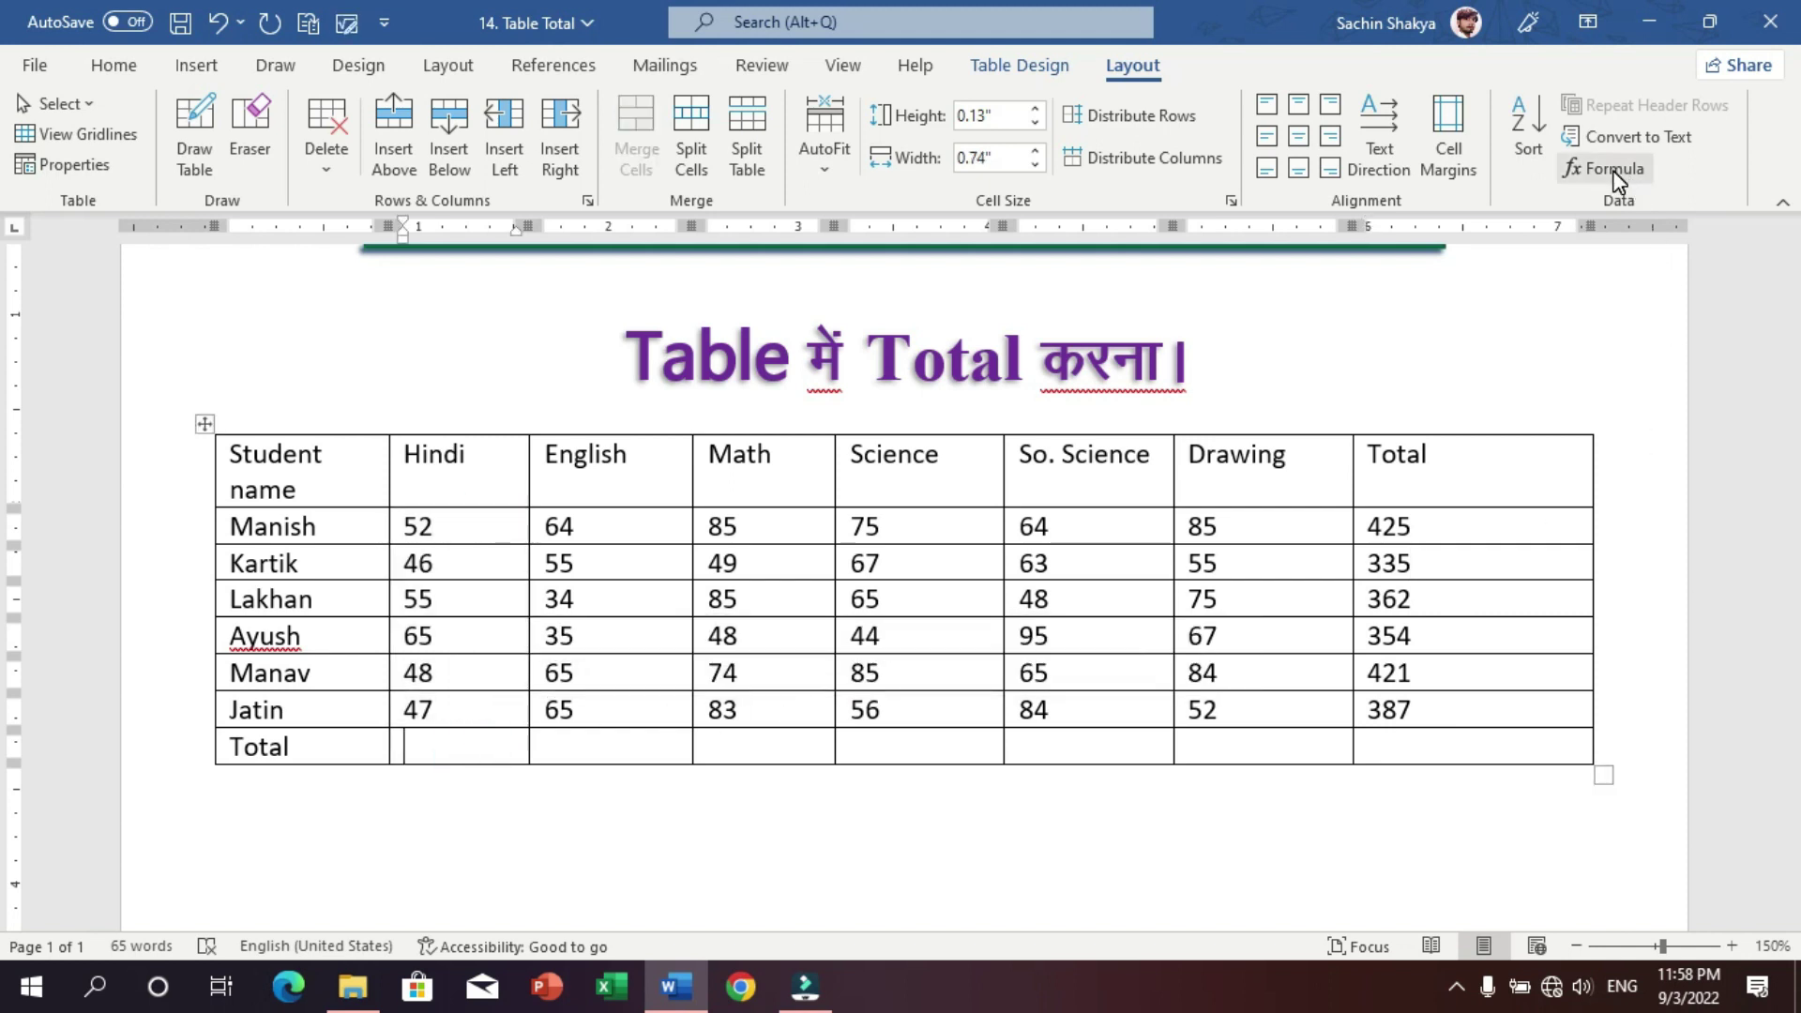
- Sum the Hindi column with =SUM(ABOVE) for 313, paste it across the Total row and update with F9
{"action": "left_click", "coordinate": [1646, 173]}
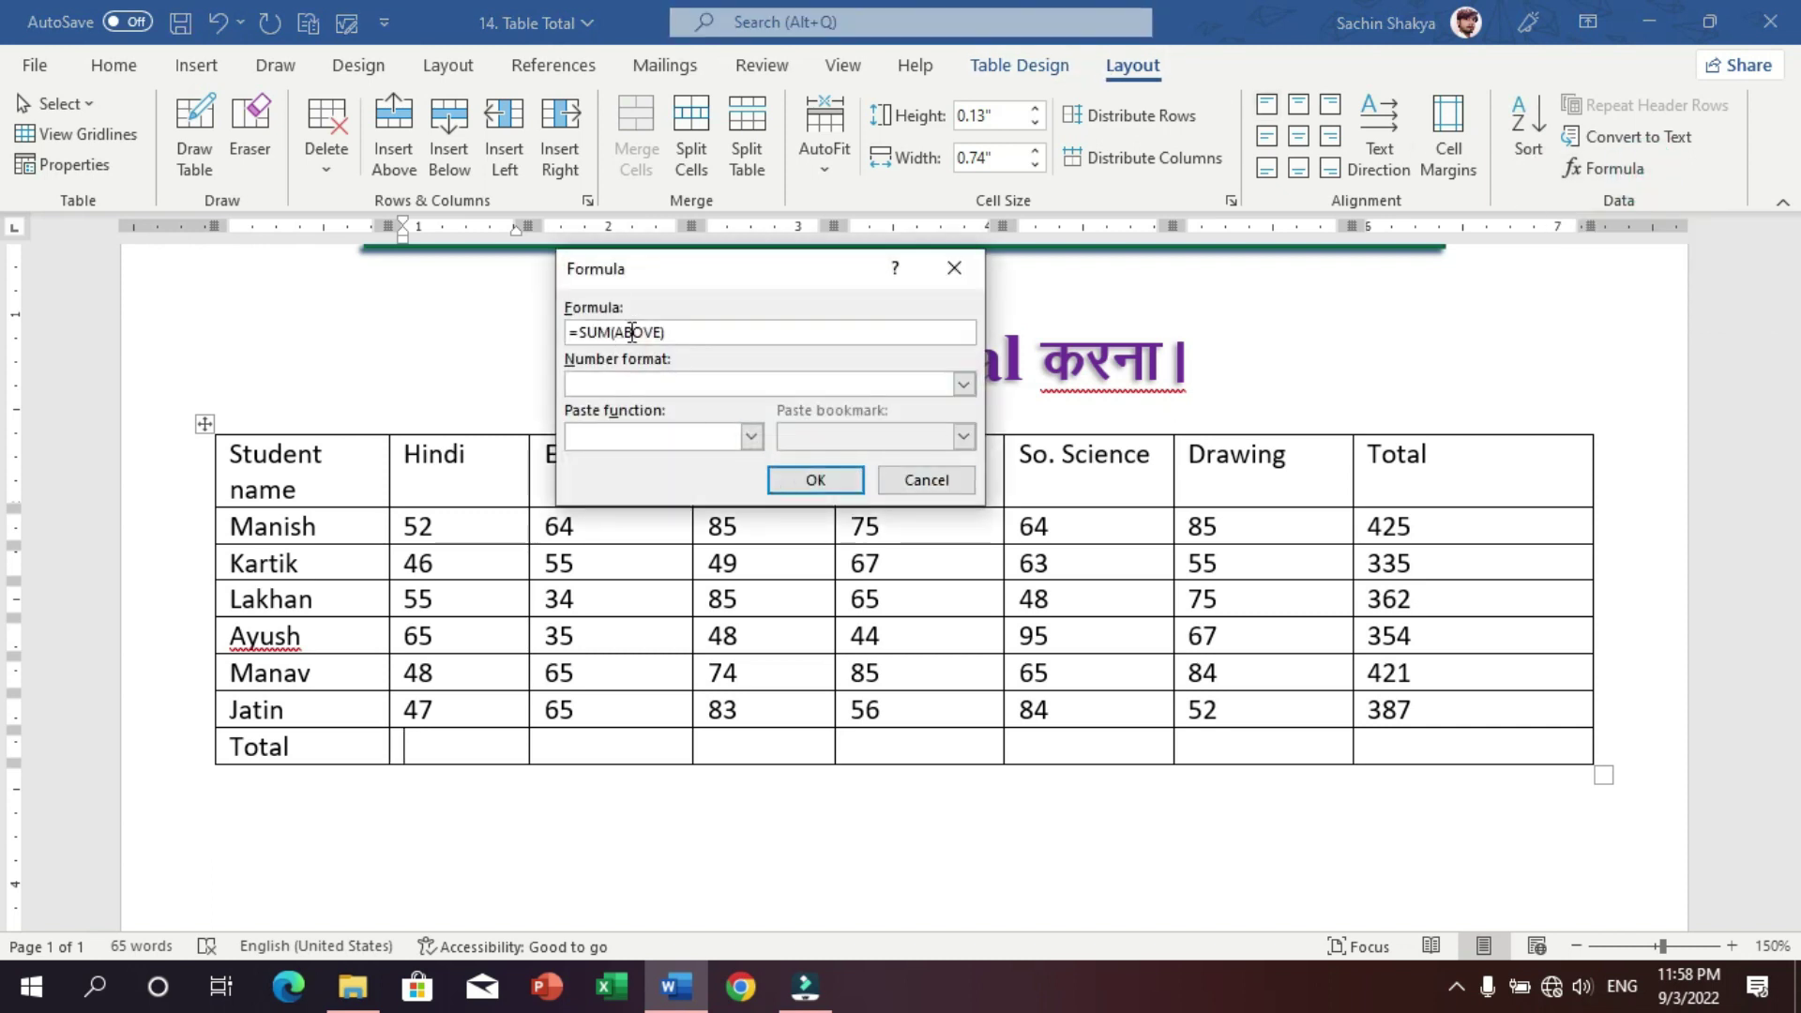
{"action": "left_click", "coordinate": [835, 482]}
{"action": "double_click", "coordinate": [465, 745]}
{"action": "key", "text": "ctrl+c"}
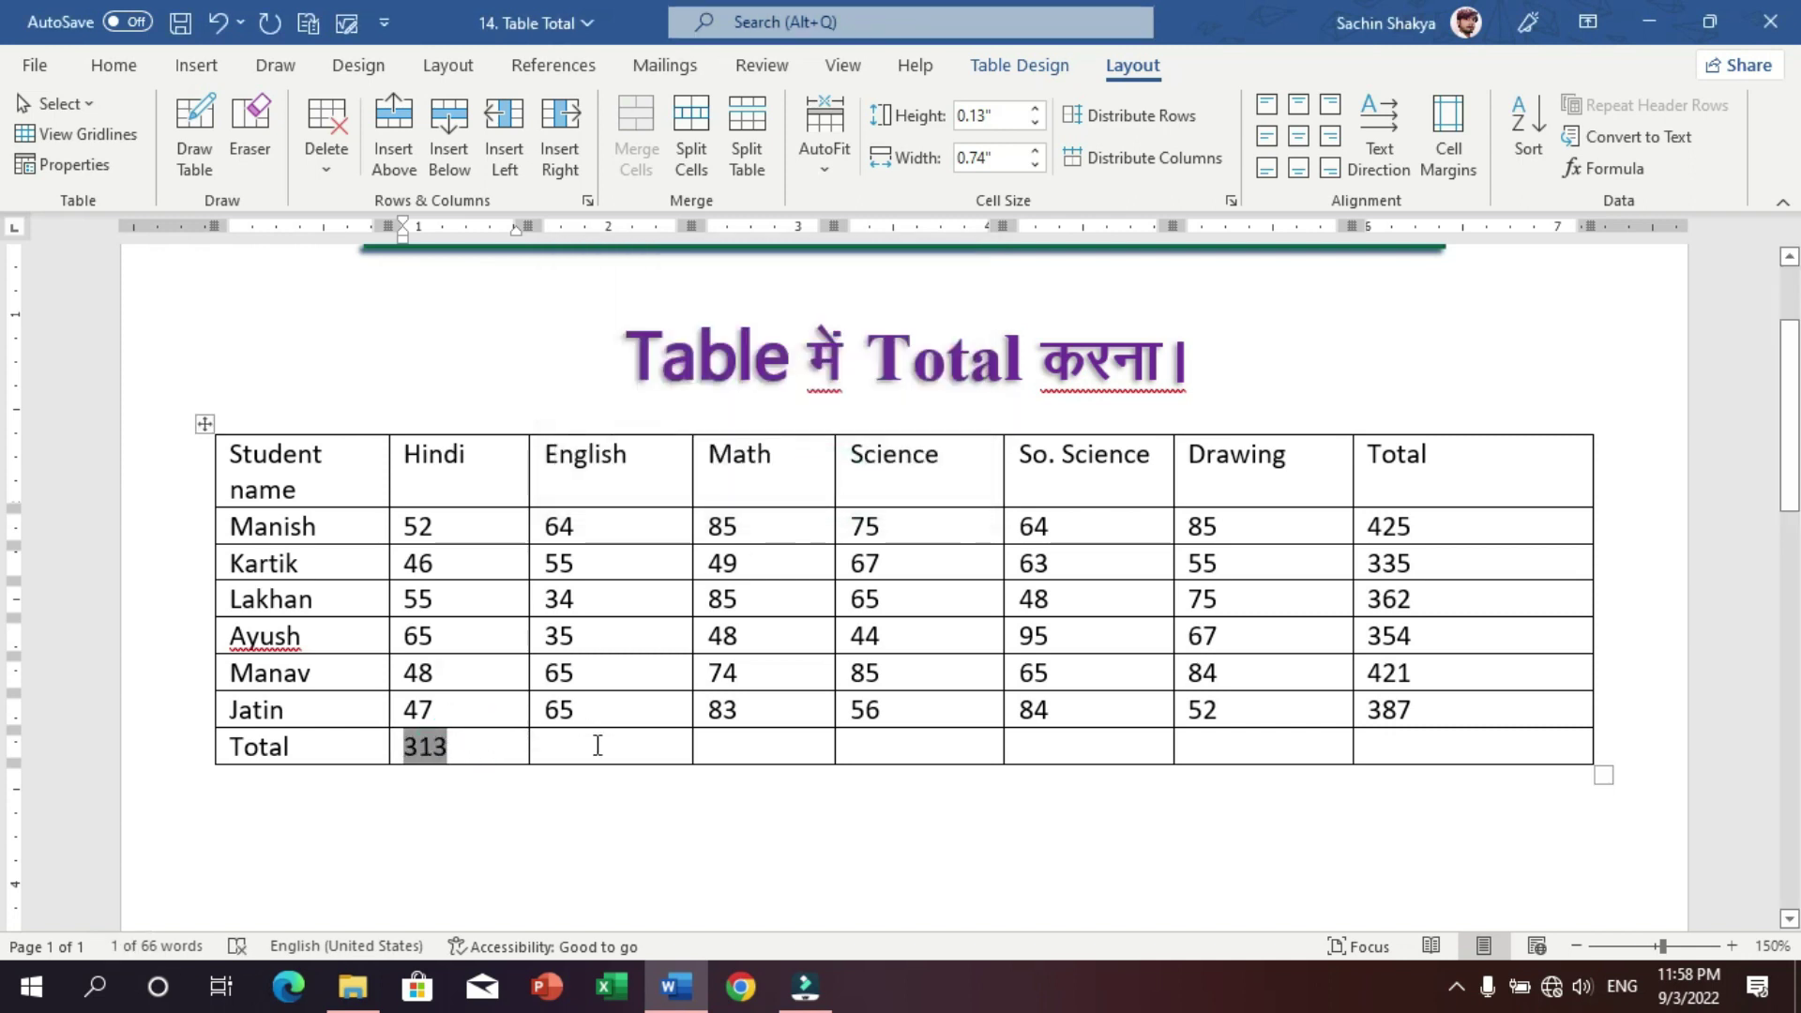
{"action": "left_click_drag", "start_coordinate": [598, 746], "coordinate": [1440, 758]}
{"action": "key", "text": "ctrl+v"}
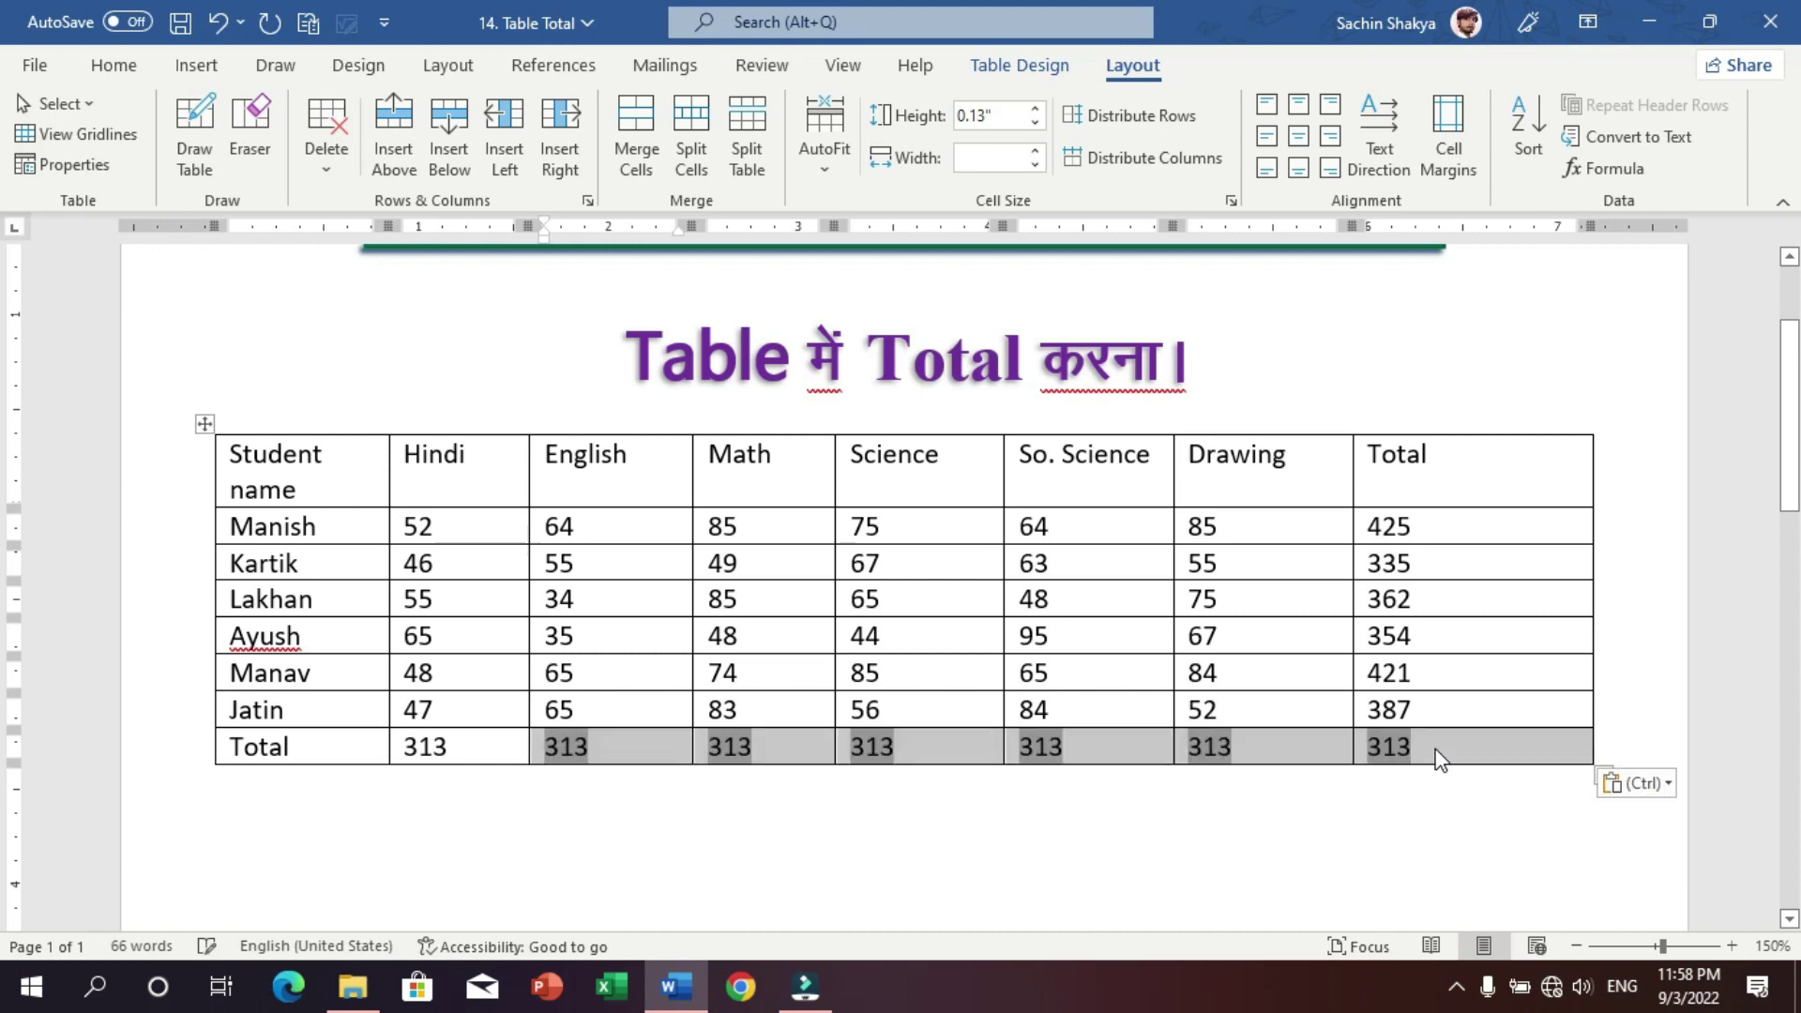
{"action": "key", "text": "F9"}
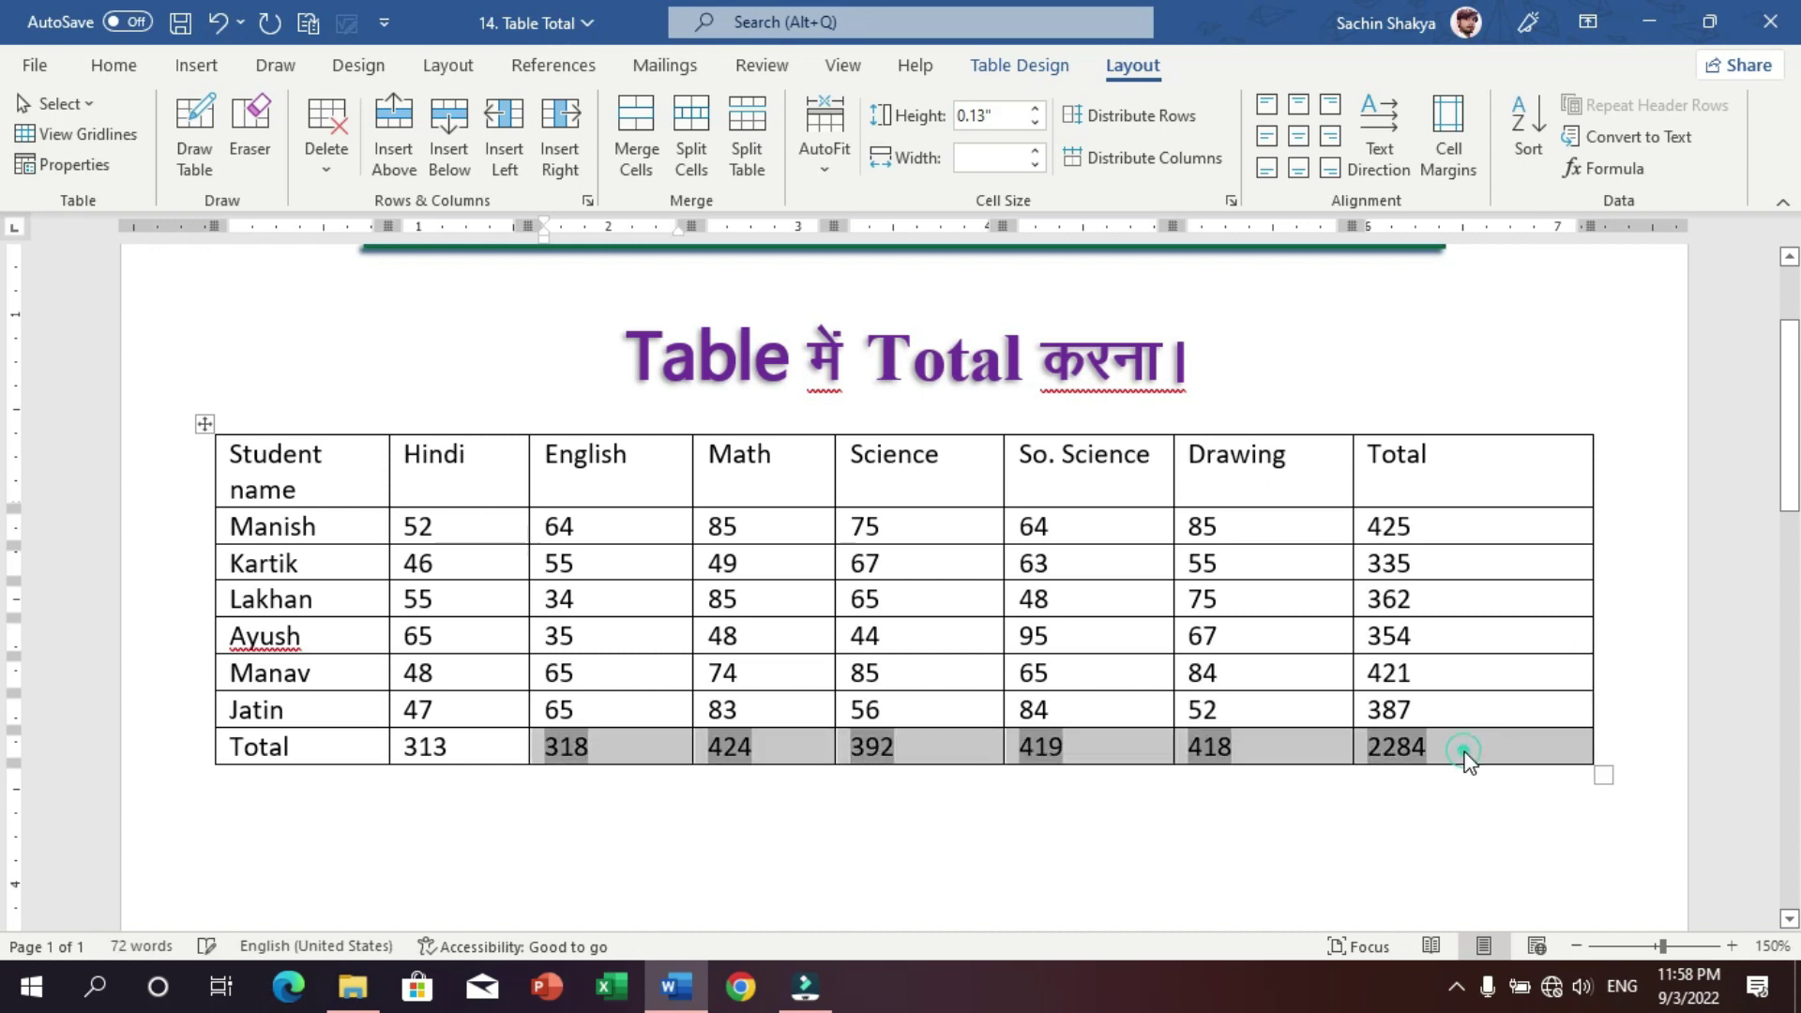
{"action": "left_click", "coordinate": [1464, 755]}
{"action": "left_click", "coordinate": [749, 852]}
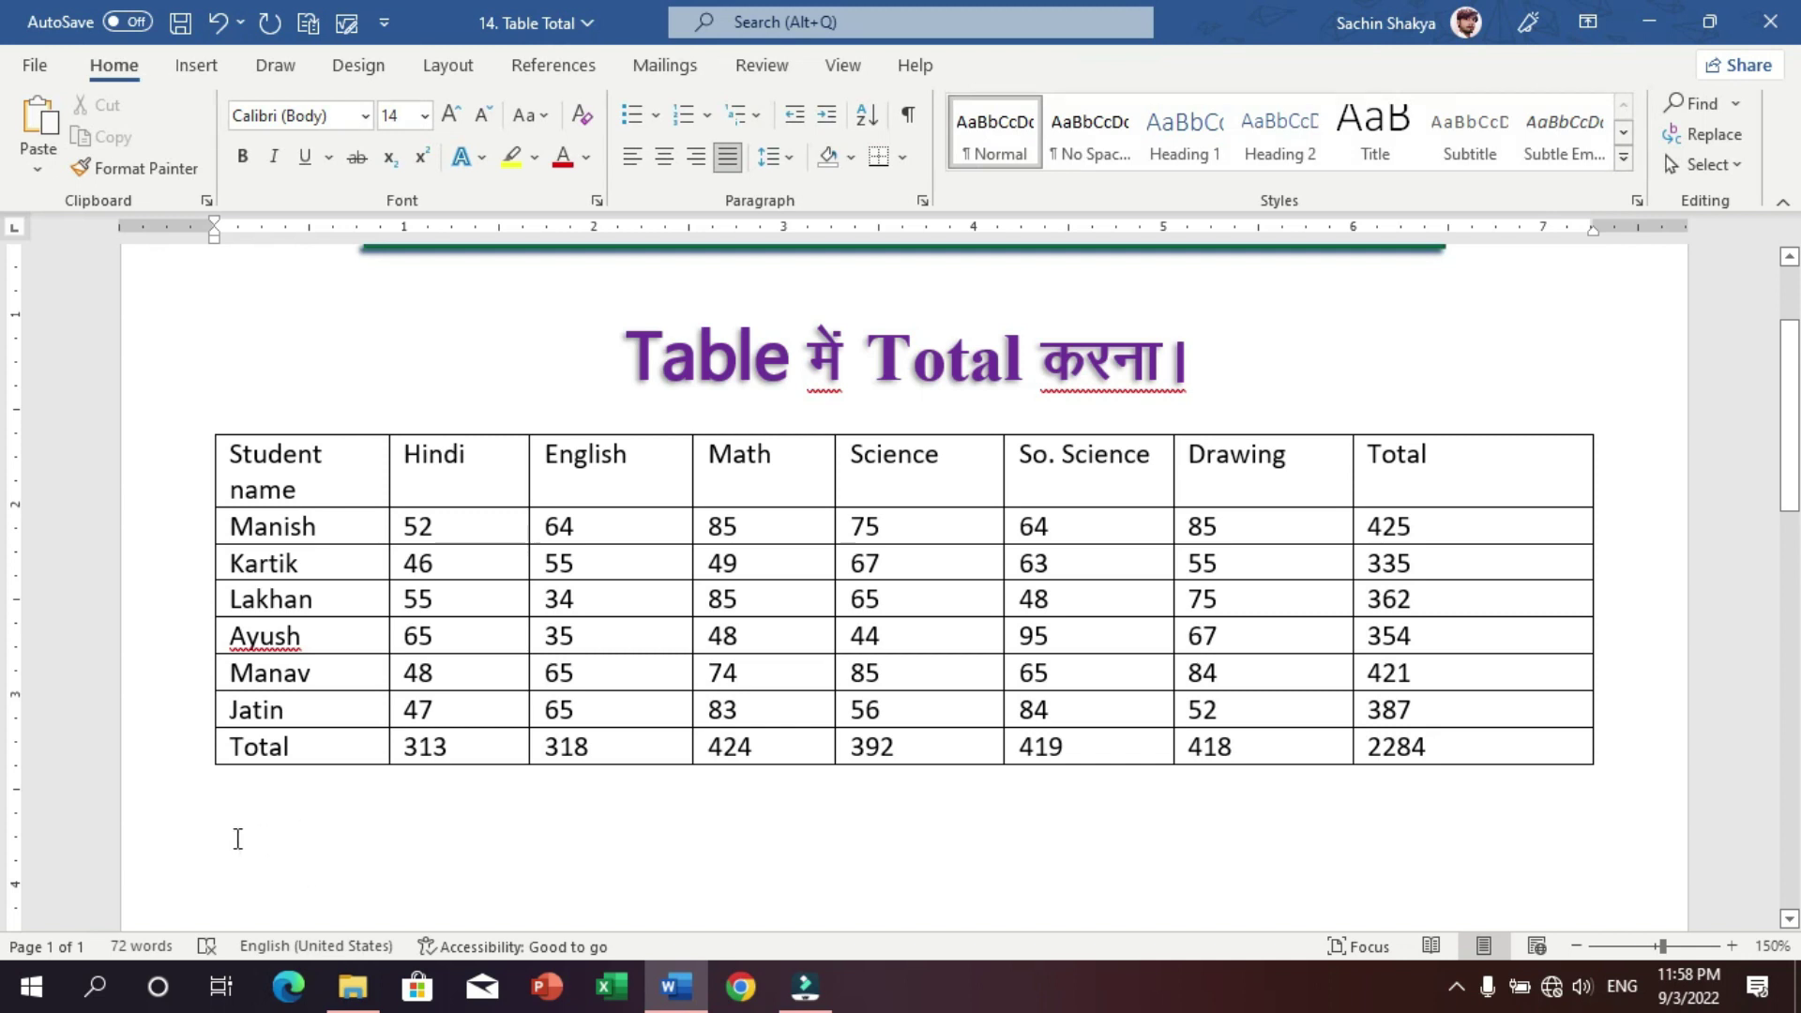
{"action": "left_click", "coordinate": [245, 827]}
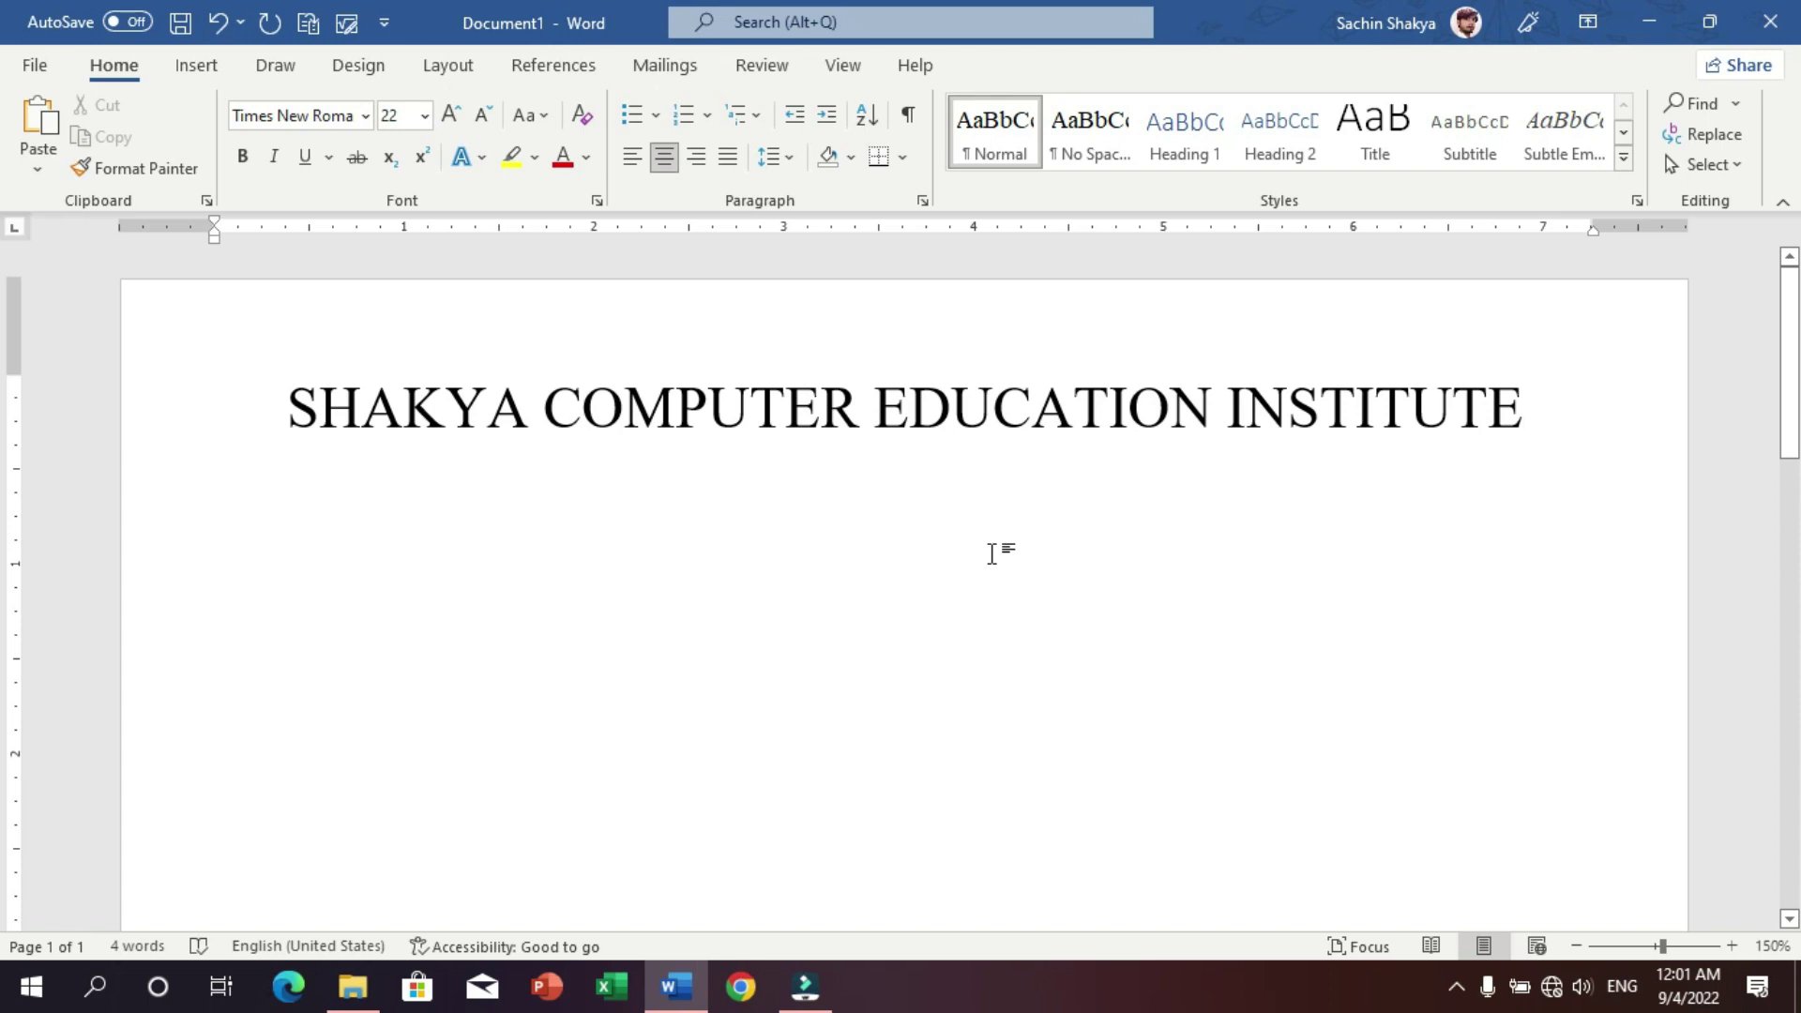
- Type --- to add a line under the heading, then look at its border options
{"action": "type", "text": "---"}
{"action": "key", "text": "Return"}
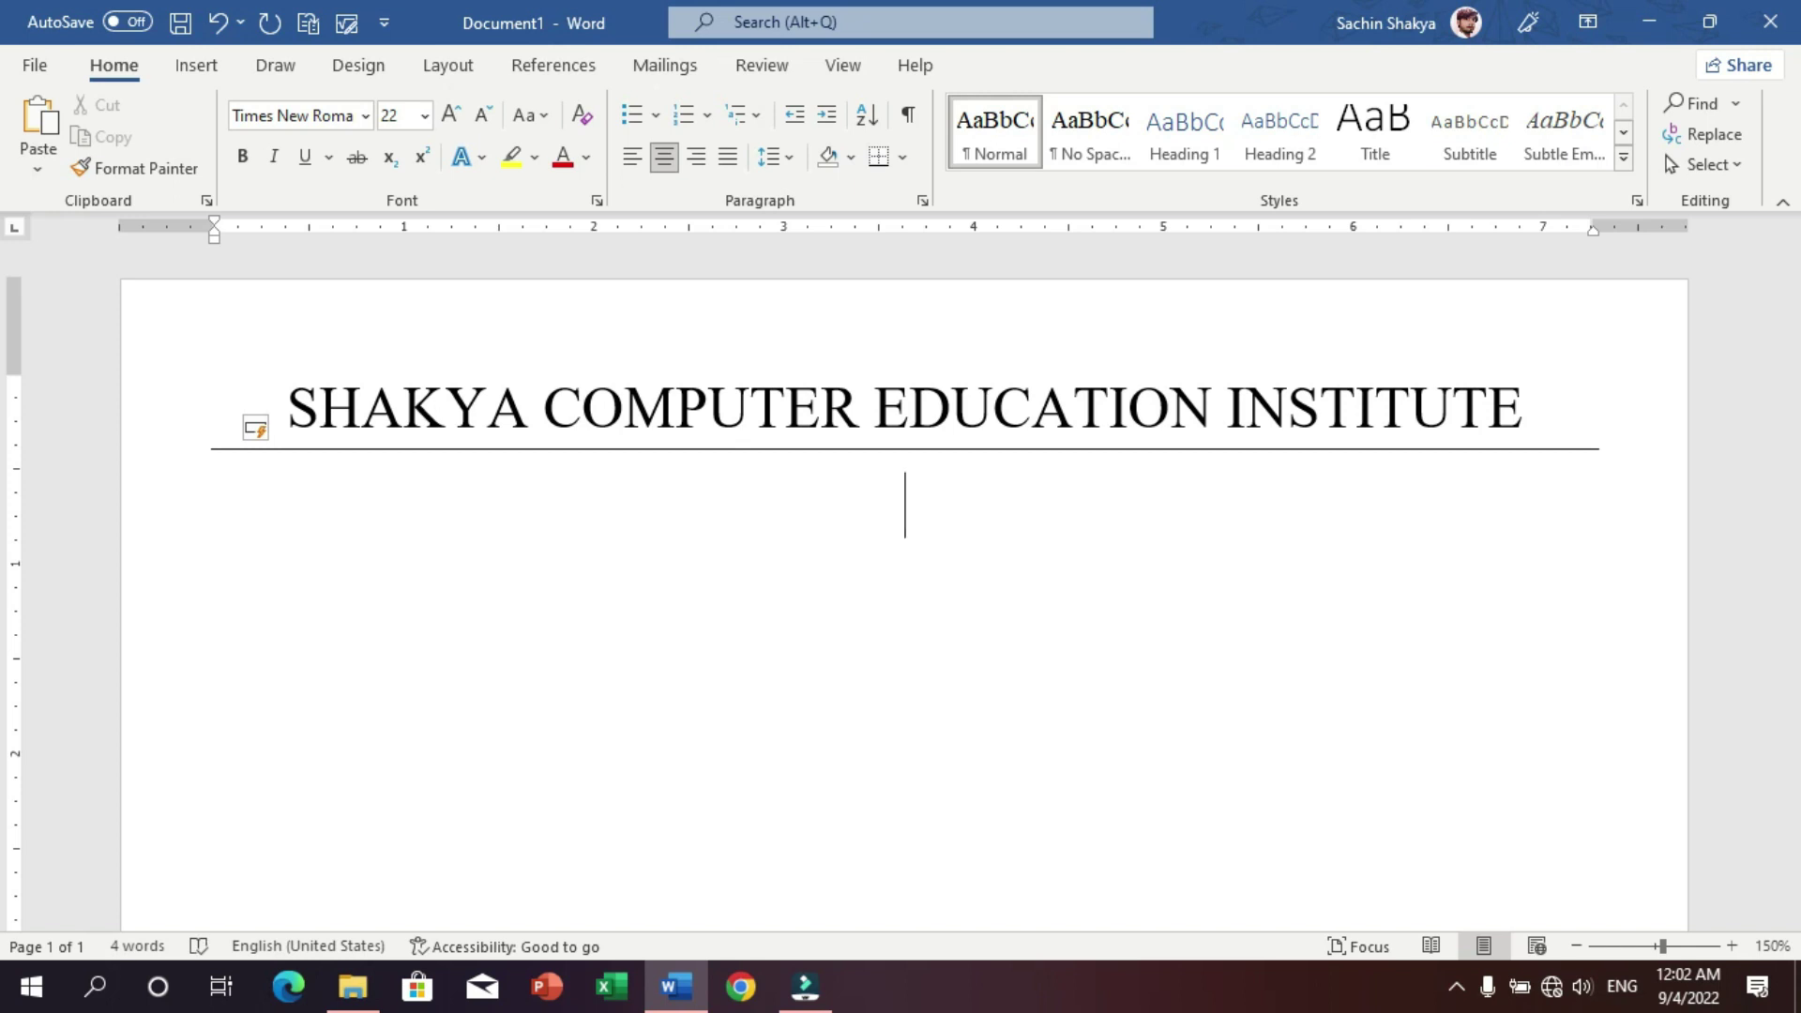
{"action": "mouse_move", "coordinate": [1554, 404]}
{"action": "left_mouse_down"}
{"action": "mouse_move", "coordinate": [1175, 390]}
{"action": "mouse_move", "coordinate": [282, 408]}
{"action": "left_mouse_up"}
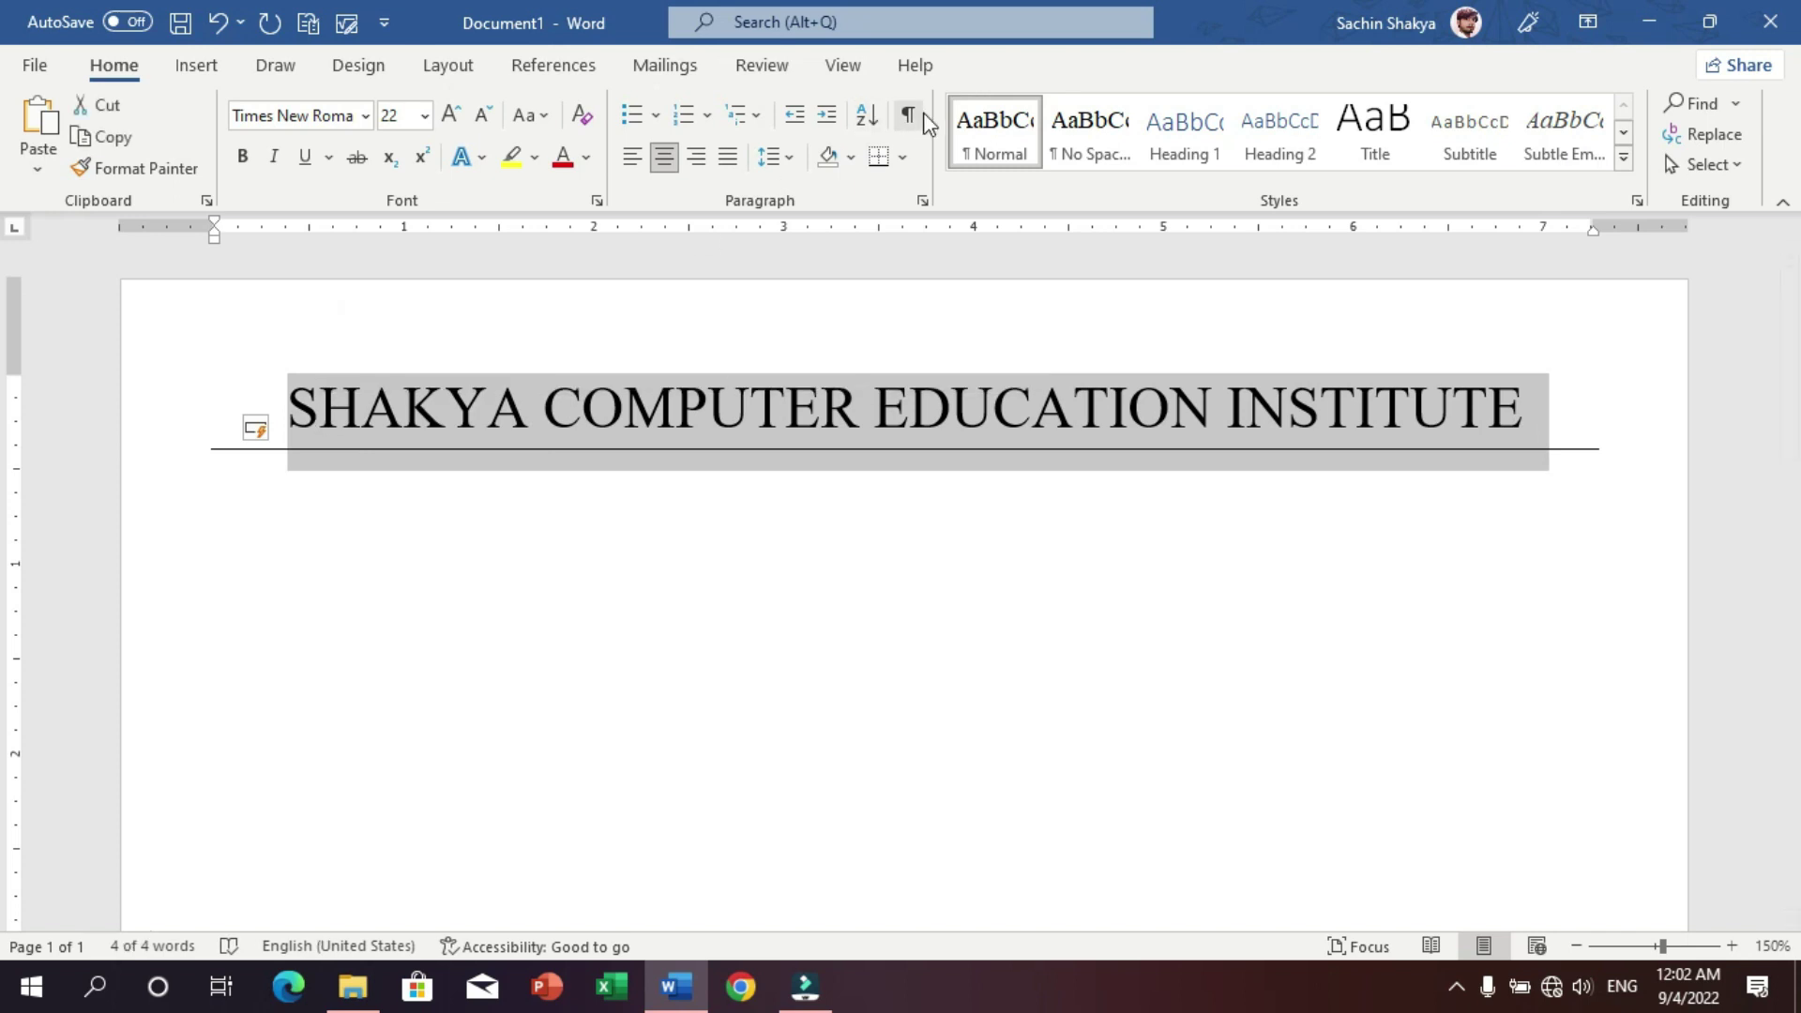
{"action": "left_click", "coordinate": [902, 159]}
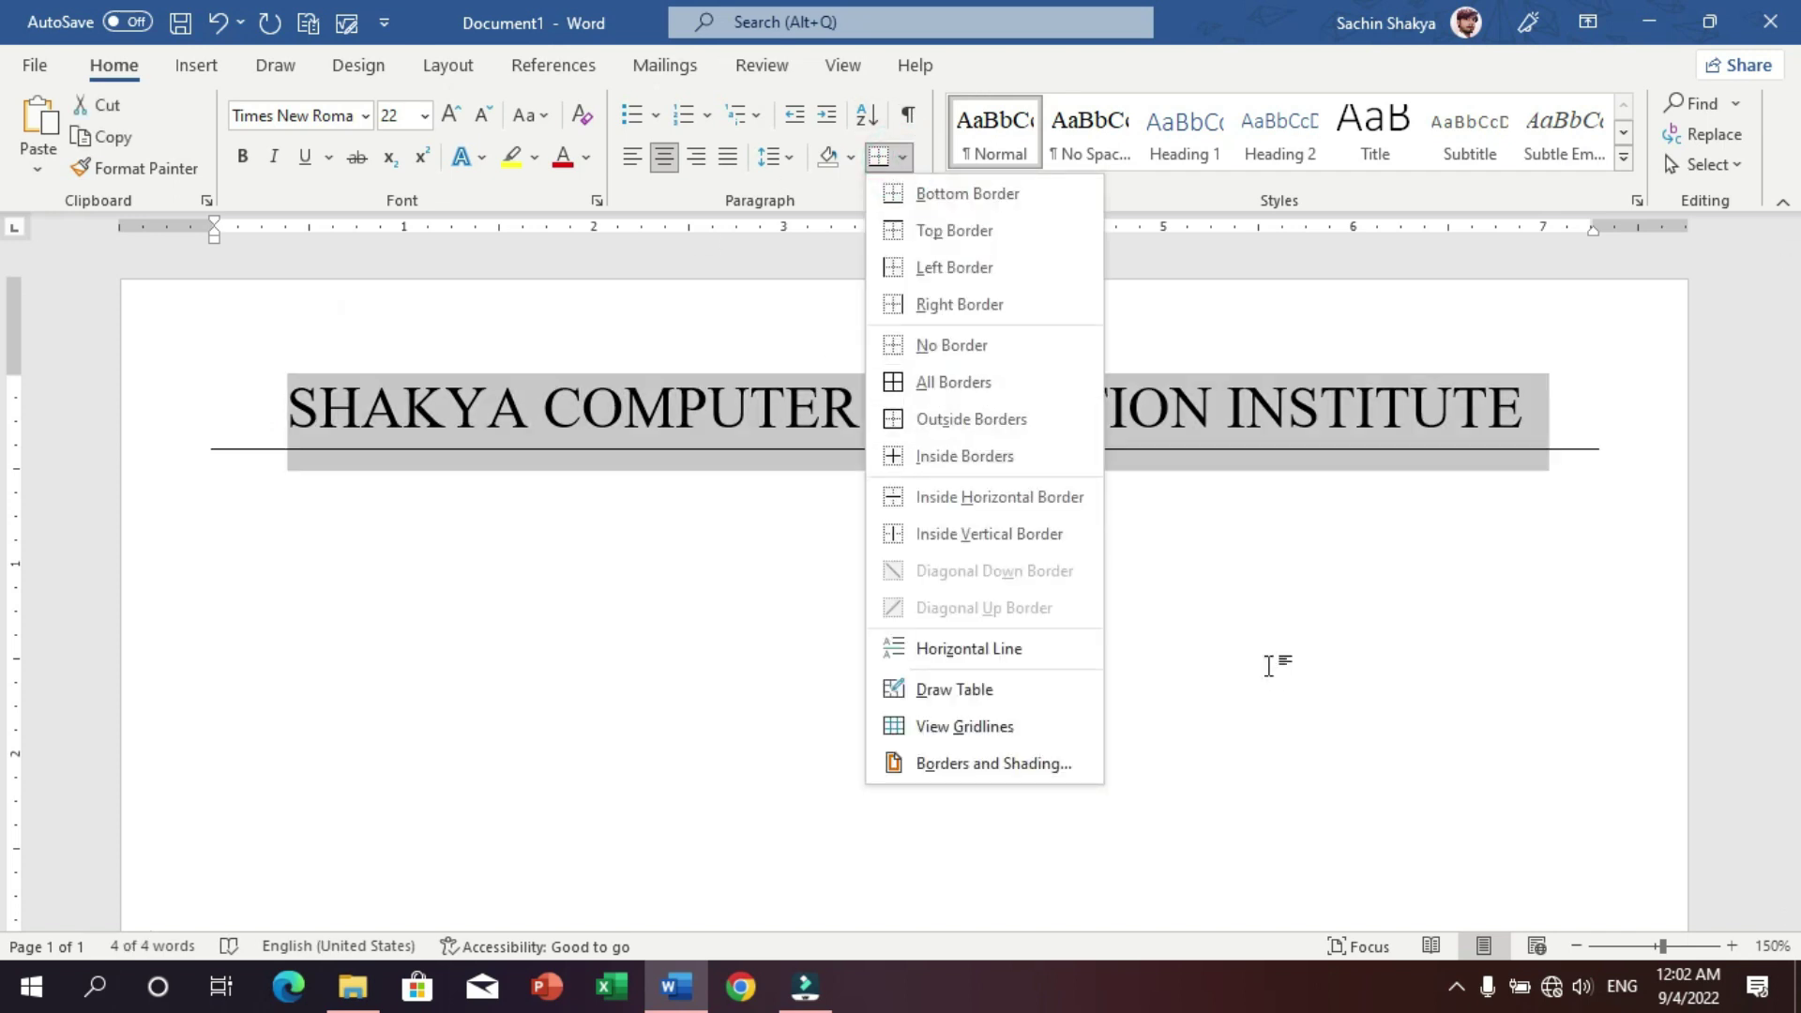
{"action": "left_click", "coordinate": [1218, 629]}
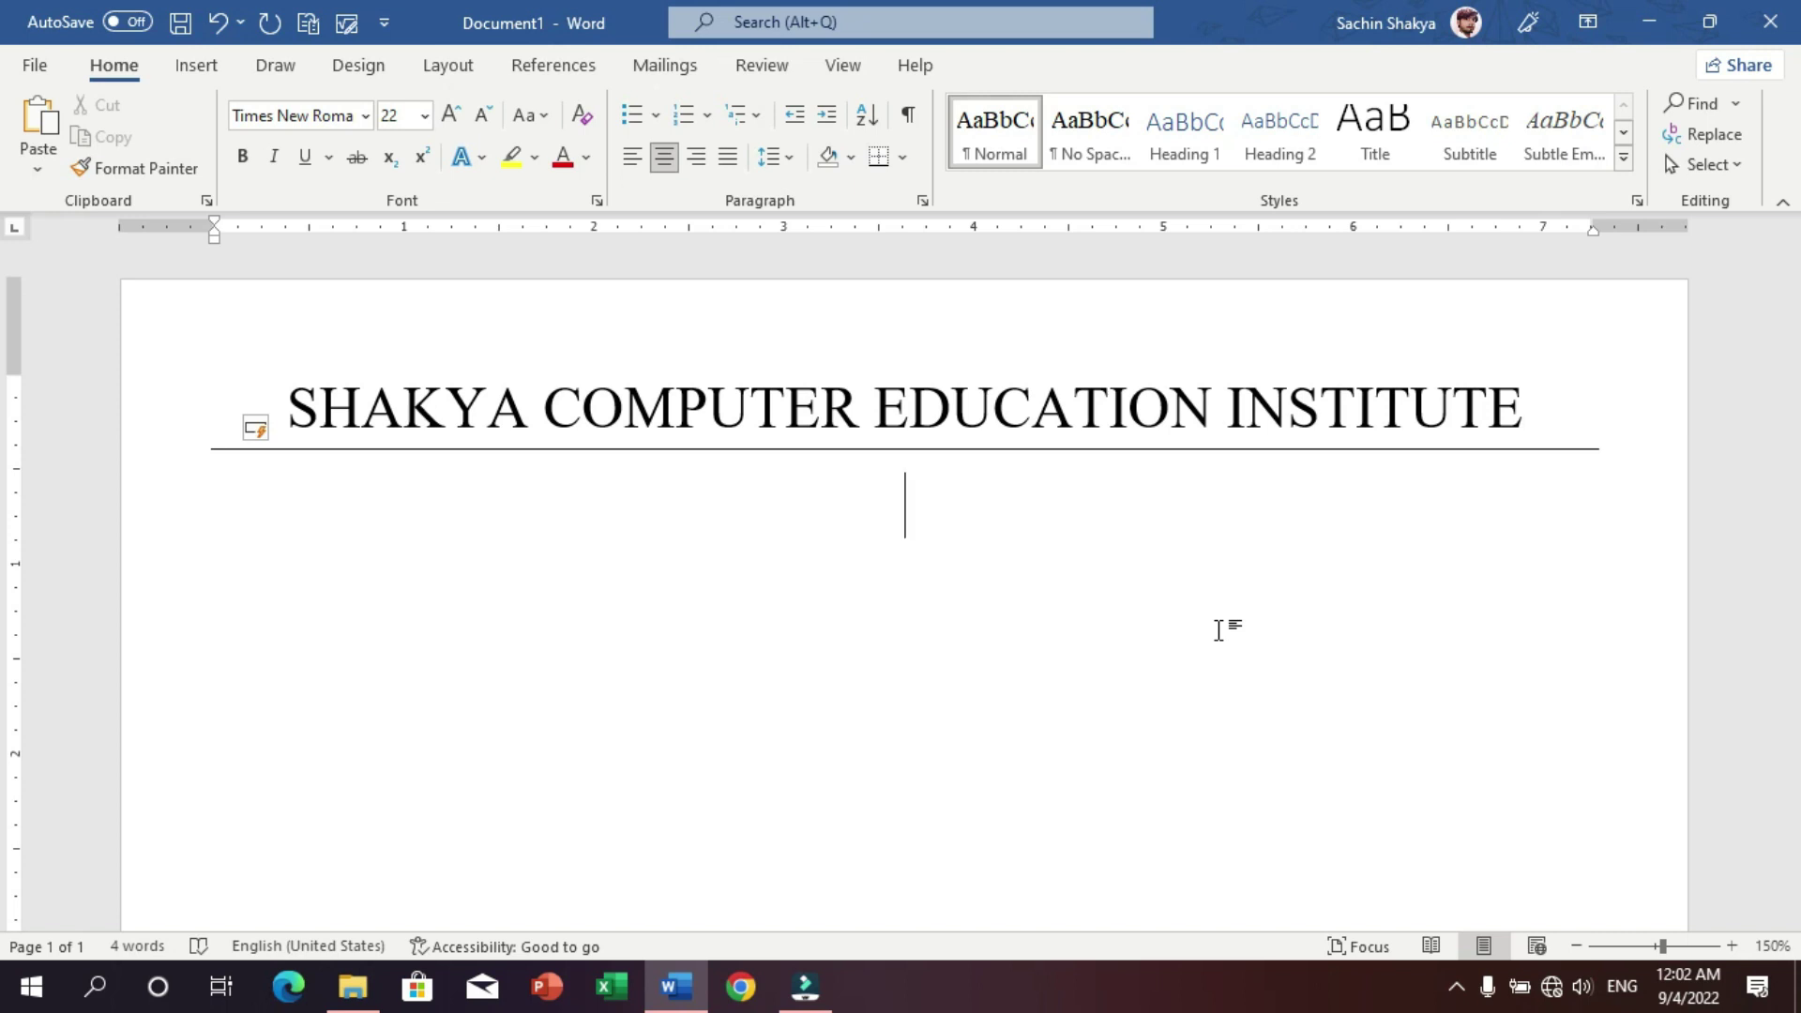
- Create thick, double, dotted and wavy divider lines with ___, ===, *** and ~~~
{"action": "type", "text": "___"}
{"action": "key", "text": "Return"}
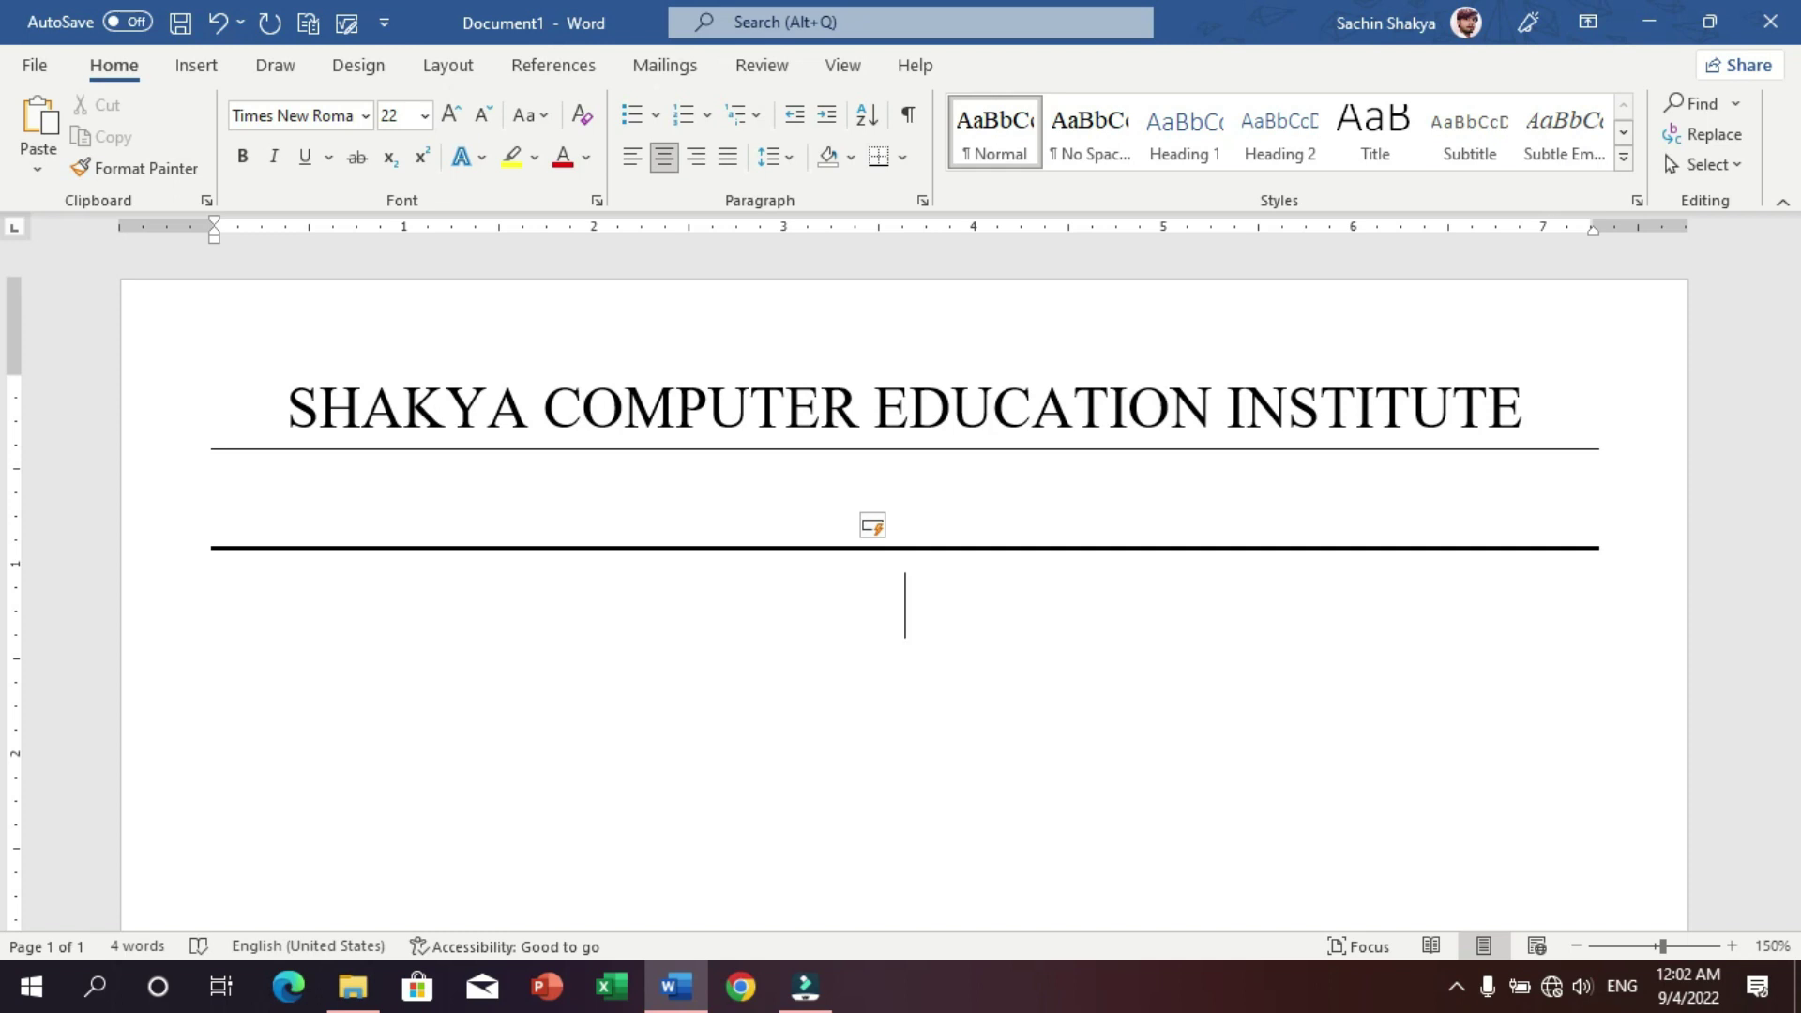
{"action": "type", "text": "==="}
{"action": "key", "text": "Return"}
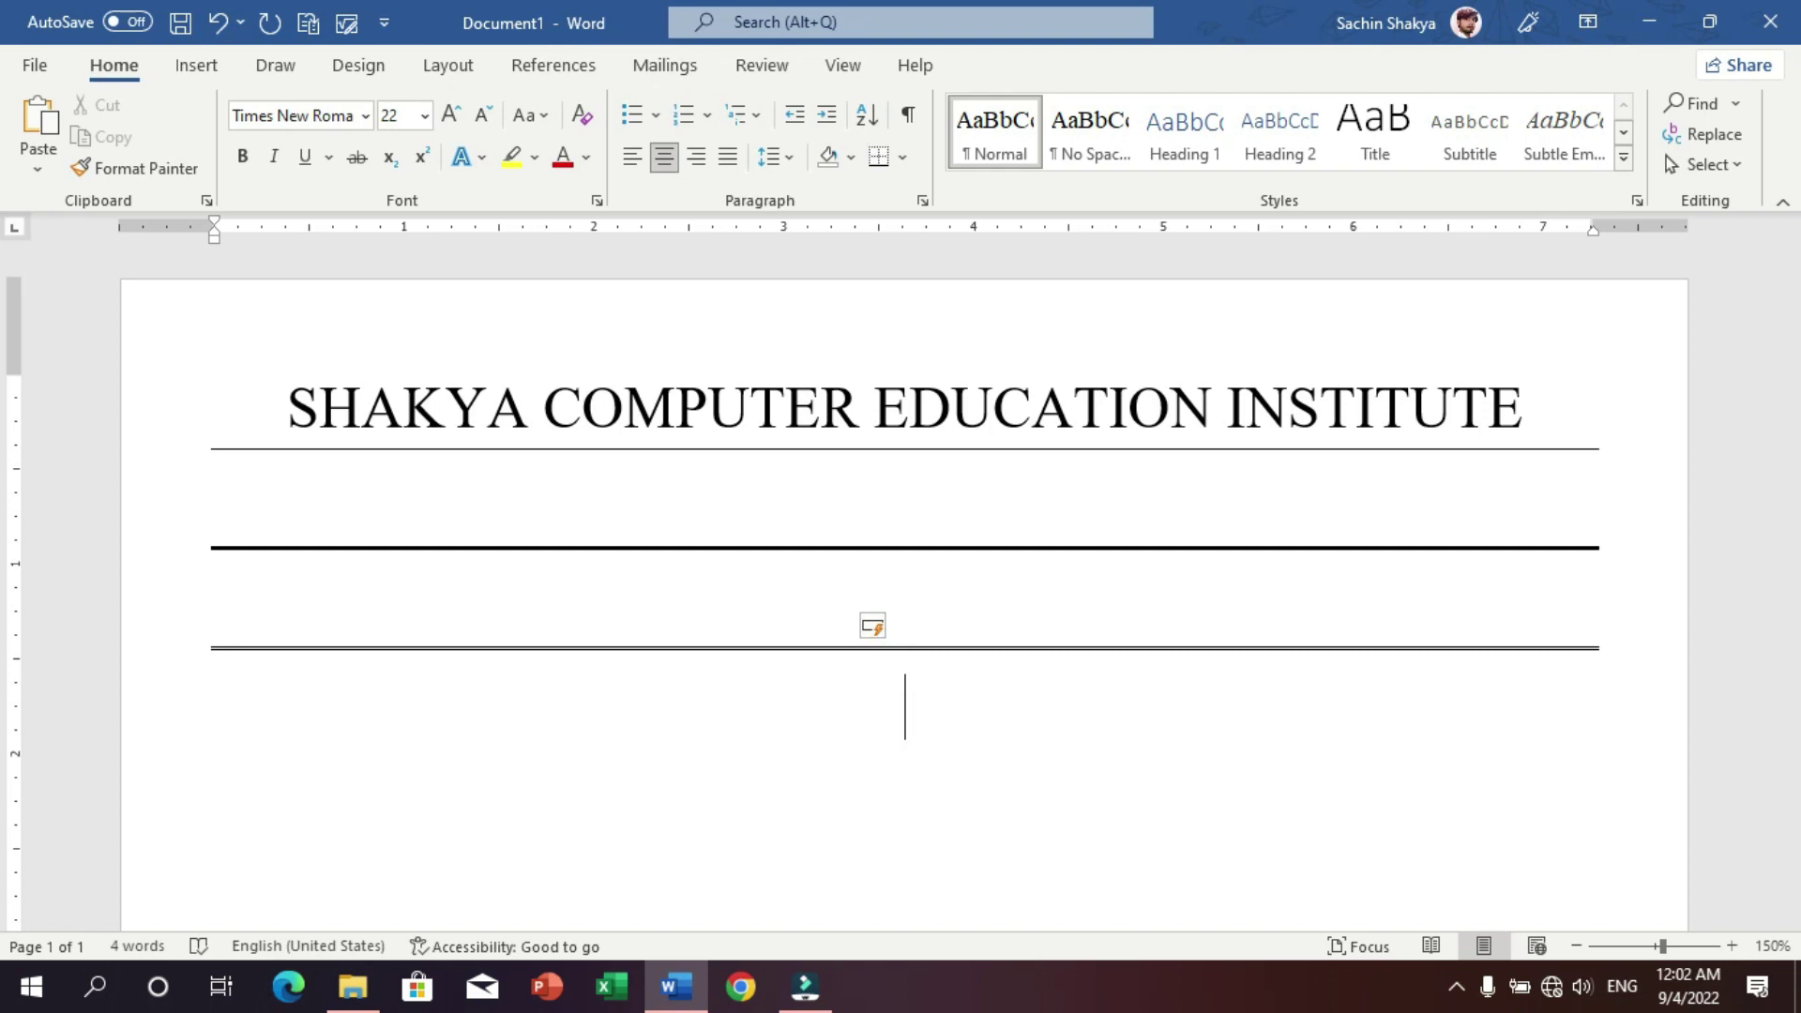
{"action": "scroll", "coordinate": [1092, 635], "scroll_direction": "down", "scroll_amount": 1}
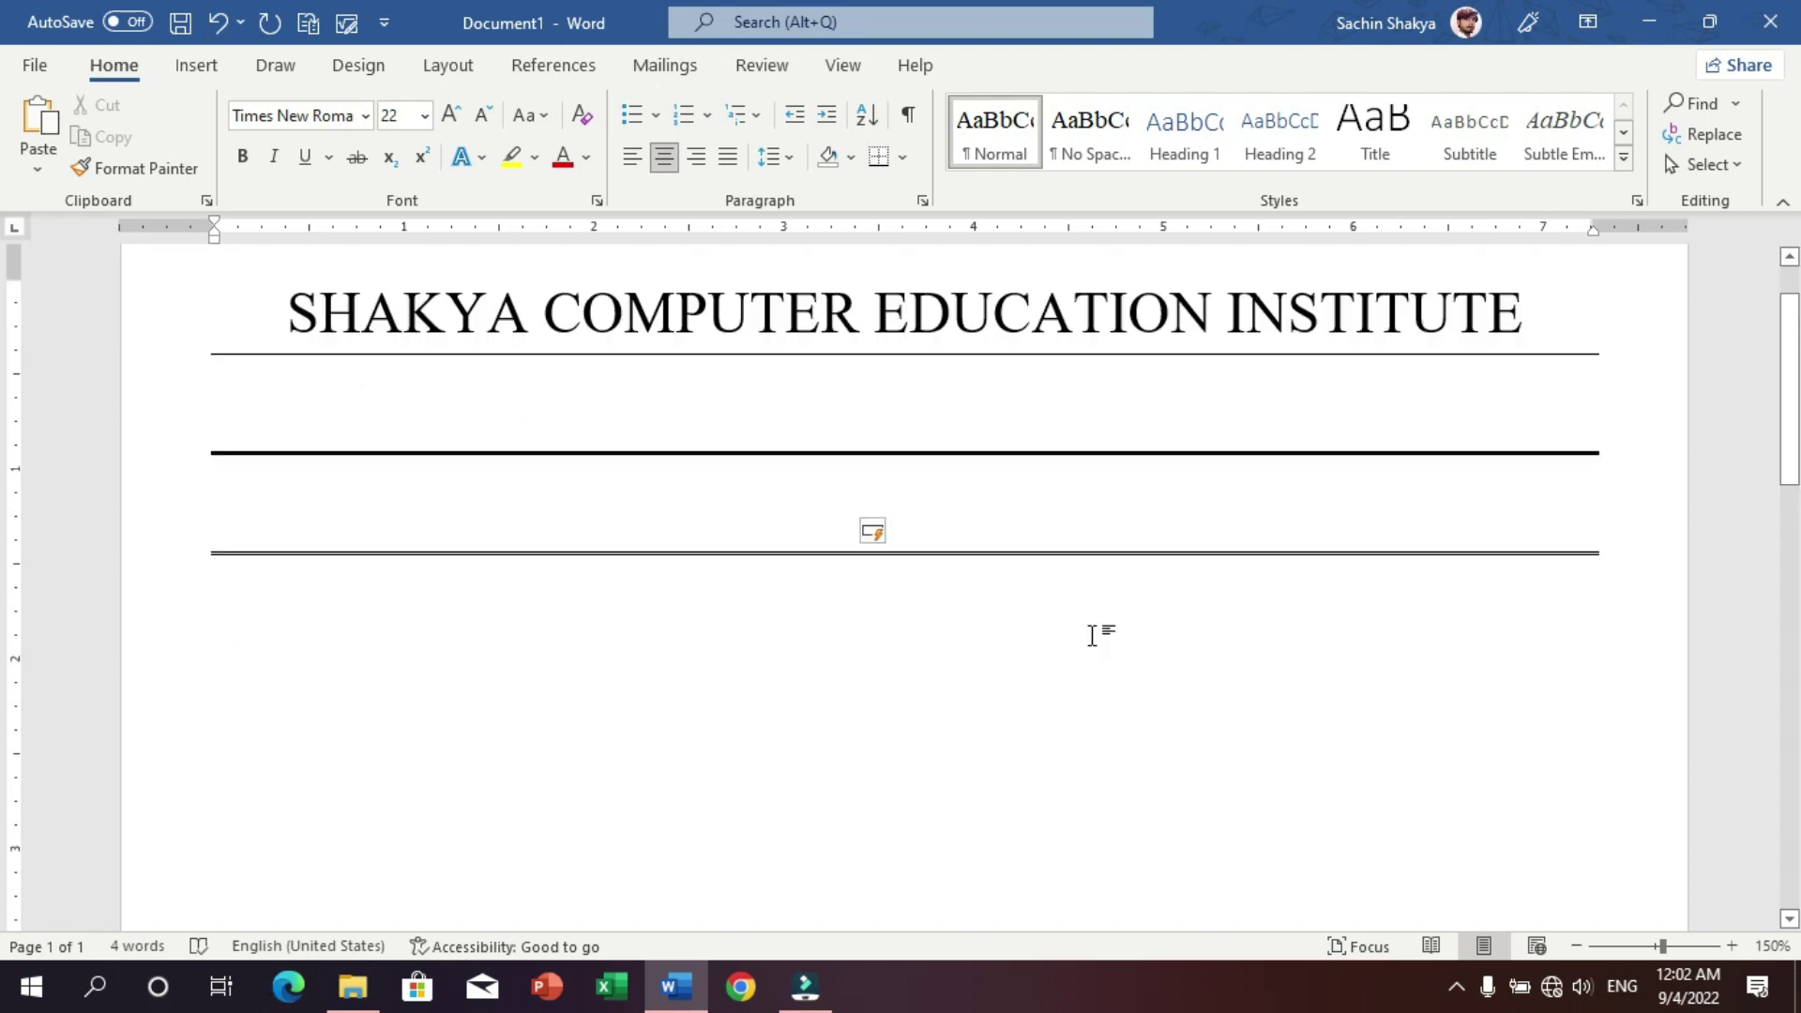
{"action": "type", "text": "***"}
{"action": "key", "text": "Return"}
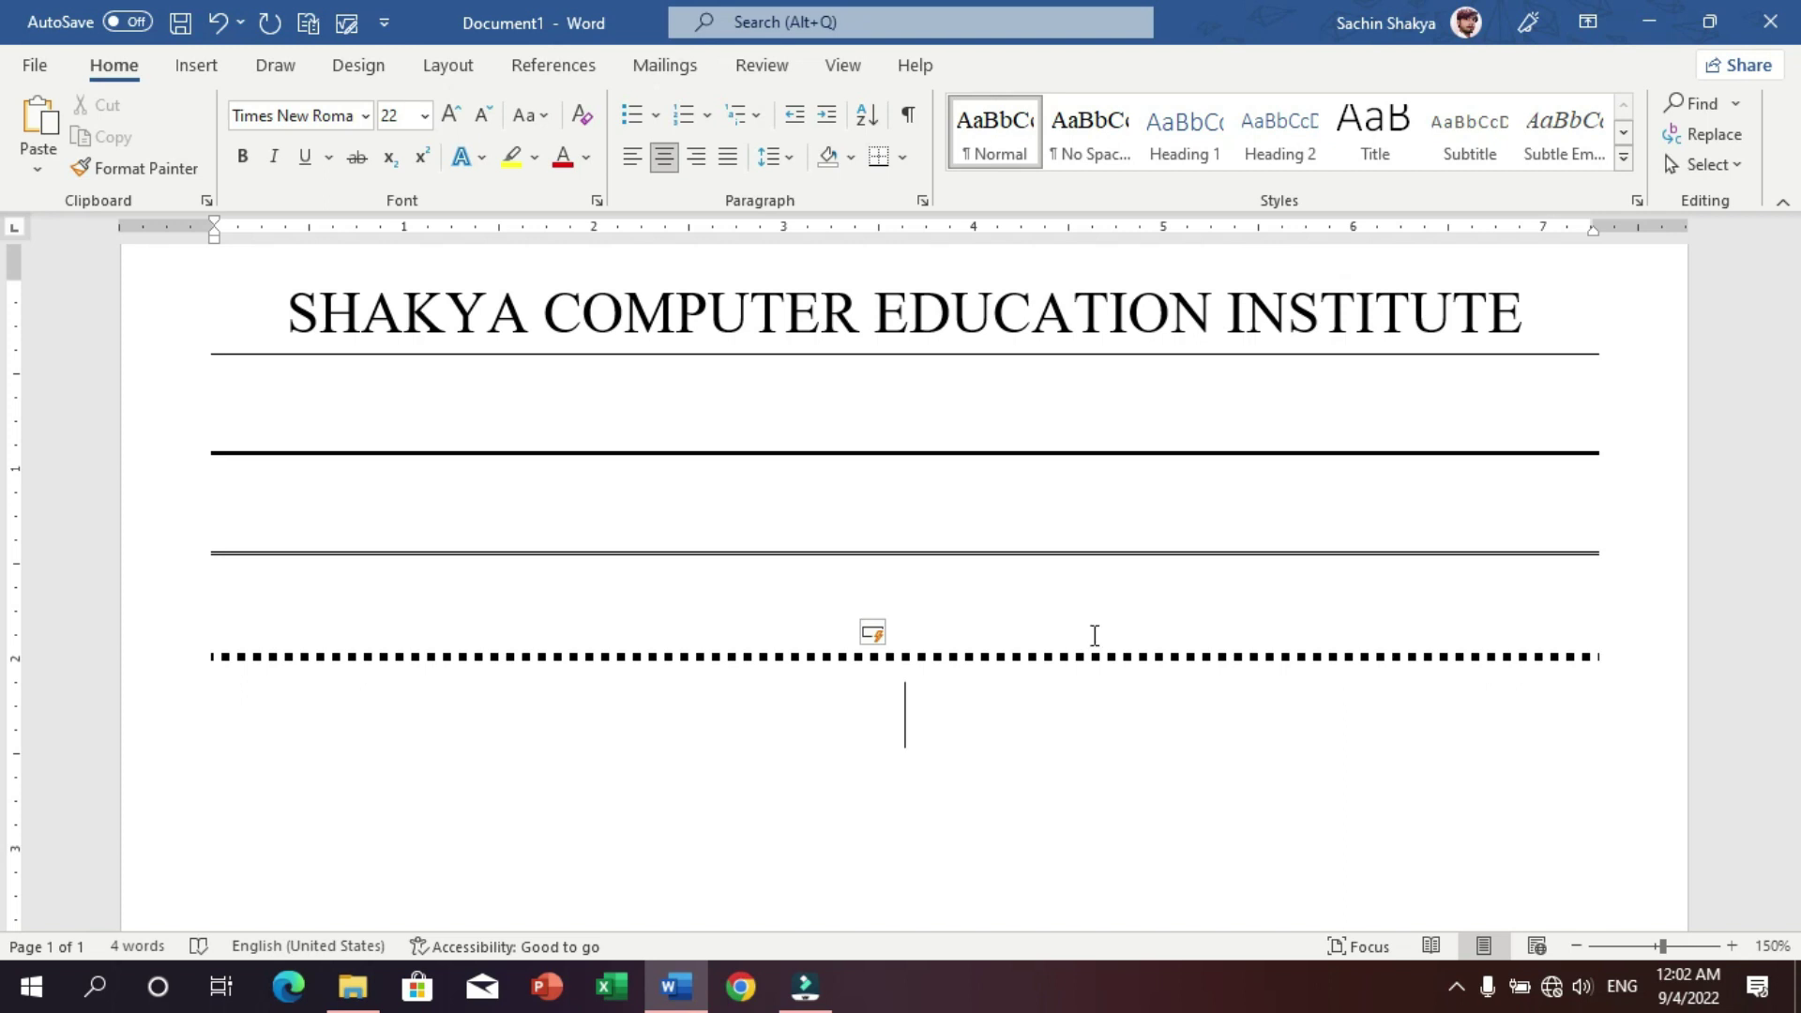
{"action": "type", "text": "~~~"}
{"action": "key", "text": "Return"}
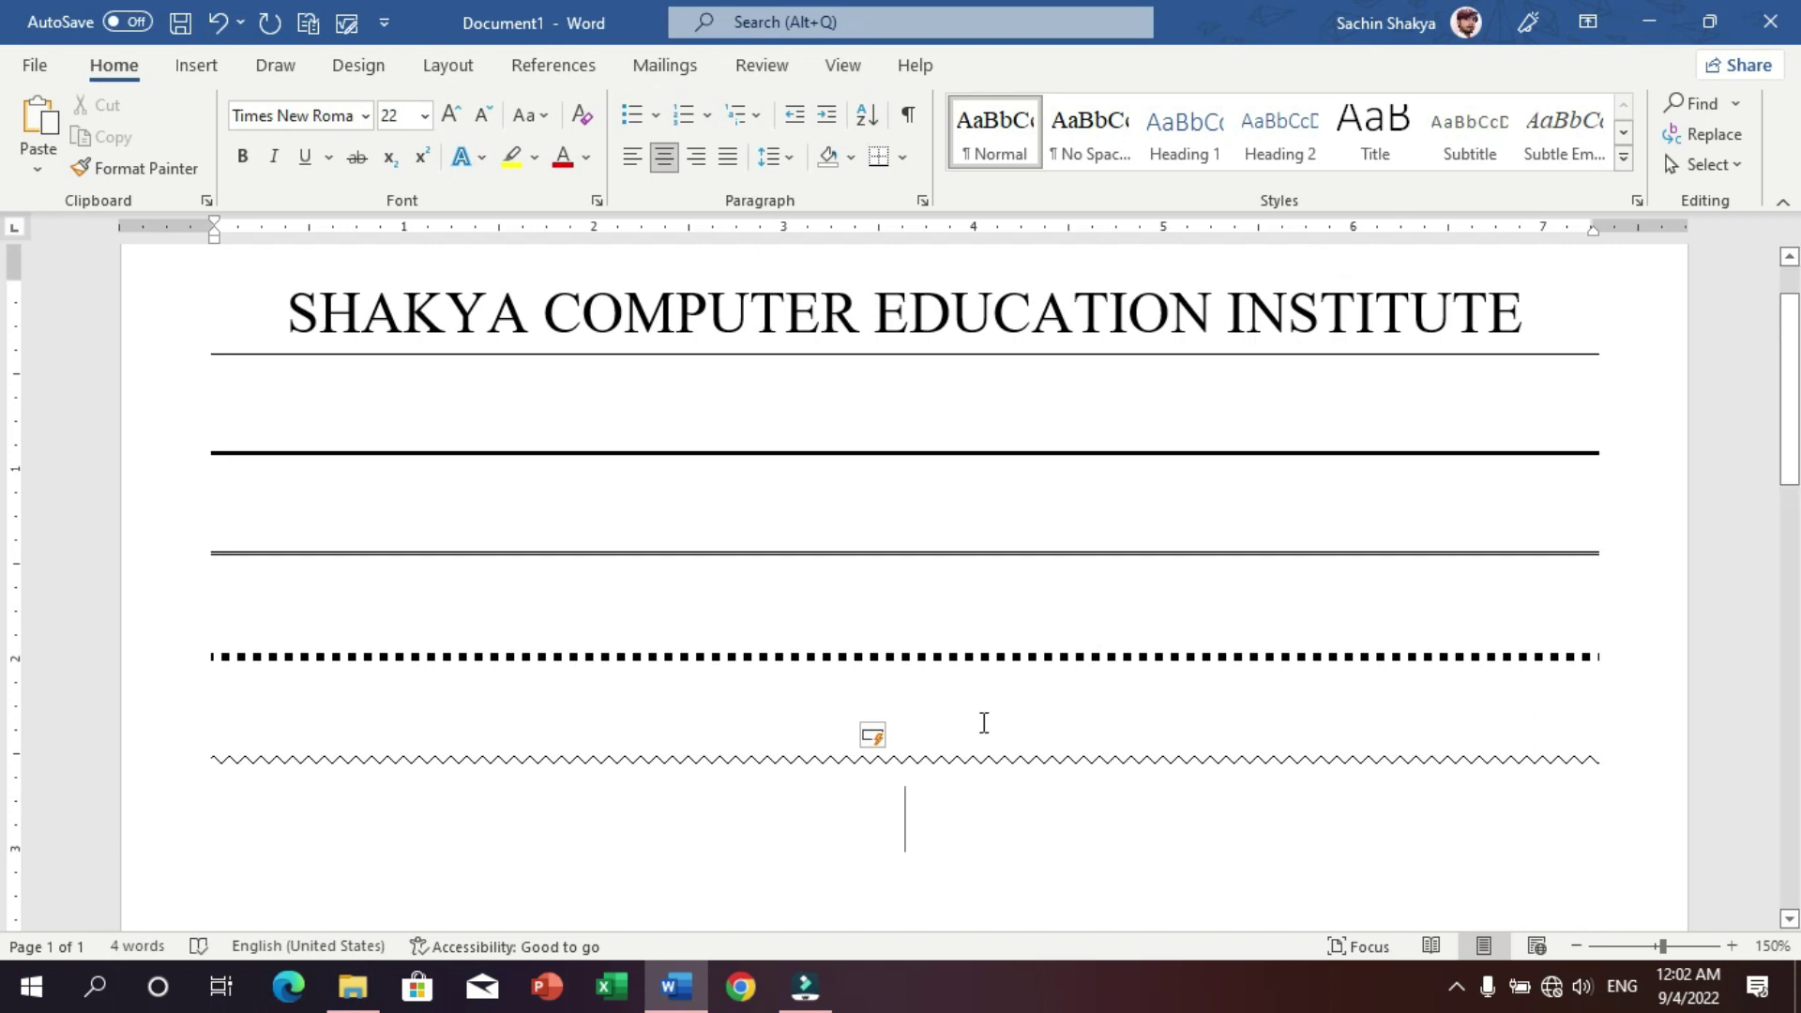
- Delete all the divider lines and left-align the empty paragraph
{"action": "left_click_drag", "start_coordinate": [973, 832], "coordinate": [195, 434]}
{"action": "key", "text": "Delete"}
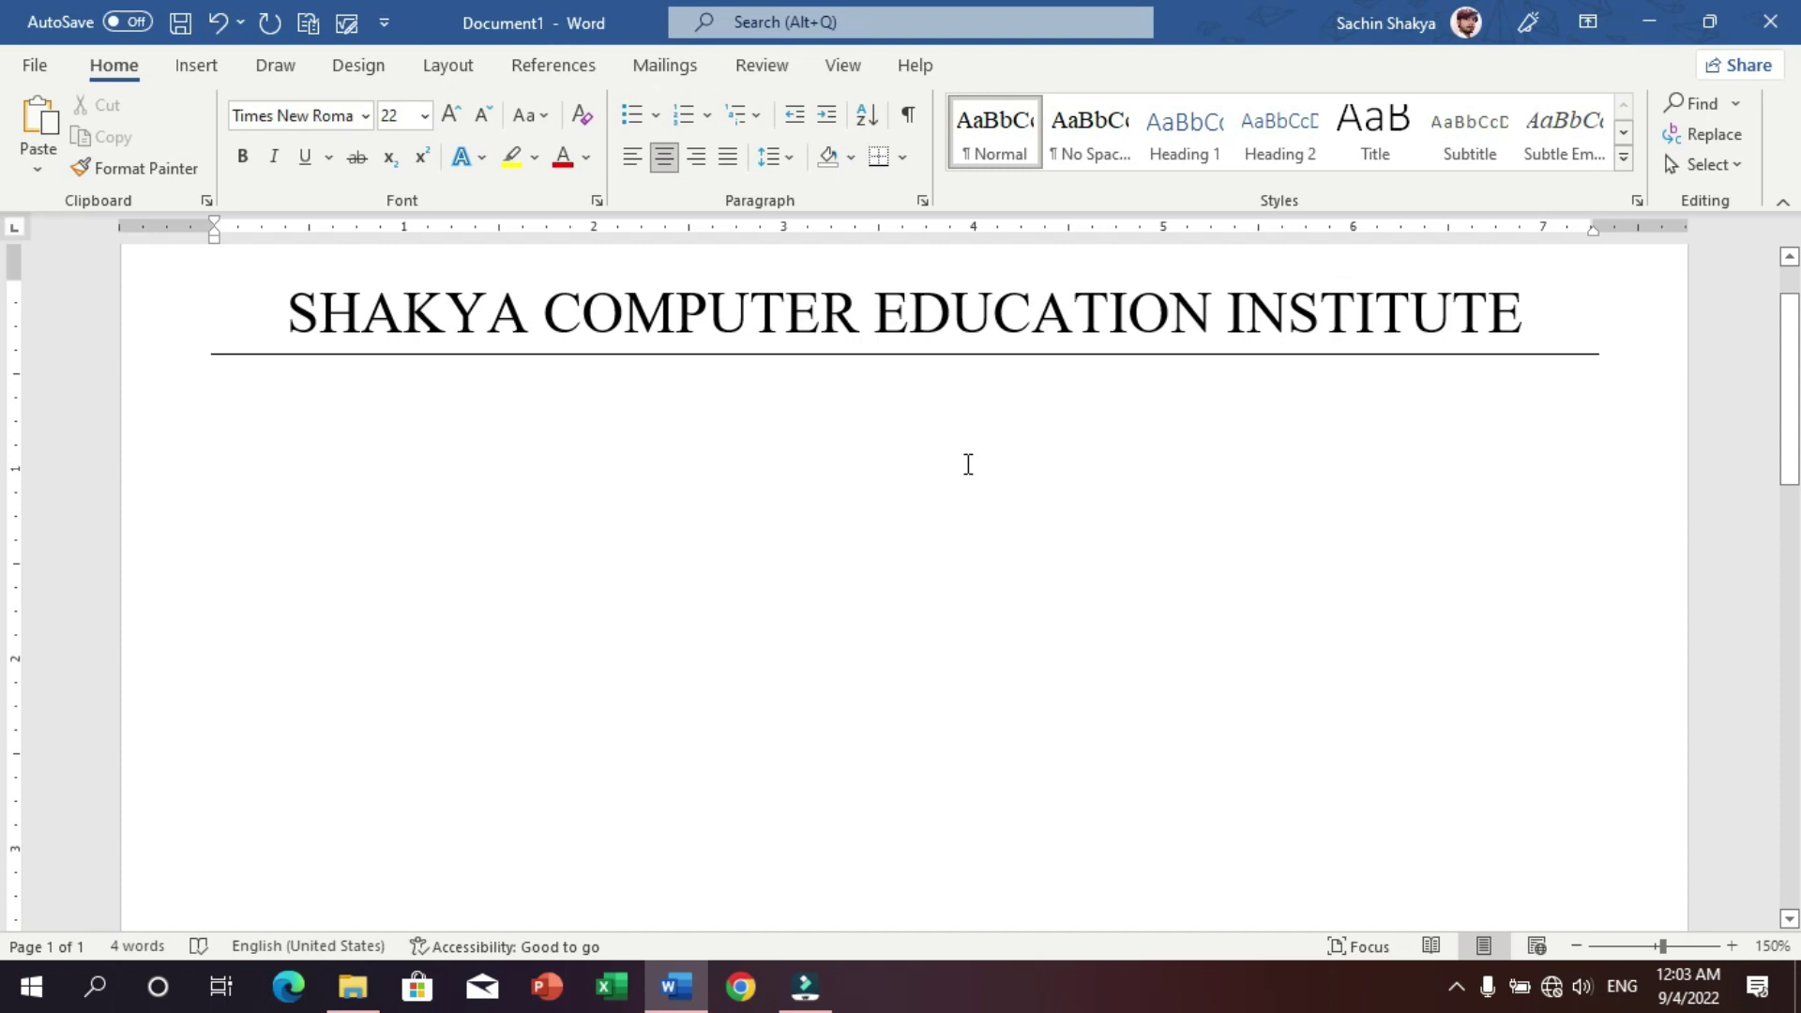
{"action": "key", "text": "ctrl+l"}
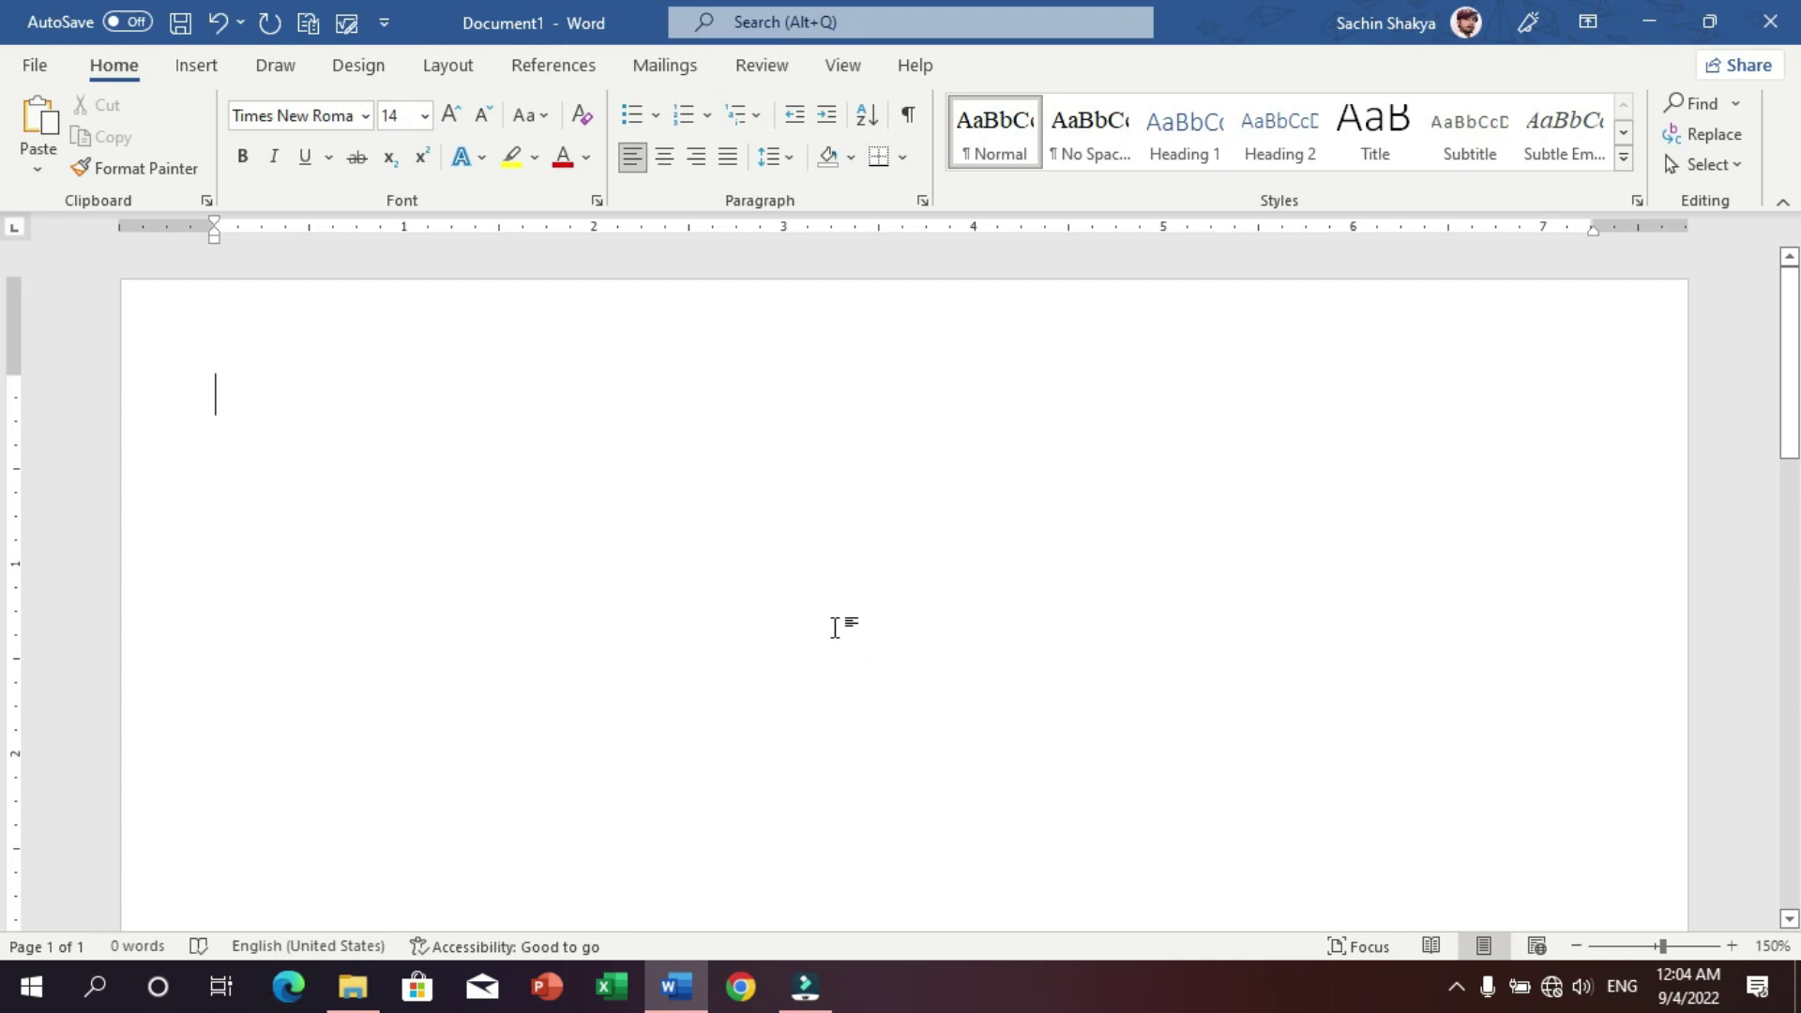
- Enter the PNB abbreviation so AutoCorrect expands it into PUNJAB NATIONAL BANK
{"action": "type", "text": "PUNJAB"}
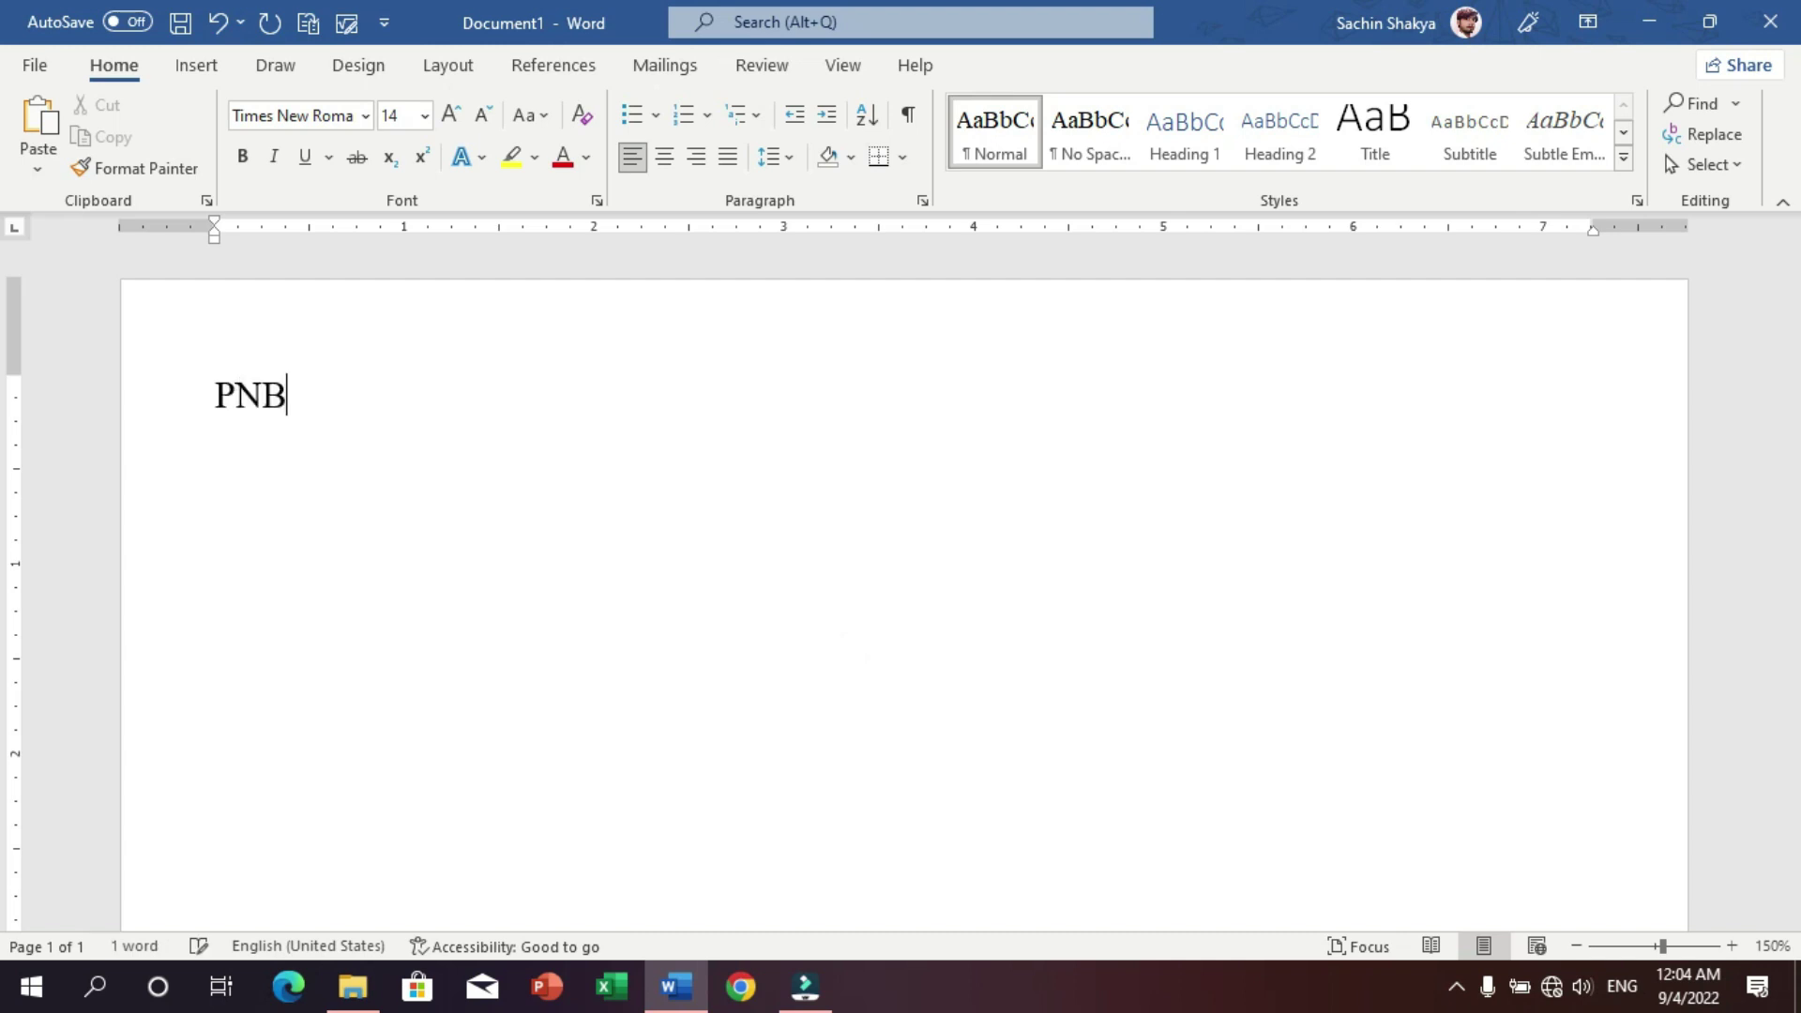
{"action": "key", "text": "Return"}
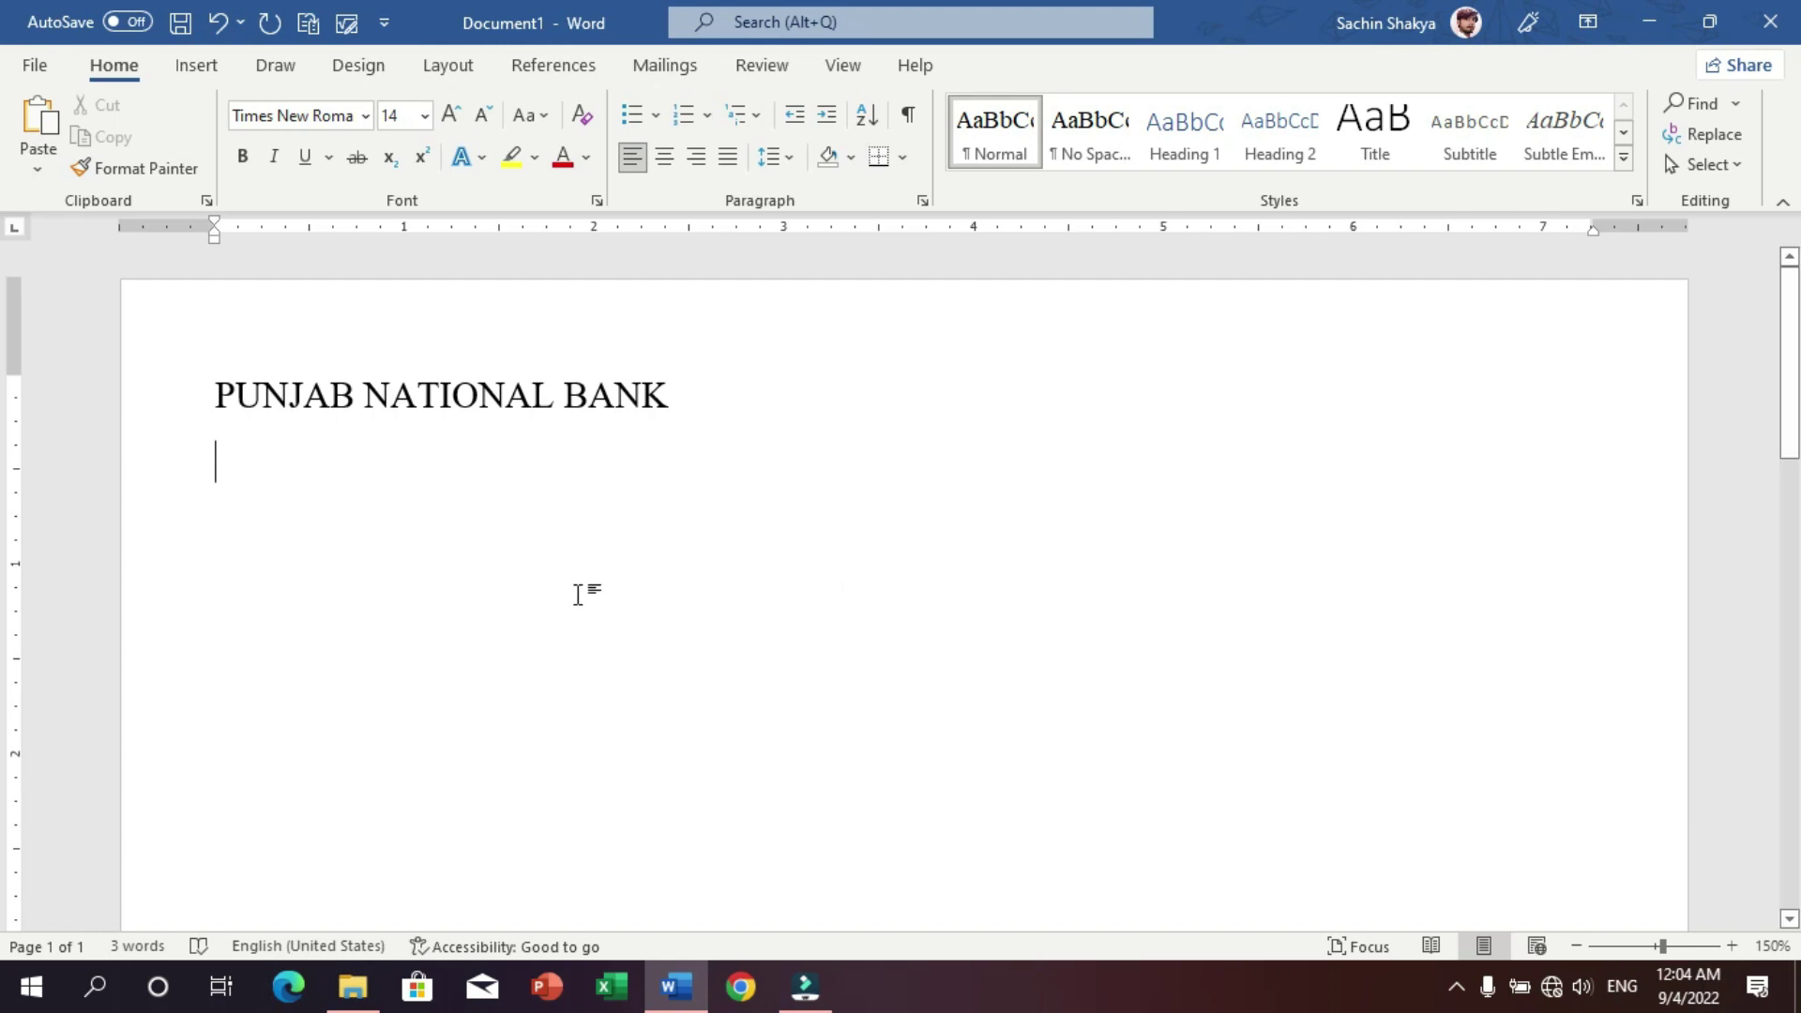
- Open AutoCorrect Options from File > Options > Proofing
{"action": "left_click", "coordinate": [34, 65]}
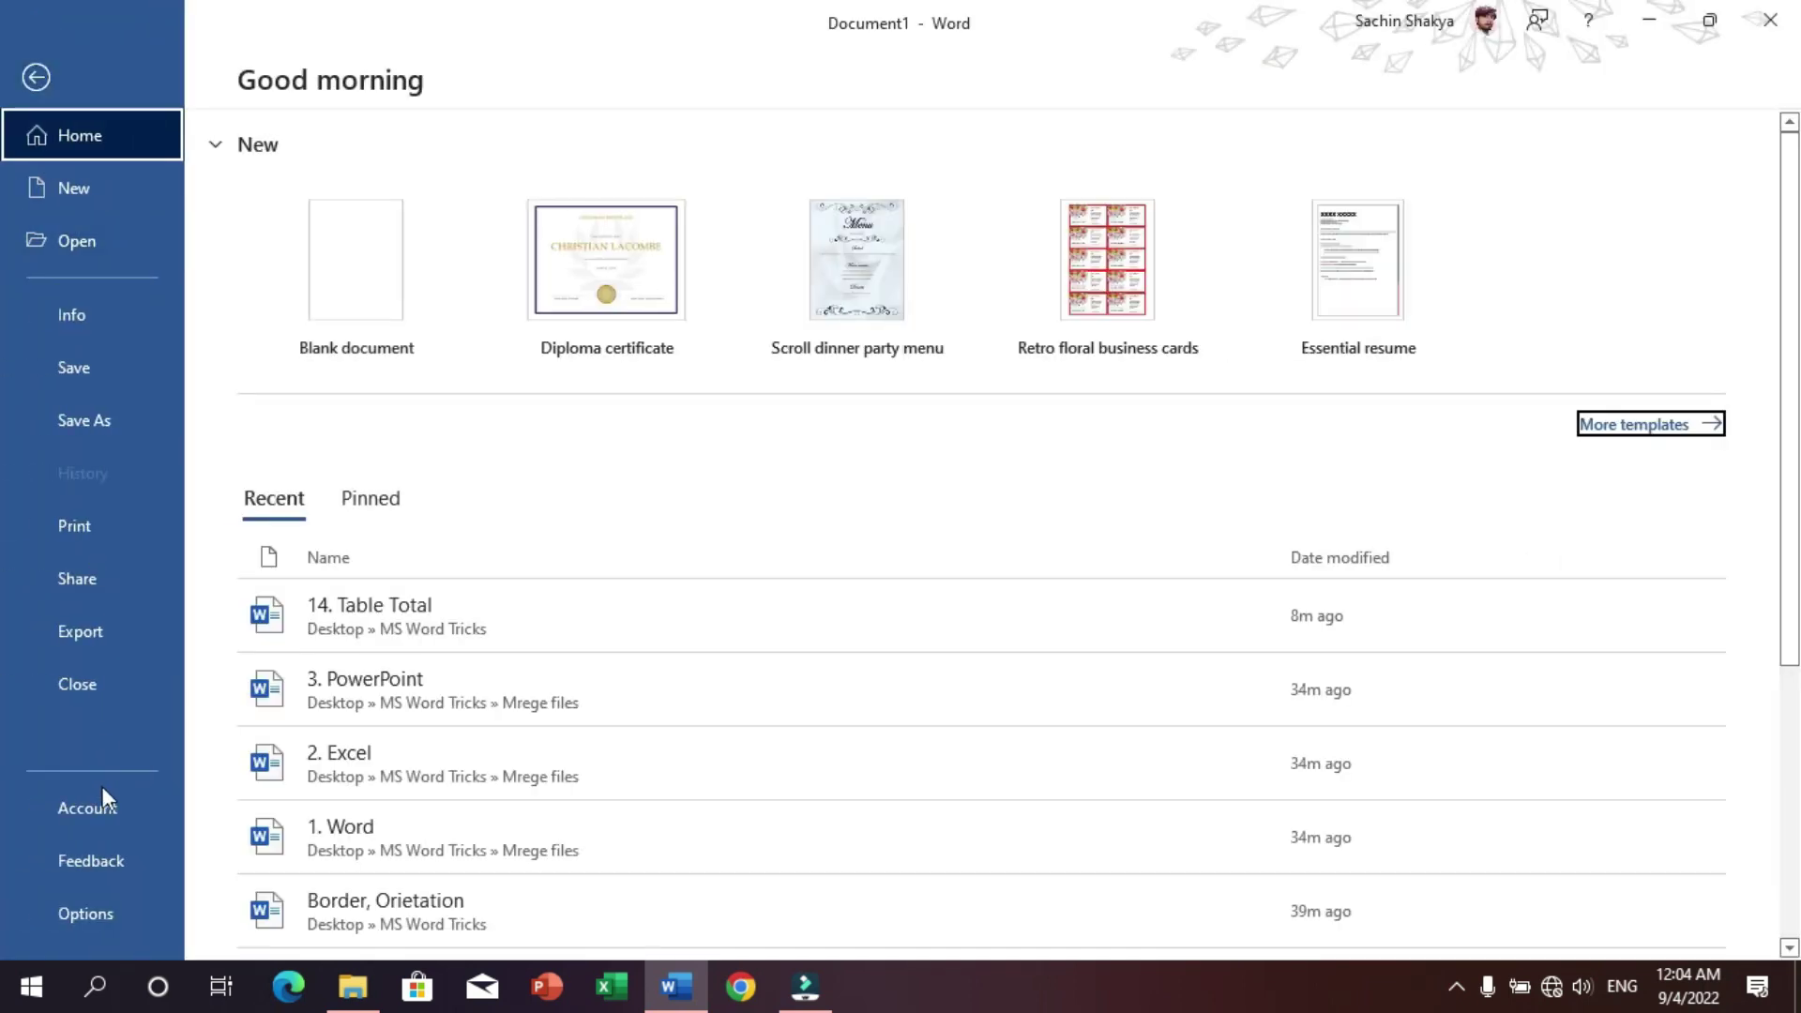
{"action": "left_click", "coordinate": [109, 914]}
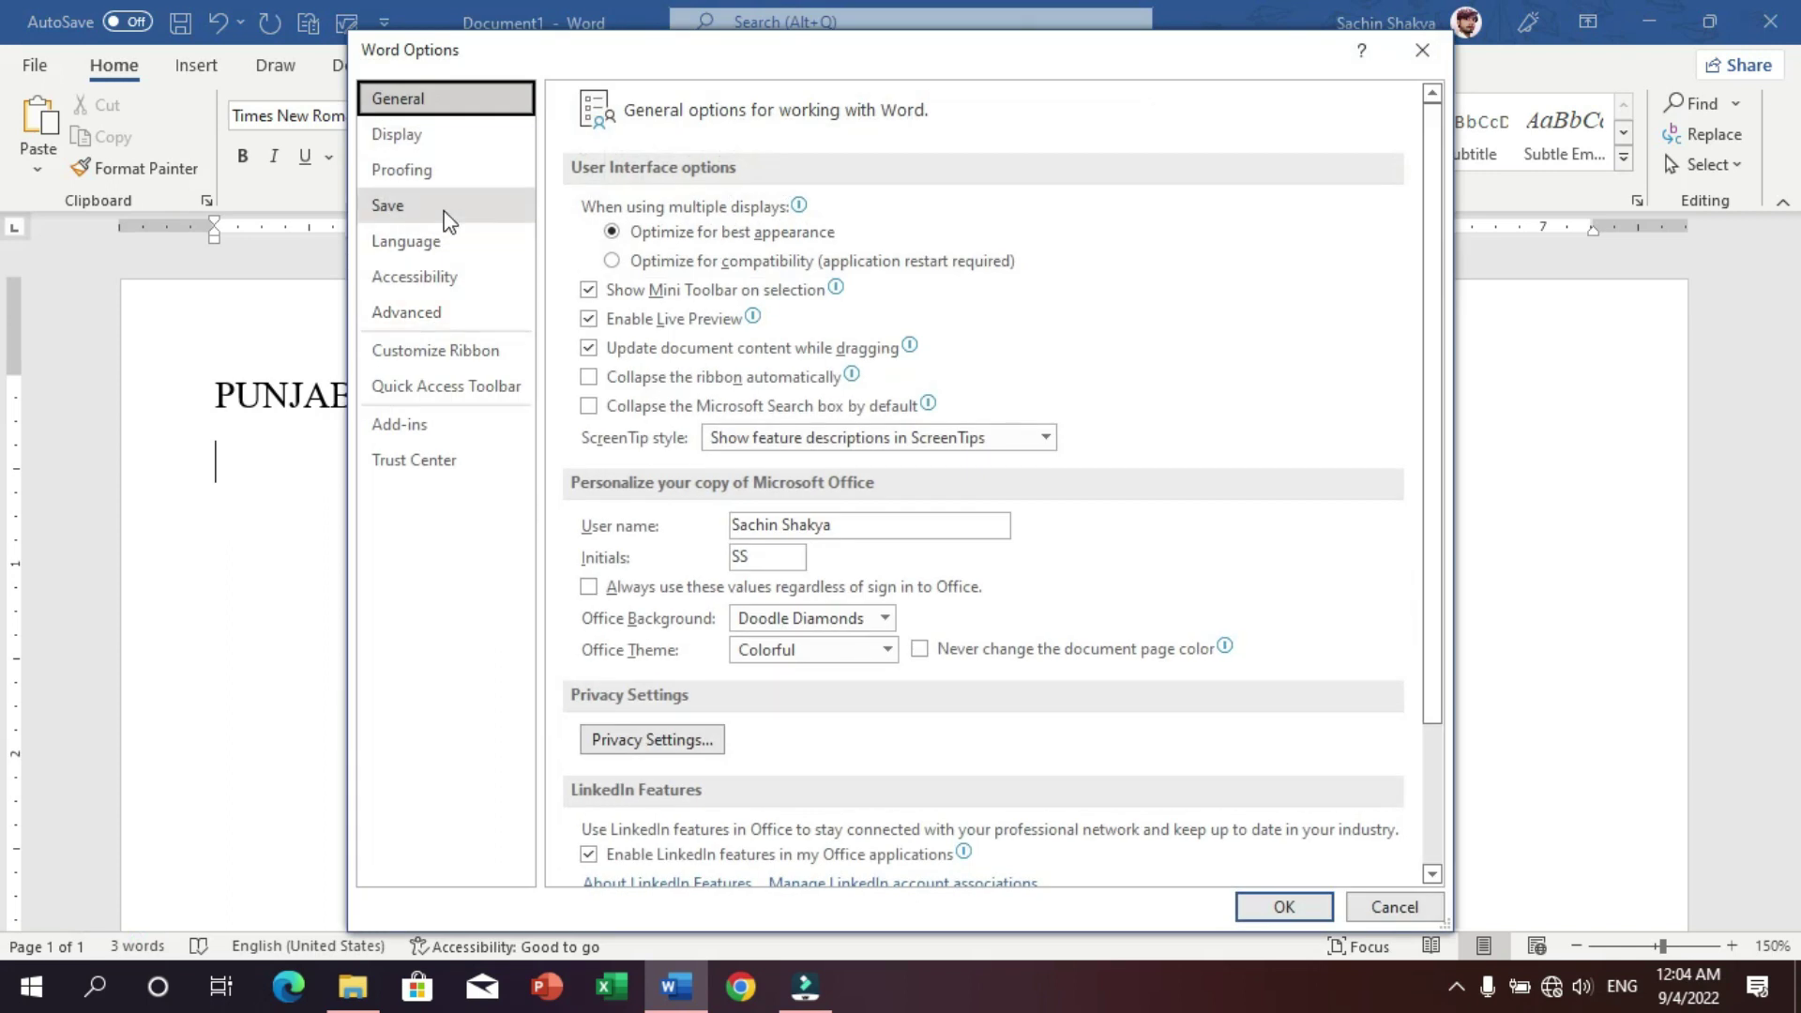
{"action": "left_click", "coordinate": [431, 178]}
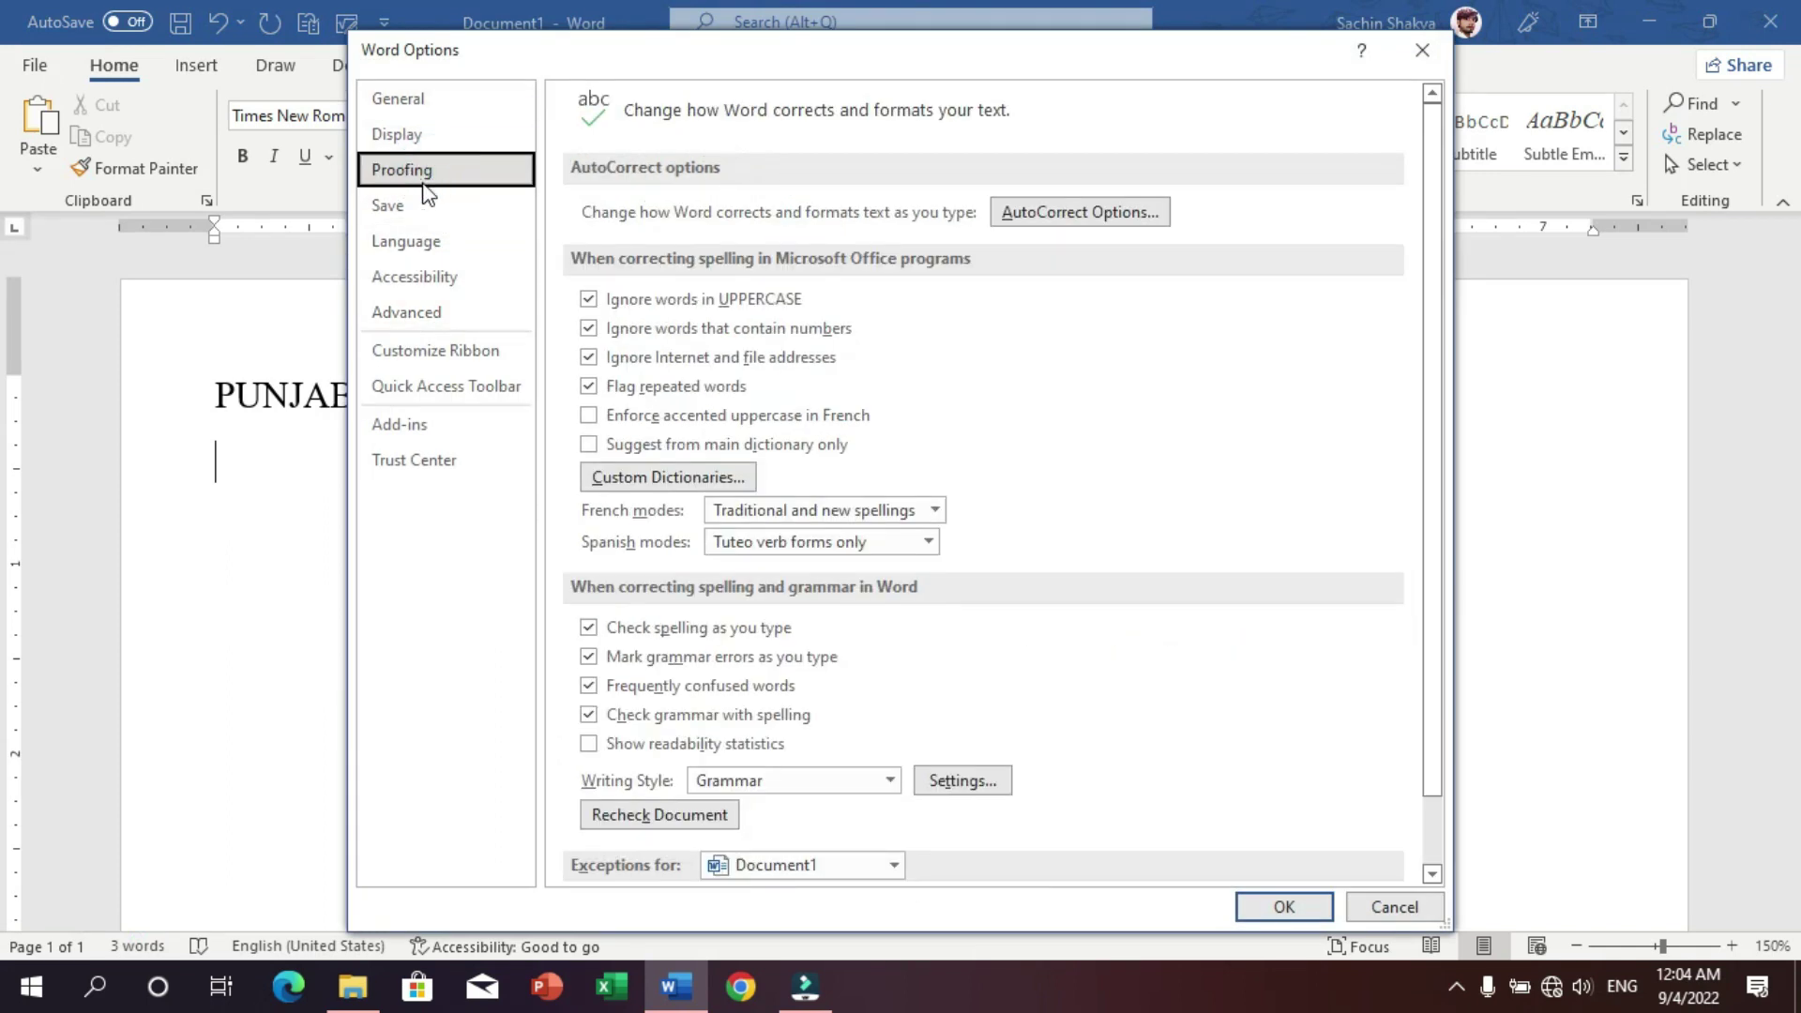
{"action": "left_click", "coordinate": [1078, 214]}
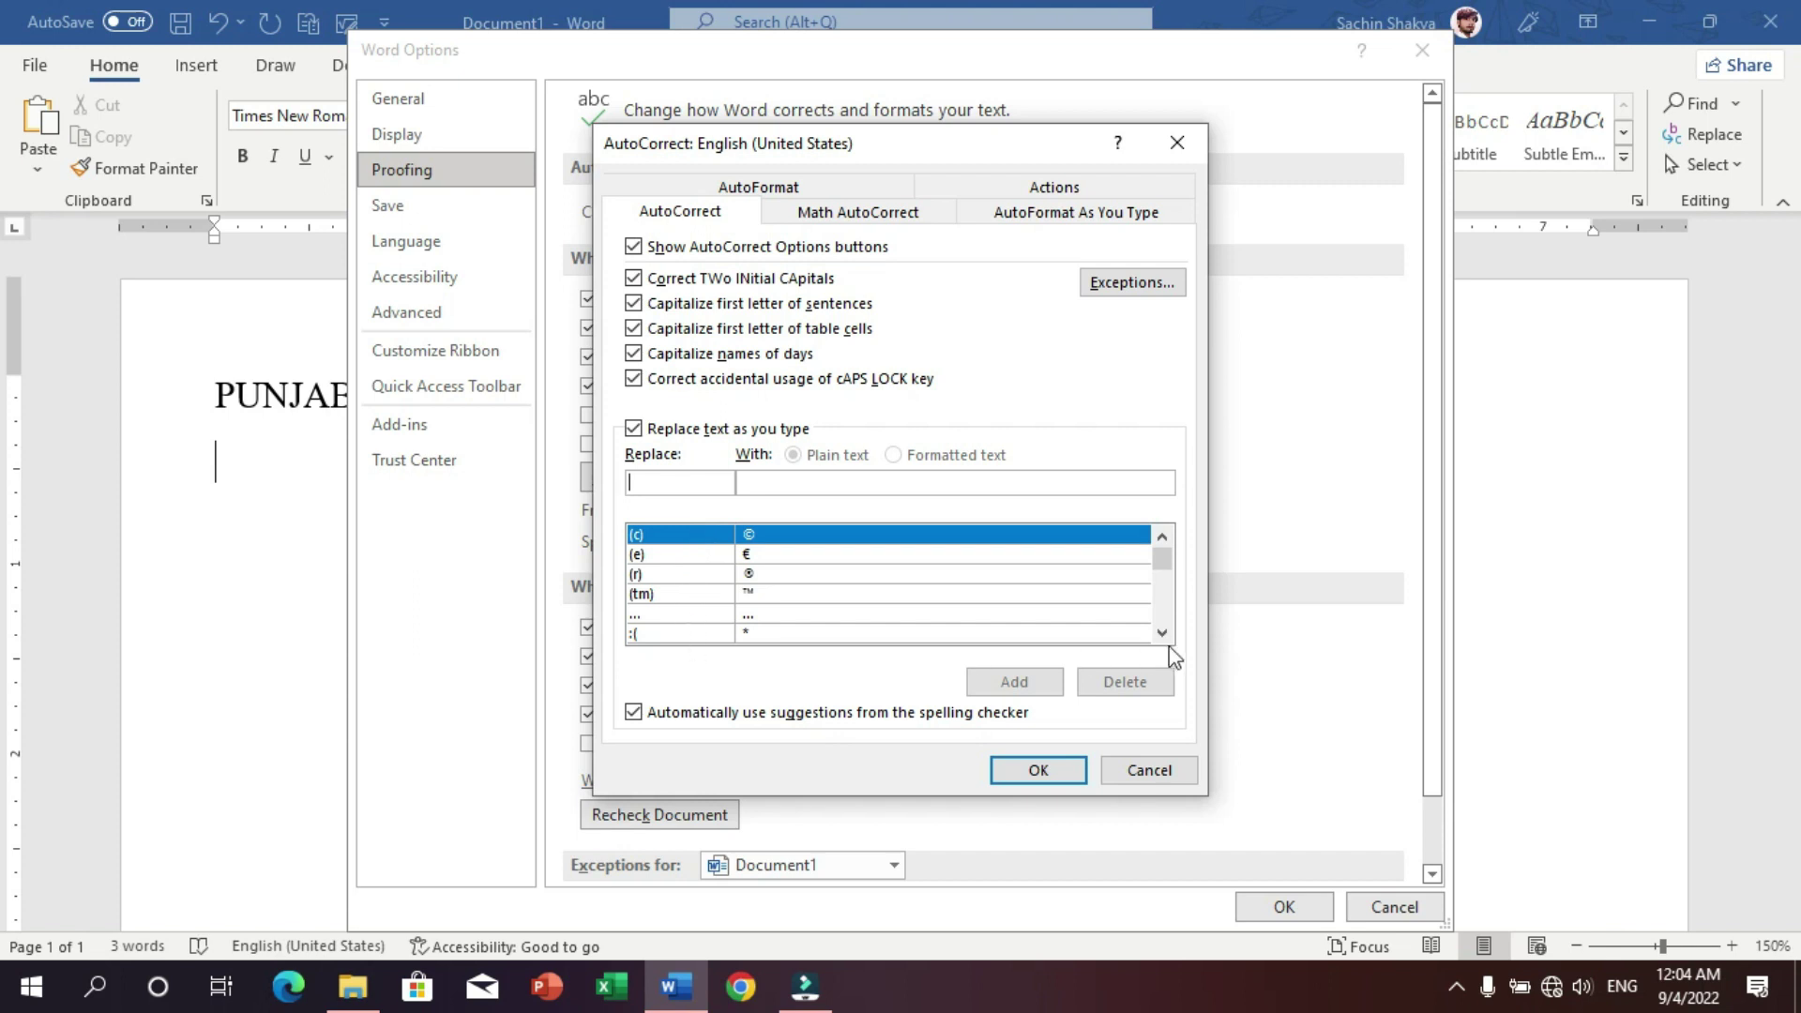
- Clear the (c) → © entry from the Replace and With fields
{"action": "left_click", "coordinate": [667, 554]}
{"action": "left_click", "coordinate": [667, 535]}
{"action": "left_click", "coordinate": [657, 482]}
{"action": "left_click", "coordinate": [676, 484]}
{"action": "double_click", "coordinate": [778, 482]}
{"action": "left_click", "coordinate": [778, 481]}
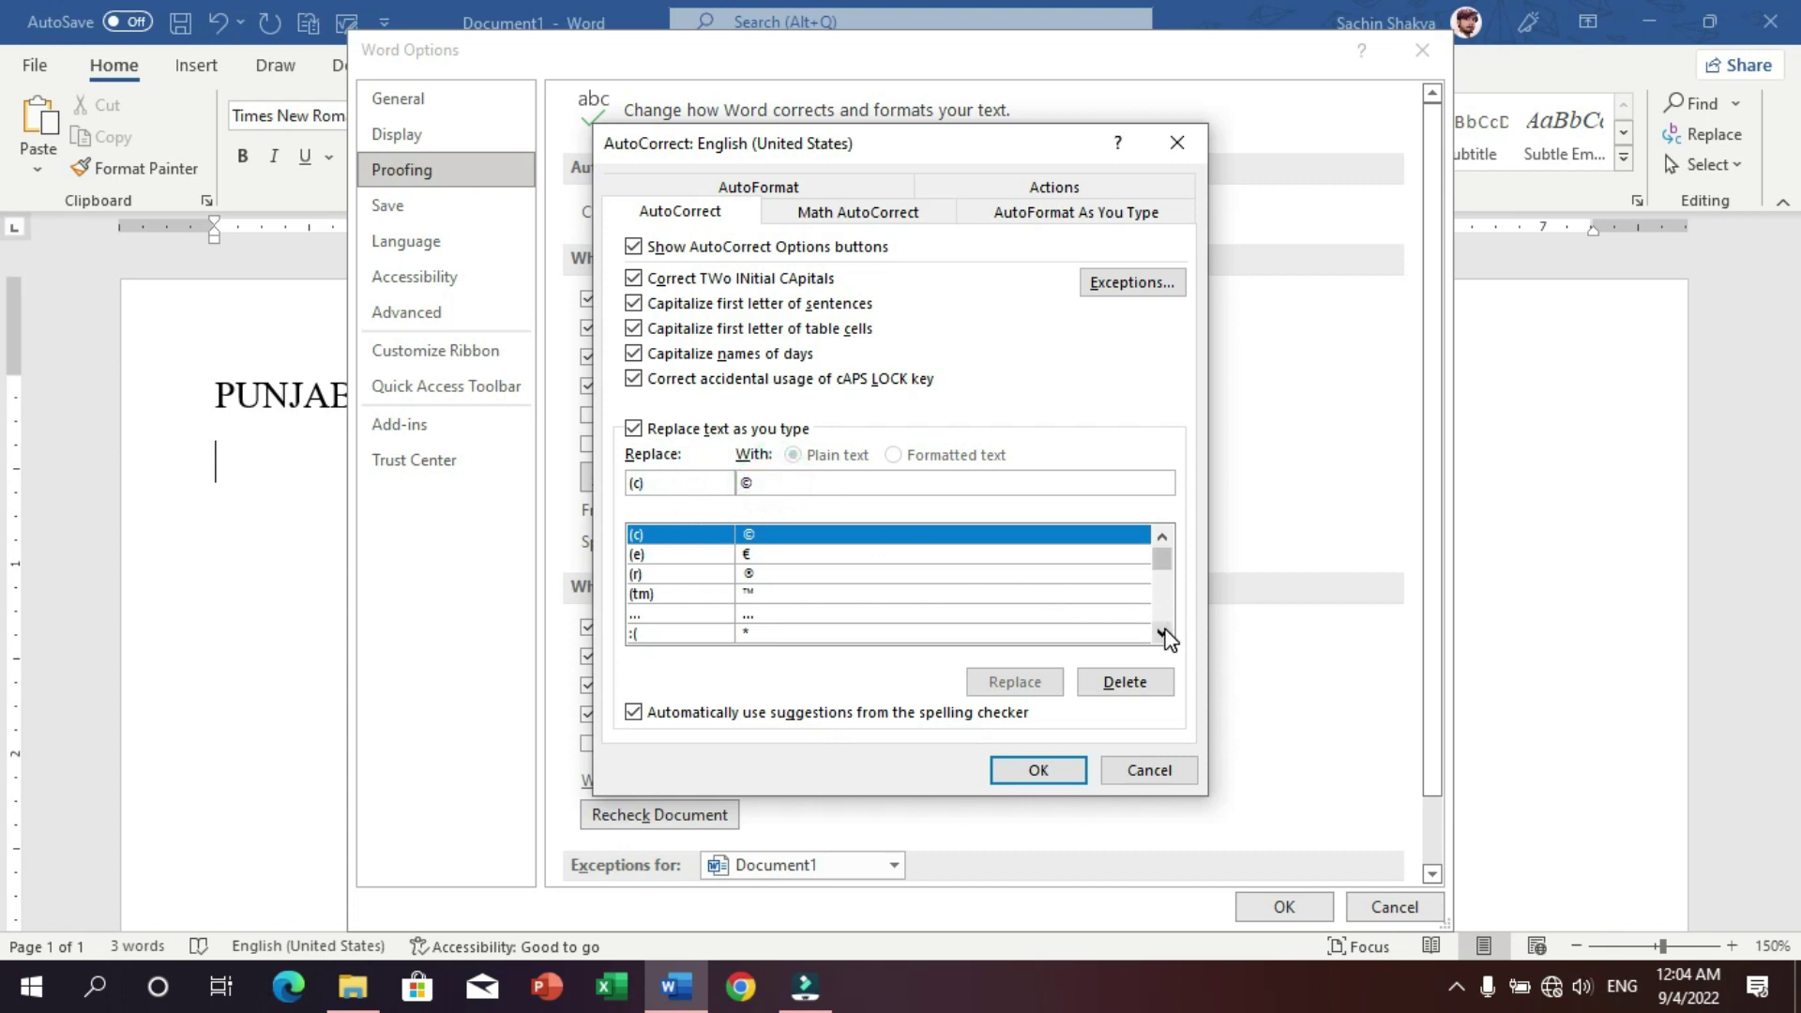
{"action": "left_click", "coordinate": [751, 483]}
{"action": "key", "text": "BackSpace"}
{"action": "double_click", "coordinate": [641, 486]}
{"action": "key", "text": "BackSpace"}
{"action": "left_click", "coordinate": [654, 486]}
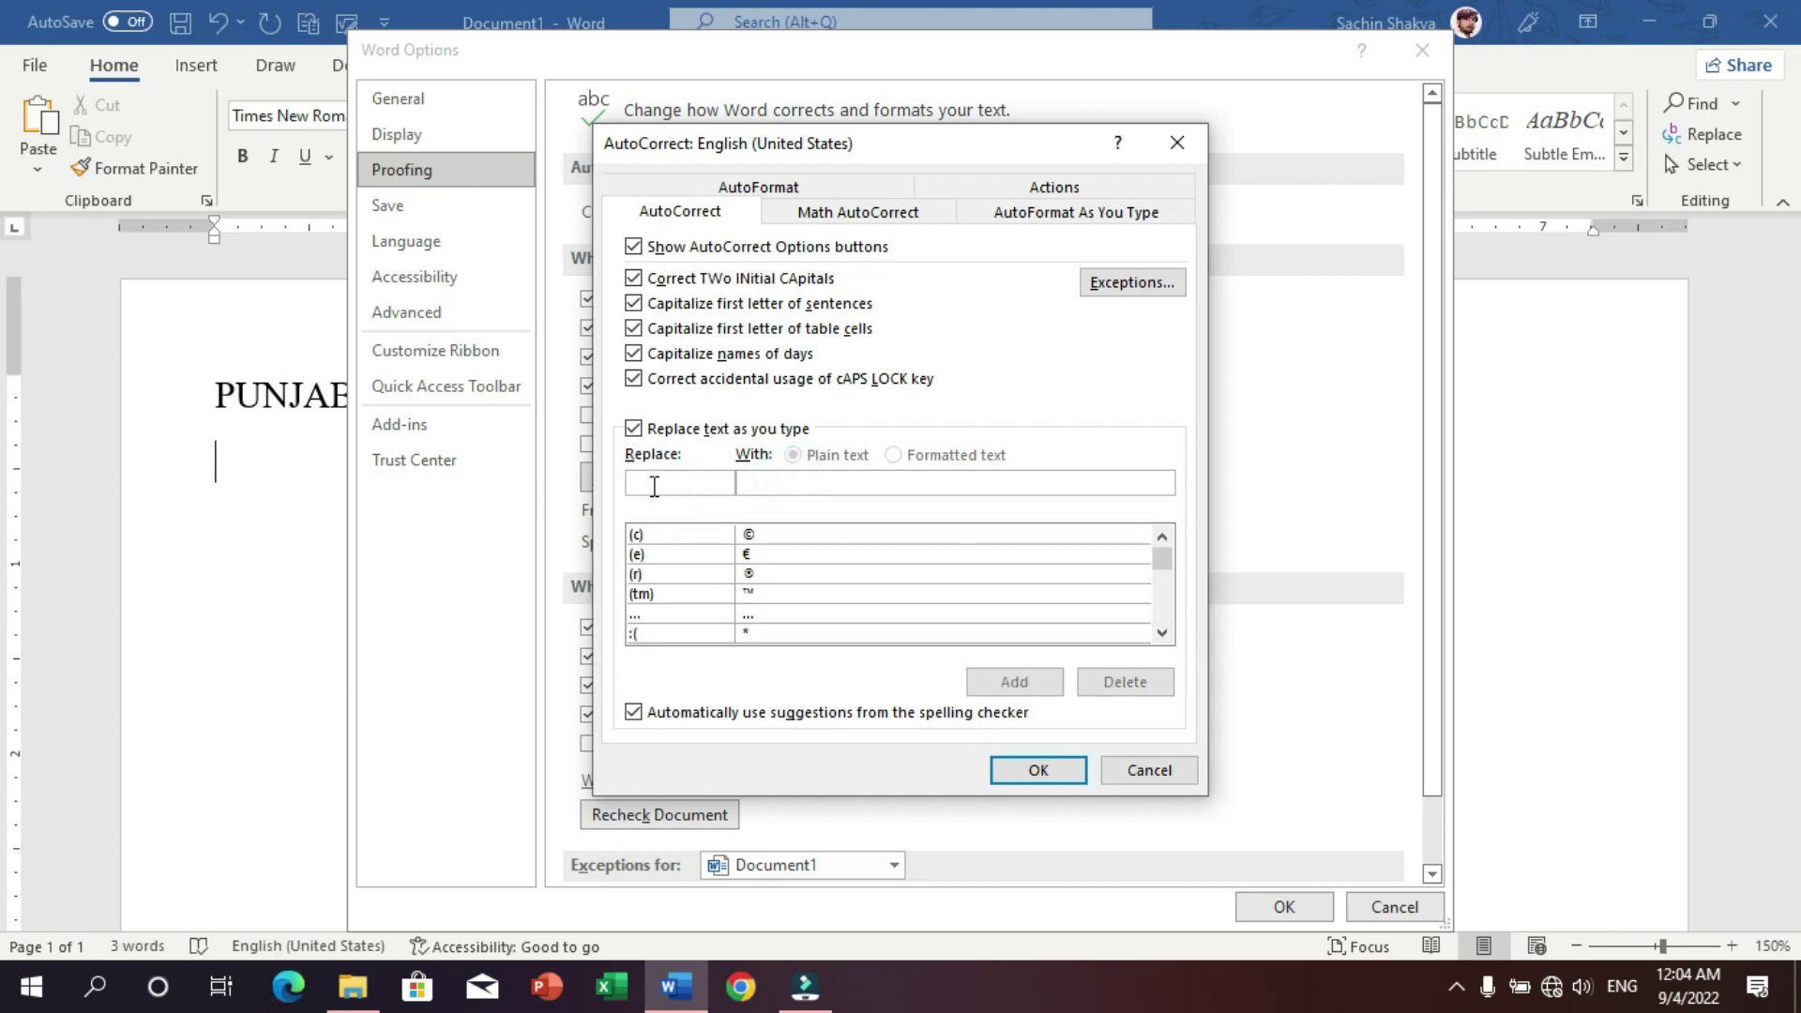
- Add SCEI → 'SHAKYA COMPUTER EDUCATION INSTITUTE' as an AutoCorrect entry and test it by typing SCEI
{"action": "type", "text": "SCEI"}
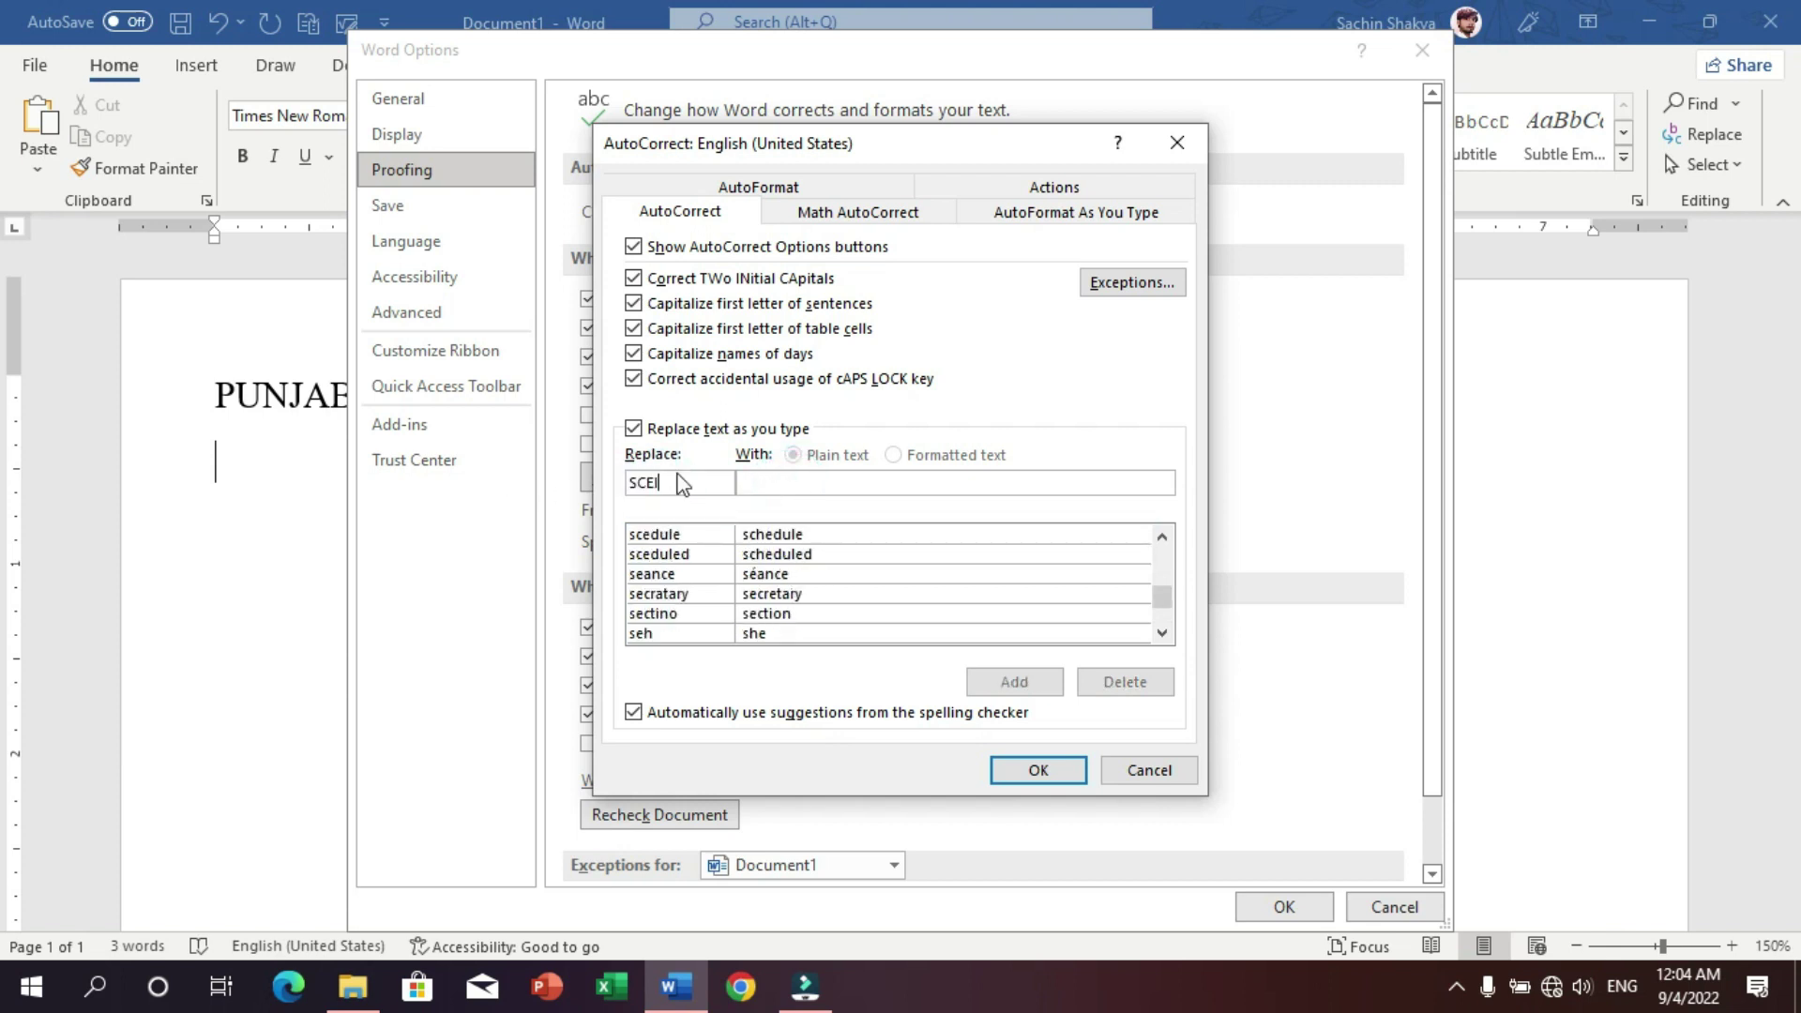
{"action": "left_click", "coordinate": [823, 480]}
{"action": "type", "text": "SHAKYA COMPUTER EDUCATION INSTIT"}
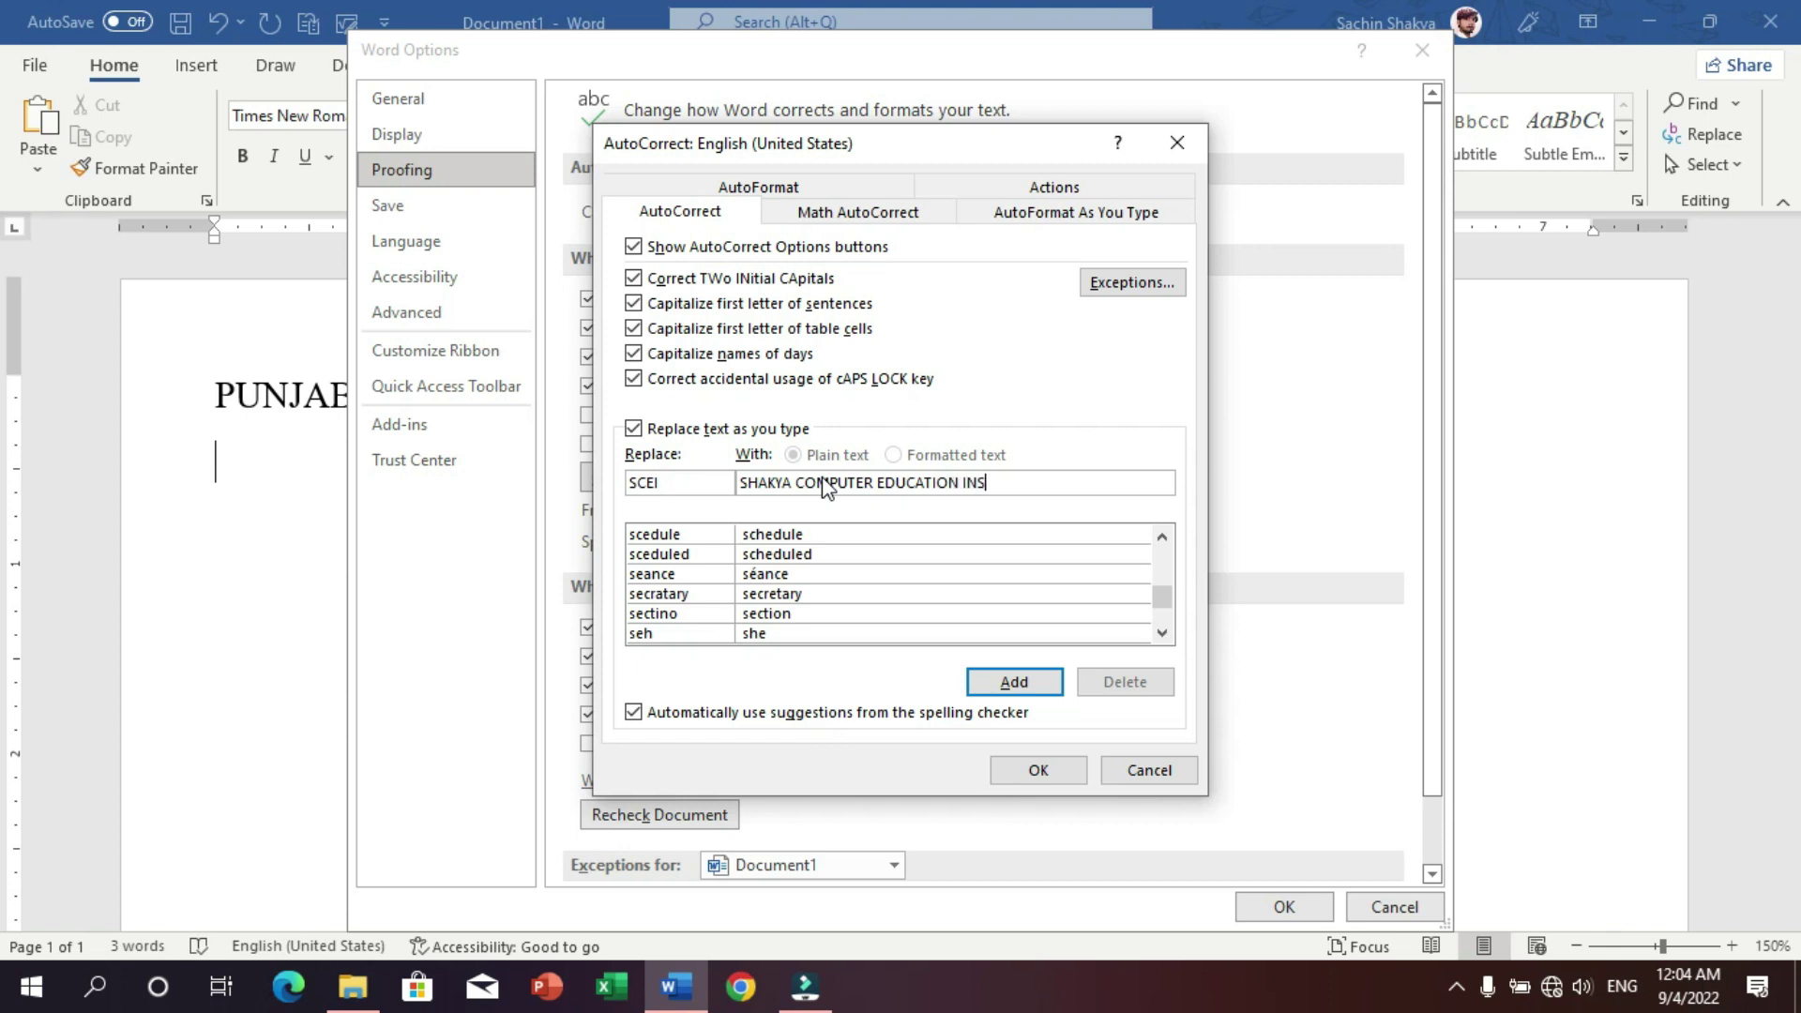
{"action": "type", "text": "UTE"}
{"action": "left_click", "coordinate": [1038, 699]}
{"action": "left_click", "coordinate": [1039, 769]}
{"action": "left_click", "coordinate": [1284, 908]}
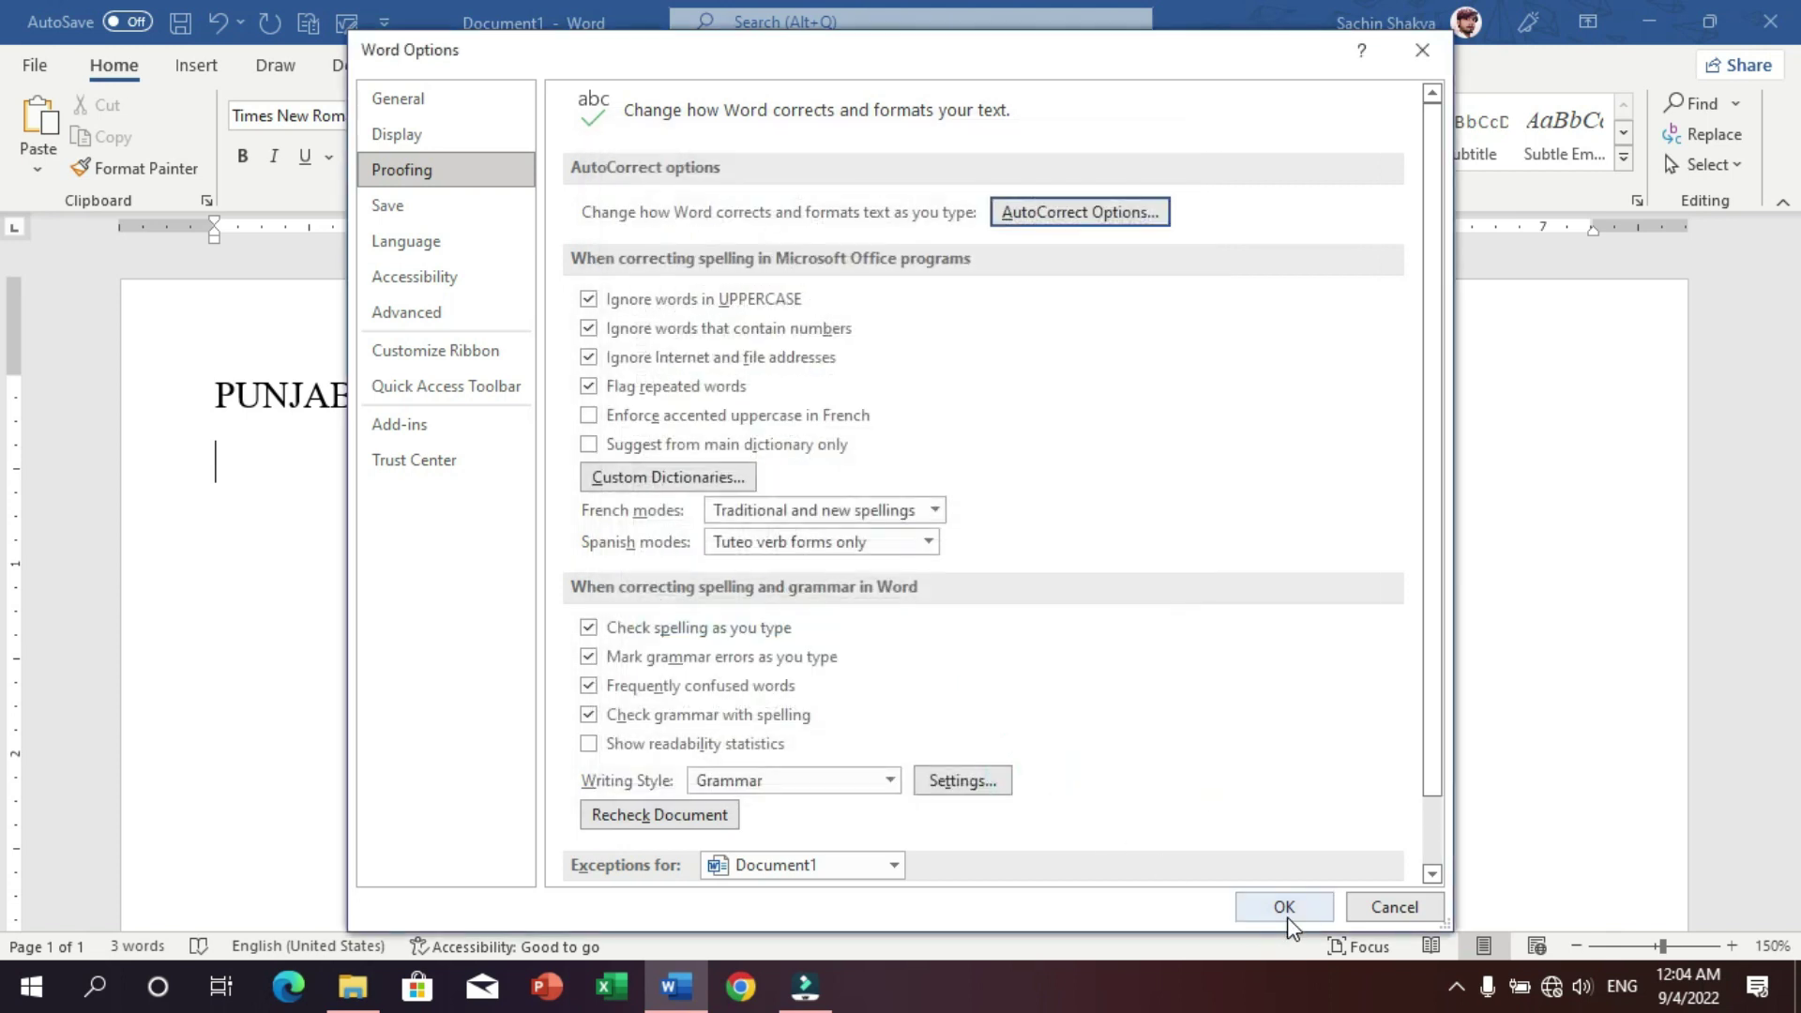
{"action": "type", "text": "SCEI"}
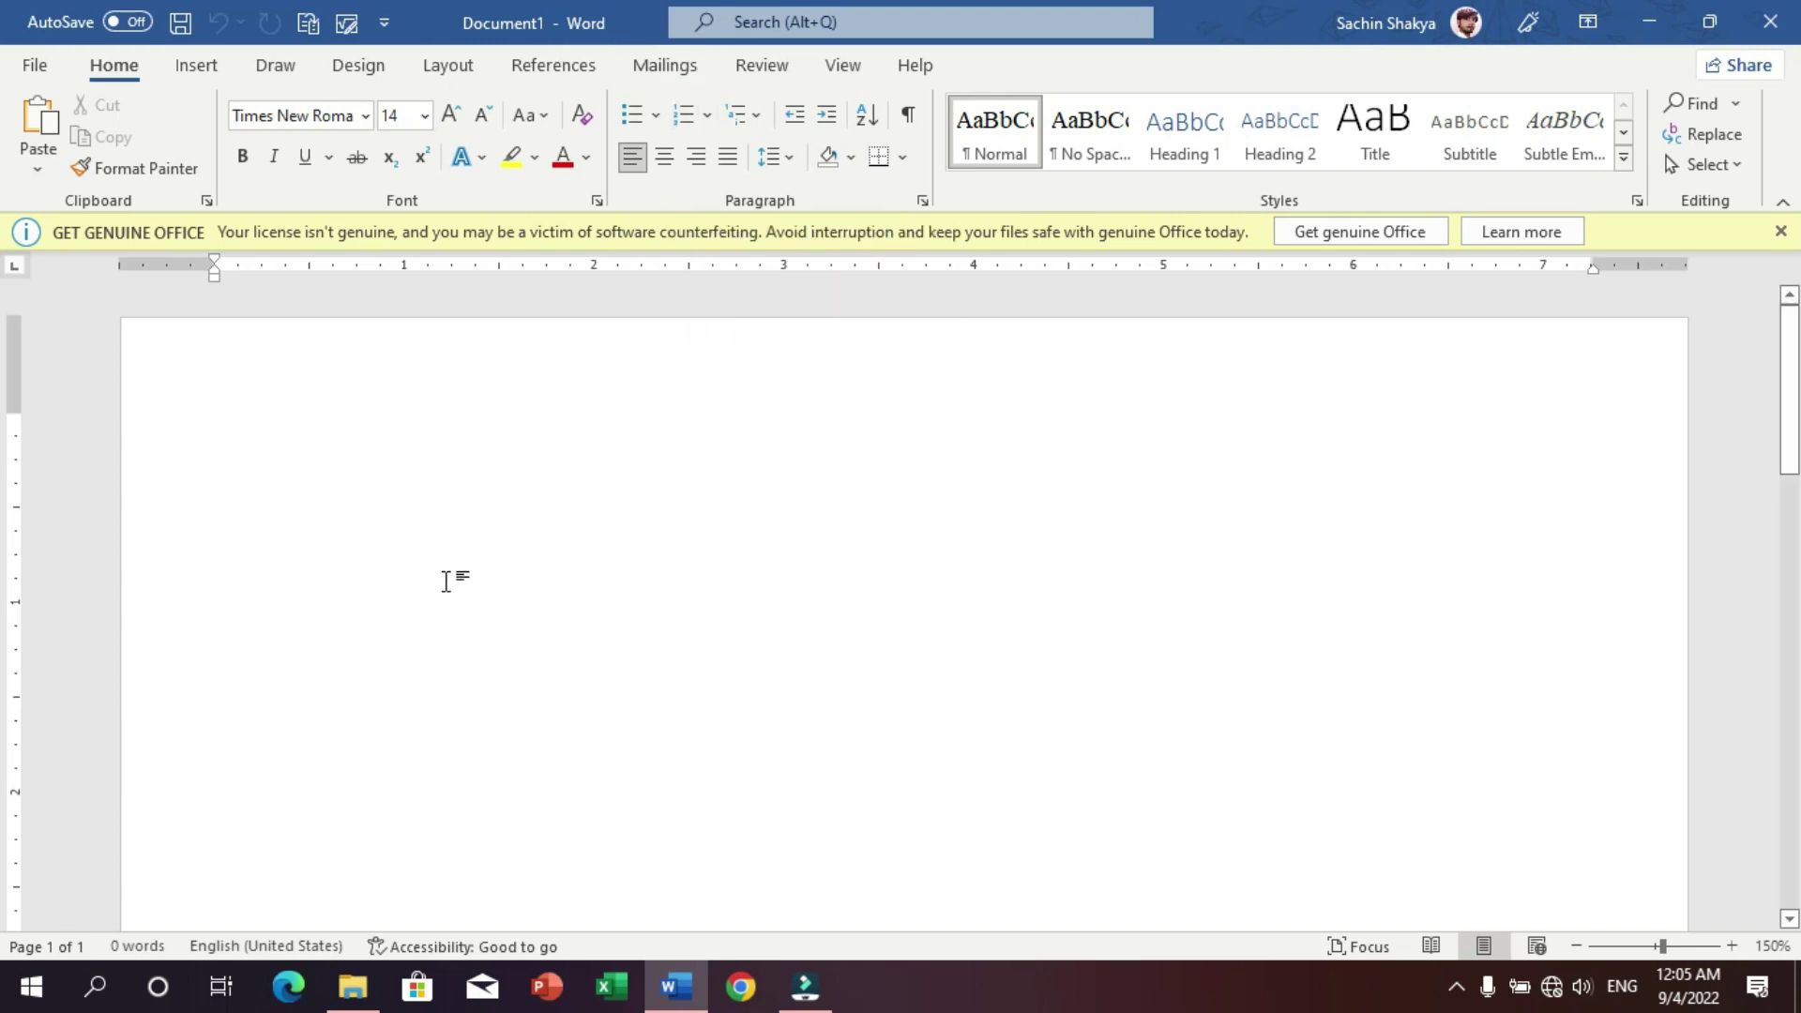
- Dismiss the licence banner and type a numbered list 1.–5. with items GJG to GH
{"action": "left_click", "coordinate": [1781, 232]}
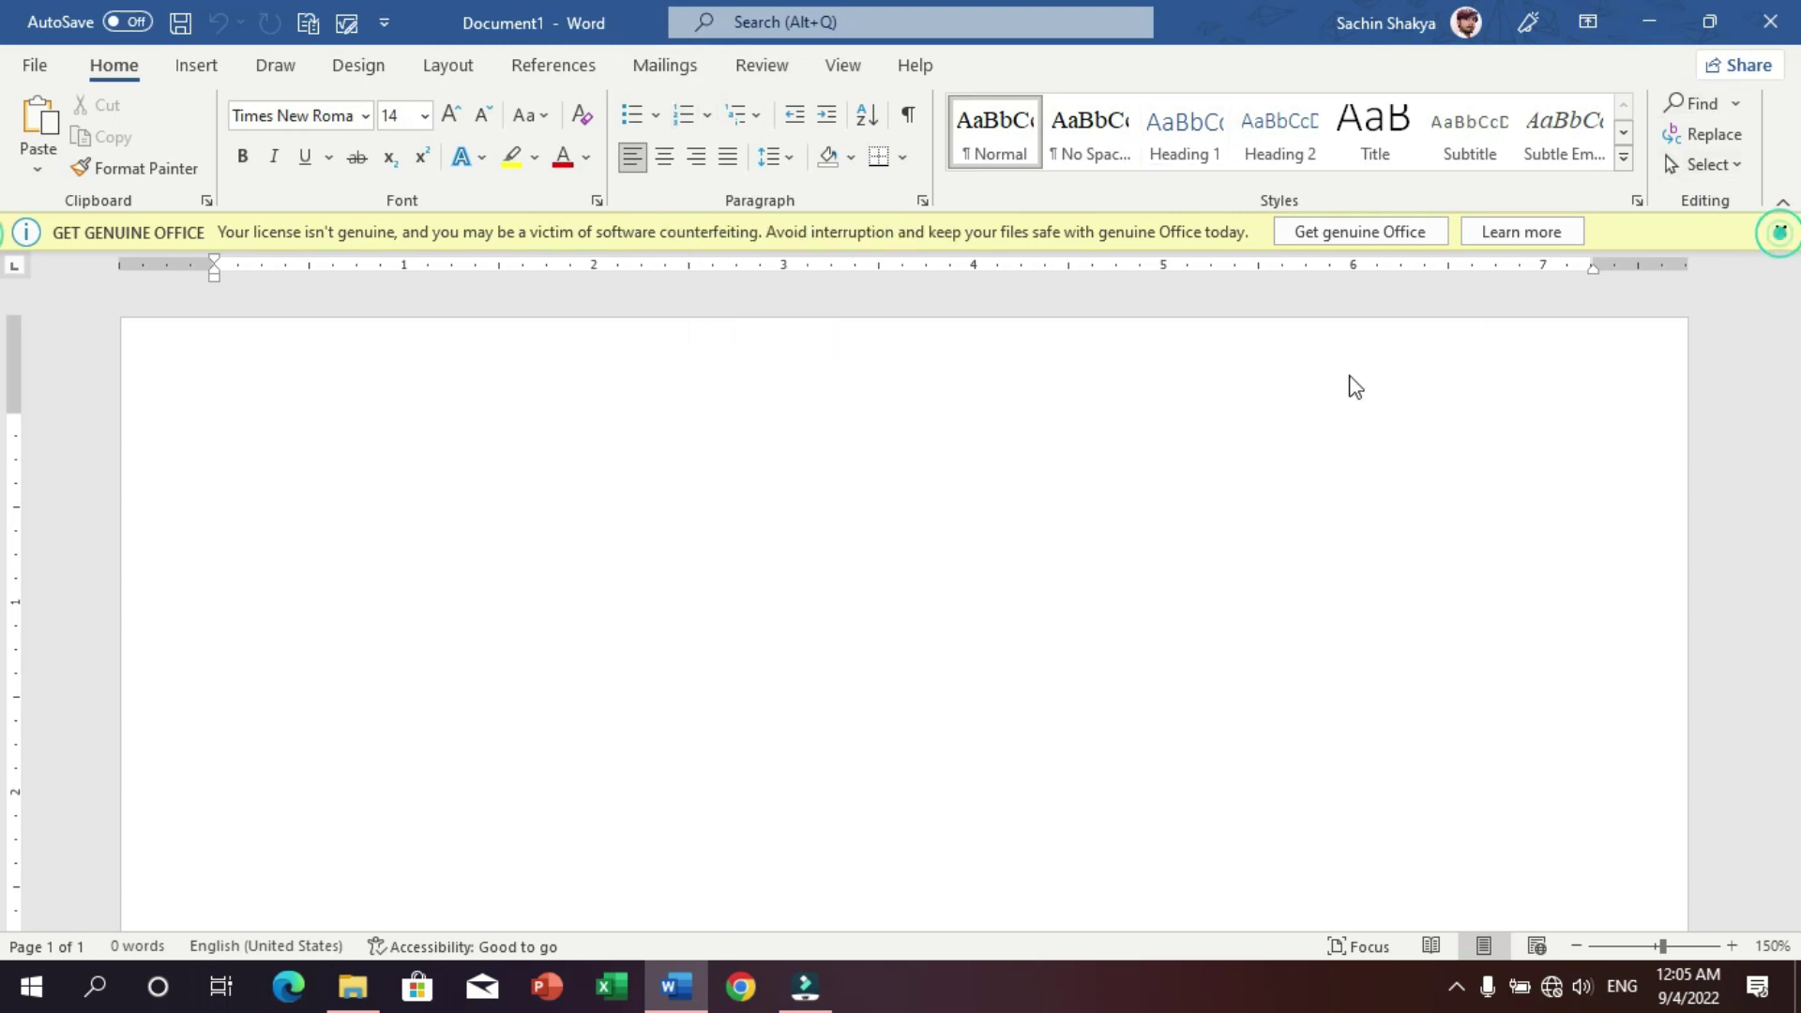
{"action": "left_click", "coordinate": [865, 539]}
{"action": "type", "text": "1."}
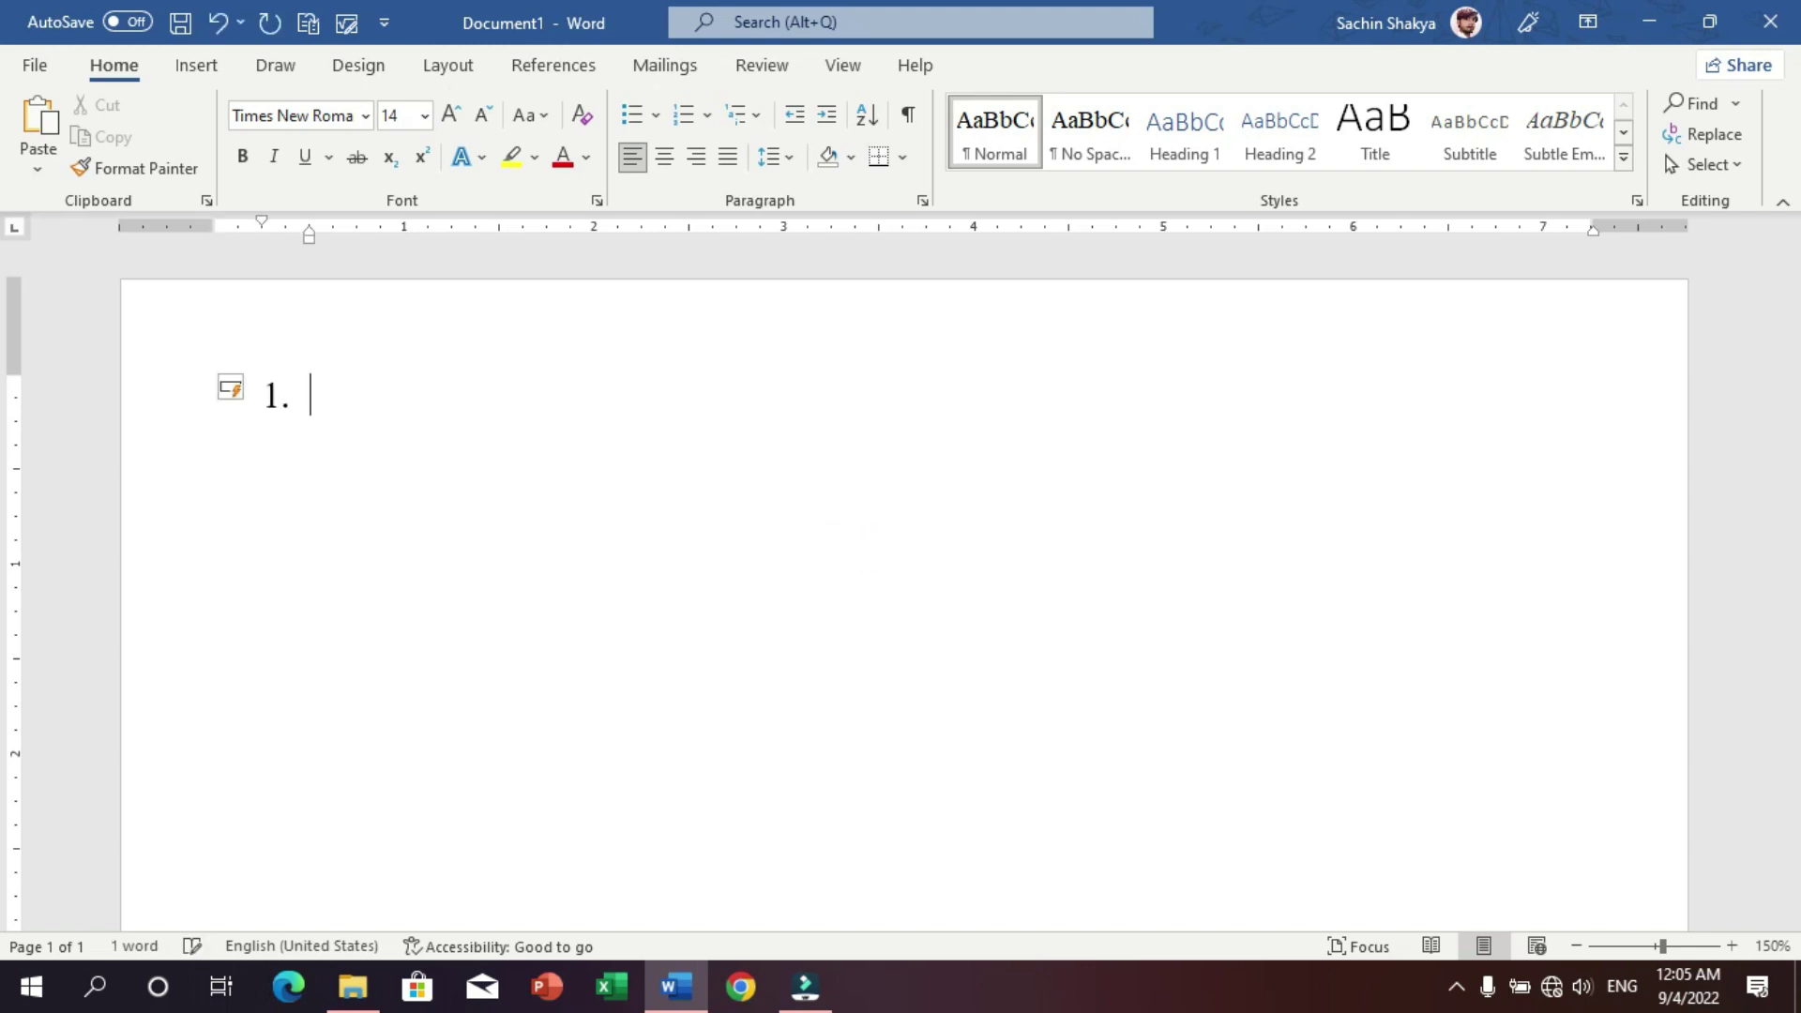
{"action": "type", "text": " GJG 2. JG 3. J"}
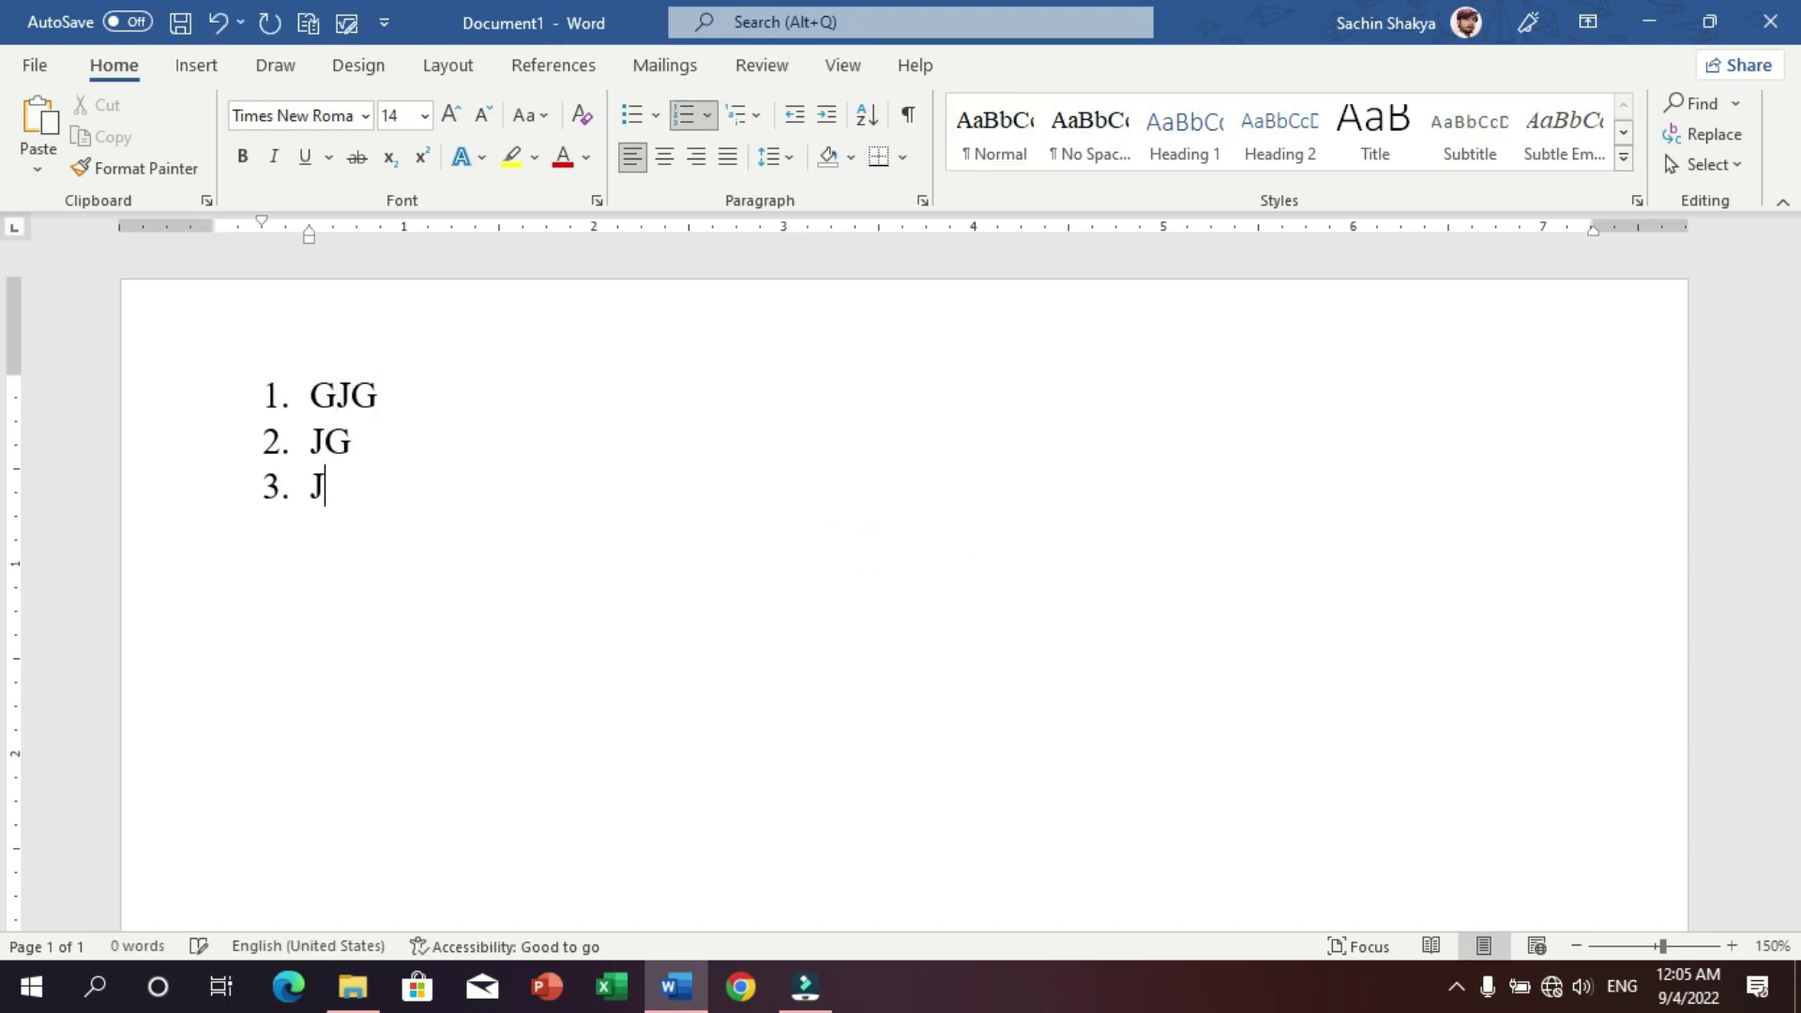
{"action": "type", "text": "GHJ 4. GHJ 5. GH"}
{"action": "key", "text": "Return"}
{"action": "key", "text": "Return"}
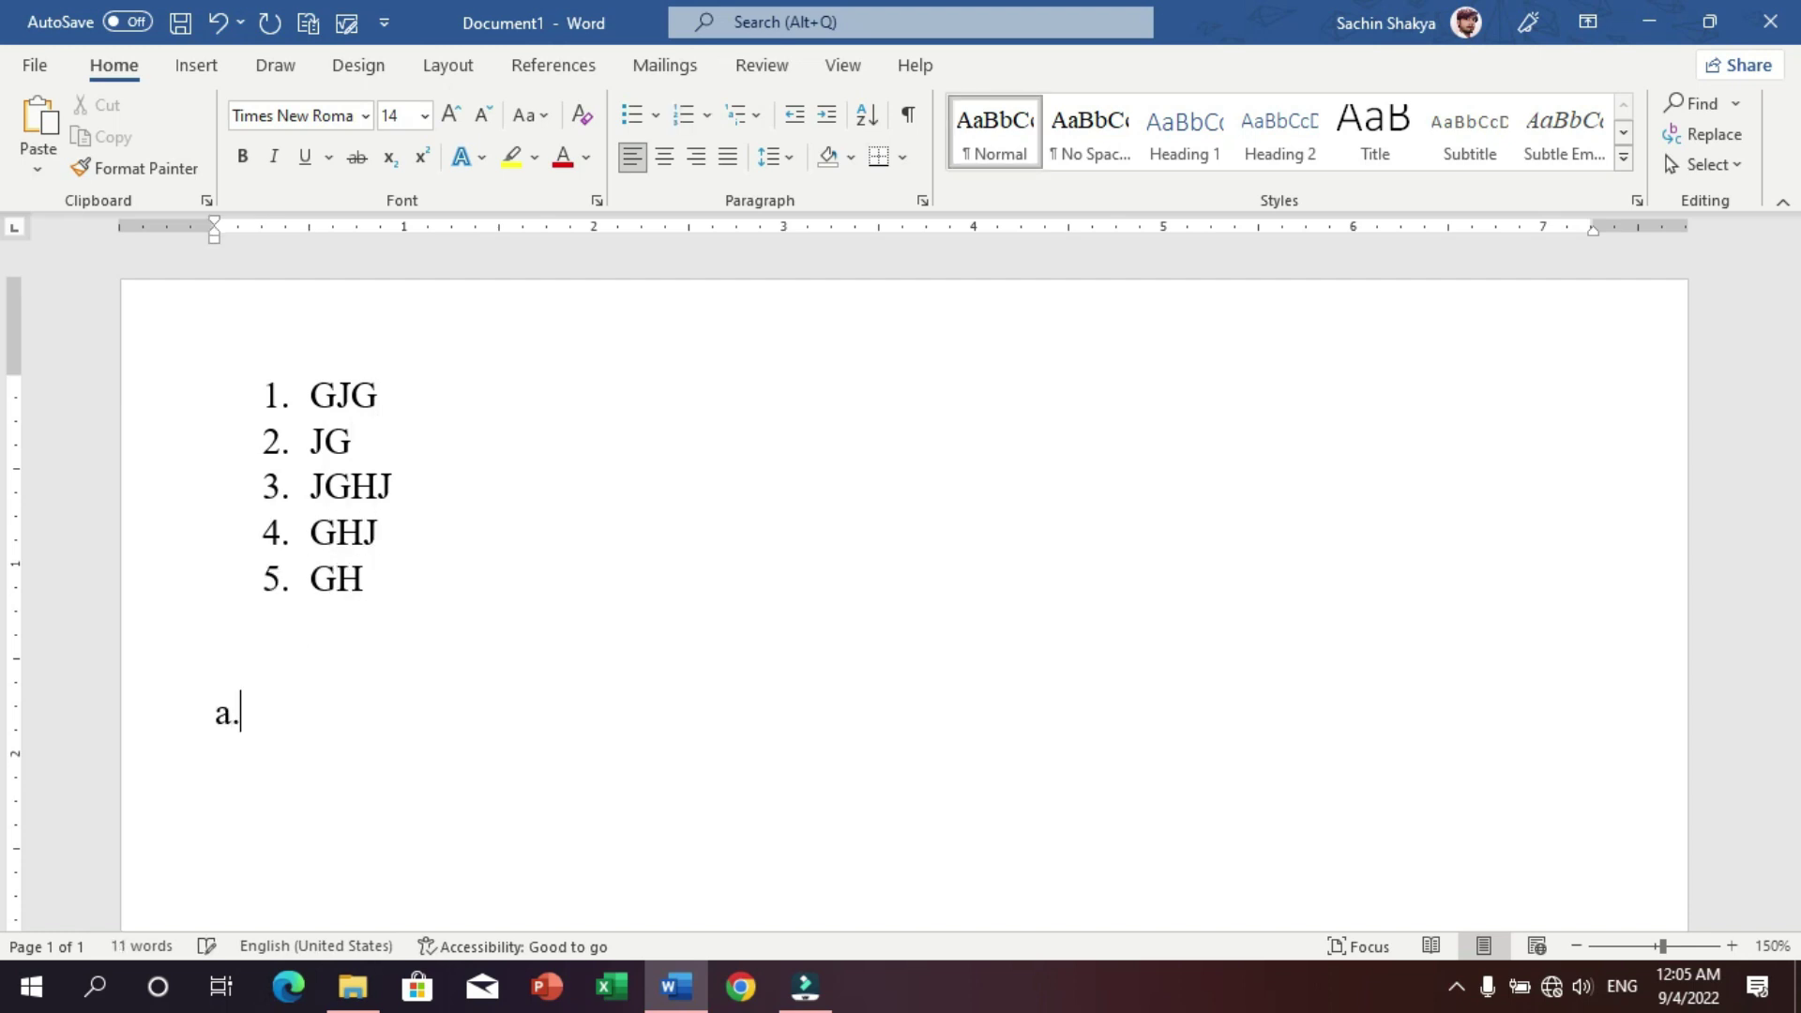
- Type the lowercase a.–f. and uppercase A.–F. lettered lists
{"action": "type", "text": "FG"}
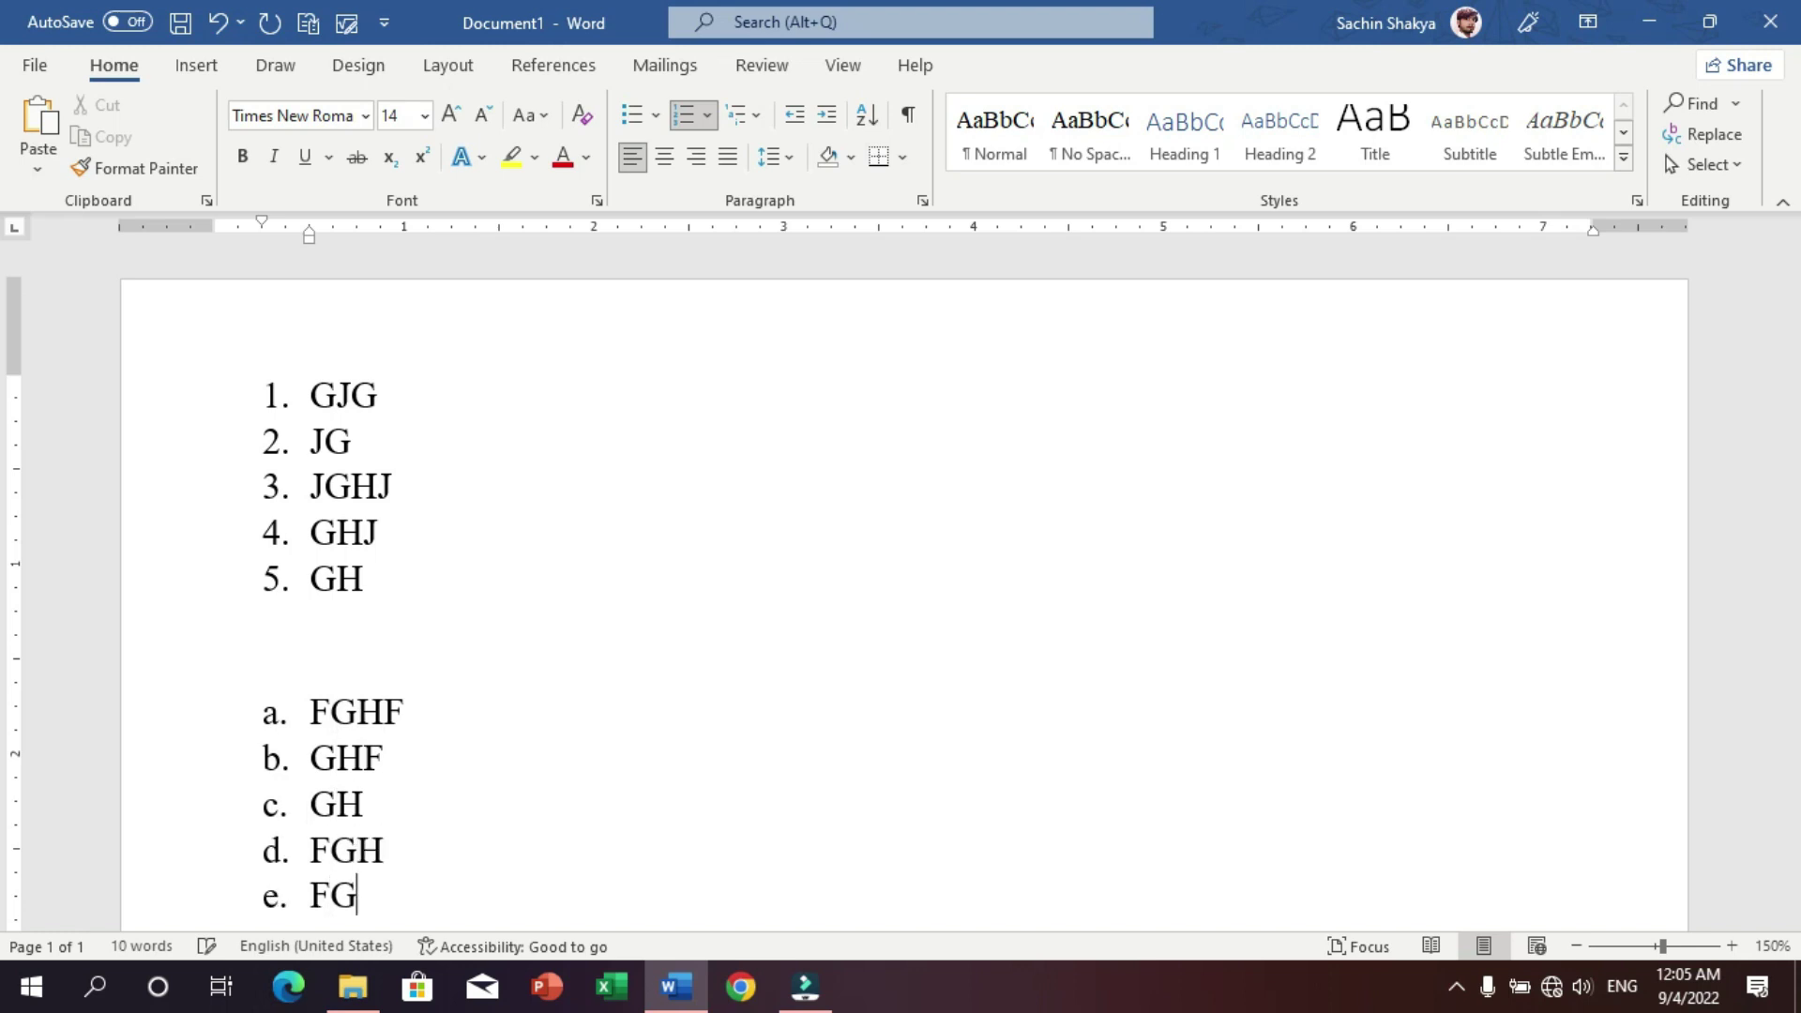
{"action": "type", "text": "HF GHF GH FGH FGH FH"}
{"action": "key", "text": "Return"}
{"action": "key", "text": "Return"}
{"action": "key", "text": "Return"}
{"action": "key", "text": "Return"}
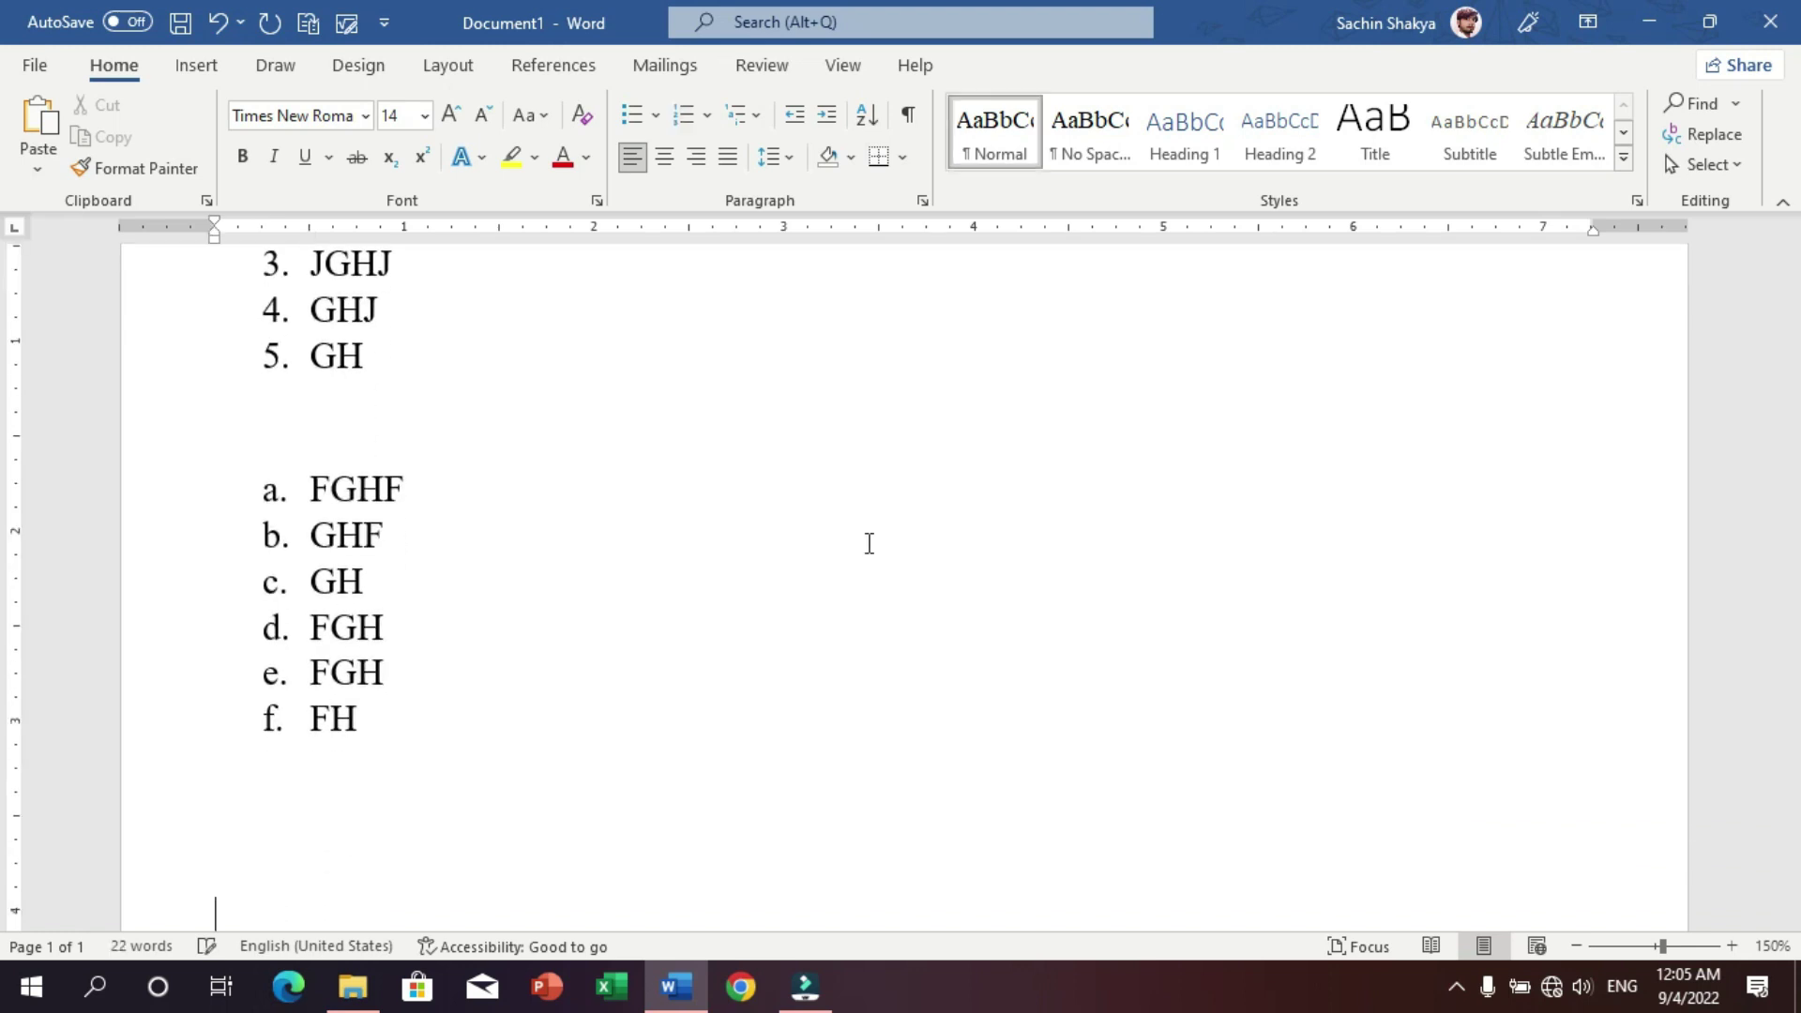
{"action": "type", "text": "a. "}
{"action": "type", "text": " fghfg hfgh fh"}
{"action": "key", "text": "Return"}
{"action": "type", "text": "fh"}
{"action": "key", "text": "Return"}
{"action": "type", "text": "fg"}
{"action": "key", "text": "Return"}
{"action": "type", "text": "hfgh"}
{"action": "key", "text": "Return"}
{"action": "key", "text": "Return"}
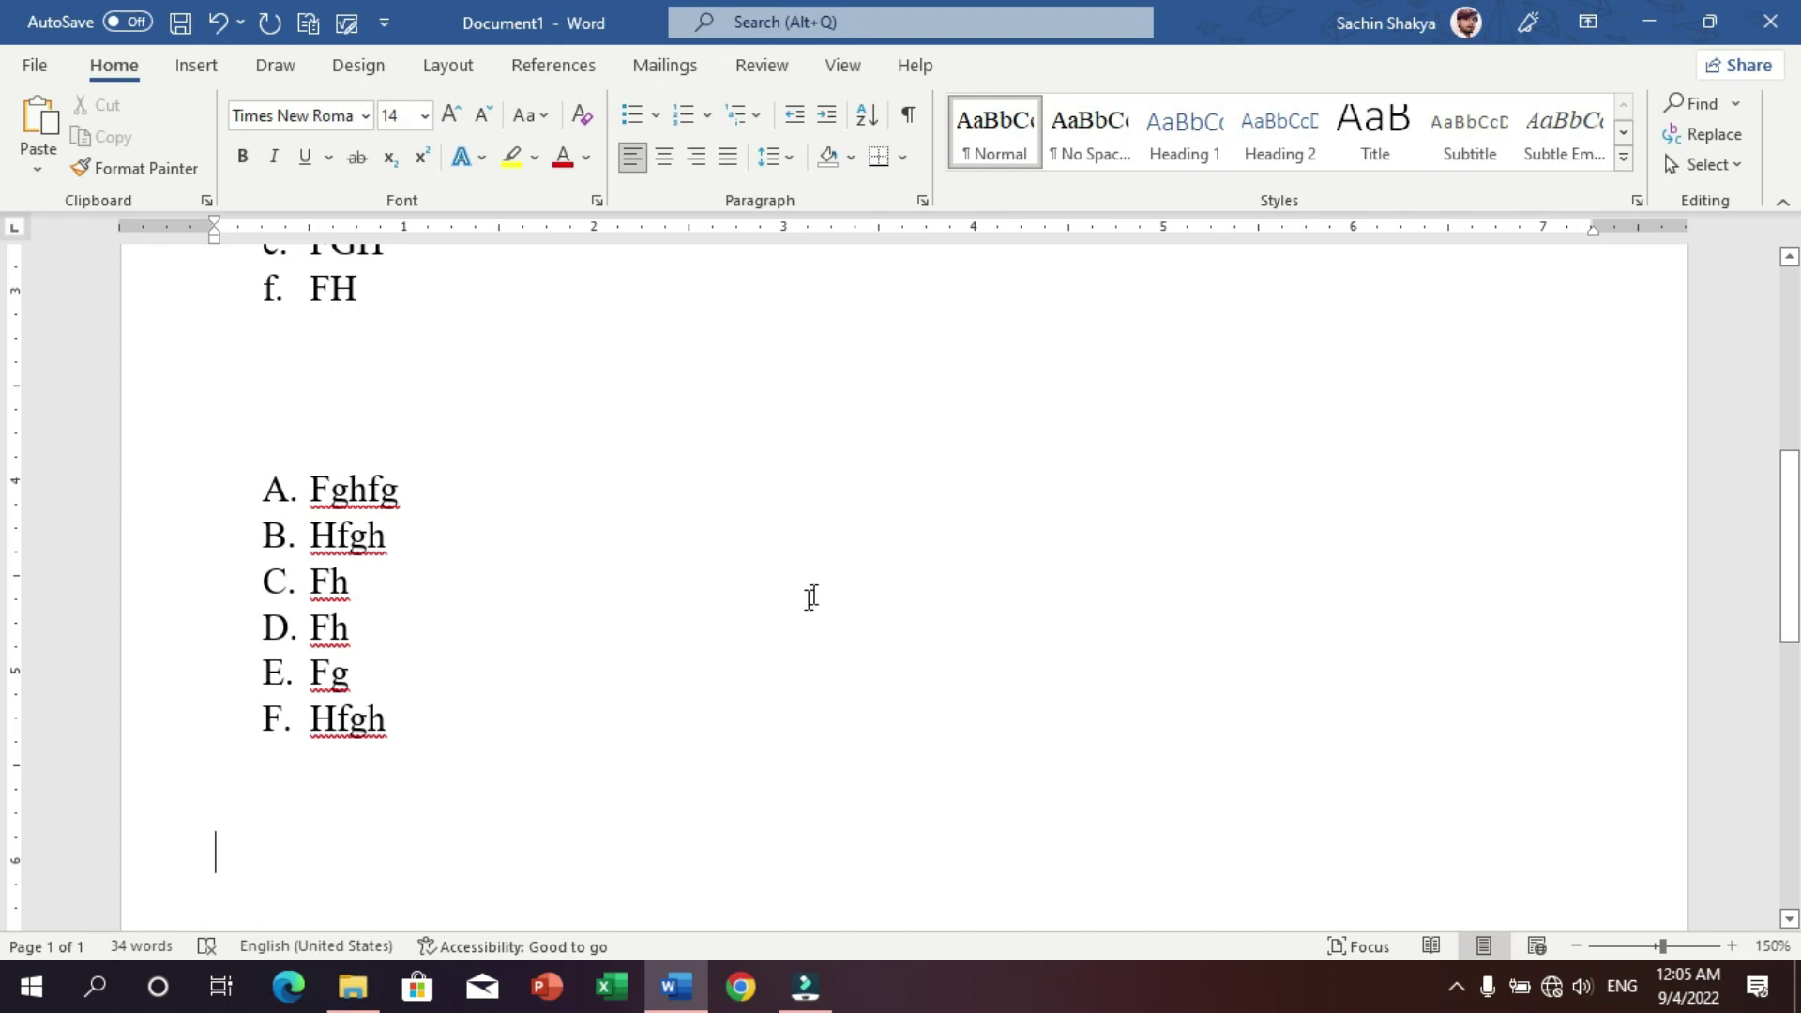
- Finish the 1) list, type the (1)–(6) numbered list, then insert a page break
{"action": "scroll", "coordinate": [802, 610], "scroll_direction": "down", "scroll_amount": 2}
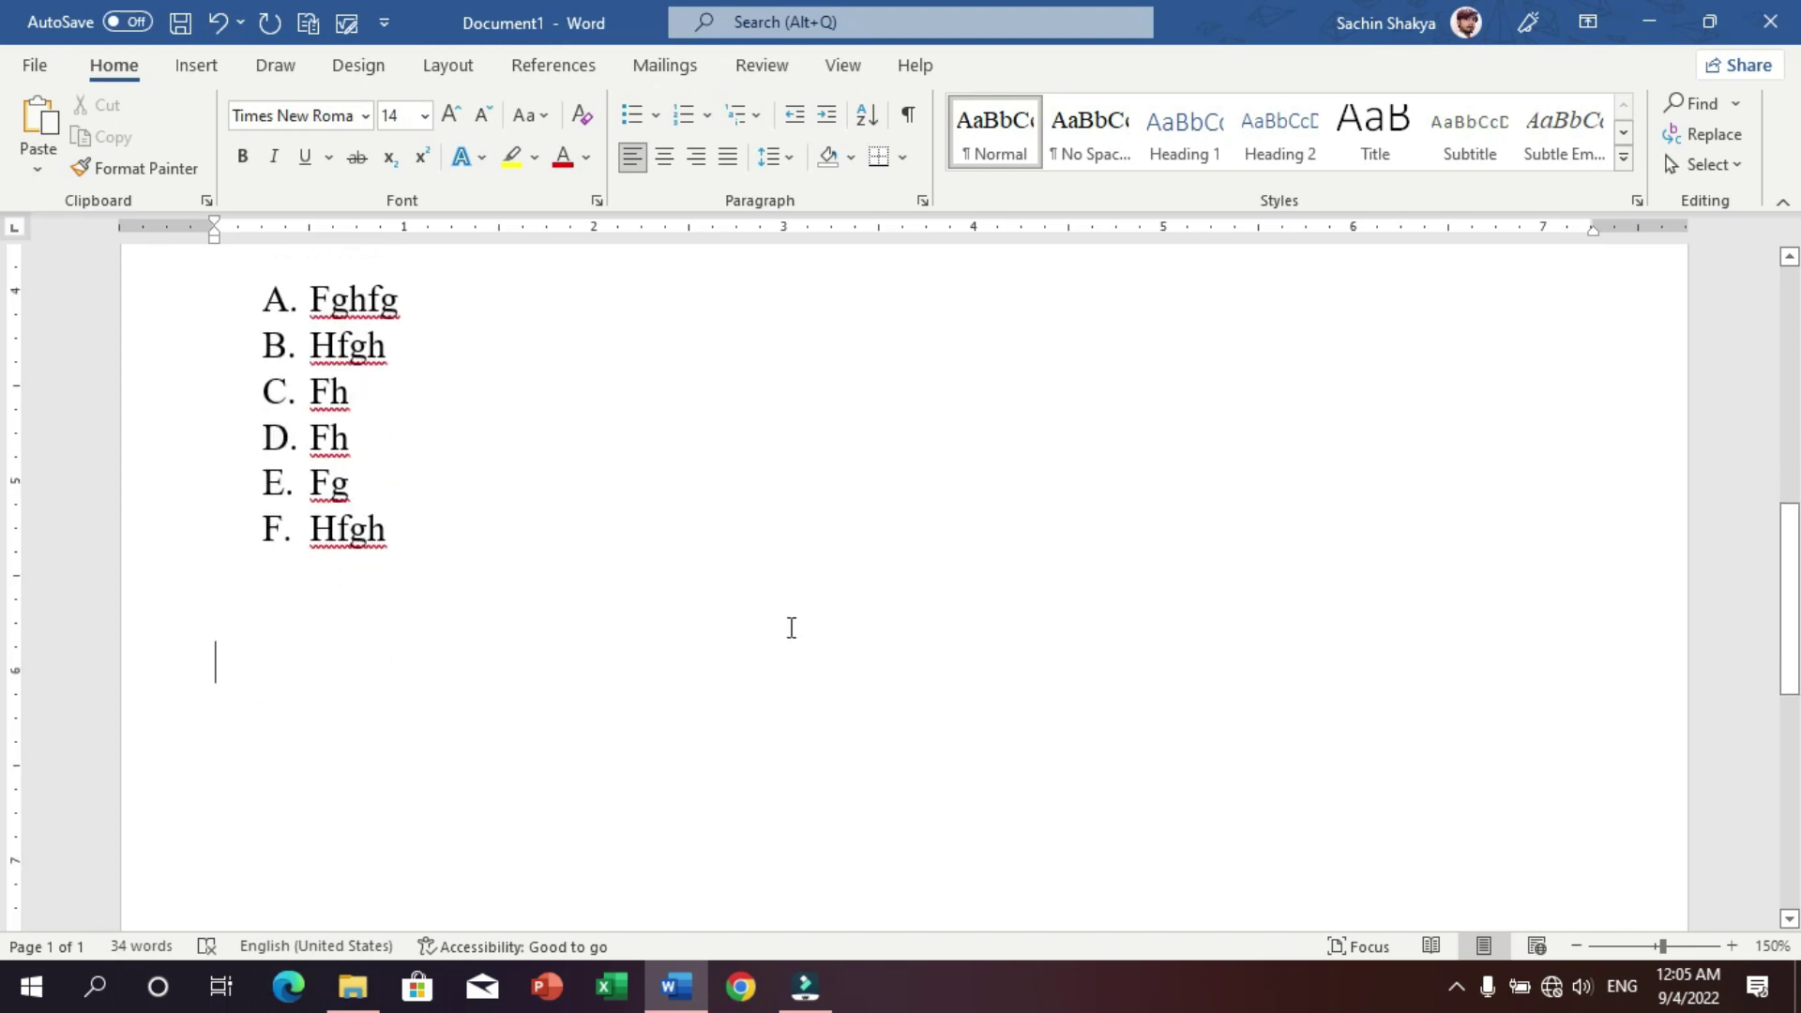
{"action": "type", "text": "1)"}
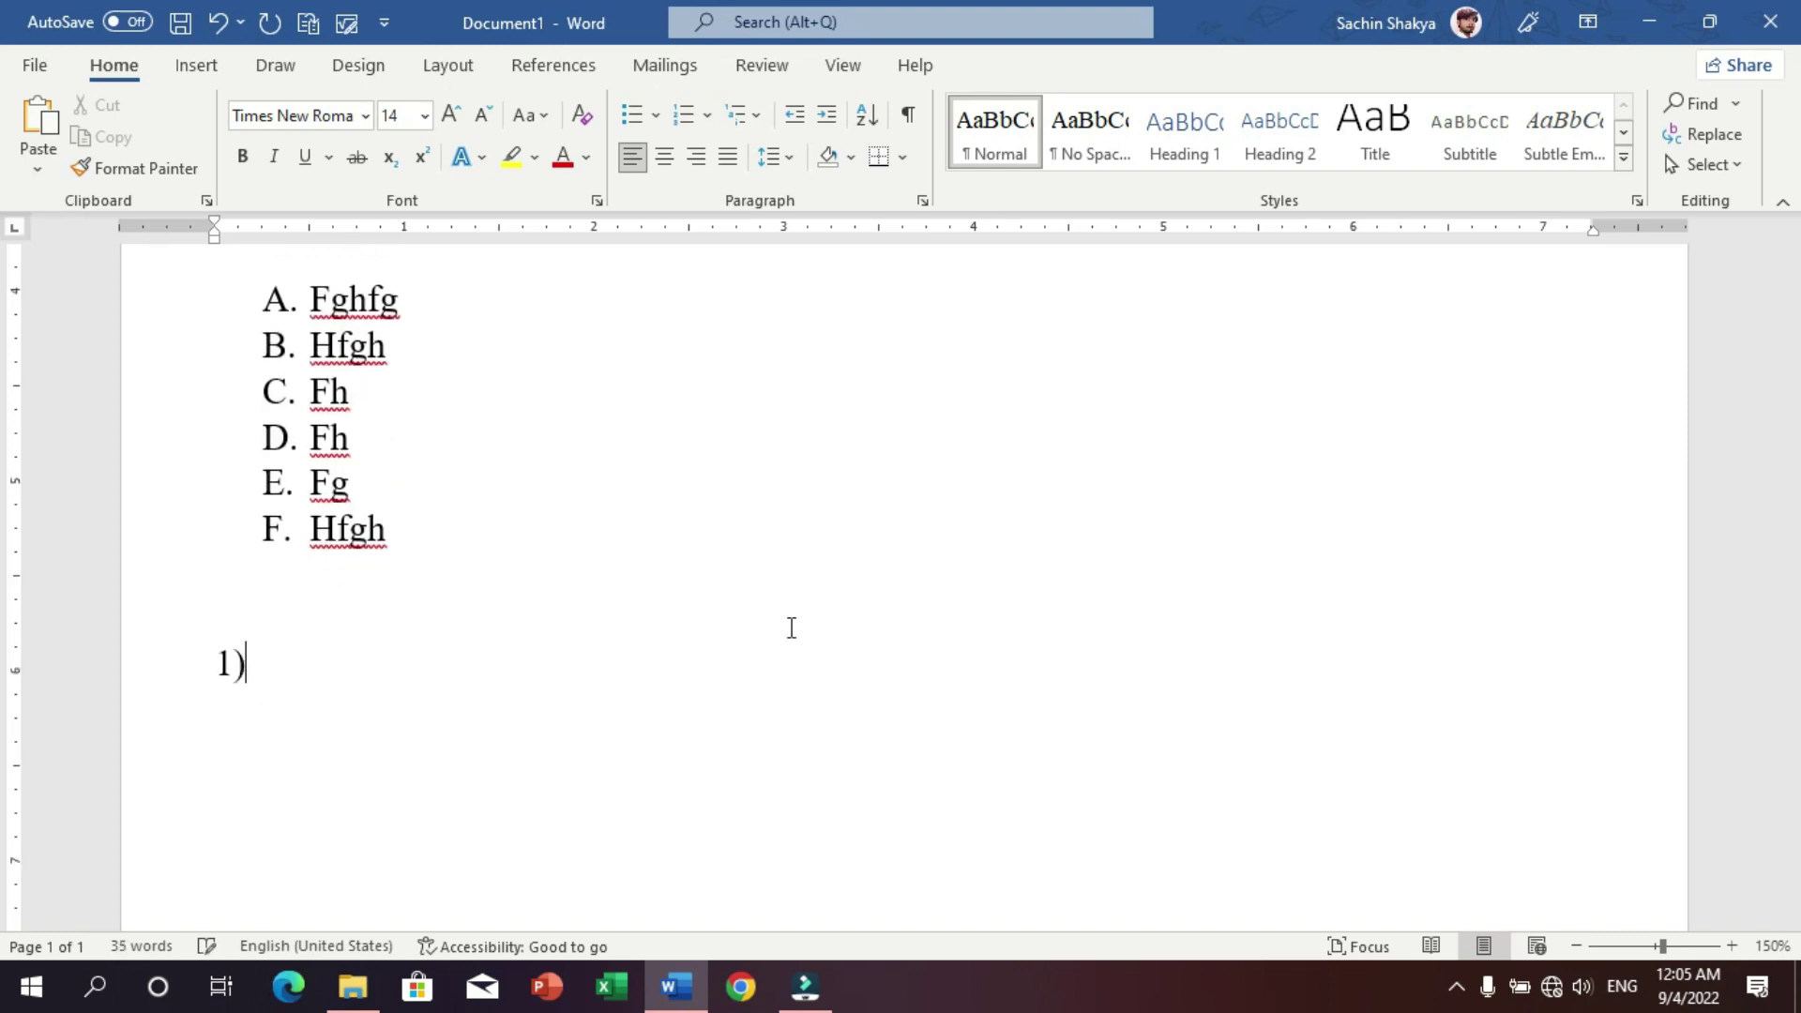
{"action": "type", "text": " dfgdfg dg dfg dgd fg"}
{"action": "key", "text": "Return"}
{"action": "key", "text": "Return"}
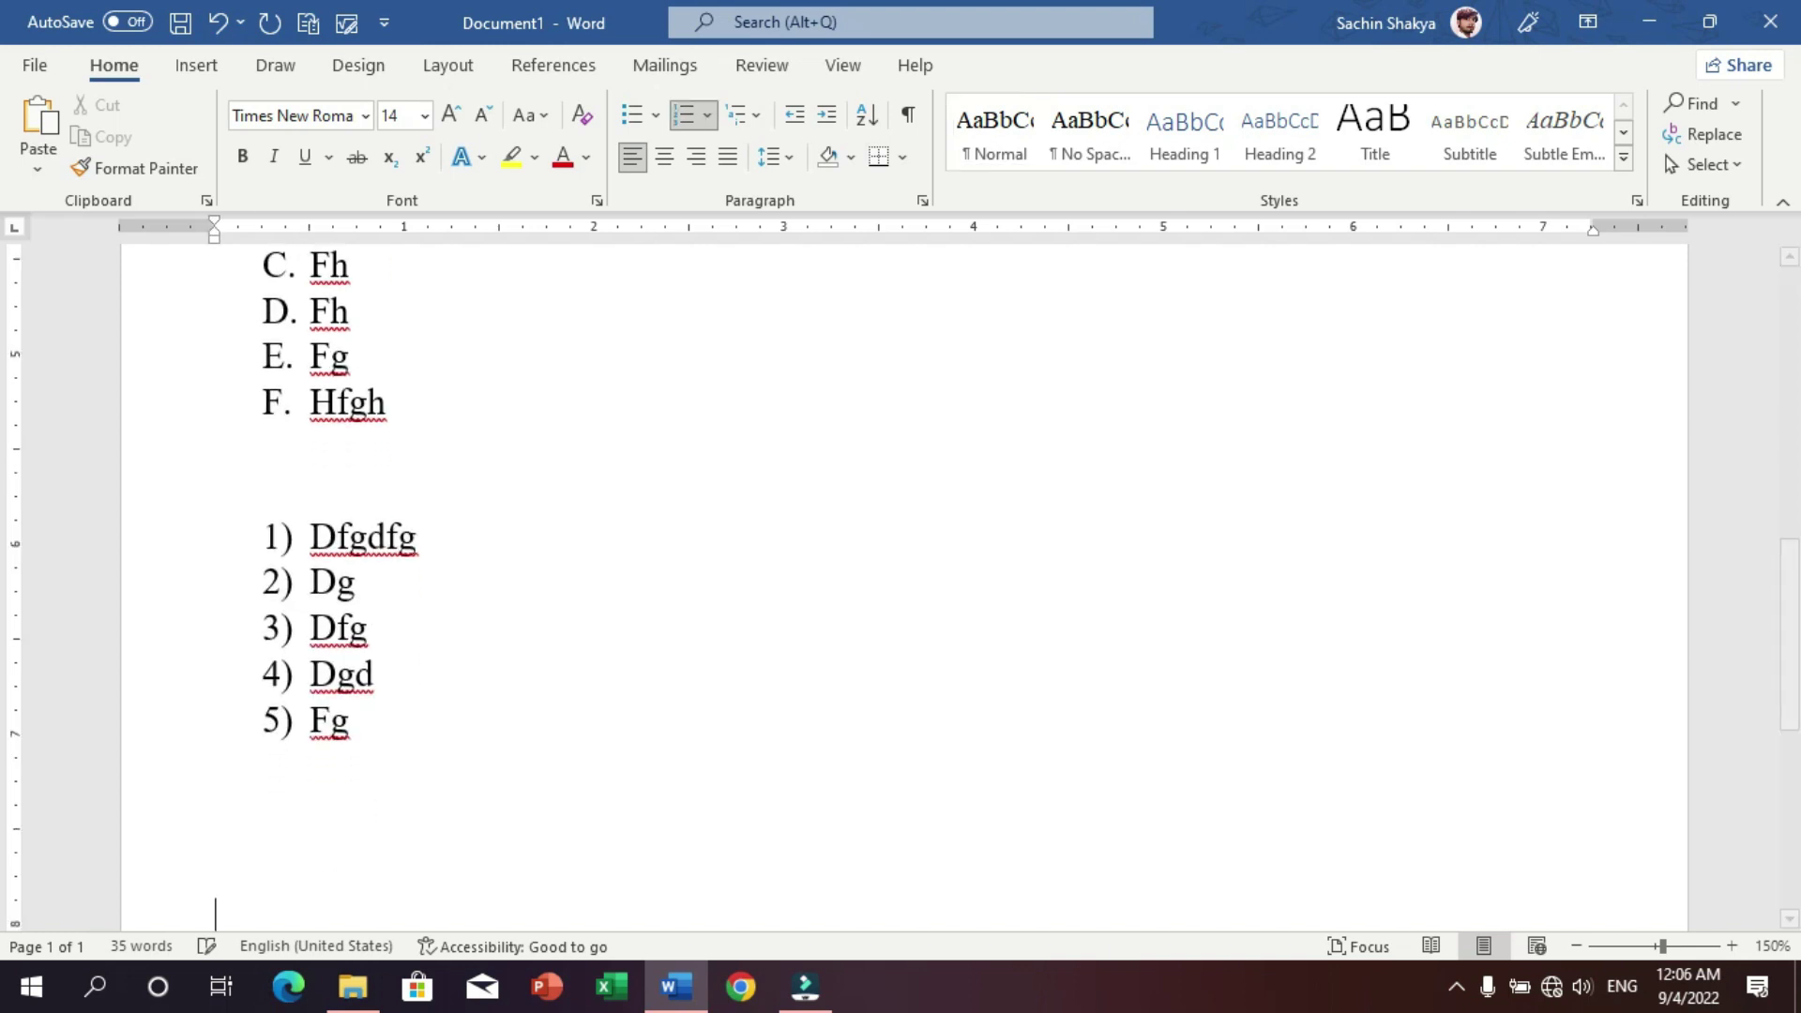
{"action": "type", "text": "(1"}
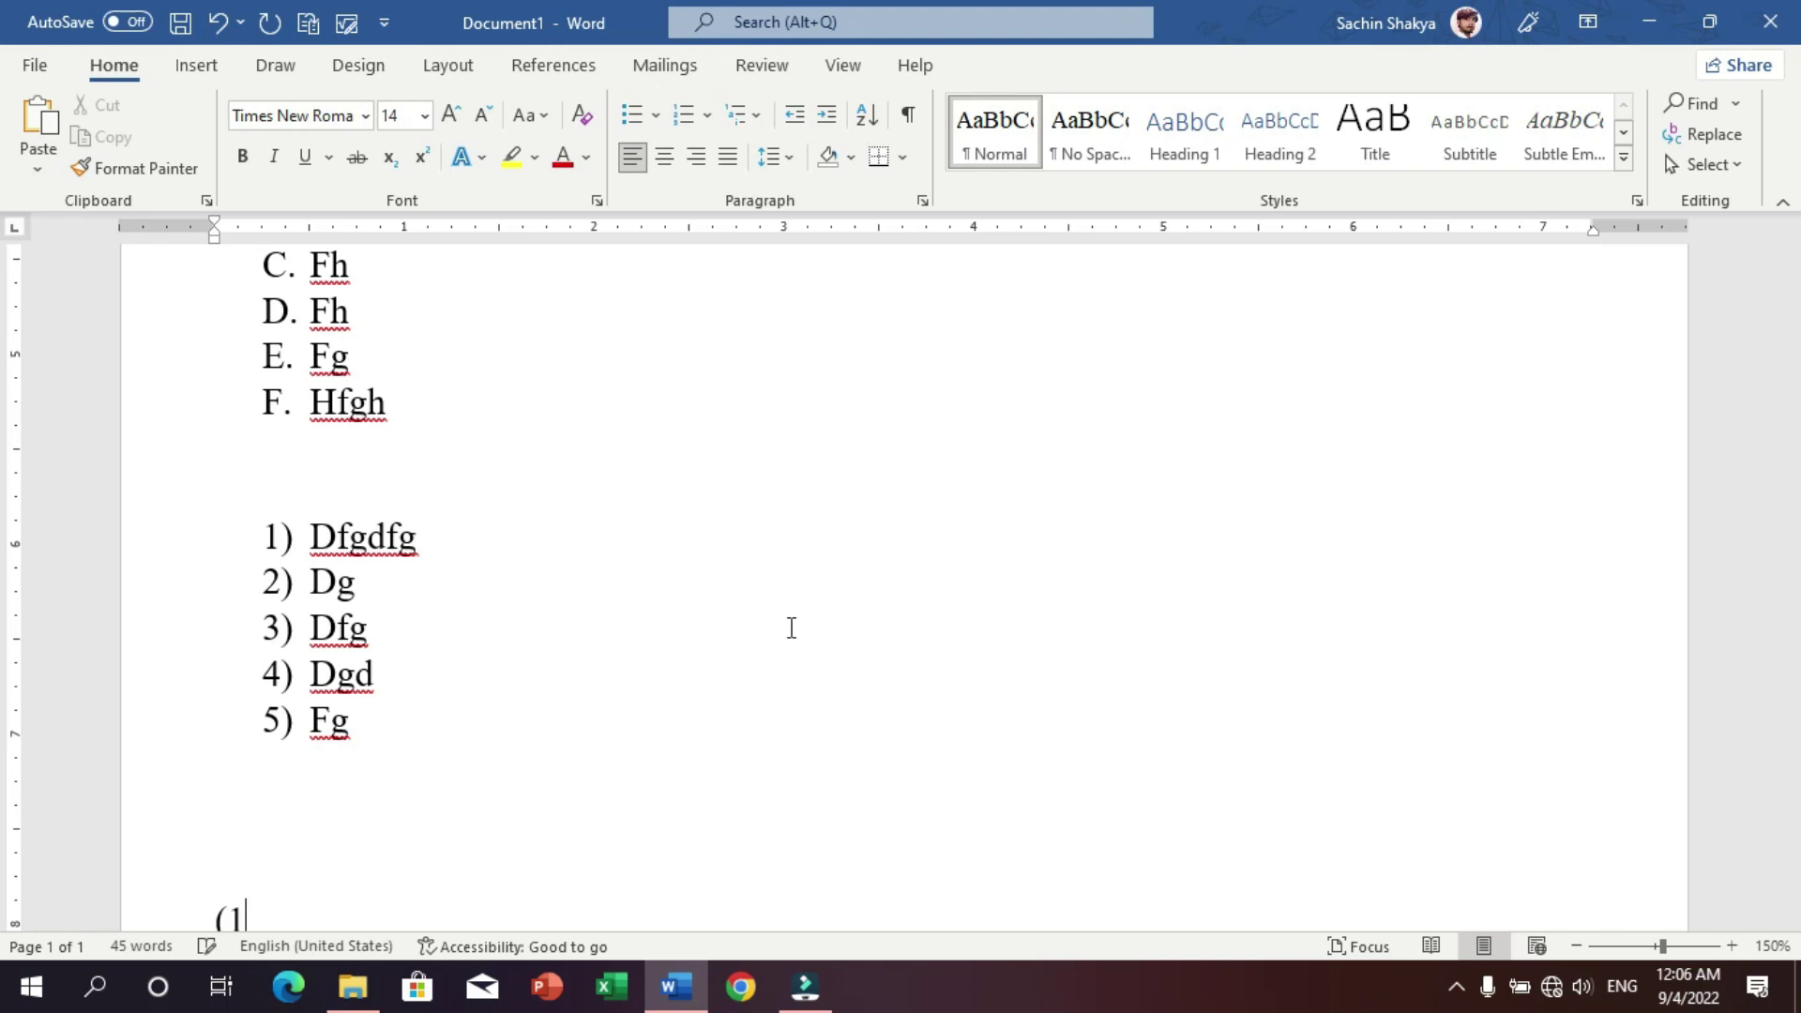
{"action": "scroll", "coordinate": [744, 631], "scroll_direction": "down", "scroll_amount": 2}
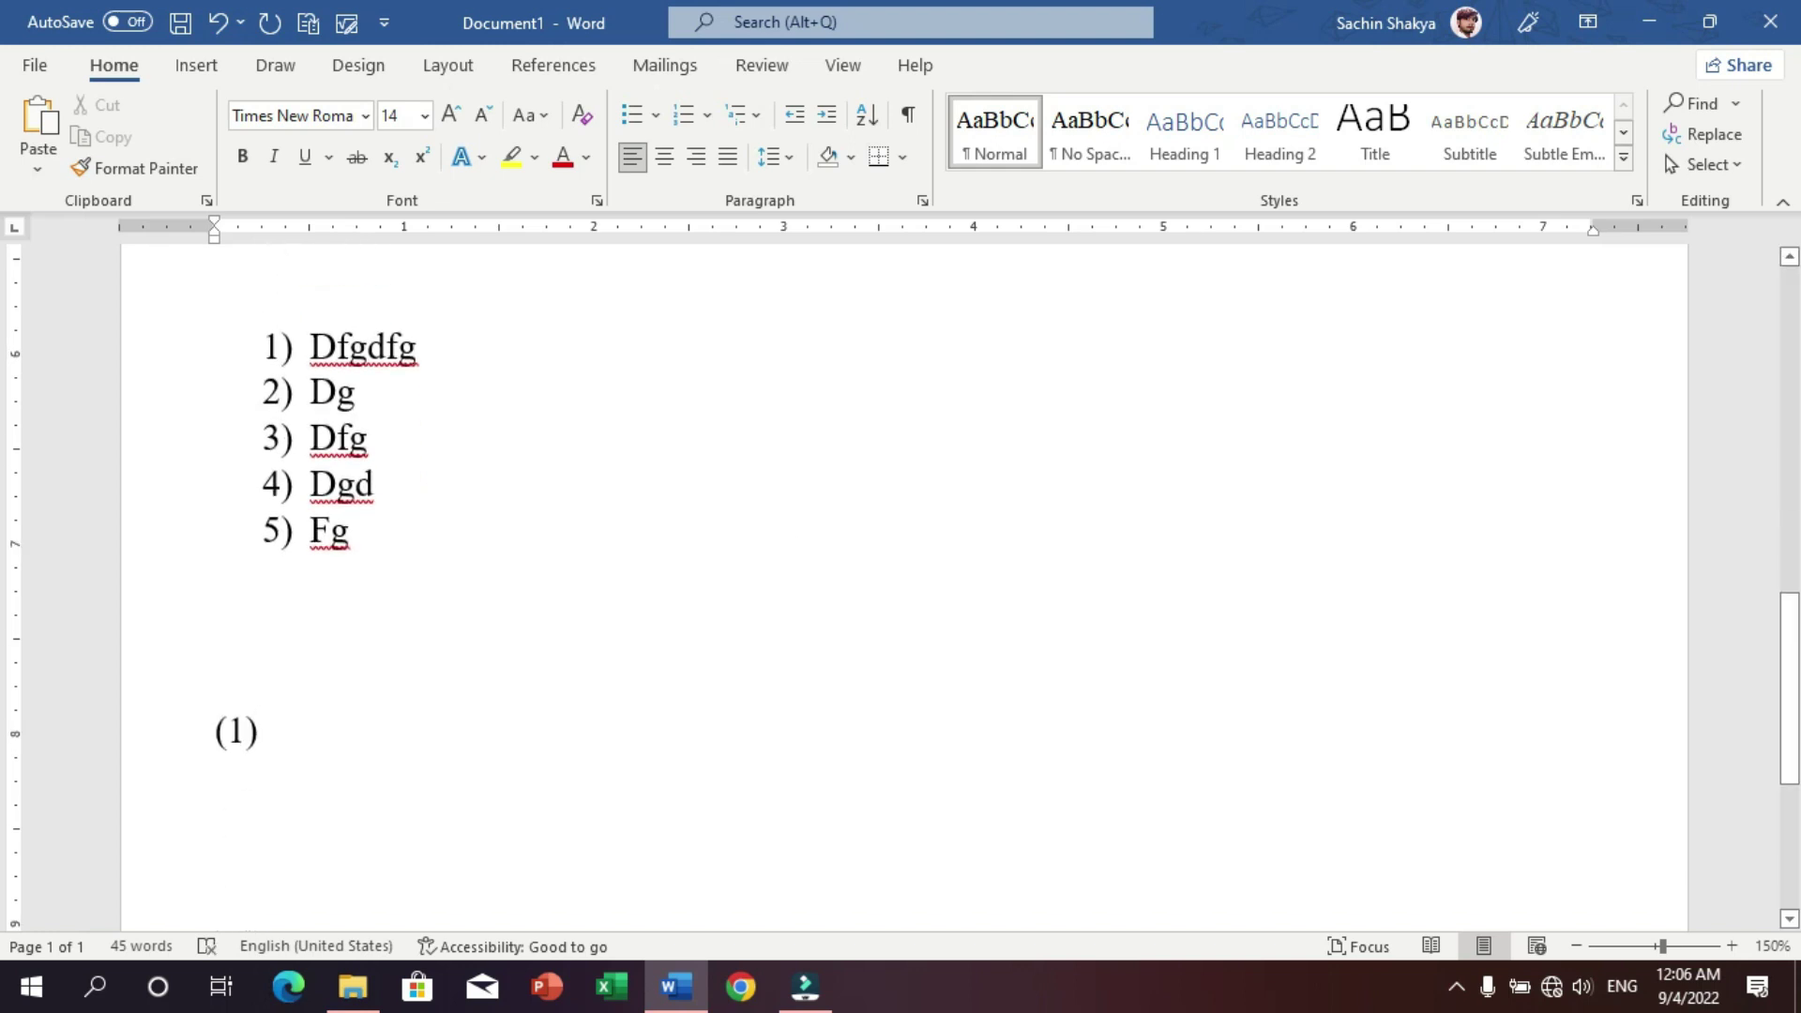
{"action": "type", "text": "fghfhf hf hf hf ghfg h"}
{"action": "scroll", "coordinate": [719, 607], "scroll_direction": "down", "scroll_amount": 3}
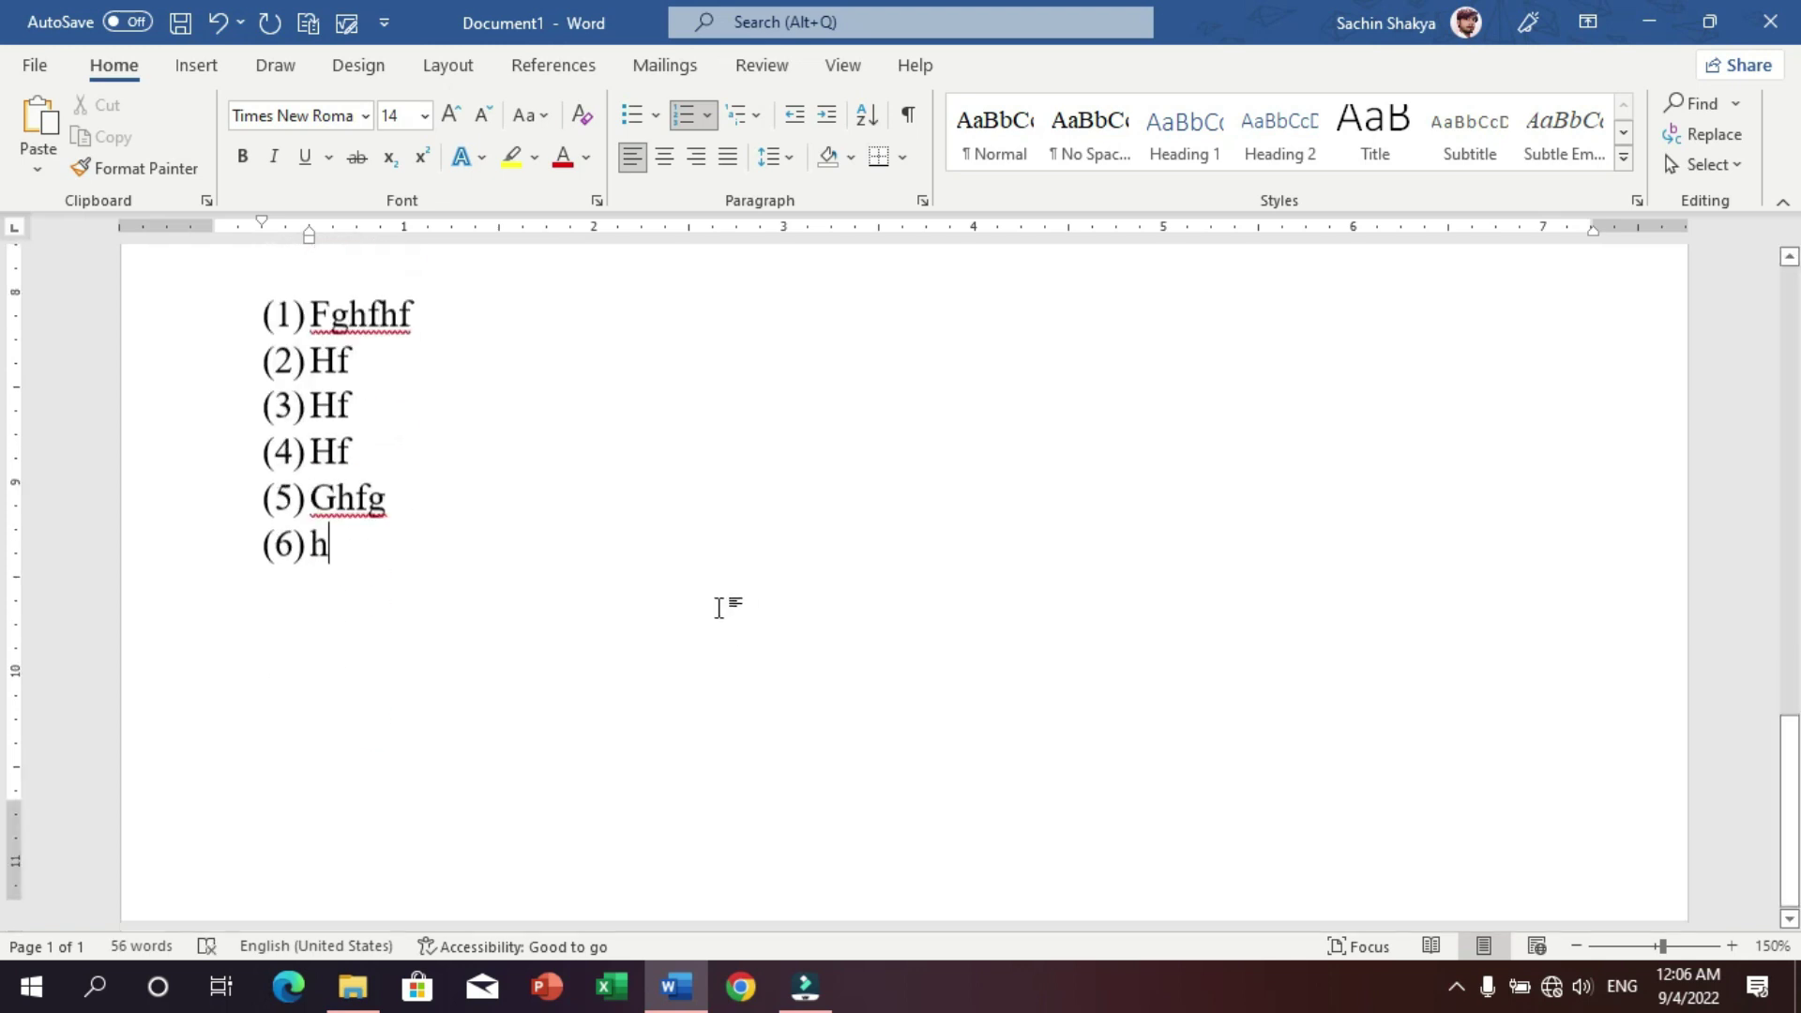
{"action": "key", "text": "Return"}
{"action": "key", "text": "Return"}
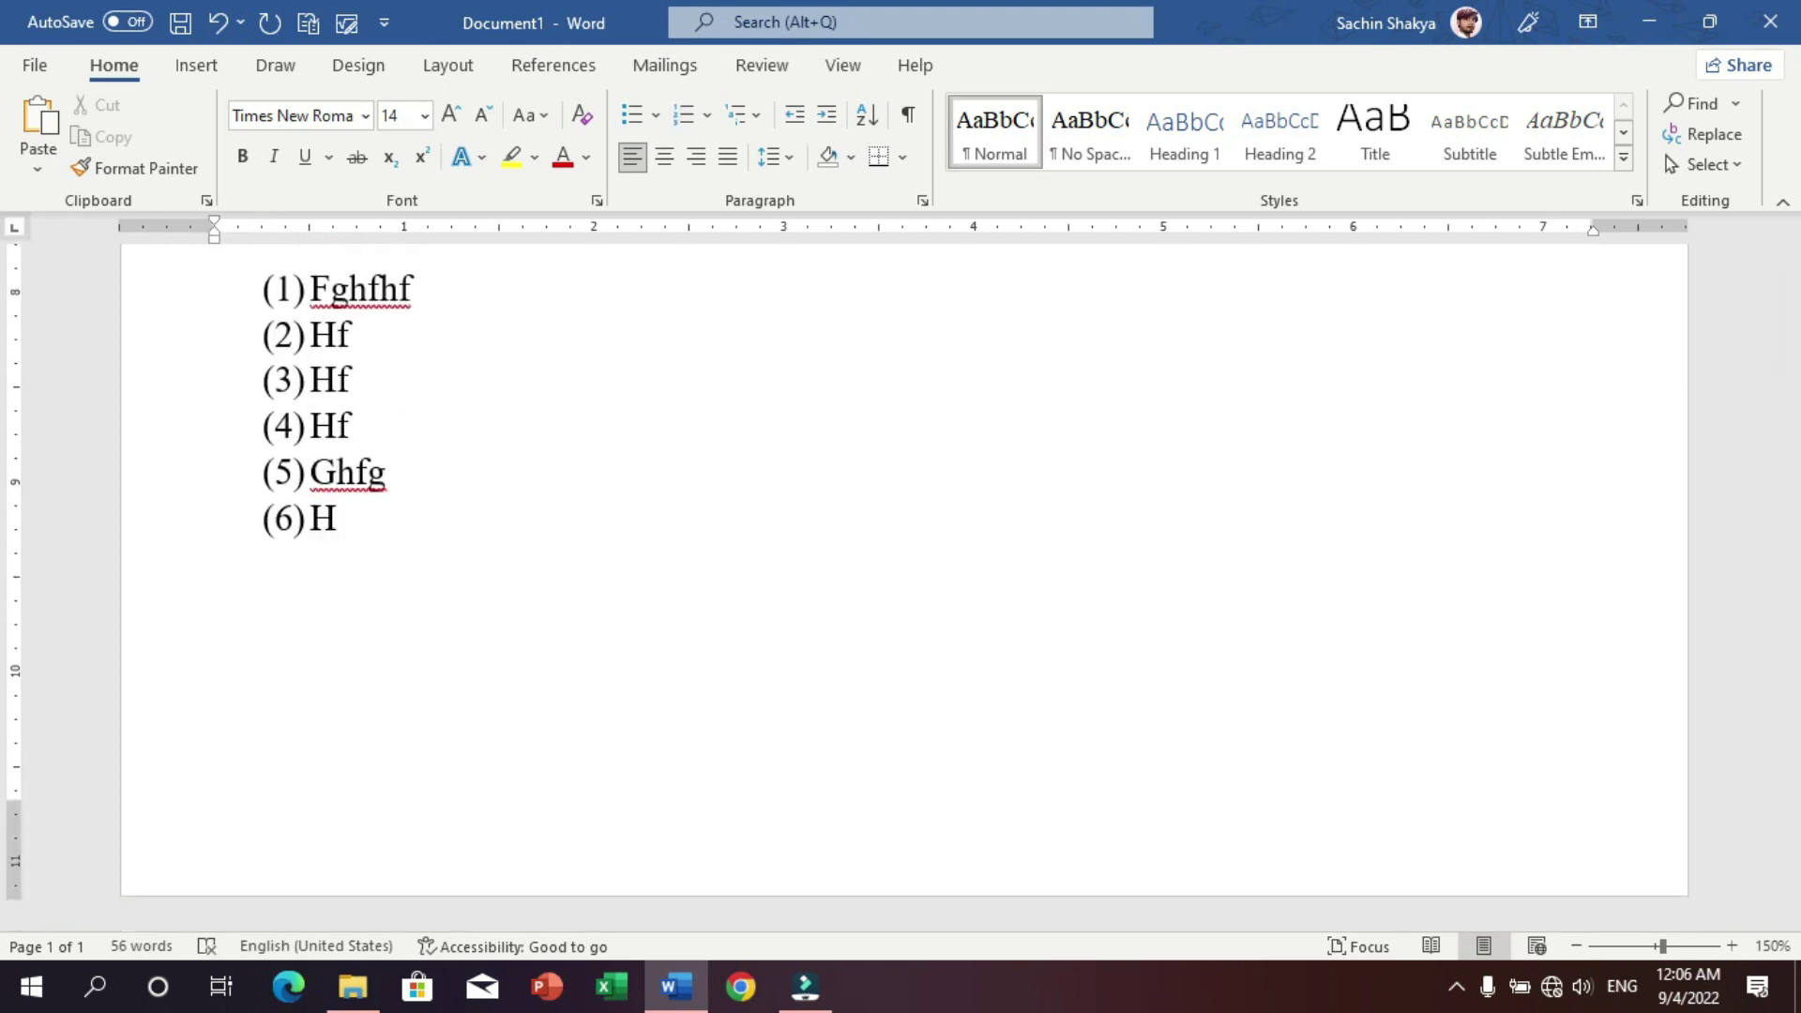
{"action": "key", "text": "ctrl+Return"}
{"action": "scroll", "coordinate": [632, 648], "scroll_direction": "down", "scroll_amount": 3}
- At the top of page 2, start defining a custom bullet, then cancel it without choosing a symbol
{"action": "left_click", "coordinate": [577, 465]}
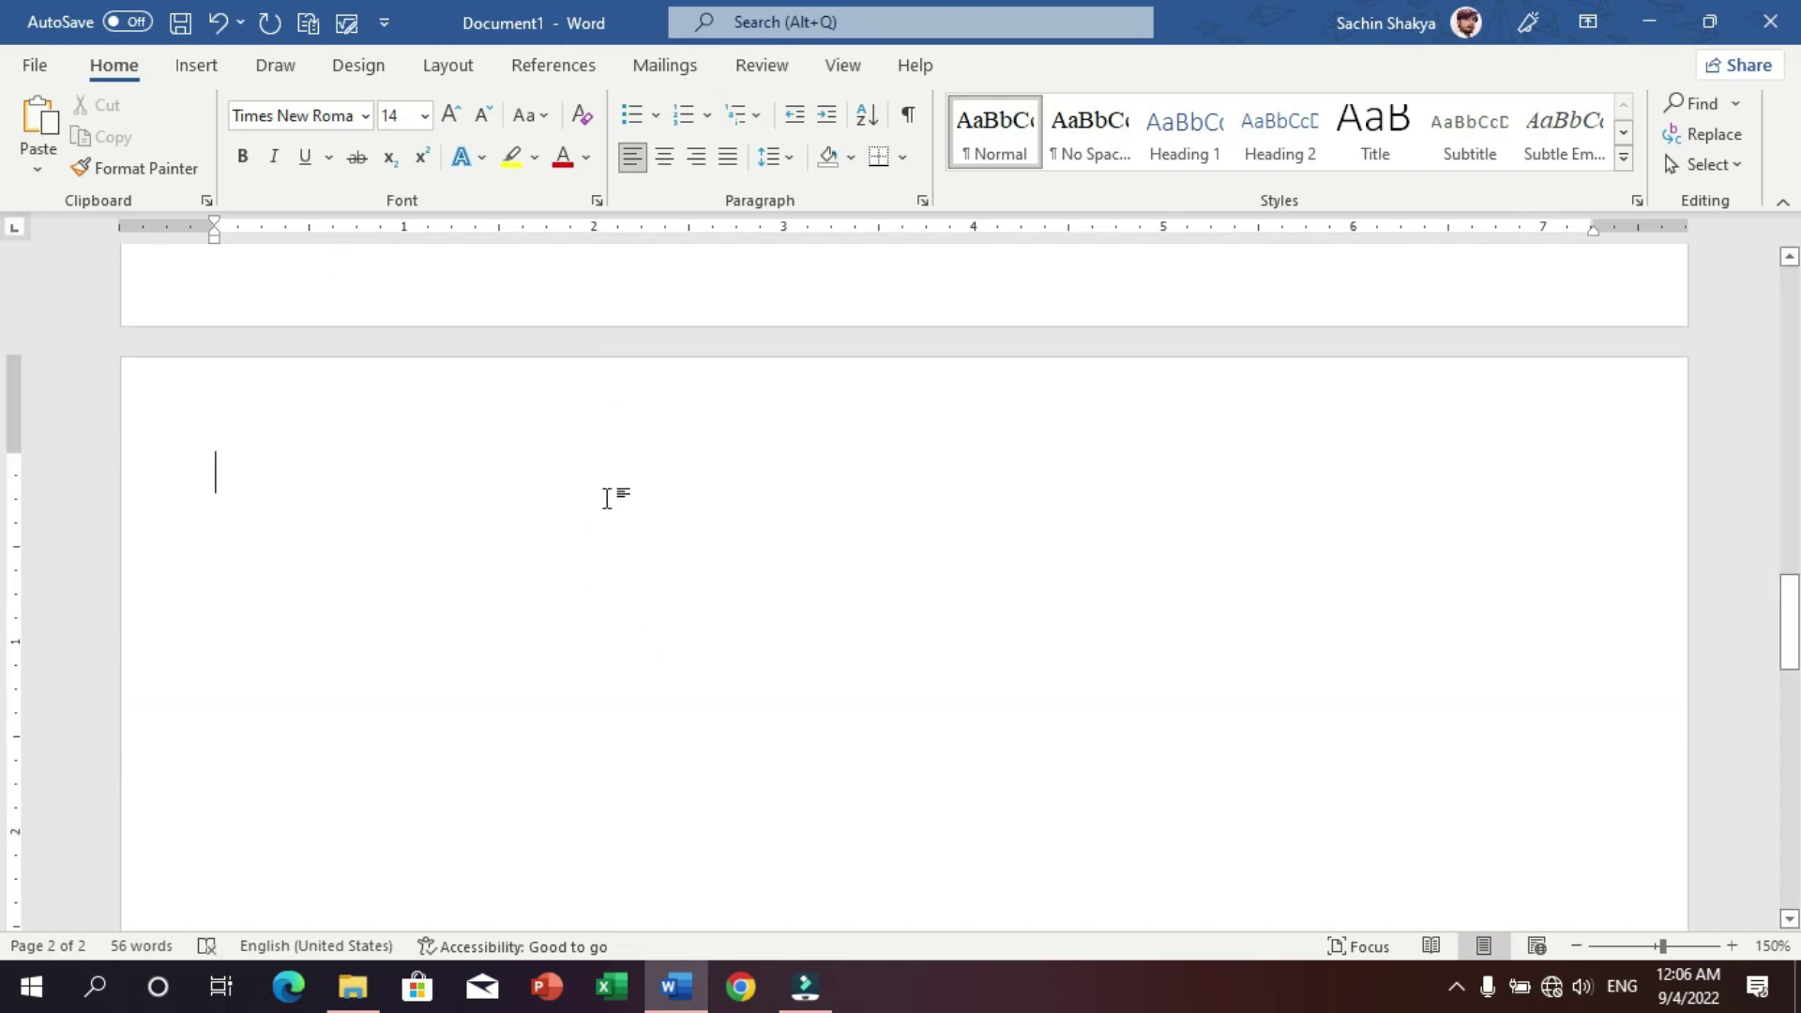
{"action": "left_click", "coordinate": [655, 115]}
{"action": "left_click", "coordinate": [723, 368]}
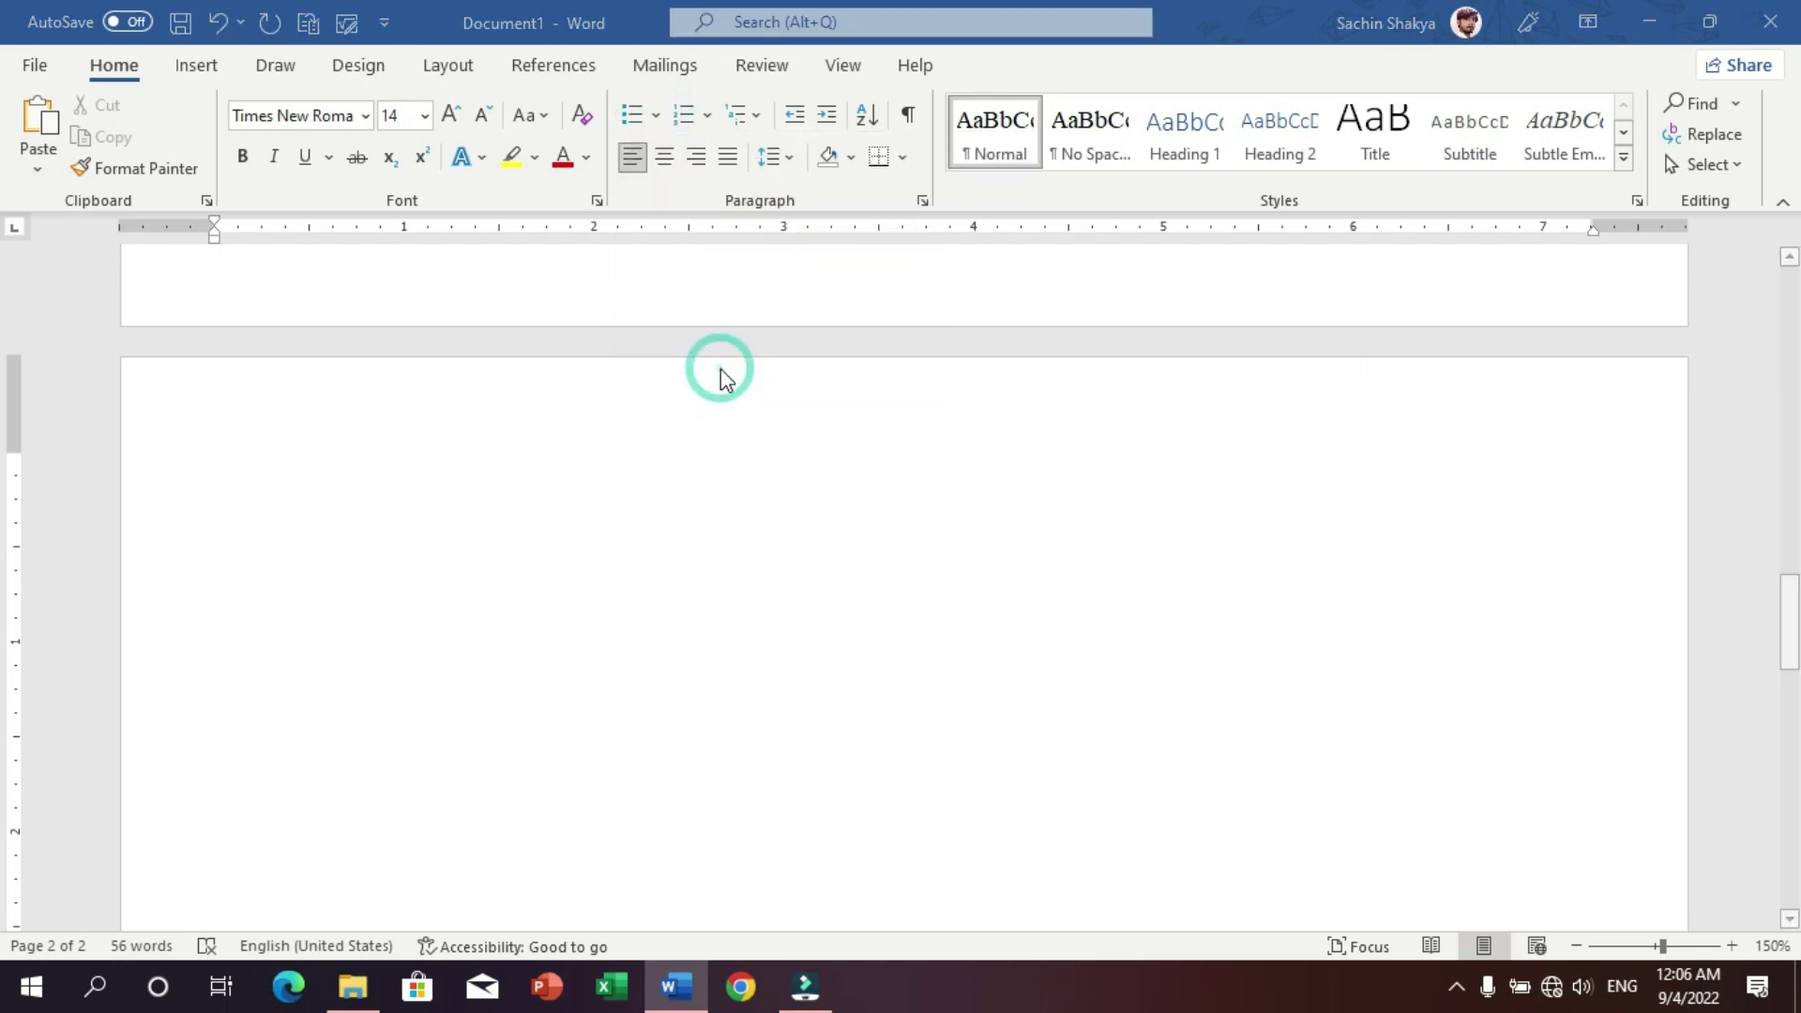
{"action": "left_click", "coordinate": [1106, 302]}
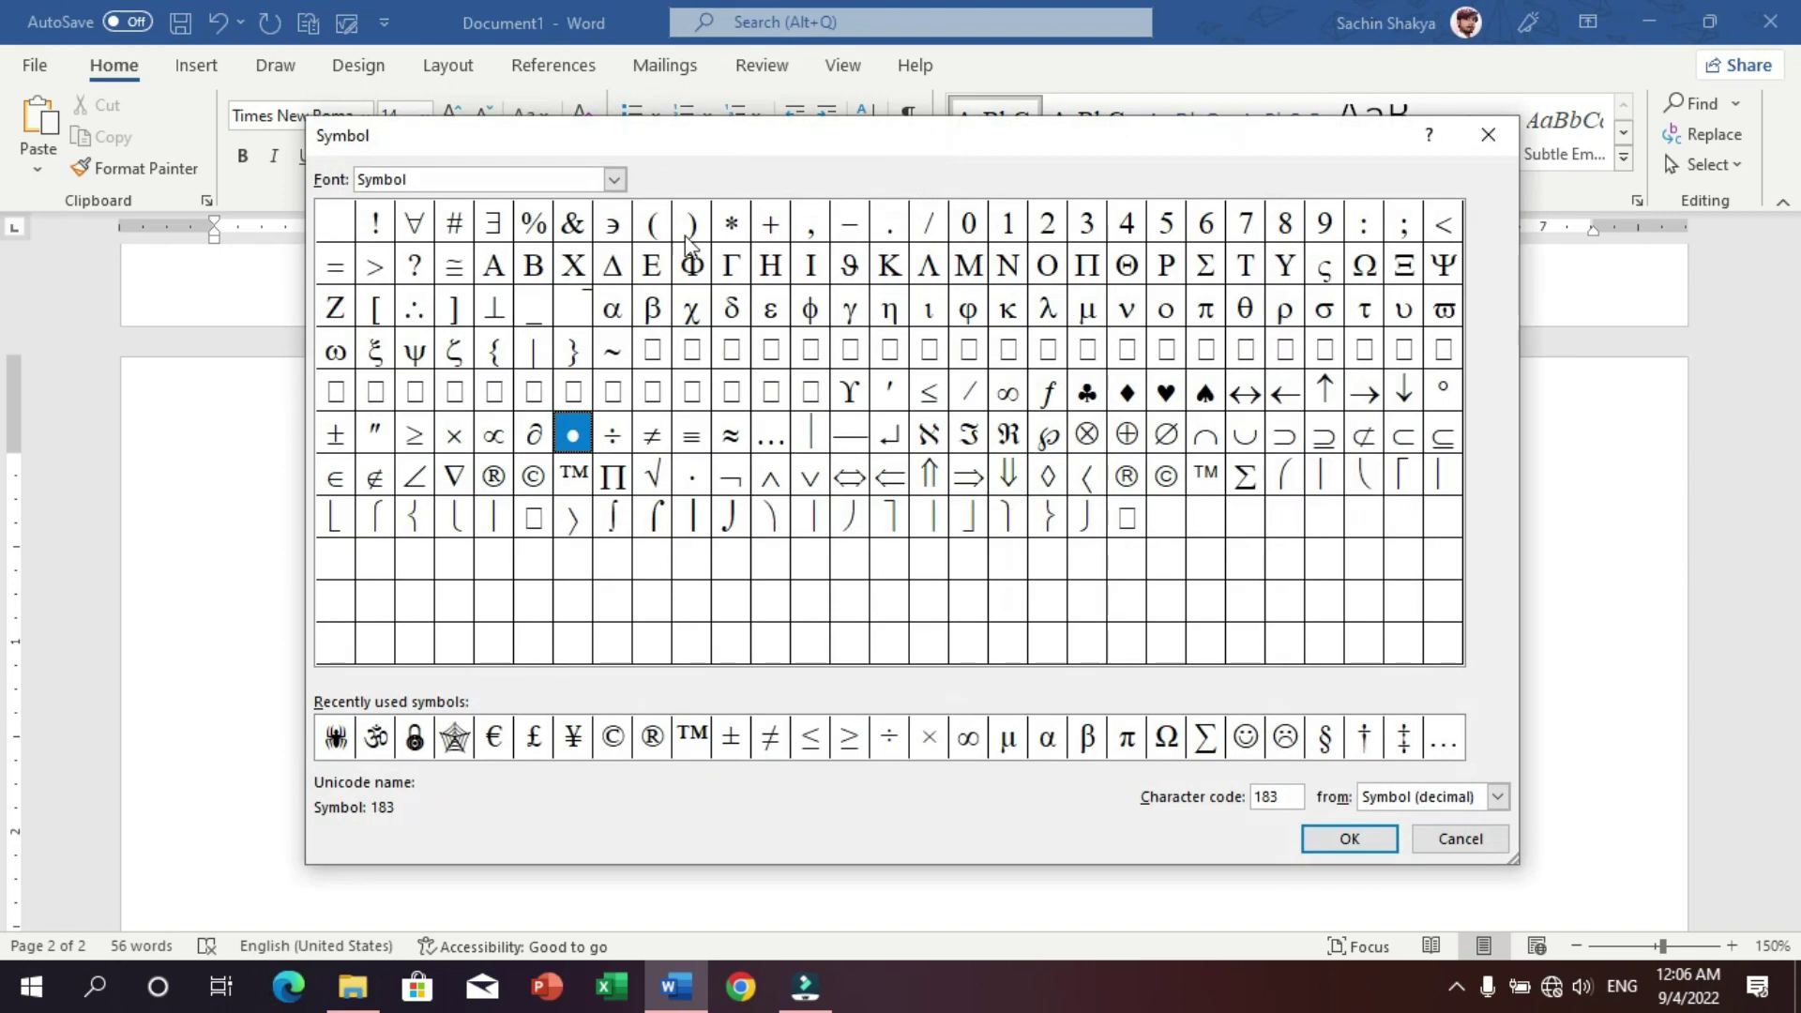
{"action": "key", "text": "Return"}
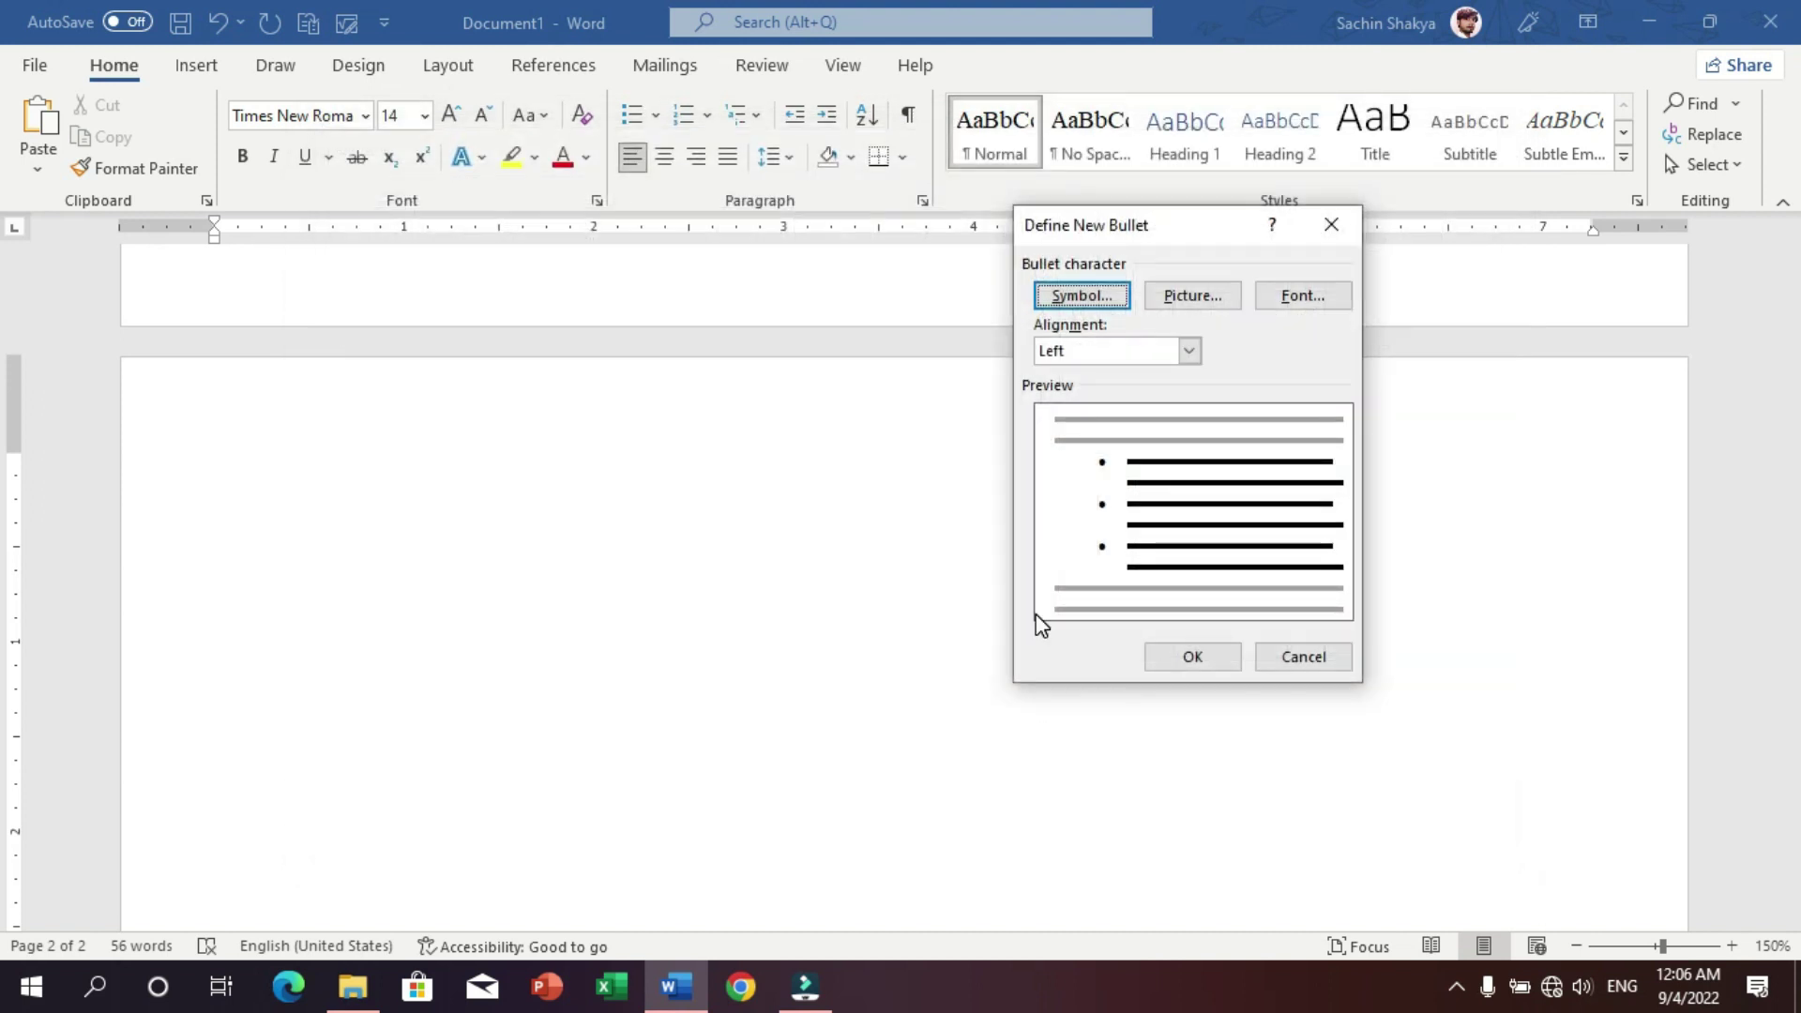
{"action": "key", "text": "Return"}
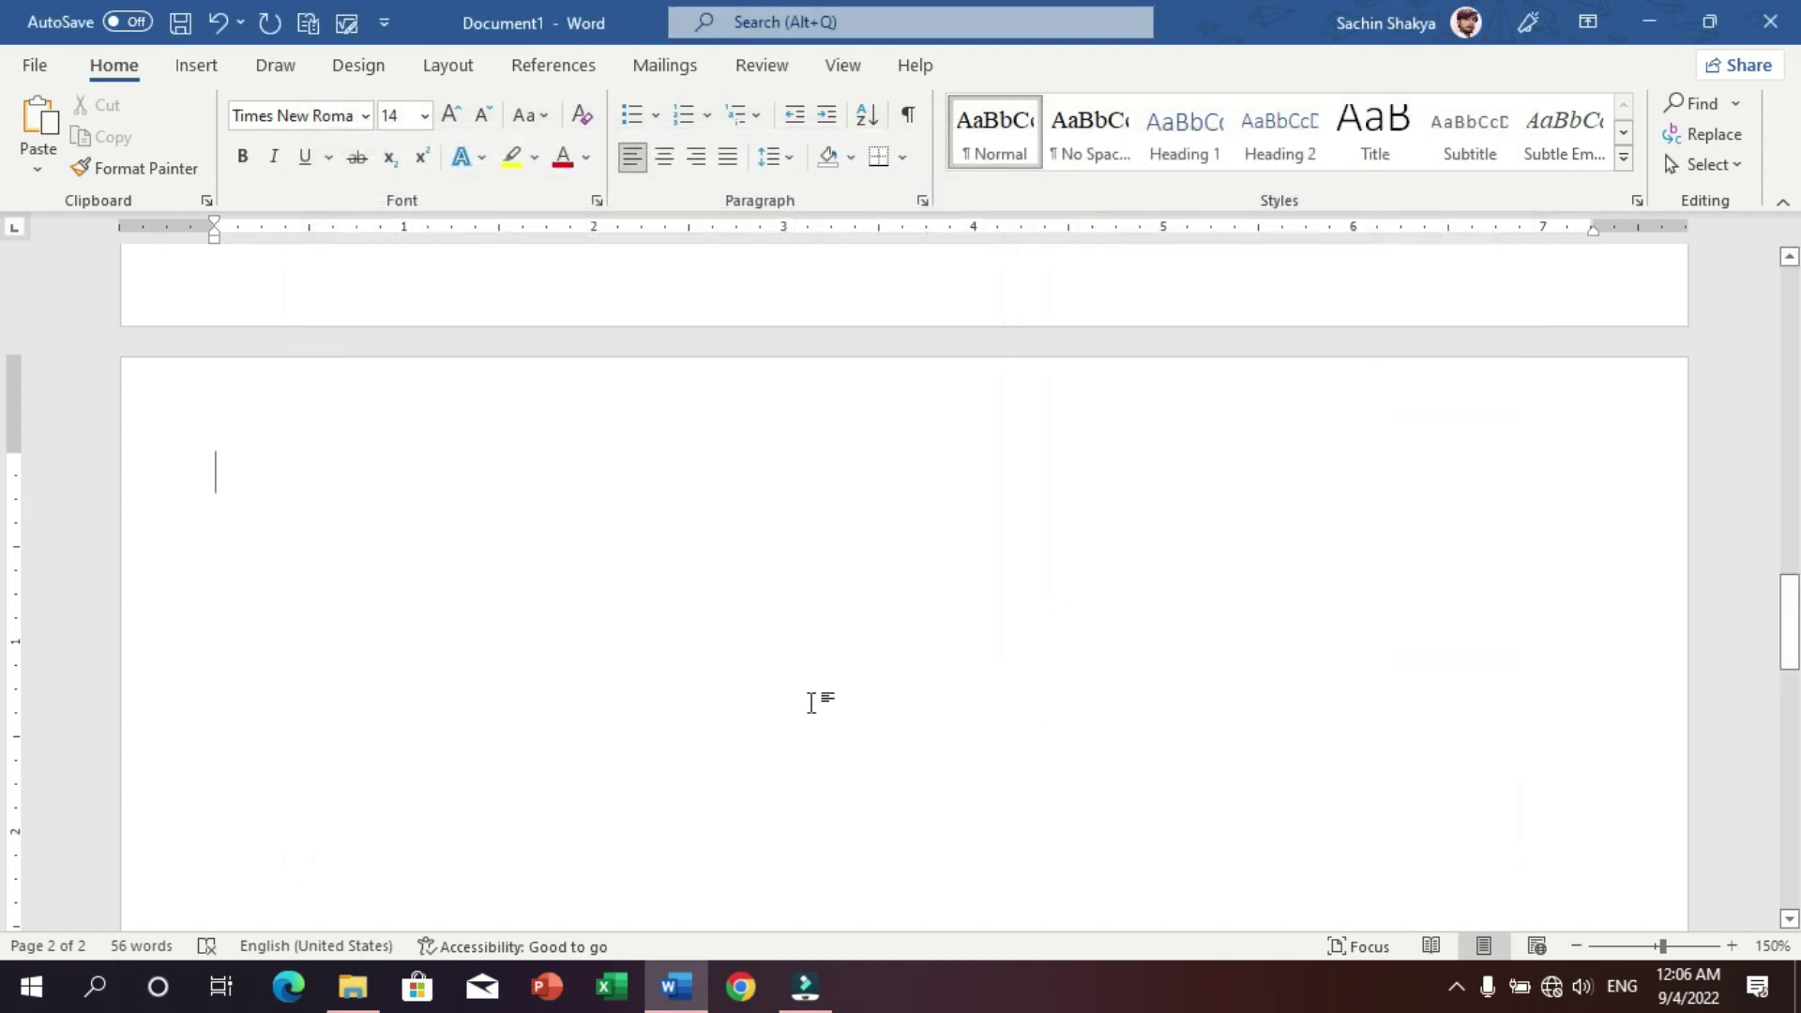
- Insert the Webdings spider-web symbol at the top of page 2 through the Symbol dialog
{"action": "key", "text": "alt+i"}
{"action": "key", "text": "s"}
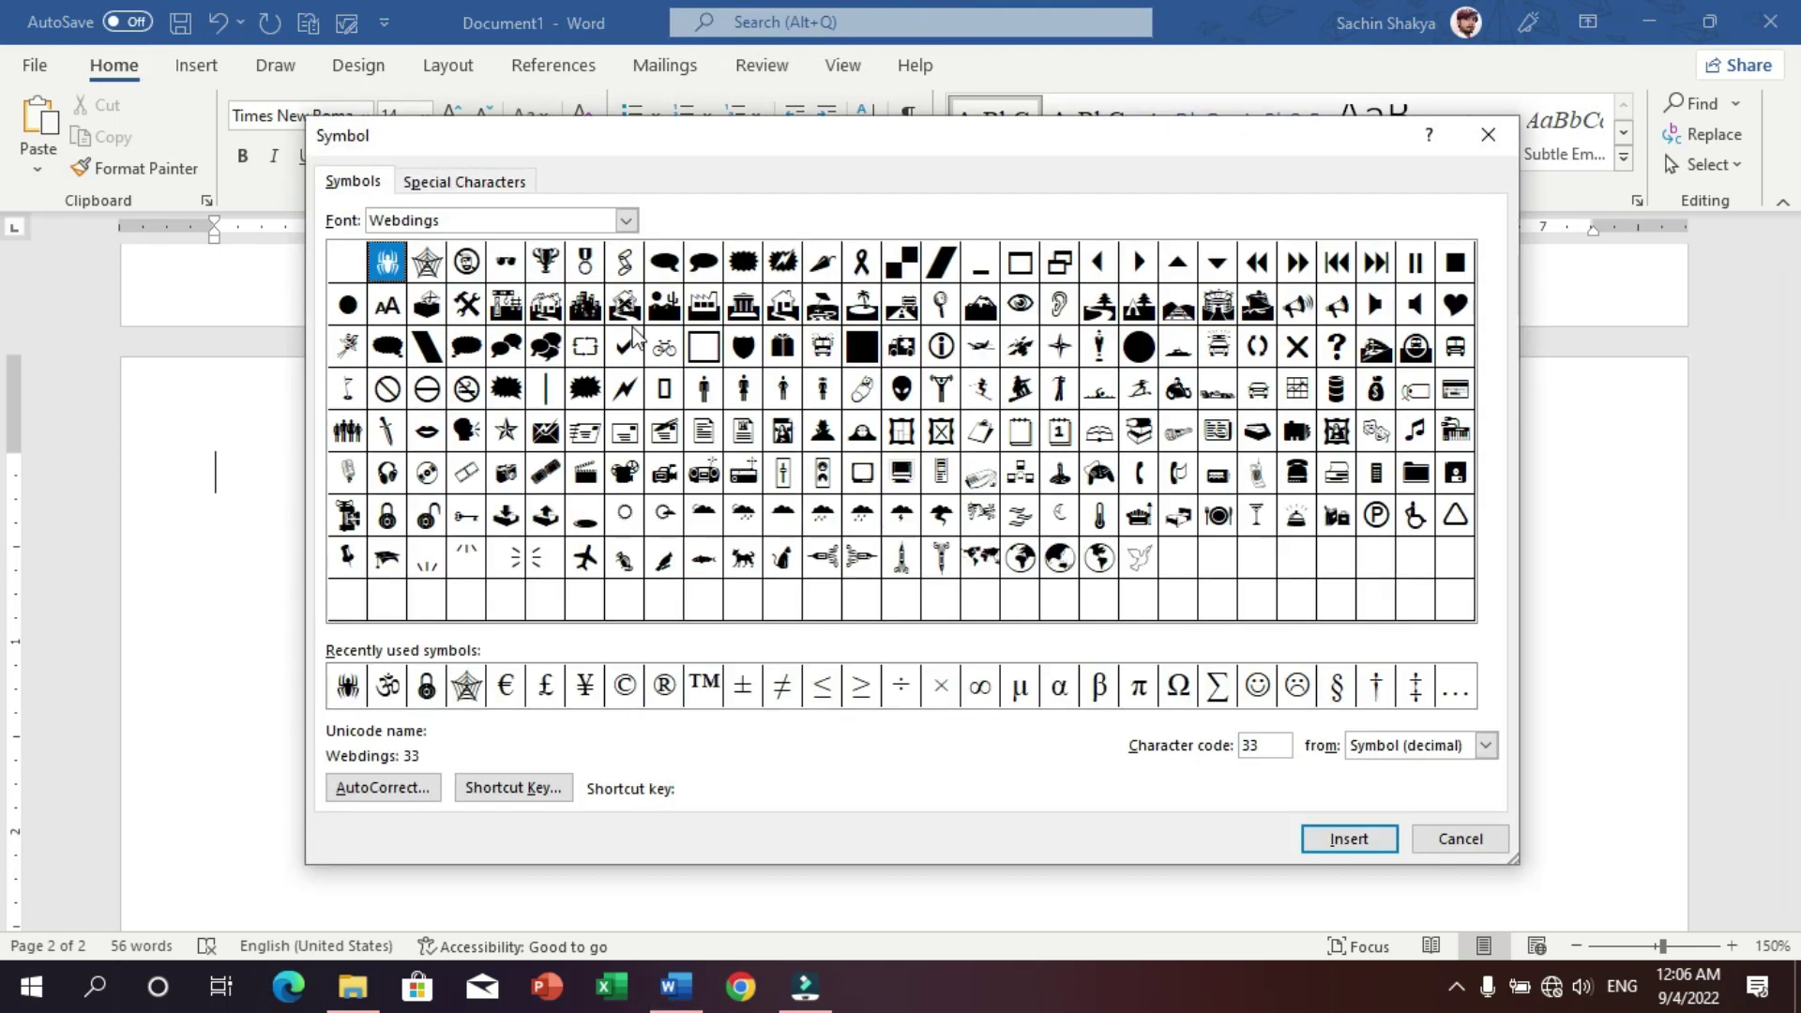
{"action": "left_click", "coordinate": [980, 388]}
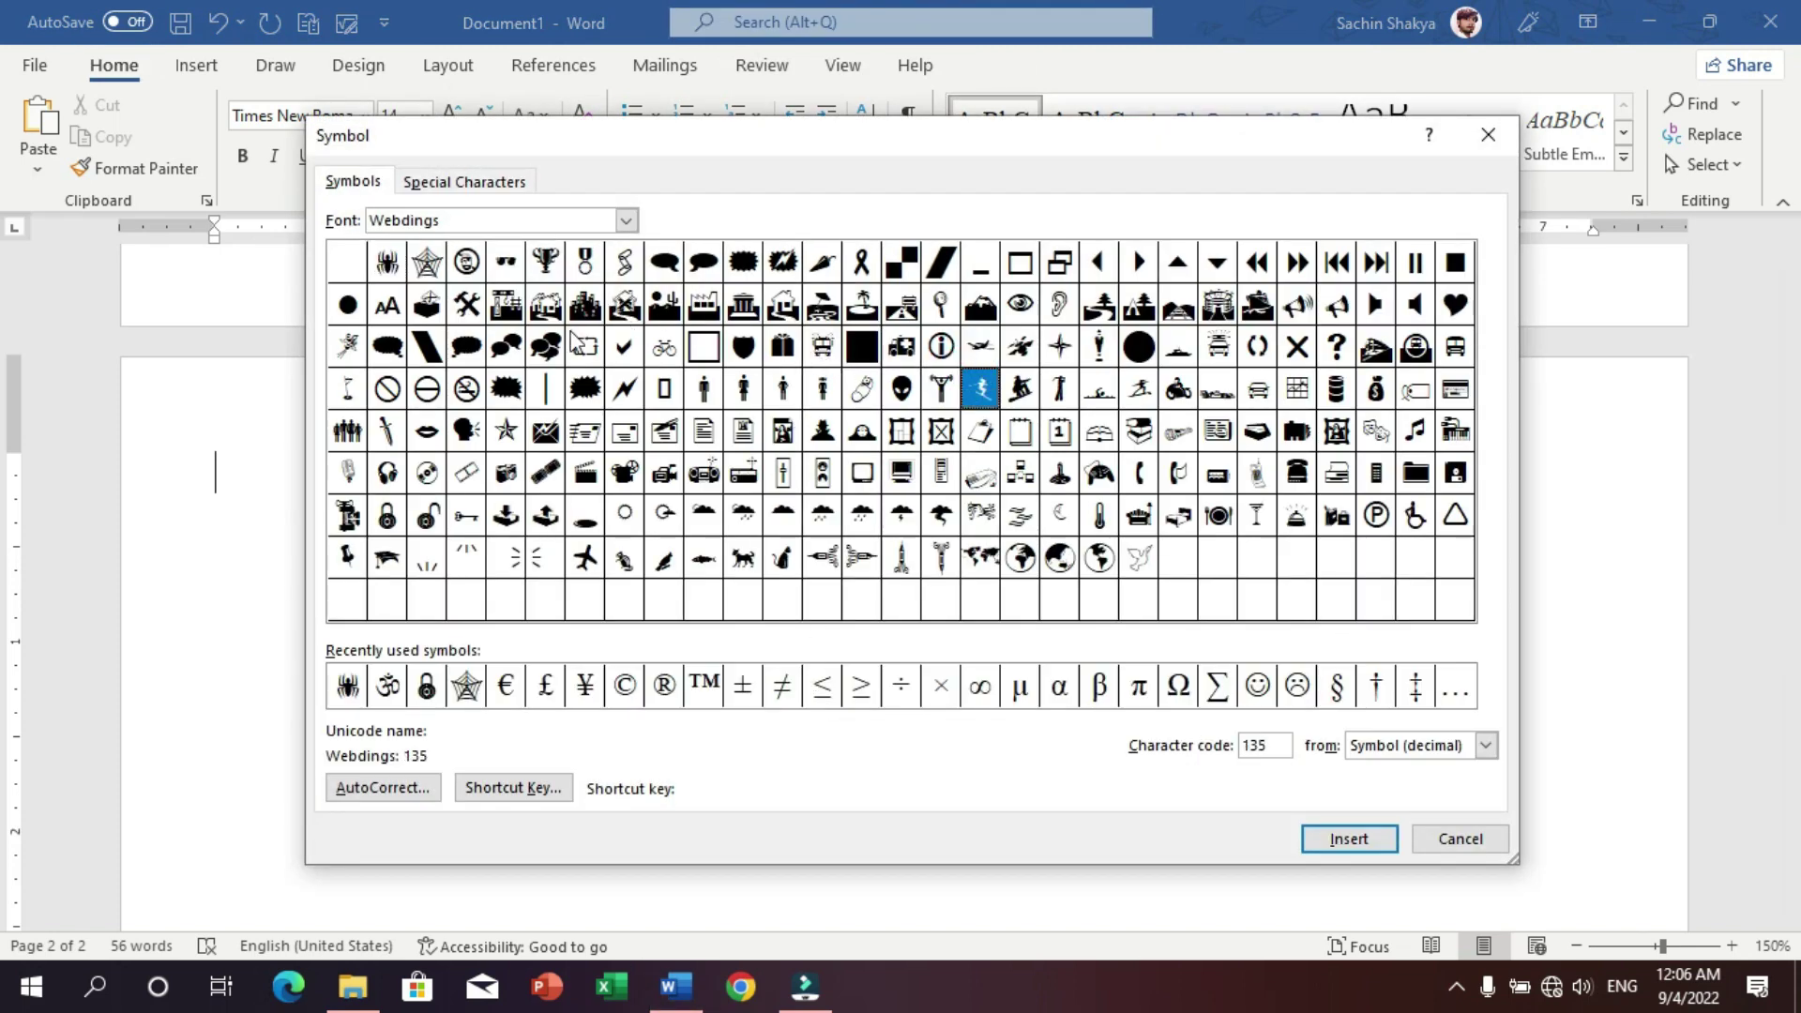
{"action": "left_click", "coordinate": [427, 265]}
{"action": "left_click", "coordinate": [1348, 837]}
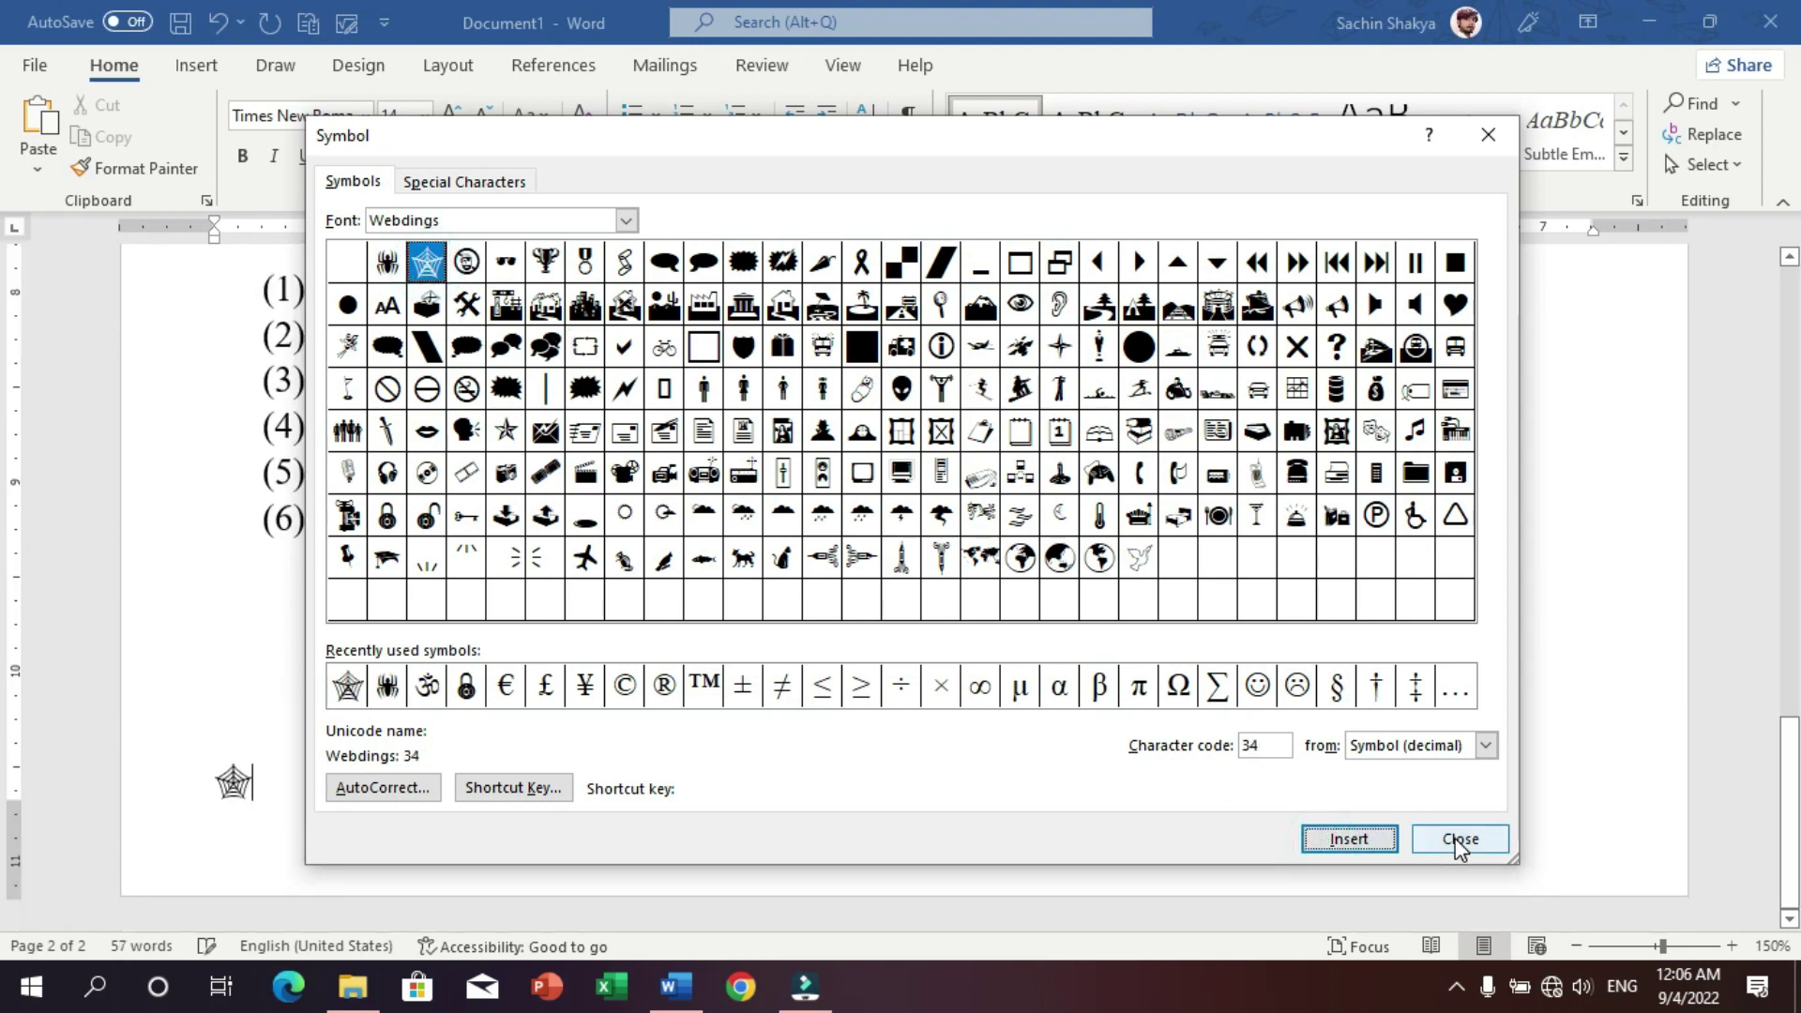
{"action": "left_click", "coordinate": [1461, 841]}
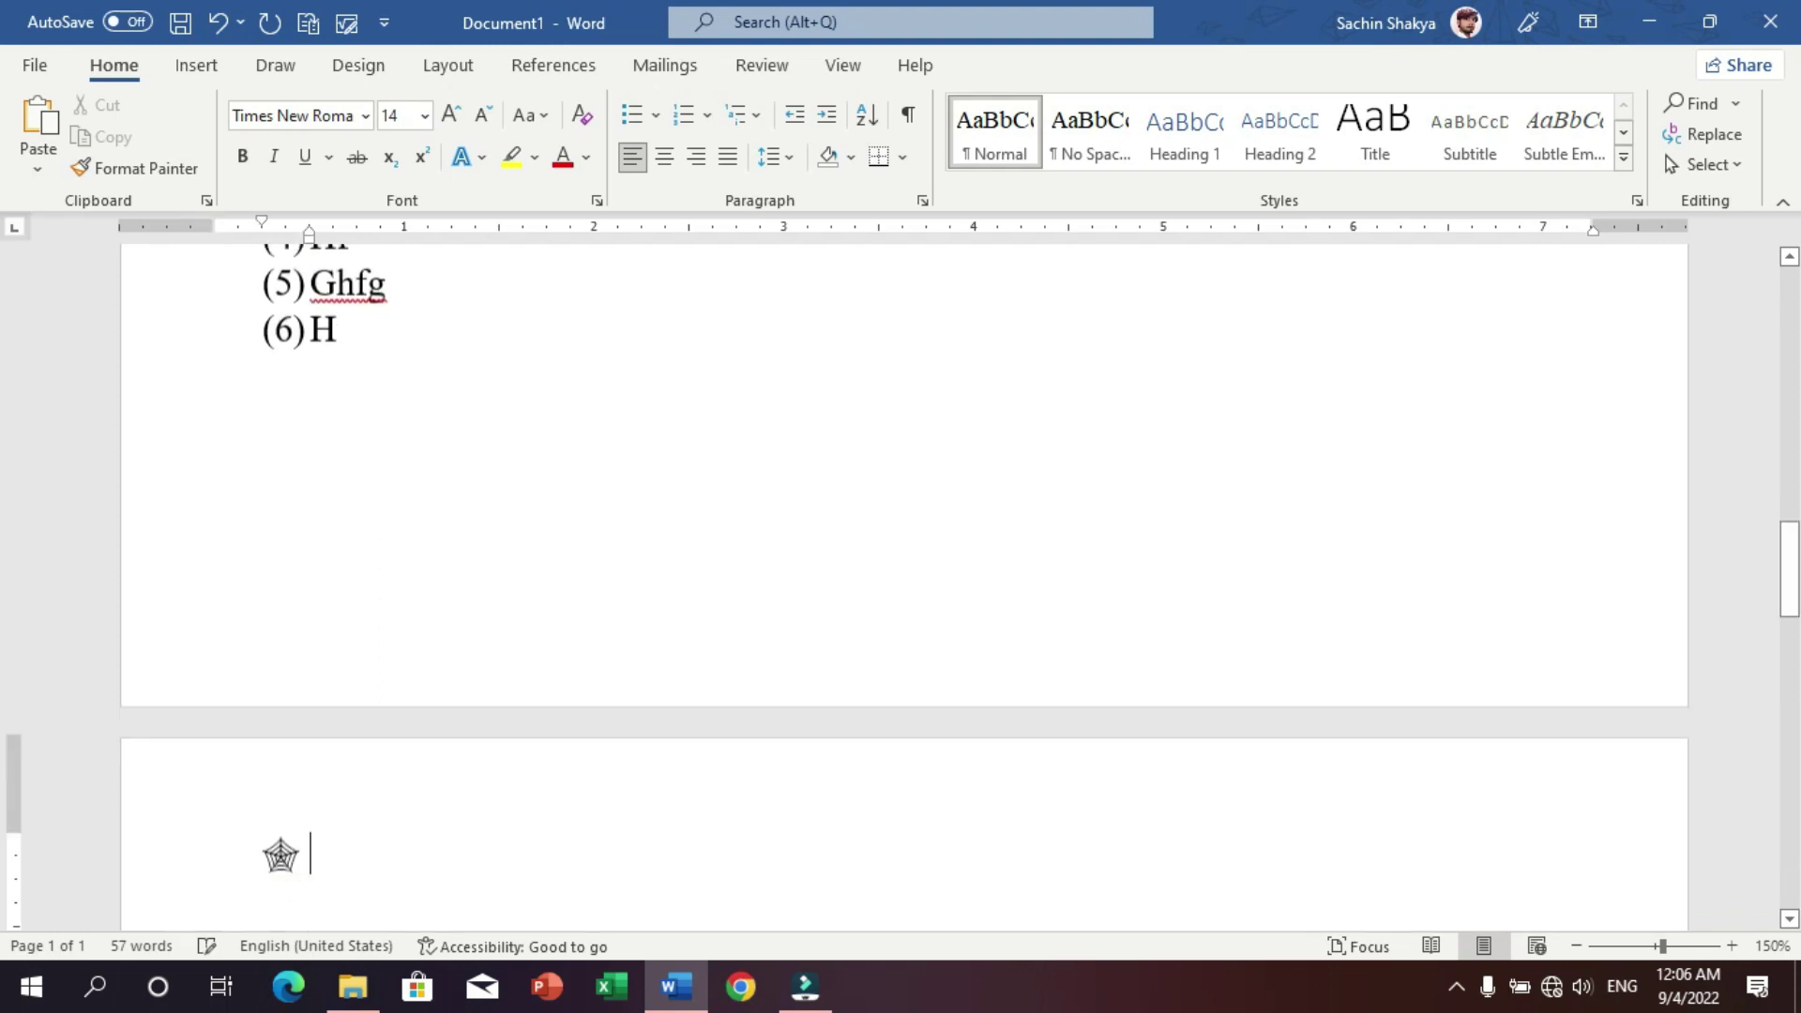
- Type the spider-web bulleted items 'ghfh' and 'fhfgh fghf hfg hfgh fghf gh', end the list, and reopen the Symbol dialog
{"action": "type", "text": "ghfh"}
{"action": "key", "text": "Return"}
{"action": "type", "text": "fhfgh "}
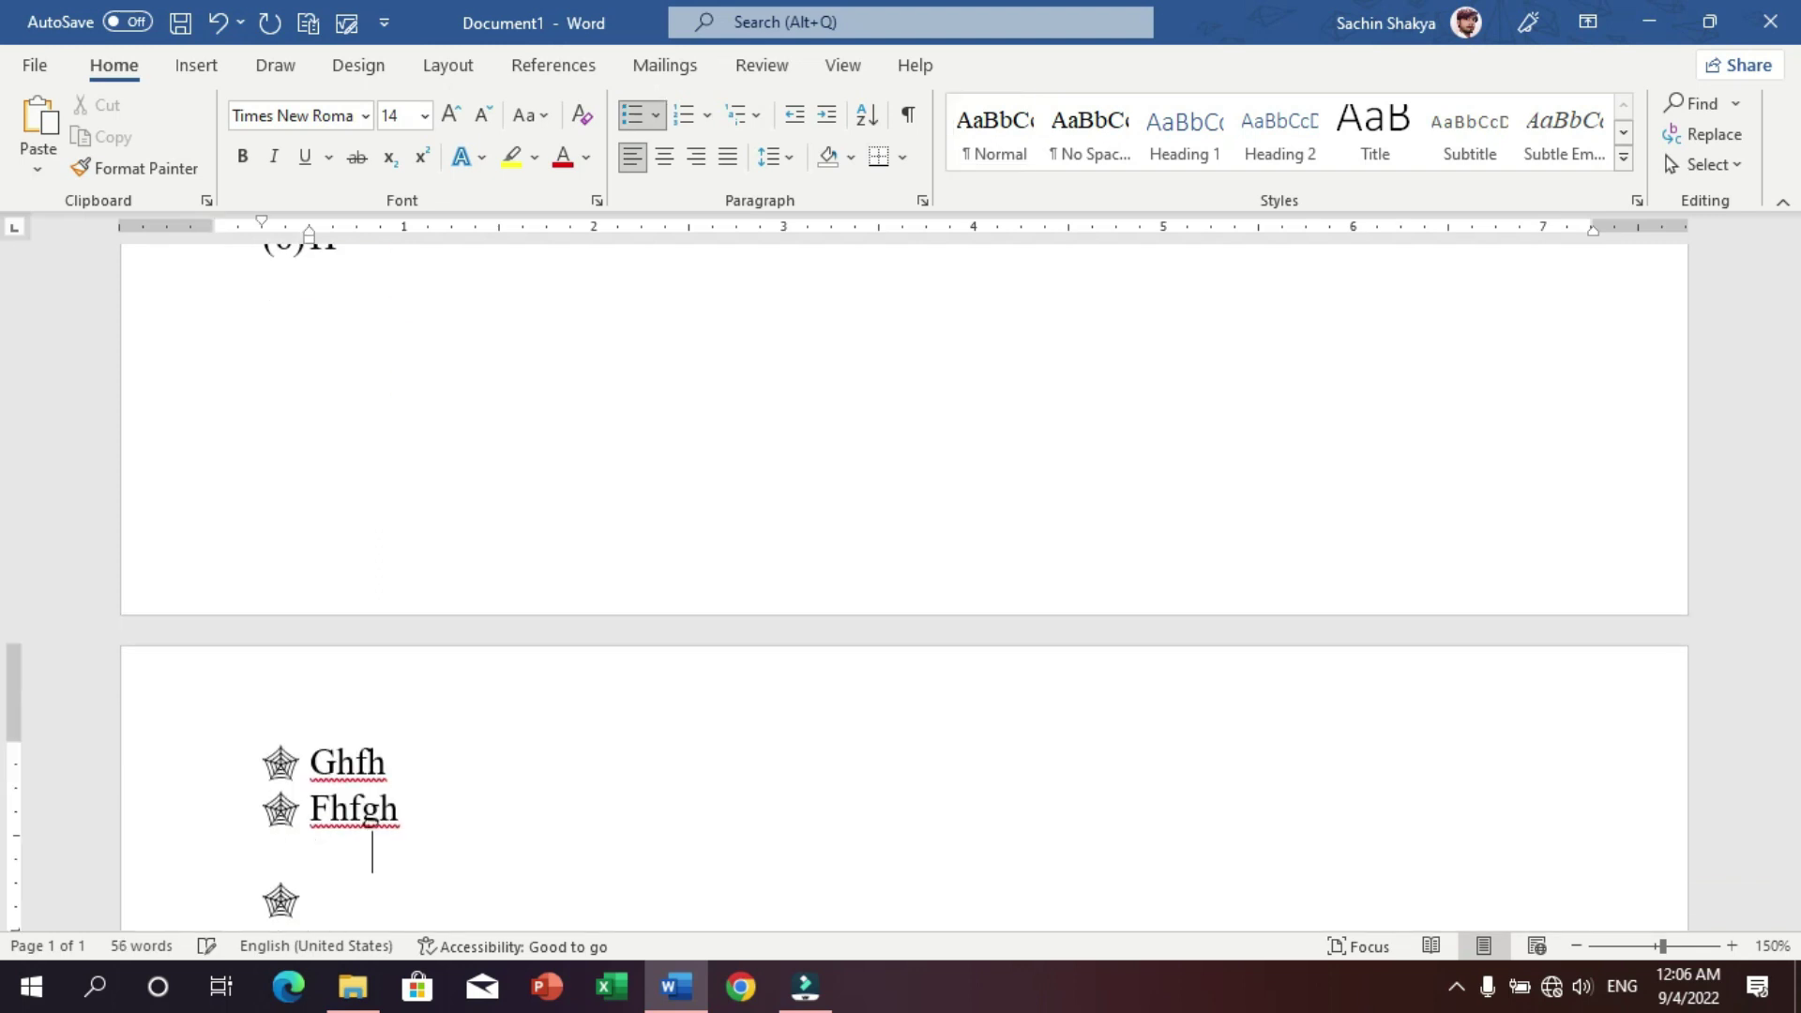
{"action": "type", "text": "fghf hfg hfgh fghf gh"}
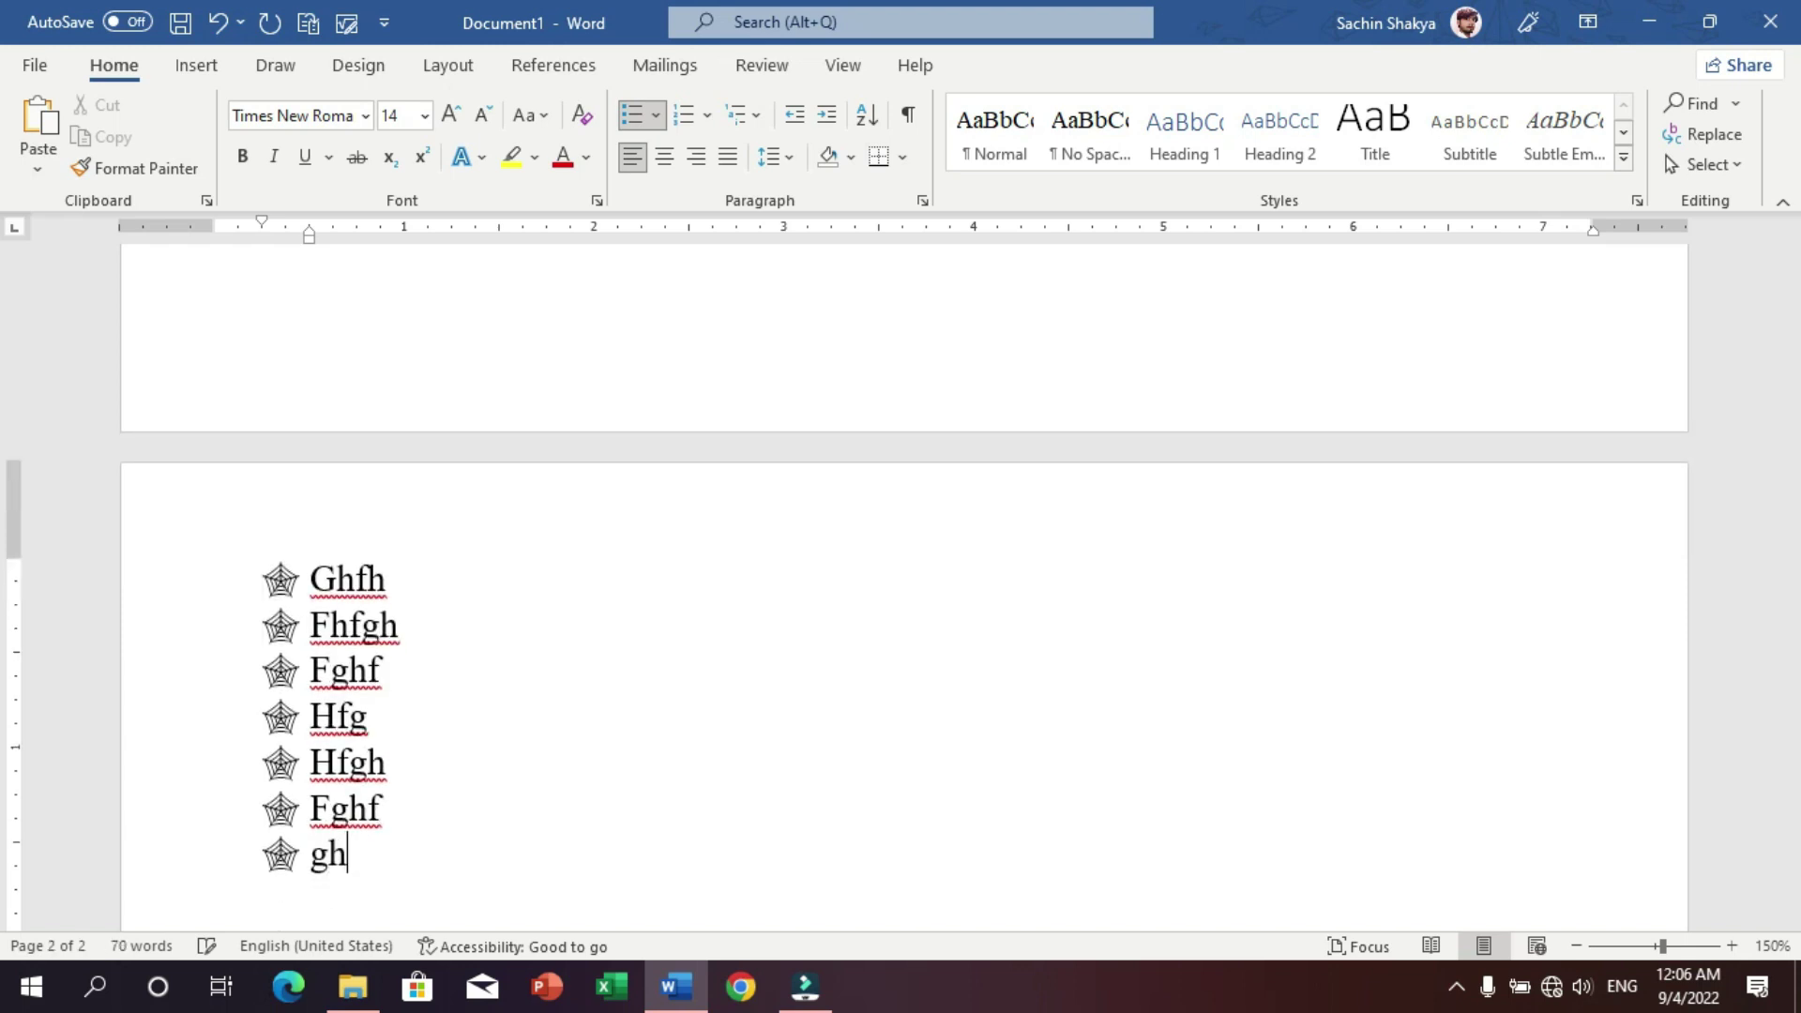
{"action": "key", "text": "Return"}
{"action": "key", "text": "Return"}
{"action": "key", "text": "Return"}
{"action": "scroll", "coordinate": [611, 747], "scroll_direction": "down", "scroll_amount": 1}
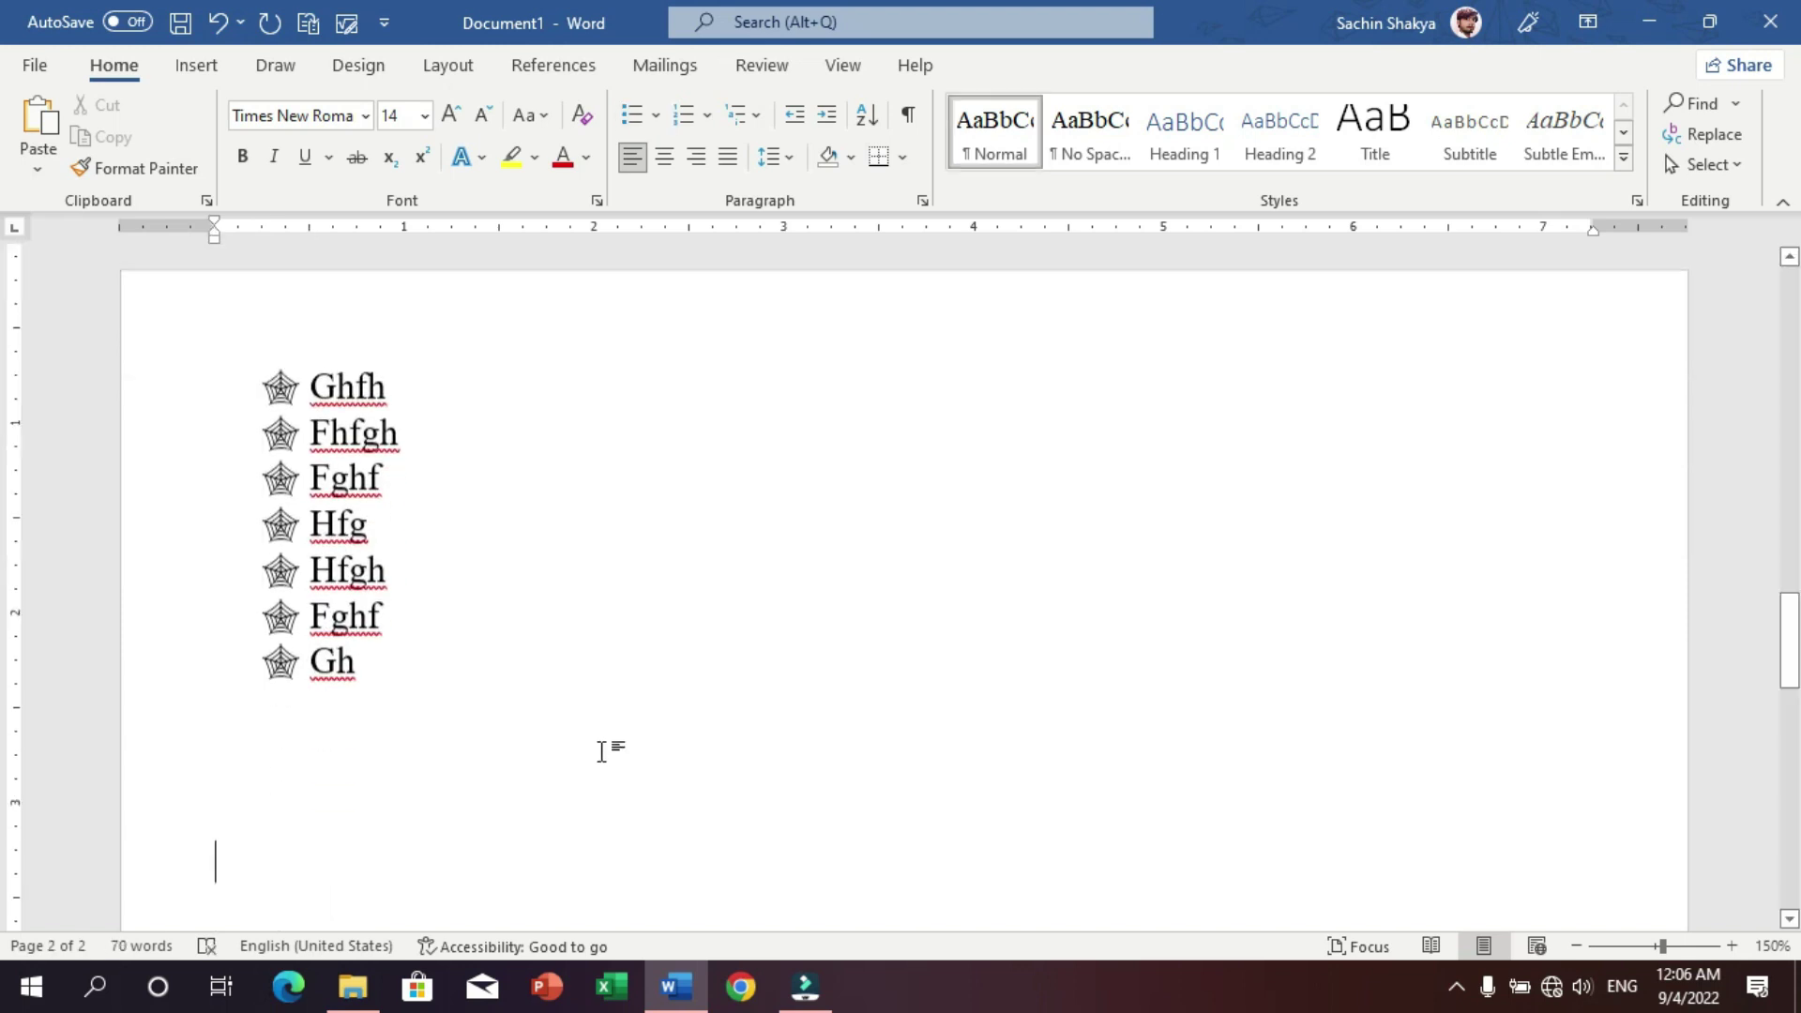
{"action": "scroll", "coordinate": [629, 699], "scroll_direction": "down", "scroll_amount": 2}
{"action": "key", "text": "alt+i"}
{"action": "key", "text": "s"}
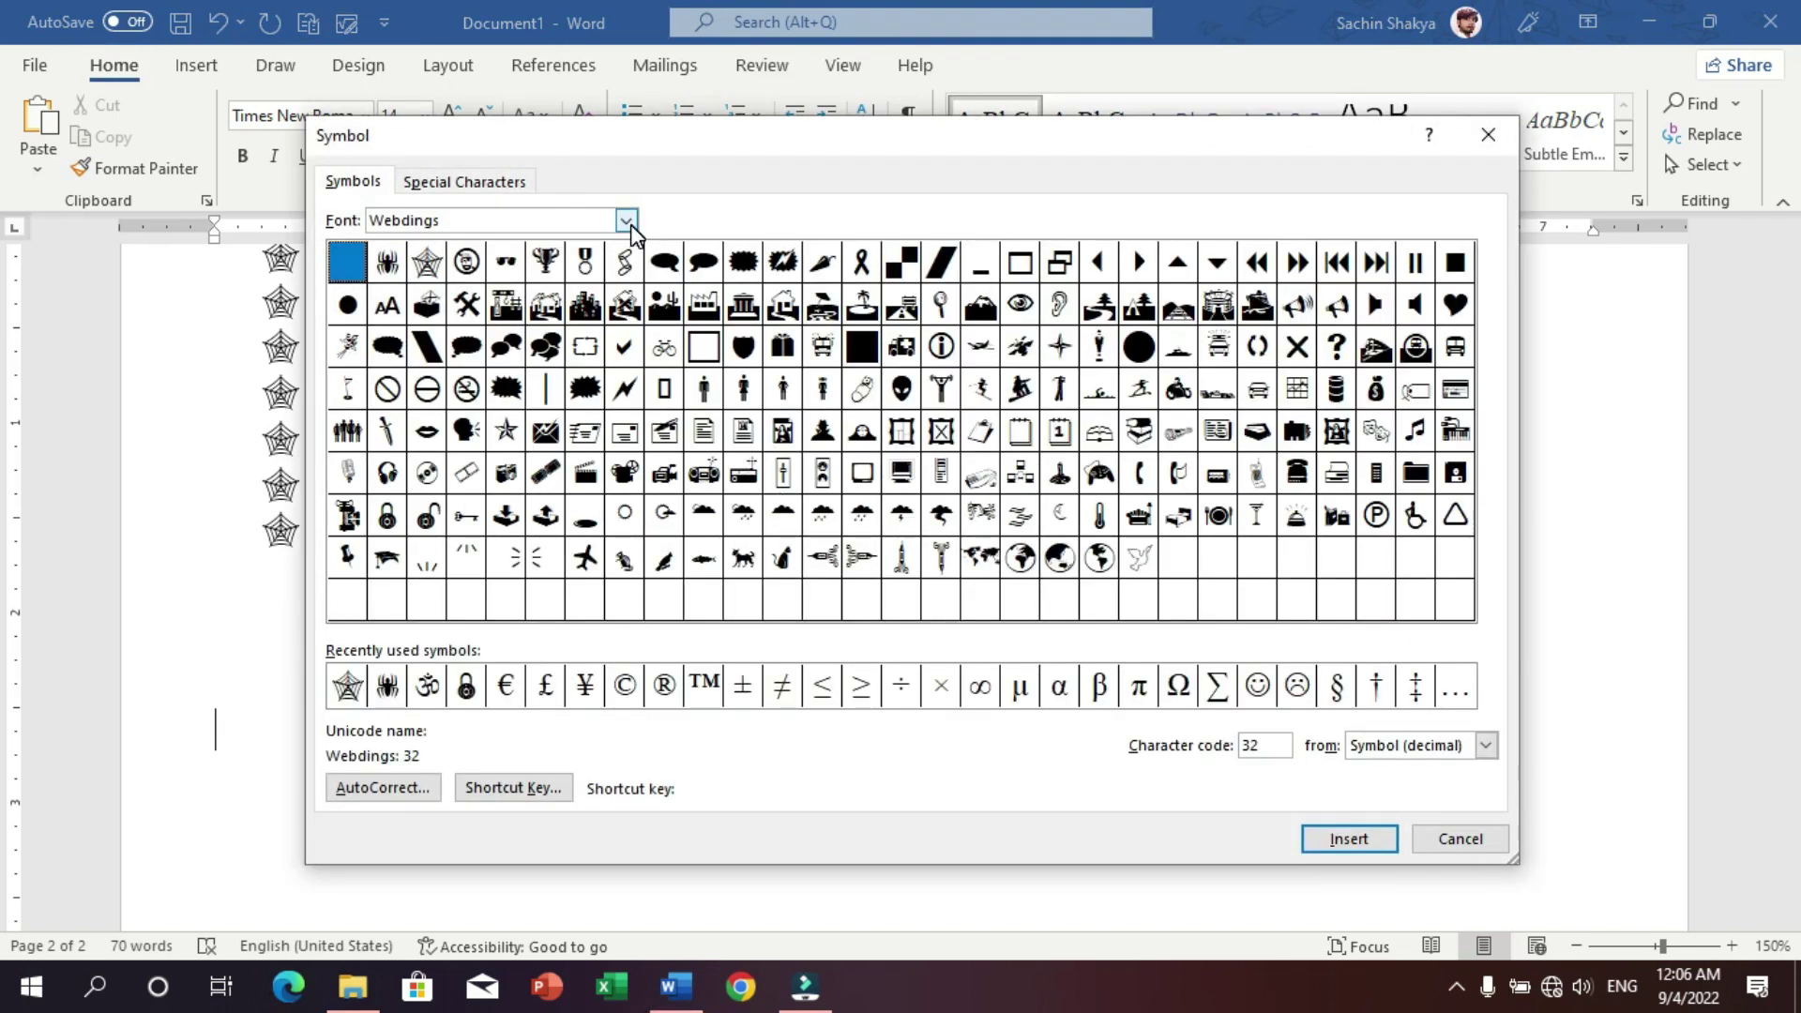
- Switch the symbol font to Wingdings and insert the Om symbol below the spider-web list
{"action": "left_click", "coordinate": [625, 221]}
{"action": "left_click", "coordinate": [626, 347]}
{"action": "left_click", "coordinate": [626, 347]}
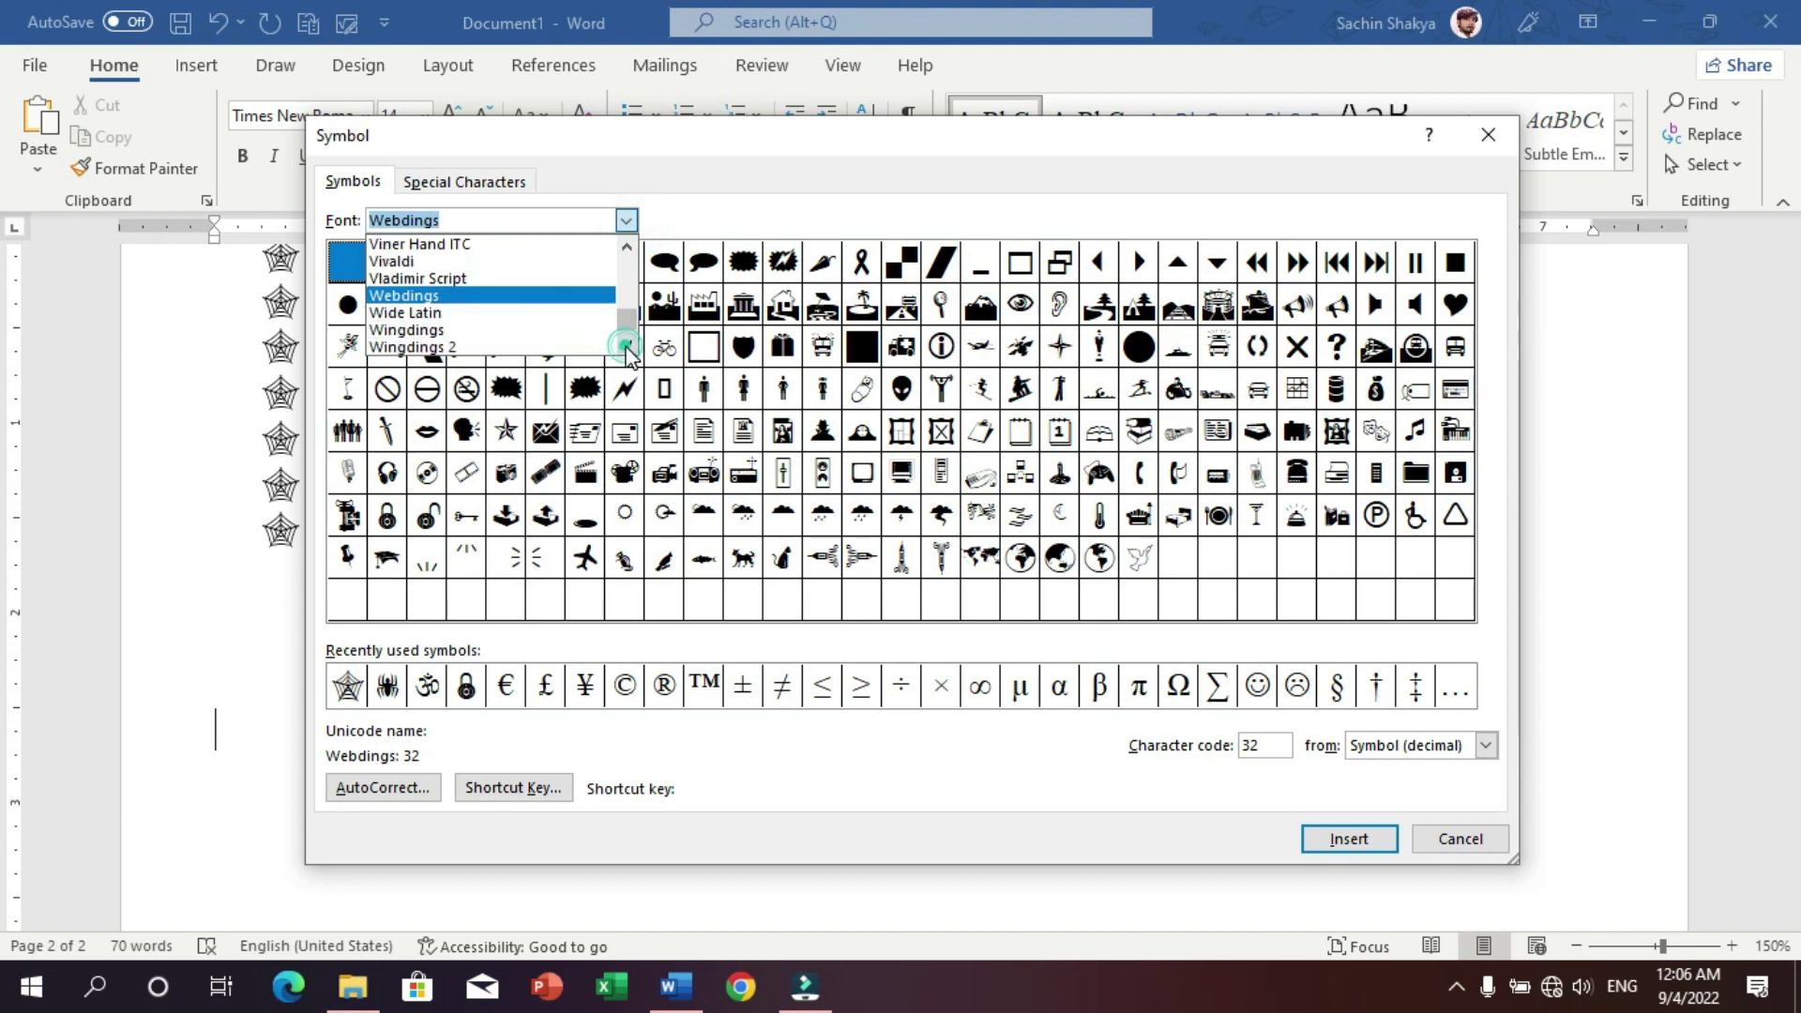
{"action": "left_click", "coordinate": [473, 314]}
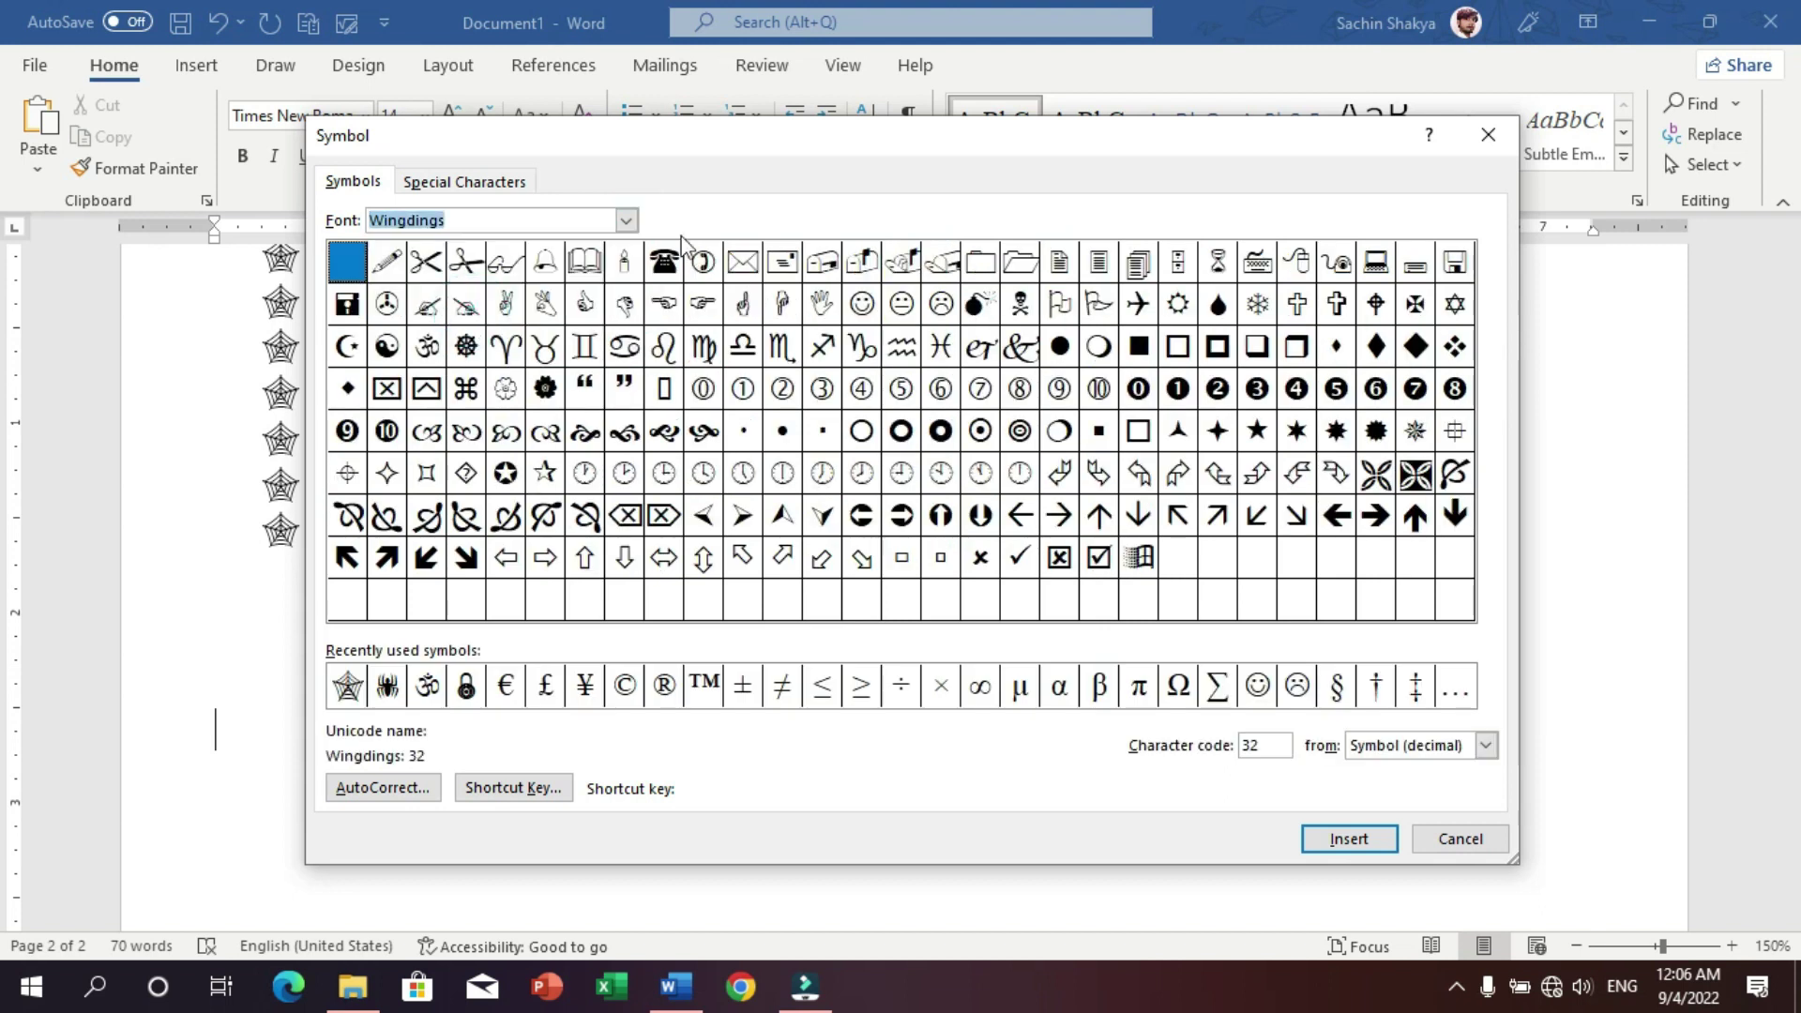
{"action": "left_click", "coordinate": [427, 346]}
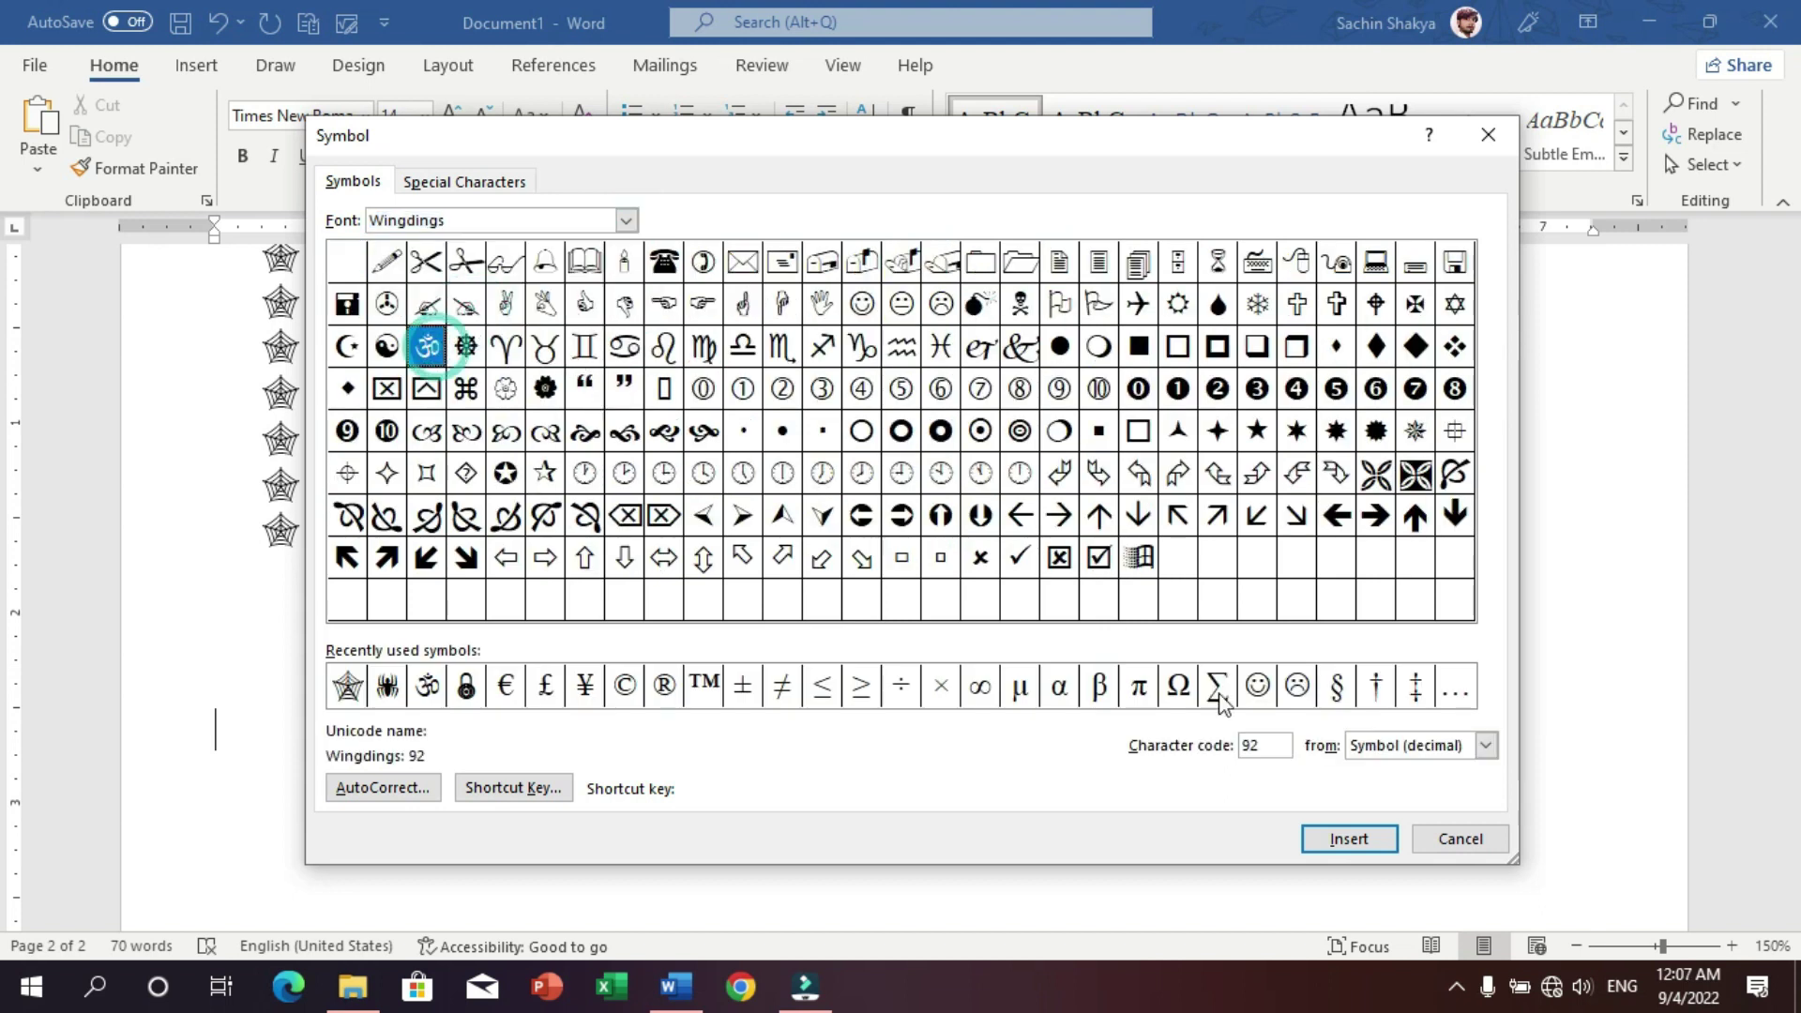
{"action": "left_click", "coordinate": [1349, 839]}
{"action": "left_click", "coordinate": [1461, 839]}
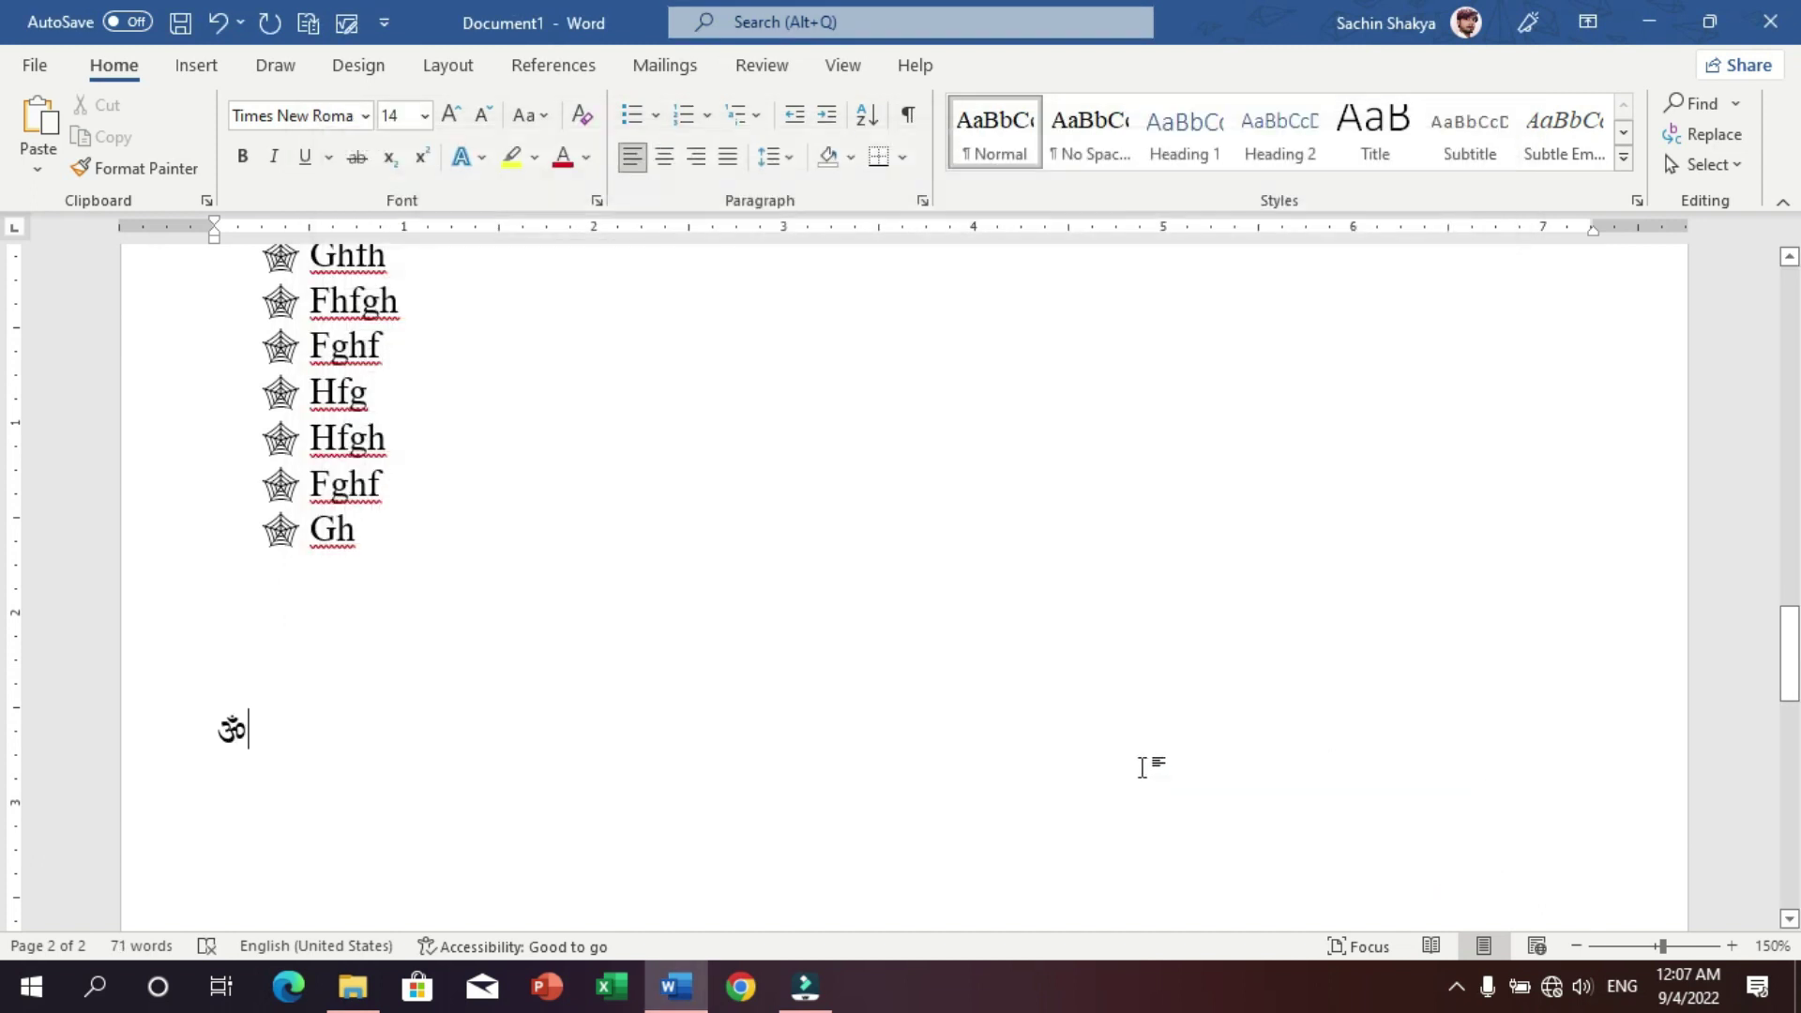
- Type the Om-bulleted items Ghfh, Fghfg, hfgh, fghf and ghfgh, then end the list
{"action": "key", "text": "Tab"}
{"action": "type", "text": "Ghfh"}
{"action": "key", "text": "Return"}
{"action": "type", "text": "Fghfg"}
{"action": "key", "text": "Return"}
{"action": "type", "text": "h"}
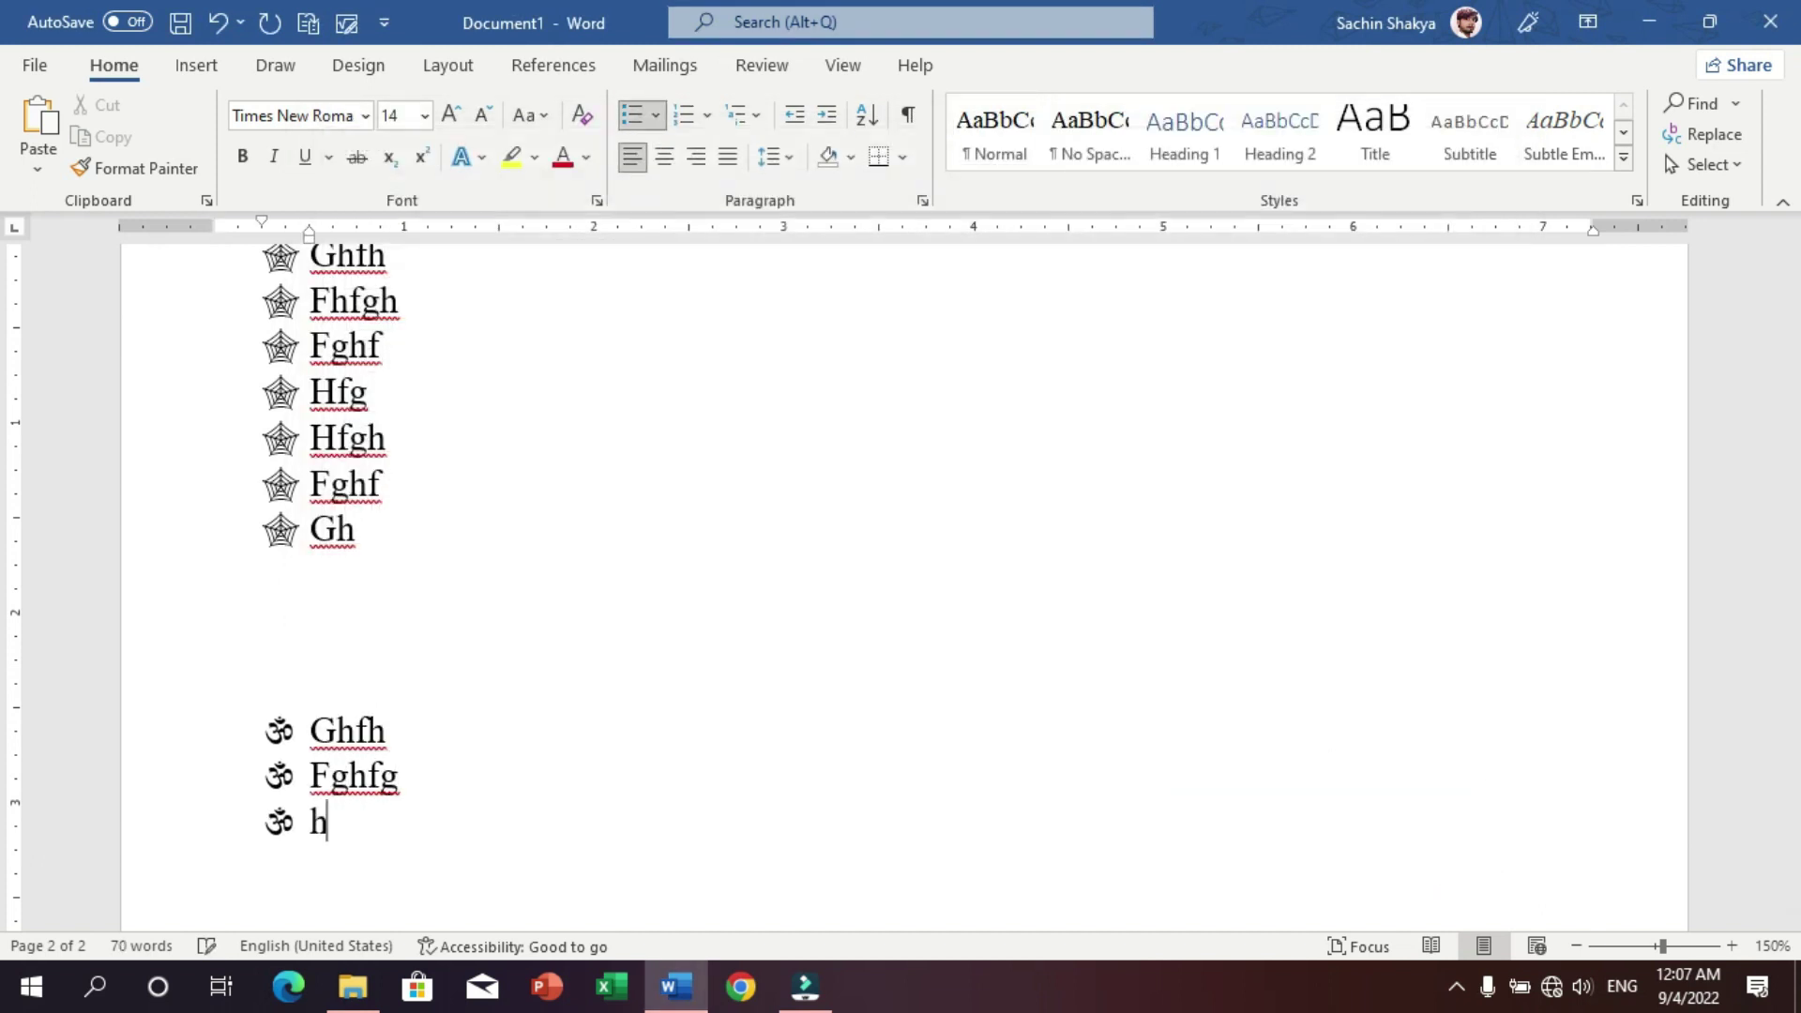
{"action": "type", "text": "fgh"}
{"action": "key", "text": "Return"}
{"action": "type", "text": "fghf"}
{"action": "key", "text": "Return"}
{"action": "type", "text": "ghfgh"}
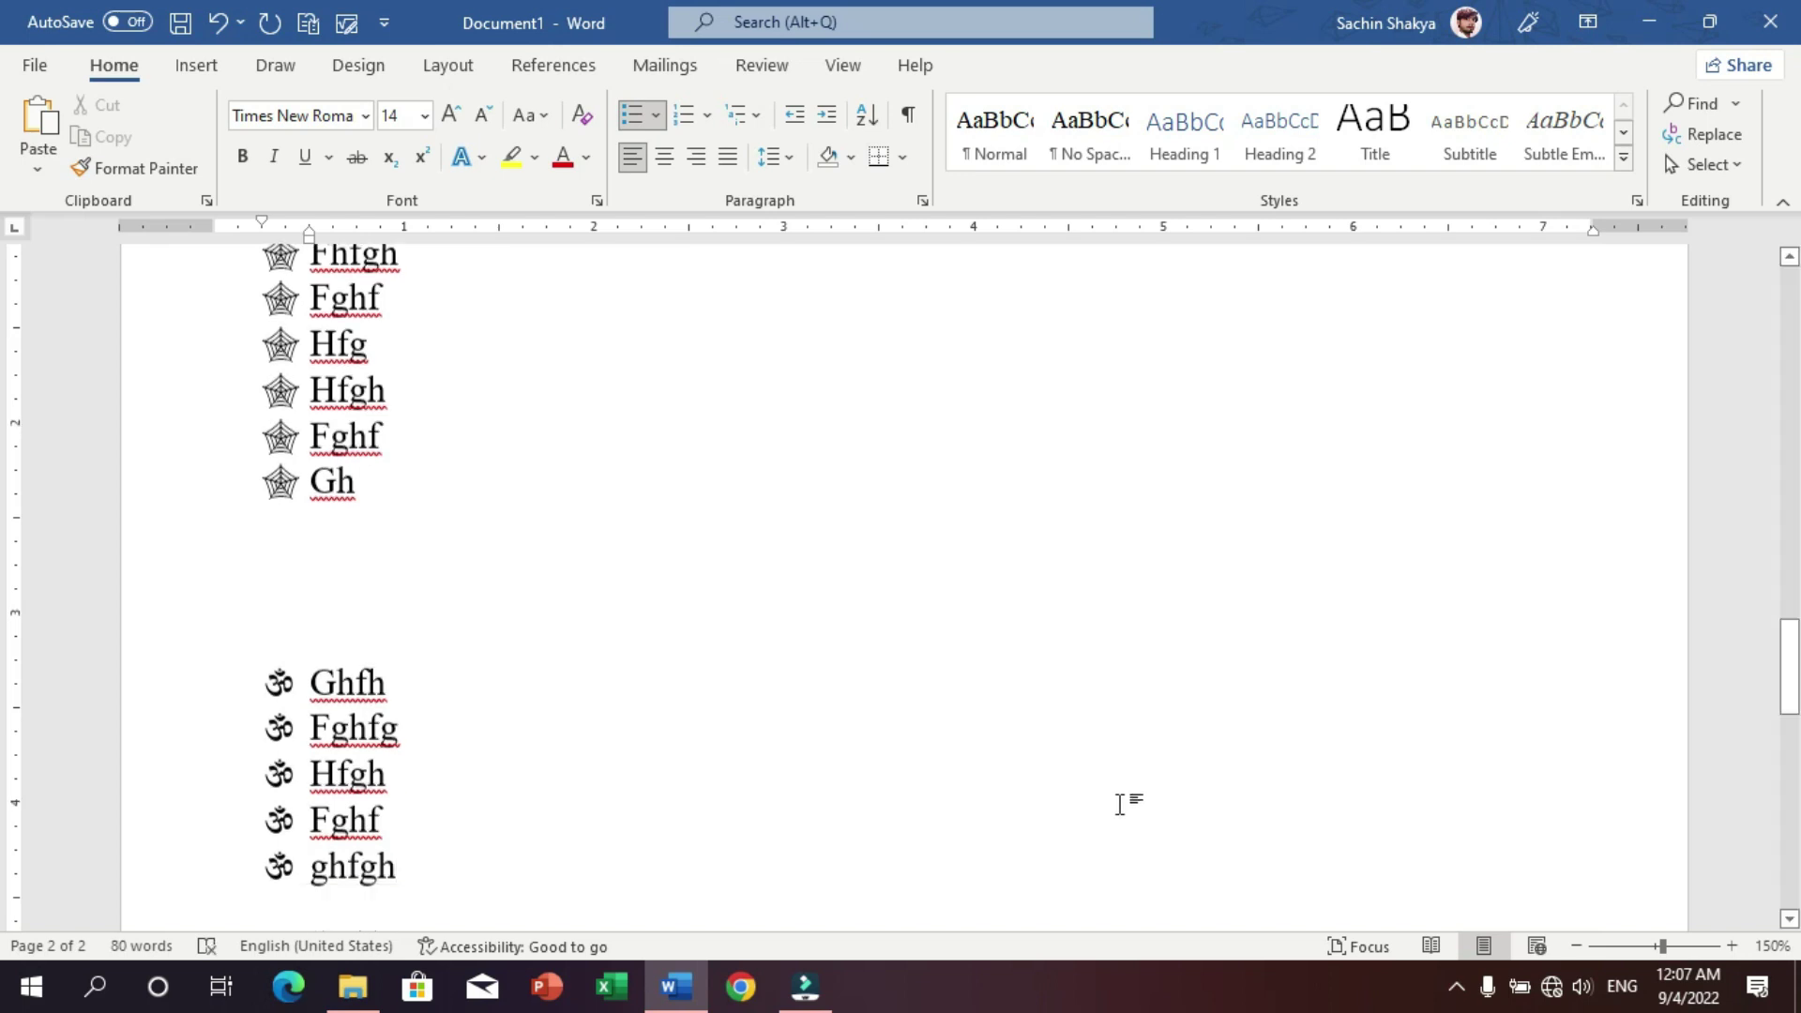
{"action": "scroll", "coordinate": [1032, 779], "scroll_direction": "down", "scroll_amount": 2}
{"action": "key", "text": "Return"}
{"action": "key", "text": "Return"}
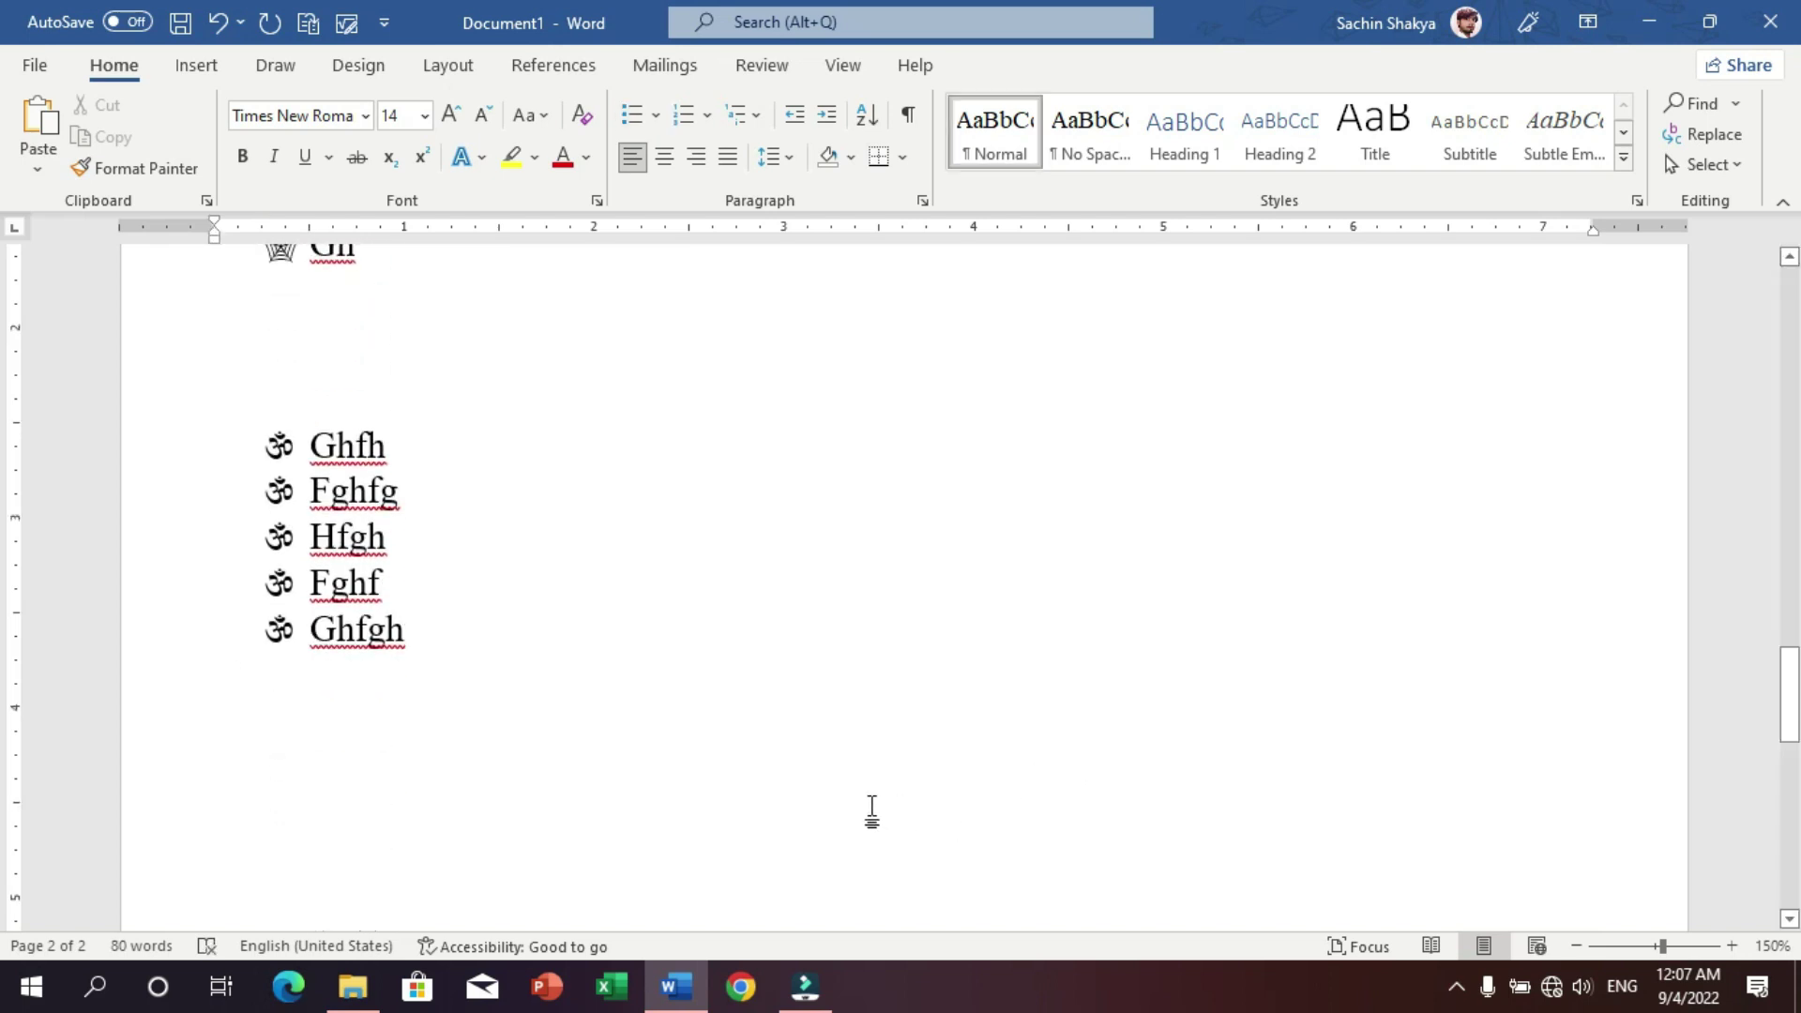
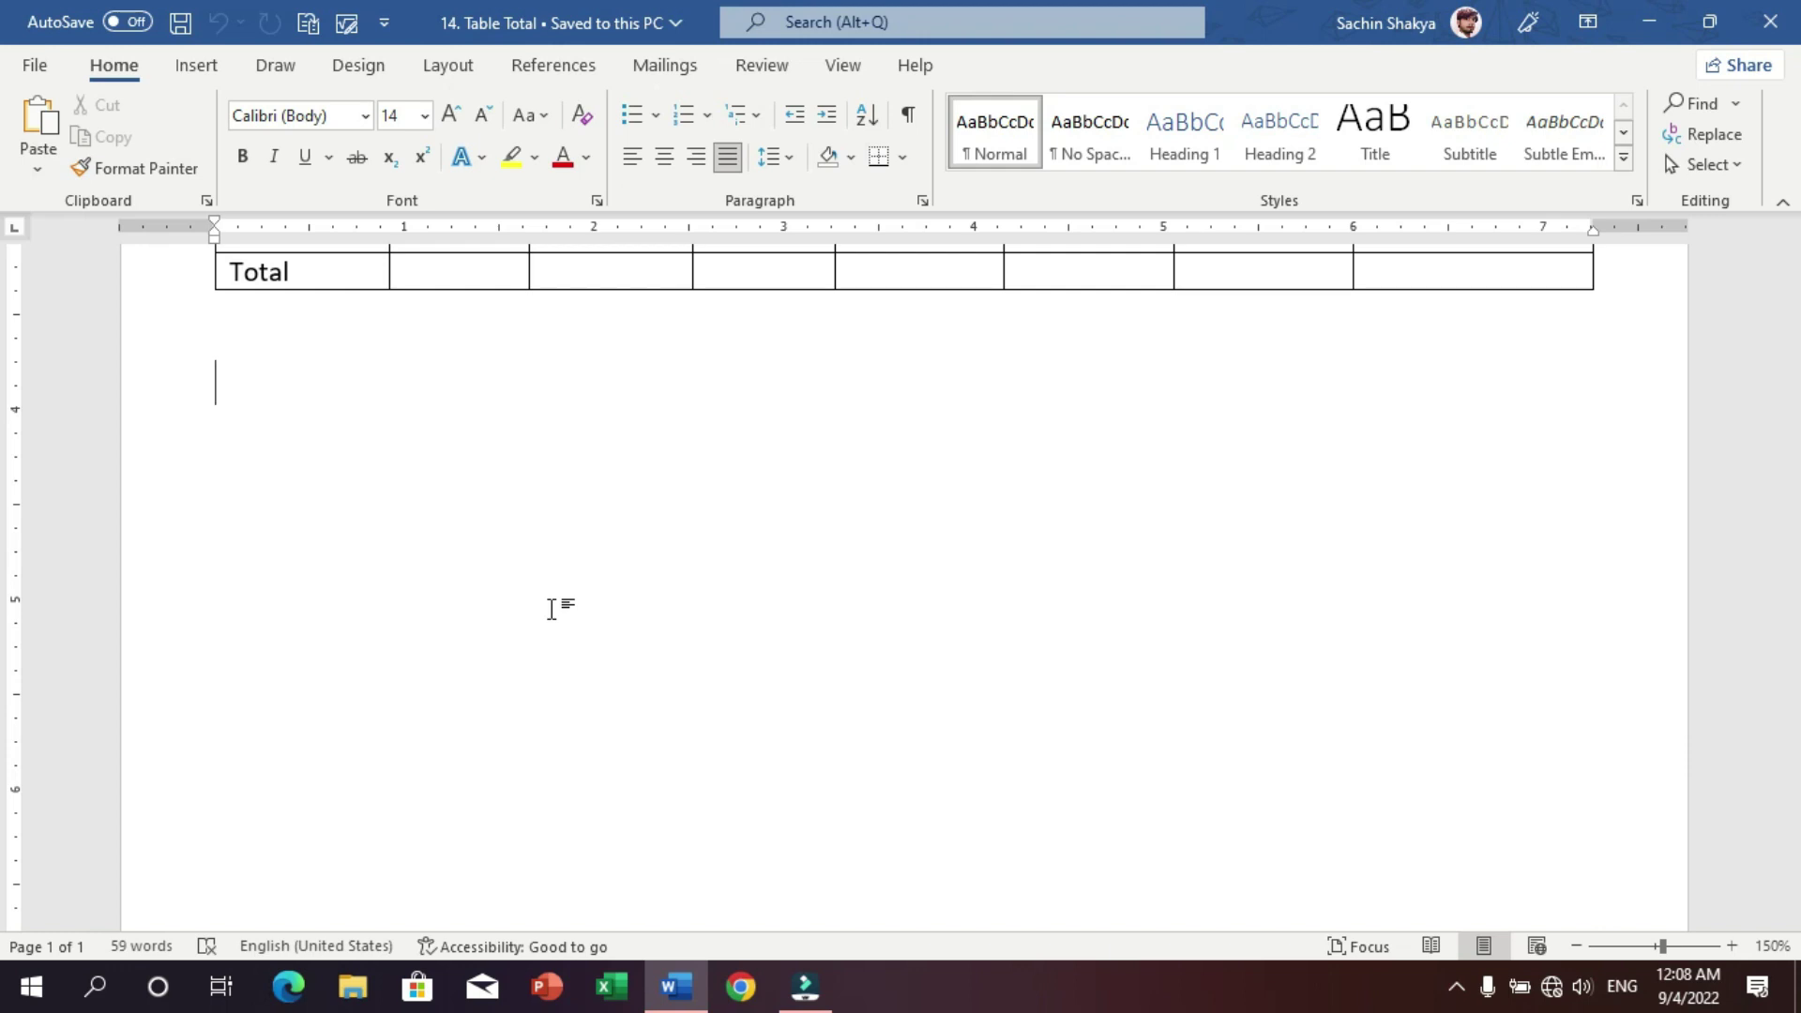
- Insert the document's full file path, ending in 14. Table Total.docx, into the page footer
{"action": "scroll", "coordinate": [551, 609], "scroll_direction": "up", "scroll_amount": 4}
{"action": "scroll", "coordinate": [551, 609], "scroll_direction": "up", "scroll_amount": 2}
{"action": "scroll", "coordinate": [551, 609], "scroll_direction": "down", "scroll_amount": 6}
{"action": "scroll", "coordinate": [640, 609], "scroll_direction": "down", "scroll_amount": 6}
{"action": "scroll", "coordinate": [645, 612], "scroll_direction": "down", "scroll_amount": 5}
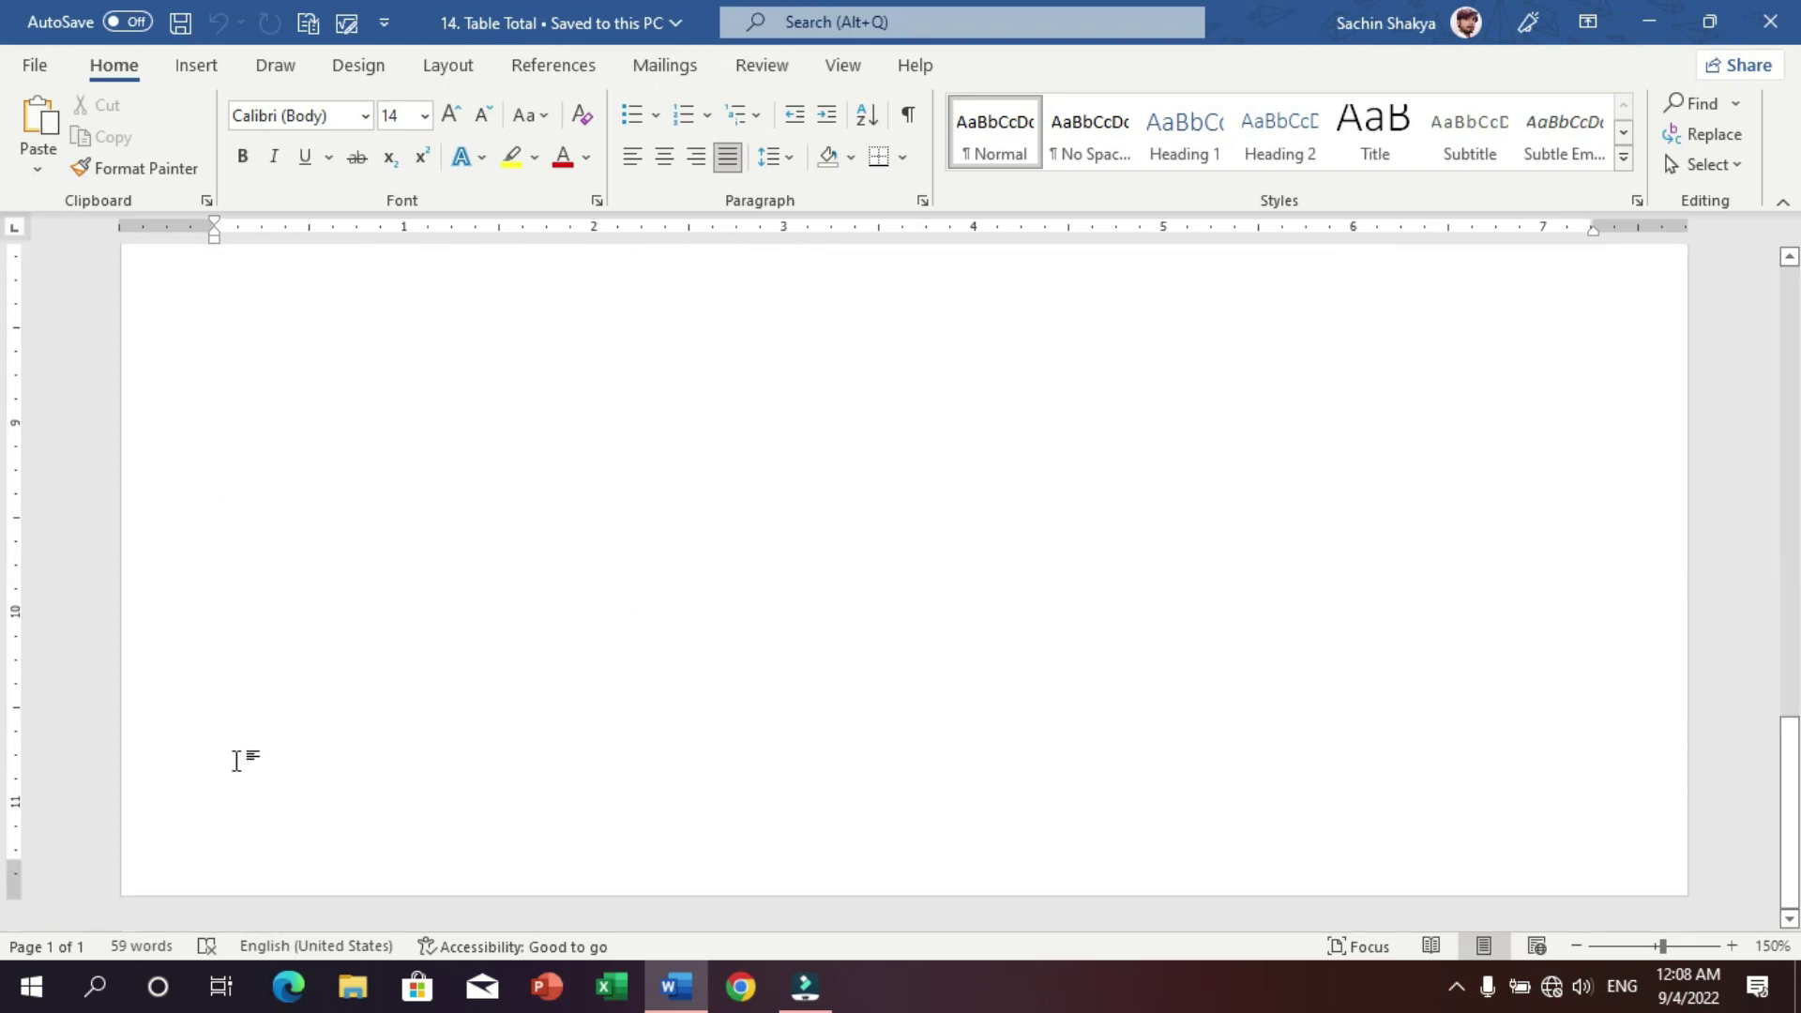
{"action": "left_click", "coordinate": [40, 859]}
{"action": "key", "text": "Delete"}
{"action": "left_click", "coordinate": [311, 854]}
{"action": "double_click", "coordinate": [310, 854]}
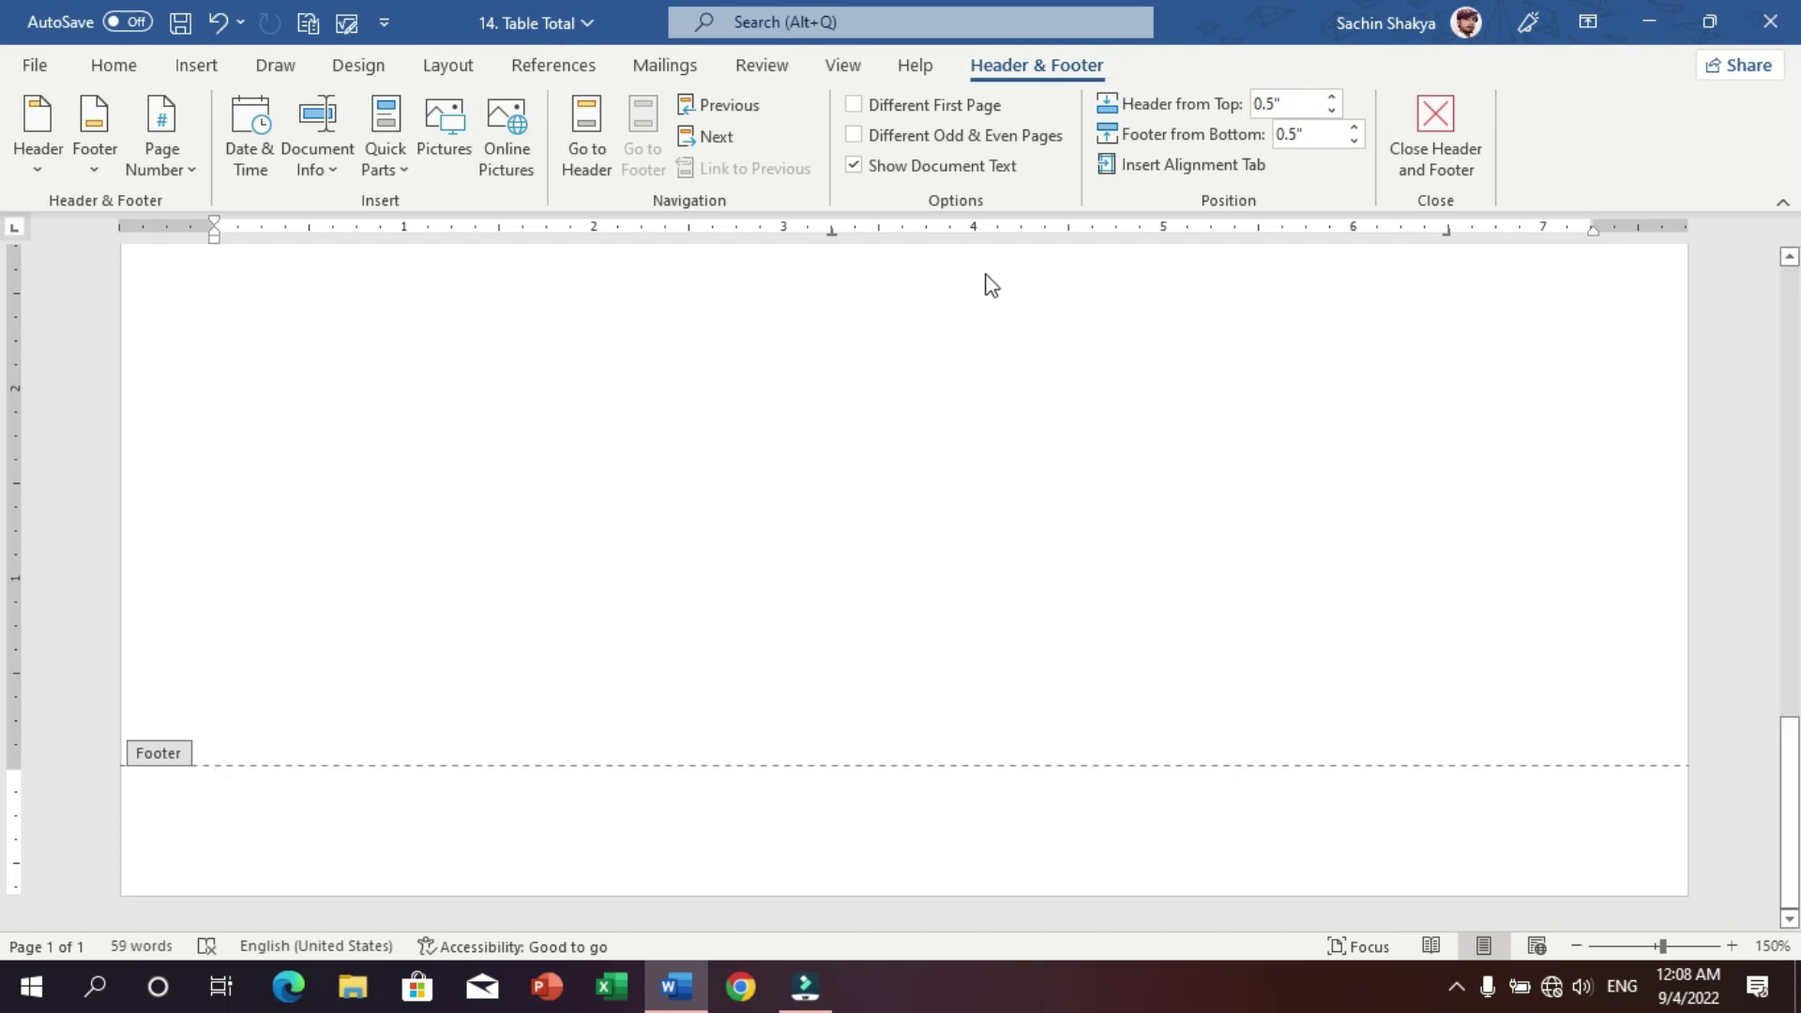
{"action": "left_click", "coordinate": [329, 178]}
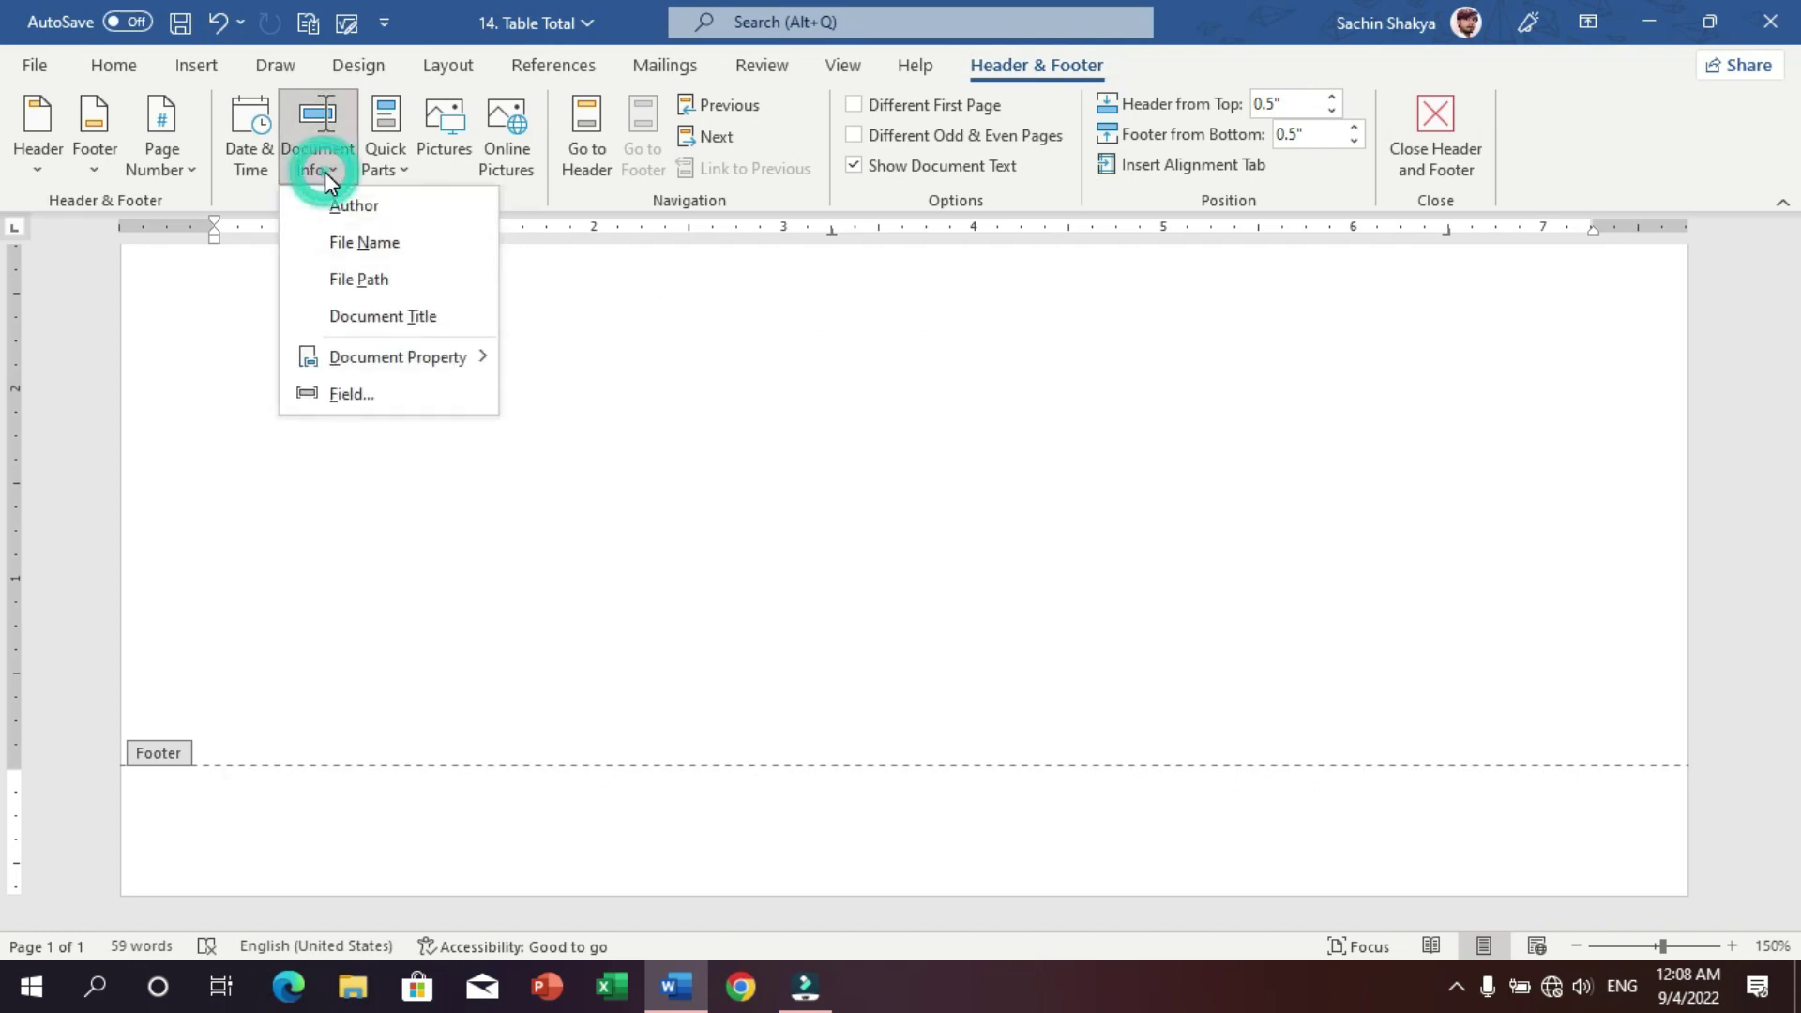
{"action": "left_click", "coordinate": [359, 282]}
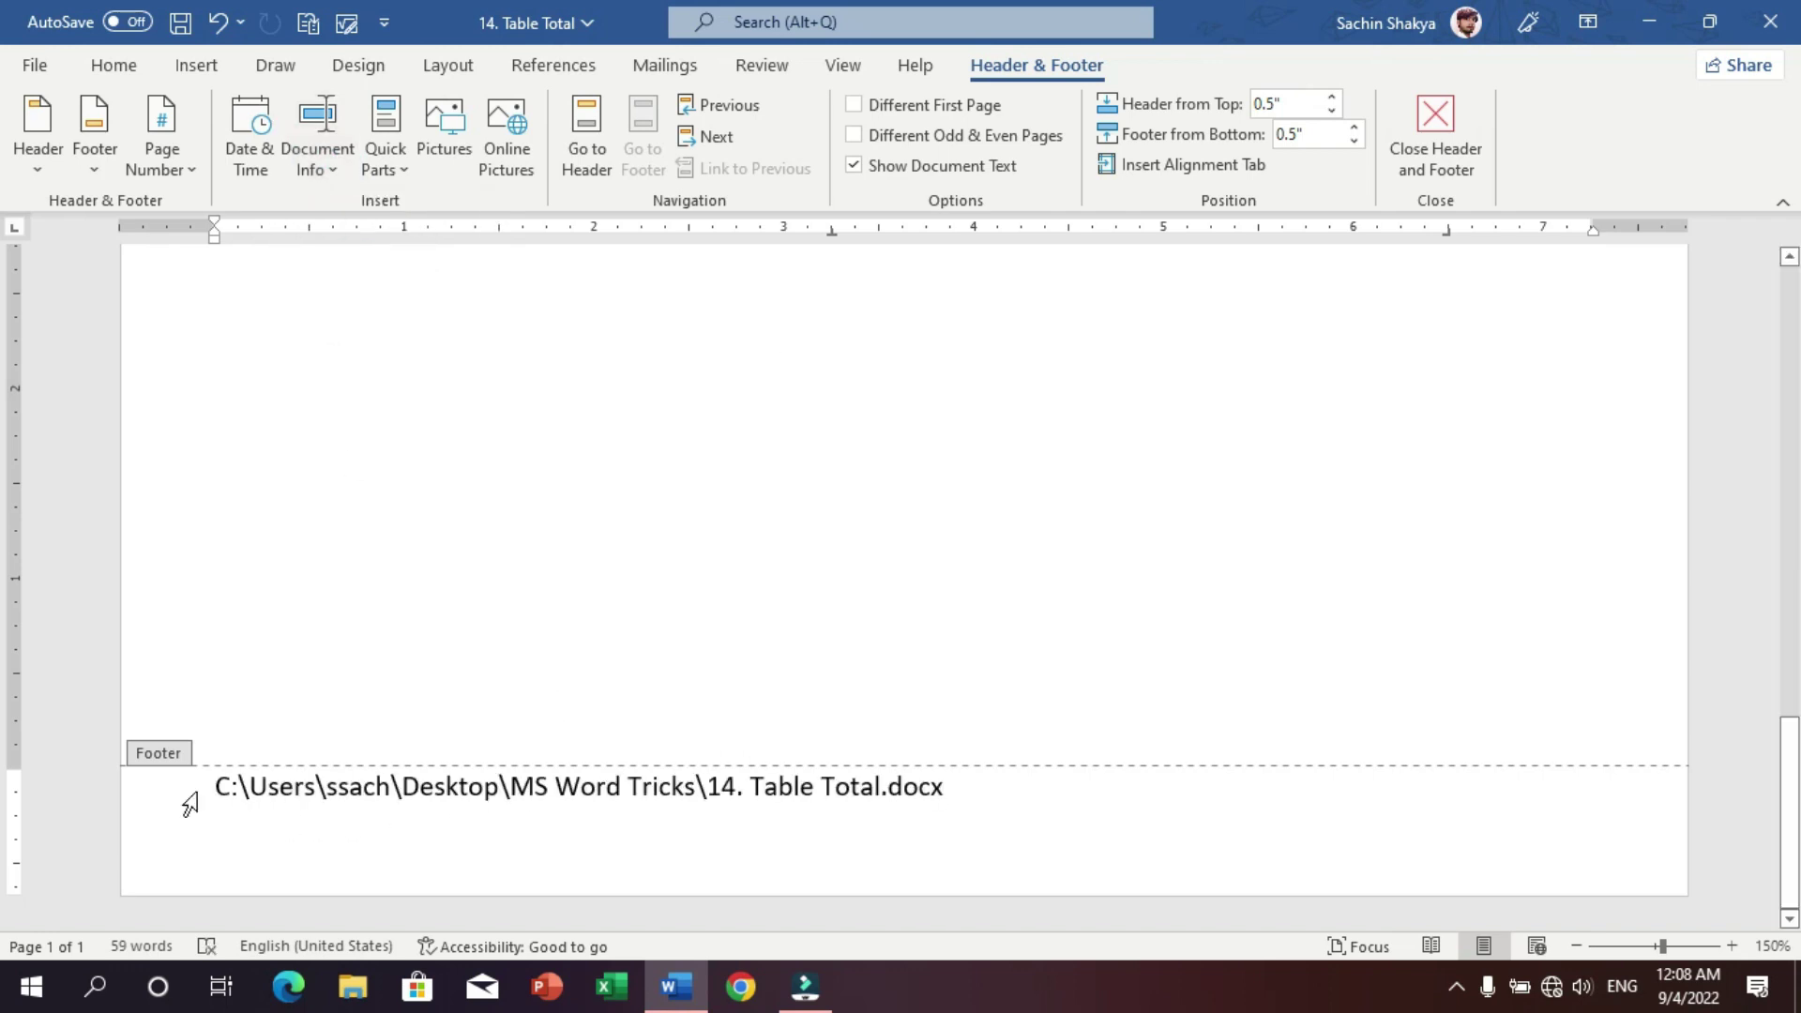
{"action": "left_click", "coordinate": [1037, 826]}
- Leave footer editing and check the page in print preview
{"action": "left_click", "coordinate": [1454, 141]}
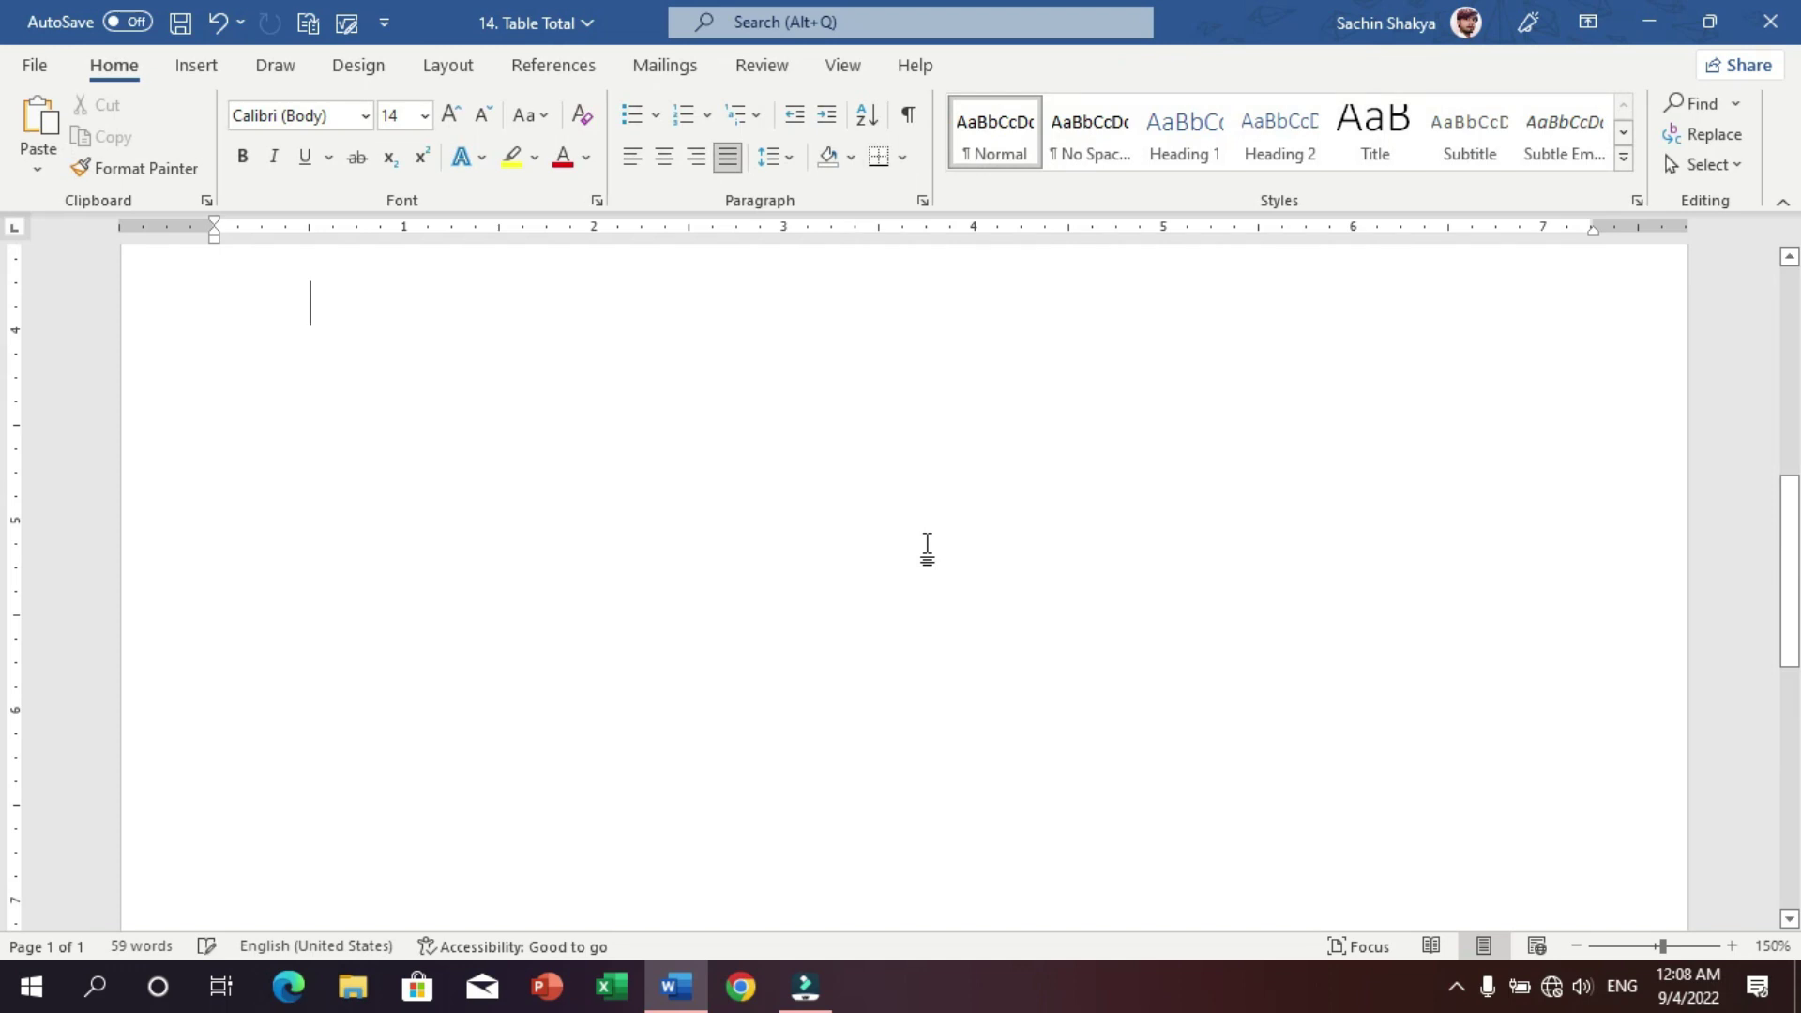
{"action": "key", "text": "ctrl+p"}
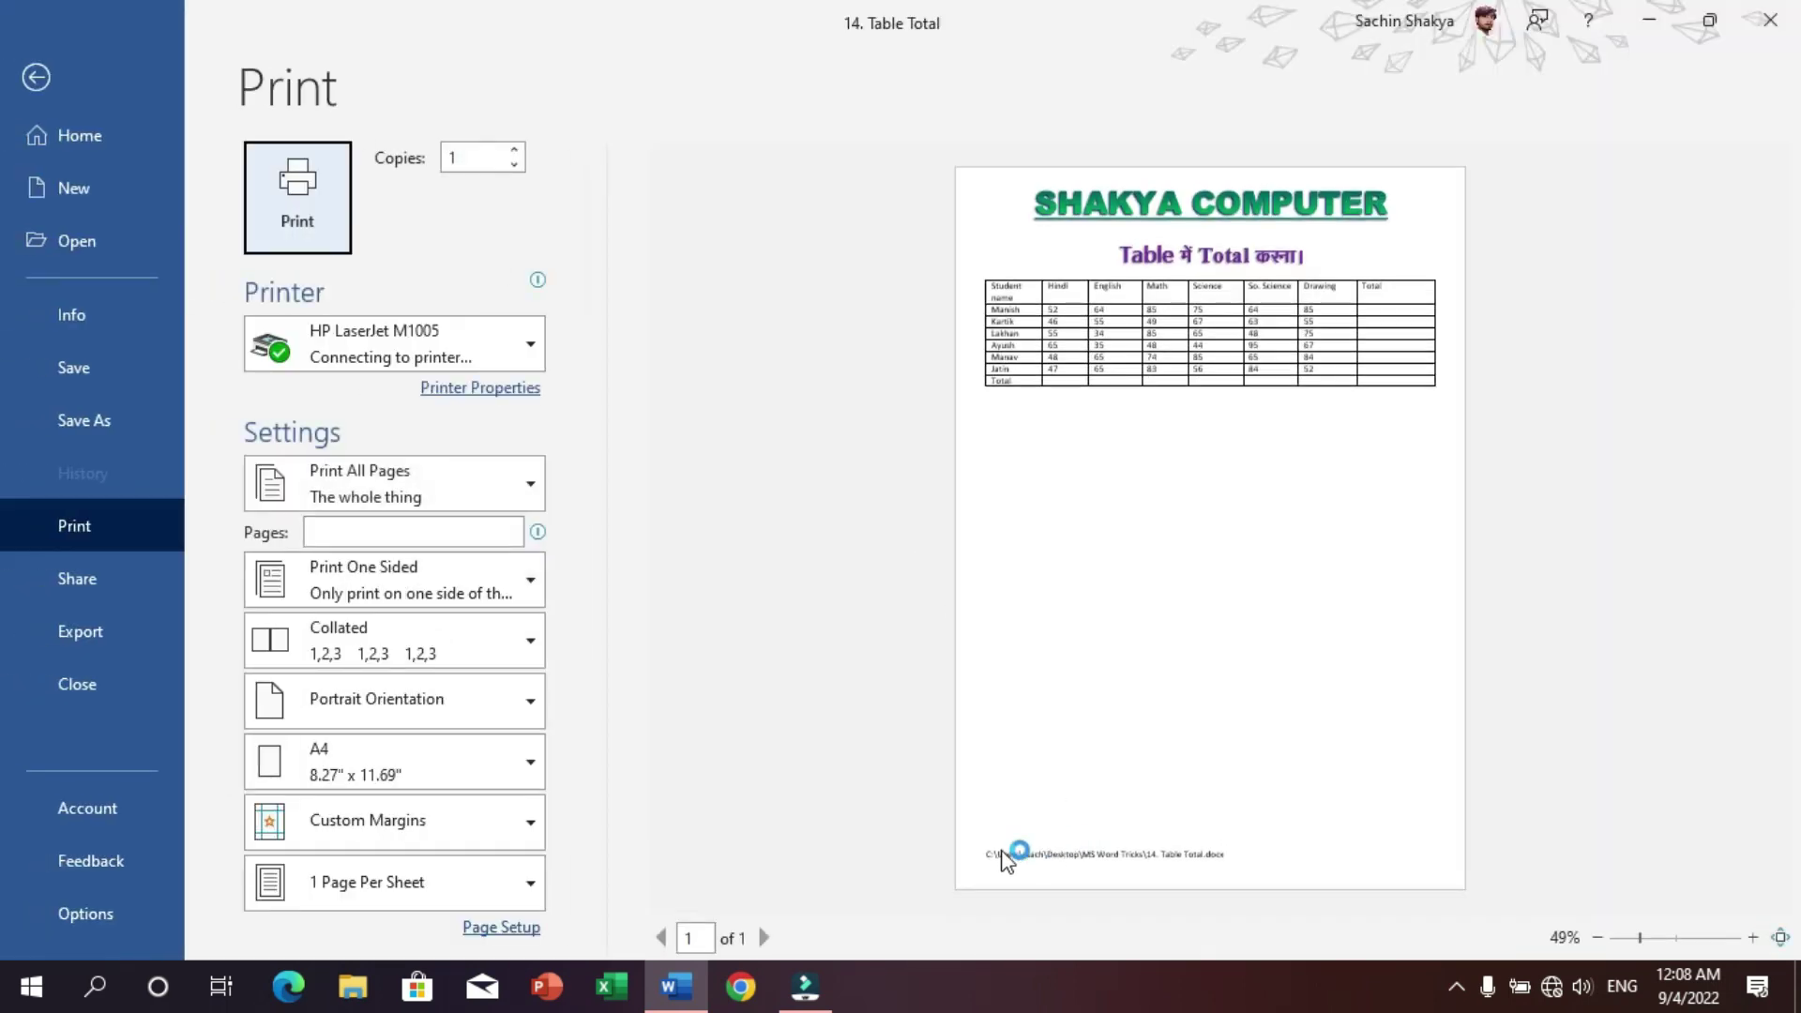
{"action": "key", "text": "Escape"}
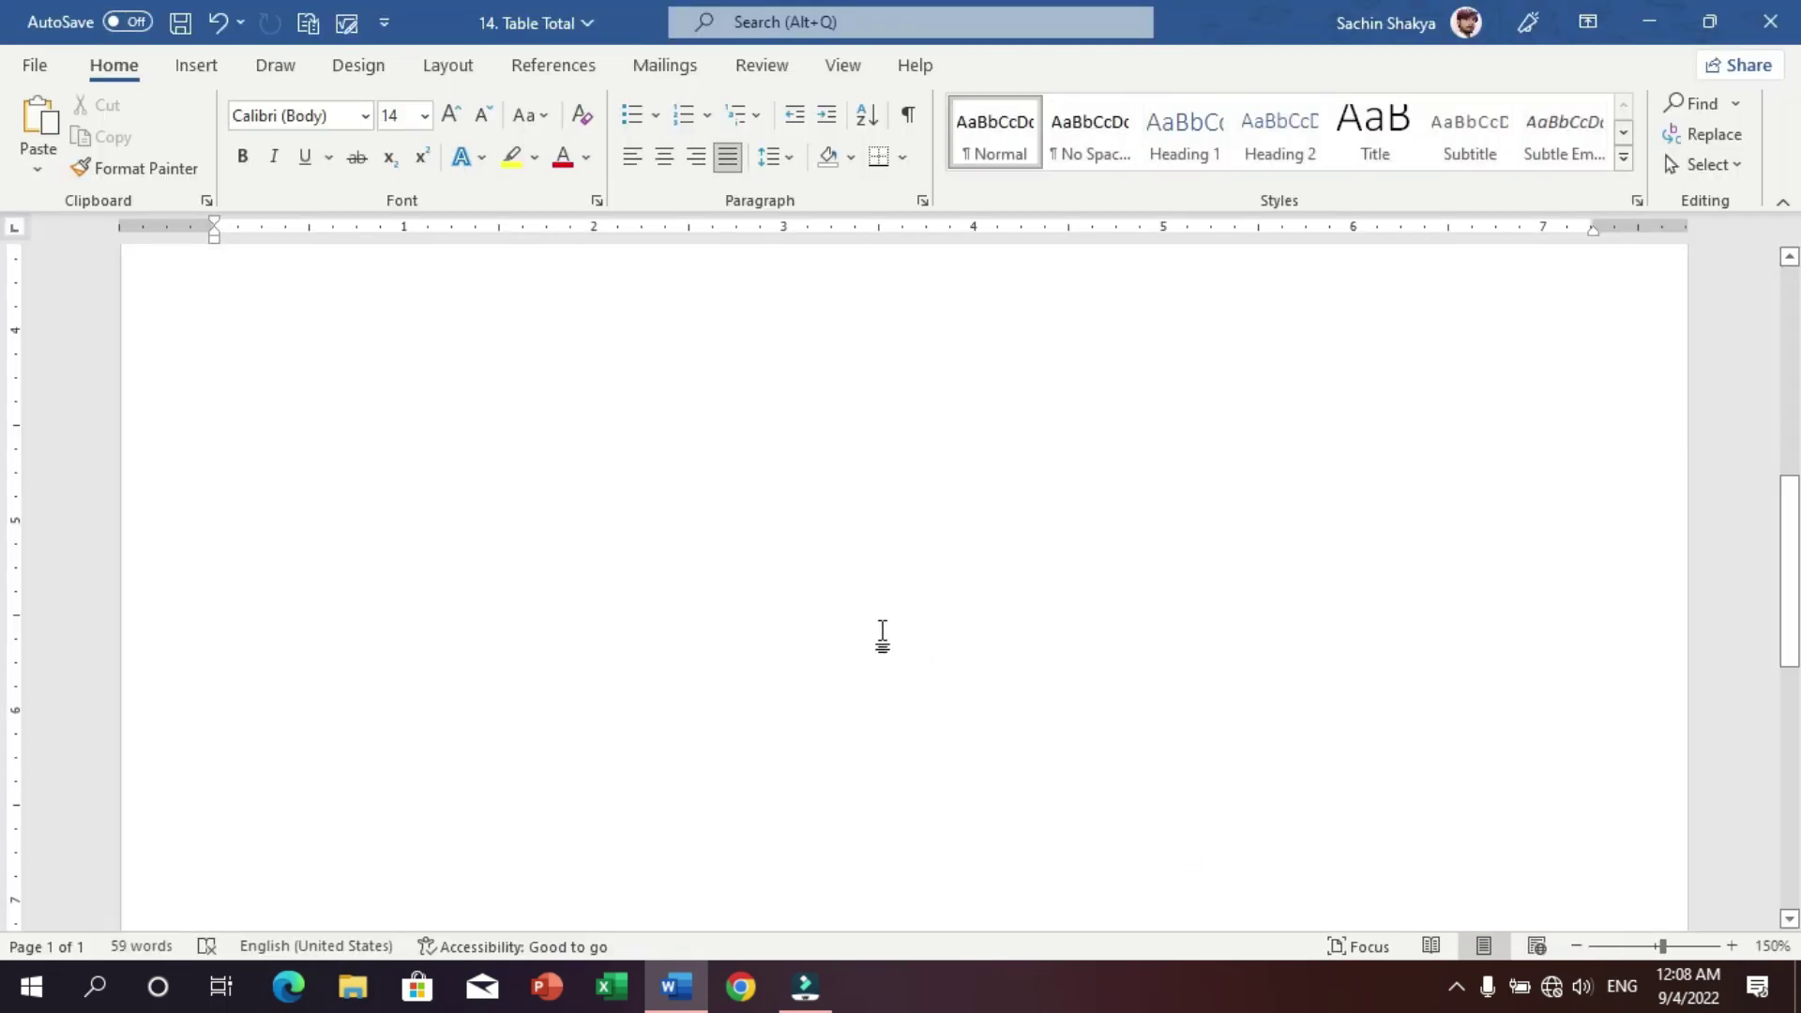
- Close the 14. Table Total document without saving its changes
{"action": "scroll", "coordinate": [748, 607], "scroll_direction": "up", "scroll_amount": 10}
{"action": "scroll", "coordinate": [707, 587], "scroll_direction": "up", "scroll_amount": 3}
{"action": "scroll", "coordinate": [495, 639], "scroll_direction": "down", "scroll_amount": 15}
{"action": "scroll", "coordinate": [485, 695], "scroll_direction": "down", "scroll_amount": 5}
{"action": "scroll", "coordinate": [475, 716], "scroll_direction": "down", "scroll_amount": 1}
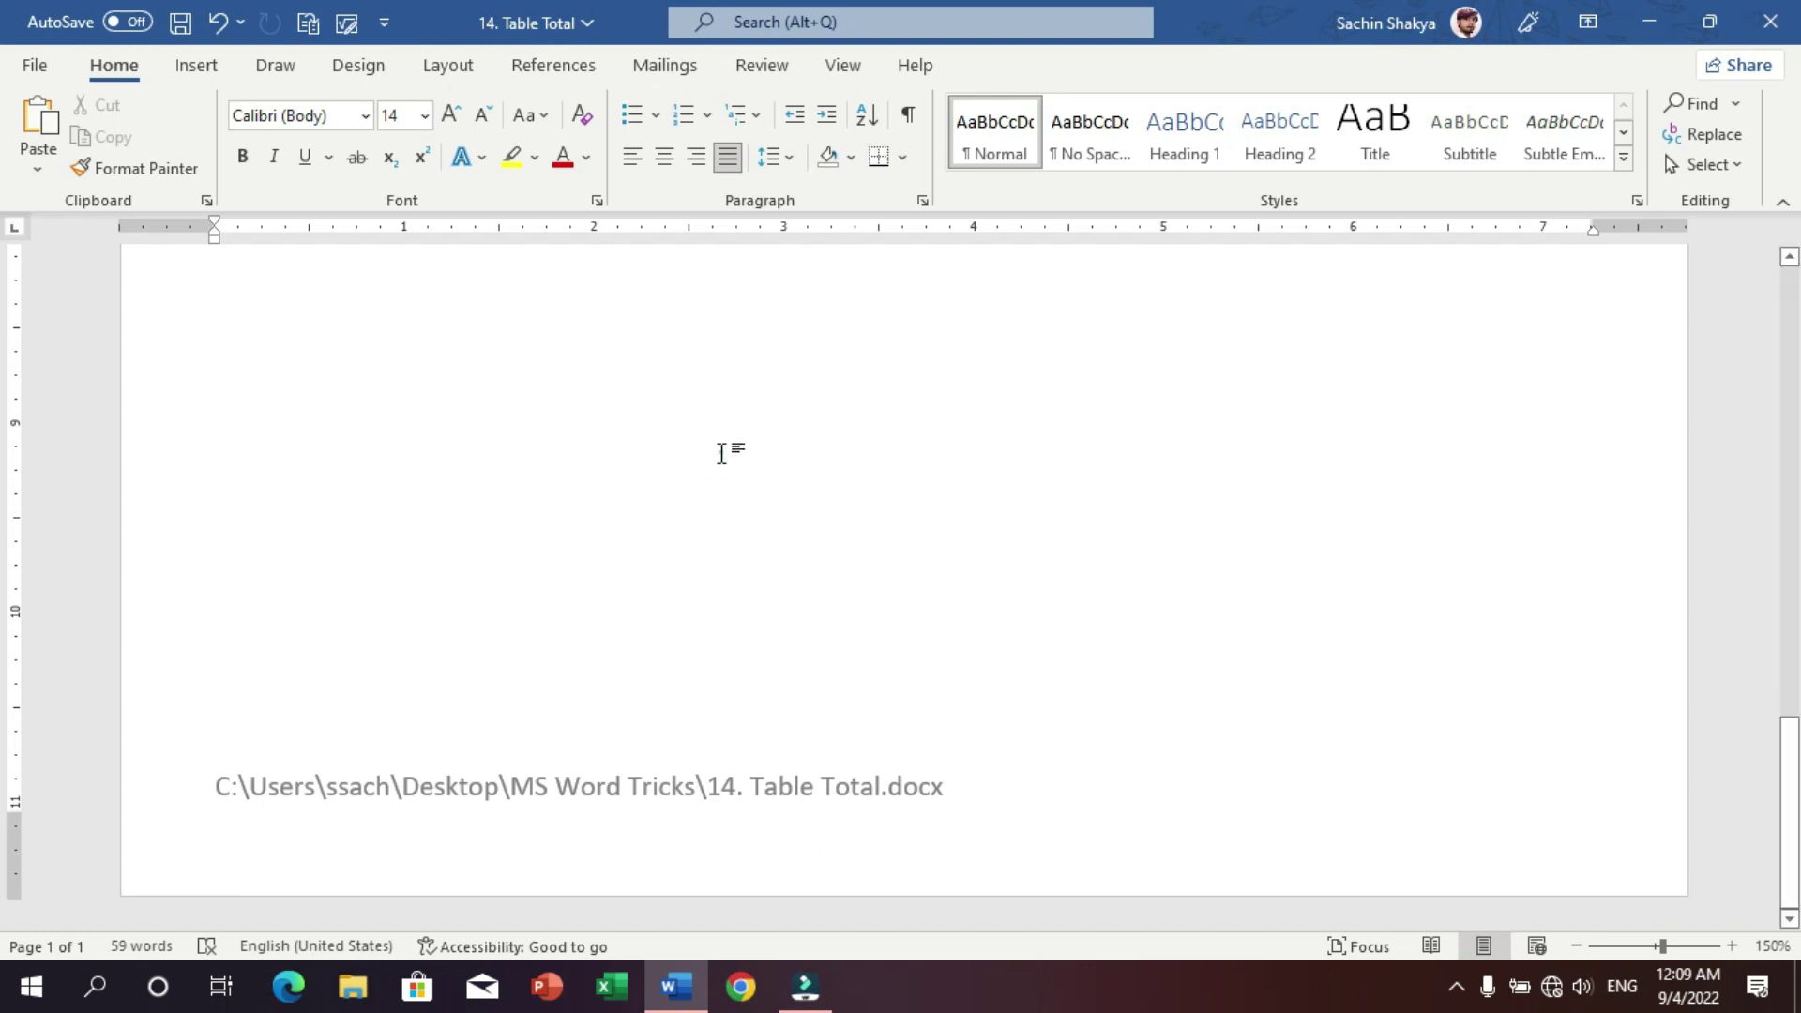
{"action": "scroll", "coordinate": [723, 450], "scroll_direction": "up", "scroll_amount": 3}
{"action": "scroll", "coordinate": [579, 535], "scroll_direction": "up", "scroll_amount": 6}
{"action": "scroll", "coordinate": [578, 535], "scroll_direction": "down", "scroll_amount": 3}
{"action": "left_click", "coordinate": [310, 586]}
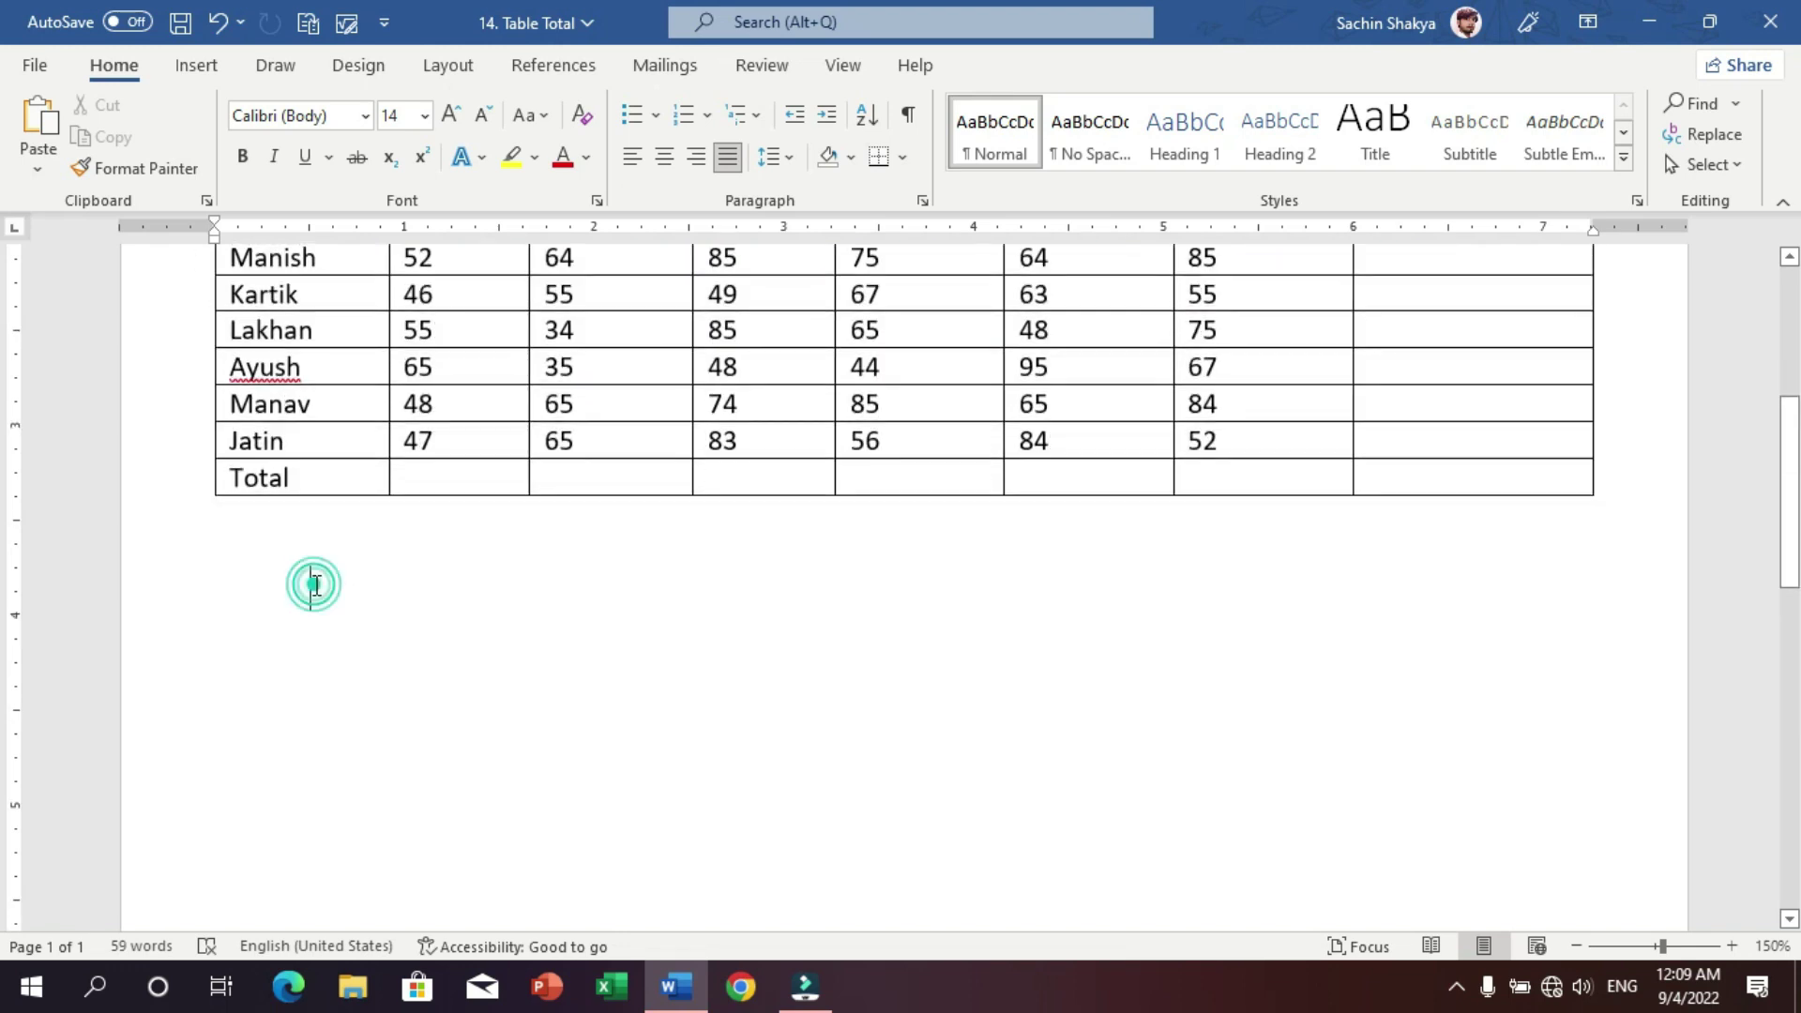
{"action": "left_click", "coordinate": [914, 540]}
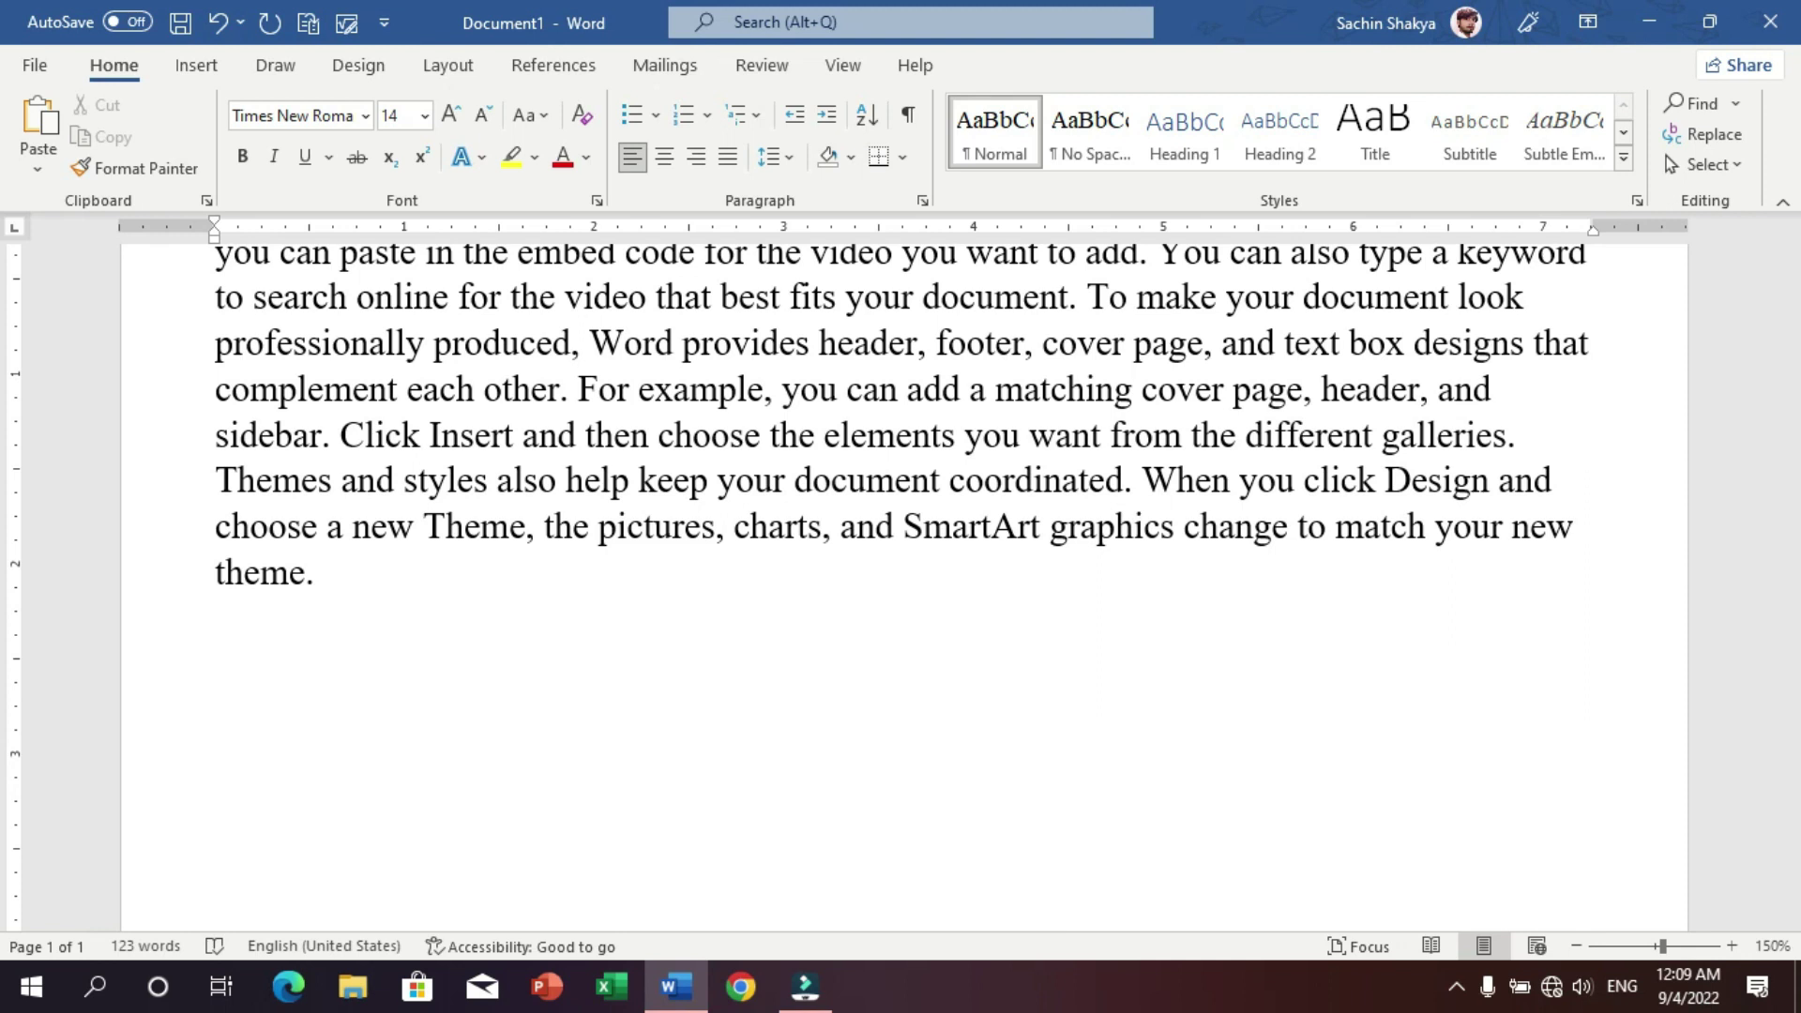
- Show the Clipboard pane and clear all its existing items
{"action": "scroll", "coordinate": [475, 644], "scroll_direction": "up", "scroll_amount": 3}
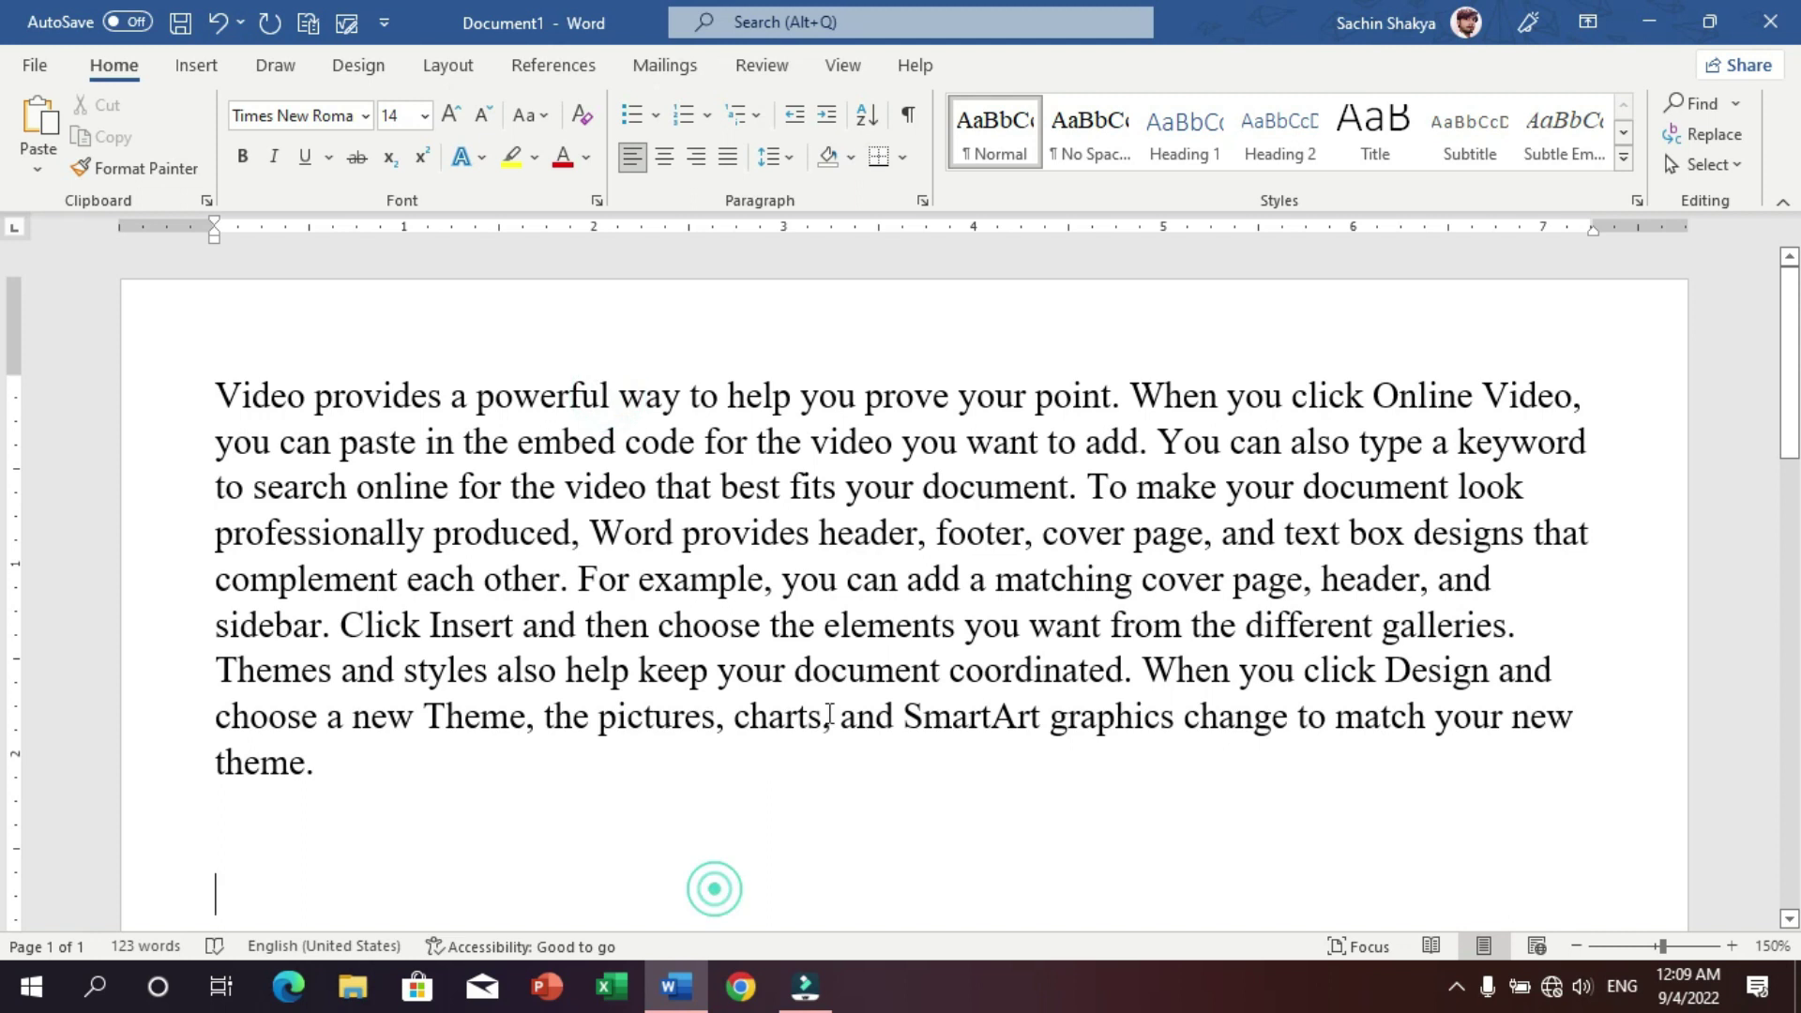
{"action": "left_click", "coordinate": [1048, 441]}
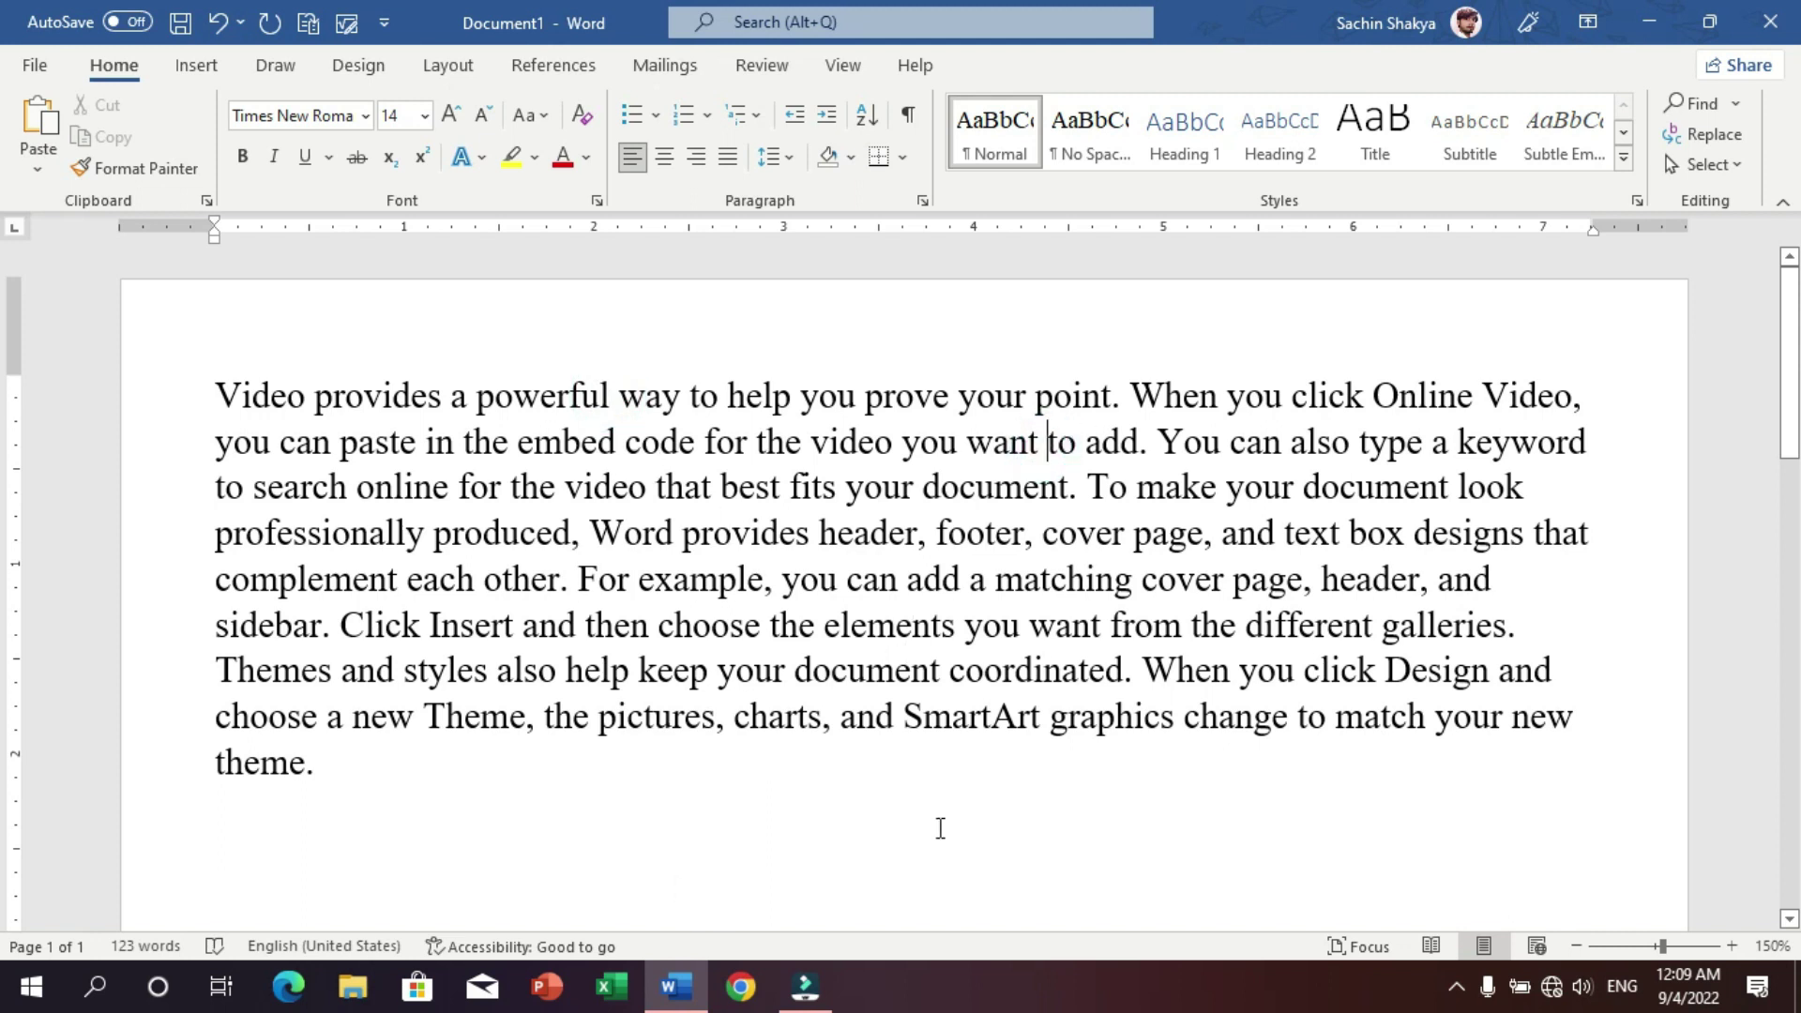
{"action": "scroll", "coordinate": [557, 829], "scroll_direction": "down", "scroll_amount": 2}
{"action": "left_click", "coordinate": [319, 779]}
{"action": "left_click", "coordinate": [336, 788]}
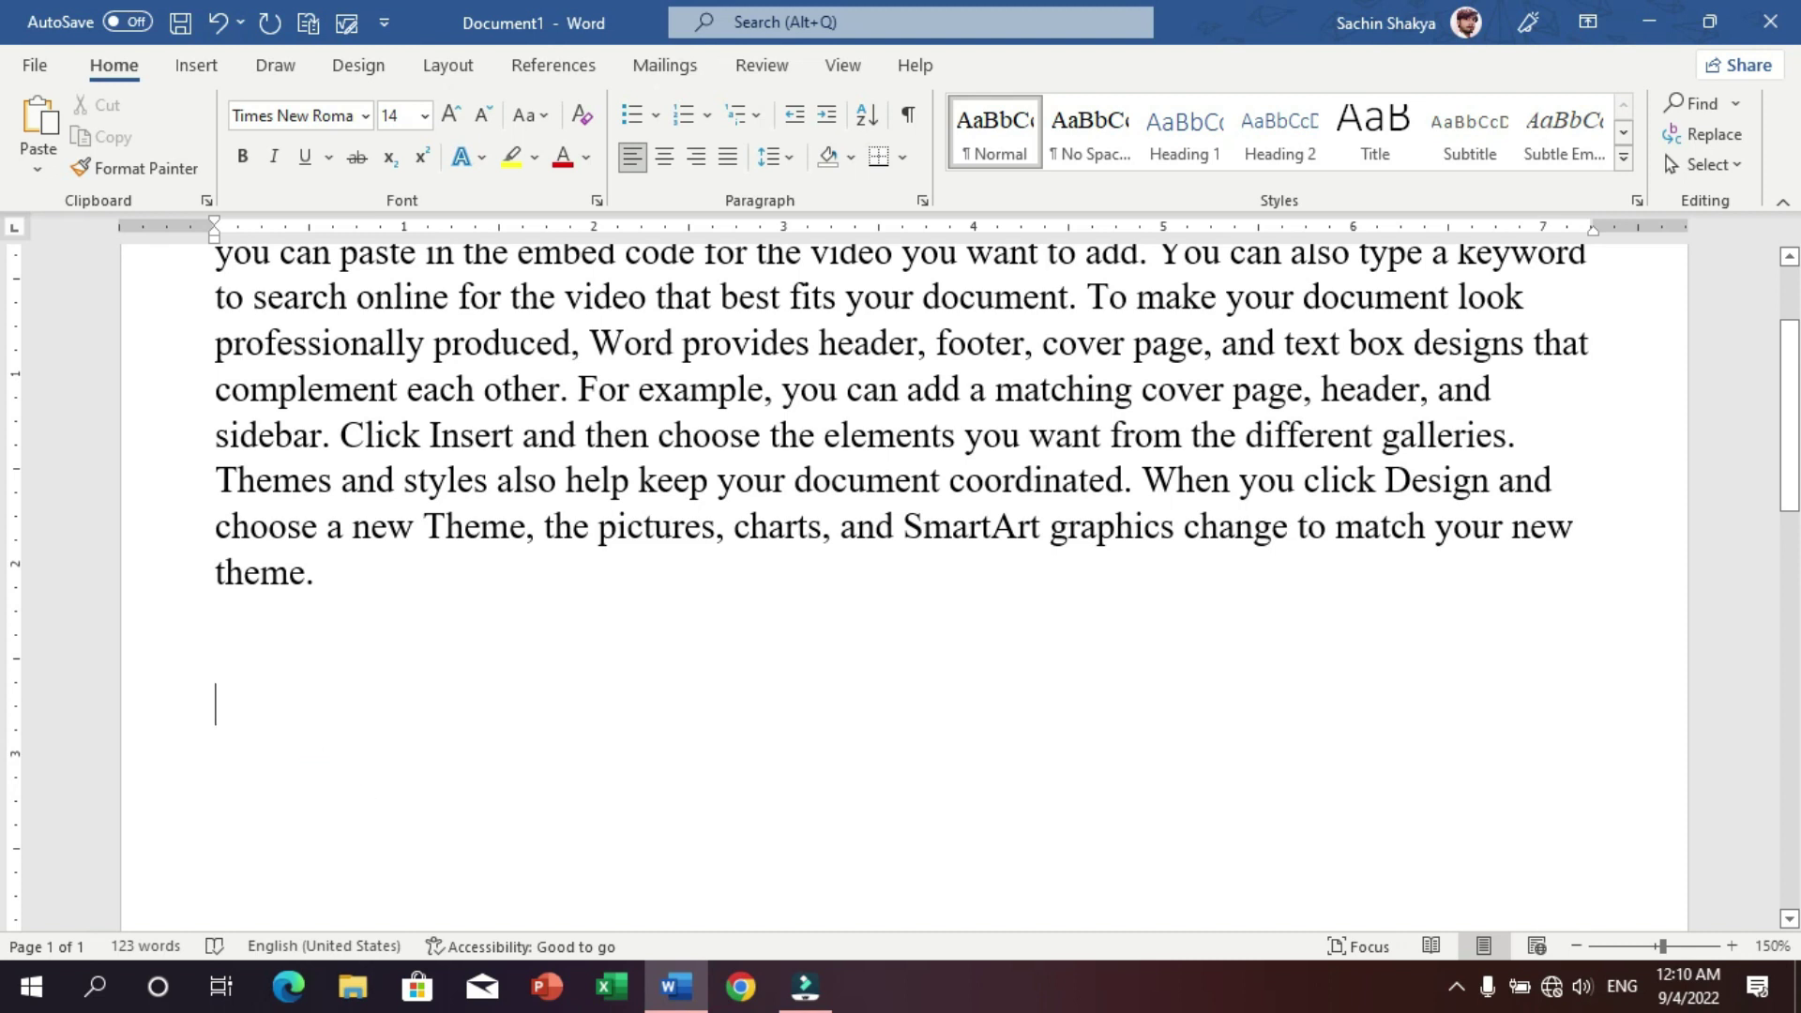
{"action": "scroll", "coordinate": [338, 788], "scroll_direction": "up", "scroll_amount": 1}
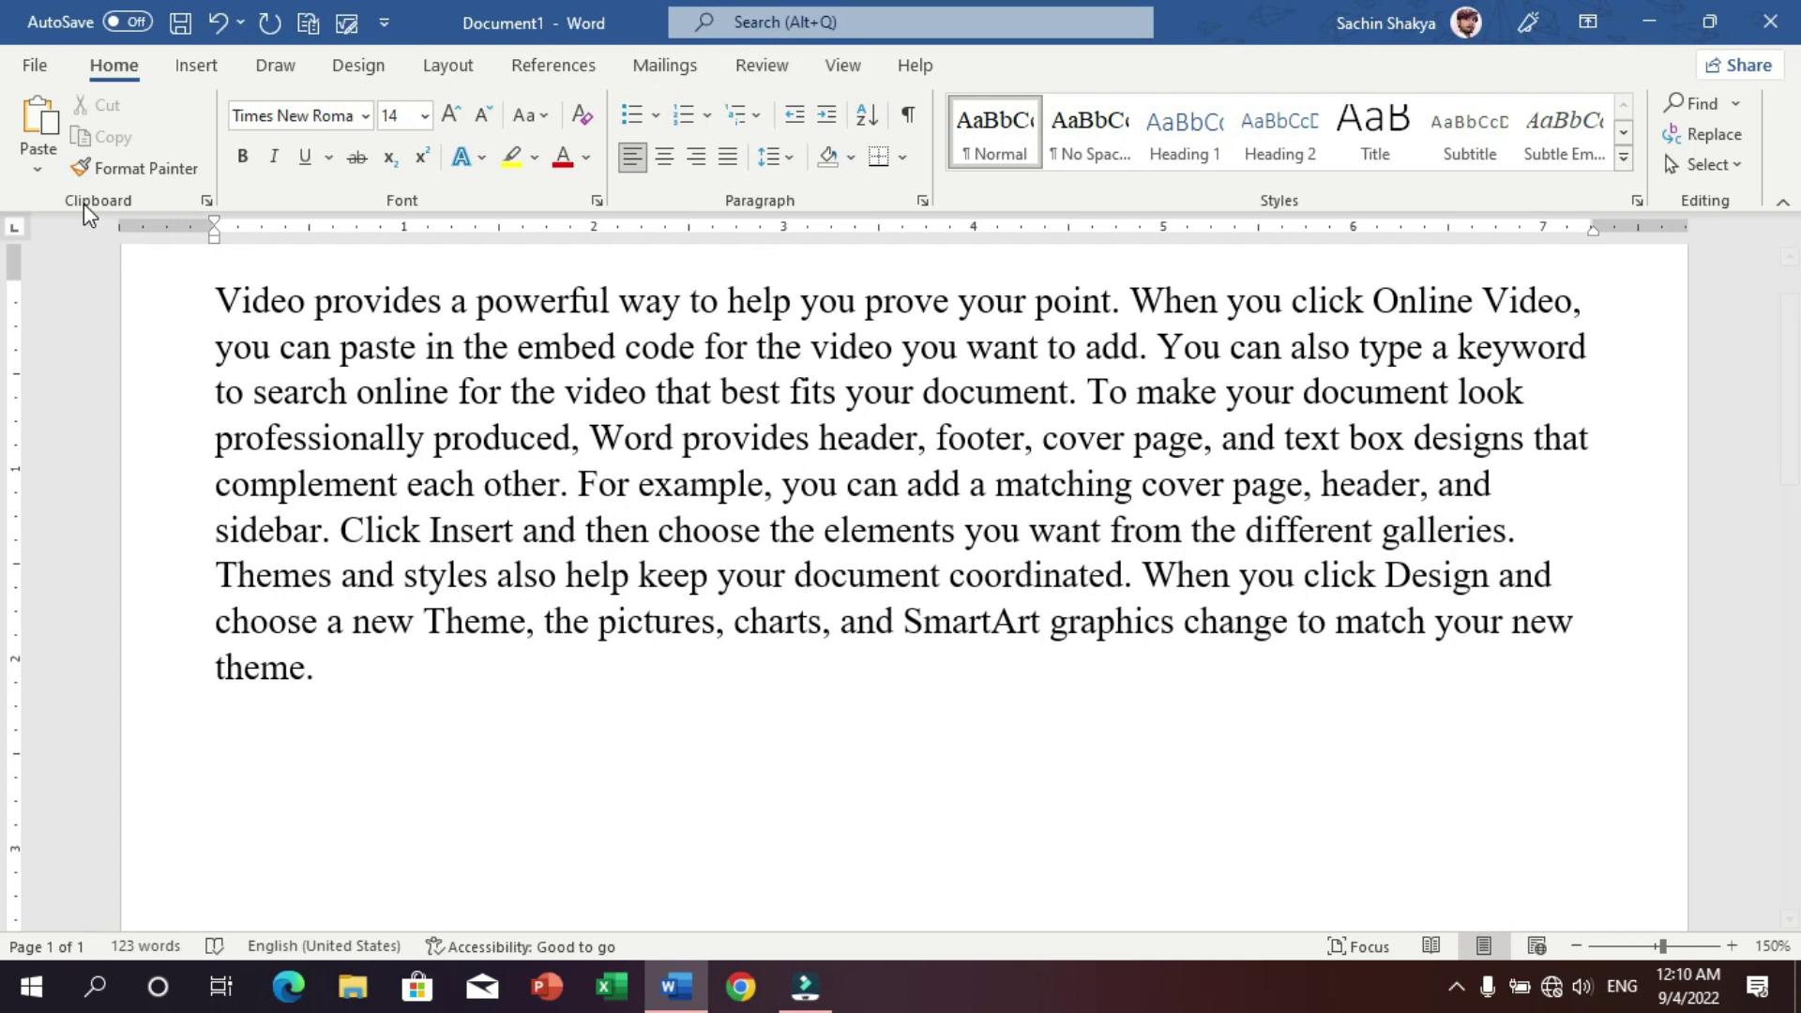
{"action": "left_click", "coordinate": [209, 201]}
{"action": "left_click", "coordinate": [161, 291]}
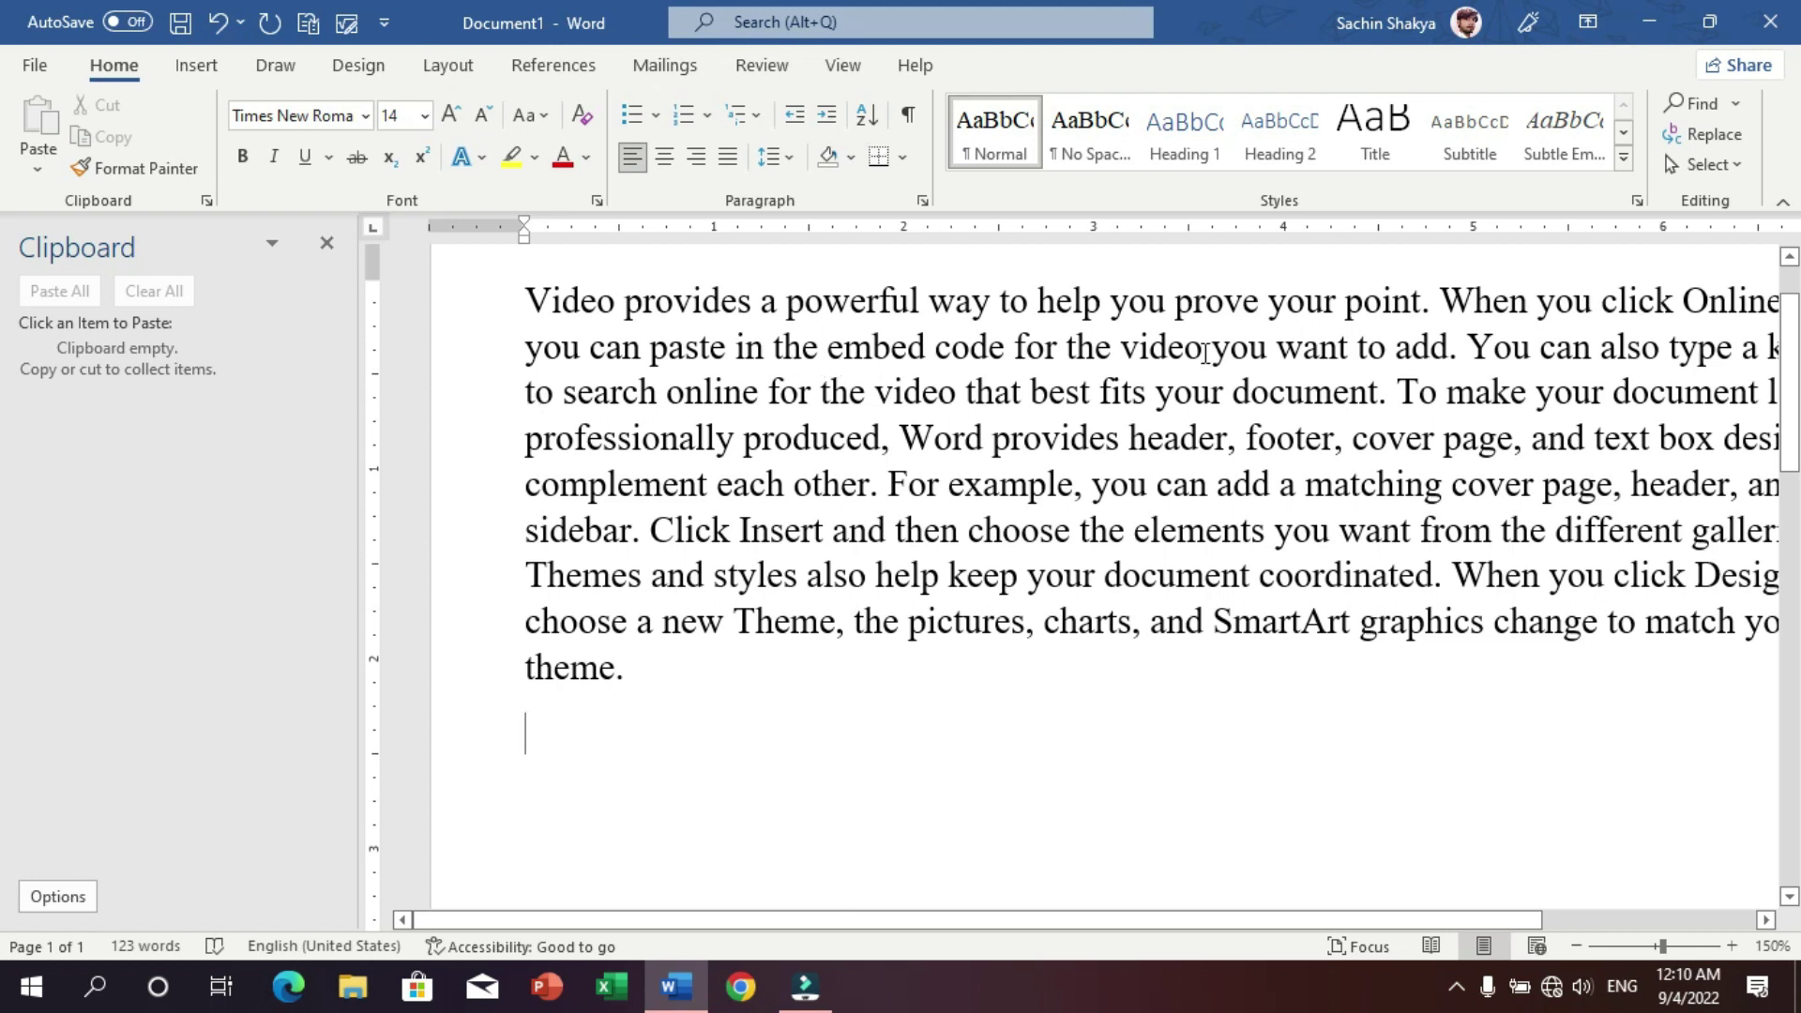
- Copy 'powerful', 'header, footer', 'document' and 'coordinated' one by one into the clipboard
{"action": "double_click", "coordinate": [923, 298]}
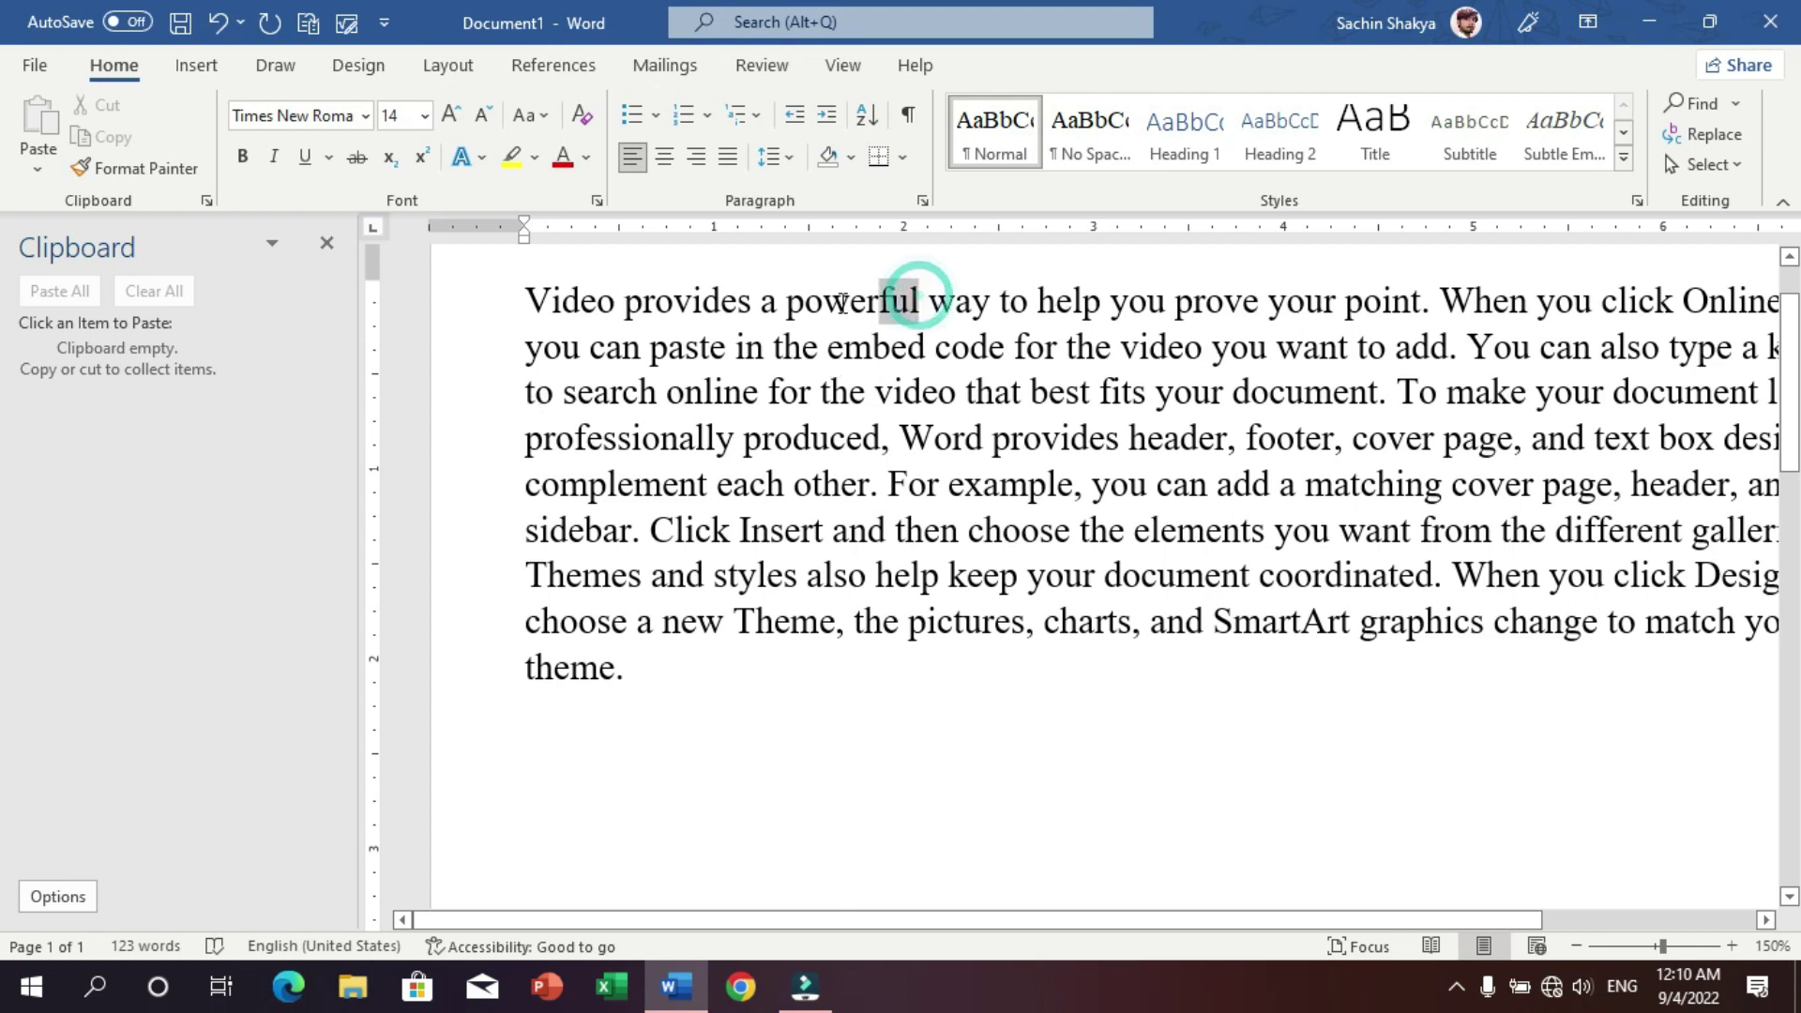
{"action": "key", "text": "ctrl+c"}
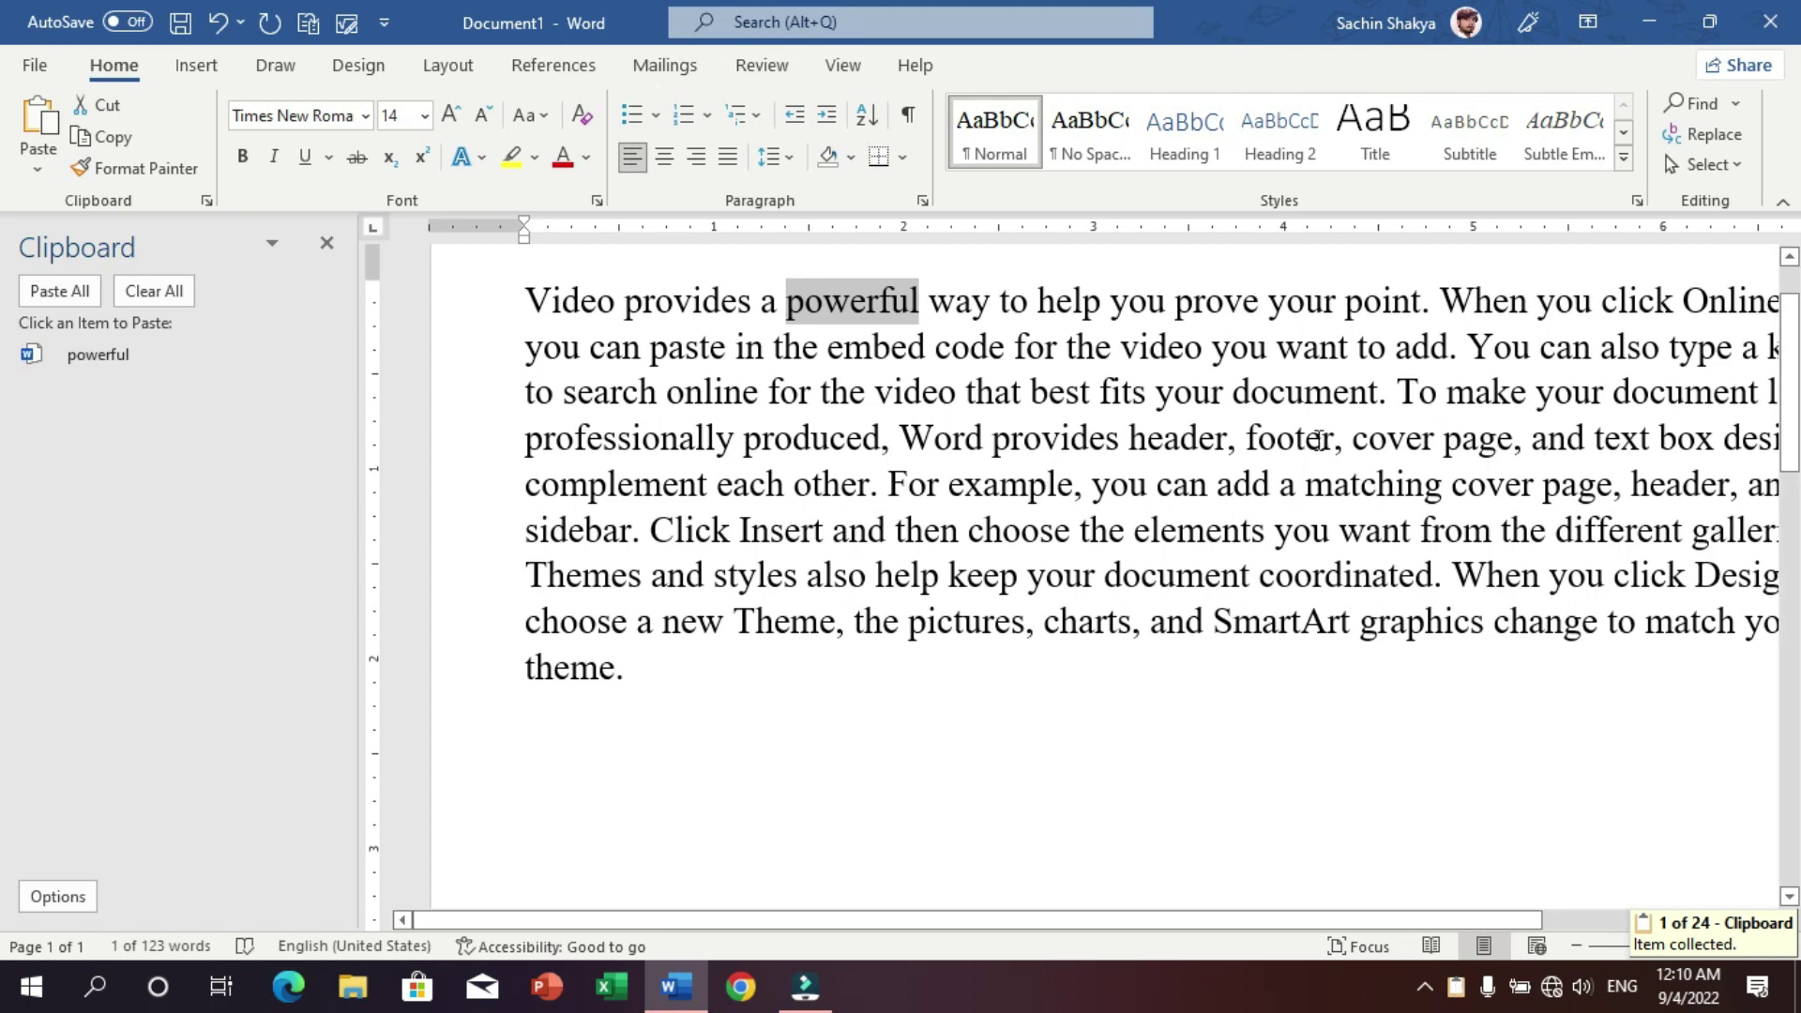
{"action": "left_click_drag", "start_coordinate": [1333, 439], "coordinate": [1165, 450]}
{"action": "key", "text": "ctrl+c"}
{"action": "left_click_drag", "start_coordinate": [1765, 390], "coordinate": [1609, 404]}
{"action": "key", "text": "ctrl+c"}
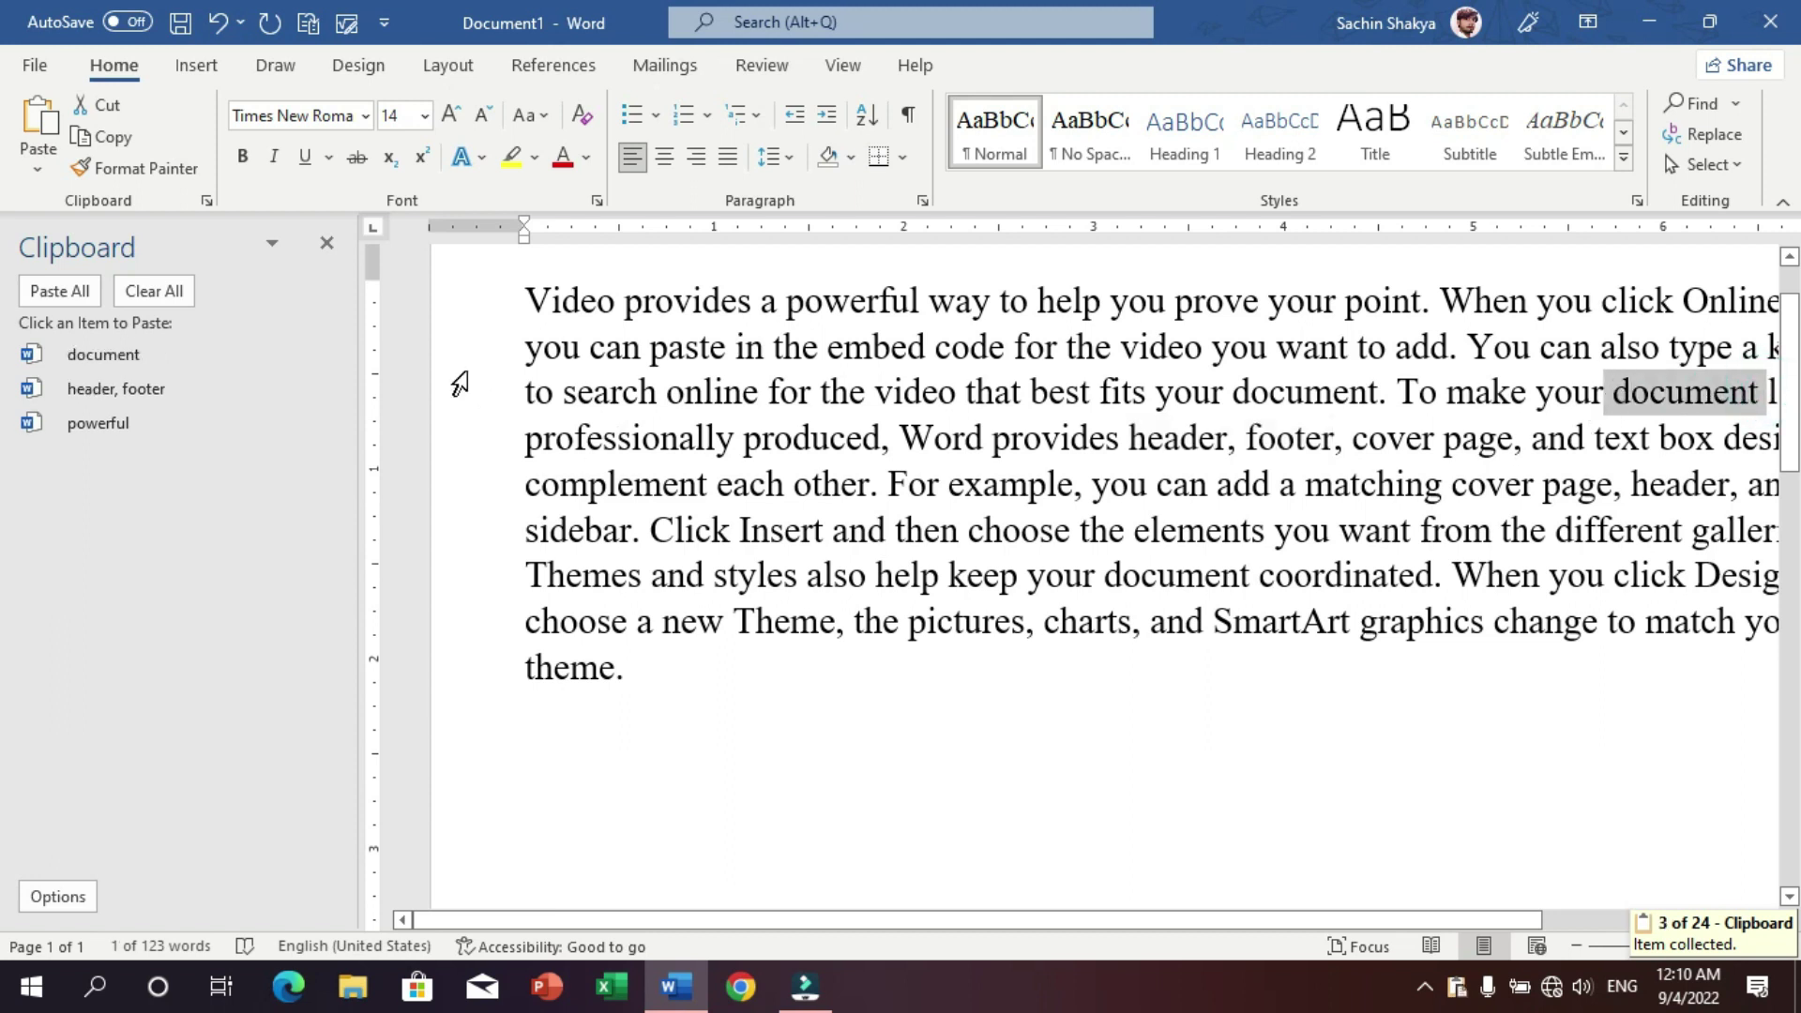
{"action": "left_click_drag", "start_coordinate": [1433, 574], "coordinate": [1260, 576]}
{"action": "key", "text": "ctrl+c"}
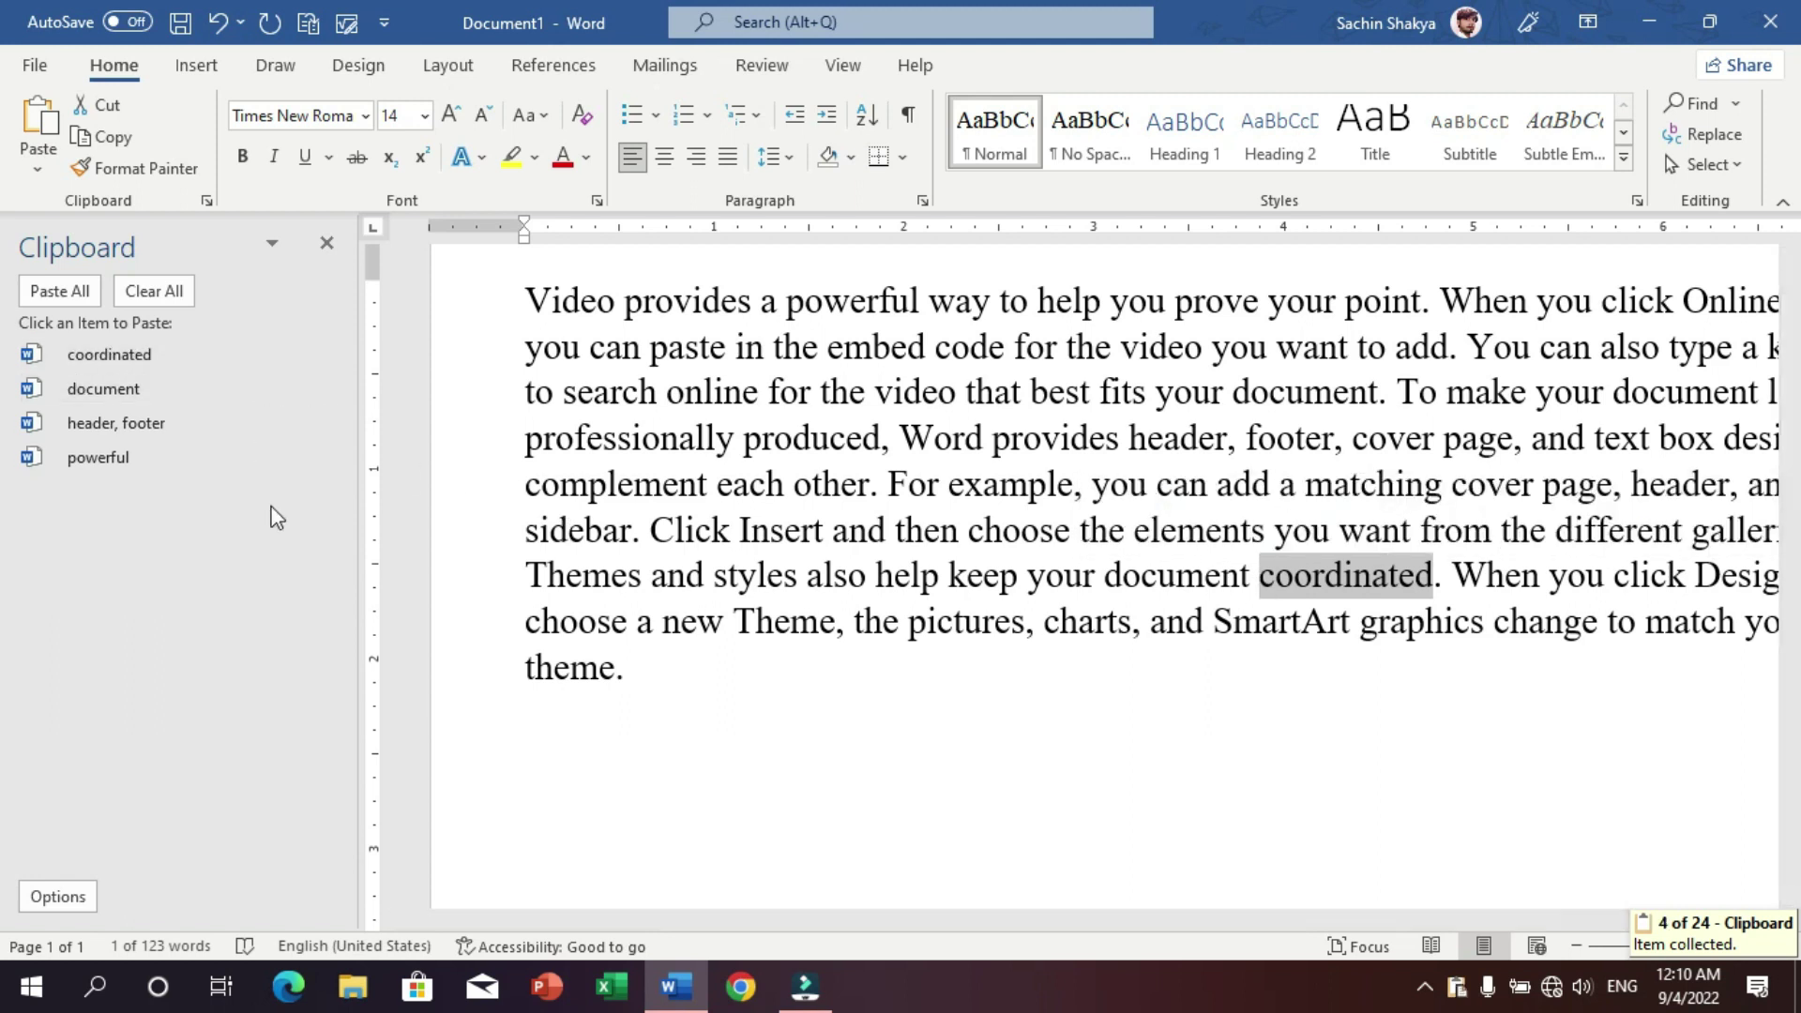
{"action": "left_click", "coordinate": [737, 820]}
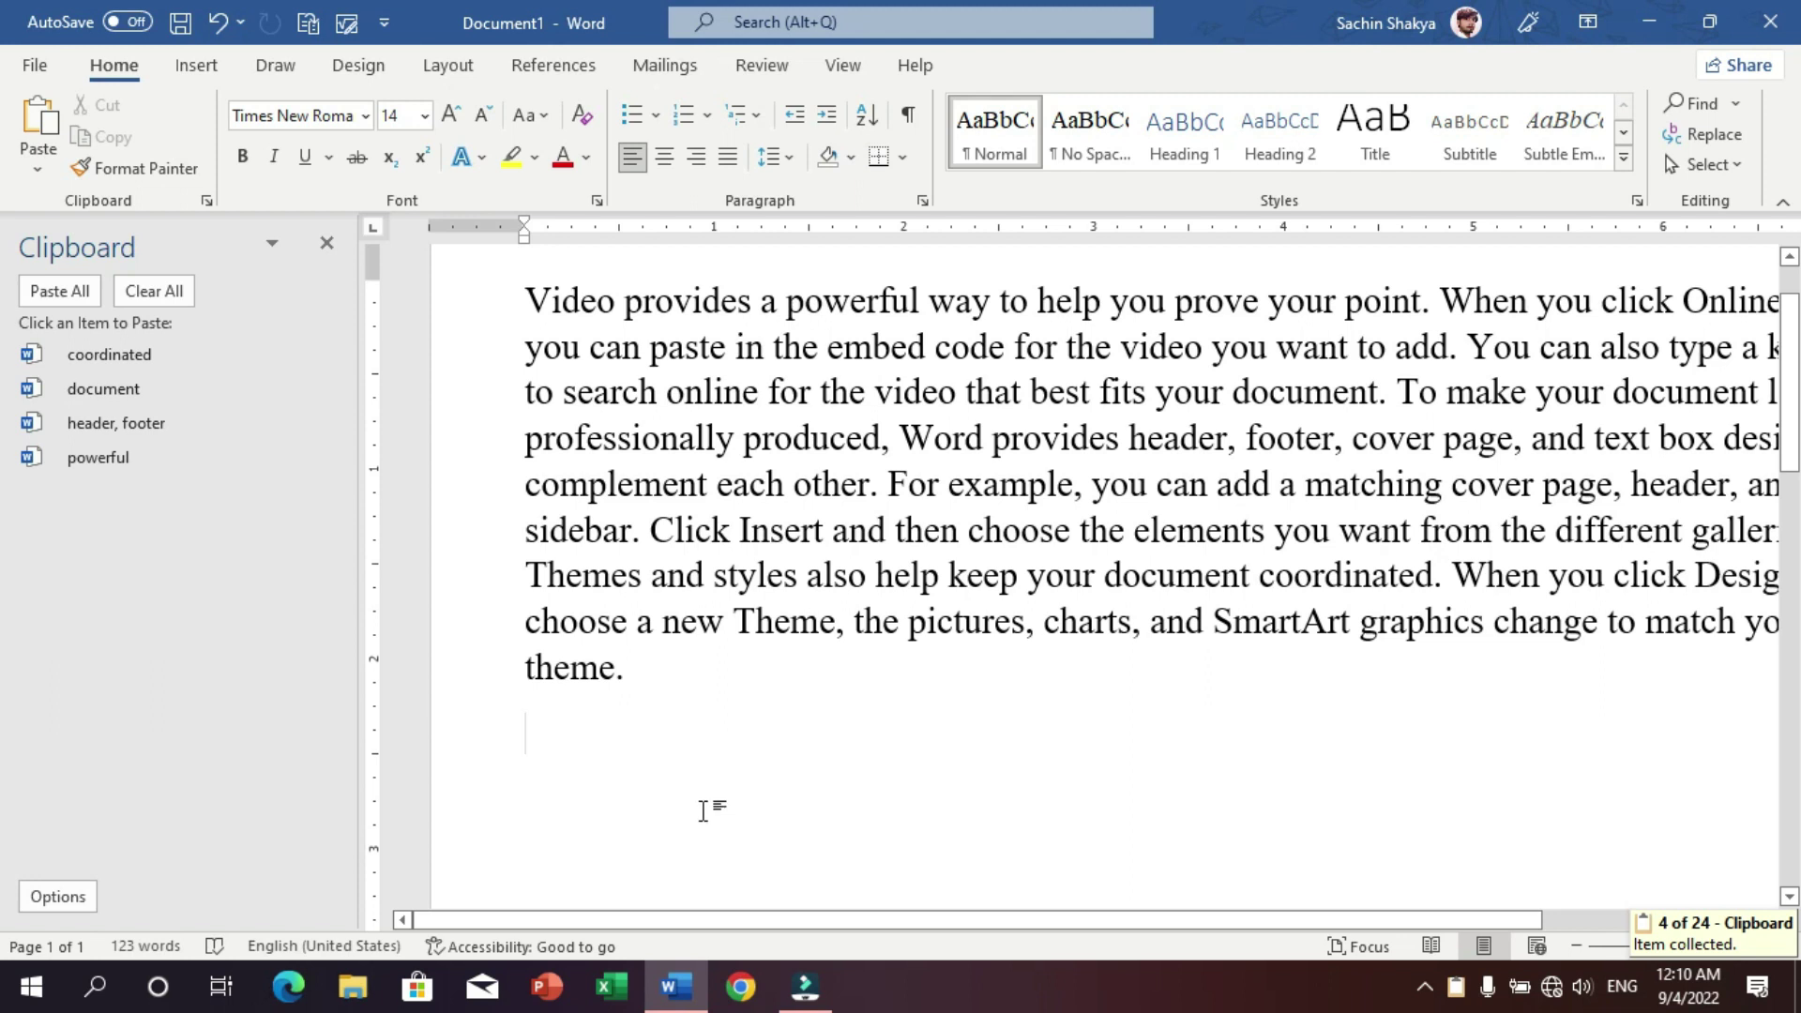
{"action": "key", "text": "Return"}
- Paste the 'header, footer' and 'document' items as a test line, then delete it
{"action": "scroll", "coordinate": [695, 788], "scroll_direction": "down", "scroll_amount": 2}
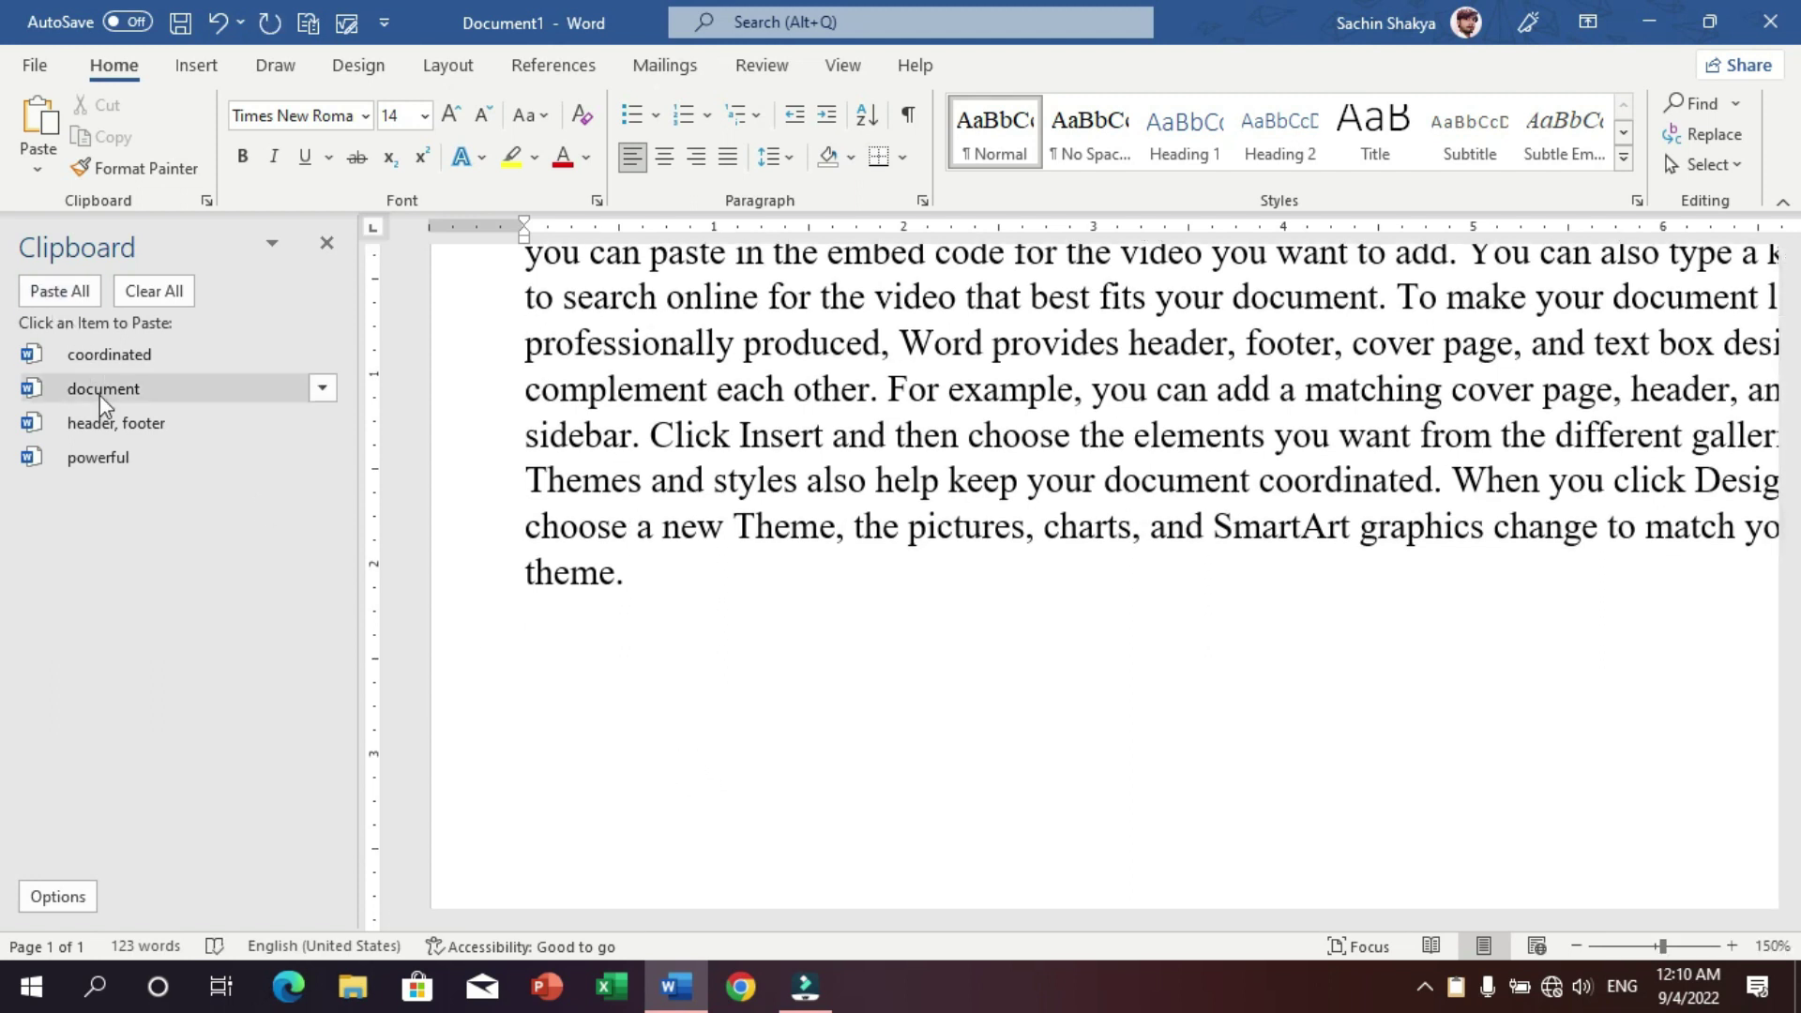
{"action": "left_click", "coordinate": [127, 434]}
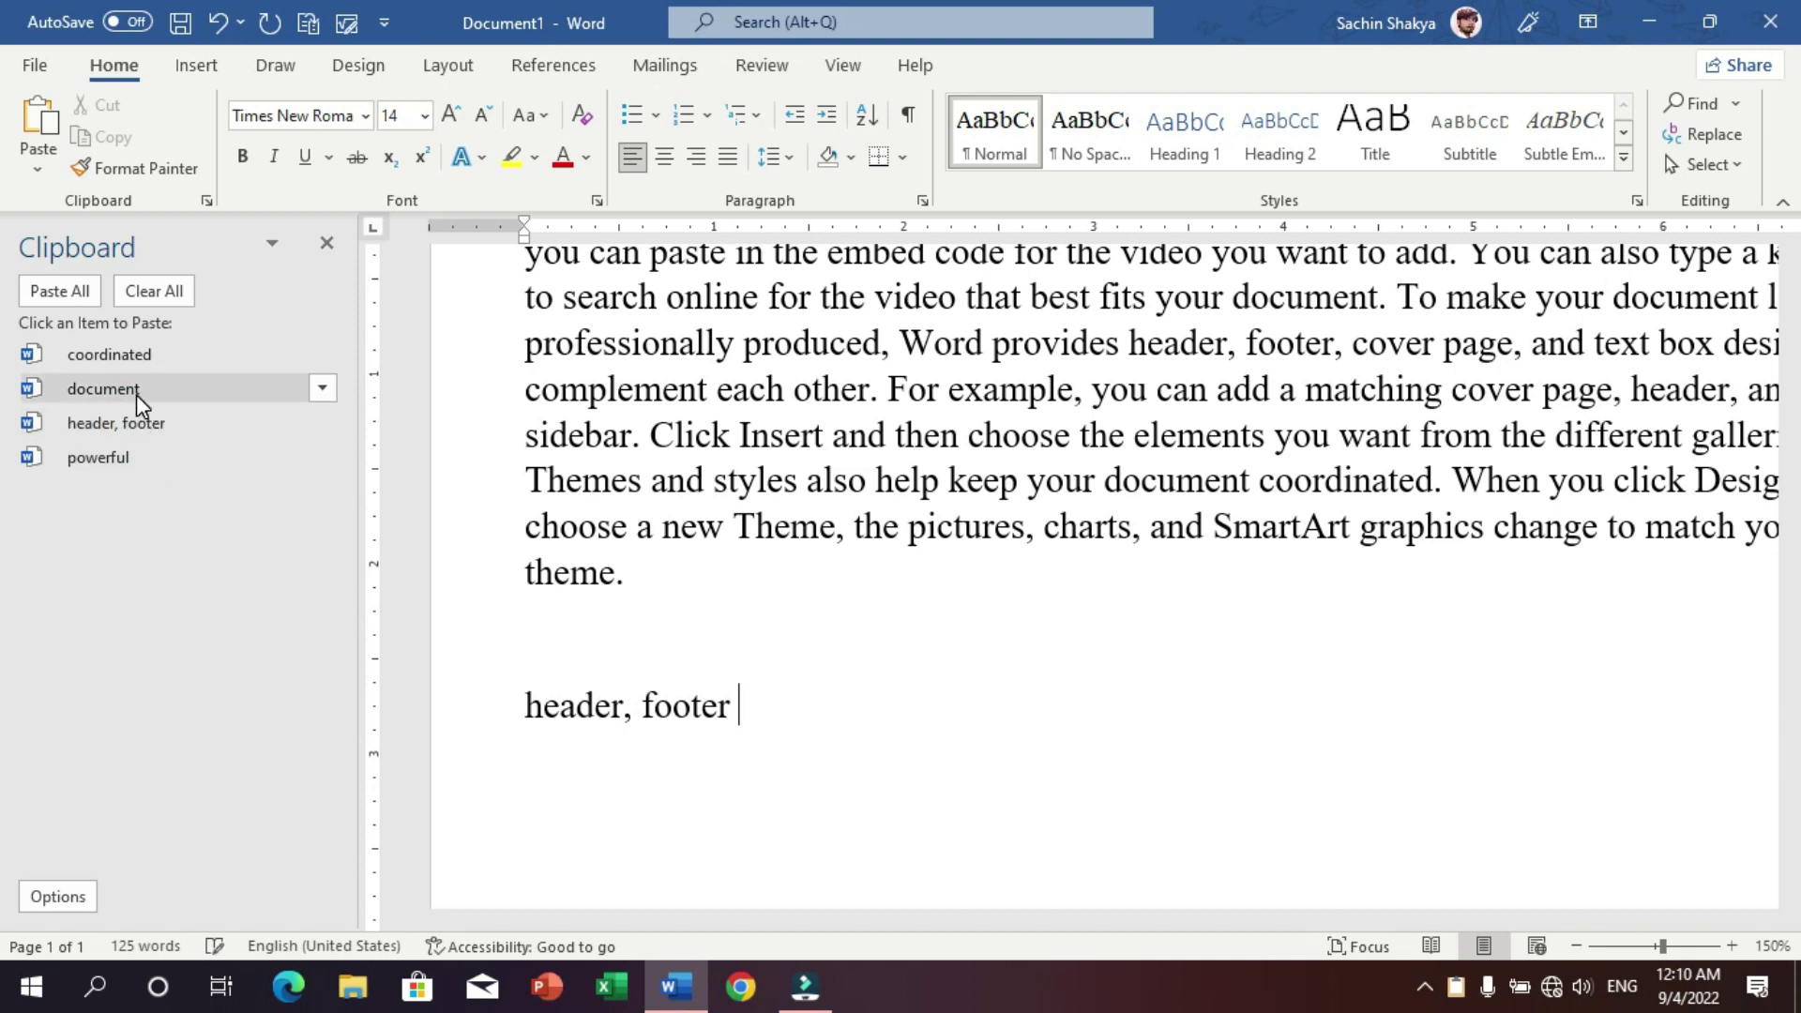
{"action": "left_click", "coordinate": [138, 396]}
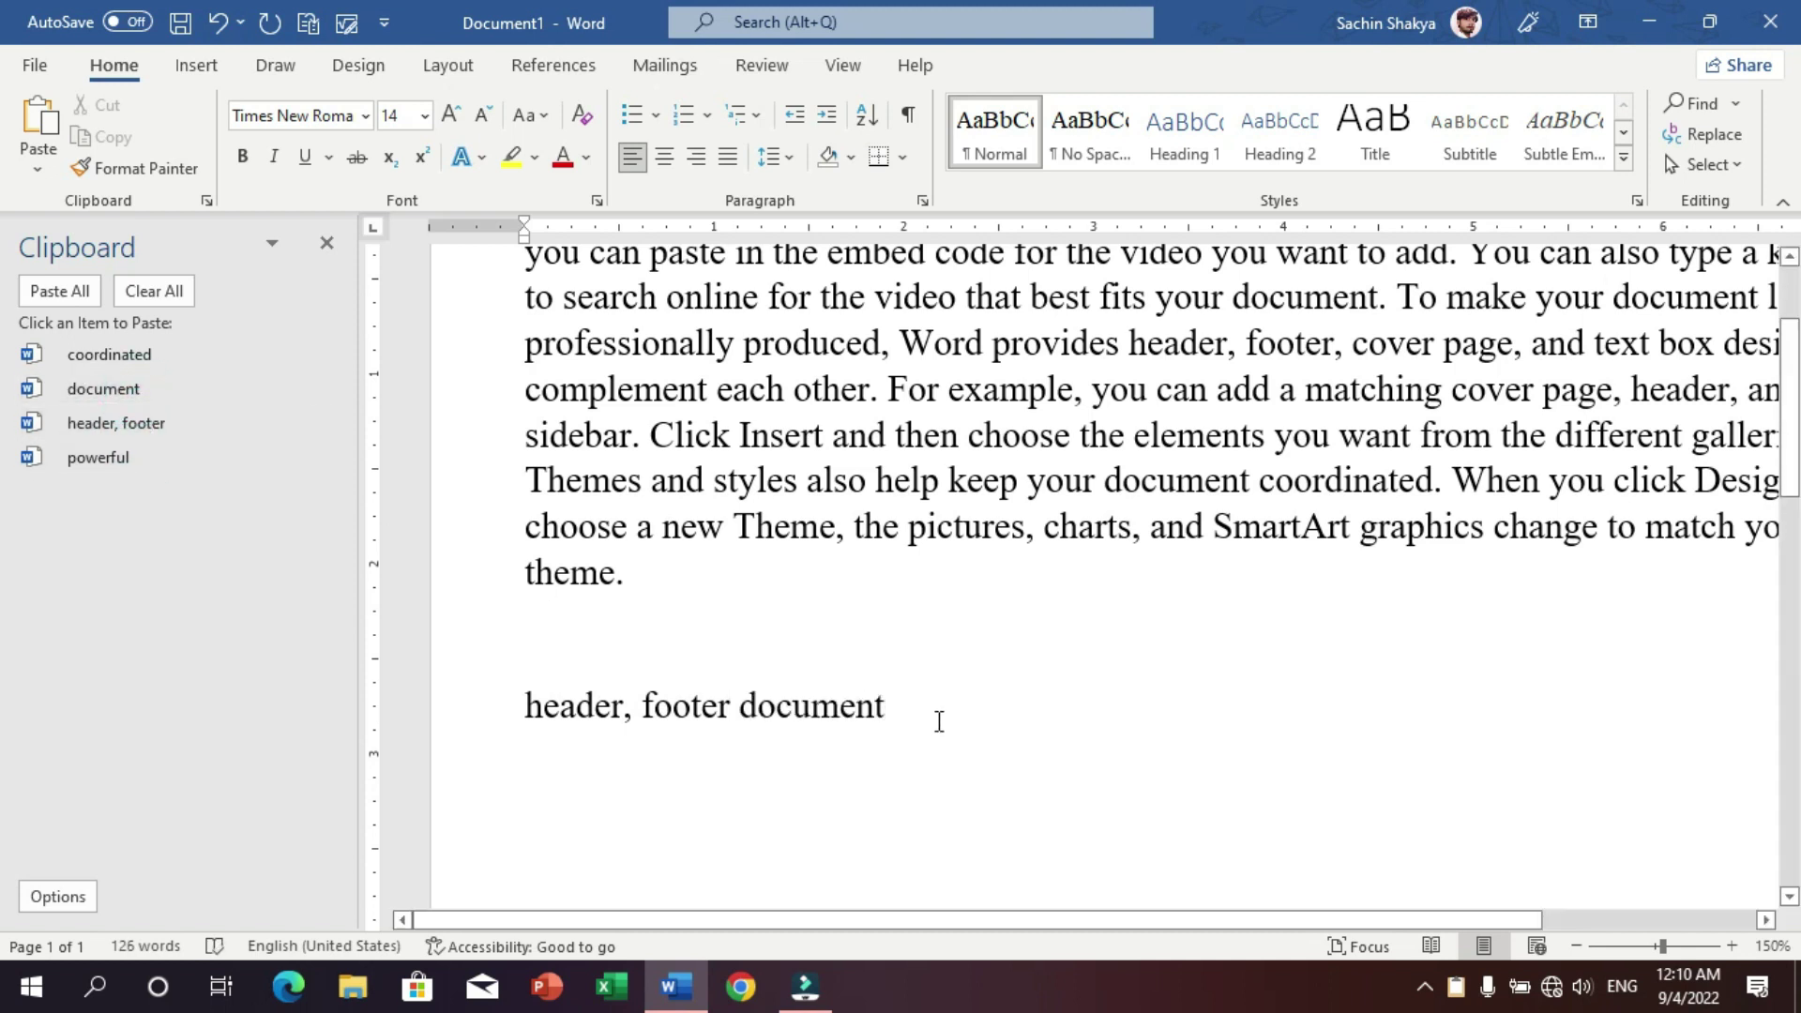
{"action": "left_click_drag", "start_coordinate": [980, 736], "coordinate": [531, 719]}
{"action": "key", "text": "BackSpace"}
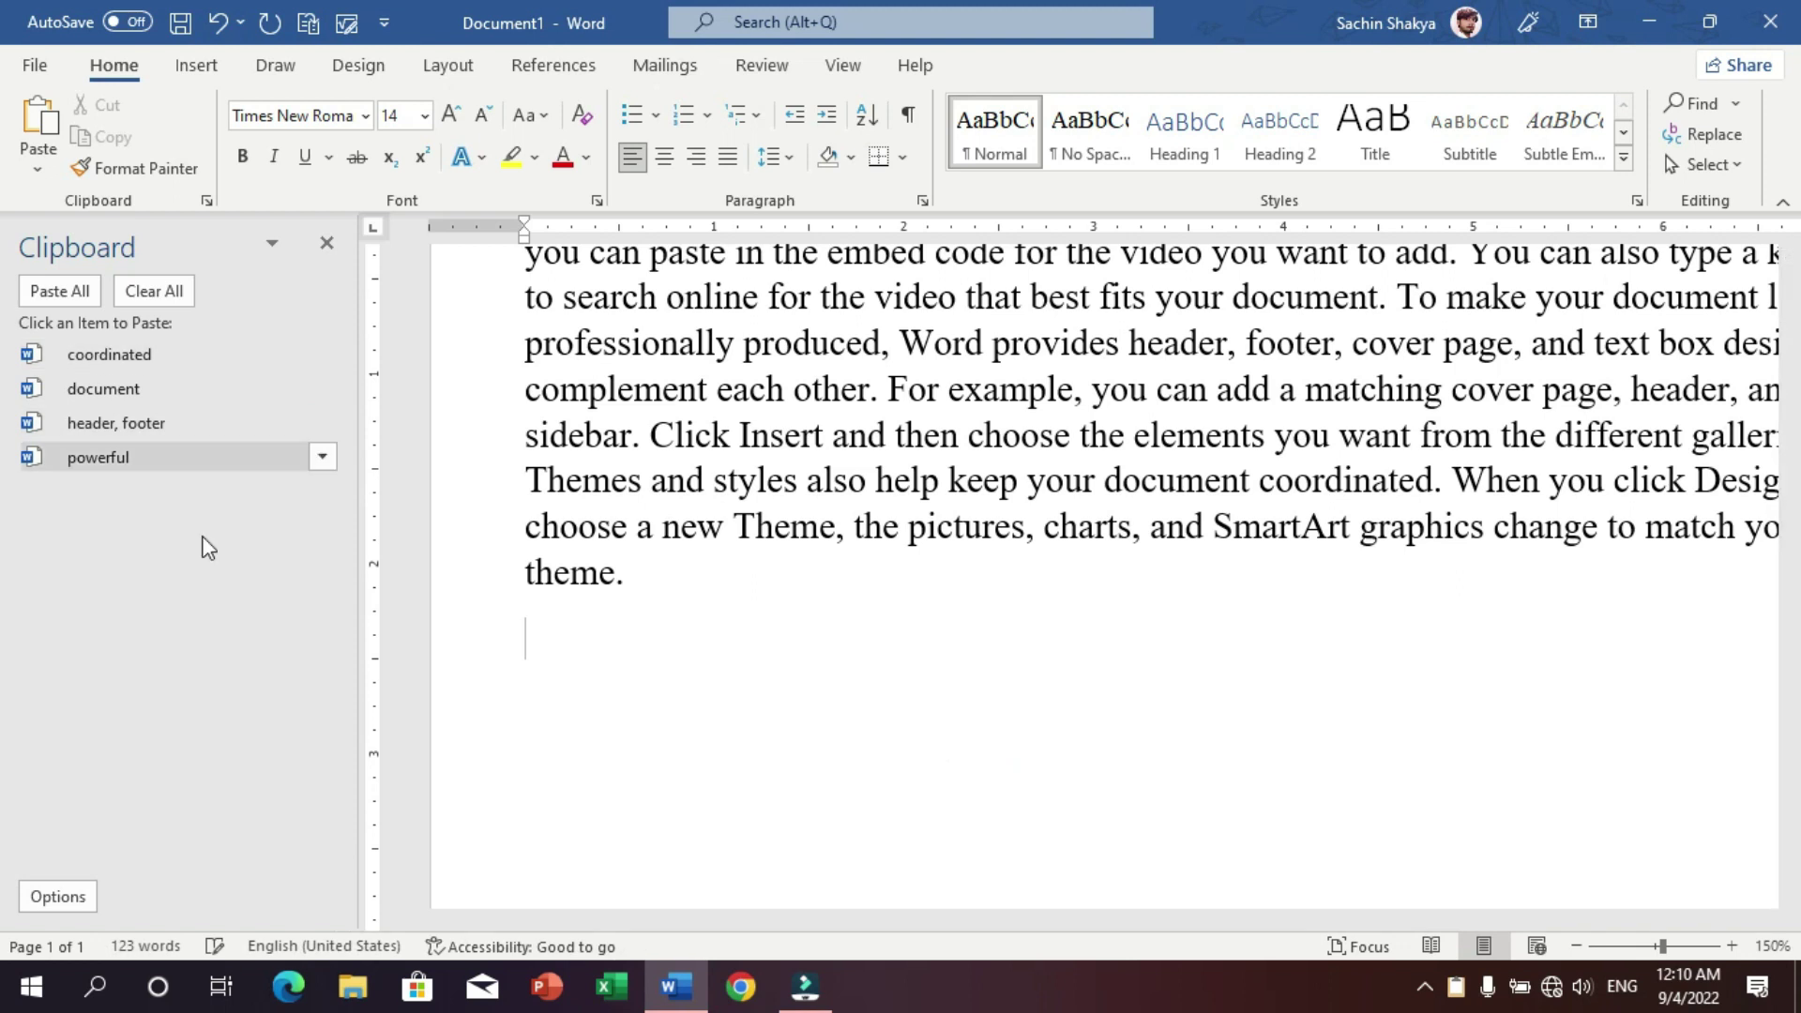
- Paste all collected items, delete that pasted line, and clear the clipboard
{"action": "left_click", "coordinate": [60, 291]}
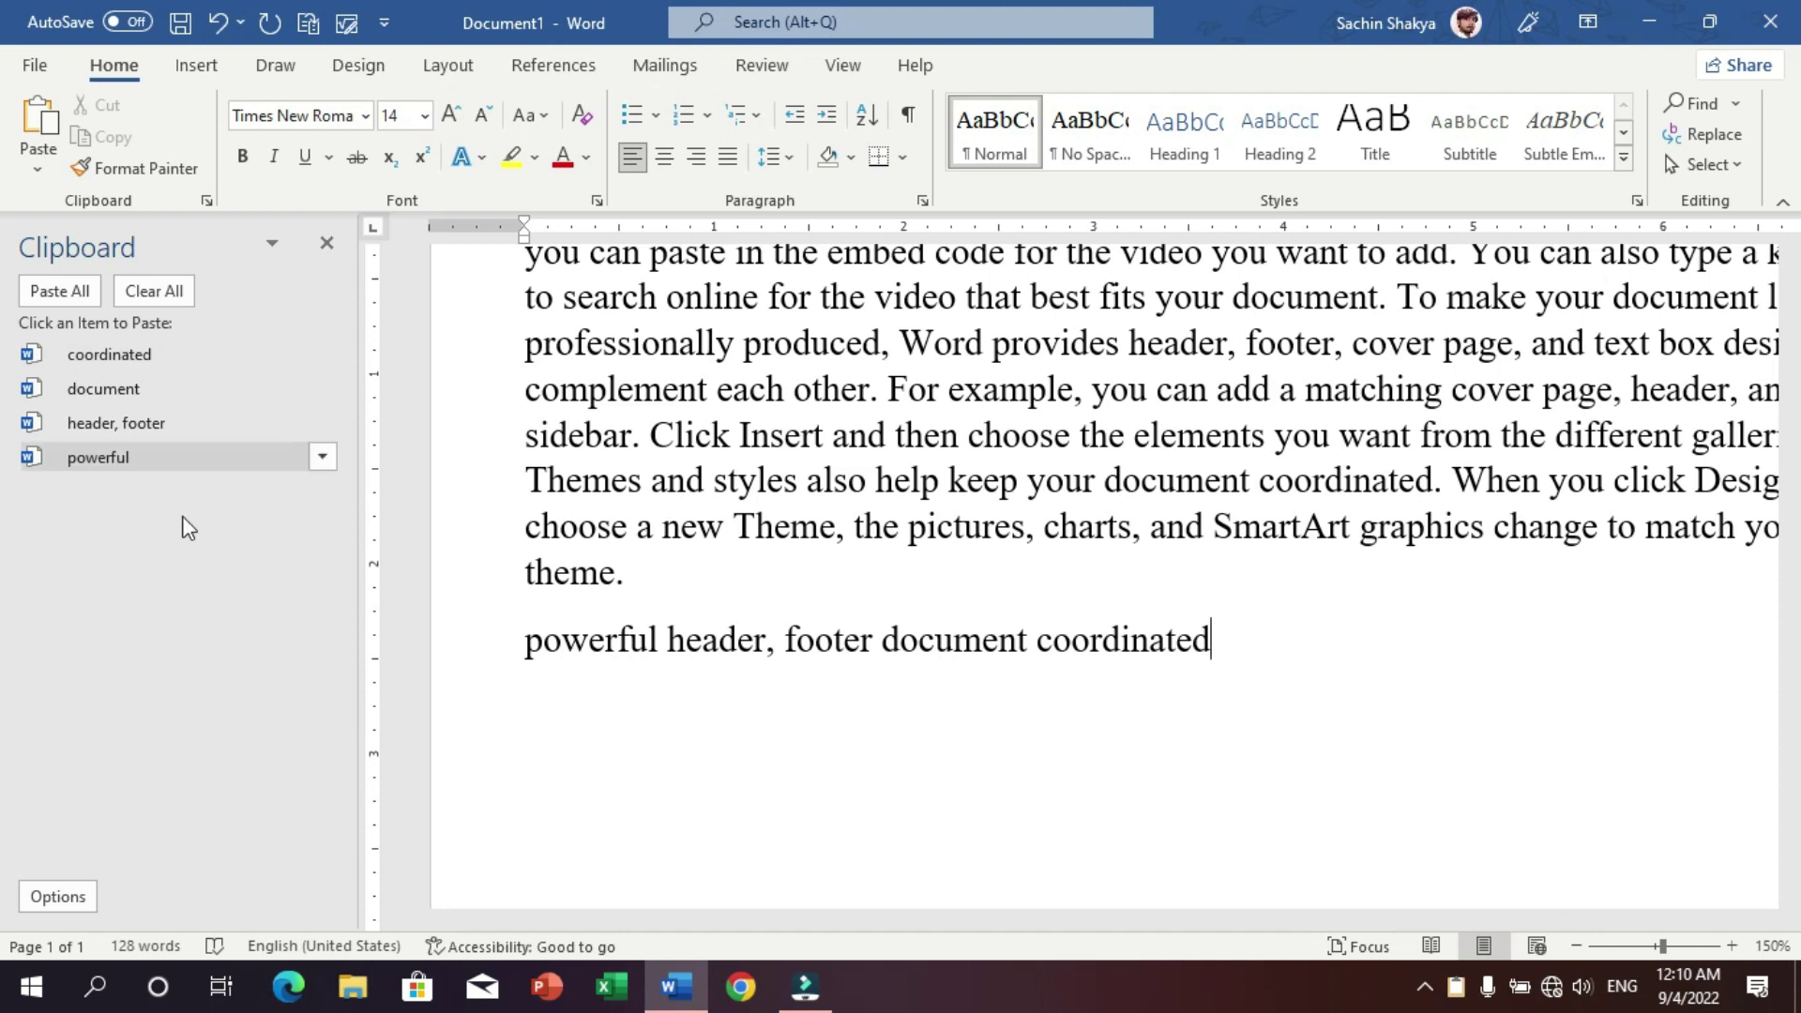
{"action": "left_click_drag", "start_coordinate": [1287, 667], "coordinate": [442, 595]}
{"action": "key", "text": "BackSpace"}
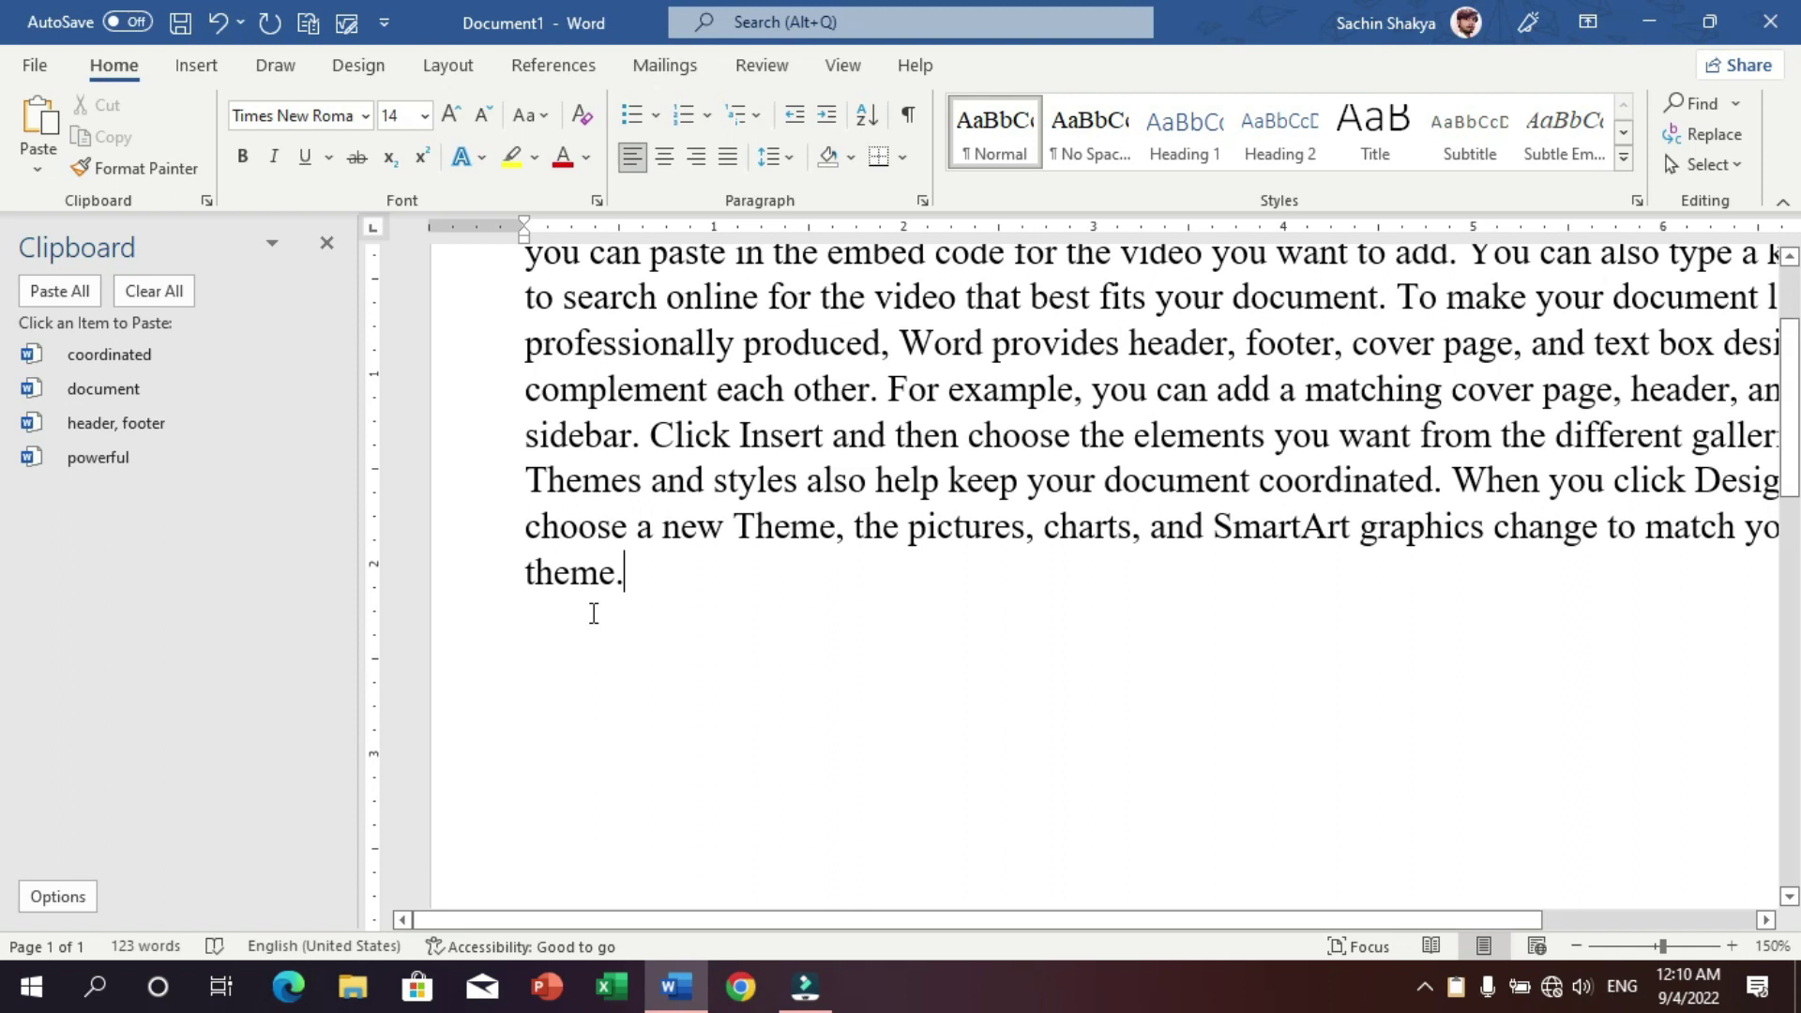
{"action": "left_click", "coordinate": [149, 290]}
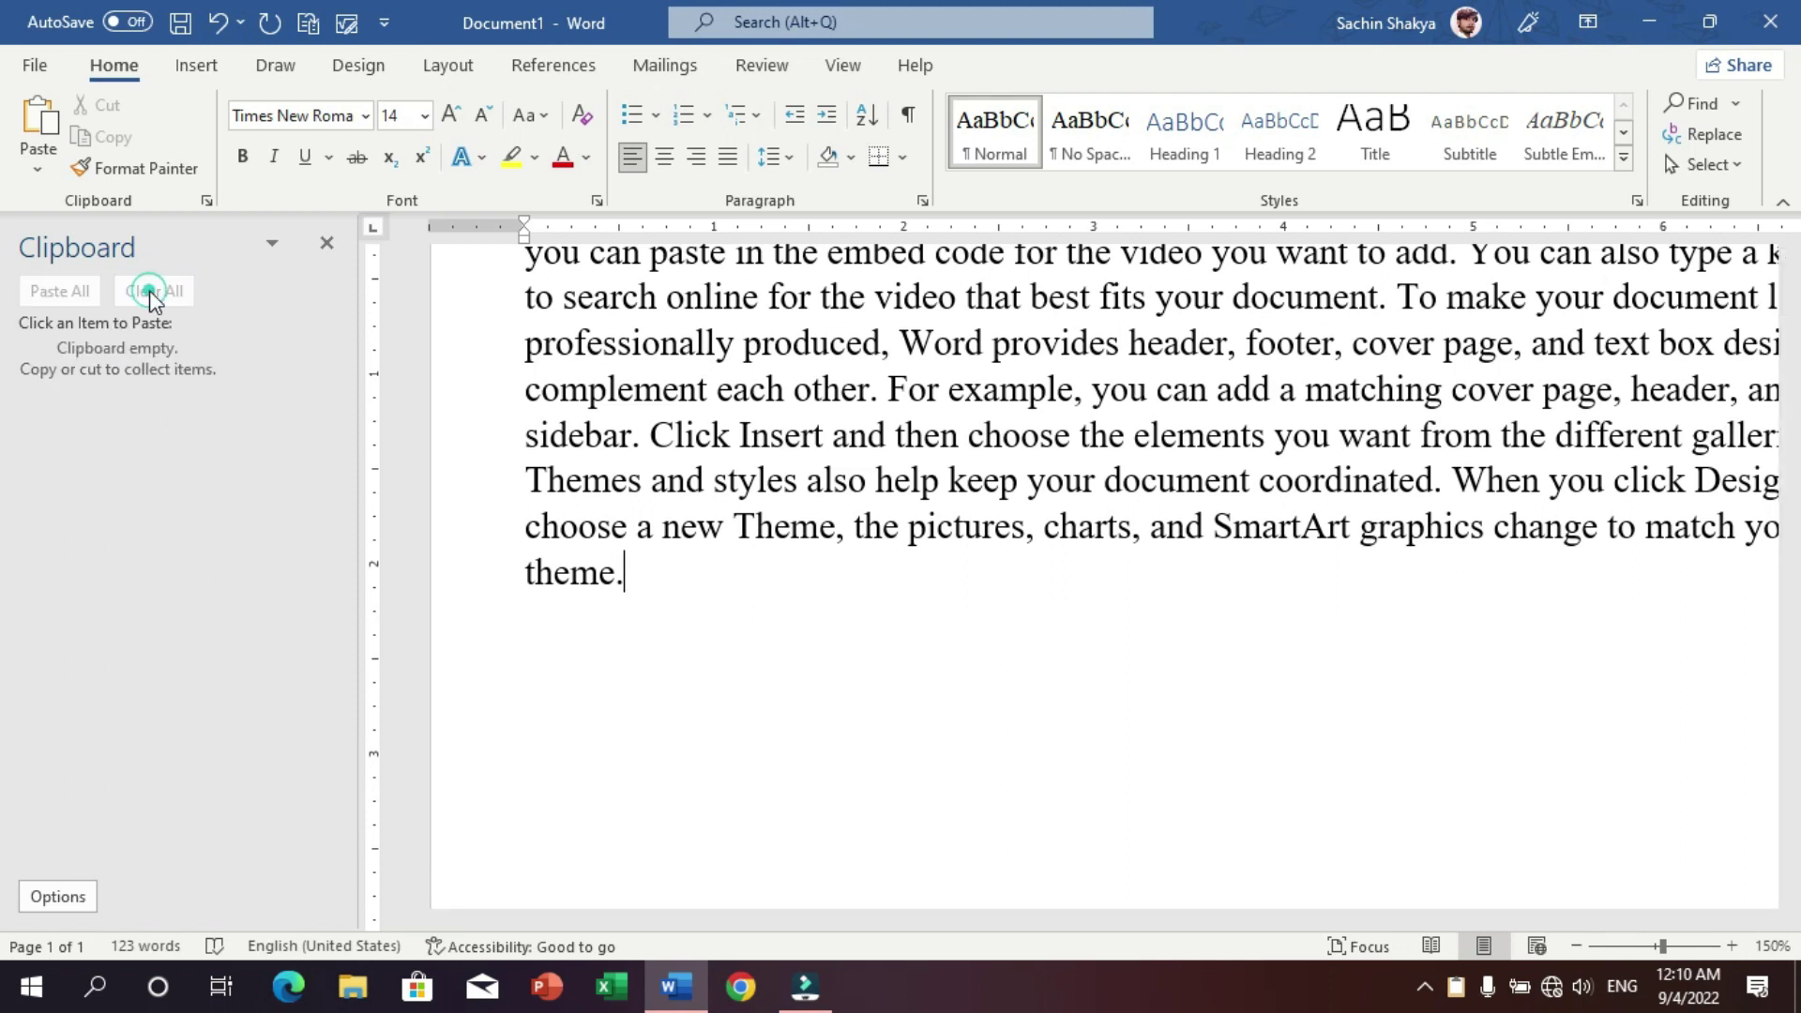
- Search 'computer fundamentals' in Chrome and open the Javatpoint tutorial page
{"action": "left_click", "coordinate": [1651, 20]}
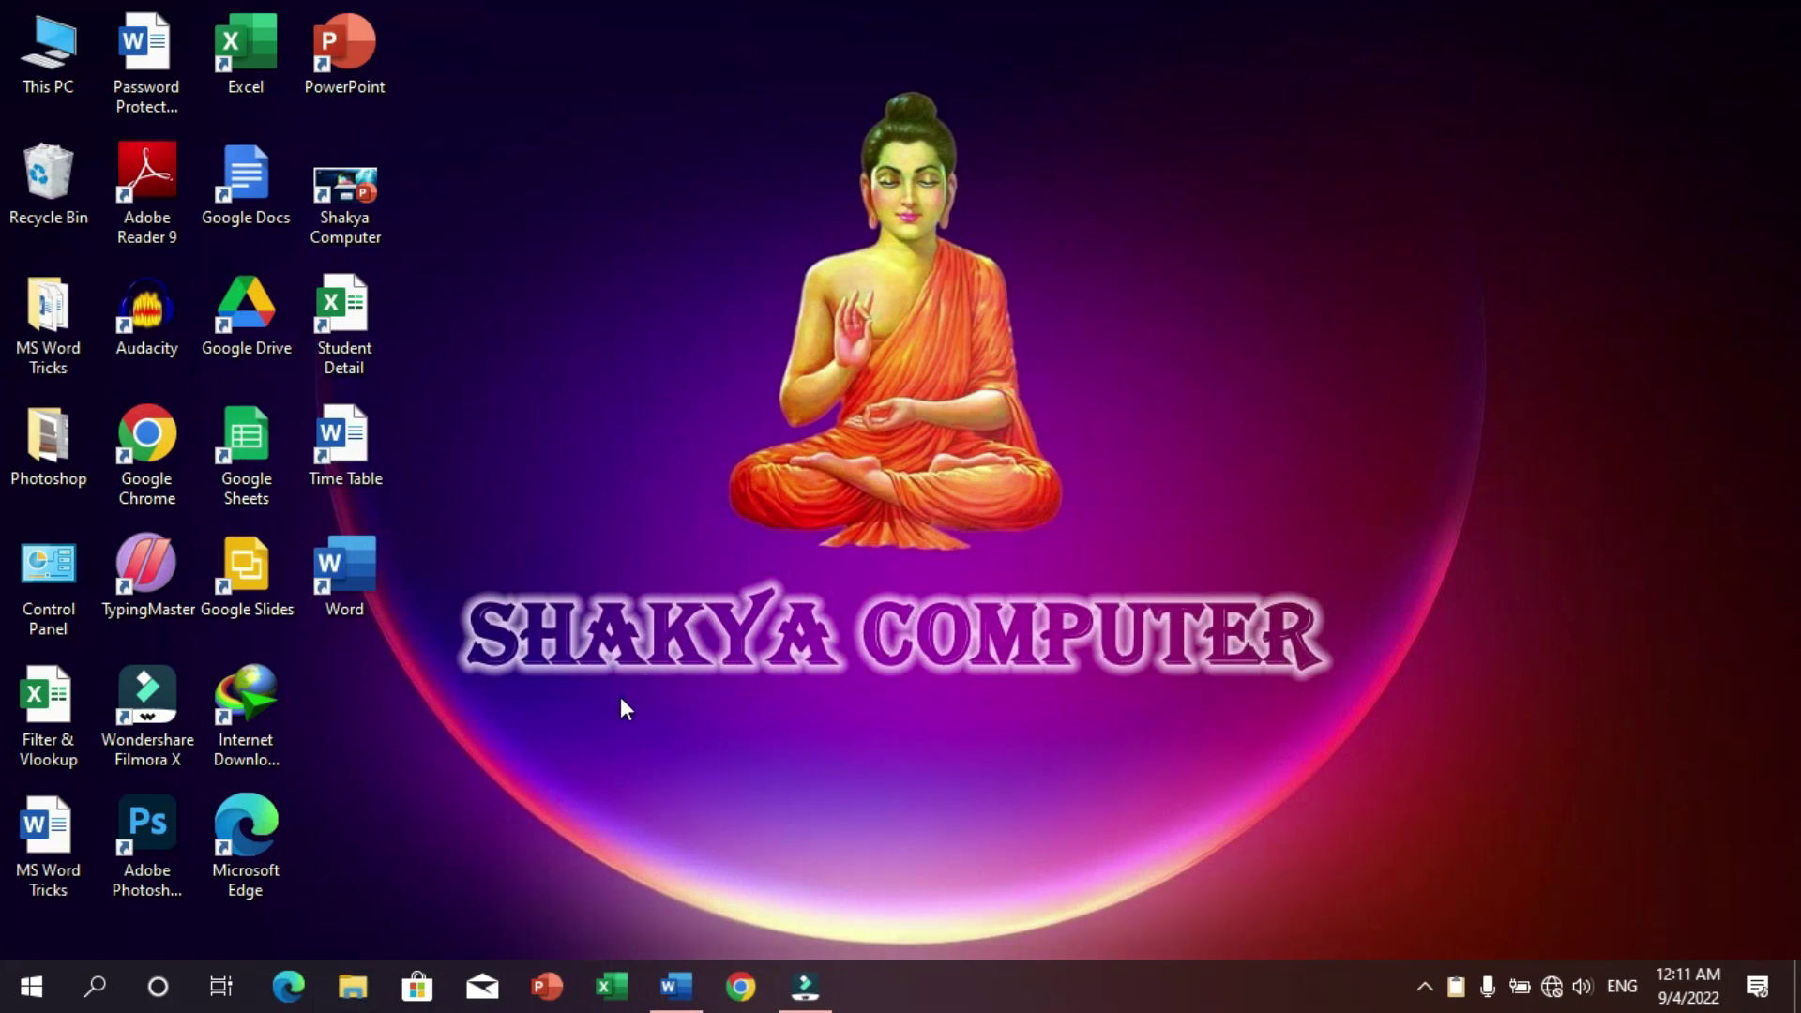
{"action": "left_click", "coordinate": [742, 987]}
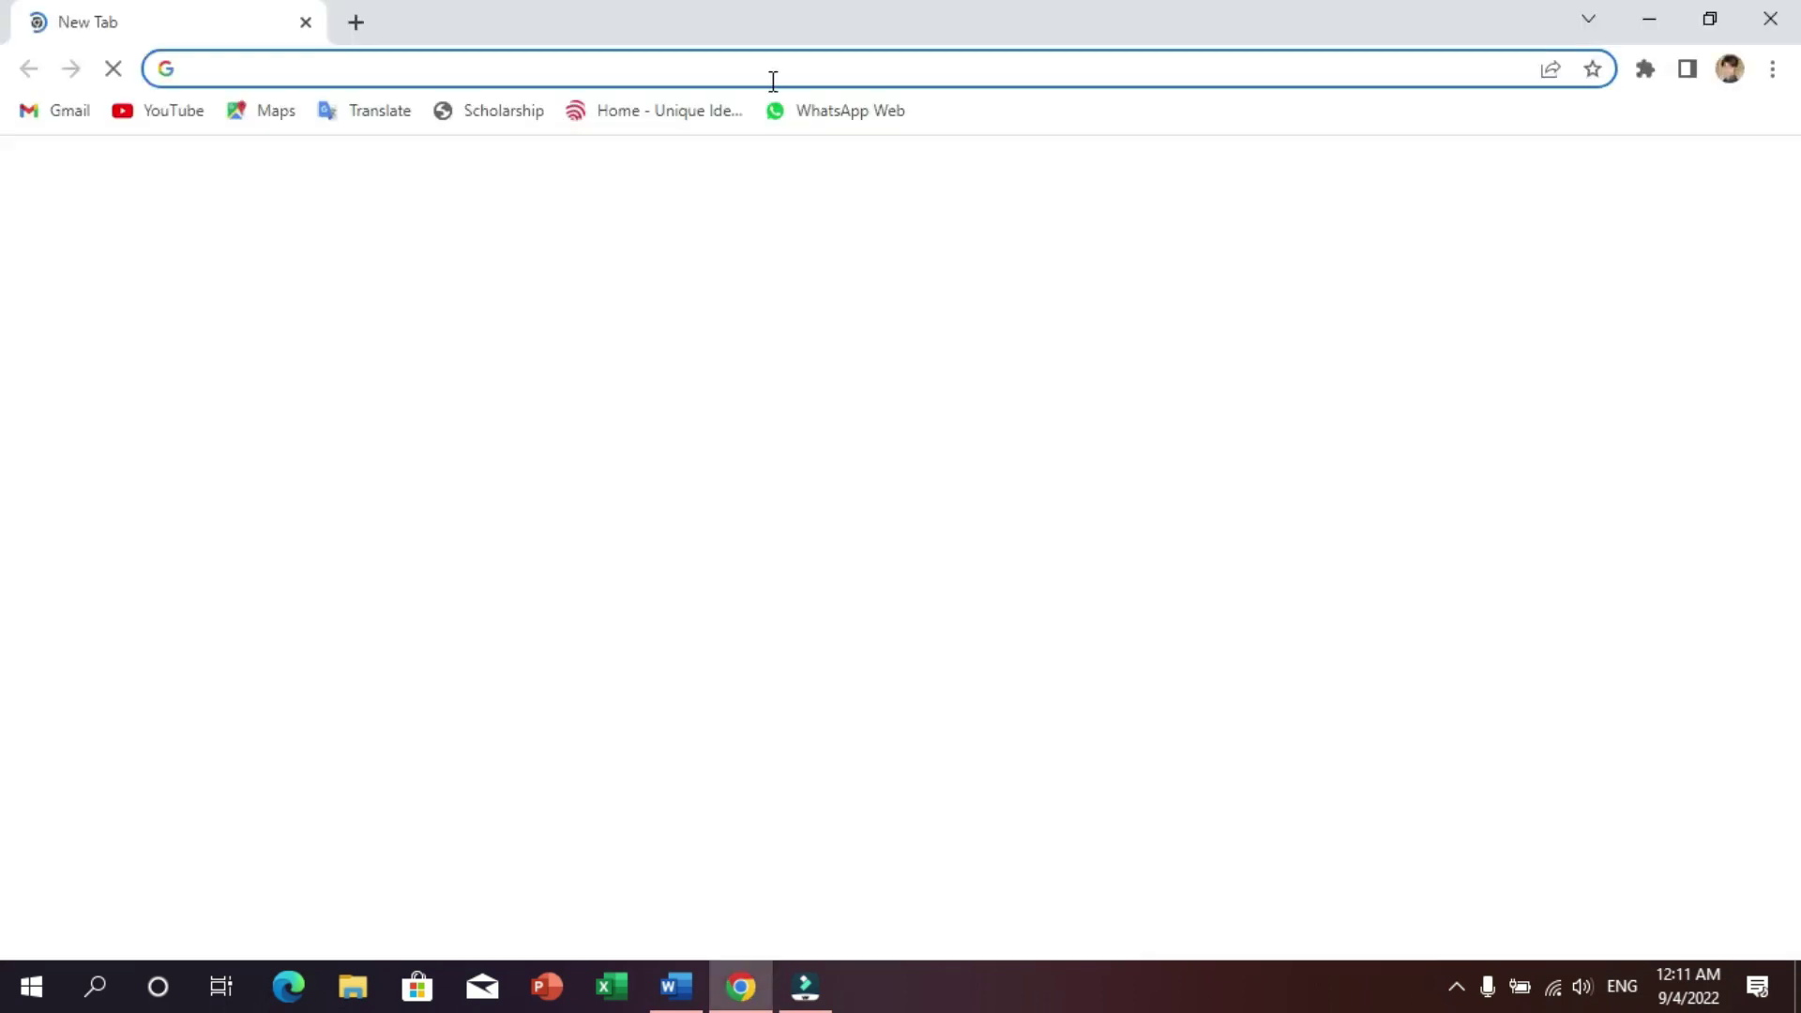
{"action": "left_click", "coordinate": [766, 60]}
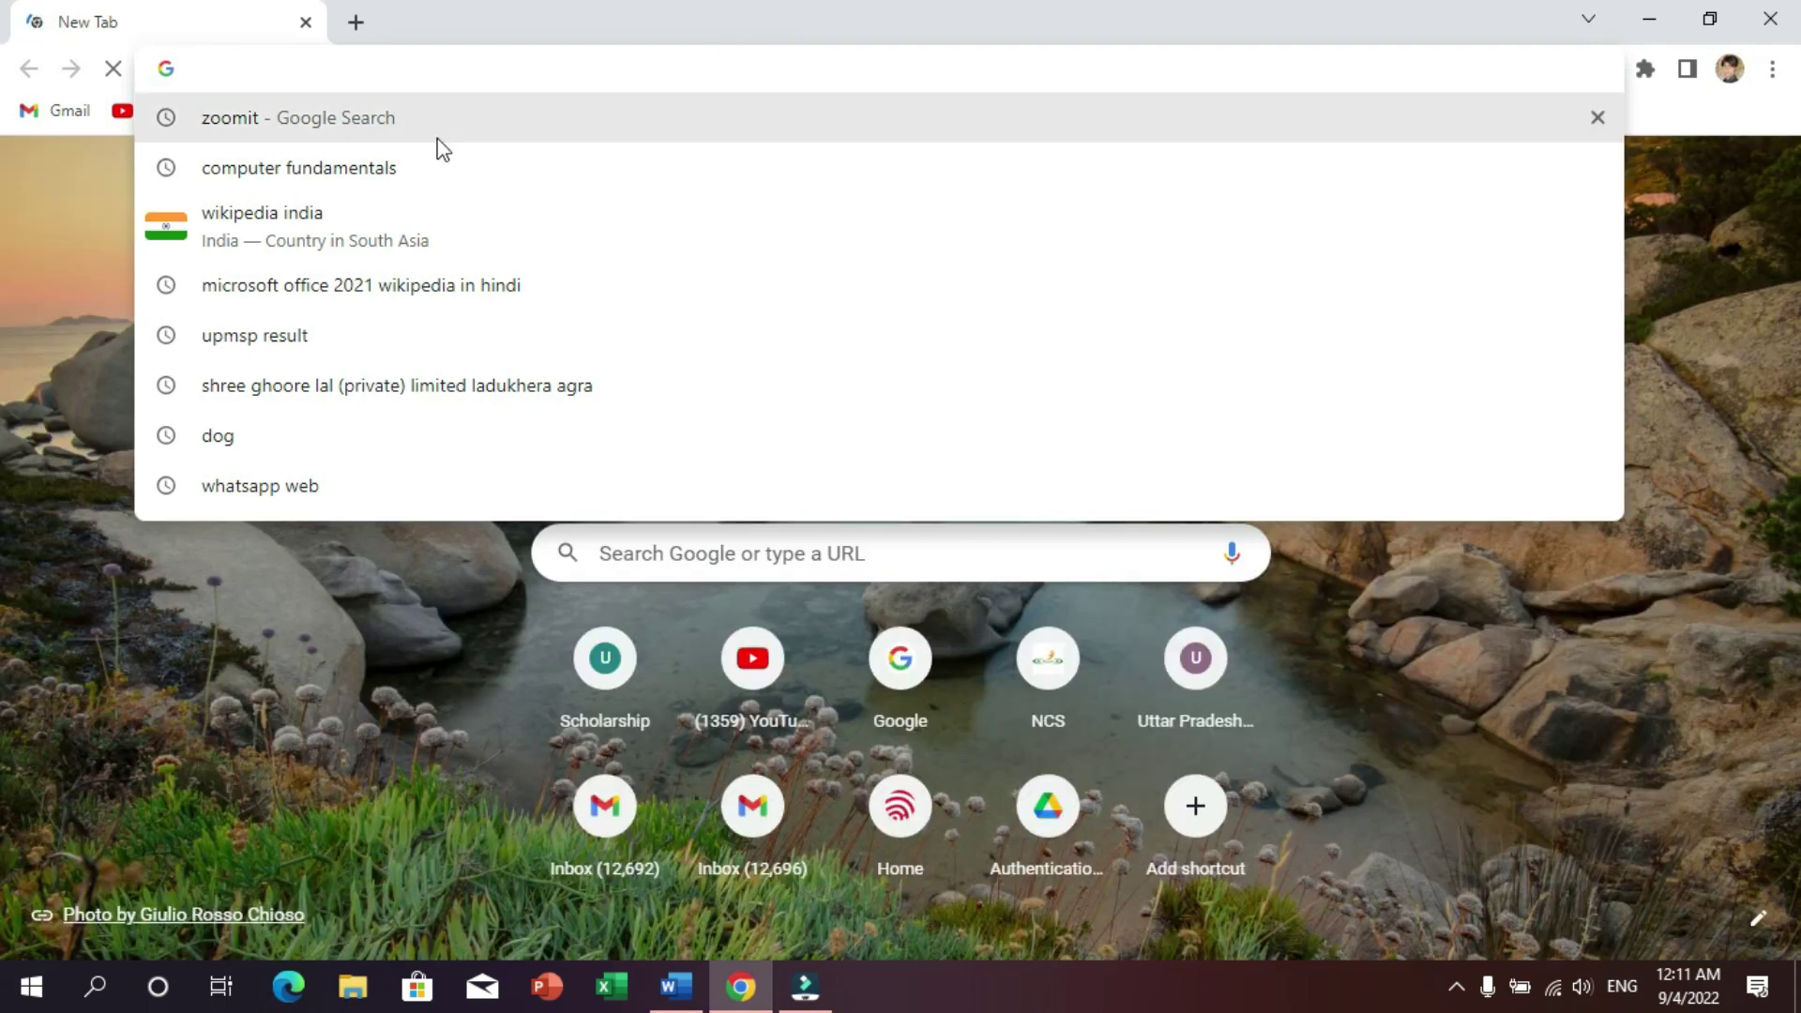
{"action": "left_click", "coordinate": [403, 164]}
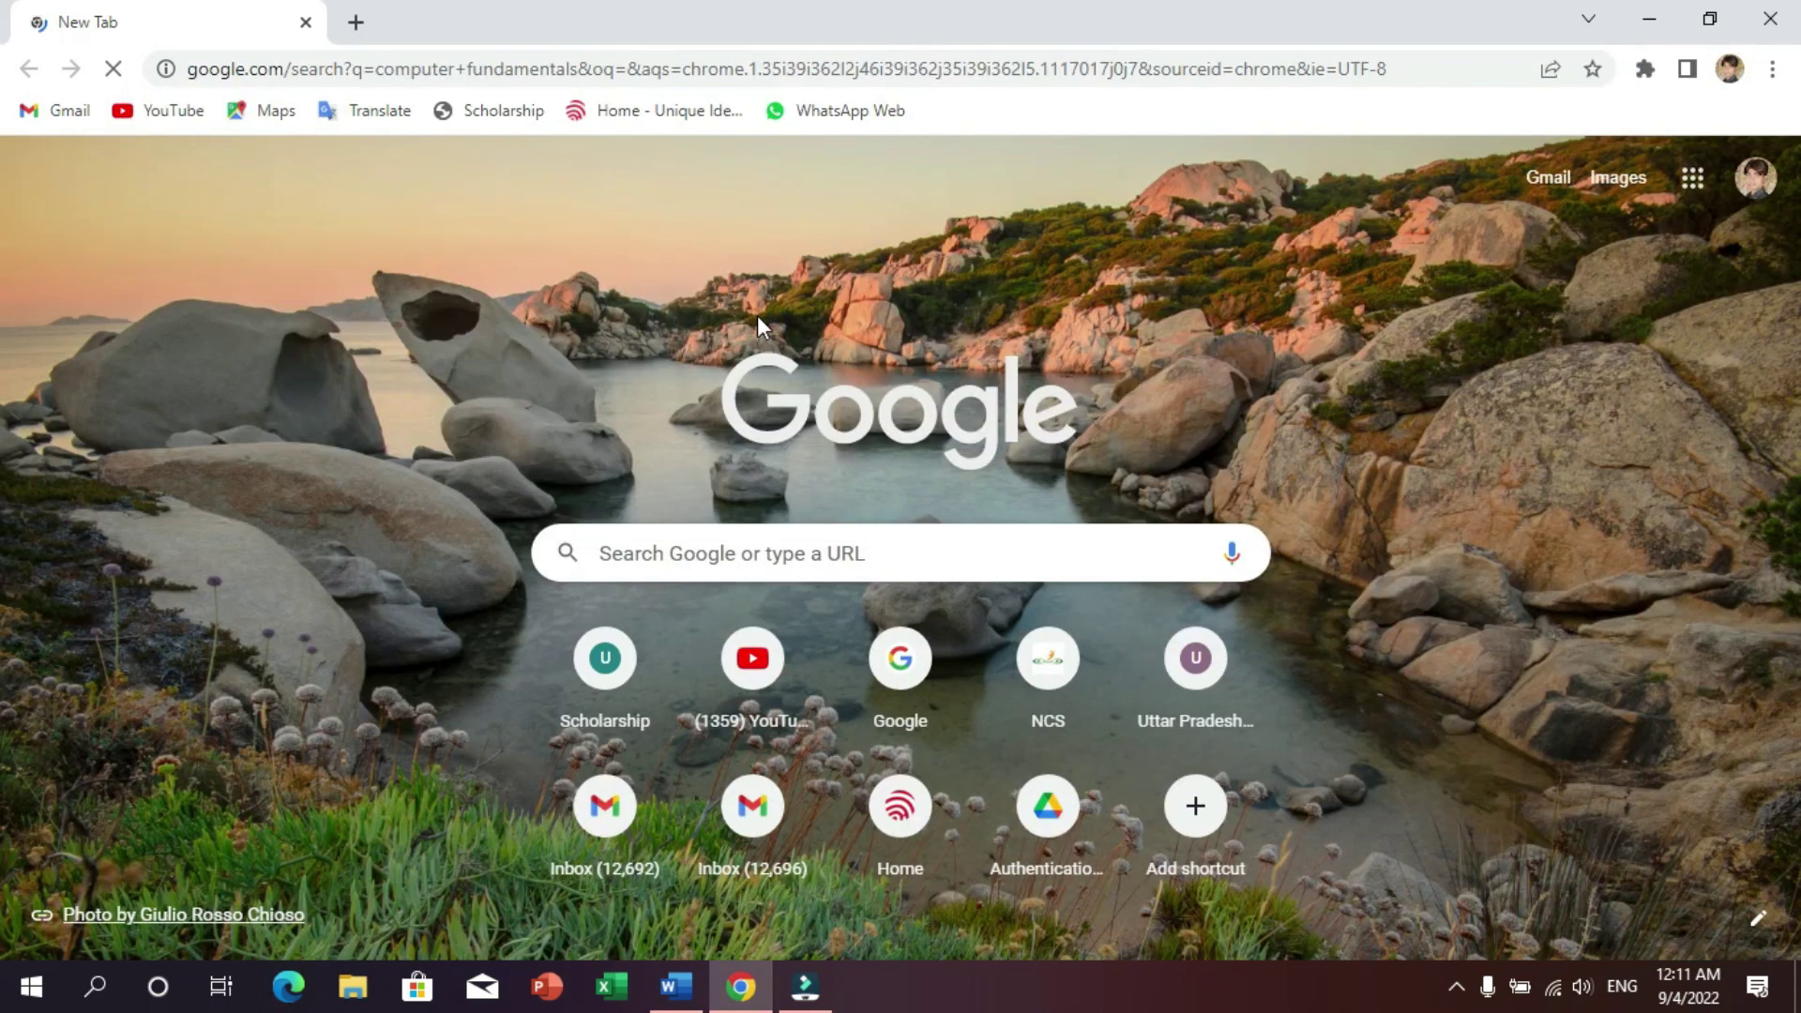
{"action": "scroll", "coordinate": [490, 557], "scroll_direction": "down", "scroll_amount": 5}
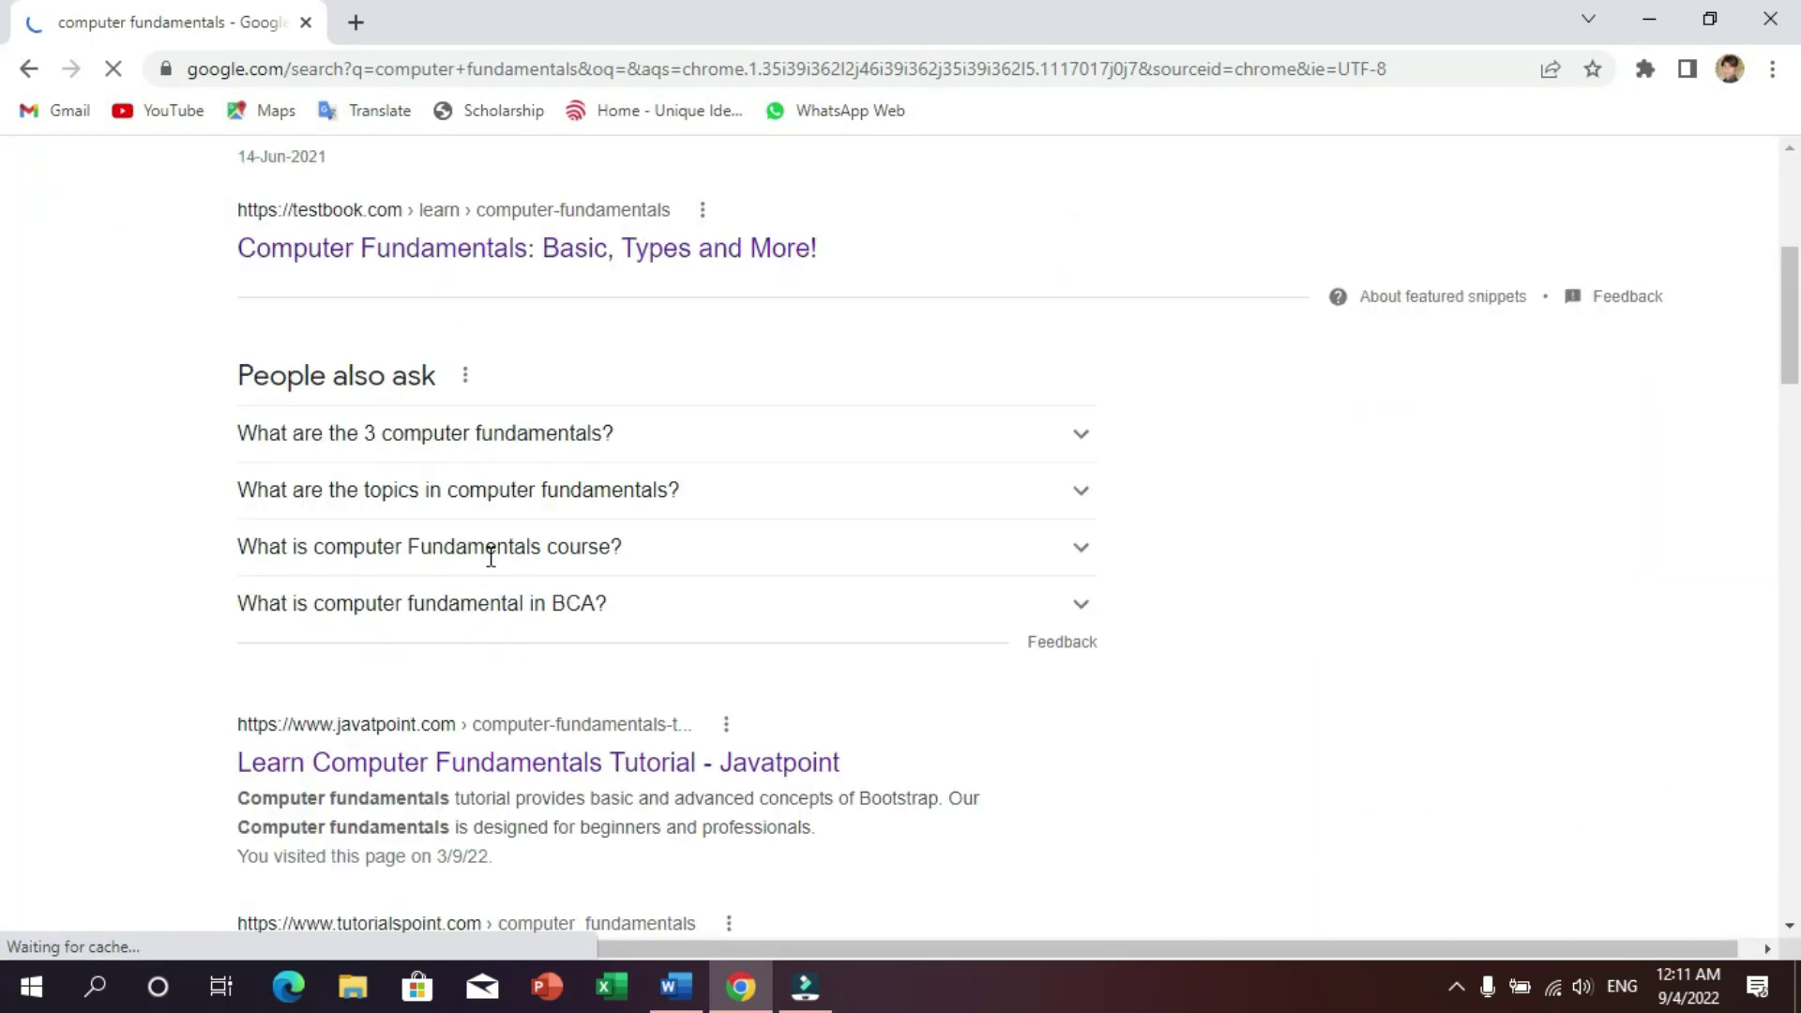
{"action": "scroll", "coordinate": [497, 591], "scroll_direction": "down", "scroll_amount": 4}
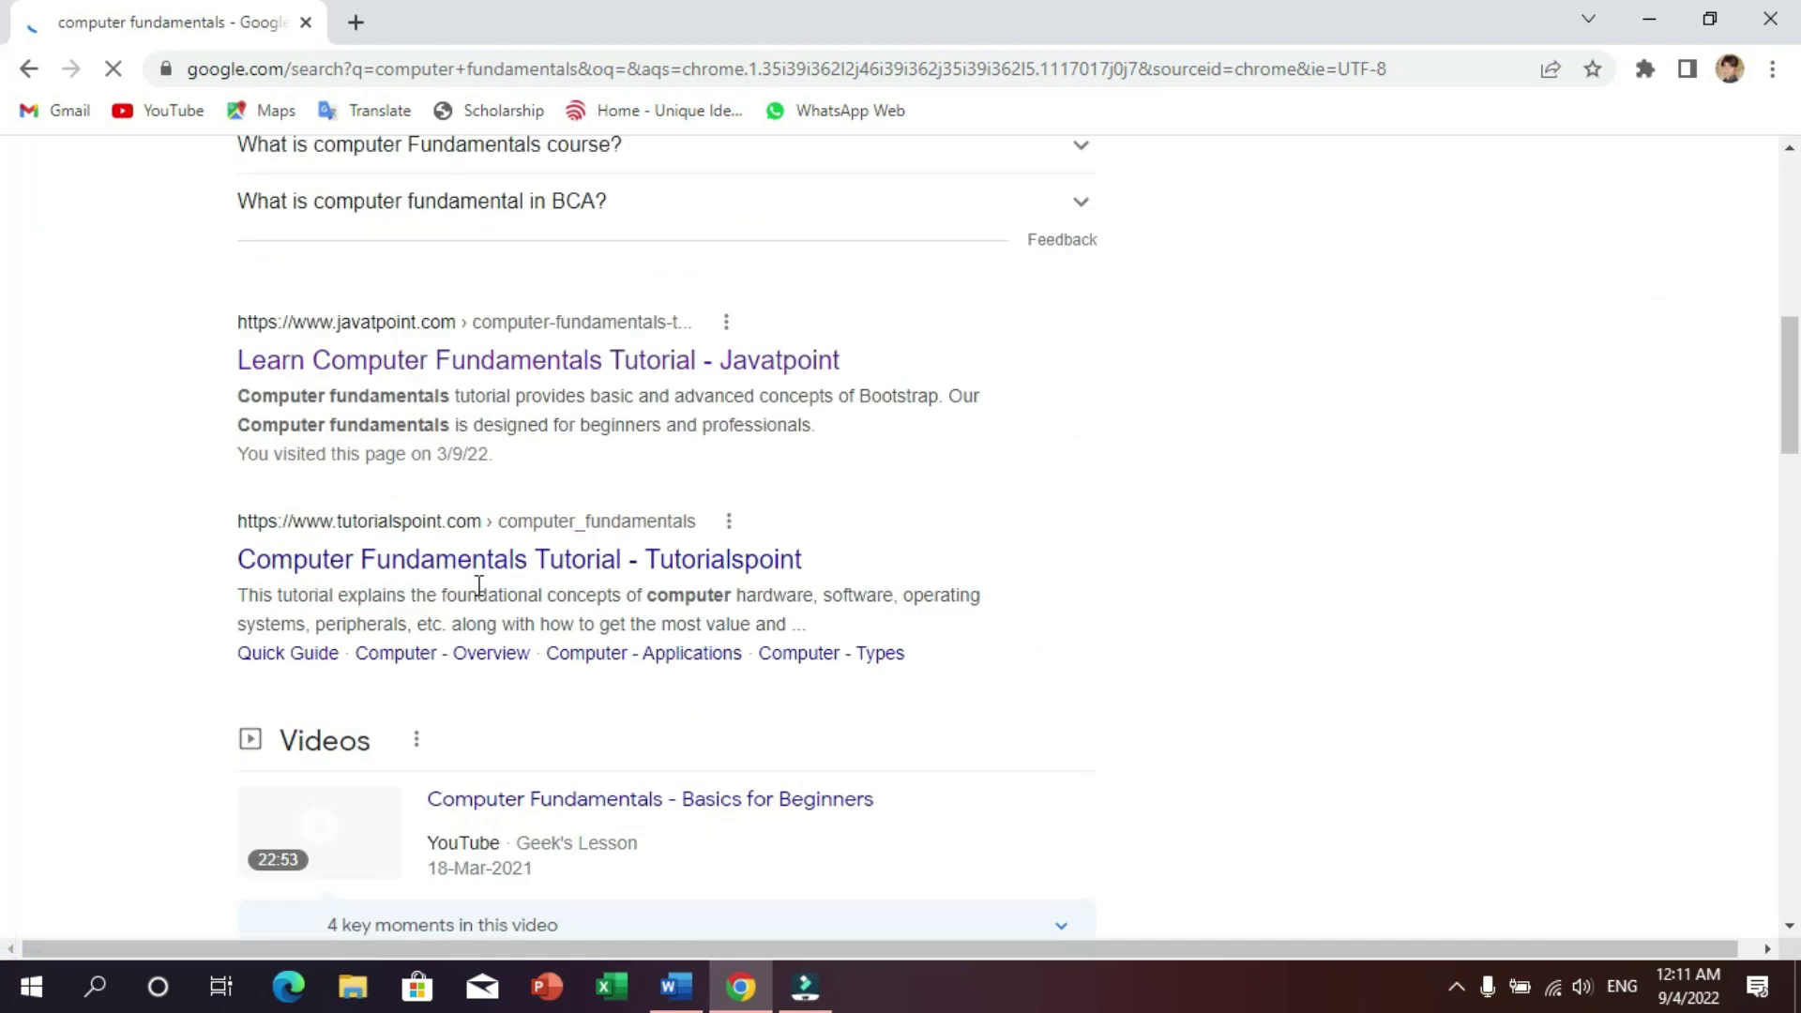
{"action": "left_click", "coordinate": [409, 368]}
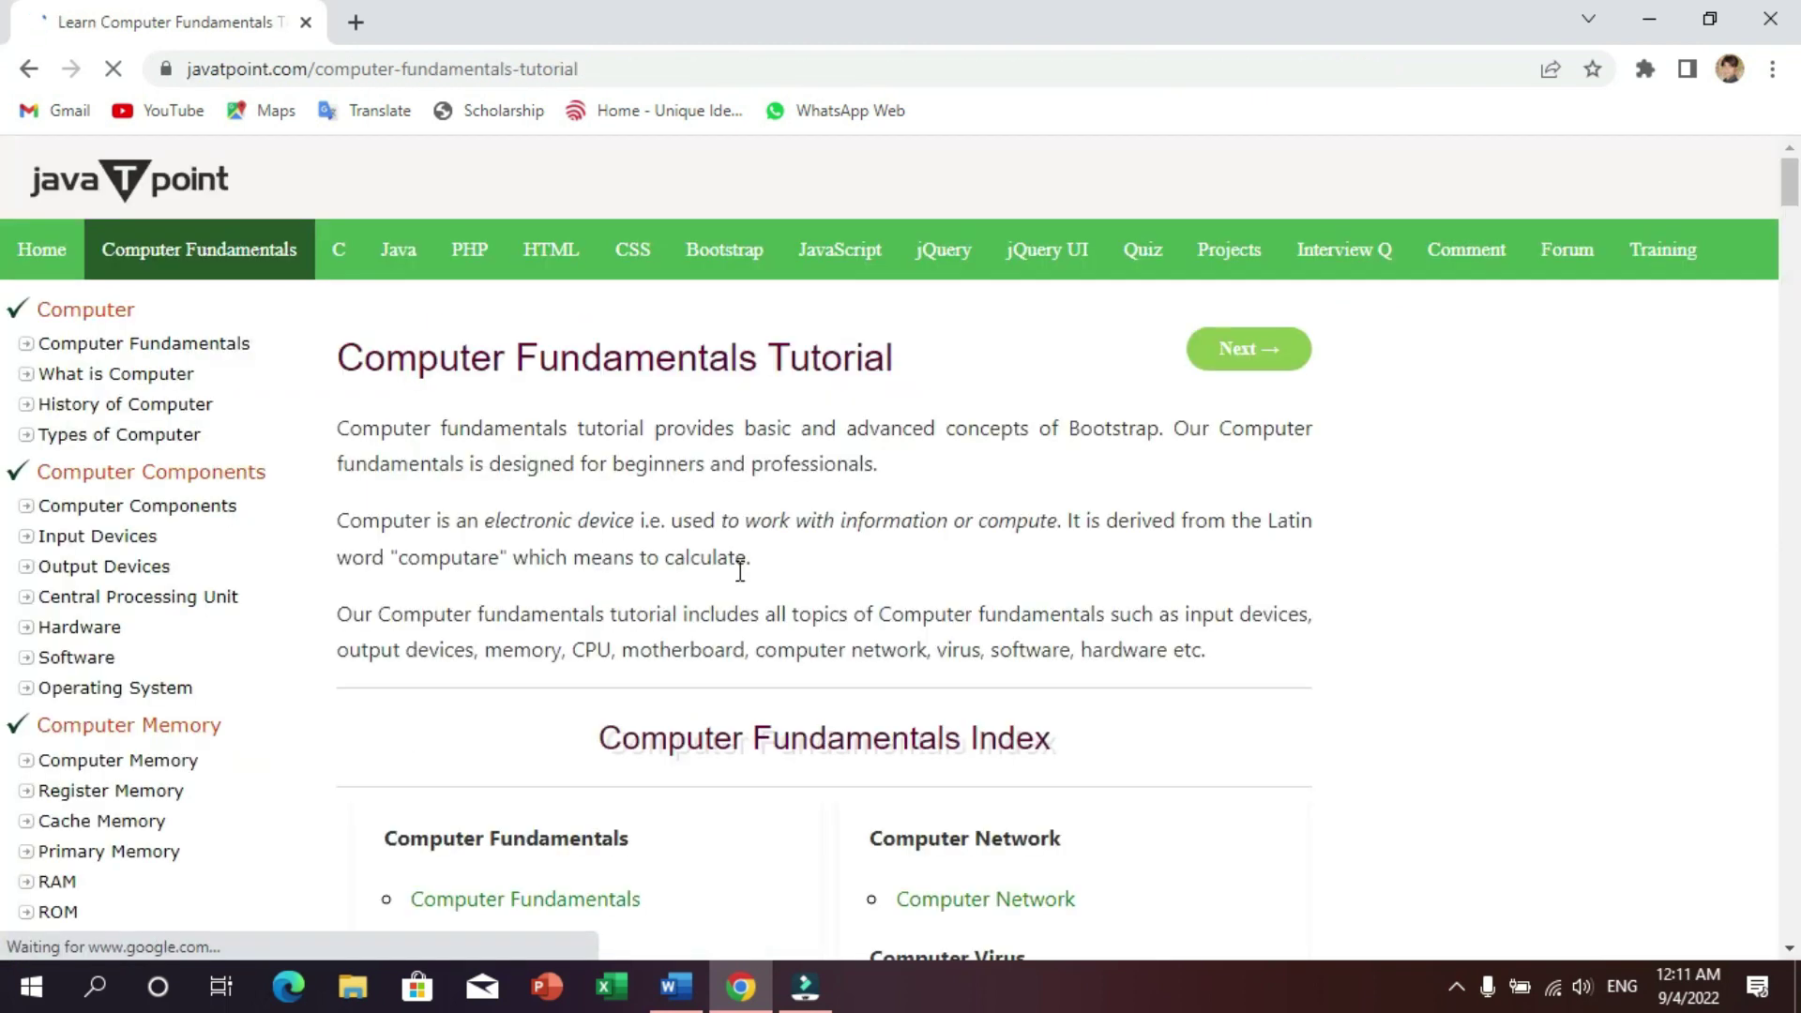
- Copy the computer definition paragraph and the Analytical Engine paragraph
{"action": "scroll", "coordinate": [790, 563], "scroll_direction": "down", "scroll_amount": 5}
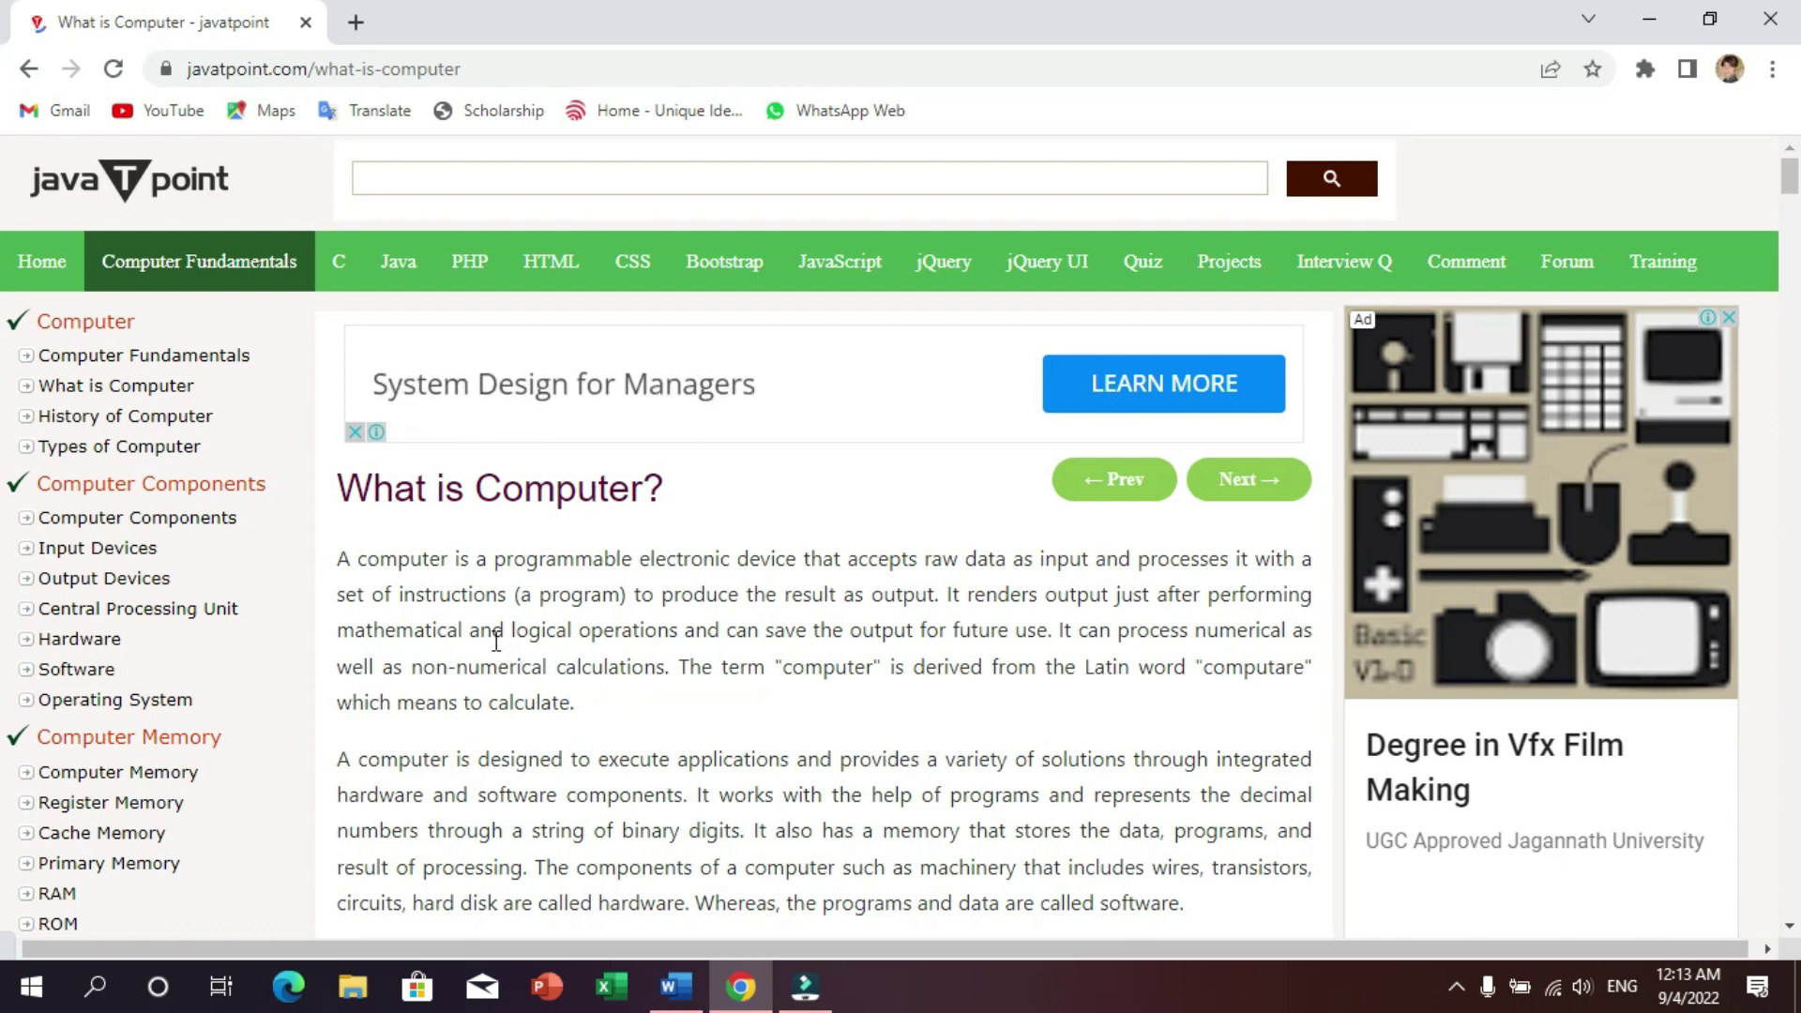
{"action": "left_click_drag", "start_coordinate": [337, 558], "coordinate": [575, 705]}
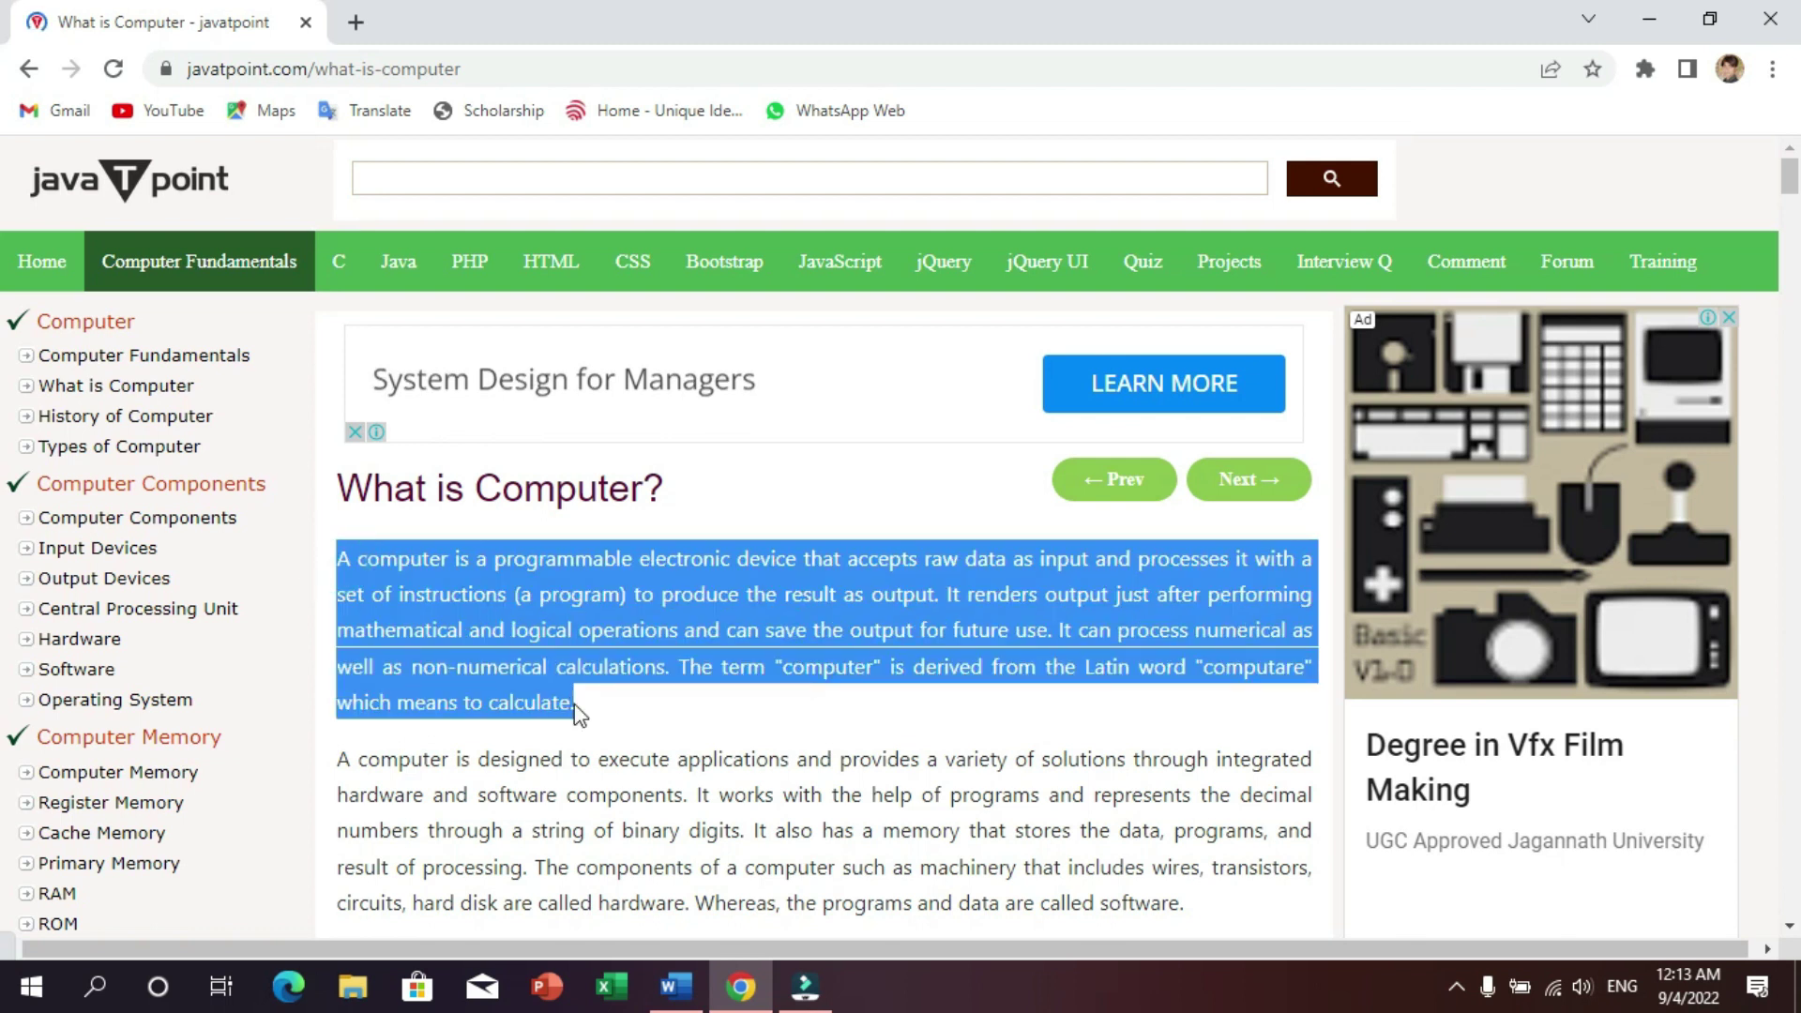
{"action": "key", "text": "ctrl+c"}
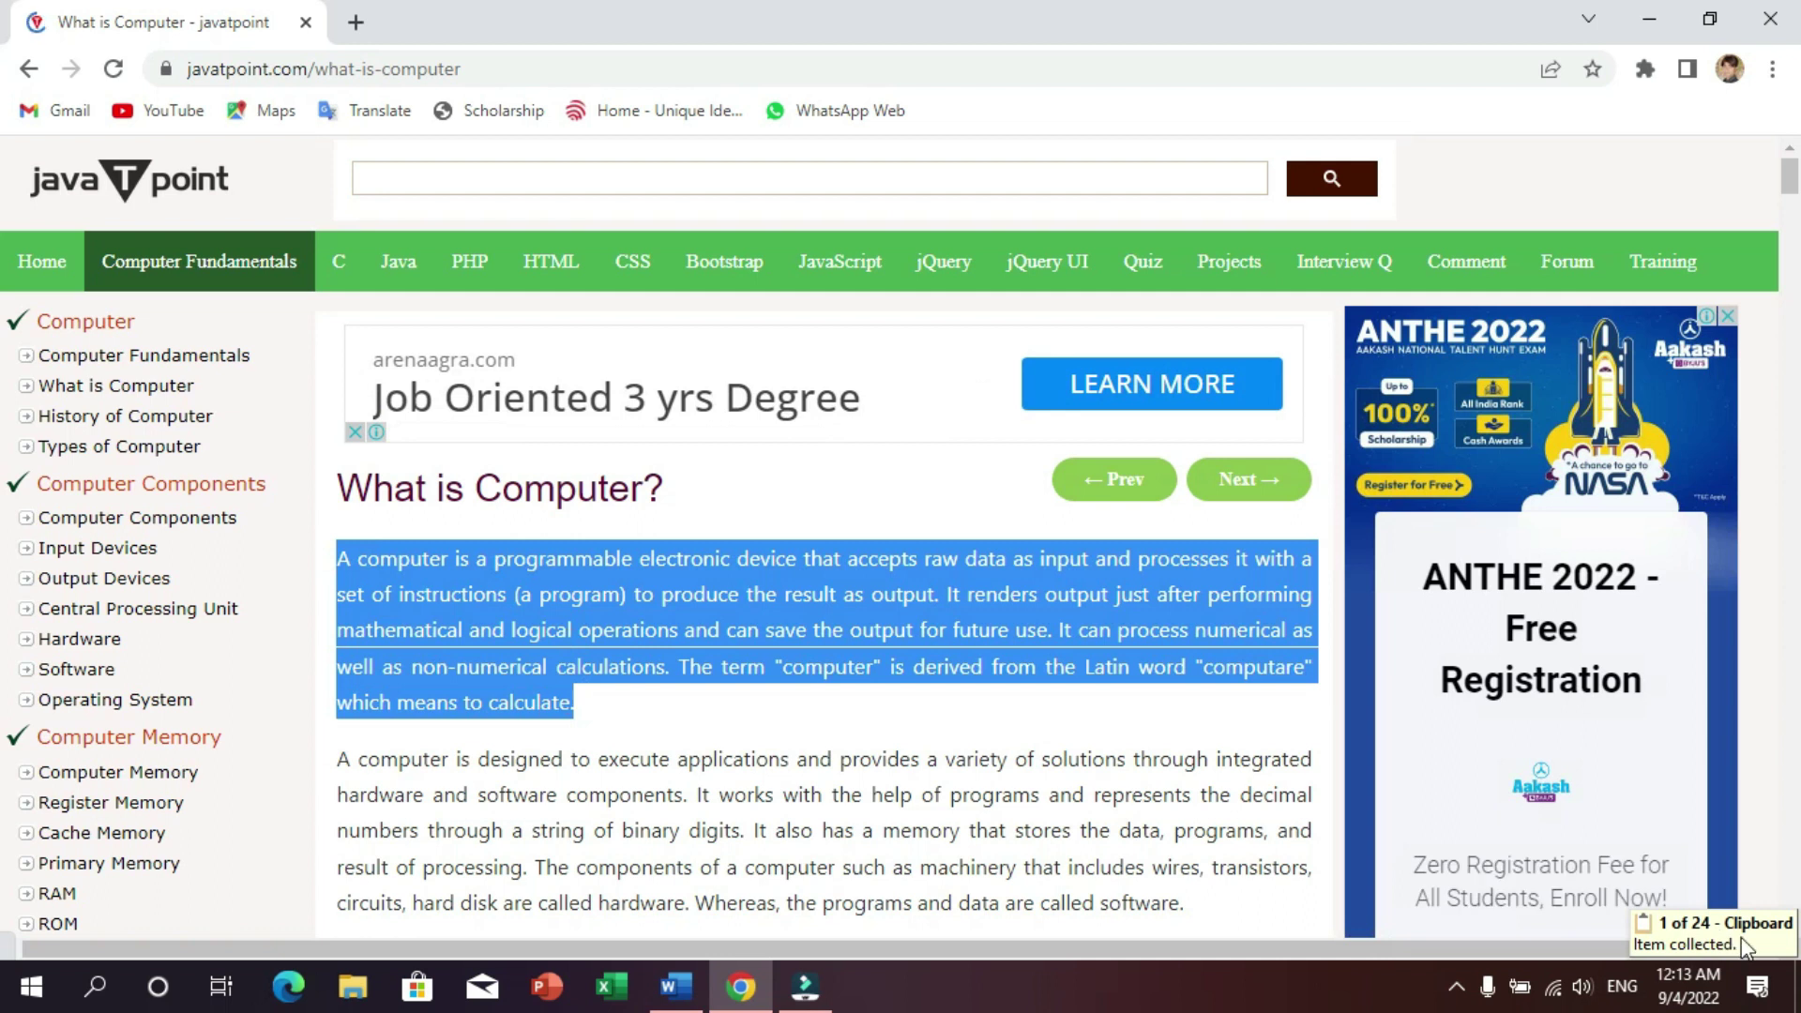
{"action": "left_click", "coordinate": [666, 706]}
{"action": "scroll", "coordinate": [485, 652], "scroll_direction": "down", "scroll_amount": 4}
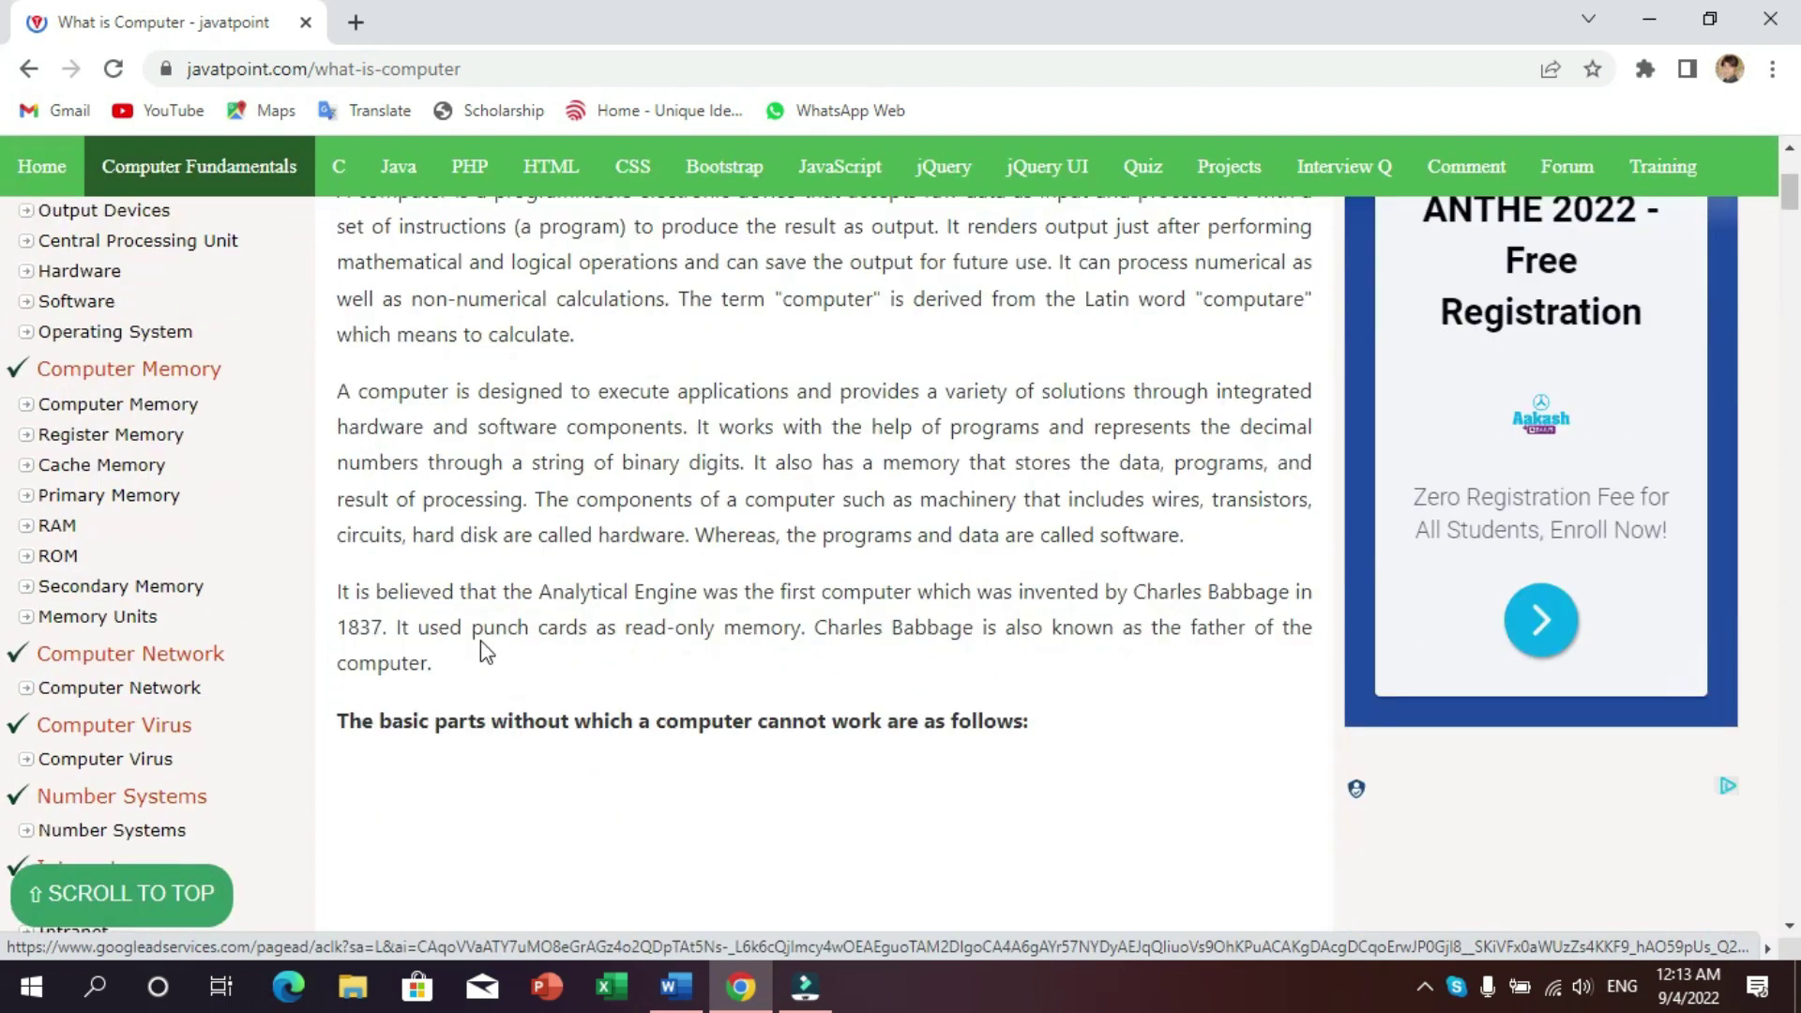
{"action": "scroll", "coordinate": [485, 652], "scroll_direction": "down", "scroll_amount": 2}
{"action": "left_click_drag", "start_coordinate": [338, 431], "coordinate": [452, 510]}
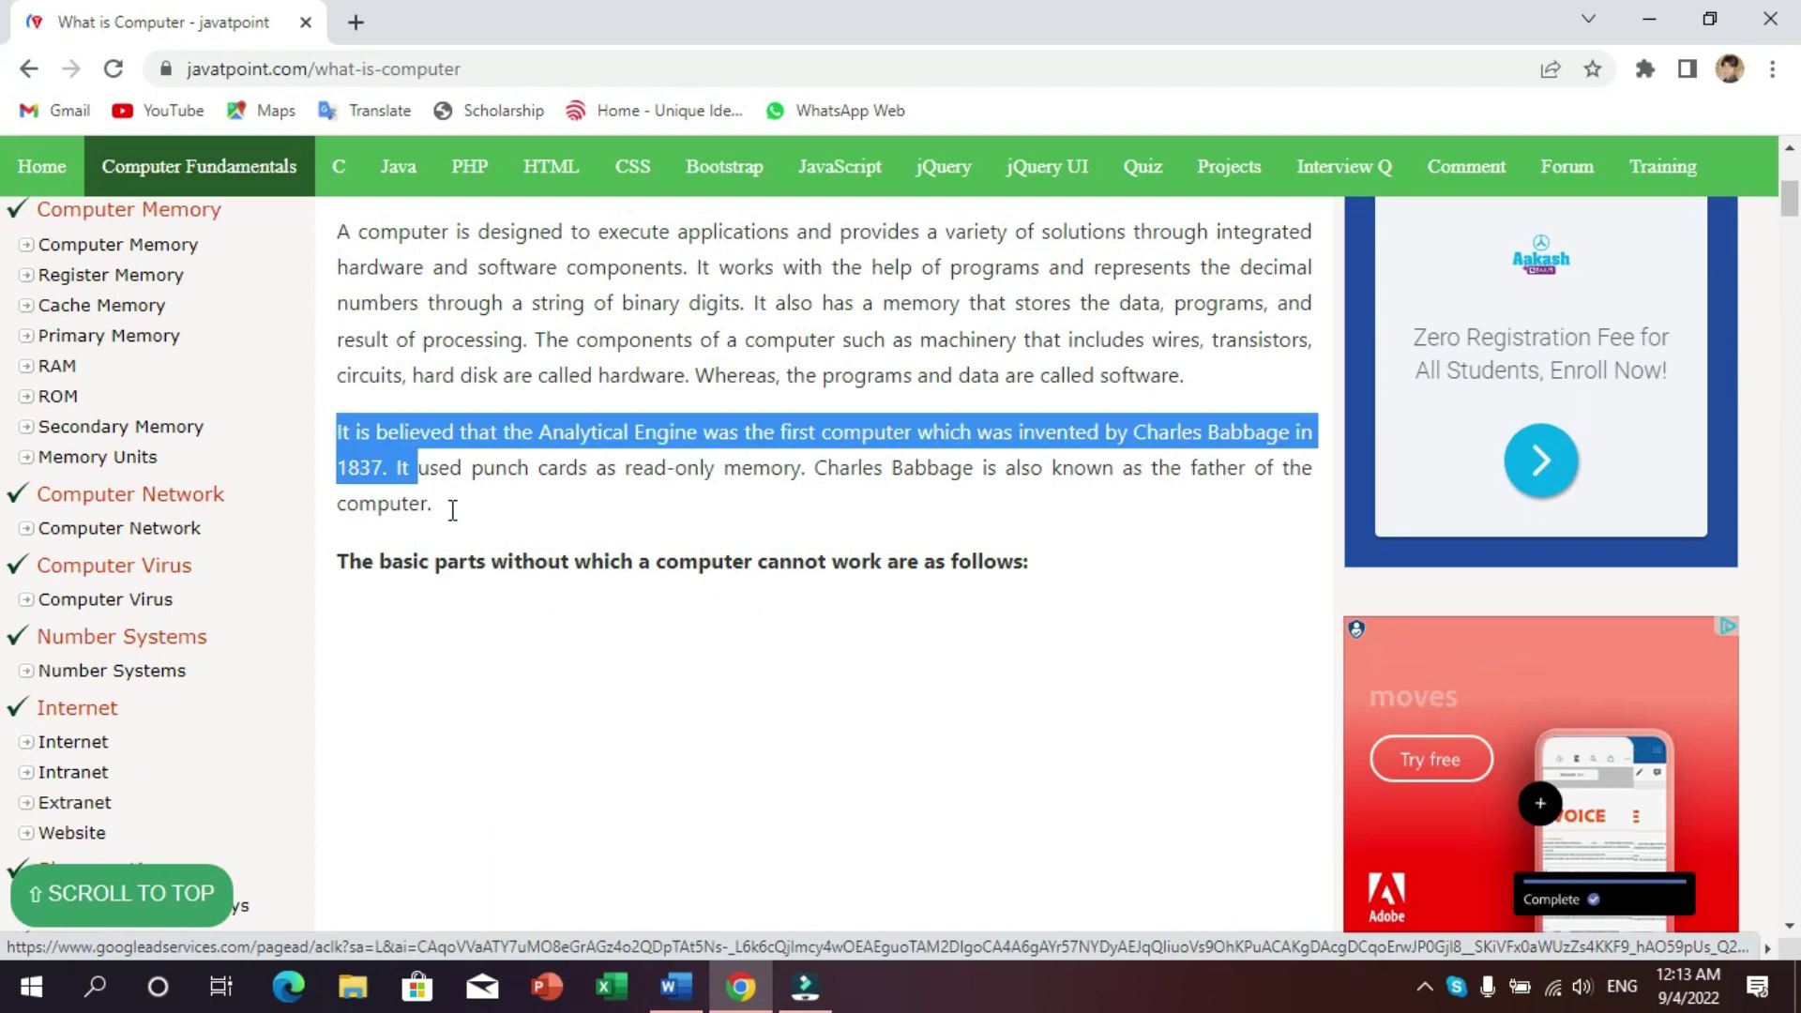
{"action": "key", "text": "ctrl+c"}
- Copy the Micro Computer and Super Computer sections, then switch back to Word
{"action": "scroll", "coordinate": [451, 511], "scroll_direction": "down", "scroll_amount": 4}
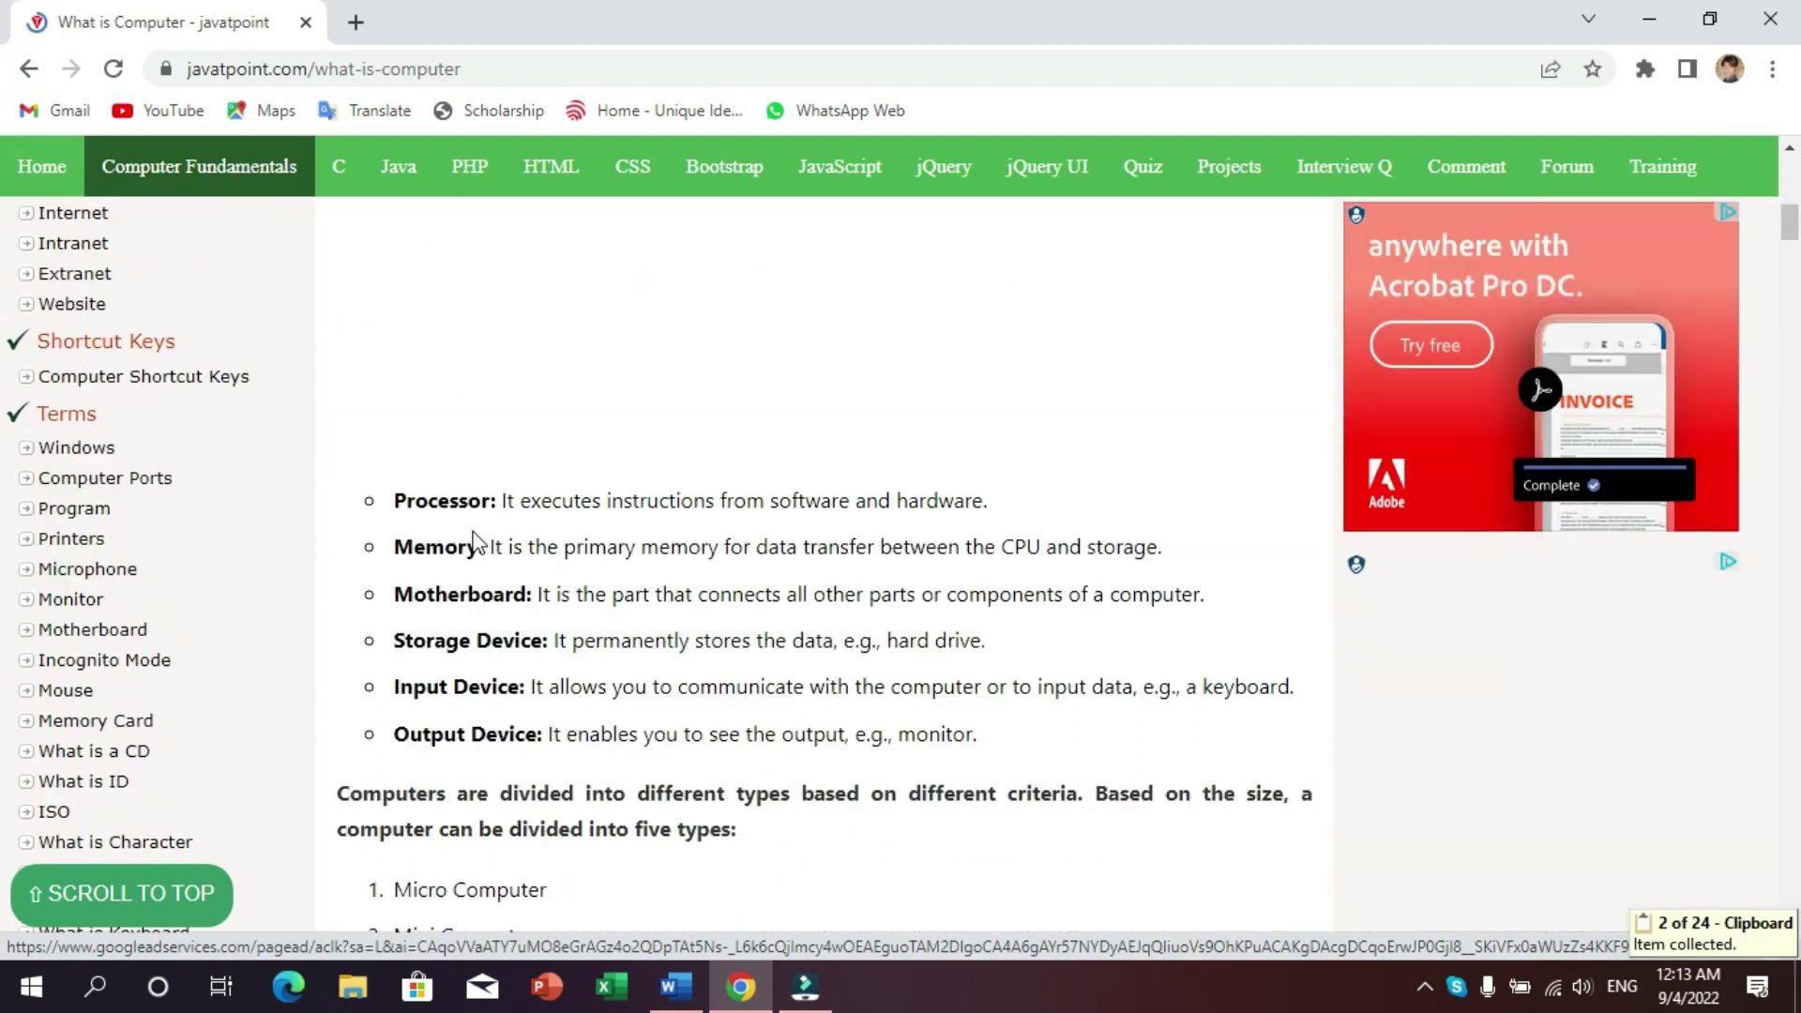
{"action": "scroll", "coordinate": [474, 543], "scroll_direction": "down", "scroll_amount": 2}
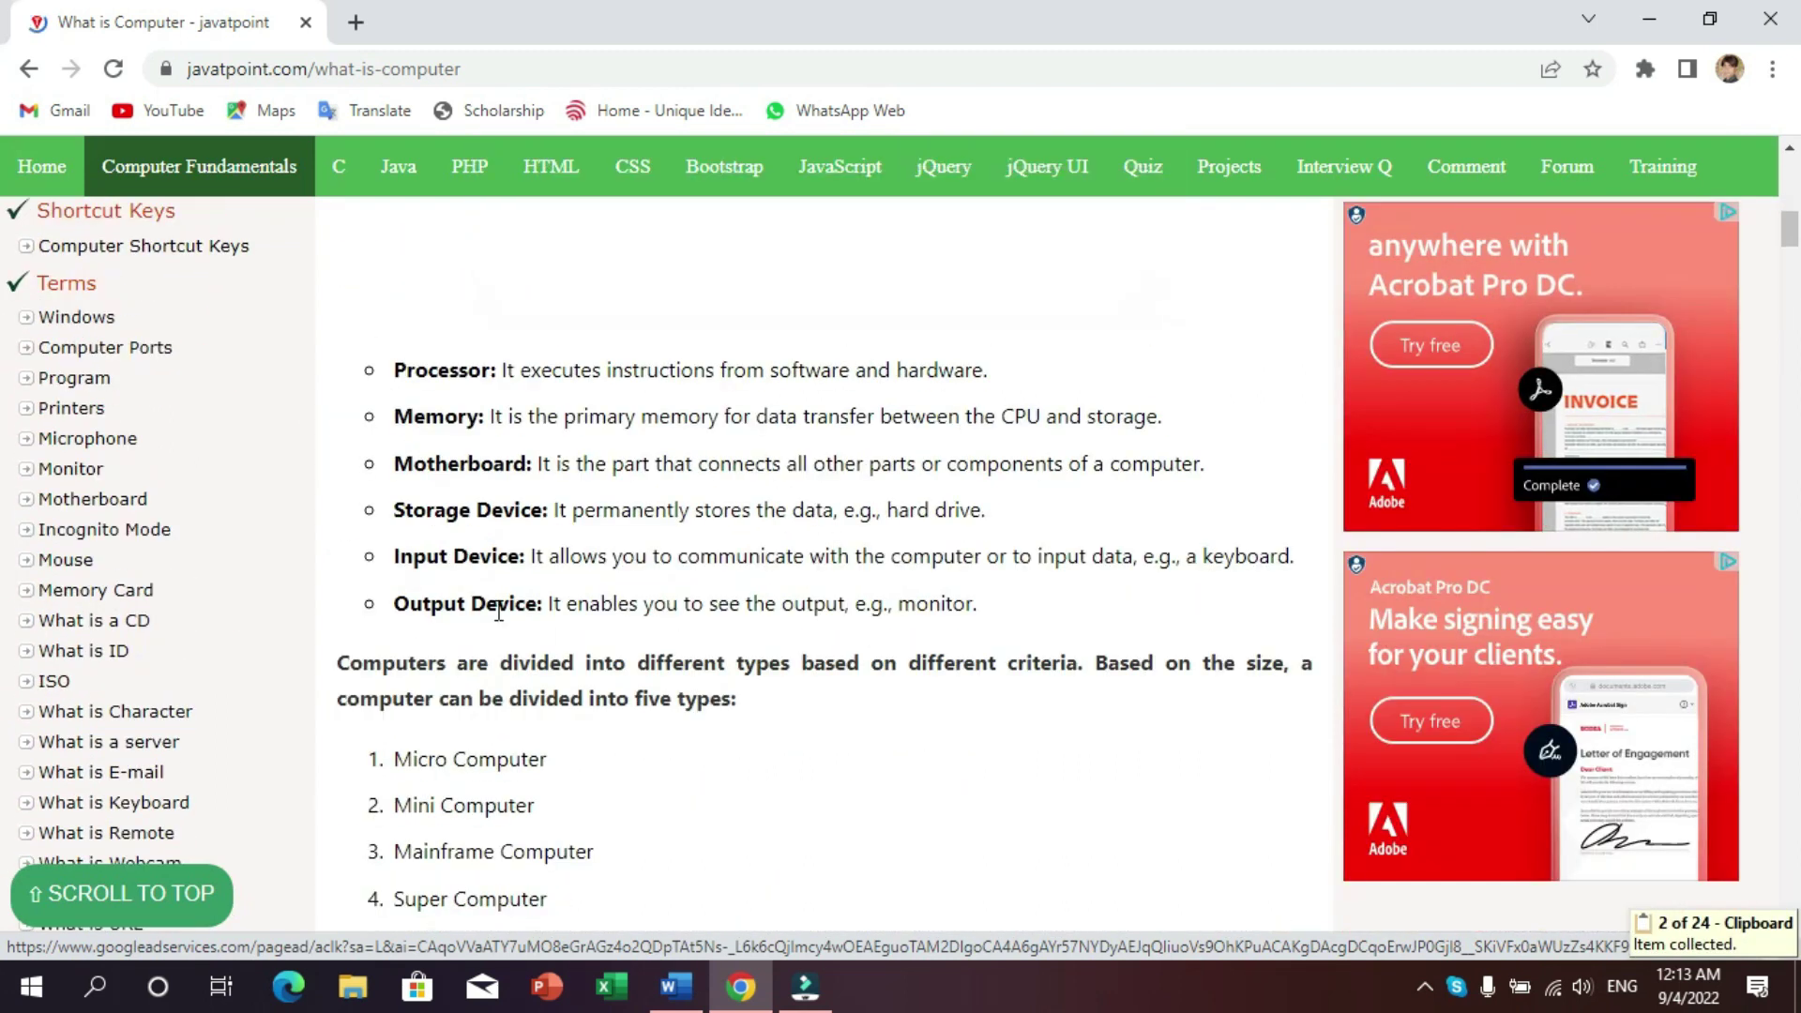
{"action": "scroll", "coordinate": [498, 611], "scroll_direction": "down", "scroll_amount": 4}
{"action": "scroll", "coordinate": [443, 551], "scroll_direction": "down", "scroll_amount": 2}
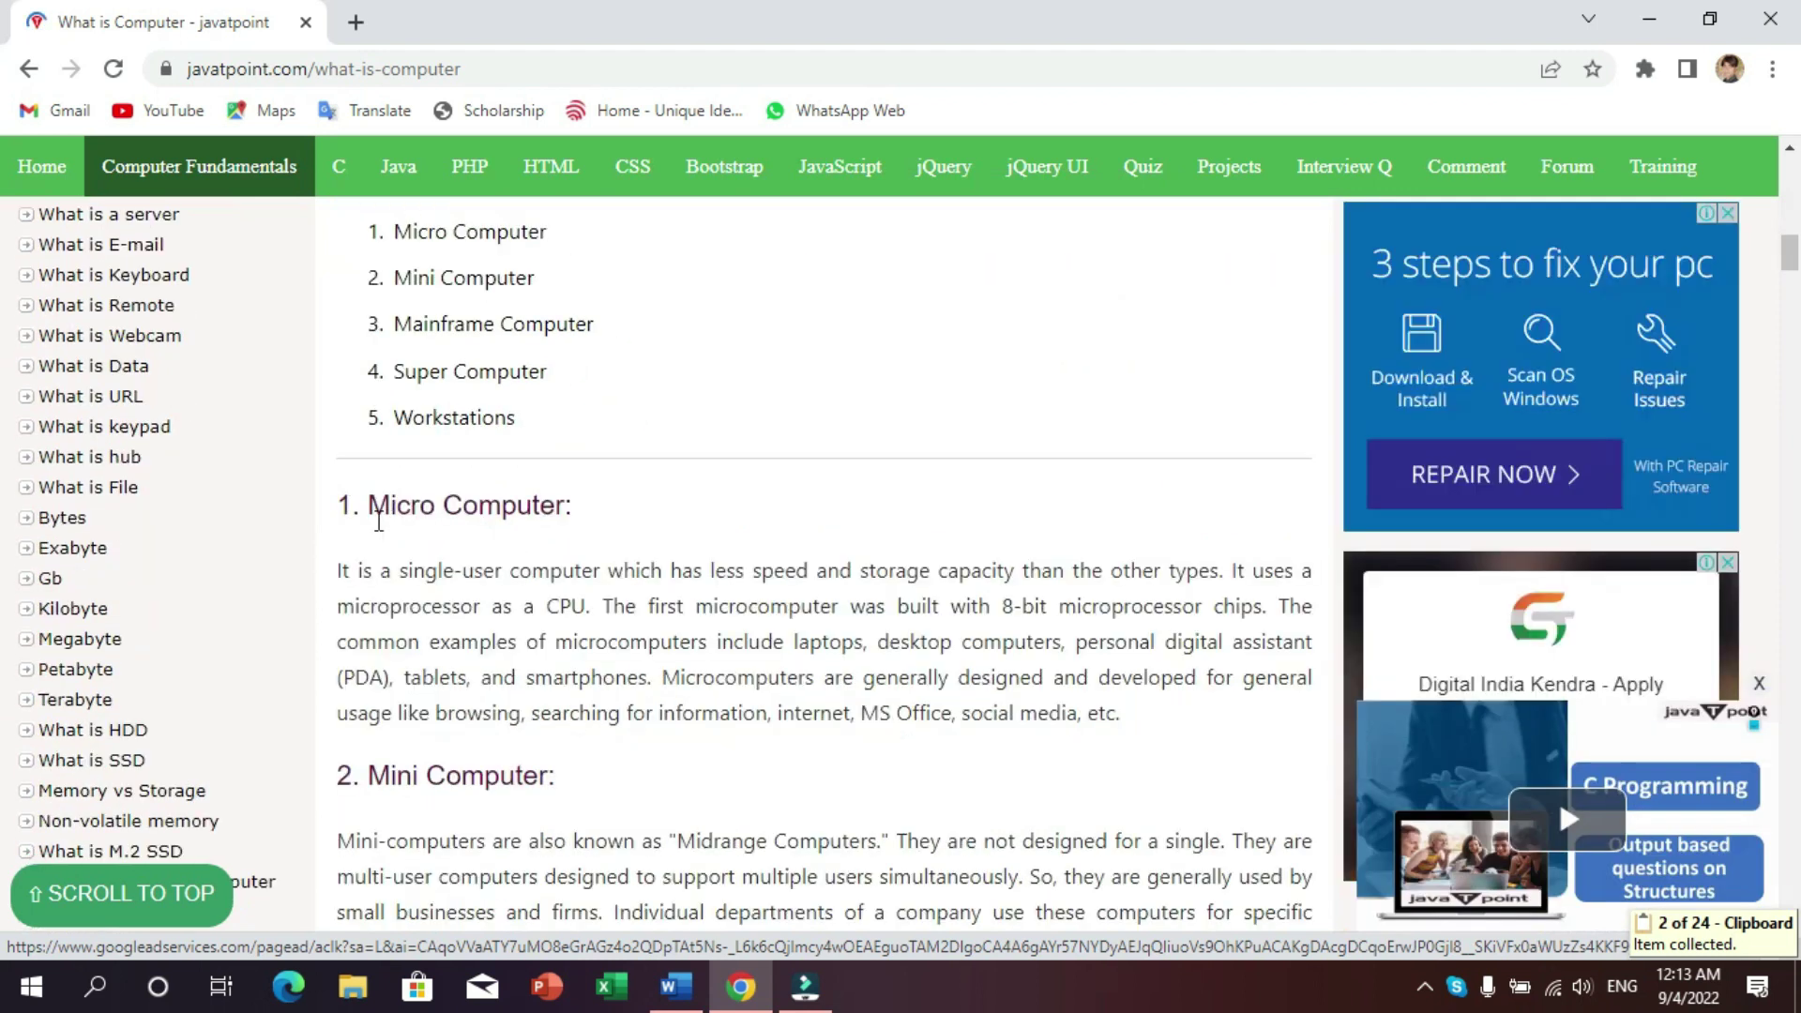
{"action": "left_click_drag", "start_coordinate": [379, 520], "coordinate": [1080, 706]}
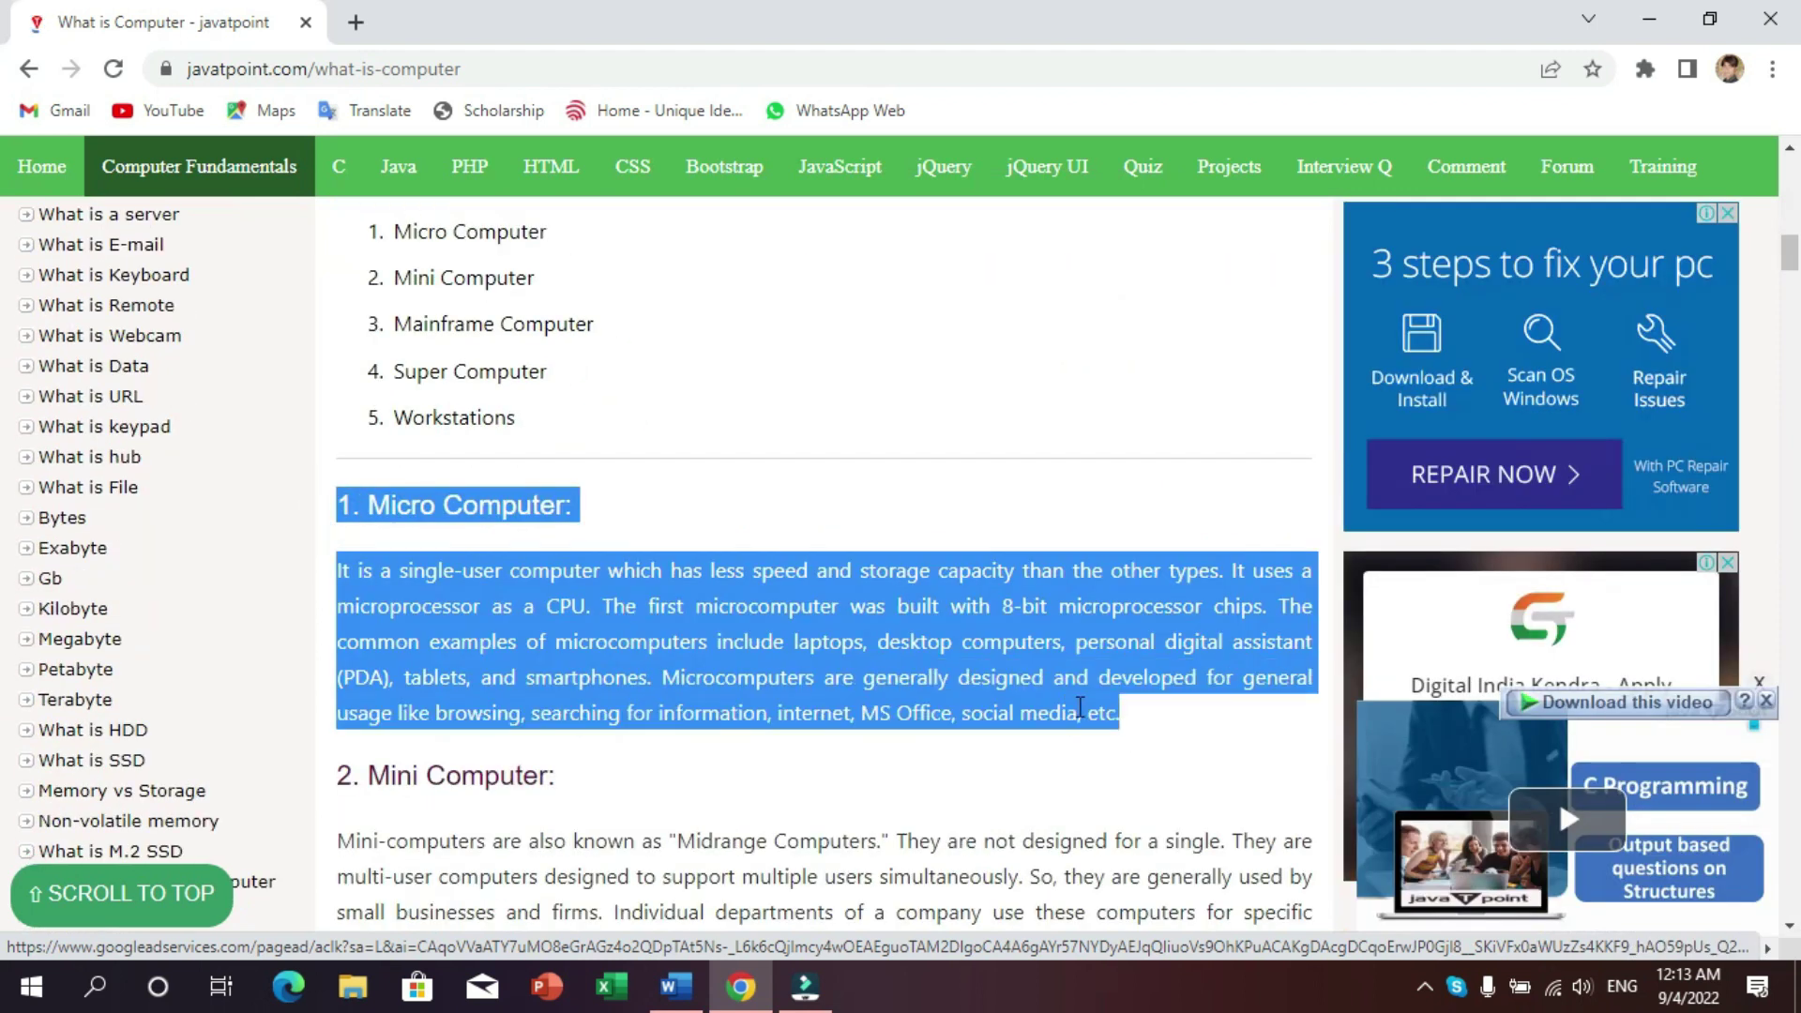
{"action": "key", "text": "ctrl+c"}
{"action": "scroll", "coordinate": [469, 610], "scroll_direction": "down", "scroll_amount": 6}
{"action": "scroll", "coordinate": [454, 591], "scroll_direction": "down", "scroll_amount": 2}
{"action": "scroll", "coordinate": [364, 495], "scroll_direction": "up", "scroll_amount": 3}
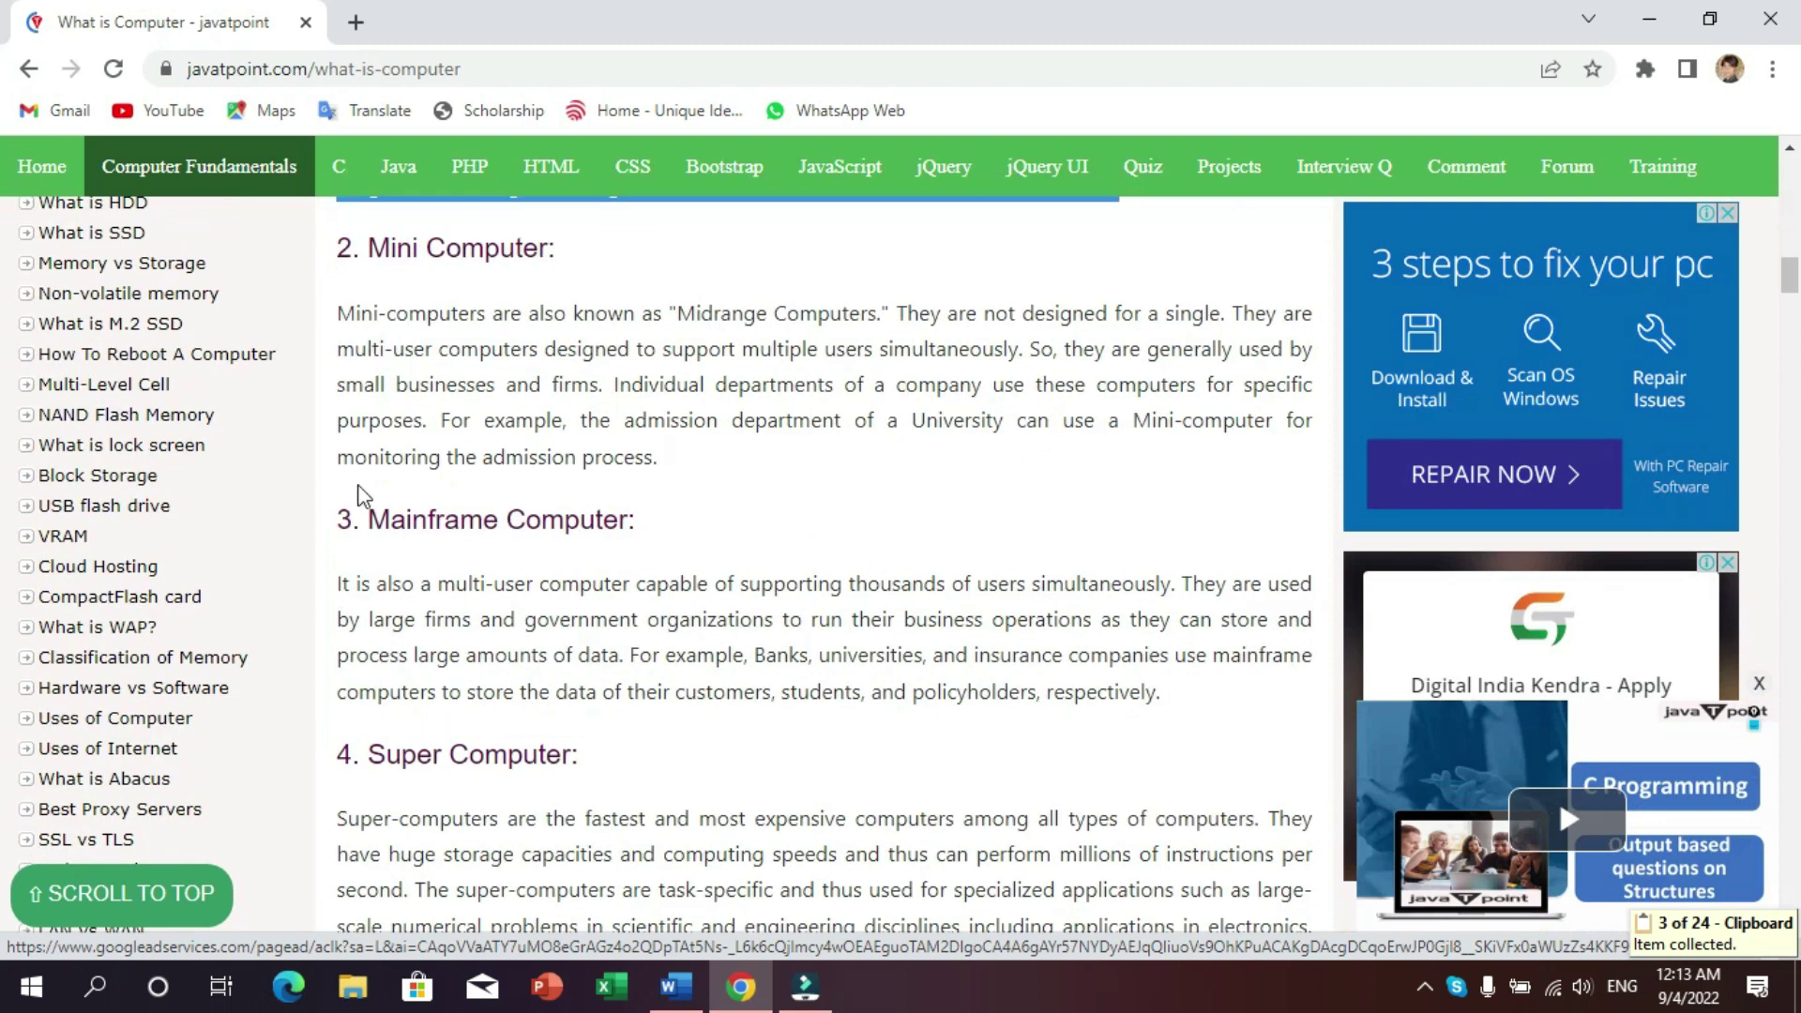
{"action": "scroll", "coordinate": [364, 502], "scroll_direction": "down", "scroll_amount": 3}
{"action": "left_click_drag", "start_coordinate": [338, 490], "coordinate": [469, 788]}
{"action": "key", "text": "ctrl+c"}
{"action": "scroll", "coordinate": [486, 636], "scroll_direction": "down", "scroll_amount": 2}
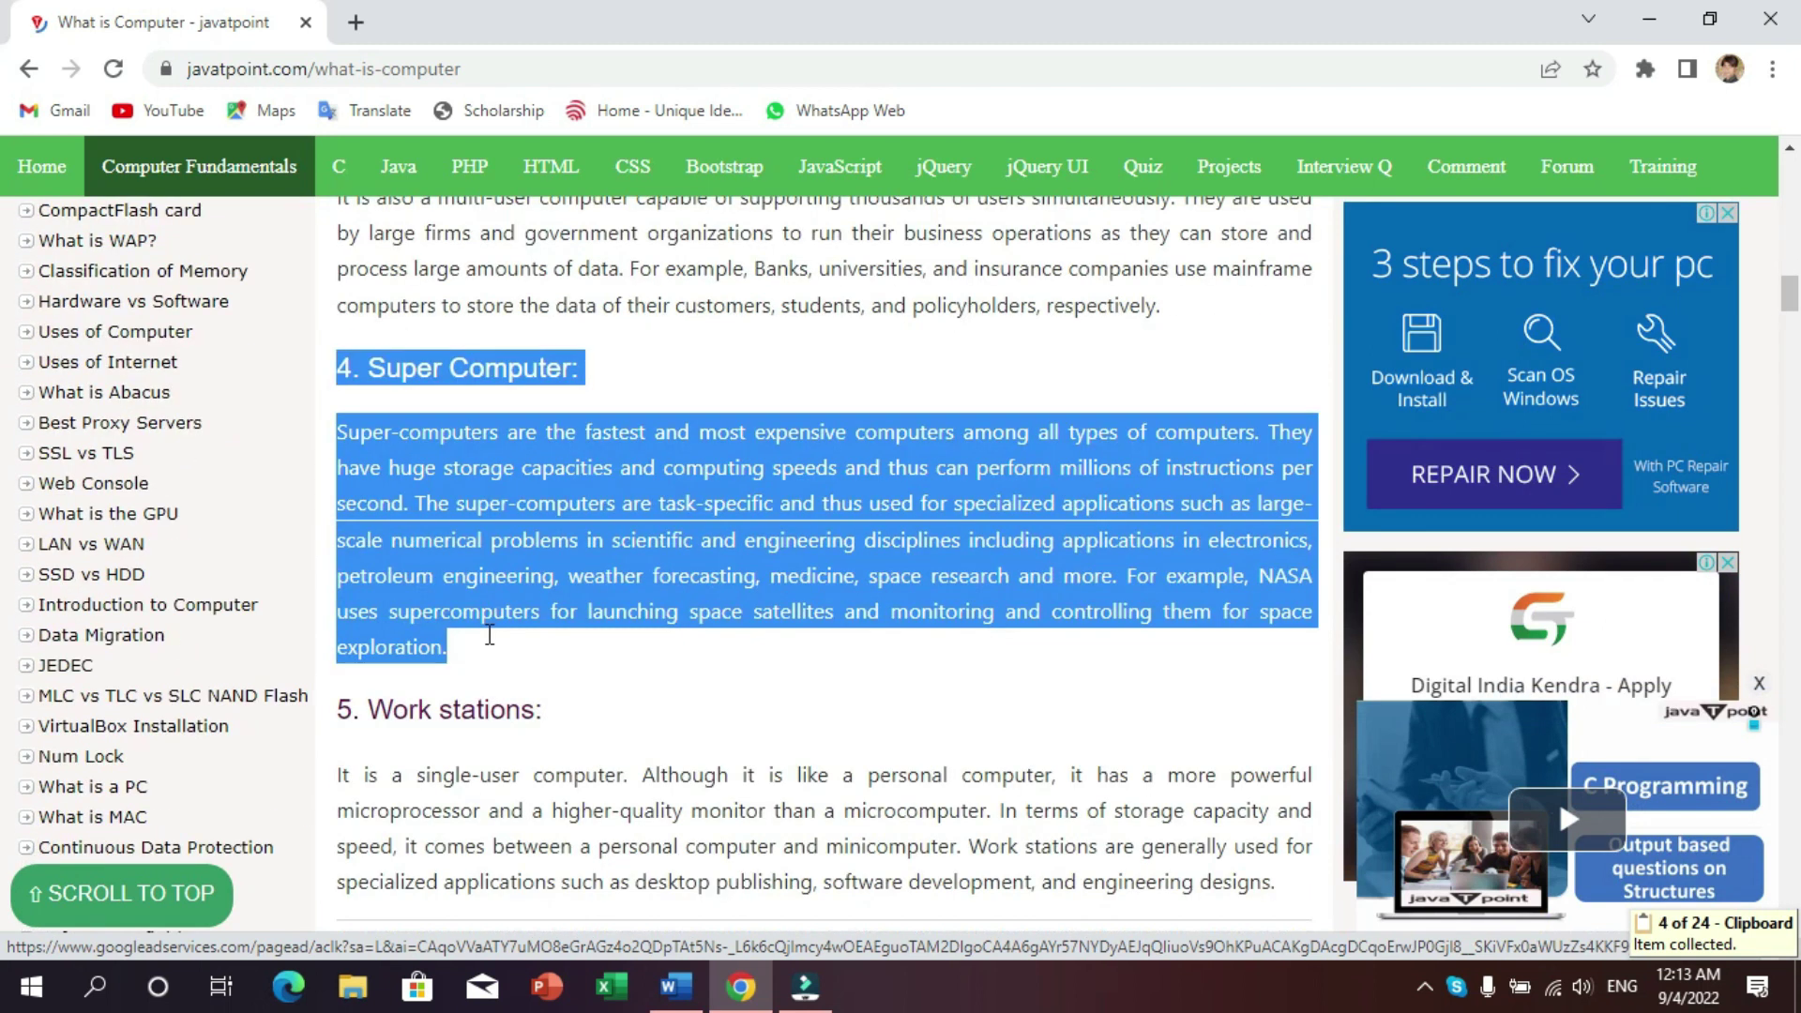
{"action": "scroll", "coordinate": [486, 635], "scroll_direction": "down", "scroll_amount": 4}
{"action": "scroll", "coordinate": [493, 633], "scroll_direction": "down", "scroll_amount": 1}
{"action": "scroll", "coordinate": [492, 633], "scroll_direction": "down", "scroll_amount": 4}
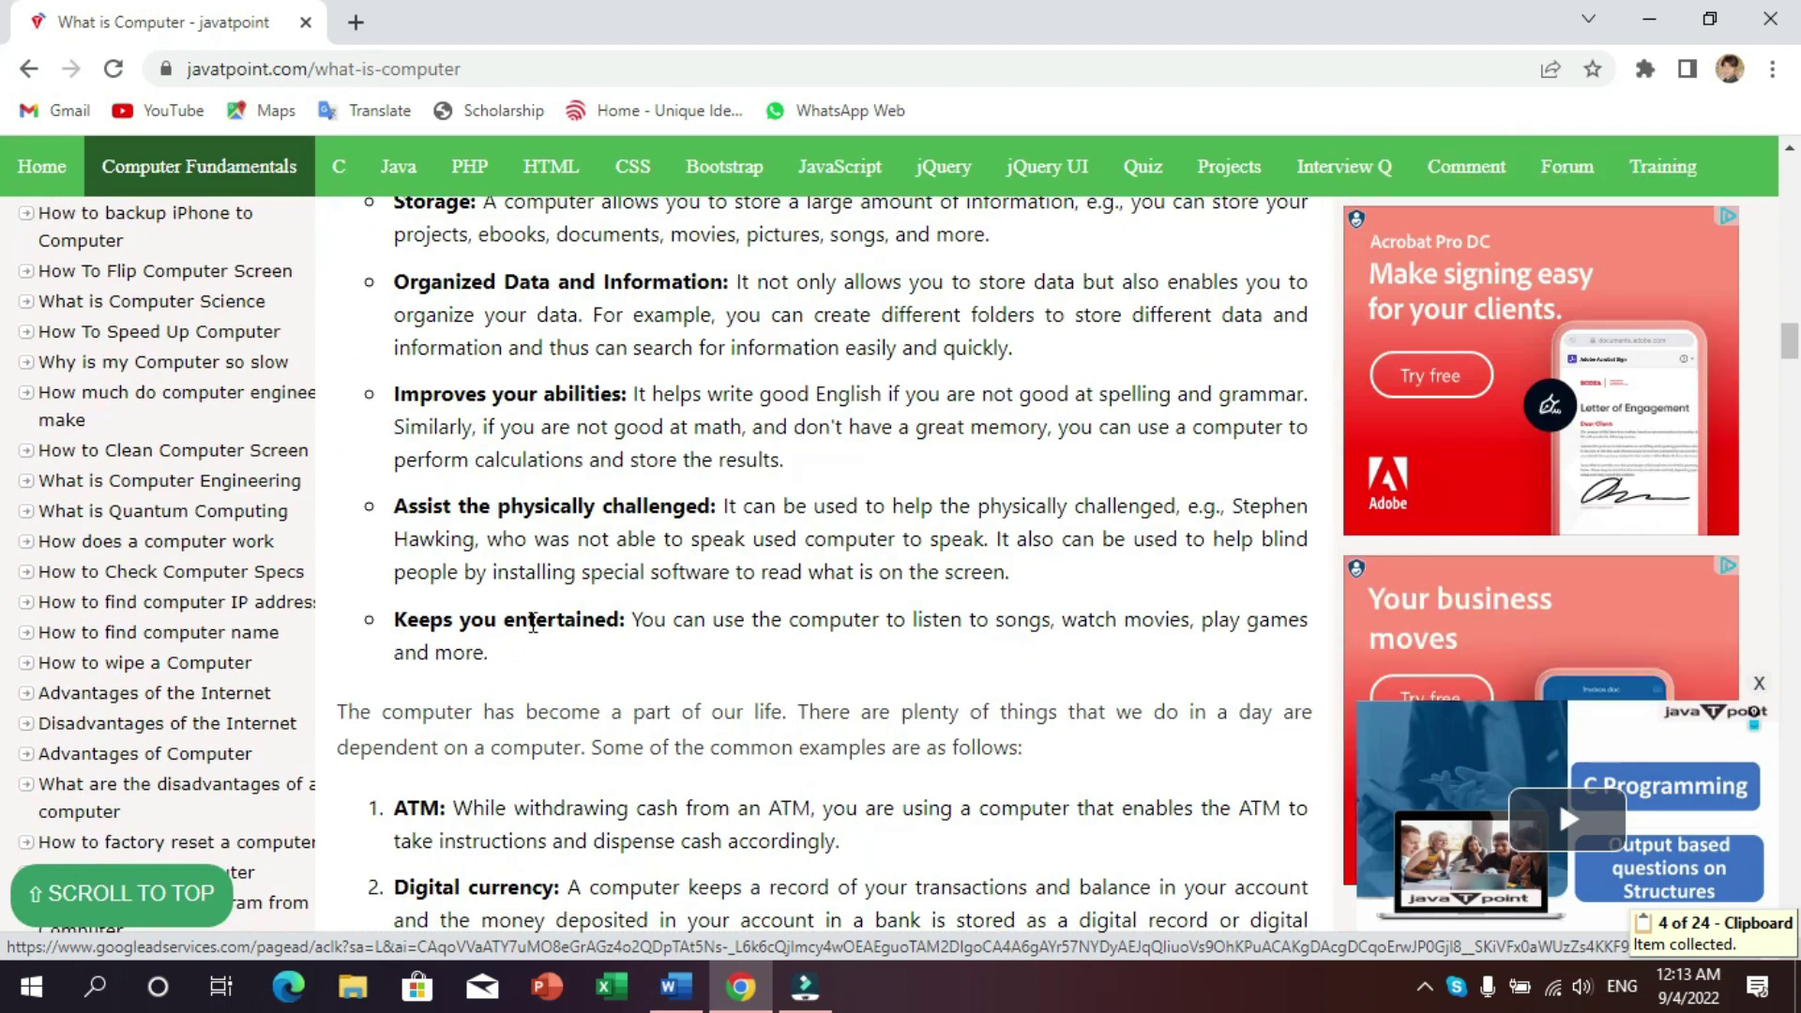
{"action": "scroll", "coordinate": [532, 622], "scroll_direction": "down", "scroll_amount": 2}
{"action": "key", "text": "alt+Tab"}
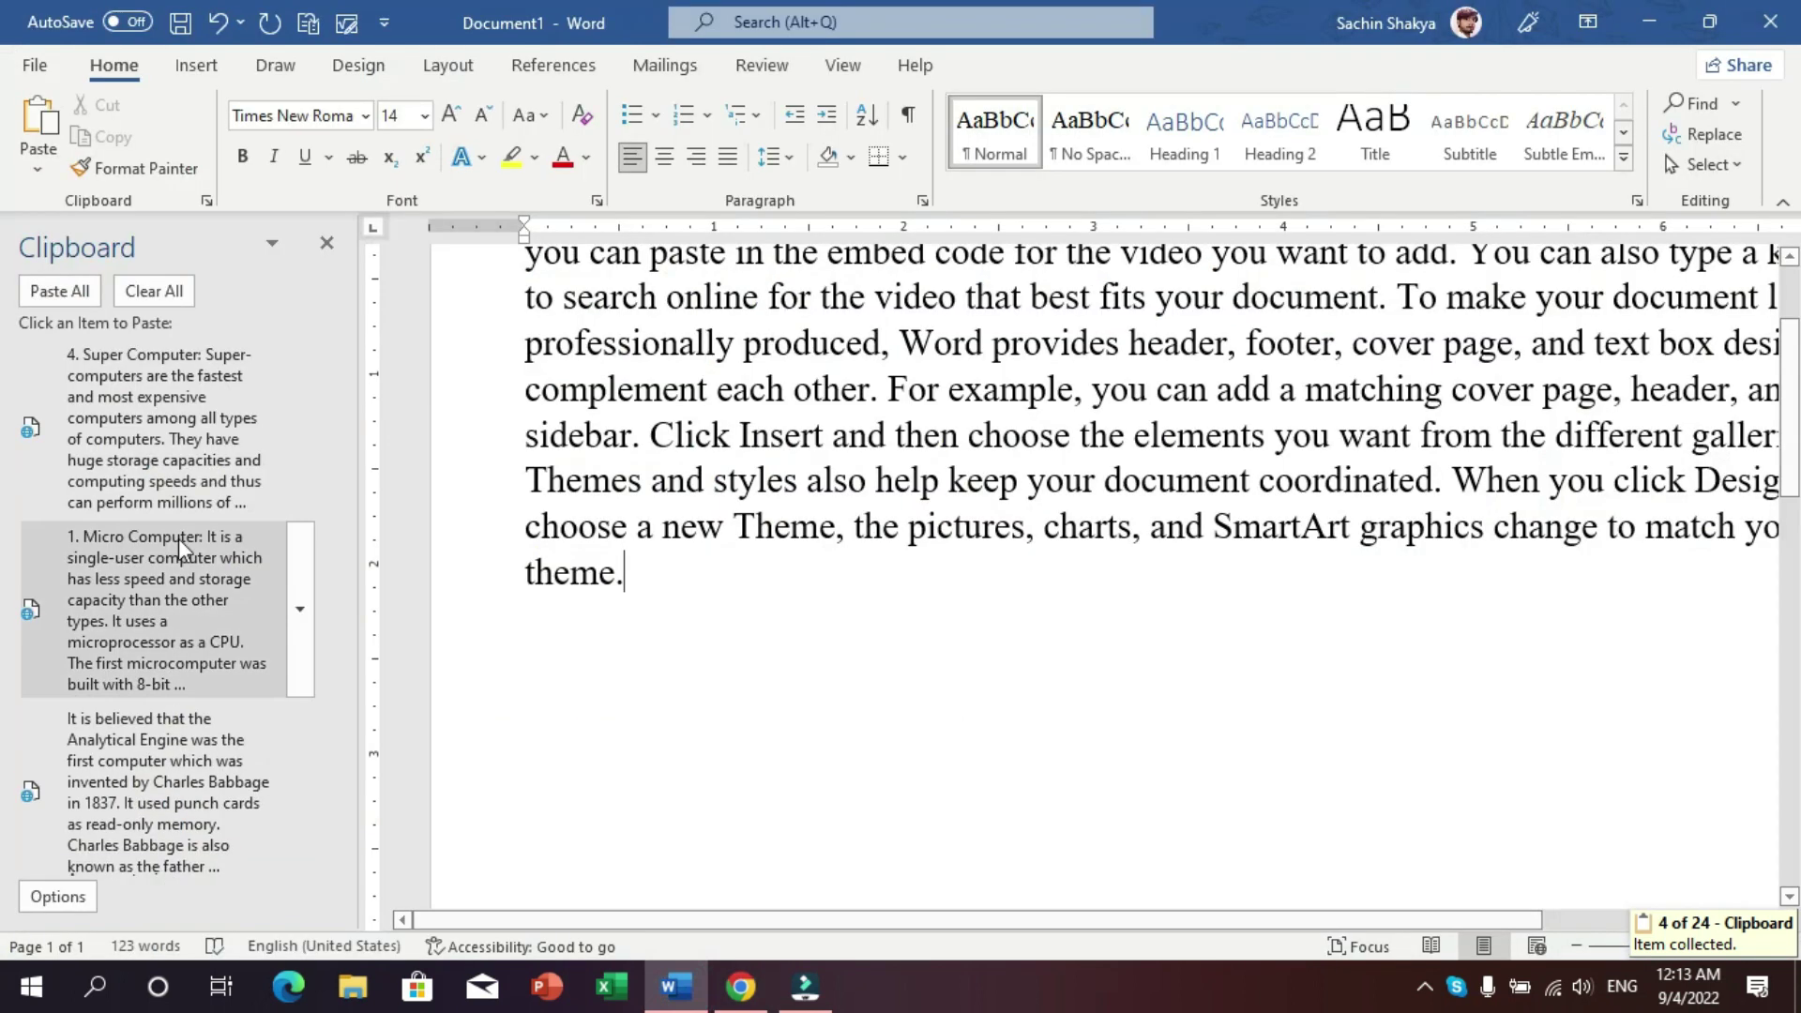
- Paste all four collected web passages below the text, bringing Document1 to 384 words
{"action": "scroll", "coordinate": [137, 751], "scroll_direction": "down", "scroll_amount": 2}
{"action": "double_click", "coordinate": [810, 723]}
{"action": "scroll", "coordinate": [818, 699], "scroll_direction": "down", "scroll_amount": 3, "text": "ctrl"}
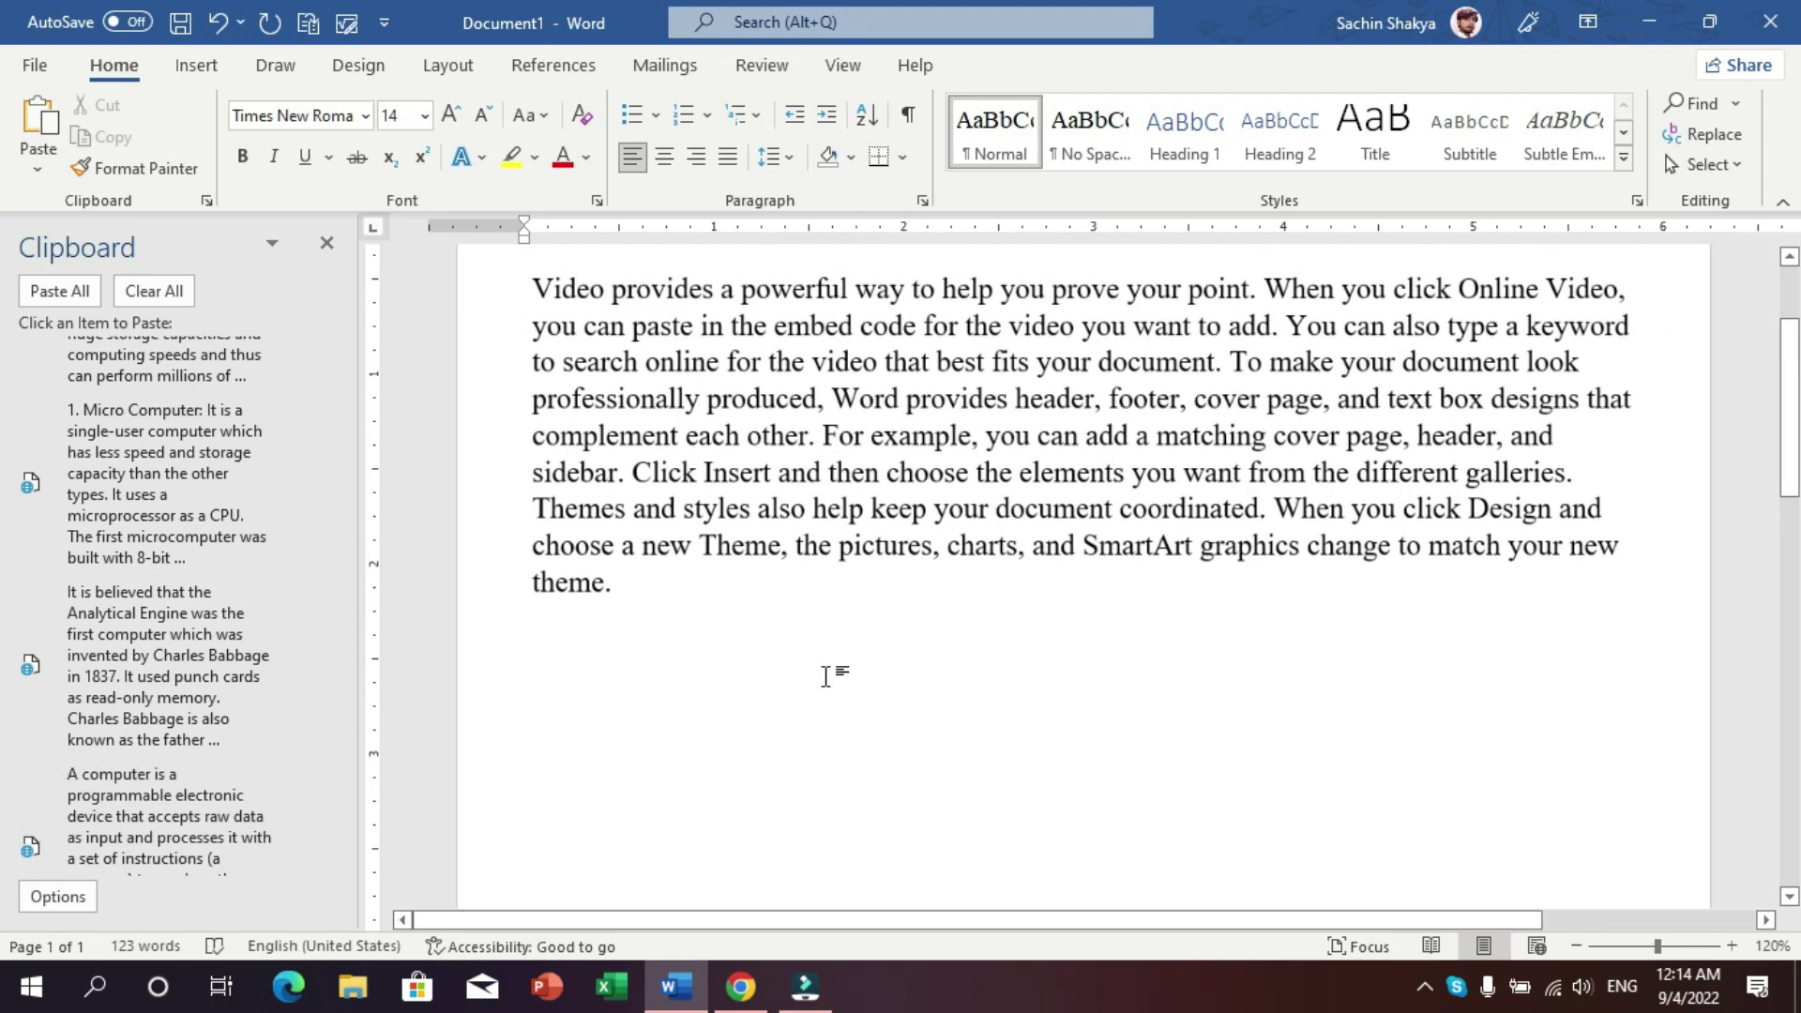
{"action": "scroll", "coordinate": [826, 674], "scroll_direction": "down", "scroll_amount": 2, "text": "ctrl"}
{"action": "scroll", "coordinate": [809, 664], "scroll_direction": "down", "scroll_amount": 2}
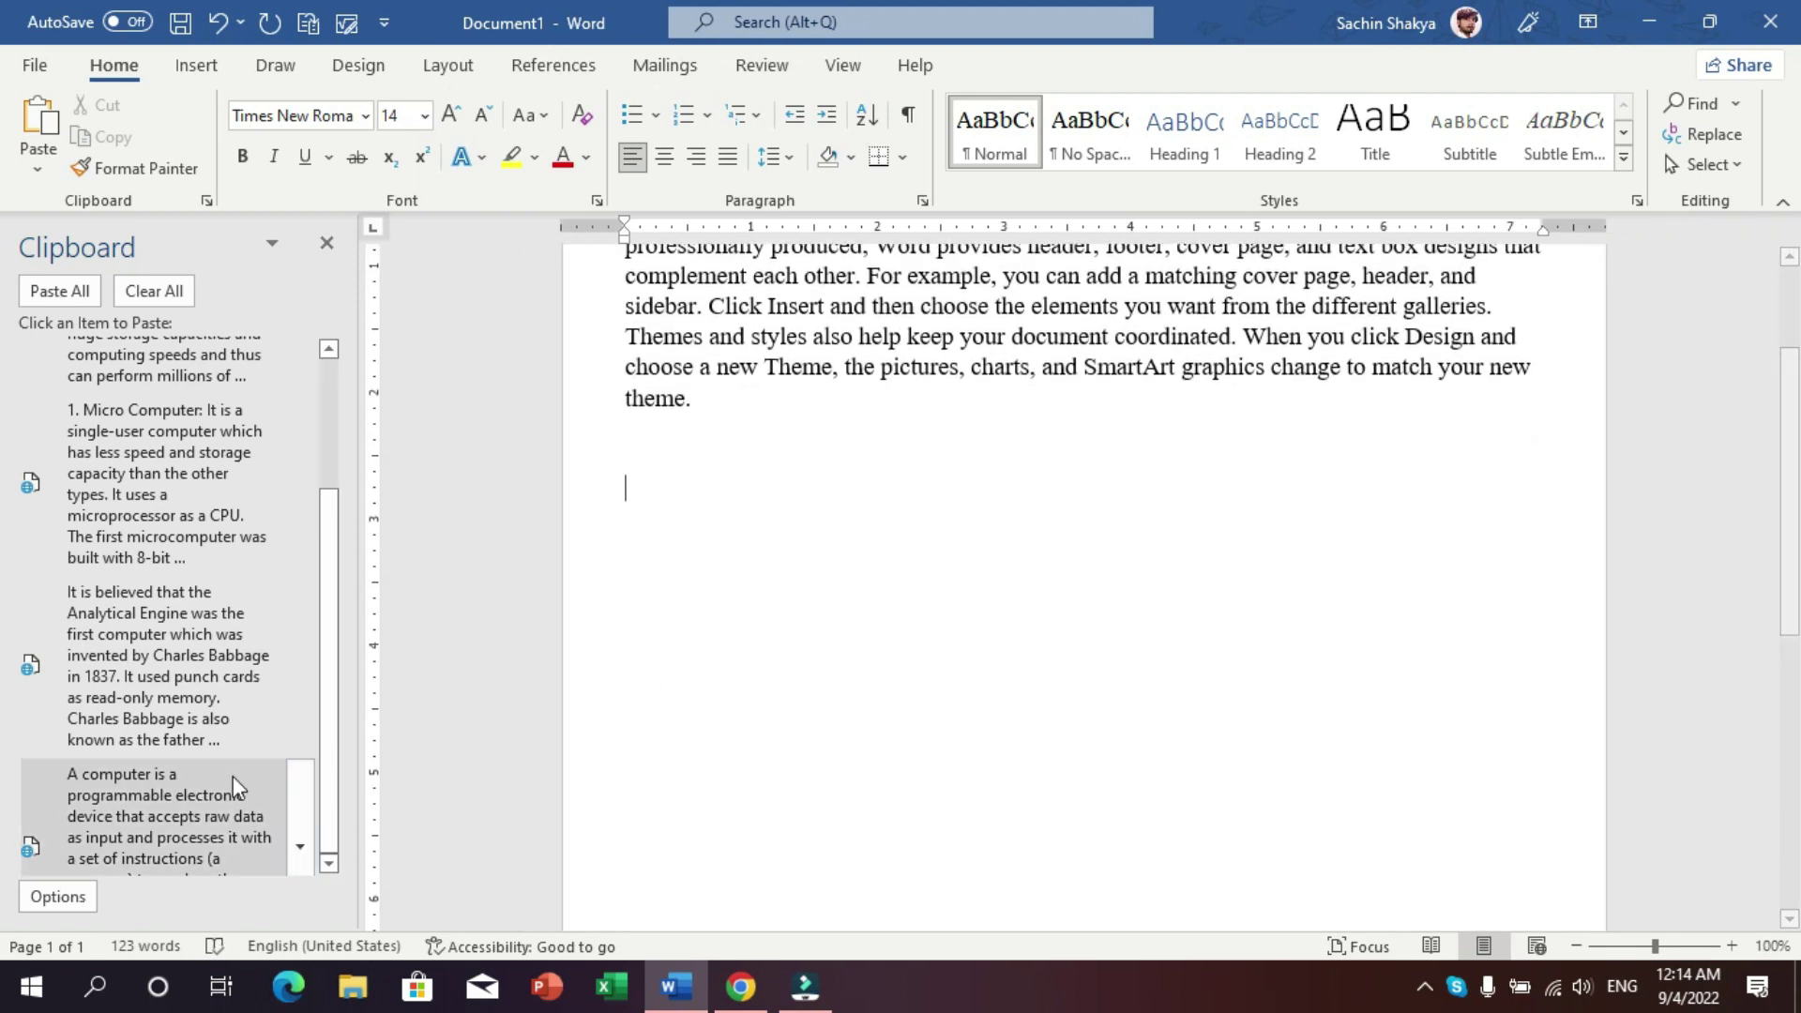
{"action": "left_click", "coordinate": [60, 291]}
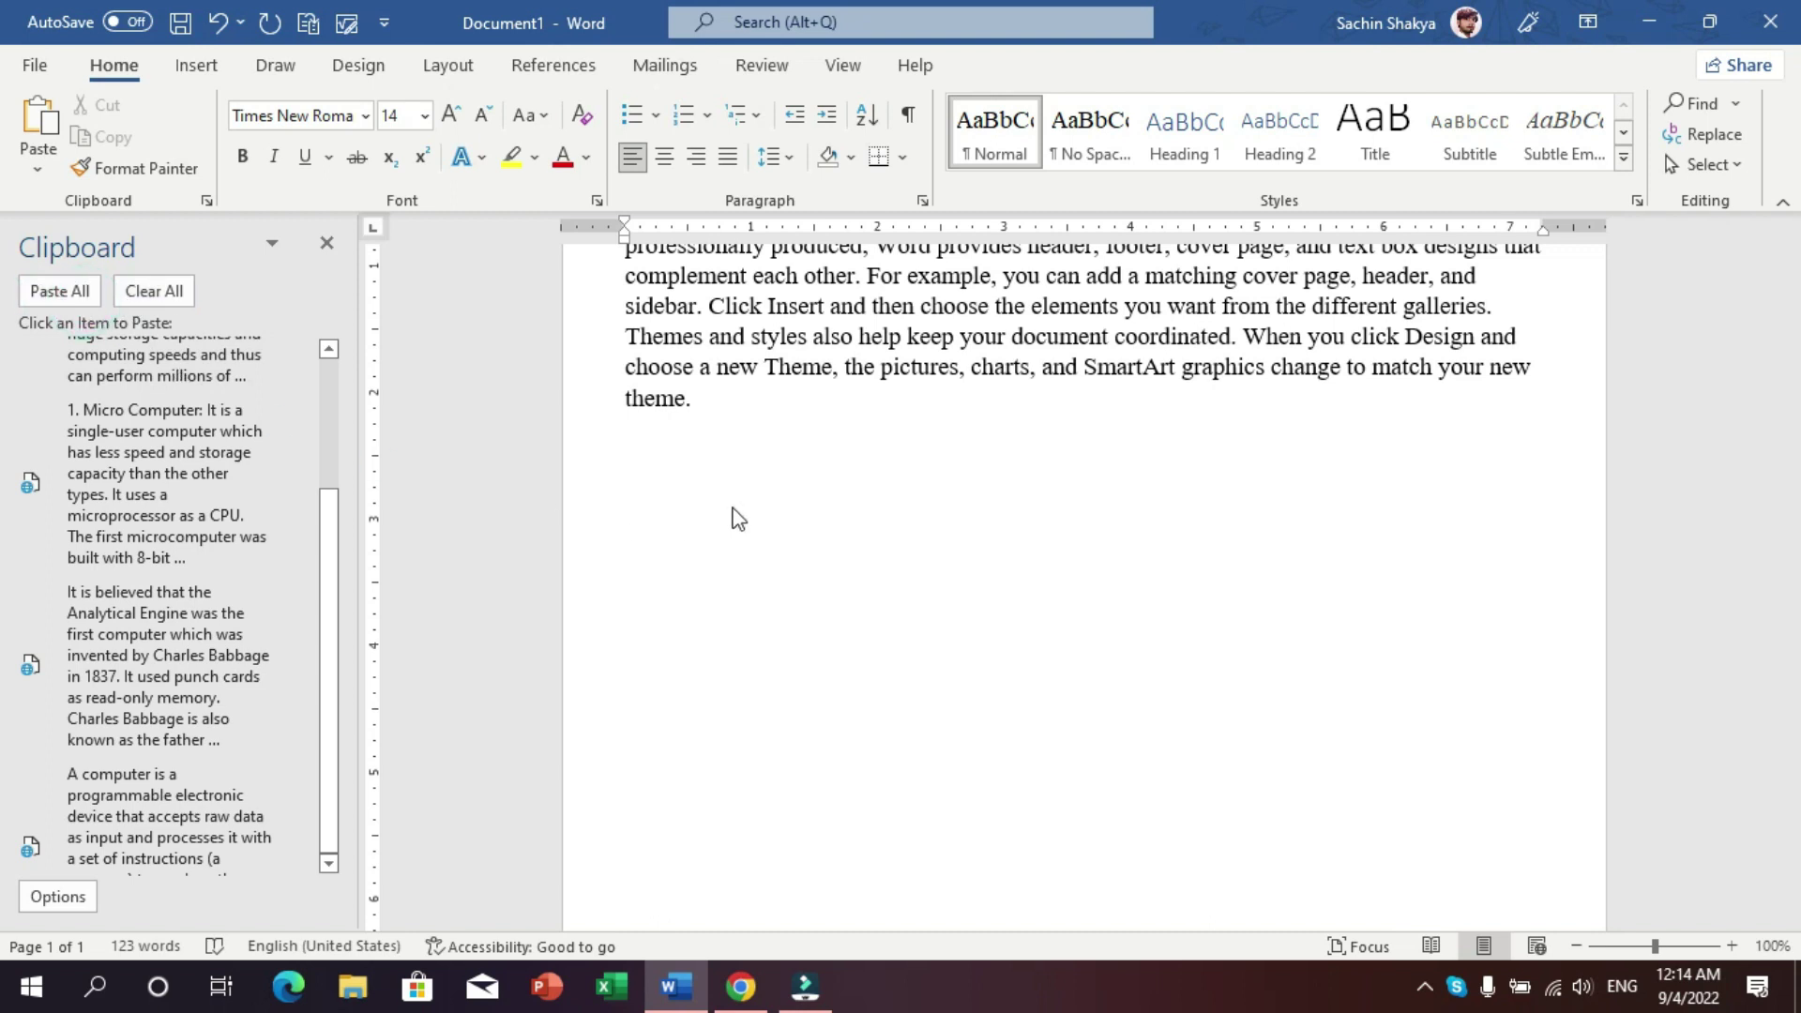
{"action": "scroll", "coordinate": [877, 718], "scroll_direction": "up", "scroll_amount": 2}
{"action": "scroll", "coordinate": [877, 718], "scroll_direction": "up", "scroll_amount": 2}
{"action": "scroll", "coordinate": [878, 718], "scroll_direction": "up", "scroll_amount": 1}
{"action": "scroll", "coordinate": [880, 718], "scroll_direction": "up", "scroll_amount": 1}
{"action": "scroll", "coordinate": [880, 717], "scroll_direction": "down", "scroll_amount": 2}
{"action": "left_click", "coordinate": [682, 451]}
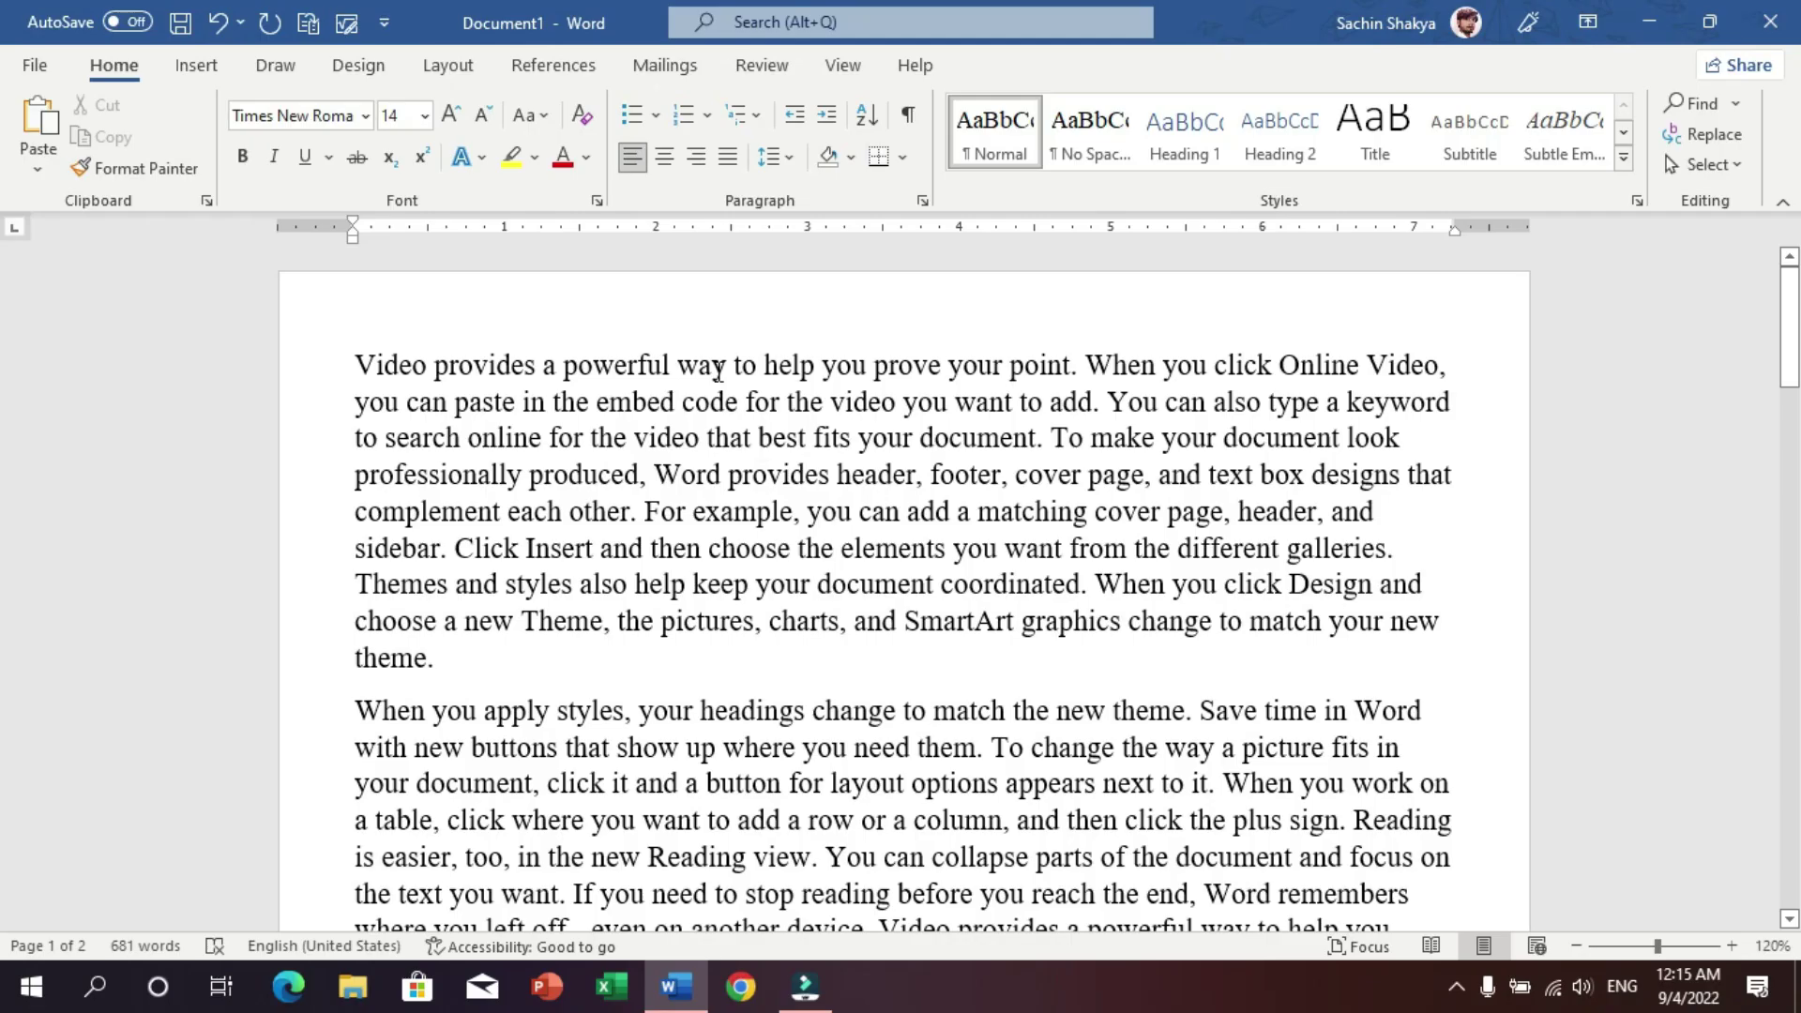
- Focus the two-page, 681-word sample-text document
{"action": "left_click", "coordinate": [718, 370]}
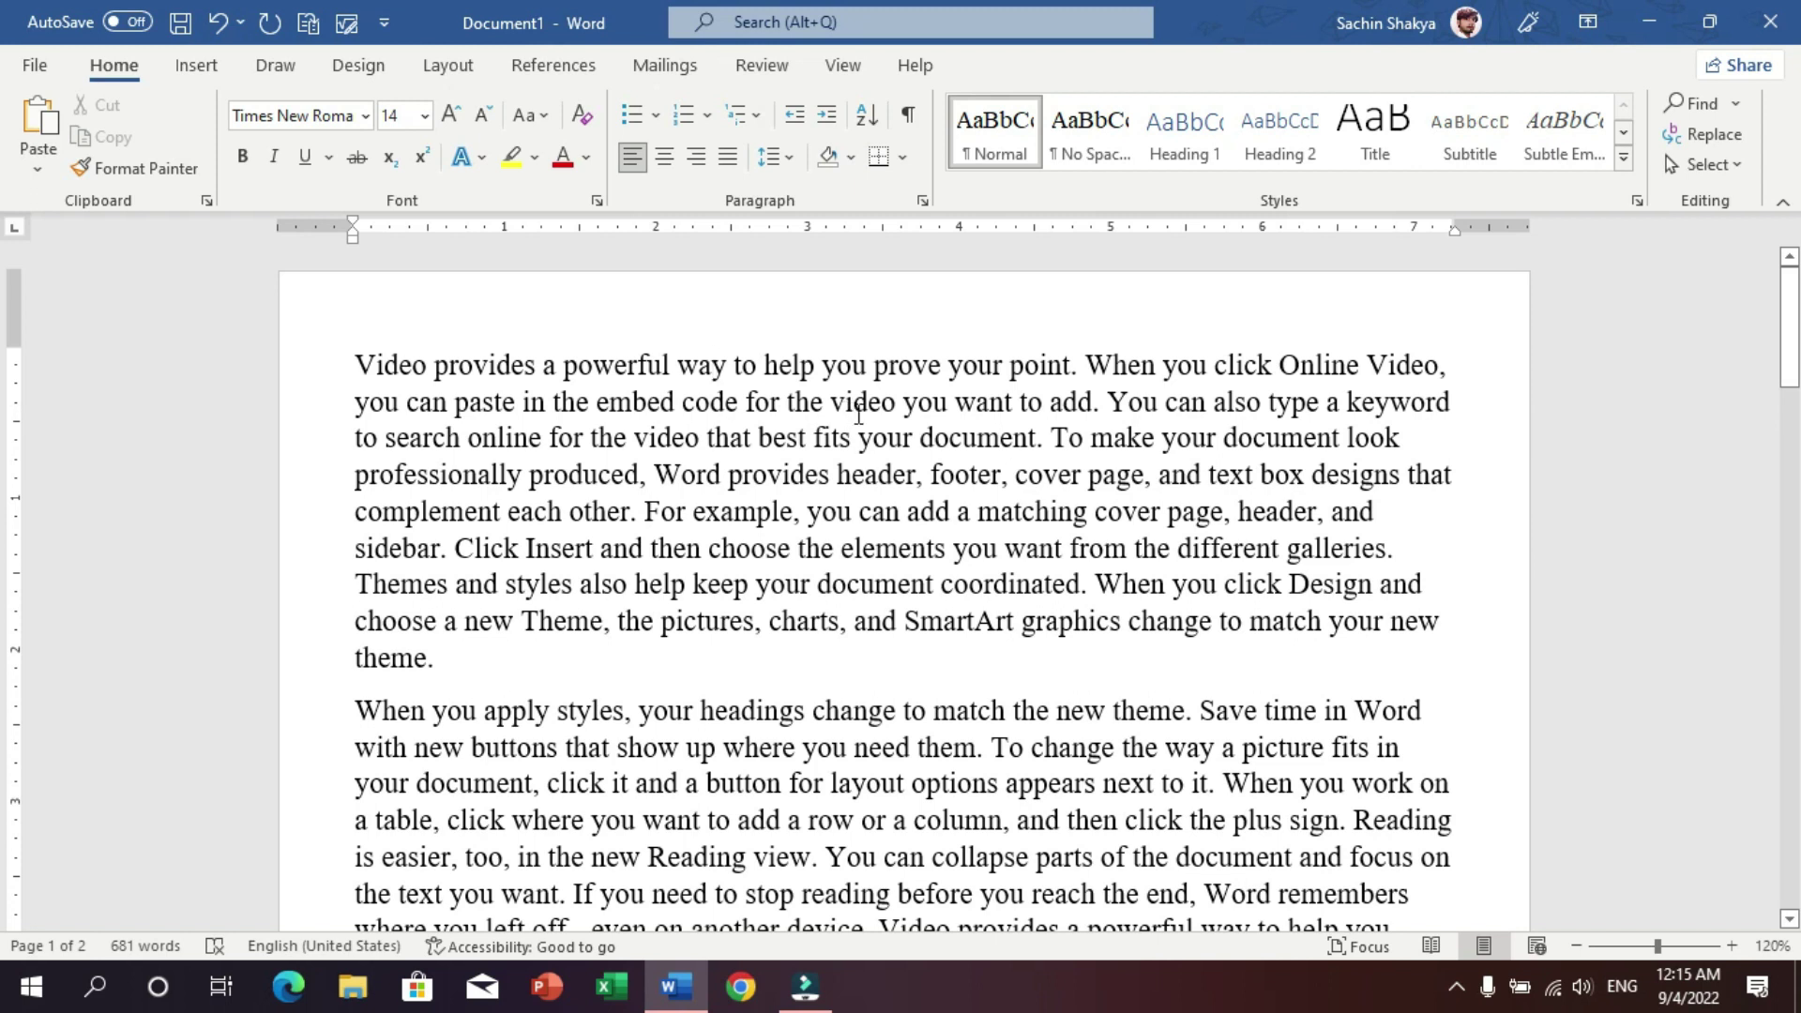
{"action": "scroll", "coordinate": [859, 420], "scroll_direction": "down", "scroll_amount": 3}
{"action": "scroll", "coordinate": [861, 441], "scroll_direction": "down", "scroll_amount": 1}
{"action": "scroll", "coordinate": [866, 460], "scroll_direction": "down", "scroll_amount": 4}
{"action": "scroll", "coordinate": [869, 472], "scroll_direction": "down", "scroll_amount": 1}
{"action": "scroll", "coordinate": [868, 472], "scroll_direction": "down", "scroll_amount": 5}
{"action": "scroll", "coordinate": [869, 480], "scroll_direction": "down", "scroll_amount": 2}
{"action": "scroll", "coordinate": [872, 492], "scroll_direction": "up", "scroll_amount": 1}
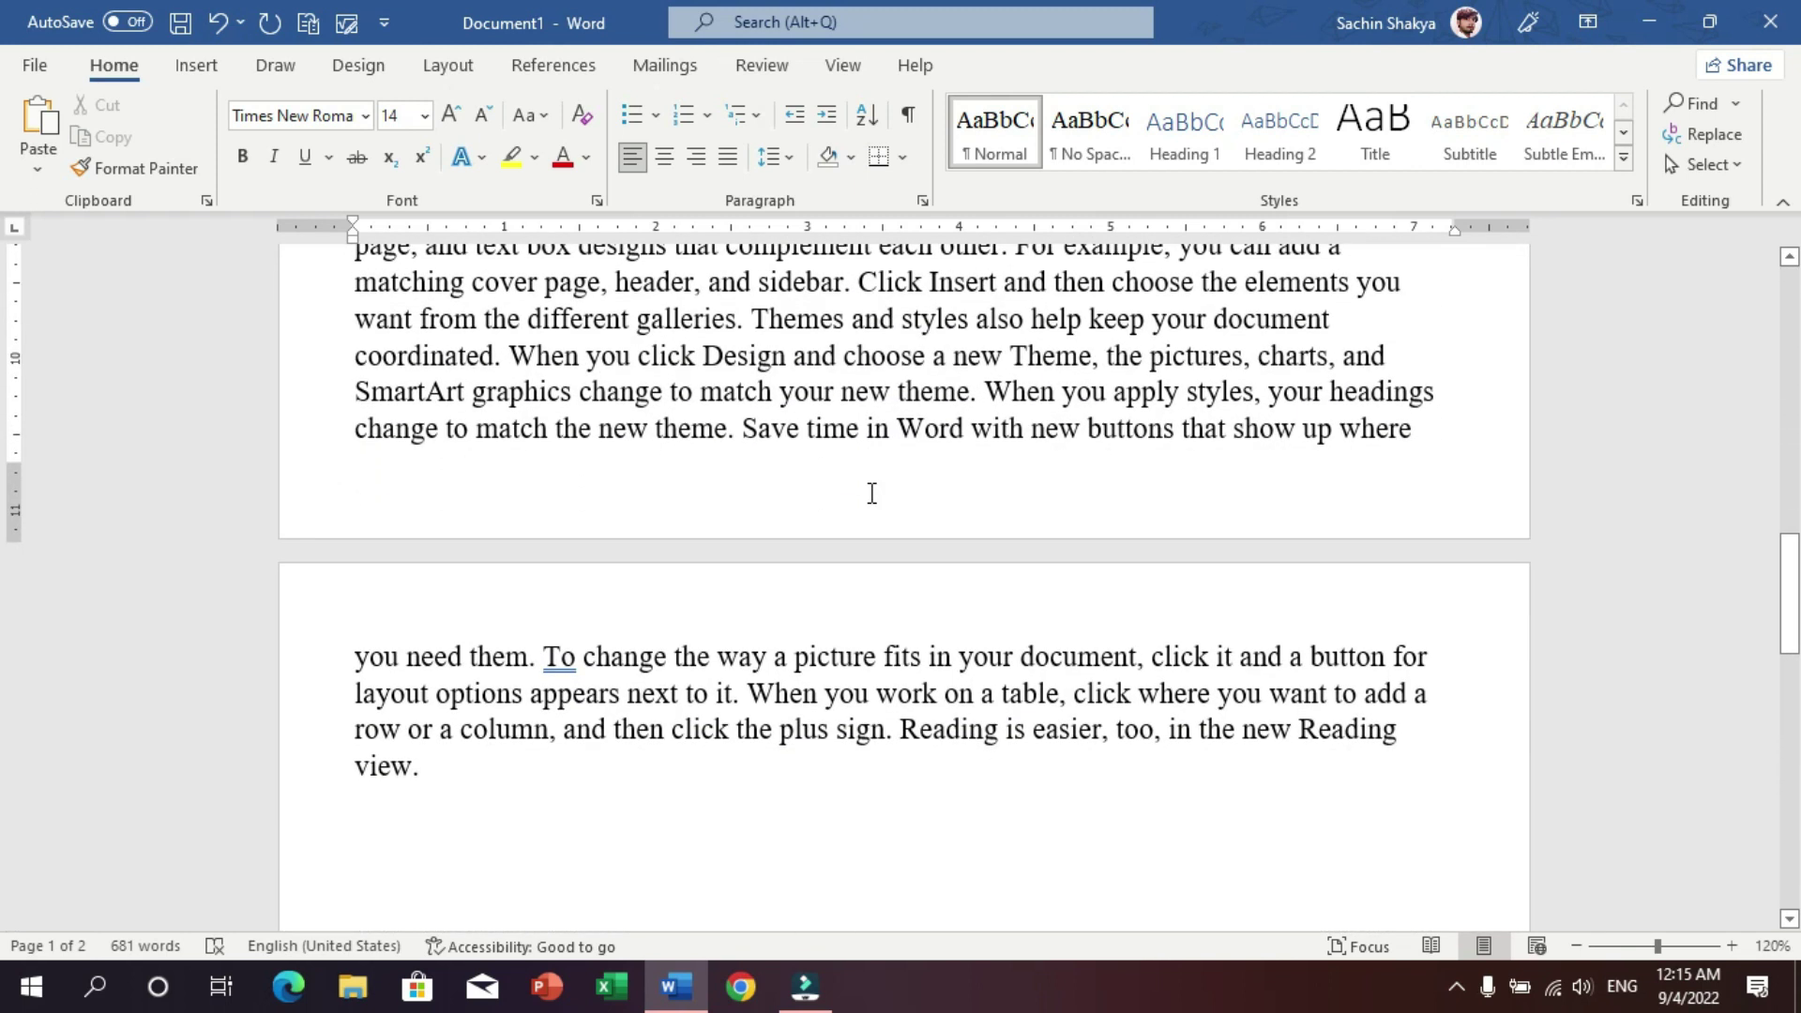
{"action": "left_click", "coordinate": [818, 743]}
{"action": "scroll", "coordinate": [816, 744], "scroll_direction": "down", "scroll_amount": 1}
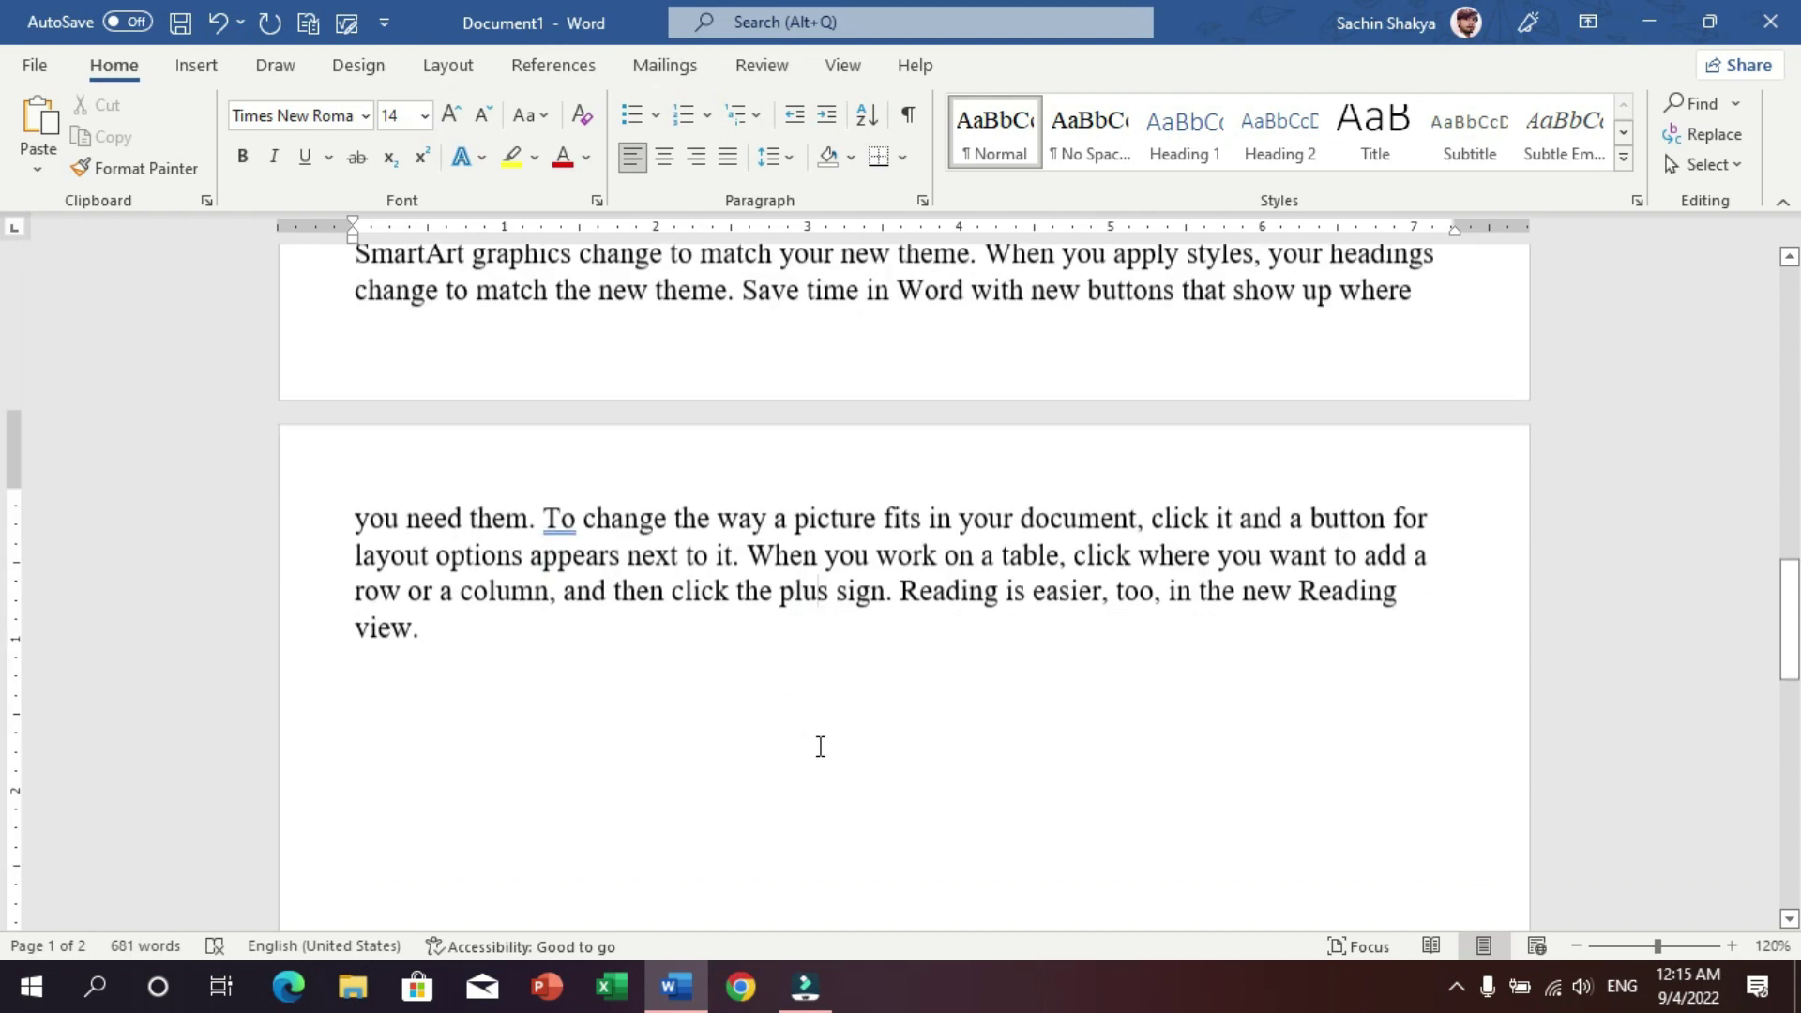
{"action": "left_click", "coordinate": [779, 661]}
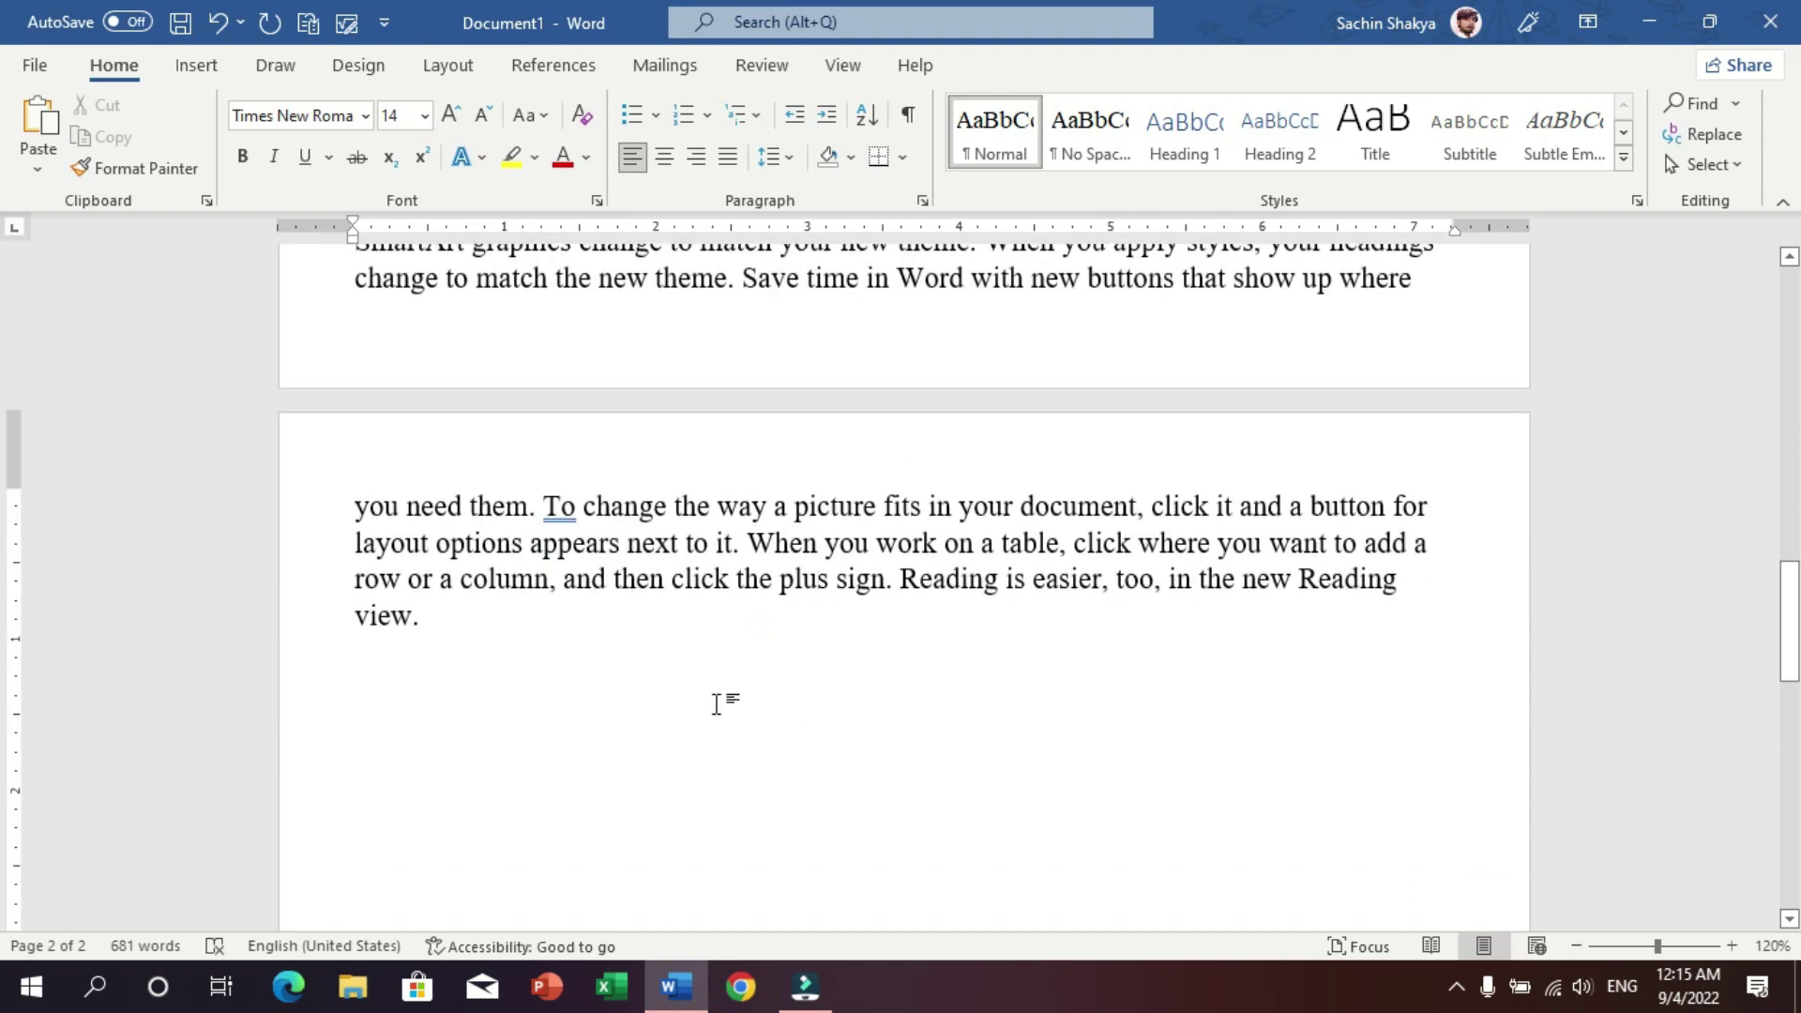
{"action": "key", "text": "BackSpace"}
{"action": "scroll", "coordinate": [731, 614], "scroll_direction": "up", "scroll_amount": 4}
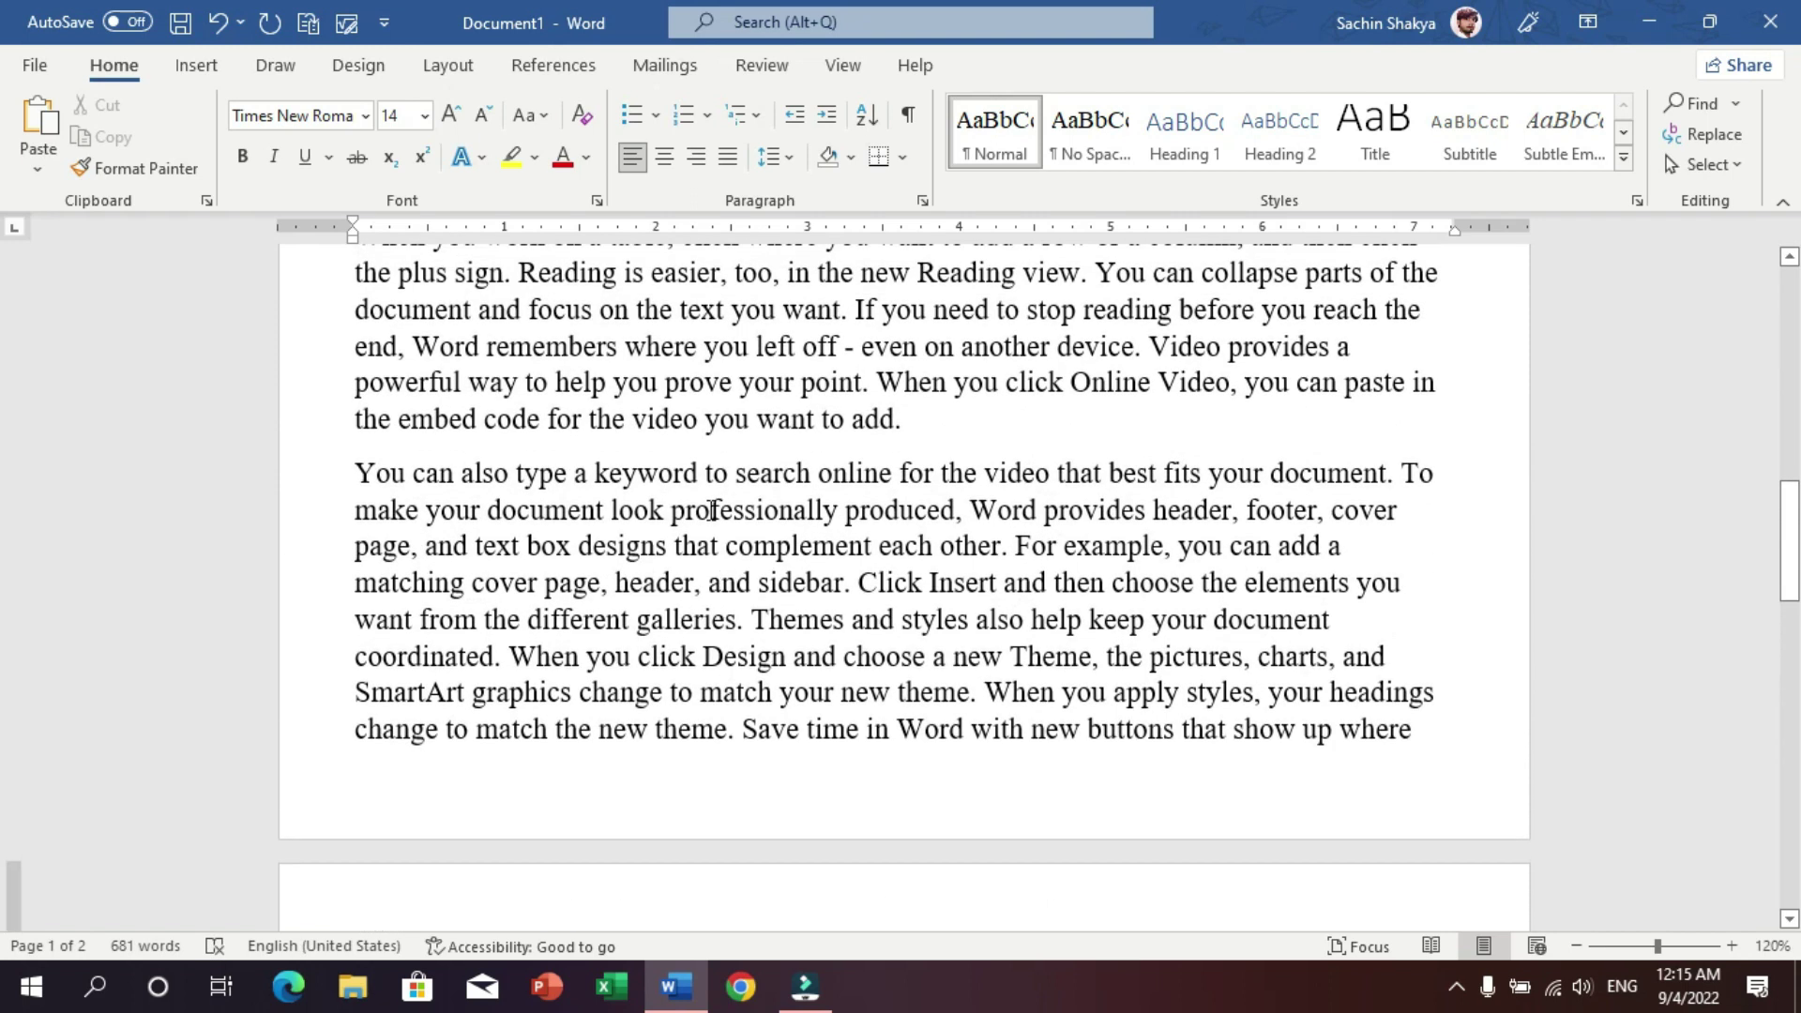
{"action": "scroll", "coordinate": [667, 611], "scroll_direction": "down", "scroll_amount": 3}
{"action": "left_click", "coordinate": [559, 723]}
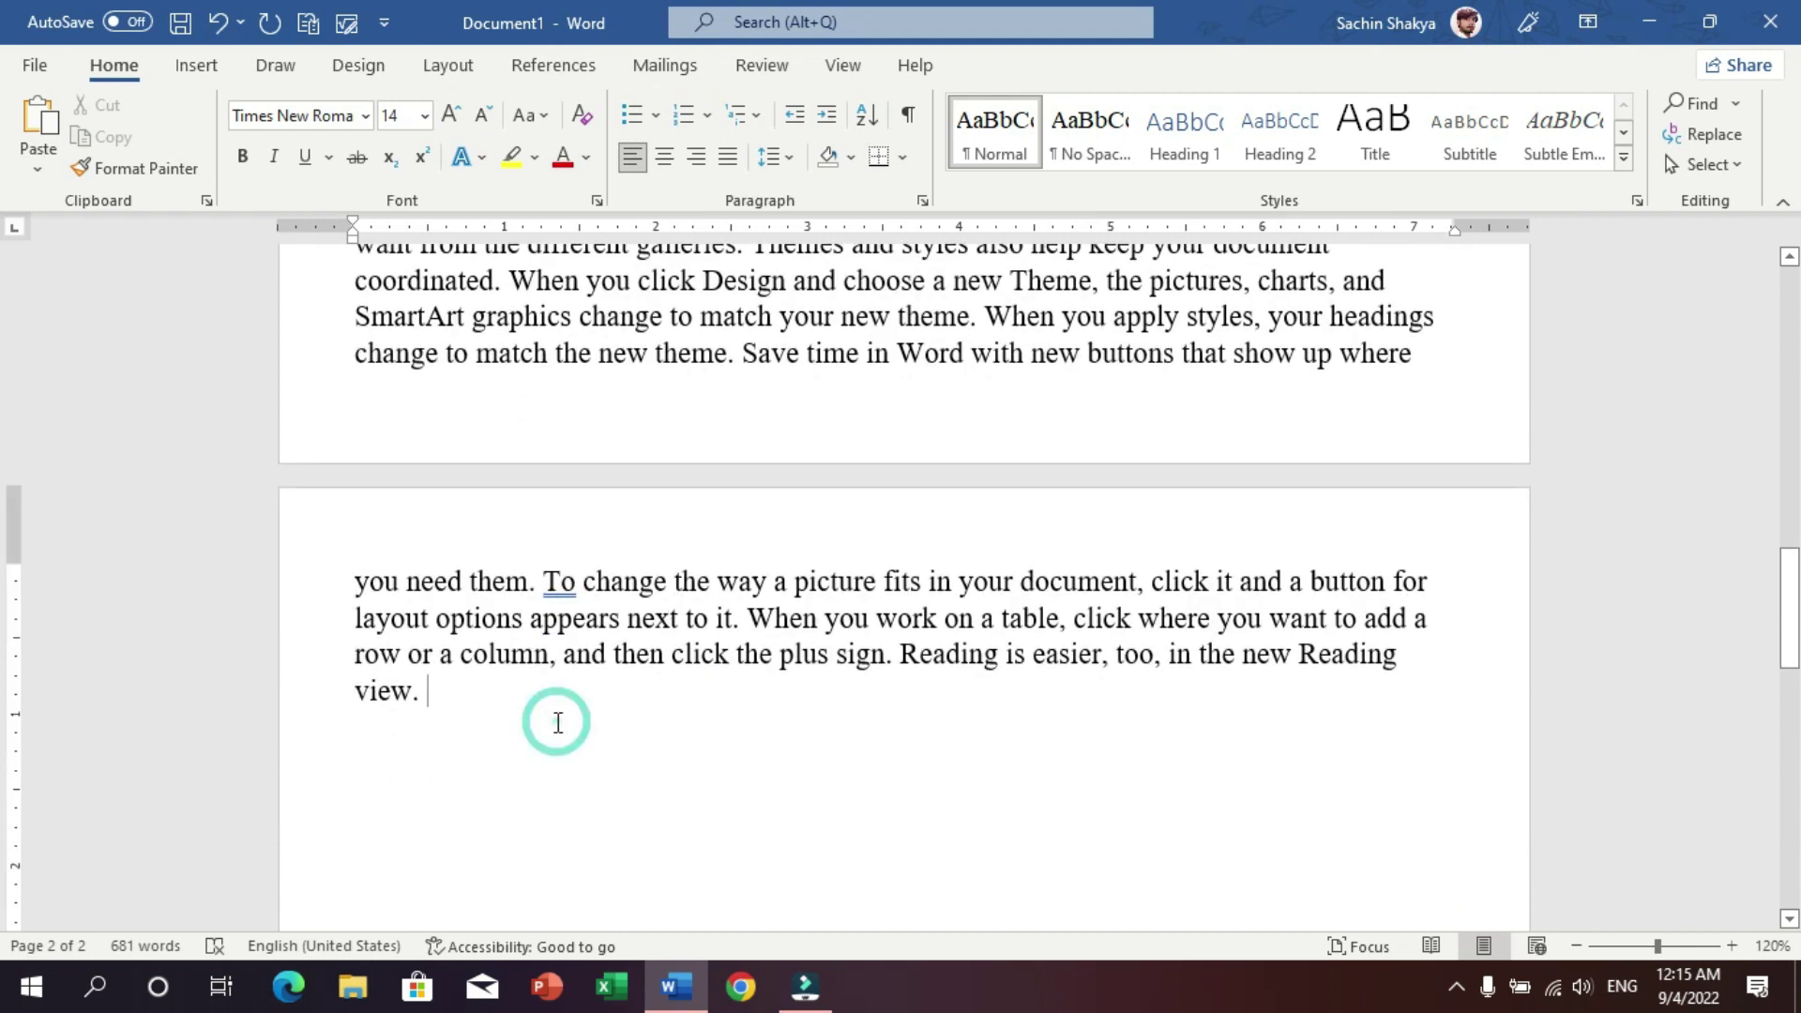
{"action": "scroll", "coordinate": [756, 704], "scroll_direction": "up", "scroll_amount": 4}
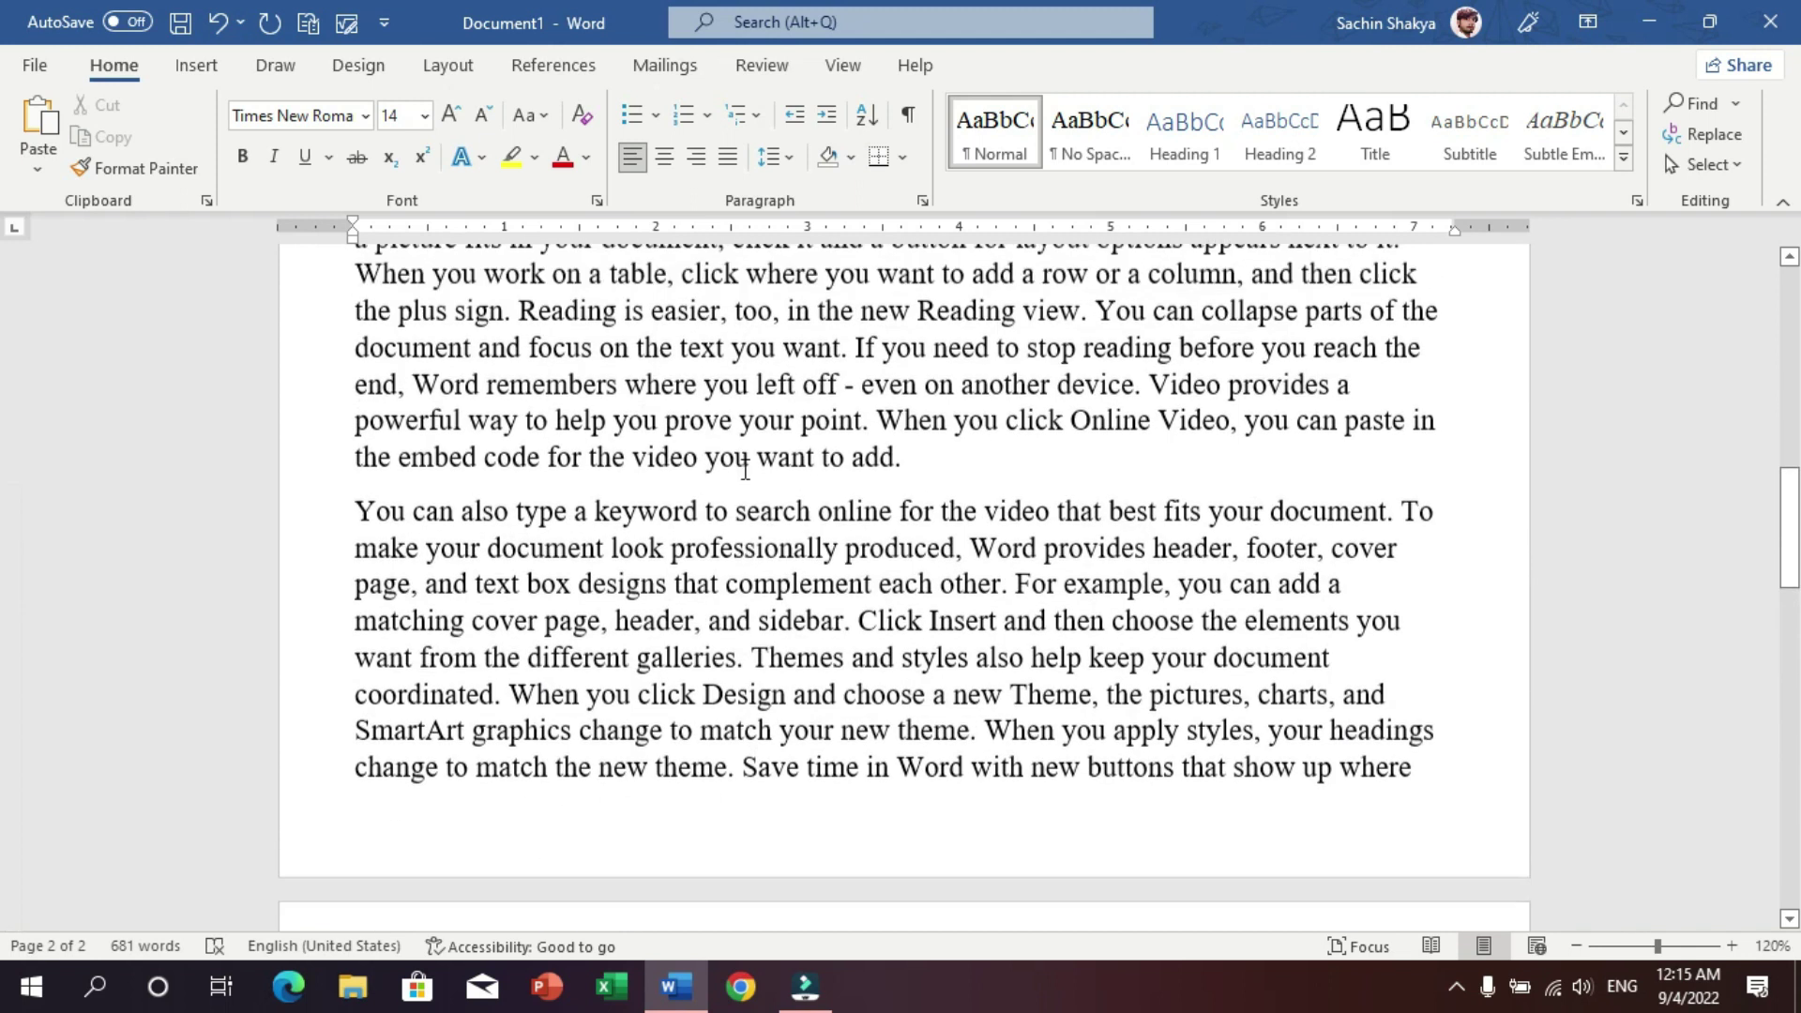
{"action": "left_click", "coordinate": [1006, 489]}
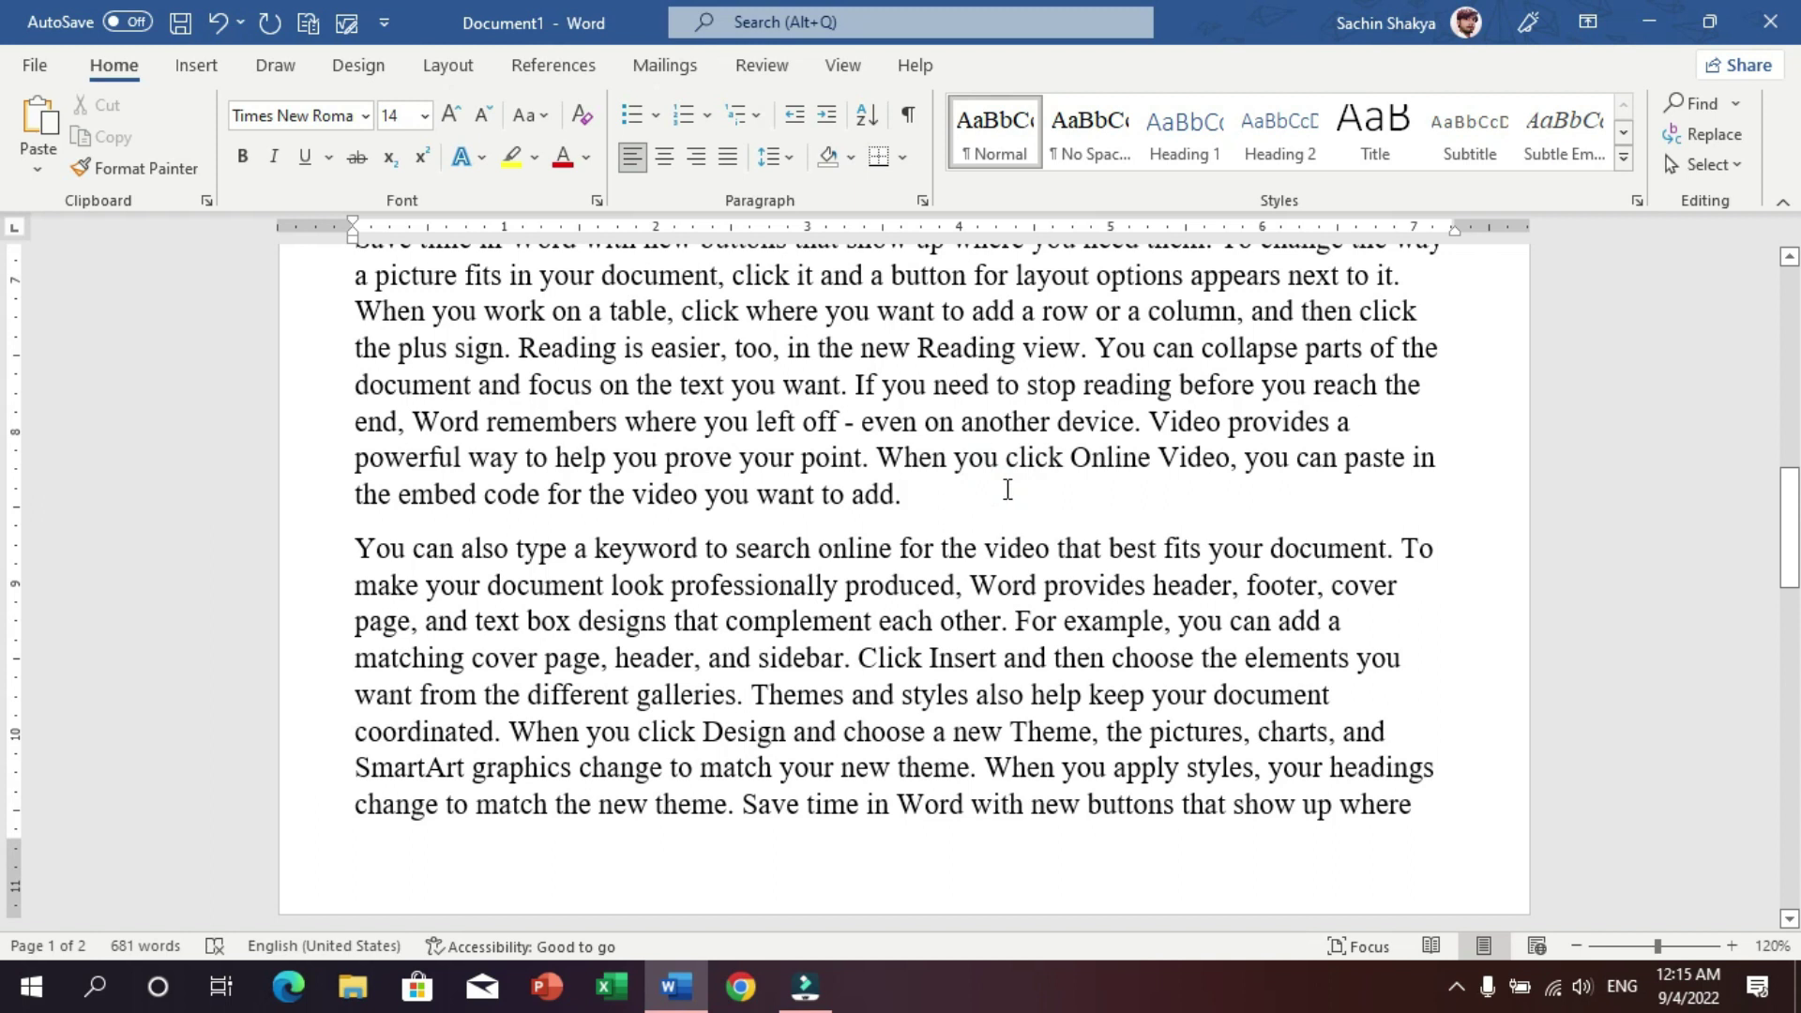
{"action": "scroll", "coordinate": [1008, 488], "scroll_direction": "down", "scroll_amount": 3}
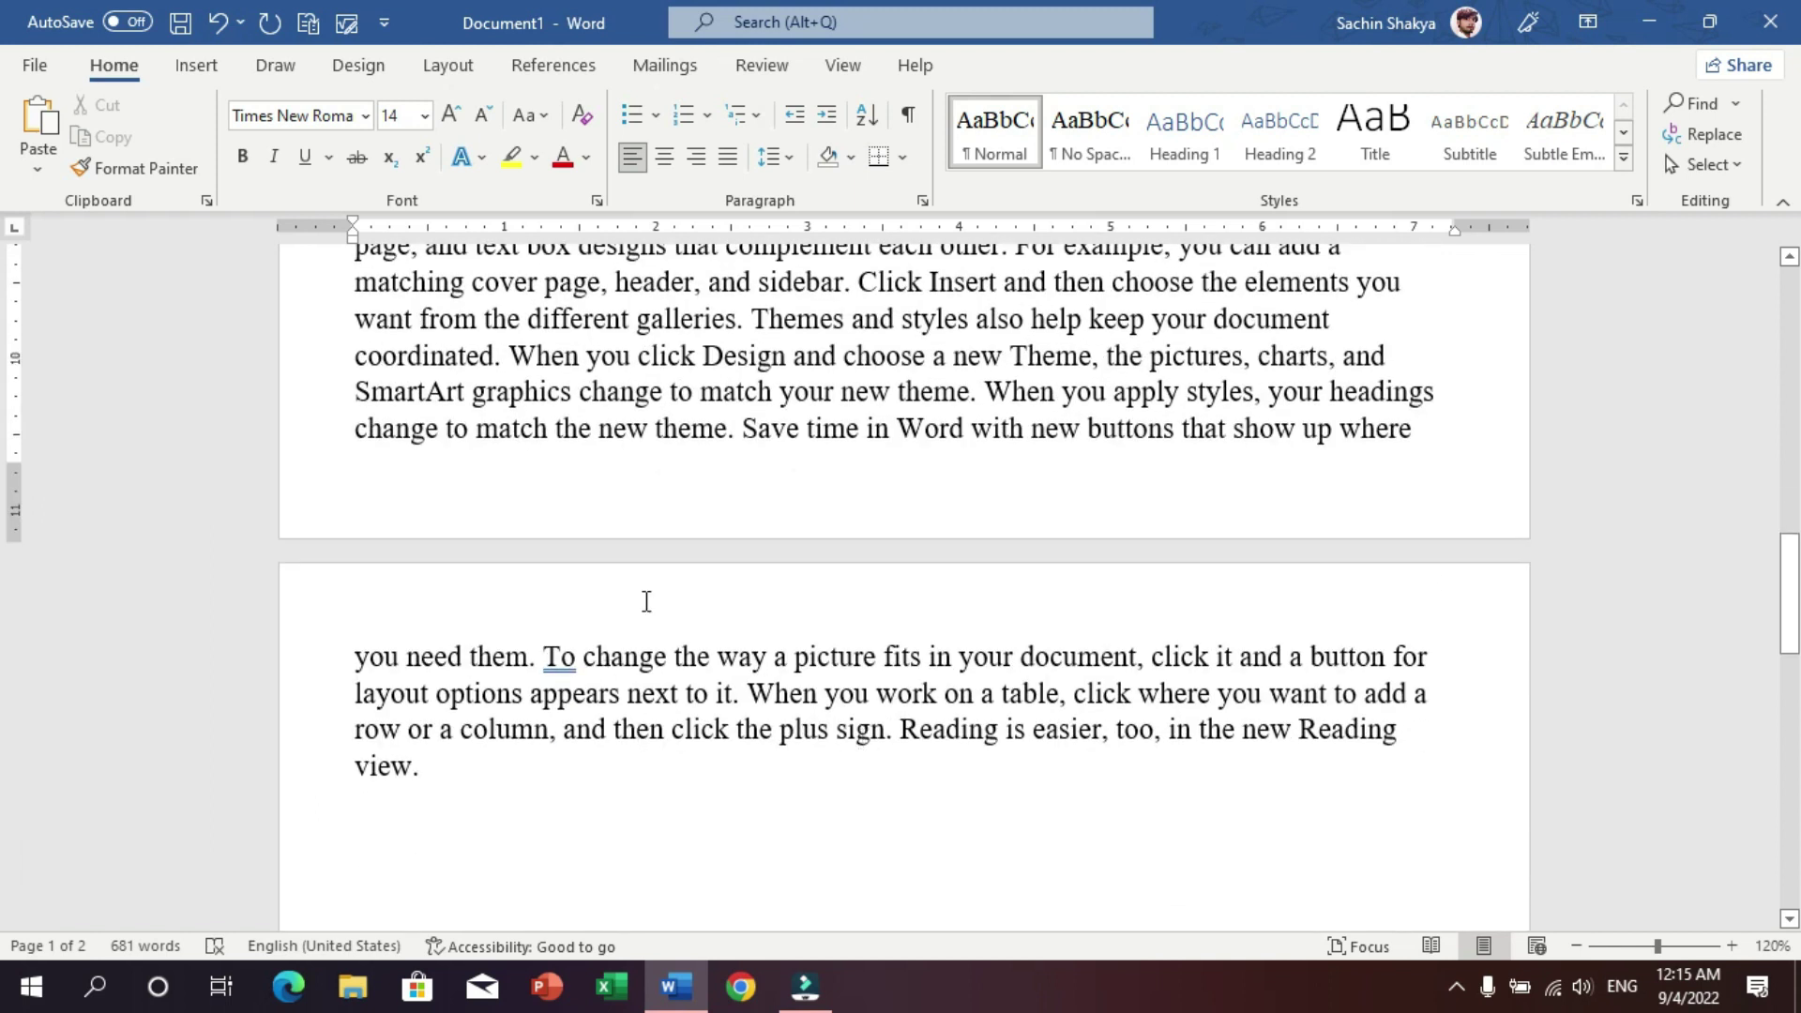
{"action": "left_click", "coordinate": [386, 24]}
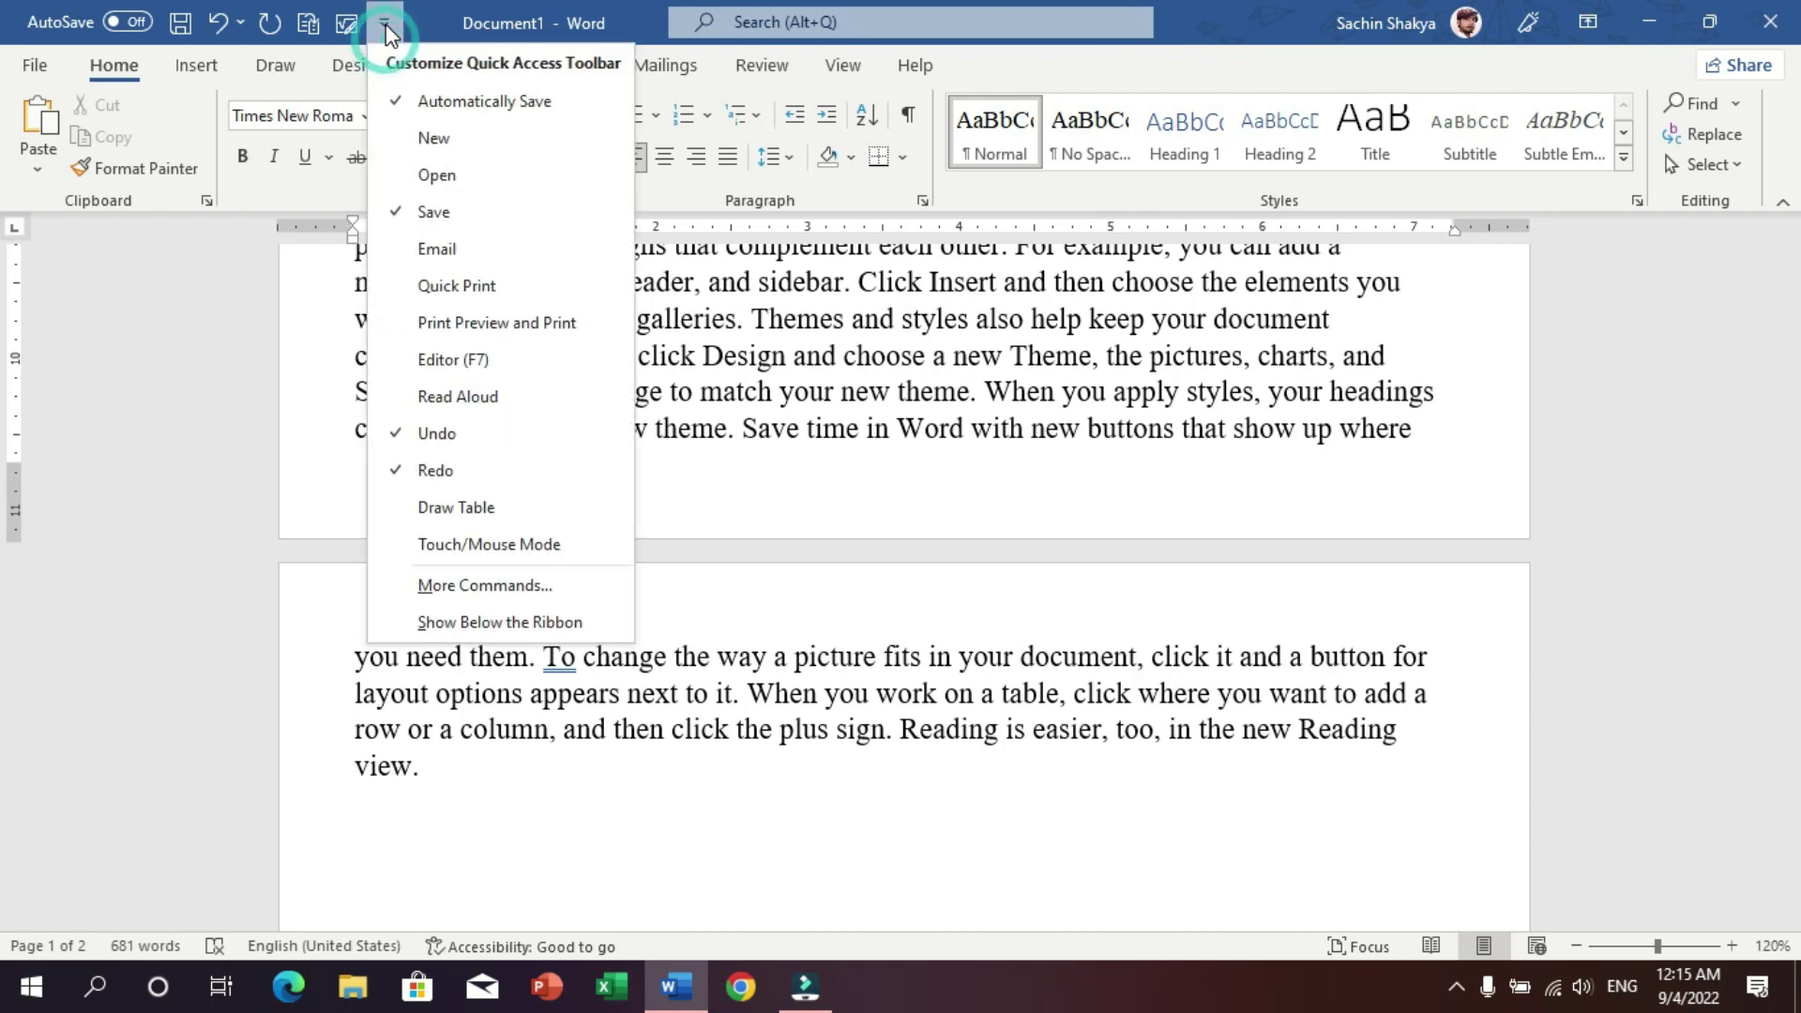
{"action": "left_click", "coordinate": [475, 586]}
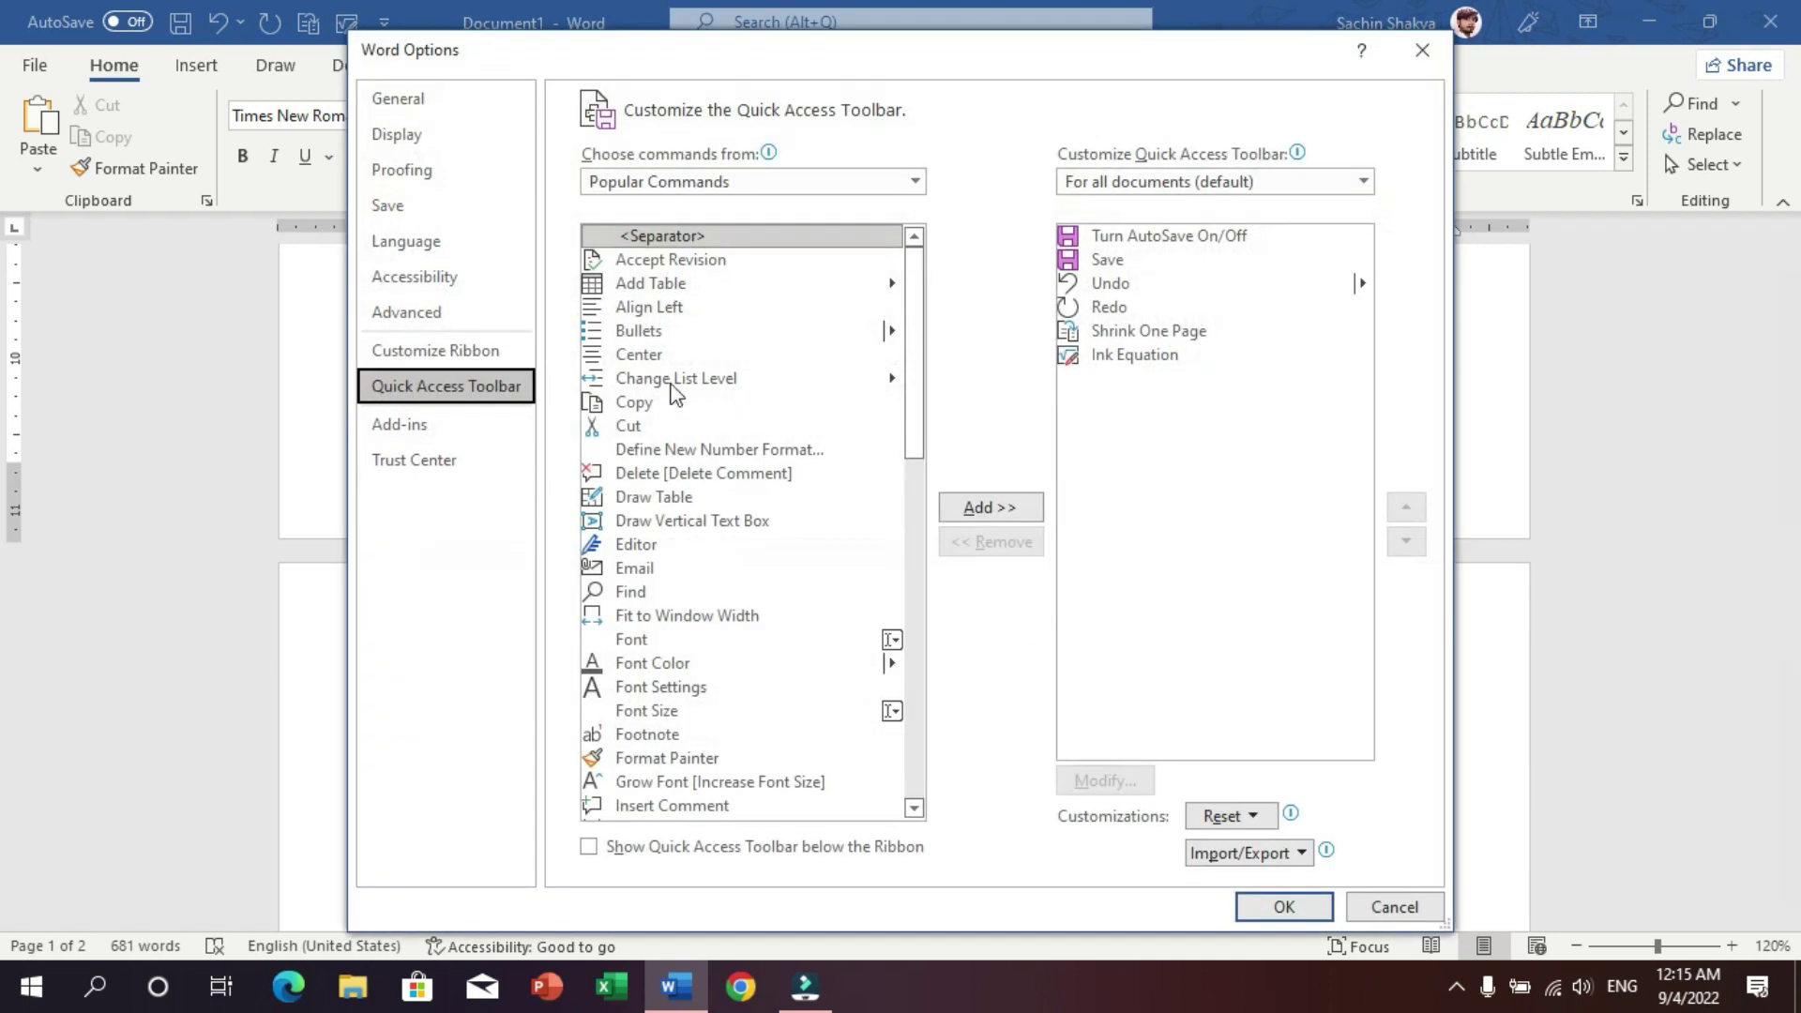
{"action": "left_click", "coordinate": [915, 181]}
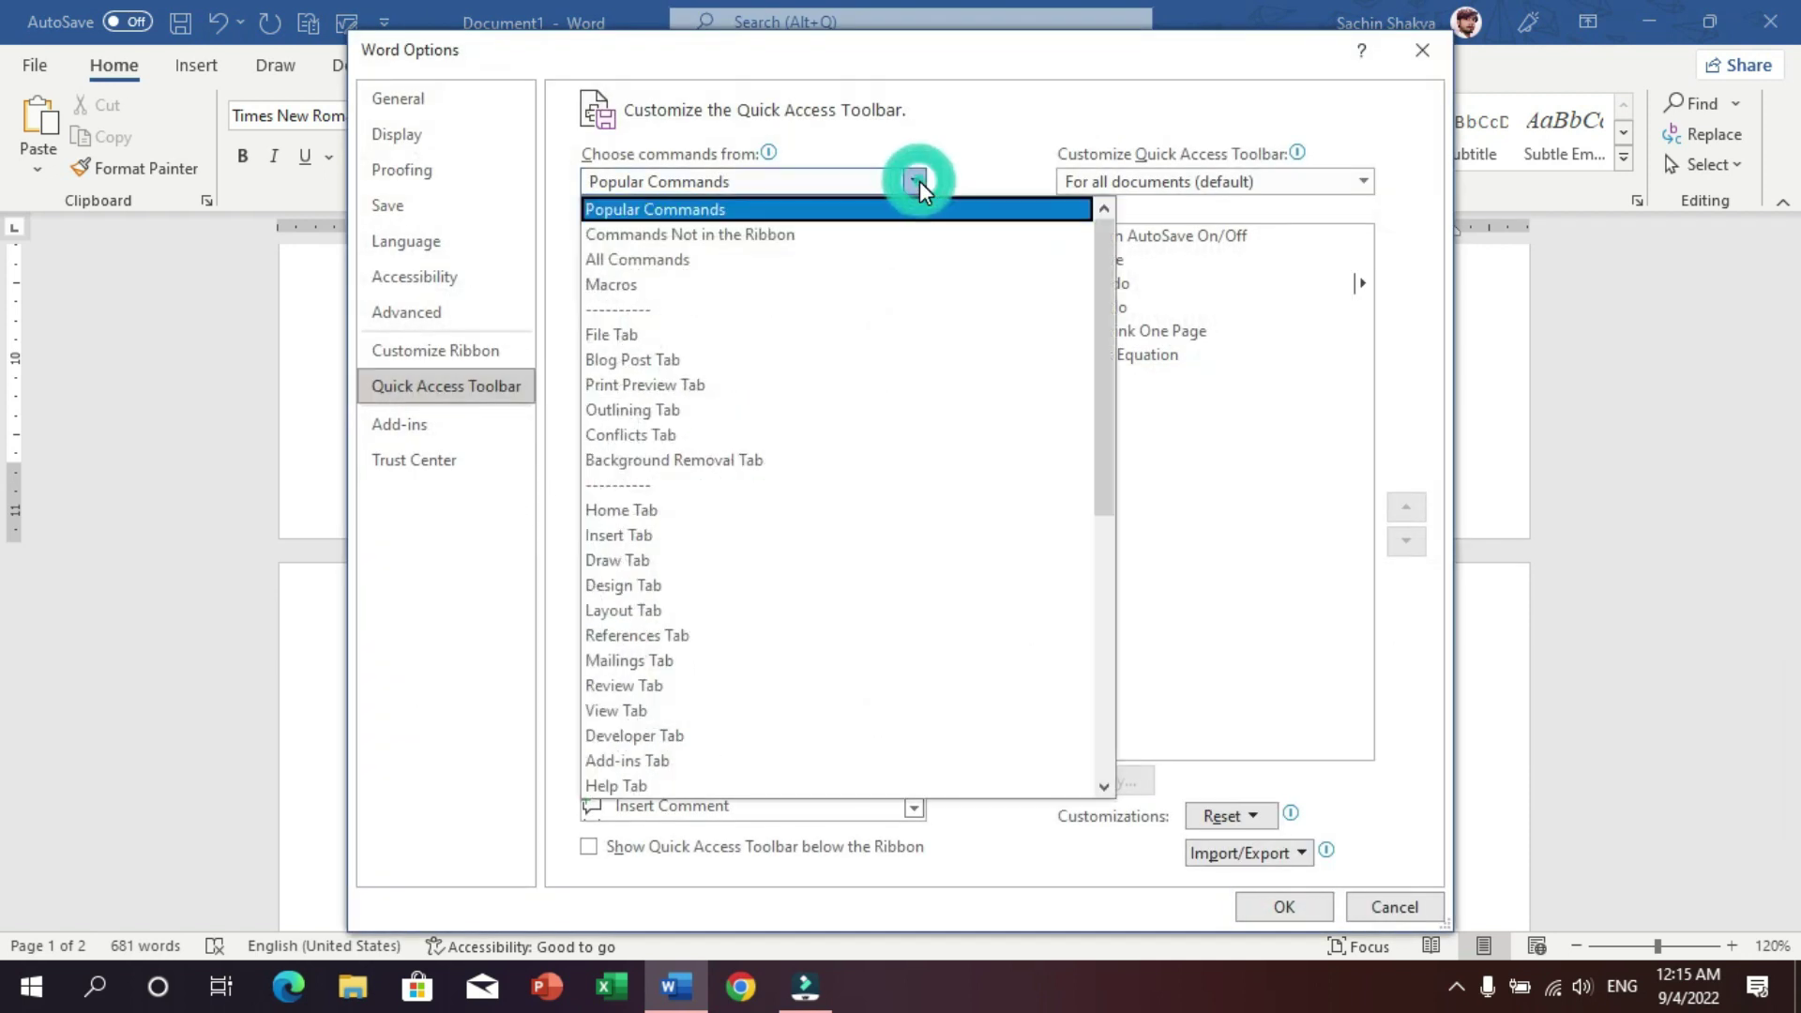
{"action": "left_click", "coordinate": [669, 269]}
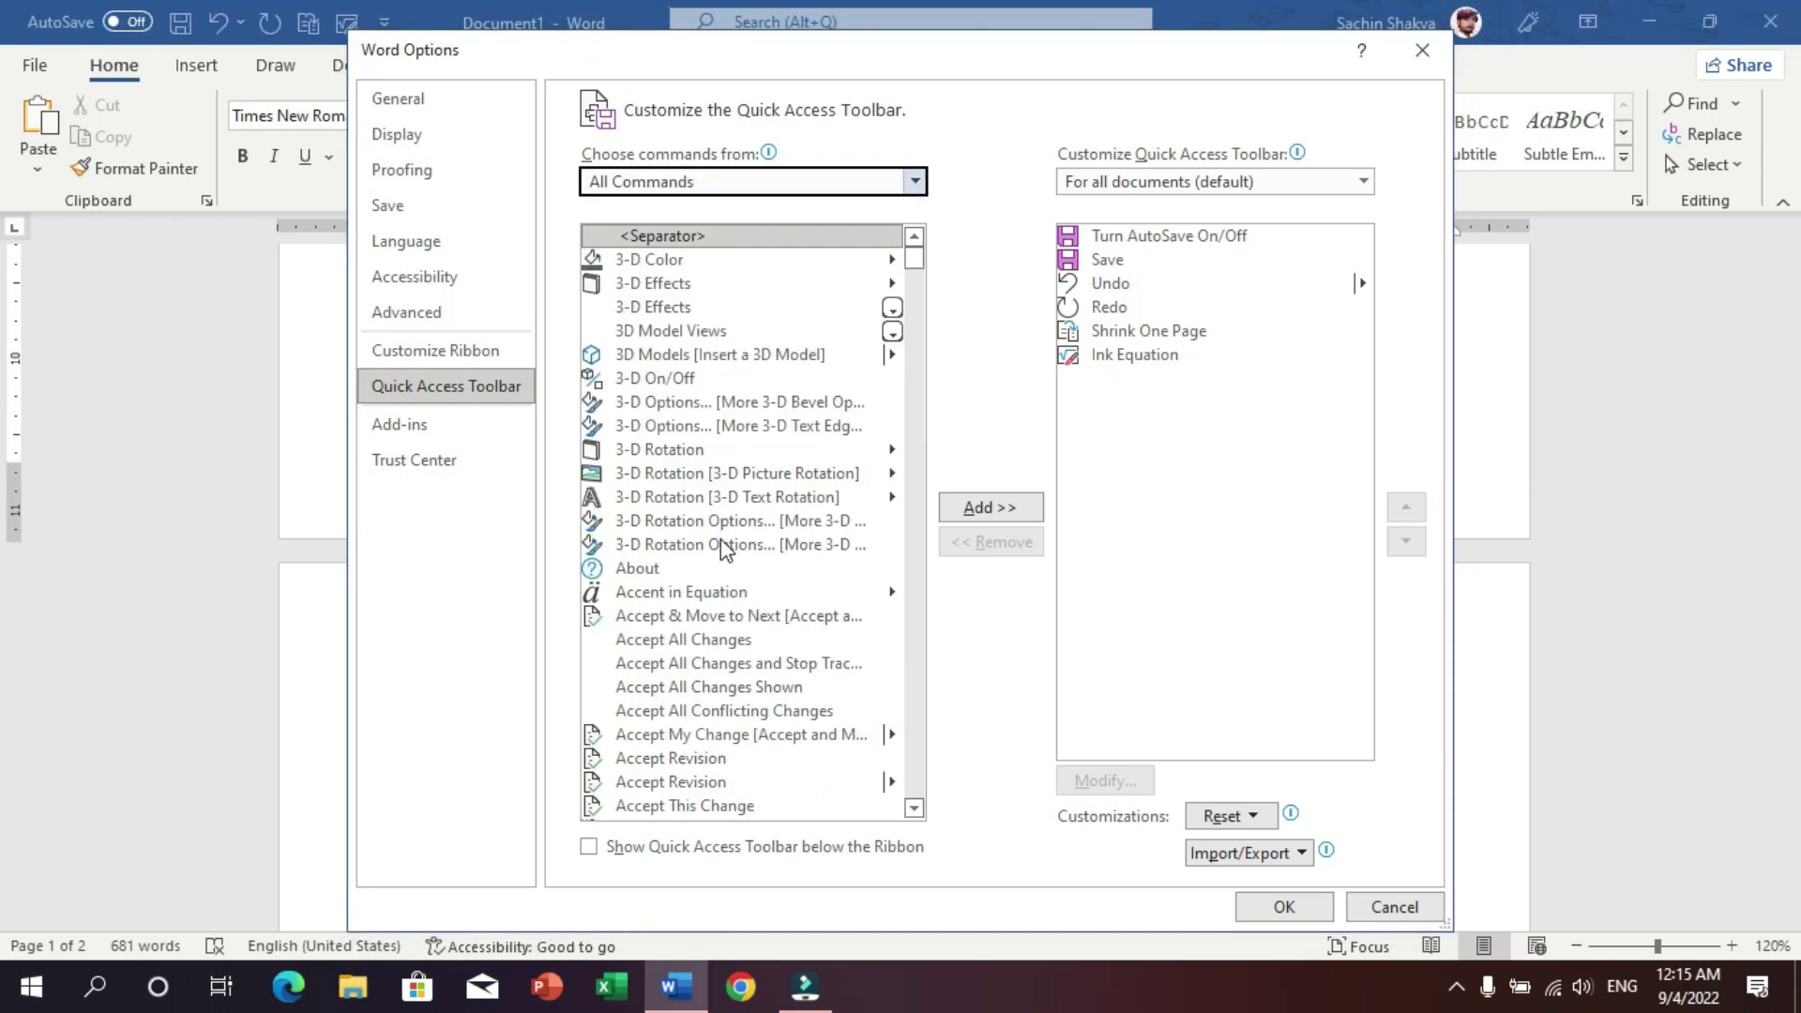
{"action": "left_click_drag", "start_coordinate": [909, 284], "coordinate": [907, 704]}
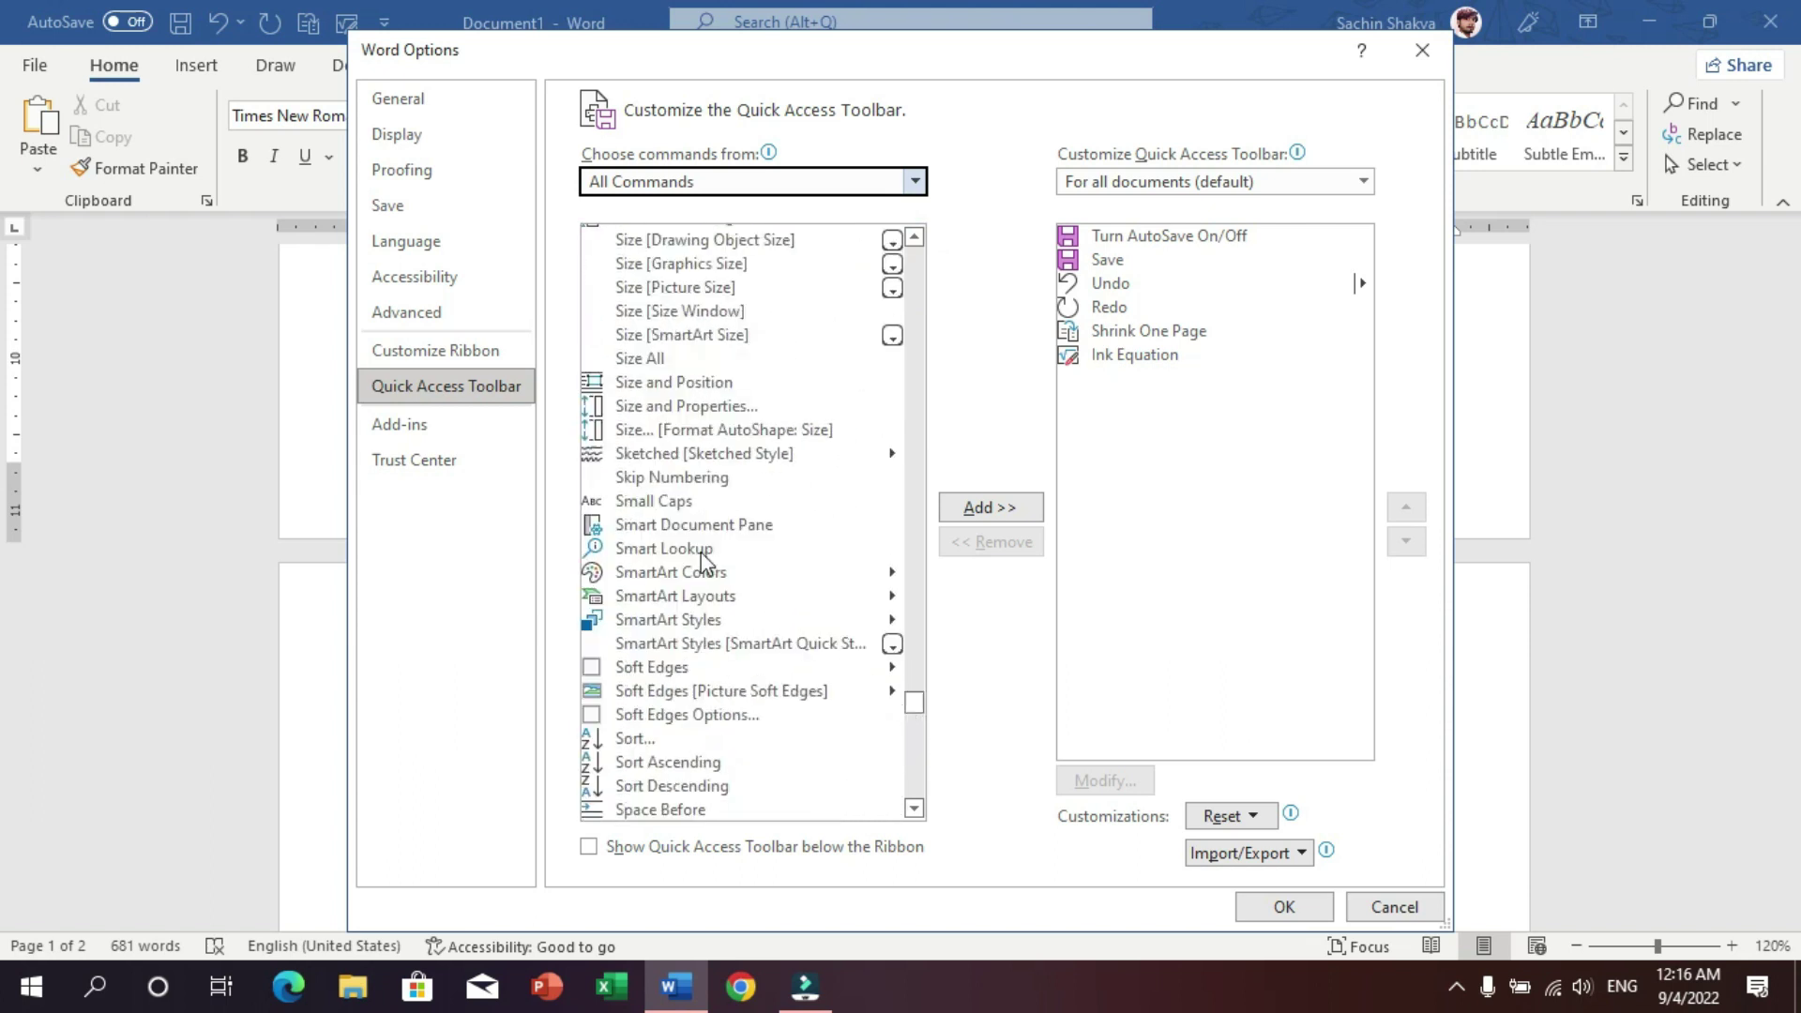
{"action": "left_click", "coordinate": [913, 239]}
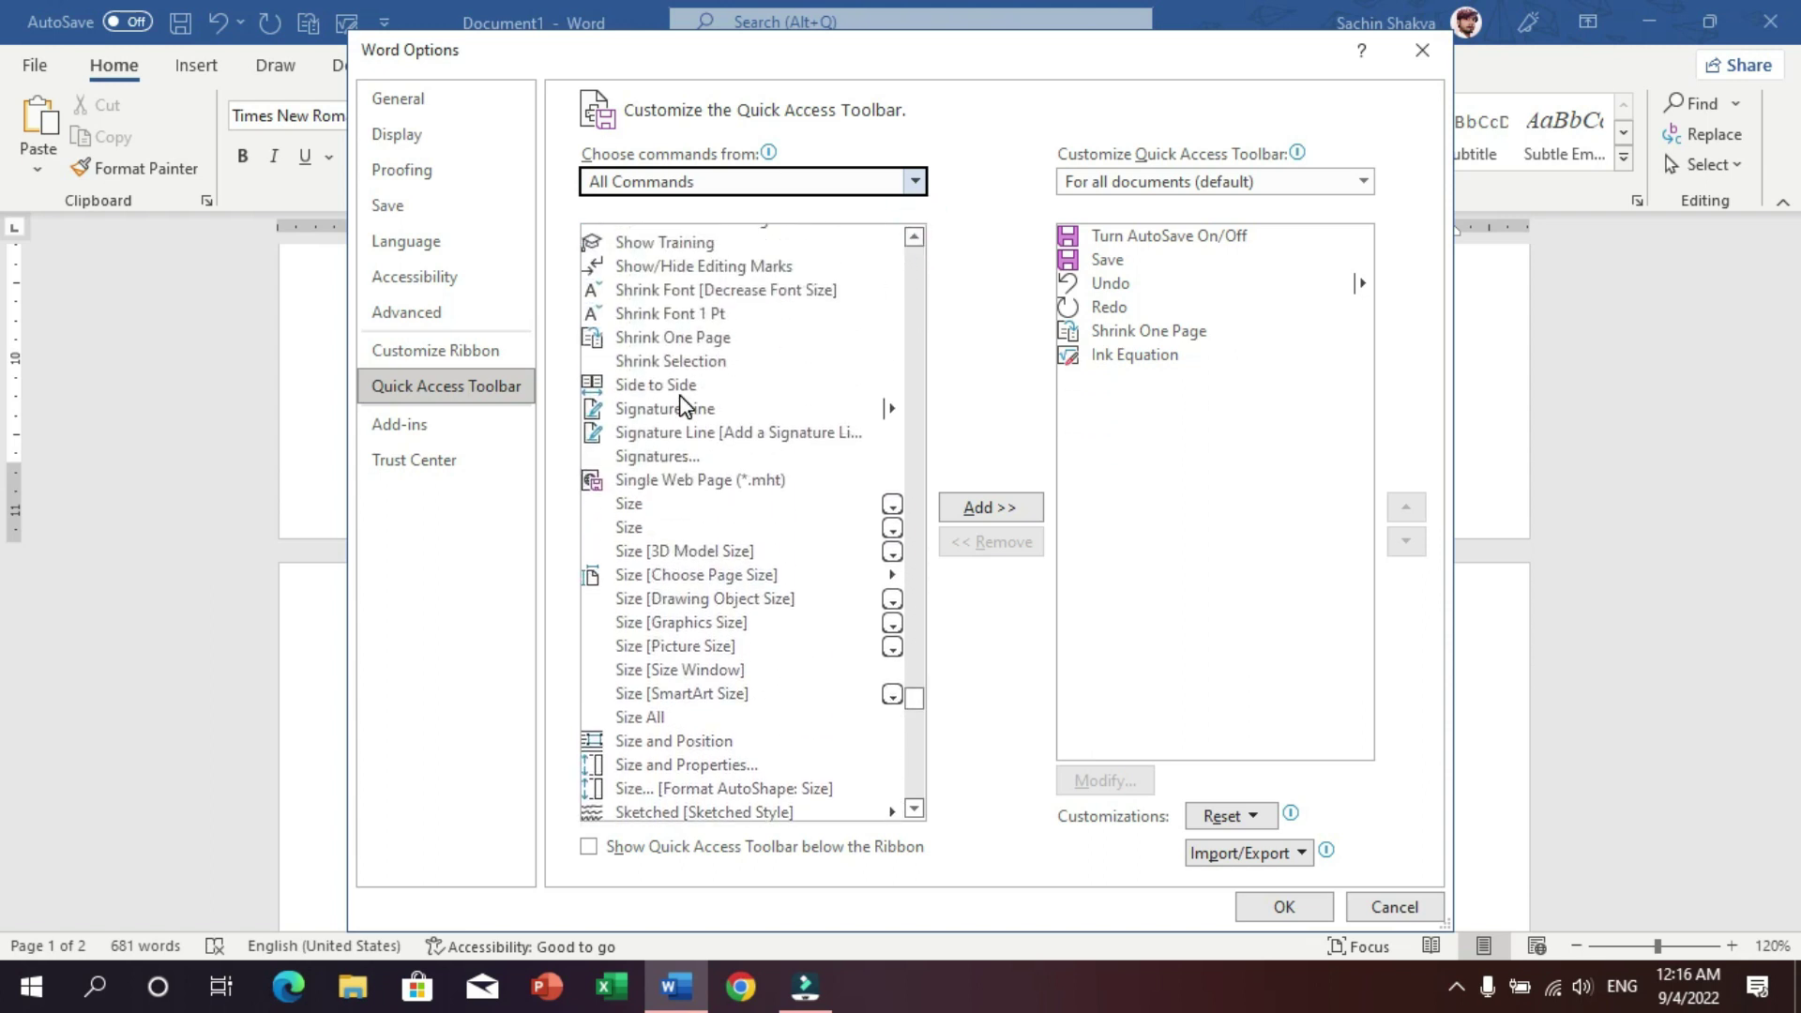
{"action": "left_click", "coordinate": [689, 343]}
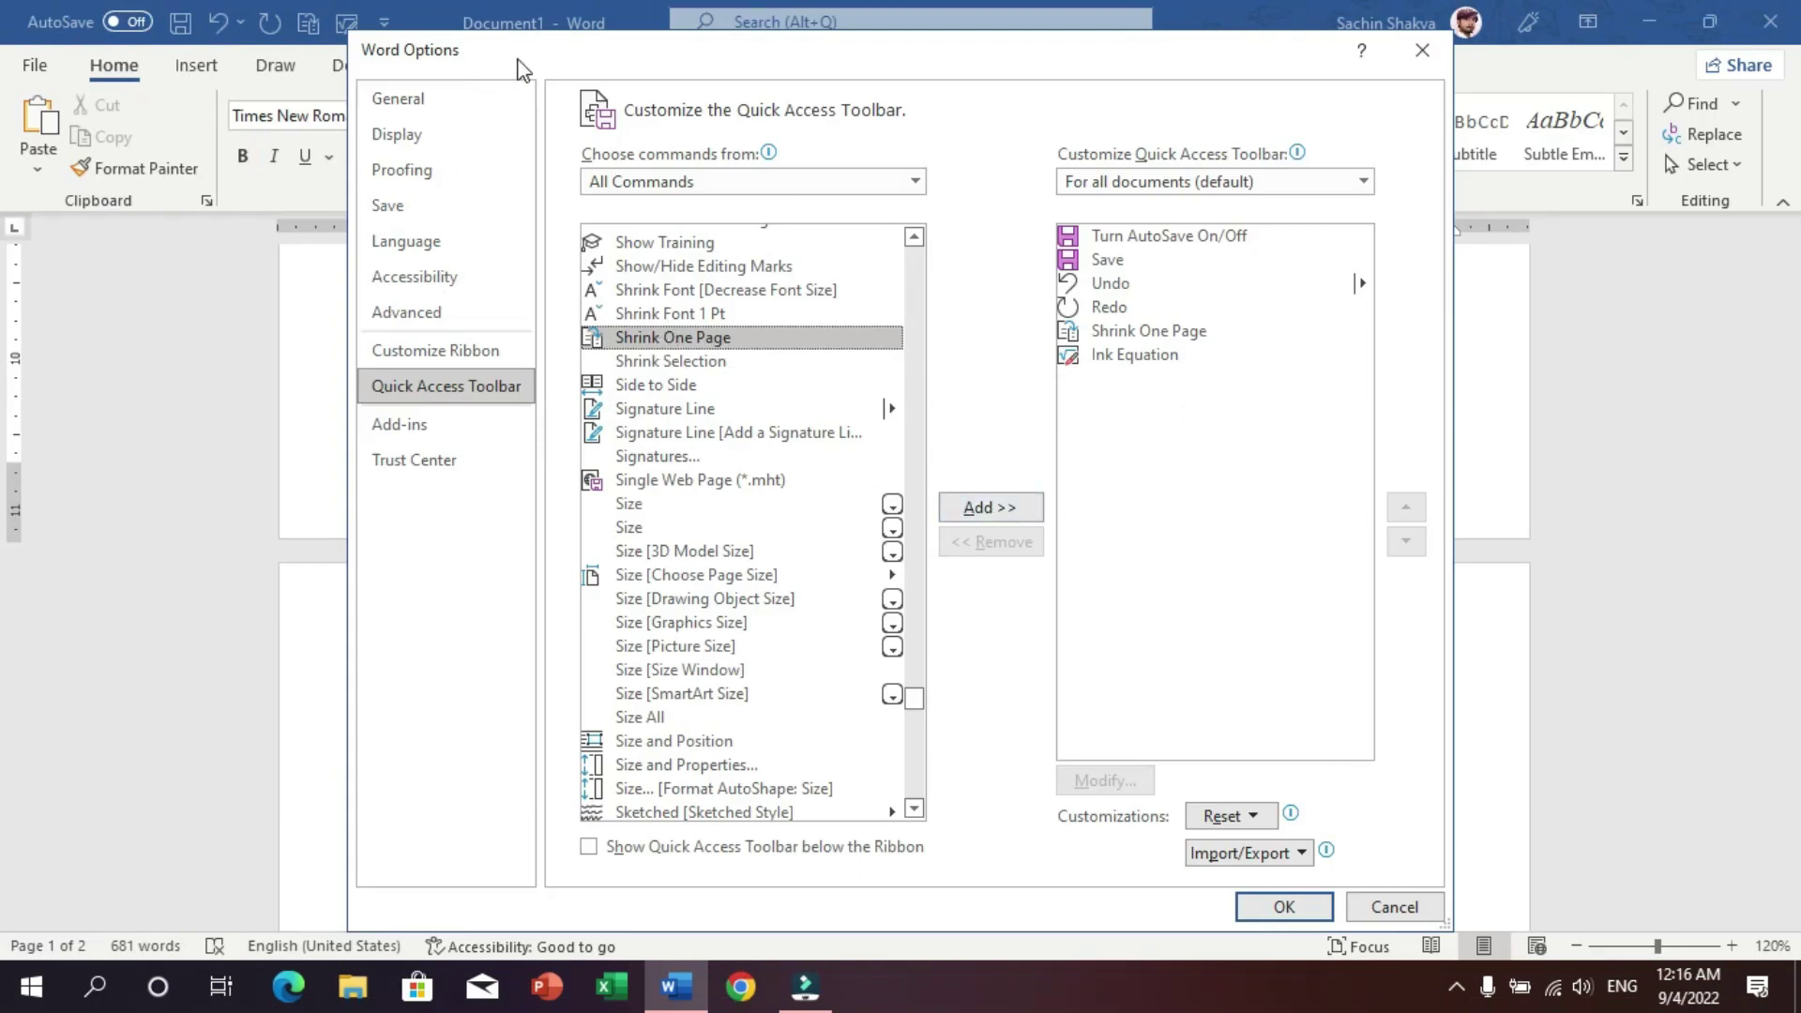
{"action": "left_click_drag", "start_coordinate": [515, 63], "coordinate": [532, 118]}
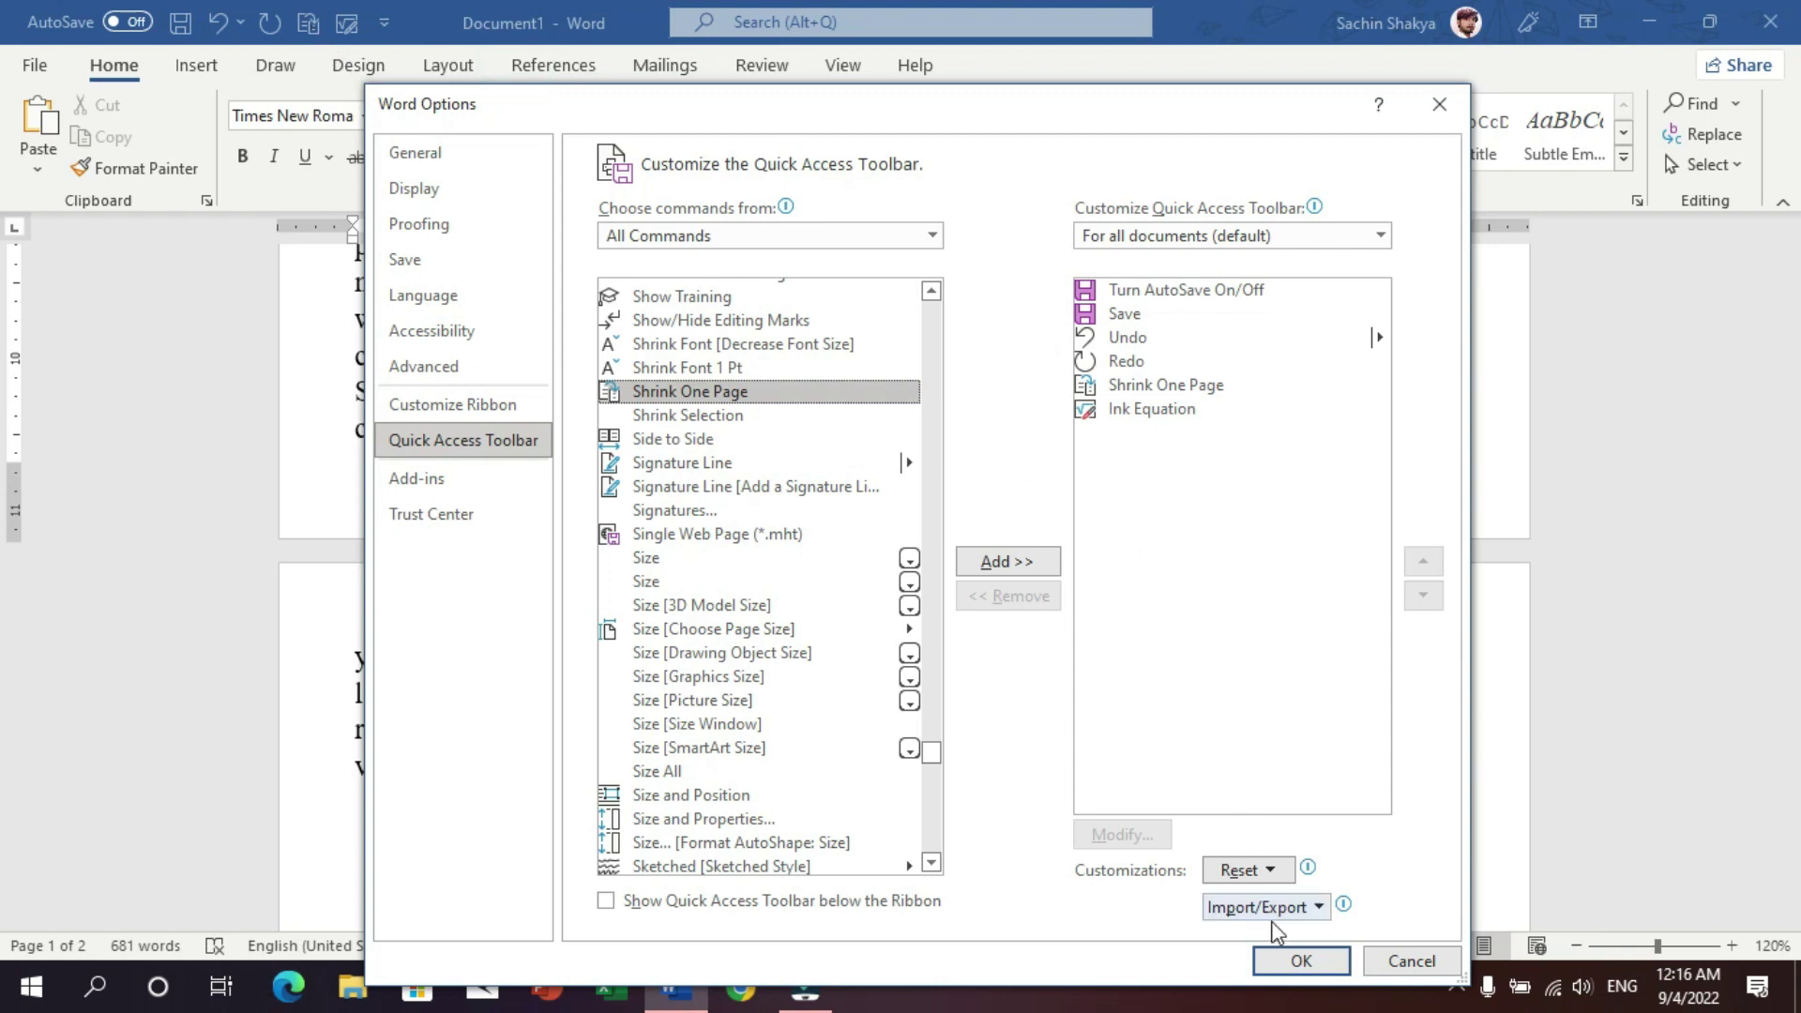
{"action": "left_click", "coordinate": [1304, 963]}
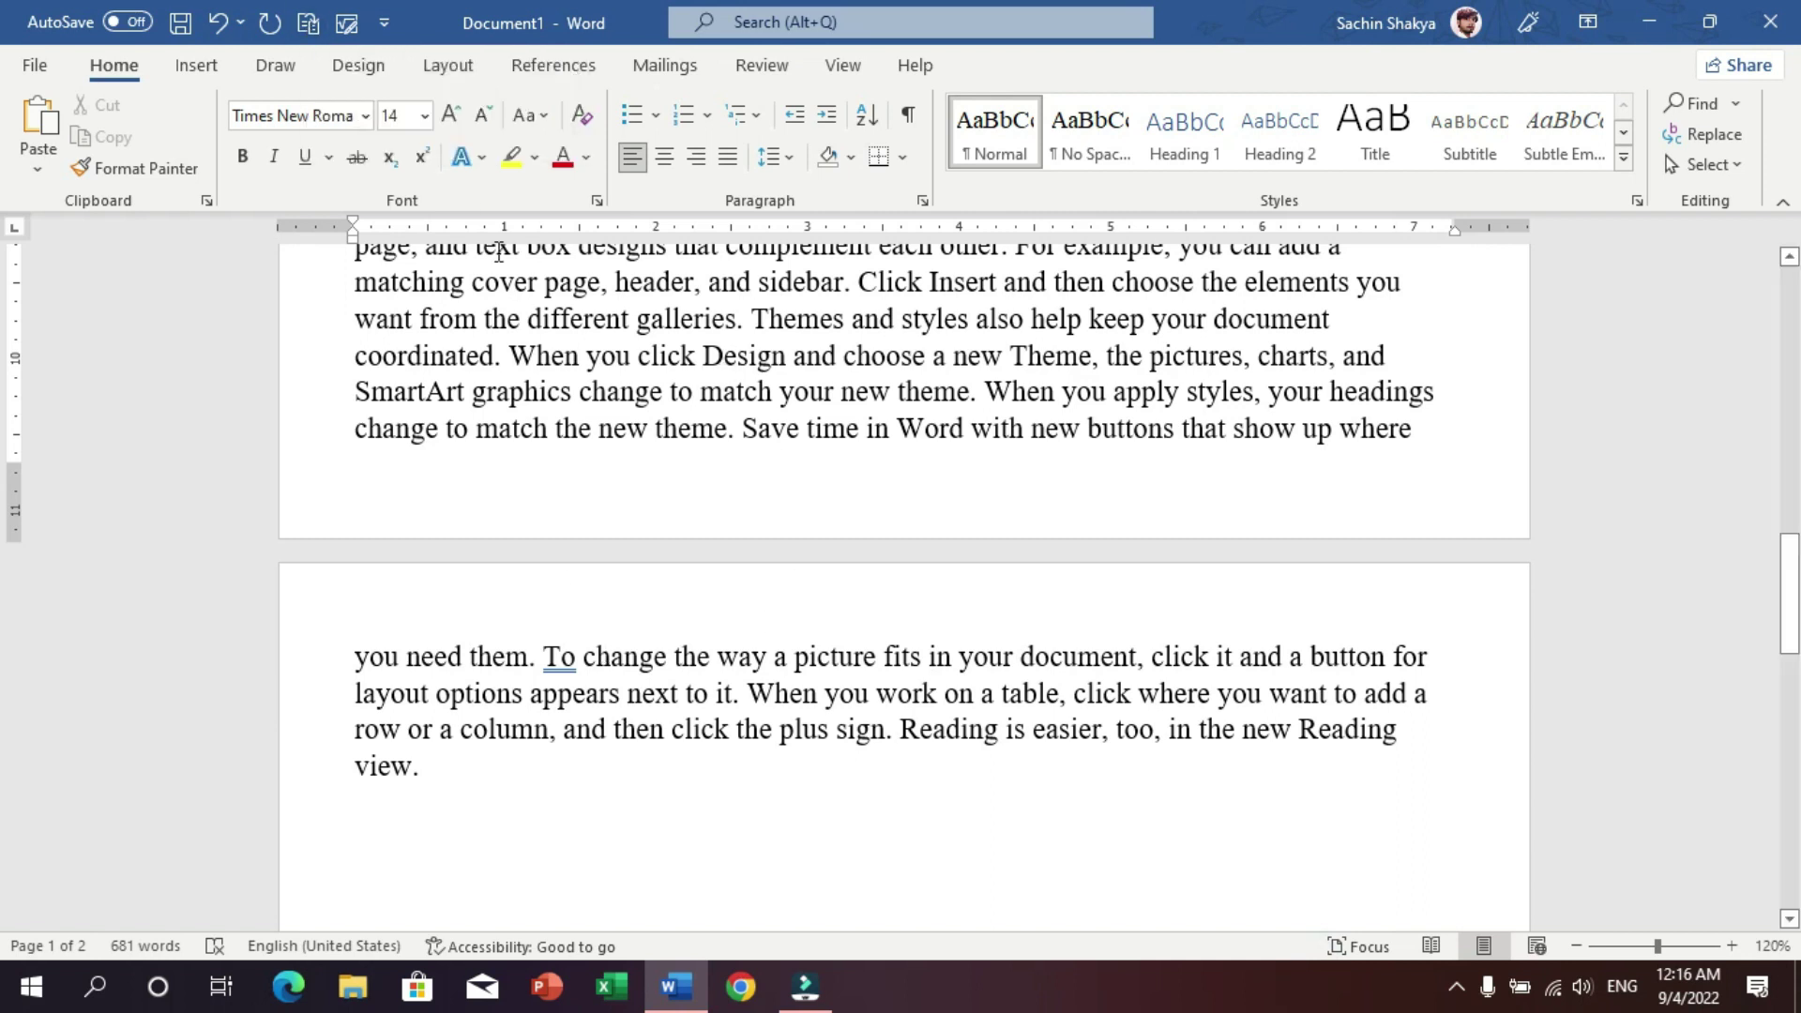
- Use Shrink One Page so the 681-word document becomes Page 1 of 1
{"action": "left_click", "coordinate": [310, 26]}
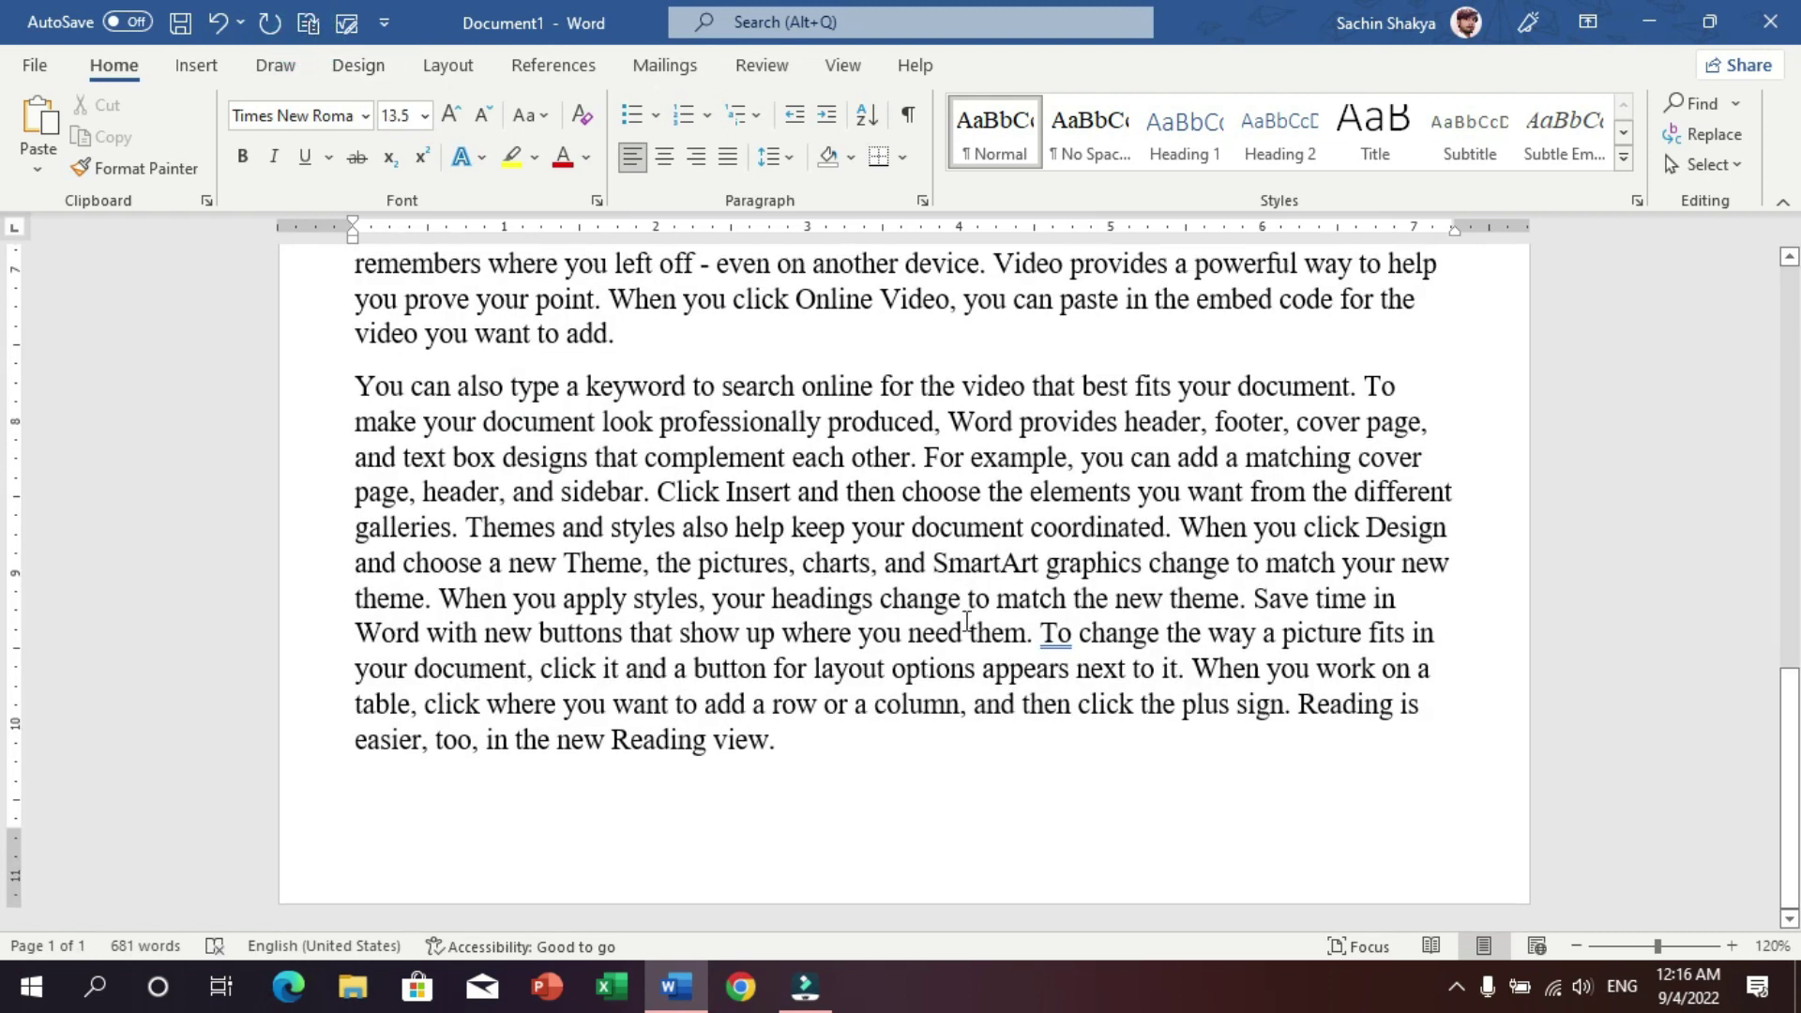
{"action": "scroll", "coordinate": [966, 622], "scroll_direction": "up", "scroll_amount": 2}
{"action": "scroll", "coordinate": [957, 621], "scroll_direction": "up", "scroll_amount": 2}
{"action": "scroll", "coordinate": [936, 619], "scroll_direction": "up", "scroll_amount": 2}
{"action": "scroll", "coordinate": [936, 619], "scroll_direction": "down", "scroll_amount": 2}
{"action": "scroll", "coordinate": [937, 619], "scroll_direction": "down", "scroll_amount": 2}
{"action": "scroll", "coordinate": [929, 647], "scroll_direction": "down", "scroll_amount": 2}
{"action": "scroll", "coordinate": [935, 780], "scroll_direction": "down", "scroll_amount": 1}
{"action": "left_click", "coordinate": [932, 790]}
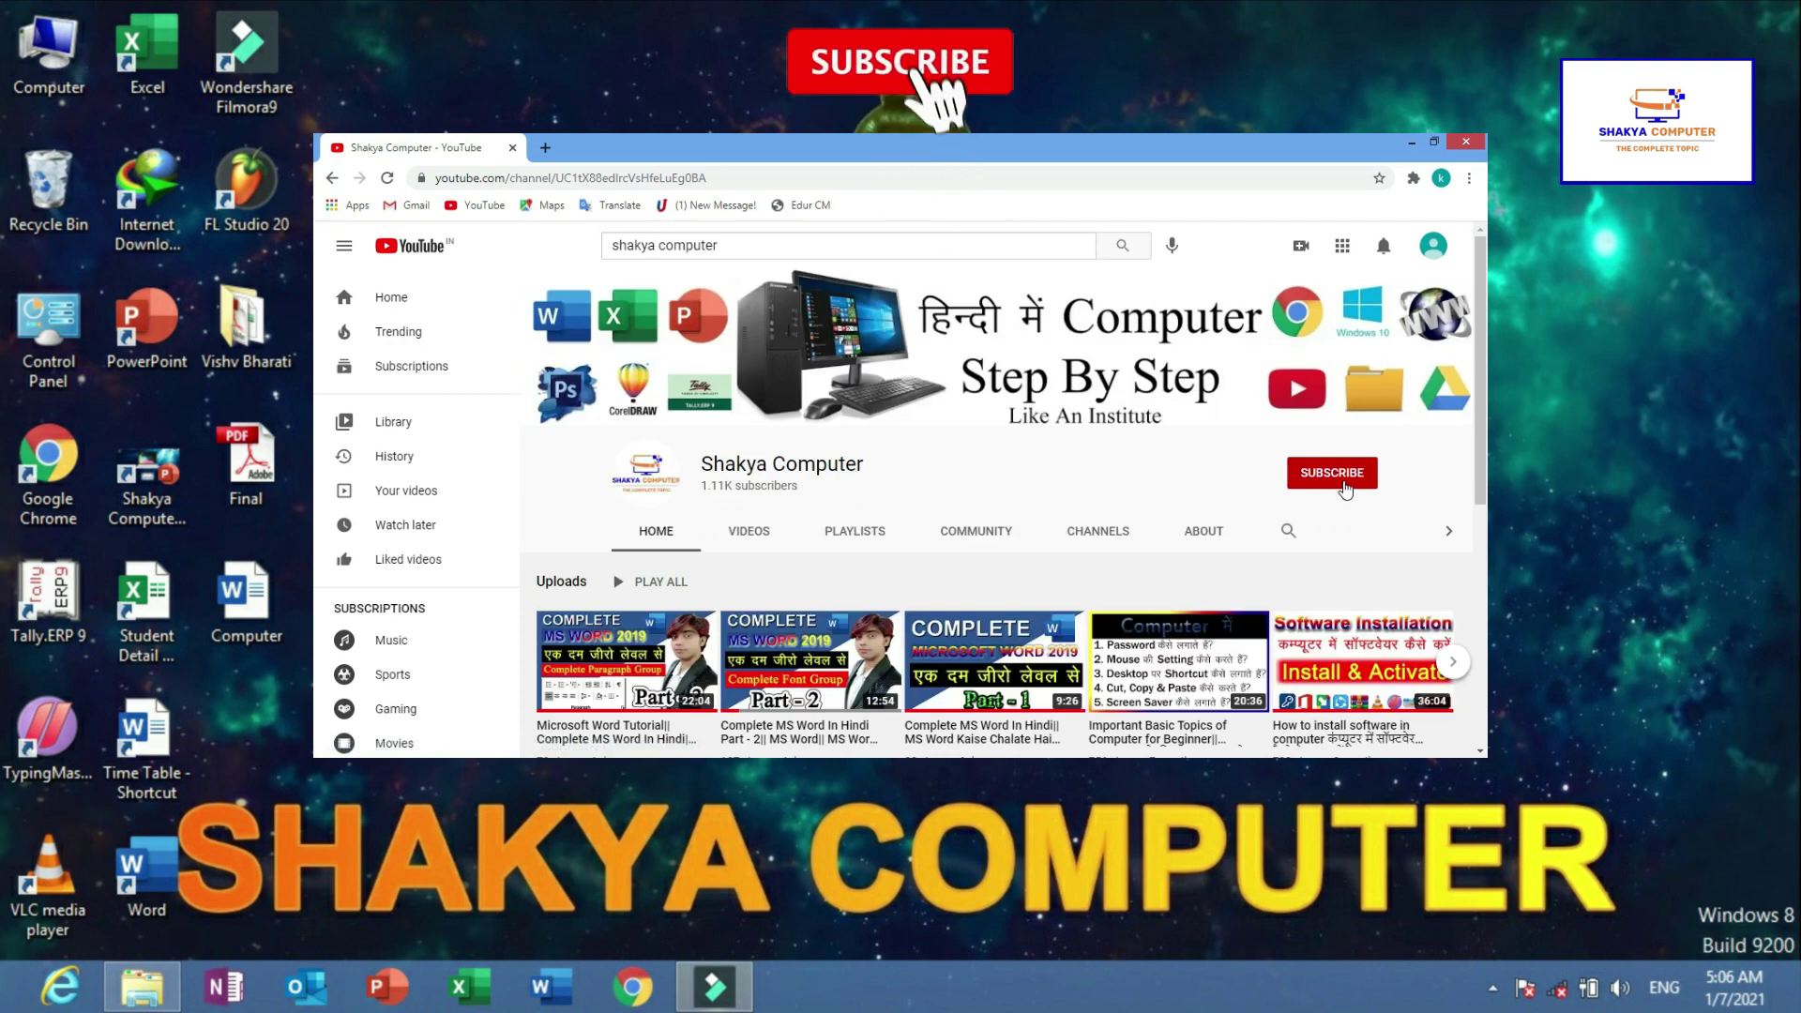
- Subscribe to the tutorial's YouTube channel with notifications set to All
{"action": "left_click", "coordinate": [1345, 489]}
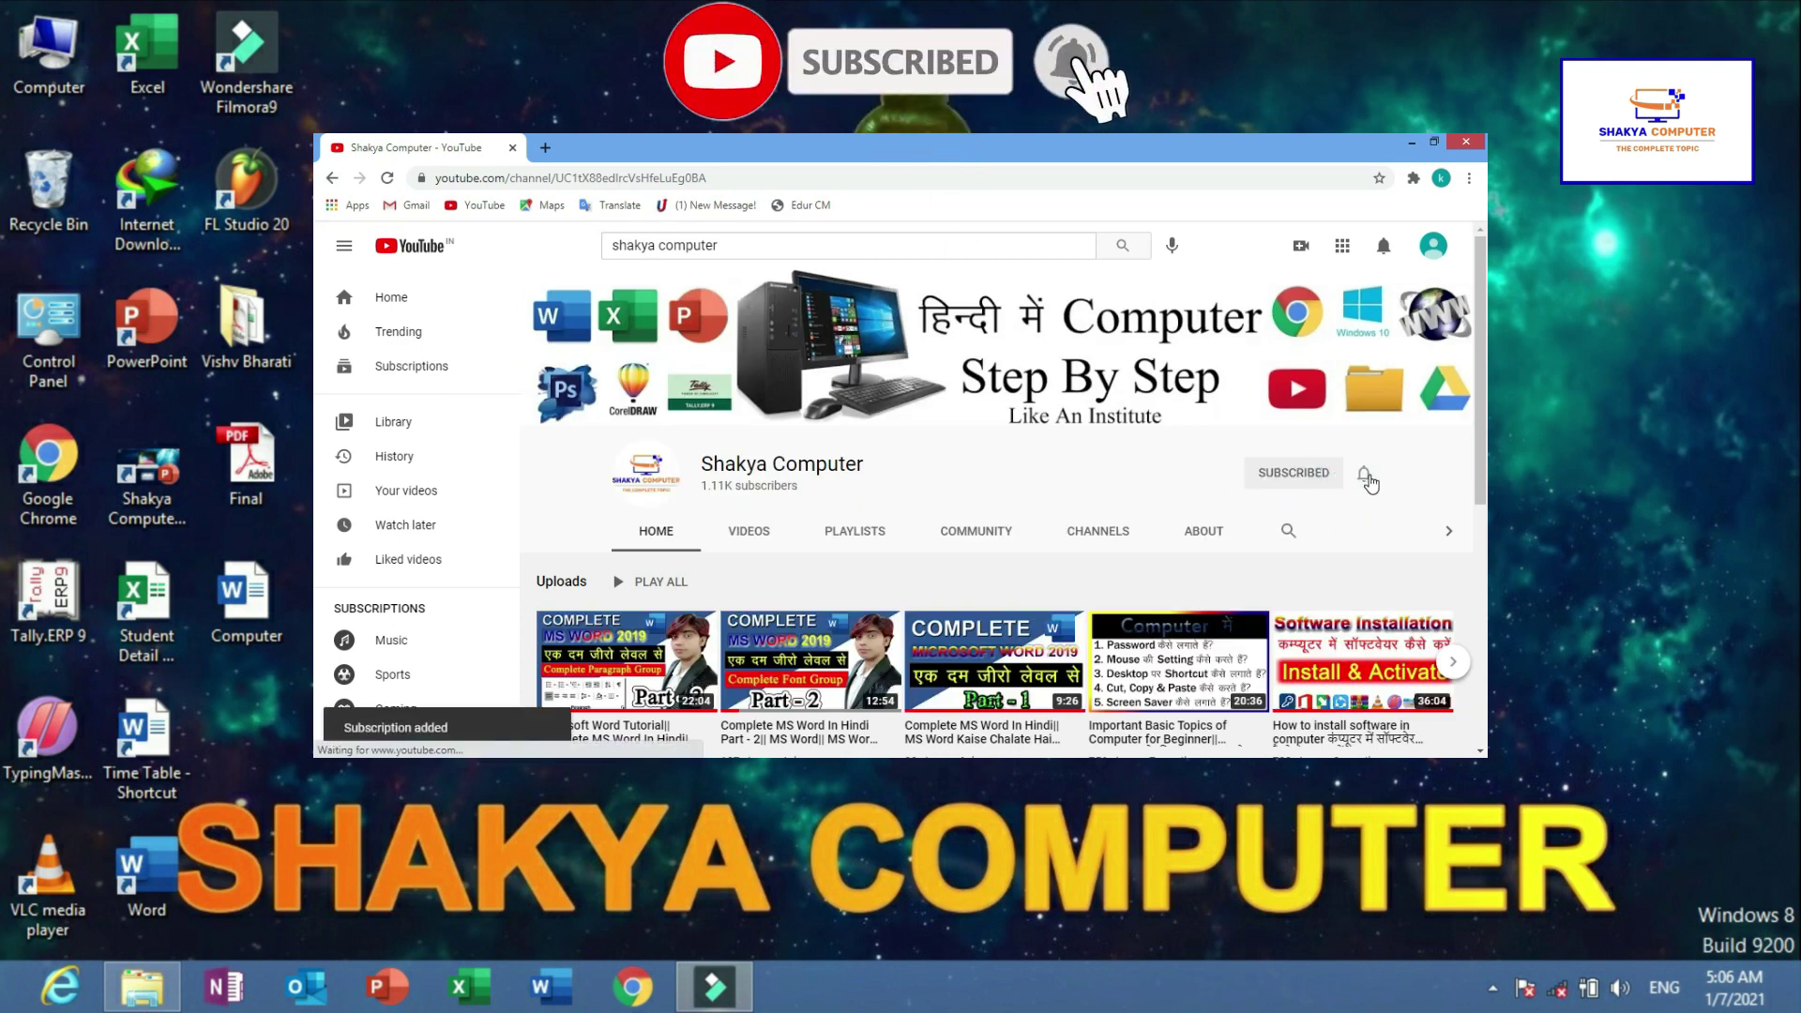
{"action": "left_click", "coordinate": [1365, 475]}
{"action": "left_click", "coordinate": [1332, 514]}
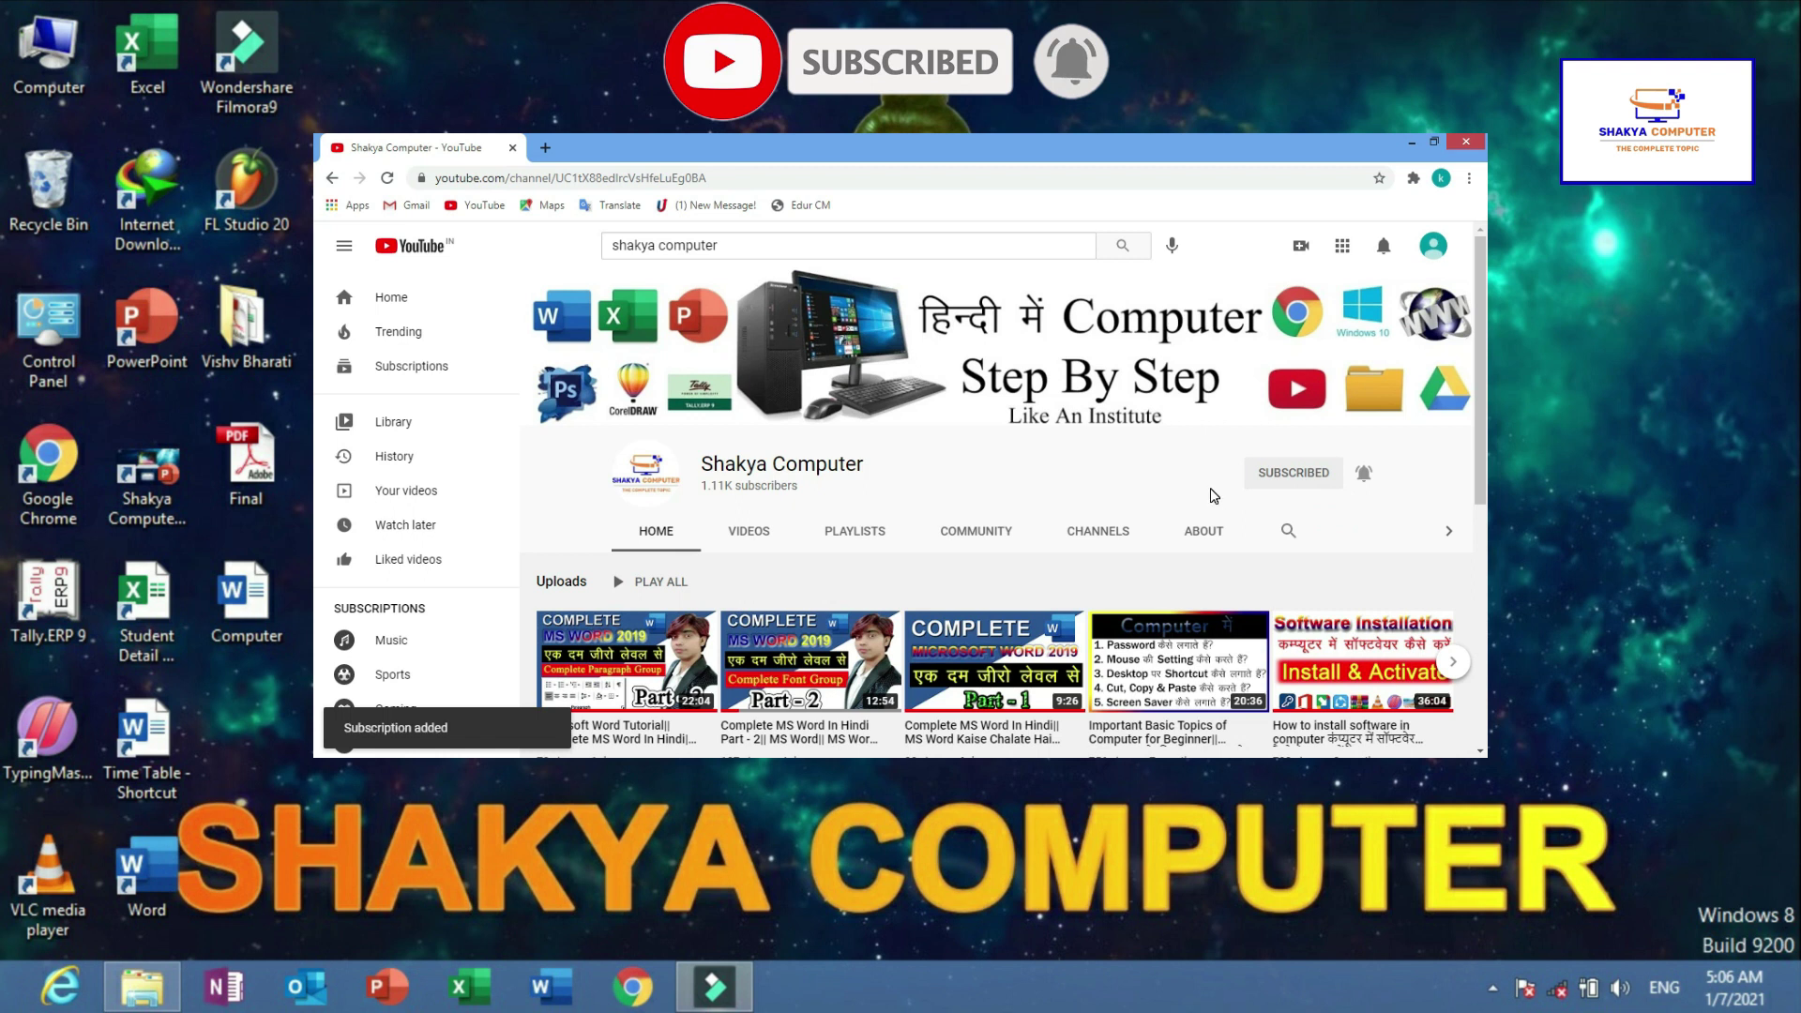